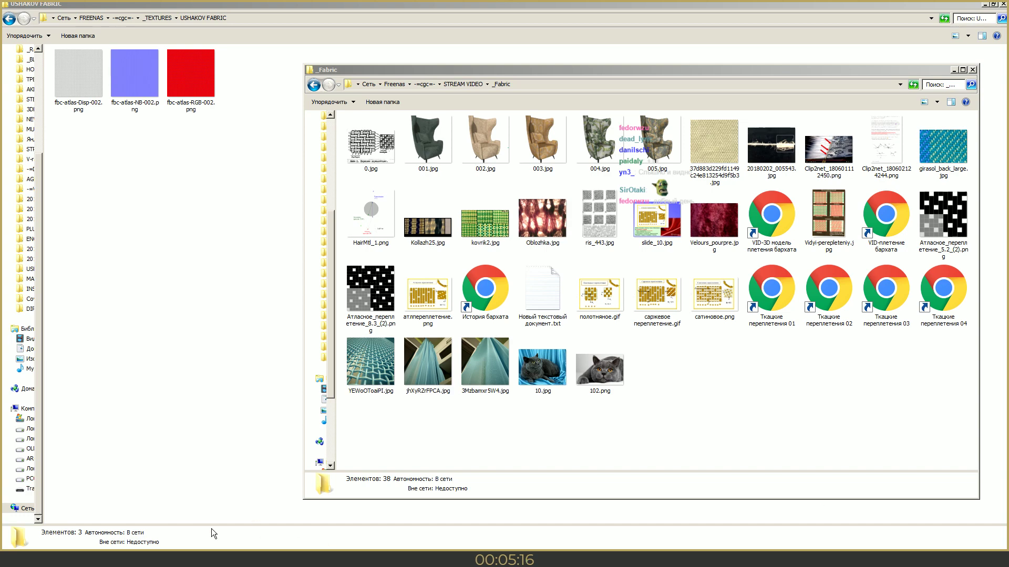
Switch from the fabric texture folders to the Shading.max scene in 3ds Max.
{"action": "mouse_move", "coordinate": [65, 558]}
{"action": "left_click", "coordinate": [84, 542]}
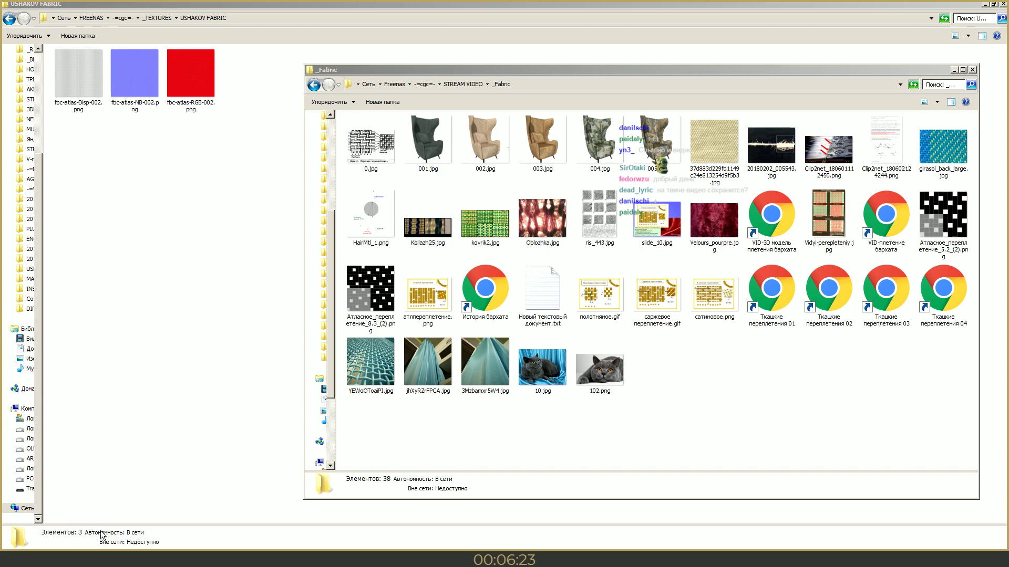
{"action": "mouse_move", "coordinate": [82, 559]}
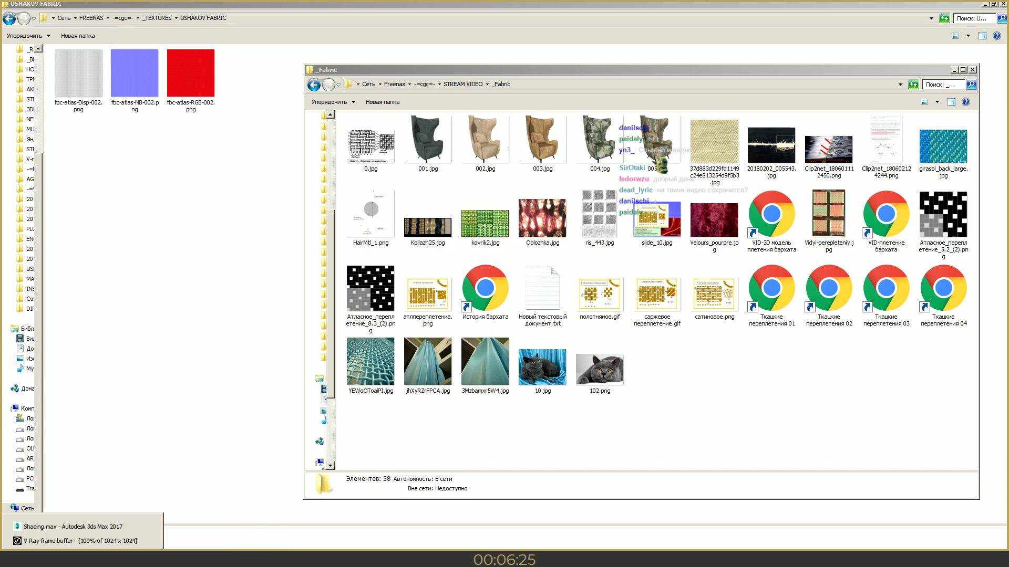
{"action": "left_click", "coordinate": [692, 321]}
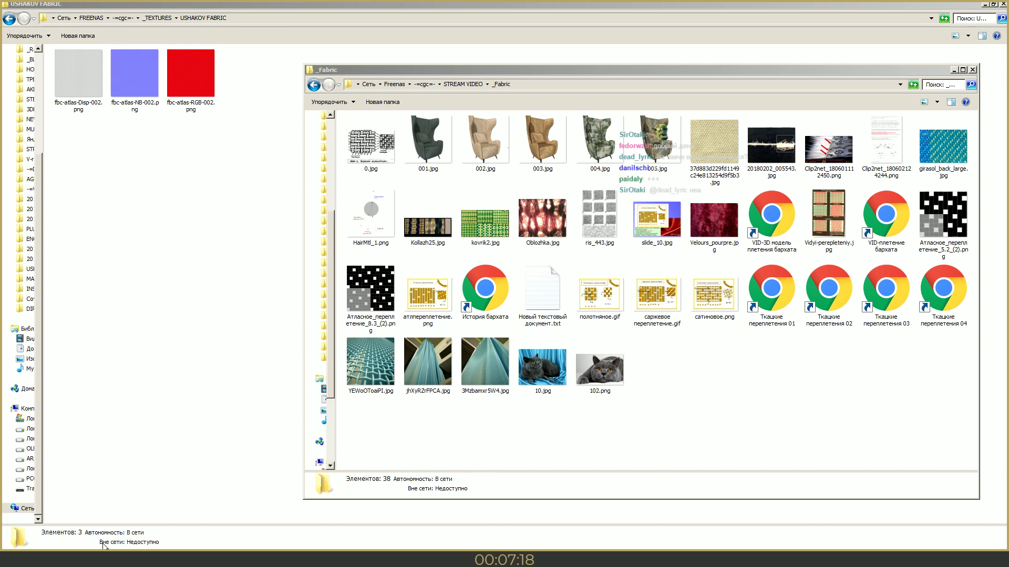
{"action": "left_click", "coordinate": [105, 557]}
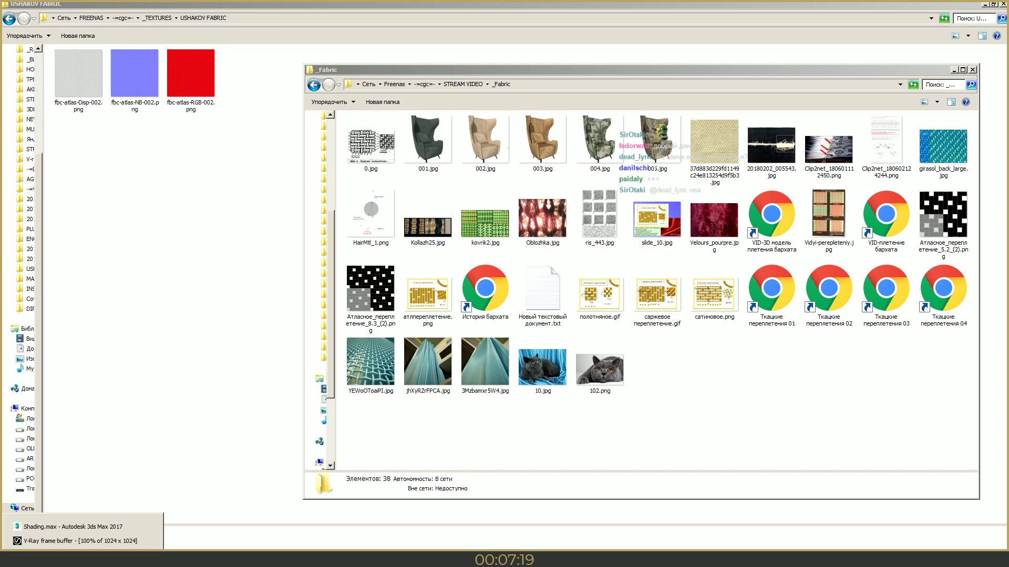
{"action": "left_click", "coordinate": [83, 527]}
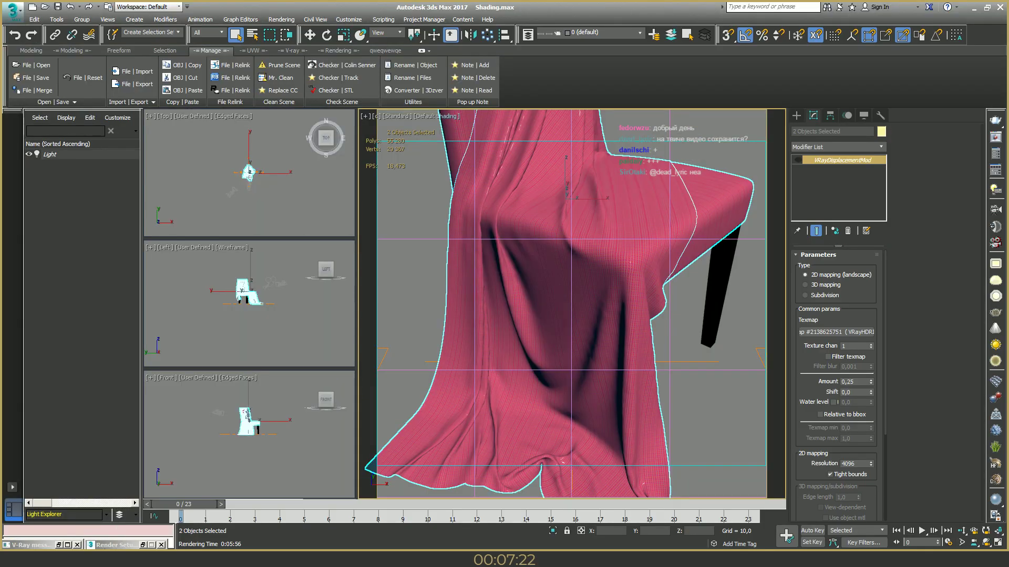
Open the Slate Material Editor from the UVW tools and maximize its window.
{"action": "left_click", "coordinate": [131, 557]}
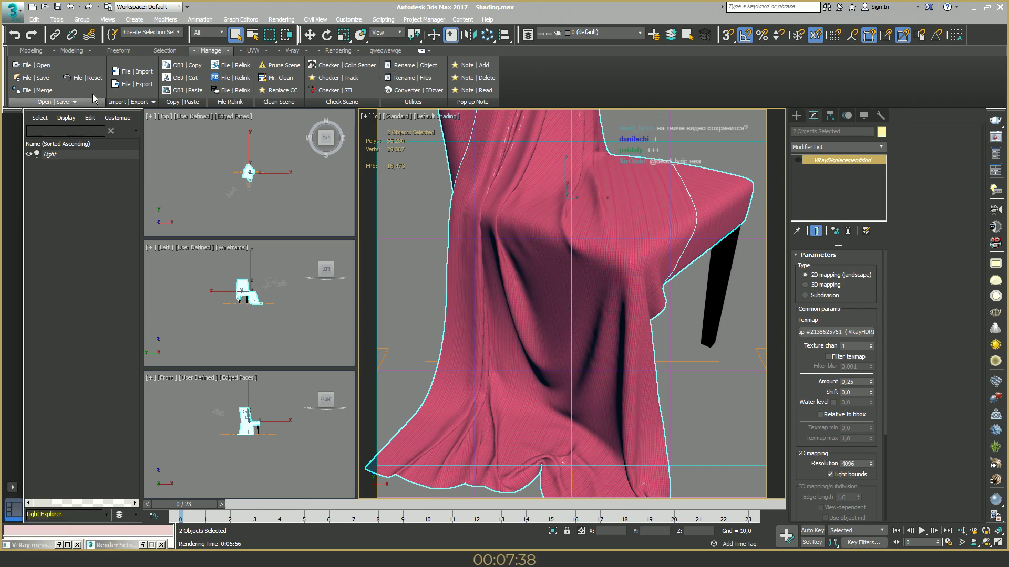
{"action": "left_click", "coordinate": [294, 52]}
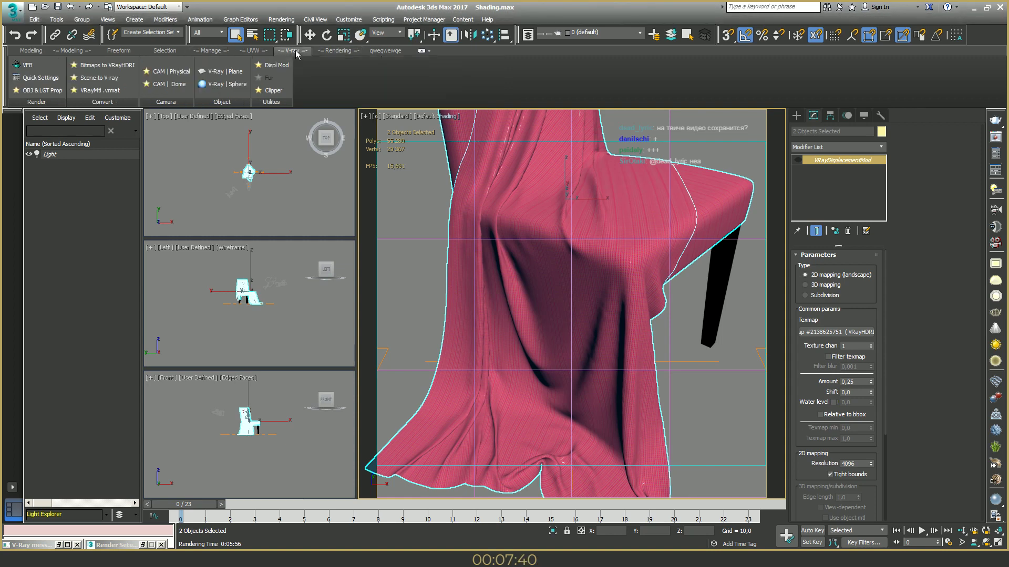
{"action": "left_click", "coordinate": [254, 51]}
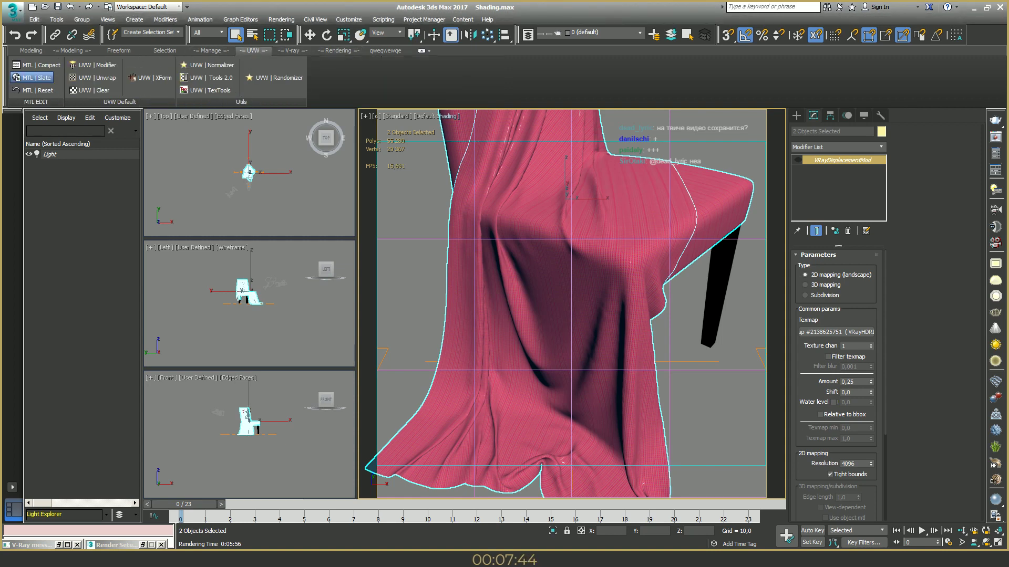
{"action": "left_click_drag", "start_coordinate": [785, 221], "coordinate": [597, 95]}
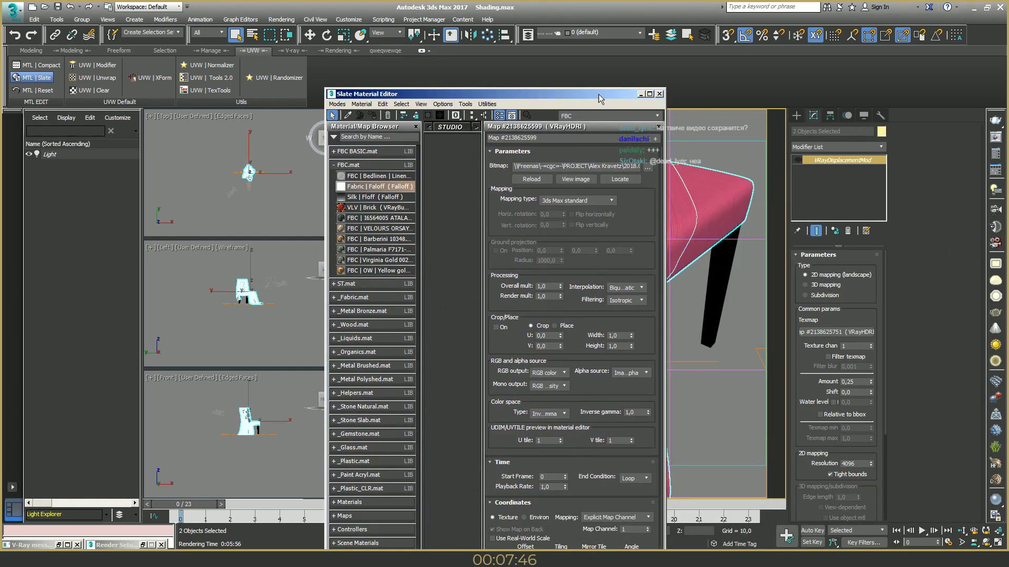
{"action": "left_click", "coordinate": [650, 94]}
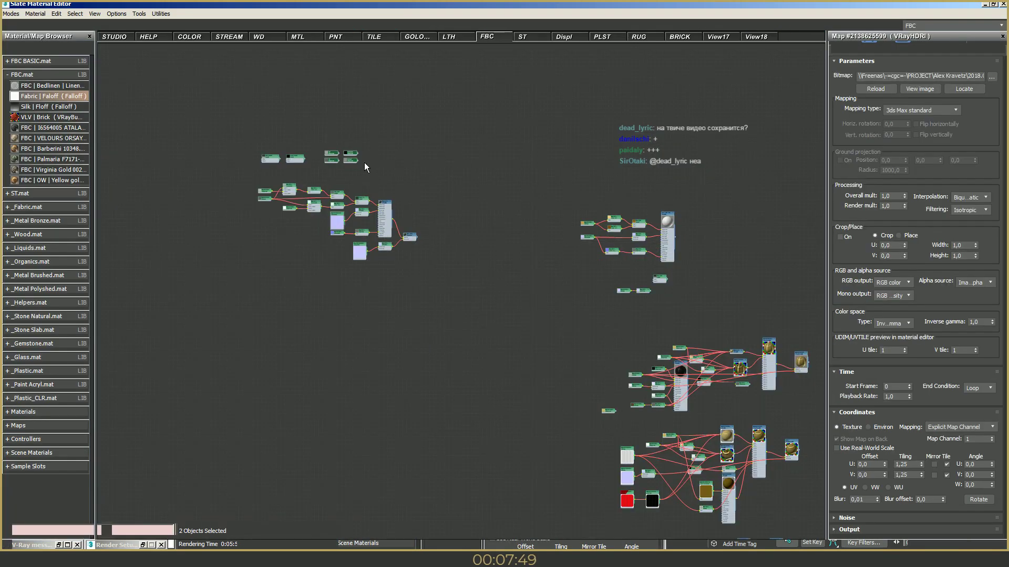
Move the Silk and Fabric Falloff nodes to an empty area of the FBC view, stacking Silk above Fabric.
{"action": "scroll", "coordinate": [298, 189], "scroll_direction": "up", "scroll_amount": 2}
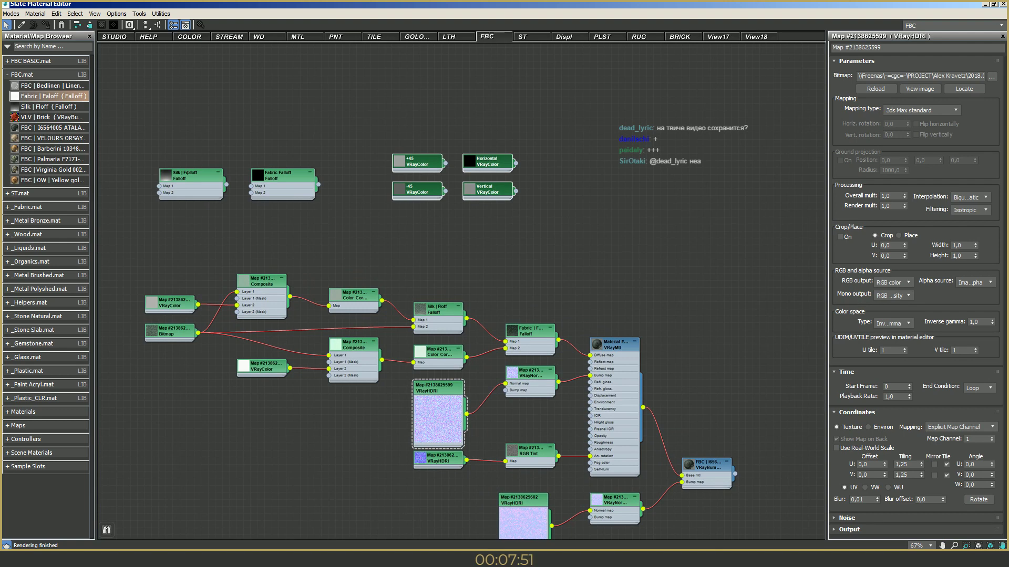
{"action": "middle_click_drag", "start_coordinate": [360, 193], "coordinate": [414, 302]}
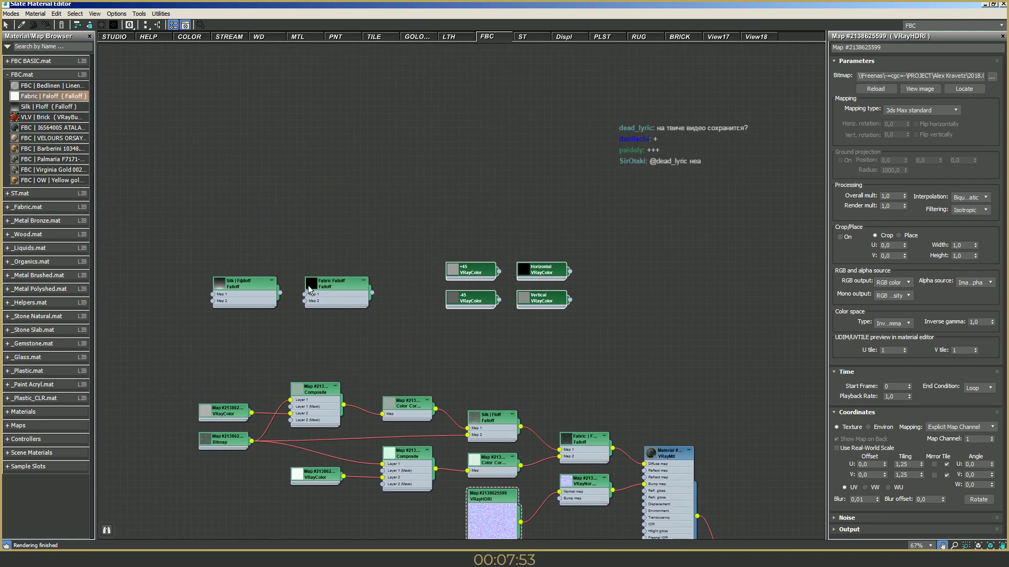
{"action": "left_click_drag", "start_coordinate": [265, 291], "coordinate": [301, 107]}
{"action": "left_click_drag", "start_coordinate": [331, 284], "coordinate": [273, 145]}
{"action": "scroll", "coordinate": [284, 123], "scroll_direction": "up", "scroll_amount": 2}
{"action": "middle_click_drag", "start_coordinate": [280, 121], "coordinate": [313, 263]}
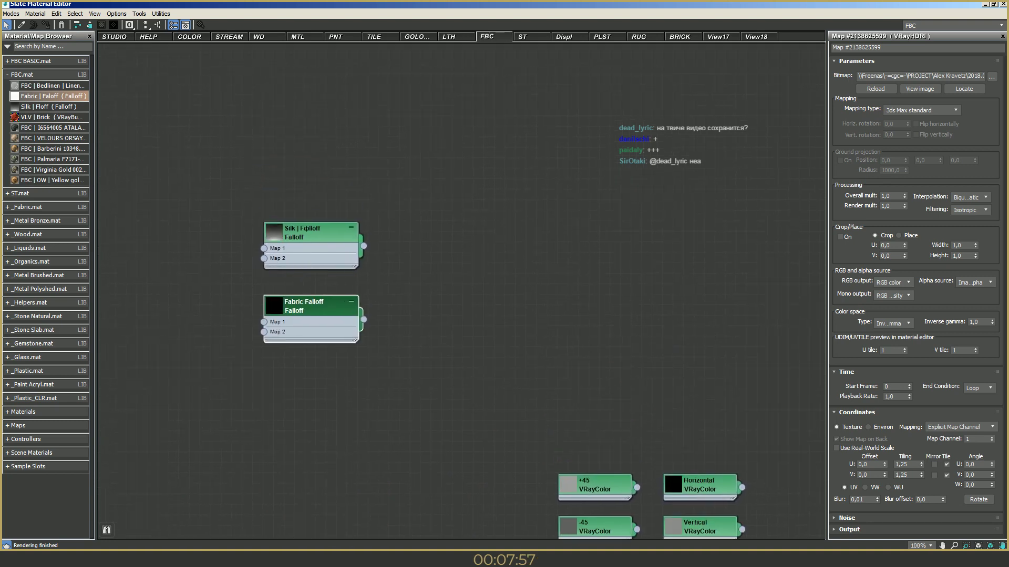
{"action": "scroll", "coordinate": [313, 263], "scroll_direction": "up", "scroll_amount": 1}
{"action": "left_click_drag", "start_coordinate": [303, 226], "coordinate": [250, 93]}
{"action": "left_click_drag", "start_coordinate": [316, 314], "coordinate": [261, 180]}
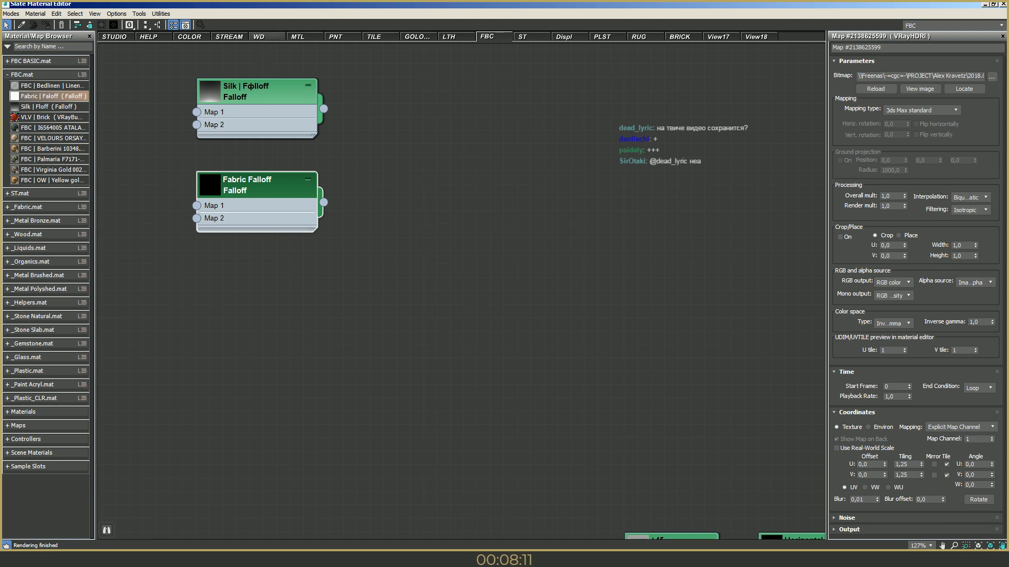
{"action": "left_click_drag", "start_coordinate": [247, 90], "coordinate": [260, 90]}
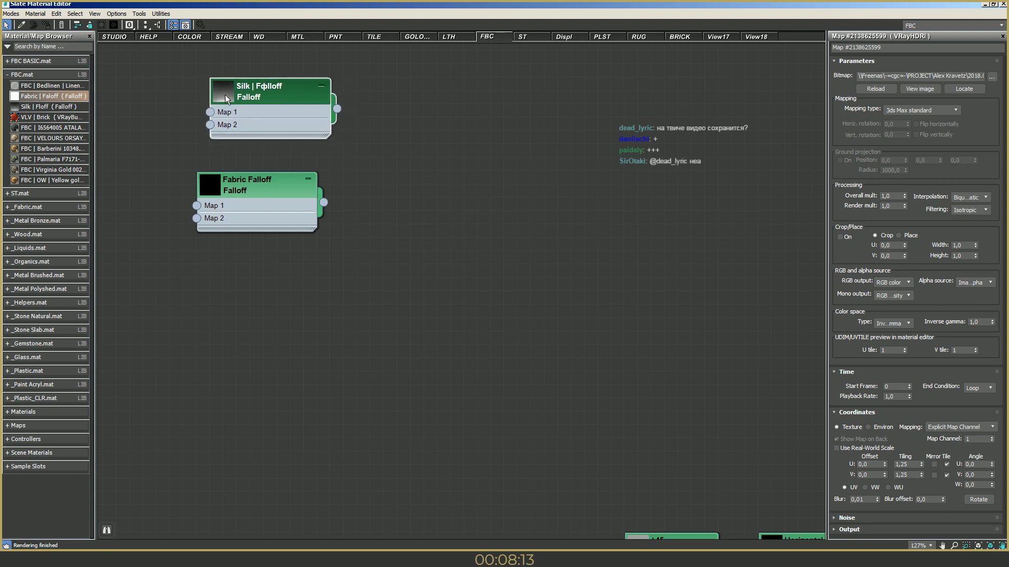
Add a VRayMtl material node and place it beside the two Falloff nodes.
{"action": "right_click", "coordinate": [419, 182]}
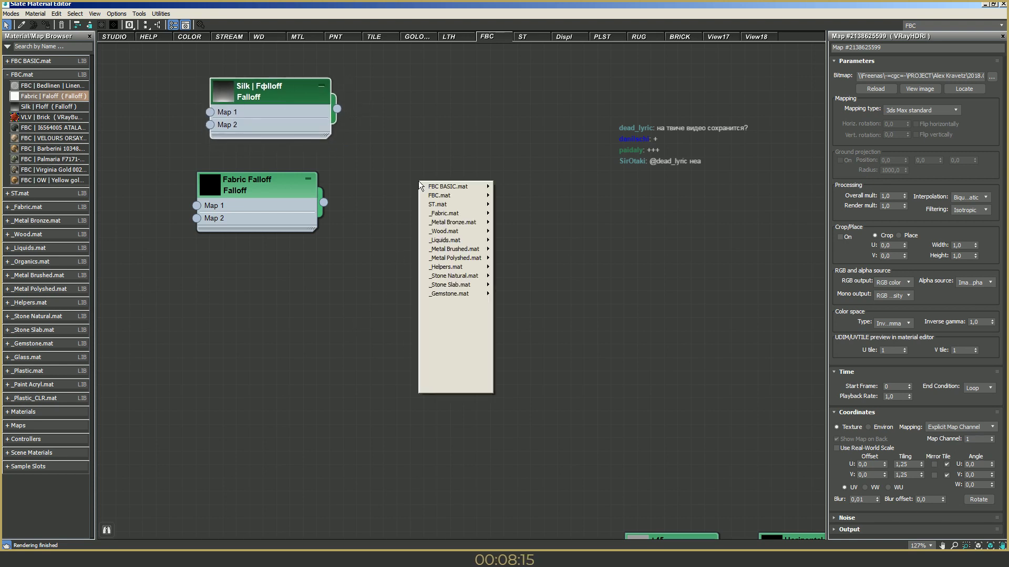
{"action": "mouse_move", "coordinate": [454, 339]}
{"action": "mouse_move", "coordinate": [511, 341]}
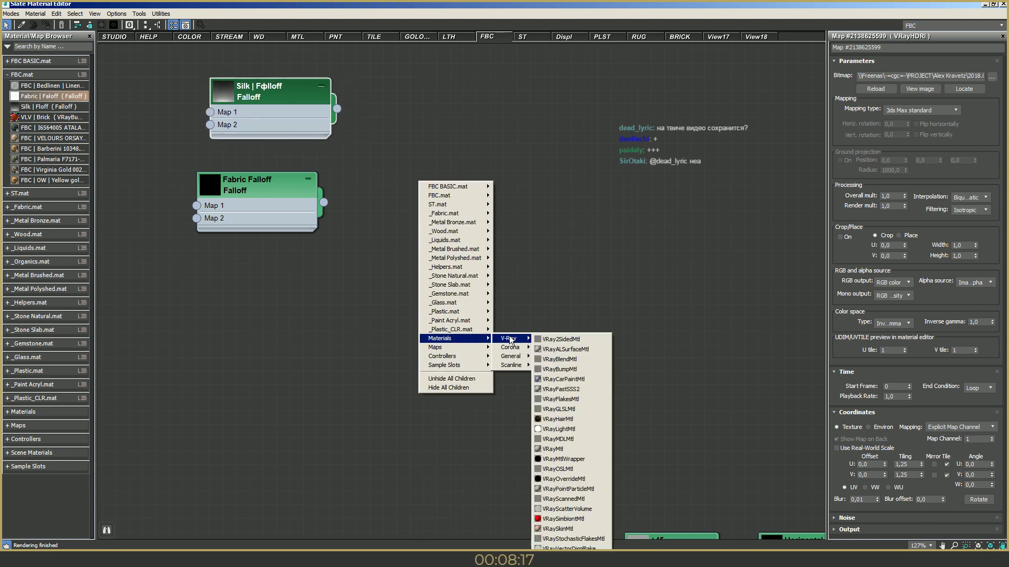
{"action": "left_click", "coordinate": [557, 449]}
{"action": "middle_click_drag", "start_coordinate": [526, 315], "coordinate": [449, 423]}
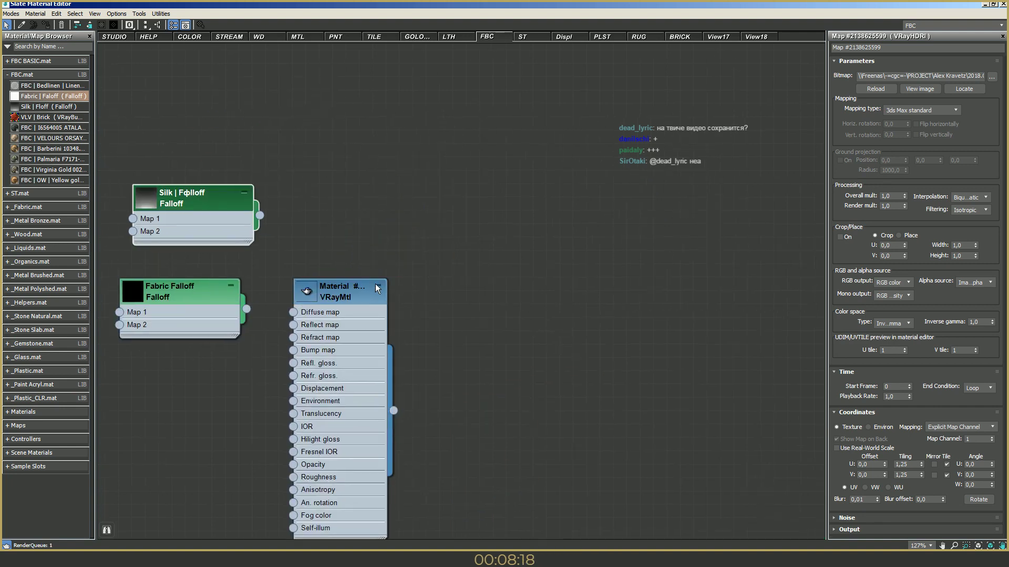
{"action": "left_click_drag", "start_coordinate": [326, 287], "coordinate": [433, 166]}
Connect the Silk Falloff to the VRayMtl's Diffuse map, enlarge both node previews and open the Falloff's parameters.
{"action": "left_click_drag", "start_coordinate": [260, 216], "coordinate": [423, 115]}
{"action": "double_click", "coordinate": [410, 180]}
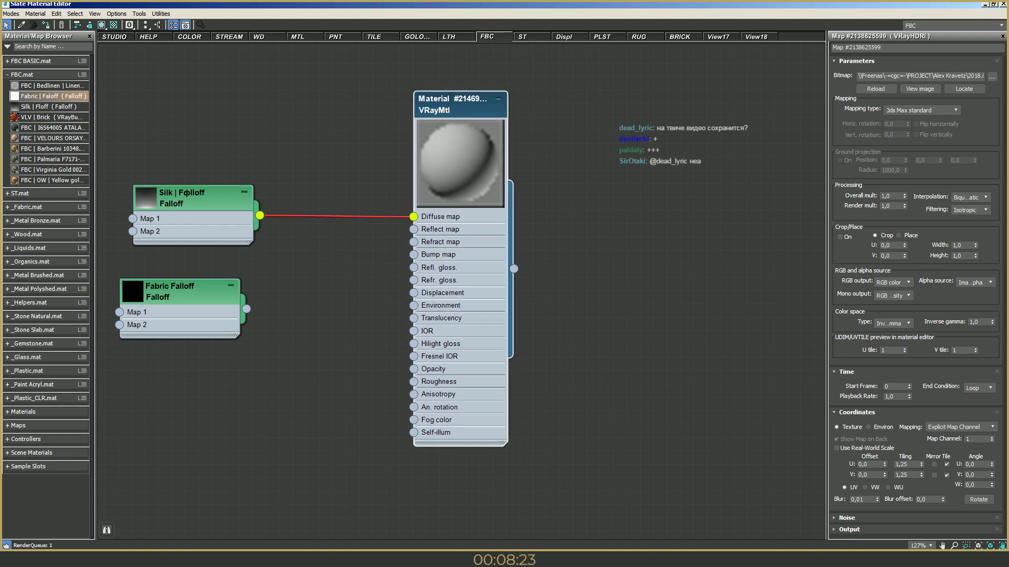
{"action": "left_click_drag", "start_coordinate": [245, 203], "coordinate": [298, 162]}
{"action": "double_click", "coordinate": [199, 158]}
{"action": "left_click_drag", "start_coordinate": [200, 157], "coordinate": [239, 91]}
{"action": "left_click_drag", "start_coordinate": [312, 104], "coordinate": [312, 105]}
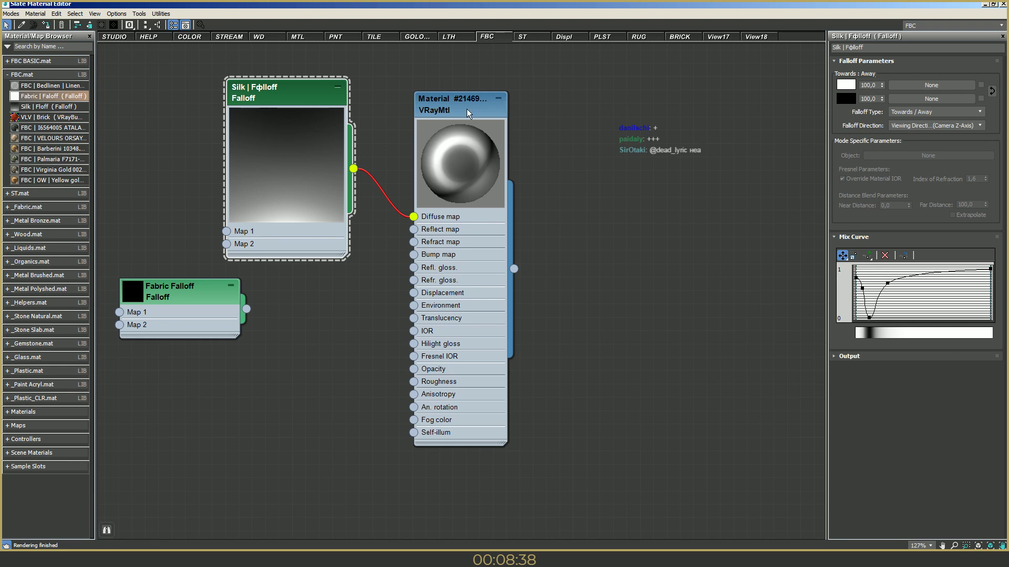
Space out the nodes, moving the VRayMtl away from the Silk Falloff and the Fabric Falloff below it.
{"action": "left_click_drag", "start_coordinate": [469, 105], "coordinate": [509, 92]}
{"action": "middle_click_drag", "start_coordinate": [310, 235], "coordinate": [367, 246]}
{"action": "left_click_drag", "start_coordinate": [247, 308], "coordinate": [247, 374]}
{"action": "right_click", "coordinate": [190, 156]}
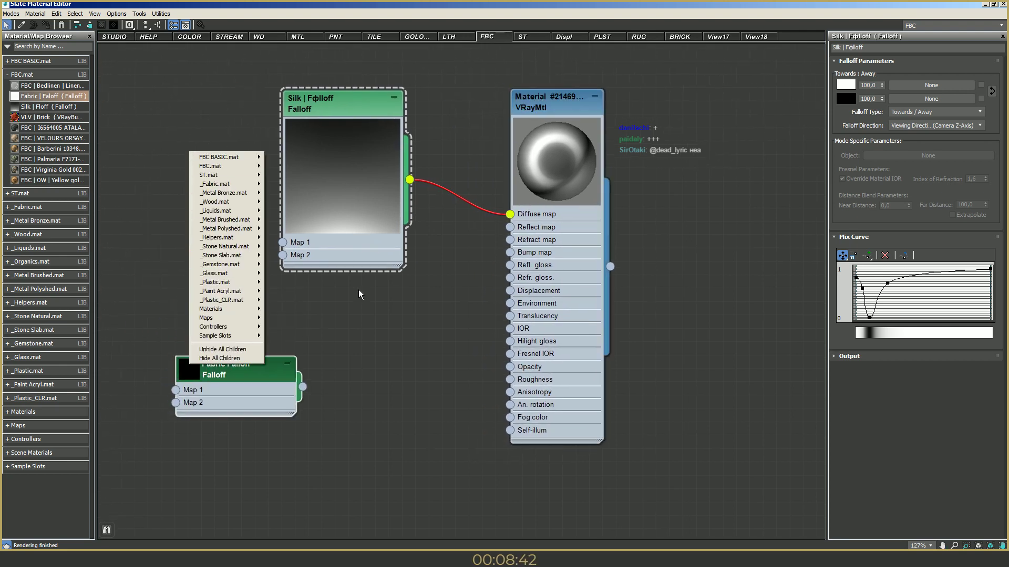
Set the Silk Falloff's second colour to blue, RGB 0, 0, 168.
{"action": "left_click", "coordinate": [388, 142]}
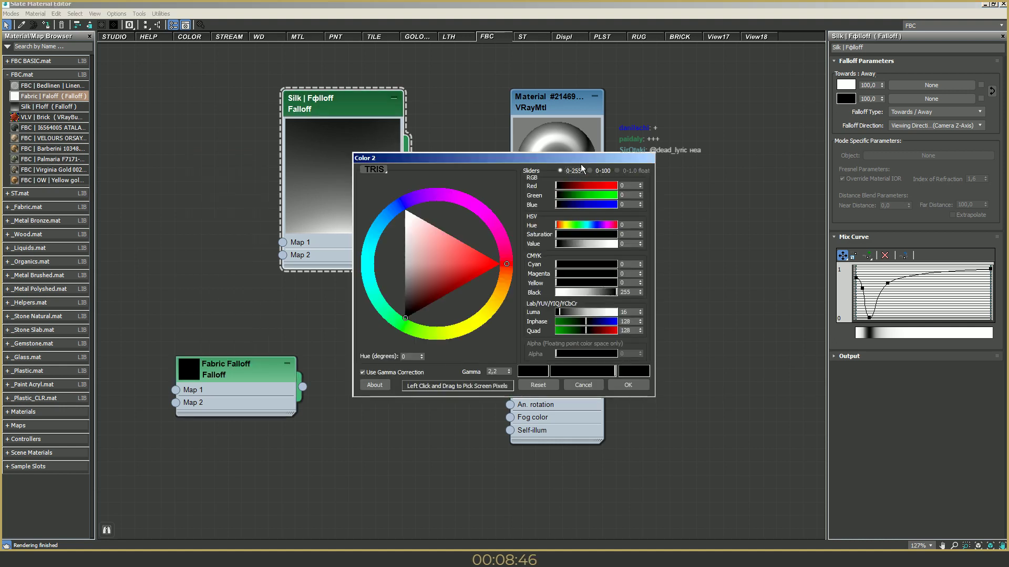
{"action": "left_click", "coordinate": [595, 204]}
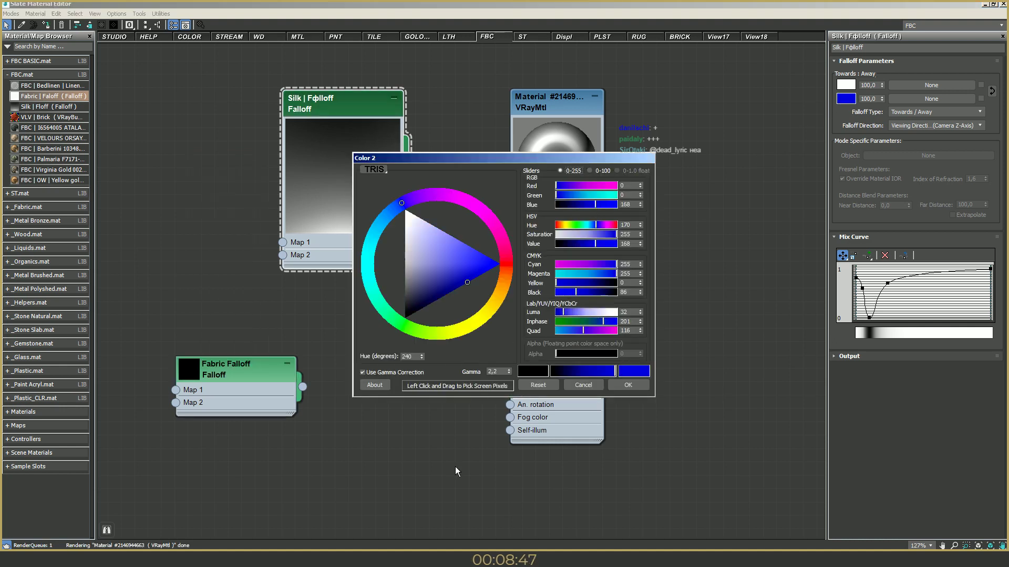
{"action": "left_click", "coordinate": [632, 385]}
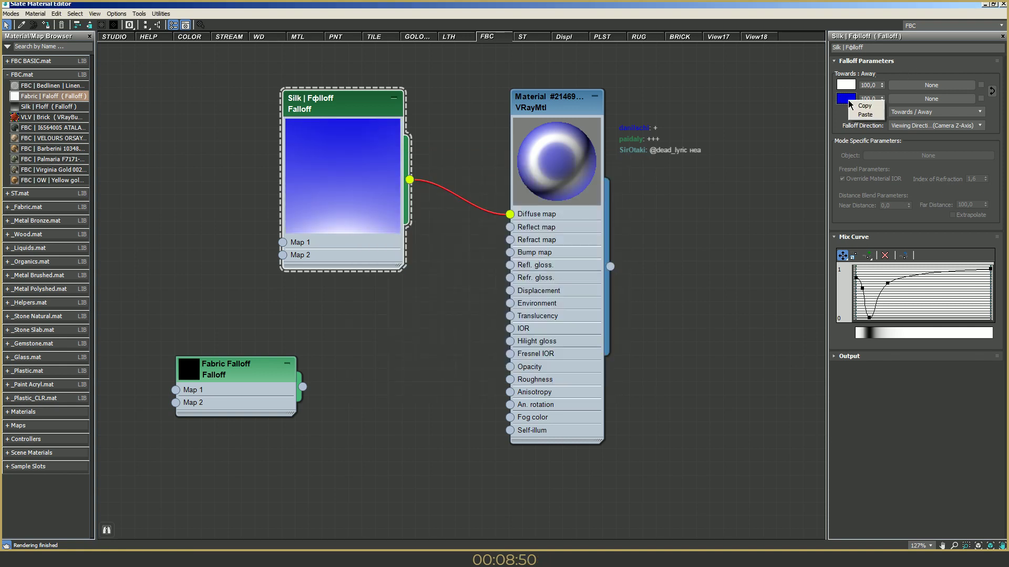
Set the Silk Falloff's first colour to light blue, RGB 109, 154, 255.
{"action": "left_click", "coordinate": [847, 85]}
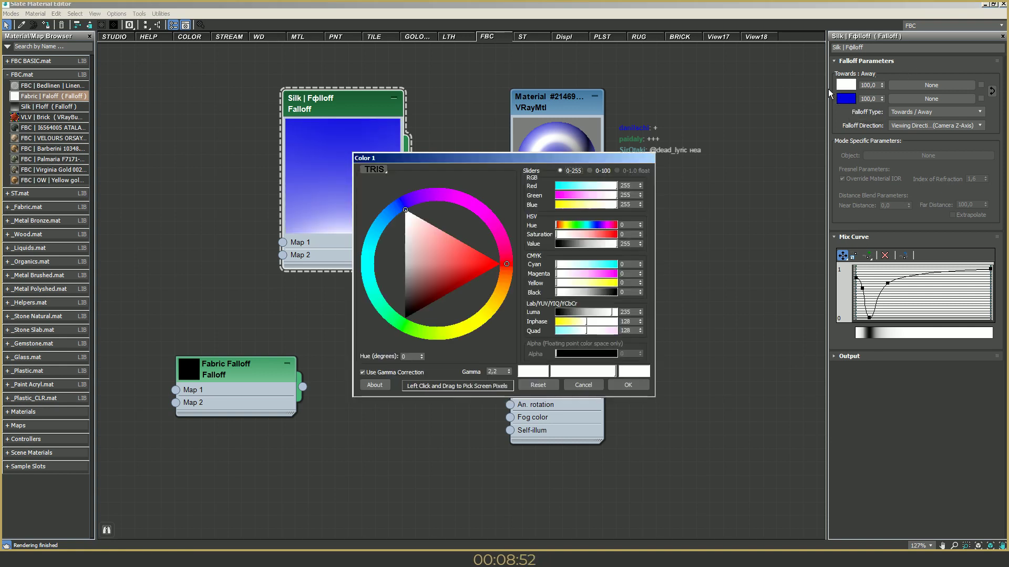
{"action": "left_click", "coordinate": [589, 223]}
{"action": "left_click", "coordinate": [590, 233]}
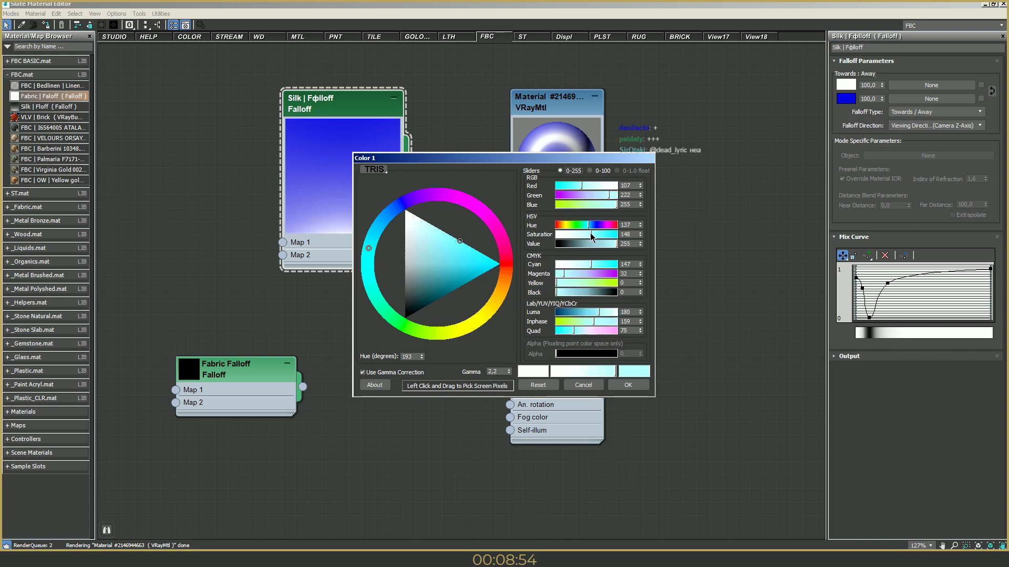
{"action": "left_click", "coordinate": [592, 224]}
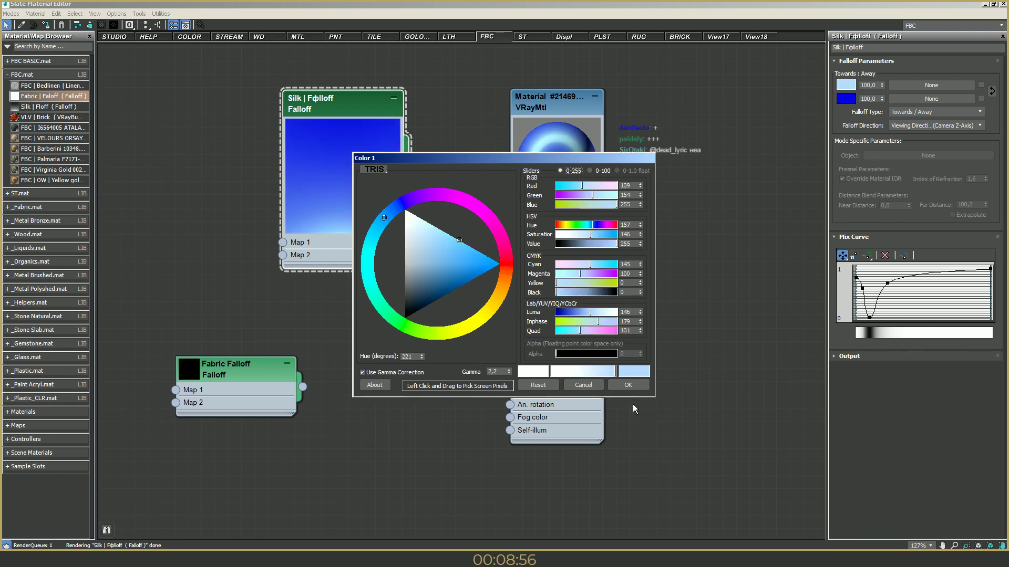
{"action": "left_click", "coordinate": [628, 386]}
{"action": "left_click_drag", "start_coordinate": [637, 330], "coordinate": [503, 374]}
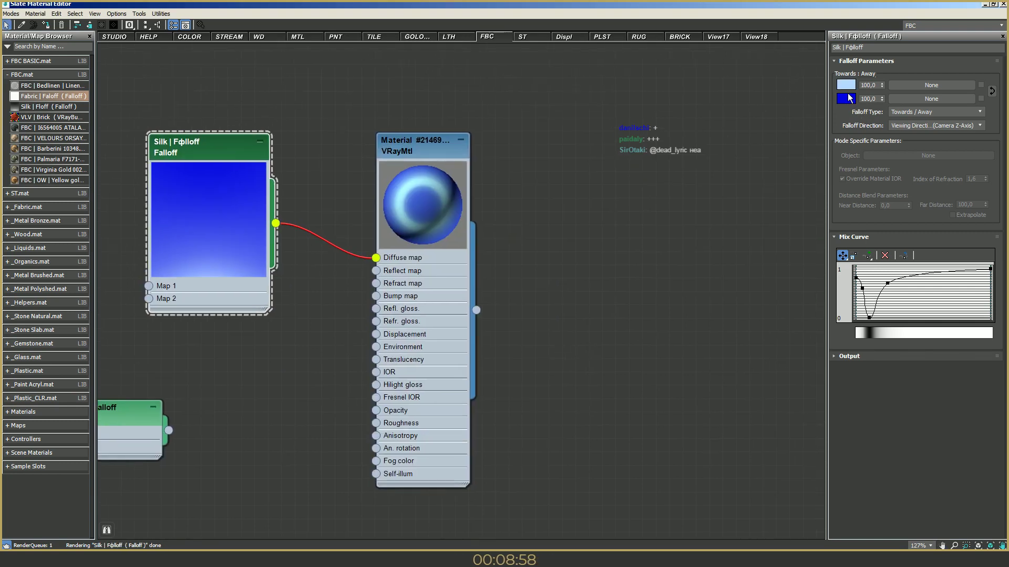
Copy the Silk Falloff's second colour onto the first and lighten the copy to RGB 90, 90, 255.
{"action": "left_click", "coordinate": [498, 280]}
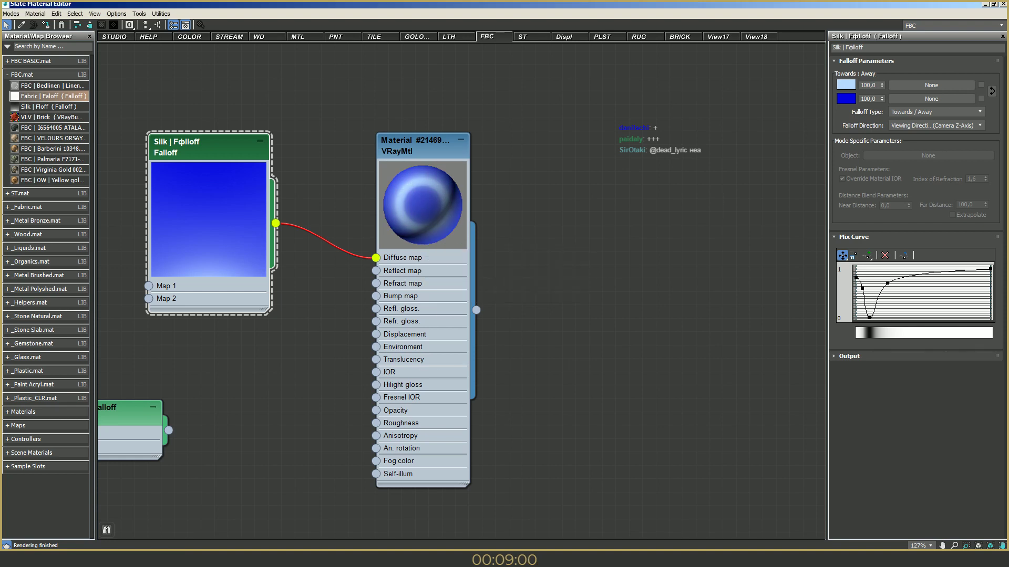
{"action": "left_click", "coordinate": [845, 84]}
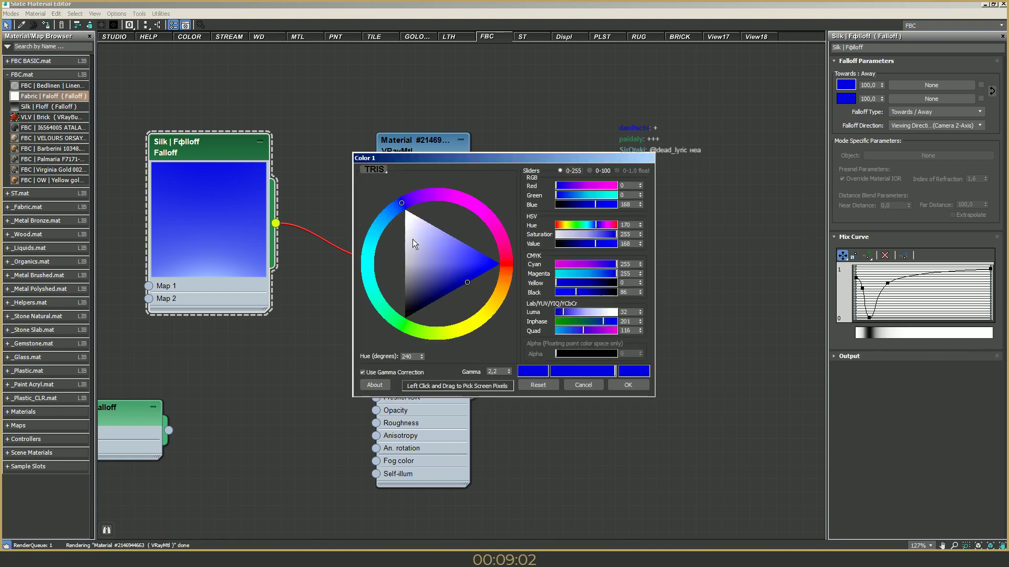
{"action": "left_click_drag", "start_coordinate": [412, 238], "coordinate": [477, 241]}
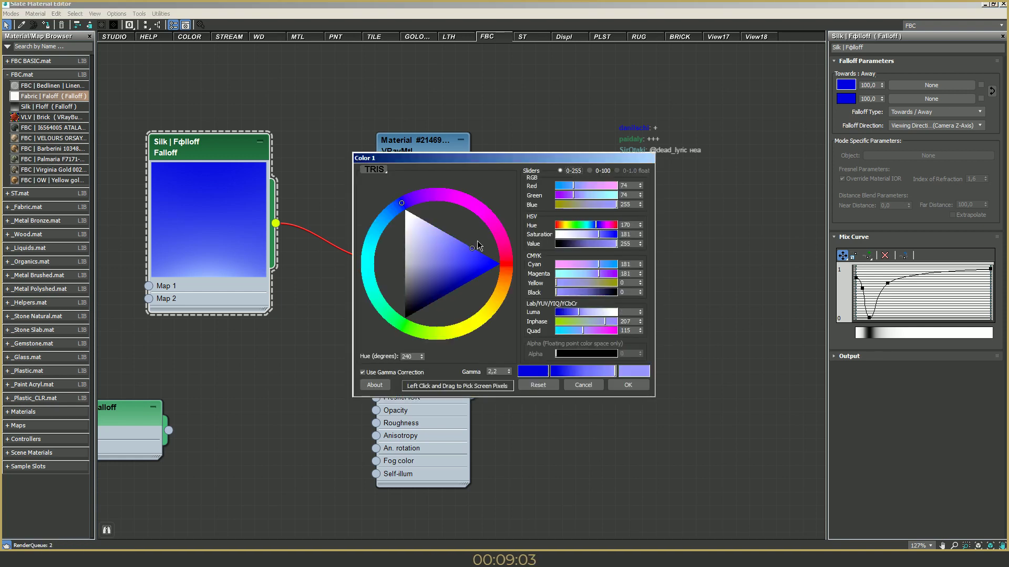
{"action": "left_click", "coordinate": [628, 385]}
{"action": "middle_click_drag", "start_coordinate": [608, 334], "coordinate": [561, 311]}
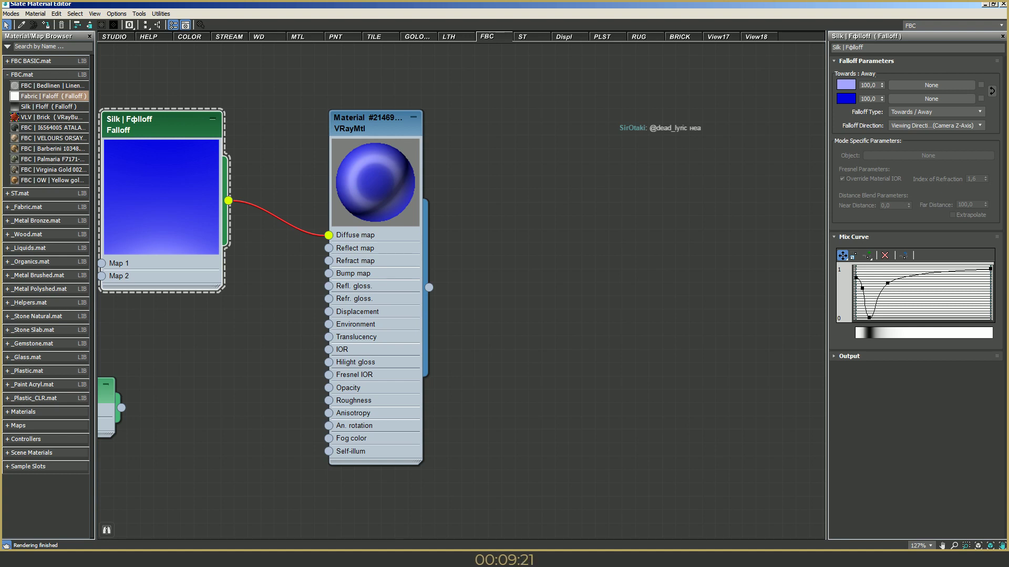
Move the VRayMtl node slightly up beside the Silk Falloff and restore the material editor to a floating window.
{"action": "middle_click_drag", "start_coordinate": [381, 229], "coordinate": [457, 273]}
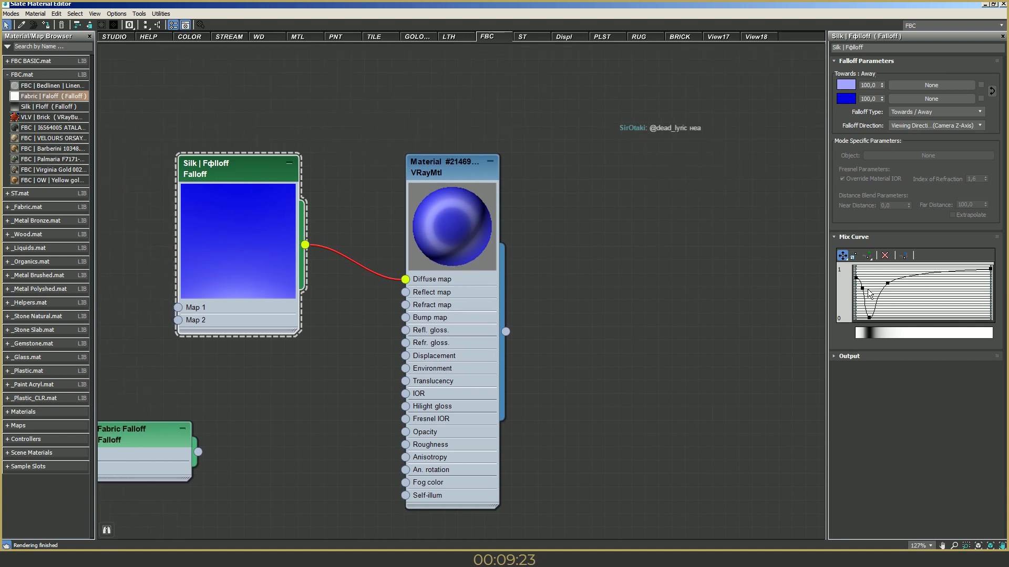
{"action": "left_click_drag", "start_coordinate": [451, 167], "coordinate": [437, 127]}
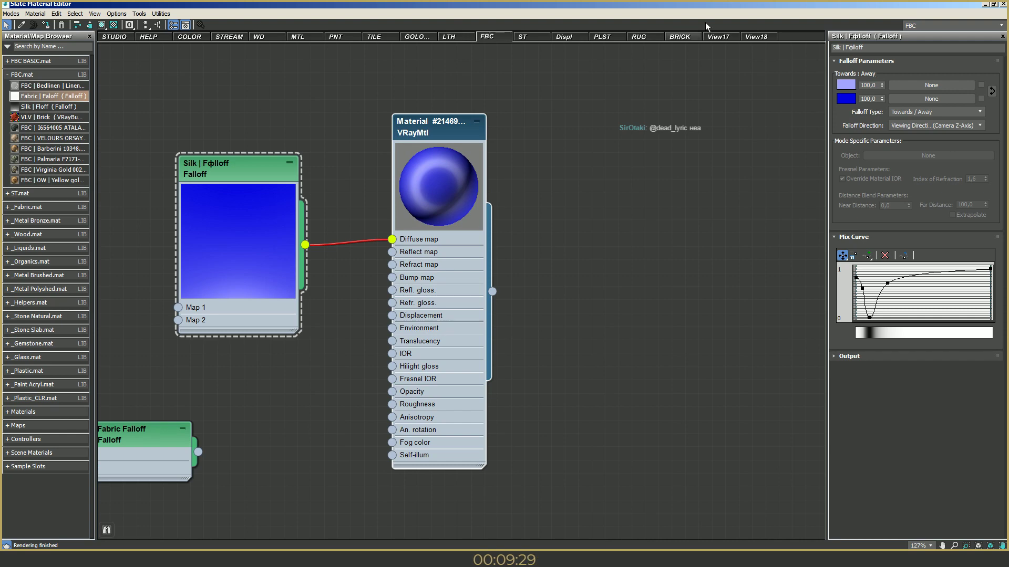
{"action": "left_click", "coordinate": [993, 3]}
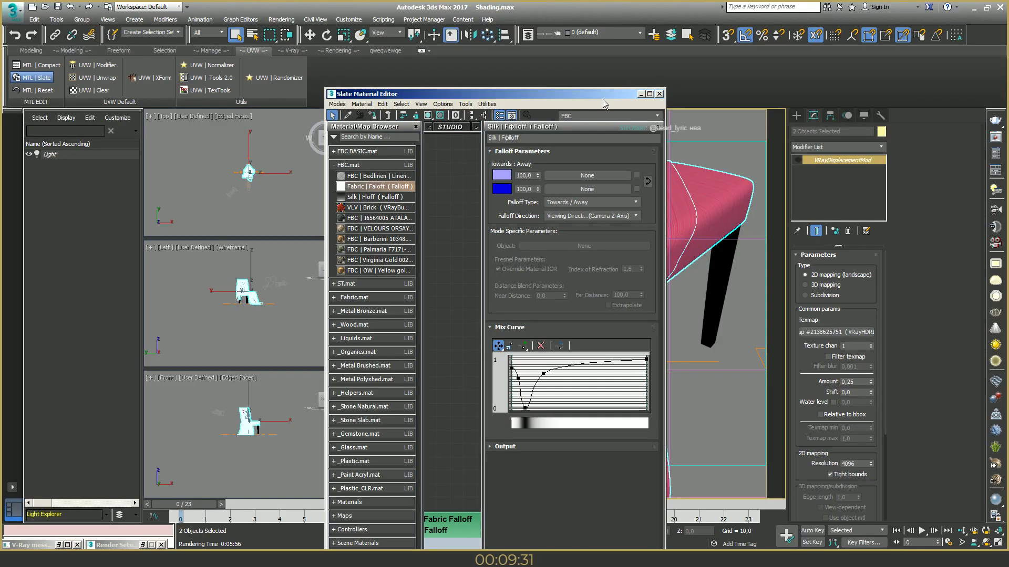
Assign the blue VRayMtl to the draped cloth and the chair seat cover, clearing the Silk Falloff parameters from view.
{"action": "left_click_drag", "start_coordinate": [604, 100], "coordinate": [324, 91]}
{"action": "left_click", "coordinate": [724, 200]}
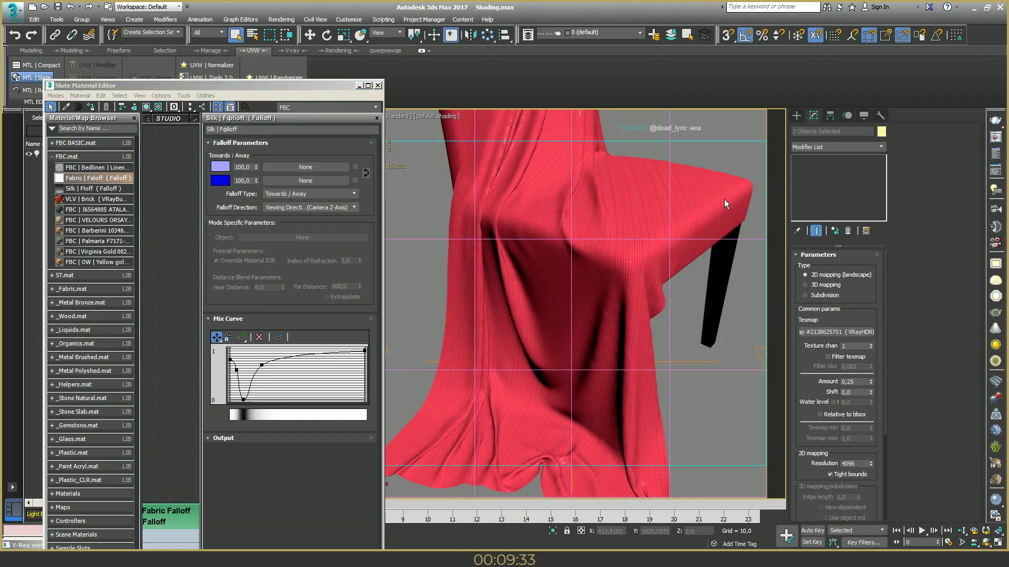
{"action": "left_click", "coordinate": [595, 346]}
{"action": "left_click", "coordinate": [595, 347], "text": "ctrl"}
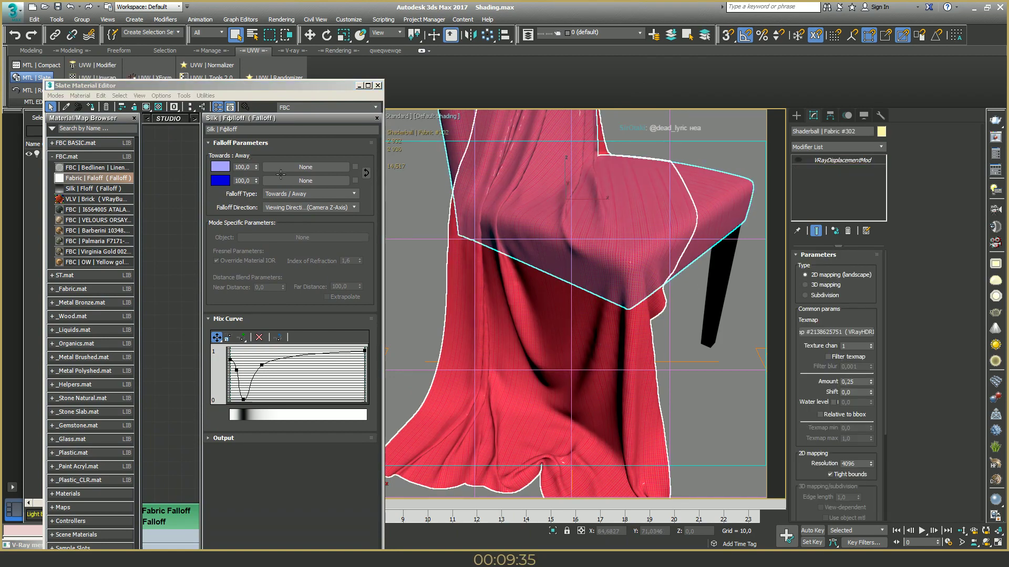
{"action": "left_click", "coordinate": [377, 118]}
{"action": "middle_click_drag", "start_coordinate": [326, 302], "coordinate": [106, 271]}
{"action": "left_click", "coordinate": [276, 173]}
{"action": "left_click", "coordinate": [96, 108]}
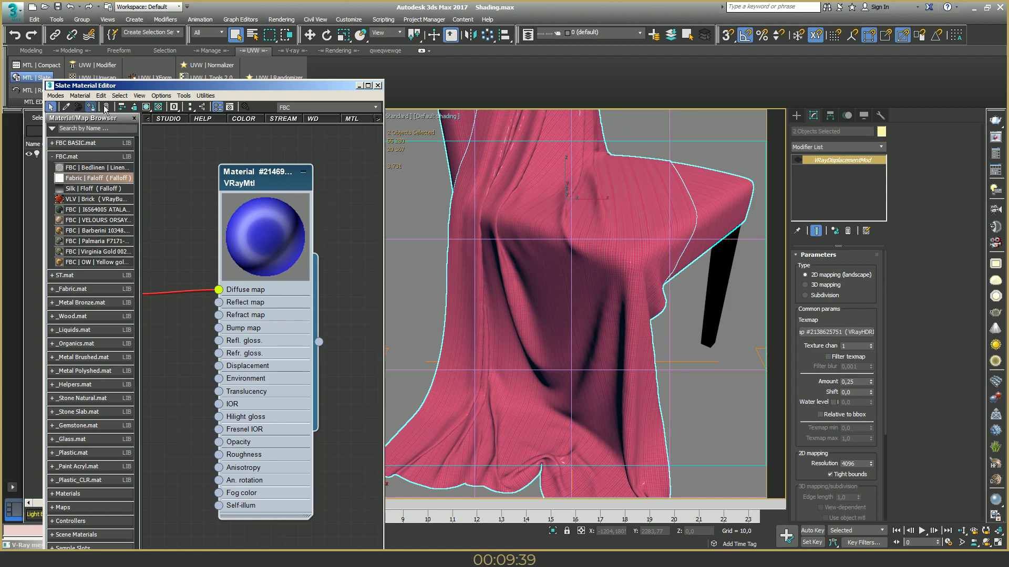
Bring up the V-Ray frame buffer and render the draped chair with the blue silk material.
{"action": "left_click_drag", "start_coordinate": [236, 89], "coordinate": [215, 121]}
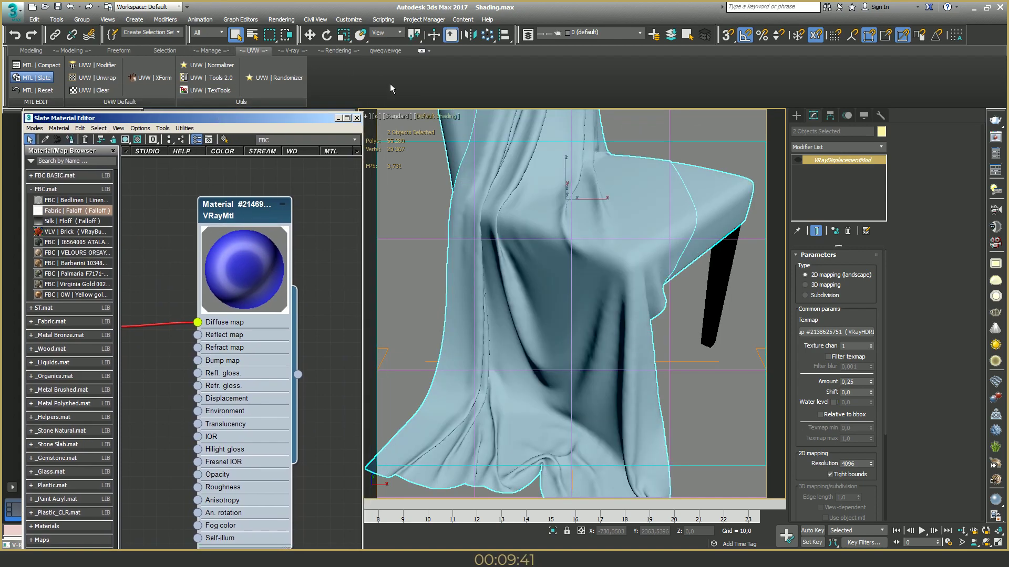
{"action": "left_click", "coordinate": [342, 51]}
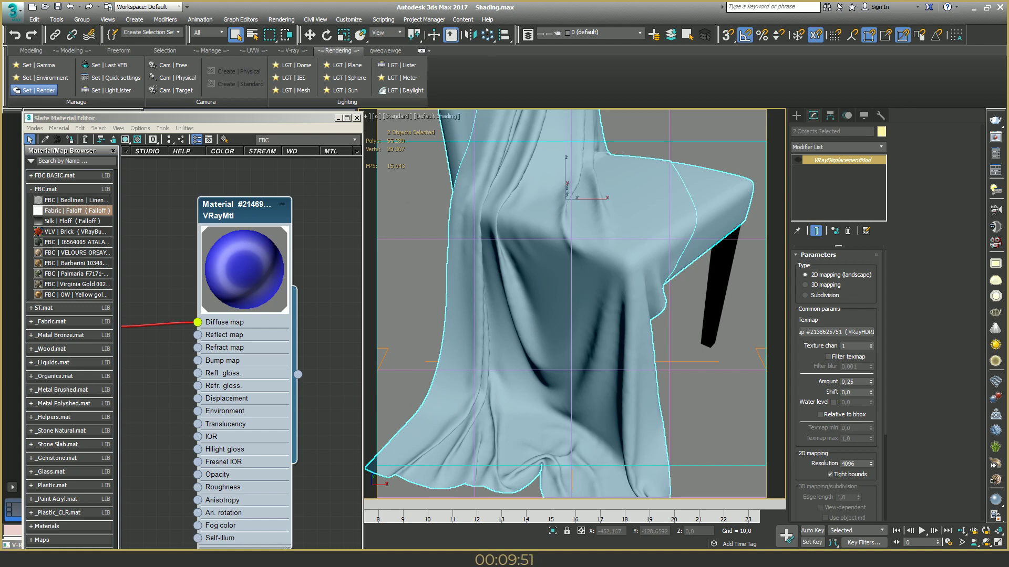
{"action": "left_click", "coordinate": [82, 558]}
{"action": "left_click", "coordinate": [78, 541]}
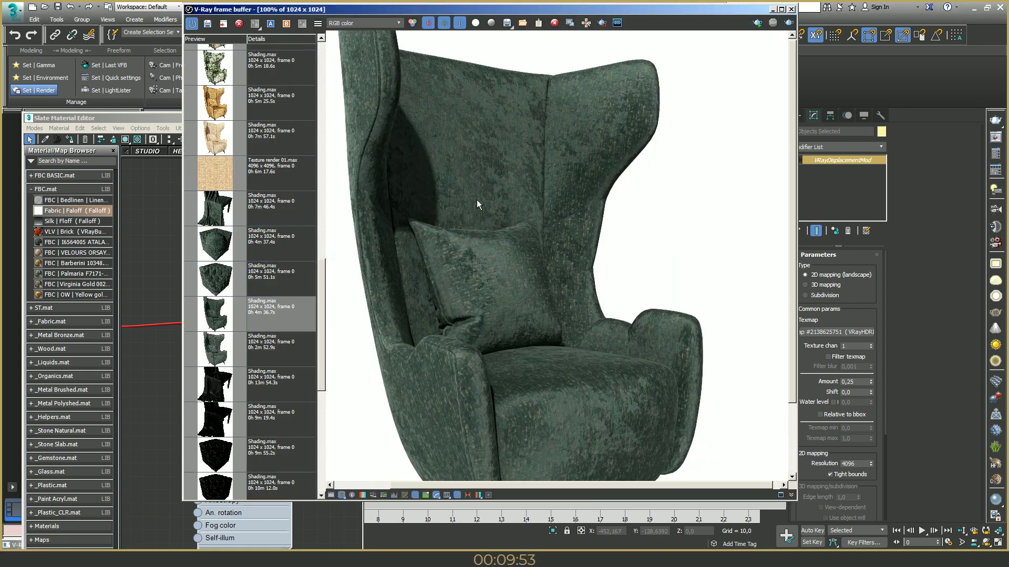
{"action": "left_click", "coordinate": [583, 21]}
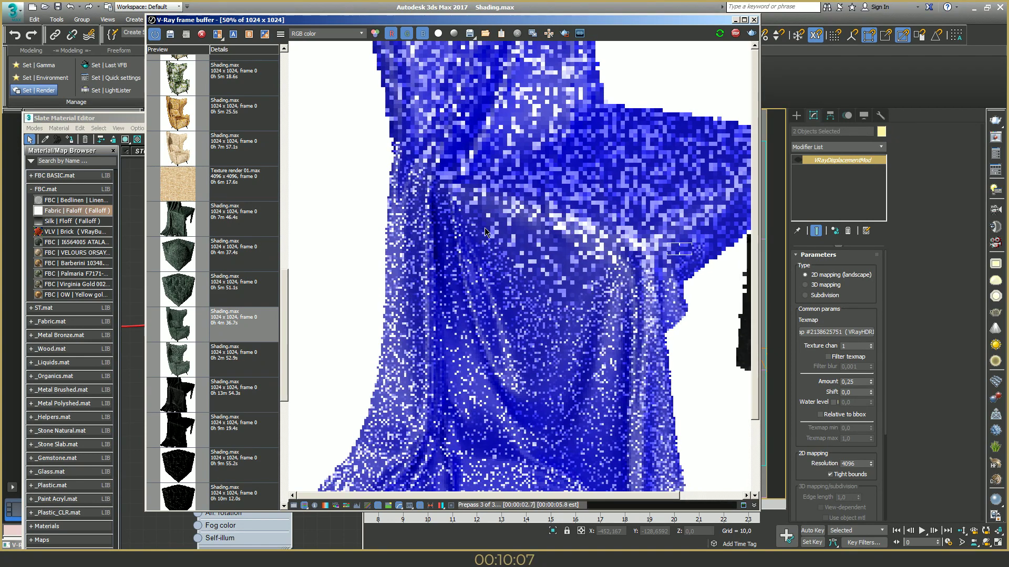
Examine the silk highlights on the rendered folds and place the frame buffer beside the VRayMtl node.
{"action": "scroll", "coordinate": [485, 232], "scroll_direction": "down", "scroll_amount": 1}
{"action": "scroll", "coordinate": [485, 232], "scroll_direction": "up", "scroll_amount": 1}
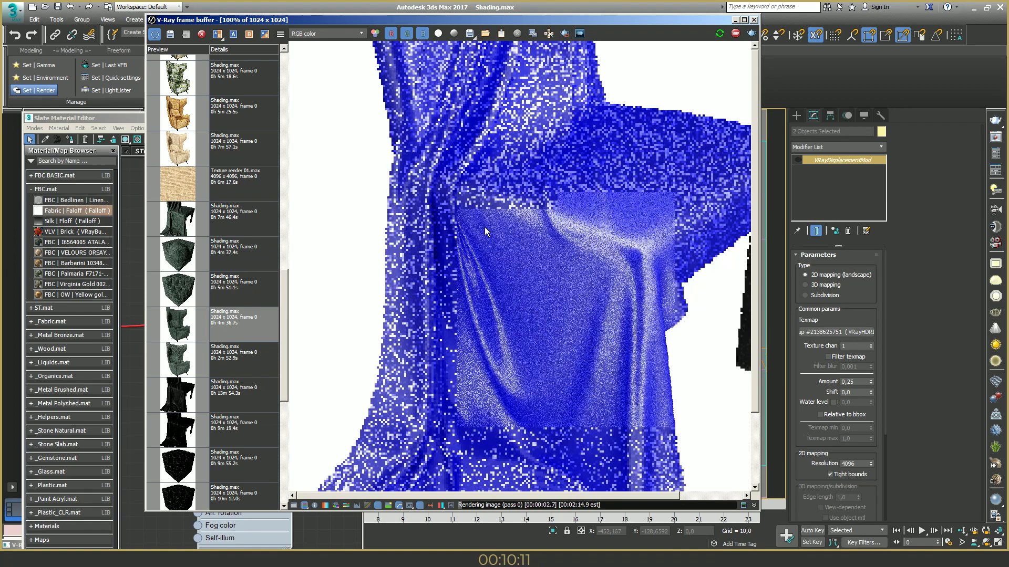
{"action": "scroll", "coordinate": [542, 211], "scroll_direction": "down", "scroll_amount": 1}
{"action": "scroll", "coordinate": [541, 211], "scroll_direction": "up", "scroll_amount": 1}
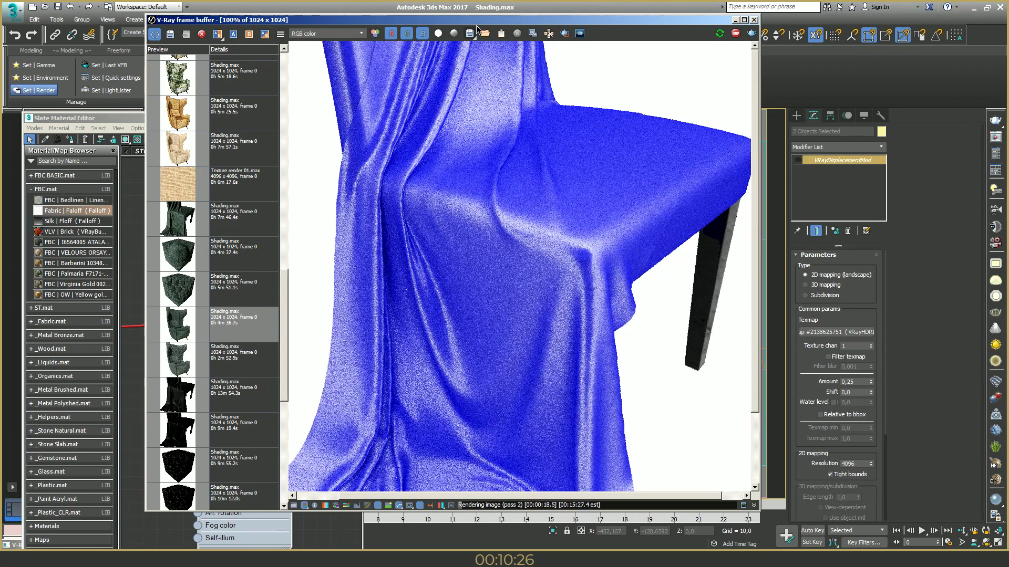
{"action": "left_click_drag", "start_coordinate": [576, 23], "coordinate": [667, 32]}
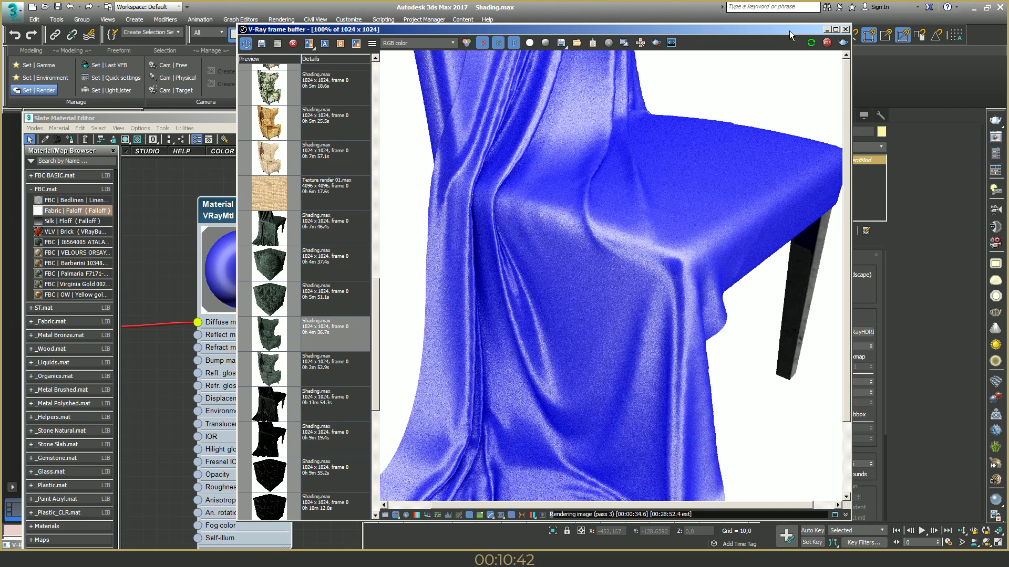
{"action": "left_click_drag", "start_coordinate": [790, 30], "coordinate": [886, 27]}
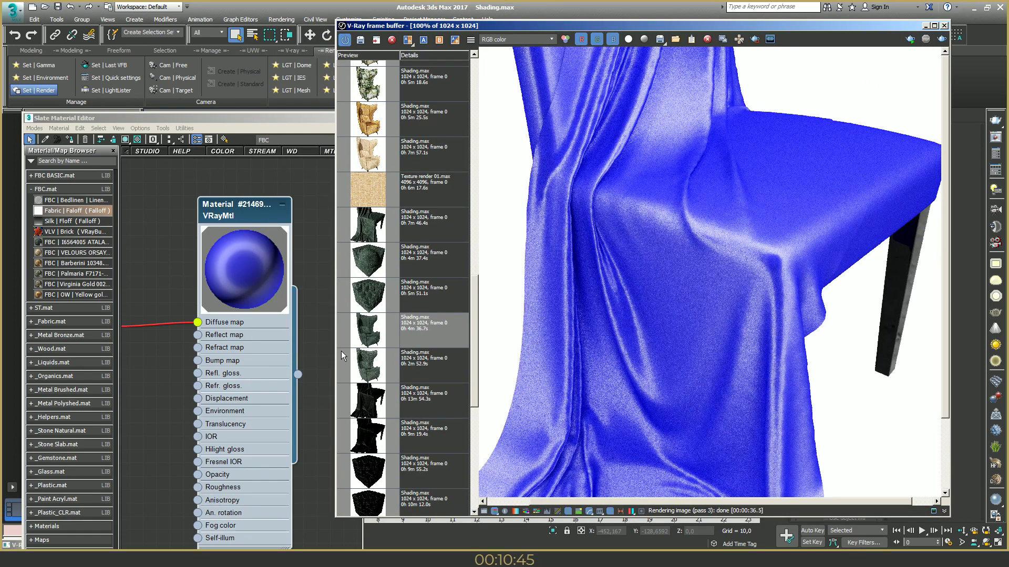
{"action": "middle_click_drag", "start_coordinate": [302, 364], "coordinate": [280, 345]}
{"action": "scroll", "coordinate": [281, 345], "scroll_direction": "down", "scroll_amount": 2}
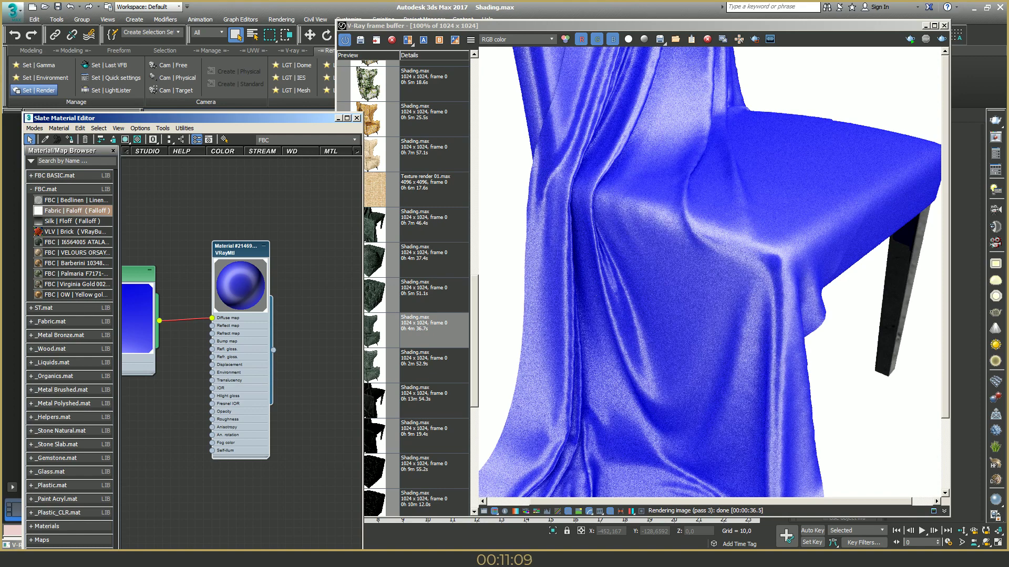
{"action": "middle_click_drag", "start_coordinate": [297, 309], "coordinate": [284, 245]}
{"action": "scroll", "coordinate": [283, 253], "scroll_direction": "down", "scroll_amount": 2}
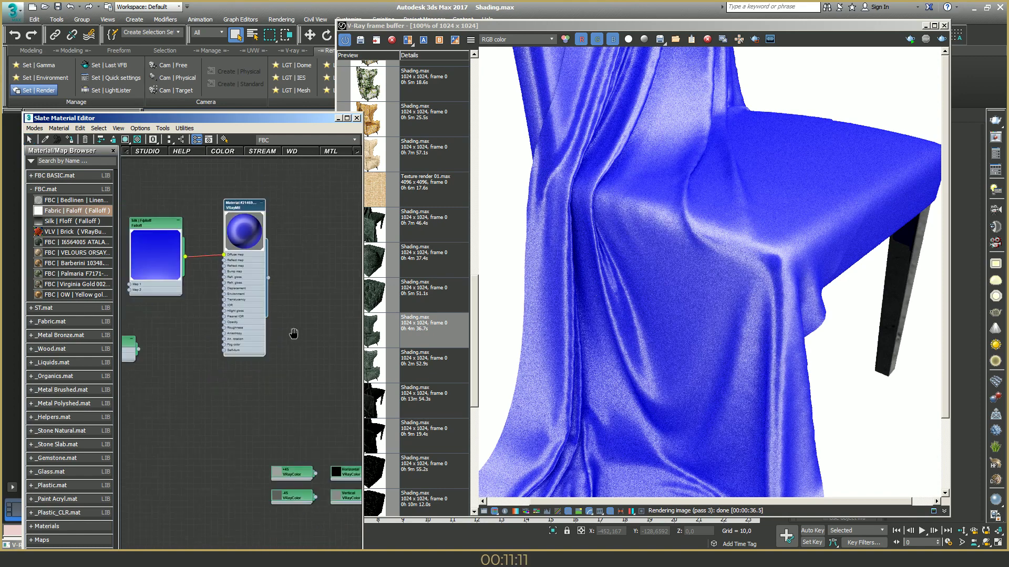
{"action": "middle_click_drag", "start_coordinate": [294, 333], "coordinate": [282, 309]}
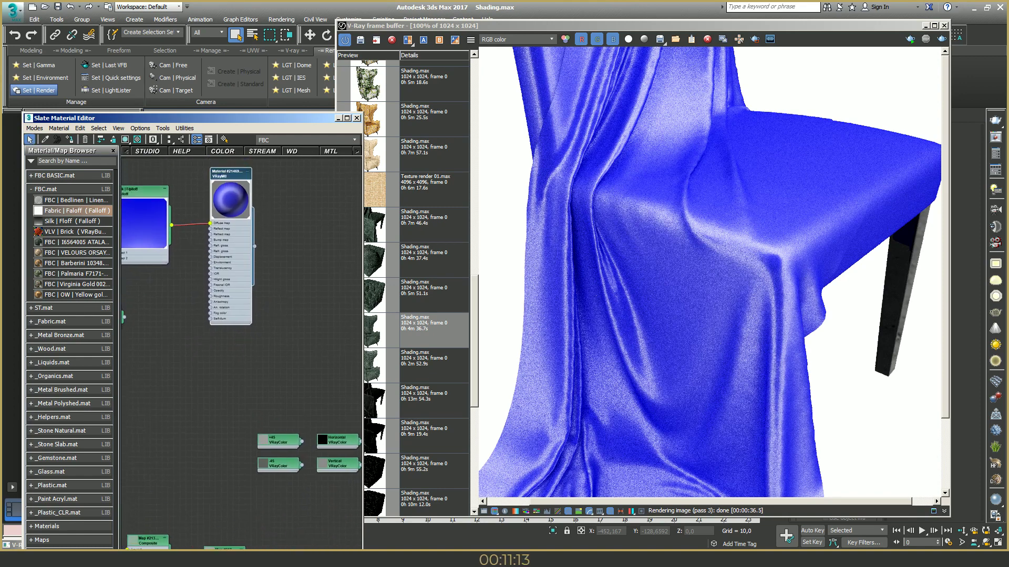
Switch to Windows Explorer and show the STREAM VIDEO _Fabric reference folder in a maximized window.
{"action": "left_click", "coordinate": [45, 540]}
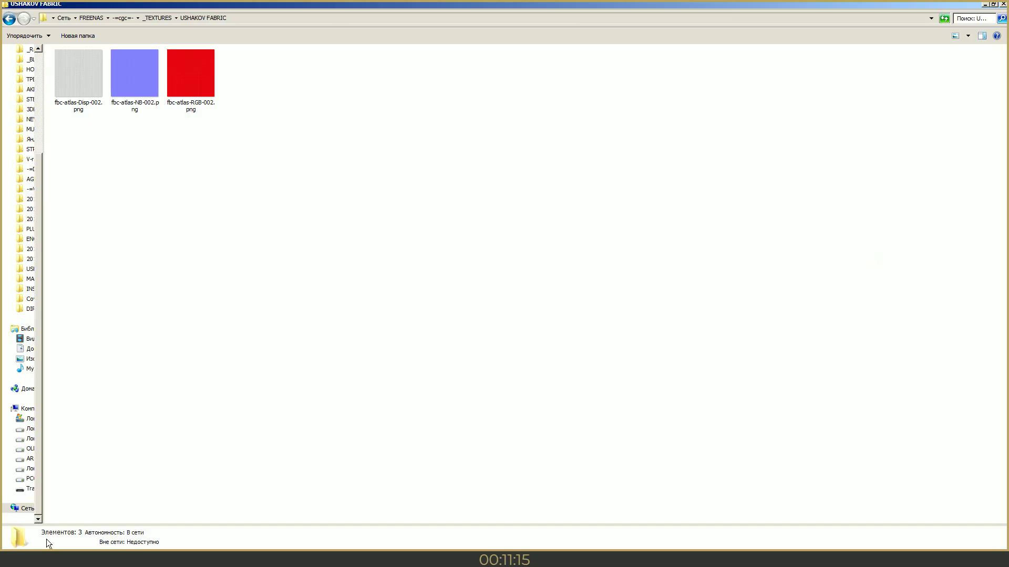
{"action": "mouse_move", "coordinate": [40, 557]}
{"action": "left_click", "coordinate": [40, 525]}
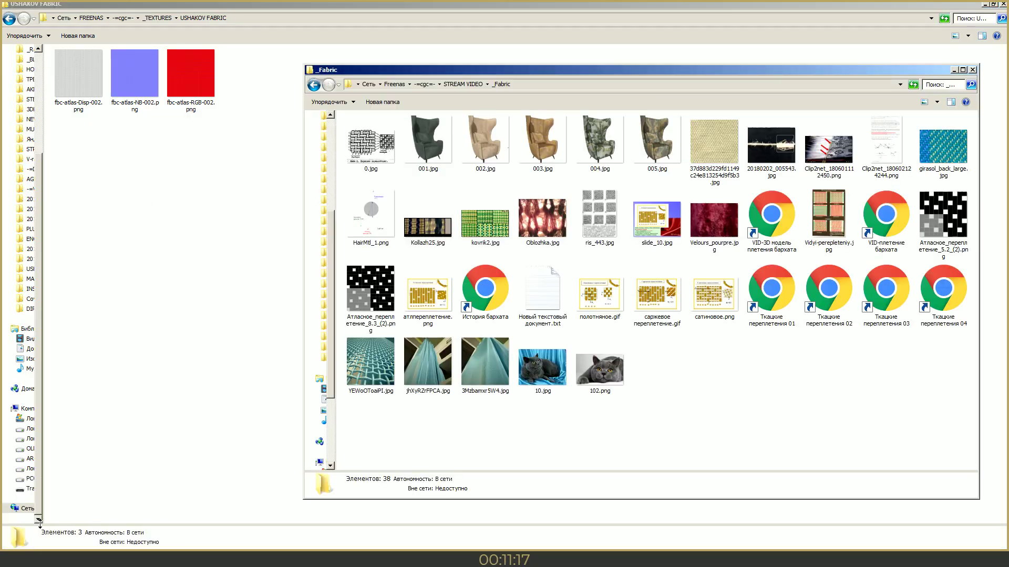
{"action": "left_click", "coordinate": [963, 70]}
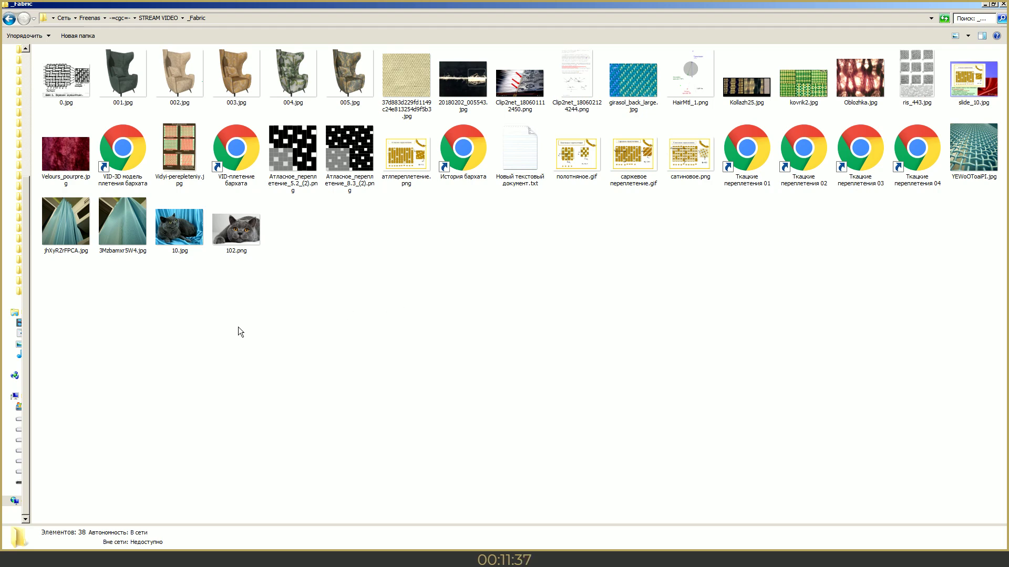
View the woven mesh photo YEWoOToaiPI.jpg and the neighbouring weave types chart in ACDSee, and close the viewer.
{"action": "double_click", "coordinate": [975, 157]}
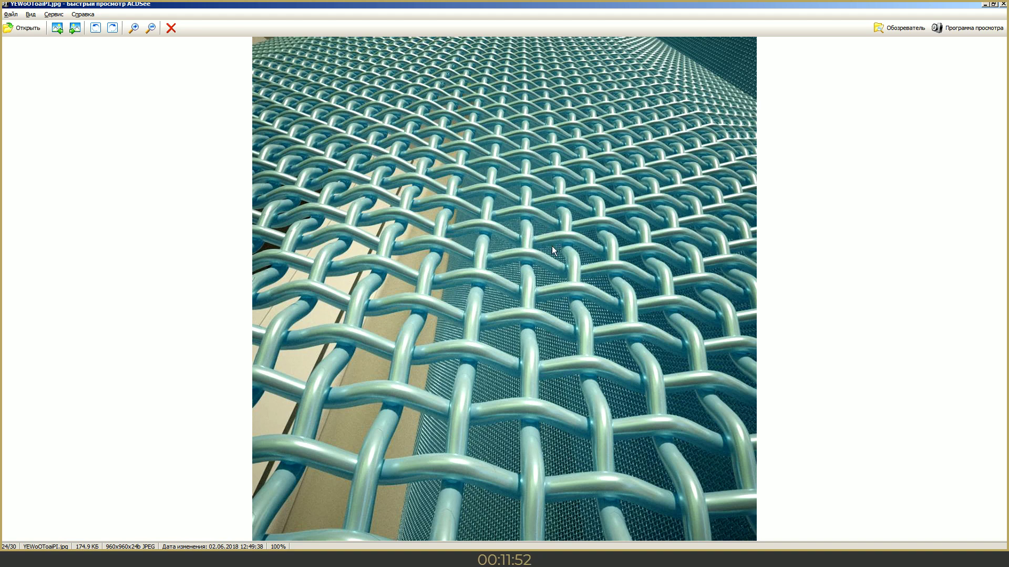
{"action": "scroll", "coordinate": [541, 222], "scroll_direction": "down", "scroll_amount": 1}
{"action": "scroll", "coordinate": [541, 223], "scroll_direction": "up", "scroll_amount": 2}
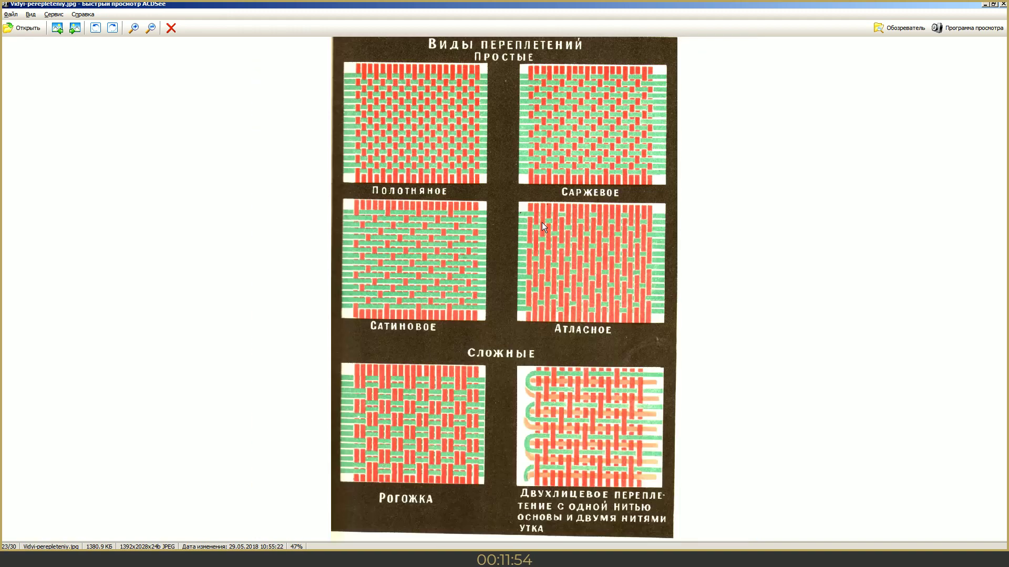
{"action": "scroll", "coordinate": [540, 228], "scroll_direction": "up", "scroll_amount": 1}
{"action": "left_click", "coordinate": [1002, 4]}
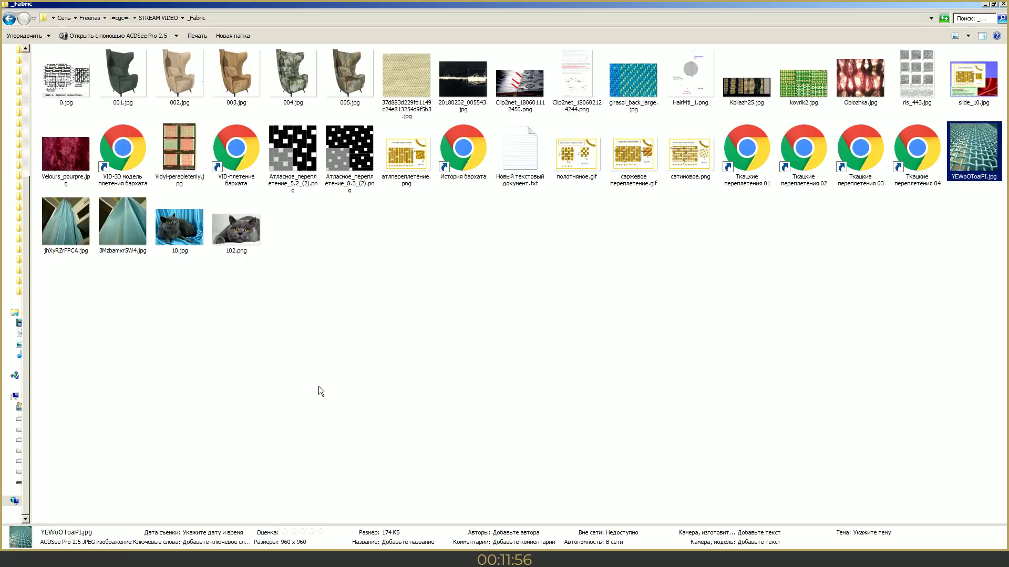
Examine the blue curtain photo jhXyRZrFPCA.jpg in ACDSee at up to 300% zoom, and minimize the viewer.
{"action": "double_click", "coordinate": [66, 233]}
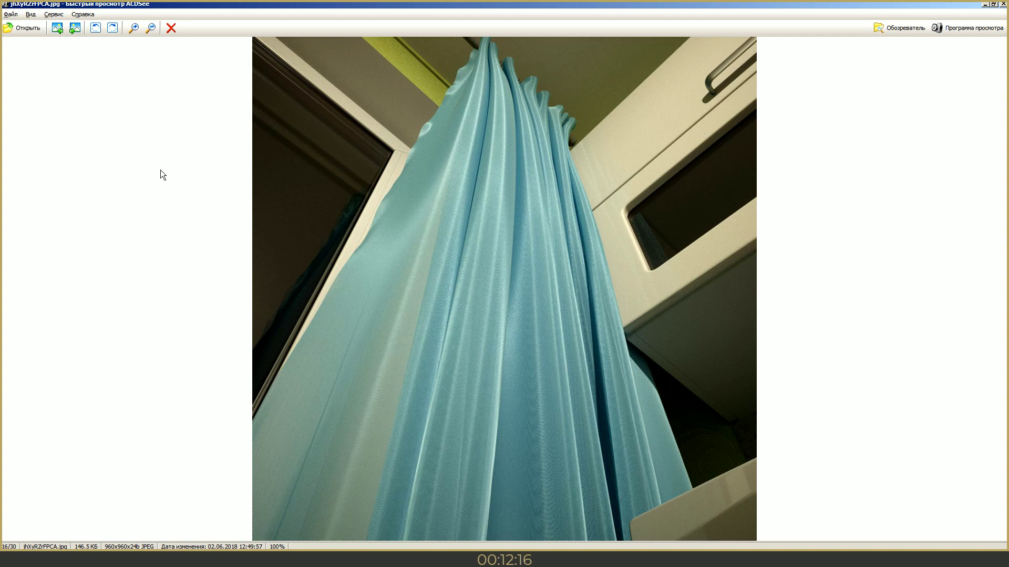
{"action": "left_click", "coordinate": [132, 30]}
{"action": "left_click", "coordinate": [132, 29]}
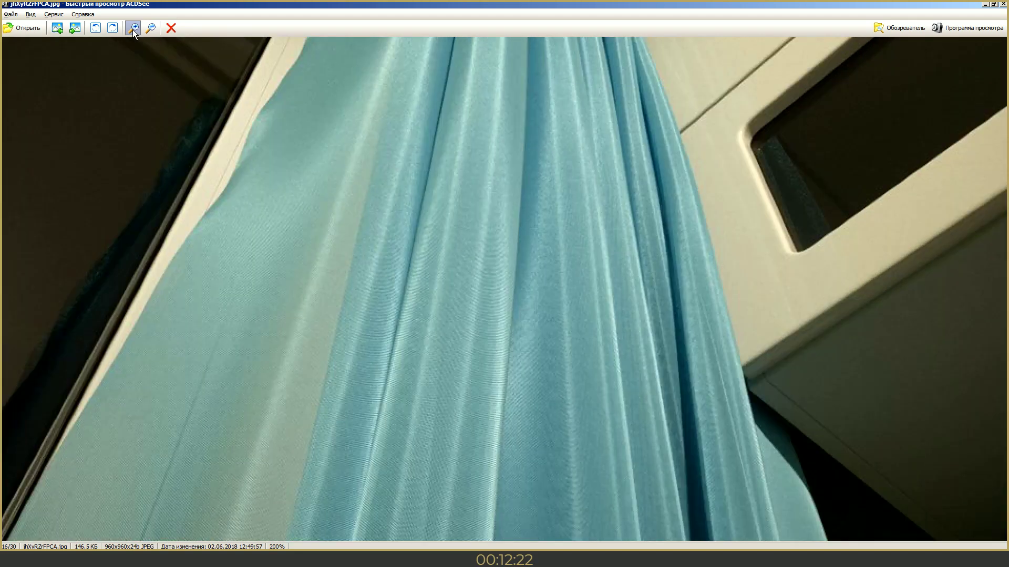
{"action": "left_click", "coordinate": [132, 30]}
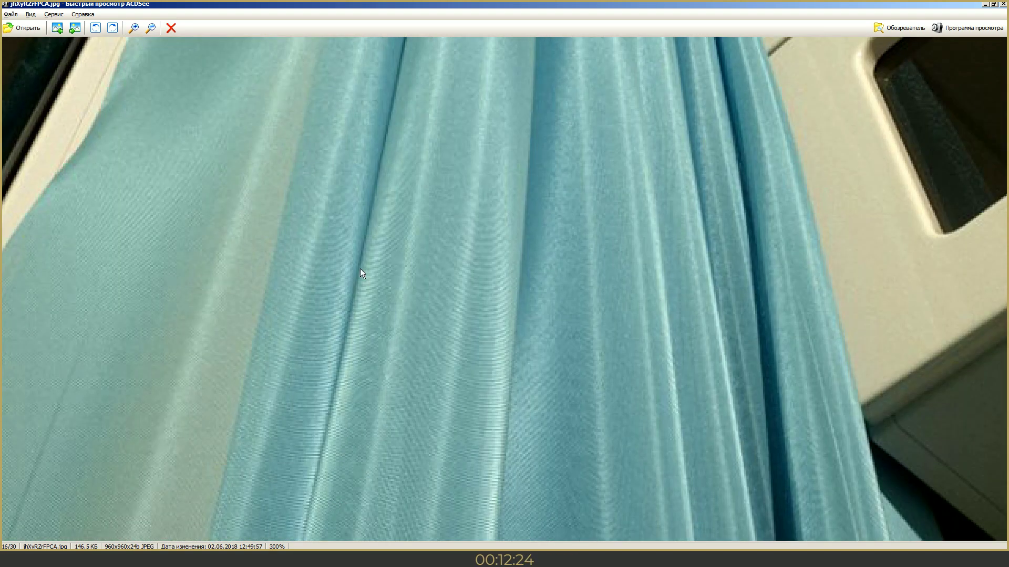
{"action": "left_click", "coordinate": [151, 29]}
{"action": "left_click", "coordinate": [152, 29]}
{"action": "left_click_drag", "start_coordinate": [487, 135], "coordinate": [503, 329]}
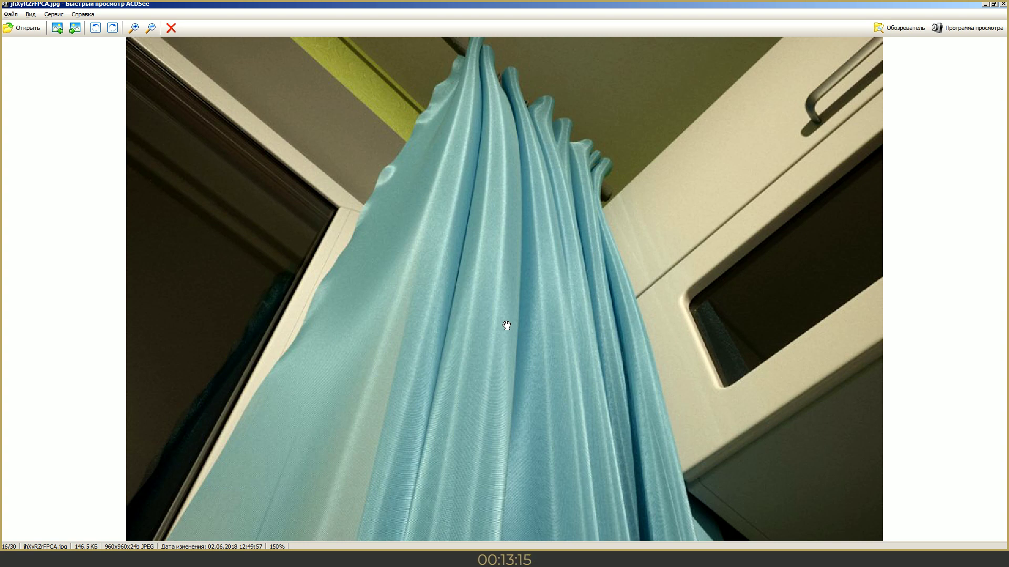
{"action": "left_click", "coordinate": [984, 4]}
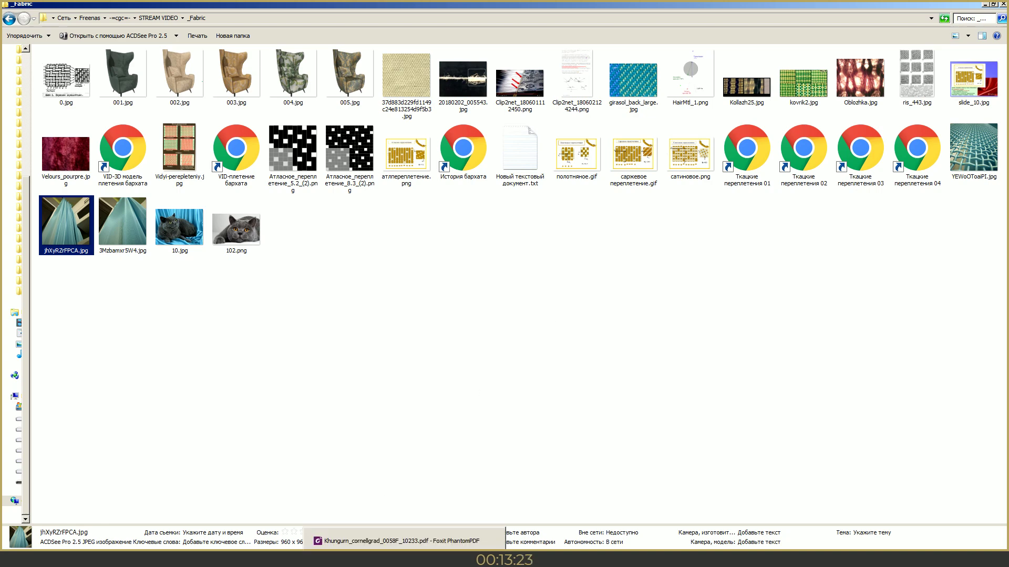
Switch to Foxit PhantomPDF, look at diffusion-sg10-tr.pdf, and return to the cornellgrad PDF.
{"action": "left_click", "coordinate": [404, 558]}
{"action": "left_click", "coordinate": [402, 557]}
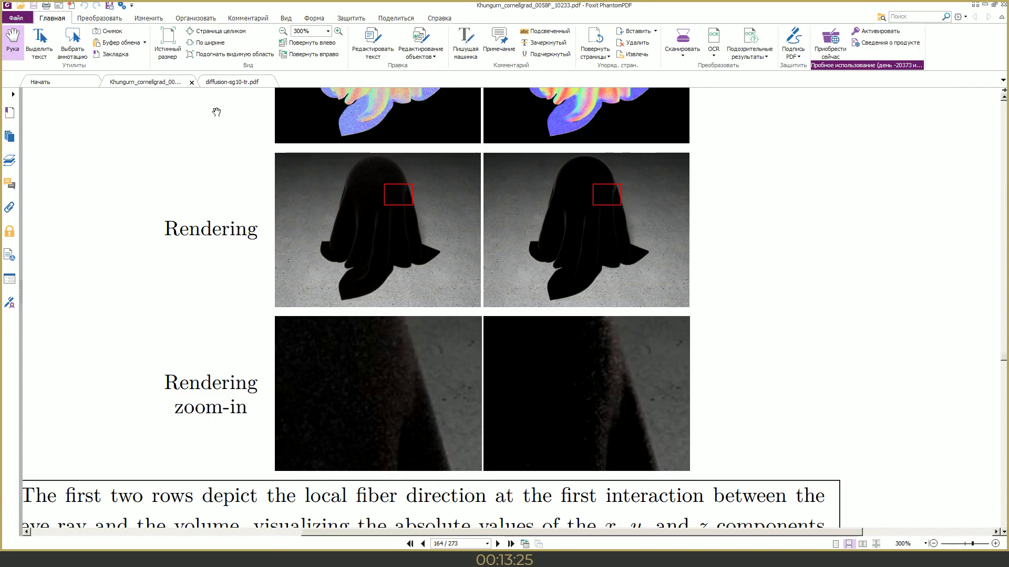
{"action": "left_click", "coordinate": [233, 80]}
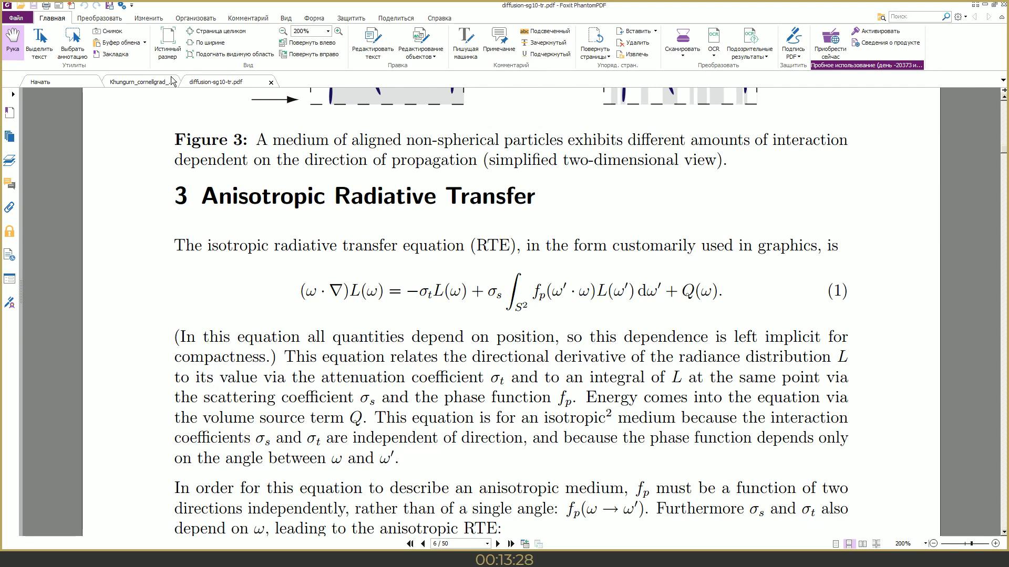
{"action": "left_click", "coordinate": [151, 84]}
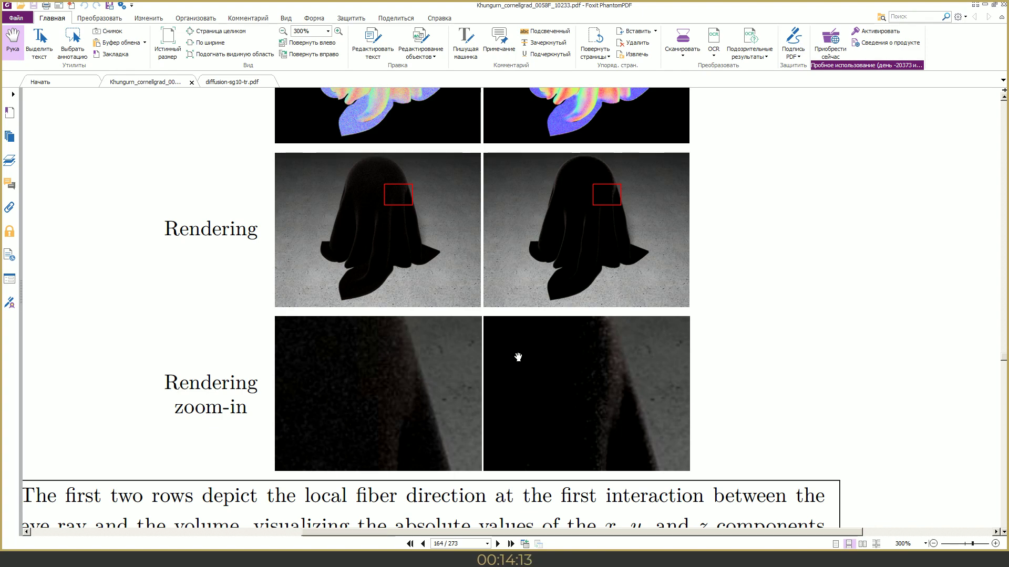
Go to page 221 of the cornellgrad PDF and examine the Silk swatch in the fabric table up close.
{"action": "left_click", "coordinate": [445, 545]}
{"action": "type", "text": "221"}
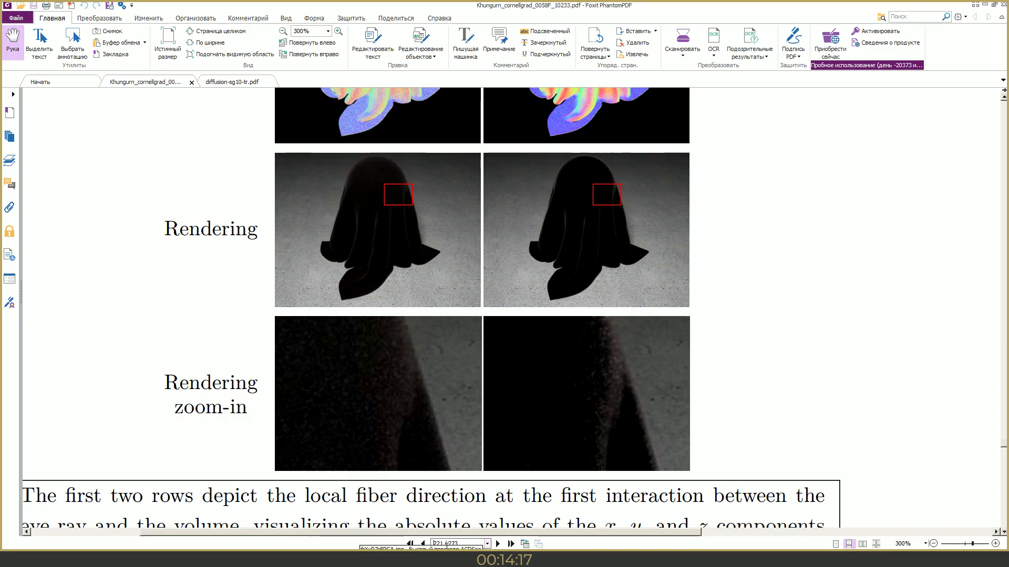
{"action": "key", "text": "Return"}
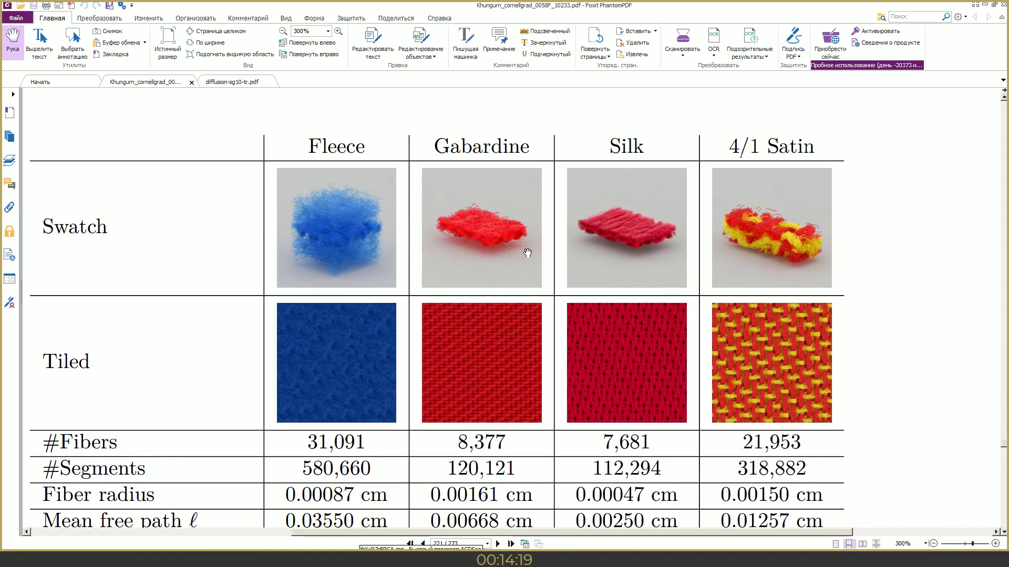
{"action": "left_click_drag", "start_coordinate": [653, 198], "coordinate": [606, 234]}
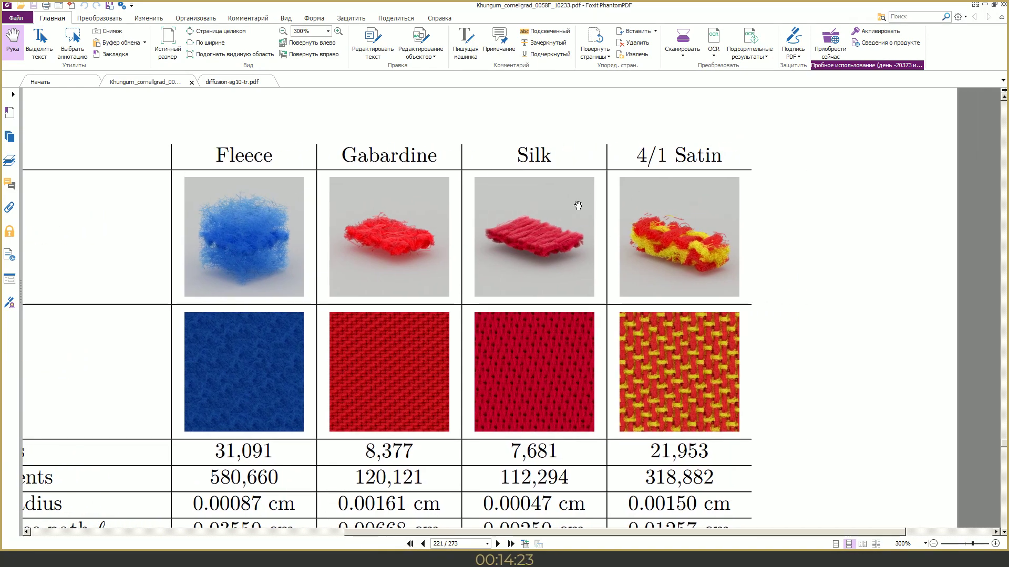
{"action": "left_click_drag", "start_coordinate": [523, 342], "coordinate": [543, 317]}
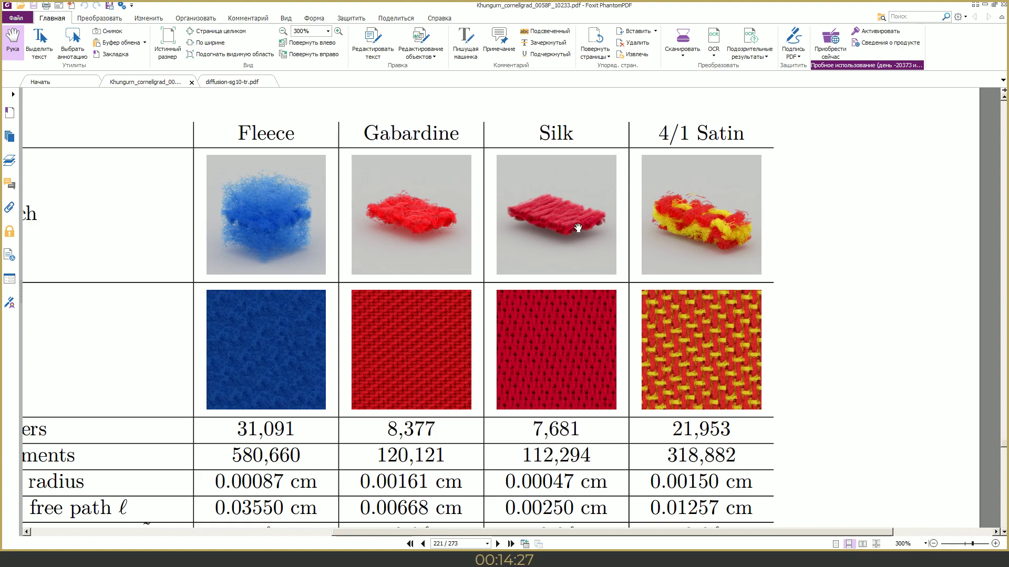
{"action": "scroll", "coordinate": [578, 226], "scroll_direction": "up", "scroll_amount": 5, "text": "ctrl"}
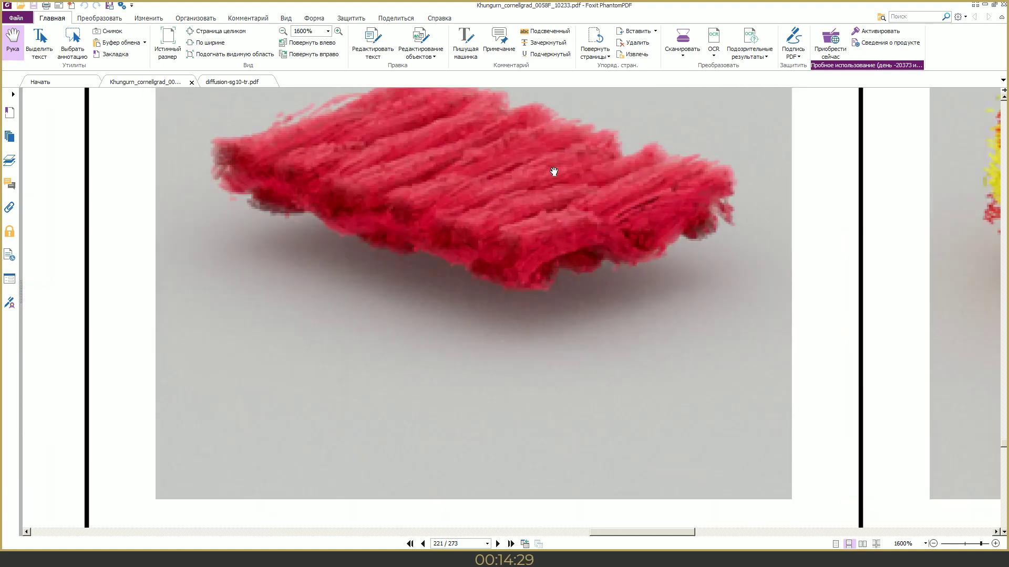
{"action": "scroll", "coordinate": [552, 175], "scroll_direction": "down", "scroll_amount": 1, "text": "ctrl"}
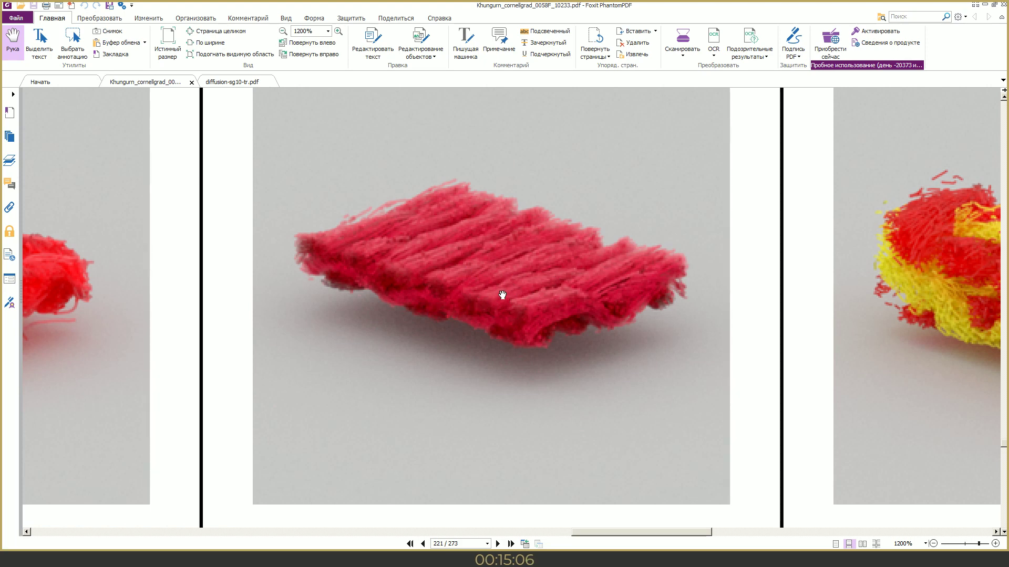
{"action": "scroll", "coordinate": [543, 284], "scroll_direction": "down", "scroll_amount": 2}
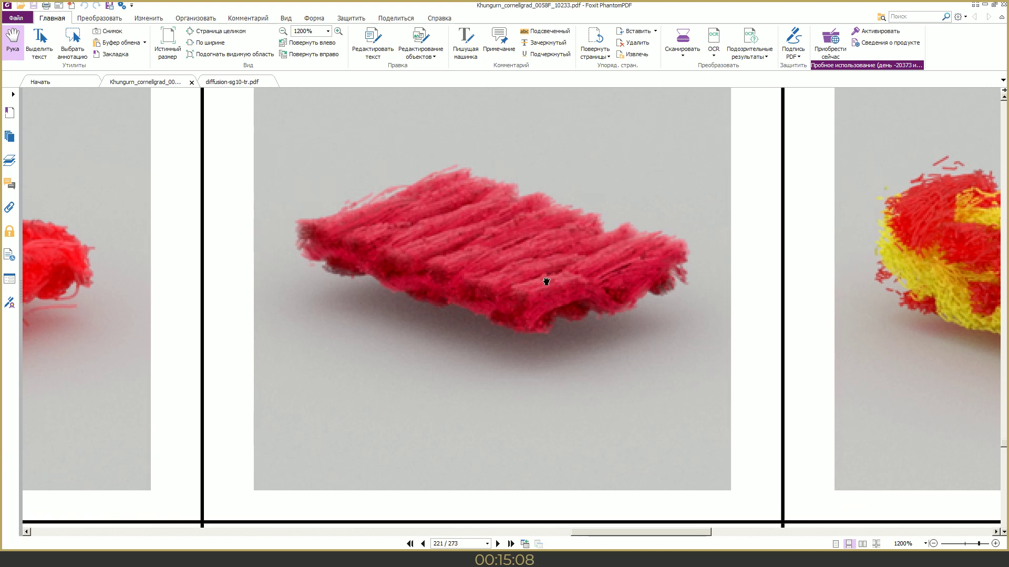
Examine the crimson silk fibre rendering on page 221, then view the surrounding fabric table at 400% zoom.
{"action": "left_click_drag", "start_coordinate": [585, 236], "coordinate": [545, 296]}
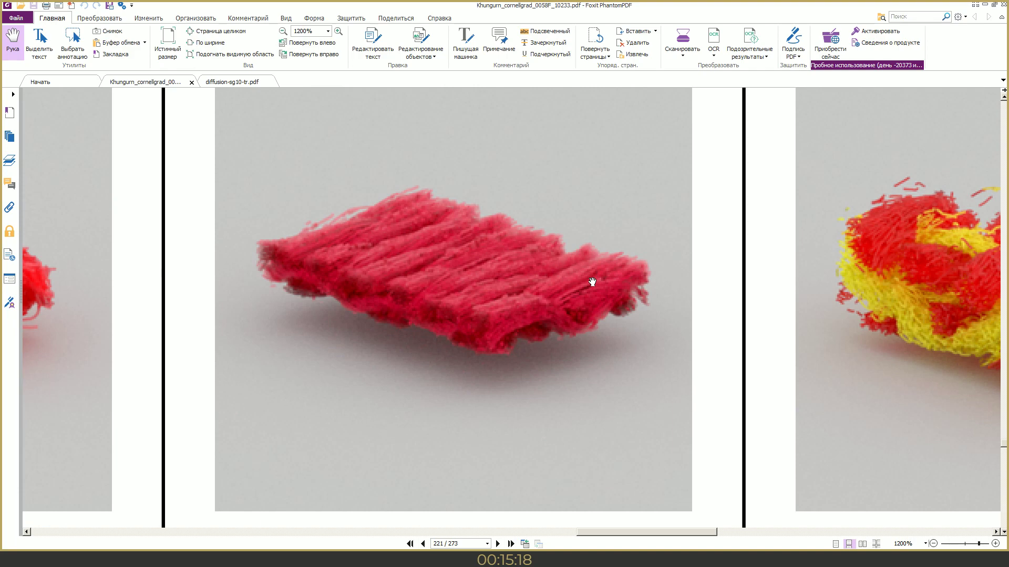
{"action": "left_click_drag", "start_coordinate": [592, 282], "coordinate": [496, 293]}
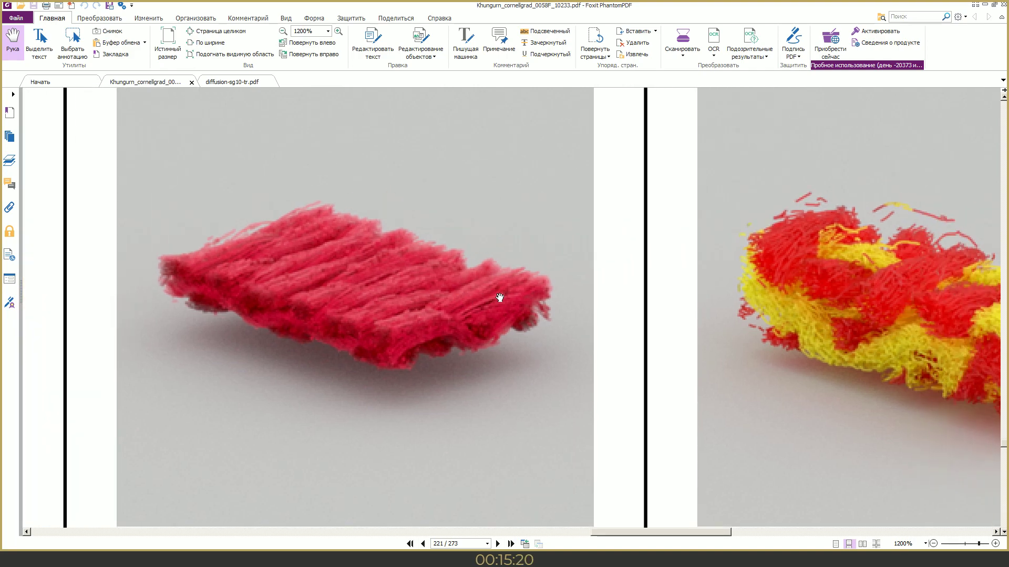
{"action": "scroll", "coordinate": [500, 298], "scroll_direction": "down", "scroll_amount": 3, "text": "ctrl"}
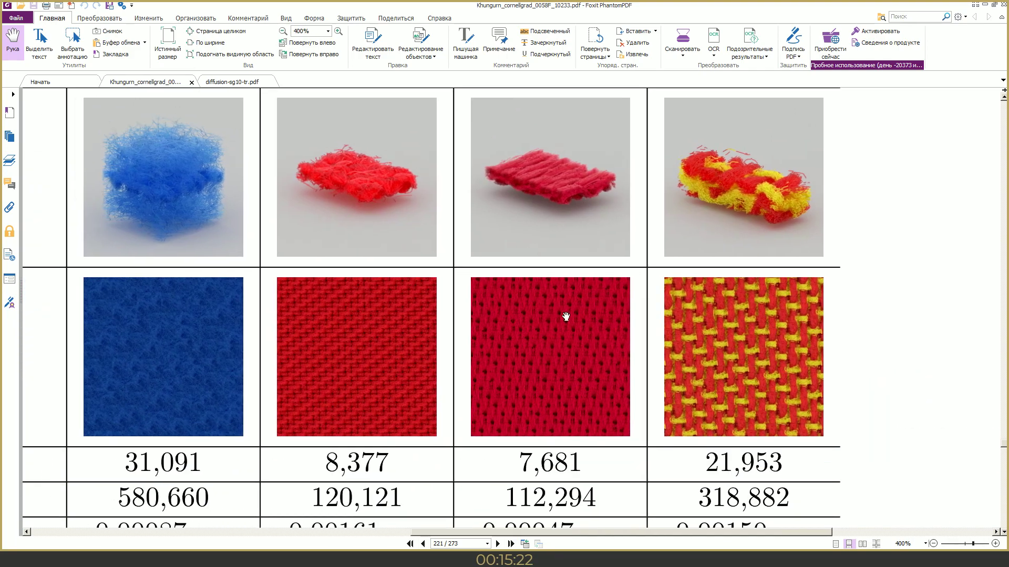
Examine the red-and-yellow woven swatch in the fabric table at 800% zoom alongside the crimson silk swatch.
{"action": "left_click_drag", "start_coordinate": [566, 317], "coordinate": [435, 325]}
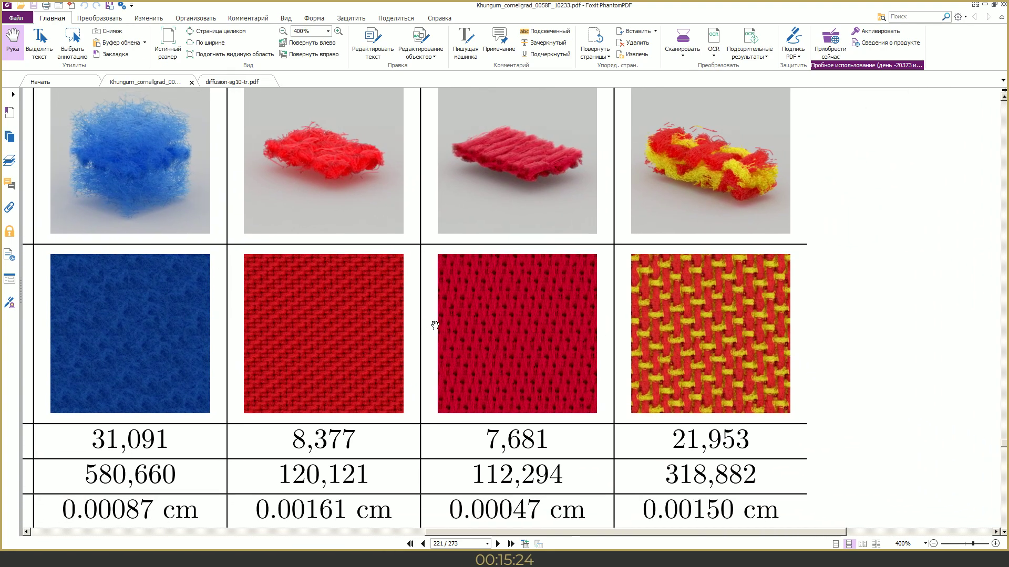
{"action": "scroll", "coordinate": [695, 351], "scroll_direction": "up", "scroll_amount": 2, "text": "ctrl"}
{"action": "left_click_drag", "start_coordinate": [765, 360], "coordinate": [508, 298]}
{"action": "scroll", "coordinate": [623, 351], "scroll_direction": "down", "scroll_amount": 1, "text": "ctrl"}
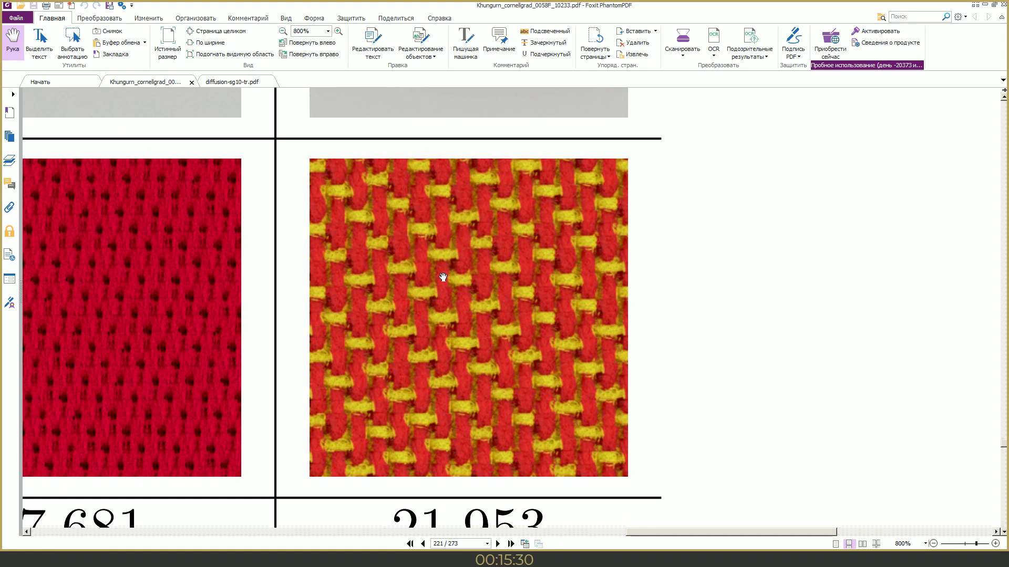
{"action": "left_click_drag", "start_coordinate": [489, 346], "coordinate": [473, 315]}
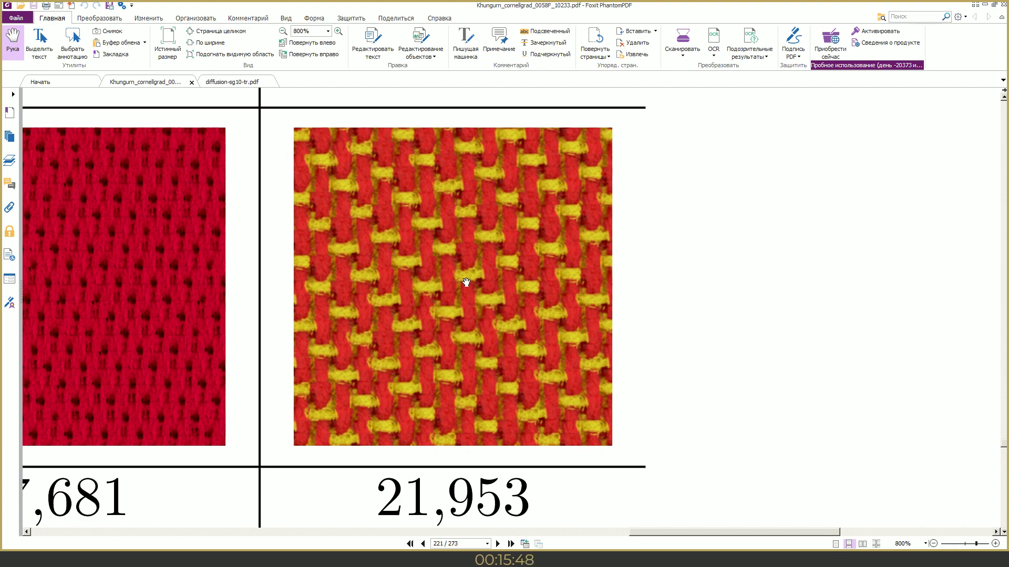
{"action": "mouse_move", "coordinate": [457, 144]}
{"action": "left_mouse_down"}
{"action": "mouse_move", "coordinate": [536, 182]}
{"action": "mouse_move", "coordinate": [566, 223]}
{"action": "mouse_move", "coordinate": [592, 226]}
{"action": "mouse_move", "coordinate": [605, 318]}
{"action": "mouse_move", "coordinate": [604, 251]}
{"action": "left_mouse_up"}
{"action": "left_click_drag", "start_coordinate": [584, 324], "coordinate": [600, 265]}
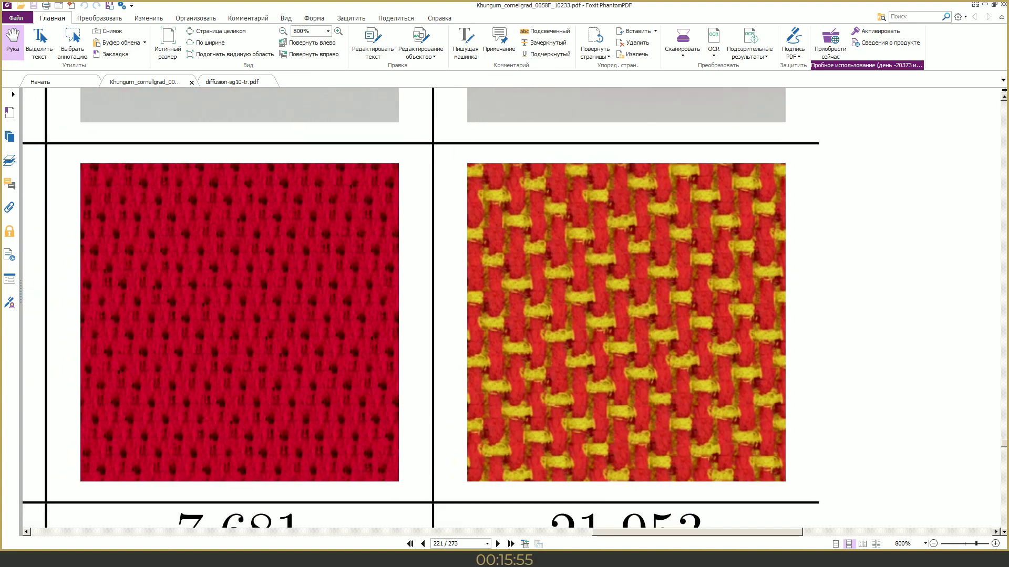
Switch to Shading.max in 3ds Max and maximize the Slate Material Editor on the FBC view.
{"action": "mouse_move", "coordinate": [95, 532]}
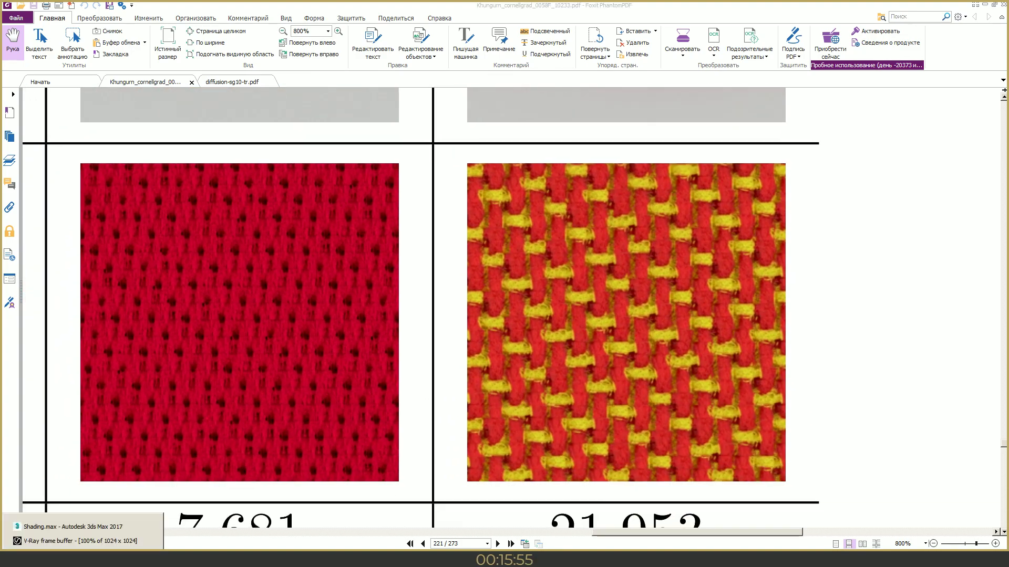
{"action": "left_click", "coordinate": [94, 529]}
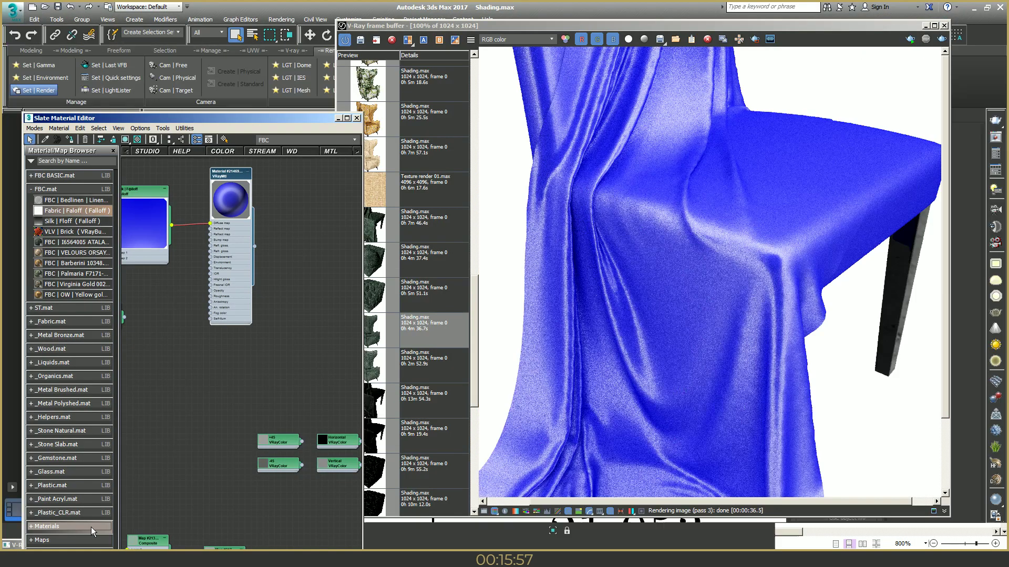
{"action": "left_click", "coordinate": [347, 118]}
{"action": "left_click_drag", "start_coordinate": [493, 298], "coordinate": [433, 280]}
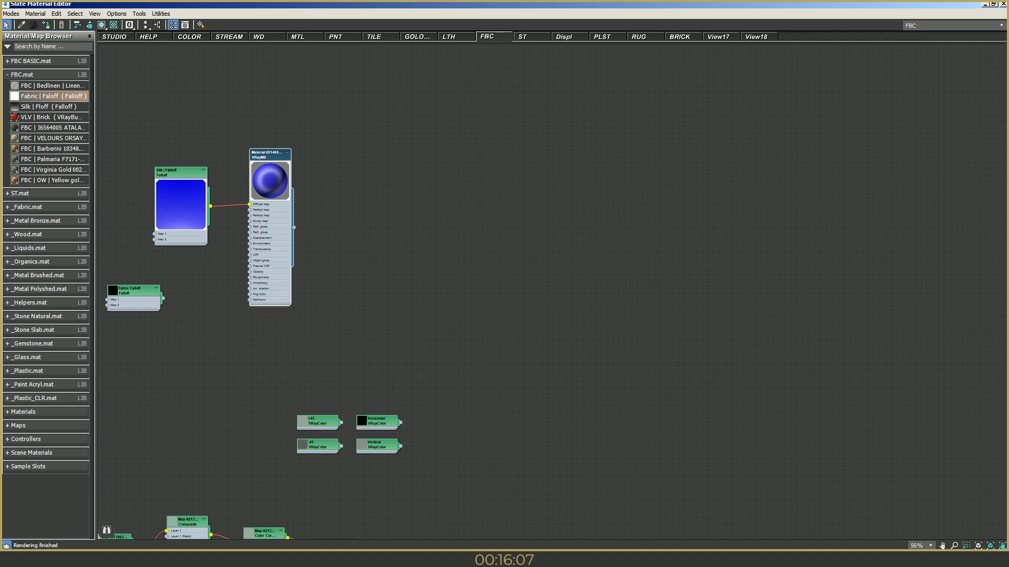
{"action": "middle_click_drag", "start_coordinate": [434, 280], "coordinate": [425, 248]}
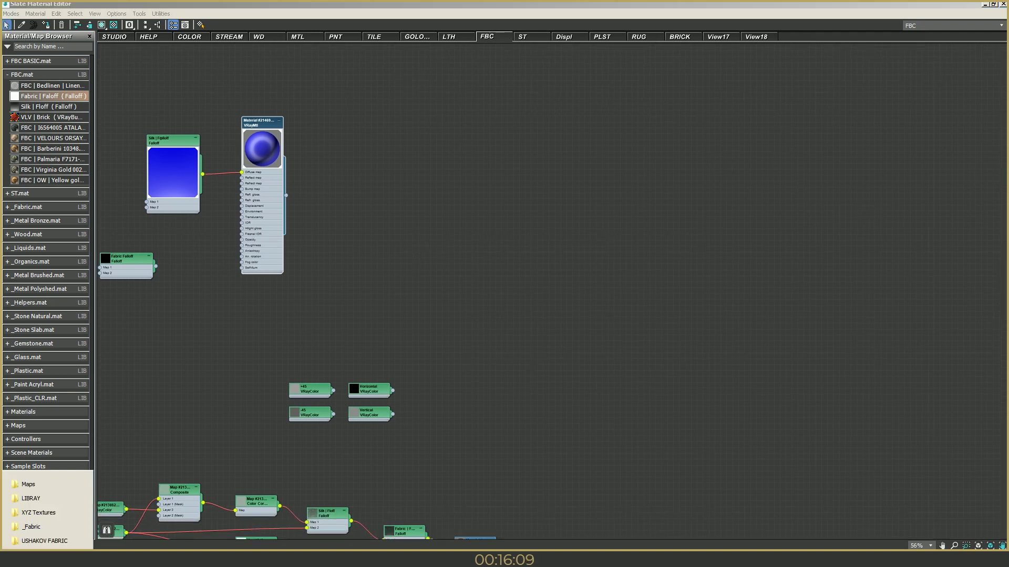
Browse from the XYZ Textures folder to burlap_01\burlap 01\2k and show its files as large icons.
{"action": "left_click", "coordinate": [50, 512]}
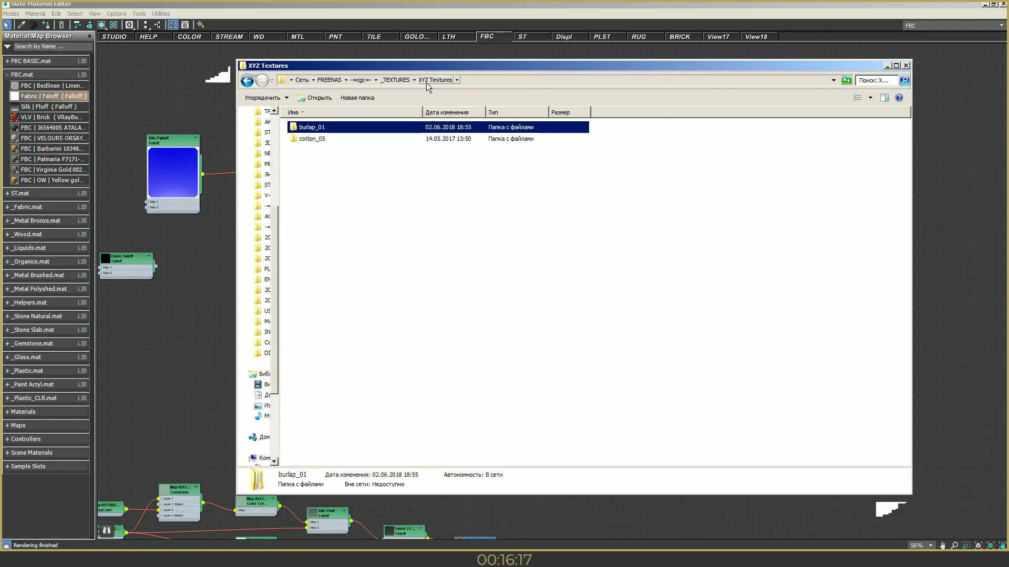
{"action": "double_click", "coordinate": [308, 132]}
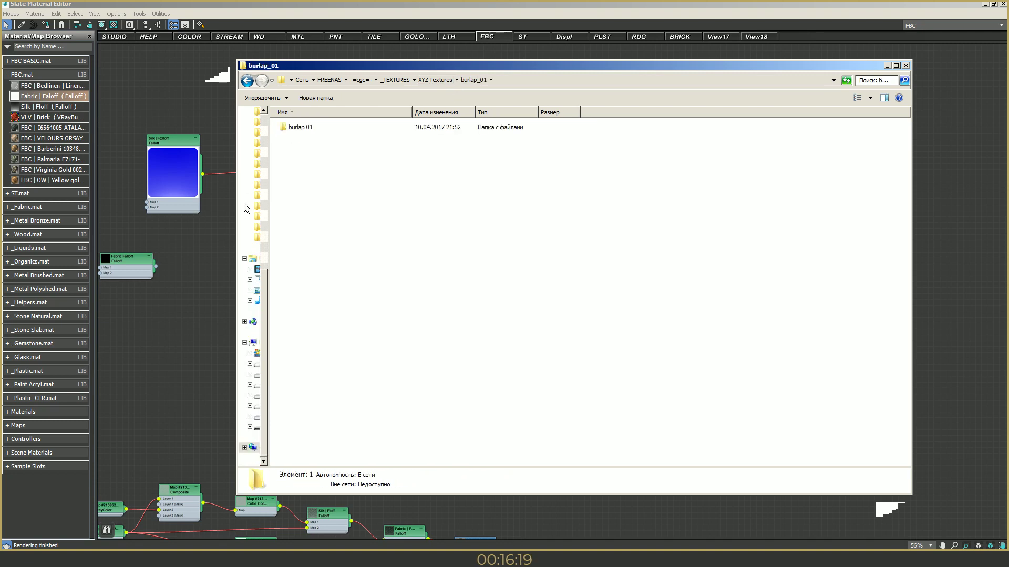
{"action": "double_click", "coordinate": [298, 129]}
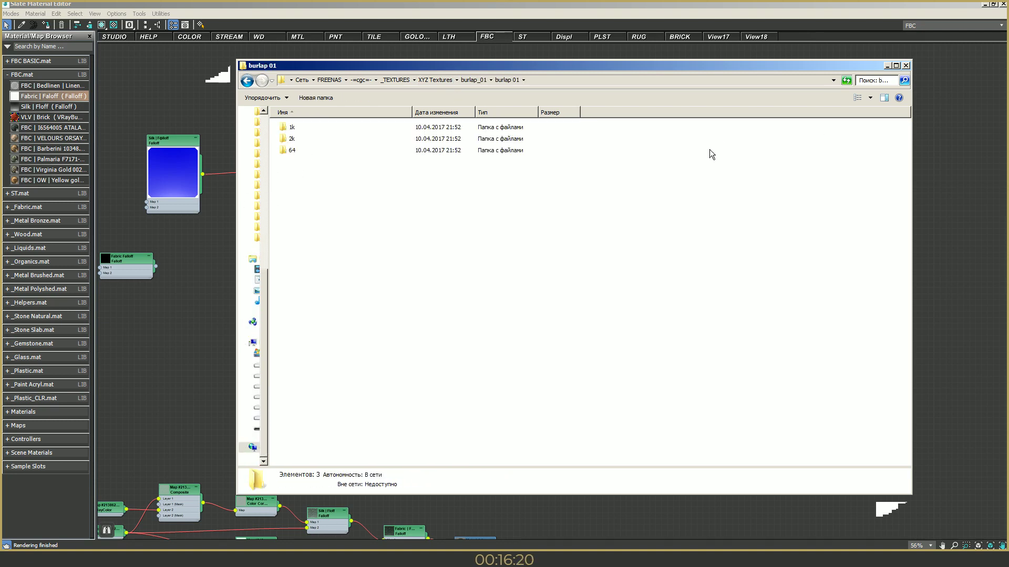
{"action": "double_click", "coordinate": [282, 139]}
{"action": "left_click", "coordinate": [870, 98]}
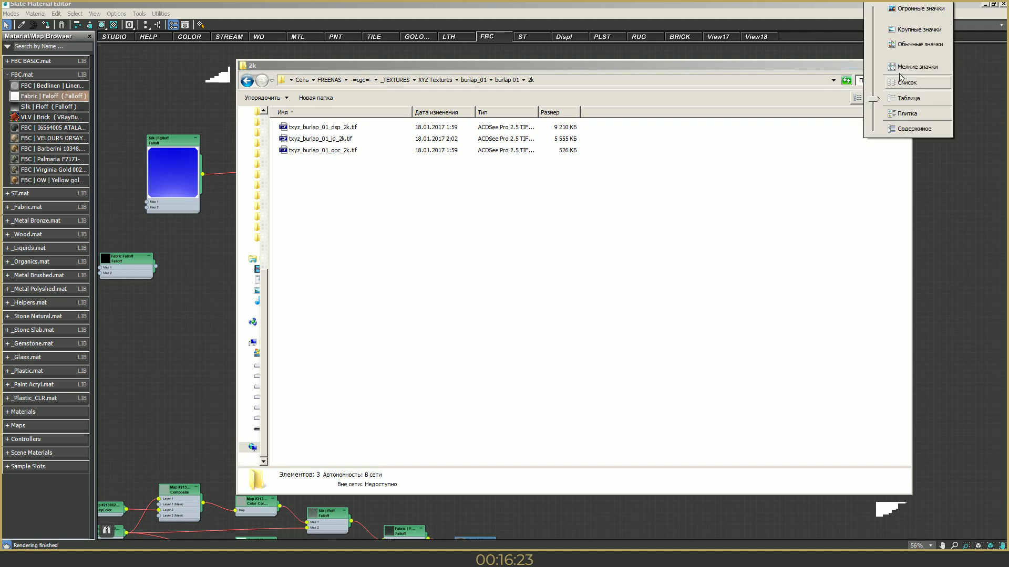
{"action": "left_click", "coordinate": [929, 33]}
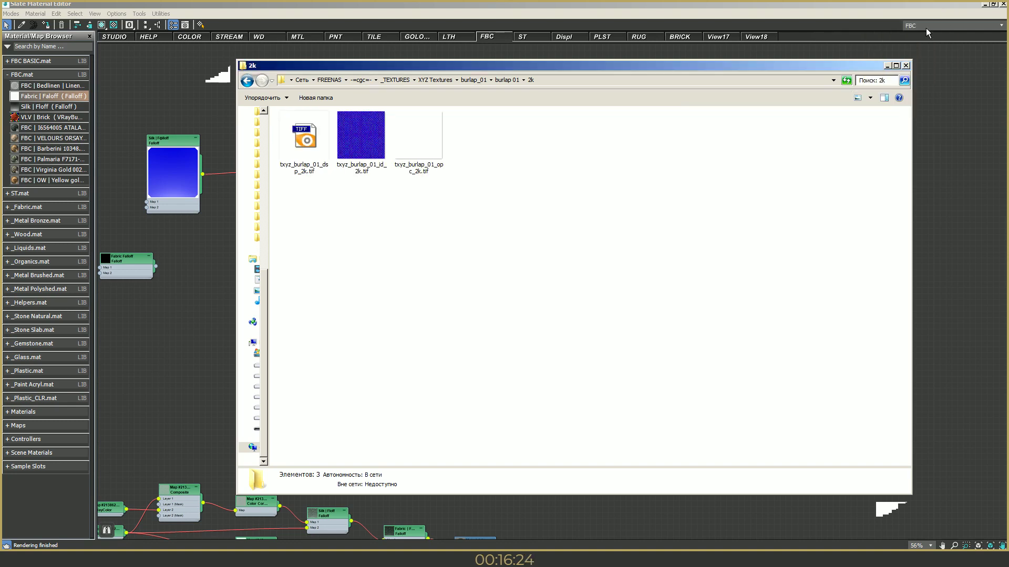
View txyz_burlap_01_dsp_2k.tif in ACDSee, and examine the neighbouring txyz_burlap_01_id_2k.tif at 100% zoom.
{"action": "double_click", "coordinate": [285, 142]}
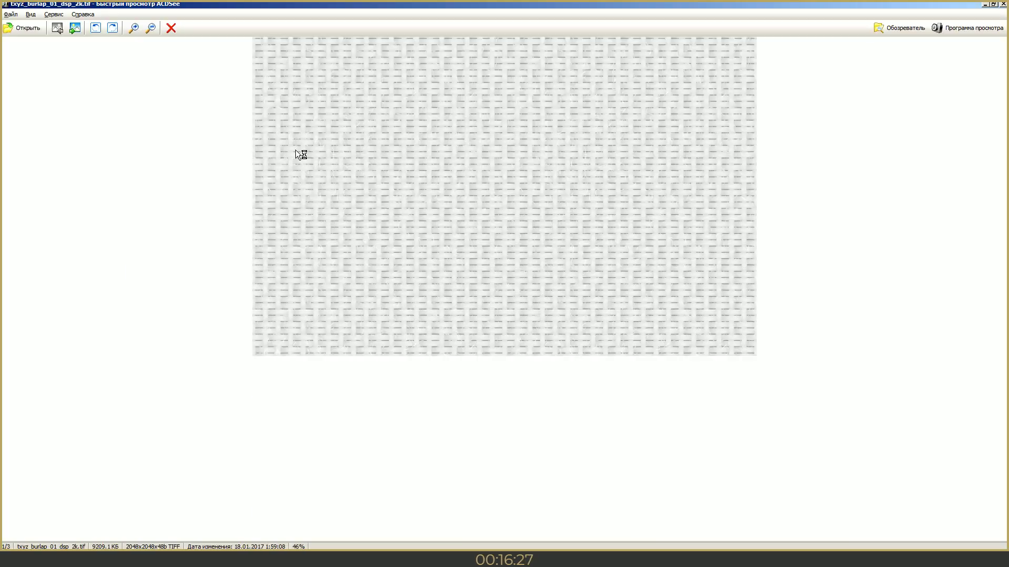
{"action": "left_click", "coordinate": [132, 27]}
{"action": "left_click", "coordinate": [134, 28]}
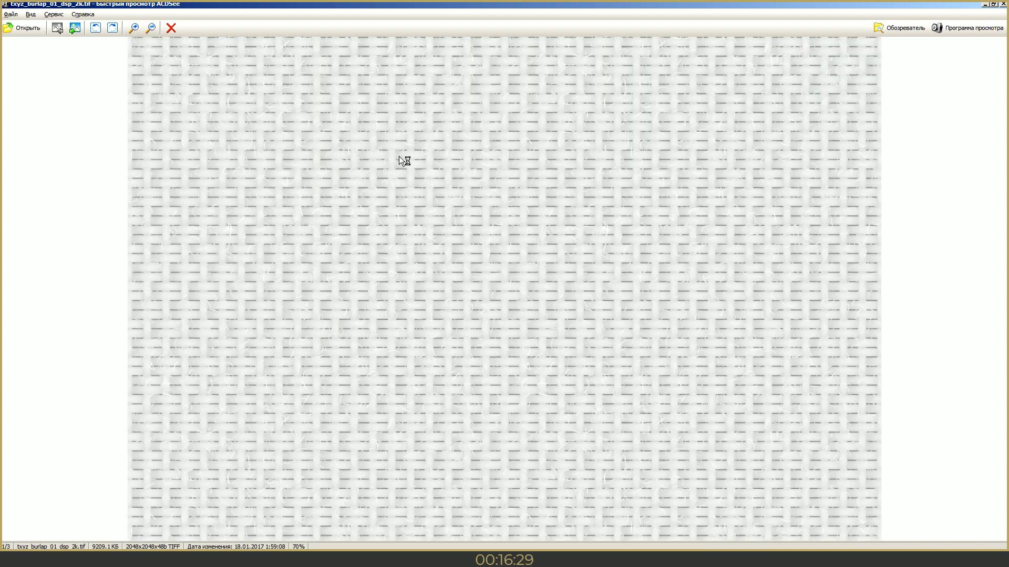
{"action": "scroll", "coordinate": [411, 170], "scroll_direction": "down", "scroll_amount": 1}
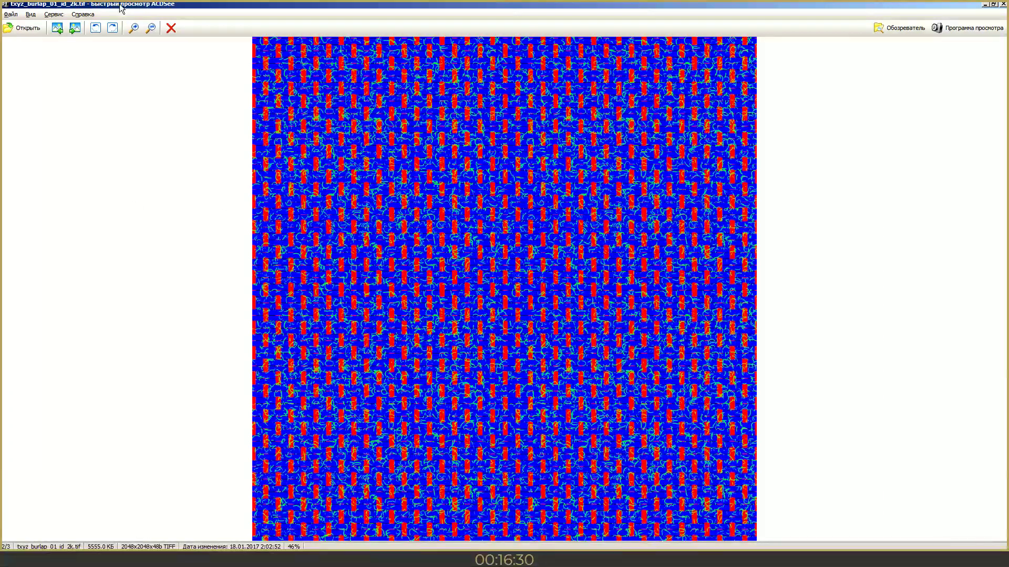
{"action": "left_click", "coordinate": [133, 28]}
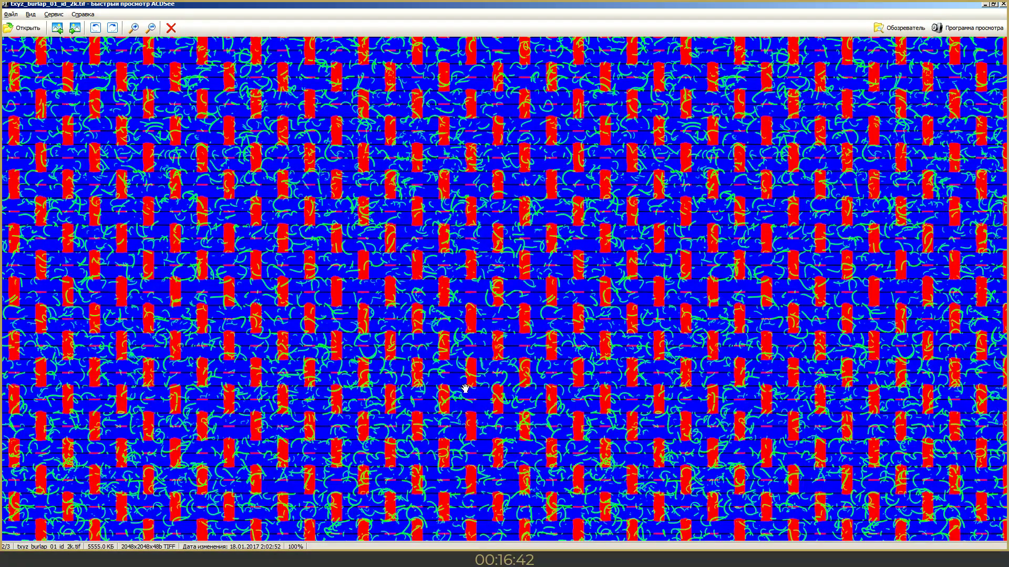
Return to txyz_burlap_01_dsp_2k.tif, examine its weave at 100% zoom, and close the viewer.
{"action": "scroll", "coordinate": [465, 389], "scroll_direction": "up", "scroll_amount": 1}
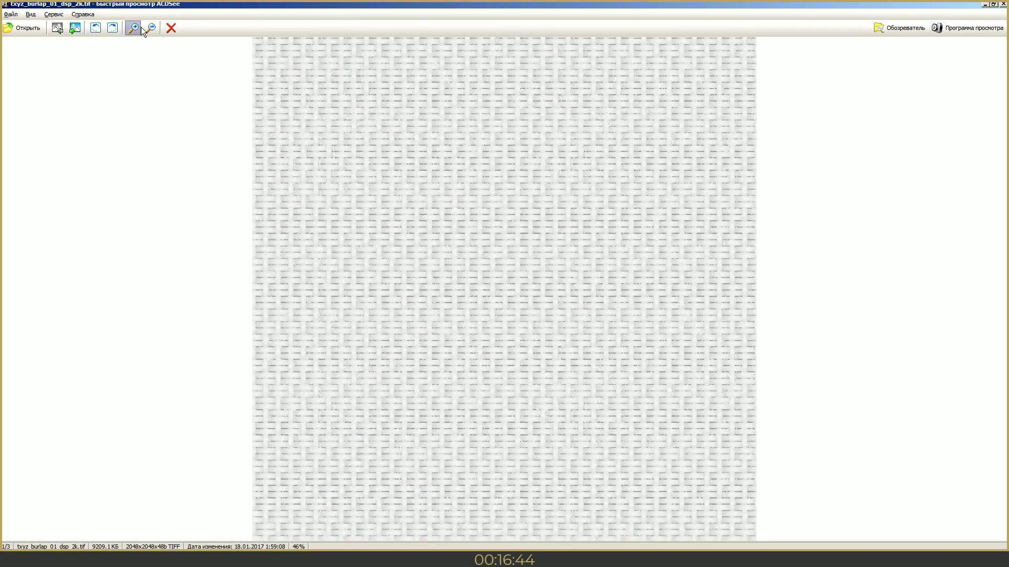
{"action": "left_click", "coordinate": [136, 27]}
{"action": "left_click", "coordinate": [135, 27]}
{"action": "left_click", "coordinate": [135, 27]}
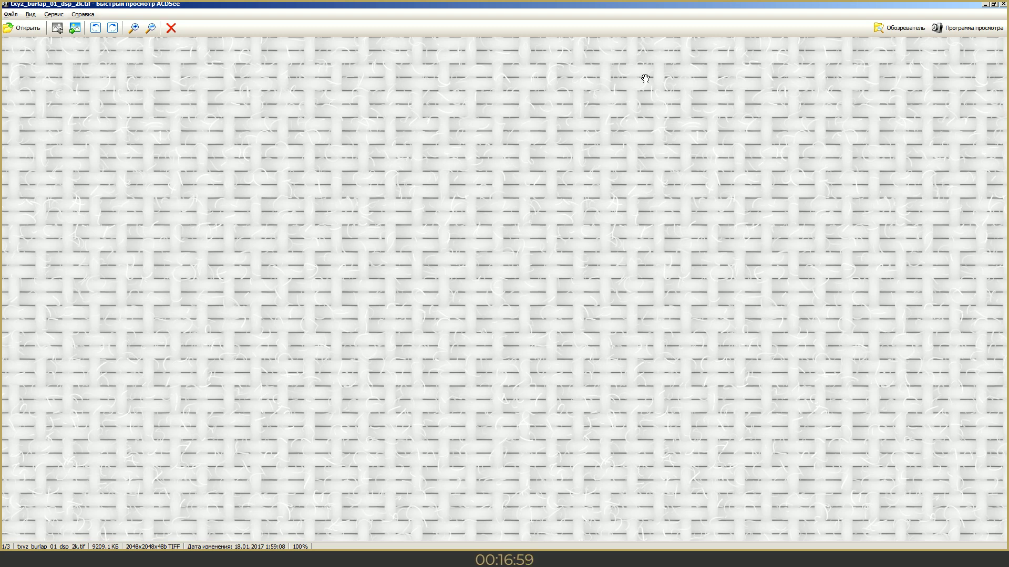
{"action": "left_click", "coordinate": [1001, 5]}
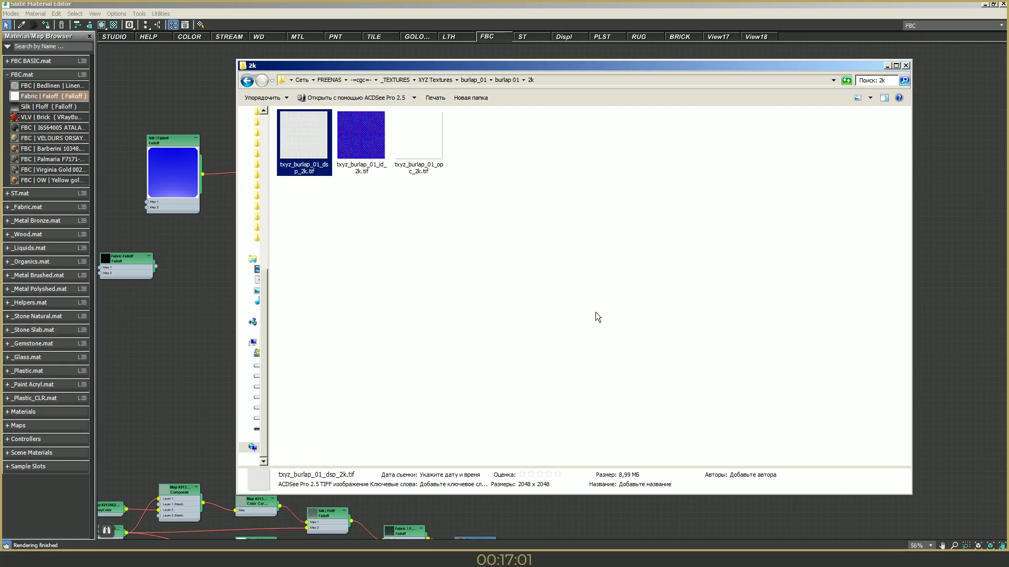
Bring the burlap id, dsp and opc 2k textures from the folder into the FBC view as Bitmap nodes.
{"action": "left_click_drag", "start_coordinate": [632, 69], "coordinate": [871, 131]}
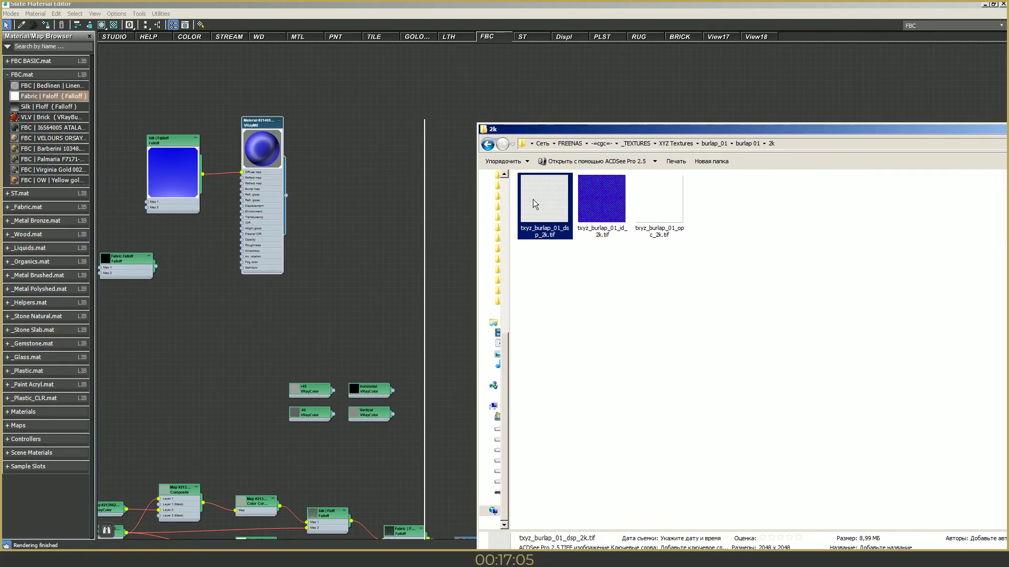
{"action": "left_click", "coordinate": [612, 214]}
{"action": "left_click_drag", "start_coordinate": [612, 214], "coordinate": [374, 230]}
{"action": "left_click_drag", "start_coordinate": [544, 210], "coordinate": [369, 203]}
{"action": "left_click_drag", "start_coordinate": [665, 219], "coordinate": [380, 266]}
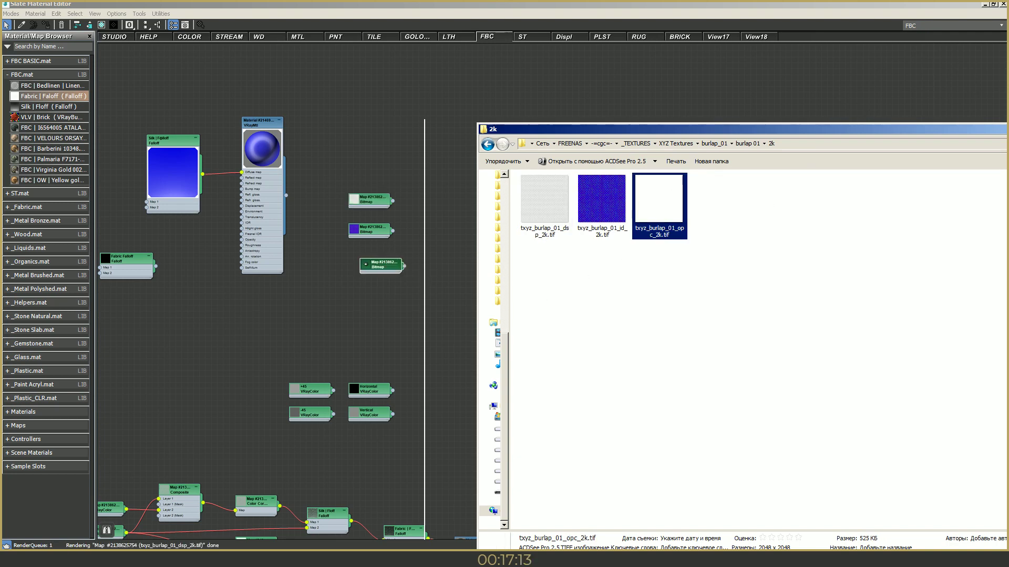
{"action": "left_click", "coordinate": [452, 173]}
Add a new VRayMtl node beside the three burlap Bitmap nodes and enlarge its preview.
{"action": "middle_click_drag", "start_coordinate": [479, 164], "coordinate": [429, 171]}
{"action": "scroll", "coordinate": [417, 223], "scroll_direction": "up", "scroll_amount": 3}
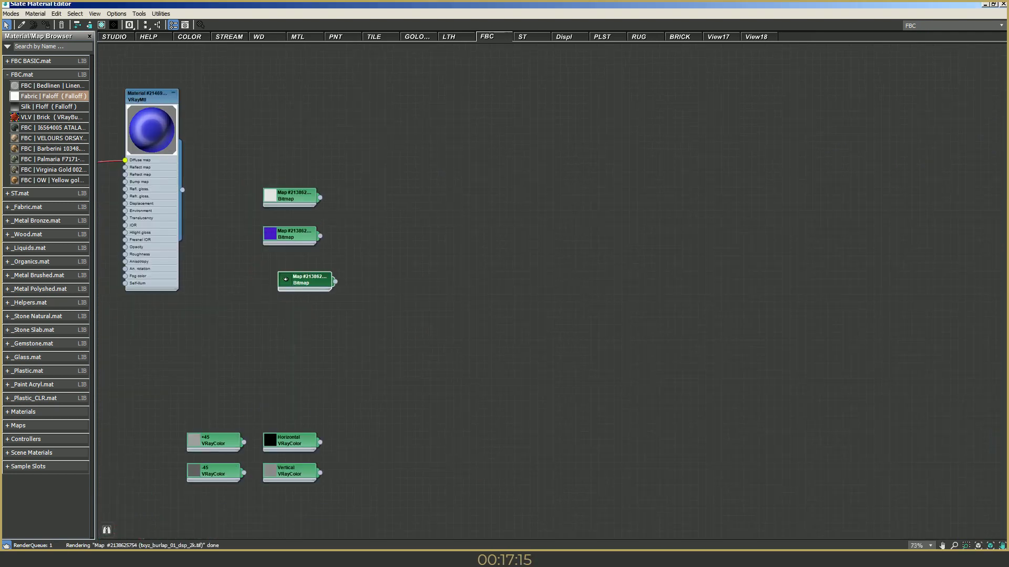
{"action": "right_click", "coordinate": [544, 136]}
{"action": "mouse_move", "coordinate": [613, 294]}
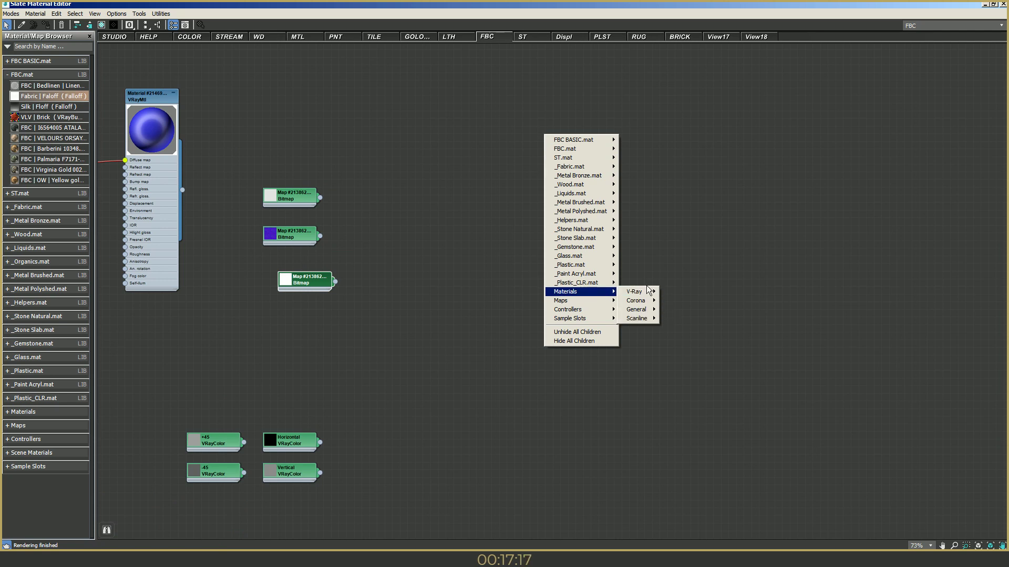
{"action": "left_click", "coordinate": [706, 403]}
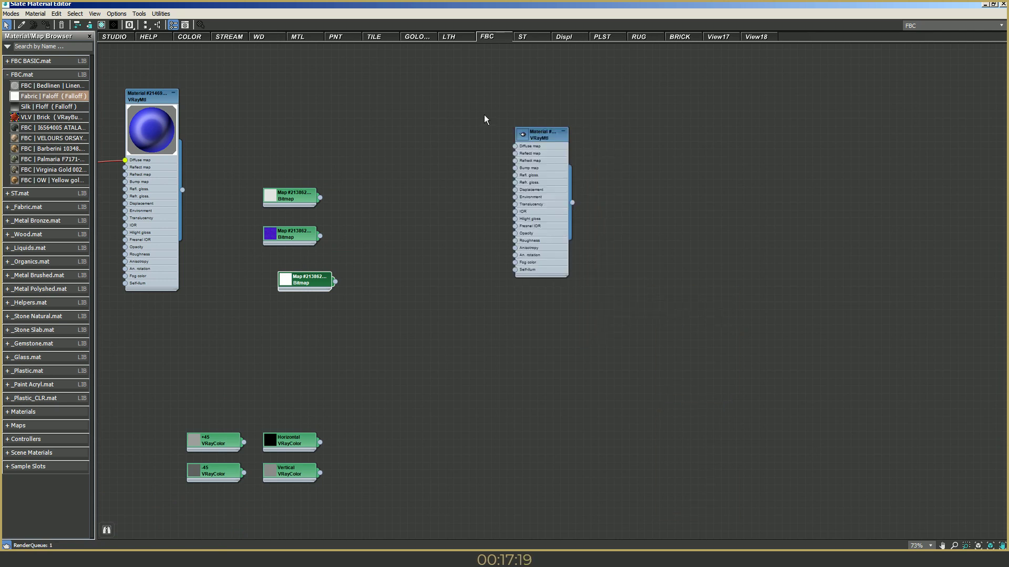
{"action": "left_click", "coordinate": [545, 135]}
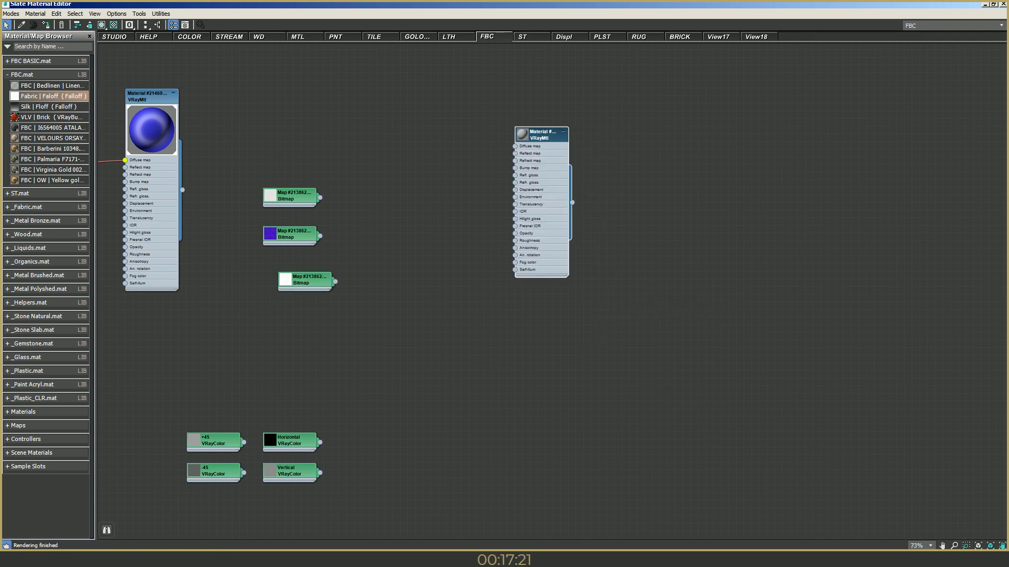
{"action": "scroll", "coordinate": [557, 158], "scroll_direction": "up", "scroll_amount": 3}
{"action": "left_click_drag", "start_coordinate": [558, 181], "coordinate": [533, 153]}
{"action": "double_click", "coordinate": [445, 178]}
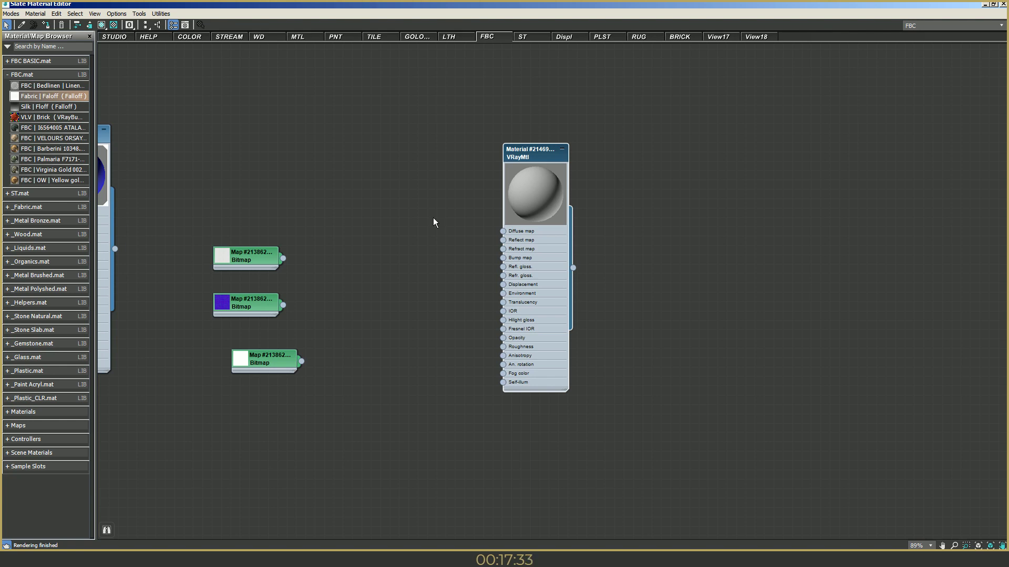
{"action": "scroll", "coordinate": [434, 222], "scroll_direction": "up", "scroll_amount": 2}
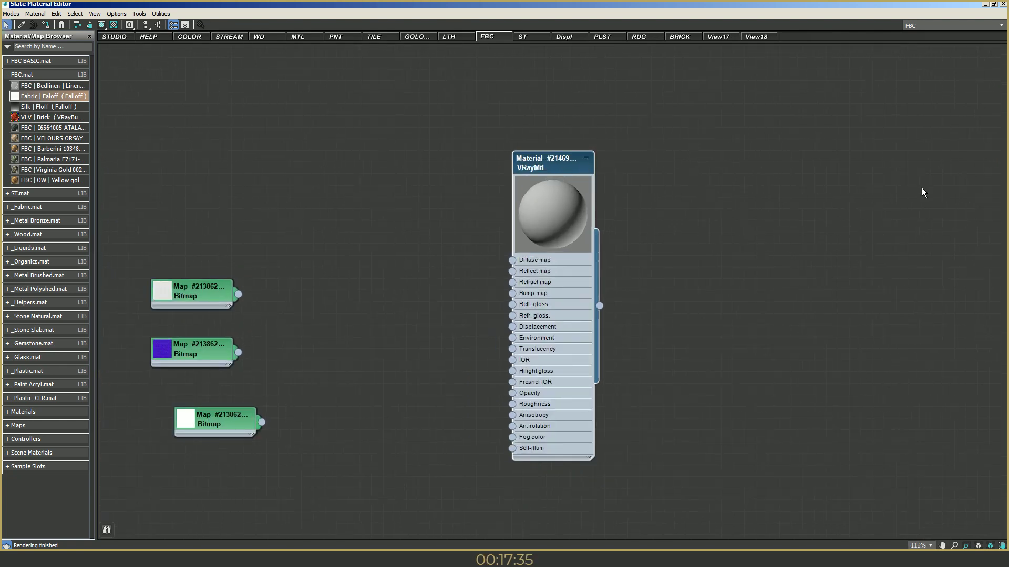
Show the new VRayMtl's parameters, set its diffuse colour to black, and move its node closer to the bitmaps.
{"action": "key", "text": "p"}
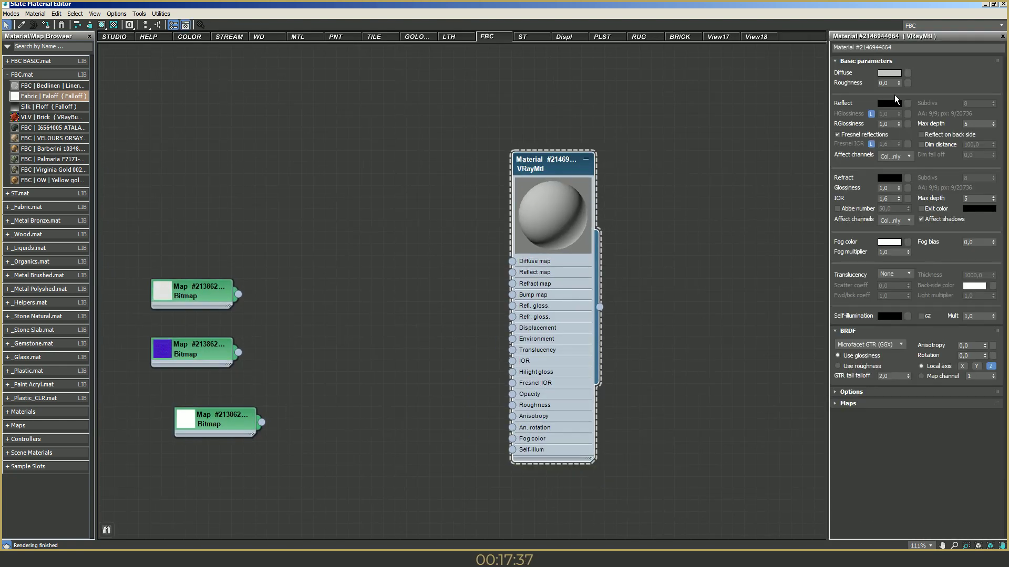
{"action": "left_click", "coordinate": [889, 73]}
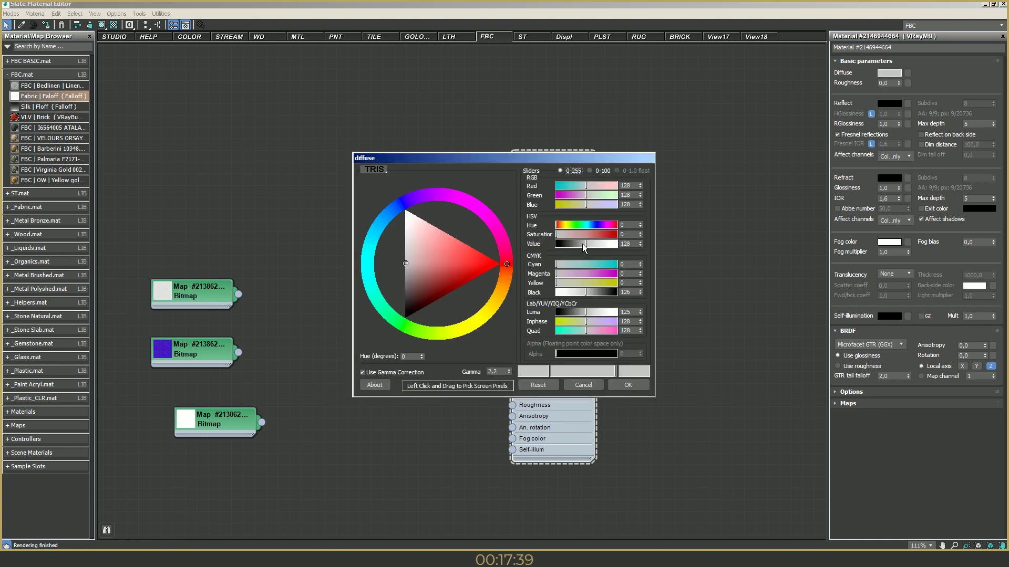
{"action": "left_click_drag", "start_coordinate": [604, 244], "coordinate": [548, 243]}
{"action": "left_click", "coordinate": [628, 386]}
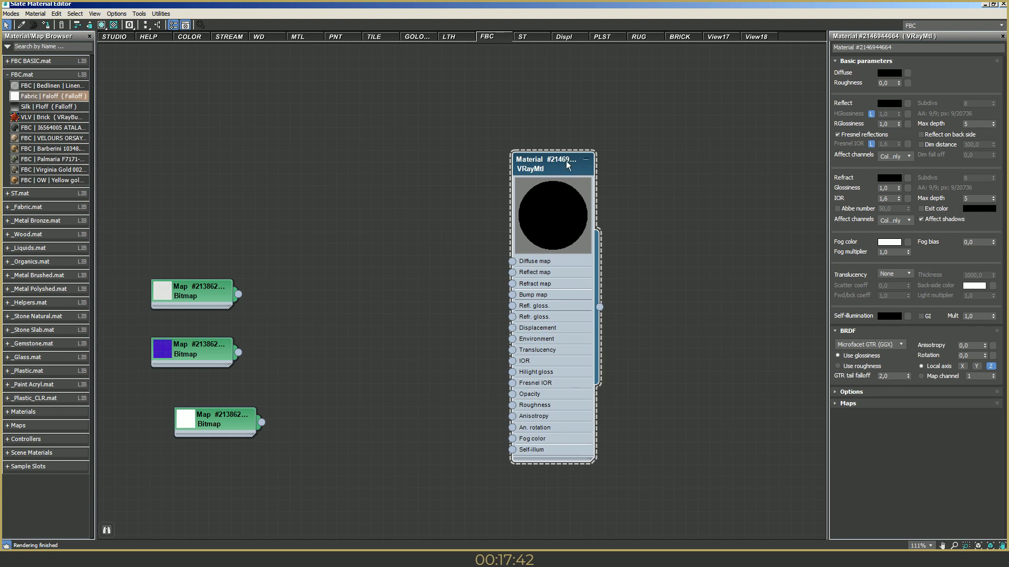
{"action": "left_click_drag", "start_coordinate": [559, 165], "coordinate": [523, 165]}
Set the VRayMtl's reflection colour to white and move its node slightly away from the bitmaps.
{"action": "left_click", "coordinate": [889, 103]}
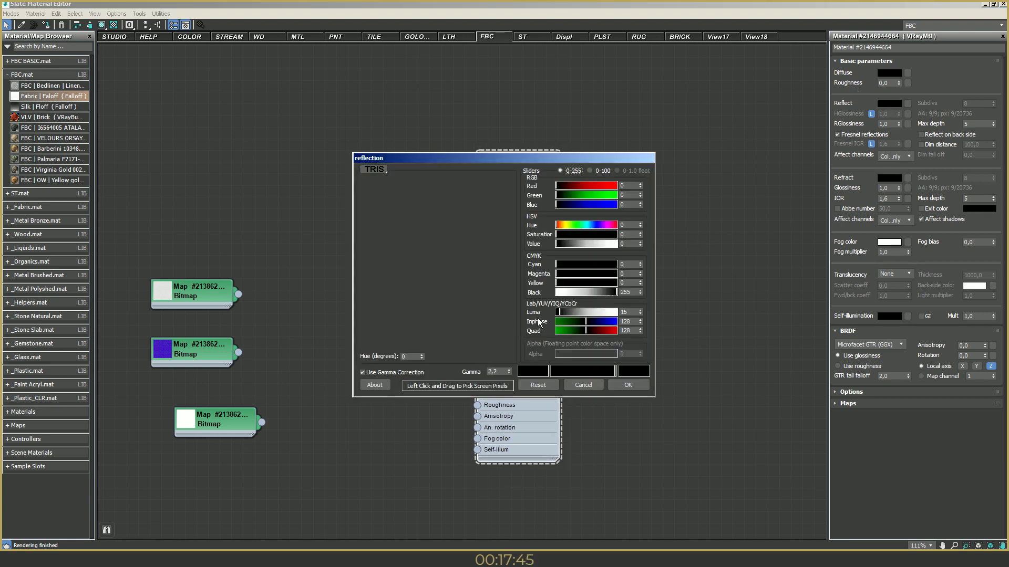
{"action": "left_click_drag", "start_coordinate": [589, 293], "coordinate": [447, 310]}
{"action": "left_click", "coordinate": [628, 385]}
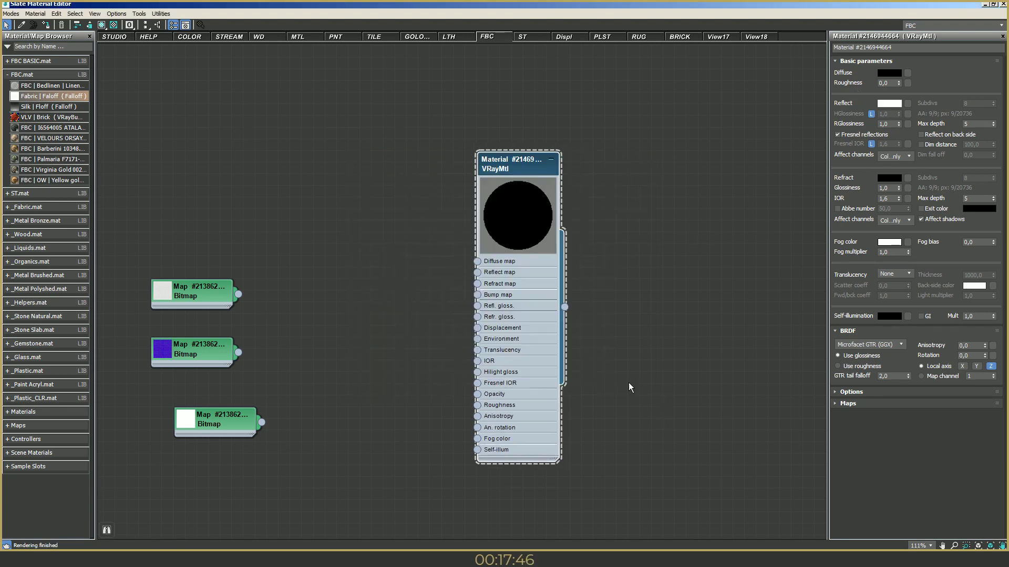
{"action": "right_click", "coordinate": [509, 167]}
{"action": "left_click", "coordinate": [505, 165]}
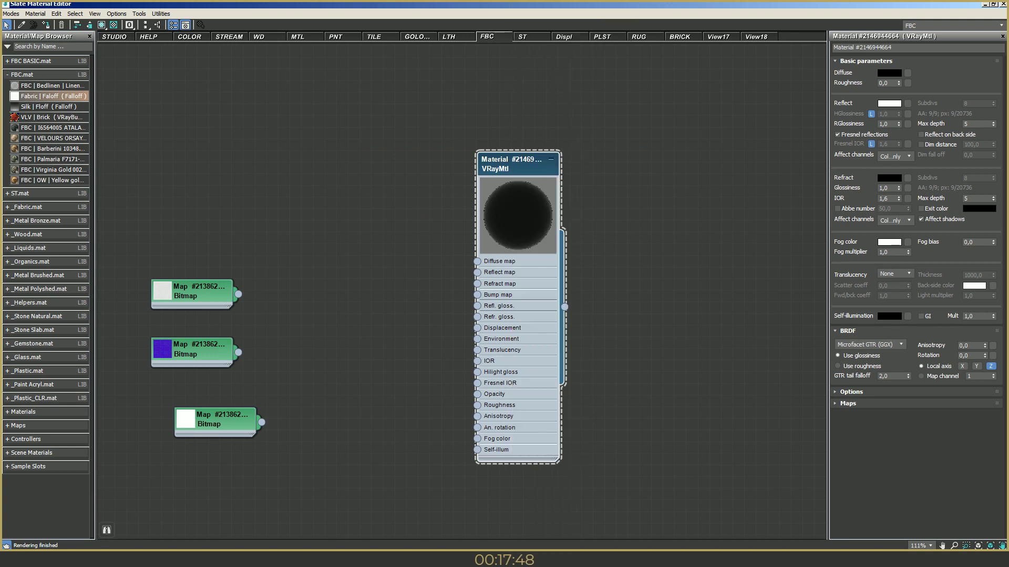
{"action": "left_click_drag", "start_coordinate": [522, 169], "coordinate": [558, 157]}
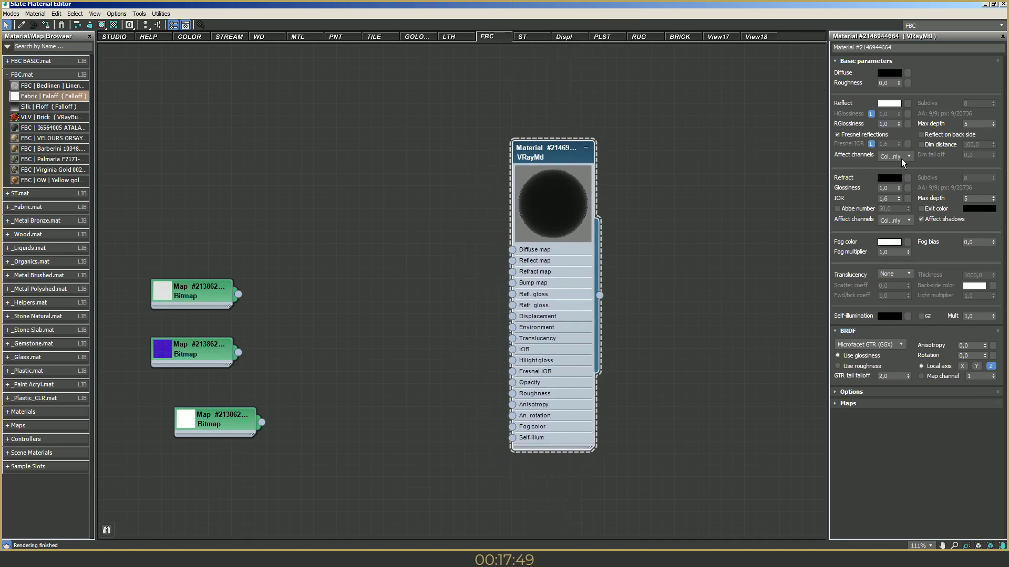
Switch to the browser's VrayMtl Reflect article and look through its IOR tables, from plastics, glass, liquids and minerals to Organics.
{"action": "double_click", "coordinate": [879, 198]}
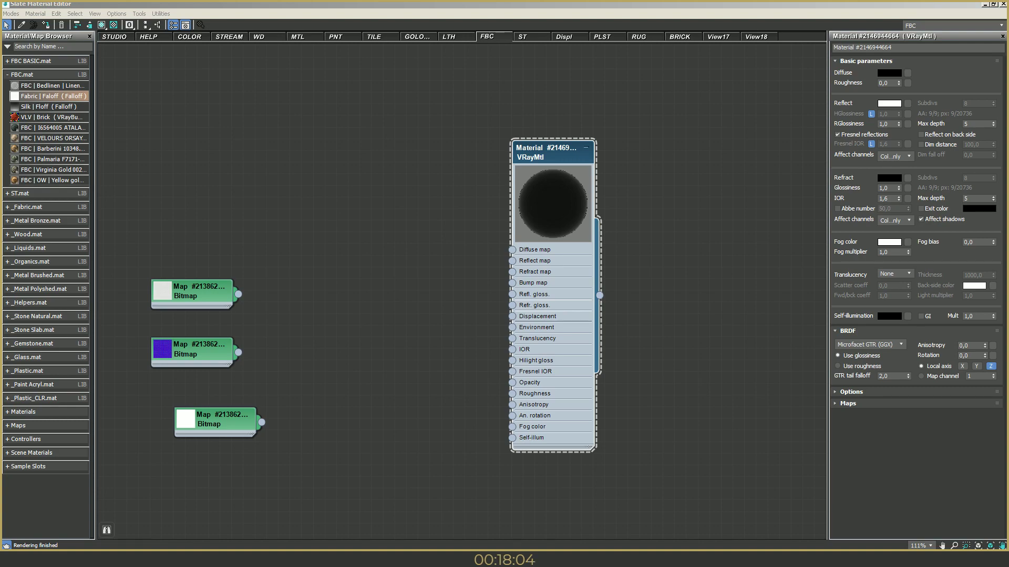
{"action": "key", "text": "alt+Tab"}
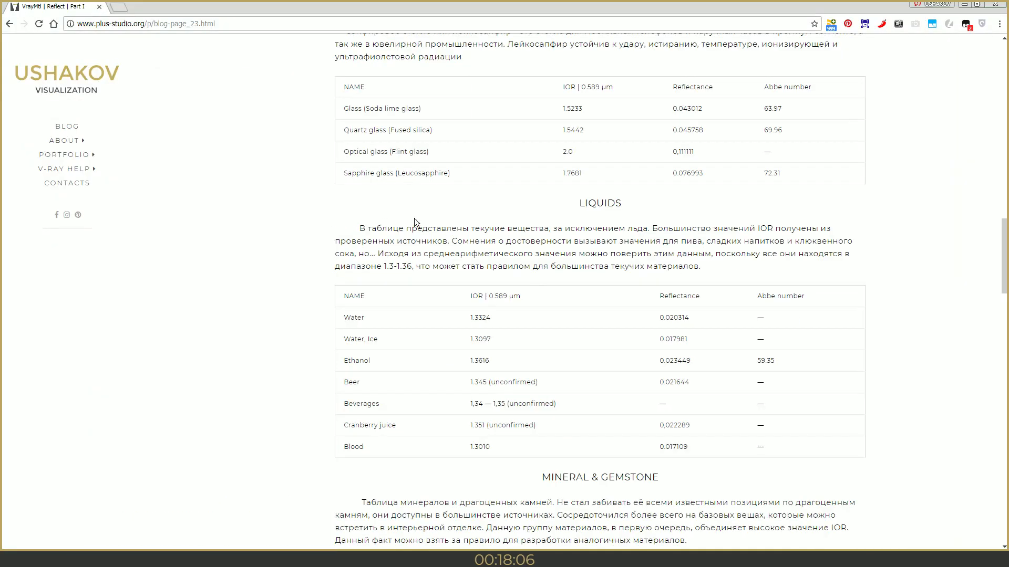
{"action": "scroll", "coordinate": [686, 270], "scroll_direction": "up", "scroll_amount": 5}
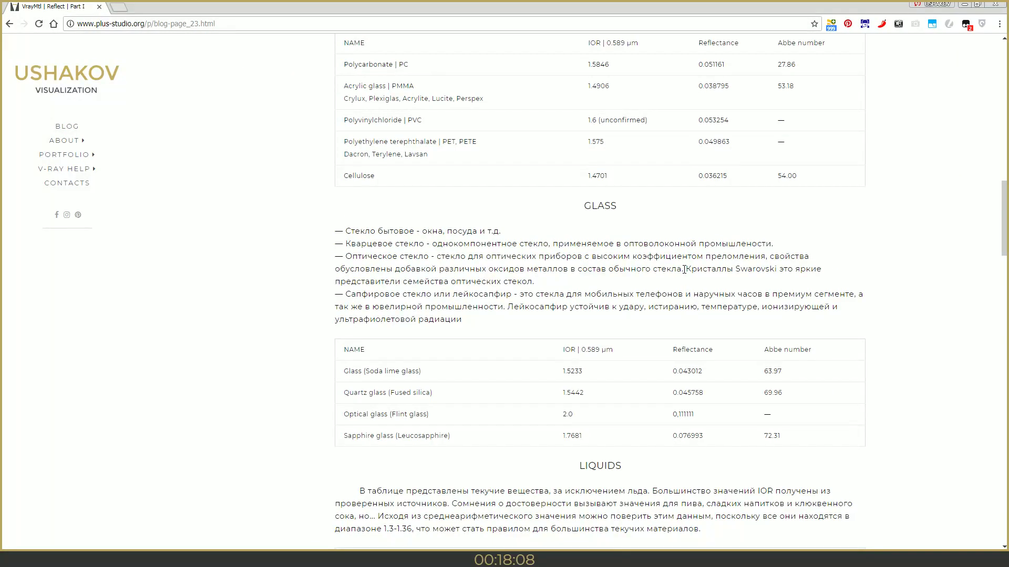
{"action": "scroll", "coordinate": [683, 269], "scroll_direction": "up", "scroll_amount": 20}
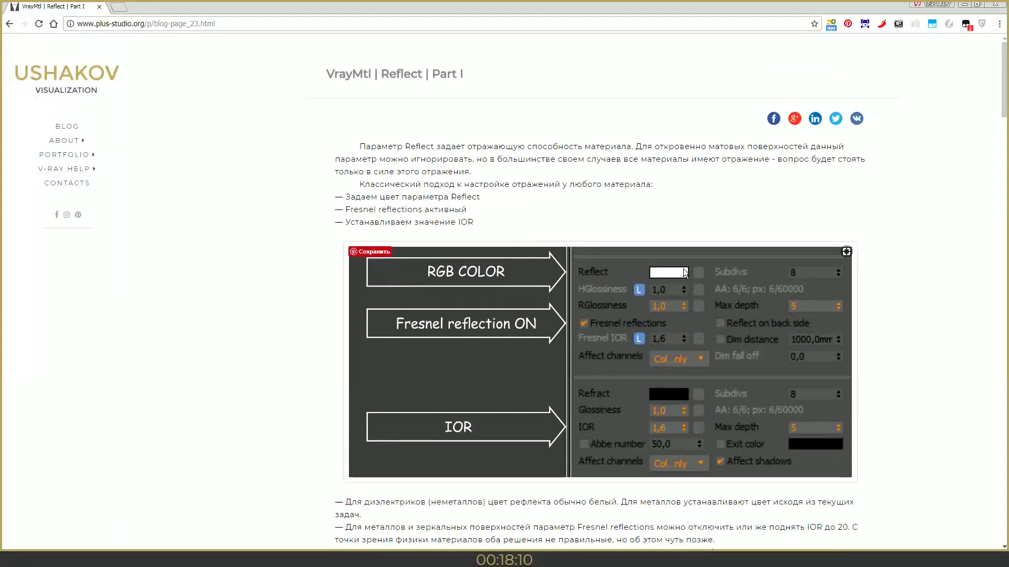
{"action": "scroll", "coordinate": [683, 269], "scroll_direction": "down", "scroll_amount": 20}
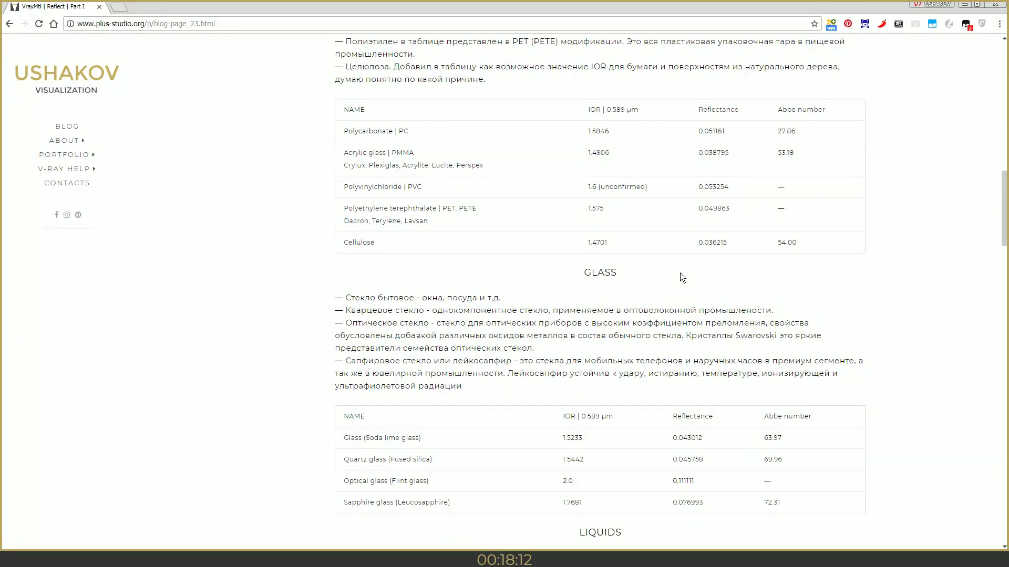
{"action": "scroll", "coordinate": [679, 274], "scroll_direction": "down", "scroll_amount": 11}
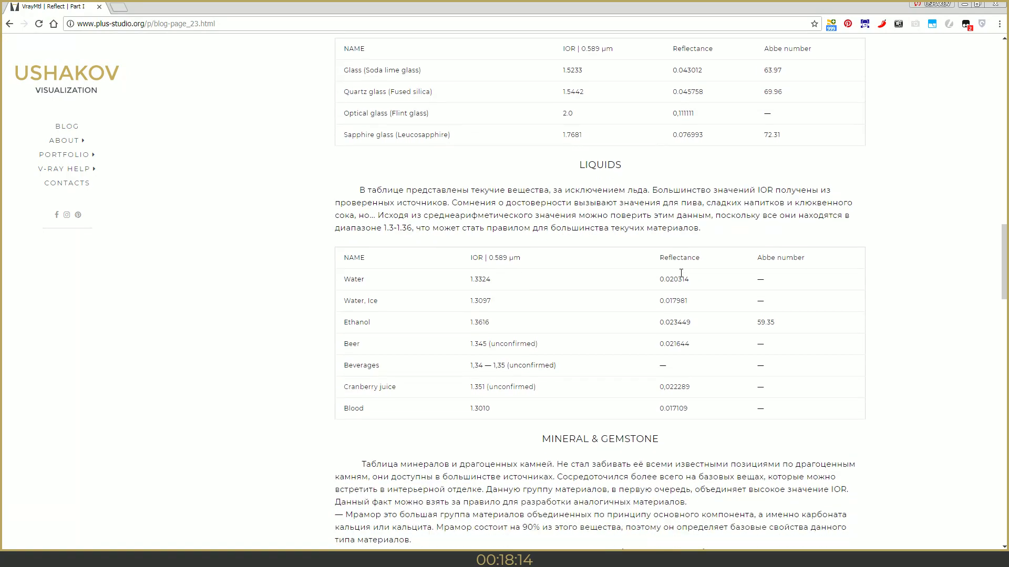
{"action": "scroll", "coordinate": [680, 274], "scroll_direction": "down", "scroll_amount": 4}
{"action": "scroll", "coordinate": [679, 272], "scroll_direction": "up", "scroll_amount": 8}
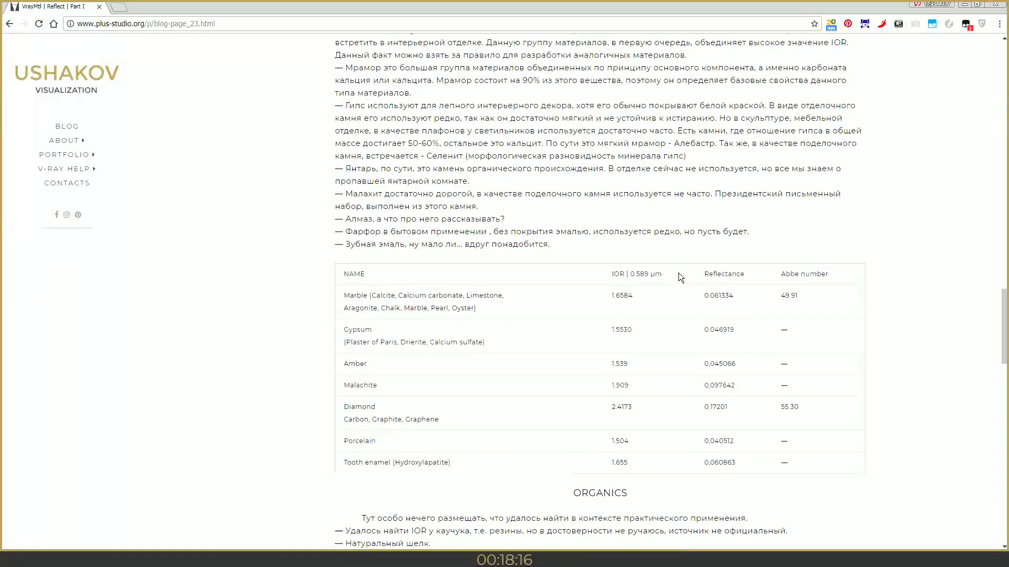
{"action": "scroll", "coordinate": [340, 196], "scroll_direction": "up", "scroll_amount": 4}
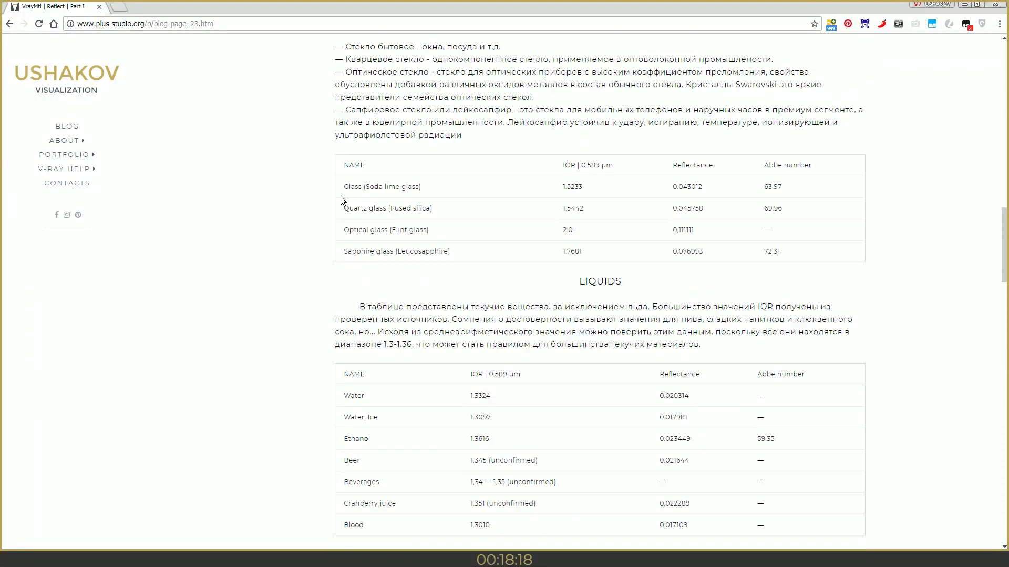
{"action": "scroll", "coordinate": [292, 272], "scroll_direction": "up", "scroll_amount": 5}
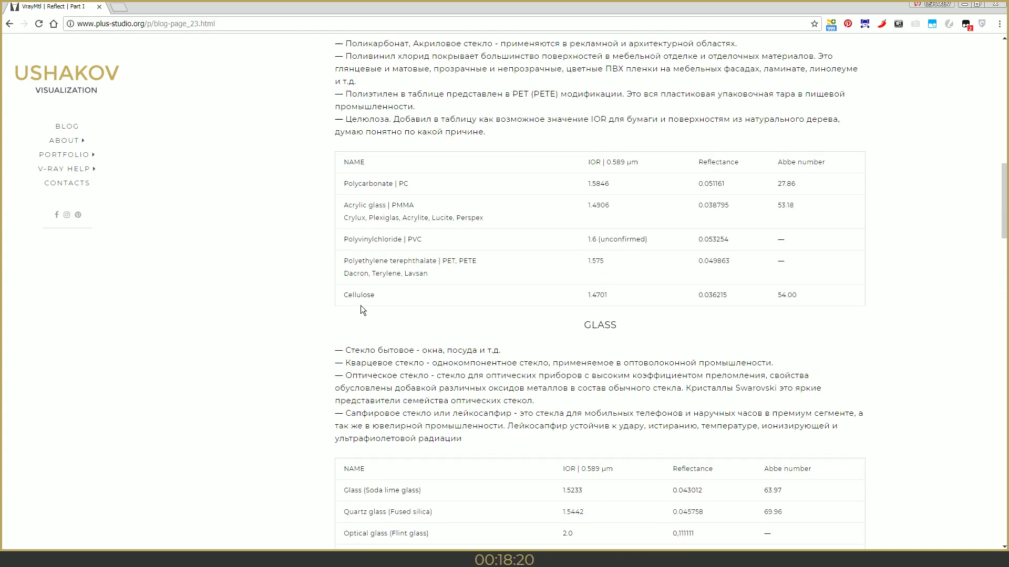
{"action": "scroll", "coordinate": [361, 300], "scroll_direction": "up", "scroll_amount": 4}
{"action": "scroll", "coordinate": [360, 294], "scroll_direction": "down", "scroll_amount": 17}
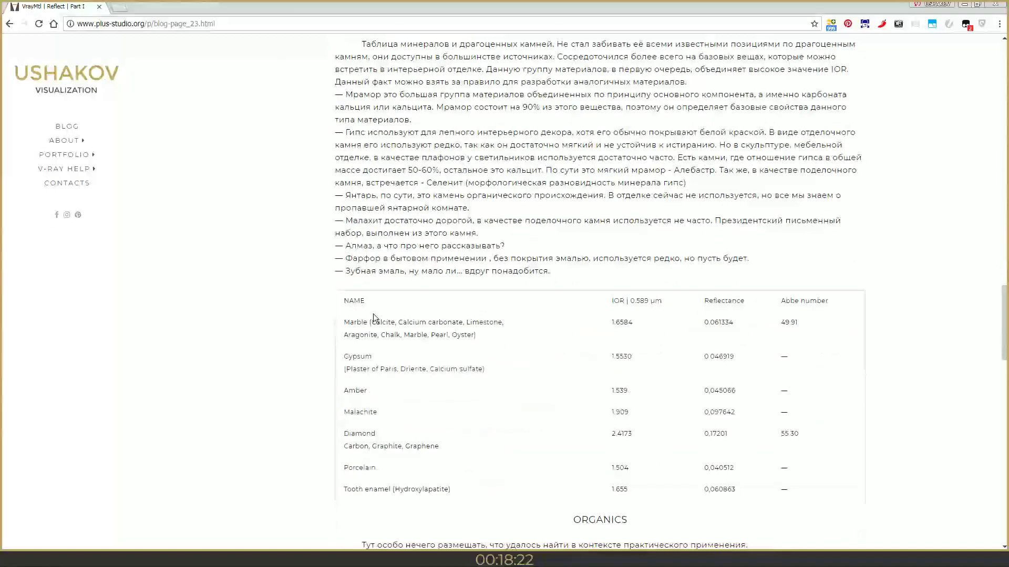
{"action": "scroll", "coordinate": [374, 313], "scroll_direction": "down", "scroll_amount": 9}
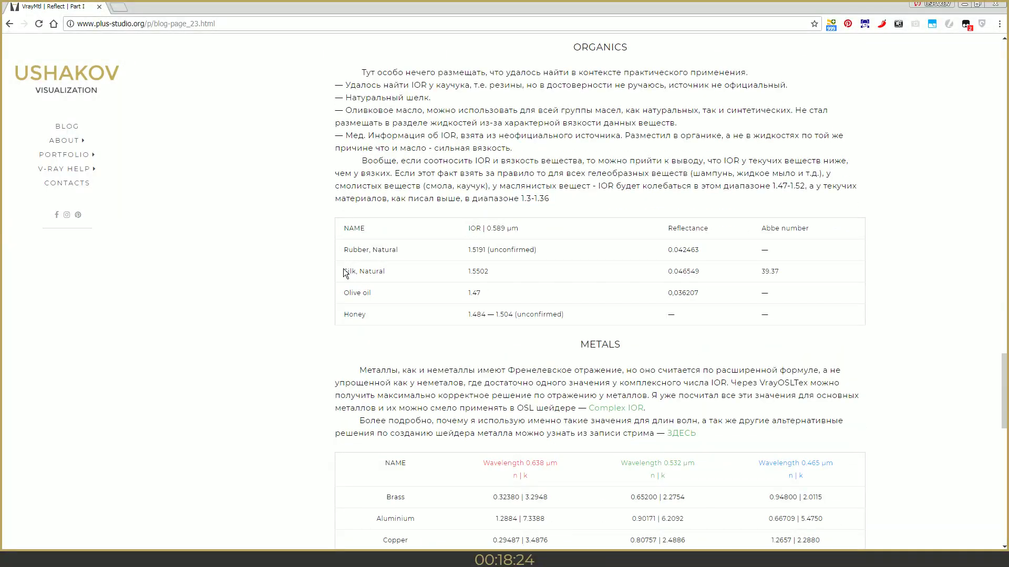
Highlight the natural silk row and the olive oil IOR in the Organics table to compare them.
{"action": "left_click_drag", "start_coordinate": [344, 272], "coordinate": [518, 272]}
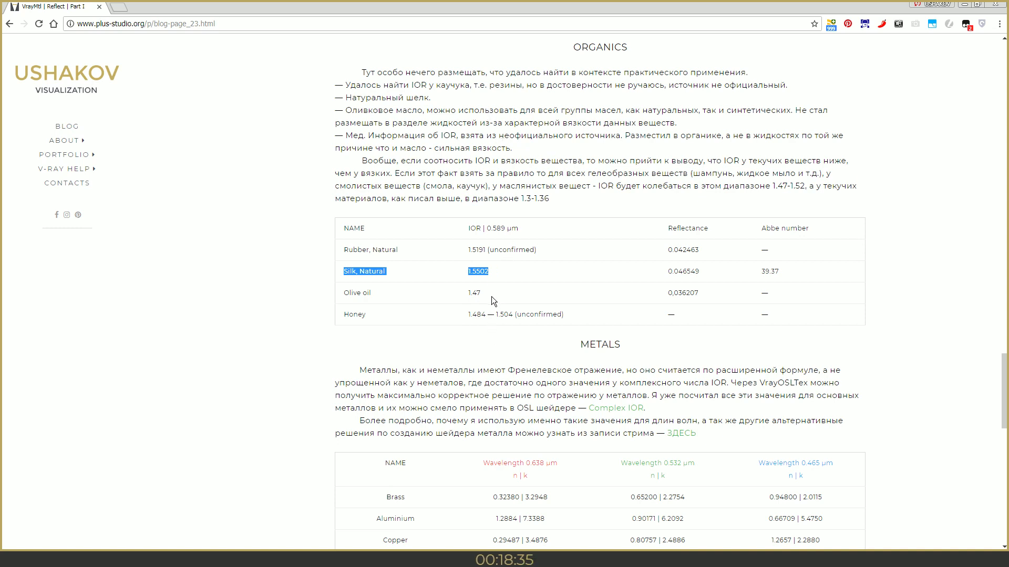
{"action": "left_click_drag", "start_coordinate": [471, 293], "coordinate": [481, 295]}
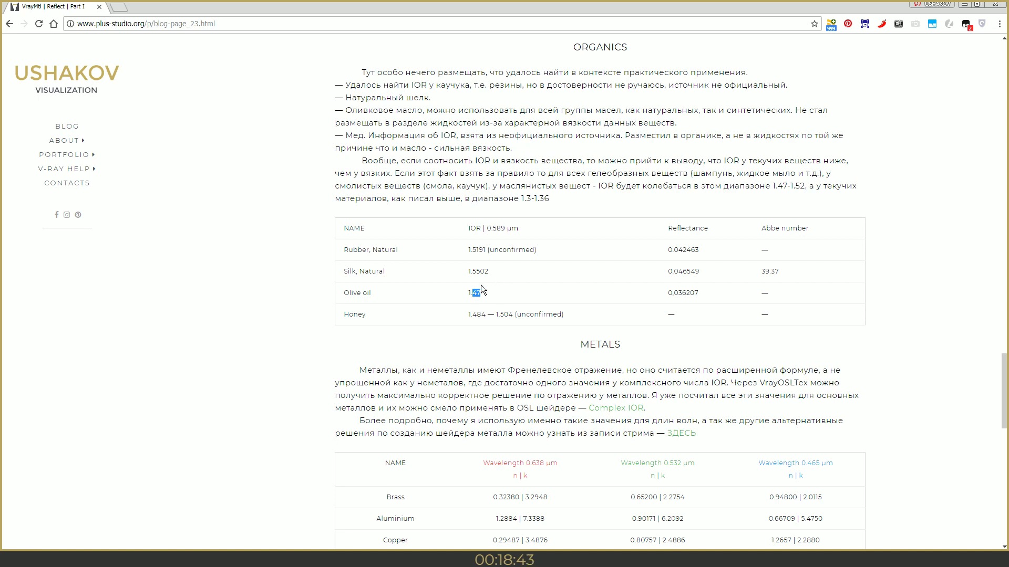
{"action": "scroll", "coordinate": [411, 284], "scroll_direction": "up", "scroll_amount": 2}
{"action": "scroll", "coordinate": [414, 288], "scroll_direction": "down", "scroll_amount": 2}
Switch back to 3ds Max and set the VRayMtl's IOR to 1.55.
{"action": "left_click", "coordinate": [78, 558]}
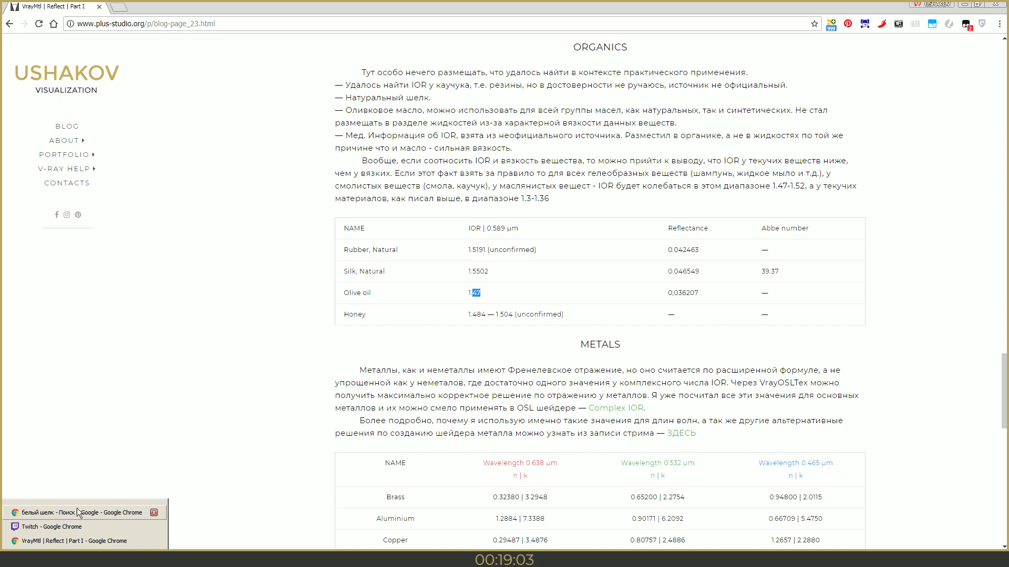
{"action": "left_click", "coordinate": [77, 524]}
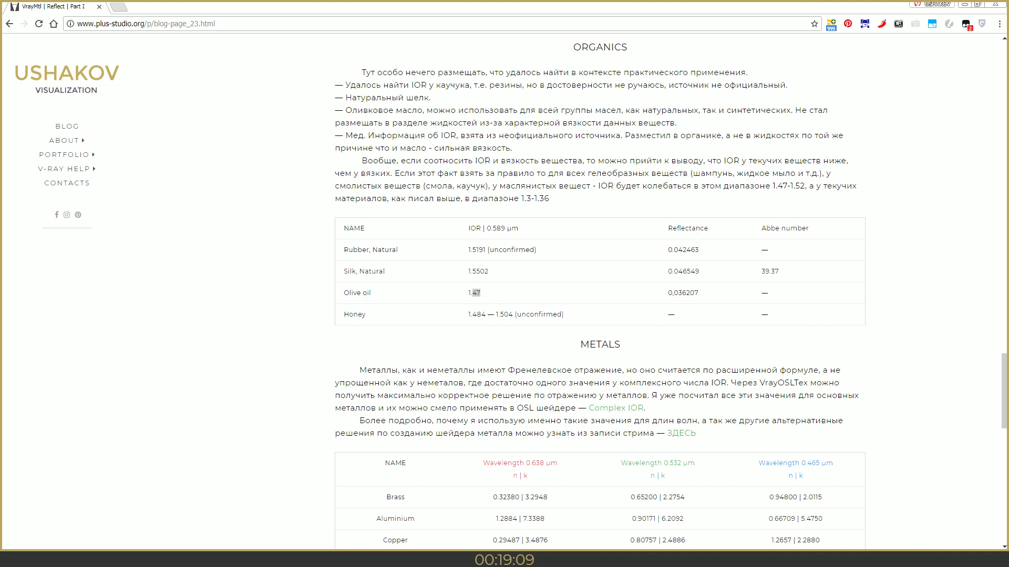
{"action": "mouse_move", "coordinate": [82, 558]}
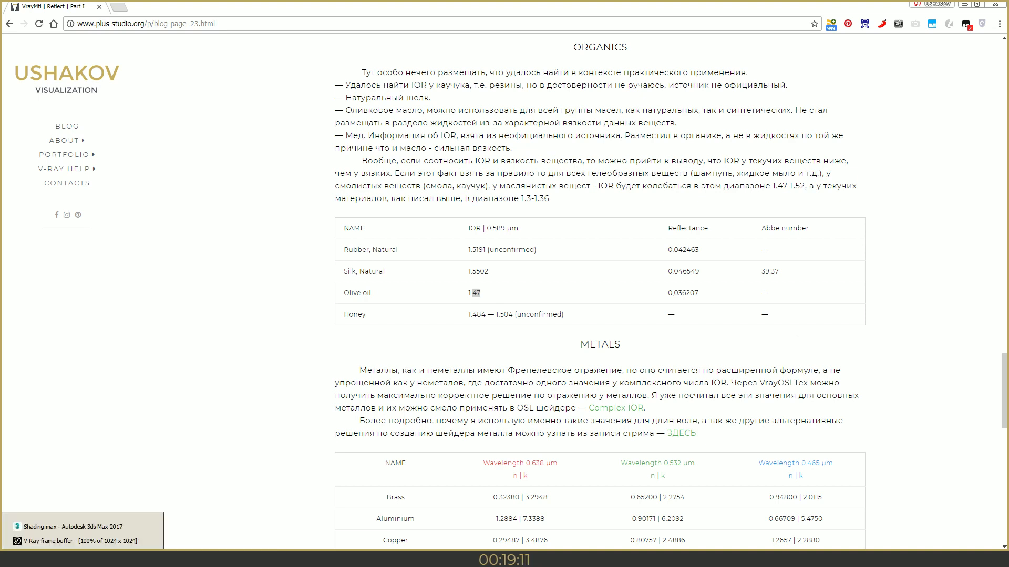
{"action": "left_click", "coordinate": [86, 526]}
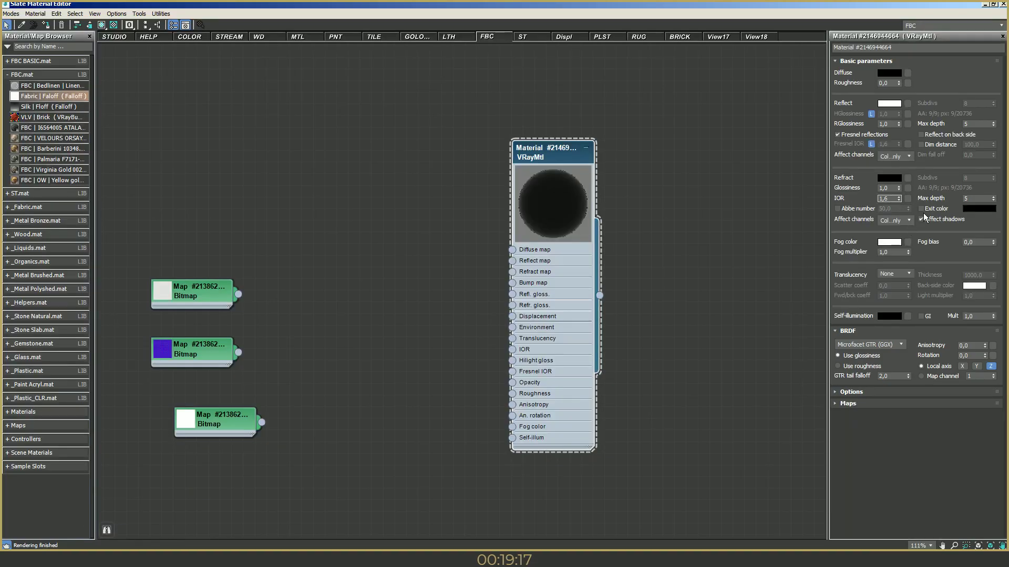
{"action": "type", "text": "55"}
{"action": "key", "text": "Return"}
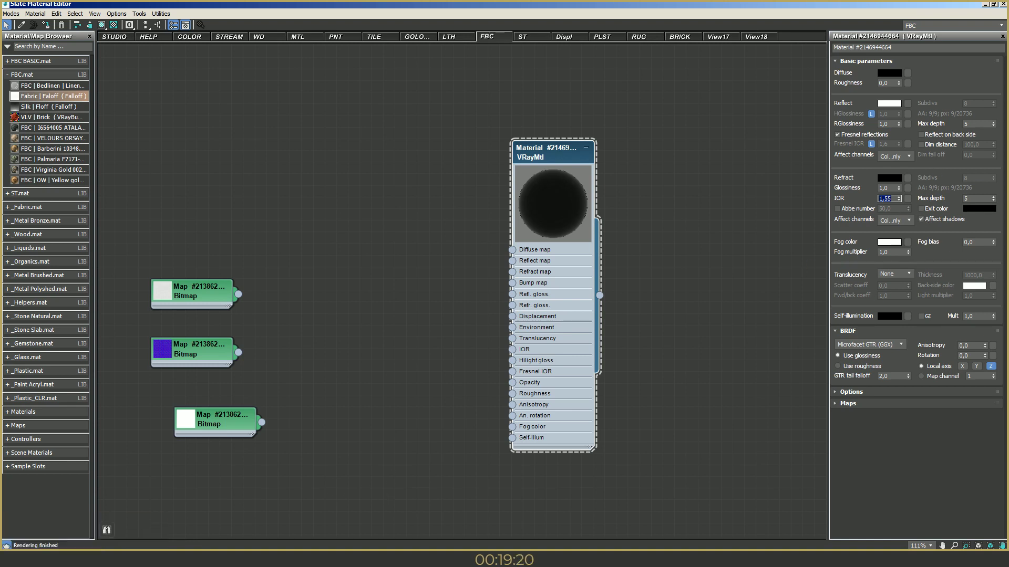
Move the VRayMtl node closer to the bitmaps and base its BRDF anisotropy on map channel 1 instead of the local axis.
{"action": "mouse_move", "coordinate": [66, 549]}
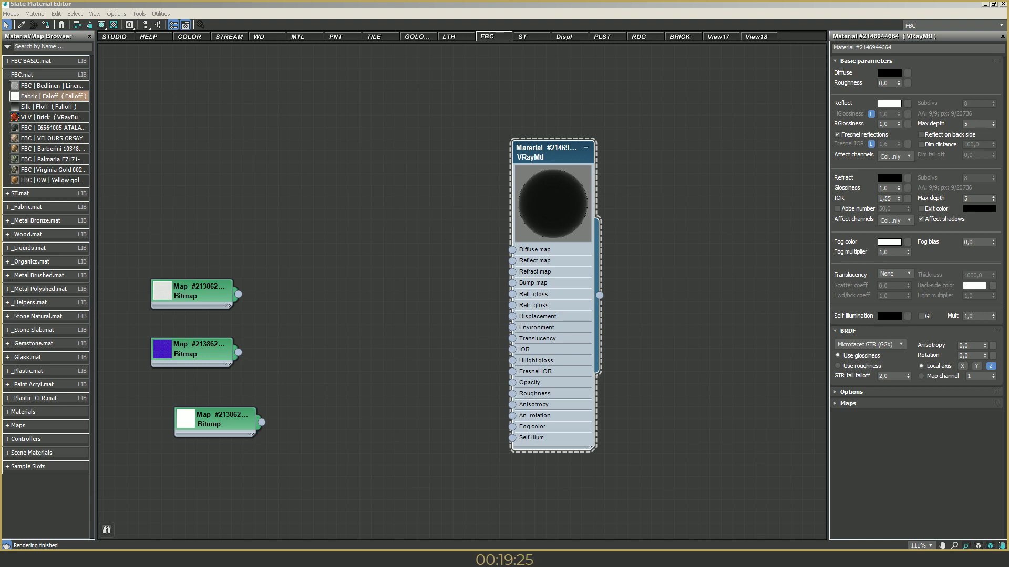
{"action": "left_click", "coordinate": [537, 220]}
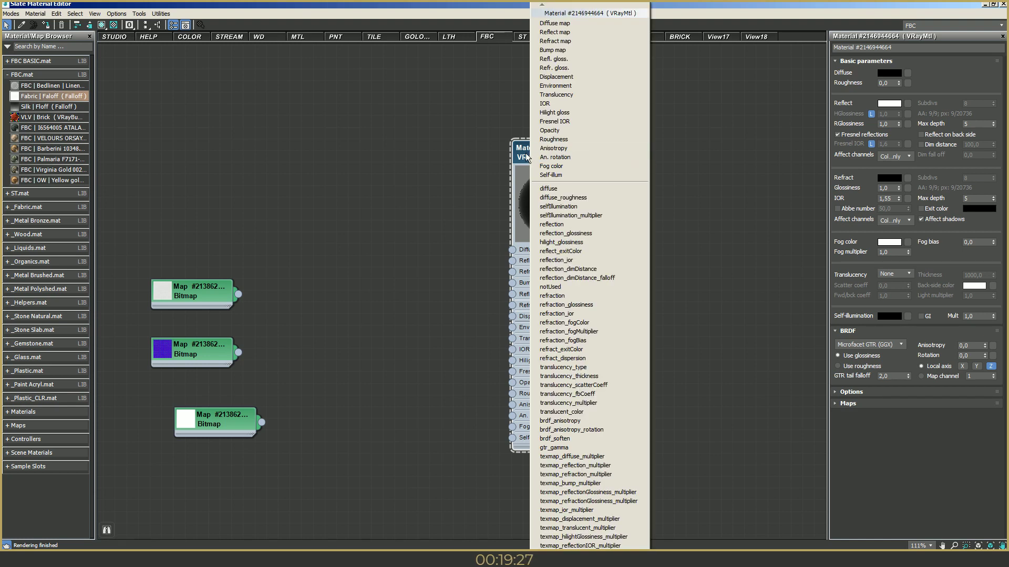
{"action": "key", "text": "Escape"}
{"action": "left_click_drag", "start_coordinate": [547, 153], "coordinate": [500, 163]}
{"action": "mouse_move", "coordinate": [701, 212]}
{"action": "middle_mouse_down"}
{"action": "mouse_move", "coordinate": [683, 207]}
{"action": "mouse_move", "coordinate": [699, 198]}
{"action": "middle_mouse_up"}
{"action": "key", "text": "Escape"}
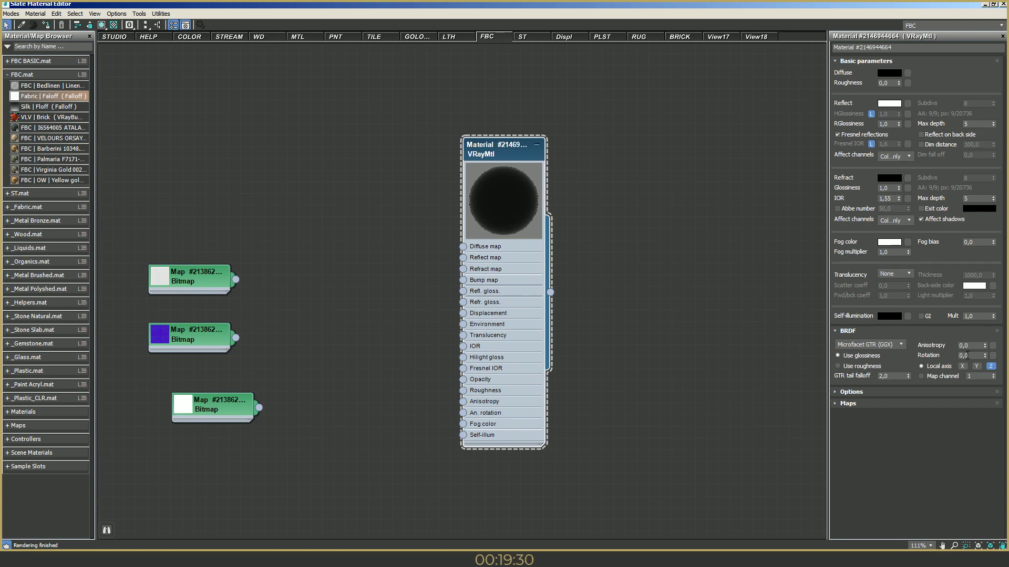
{"action": "middle_click_drag", "start_coordinate": [642, 312], "coordinate": [666, 305]}
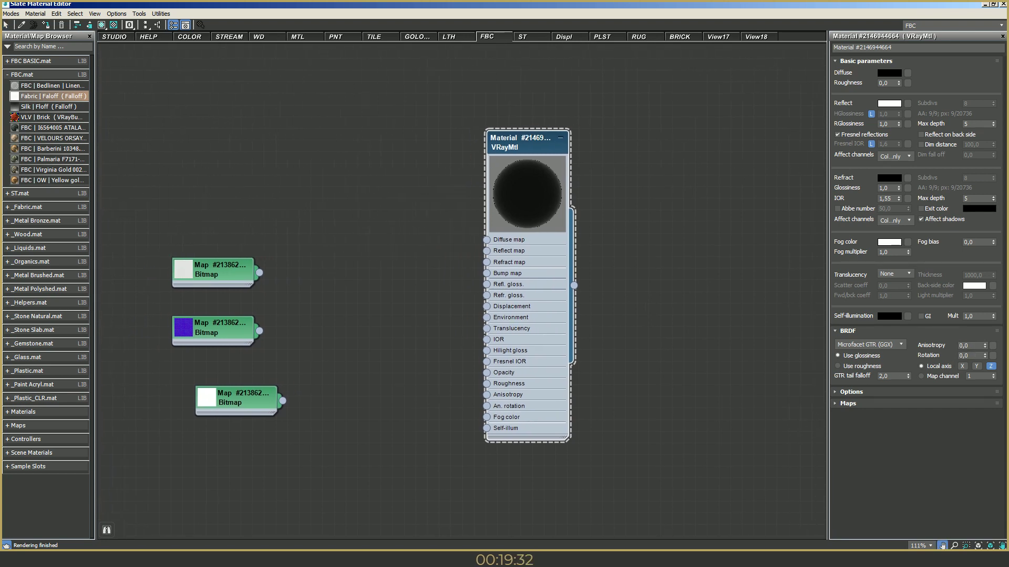
{"action": "left_click", "coordinate": [933, 376]}
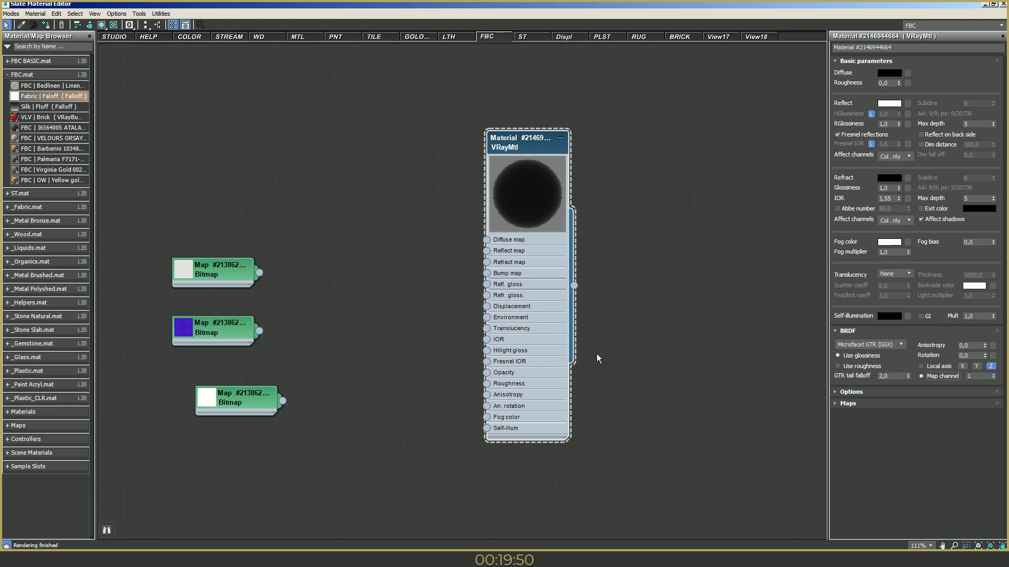
Expand the burlap id Bitmap's preview, enlarge the node, and place it between the other bitmaps and the VRayMtl.
{"action": "double_click", "coordinate": [183, 327]}
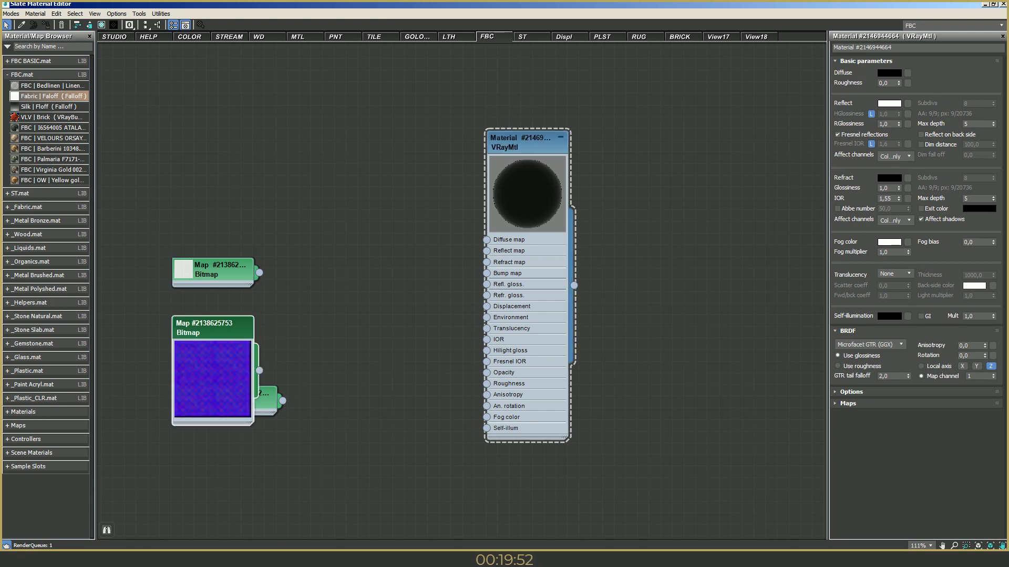
{"action": "left_click_drag", "start_coordinate": [183, 327], "coordinate": [286, 269]}
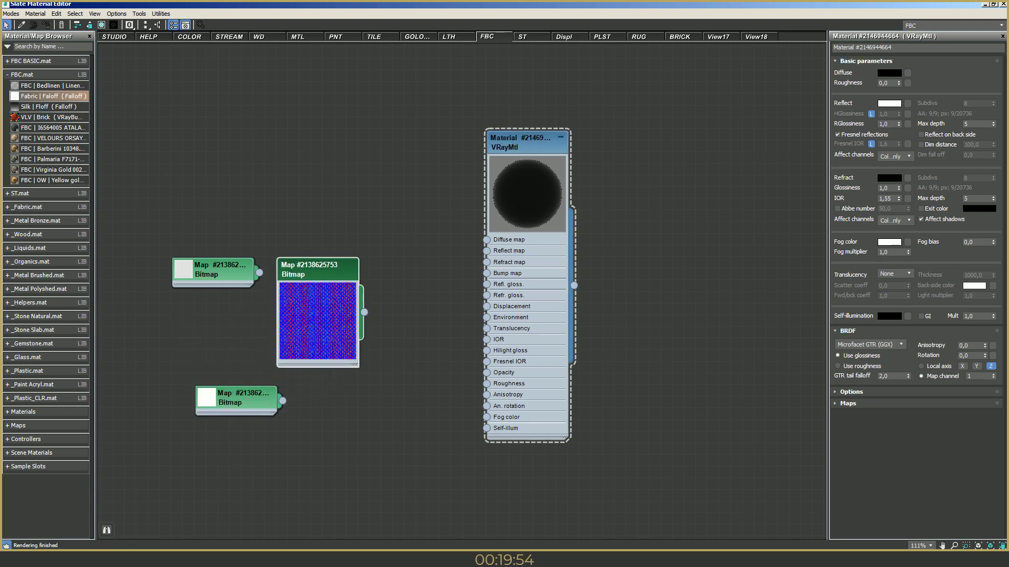
{"action": "left_click_drag", "start_coordinate": [356, 365], "coordinate": [484, 492]}
{"action": "left_click_drag", "start_coordinate": [431, 273], "coordinate": [385, 244]}
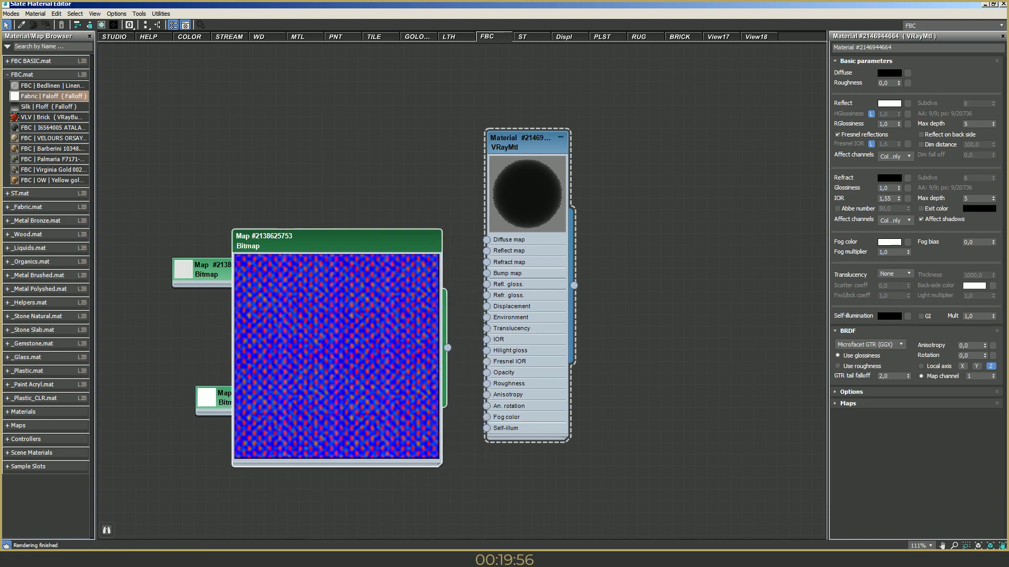
Show the id Bitmap's parameters, examine txyz_burlap_01_id_2k.tif at 1:1 in the image viewer, and close the viewer.
{"action": "scroll", "coordinate": [352, 310], "scroll_direction": "up", "scroll_amount": 6}
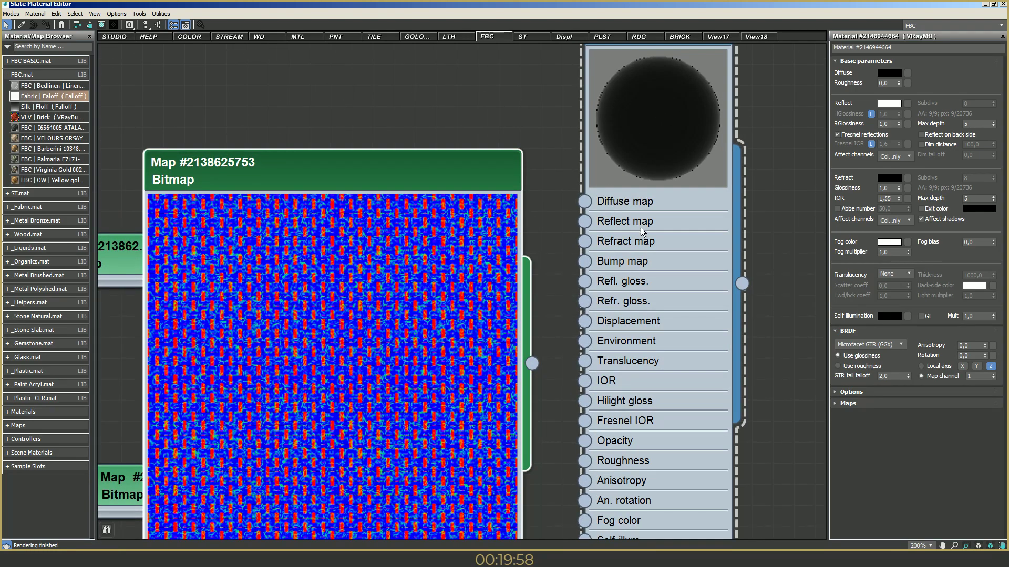
{"action": "double_click", "coordinate": [442, 162]}
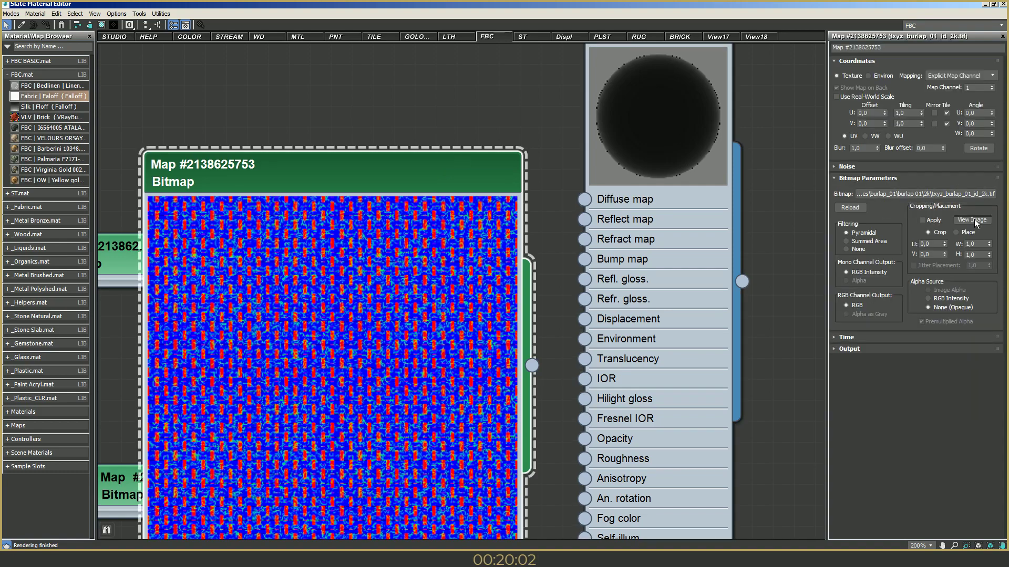
{"action": "left_click", "coordinate": [974, 220]}
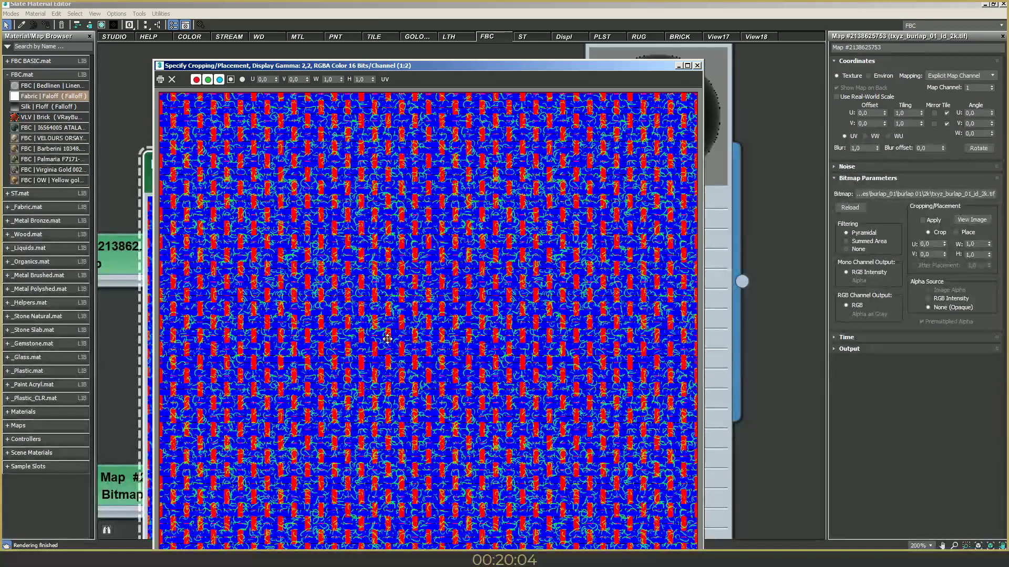
{"action": "scroll", "coordinate": [414, 318], "scroll_direction": "up", "scroll_amount": 1}
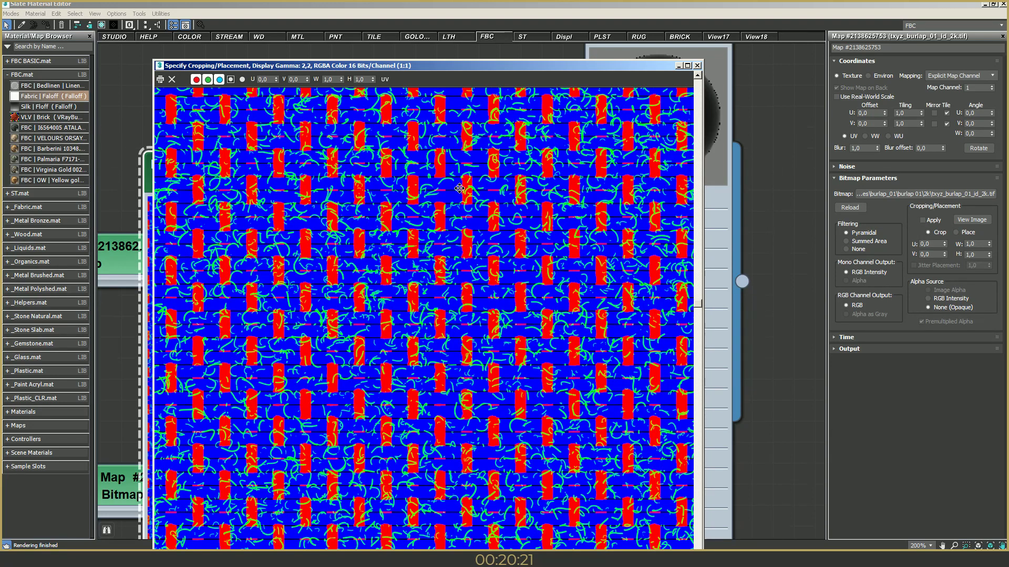
{"action": "left_click", "coordinate": [697, 65]}
{"action": "middle_click_drag", "start_coordinate": [391, 328], "coordinate": [393, 283]}
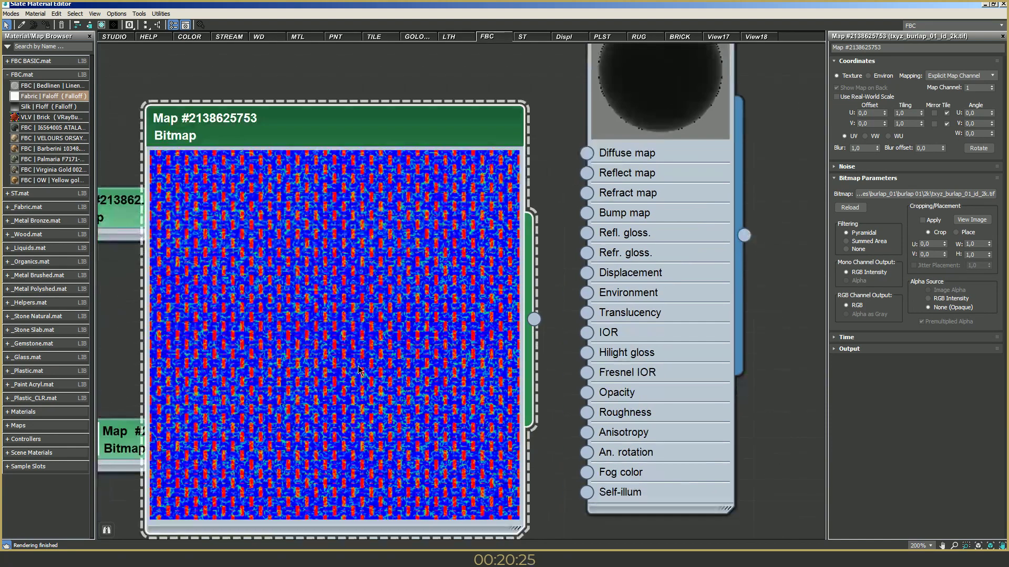
Shrink the burlap id Bitmap node and place it between the other bitmaps and the VRayMtl.
{"action": "double_click", "coordinate": [359, 366]}
{"action": "left_click_drag", "start_coordinate": [517, 154], "coordinate": [292, 154]}
{"action": "left_click_drag", "start_coordinate": [221, 150], "coordinate": [265, 299]}
{"action": "double_click", "coordinate": [266, 298]}
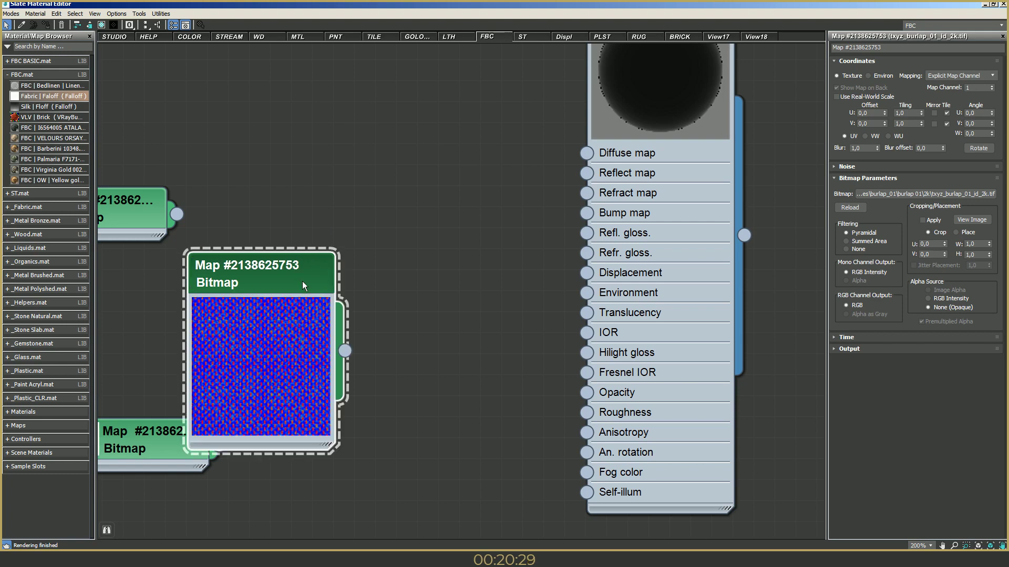
{"action": "middle_click_drag", "start_coordinate": [356, 280], "coordinate": [580, 252]}
{"action": "left_click_drag", "start_coordinate": [581, 253], "coordinate": [581, 169]}
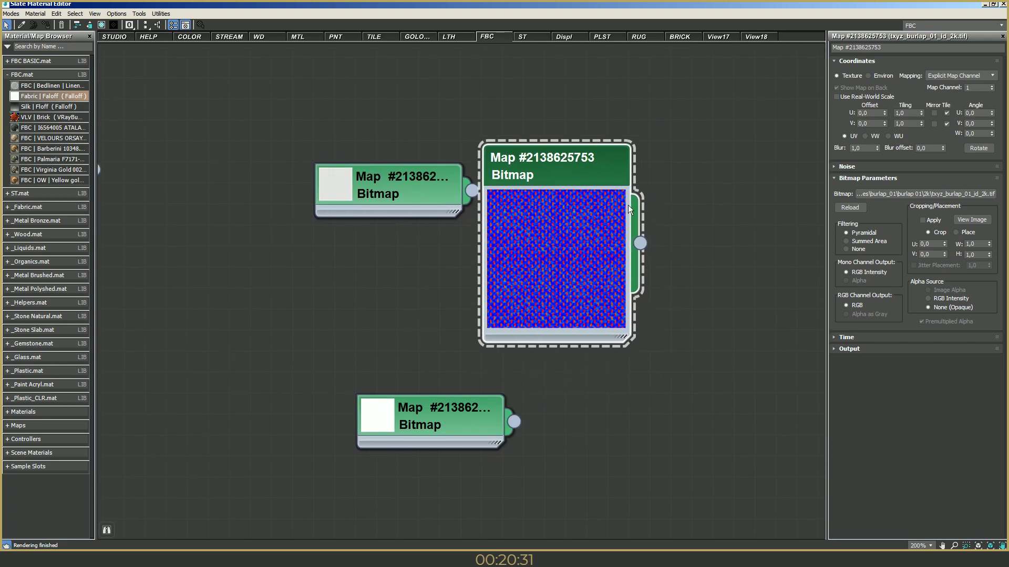
{"action": "middle_click_drag", "start_coordinate": [614, 250], "coordinate": [402, 284]}
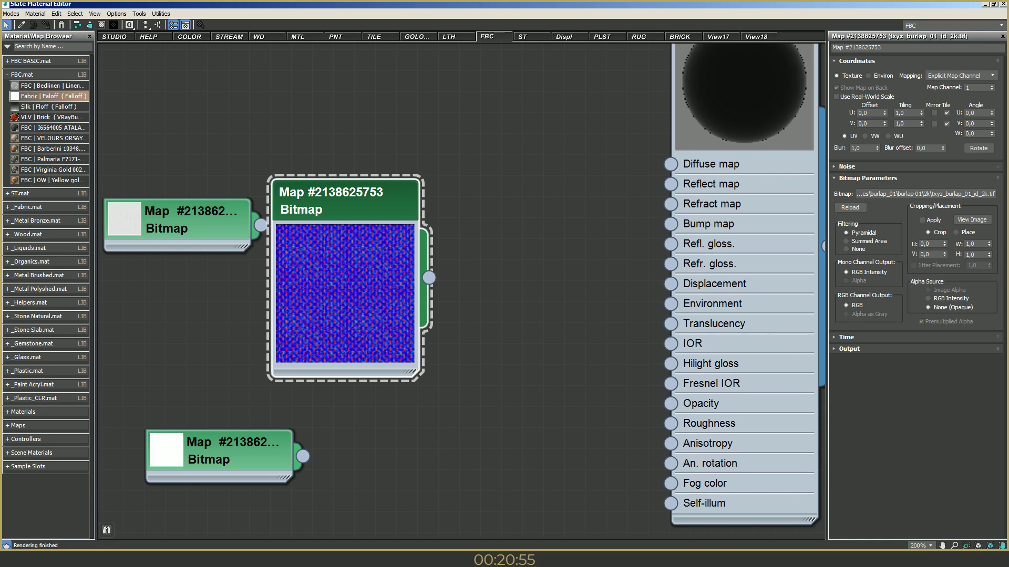
Add an RGB Tint map with an expanded preview between the id Bitmap and the VRayMtl, and show its parameters.
{"action": "middle_click_drag", "start_coordinate": [455, 291], "coordinate": [405, 313]}
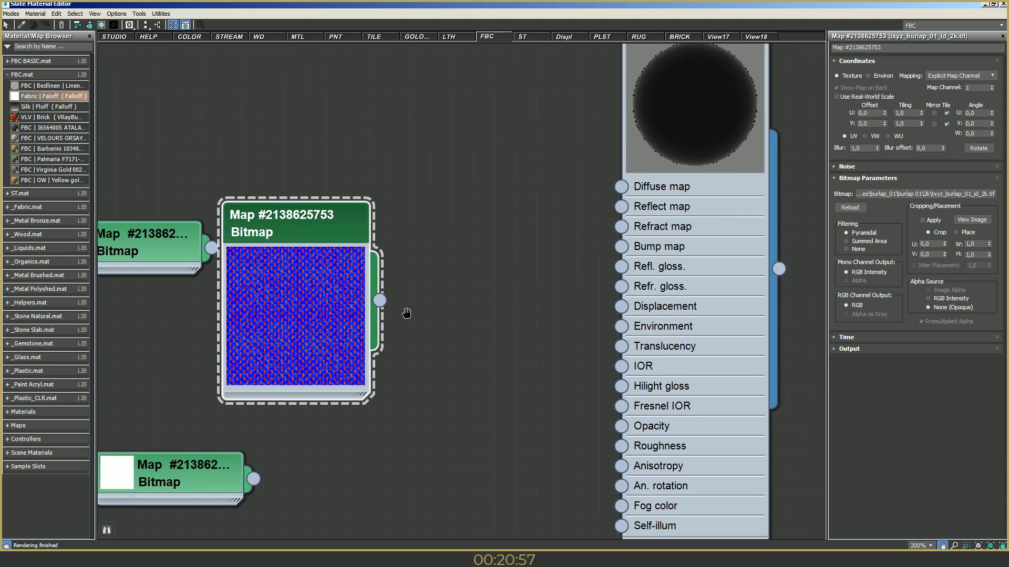
{"action": "right_click", "coordinate": [443, 181]}
{"action": "mouse_move", "coordinate": [488, 348]}
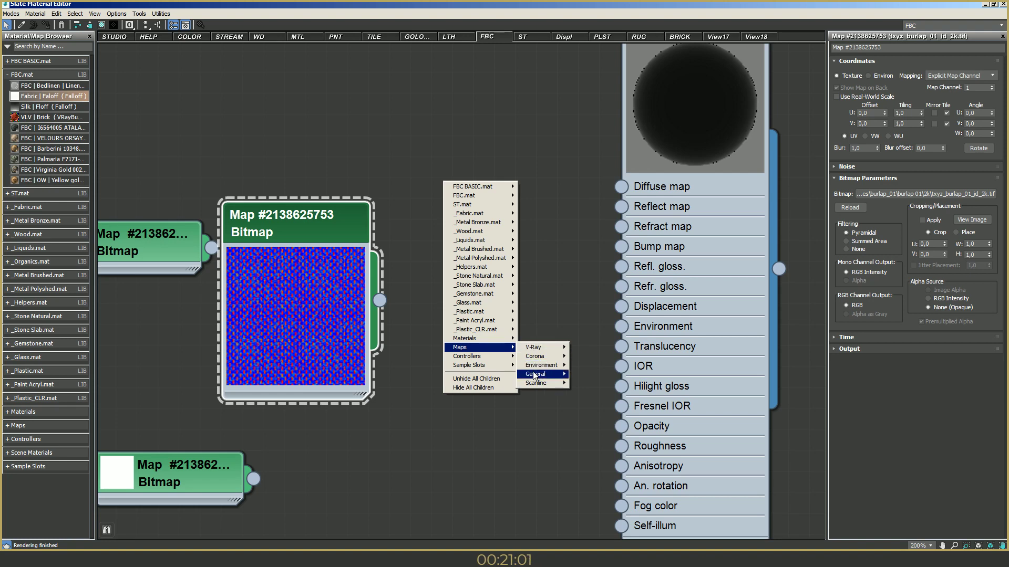
{"action": "mouse_move", "coordinate": [536, 374]}
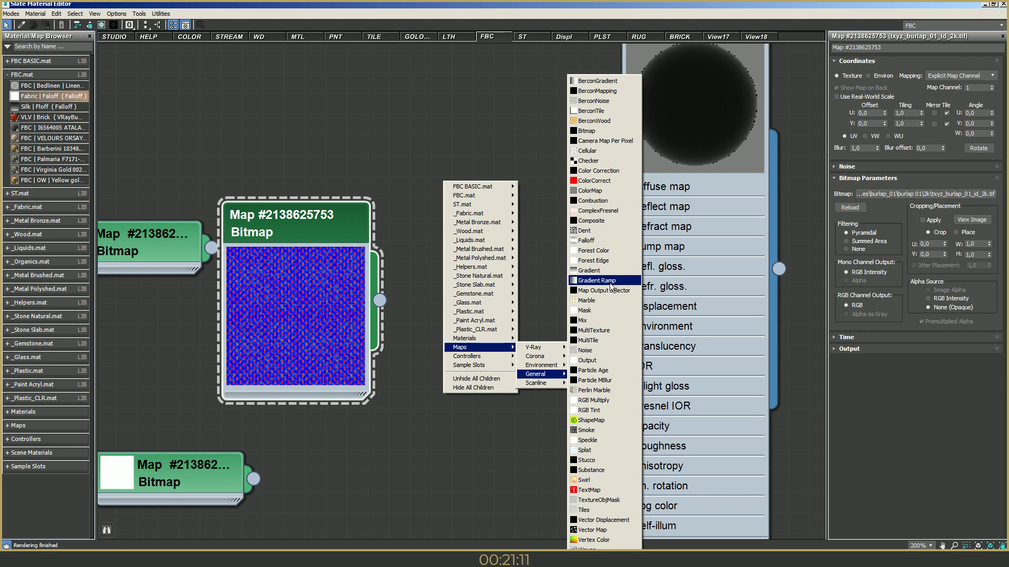
{"action": "left_click", "coordinate": [588, 411]}
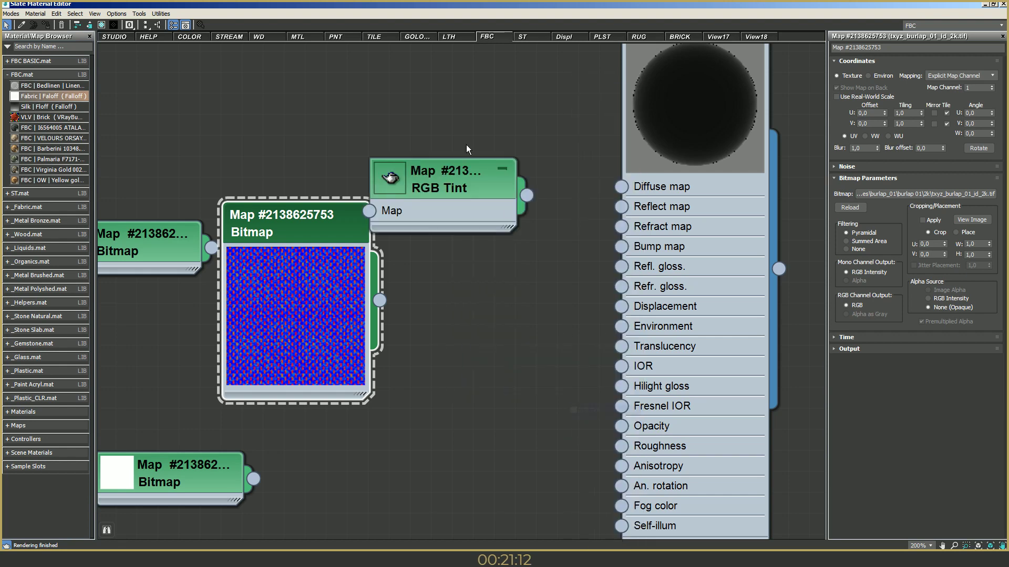
{"action": "double_click", "coordinate": [423, 250]}
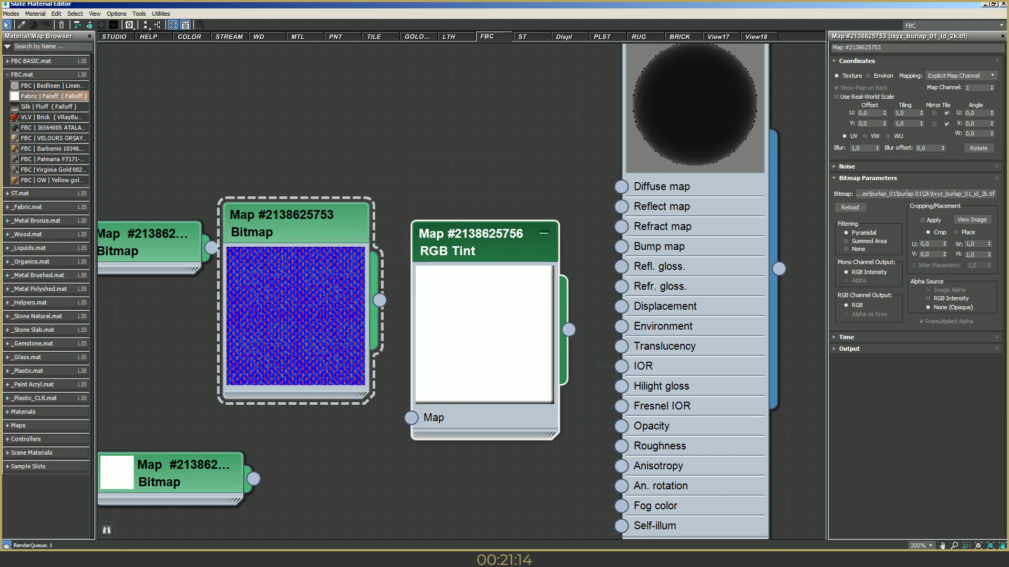
{"action": "middle_click_drag", "start_coordinate": [504, 253], "coordinate": [513, 227]}
{"action": "double_click", "coordinate": [503, 219]}
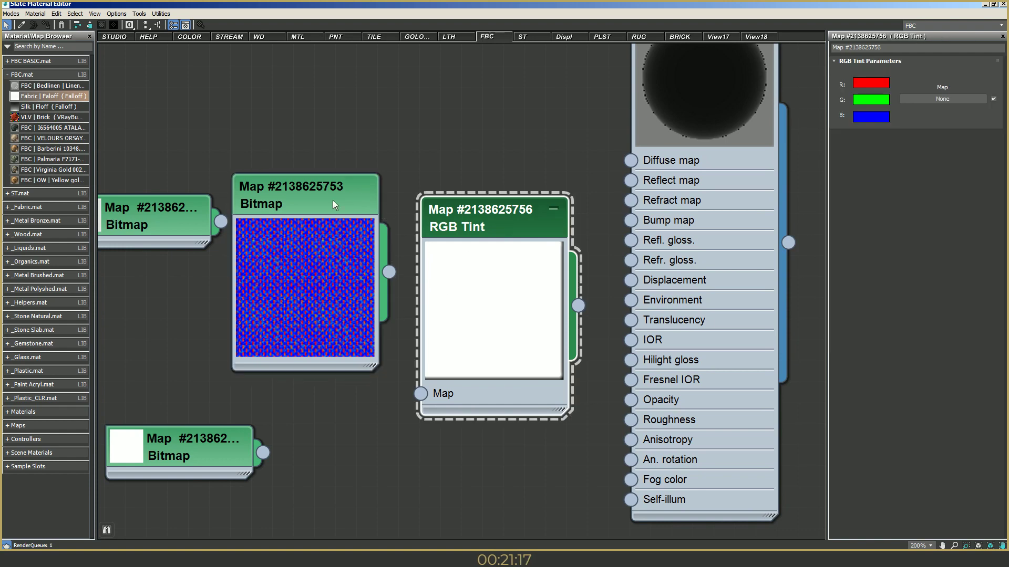
Connect the id Bitmap to the RGB Tint's Map input and adjust the positions of both nodes.
{"action": "left_click_drag", "start_coordinate": [332, 203], "coordinate": [290, 246]}
{"action": "left_click_drag", "start_coordinate": [346, 313], "coordinate": [491, 227]}
{"action": "middle_click_drag", "start_coordinate": [472, 252], "coordinate": [455, 291]}
{"action": "right_click", "coordinate": [472, 236]}
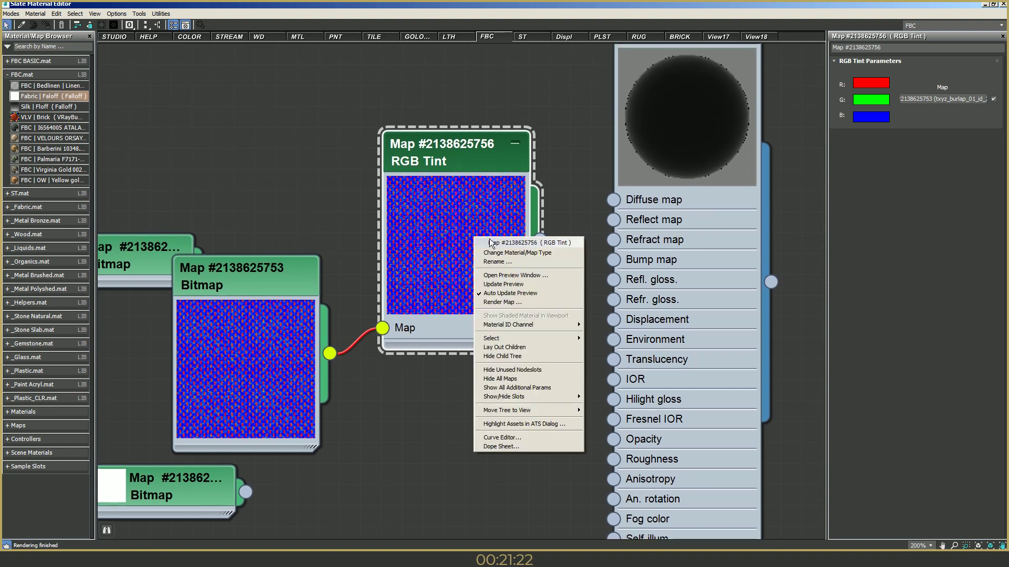
{"action": "left_click_drag", "start_coordinate": [451, 142], "coordinate": [454, 179]}
Stack the other two bitmaps above the id Bitmap, collapse the id Bitmap's preview, and move it slightly lower.
{"action": "middle_click_drag", "start_coordinate": [172, 285], "coordinate": [247, 193]}
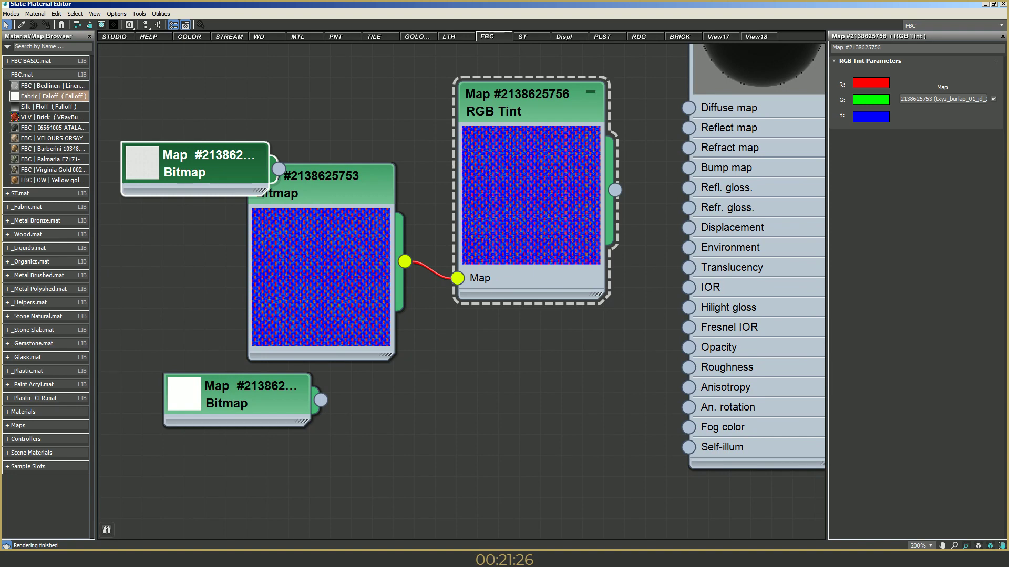
{"action": "left_click", "coordinate": [226, 226]}
{"action": "left_click_drag", "start_coordinate": [226, 163], "coordinate": [226, 79]}
{"action": "left_click_drag", "start_coordinate": [226, 394], "coordinate": [204, 141]}
{"action": "left_click_drag", "start_coordinate": [348, 198], "coordinate": [326, 261]}
{"action": "double_click", "coordinate": [300, 377]}
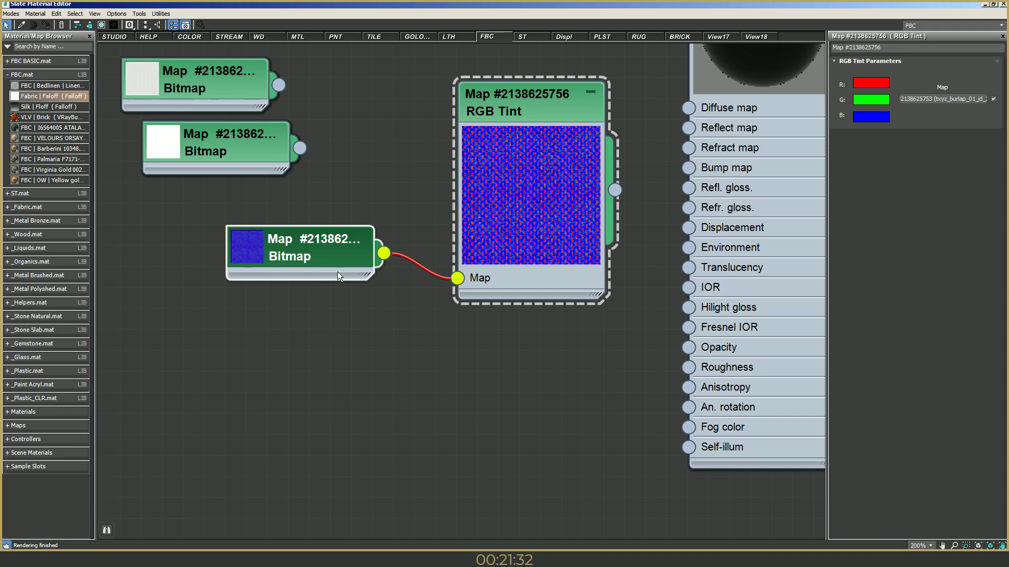
{"action": "left_click_drag", "start_coordinate": [337, 276], "coordinate": [317, 296]}
{"action": "middle_click_drag", "start_coordinate": [404, 339], "coordinate": [267, 328]}
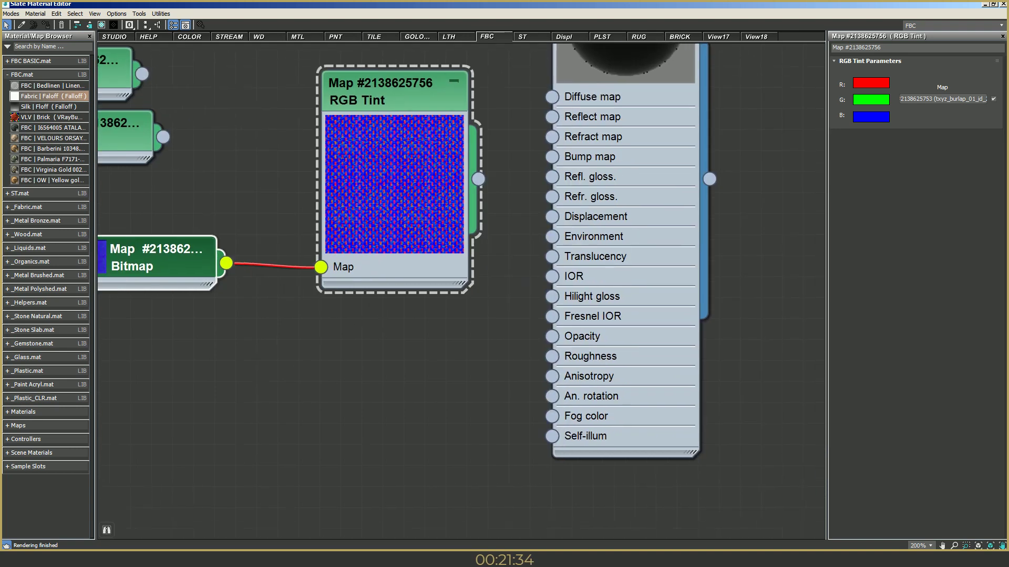
Move the four VRayColor nodes (+45, -45, Horizontal, Vertical) together to just below the id Bitmap.
{"action": "scroll", "coordinate": [379, 319], "scroll_direction": "down", "scroll_amount": 2}
{"action": "middle_click_drag", "start_coordinate": [464, 382], "coordinate": [485, 314]}
{"action": "scroll", "coordinate": [485, 314], "scroll_direction": "down", "scroll_amount": 5}
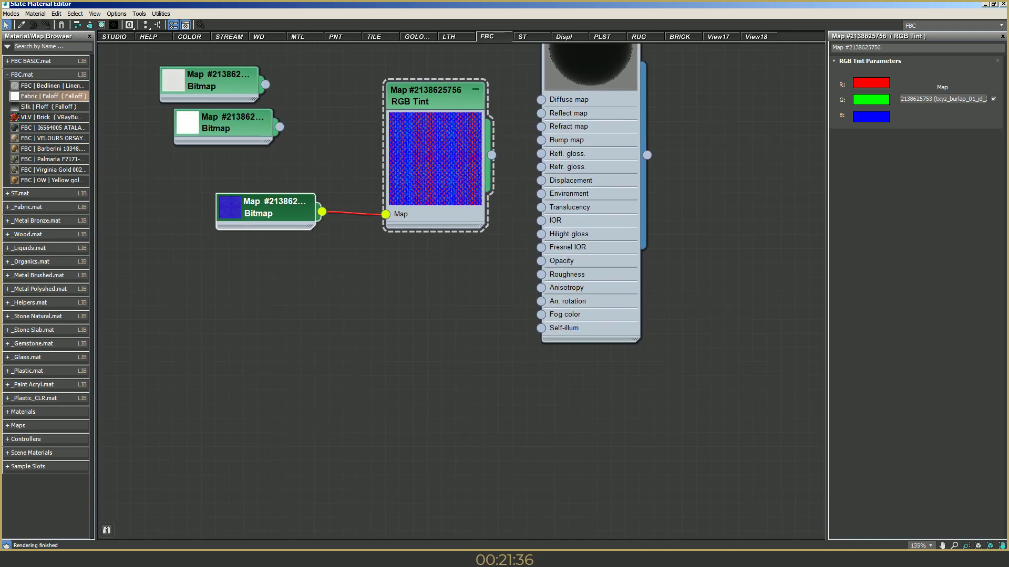
{"action": "middle_click_drag", "start_coordinate": [547, 354], "coordinate": [508, 276]}
{"action": "scroll", "coordinate": [508, 275], "scroll_direction": "down", "scroll_amount": 2}
{"action": "middle_click_drag", "start_coordinate": [446, 317], "coordinate": [456, 317]}
{"action": "left_click_drag", "start_coordinate": [151, 372], "coordinate": [367, 492]}
{"action": "left_click_drag", "start_coordinate": [299, 420], "coordinate": [384, 234]}
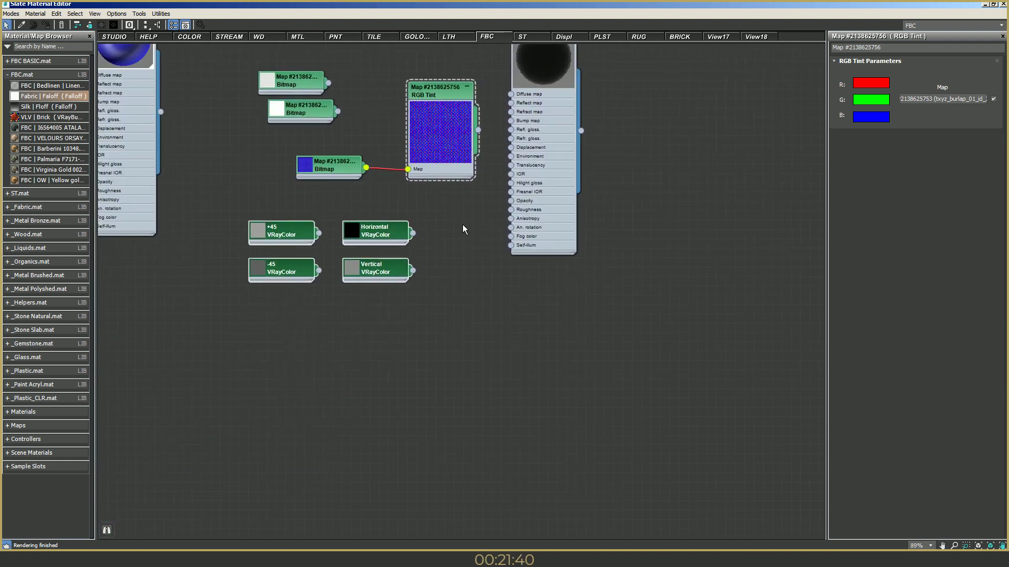
Shift the VRayMtl node slightly down, show its parameters, and set its reflection glossiness to 0.9.
{"action": "middle_click_drag", "start_coordinate": [469, 226], "coordinate": [452, 384]}
{"action": "left_click_drag", "start_coordinate": [521, 175], "coordinate": [531, 212]}
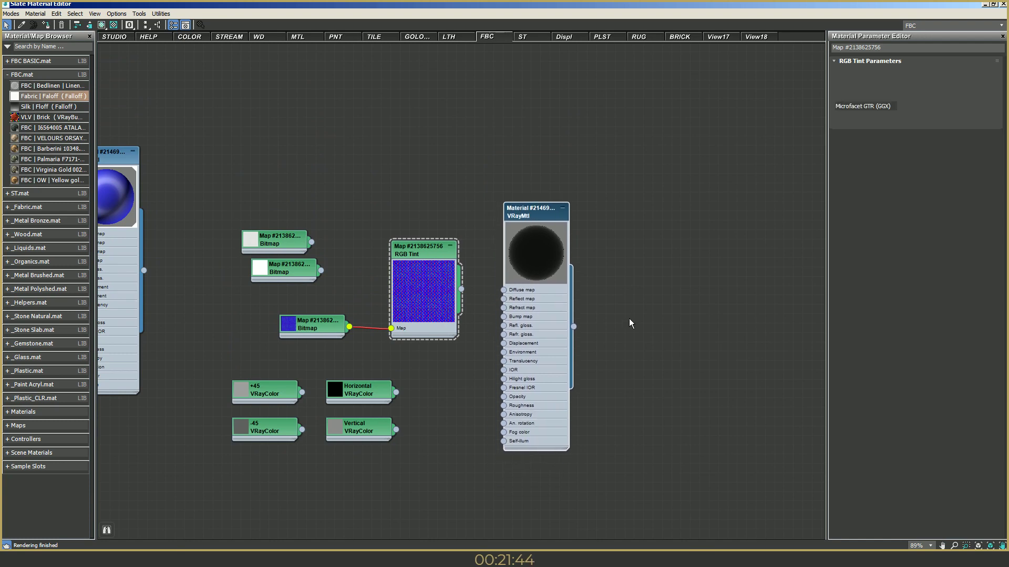
{"action": "middle_click_drag", "start_coordinate": [629, 318], "coordinate": [637, 263]}
{"action": "scroll", "coordinate": [443, 331], "scroll_direction": "up", "scroll_amount": 2}
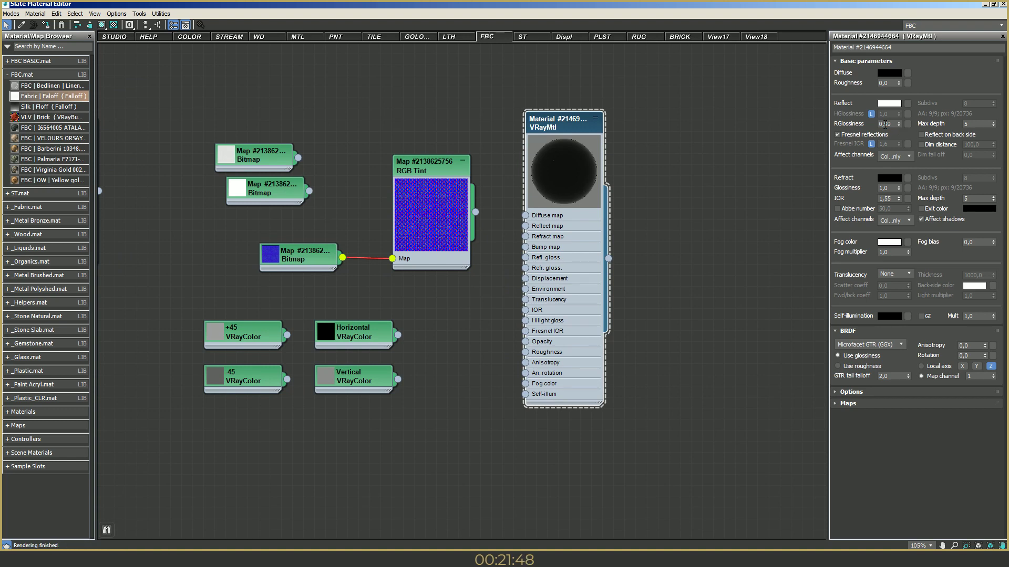
{"action": "left_click", "coordinate": [899, 126]}
{"action": "type", "text": "0,9"}
{"action": "key", "text": "Return"}
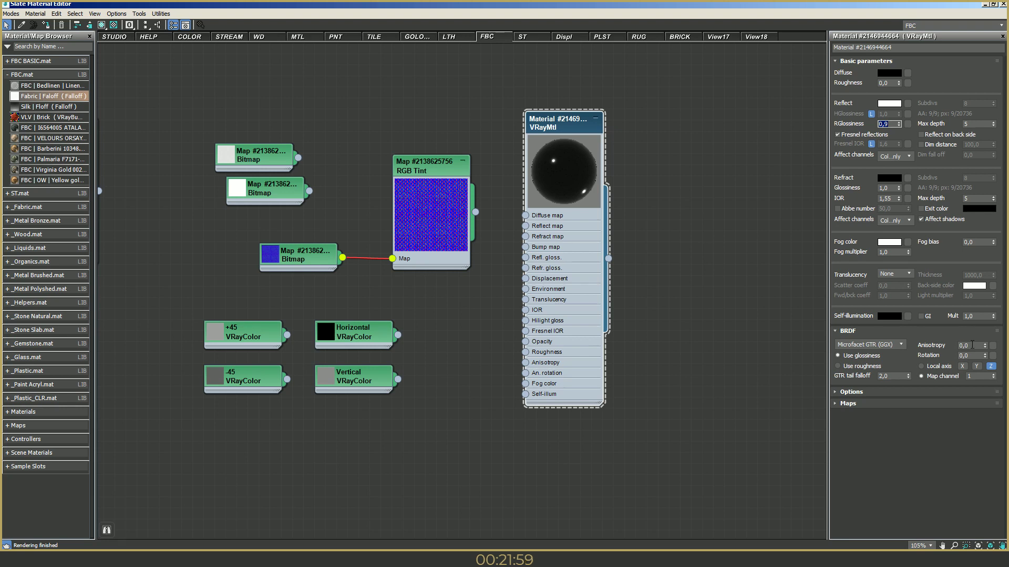
Set the VRayMtl's BRDF anisotropy to 0.9 and move the node slightly down.
{"action": "left_click", "coordinate": [973, 345]}
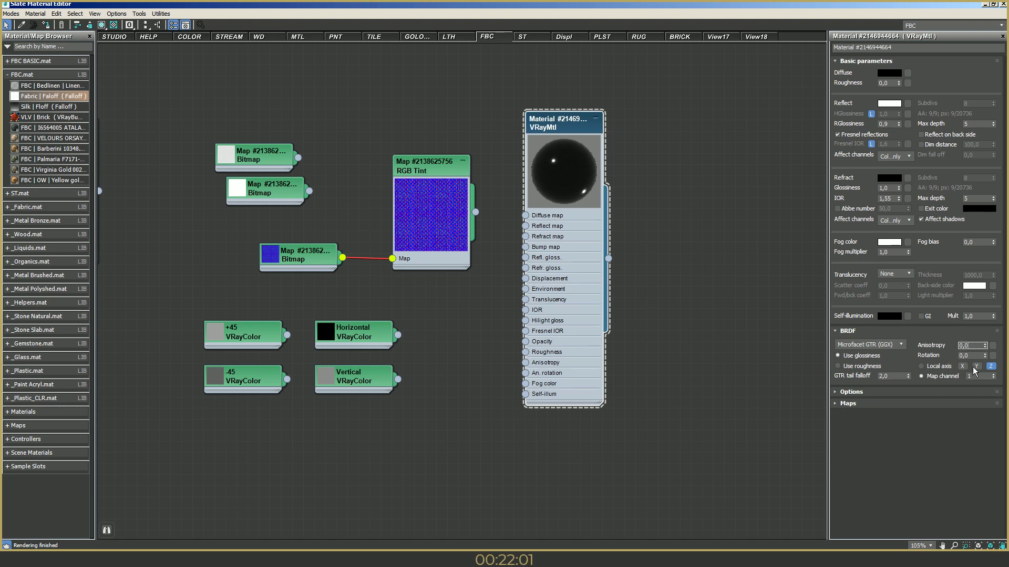
{"action": "key", "text": "Return"}
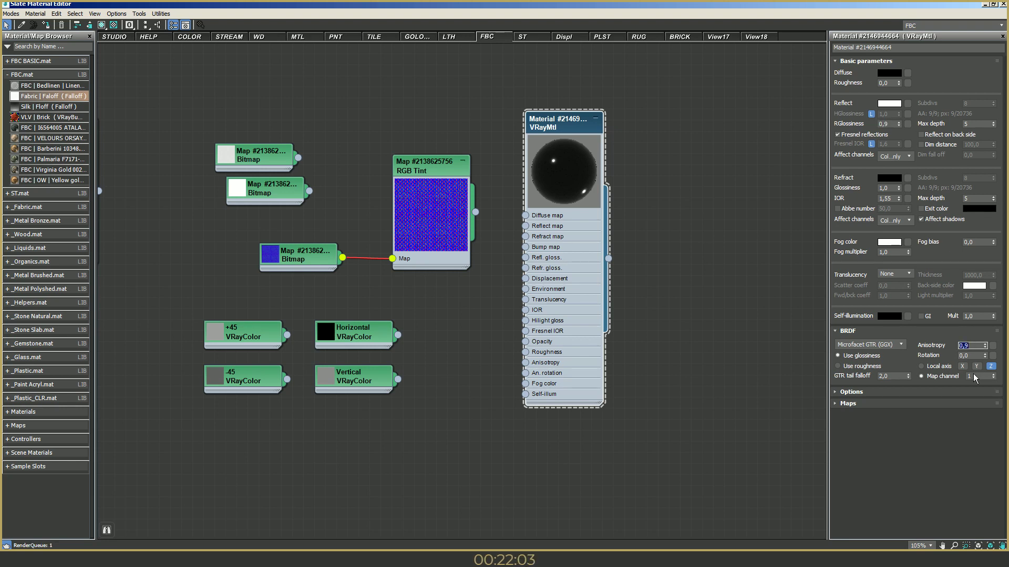
{"action": "left_click_drag", "start_coordinate": [566, 124], "coordinate": [565, 137]}
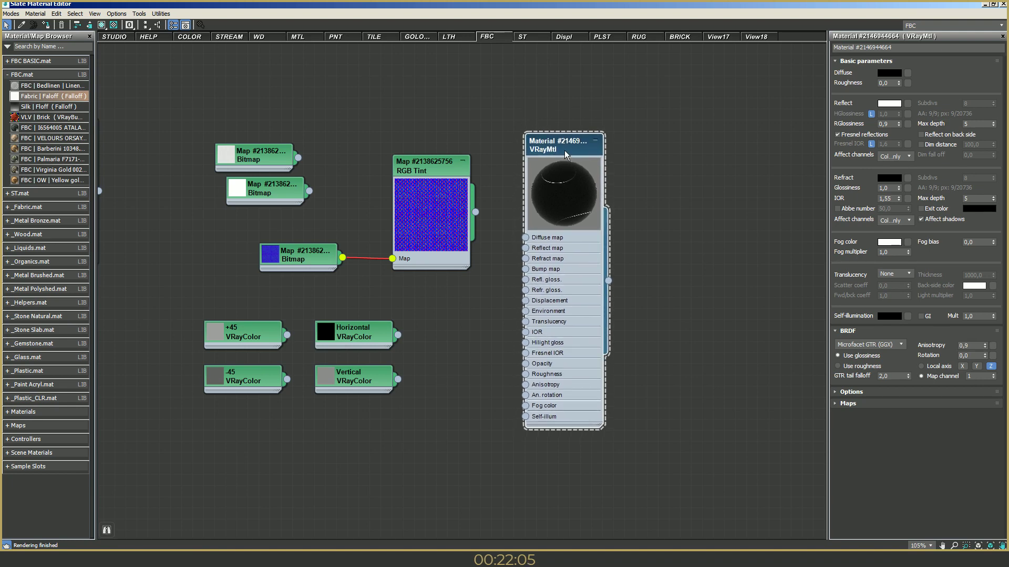
Nudge the Horizontal VRayColor up, show its parameters, and connect it to the VRayMtl's anisotropy rotation input.
{"action": "scroll", "coordinate": [558, 148], "scroll_direction": "up", "scroll_amount": 5}
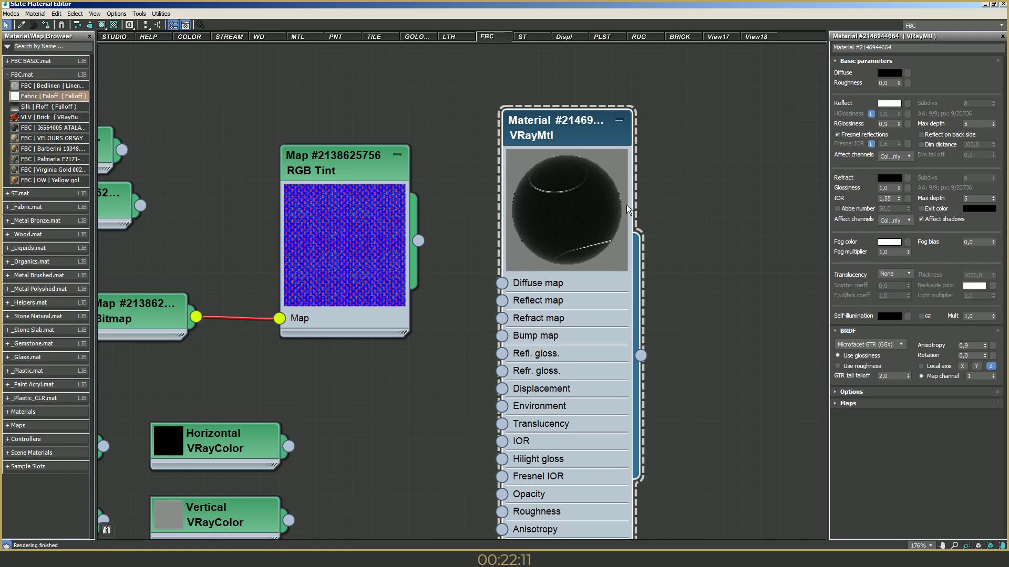
{"action": "middle_click_drag", "start_coordinate": [514, 331], "coordinate": [638, 244]}
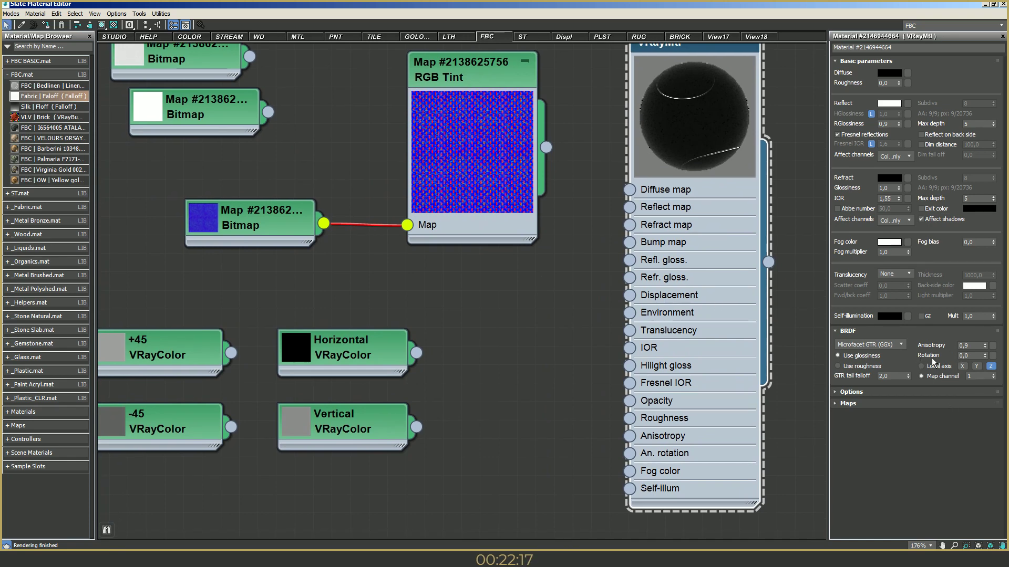
{"action": "mouse_move", "coordinate": [355, 362]}
{"action": "left_mouse_down"}
{"action": "mouse_move", "coordinate": [371, 356]}
{"action": "mouse_move", "coordinate": [355, 343]}
{"action": "left_mouse_up"}
{"action": "middle_click_drag", "start_coordinate": [367, 333], "coordinate": [421, 340]}
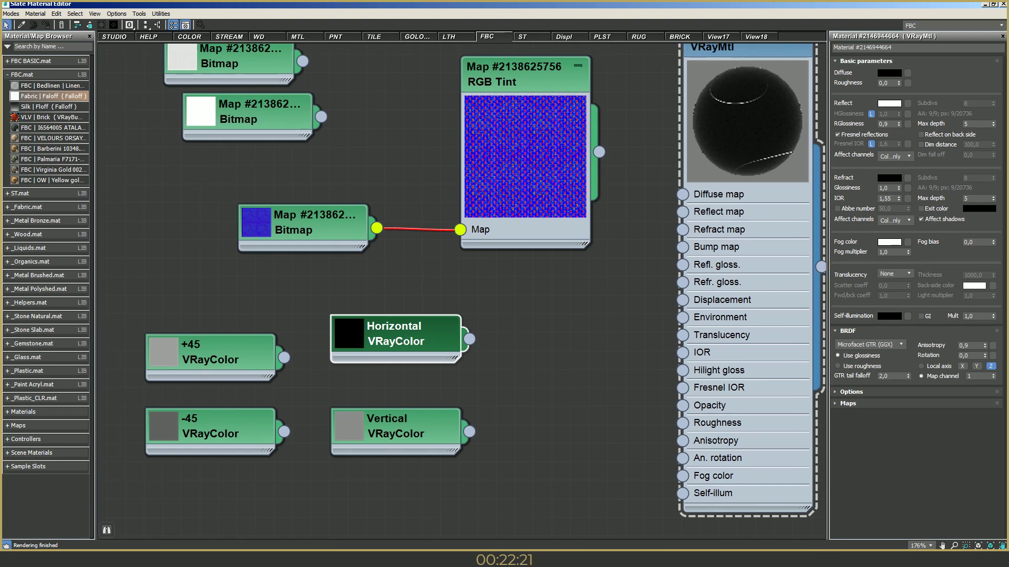
{"action": "double_click", "coordinate": [421, 340]}
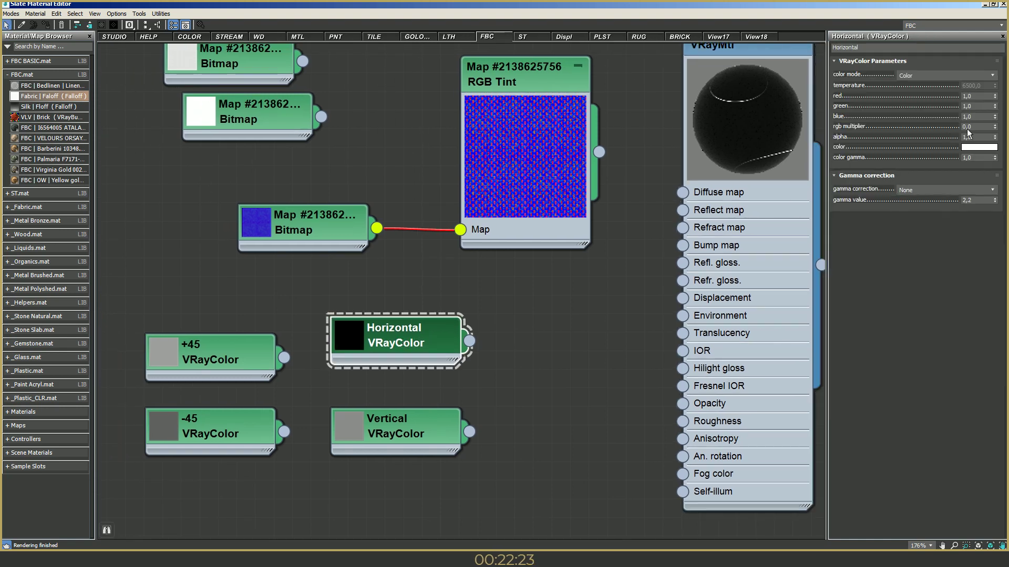
{"action": "middle_click_drag", "start_coordinate": [545, 303], "coordinate": [473, 310]}
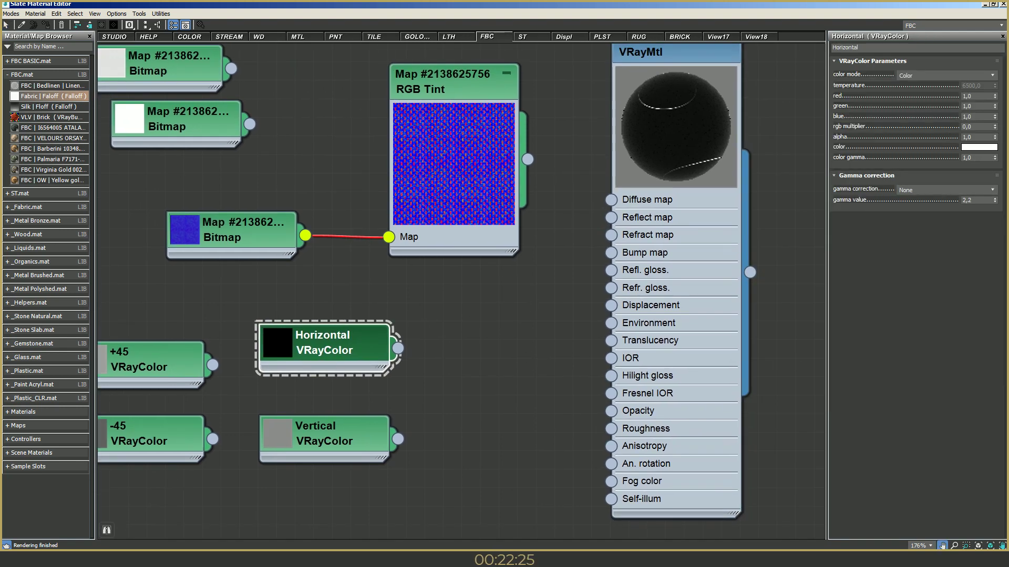
{"action": "left_click_drag", "start_coordinate": [397, 349], "coordinate": [611, 464]}
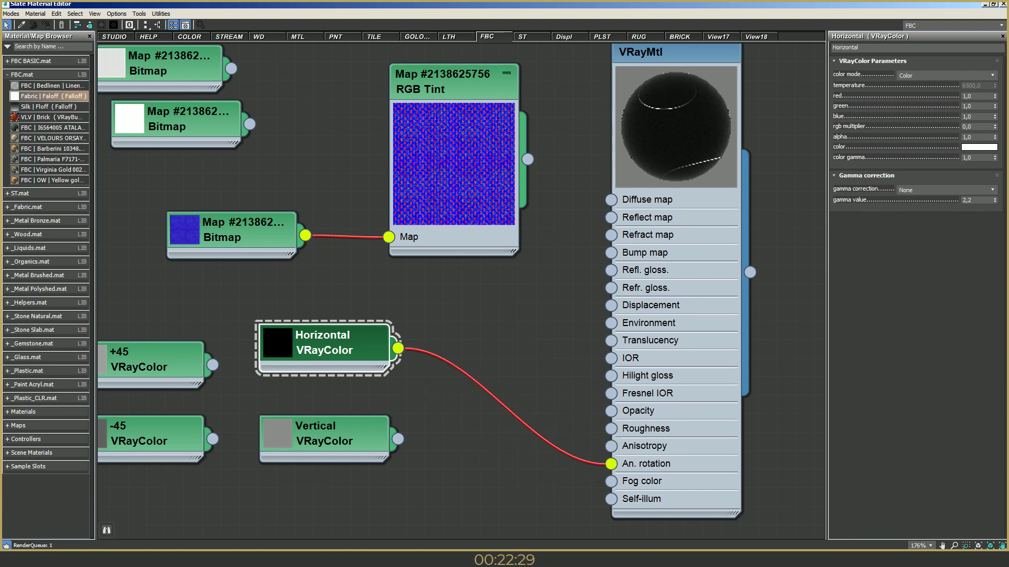
Show the Vertical VRayColor's rgb multiplier and connect this node to the VRayMtl's anisotropy rotation instead of Horizontal.
{"action": "middle_click_drag", "start_coordinate": [480, 282], "coordinate": [442, 293]}
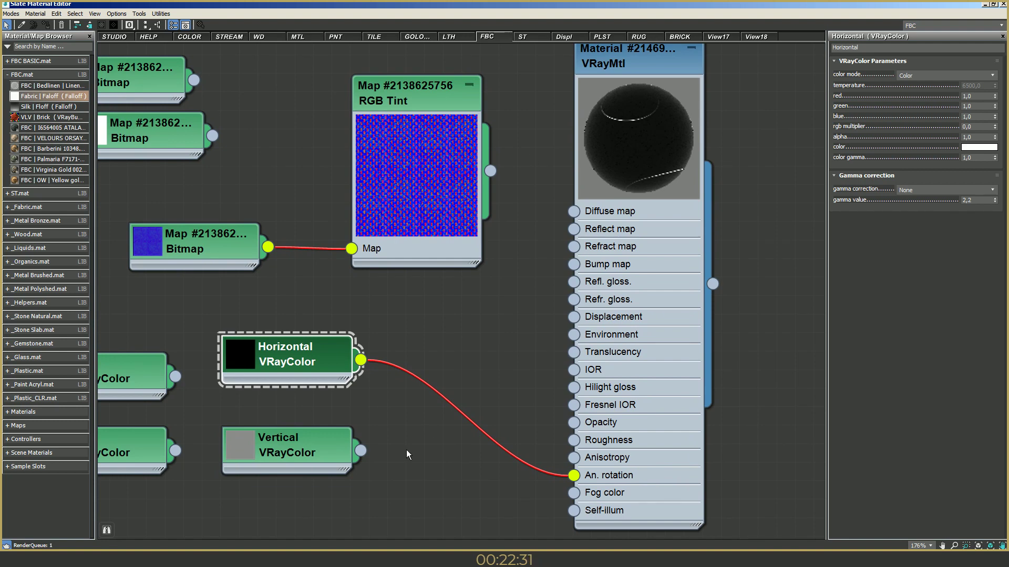
{"action": "left_click", "coordinate": [291, 443]}
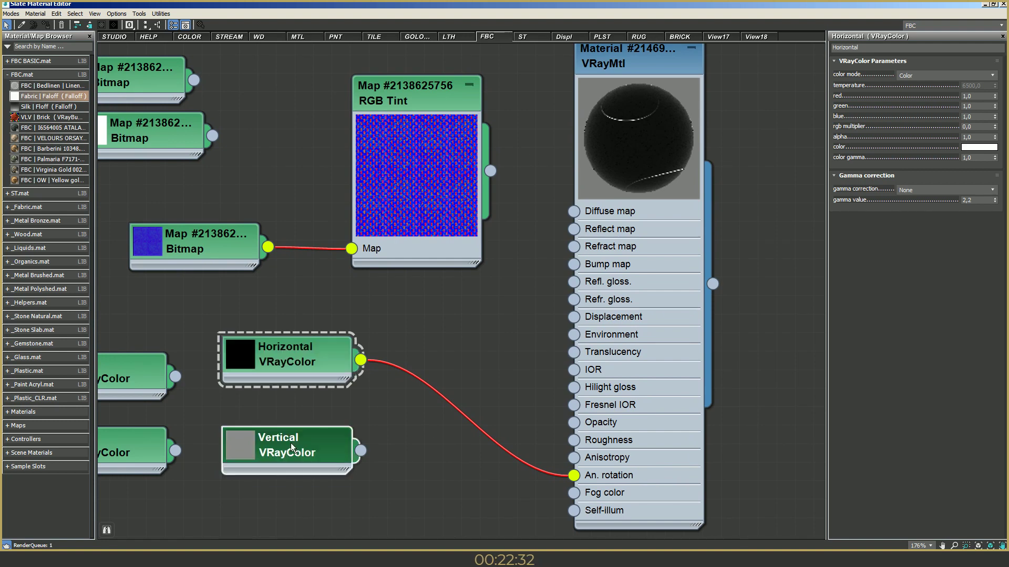
{"action": "double_click", "coordinate": [978, 126]}
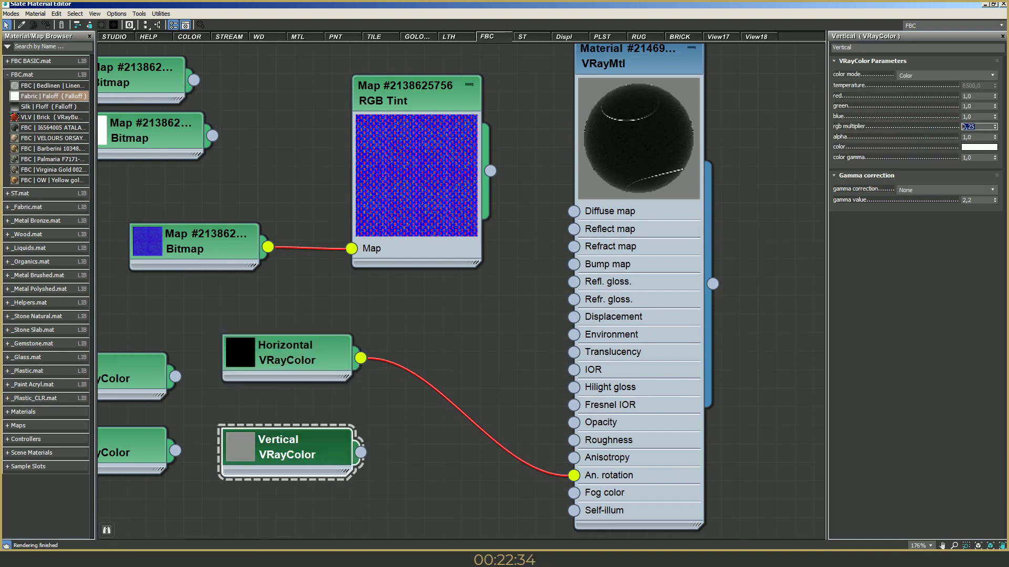
{"action": "left_click_drag", "start_coordinate": [361, 453], "coordinate": [574, 476]}
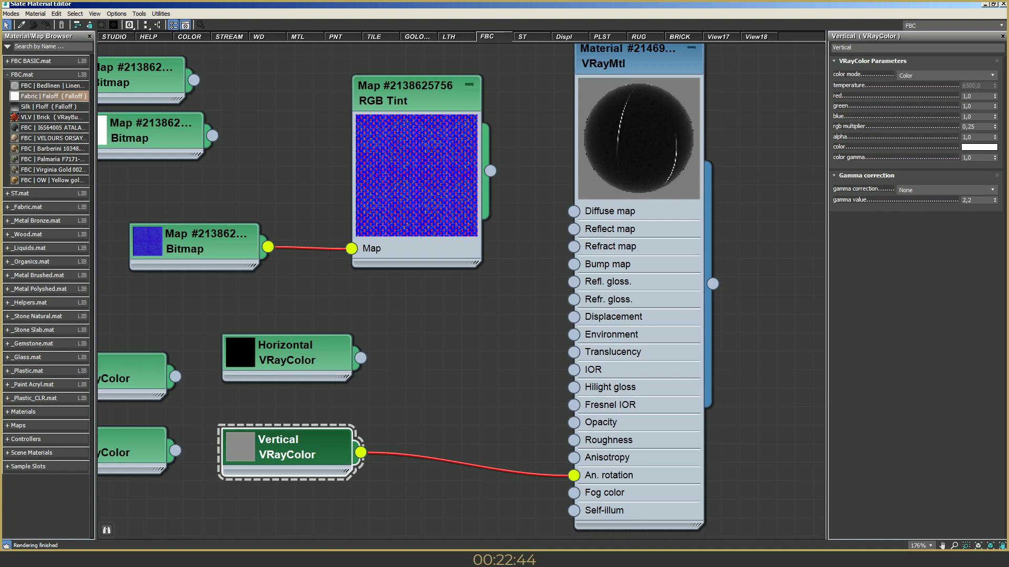
Show the RGB Tint's parameters, enlarge its node, and open a separate preview window for the map.
{"action": "left_click", "coordinate": [433, 95]}
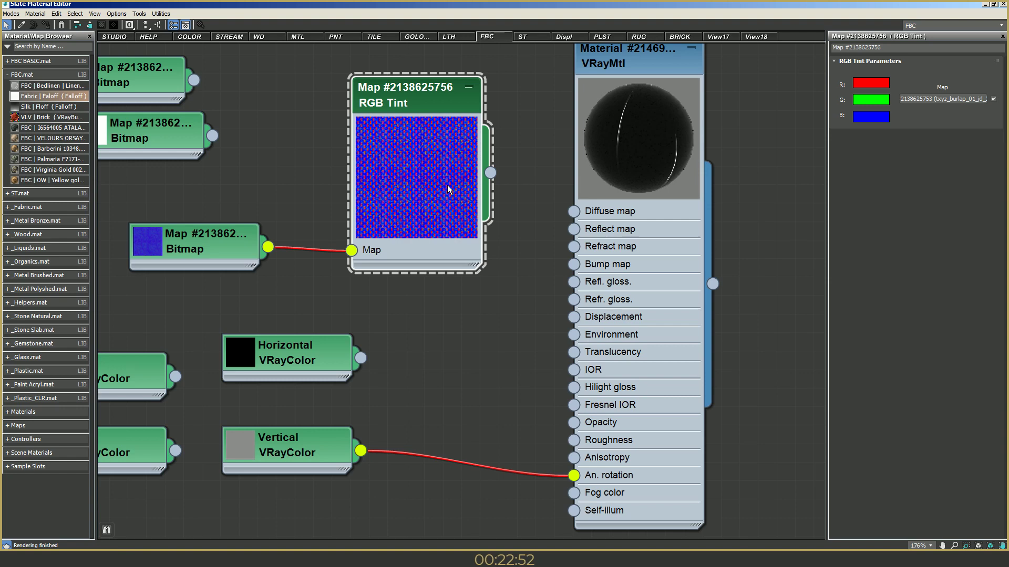
{"action": "scroll", "coordinate": [449, 187], "scroll_direction": "up", "scroll_amount": 2}
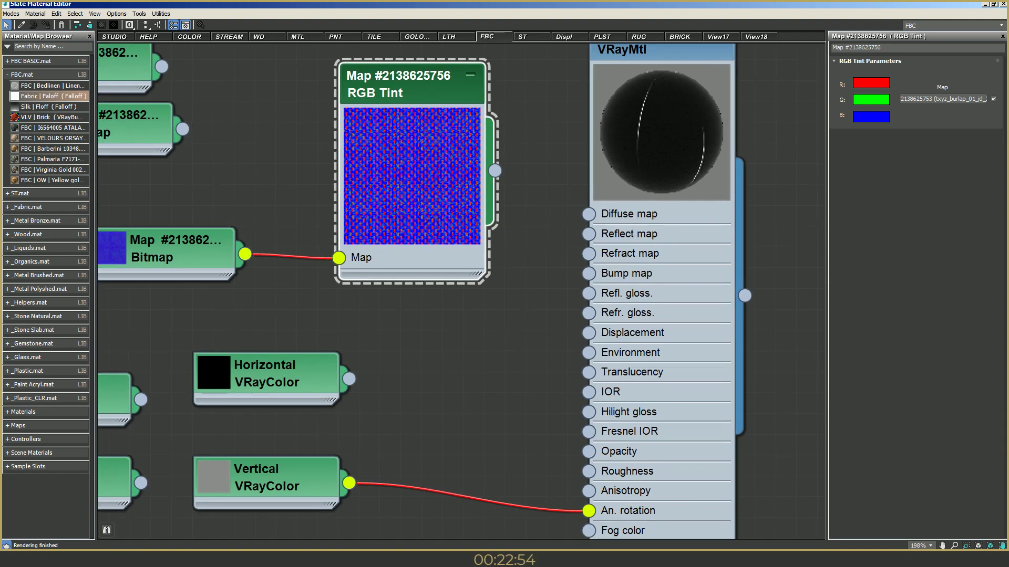
{"action": "left_click_drag", "start_coordinate": [478, 274], "coordinate": [582, 378]}
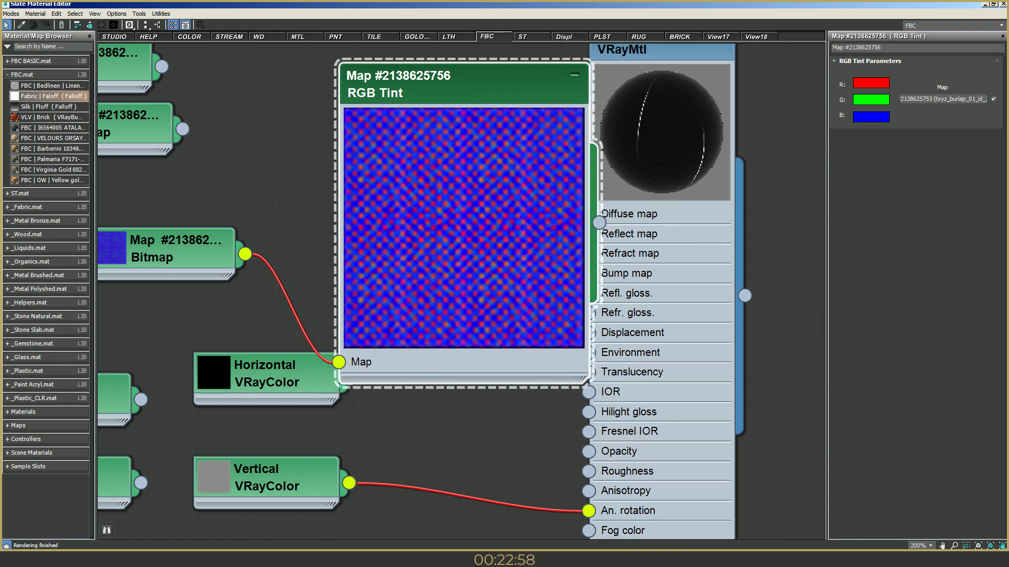
{"action": "scroll", "coordinate": [484, 273], "scroll_direction": "up", "scroll_amount": 1}
{"action": "right_click", "coordinate": [484, 268]}
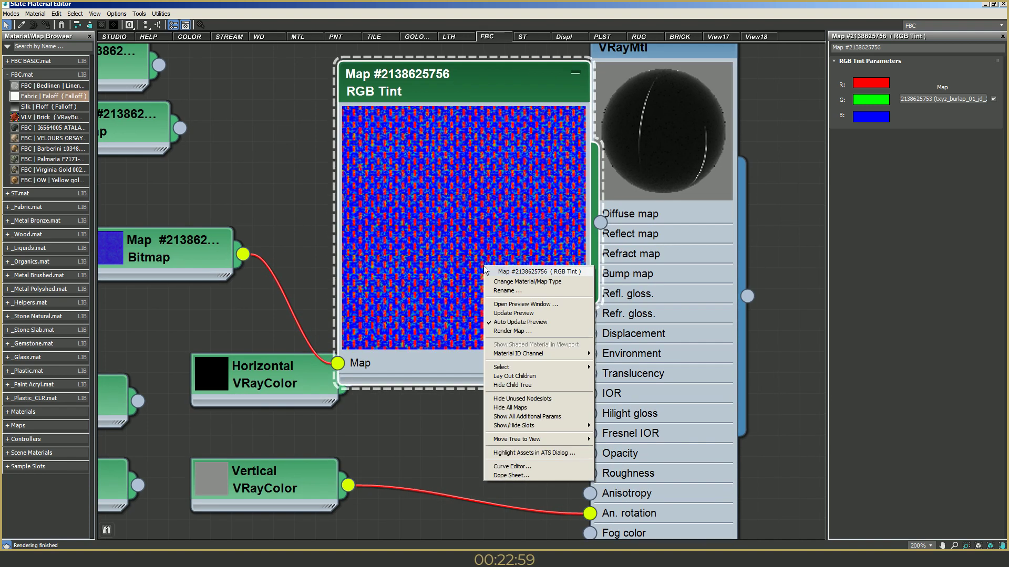
{"action": "left_click", "coordinate": [539, 304]}
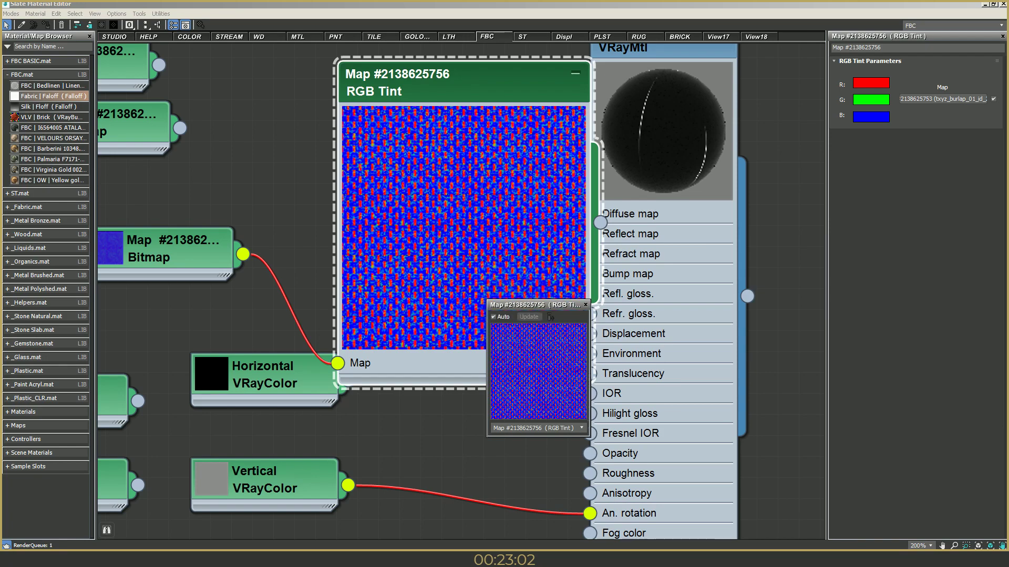
Move and enlarge the RGB Tint preview window to examine the map, close it, and shrink the node's thumbnail.
{"action": "left_click_drag", "start_coordinate": [551, 306], "coordinate": [331, 74]}
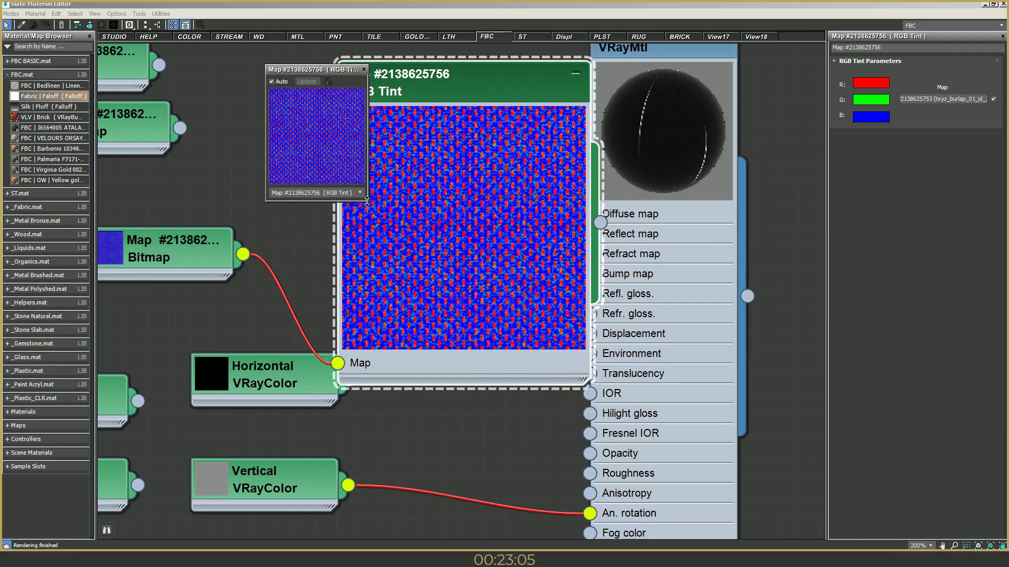
{"action": "left_click_drag", "start_coordinate": [368, 201], "coordinate": [623, 456]}
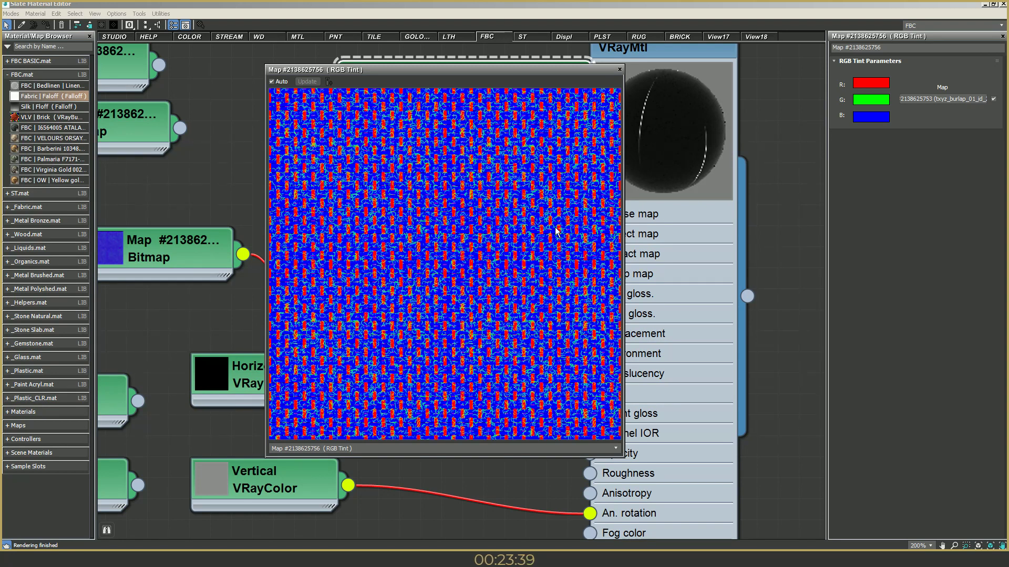
{"action": "left_click", "coordinate": [620, 72]}
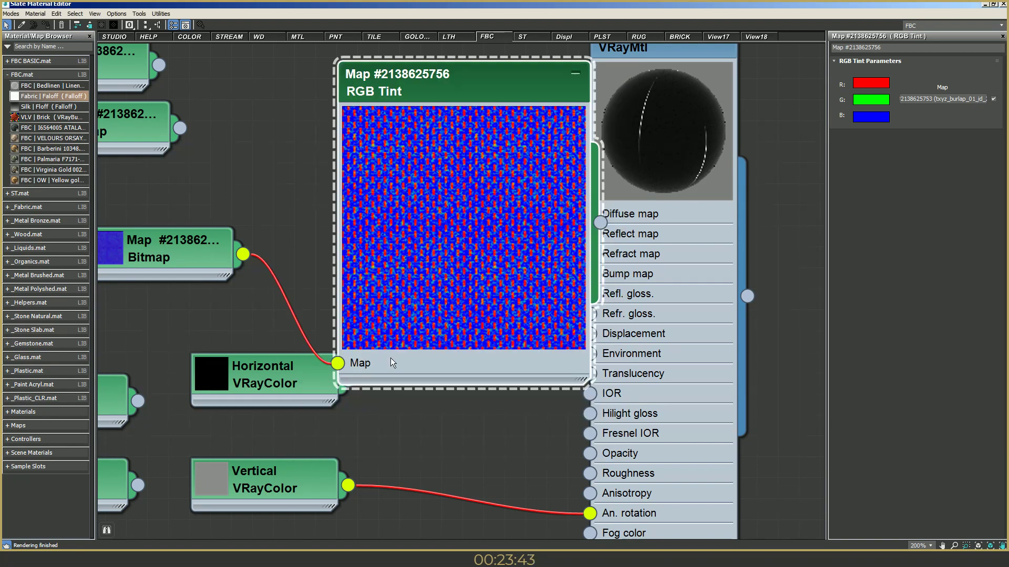
{"action": "middle_click_drag", "start_coordinate": [390, 360], "coordinate": [419, 322]}
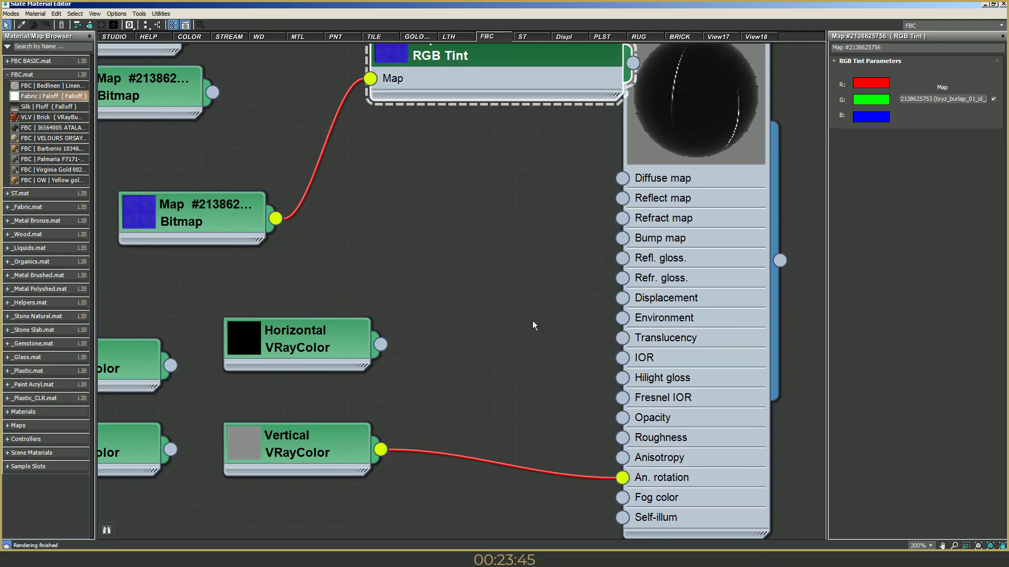
Show the VRayMtl's parameters and clear the map from its BRDF anisotropy rotation.
{"action": "middle_click_drag", "start_coordinate": [533, 263], "coordinate": [411, 341]}
{"action": "double_click", "coordinate": [592, 86]}
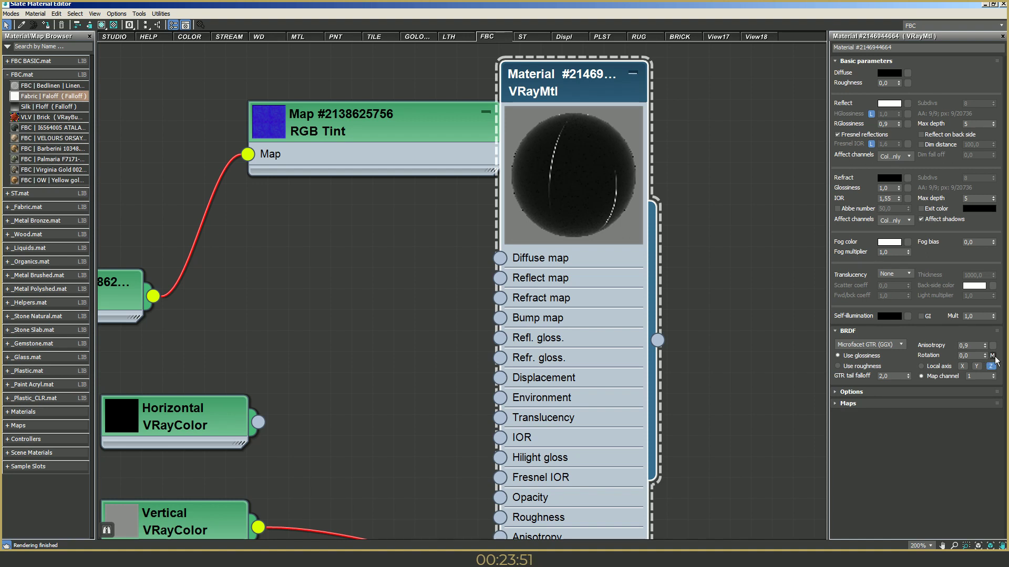
{"action": "right_click", "coordinate": [992, 357]}
{"action": "left_click", "coordinate": [988, 381]}
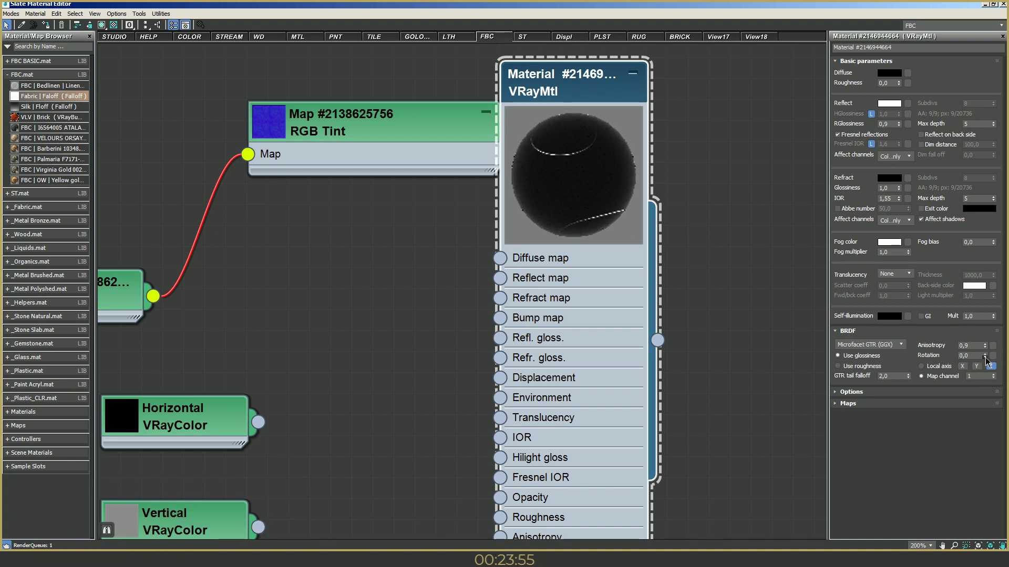
Try anisotropy rotation values of 180 and 90 on the VRayMtl, and reset the rotation to 0.
{"action": "mouse_move", "coordinate": [985, 358]}
{"action": "left_mouse_down"}
{"action": "mouse_move", "coordinate": [958, 219]}
{"action": "mouse_move", "coordinate": [875, 300]}
{"action": "mouse_move", "coordinate": [918, 286]}
{"action": "mouse_move", "coordinate": [972, 356]}
{"action": "left_mouse_up"}
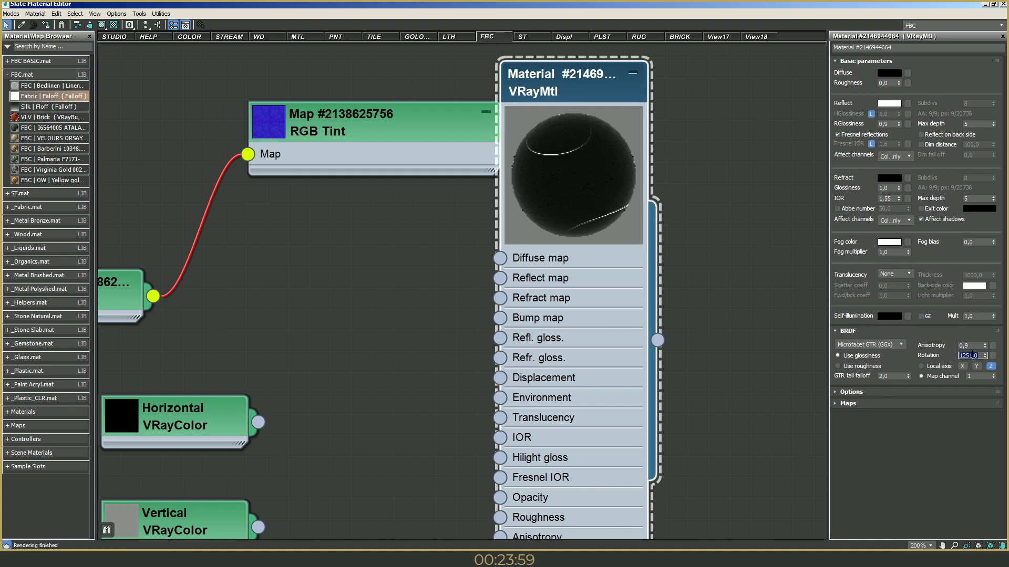
{"action": "type", "text": "180"}
{"action": "key", "text": "Return"}
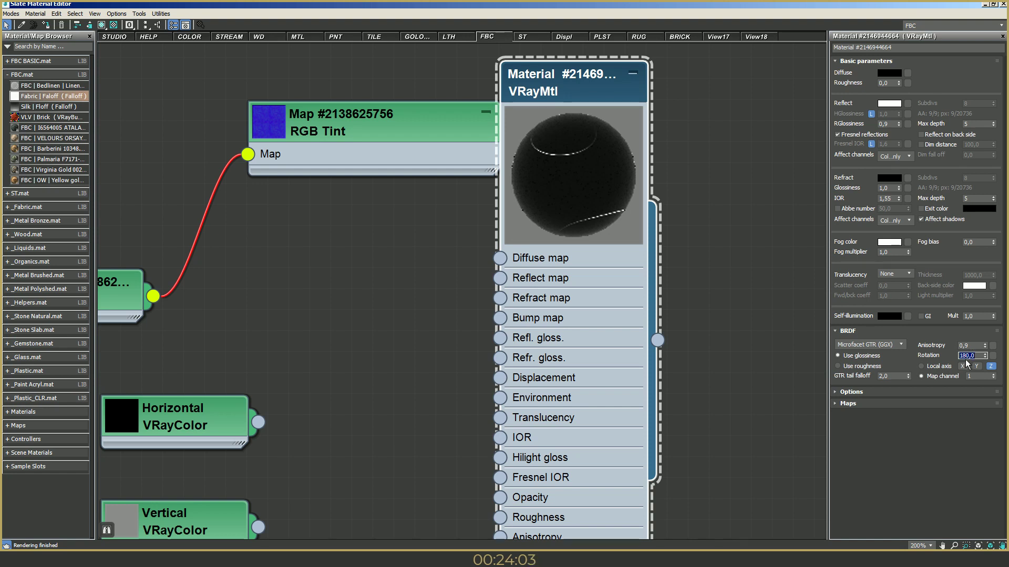
{"action": "type", "text": "25"}
{"action": "key", "text": "BackSpace"}
{"action": "key", "text": "BackSpace"}
{"action": "type", "text": "90"}
{"action": "key", "text": "Return"}
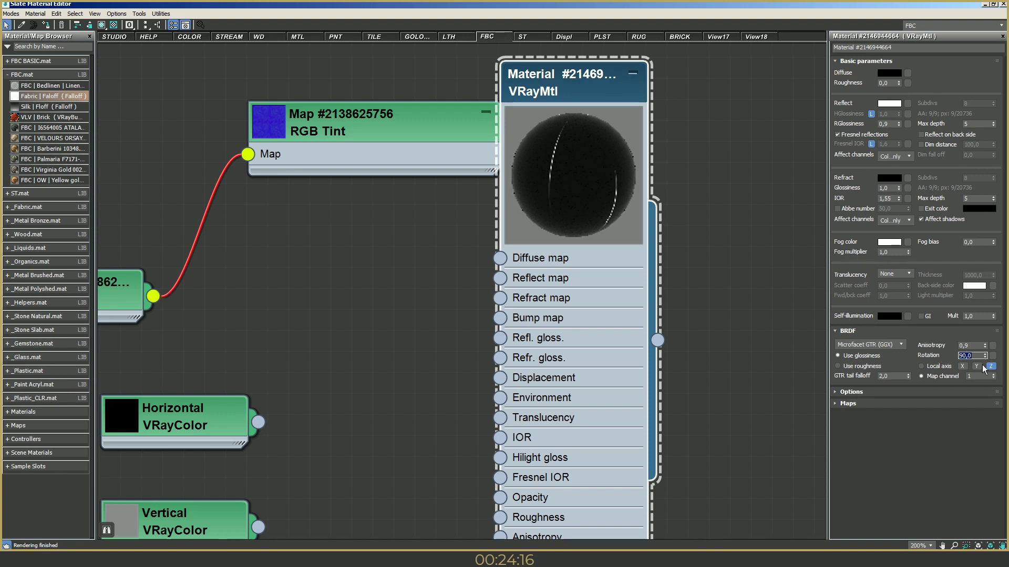
{"action": "type", "text": "180"}
{"action": "key", "text": "Return"}
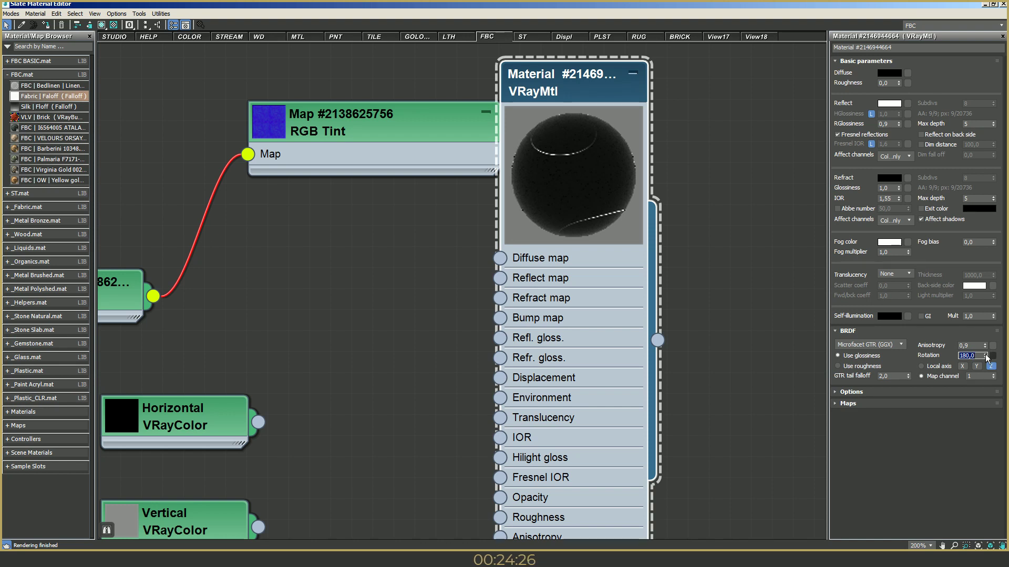
{"action": "right_click", "coordinate": [986, 359]}
Duplicate the Vertical VRayColor below the original and set the copy's rgb multiplier to 0.5.
{"action": "middle_click_drag", "start_coordinate": [274, 414], "coordinate": [468, 347]}
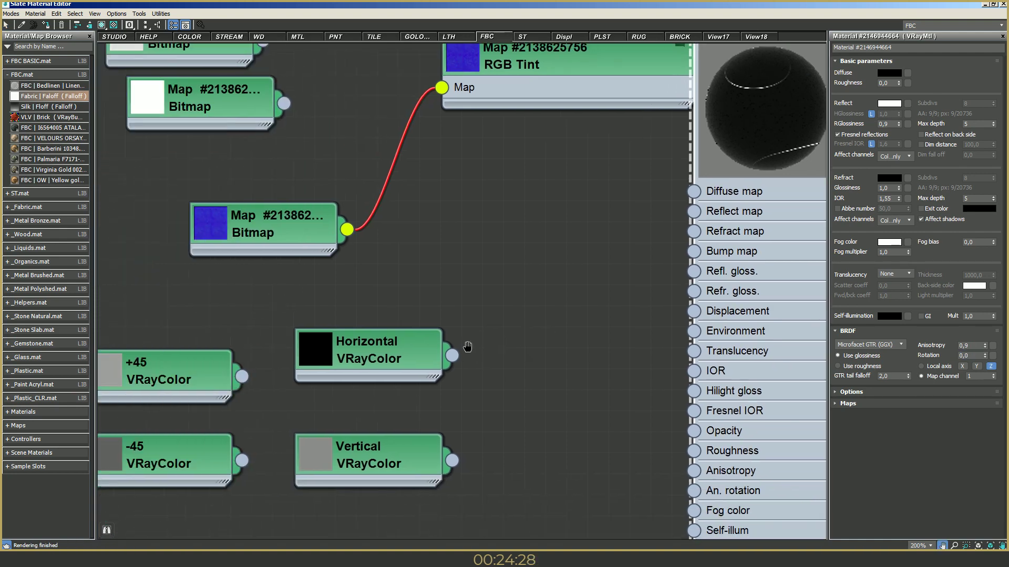
{"action": "scroll", "coordinate": [467, 346], "scroll_direction": "down", "scroll_amount": 1}
{"action": "middle_click_drag", "start_coordinate": [453, 429], "coordinate": [371, 424]}
{"action": "double_click", "coordinate": [331, 450]}
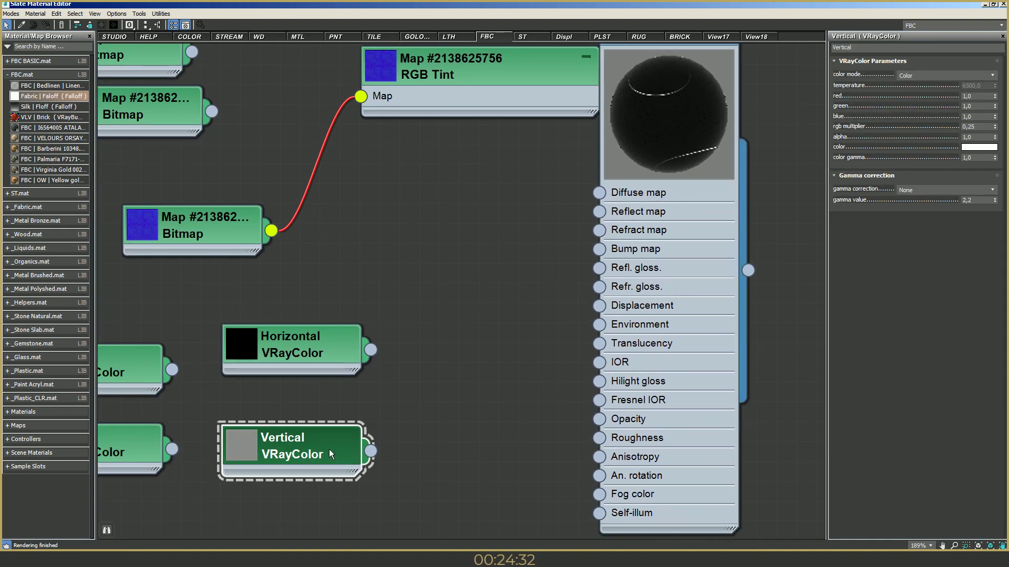
{"action": "middle_click_drag", "start_coordinate": [451, 472], "coordinate": [450, 410]}
{"action": "left_click_drag", "start_coordinate": [316, 386], "coordinate": [317, 466], "text": "shift"}
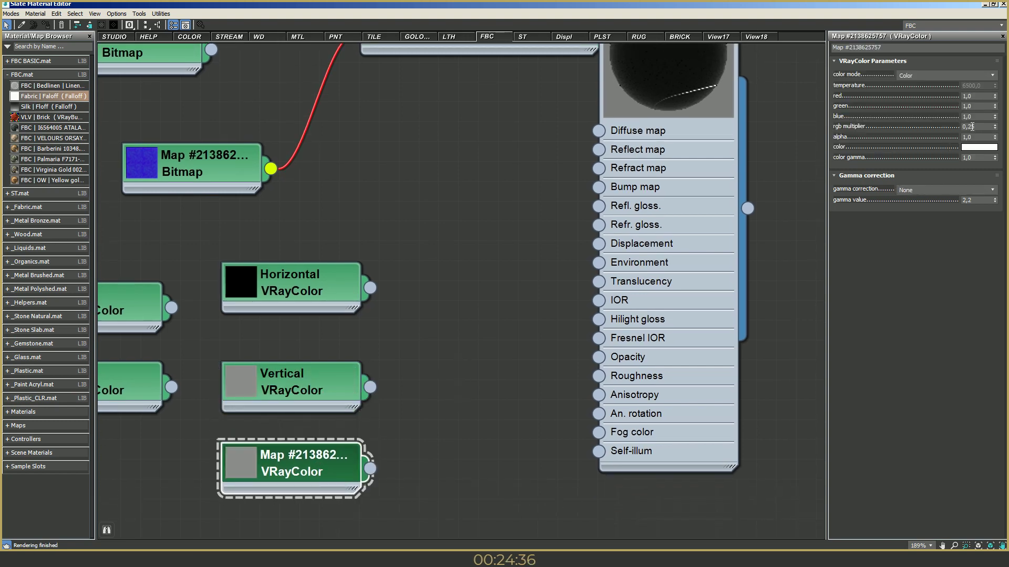
{"action": "left_click", "coordinate": [972, 126]}
{"action": "type", "text": "0,5"}
{"action": "key", "text": "Return"}
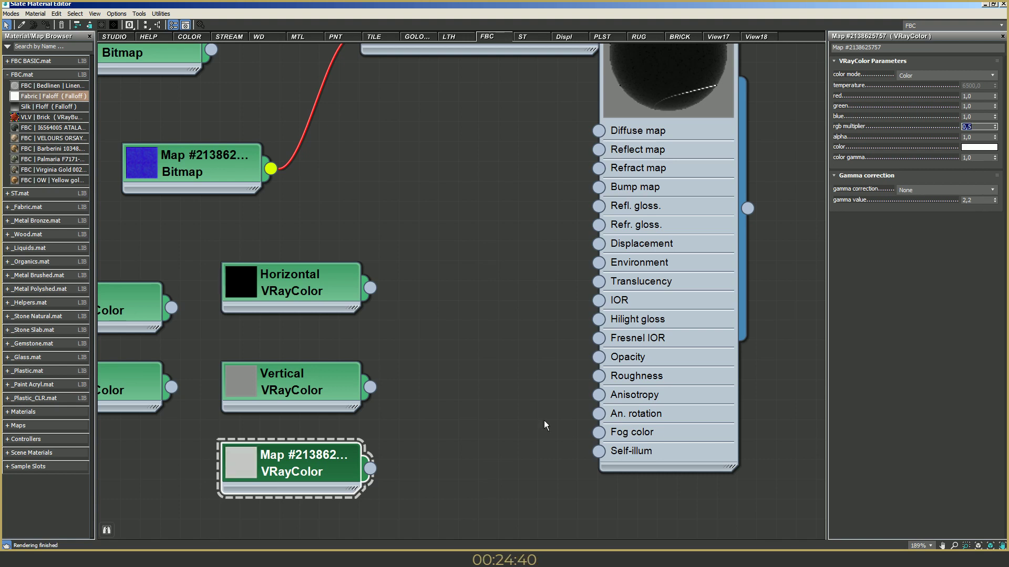
Connect the copied VRayColor to the VRayMtl's anisotropy rotation input and update the material preview.
{"action": "middle_click_drag", "start_coordinate": [555, 376], "coordinate": [510, 398]}
{"action": "left_click_drag", "start_coordinate": [327, 492], "coordinate": [558, 441]}
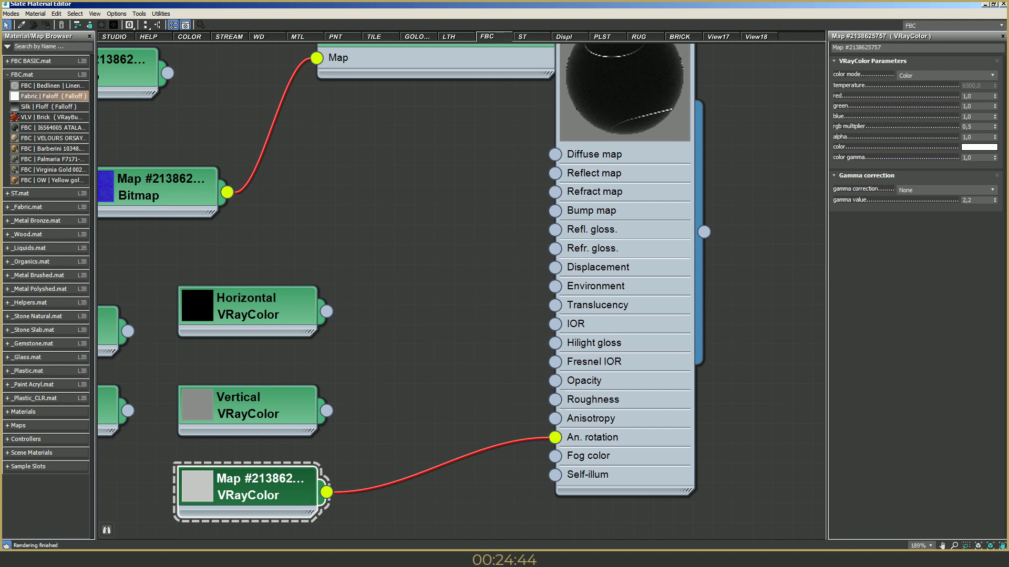
{"action": "middle_click_drag", "start_coordinate": [476, 308], "coordinate": [470, 327]}
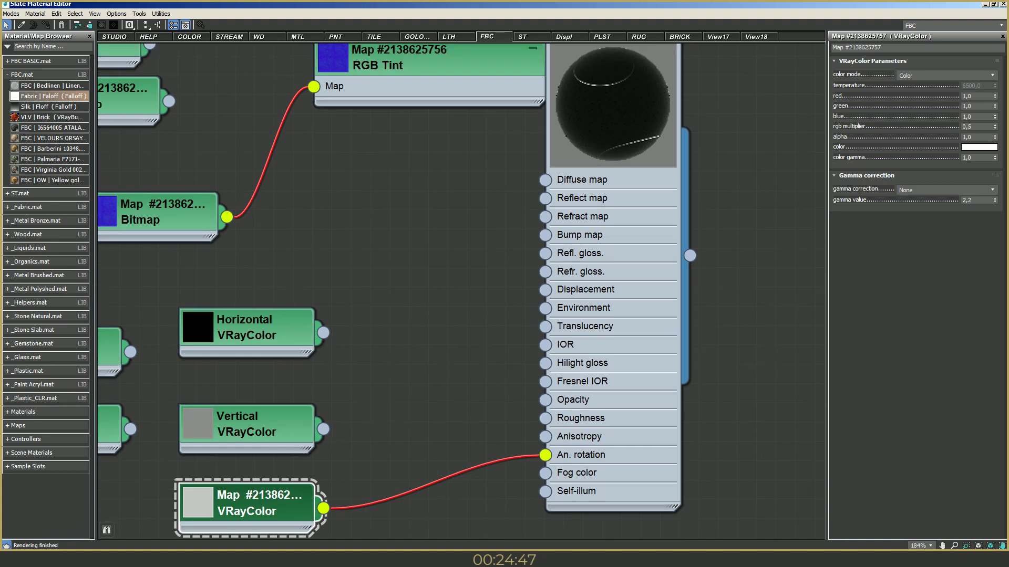
{"action": "right_click", "coordinate": [633, 125]}
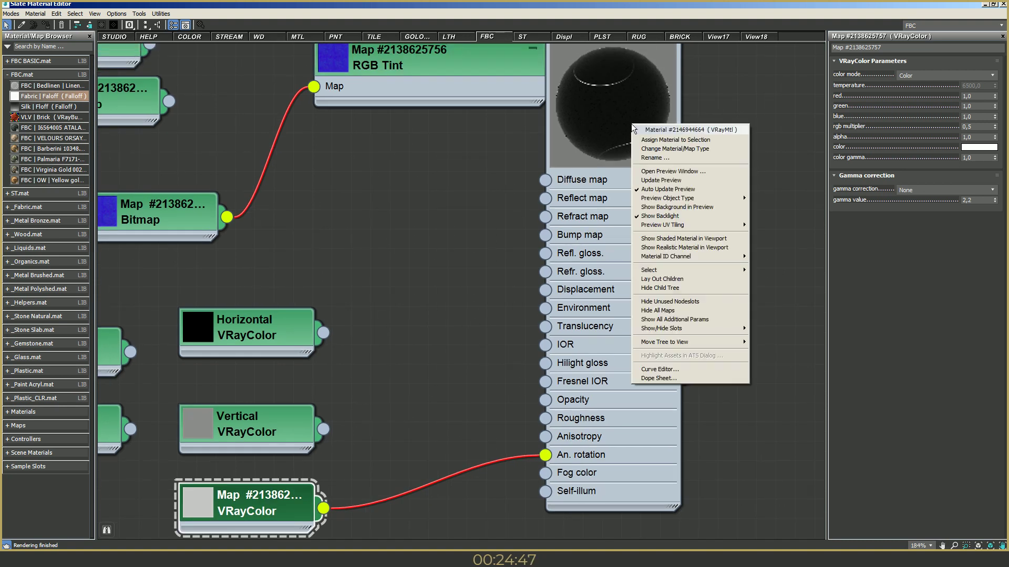
{"action": "left_click", "coordinate": [680, 180]}
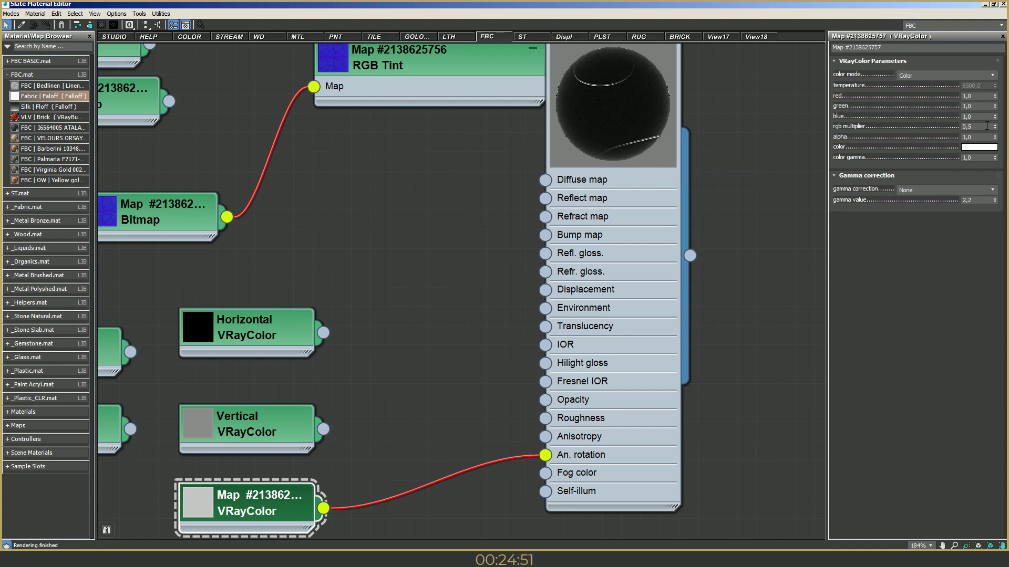
Set the copied VRayColor's rgb multiplier to 0.75 and check the material preview.
{"action": "double_click", "coordinate": [968, 127]}
{"action": "type", "text": "0,75"}
{"action": "key", "text": "Return"}
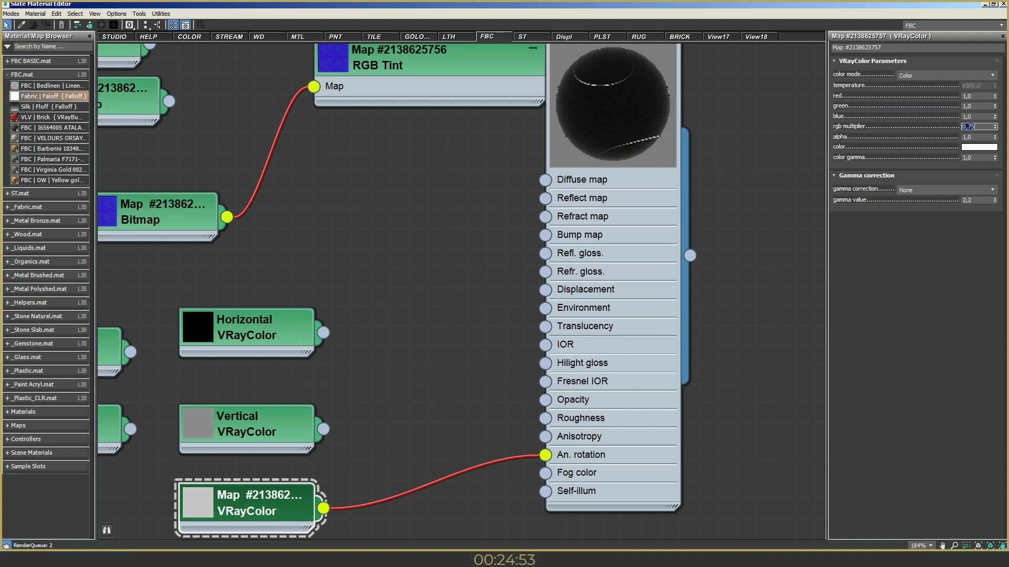
{"action": "middle_click_drag", "start_coordinate": [694, 130], "coordinate": [683, 176]}
{"action": "middle_click_drag", "start_coordinate": [595, 318], "coordinate": [607, 237]}
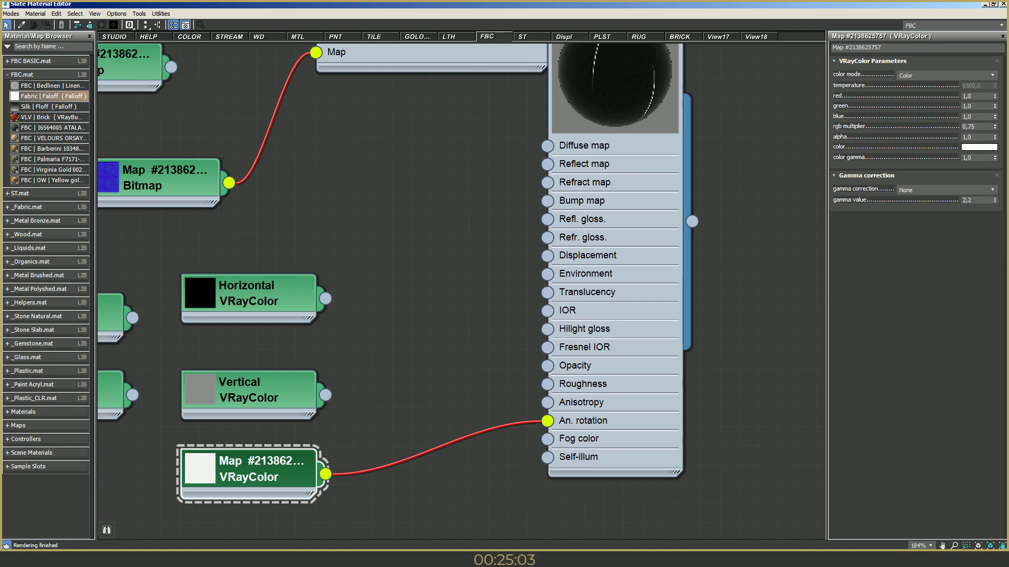
Show the rgb multipliers of the +45 and -45 VRayColor nodes.
{"action": "middle_click_drag", "start_coordinate": [206, 393], "coordinate": [475, 366]}
{"action": "left_click", "coordinate": [315, 294]}
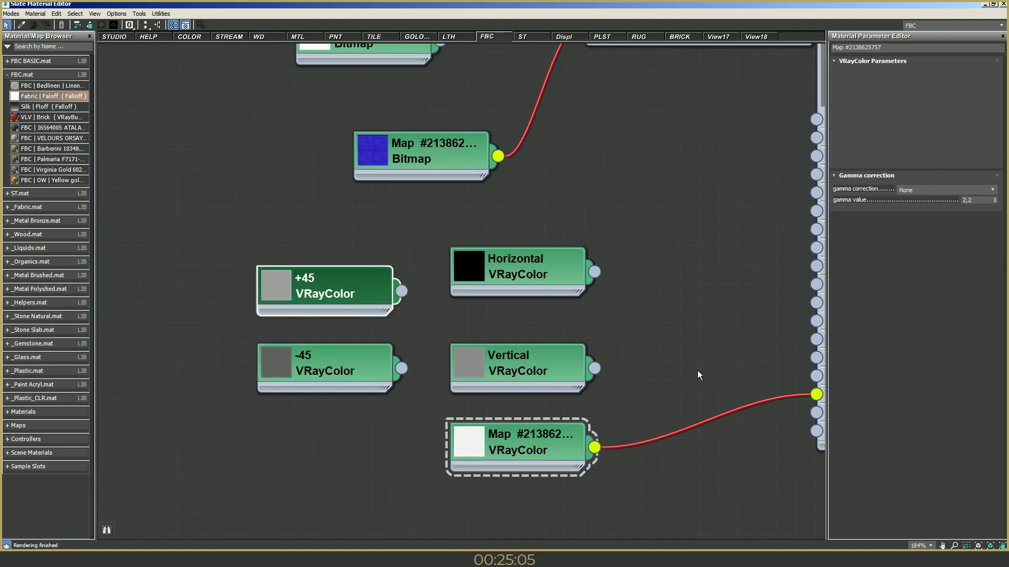
{"action": "left_click_drag", "start_coordinate": [315, 294], "coordinate": [316, 276]}
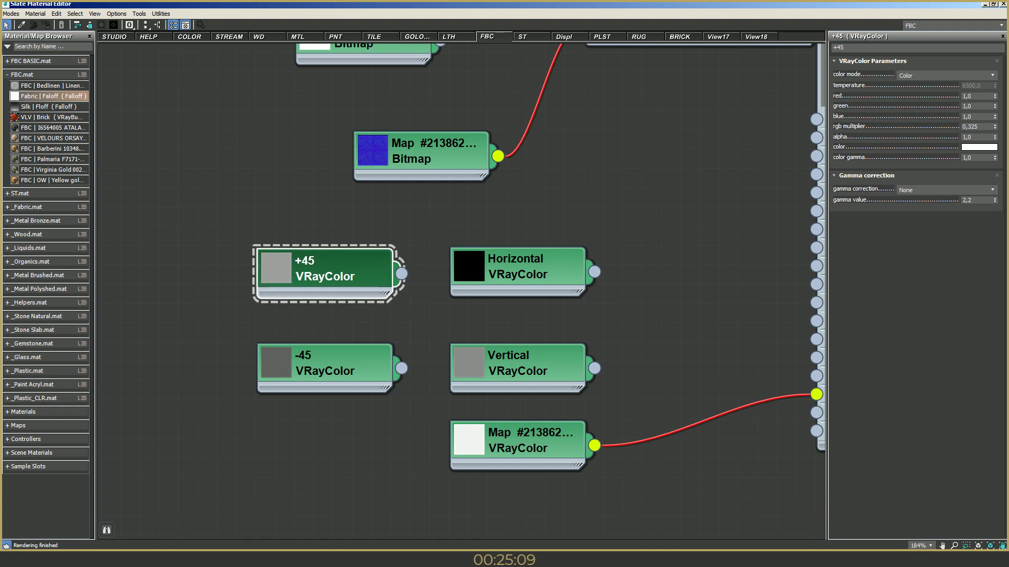
{"action": "double_click", "coordinate": [968, 126]}
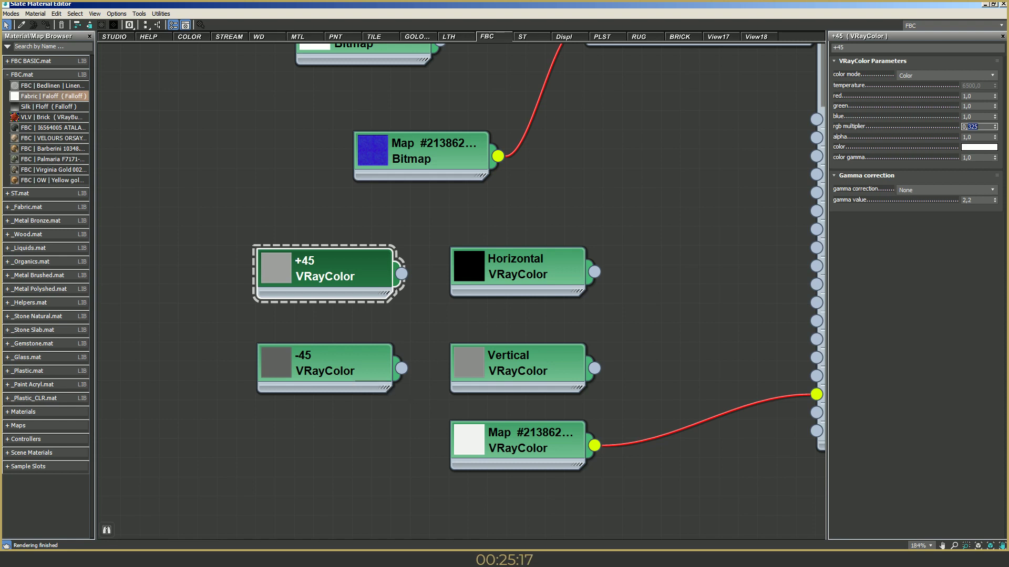
{"action": "left_click", "coordinate": [364, 371]}
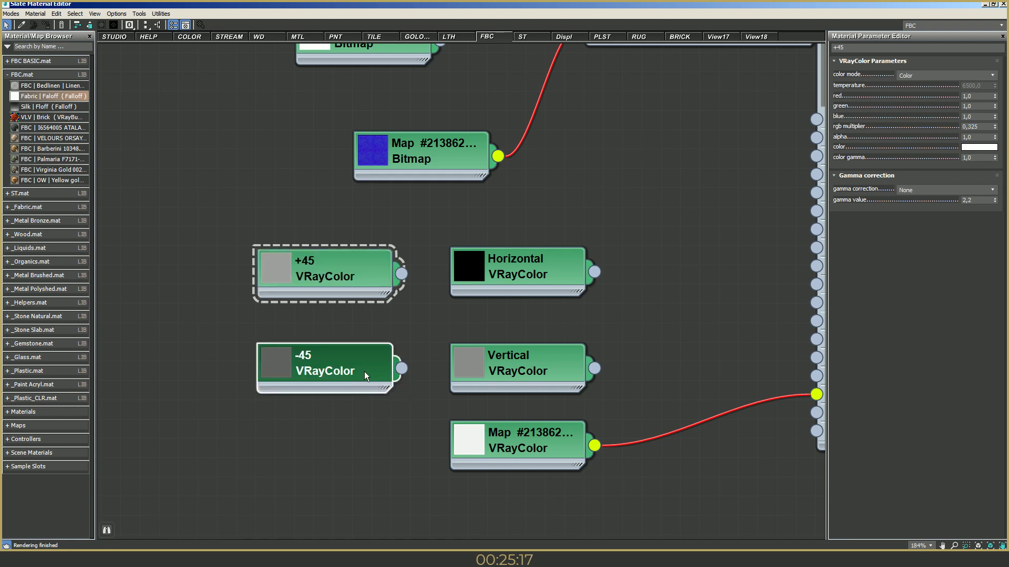
{"action": "double_click", "coordinate": [971, 127]}
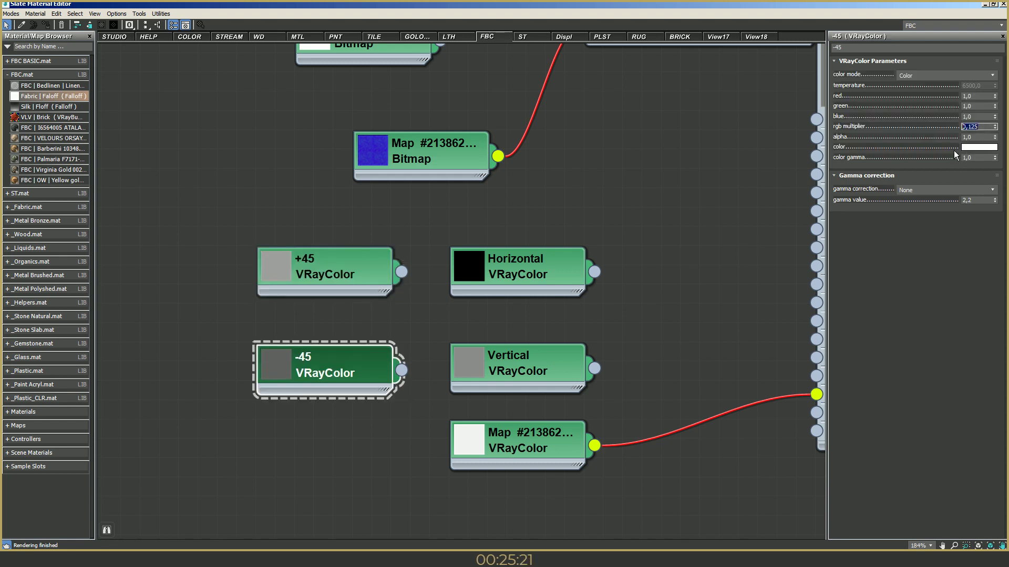
Delete the copied VRayColor node that is connected to the anisotropy rotation.
{"action": "middle_click_drag", "start_coordinate": [534, 454], "coordinate": [381, 460]}
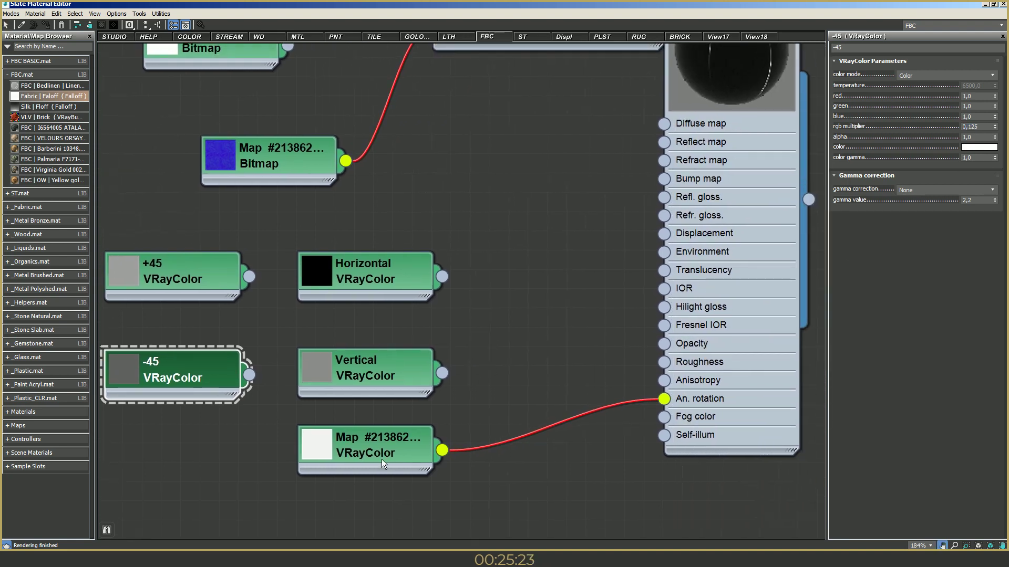
{"action": "left_click", "coordinate": [366, 455]}
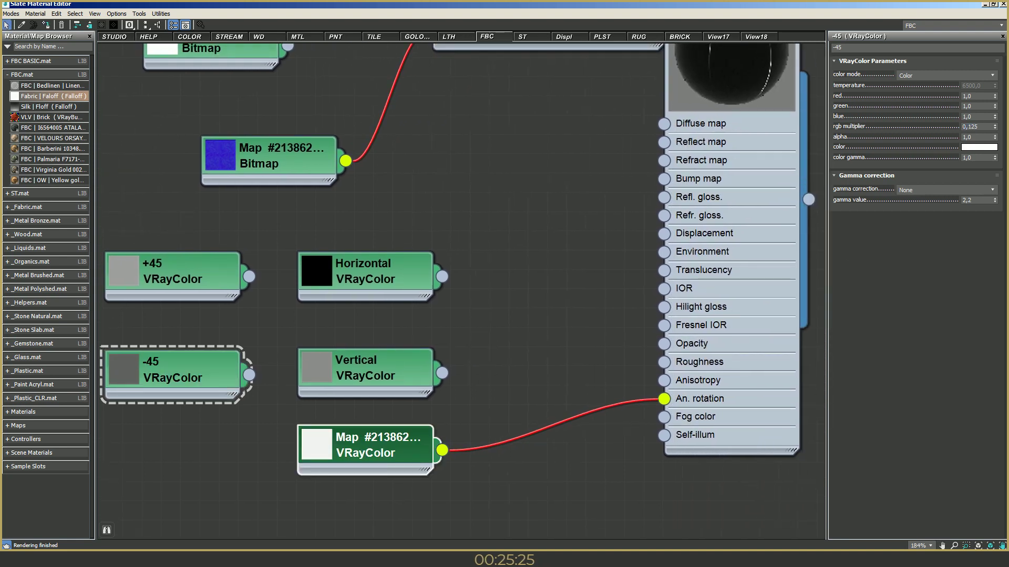
{"action": "key", "text": "Delete"}
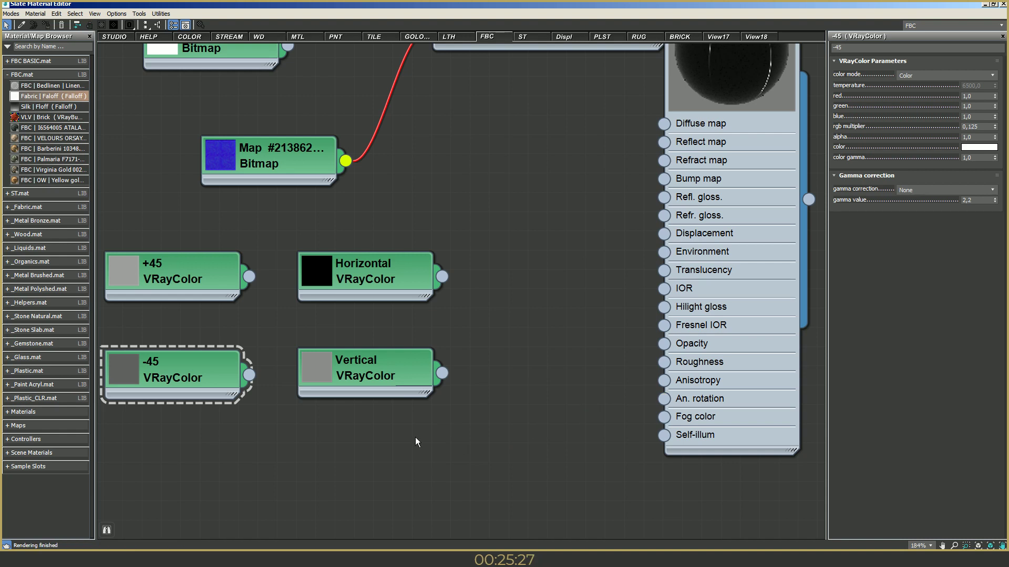
Move the +45 and Horizontal VRayColor nodes down, closer to the -45 and Vertical nodes.
{"action": "middle_click_drag", "start_coordinate": [446, 390], "coordinate": [561, 411]}
{"action": "scroll", "coordinate": [562, 410], "scroll_direction": "up", "scroll_amount": 1}
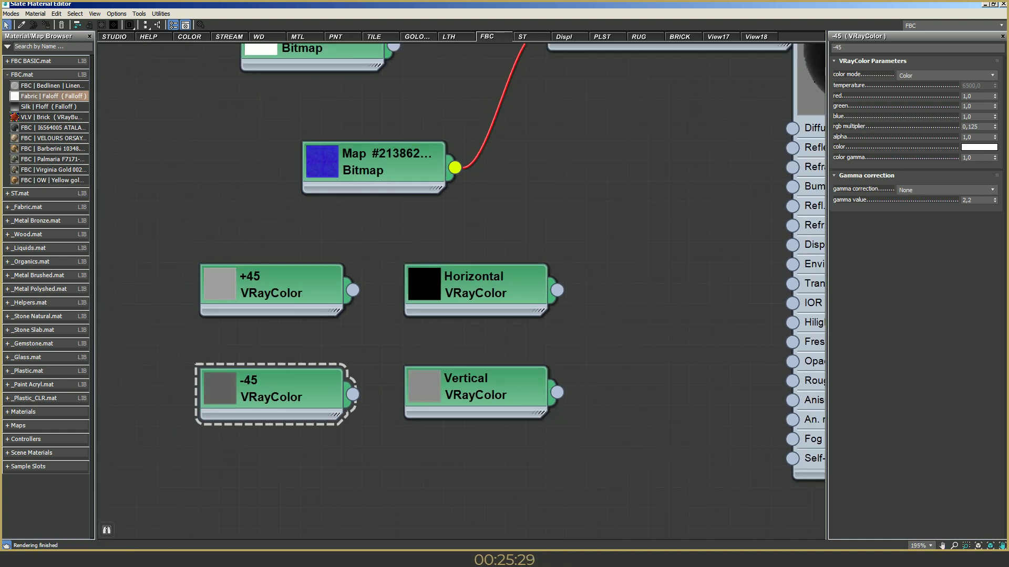
{"action": "left_click_drag", "start_coordinate": [270, 294], "coordinate": [270, 315]}
{"action": "left_click_drag", "start_coordinate": [475, 305], "coordinate": [475, 325]}
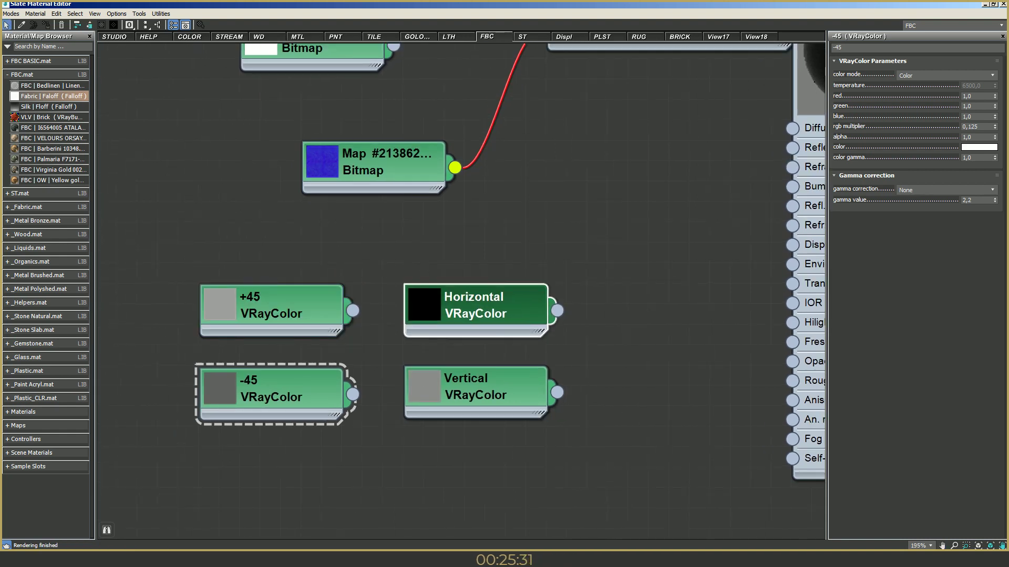
{"action": "left_click_drag", "start_coordinate": [475, 386], "coordinate": [474, 387]}
{"action": "left_click_drag", "start_coordinate": [161, 256], "coordinate": [672, 473]}
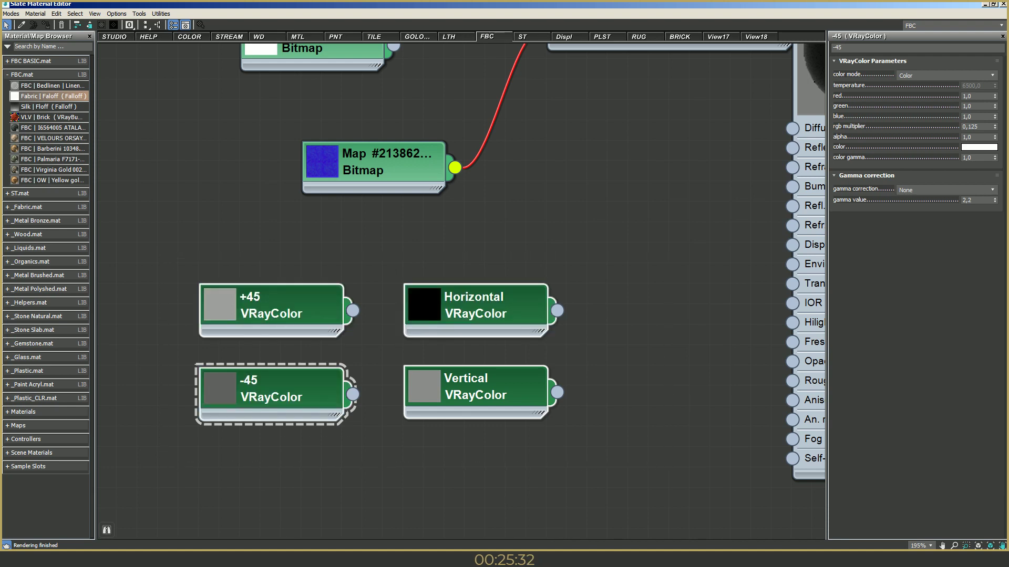
{"action": "key", "text": "ctrl+d"}
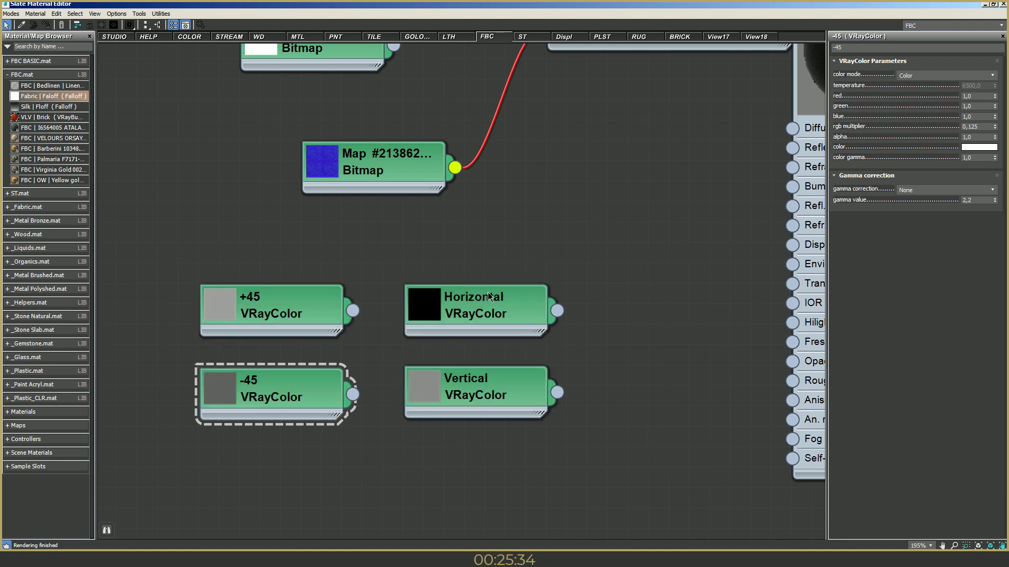
Show the rgb multipliers of the Horizontal and Vertical VRayColor nodes.
{"action": "left_click_drag", "start_coordinate": [489, 297], "coordinate": [488, 299]}
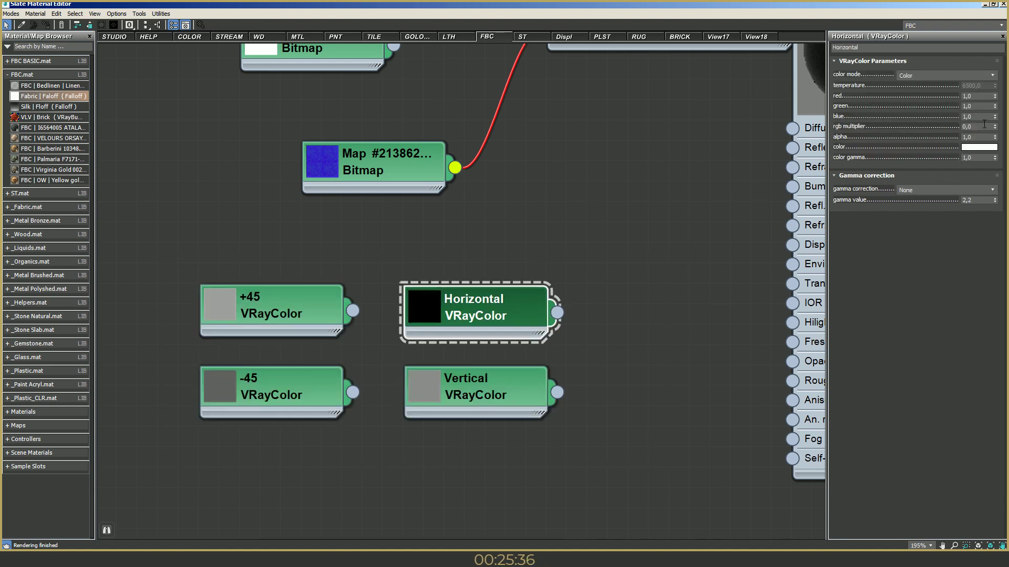
{"action": "left_click", "coordinate": [985, 126]}
{"action": "middle_click_drag", "start_coordinate": [693, 233], "coordinate": [688, 239]}
{"action": "double_click", "coordinate": [508, 402]}
{"action": "double_click", "coordinate": [508, 406]}
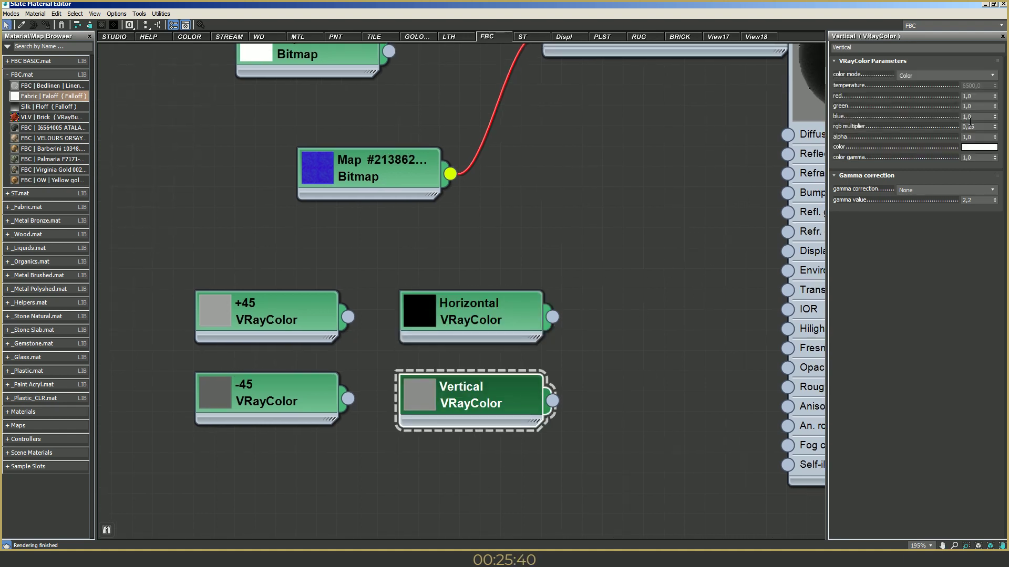
{"action": "left_click", "coordinate": [268, 326]}
{"action": "left_click", "coordinate": [270, 415]}
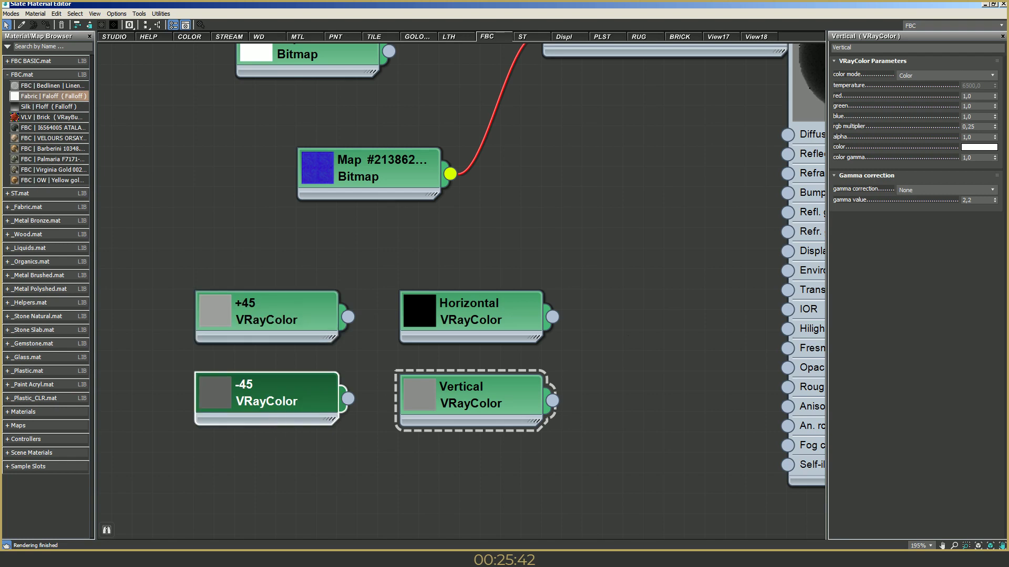
Move the RGB Tint node down next to its source Bitmap and show the tint's parameters.
{"action": "middle_click_drag", "start_coordinate": [580, 322], "coordinate": [527, 317]}
{"action": "middle_click_drag", "start_coordinate": [602, 290], "coordinate": [519, 340]}
{"action": "scroll", "coordinate": [437, 369], "scroll_direction": "down", "scroll_amount": 1}
{"action": "left_click_drag", "start_coordinate": [505, 78], "coordinate": [513, 179]}
{"action": "double_click", "coordinate": [512, 159]}
{"action": "middle_click_drag", "start_coordinate": [457, 270], "coordinate": [477, 247]}
{"action": "left_click_drag", "start_coordinate": [540, 157], "coordinate": [521, 158]}
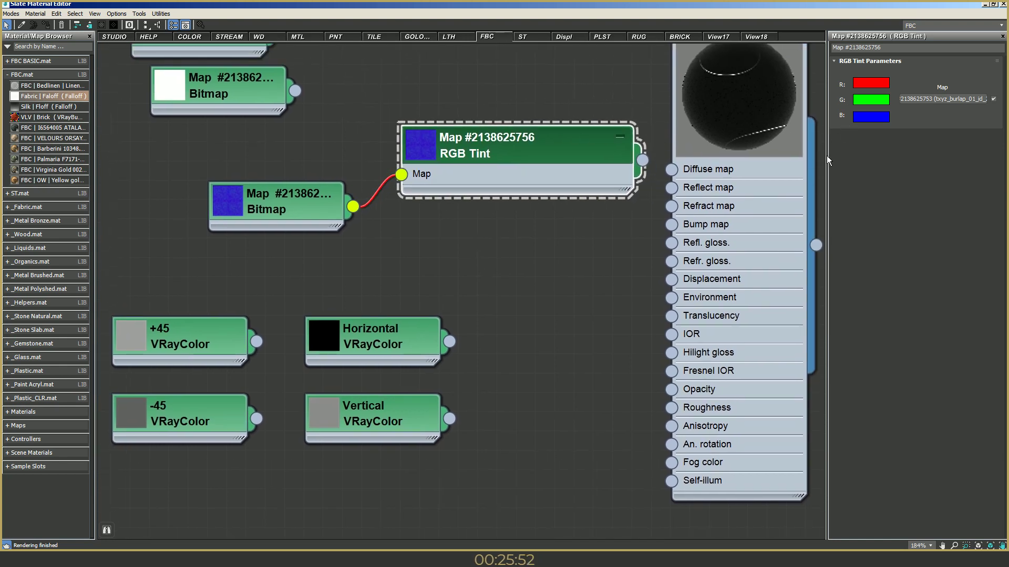
Set the RGB Tint's blue colour to the Vertical VRayColor's gray and its red colour to the Horizontal VRayColor's black, sampled from their swatches.
{"action": "left_click", "coordinate": [867, 118]}
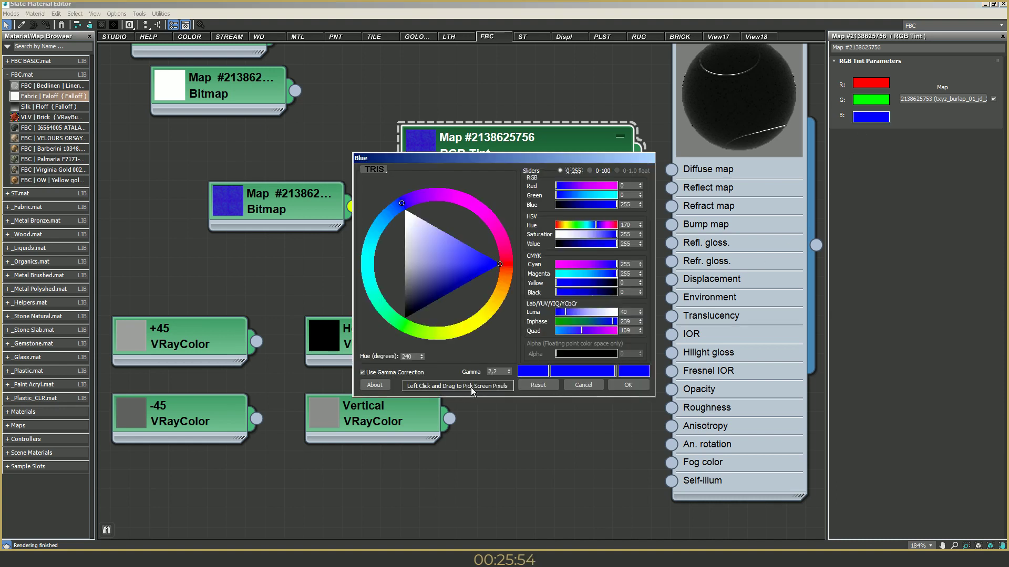
{"action": "left_click_drag", "start_coordinate": [470, 387], "coordinate": [329, 411]}
{"action": "left_click", "coordinate": [628, 385]}
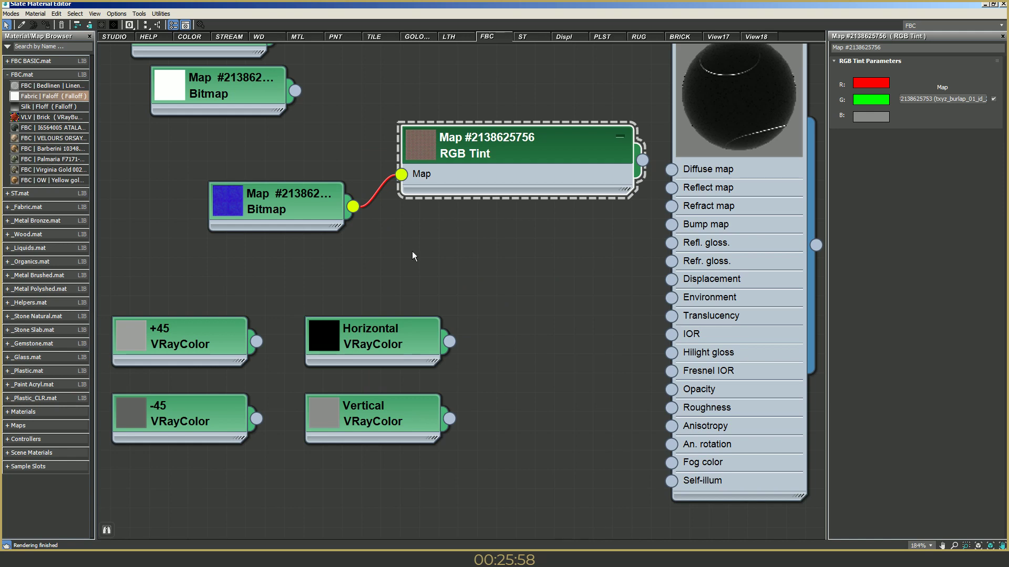
{"action": "left_click", "coordinate": [880, 83]}
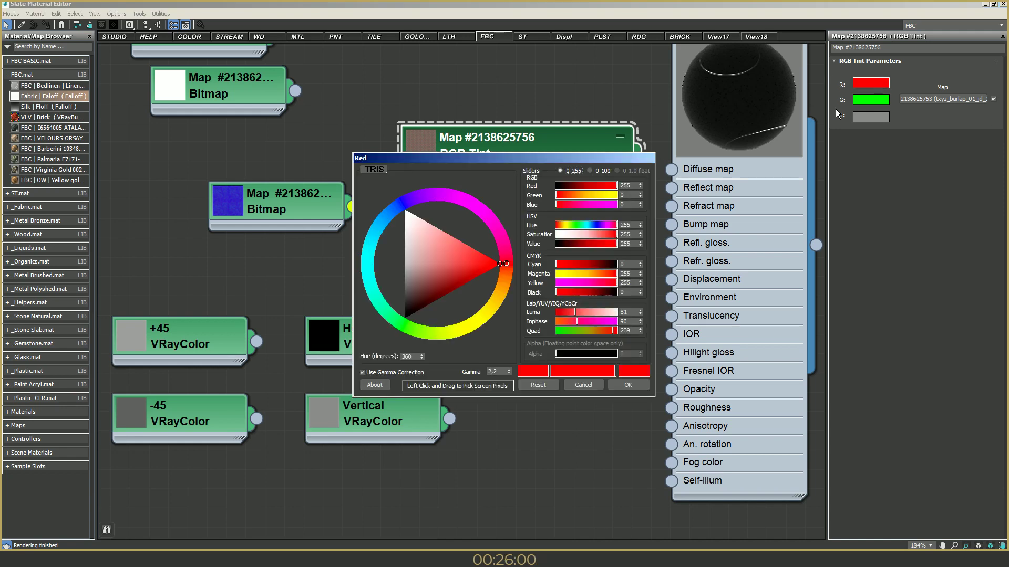
{"action": "left_click_drag", "start_coordinate": [457, 386], "coordinate": [324, 335]}
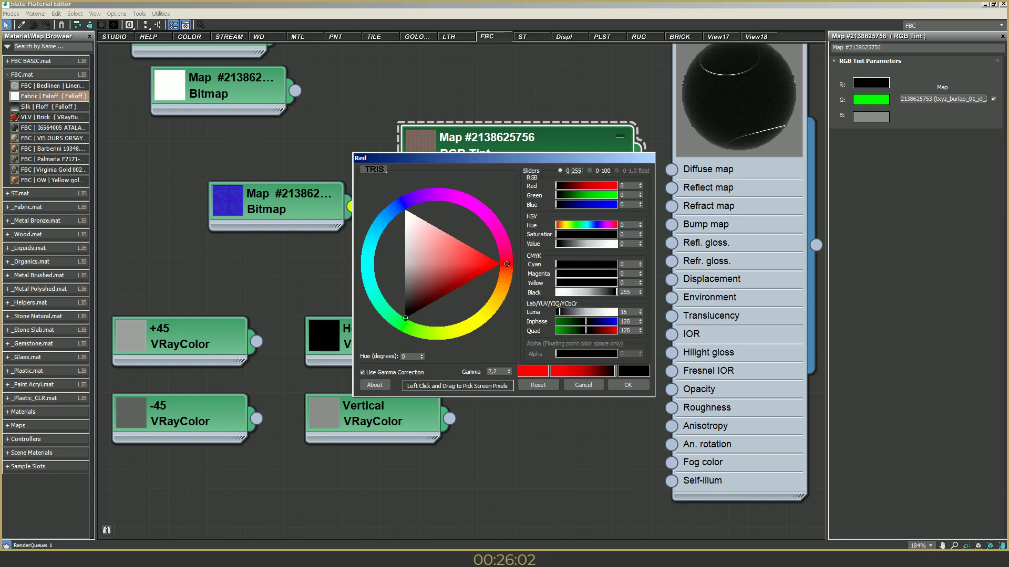
{"action": "left_click", "coordinate": [641, 385]}
Examine the burlap ID Bitmap's colour pattern in an enlarged preview window, then close the window.
{"action": "middle_click_drag", "start_coordinate": [608, 288], "coordinate": [595, 332]}
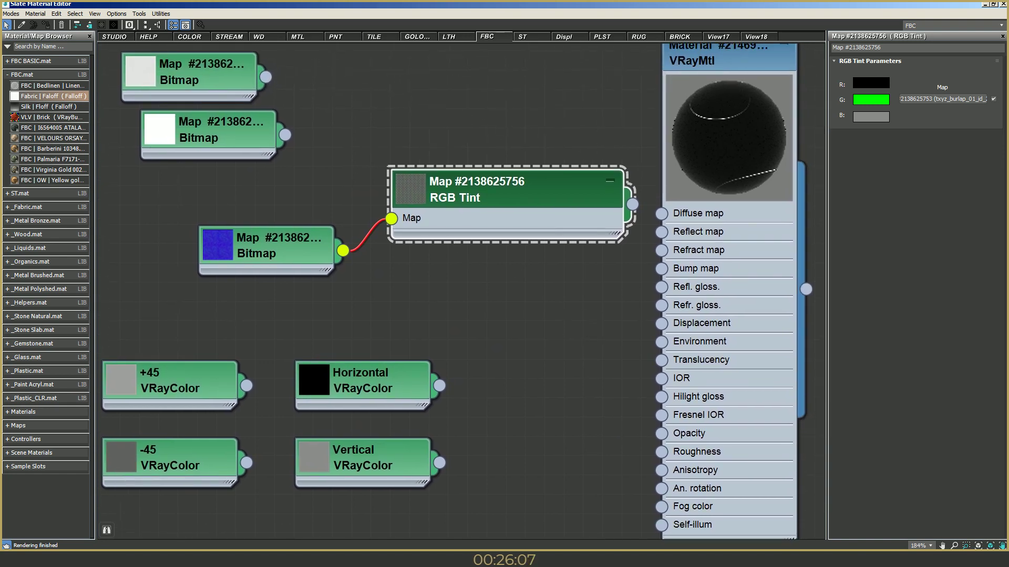
{"action": "right_click", "coordinate": [229, 252]}
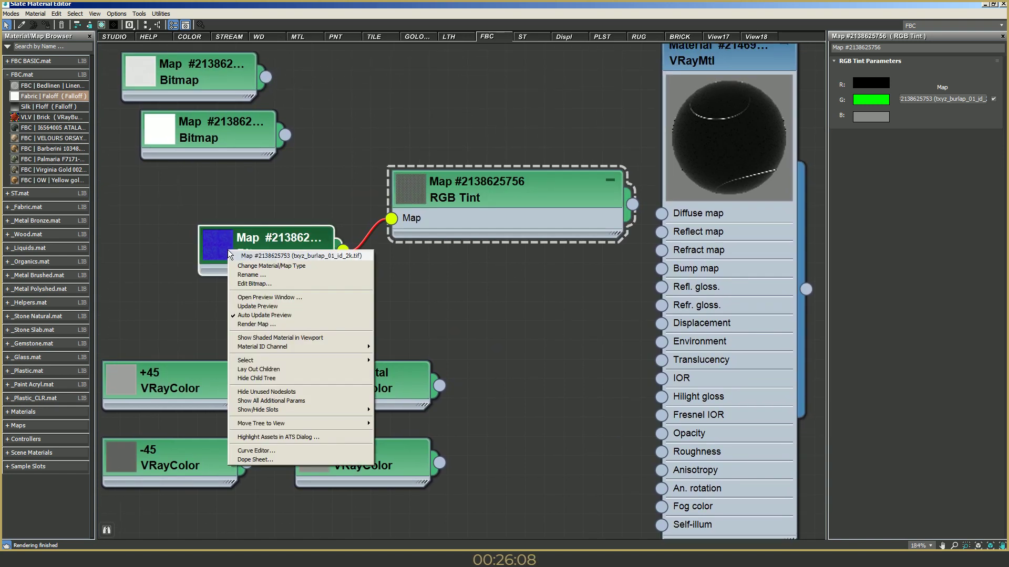
{"action": "left_click", "coordinate": [286, 298]}
{"action": "left_click_drag", "start_coordinate": [293, 303], "coordinate": [362, 80]}
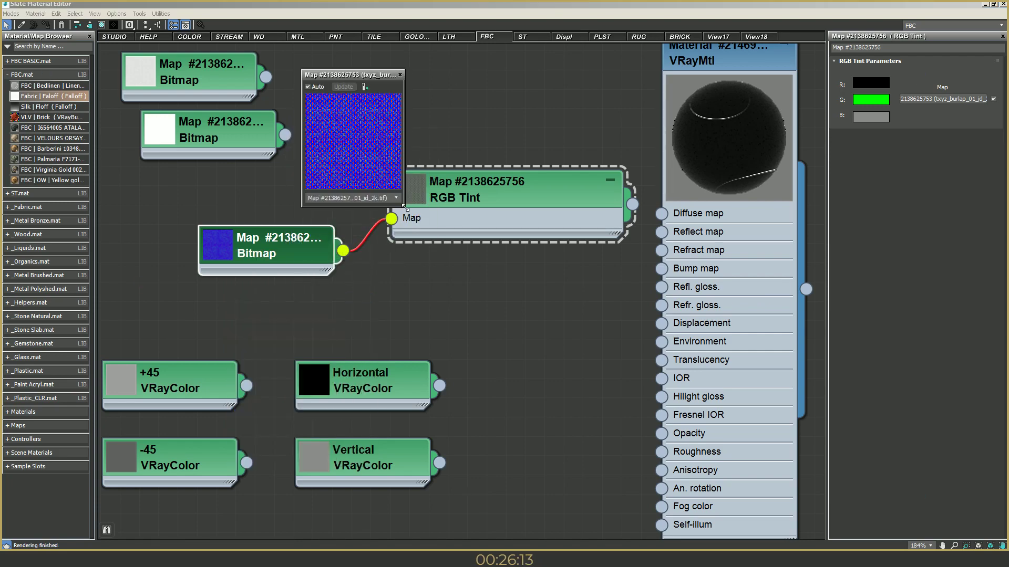
{"action": "left_click_drag", "start_coordinate": [405, 207], "coordinate": [653, 457]}
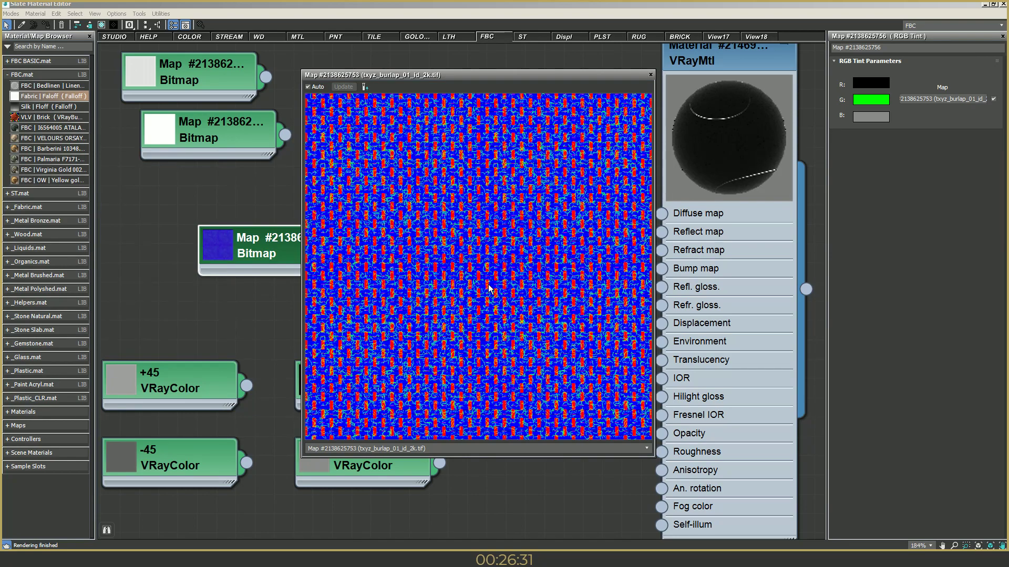
{"action": "left_click_drag", "start_coordinate": [654, 455], "coordinate": [577, 379]}
{"action": "left_click_drag", "start_coordinate": [574, 305], "coordinate": [448, 154]}
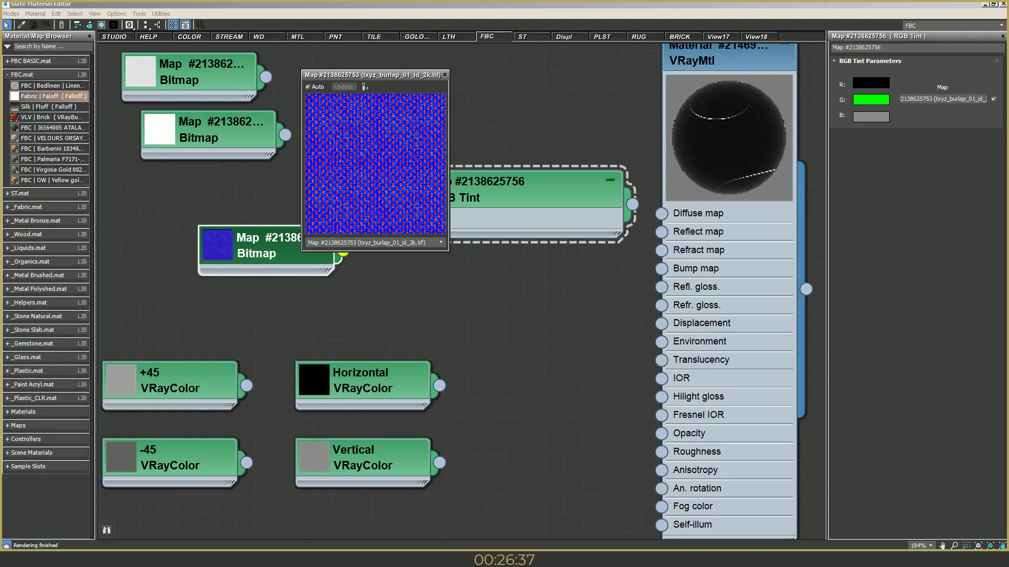
{"action": "left_click_drag", "start_coordinate": [428, 86], "coordinate": [397, 75]}
{"action": "left_click", "coordinate": [414, 65]}
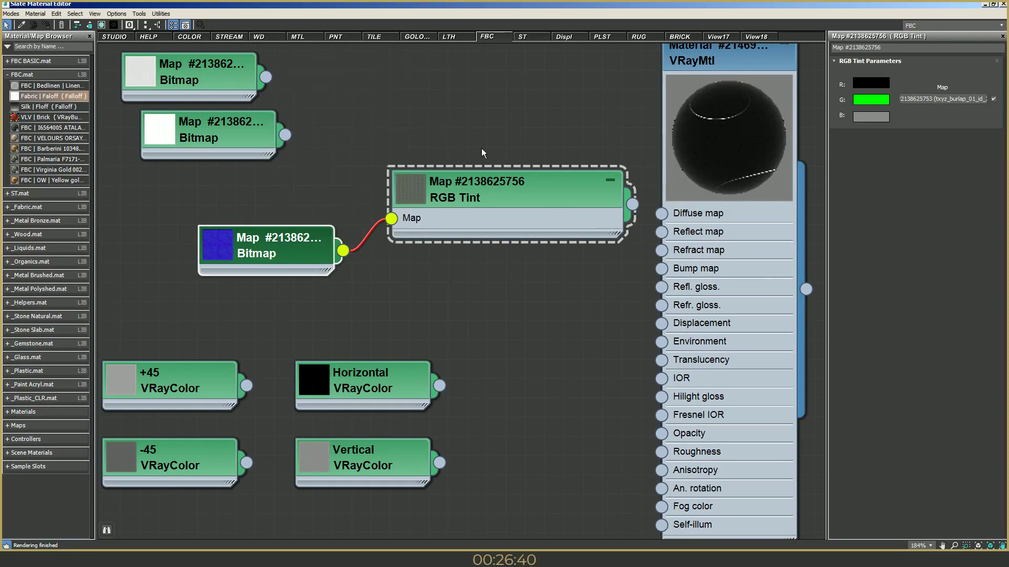
Set the RGB Tint's green colour to the +45 VRayColor's swatch gray (82, 82, 82), checking the pattern in the node's enlarged preview.
{"action": "double_click", "coordinate": [408, 185]}
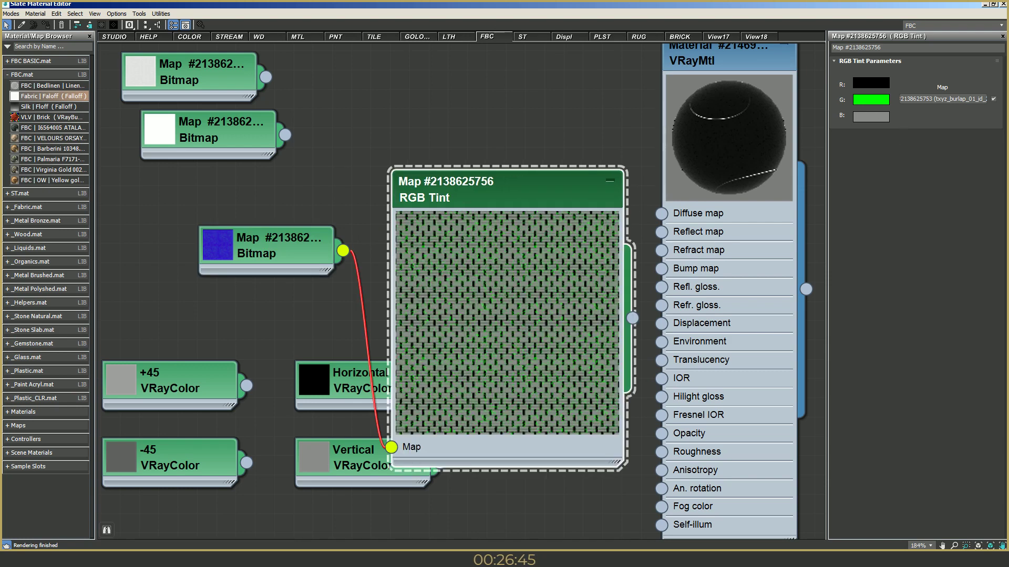
{"action": "left_click_drag", "start_coordinate": [587, 205], "coordinate": [567, 88]}
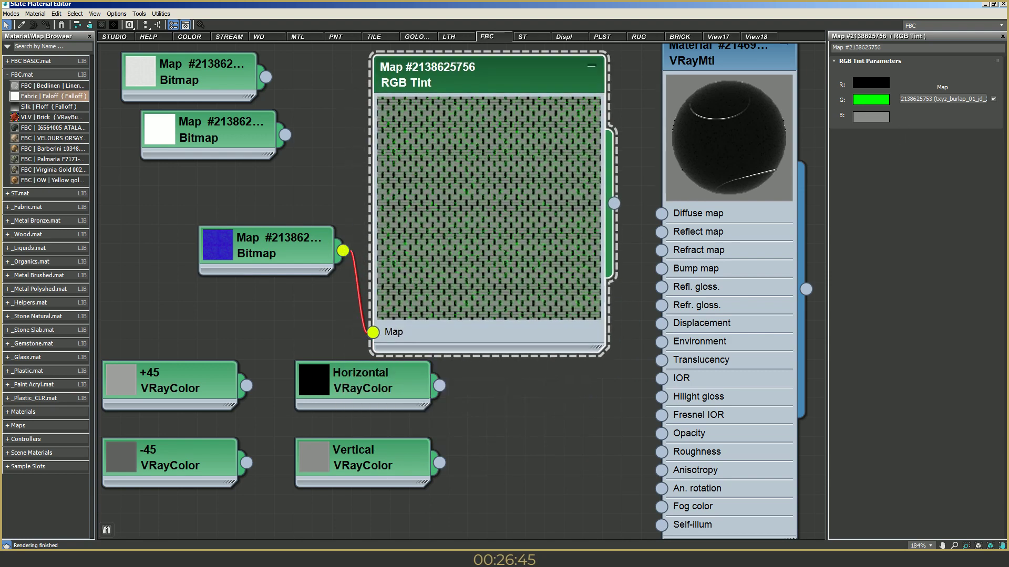
{"action": "left_click", "coordinate": [185, 380]}
{"action": "left_click", "coordinate": [871, 100]}
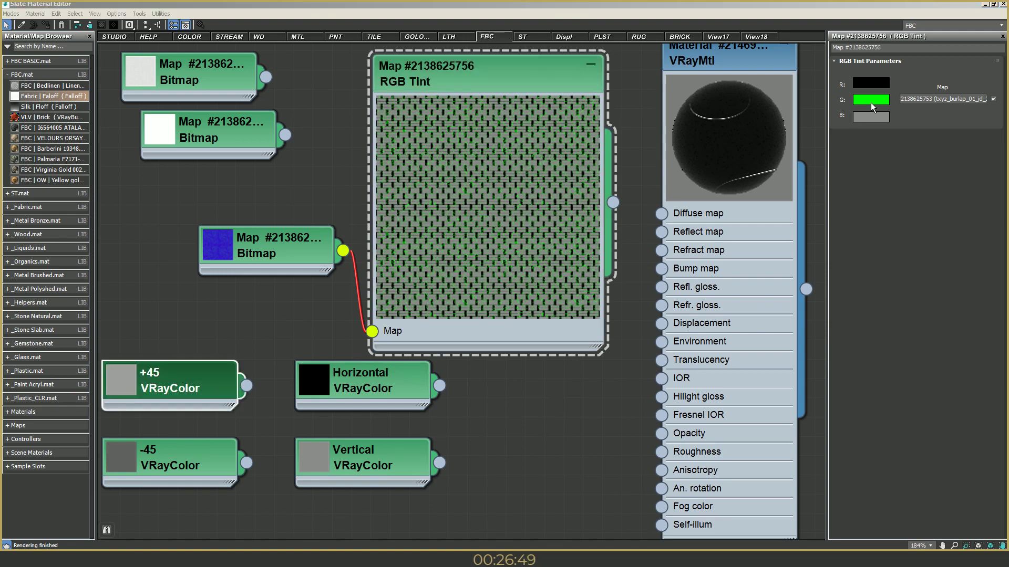
{"action": "left_click_drag", "start_coordinate": [457, 392], "coordinate": [121, 379]}
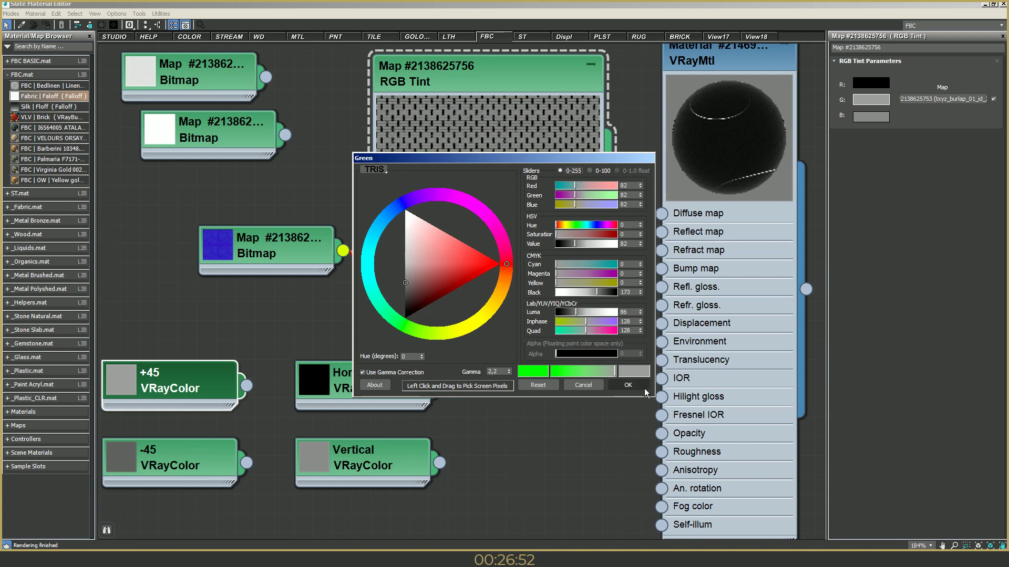
{"action": "left_click", "coordinate": [628, 385]}
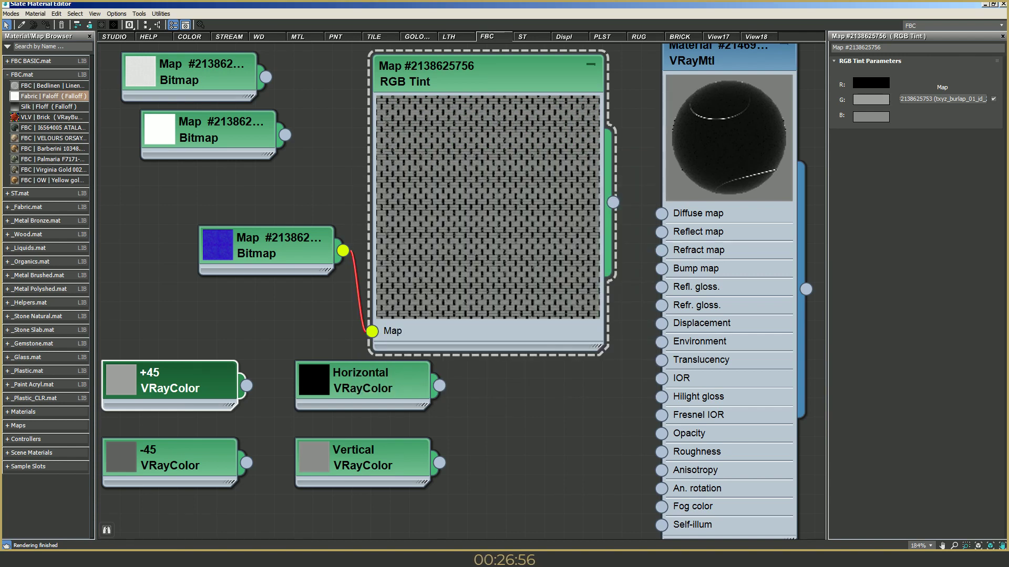
{"action": "double_click", "coordinate": [535, 216]}
{"action": "left_click_drag", "start_coordinate": [499, 79], "coordinate": [518, 194]}
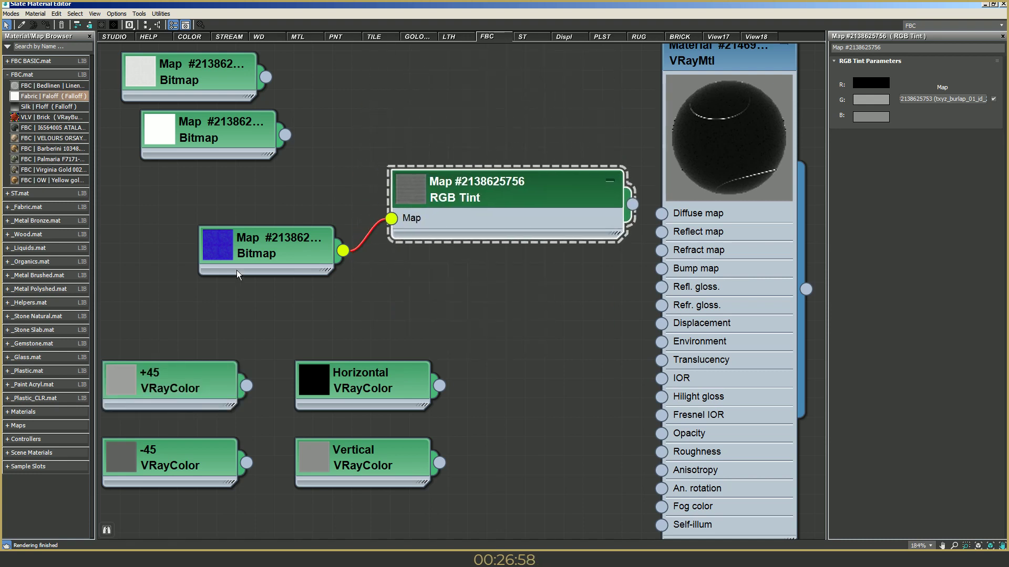
Show the VRayMtl's parameters and connect the RGB Tint output to the material's anisotropy rotation.
{"action": "left_click_drag", "start_coordinate": [236, 274], "coordinate": [179, 274]}
{"action": "left_click_drag", "start_coordinate": [516, 202], "coordinate": [497, 242]}
{"action": "middle_click_drag", "start_coordinate": [493, 305], "coordinate": [375, 337]}
{"action": "double_click", "coordinate": [589, 82]}
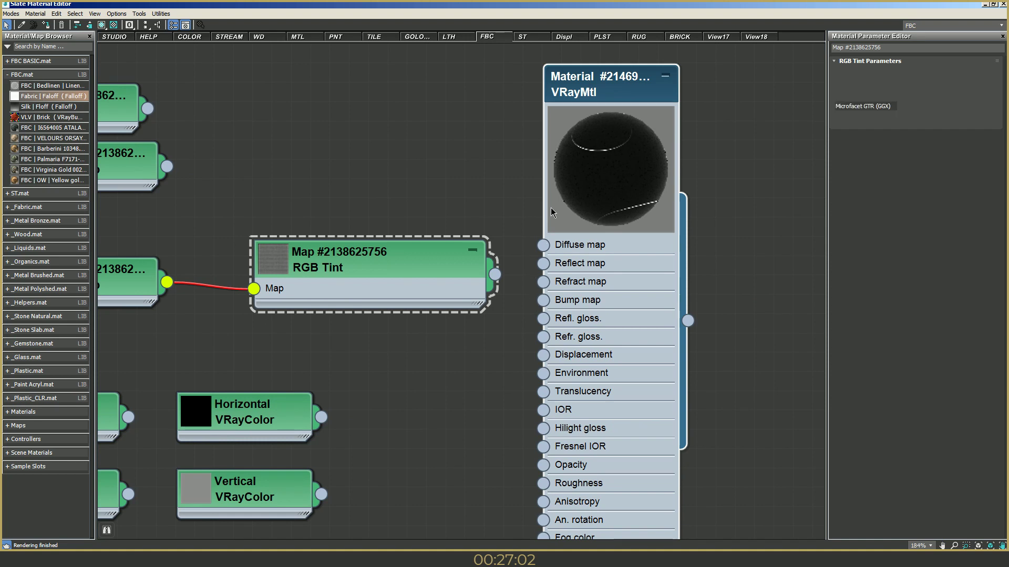
{"action": "middle_click_drag", "start_coordinate": [531, 309], "coordinate": [548, 211]}
{"action": "left_click_drag", "start_coordinate": [512, 172], "coordinate": [561, 425]}
{"action": "middle_click_drag", "start_coordinate": [501, 352], "coordinate": [473, 419]}
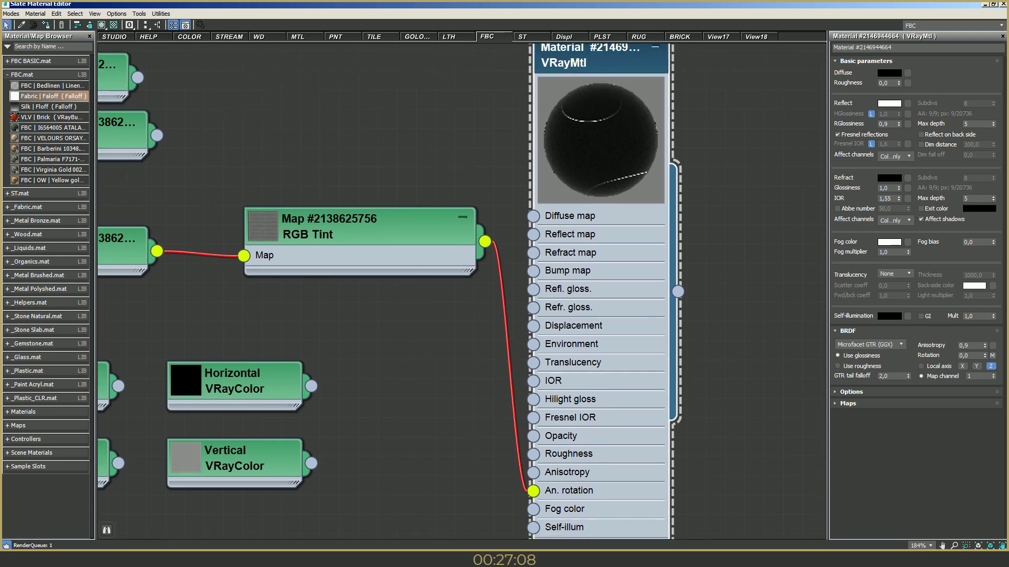
Move the VRayMtl node up and away from the RGB Tint, and inspect the reflections in its material preview.
{"action": "middle_click_drag", "start_coordinate": [672, 208], "coordinate": [650, 307]}
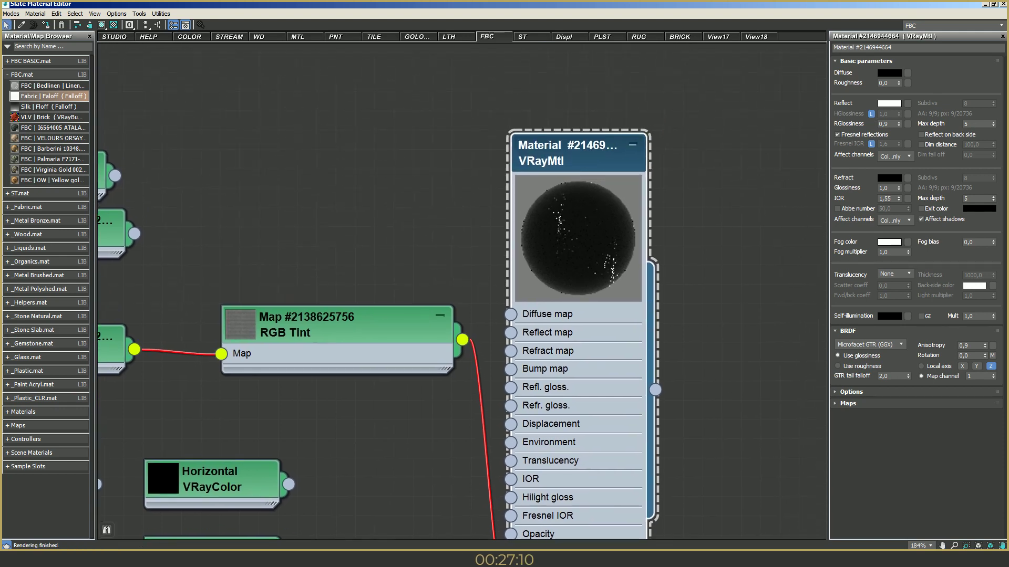
{"action": "left_click_drag", "start_coordinate": [588, 275], "coordinate": [627, 236]}
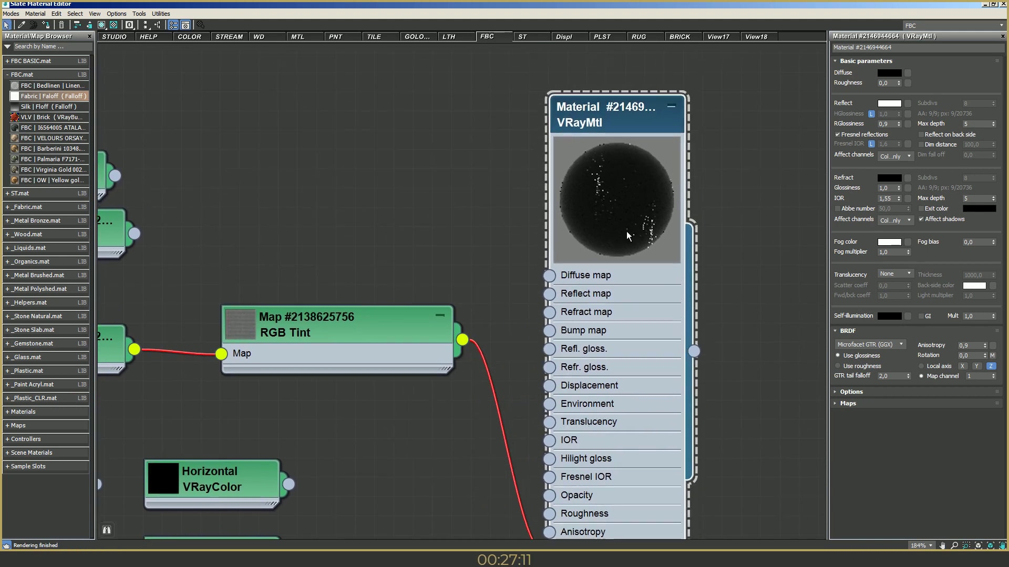
{"action": "double_click", "coordinate": [609, 199]}
{"action": "double_click", "coordinate": [565, 119]}
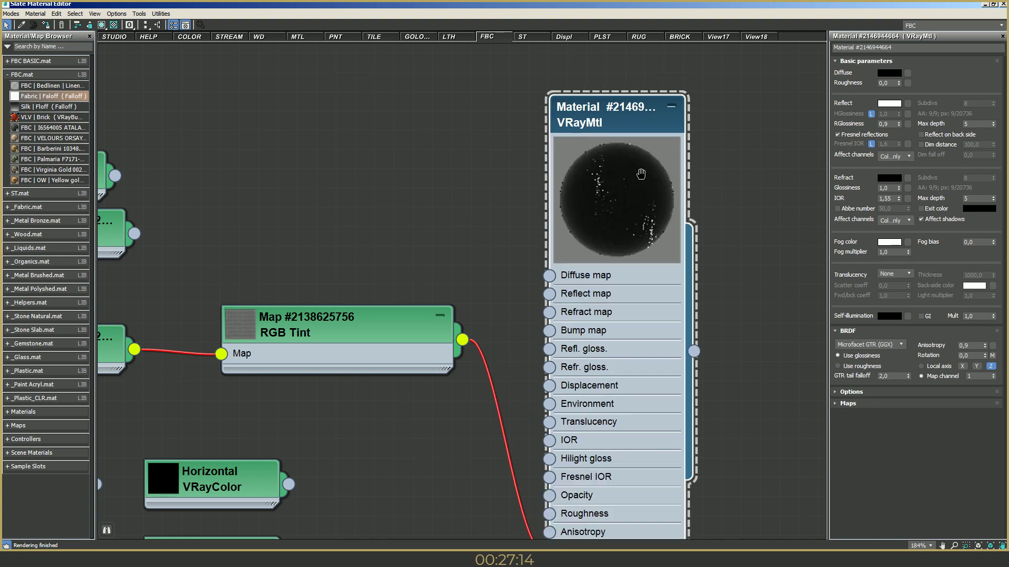
{"action": "middle_click_drag", "start_coordinate": [641, 174], "coordinate": [481, 244]}
{"action": "scroll", "coordinate": [473, 236], "scroll_direction": "up", "scroll_amount": 1}
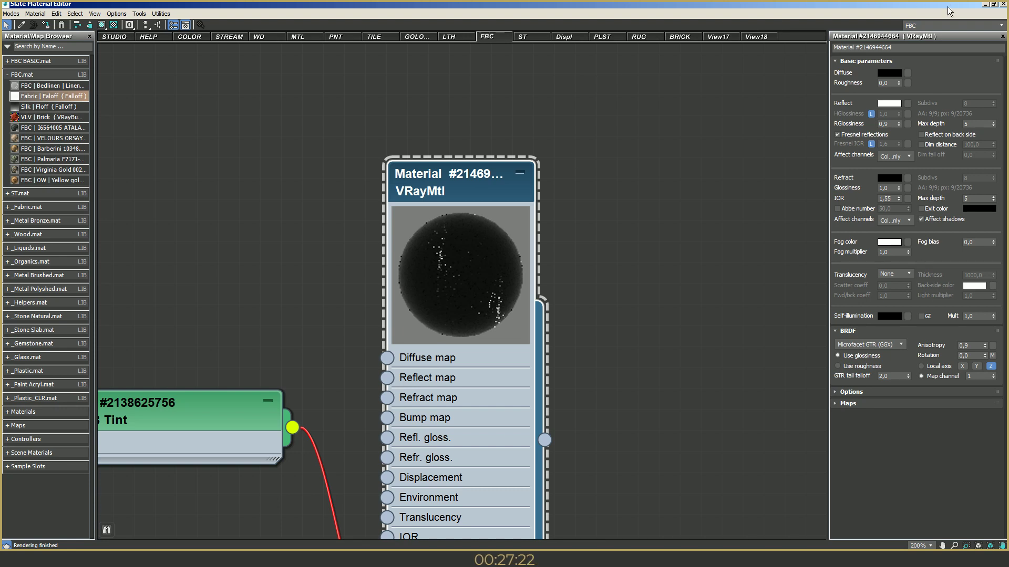
Restore the Slate Material Editor to a small window, uncover the camera viewport by moving the V-Ray frame buffer aside, and hide the parameter editor.
{"action": "left_click", "coordinate": [986, 5]}
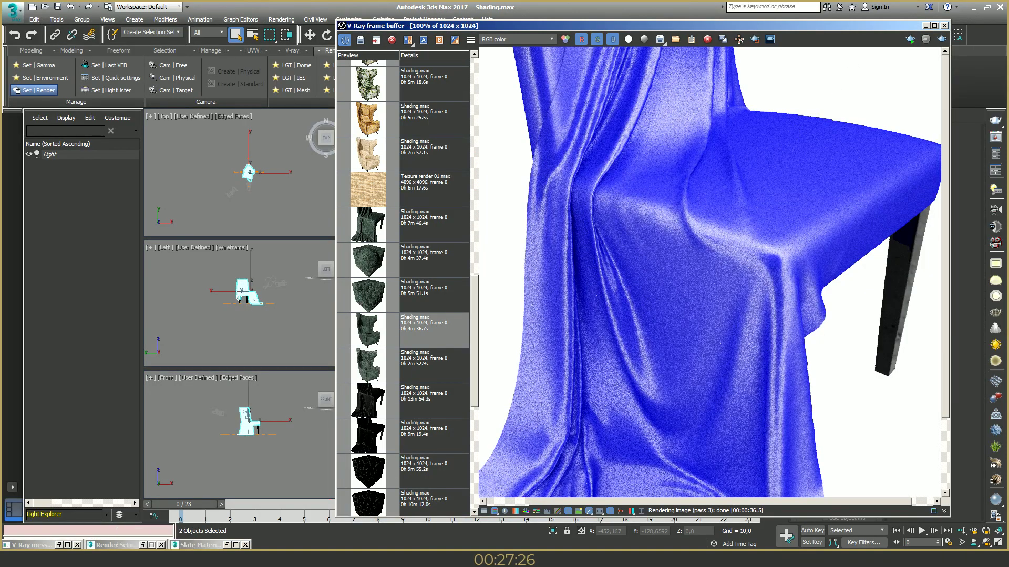
{"action": "left_click", "coordinate": [103, 545]}
{"action": "left_click", "coordinate": [227, 545]}
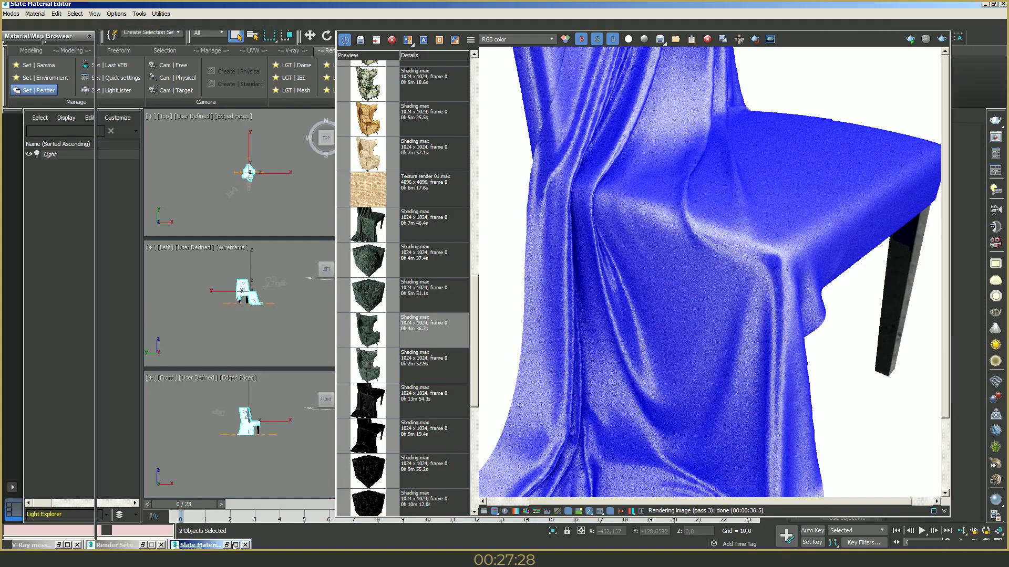
{"action": "left_click", "coordinate": [993, 4]}
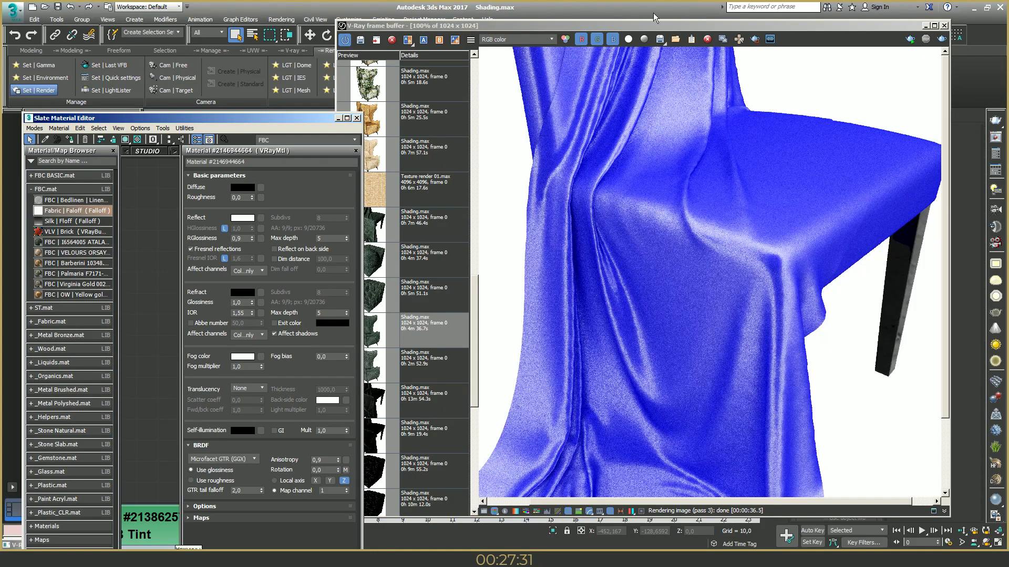
{"action": "left_click_drag", "start_coordinate": [668, 30], "coordinate": [945, 98]}
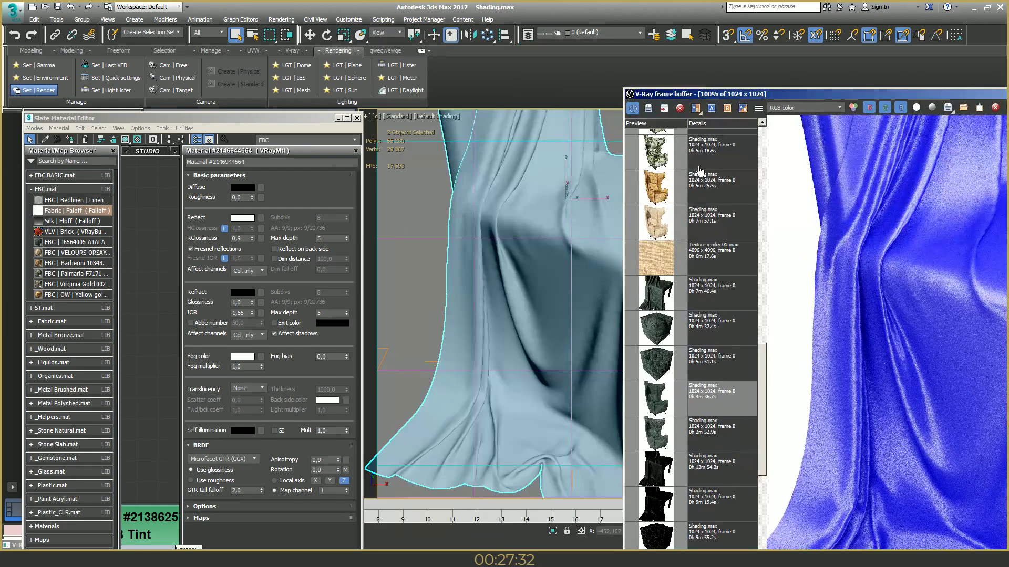
{"action": "left_click", "coordinate": [356, 151]}
Assign the VRayMtl to the selected chair and drape objects using Assign to Selection.
{"action": "middle_click_drag", "start_coordinate": [306, 382], "coordinate": [263, 200]}
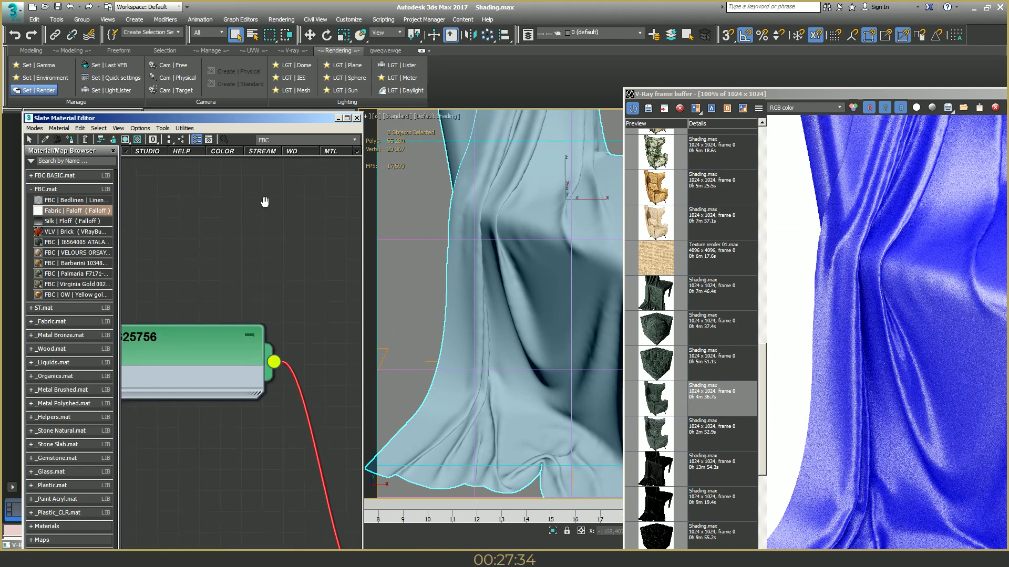
{"action": "middle_click_drag", "start_coordinate": [301, 301], "coordinate": [260, 236]}
{"action": "middle_click_drag", "start_coordinate": [336, 237], "coordinate": [178, 339]}
{"action": "scroll", "coordinate": [178, 339], "scroll_direction": "down", "scroll_amount": 1}
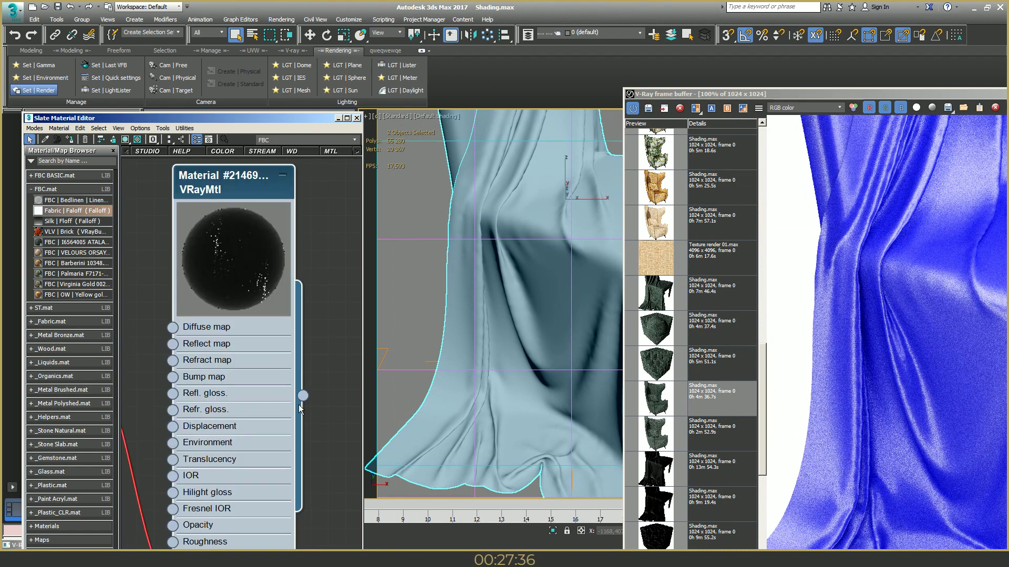
{"action": "left_click_drag", "start_coordinate": [303, 396], "coordinate": [528, 408]}
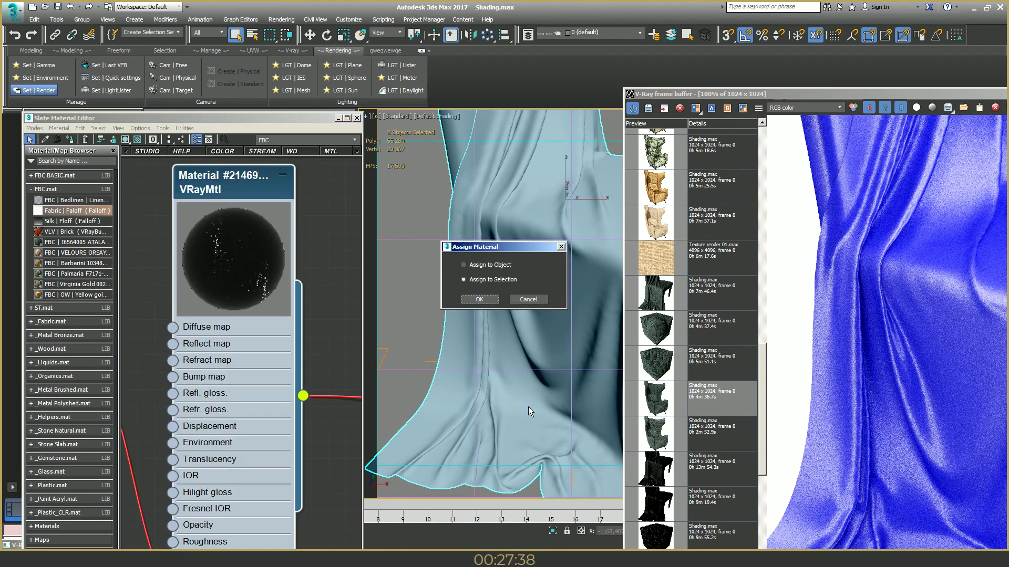
{"action": "left_click", "coordinate": [479, 300]}
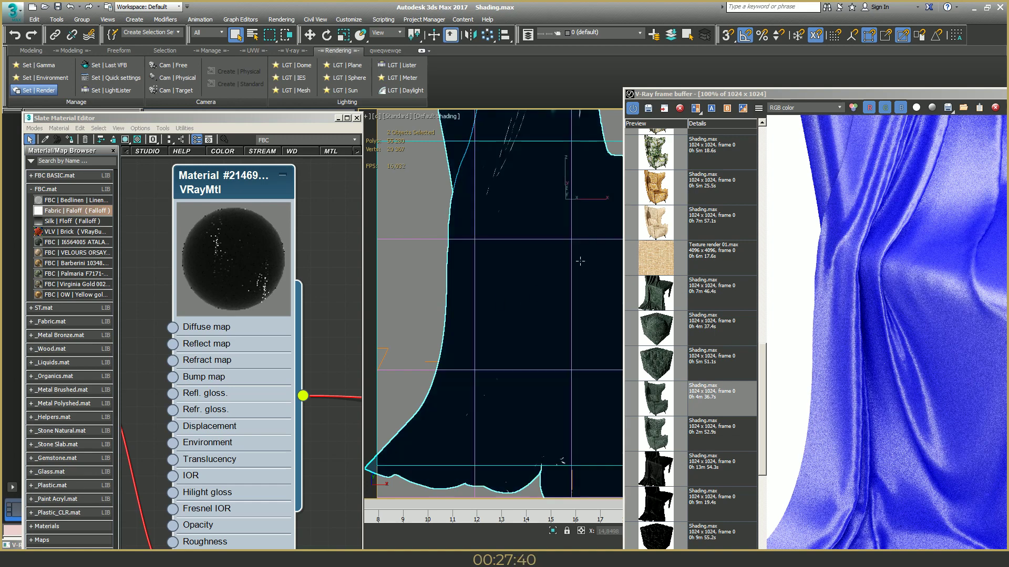
Move the V-Ray frame buffer back beside the material editor, render a region over the draped backrest and seat edge, and inspect its reflections.
{"action": "left_click_drag", "start_coordinate": [780, 94], "coordinate": [521, 19]}
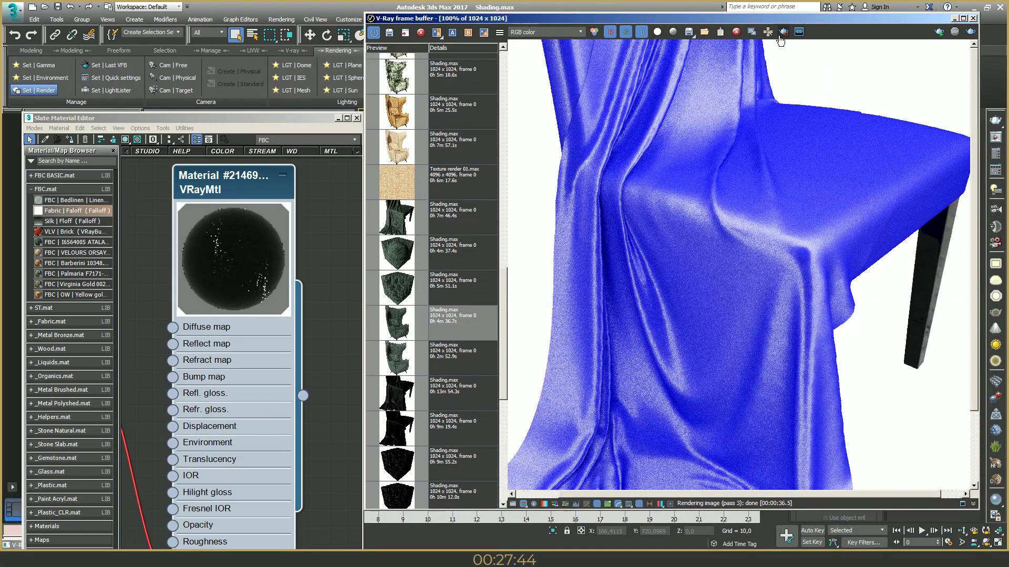
{"action": "left_click", "coordinate": [784, 33]}
{"action": "mouse_move", "coordinate": [544, 102]}
{"action": "left_mouse_down"}
{"action": "mouse_move", "coordinate": [788, 334]}
{"action": "mouse_move", "coordinate": [744, 304]}
{"action": "left_mouse_up"}
{"action": "left_click_drag", "start_coordinate": [542, 66], "coordinate": [753, 257]}
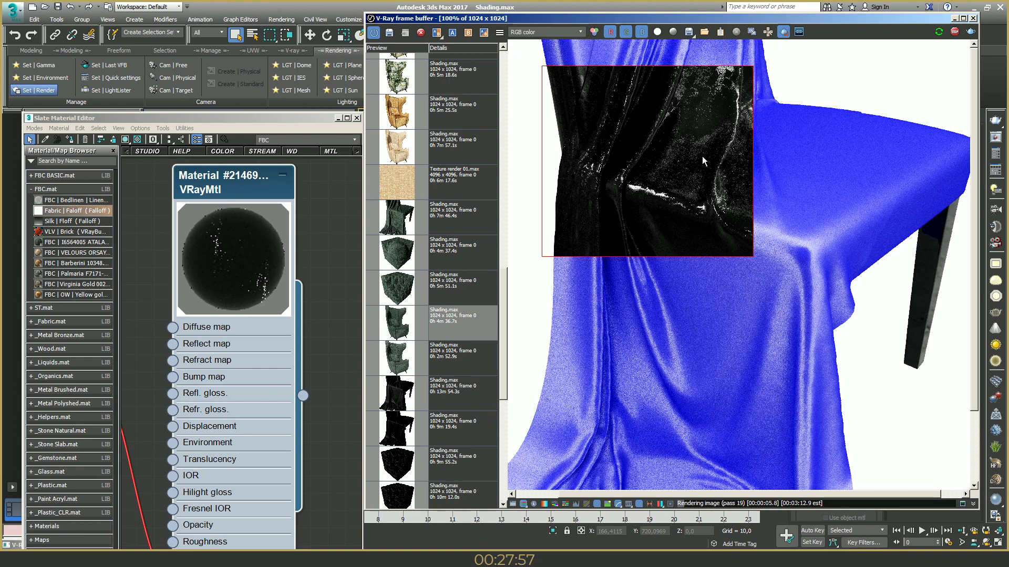
{"action": "scroll", "coordinate": [709, 174], "scroll_direction": "down", "scroll_amount": 1}
{"action": "scroll", "coordinate": [713, 186], "scroll_direction": "up", "scroll_amount": 2}
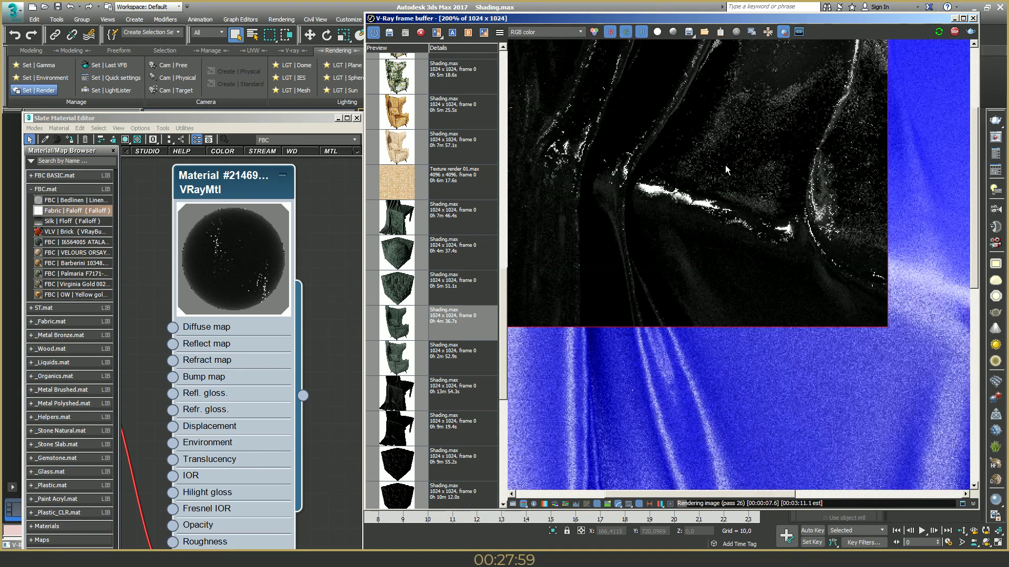
{"action": "scroll", "coordinate": [664, 199], "scroll_direction": "down", "scroll_amount": 2}
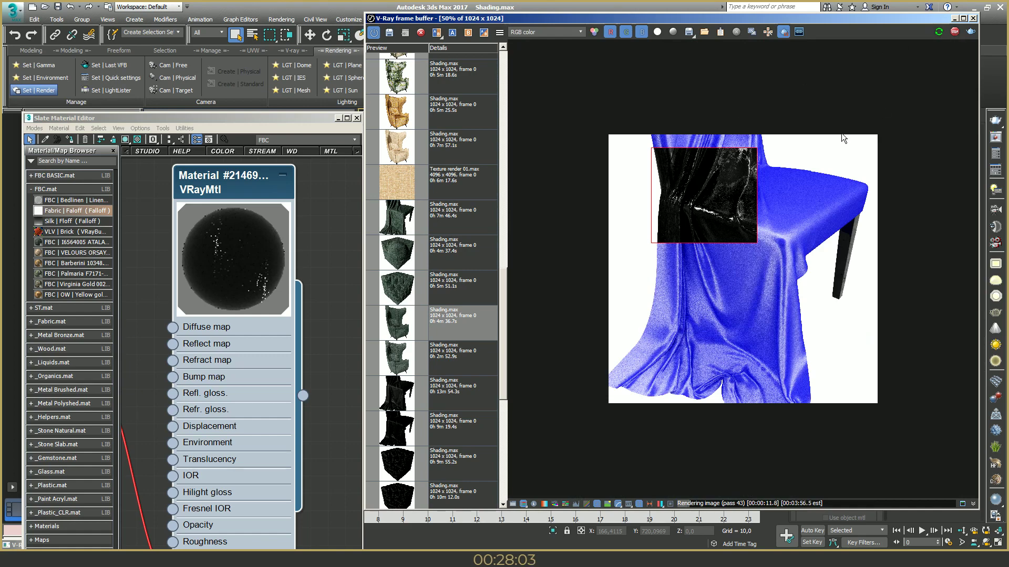
{"action": "scroll", "coordinate": [751, 196], "scroll_direction": "up", "scroll_amount": 2}
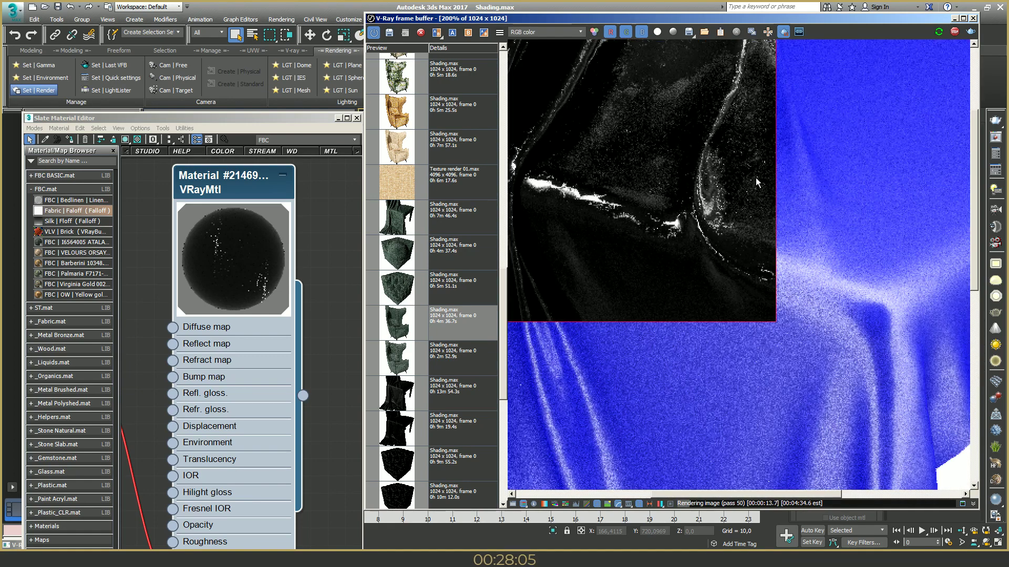
Clear the V-Ray frame buffer away and display the burlap ID bitmap shaded on the draped chair in the viewport.
{"action": "left_click", "coordinate": [955, 18]}
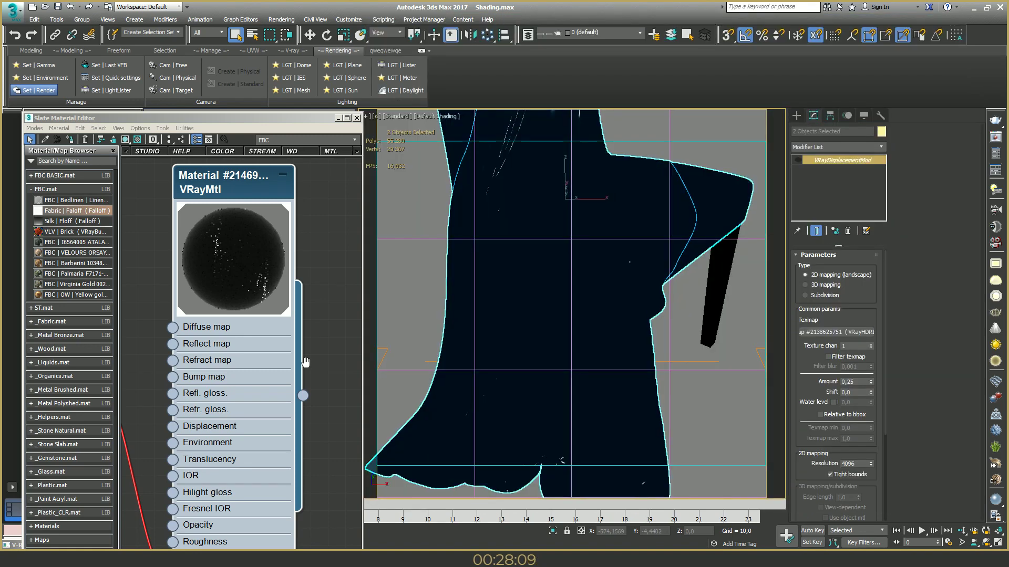
{"action": "middle_click_drag", "start_coordinate": [311, 368], "coordinate": [327, 302]}
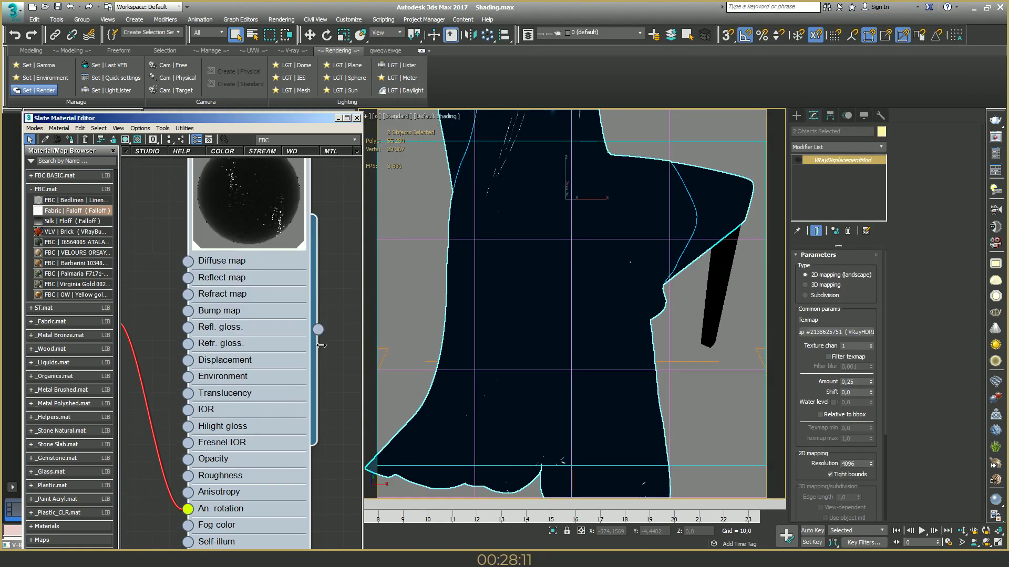
{"action": "scroll", "coordinate": [246, 202], "scroll_direction": "down", "scroll_amount": 2}
{"action": "middle_click_drag", "start_coordinate": [158, 284], "coordinate": [440, 252]}
{"action": "double_click", "coordinate": [184, 259]}
{"action": "left_click", "coordinate": [174, 256]}
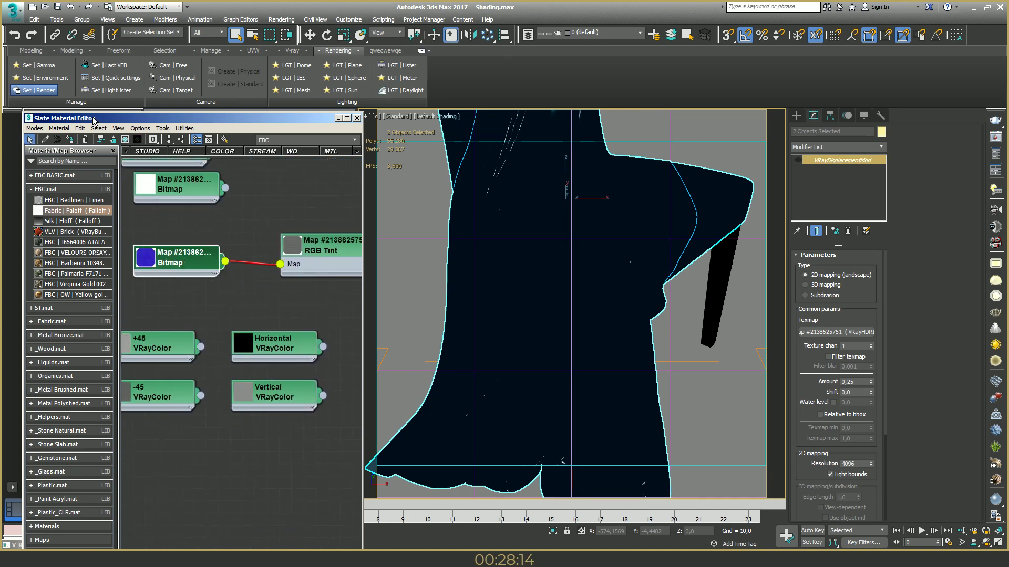
{"action": "left_click", "coordinate": [125, 140]}
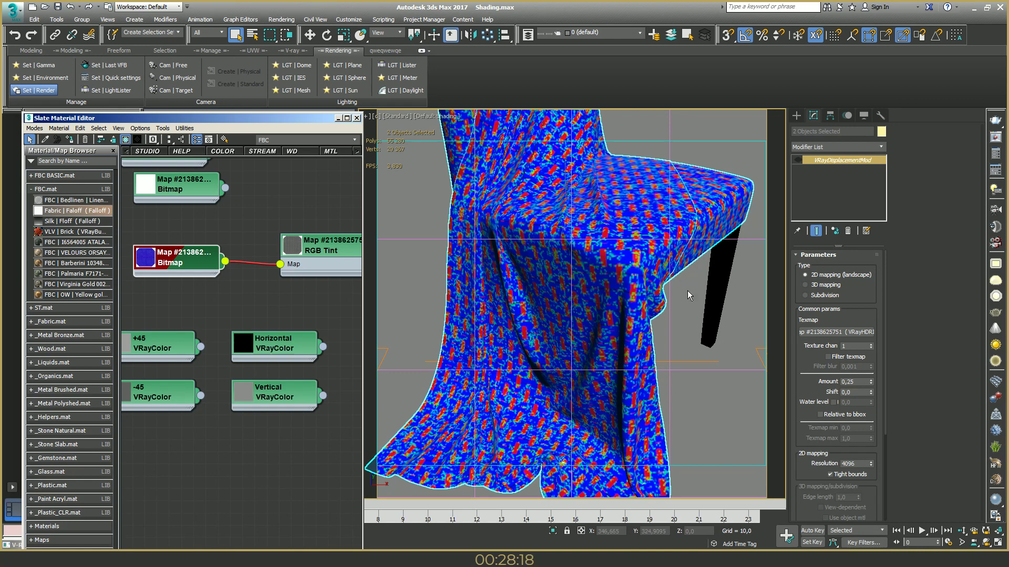
Set the ID bitmap's blur to 0.01, keeping Pyramidal filtering.
{"action": "left_click_drag", "start_coordinate": [190, 265], "coordinate": [191, 265]}
{"action": "double_click", "coordinate": [187, 272]}
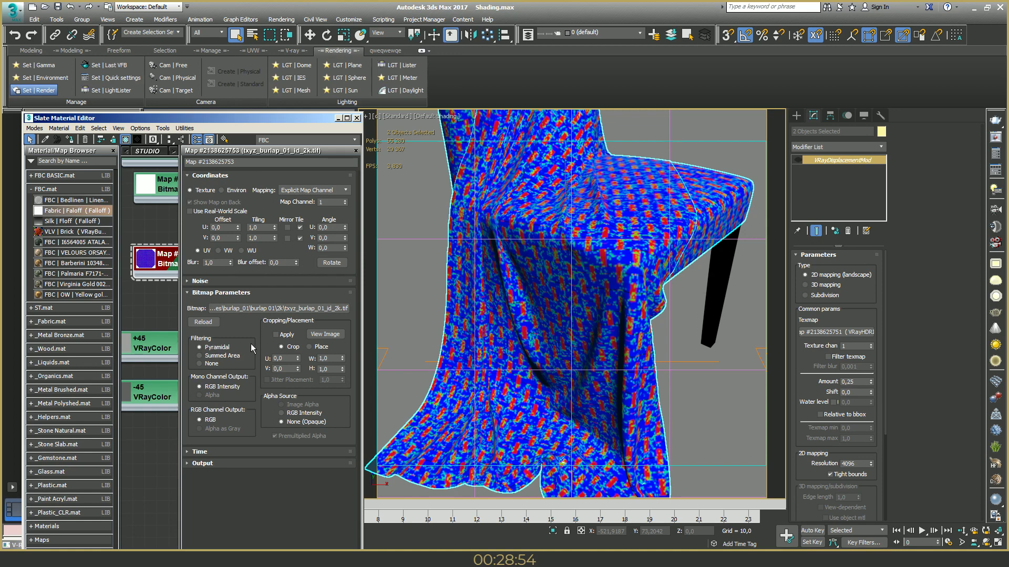
{"action": "left_click", "coordinate": [200, 364]}
{"action": "left_click", "coordinate": [204, 348]}
{"action": "right_click", "coordinate": [228, 263]}
{"action": "left_click_drag", "start_coordinate": [220, 262], "coordinate": [202, 263]}
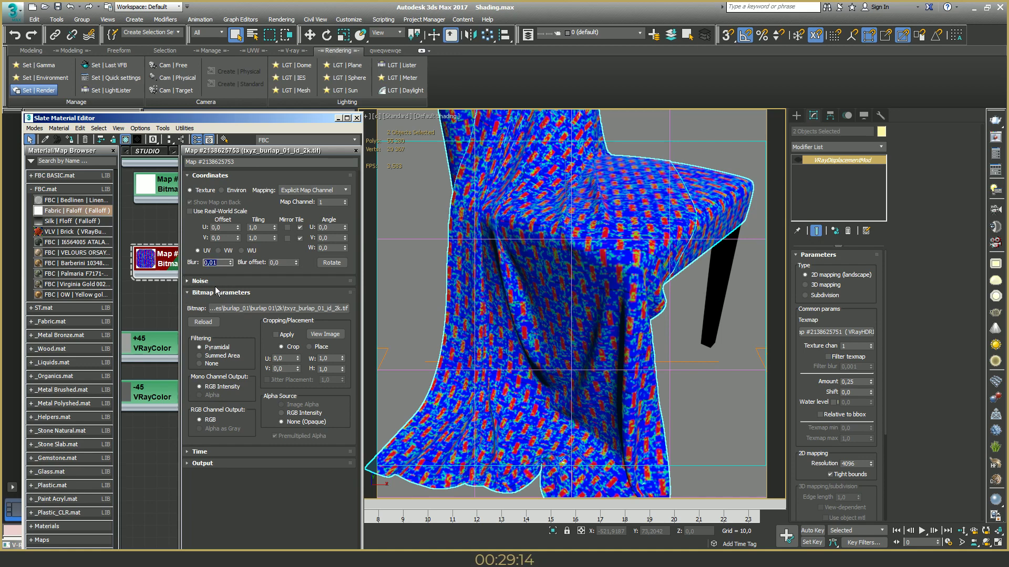
{"action": "left_click", "coordinate": [204, 263]}
Set the ID bitmap's U and V tiling to 10.
{"action": "left_click", "coordinate": [259, 229]}
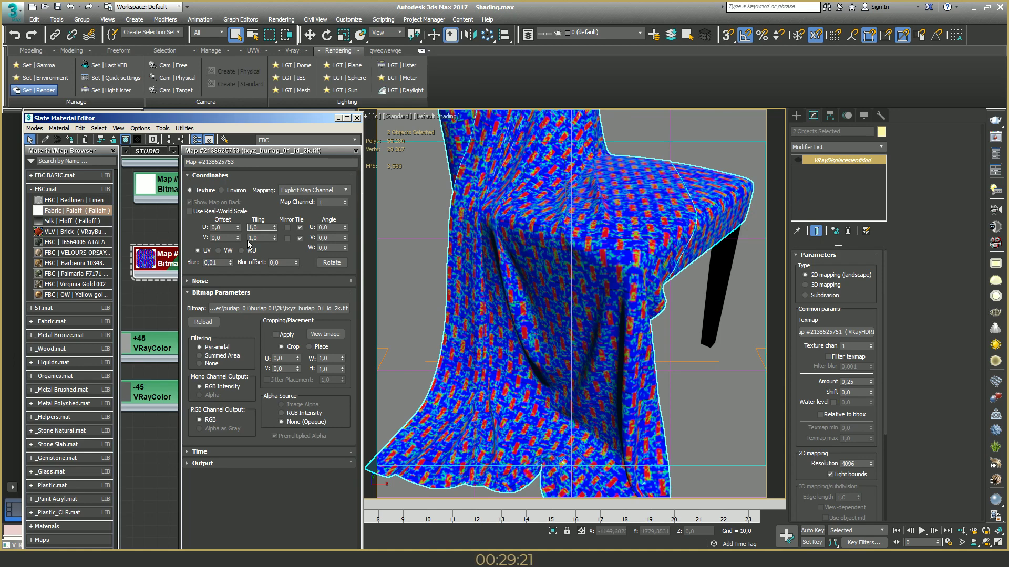
{"action": "type", "text": "0"}
{"action": "key", "text": "Return"}
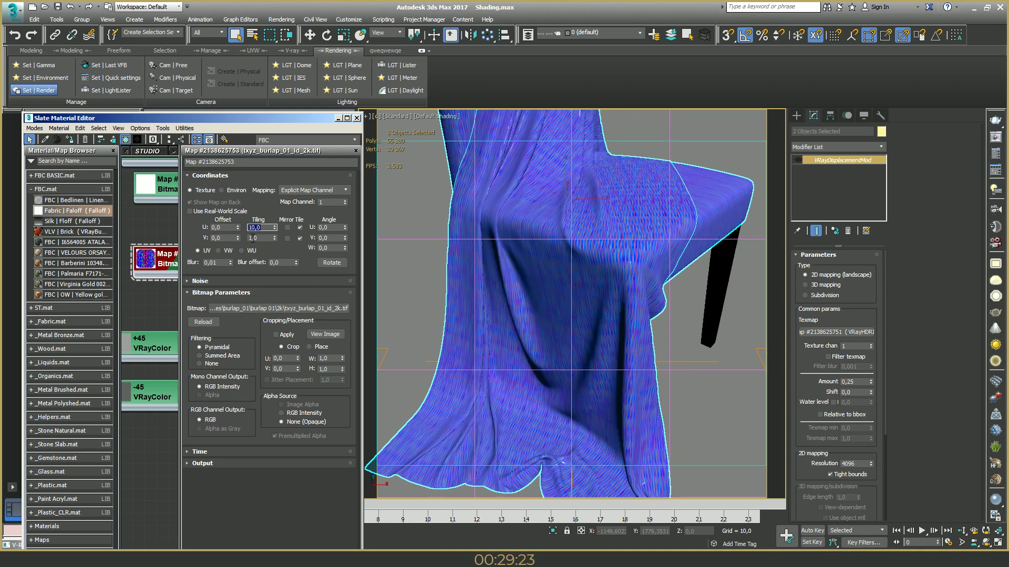
{"action": "left_click", "coordinate": [252, 238]}
{"action": "type", "text": "0"}
{"action": "key", "text": "Return"}
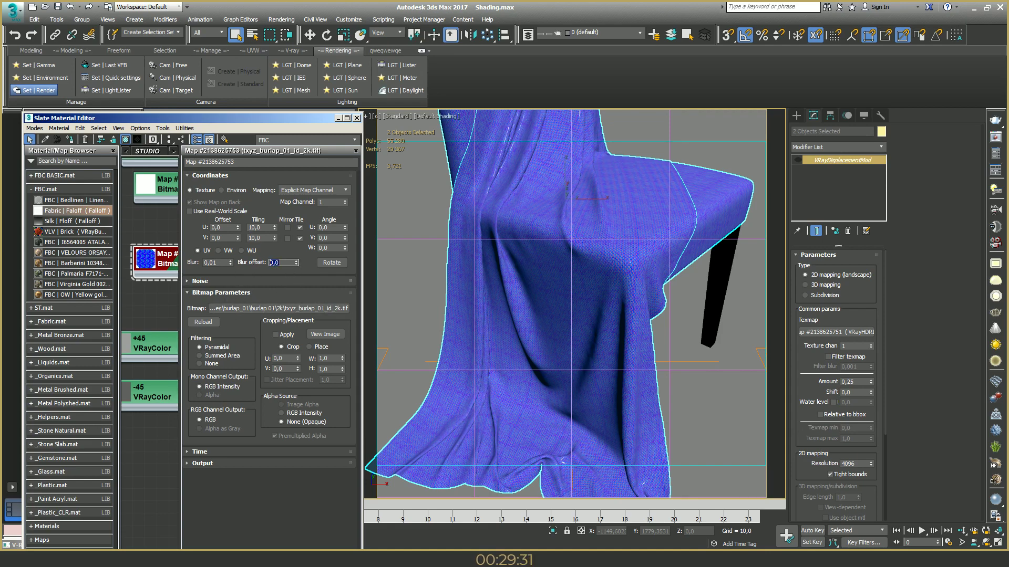
Enlarge the ID bitmap node's preview to examine the tiled pattern, collapse it, and place the node beside the RGB Tint.
{"action": "double_click", "coordinate": [146, 261]}
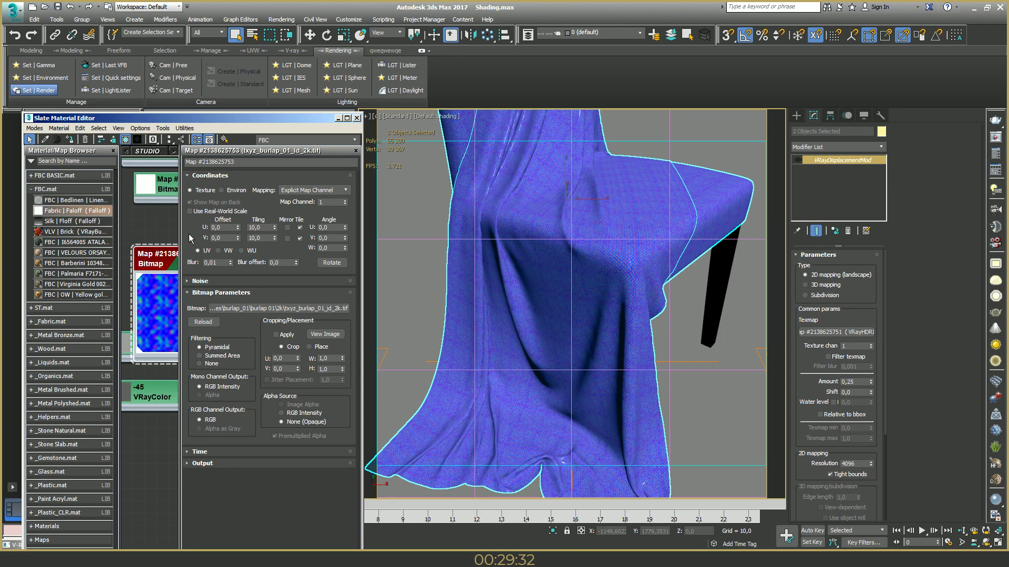
{"action": "left_click", "coordinate": [355, 150]}
{"action": "middle_click_drag", "start_coordinate": [282, 326], "coordinate": [273, 335]}
{"action": "left_click_drag", "start_coordinate": [168, 266], "coordinate": [192, 229]}
{"action": "left_click_drag", "start_coordinate": [231, 330], "coordinate": [329, 427]}
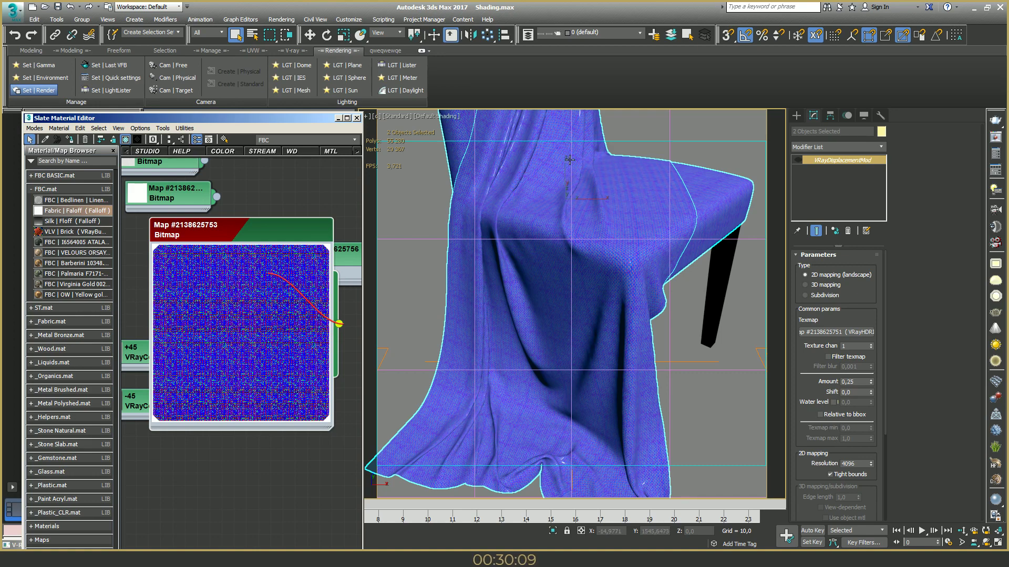
{"action": "double_click", "coordinate": [271, 374]}
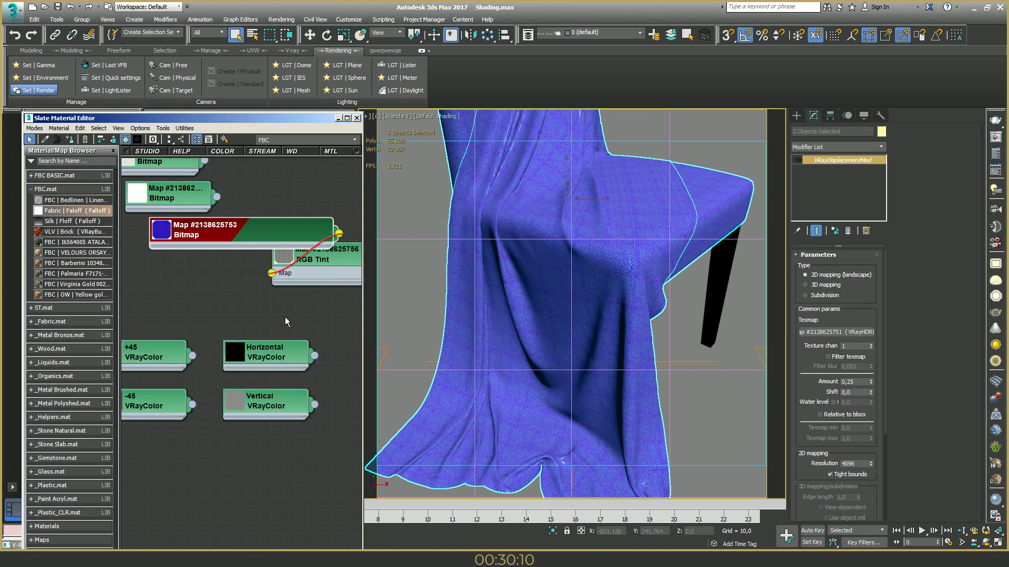
{"action": "left_click_drag", "start_coordinate": [287, 231], "coordinate": [200, 257]}
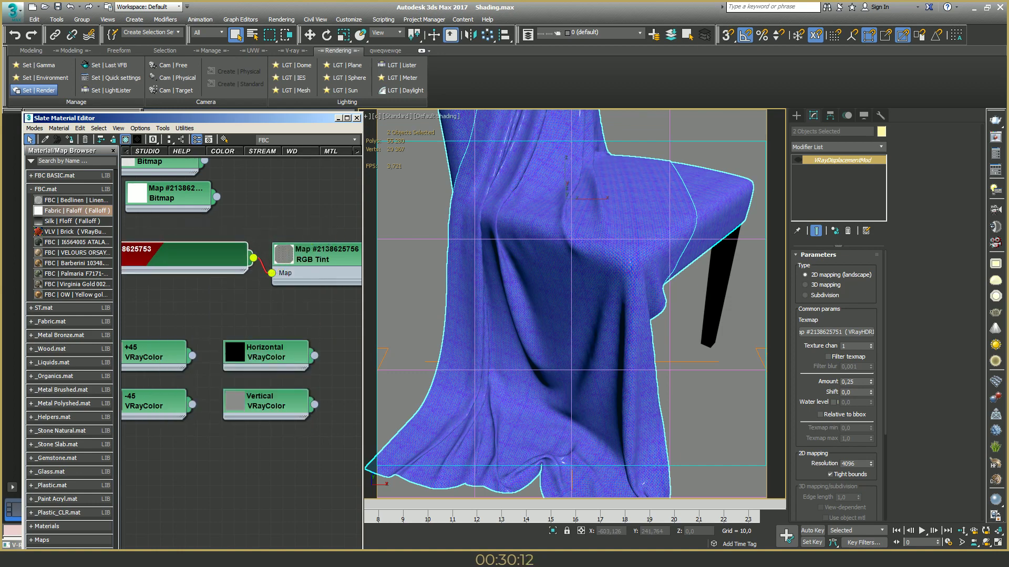
Review the ID bitmap's coordinate settings and examine the reflections in the VRayMtl node's preview.
{"action": "double_click", "coordinate": [190, 254]}
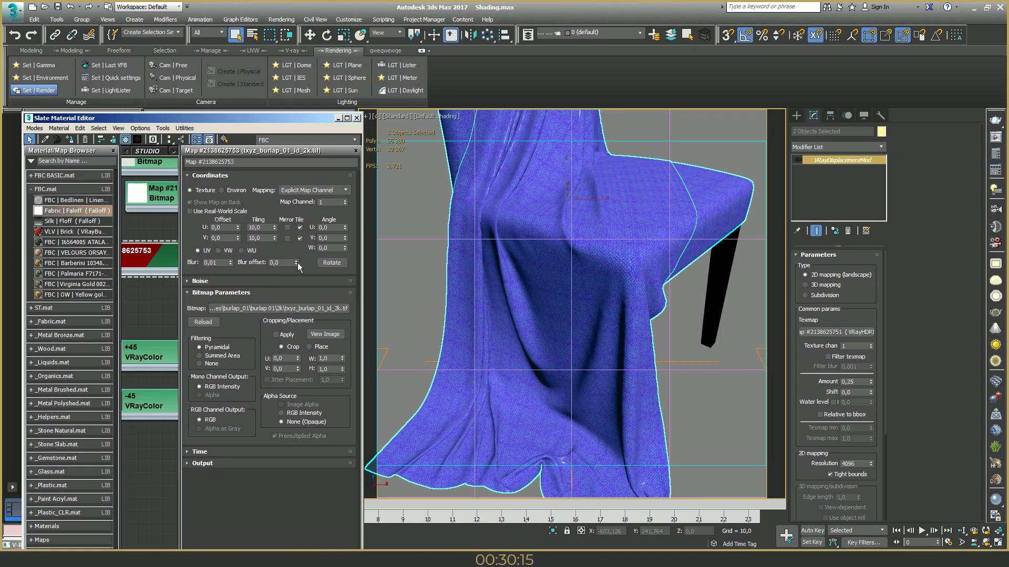
{"action": "left_click_drag", "start_coordinate": [297, 263], "coordinate": [285, 372]}
{"action": "left_click", "coordinate": [356, 152]}
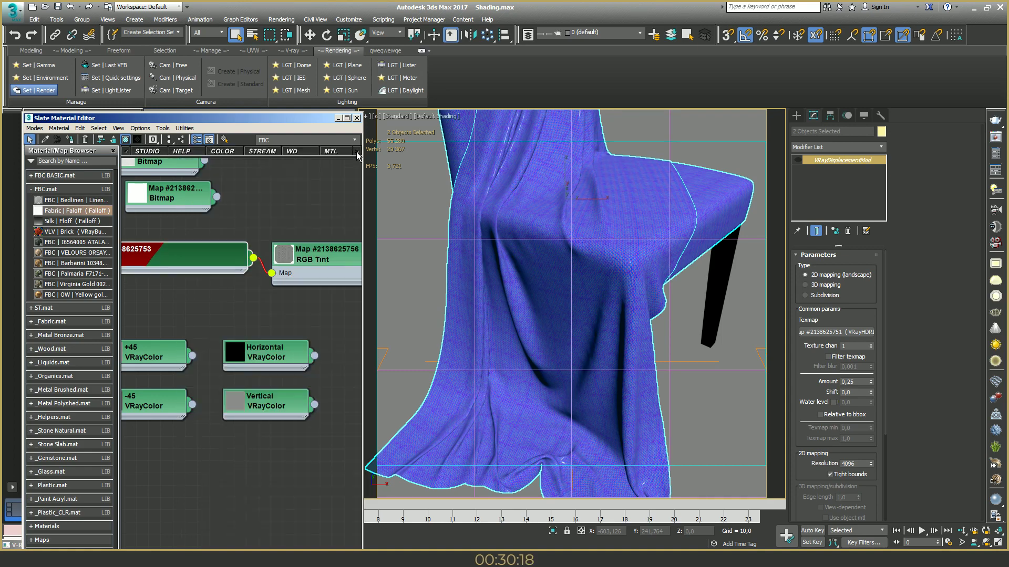
{"action": "scroll", "coordinate": [210, 263], "scroll_direction": "down", "scroll_amount": 5}
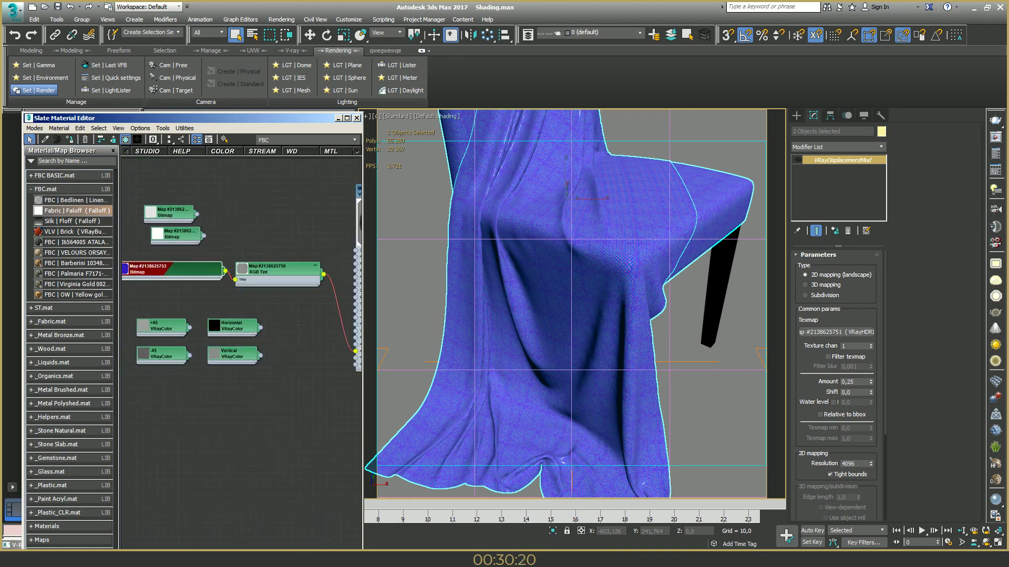
{"action": "middle_click_drag", "start_coordinate": [276, 281], "coordinate": [202, 285]}
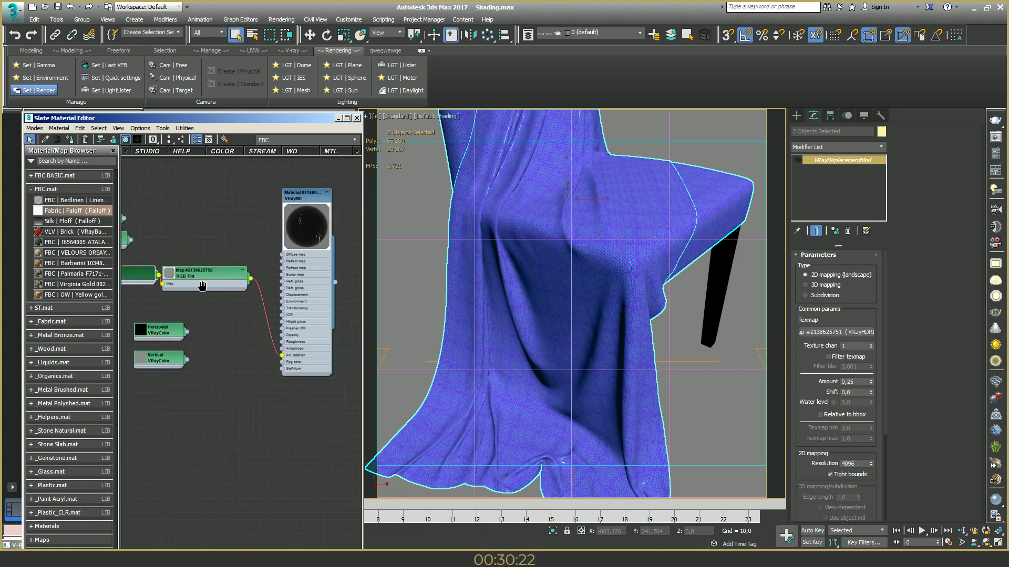
{"action": "scroll", "coordinate": [305, 246], "scroll_direction": "up", "scroll_amount": 5}
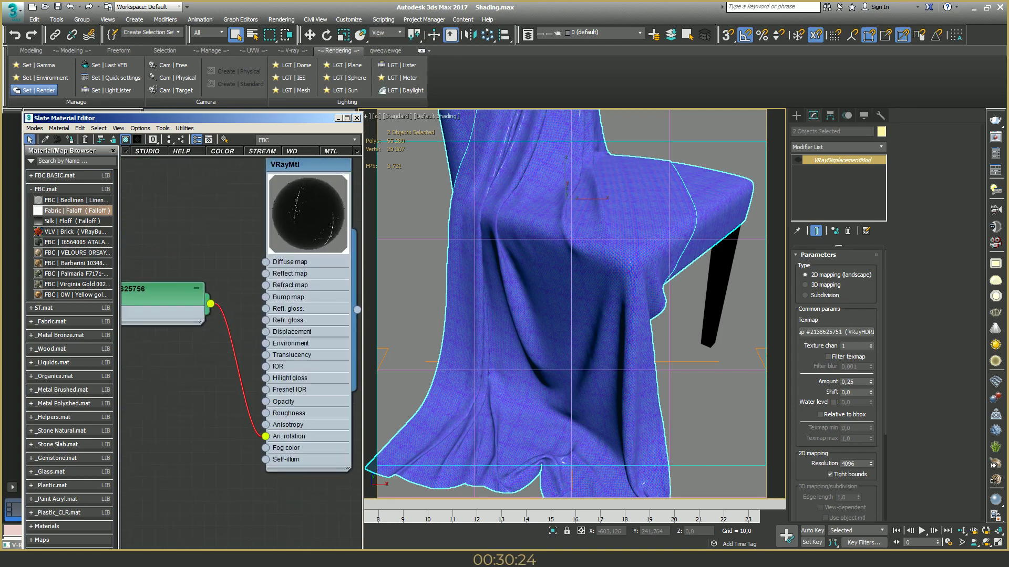
{"action": "middle_click_drag", "start_coordinate": [305, 245], "coordinate": [269, 279]}
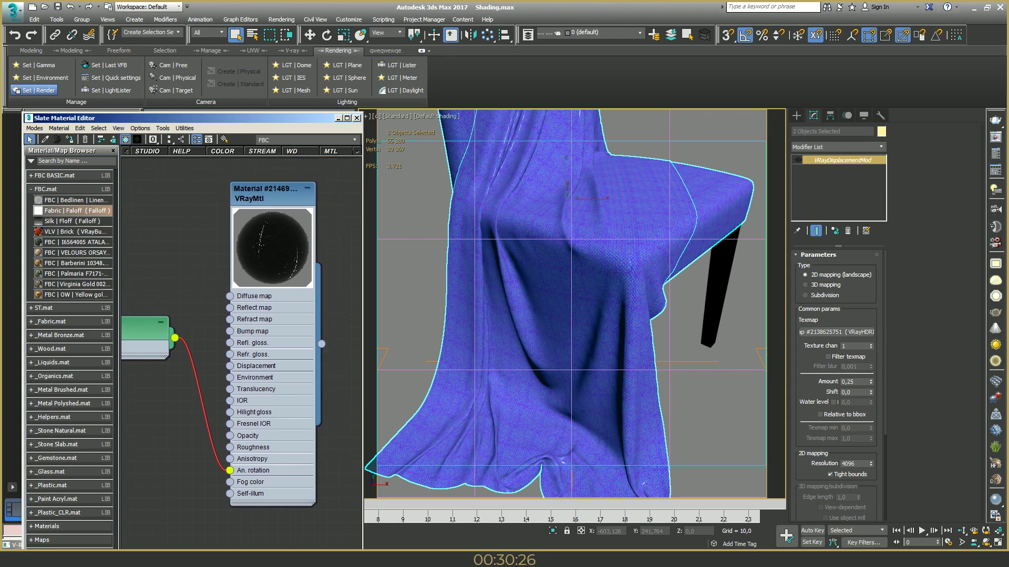
Close the Slate Material Editor, restore and reposition the V-Ray frame buffer, and re-render the region over the drape.
{"action": "left_click", "coordinate": [357, 119]}
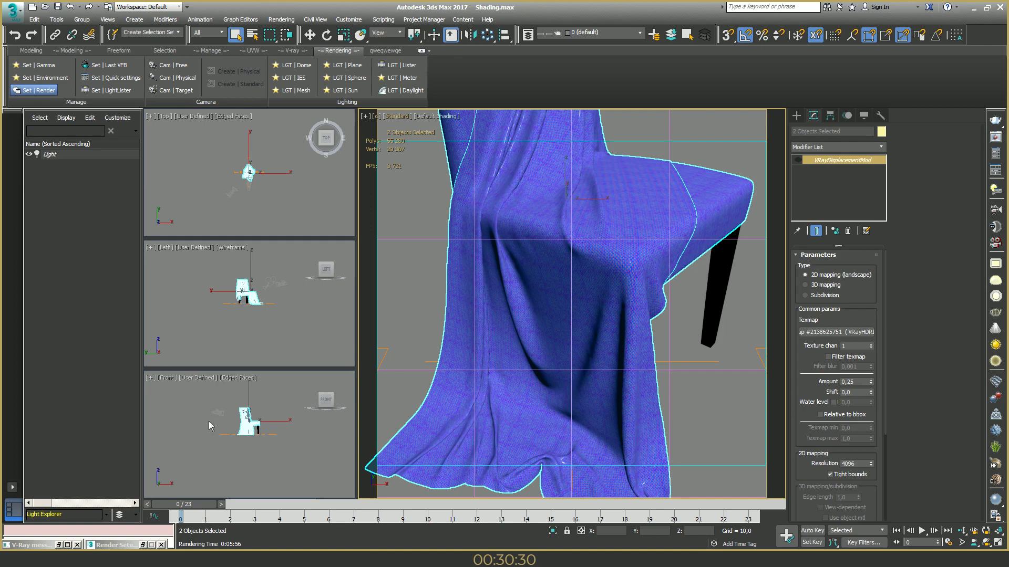
{"action": "left_click", "coordinate": [87, 543]}
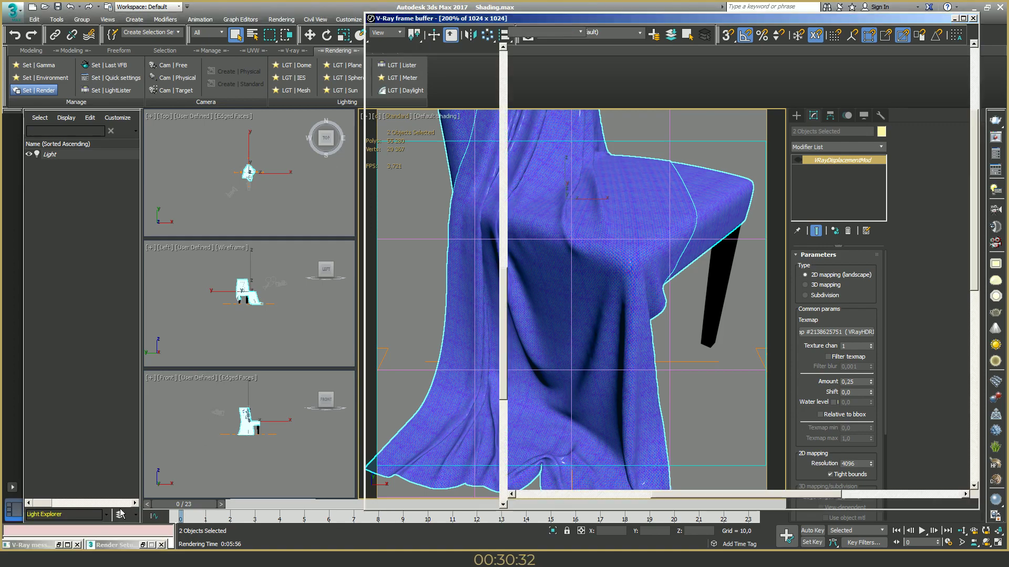
{"action": "scroll", "coordinate": [677, 149], "scroll_direction": "down", "scroll_amount": 2}
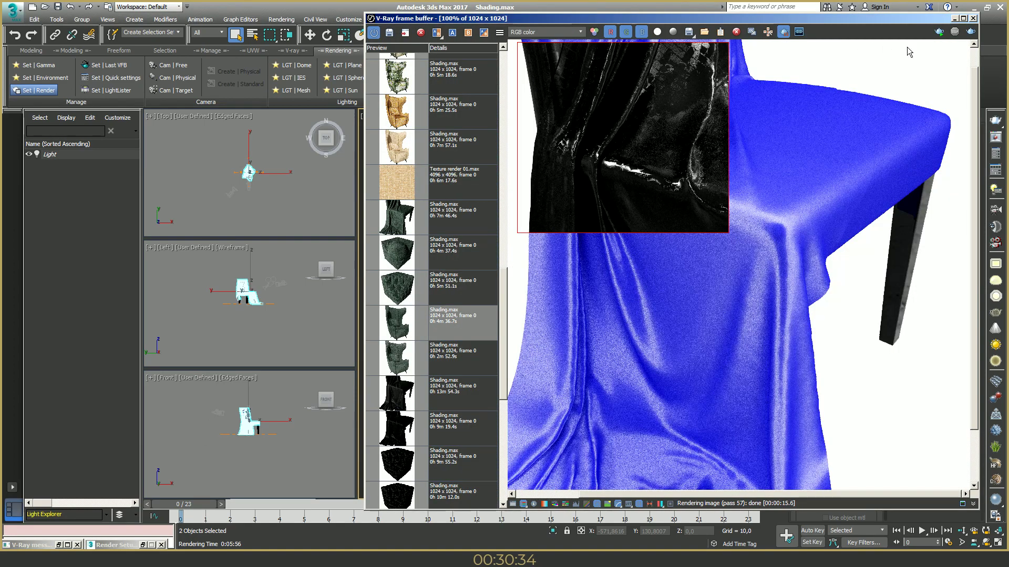
{"action": "left_click_drag", "start_coordinate": [748, 19], "coordinate": [663, 25]}
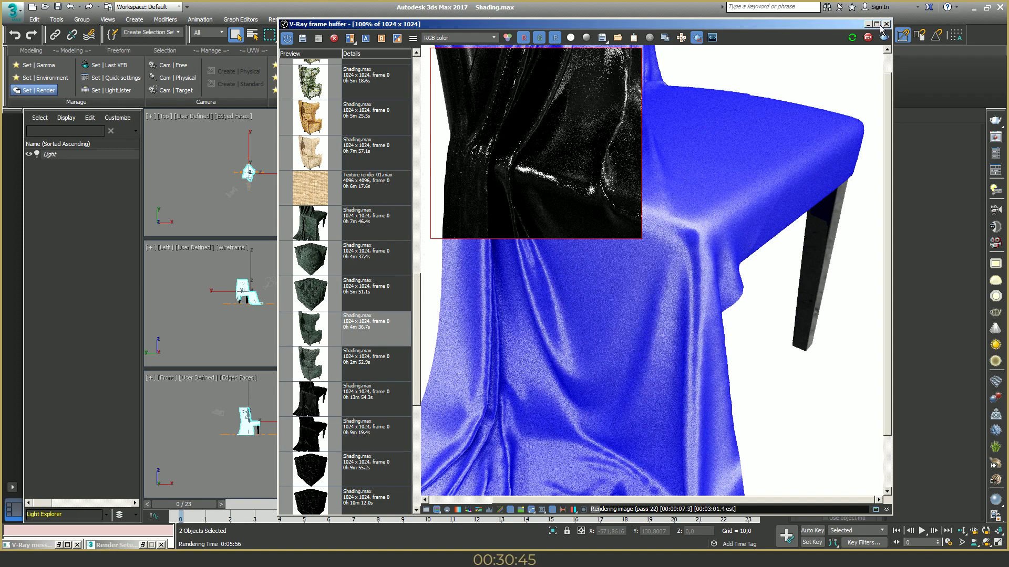
Examine the drape's reflections in the rendered region at 100% and 200%, and start another render.
{"action": "scroll", "coordinate": [607, 100], "scroll_direction": "up", "scroll_amount": 1}
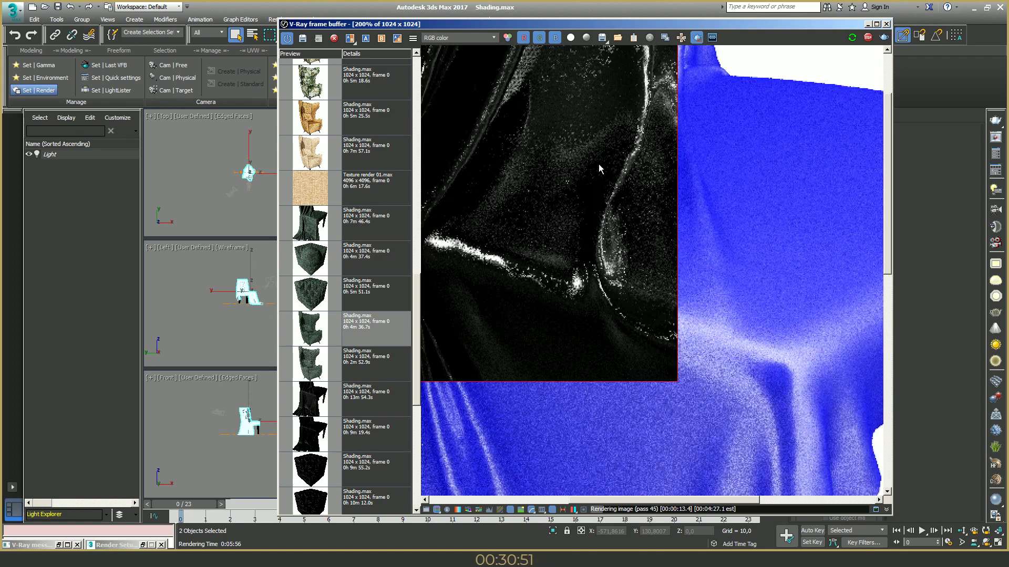
{"action": "scroll", "coordinate": [598, 166], "scroll_direction": "down", "scroll_amount": 2}
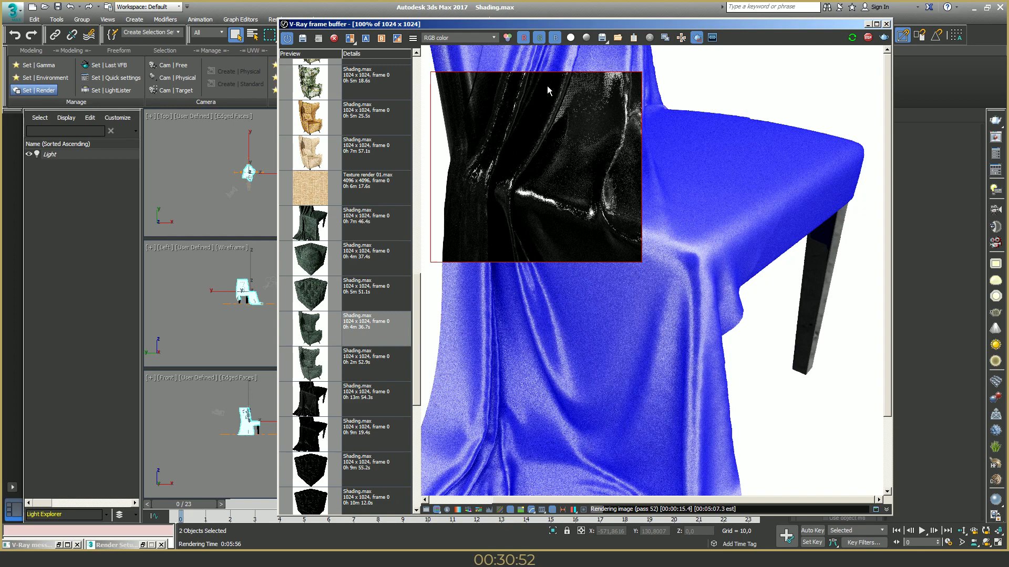
{"action": "scroll", "coordinate": [547, 86], "scroll_direction": "up", "scroll_amount": 1}
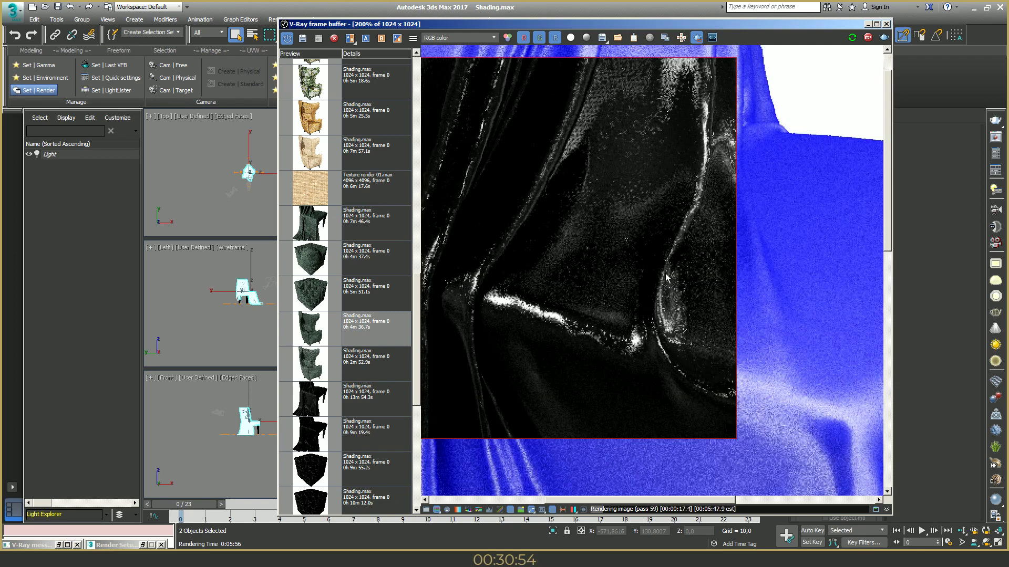
{"action": "scroll", "coordinate": [665, 277], "scroll_direction": "down", "scroll_amount": 1}
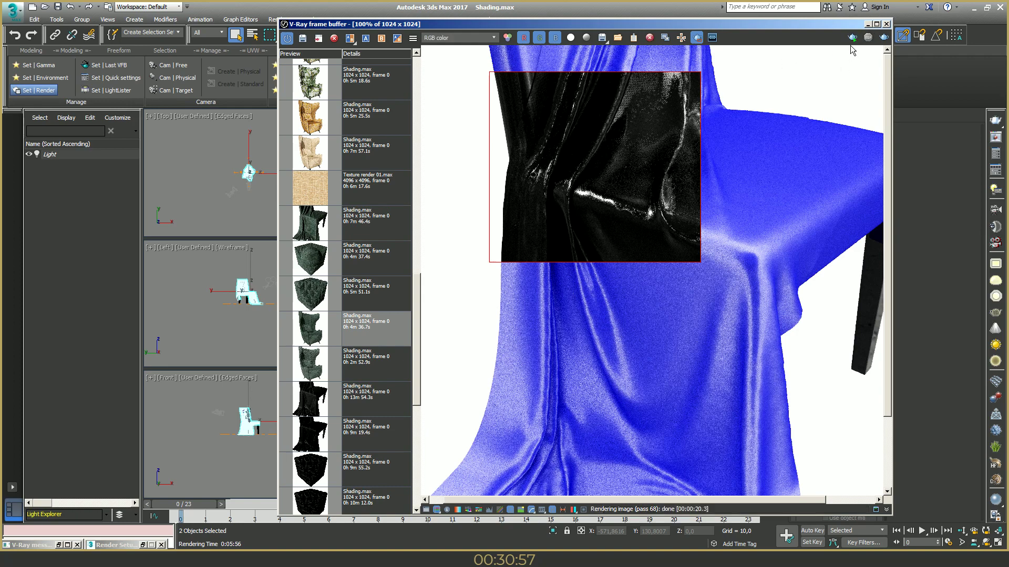
{"action": "left_click", "coordinate": [884, 38]}
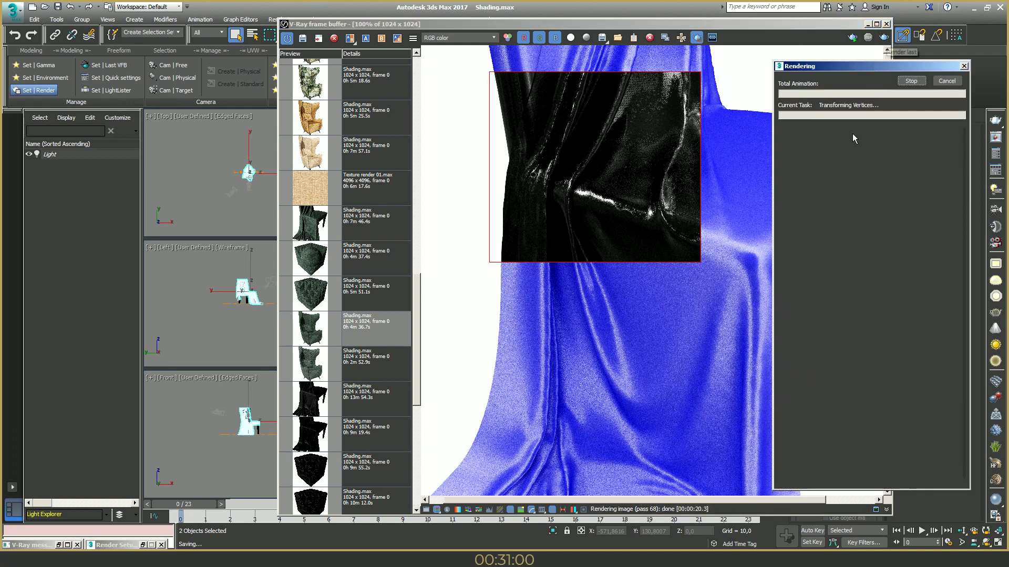
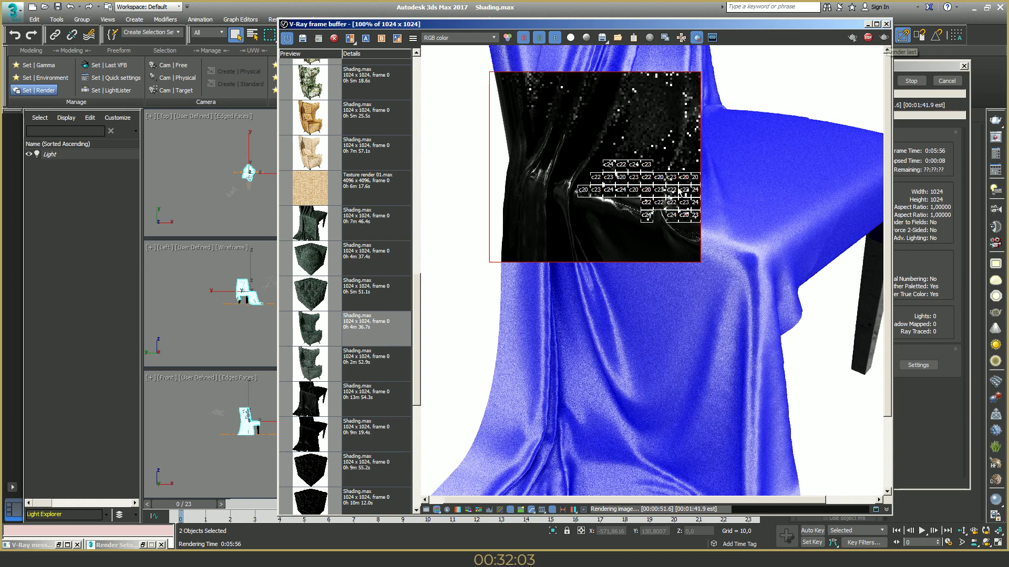
Examine the drape's reflections in the rendering region at 100%, 200% and 400%, and stop the render.
{"action": "scroll", "coordinate": [670, 179], "scroll_direction": "up", "scroll_amount": 1}
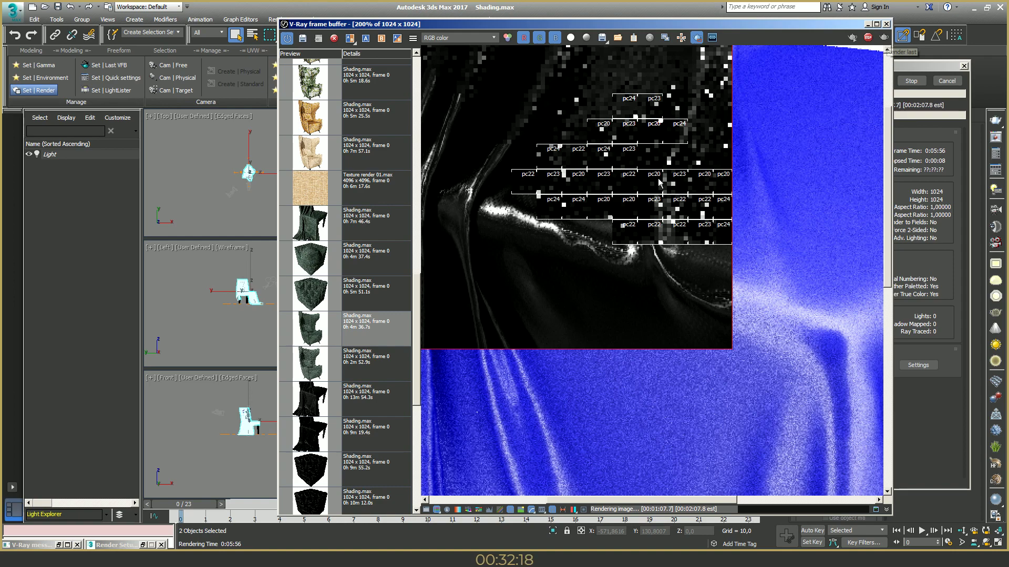
{"action": "scroll", "coordinate": [661, 182], "scroll_direction": "down", "scroll_amount": 1}
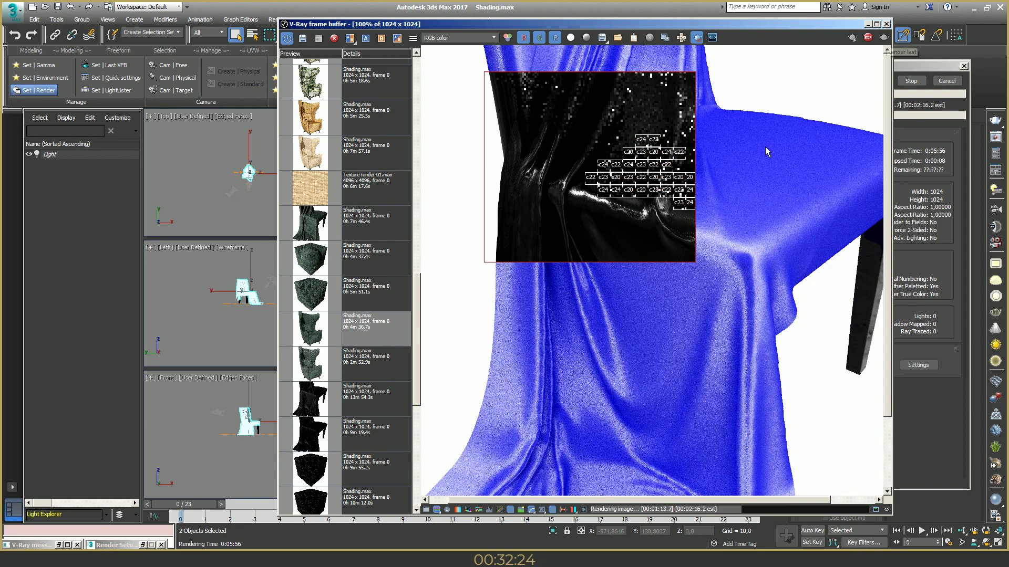
{"action": "scroll", "coordinate": [638, 196], "scroll_direction": "up", "scroll_amount": 1}
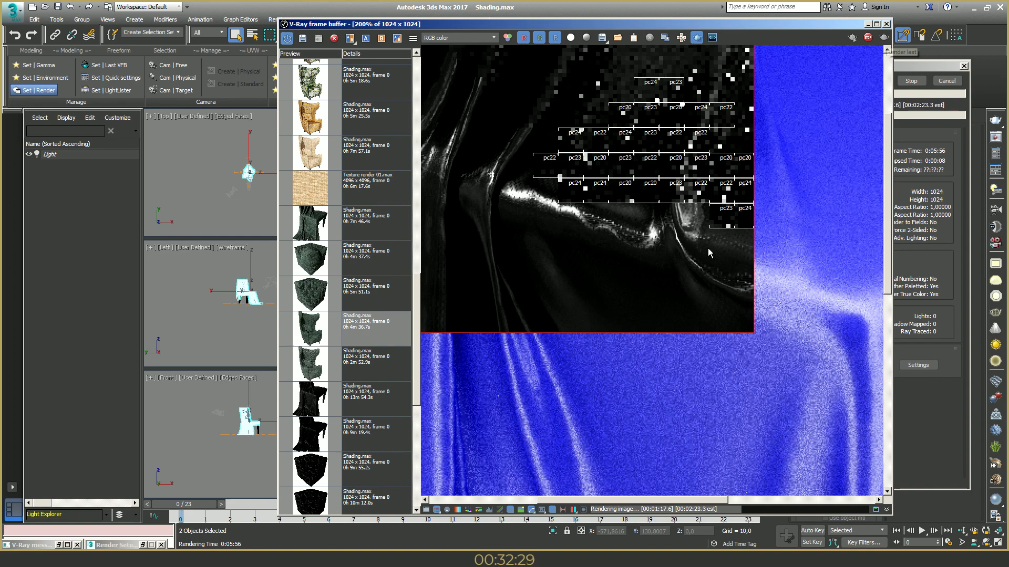
{"action": "scroll", "coordinate": [709, 245], "scroll_direction": "up", "scroll_amount": 1}
{"action": "mouse_move", "coordinate": [673, 499]}
{"action": "left_mouse_down"}
{"action": "mouse_move", "coordinate": [638, 498]}
{"action": "mouse_move", "coordinate": [682, 499]}
{"action": "left_mouse_up"}
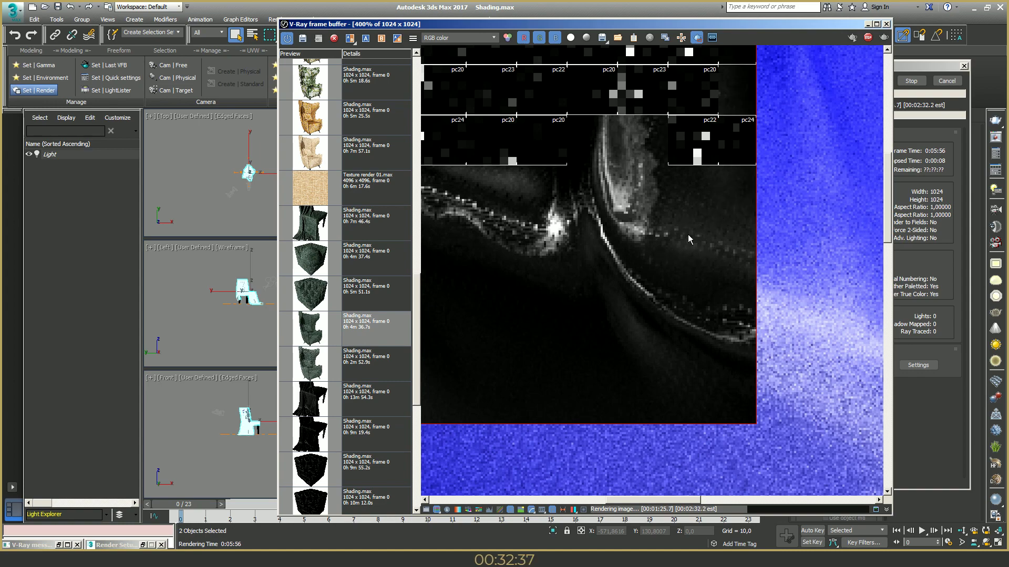
{"action": "scroll", "coordinate": [651, 257], "scroll_direction": "down", "scroll_amount": 1}
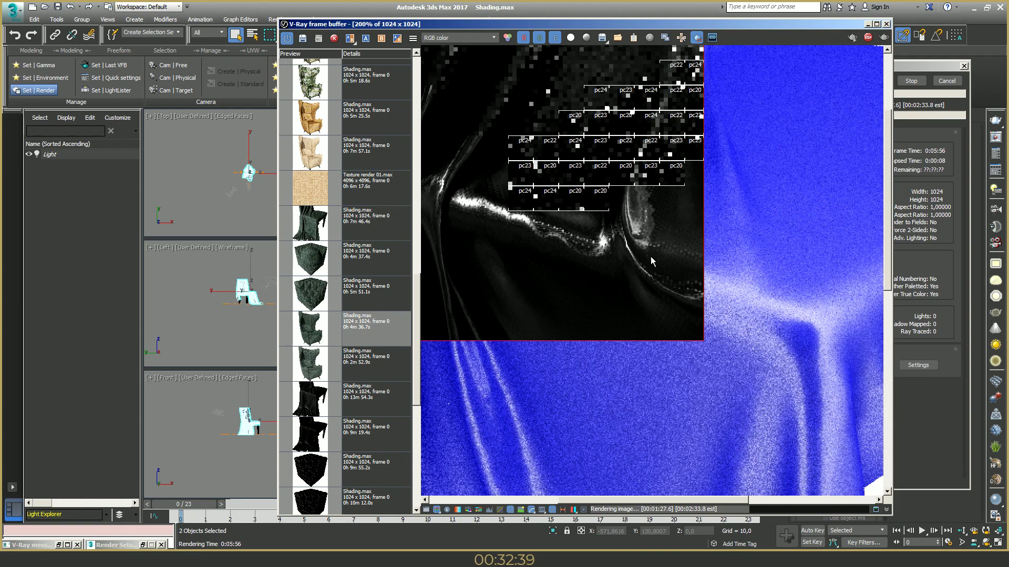
{"action": "scroll", "coordinate": [615, 224], "scroll_direction": "down", "scroll_amount": 1}
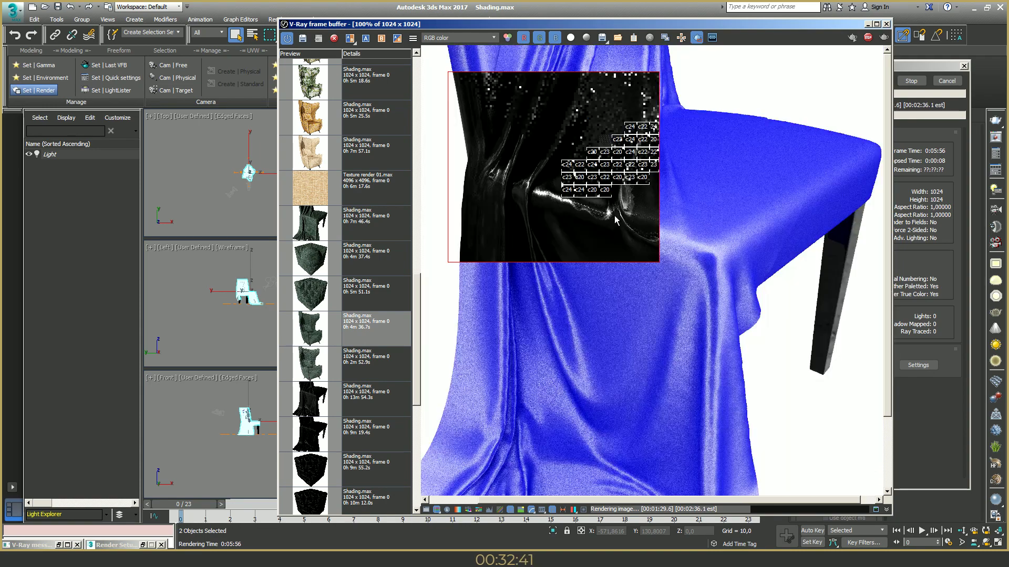
{"action": "scroll", "coordinate": [608, 128], "scroll_direction": "up", "scroll_amount": 1}
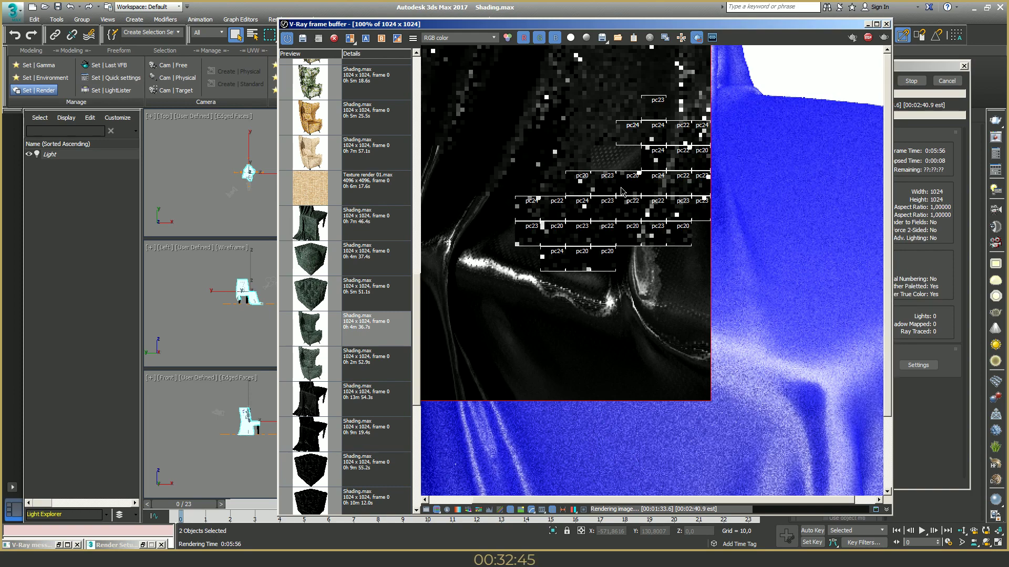
{"action": "scroll", "coordinate": [620, 173], "scroll_direction": "down", "scroll_amount": 1}
{"action": "scroll", "coordinate": [616, 131], "scroll_direction": "up", "scroll_amount": 1}
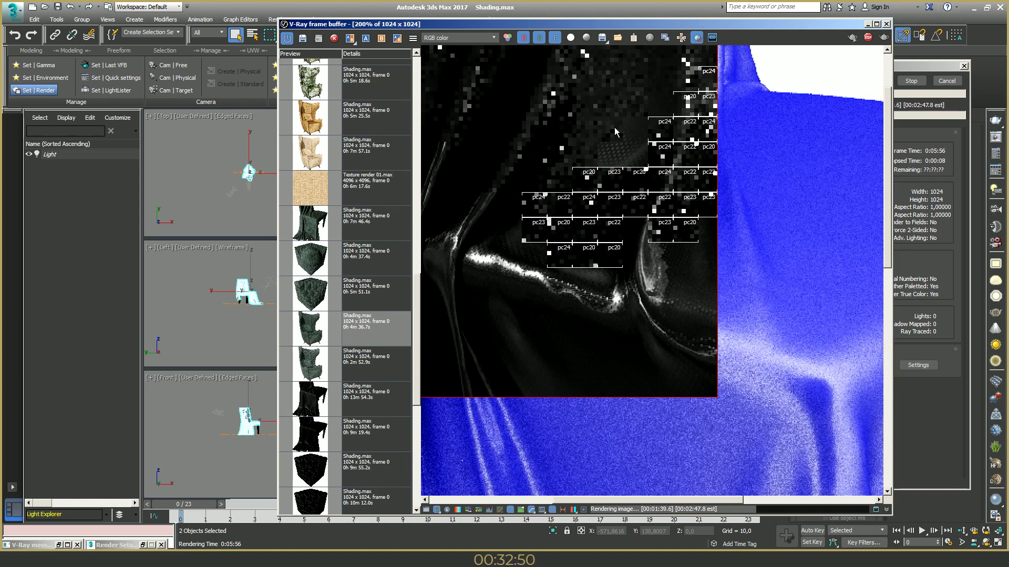
{"action": "scroll", "coordinate": [613, 127], "scroll_direction": "down", "scroll_amount": 1}
{"action": "scroll", "coordinate": [609, 120], "scroll_direction": "up", "scroll_amount": 1}
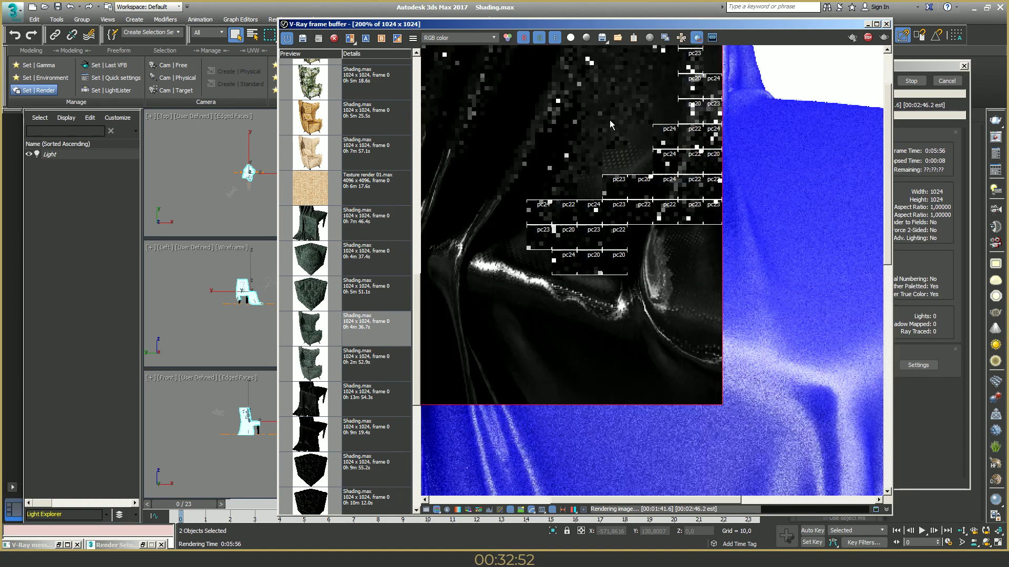
{"action": "left_click", "coordinate": [911, 82]}
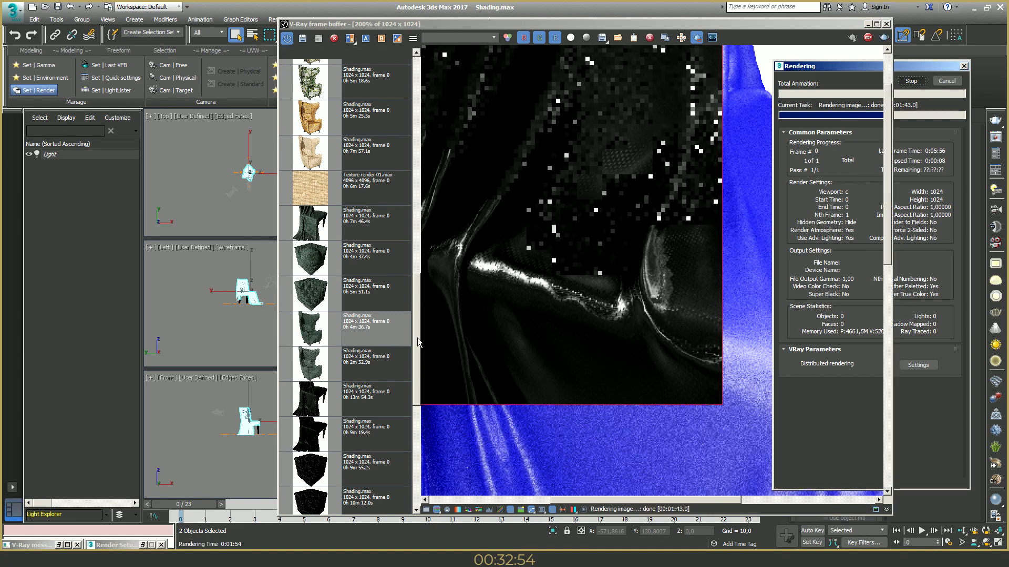
Load the earlier black drape render with the 13m 25.7s render time from the history and turn off region rendering.
{"action": "scroll", "coordinate": [345, 211], "scroll_direction": "up", "scroll_amount": 5}
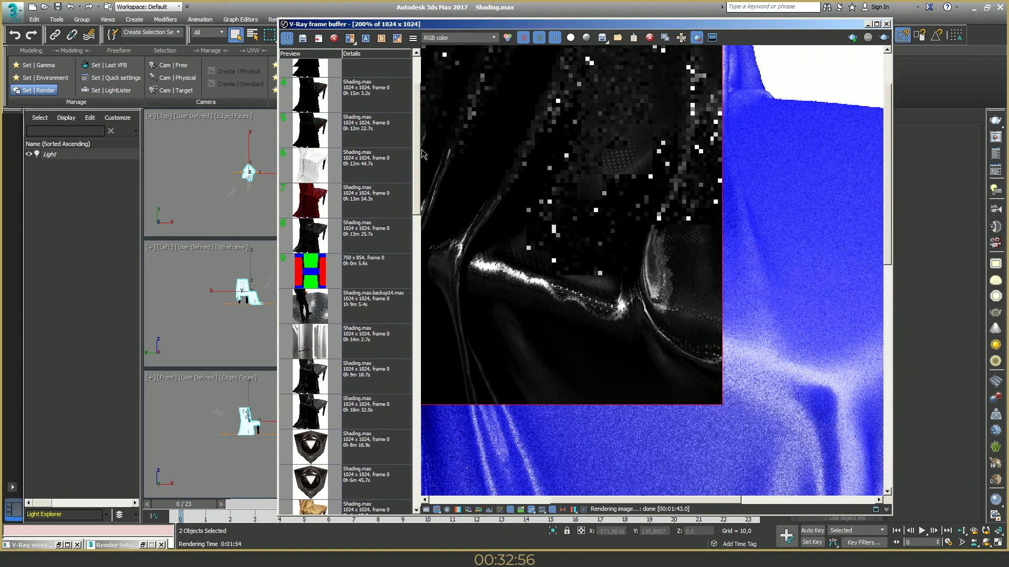
{"action": "double_click", "coordinate": [366, 204]}
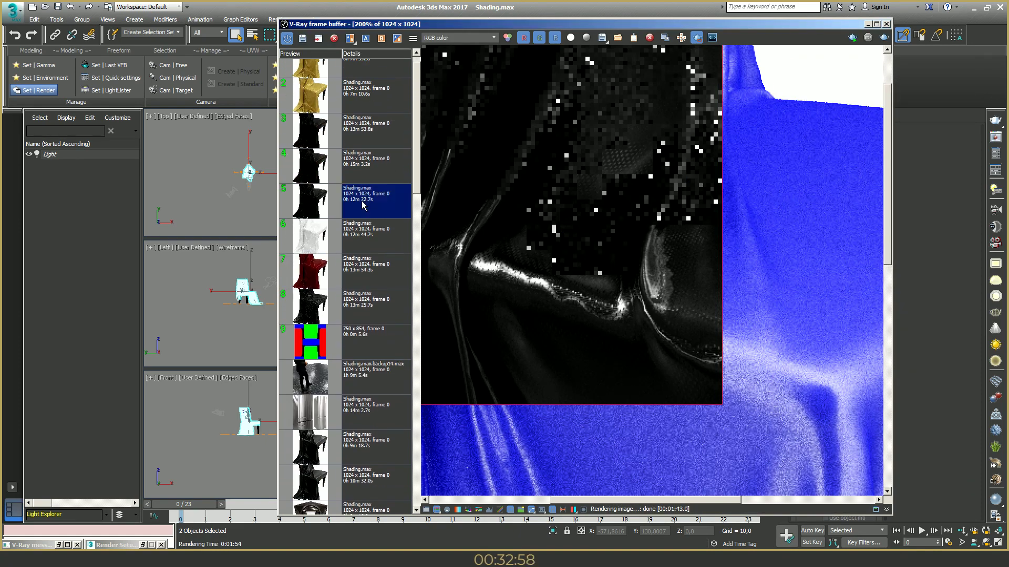
{"action": "double_click", "coordinate": [353, 342]}
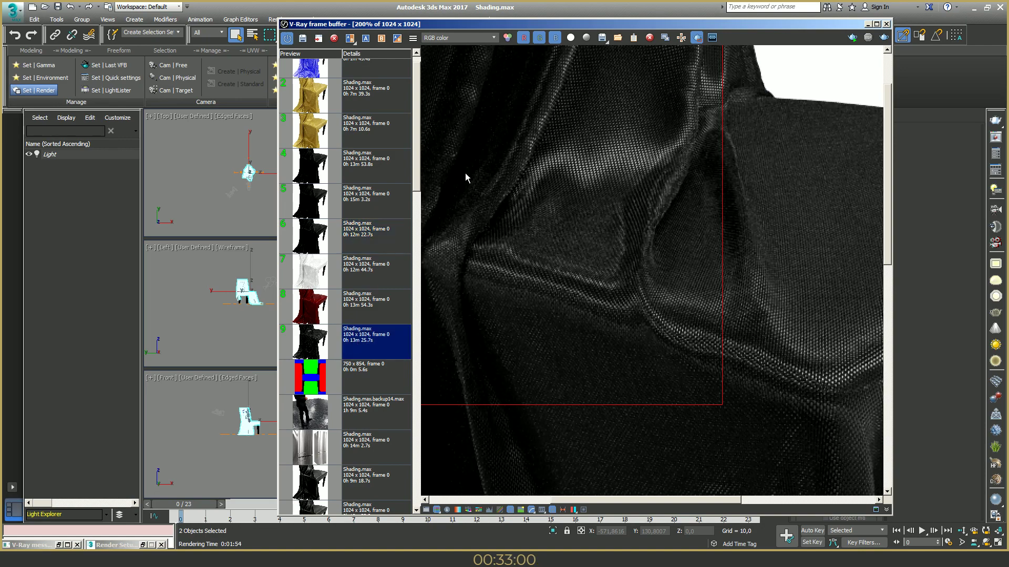
{"action": "double_click", "coordinate": [734, 227]}
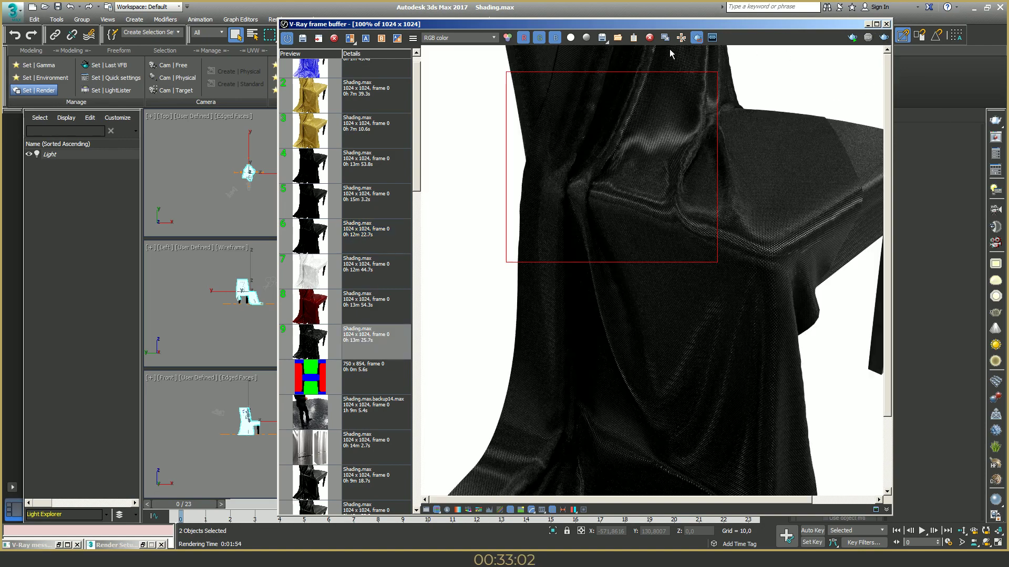
{"action": "left_click", "coordinate": [697, 37]}
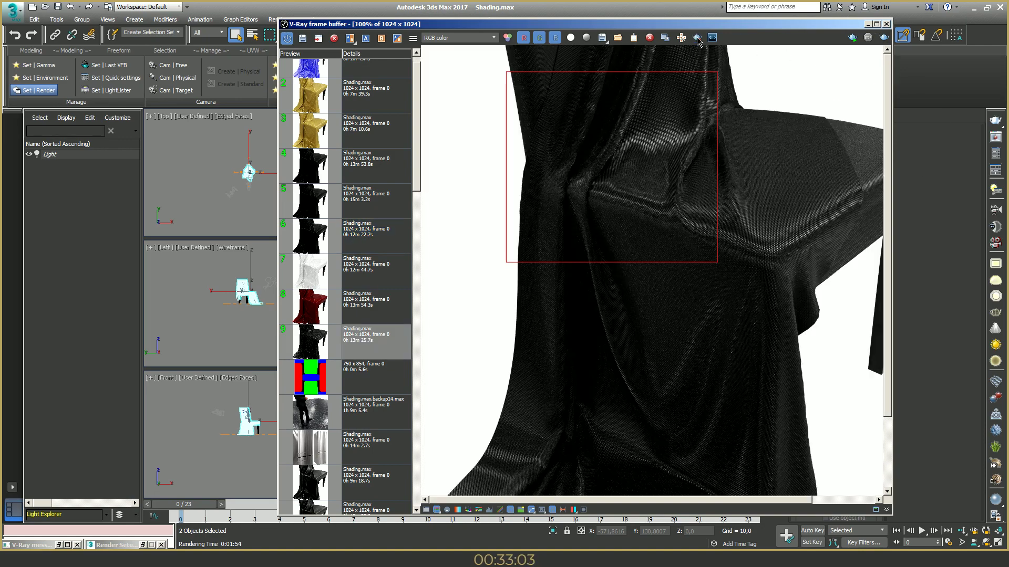
Maximize the frame buffer, examine the weave and highlights of the black drape at 100% and 200%, and minimize it.
{"action": "left_click", "coordinate": [875, 25]}
{"action": "scroll", "coordinate": [635, 179], "scroll_direction": "up", "scroll_amount": 2}
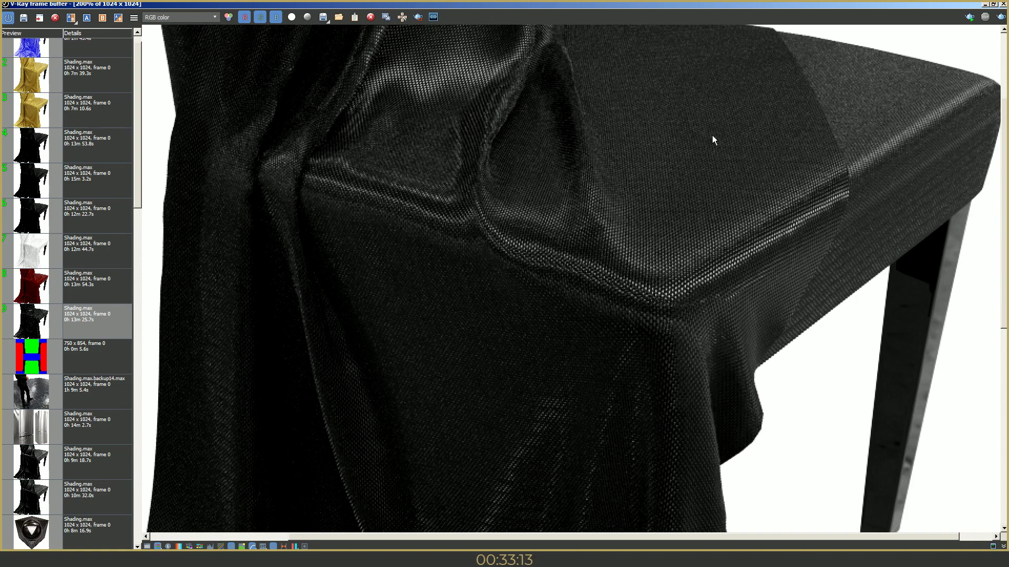
{"action": "scroll", "coordinate": [585, 168], "scroll_direction": "down", "scroll_amount": 2}
{"action": "scroll", "coordinate": [433, 124], "scroll_direction": "up", "scroll_amount": 2}
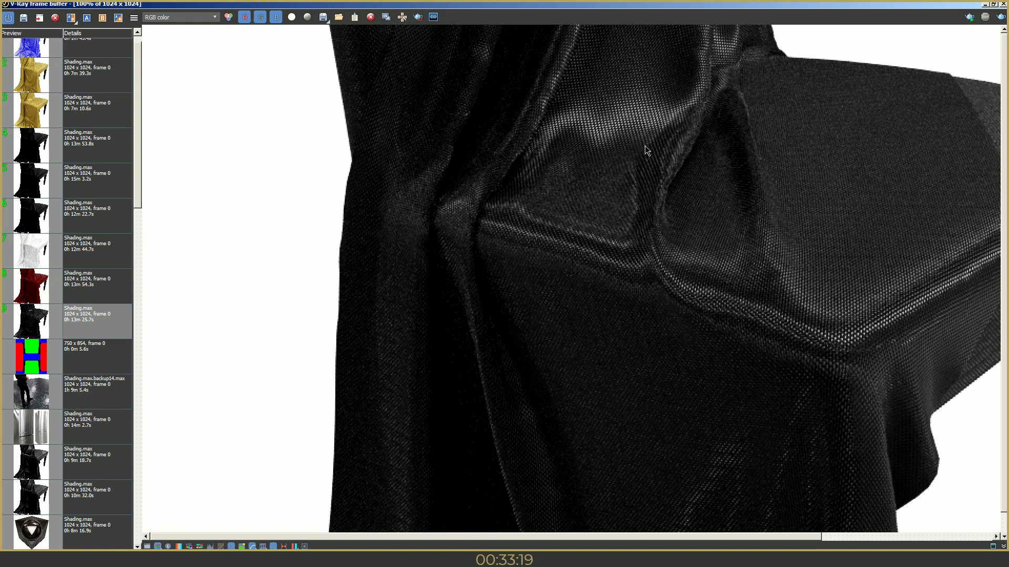
{"action": "scroll", "coordinate": [532, 59], "scroll_direction": "down", "scroll_amount": 2}
{"action": "scroll", "coordinate": [549, 52], "scroll_direction": "up", "scroll_amount": 2}
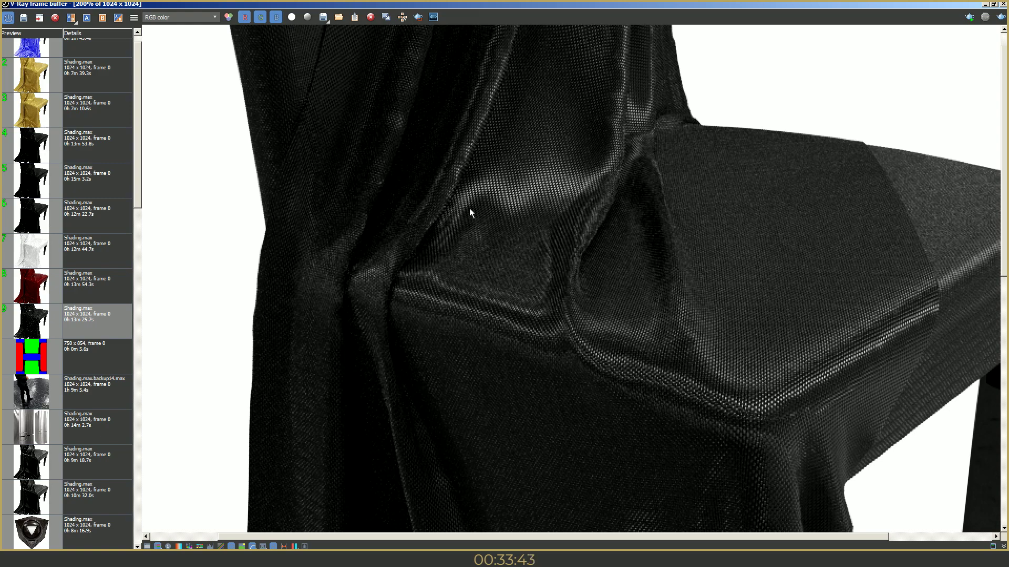
{"action": "left_click", "coordinate": [986, 4]}
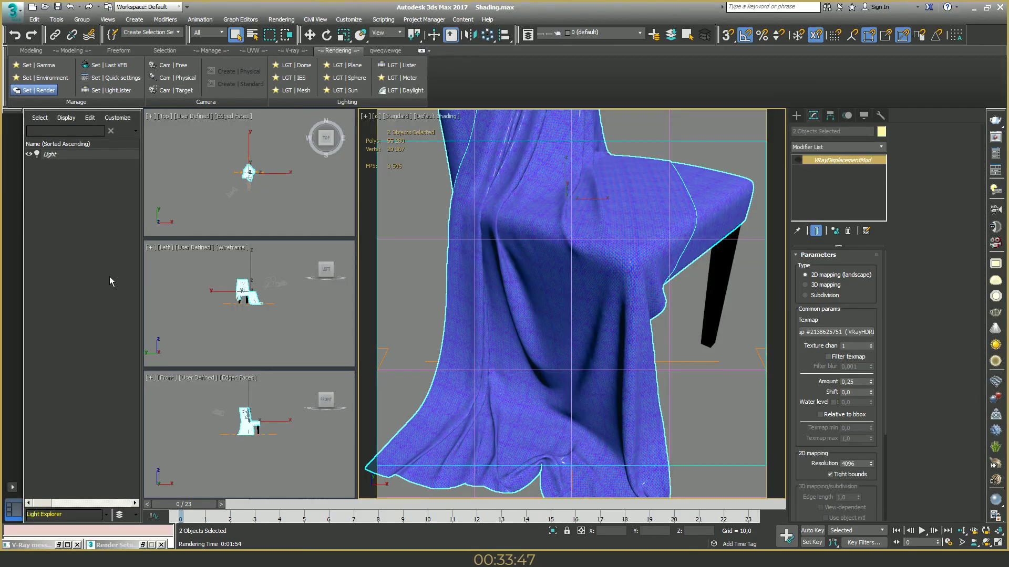
Restore the Render Setup, set the bucket image sampler's max subdivs to 2, and minimize it.
{"action": "left_click", "coordinate": [143, 546]}
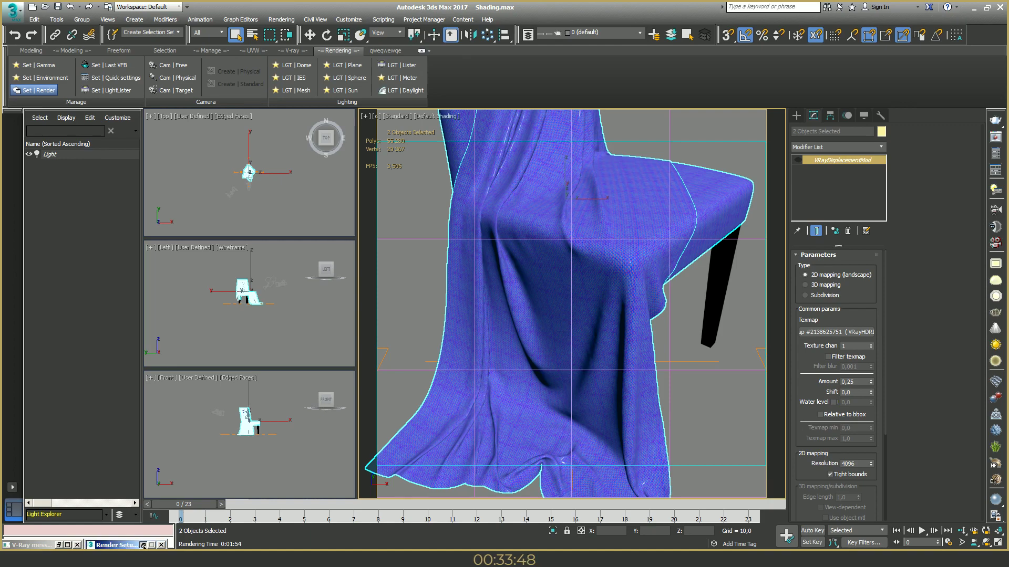
{"action": "double_click", "coordinate": [246, 246]}
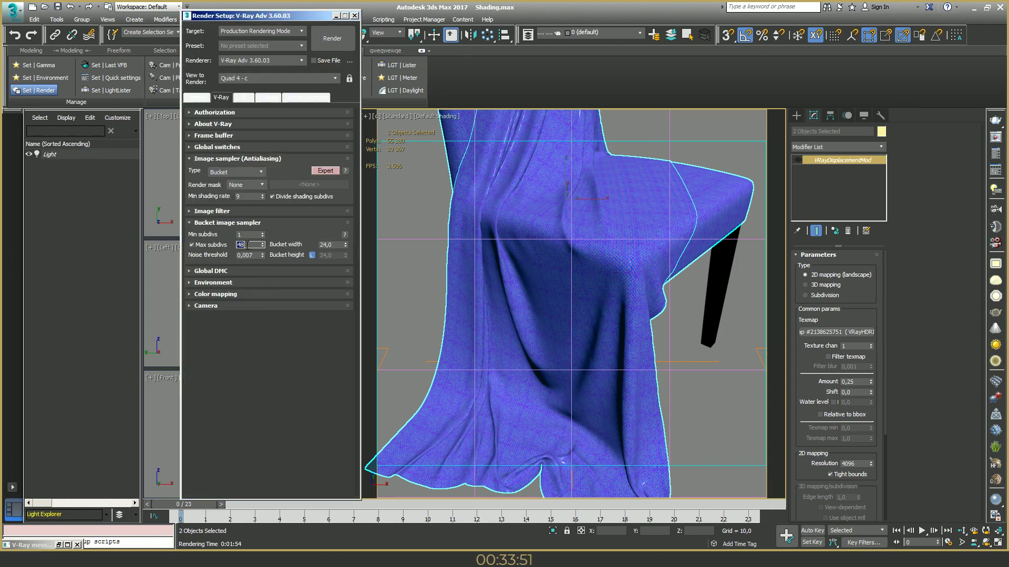
{"action": "type", "text": "2"}
{"action": "left_click", "coordinate": [335, 16]}
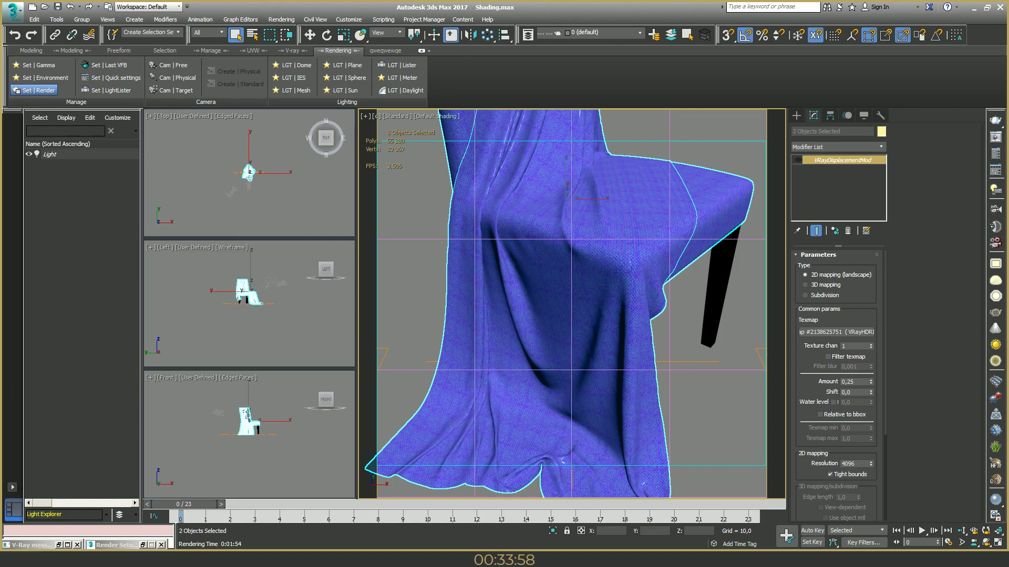
Open the Slate Material Editor, maximize it, and move the RGB Tint node closer to the ID bitmap.
{"action": "left_click", "coordinate": [256, 50]}
{"action": "left_click", "coordinate": [48, 80]}
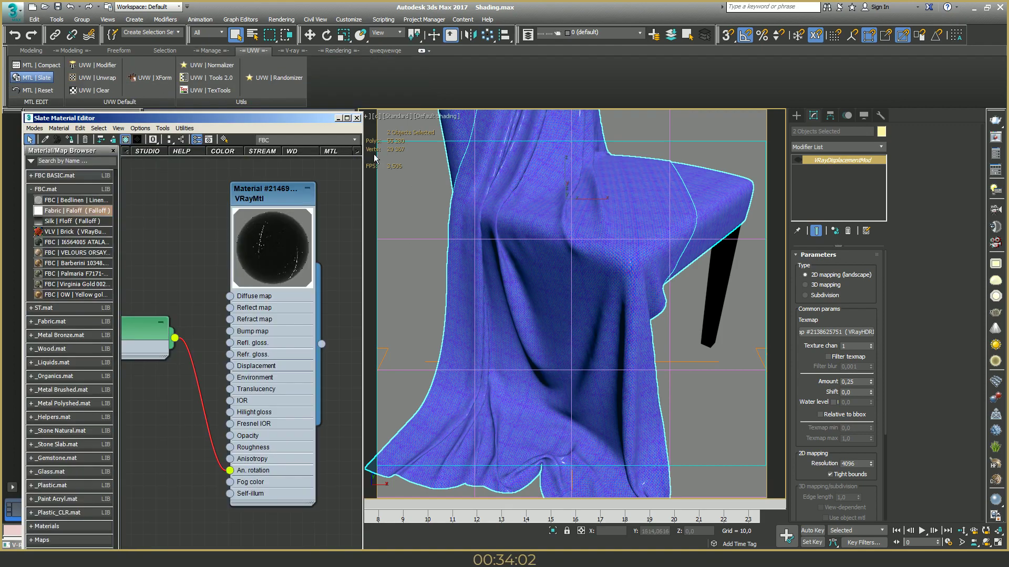
{"action": "left_click", "coordinate": [347, 118]}
{"action": "middle_click_drag", "start_coordinate": [230, 194], "coordinate": [625, 236]}
{"action": "left_click_drag", "start_coordinate": [287, 260], "coordinate": [238, 284]}
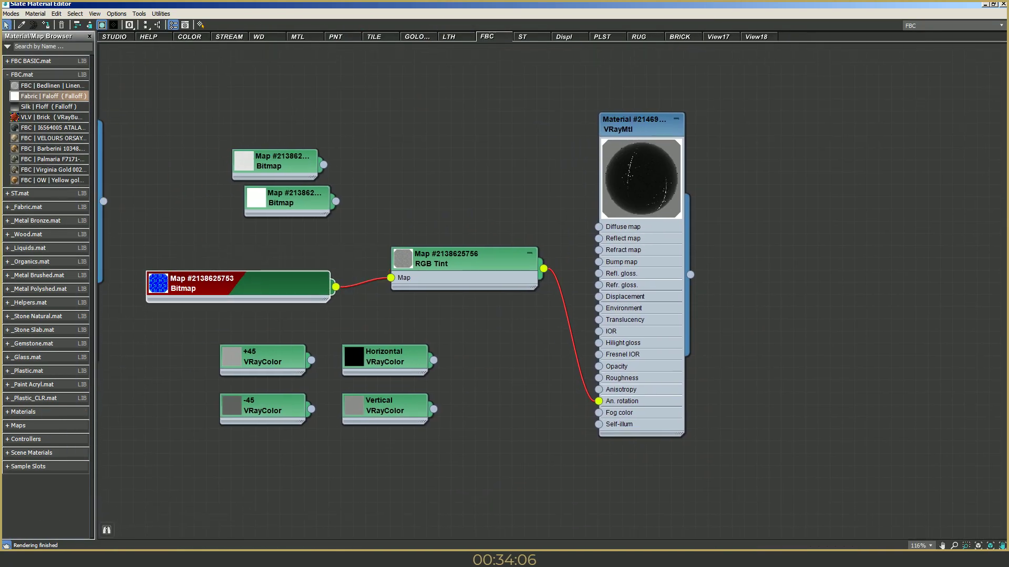
{"action": "middle_click_drag", "start_coordinate": [238, 285], "coordinate": [210, 296]}
{"action": "left_click_drag", "start_coordinate": [420, 269], "coordinate": [396, 281]}
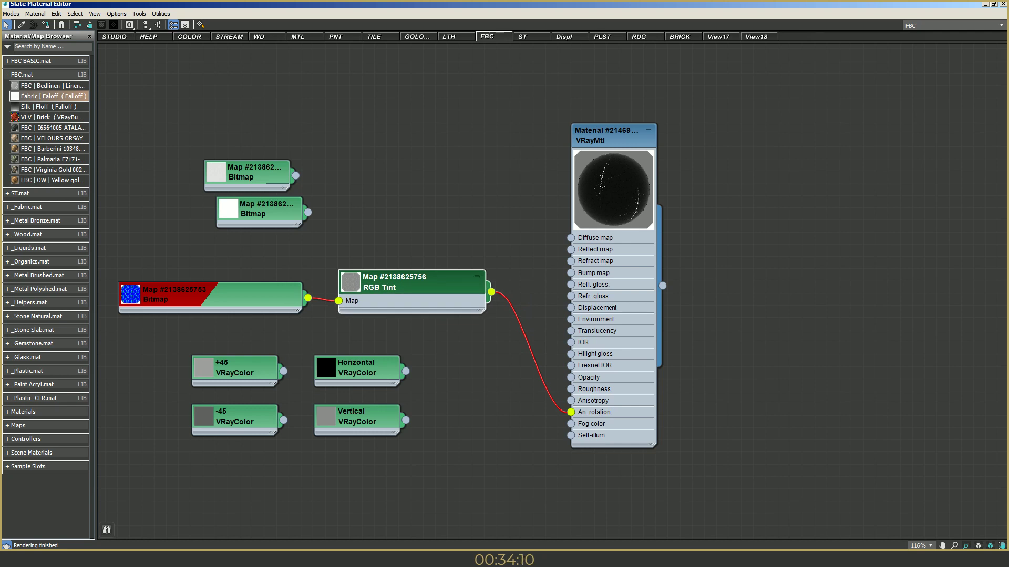
{"action": "middle_click_drag", "start_coordinate": [428, 217], "coordinate": [394, 223]}
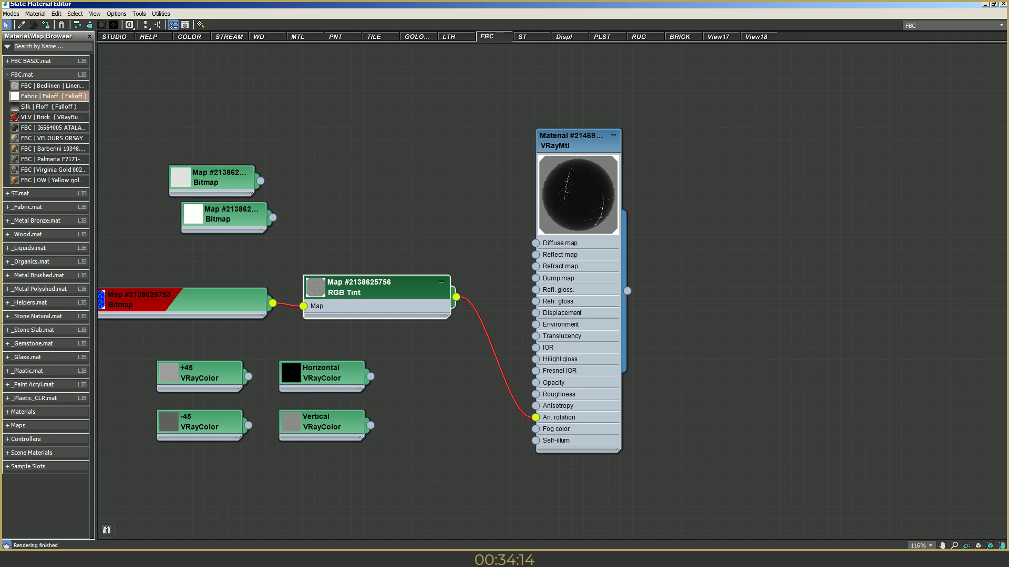
Enlarge the txyz_burlap_01_dsp_2k.tif bitmap node, place it above the RGB Tint, and inspect its full image up close.
{"action": "double_click", "coordinate": [180, 177]}
{"action": "left_click_drag", "start_coordinate": [224, 187], "coordinate": [359, 137]}
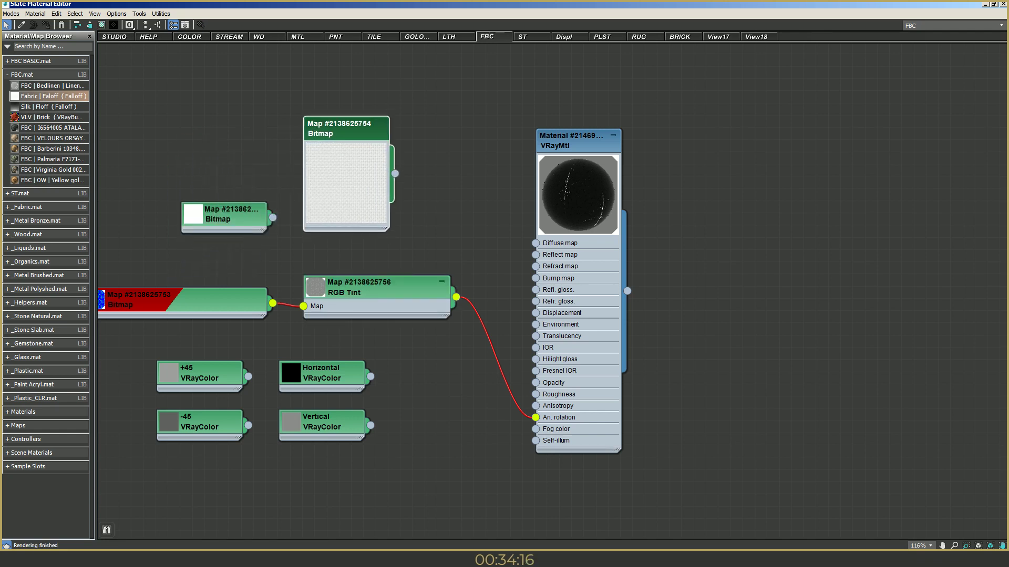
{"action": "double_click", "coordinate": [359, 137]}
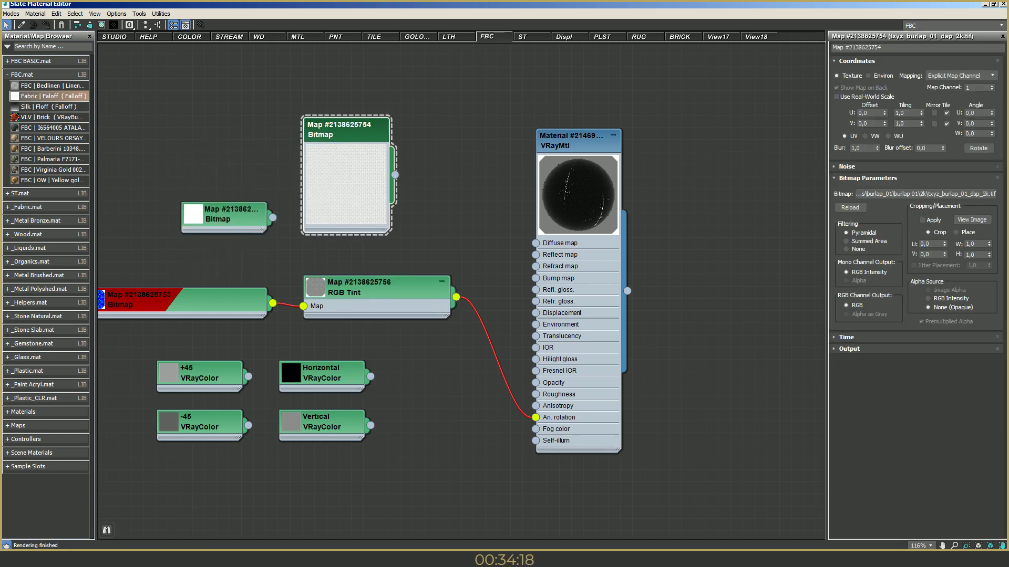
{"action": "left_click", "coordinate": [972, 220]}
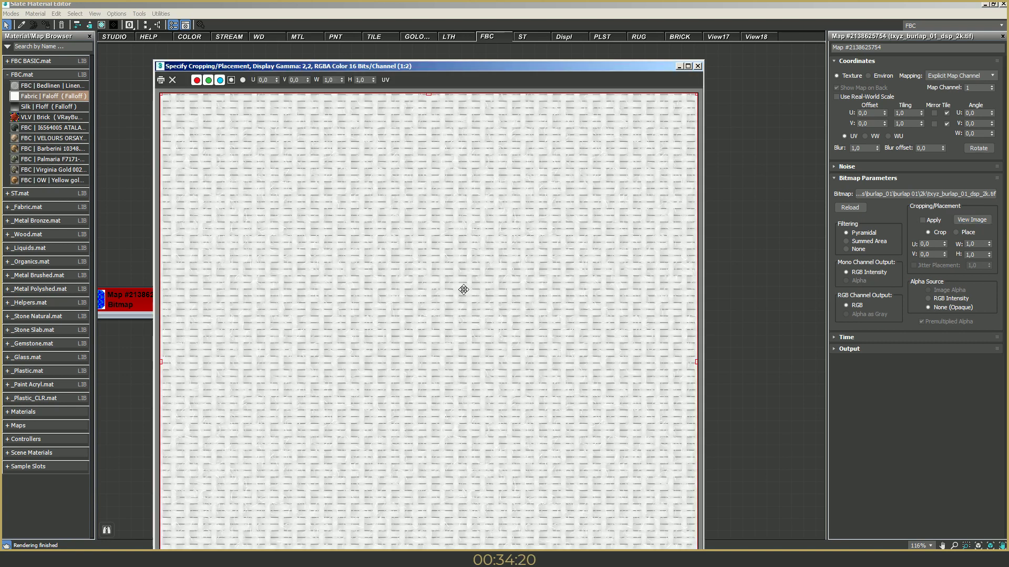
{"action": "scroll", "coordinate": [476, 304], "scroll_direction": "up", "scroll_amount": 1}
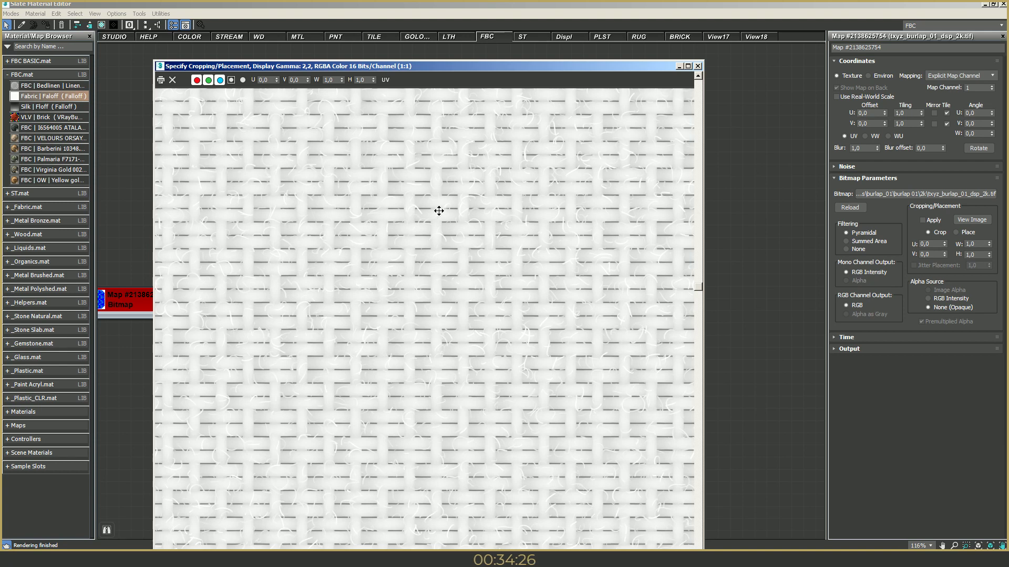
{"action": "left_click", "coordinate": [698, 66]}
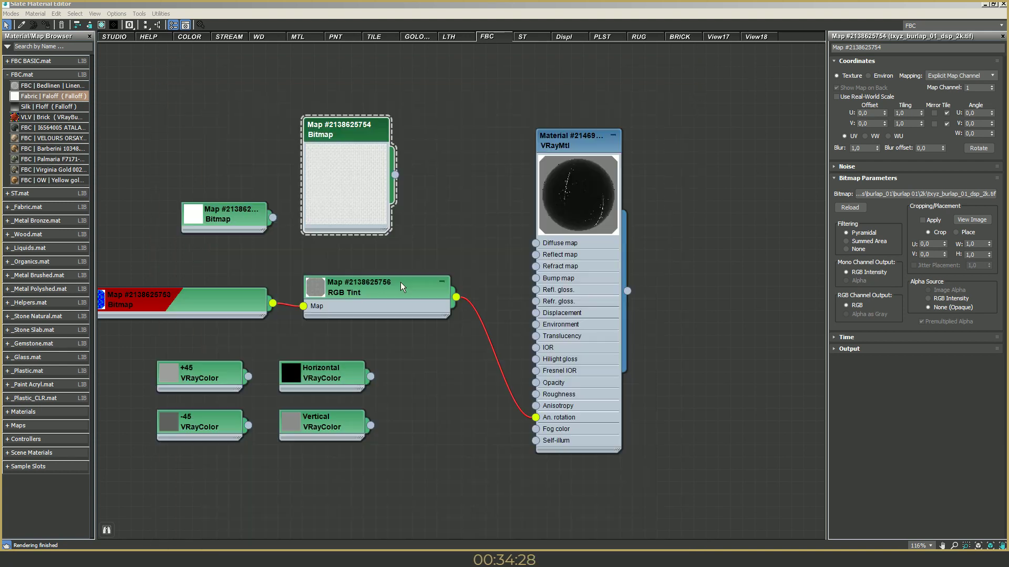
Move the other white bitmap node up beside the displacement bitmap and the four VRayColor nodes down to clear space in the graph.
{"action": "middle_click_drag", "start_coordinate": [442, 265], "coordinate": [509, 269]}
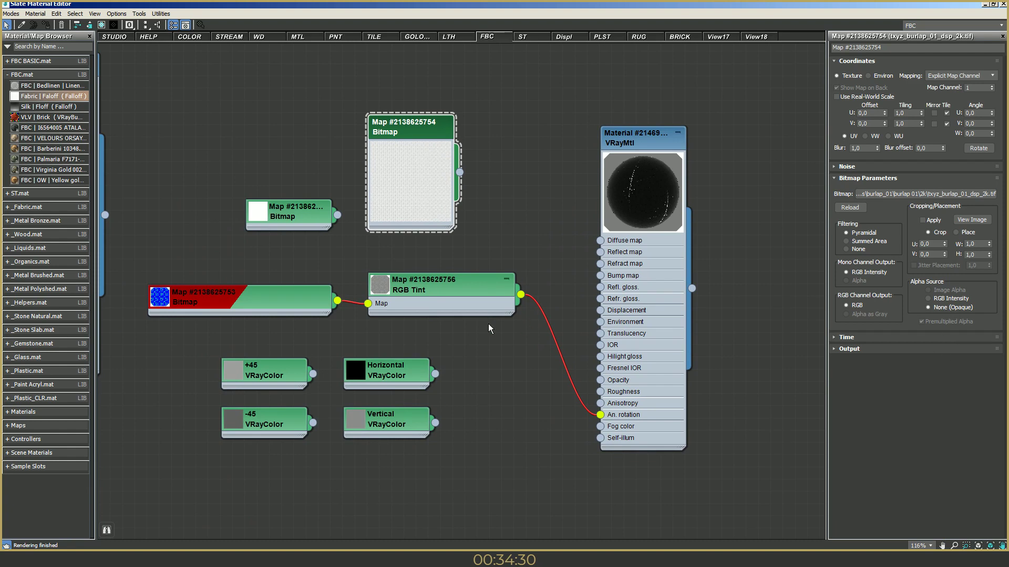
{"action": "left_click_drag", "start_coordinate": [309, 215], "coordinate": [271, 142]}
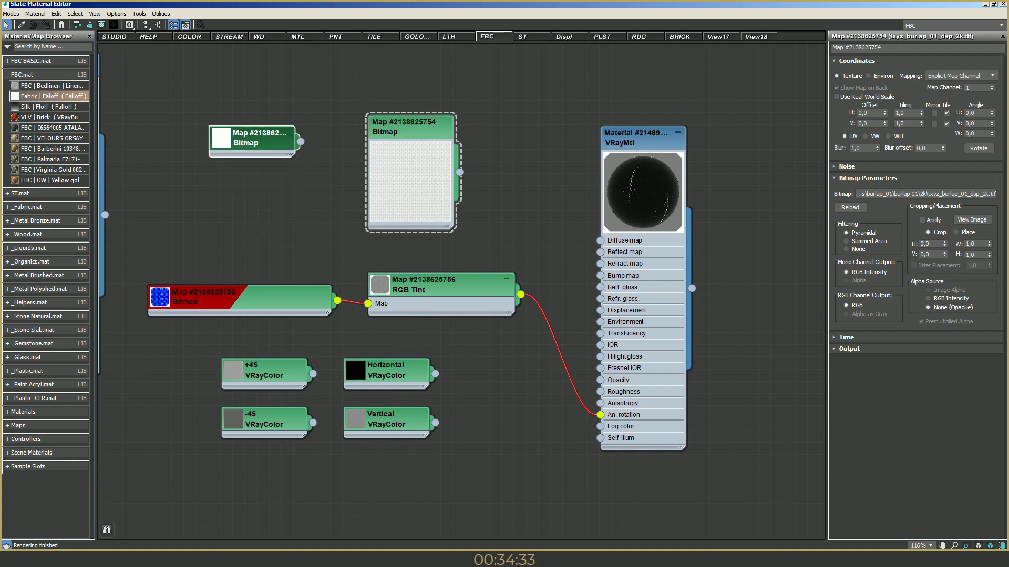
{"action": "left_click_drag", "start_coordinate": [205, 345], "coordinate": [473, 476]}
{"action": "left_click_drag", "start_coordinate": [432, 361], "coordinate": [338, 449]}
{"action": "left_click_drag", "start_coordinate": [197, 339], "coordinate": [523, 501]}
{"action": "left_click_drag", "start_coordinate": [410, 375], "coordinate": [299, 461]}
Add a VRayColor2Bump map below the RGB Tint, feed the displacement bitmap into it, and move the ID bitmap up out of the way.
{"action": "right_click", "coordinate": [458, 347]}
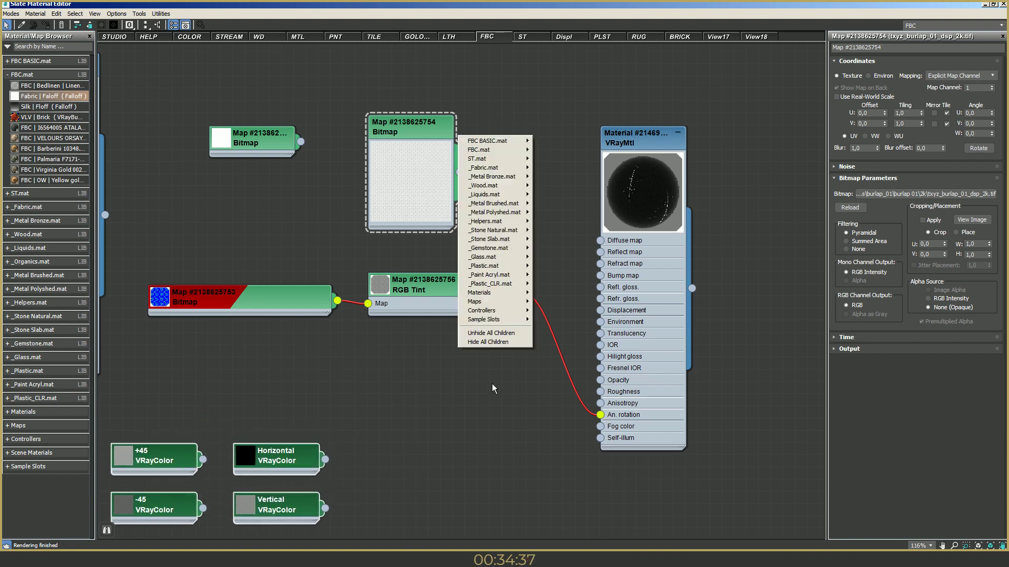
{"action": "mouse_move", "coordinate": [501, 302]}
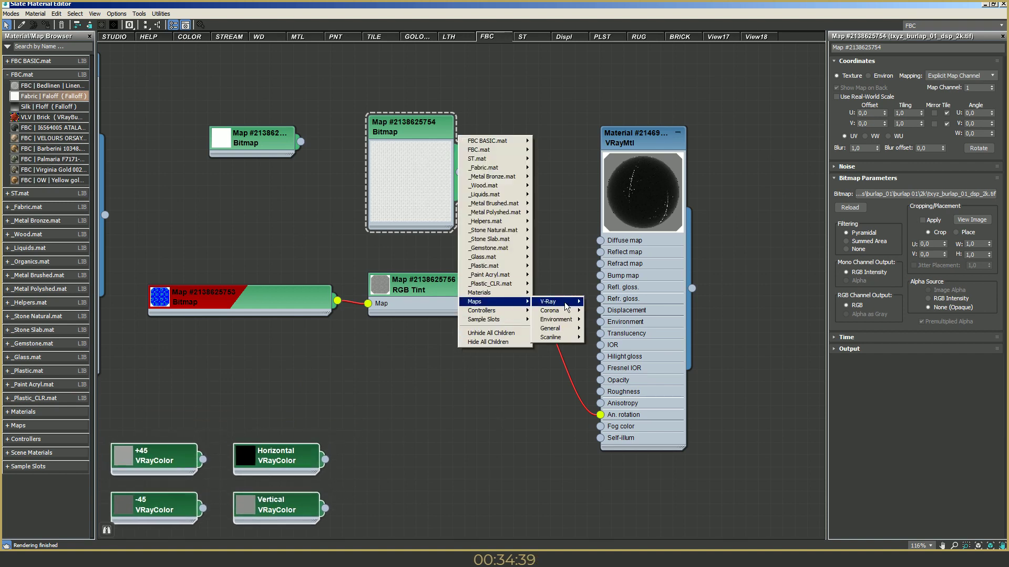
{"action": "mouse_move", "coordinate": [566, 307]}
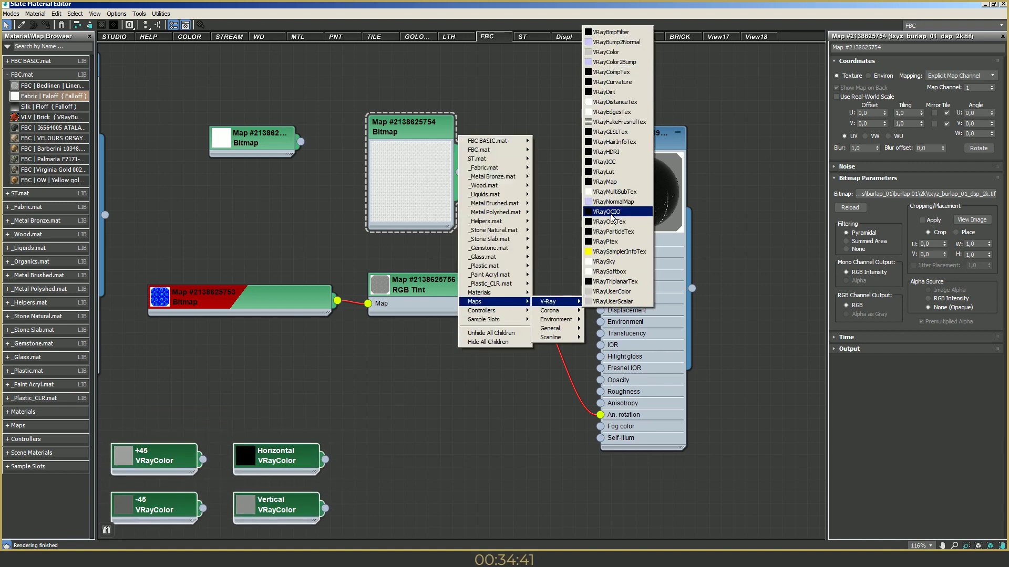
{"action": "left_click", "coordinate": [628, 54]}
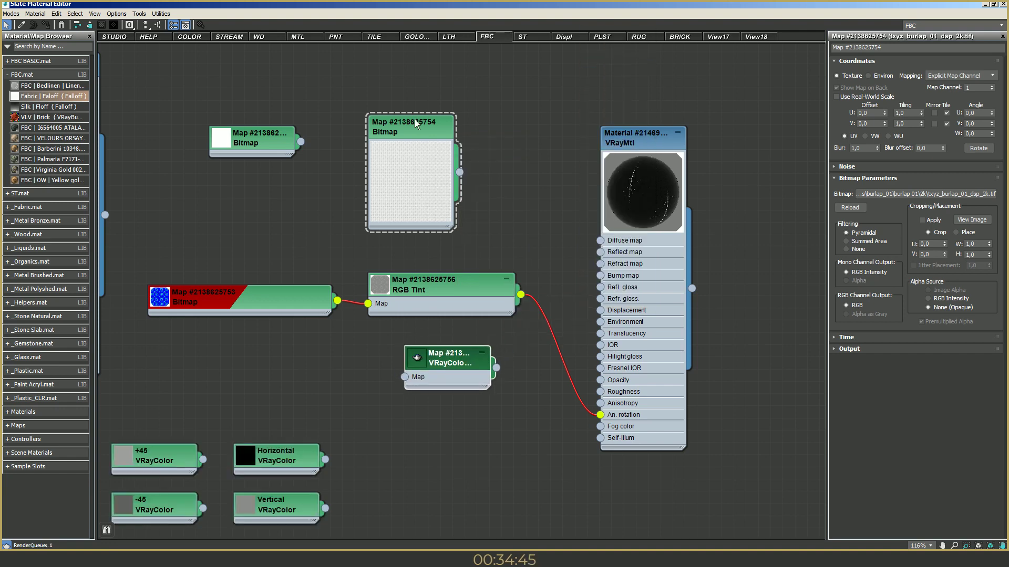
{"action": "left_click_drag", "start_coordinate": [415, 123], "coordinate": [281, 320]}
{"action": "left_click_drag", "start_coordinate": [225, 288], "coordinate": [248, 214]}
{"action": "left_click_drag", "start_coordinate": [326, 368], "coordinate": [411, 378]}
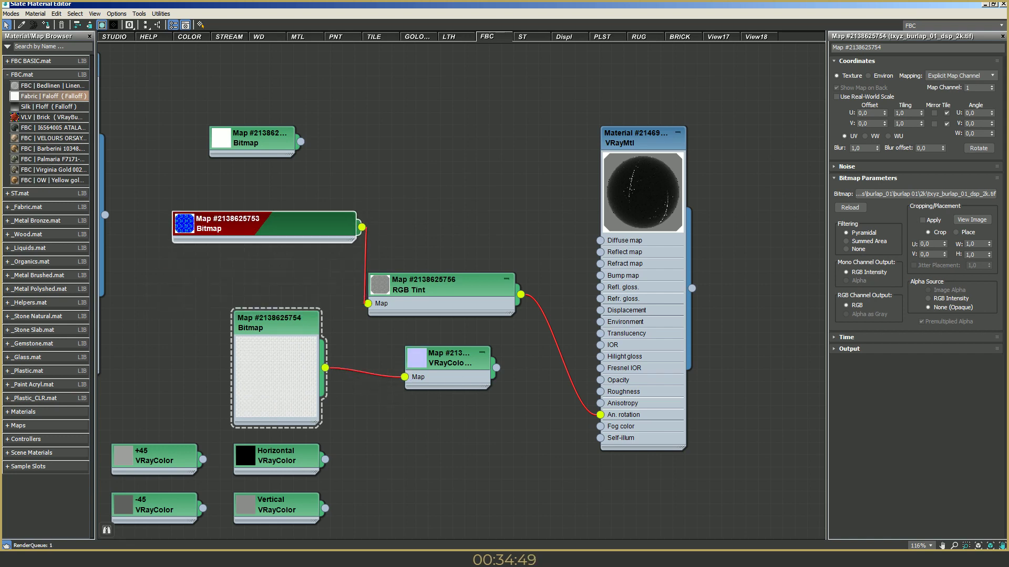
Enlarge the VRayColor2Bump node's preview and place the node just below the RGB Tint.
{"action": "double_click", "coordinate": [416, 359]}
{"action": "left_click_drag", "start_coordinate": [451, 336], "coordinate": [459, 334]}
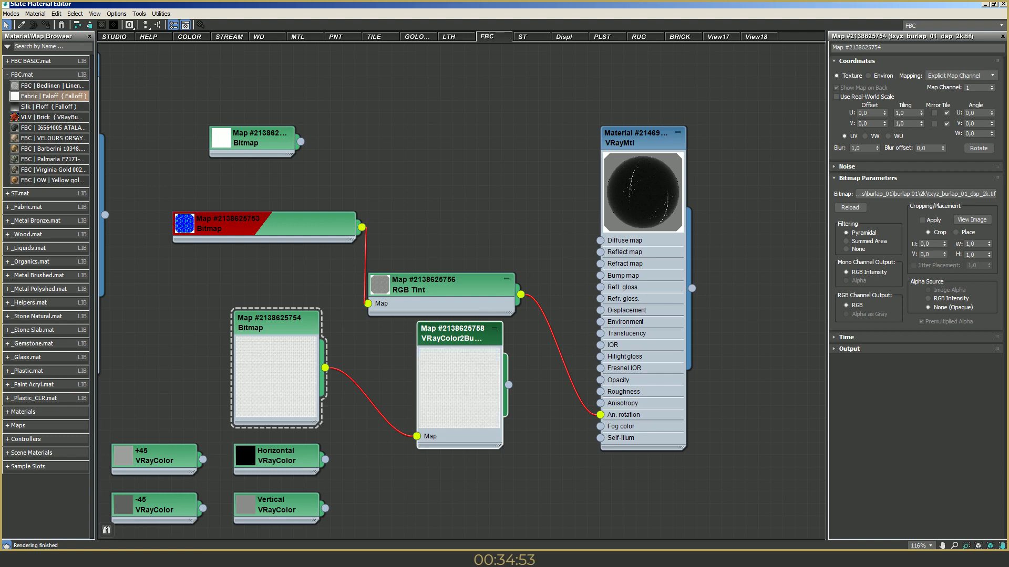
{"action": "middle_click_drag", "start_coordinate": [460, 338], "coordinate": [444, 296]}
Set the VRayColor2Bump map's height to 0.25.
{"action": "left_click", "coordinate": [443, 296]}
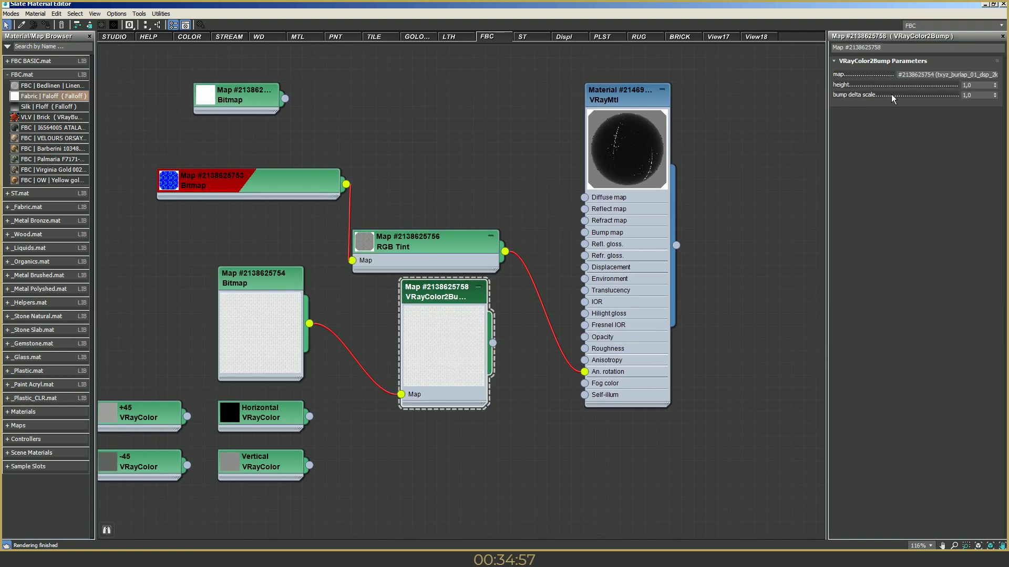
{"action": "right_click", "coordinate": [995, 87]}
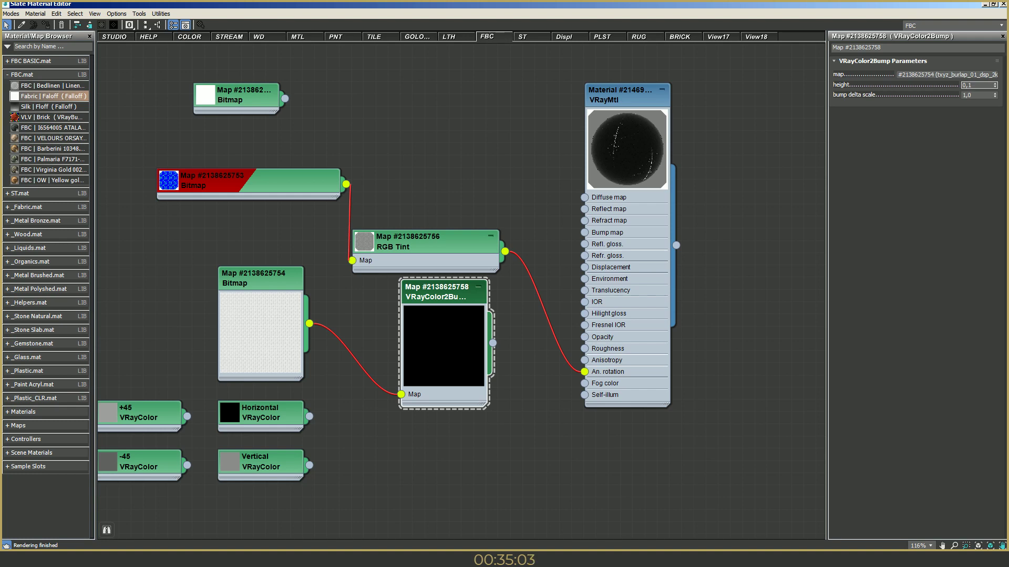
{"action": "key", "text": "Return"}
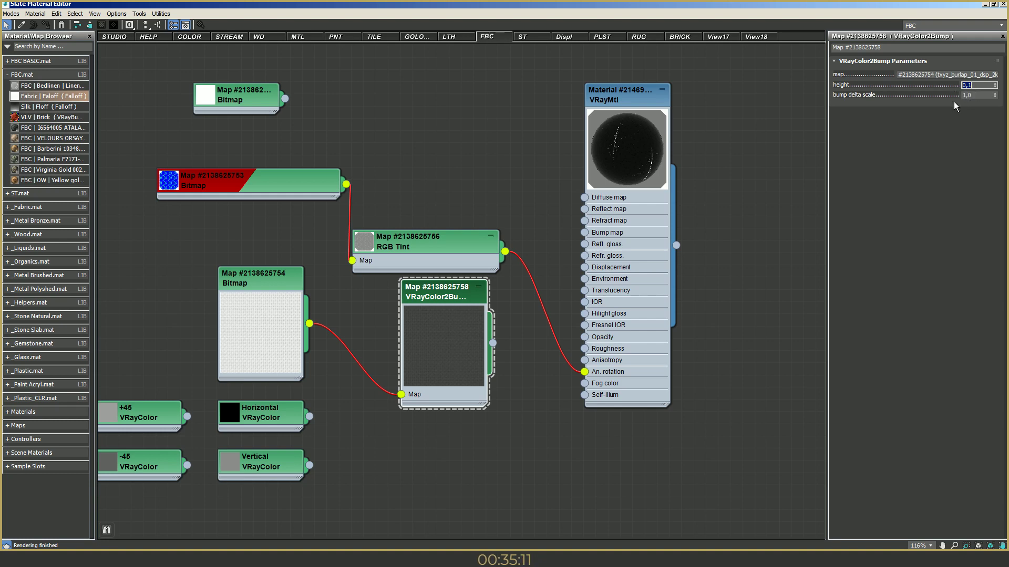
{"action": "left_click", "coordinate": [982, 86]}
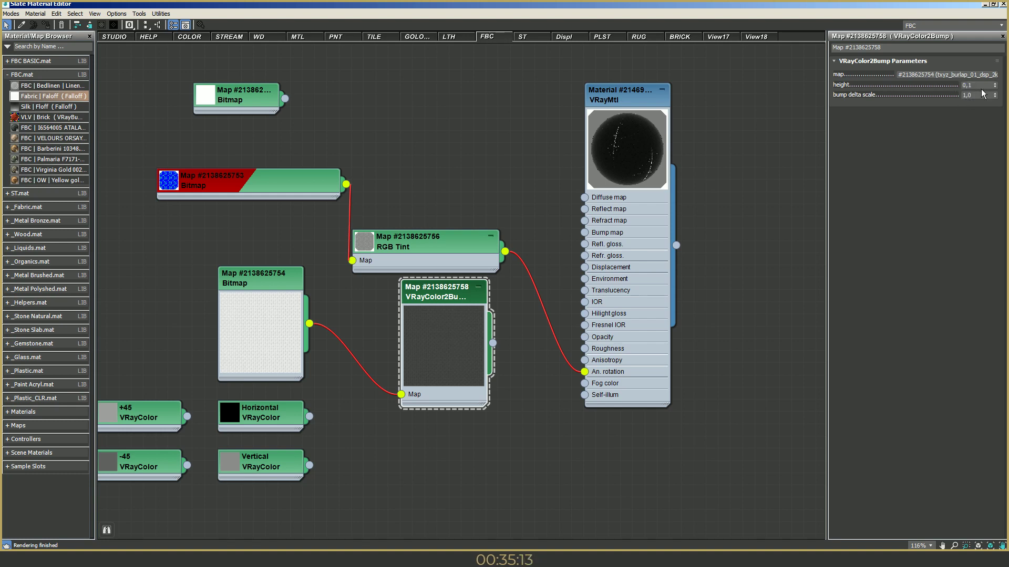
{"action": "type", "text": "5"}
{"action": "key", "text": "Return"}
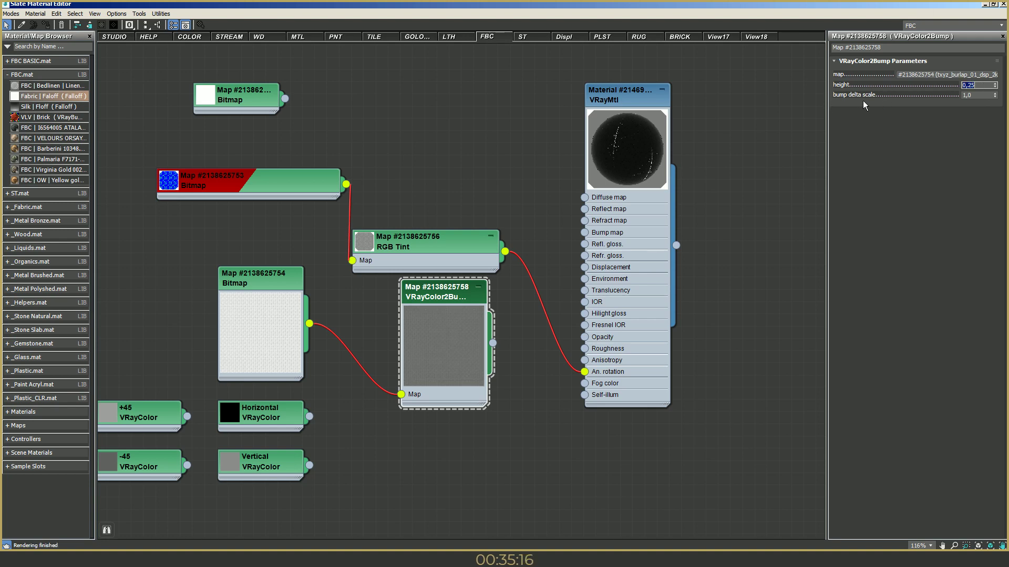
Set the VRayColor2Bump map's bump delta scale to 0.025.
{"action": "left_click", "coordinate": [995, 96]}
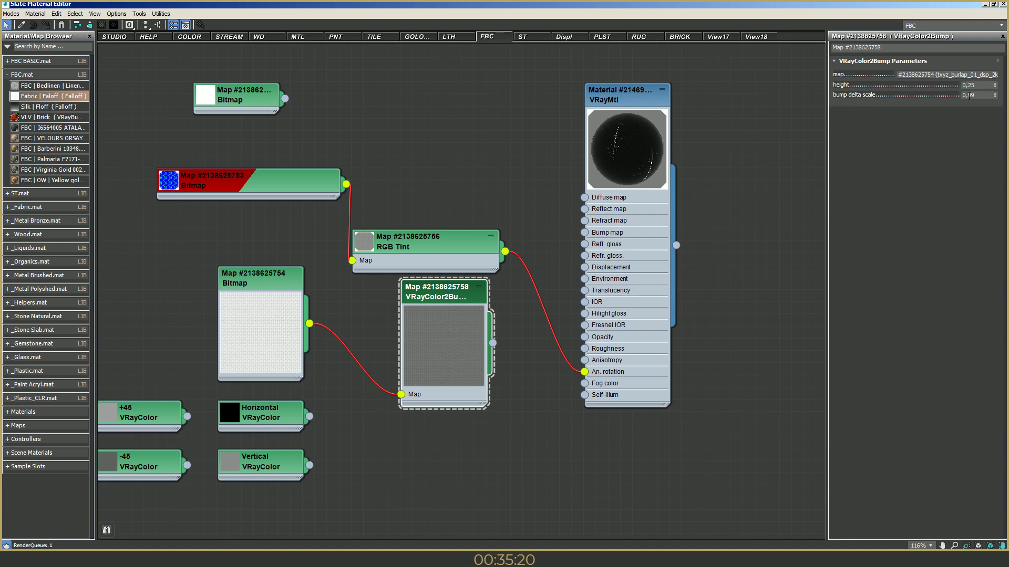
{"action": "double_click", "coordinate": [969, 96]}
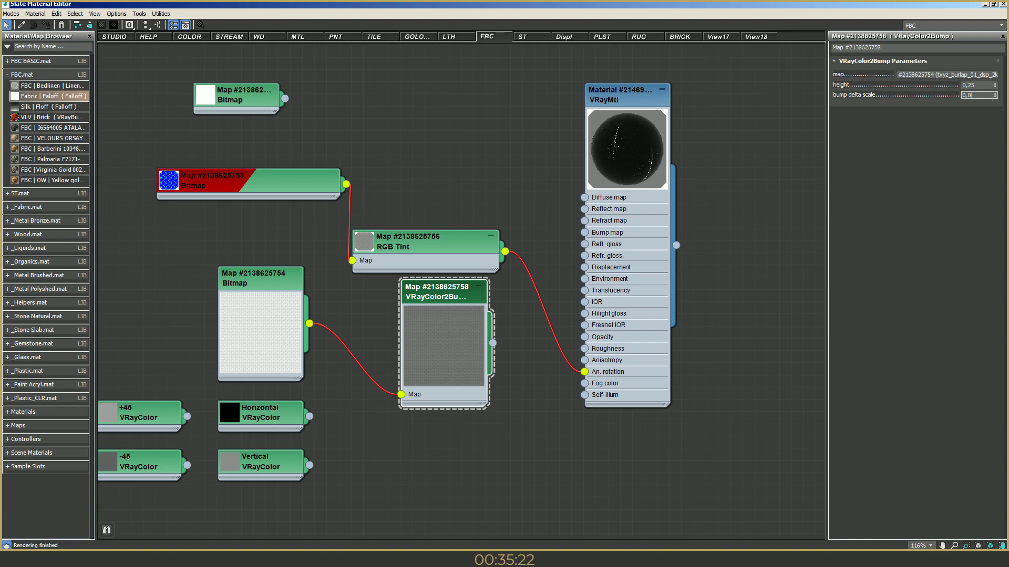
{"action": "type", "text": "0,025"}
{"action": "key", "text": "Return"}
Connect the VRayColor2Bump output to the VRayMtl's Bump map input and set the material's bump amount to 100.
{"action": "left_click", "coordinate": [492, 343]}
{"action": "left_click_drag", "start_coordinate": [493, 343], "coordinate": [587, 233]}
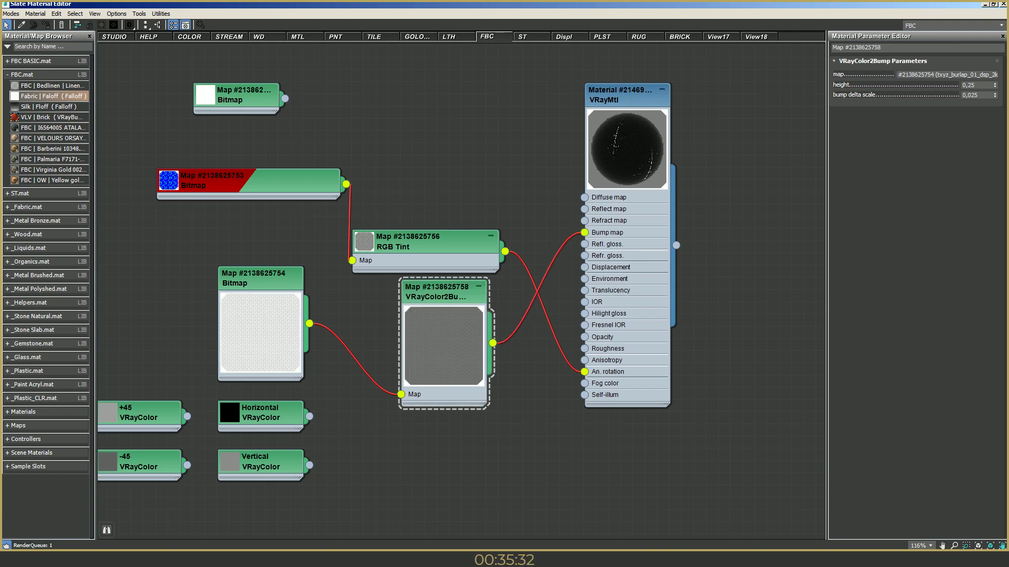
{"action": "double_click", "coordinate": [625, 95]}
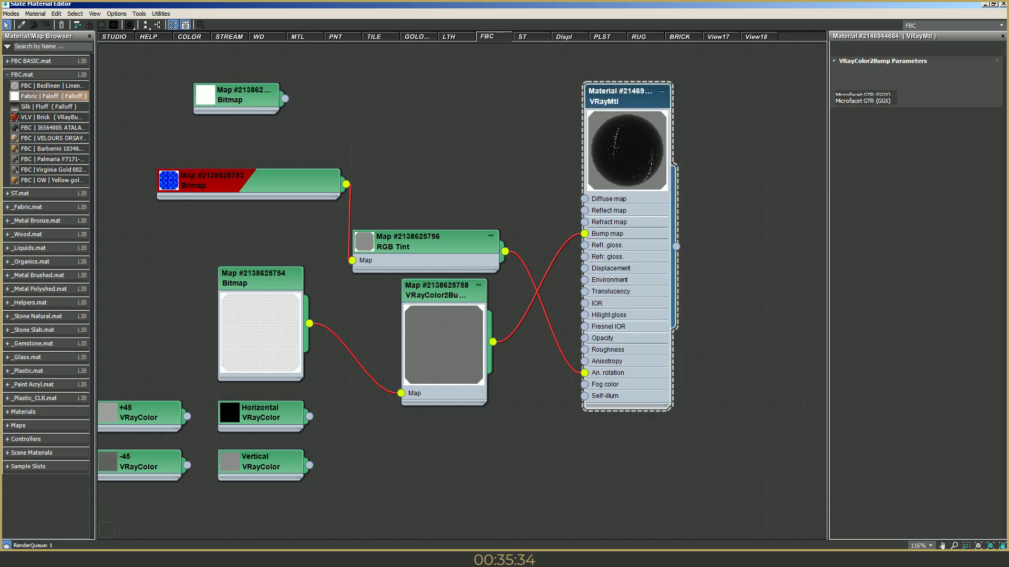
{"action": "left_click", "coordinate": [862, 394]}
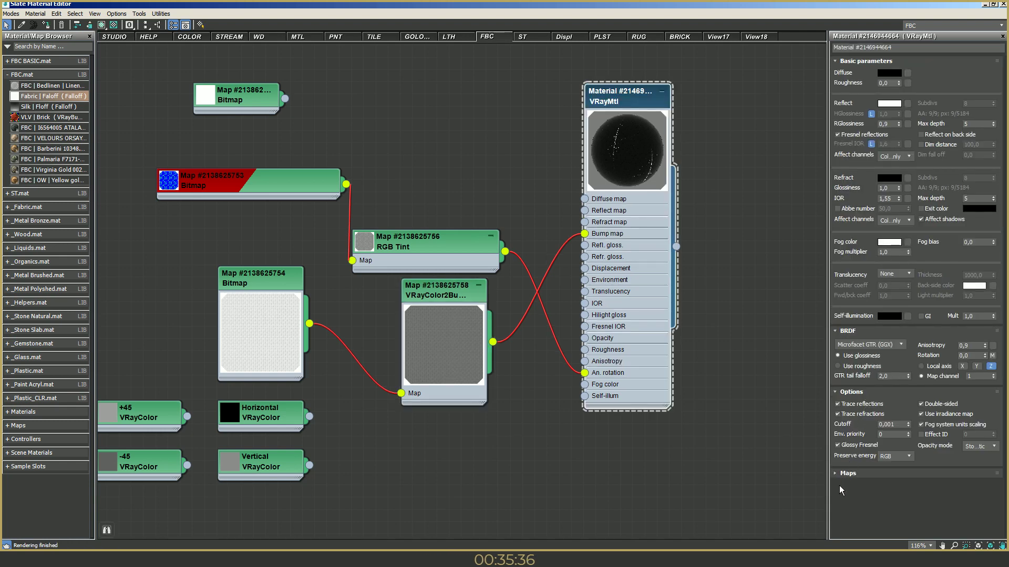
{"action": "scroll", "coordinate": [843, 474], "scroll_direction": "down", "scroll_amount": 3}
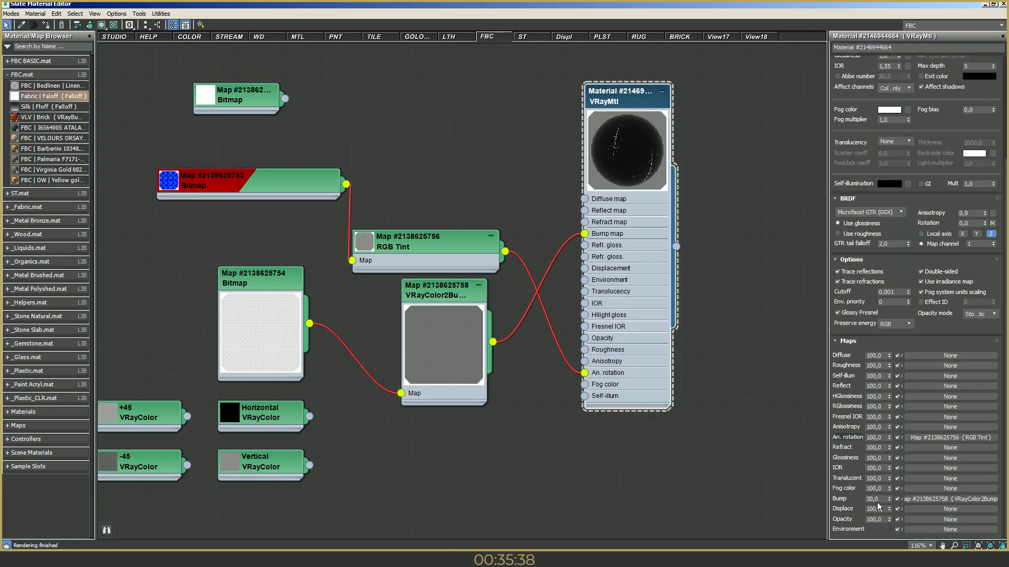
{"action": "double_click", "coordinate": [875, 499]}
{"action": "type", "text": "1"}
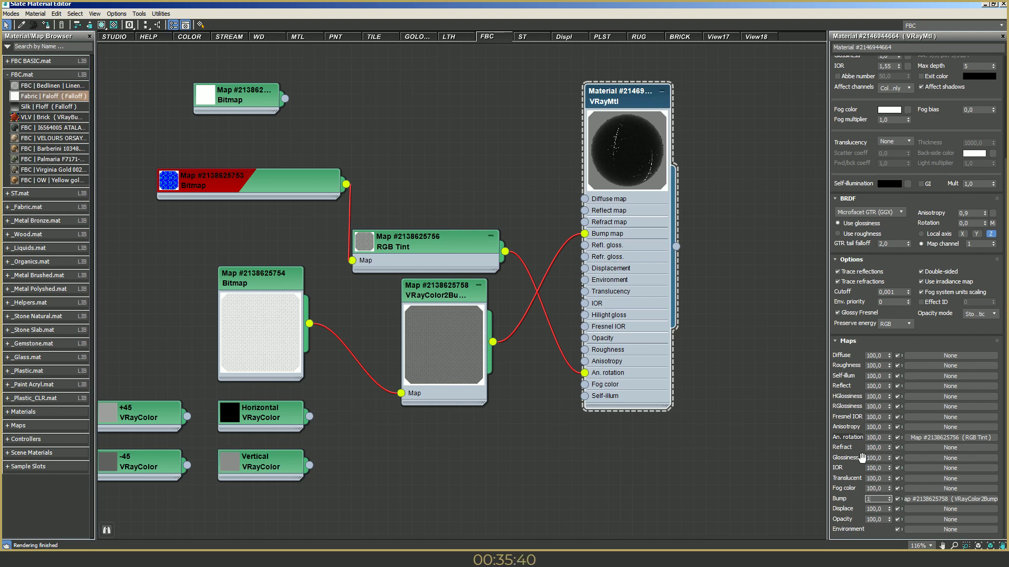
{"action": "type", "text": "00"}
{"action": "key", "text": "Return"}
Collapse the VRayColor2Bump and displacement bitmap previews and arrange both nodes above the RGB Tint branch.
{"action": "middle_click_drag", "start_coordinate": [670, 180], "coordinate": [646, 195]}
{"action": "middle_click_drag", "start_coordinate": [716, 220], "coordinate": [642, 207]}
{"action": "double_click", "coordinate": [333, 389]}
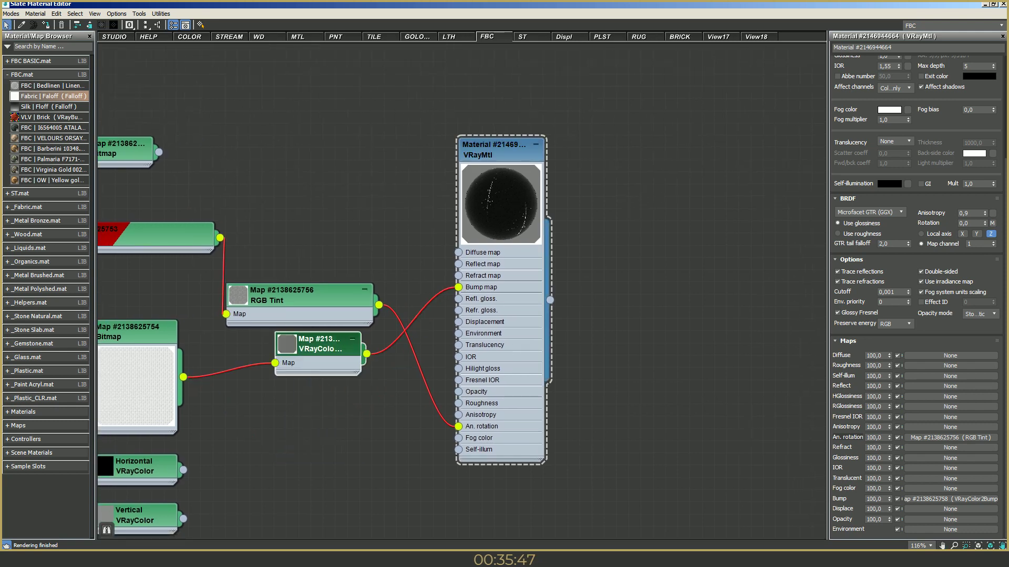
{"action": "left_click_drag", "start_coordinate": [315, 345], "coordinate": [328, 220]}
{"action": "double_click", "coordinate": [143, 391]}
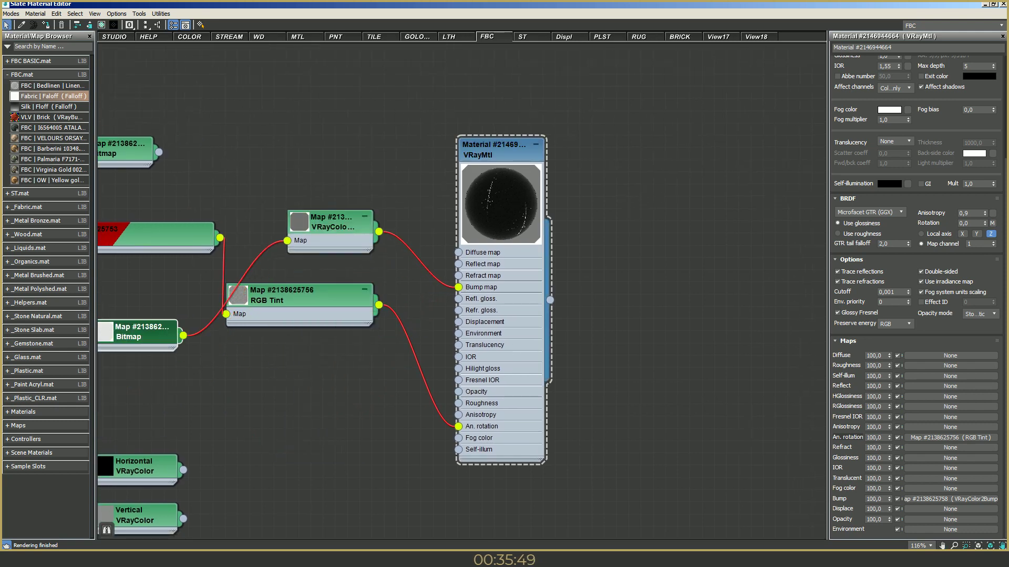
{"action": "left_click_drag", "start_coordinate": [140, 331], "coordinate": [200, 184]}
{"action": "middle_click_drag", "start_coordinate": [338, 328], "coordinate": [317, 319]}
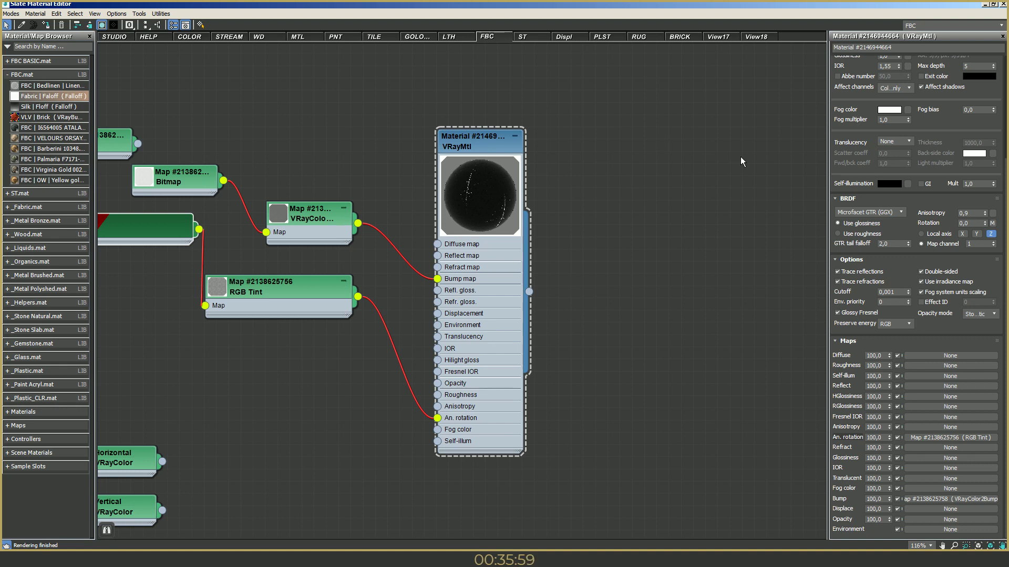
Set the VRayMtl's reflection glossiness to 0.8 and its anisotropy to 0.8.
{"action": "scroll", "coordinate": [893, 131], "scroll_direction": "up", "scroll_amount": 3}
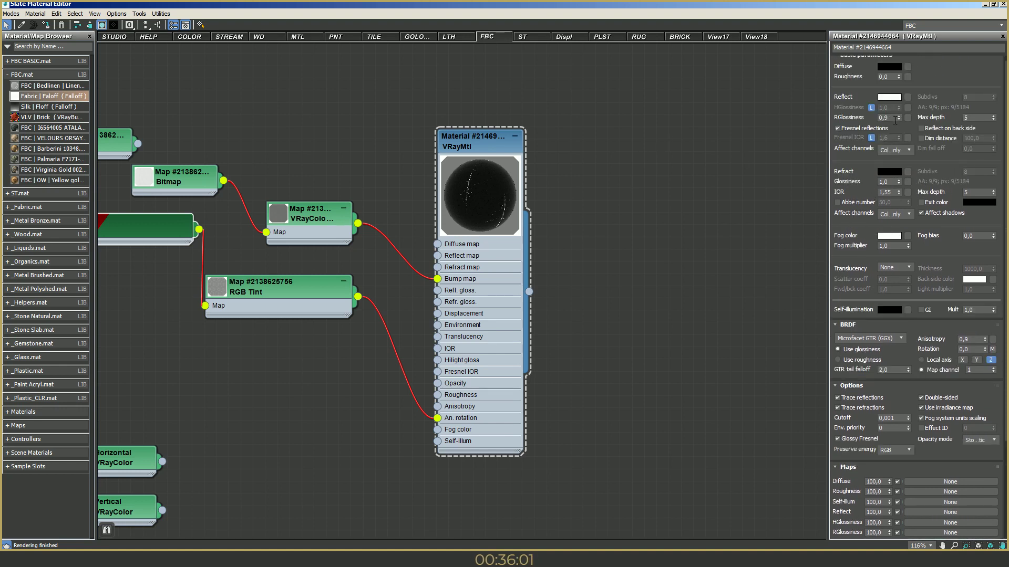
{"action": "double_click", "coordinate": [893, 117]}
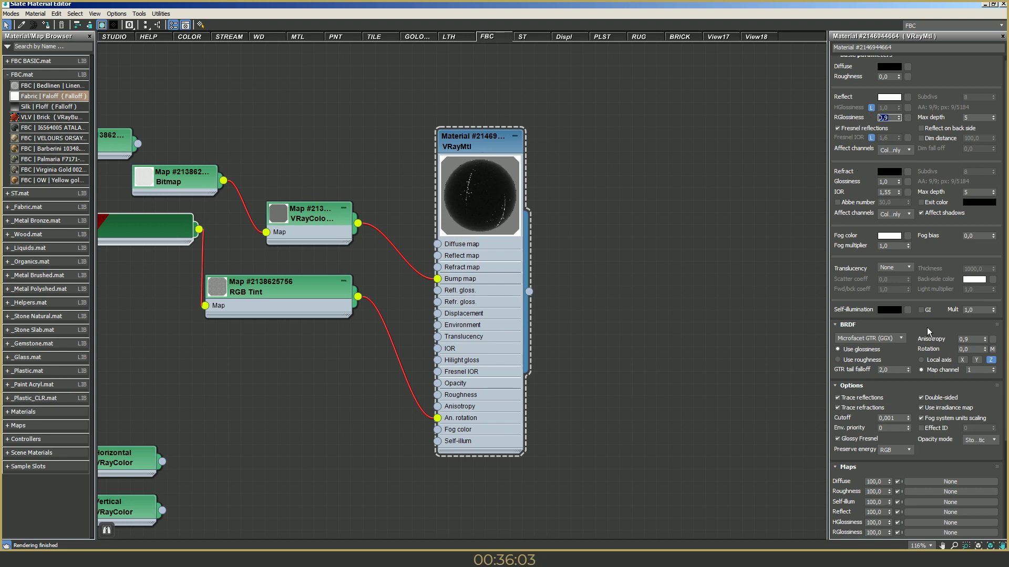
{"action": "double_click", "coordinate": [971, 339]}
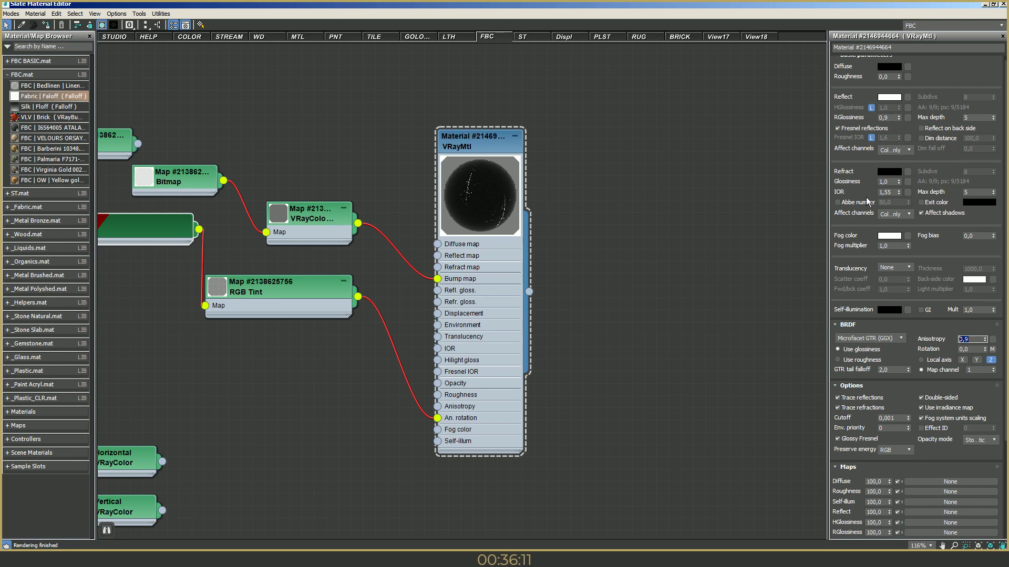
{"action": "left_click", "coordinate": [891, 120]}
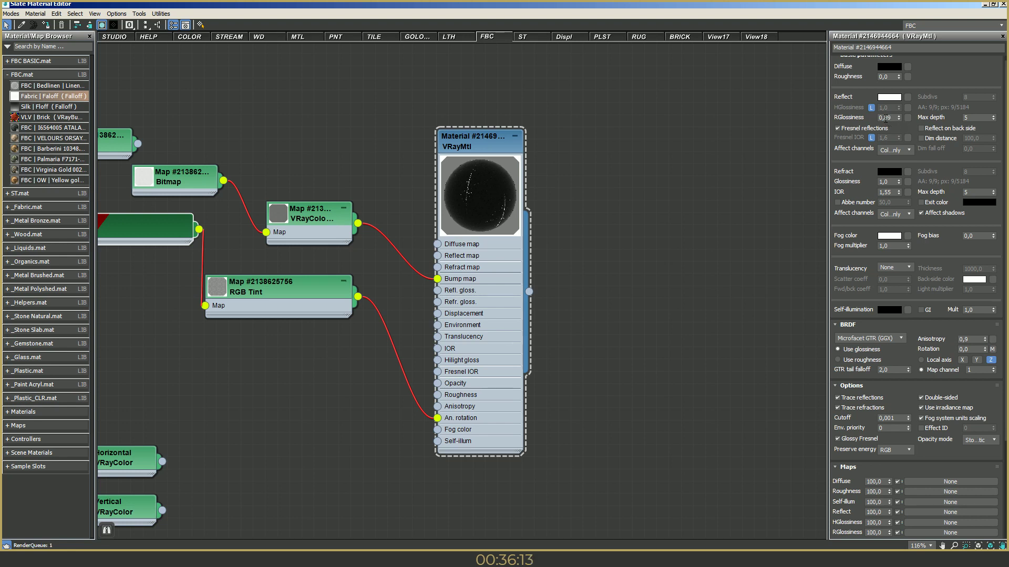
{"action": "key", "text": "BackSpace"}
{"action": "left_click", "coordinate": [985, 341]}
{"action": "double_click", "coordinate": [967, 339]}
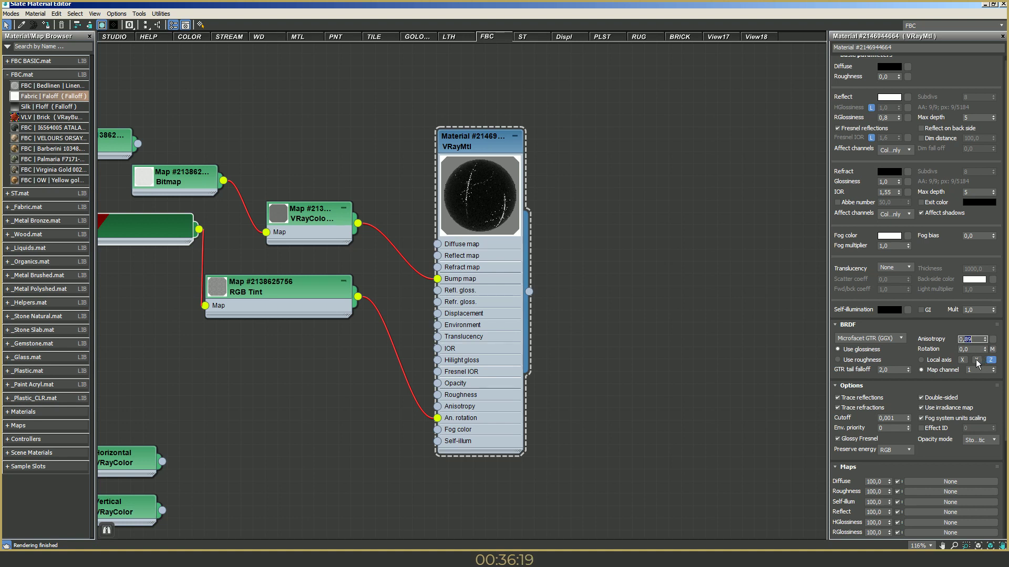
{"action": "type", "text": "0,8"}
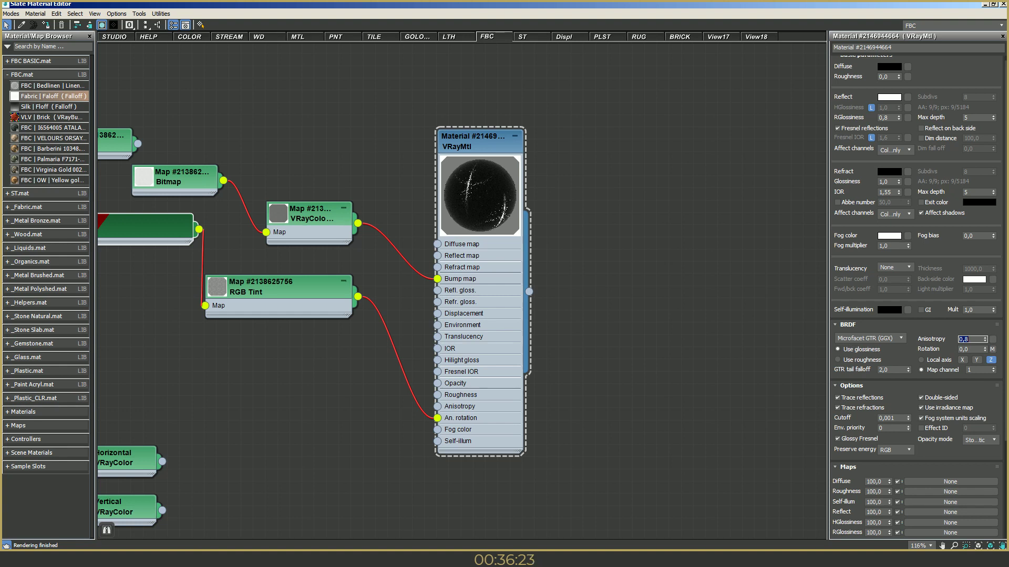
Set the VRayMtl's reflection glossiness to 0.5 and its anisotropy to 0.5.
{"action": "key", "text": "Return"}
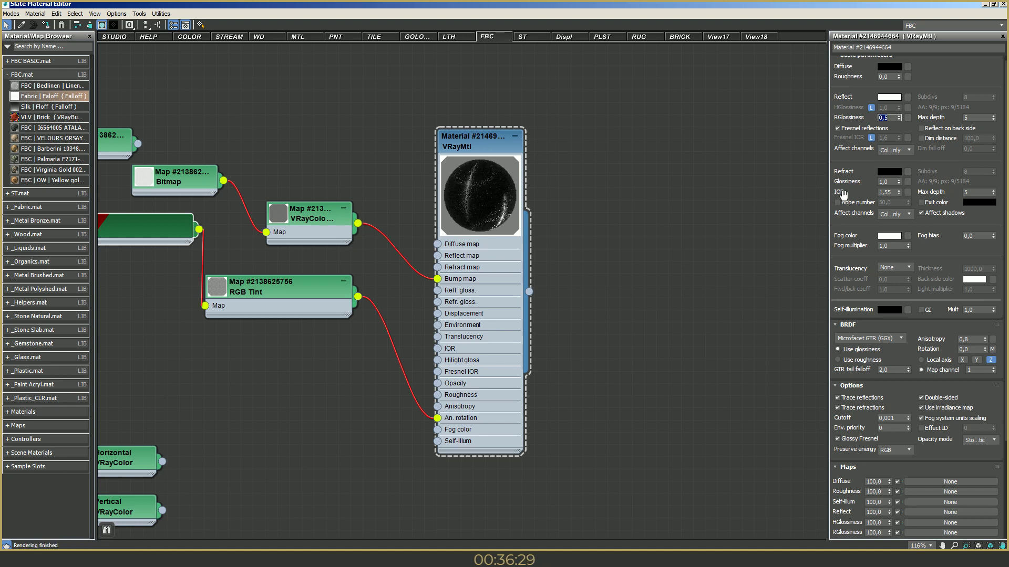
{"action": "left_click", "coordinate": [984, 341]}
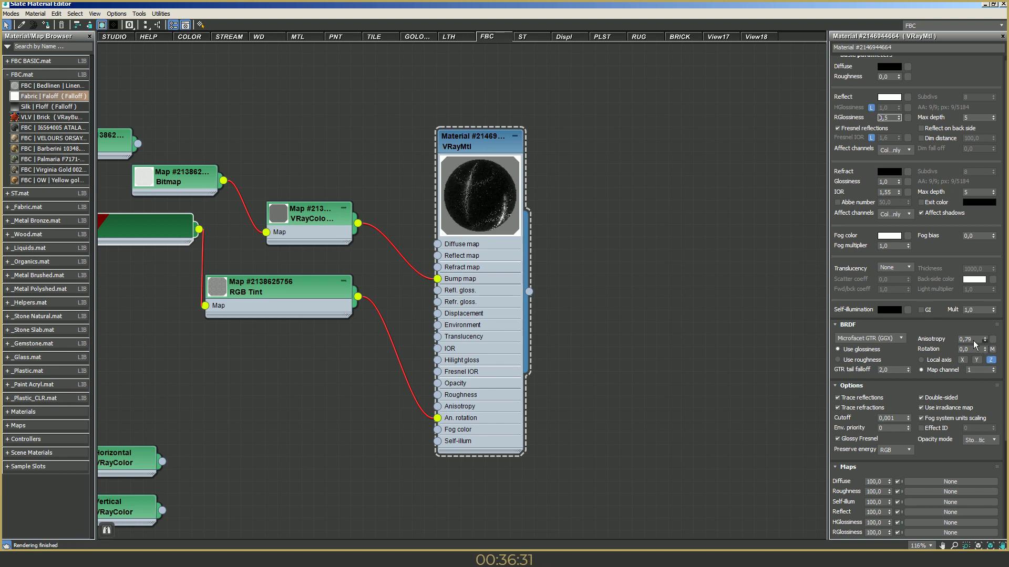
{"action": "left_click", "coordinate": [974, 339]}
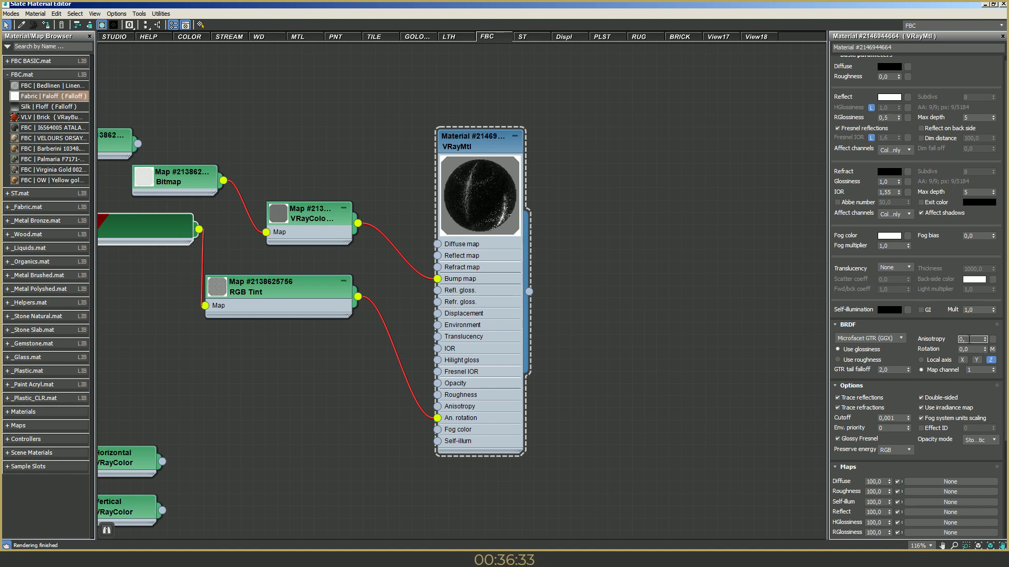
{"action": "type", "text": "5"}
{"action": "key", "text": "Return"}
{"action": "left_click", "coordinate": [884, 118]}
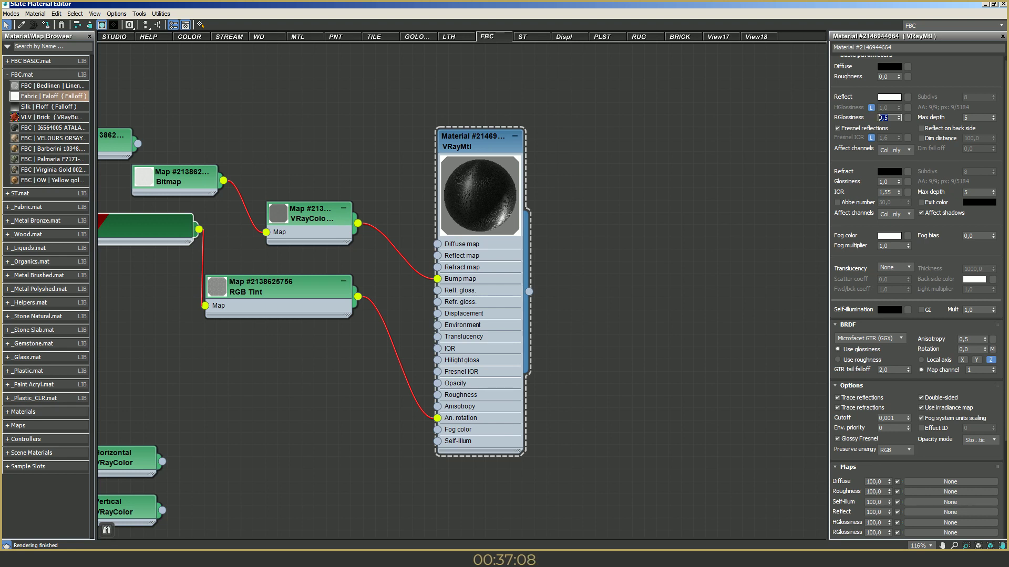
Move the VRayMtl node farther from its input maps to make room in the graph.
{"action": "left_click", "coordinate": [561, 108]}
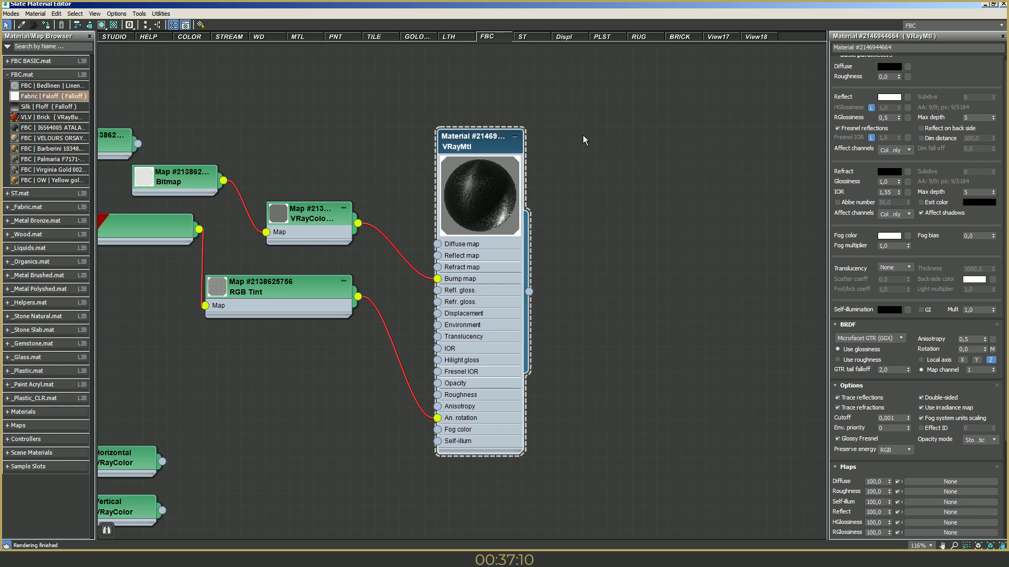
{"action": "left_click_drag", "start_coordinate": [488, 140], "coordinate": [585, 80]}
{"action": "middle_click_drag", "start_coordinate": [415, 171], "coordinate": [491, 251]}
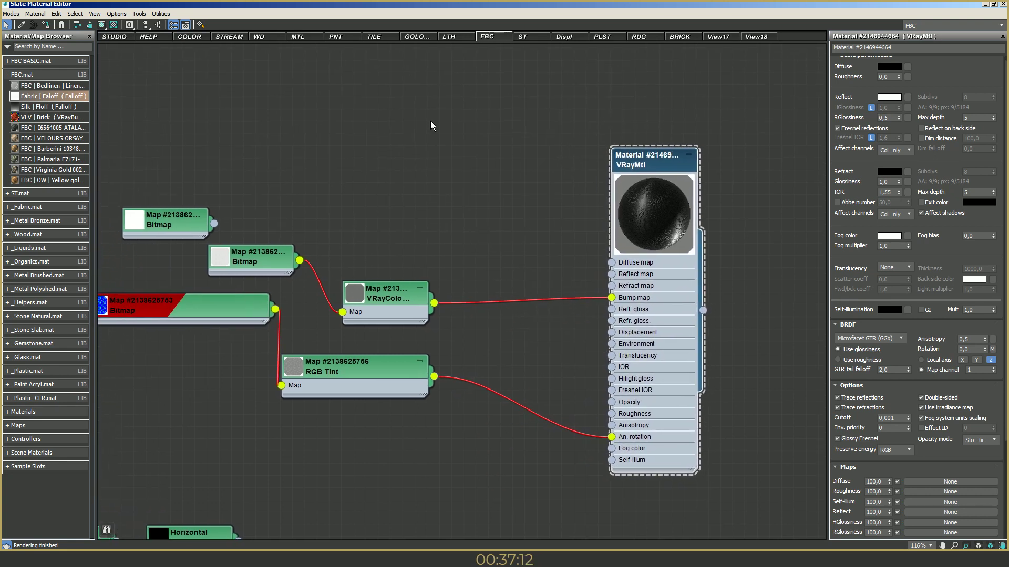
Add a VRayColor map to the graph and place it above the VRayColor2Bump node.
{"action": "right_click", "coordinate": [430, 122]}
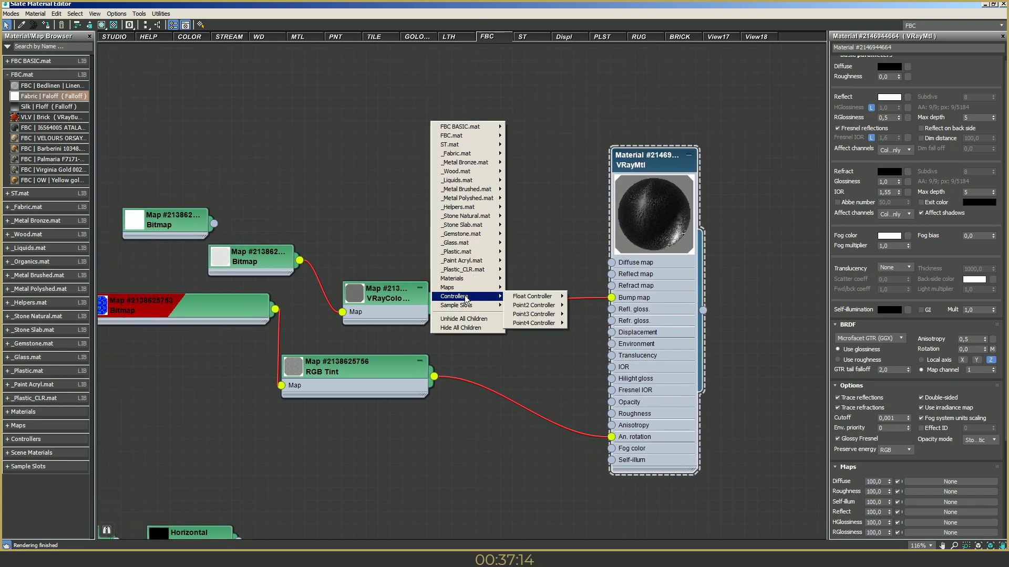
{"action": "mouse_move", "coordinate": [471, 291]}
{"action": "mouse_move", "coordinate": [523, 290]}
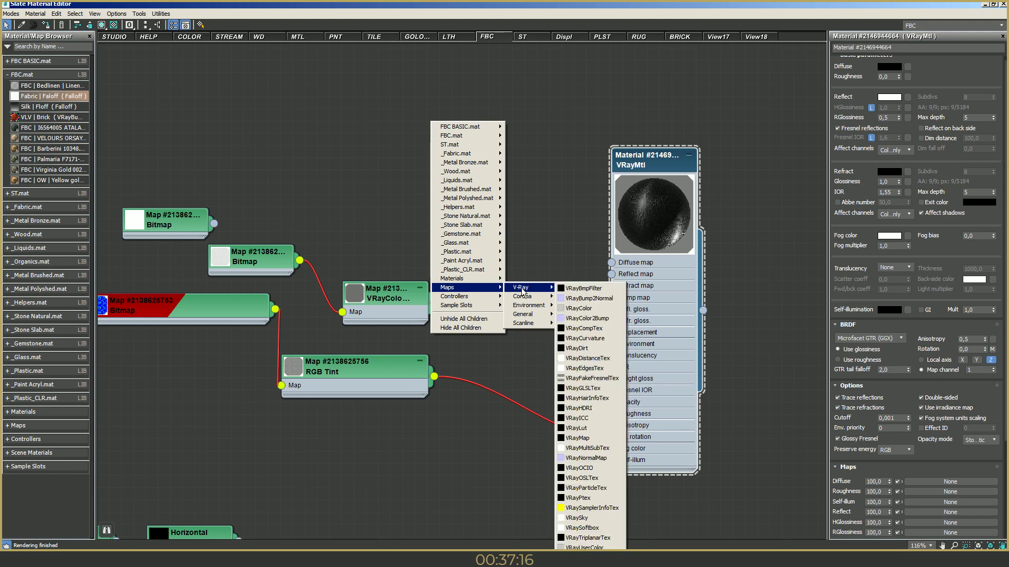
{"action": "left_click", "coordinate": [579, 309]}
{"action": "left_click_drag", "start_coordinate": [403, 122], "coordinate": [440, 232]}
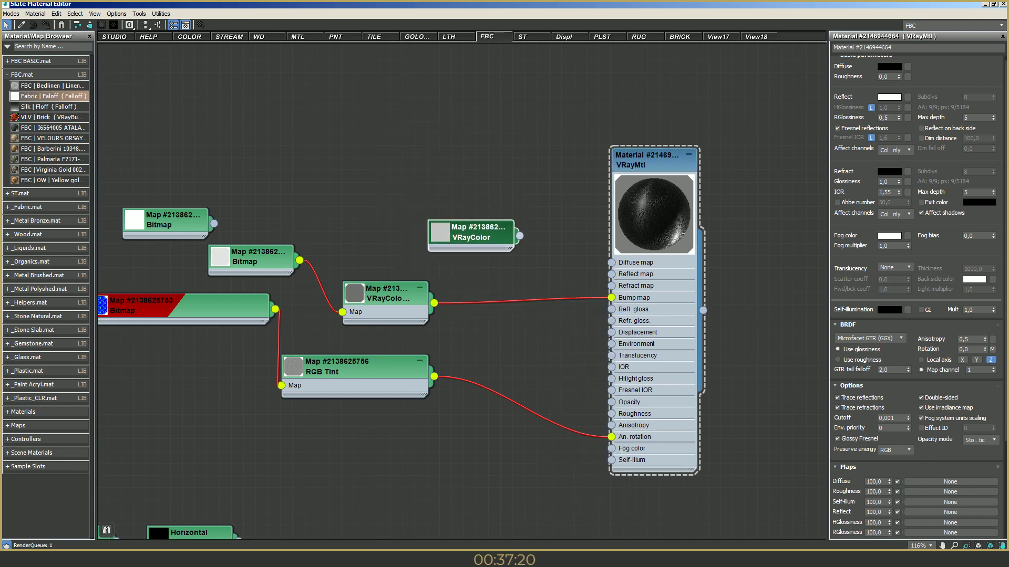
Instance the VRayColor map into the VRayMtl's reflection glossiness and anisotropy, and move its node farther from the material.
{"action": "left_click_drag", "start_coordinate": [519, 236], "coordinate": [889, 97]}
{"action": "left_click", "coordinate": [480, 309]}
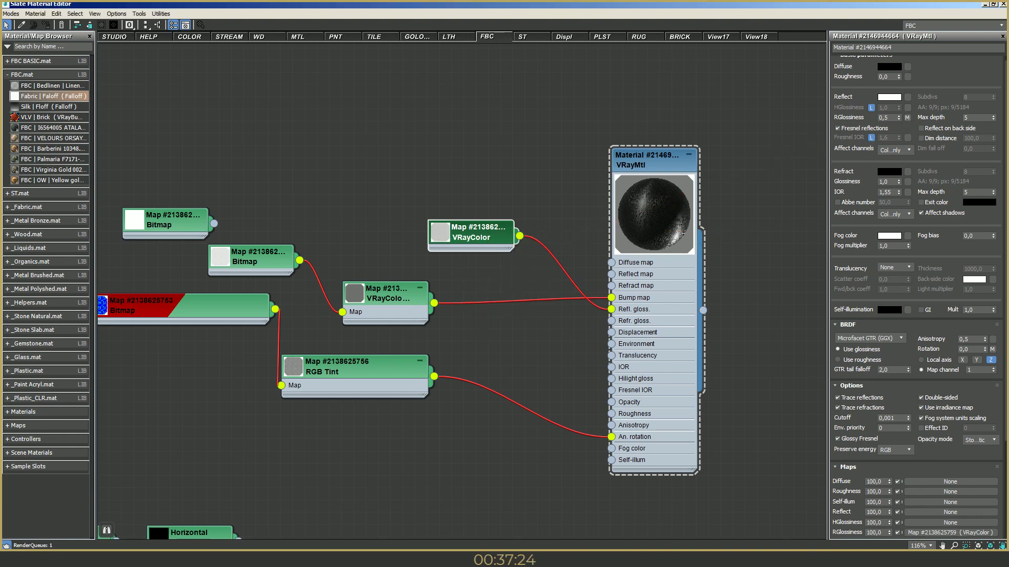
{"action": "left_click_drag", "start_coordinate": [987, 355], "coordinate": [991, 339]}
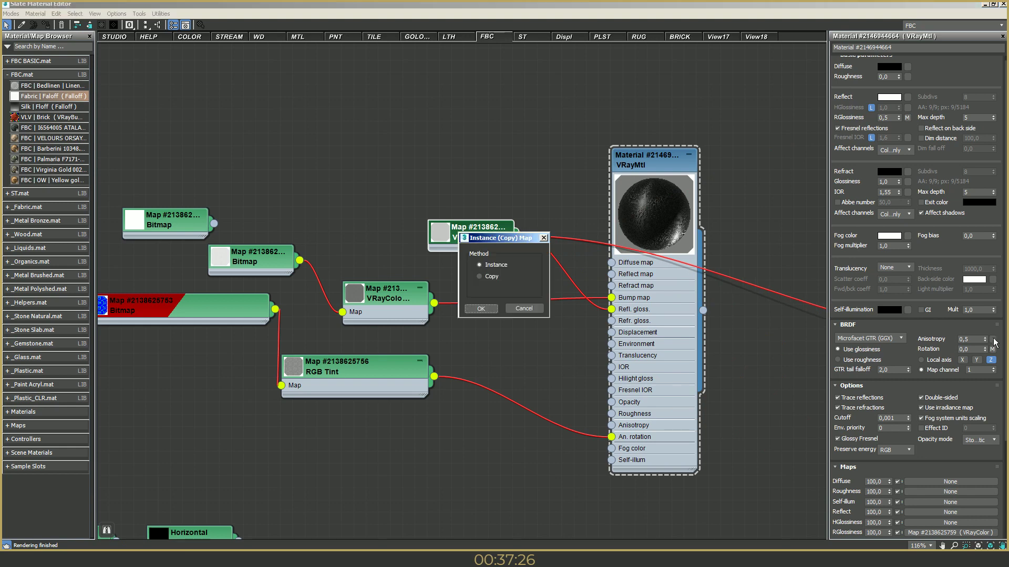
{"action": "left_click", "coordinate": [479, 309]}
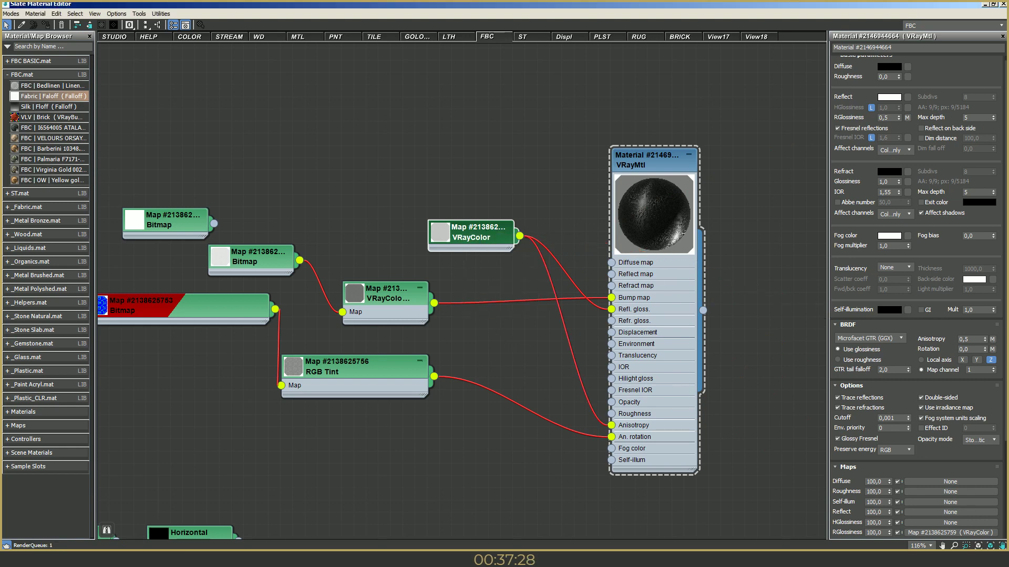
{"action": "left_click_drag", "start_coordinate": [473, 231], "coordinate": [399, 234]}
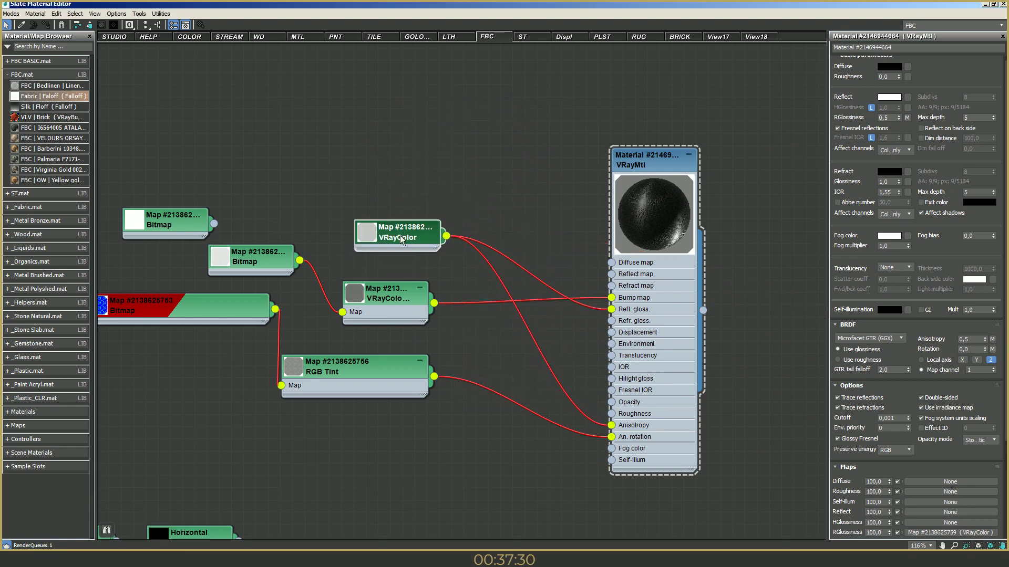
Set the VRayColor map's red, green and blue values to 1.
{"action": "right_click", "coordinate": [398, 235]}
{"action": "left_click", "coordinate": [389, 234]}
{"action": "double_click", "coordinate": [405, 229]}
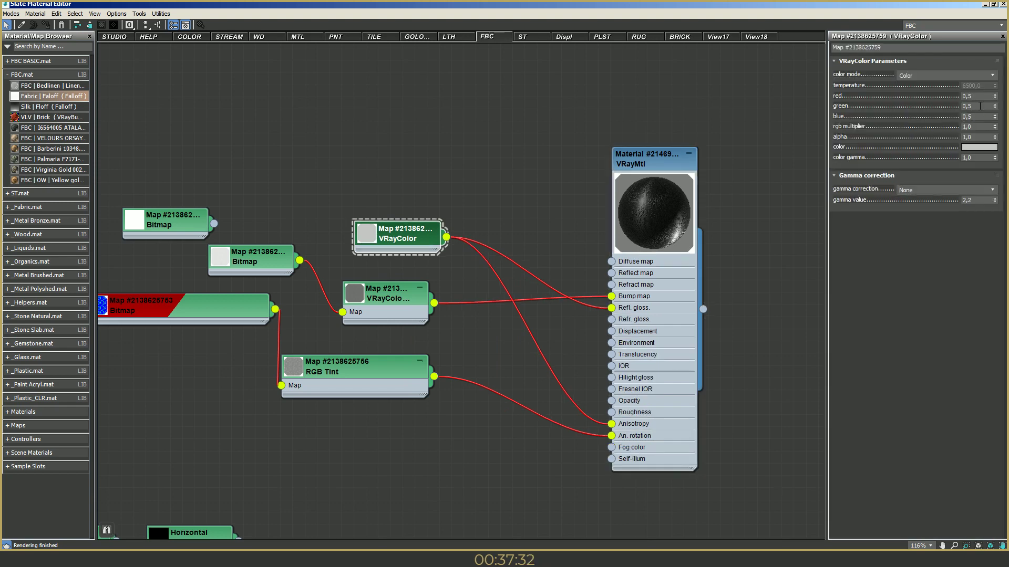
{"action": "left_click_drag", "start_coordinate": [984, 108], "coordinate": [930, 108]}
{"action": "type", "text": "1"}
{"action": "key", "text": "Tab"}
{"action": "type", "text": "1"}
{"action": "left_click_drag", "start_coordinate": [977, 96], "coordinate": [930, 95]}
{"action": "type", "text": "1"}
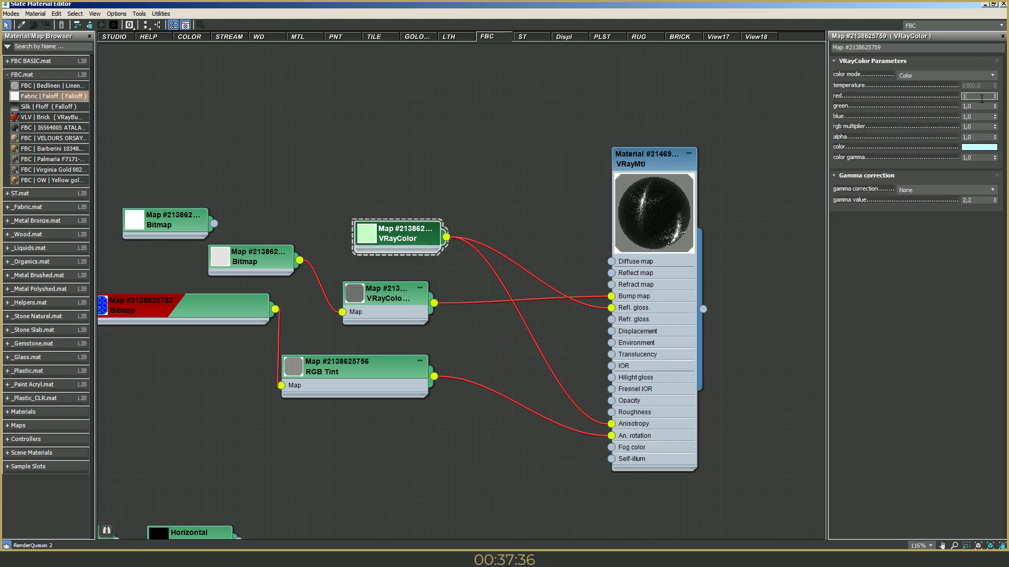
{"action": "key", "text": "Return"}
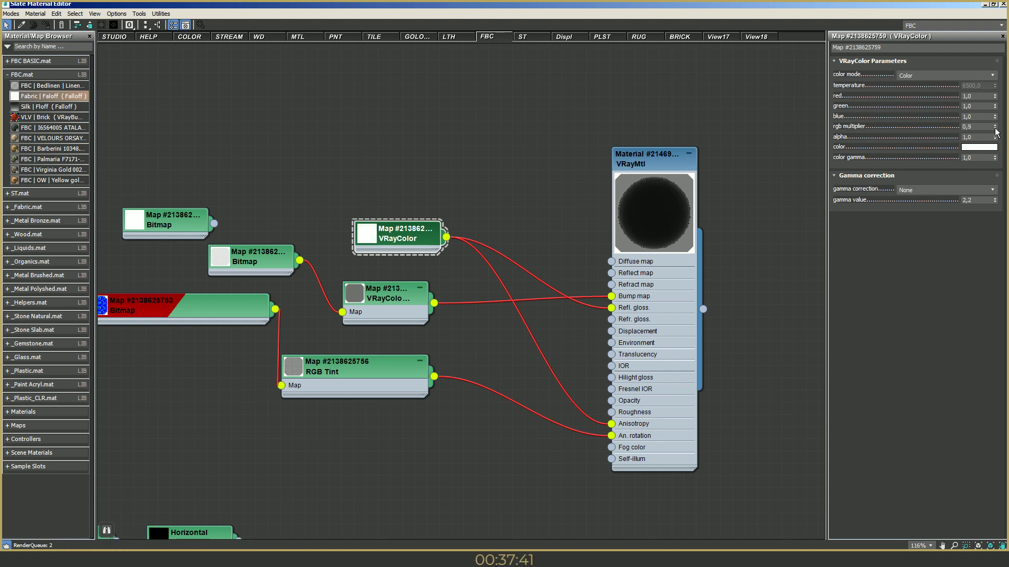
Set the VRayColor map's rgb multiplier to 0.8.
{"action": "left_click", "coordinate": [995, 125]}
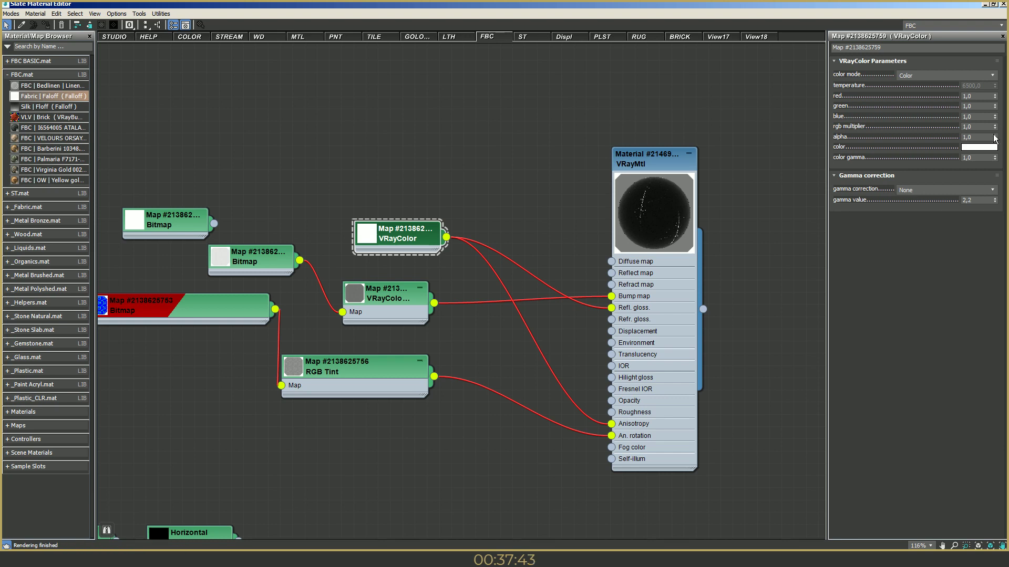
{"action": "double_click", "coordinate": [985, 126]}
{"action": "type", "text": "0,9"}
{"action": "key", "text": "Return"}
{"action": "left_click", "coordinate": [995, 129]}
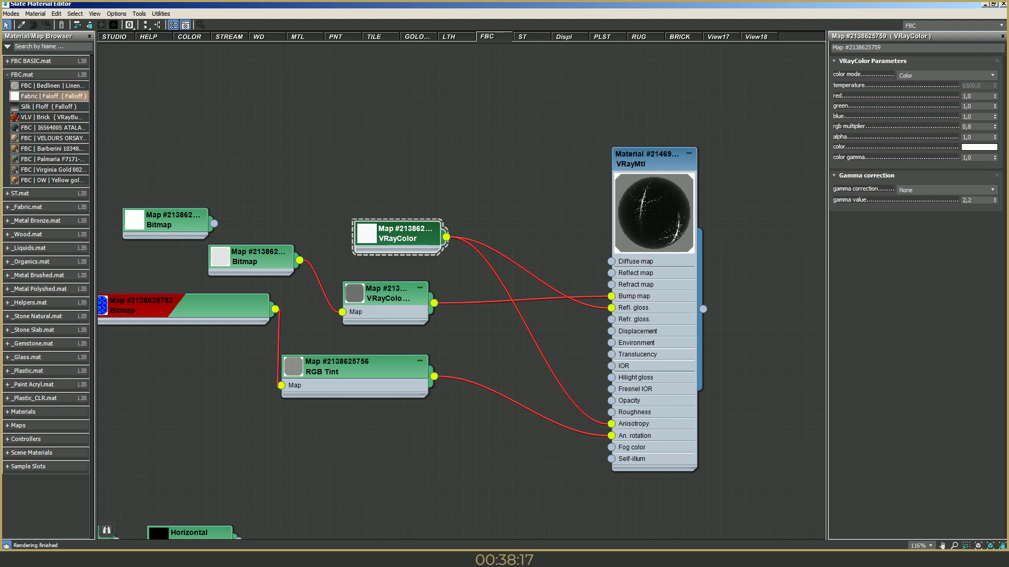
Rearrange the graph with VRayColor2Bump uppermost, VRayColor in the middle and RGB Tint below, shifting the two bitmap nodes away from them.
{"action": "left_click_drag", "start_coordinate": [399, 295], "coordinate": [400, 184]}
{"action": "left_click_drag", "start_coordinate": [399, 234], "coordinate": [497, 345]}
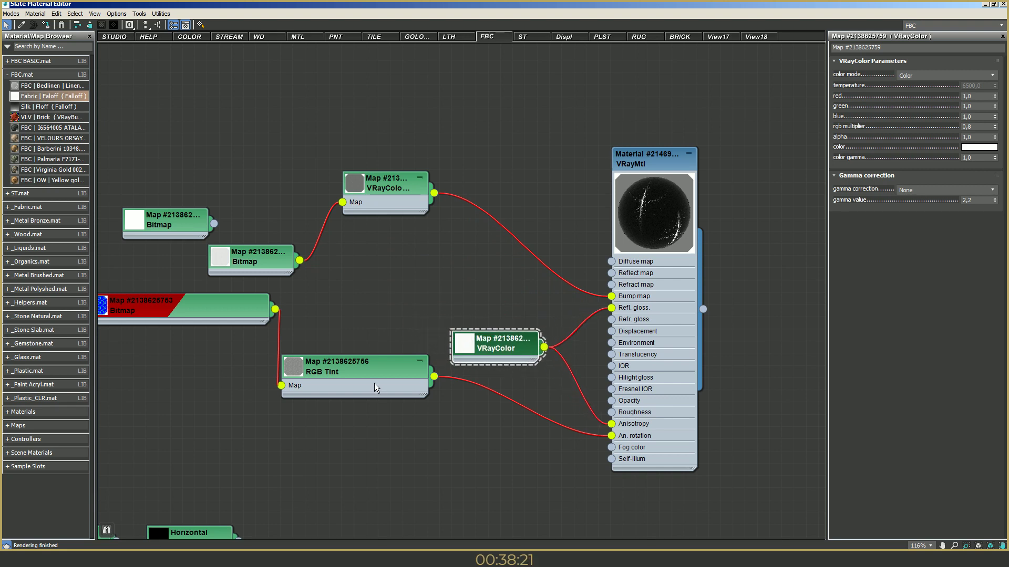
{"action": "left_click_drag", "start_coordinate": [377, 388], "coordinate": [426, 449]}
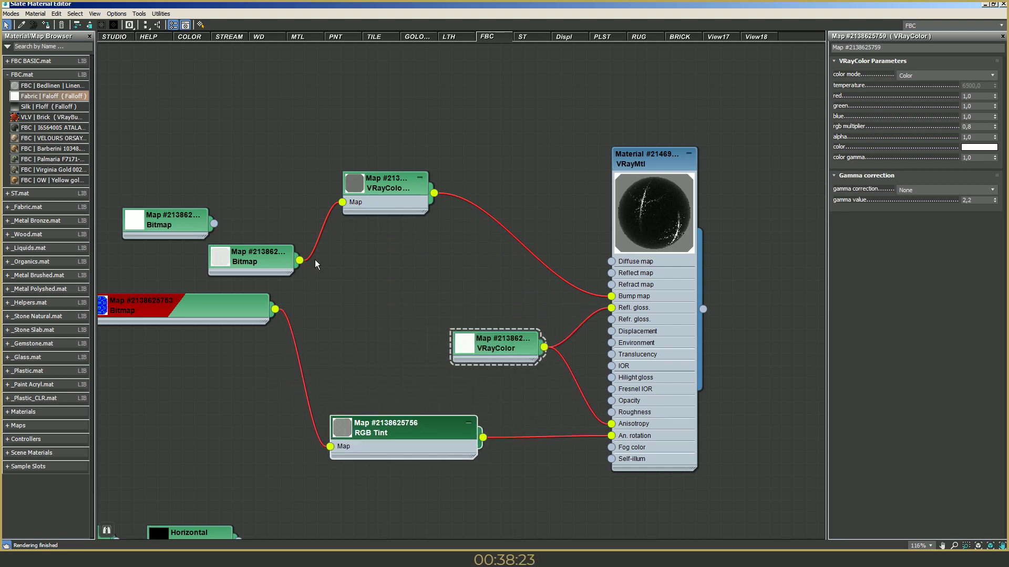
{"action": "left_click_drag", "start_coordinate": [174, 220], "coordinate": [149, 183]}
{"action": "left_click_drag", "start_coordinate": [252, 257], "coordinate": [178, 257]}
{"action": "left_click_drag", "start_coordinate": [386, 199], "coordinate": [475, 237]}
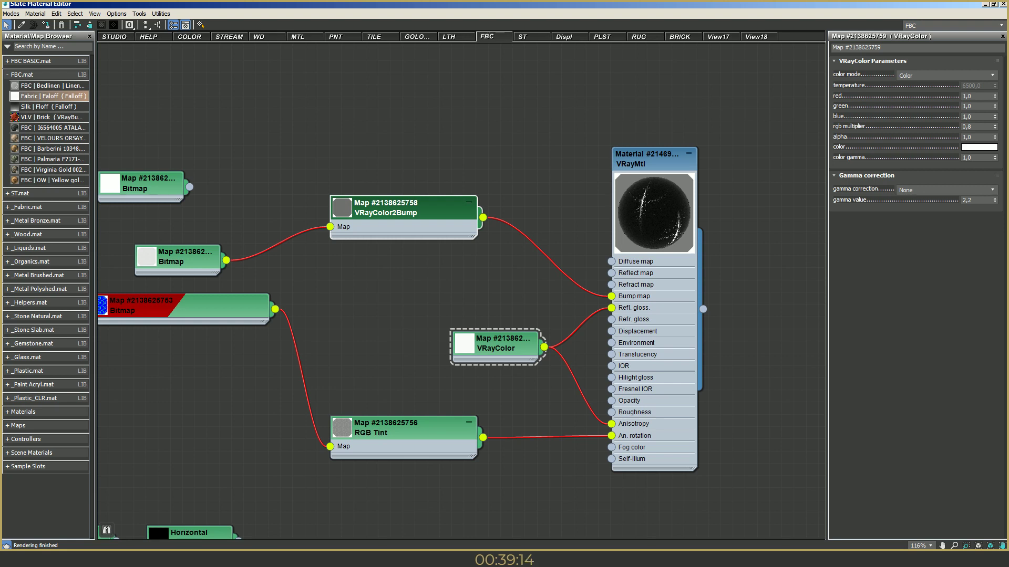
{"action": "left_click_drag", "start_coordinate": [501, 343], "coordinate": [514, 369]}
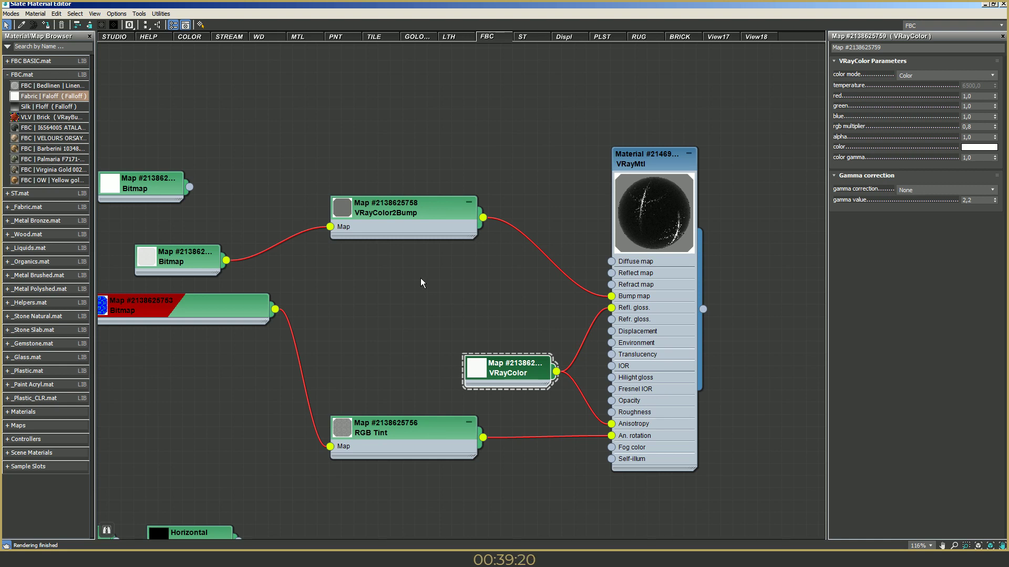
Check the VRayColor2Bump and VRayMtl parameters and shift the VRayColor node slightly away from the material.
{"action": "left_click", "coordinate": [435, 226]}
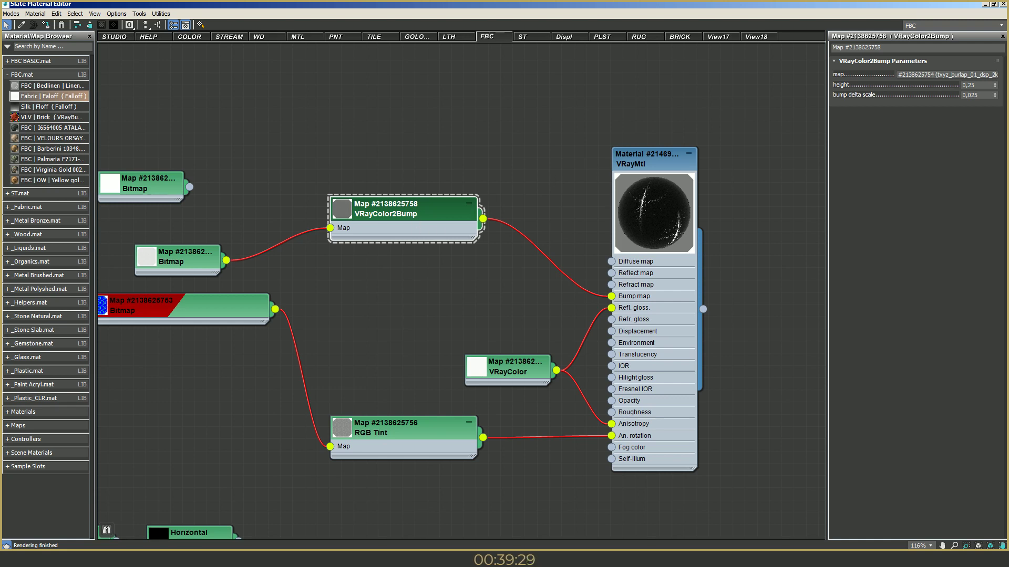
{"action": "left_click", "coordinate": [661, 163]}
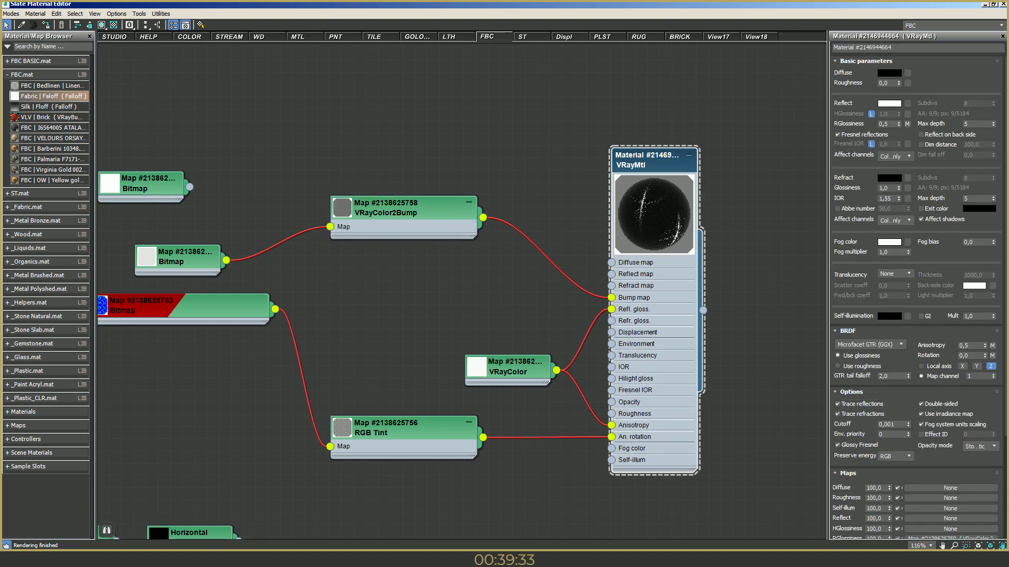
{"action": "left_click_drag", "start_coordinate": [507, 366], "coordinate": [482, 353]}
{"action": "middle_click_drag", "start_coordinate": [656, 271], "coordinate": [620, 261]}
Switch from the Slate Material Editor to the V-Ray frame buffer and show the previous chair render at 100%.
{"action": "left_click", "coordinate": [994, 5]}
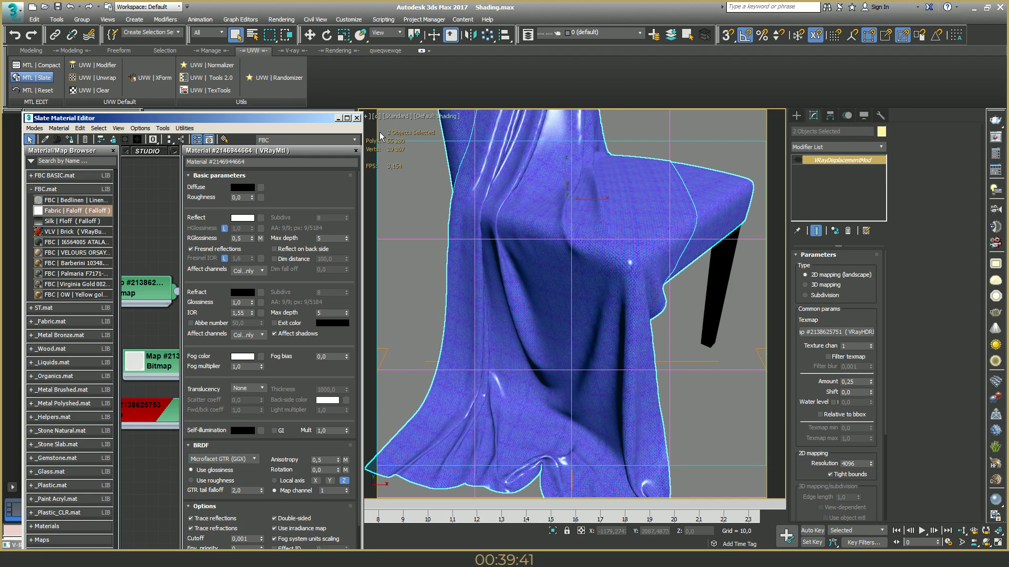
{"action": "left_click", "coordinate": [338, 118]}
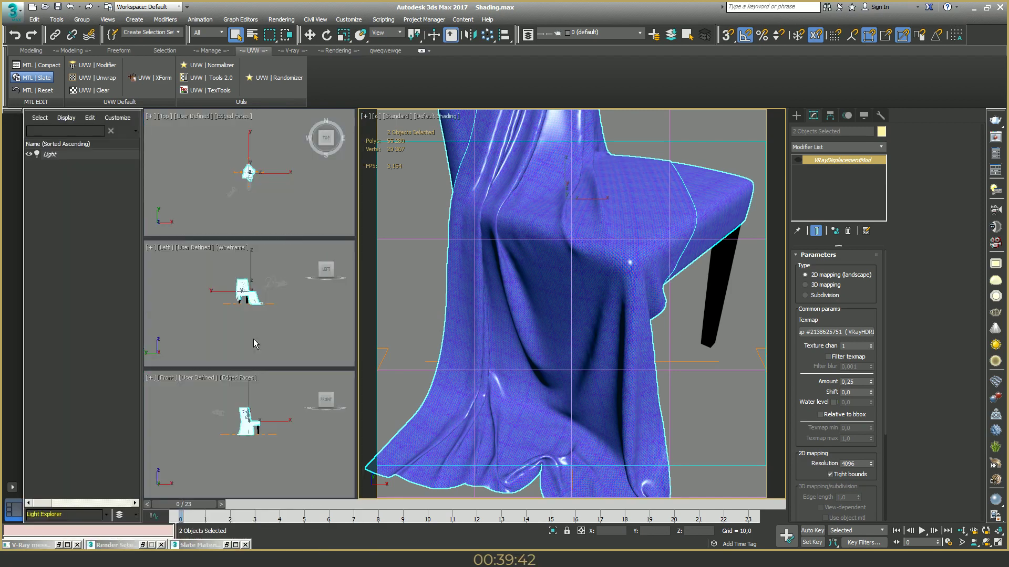
{"action": "left_click", "coordinate": [82, 558]}
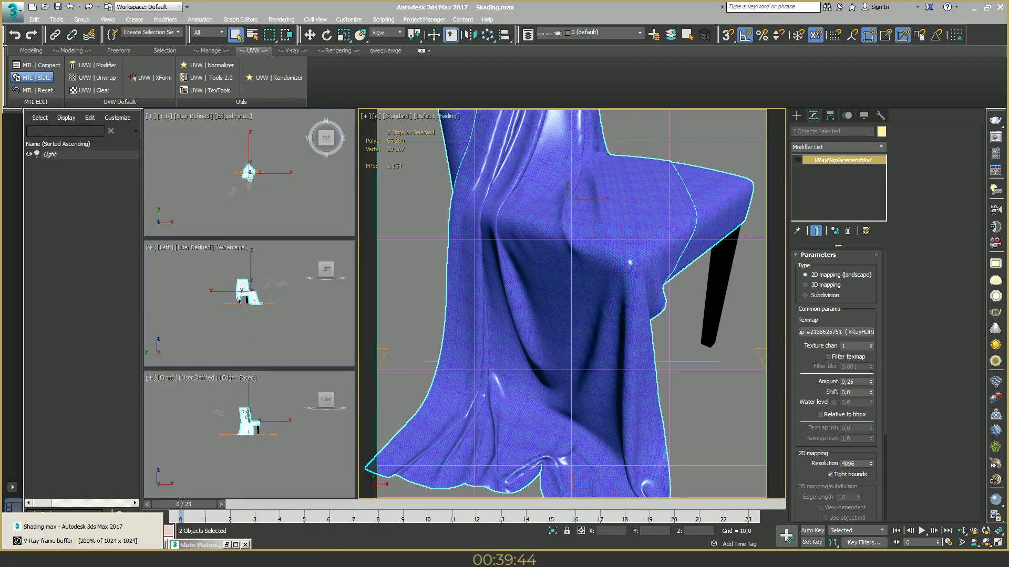
{"action": "left_click", "coordinate": [88, 540]}
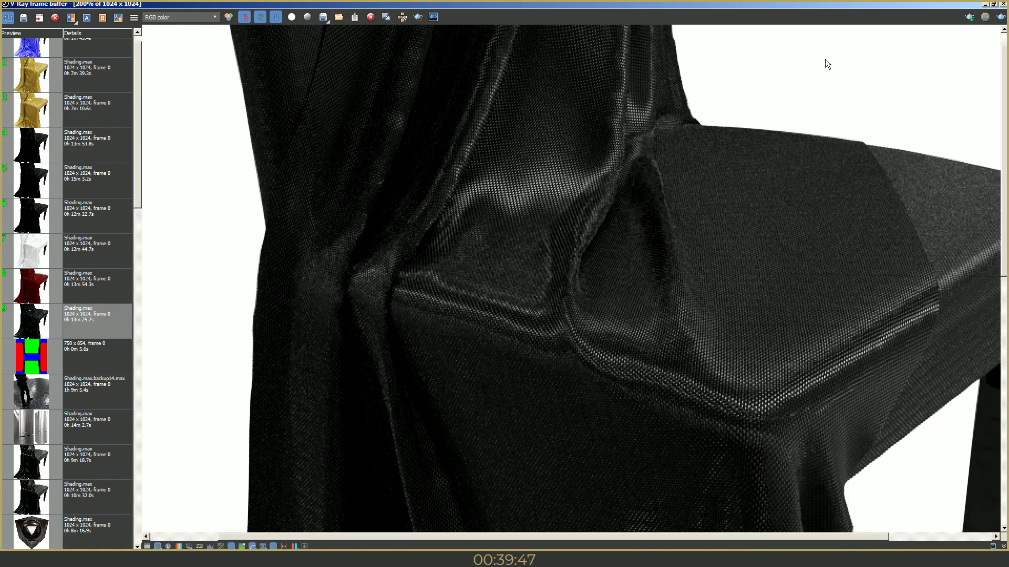
{"action": "scroll", "coordinate": [708, 134], "scroll_direction": "down", "scroll_amount": 1}
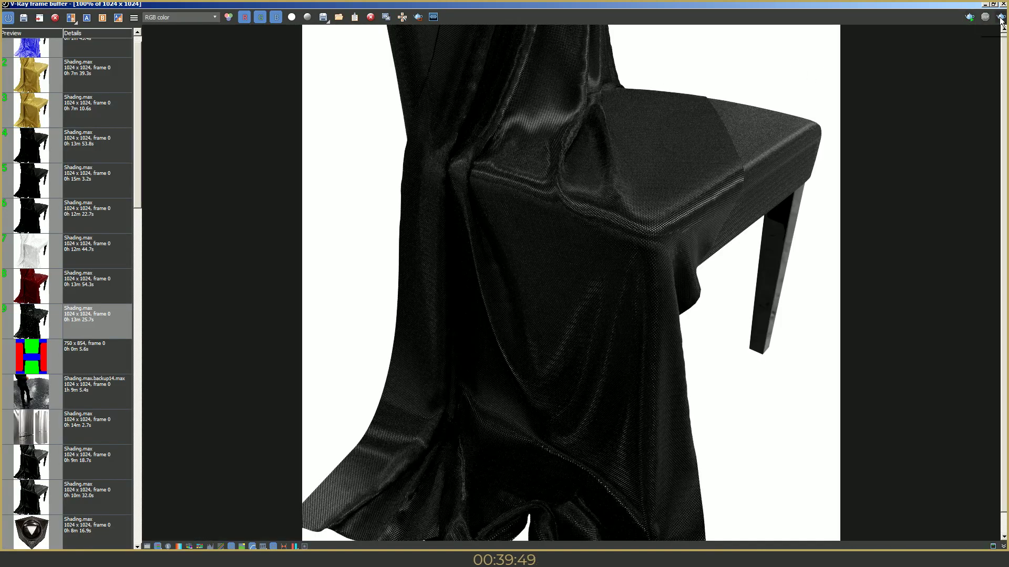
Define a render region over the draped chair back and seat, render it and inspect the fabric highlights up close.
{"action": "left_click", "coordinate": [418, 17]}
{"action": "left_click_drag", "start_coordinate": [381, 107], "coordinate": [707, 323]}
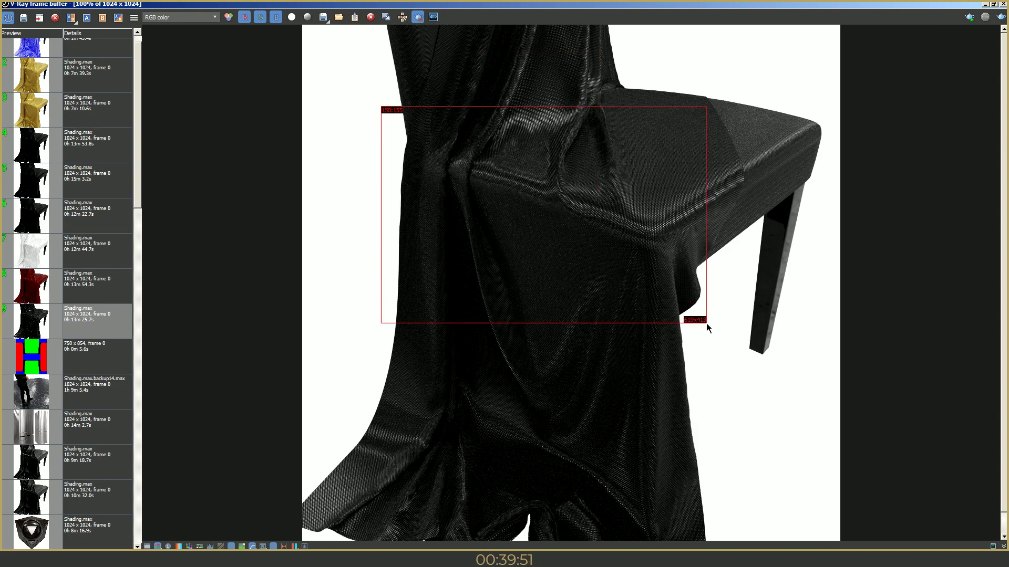
{"action": "left_click_drag", "start_coordinate": [362, 50], "coordinate": [712, 307]}
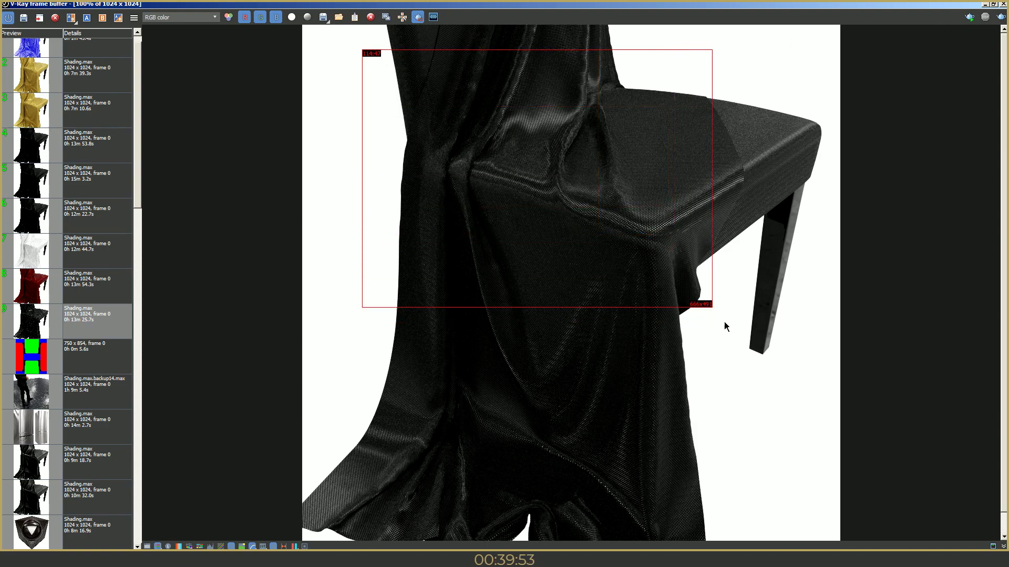
{"action": "left_click", "coordinate": [1001, 17]}
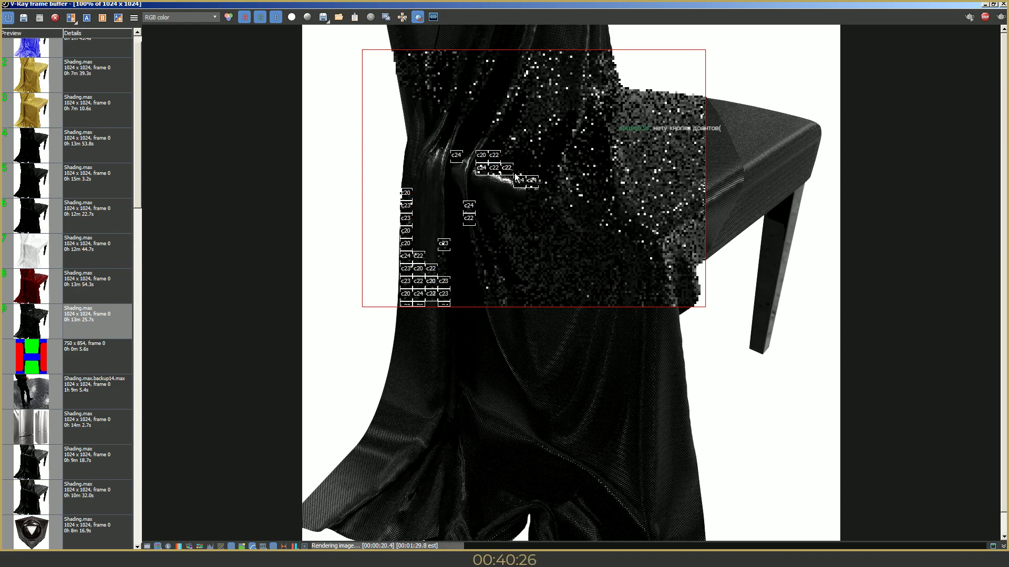
{"action": "scroll", "coordinate": [492, 177], "scroll_direction": "up", "scroll_amount": 1}
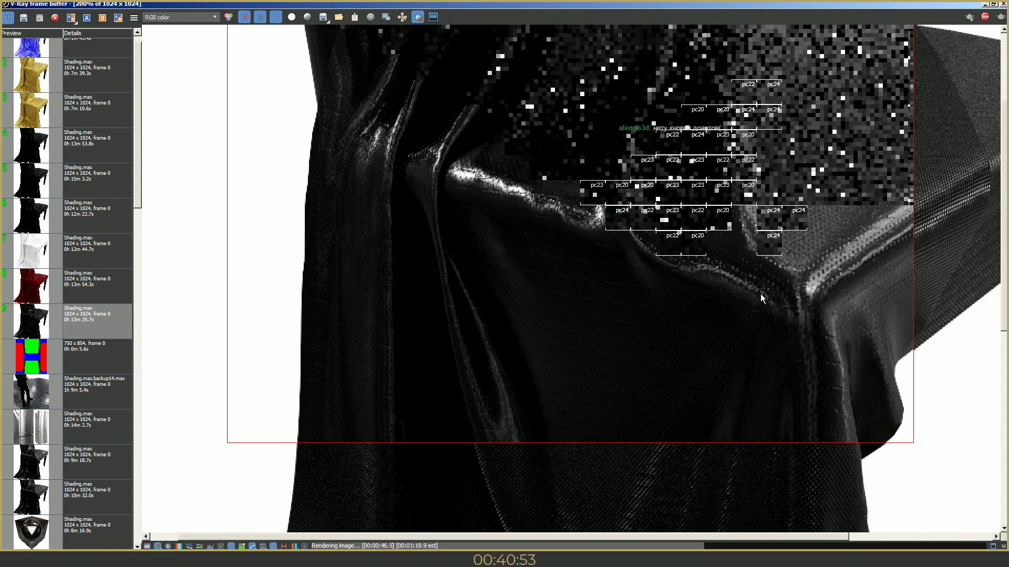
{"action": "scroll", "coordinate": [761, 294], "scroll_direction": "down", "scroll_amount": 1}
{"action": "scroll", "coordinate": [641, 180], "scroll_direction": "up", "scroll_amount": 1}
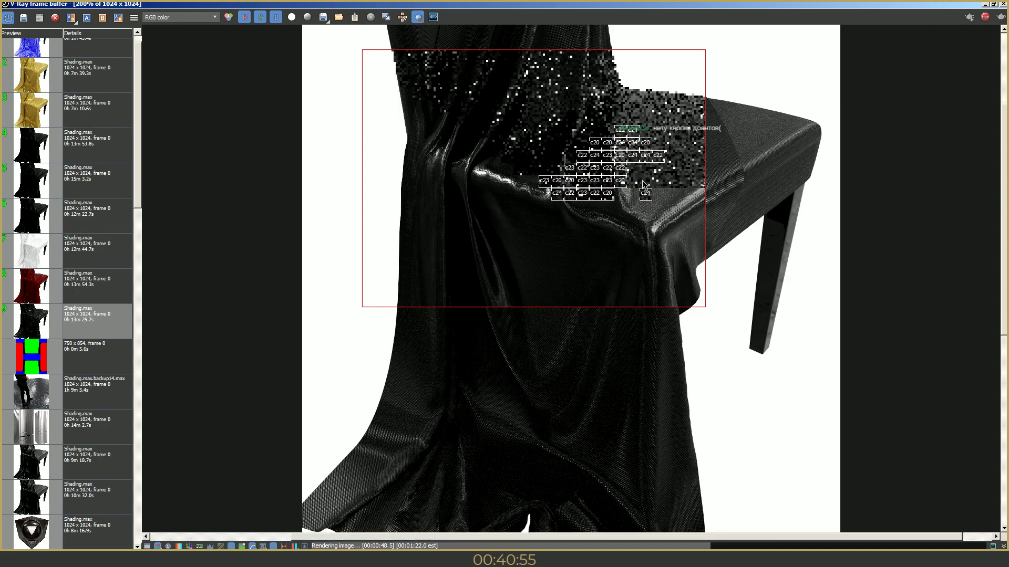
Switch back to the Slate Material Editor, close its parameter panel and maximize the editor.
{"action": "left_click", "coordinate": [994, 4]}
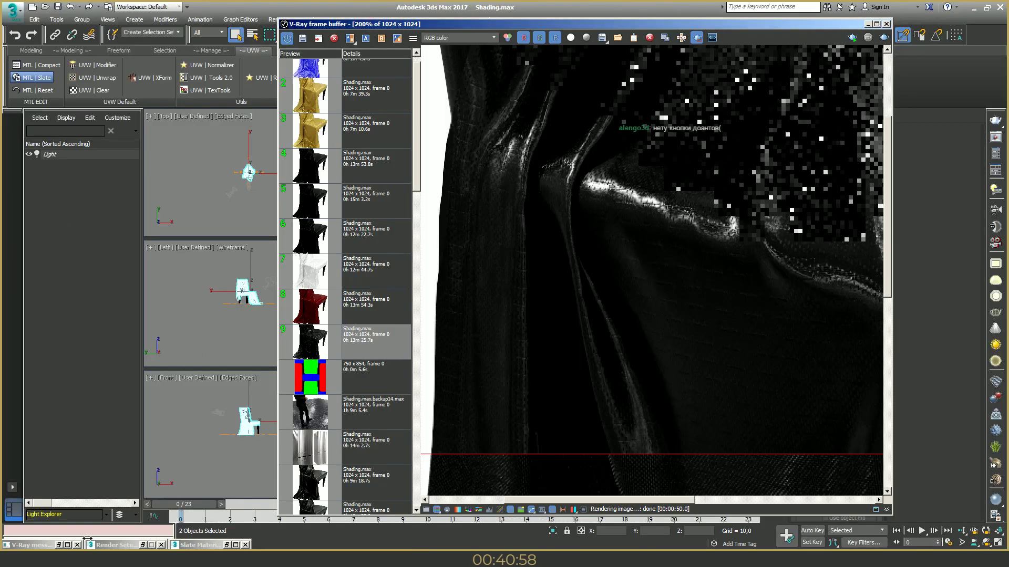
{"action": "left_click", "coordinate": [199, 545]}
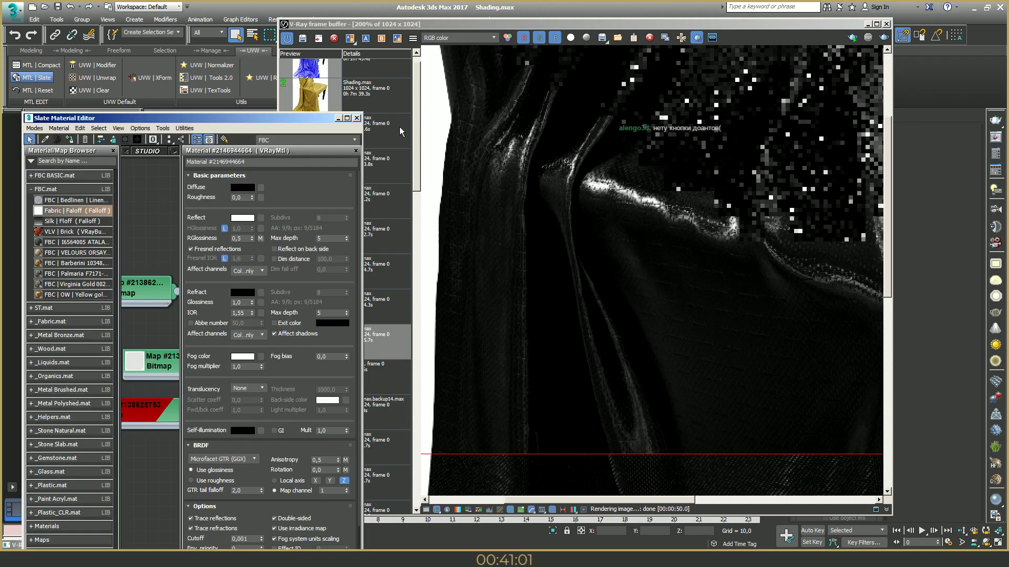
{"action": "left_click", "coordinate": [356, 152]}
{"action": "left_click", "coordinate": [346, 118]}
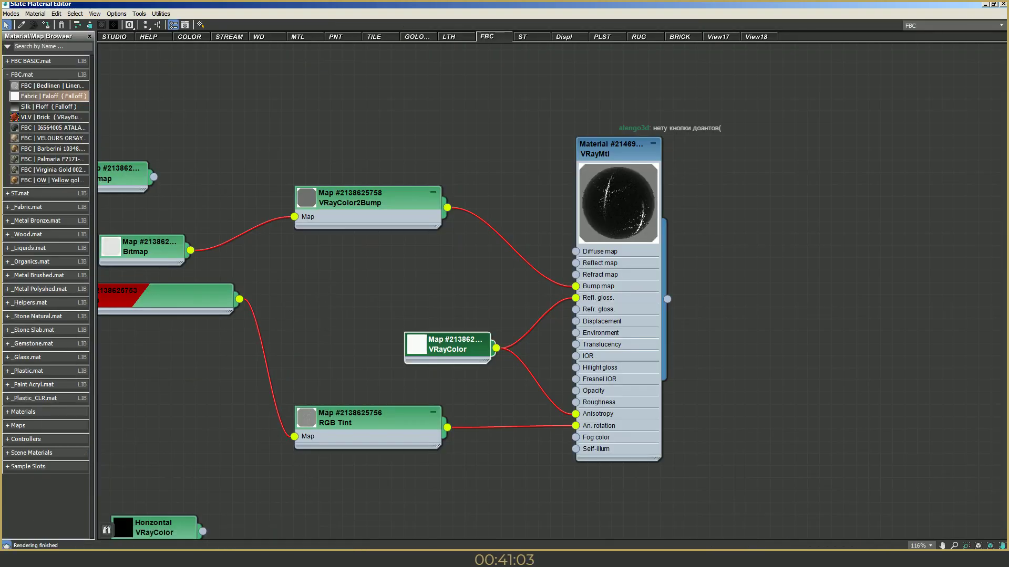
{"action": "middle_click_drag", "start_coordinate": [329, 300], "coordinate": [534, 293]}
Set the blur of the txyz_burlap_01_dsp_2k.tif bitmap to 0.01.
{"action": "left_click", "coordinate": [353, 245]}
{"action": "double_click", "coordinate": [354, 244]}
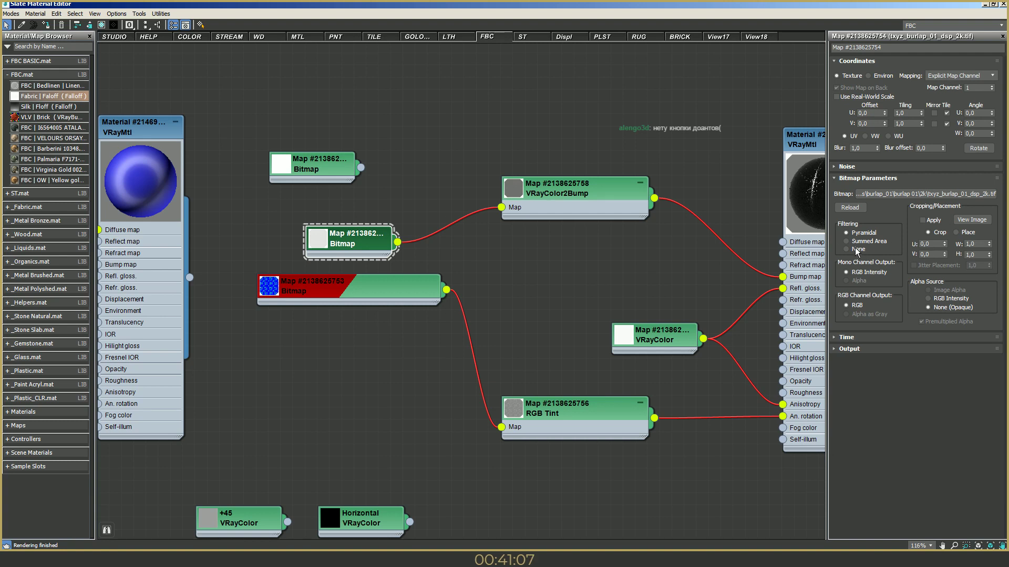
{"action": "left_click_drag", "start_coordinate": [877, 150], "coordinate": [887, 387]}
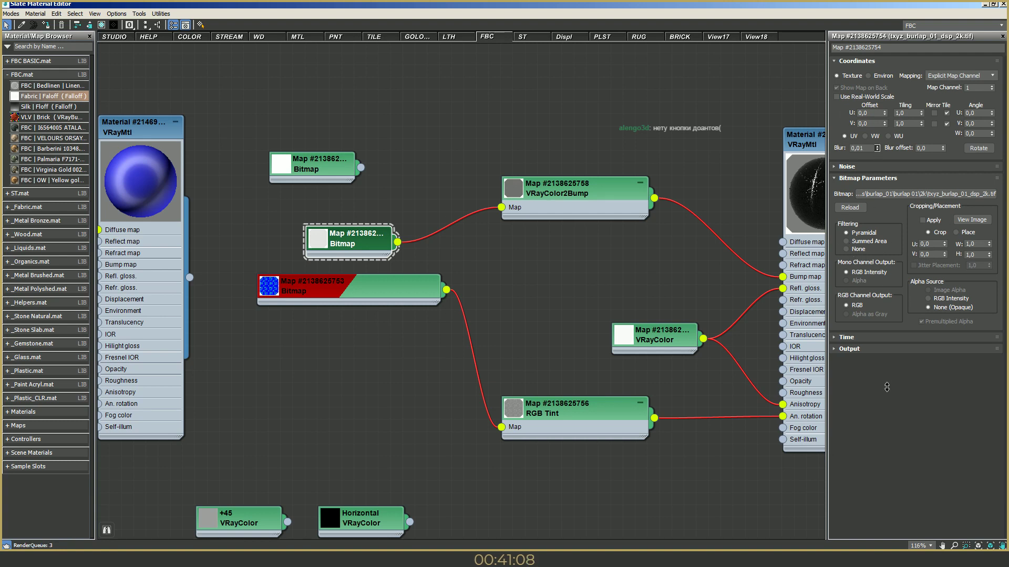
Set both the U and V tiling of the txyz_burlap_01_dsp_2k.tif bitmap to 10.
{"action": "double_click", "coordinate": [908, 124]}
{"action": "double_click", "coordinate": [343, 290]}
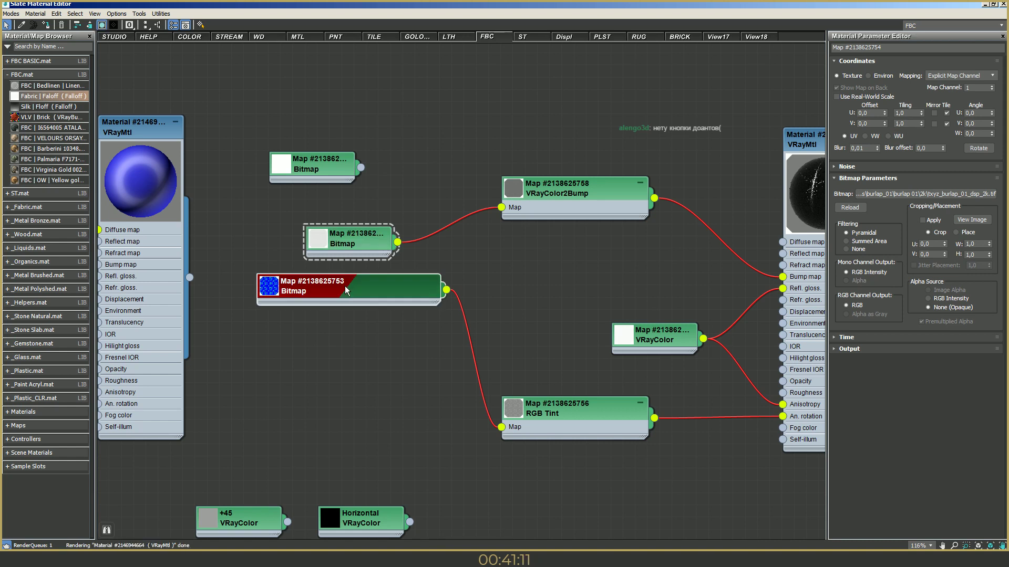
{"action": "double_click", "coordinate": [366, 241]}
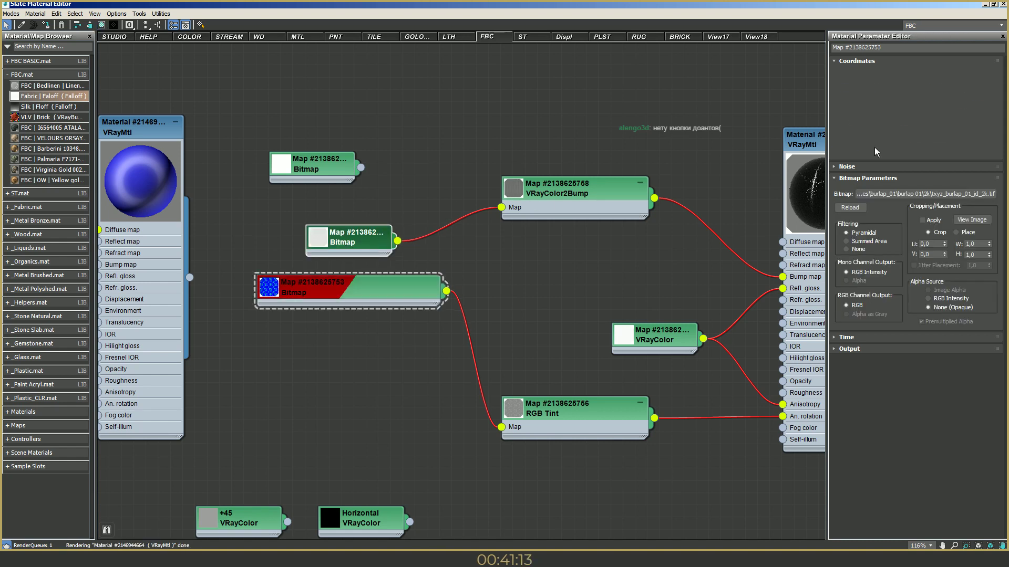
{"action": "double_click", "coordinate": [905, 124]}
{"action": "type", "text": "10,0"}
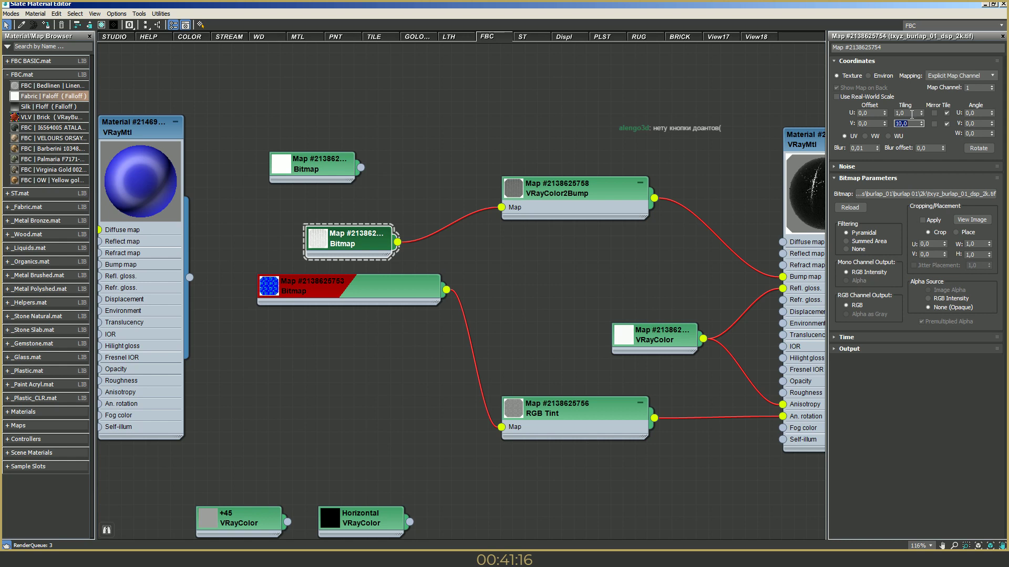
{"action": "double_click", "coordinate": [912, 113]}
{"action": "type", "text": "1"}
Add a Linear Float controller node and place it below and to the left of the txyz_burlap_01_id_2k.tif bitmap.
{"action": "middle_click_drag", "start_coordinate": [554, 257], "coordinate": [581, 226]}
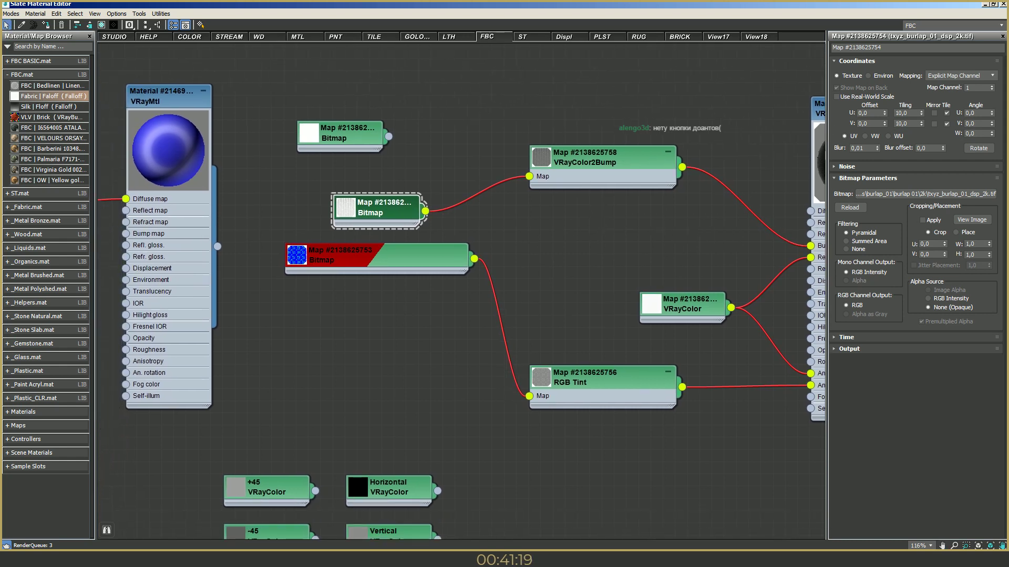
{"action": "right_click", "coordinate": [554, 236]}
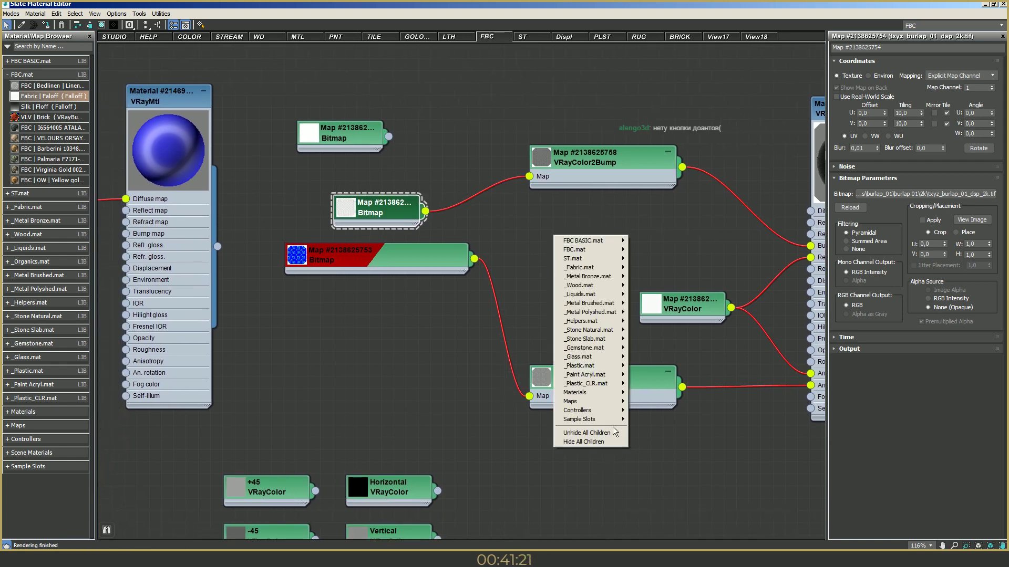
{"action": "mouse_move", "coordinate": [618, 412]}
{"action": "mouse_move", "coordinate": [665, 412]}
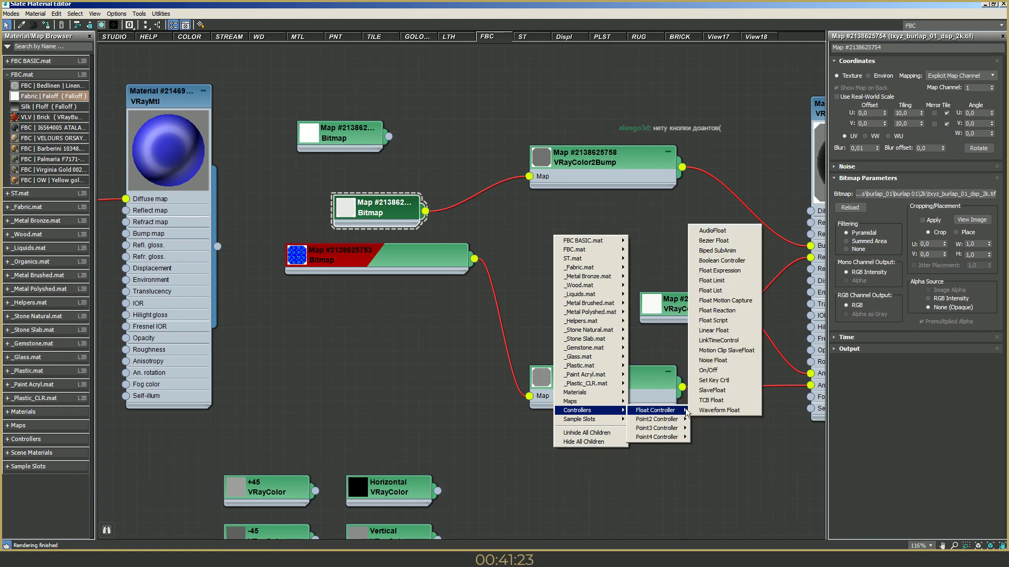
{"action": "left_click", "coordinate": [714, 330]}
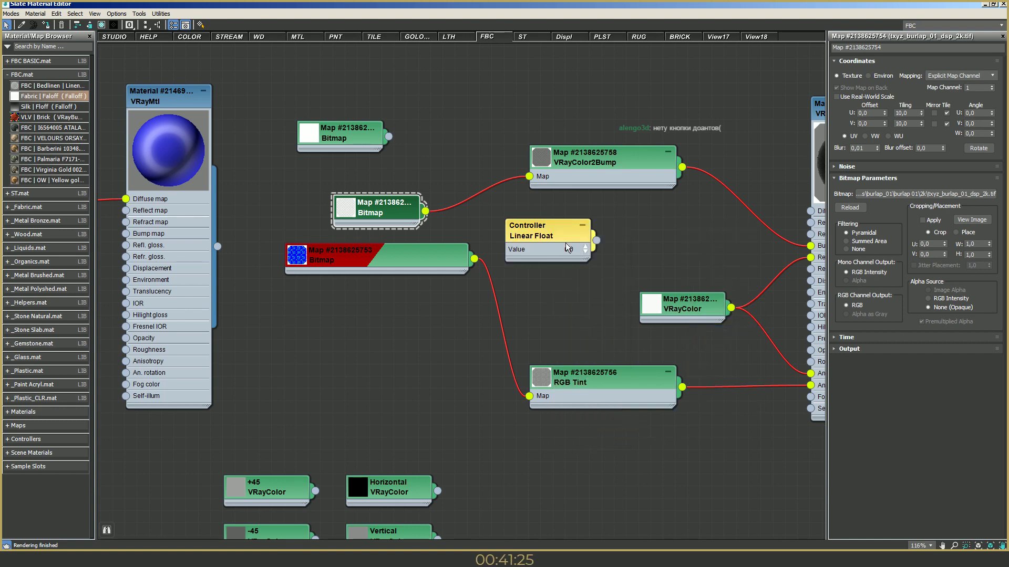
{"action": "left_click_drag", "start_coordinate": [547, 226], "coordinate": [333, 308]}
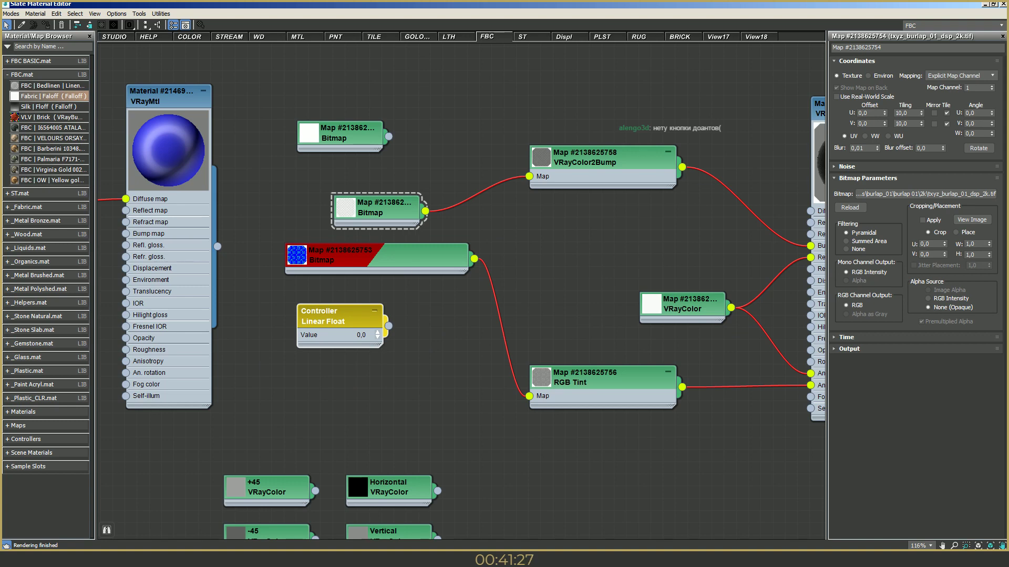
{"action": "left_click_drag", "start_coordinate": [323, 315], "coordinate": [262, 327]}
Wire the Linear Float controller to the U and V tiling of the txyz_burlap_01_id_2k.tif bitmap and shift that bitmap node to the right.
{"action": "left_click_drag", "start_coordinate": [327, 338], "coordinate": [427, 262]}
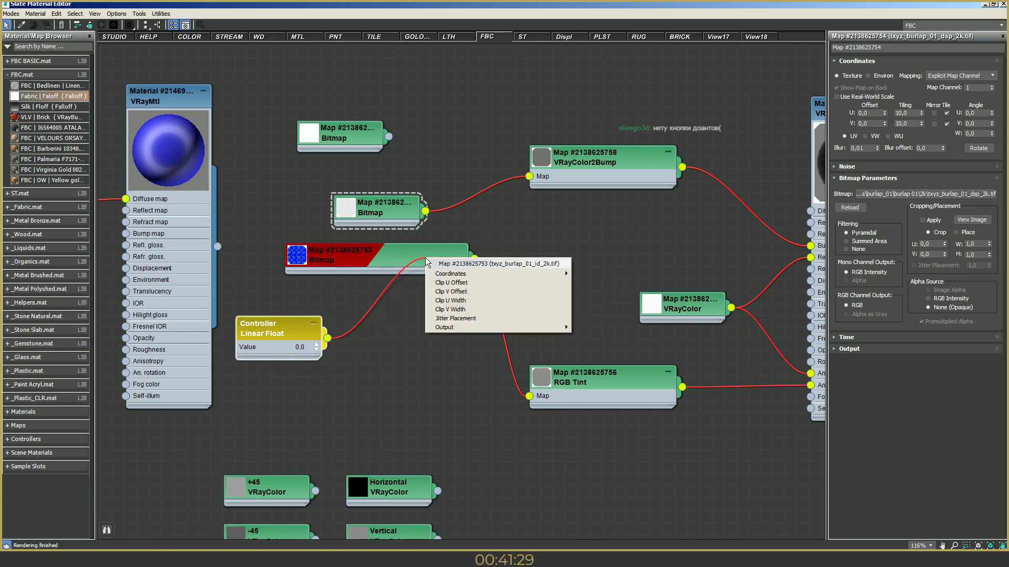
{"action": "mouse_move", "coordinate": [546, 274]}
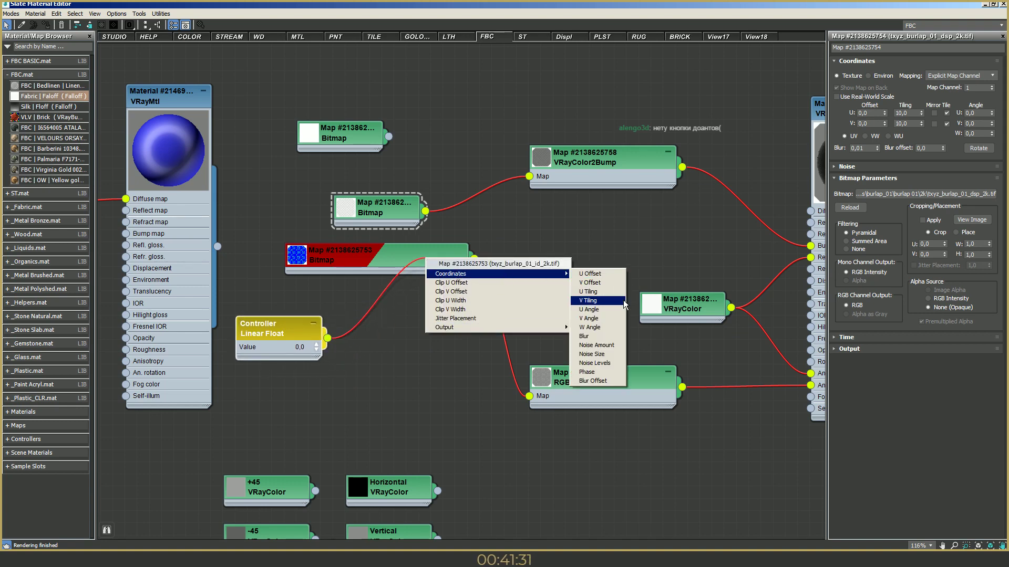
{"action": "left_click", "coordinate": [591, 301]}
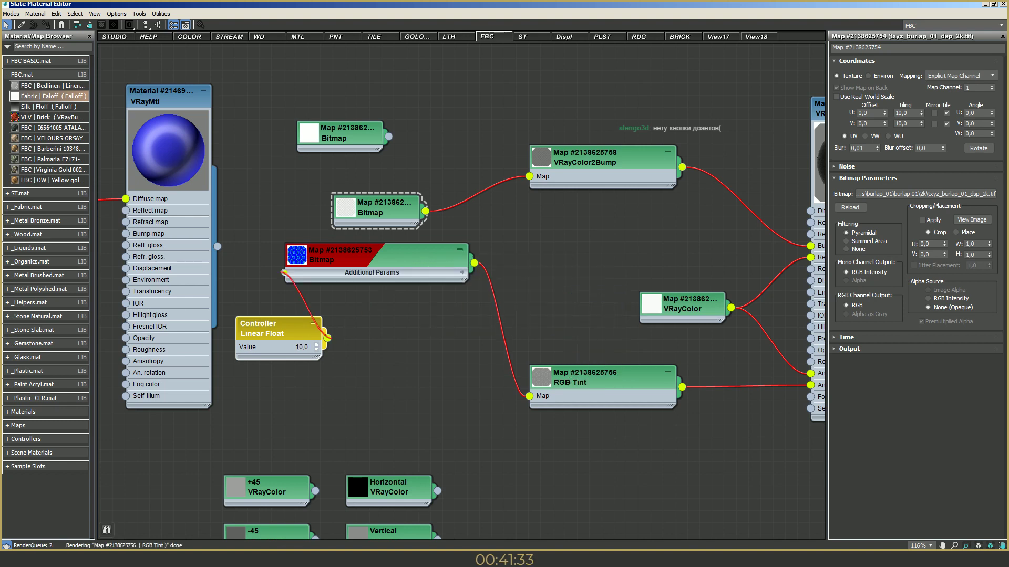
{"action": "left_click_drag", "start_coordinate": [327, 338], "coordinate": [417, 261]}
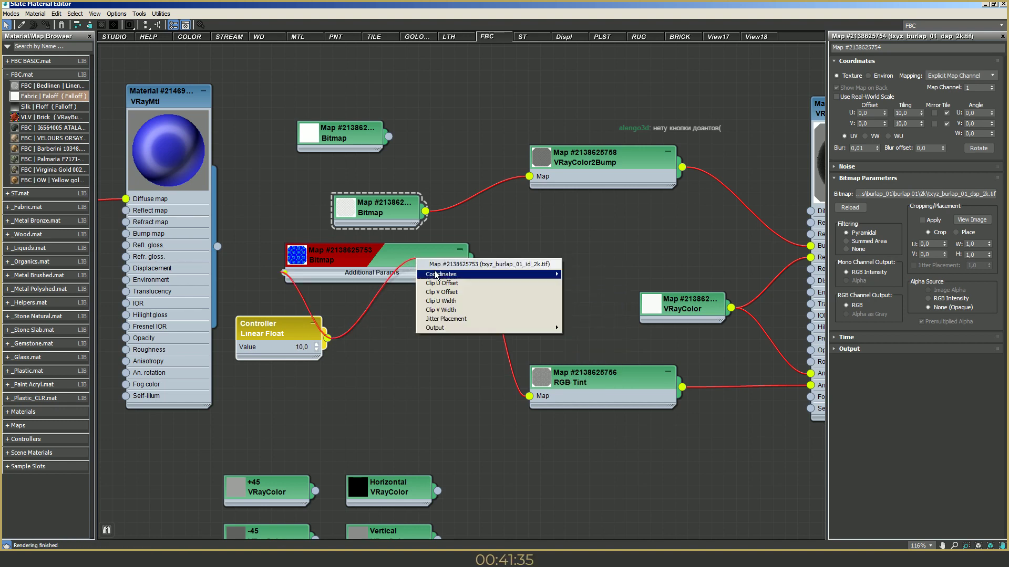
{"action": "mouse_move", "coordinate": [435, 275]}
{"action": "left_click", "coordinate": [588, 302]}
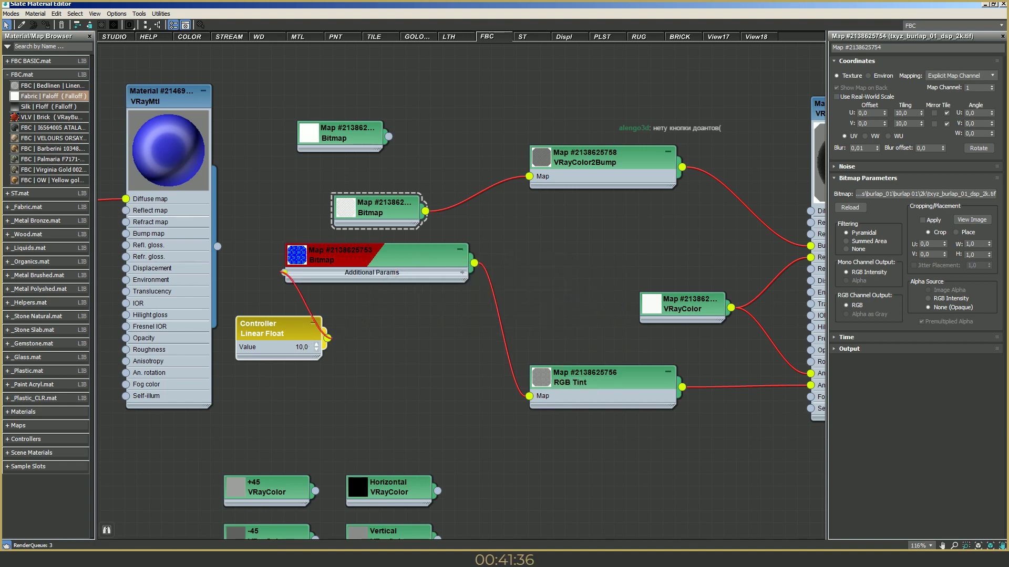
{"action": "left_click_drag", "start_coordinate": [420, 263], "coordinate": [501, 278]}
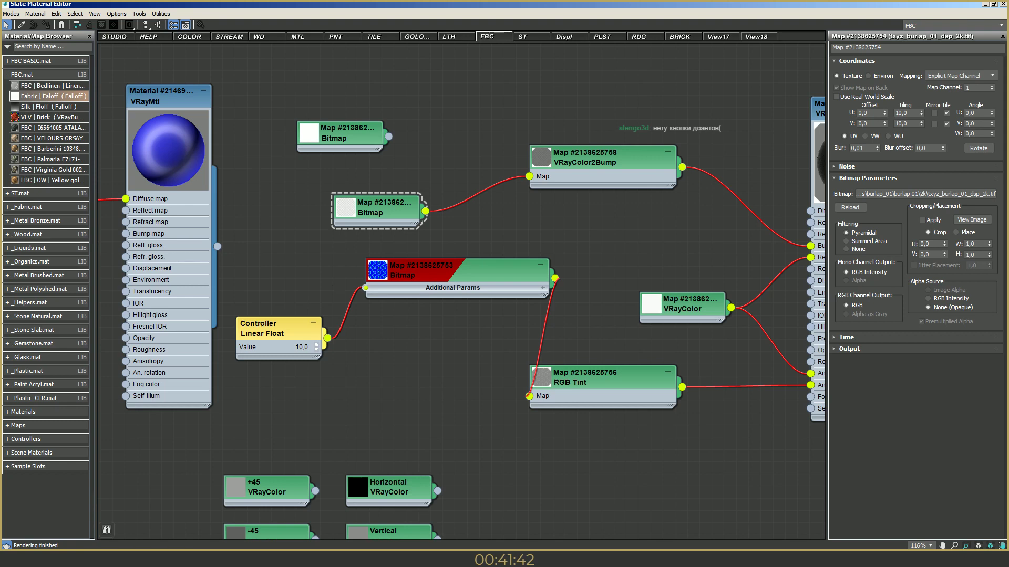
Wire the same Linear Float controller to the U Tiling and V Tiling of the txyz_burlap_01_dsp_2k.tif bitmap.
{"action": "left_click_drag", "start_coordinate": [328, 339], "coordinate": [389, 210]}
{"action": "mouse_move", "coordinate": [462, 223]}
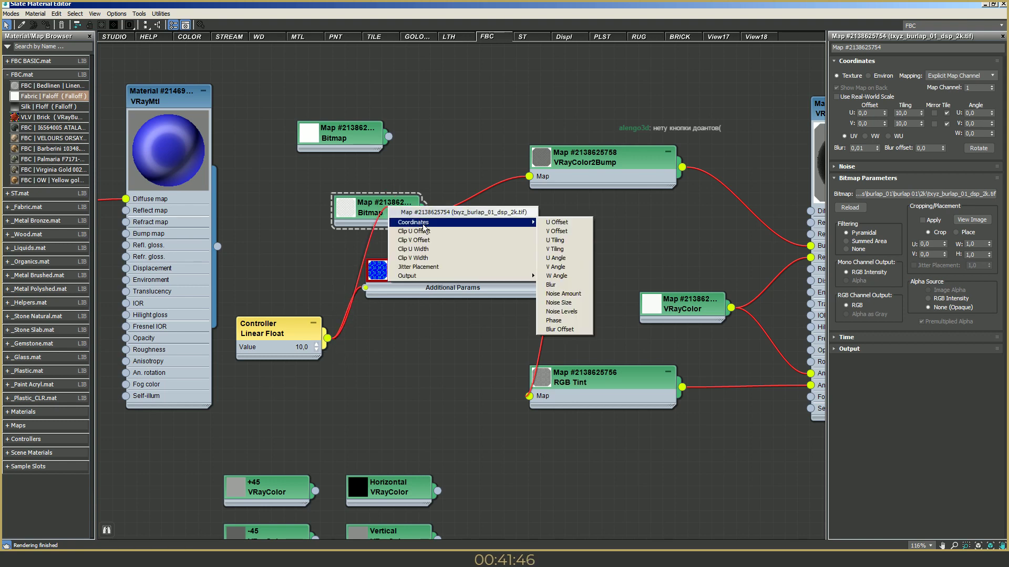
{"action": "left_click", "coordinate": [571, 243]}
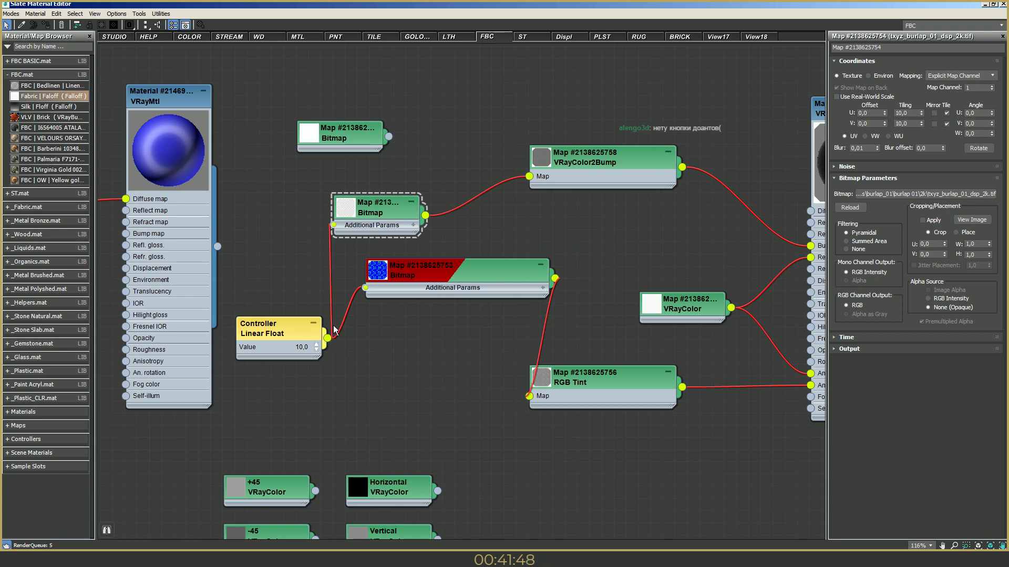
{"action": "left_click_drag", "start_coordinate": [327, 338], "coordinate": [387, 211]}
{"action": "mouse_move", "coordinate": [520, 223]}
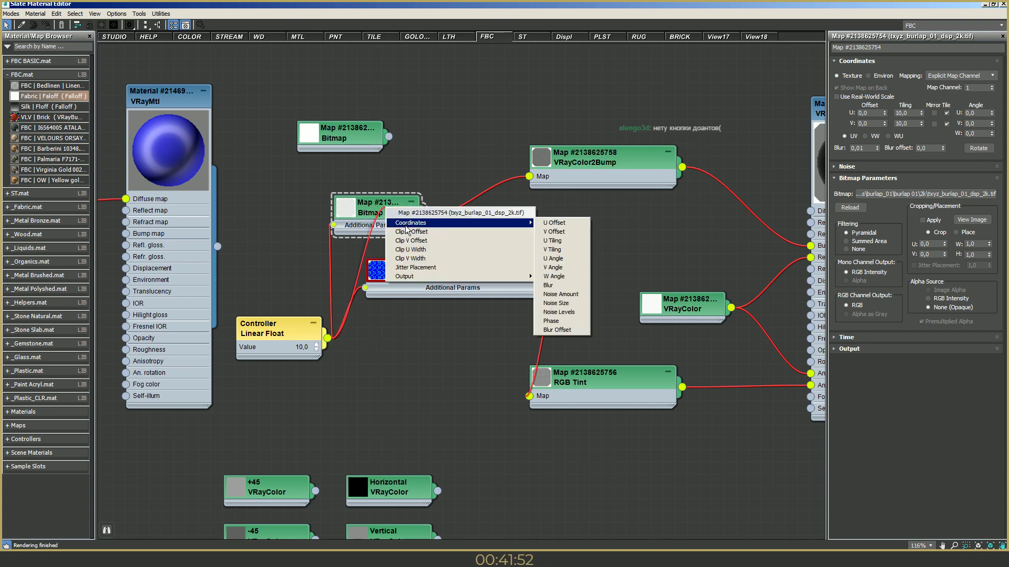
{"action": "left_click", "coordinate": [565, 251]}
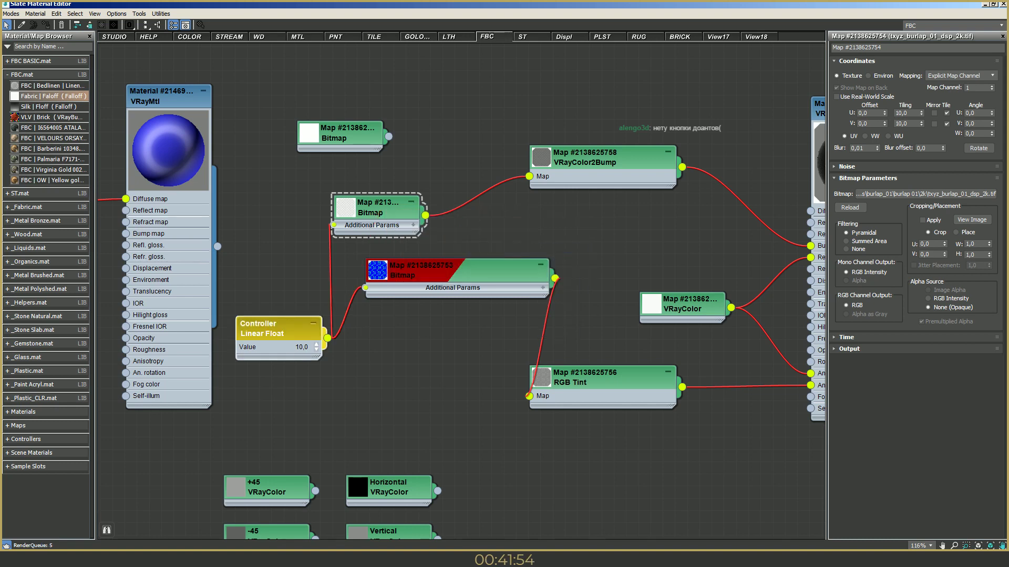
Set the Linear Float controller's value to 15 to drive the tiling of both burlap bitmaps.
{"action": "left_click", "coordinate": [302, 347]}
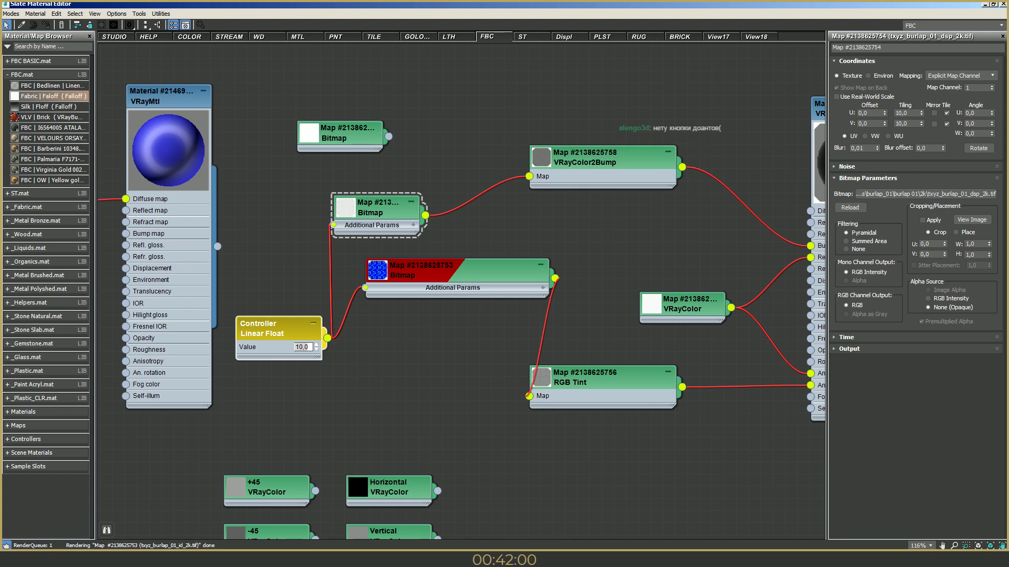
{"action": "key", "text": "Return"}
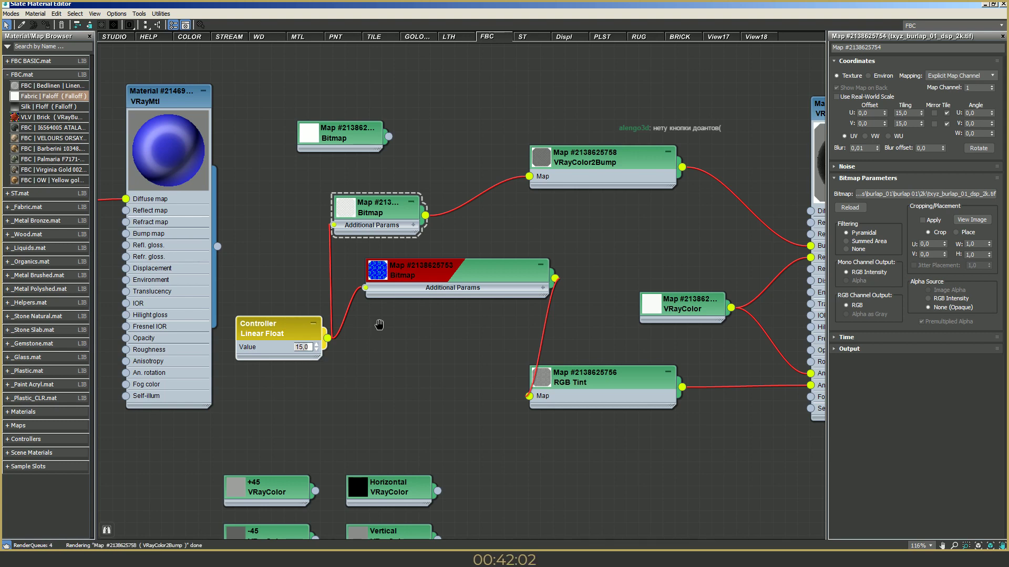
{"action": "middle_click_drag", "start_coordinate": [378, 322], "coordinate": [175, 354]}
{"action": "middle_click_drag", "start_coordinate": [430, 321], "coordinate": [521, 290]}
{"action": "scroll", "coordinate": [521, 290], "scroll_direction": "down", "scroll_amount": 1}
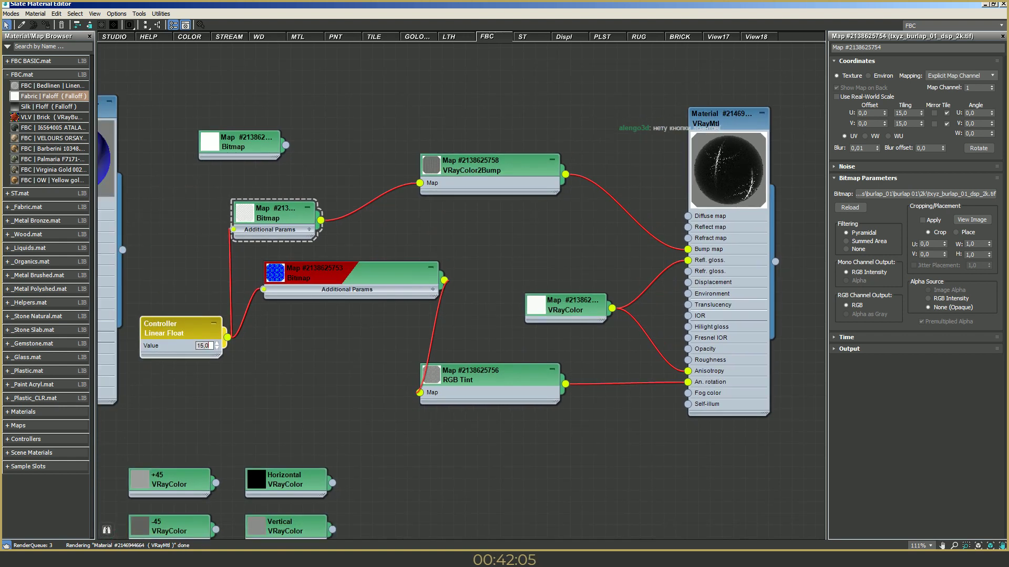
Set the Linear Float controller's value to 5 to test a lower shared tiling.
{"action": "double_click", "coordinate": [204, 345]}
{"action": "type", "text": "10"}
{"action": "key", "text": "Return"}
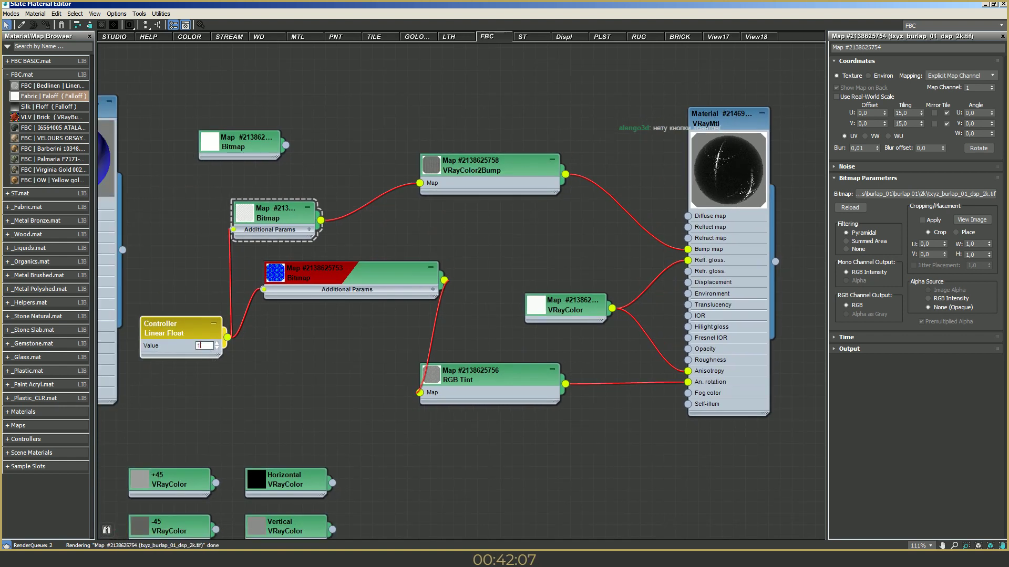
{"action": "type", "text": "5"}
{"action": "key", "text": "Return"}
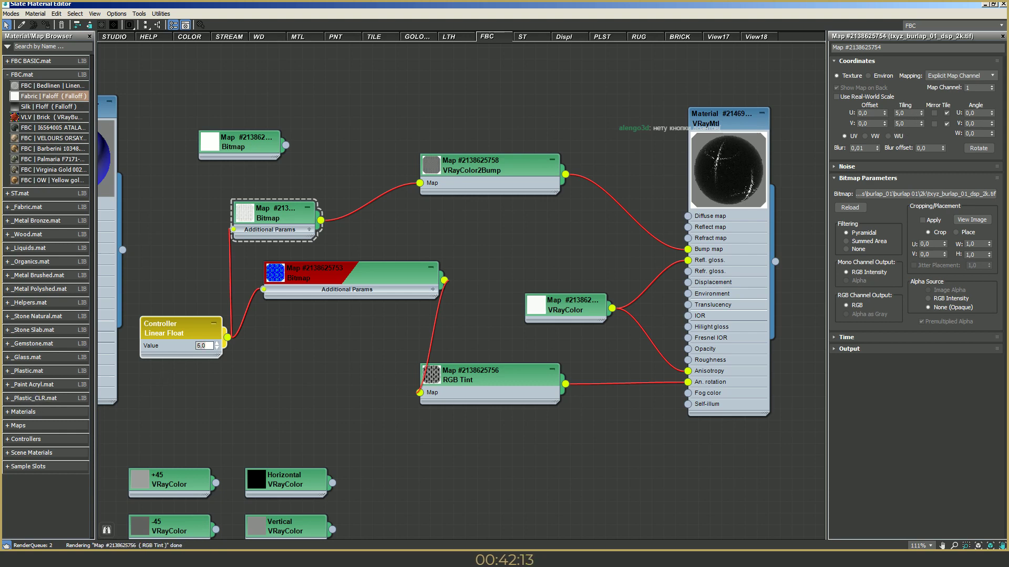
Return the Linear Float controller's value to 10 for both burlap bitmaps.
{"action": "type", "text": "0"}
{"action": "key", "text": "Return"}
{"action": "middle_click_drag", "start_coordinate": [645, 249], "coordinate": [570, 251]}
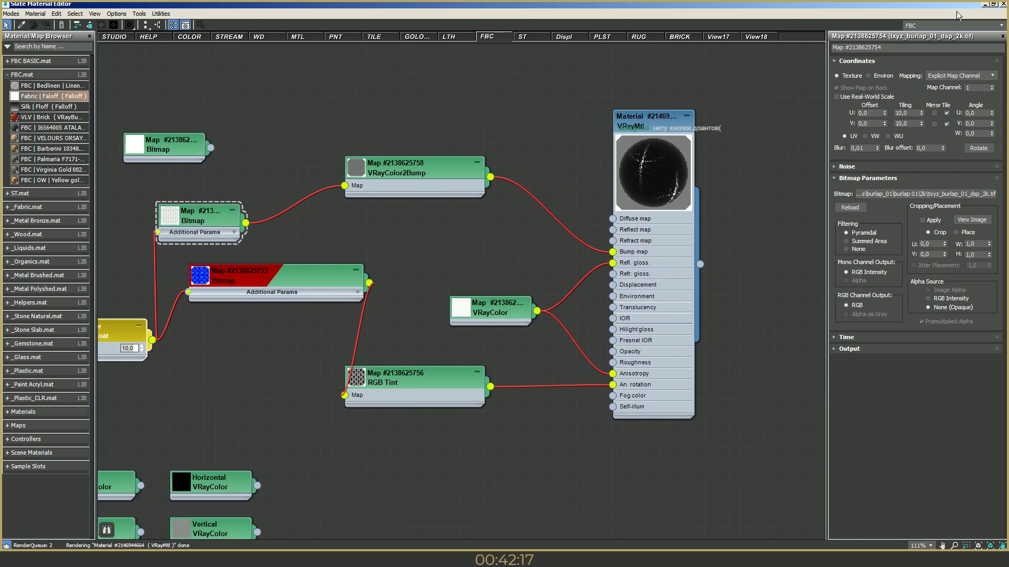
Minimize the Slate Material Editor and render the region over the draped chair at 100% in the V-Ray frame buffer.
{"action": "left_click", "coordinate": [985, 4]}
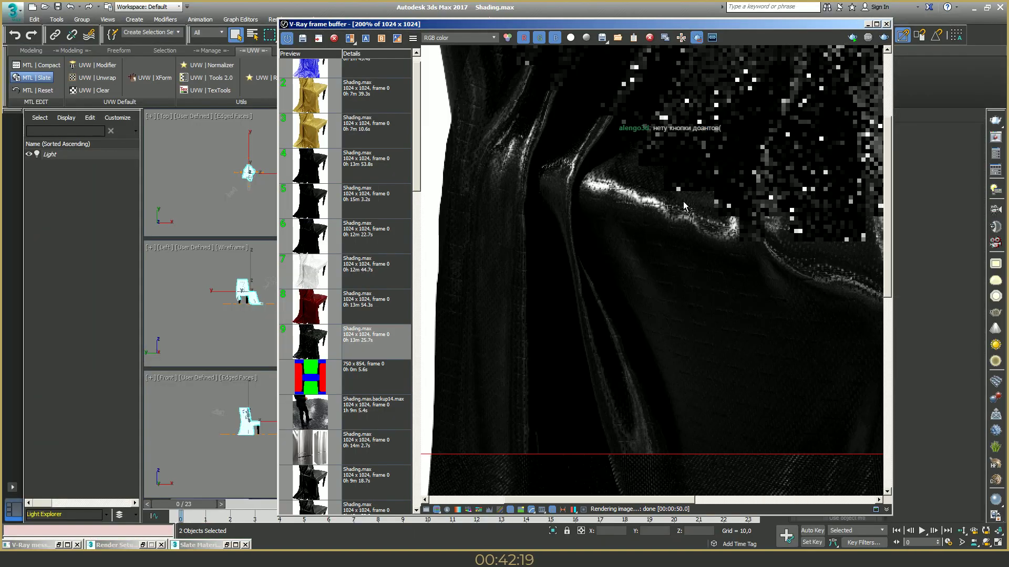
{"action": "scroll", "coordinate": [684, 206], "scroll_direction": "down", "scroll_amount": 1}
{"action": "key", "text": "shift+q"}
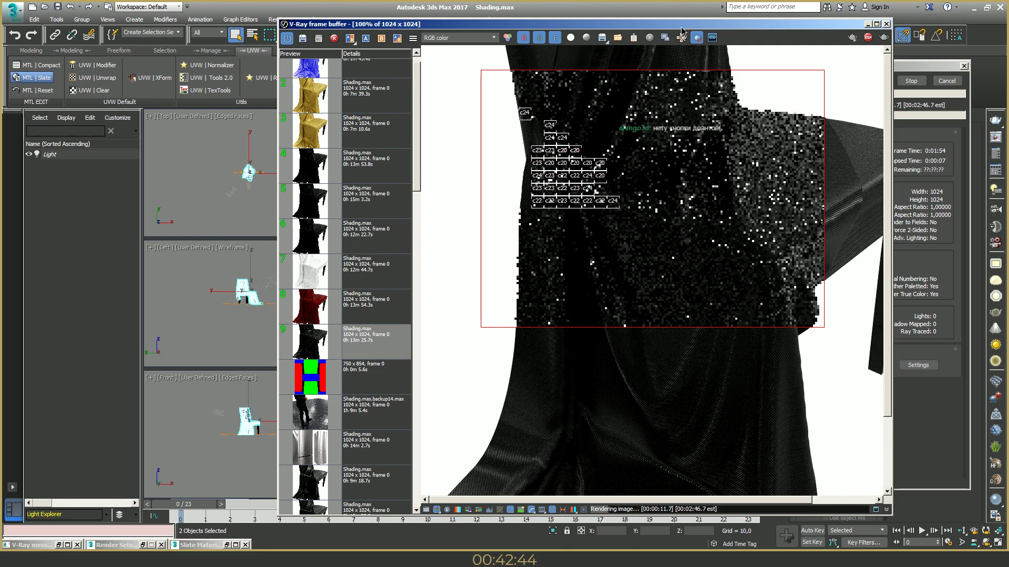
{"action": "left_click_drag", "start_coordinate": [682, 25], "coordinate": [564, 25]}
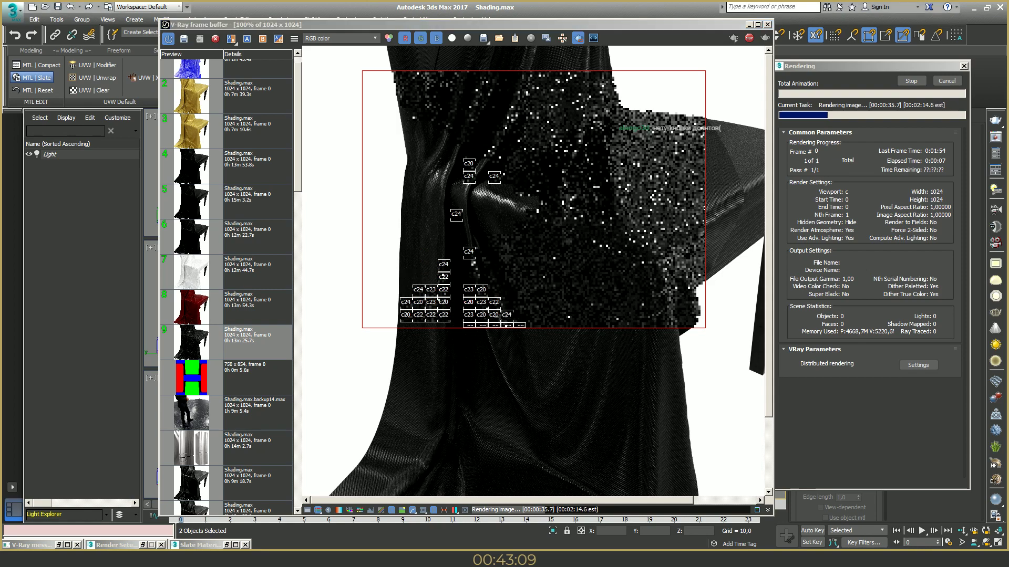
Switch to the browser and examine the plain, twill and satin weave diagrams in the Wikipedia article "Ткацкие переплетения".
{"action": "left_click_drag", "start_coordinate": [1008, 427], "coordinate": [720, 205]}
{"action": "double_click", "coordinate": [720, 209]}
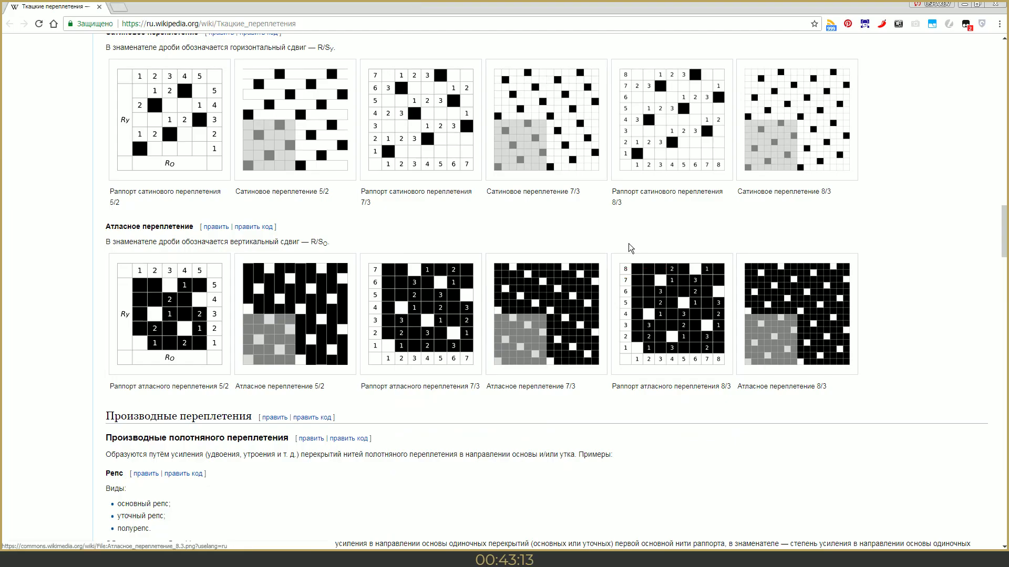
{"action": "scroll", "coordinate": [623, 231], "scroll_direction": "up", "scroll_amount": 20}
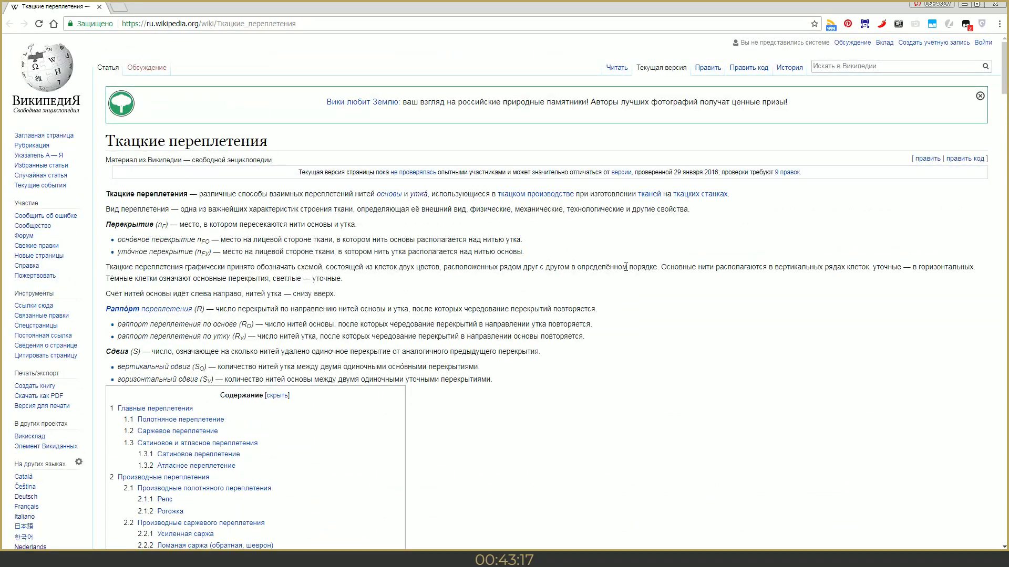
{"action": "scroll", "coordinate": [629, 266], "scroll_direction": "down", "scroll_amount": 10}
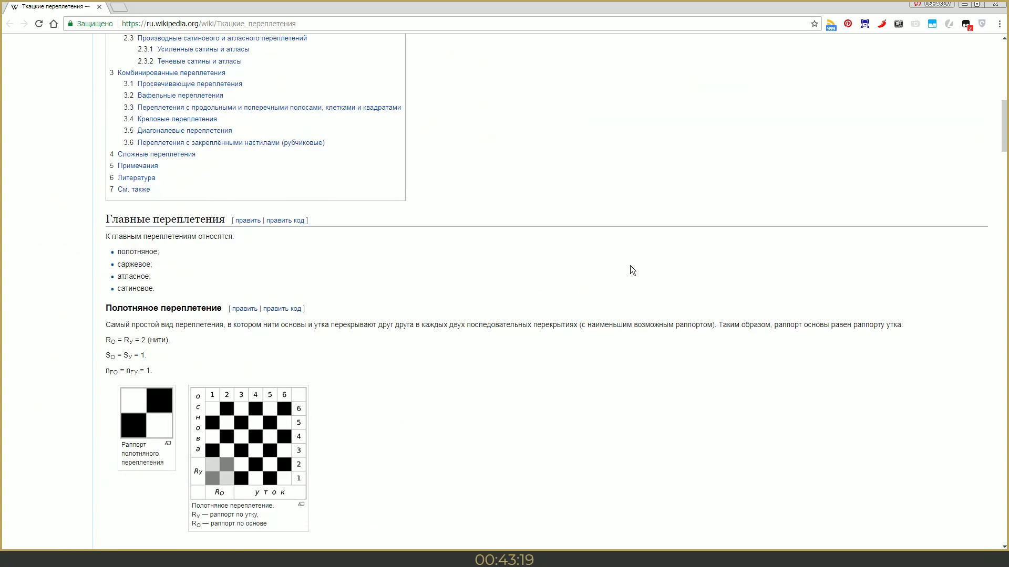
{"action": "scroll", "coordinate": [629, 266], "scroll_direction": "up", "scroll_amount": 10}
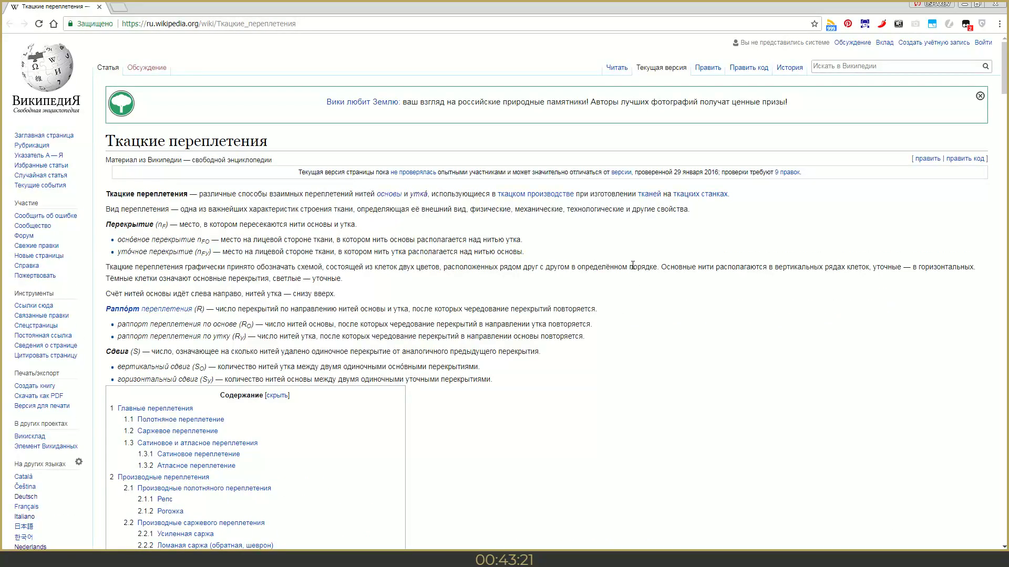
{"action": "scroll", "coordinate": [632, 266], "scroll_direction": "down", "scroll_amount": 15}
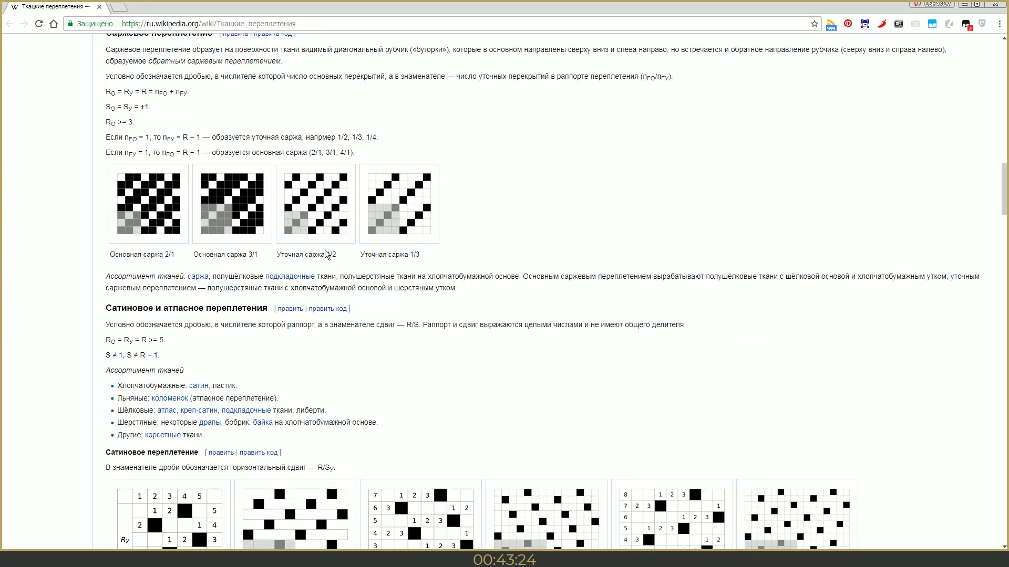
{"action": "scroll", "coordinate": [323, 256], "scroll_direction": "up", "scroll_amount": 2}
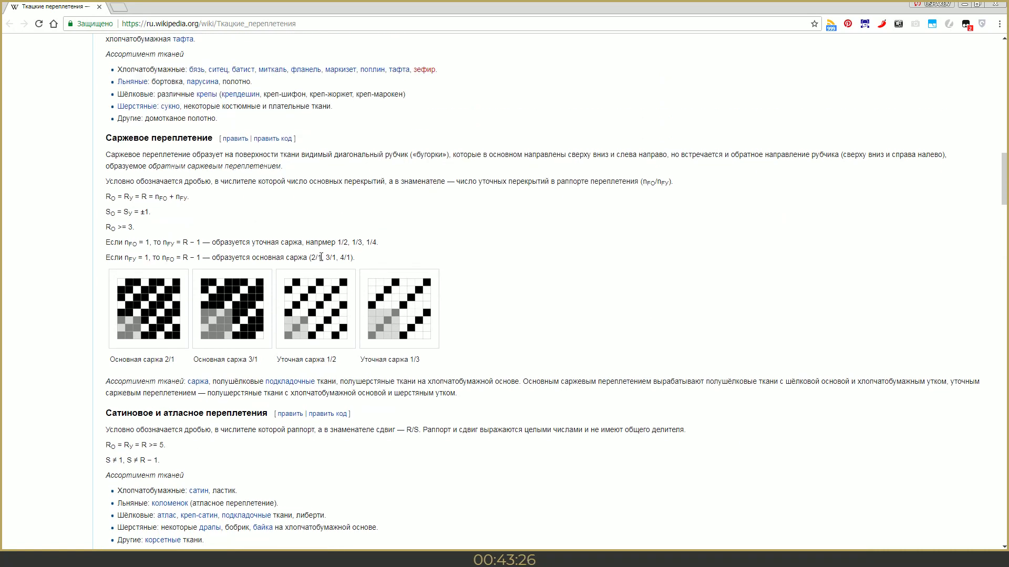
{"action": "scroll", "coordinate": [313, 262], "scroll_direction": "down", "scroll_amount": 5}
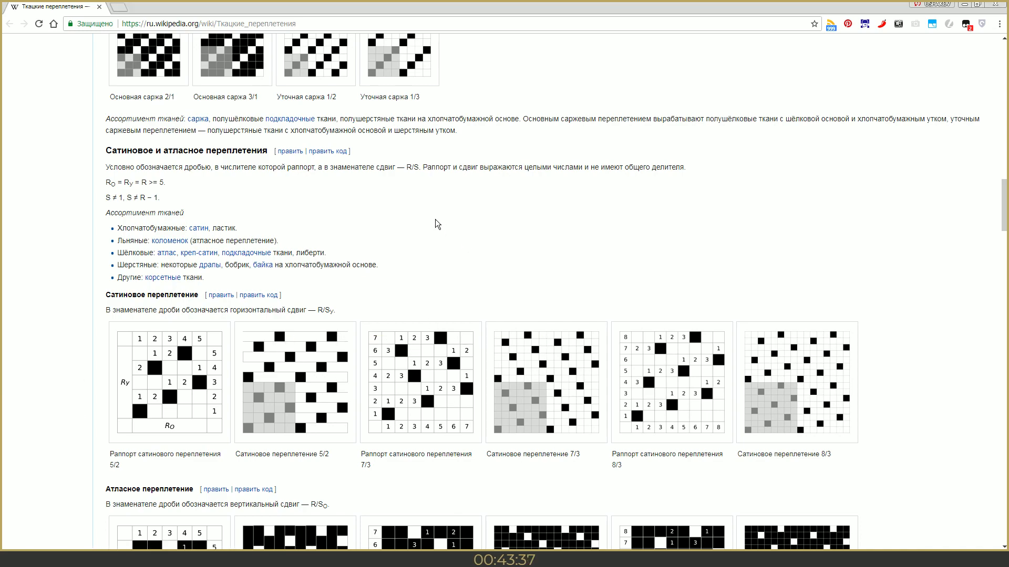
{"action": "scroll", "coordinate": [435, 219], "scroll_direction": "up", "scroll_amount": 4}
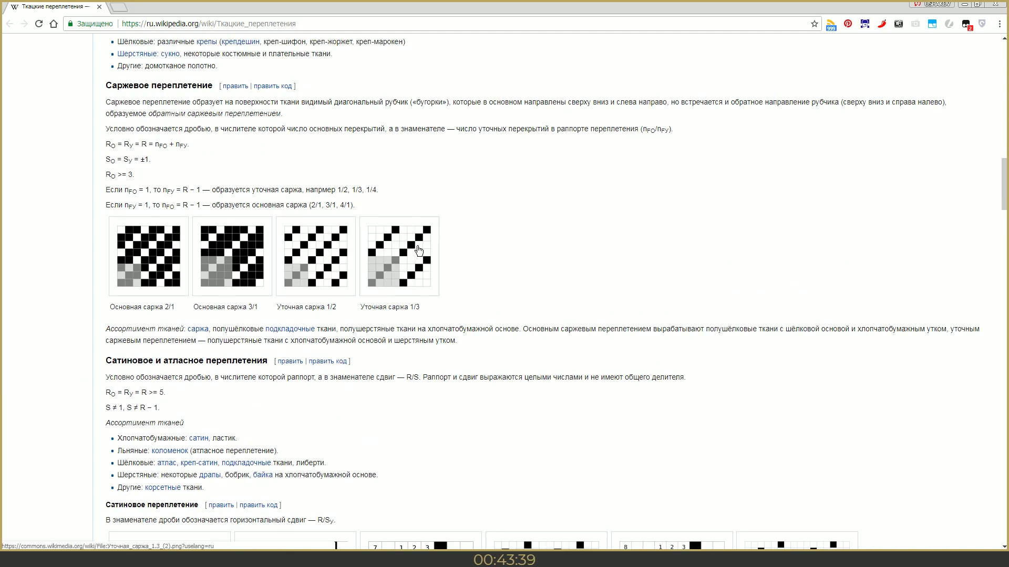
Examine the article's repeat diagrams from plain weave through twill, satin and atlas (атласное) weaves down to the derived rep weaves.
{"action": "scroll", "coordinate": [419, 250], "scroll_direction": "down", "scroll_amount": 10}
{"action": "scroll", "coordinate": [413, 261], "scroll_direction": "up", "scroll_amount": 7}
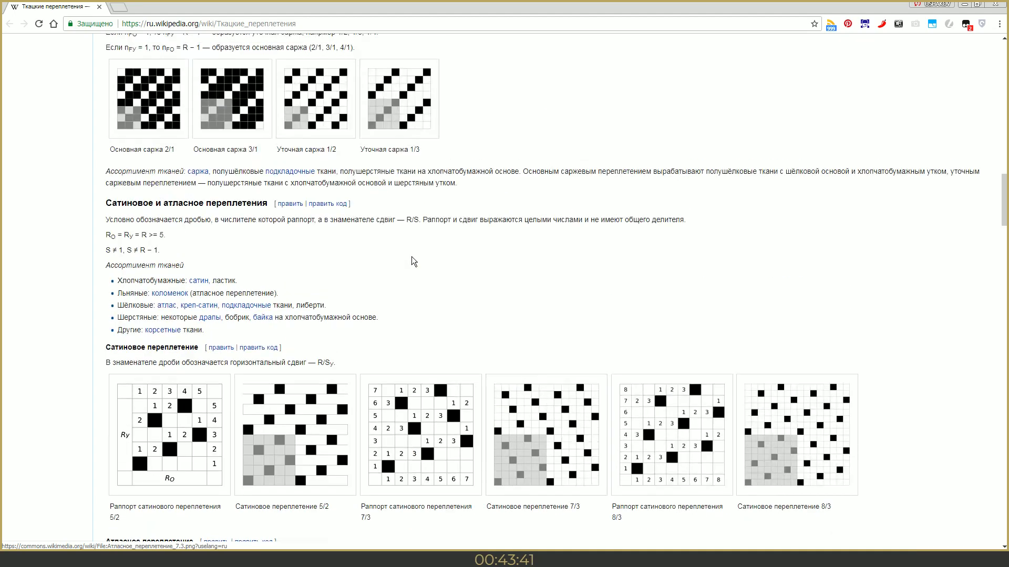
{"action": "scroll", "coordinate": [413, 261], "scroll_direction": "up", "scroll_amount": 8}
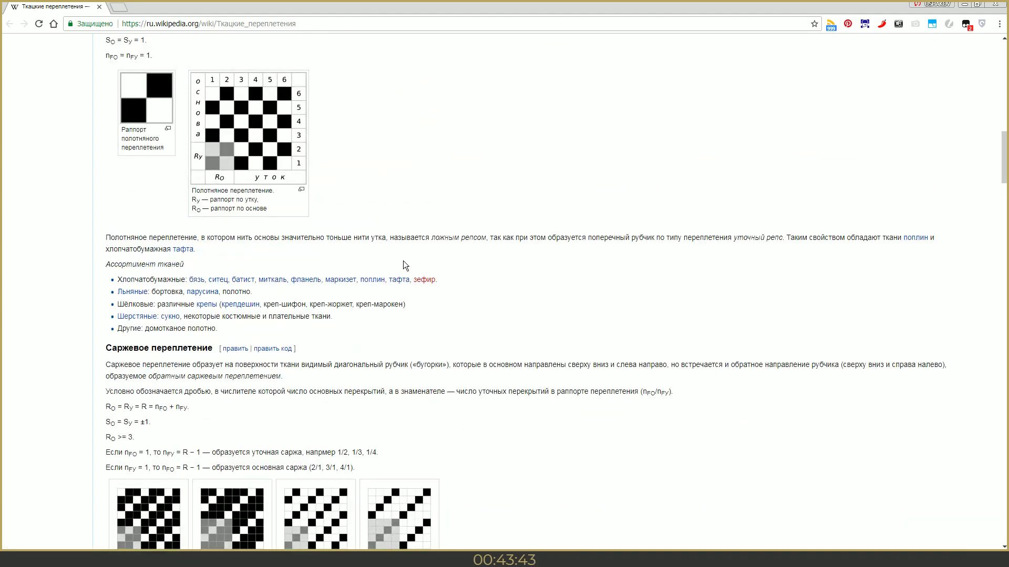
{"action": "scroll", "coordinate": [403, 262], "scroll_direction": "down", "scroll_amount": 5}
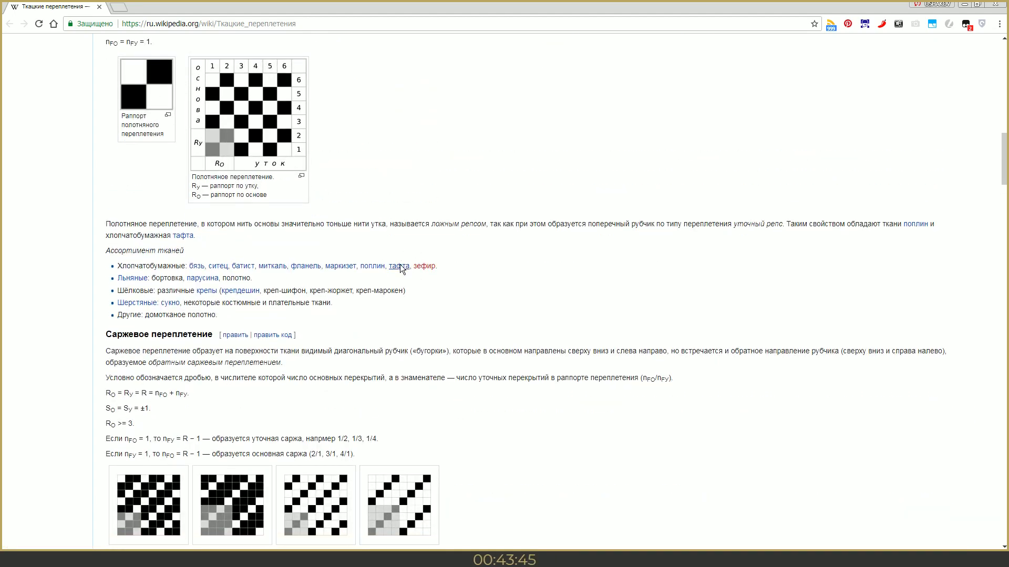
{"action": "scroll", "coordinate": [402, 270], "scroll_direction": "down", "scroll_amount": 9}
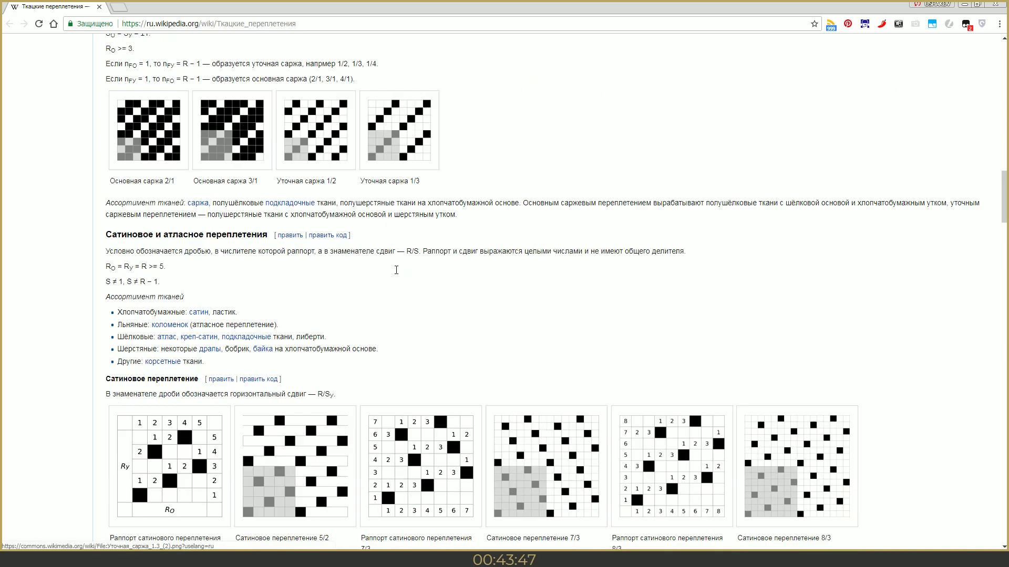
{"action": "scroll", "coordinate": [166, 201], "scroll_direction": "up", "scroll_amount": 3}
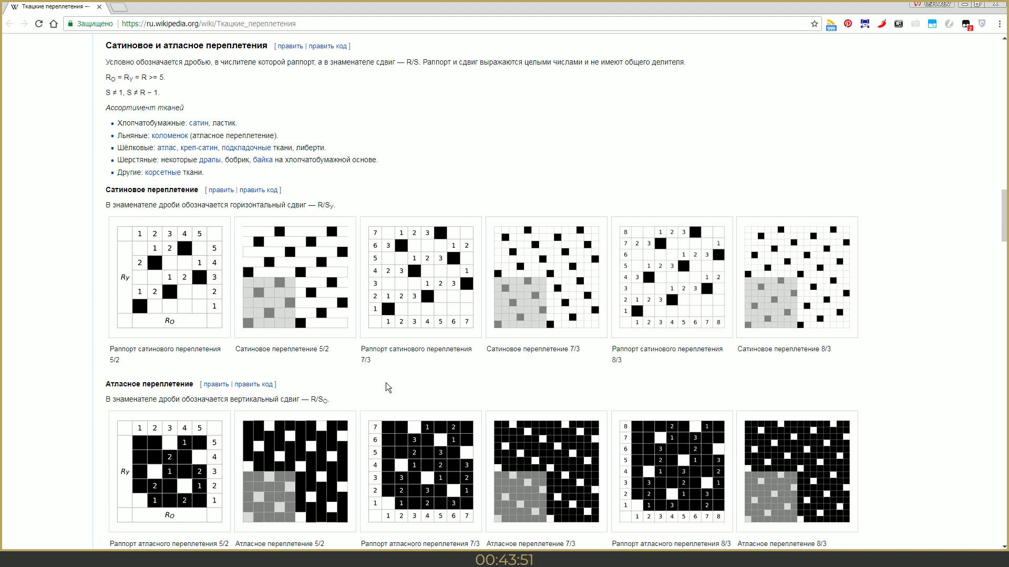
{"action": "scroll", "coordinate": [508, 361], "scroll_direction": "down", "scroll_amount": 4}
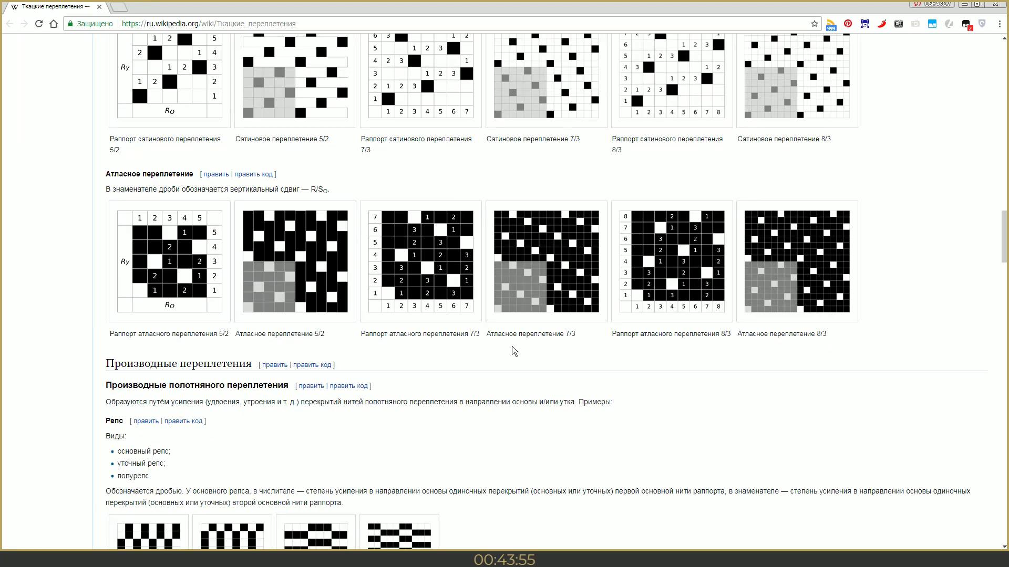
{"action": "scroll", "coordinate": [497, 333], "scroll_direction": "down", "scroll_amount": 4}
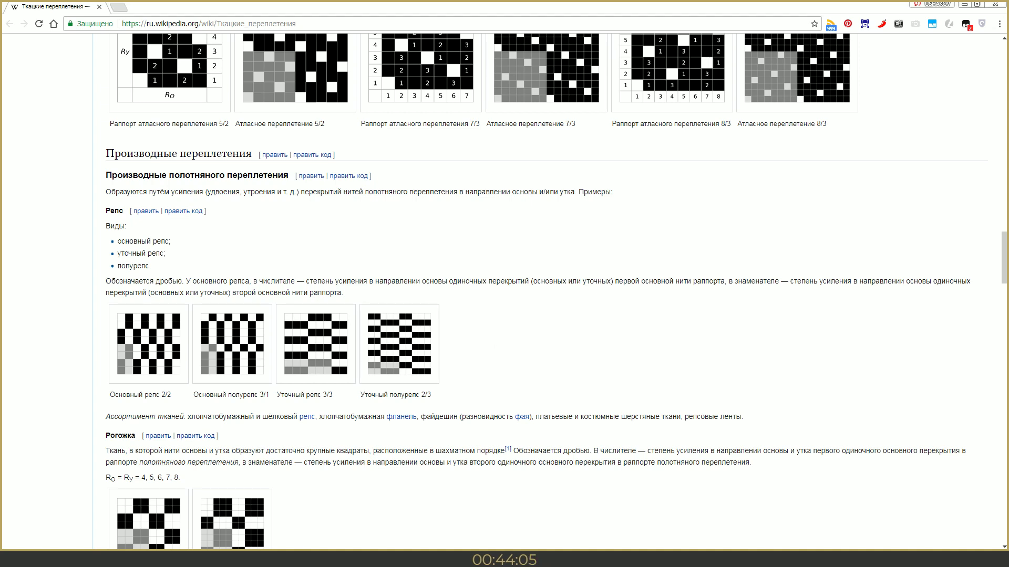
Switch to the page «Переплетения» на микро-просторах and study its microscope photos of real fabric weaves.
{"action": "left_click_drag", "start_coordinate": [1006, 378], "coordinate": [657, 97]}
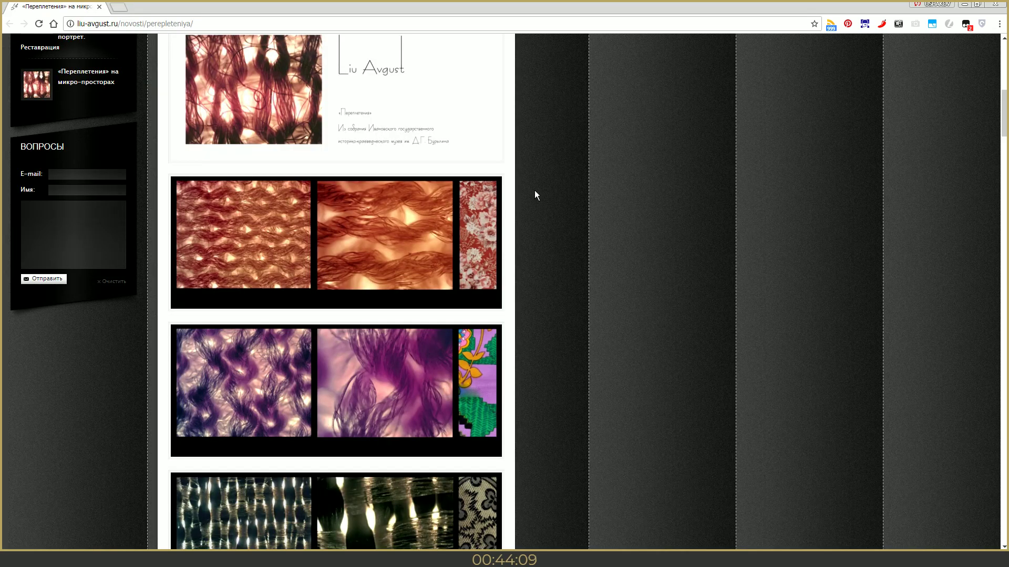
{"action": "scroll", "coordinate": [369, 295], "scroll_direction": "down", "scroll_amount": 7}
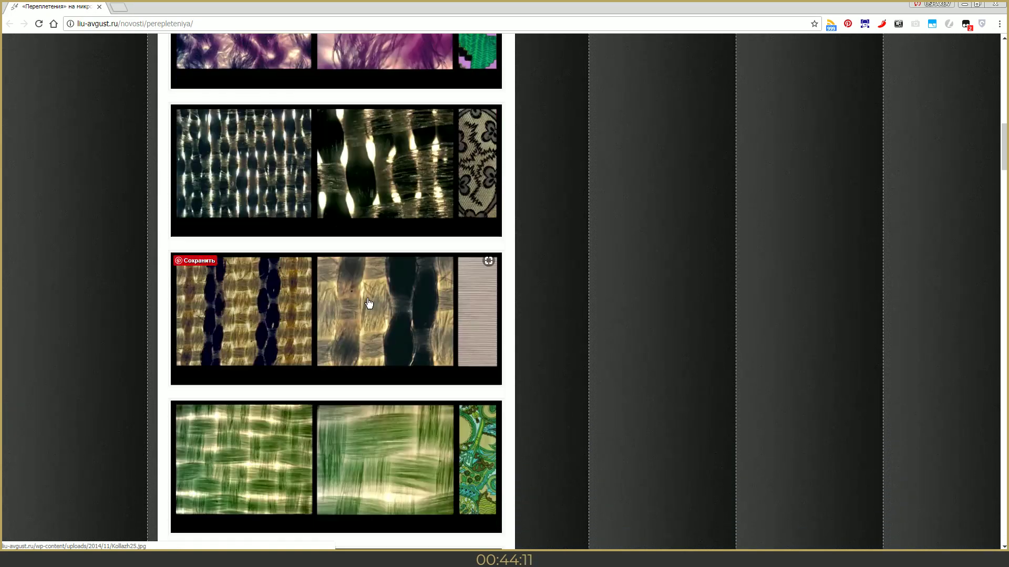
{"action": "scroll", "coordinate": [370, 303], "scroll_direction": "down", "scroll_amount": 1}
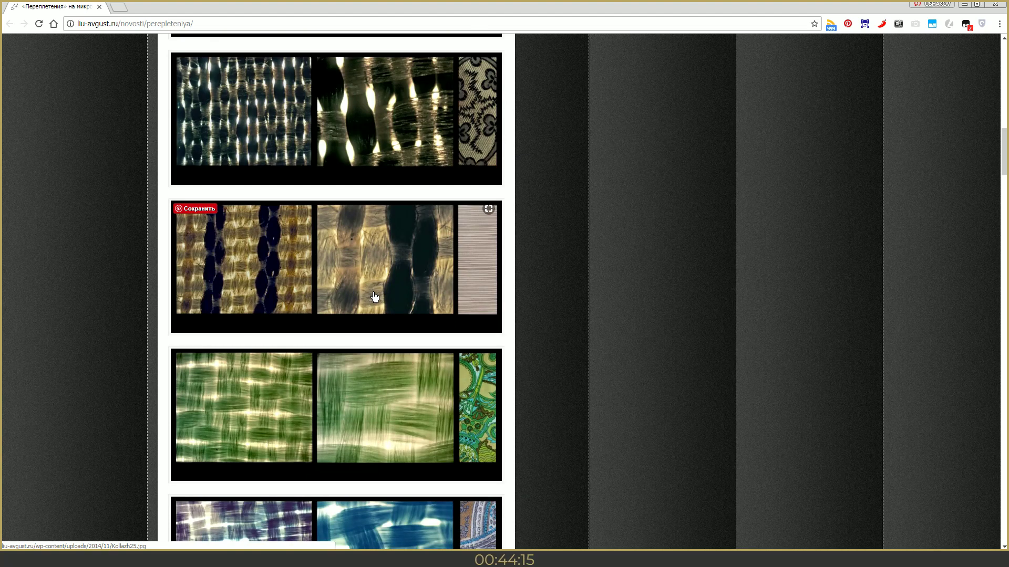
{"action": "scroll", "coordinate": [375, 297], "scroll_direction": "down", "scroll_amount": 5}
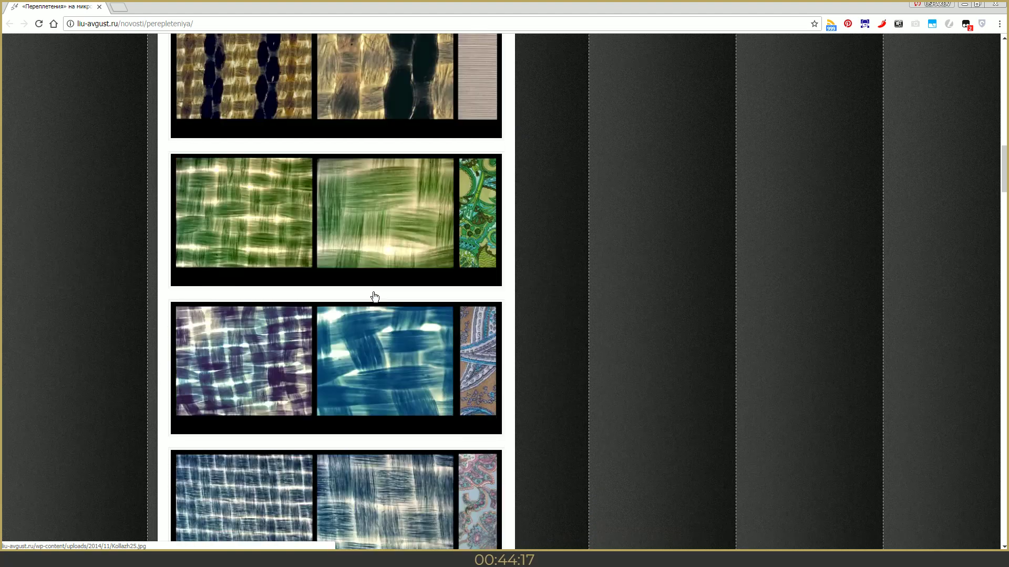
{"action": "scroll", "coordinate": [374, 298], "scroll_direction": "down", "scroll_amount": 4}
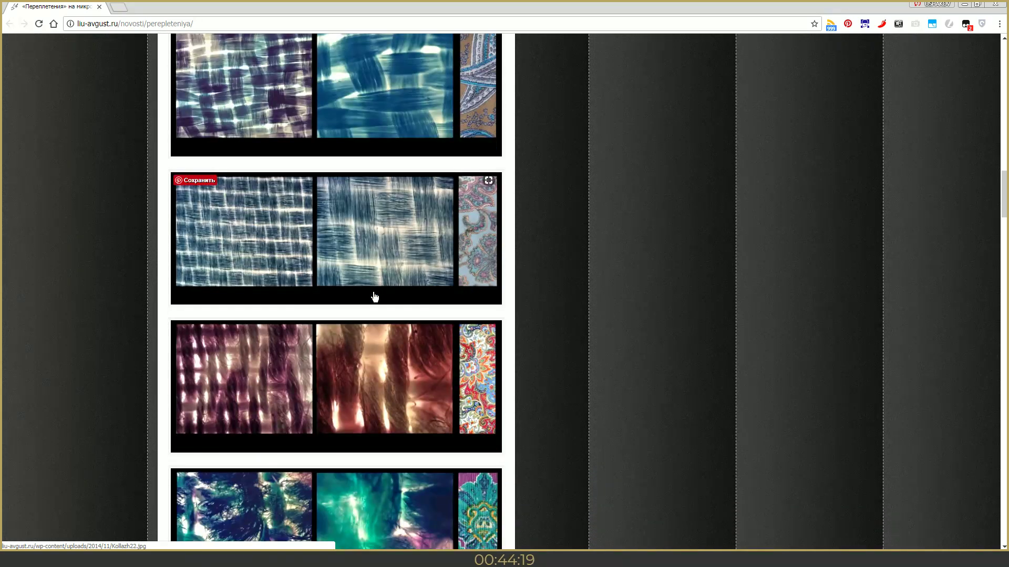
{"action": "scroll", "coordinate": [375, 297], "scroll_direction": "down", "scroll_amount": 4}
{"action": "scroll", "coordinate": [374, 298], "scroll_direction": "down", "scroll_amount": 5}
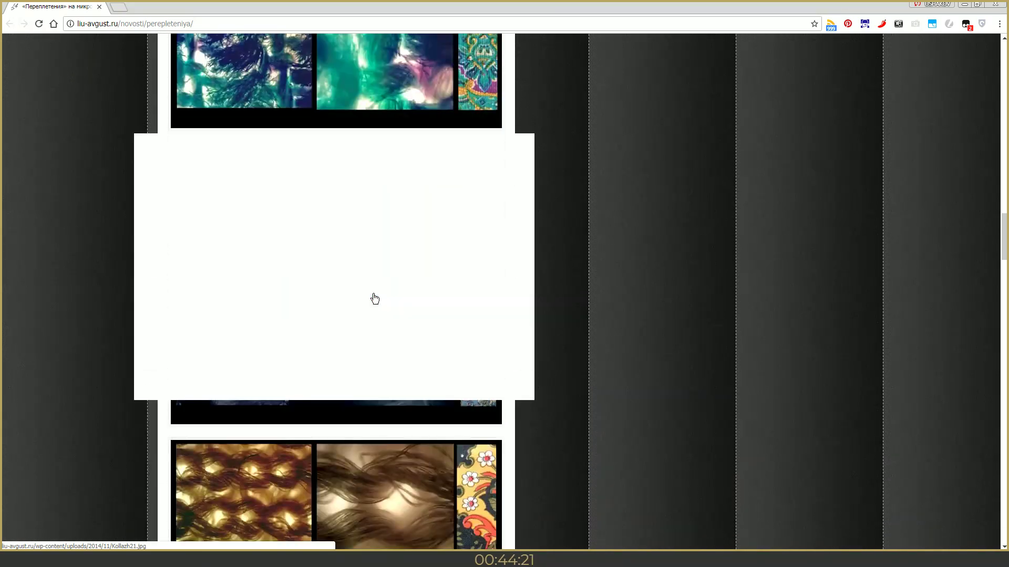
{"action": "scroll", "coordinate": [374, 299], "scroll_direction": "up", "scroll_amount": 5}
{"action": "scroll", "coordinate": [375, 299], "scroll_direction": "down", "scroll_amount": 8}
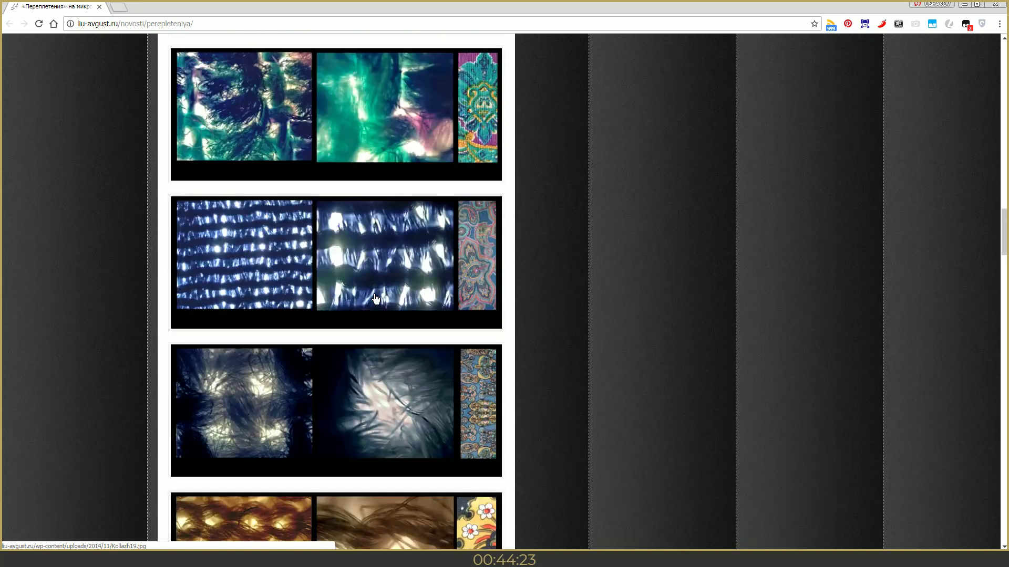
{"action": "scroll", "coordinate": [374, 301], "scroll_direction": "down", "scroll_amount": 8}
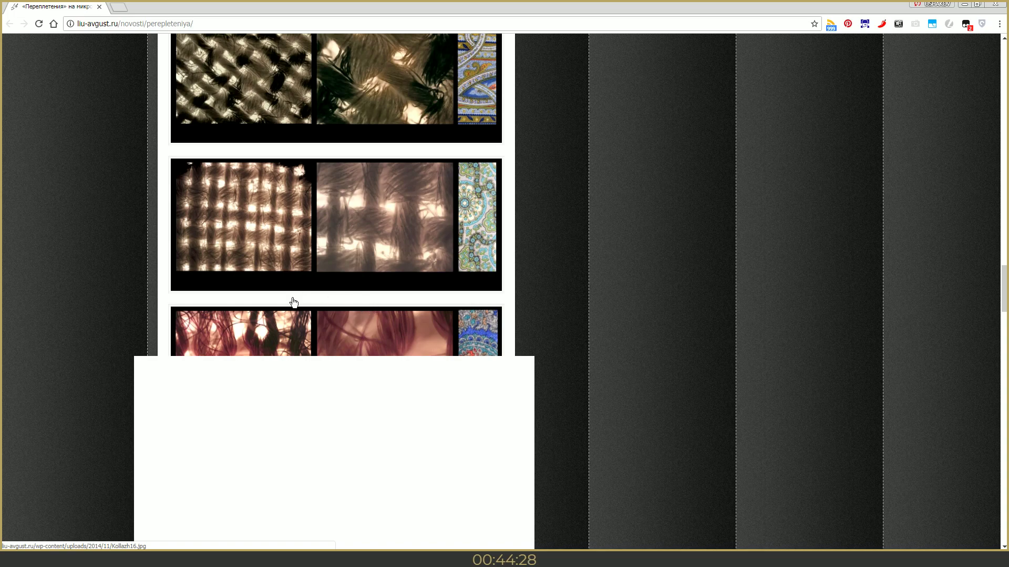
Switch to the V-Ray frame buffer and inspect the region render of the draped cloth at 200%, returning to 100%.
{"action": "mouse_move", "coordinate": [84, 558]}
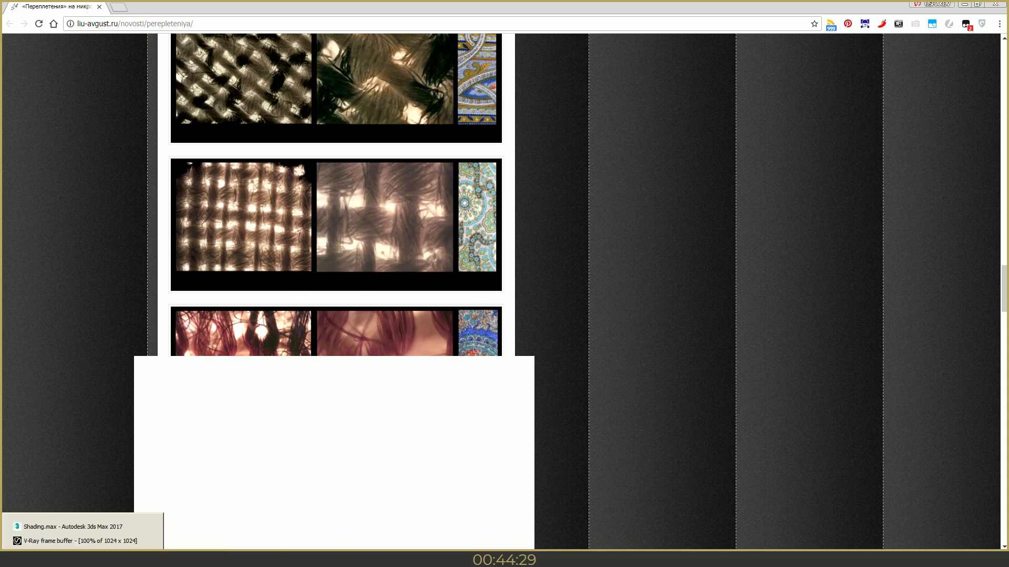
{"action": "left_click", "coordinate": [100, 541]}
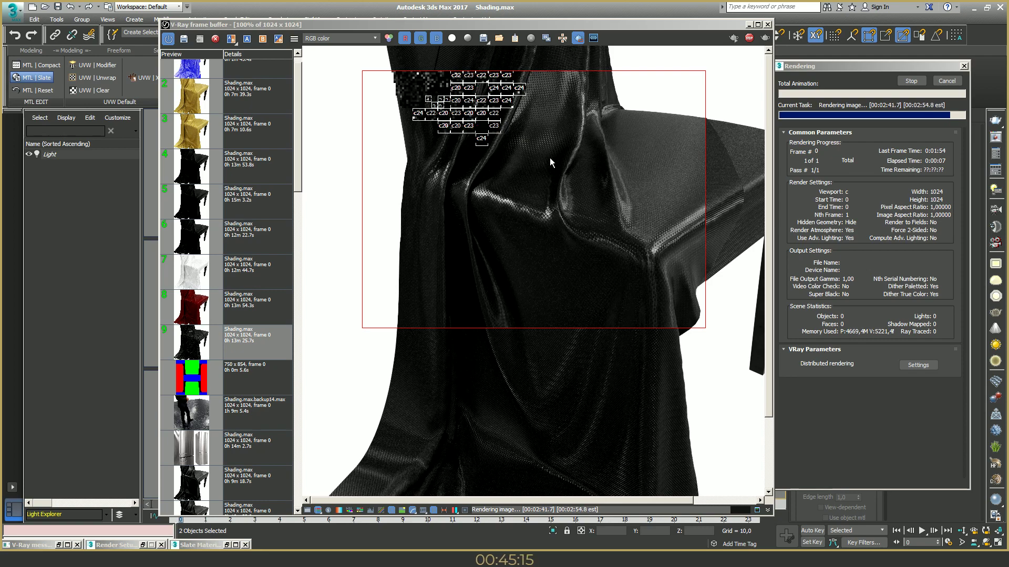
{"action": "scroll", "coordinate": [554, 120], "scroll_direction": "up", "scroll_amount": 2}
{"action": "scroll", "coordinate": [619, 252], "scroll_direction": "down", "scroll_amount": 1}
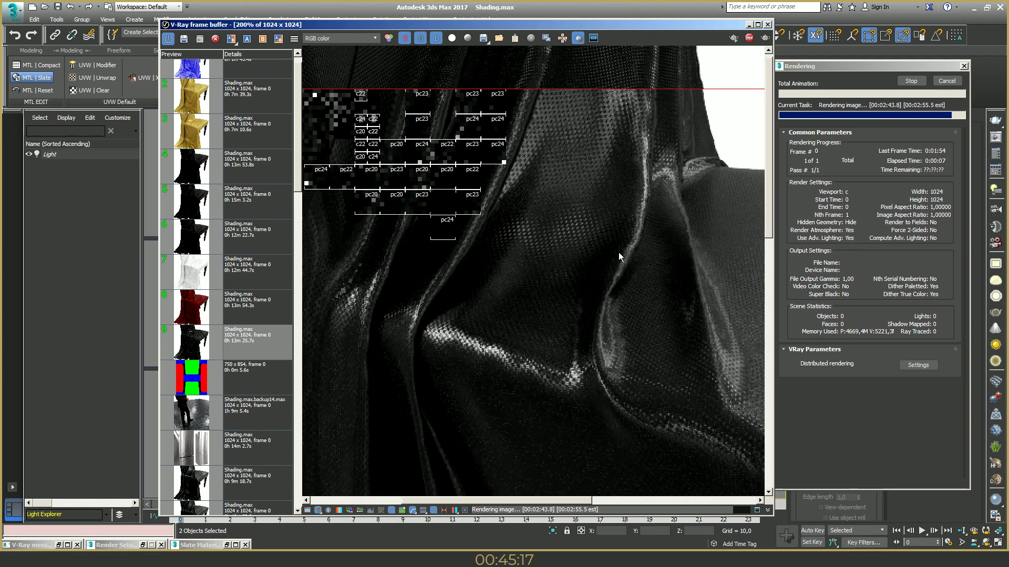
{"action": "scroll", "coordinate": [619, 253], "scroll_direction": "down", "scroll_amount": 1}
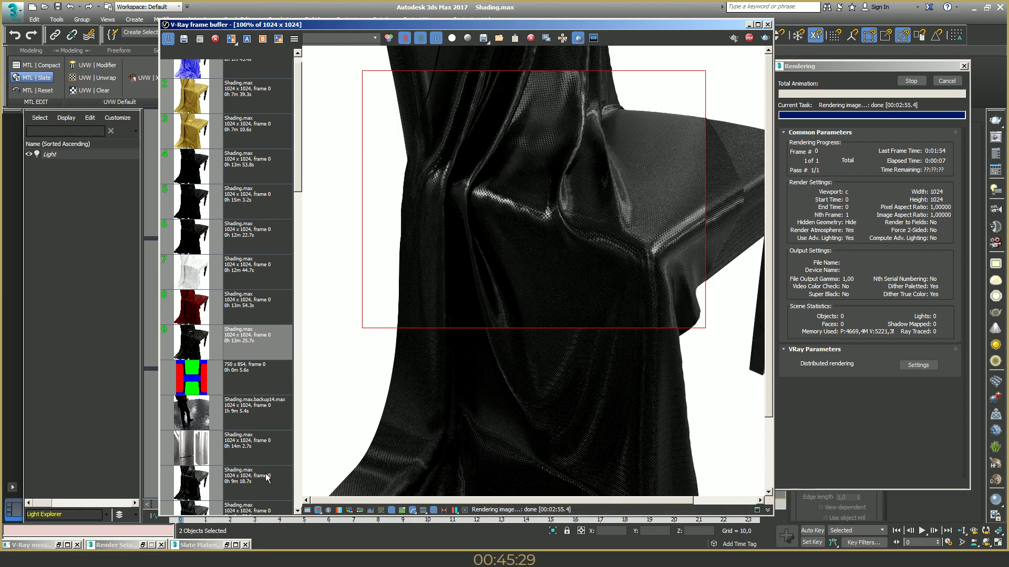
Reopen the Wikipedia article "Ткацкие переплетения" and compare the satin and atlas weave diagrams with the rendered fabric.
{"action": "mouse_move", "coordinate": [74, 557]}
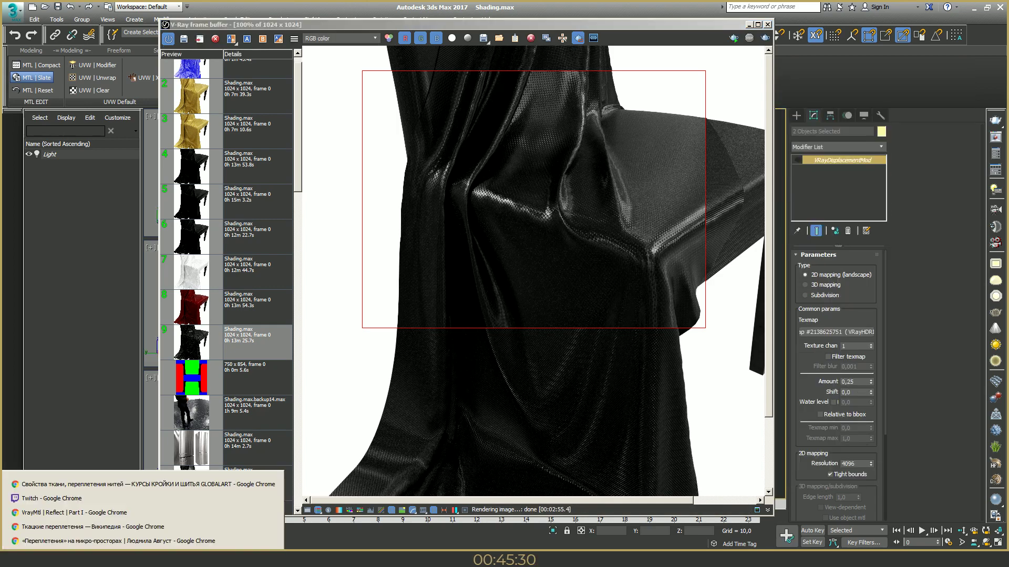
{"action": "left_click", "coordinate": [79, 527]}
{"action": "scroll", "coordinate": [632, 291], "scroll_direction": "up", "scroll_amount": 3}
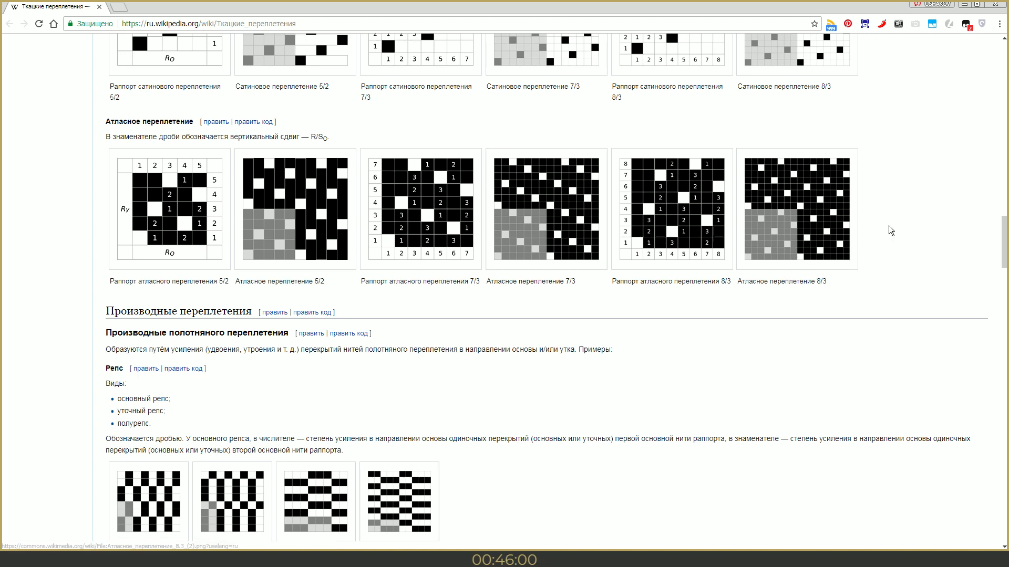
{"action": "scroll", "coordinate": [888, 225], "scroll_direction": "up", "scroll_amount": 3}
{"action": "scroll", "coordinate": [888, 226], "scroll_direction": "down", "scroll_amount": 3}
Return to 3ds Max, move the V-Ray frame buffer aside and bring back the Slate Material Editor maximized.
{"action": "mouse_move", "coordinate": [83, 559]}
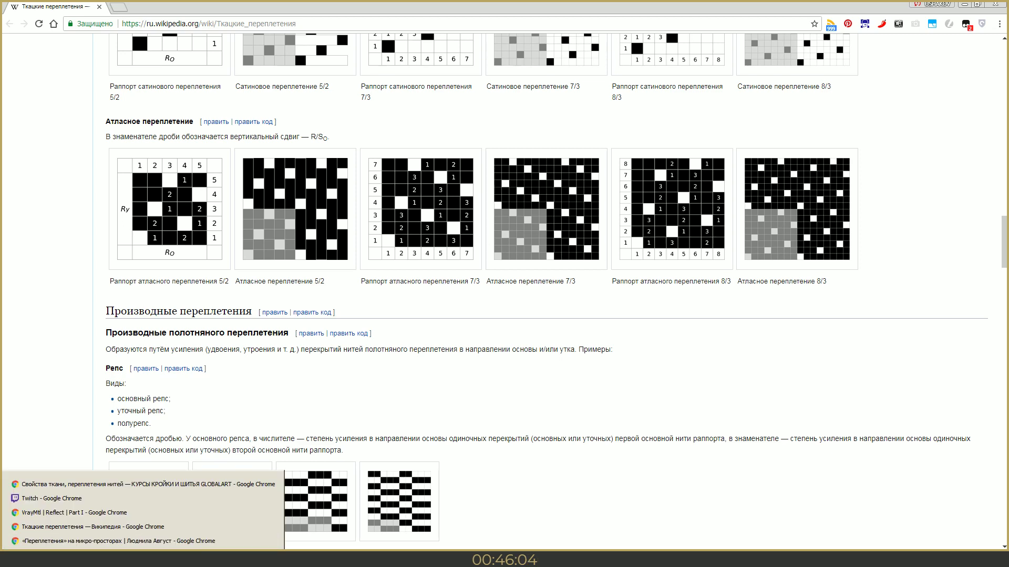
{"action": "left_click", "coordinate": [32, 541]}
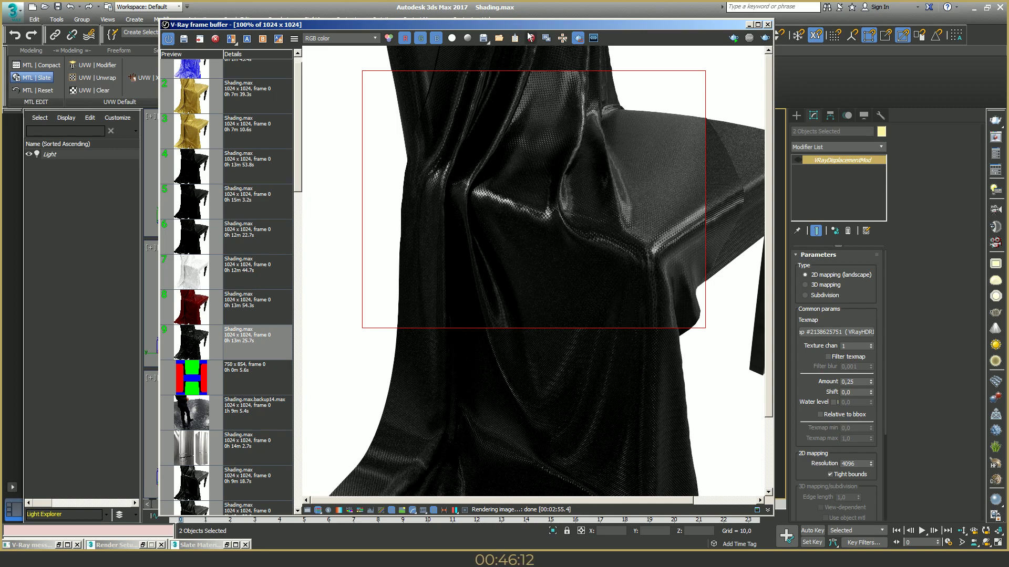
{"action": "left_click_drag", "start_coordinate": [537, 26], "coordinate": [570, 126]}
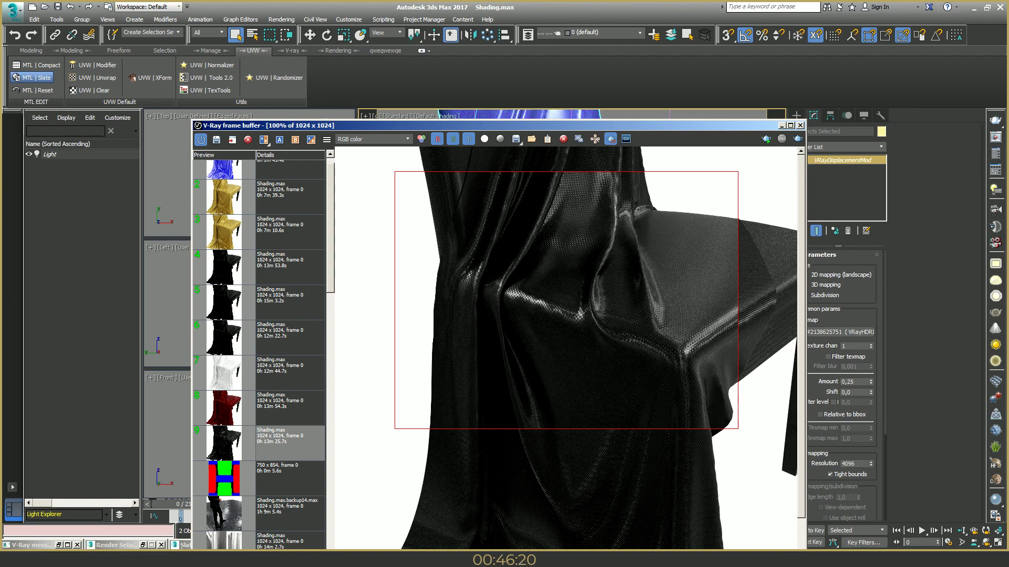
{"action": "right_click", "coordinate": [184, 545]}
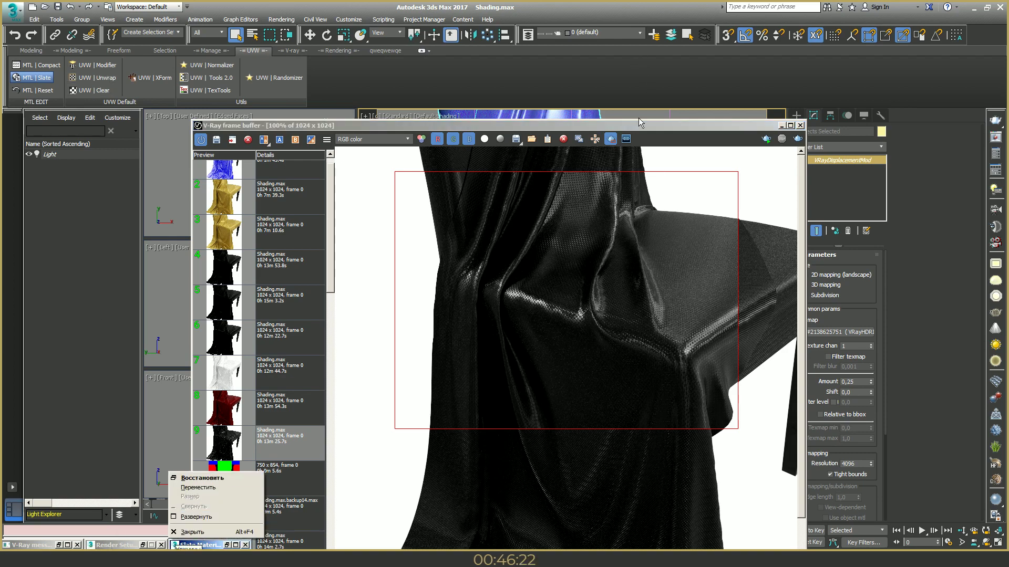
{"action": "left_click_drag", "start_coordinate": [639, 122], "coordinate": [760, 34]}
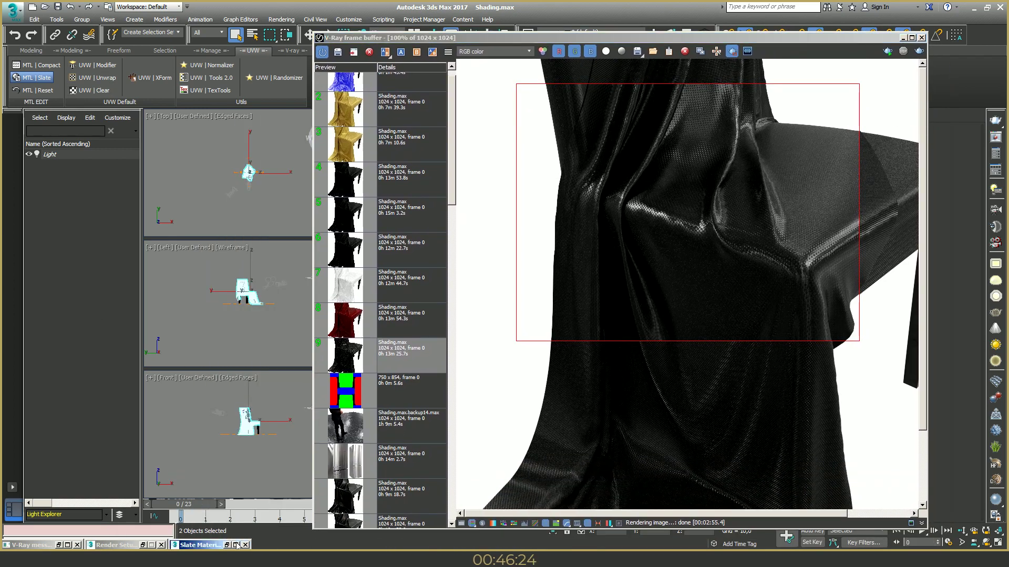
{"action": "left_click", "coordinate": [236, 545]}
Rearrange the burlap material's map nodes, placing VRayColor2Bump beside its source bitmap and leaving free space above it.
{"action": "middle_click_drag", "start_coordinate": [583, 212], "coordinate": [500, 216]}
{"action": "middle_click_drag", "start_coordinate": [561, 133], "coordinate": [570, 232]}
{"action": "left_click_drag", "start_coordinate": [570, 231], "coordinate": [585, 224]}
{"action": "middle_click_drag", "start_coordinate": [379, 233], "coordinate": [561, 165]}
{"action": "middle_click_drag", "start_coordinate": [478, 229], "coordinate": [363, 270]}
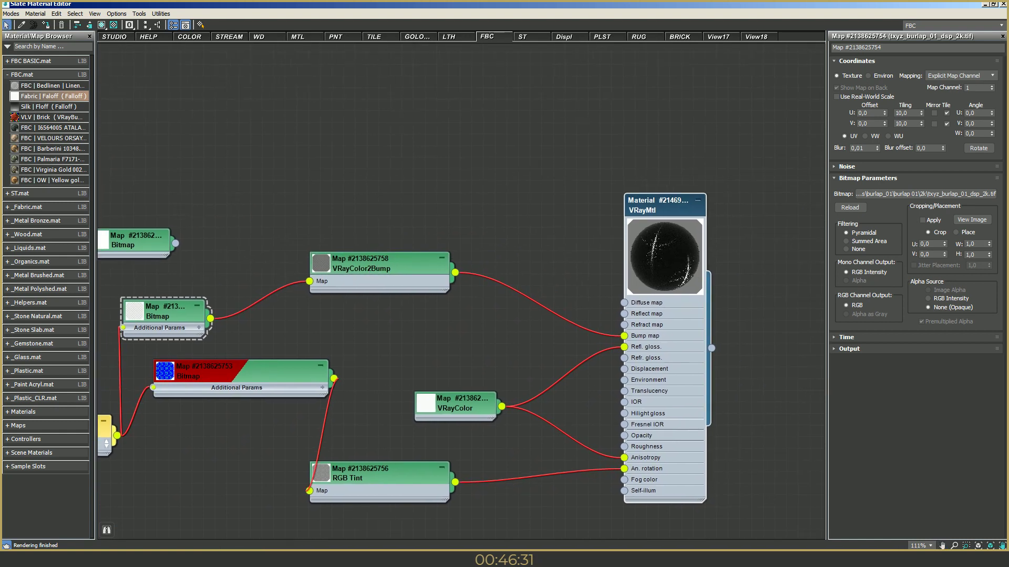
{"action": "left_click_drag", "start_coordinate": [410, 269], "coordinate": [433, 315]}
Add a VRayColor map, connect it to the VRayMtl's Diffuse map slot and align its node above VRayColor2Bump.
{"action": "right_click", "coordinate": [487, 231]}
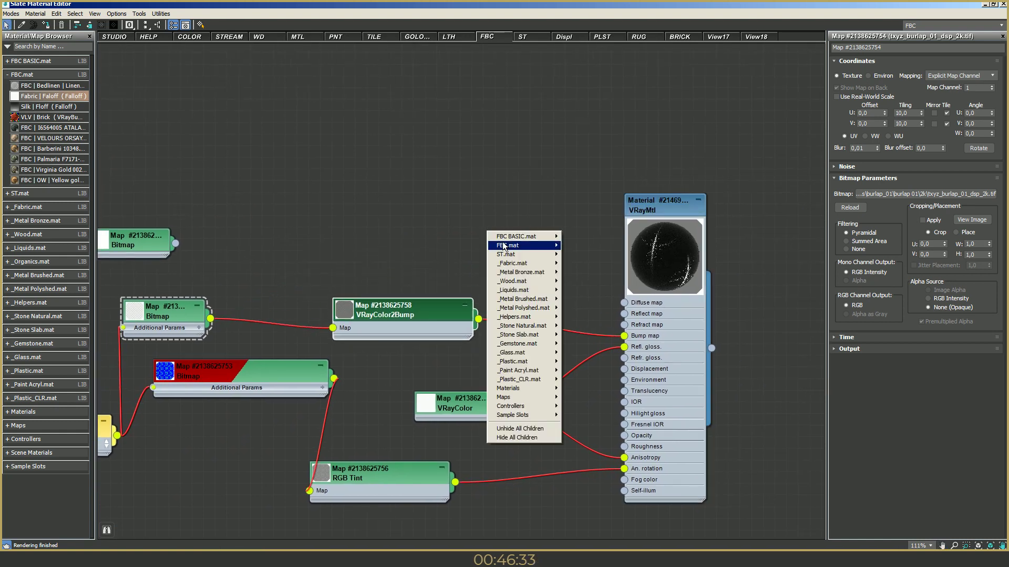
{"action": "mouse_move", "coordinate": [540, 406]}
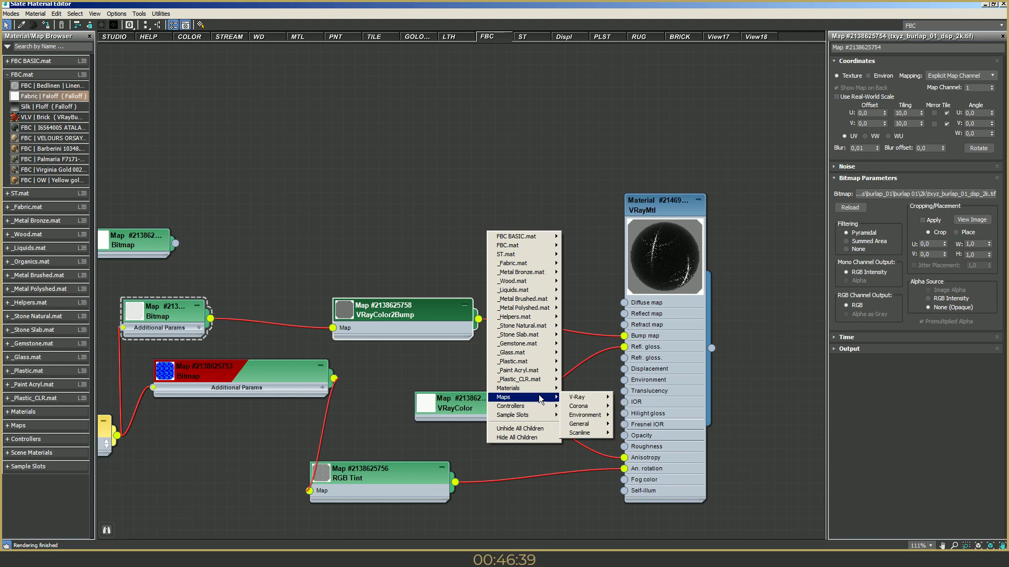
{"action": "mouse_move", "coordinate": [610, 401]}
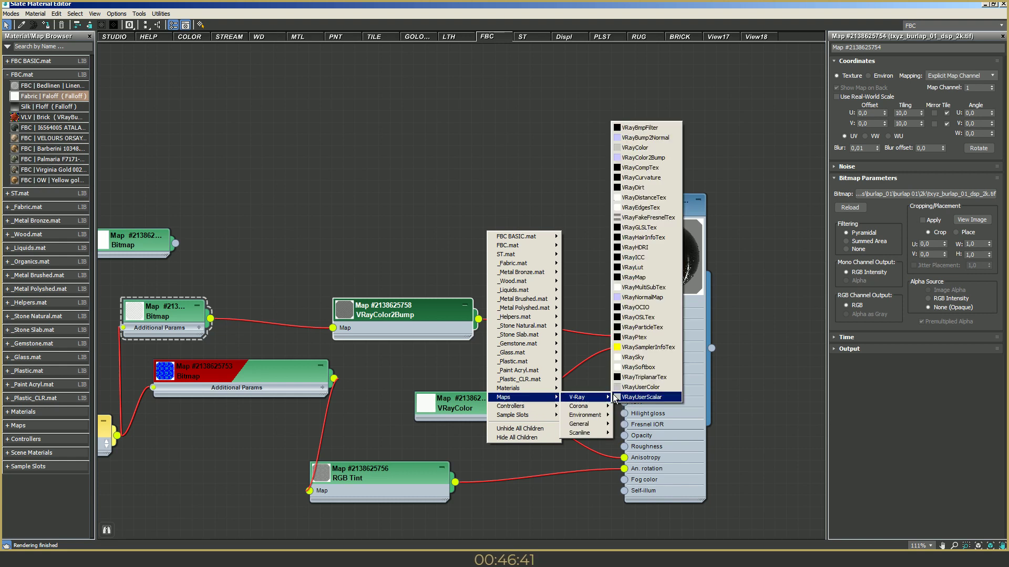
{"action": "left_click", "coordinate": [654, 150]}
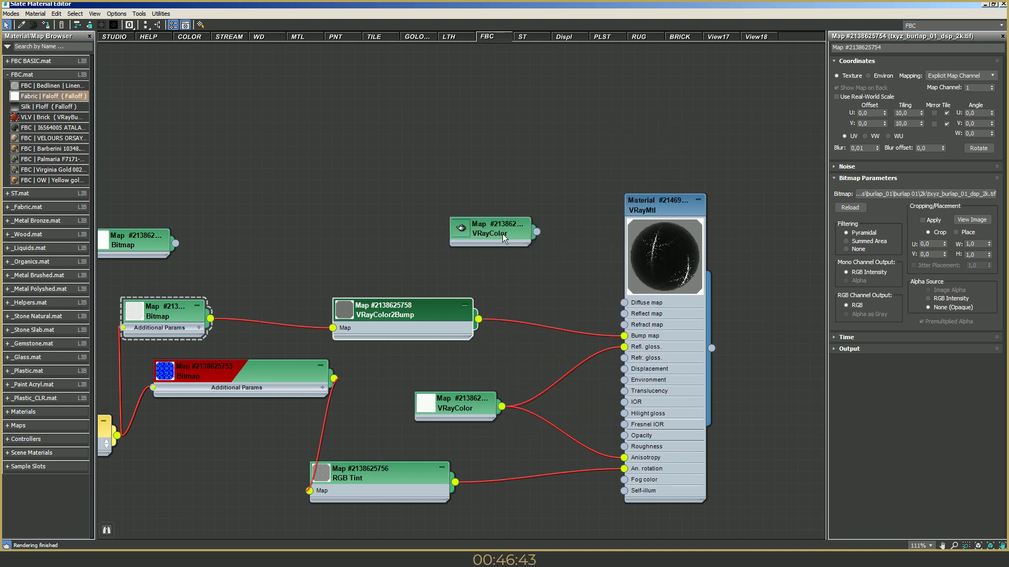
{"action": "left_click_drag", "start_coordinate": [502, 235], "coordinate": [624, 302]}
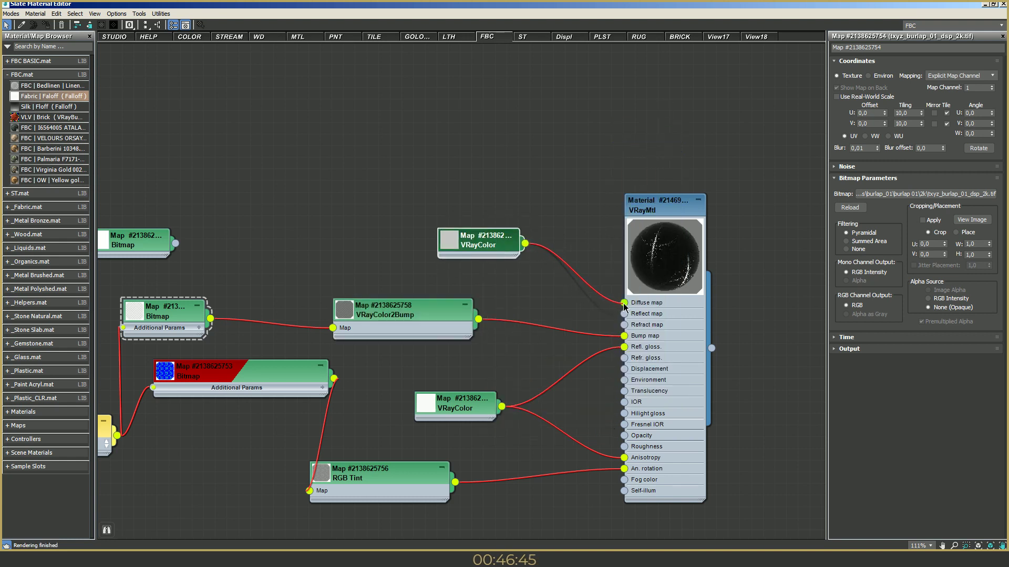
{"action": "left_click_drag", "start_coordinate": [469, 234], "coordinate": [446, 245]}
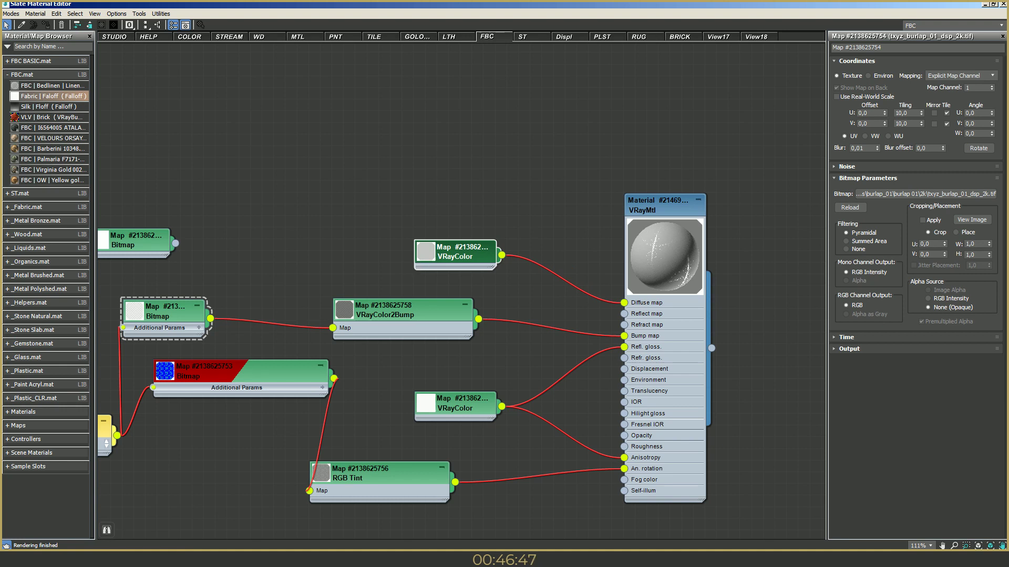
Set the red, green and blue values of the VRayColor map feeding the Diffuse map to 0,8 each.
{"action": "double_click", "coordinate": [466, 255]}
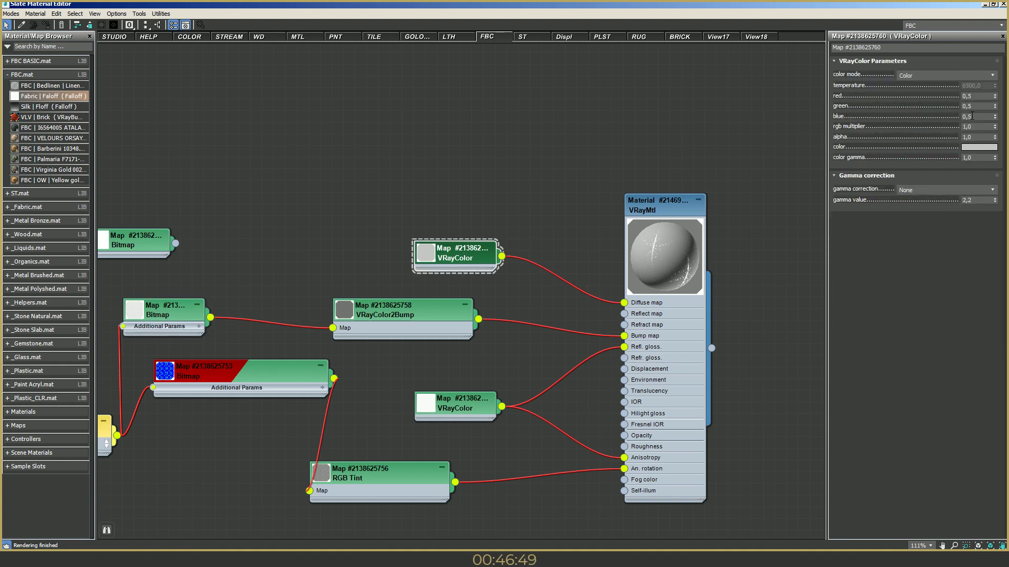
{"action": "double_click", "coordinate": [973, 117]}
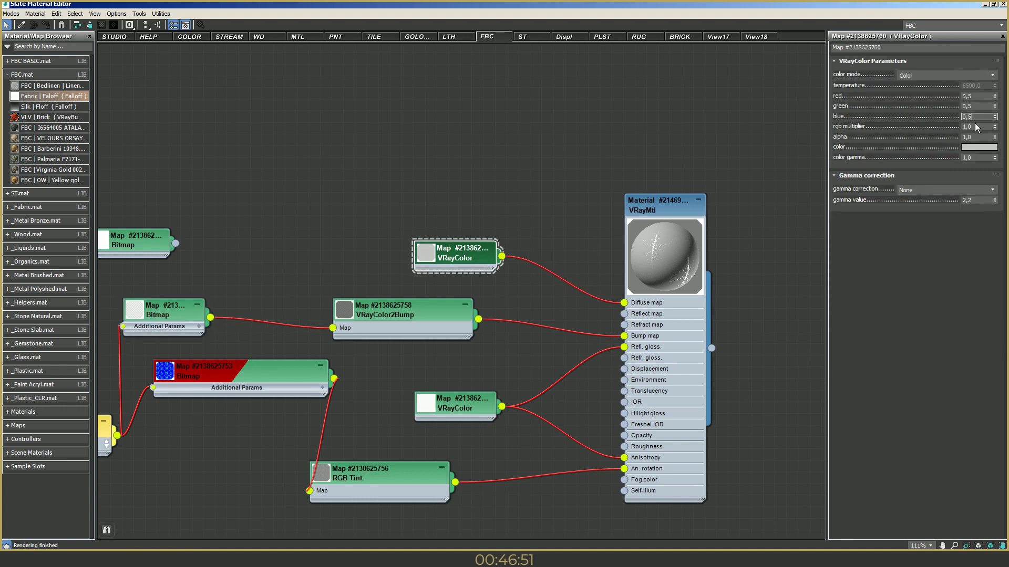
{"action": "type", "text": "0,8"}
{"action": "double_click", "coordinate": [978, 107]}
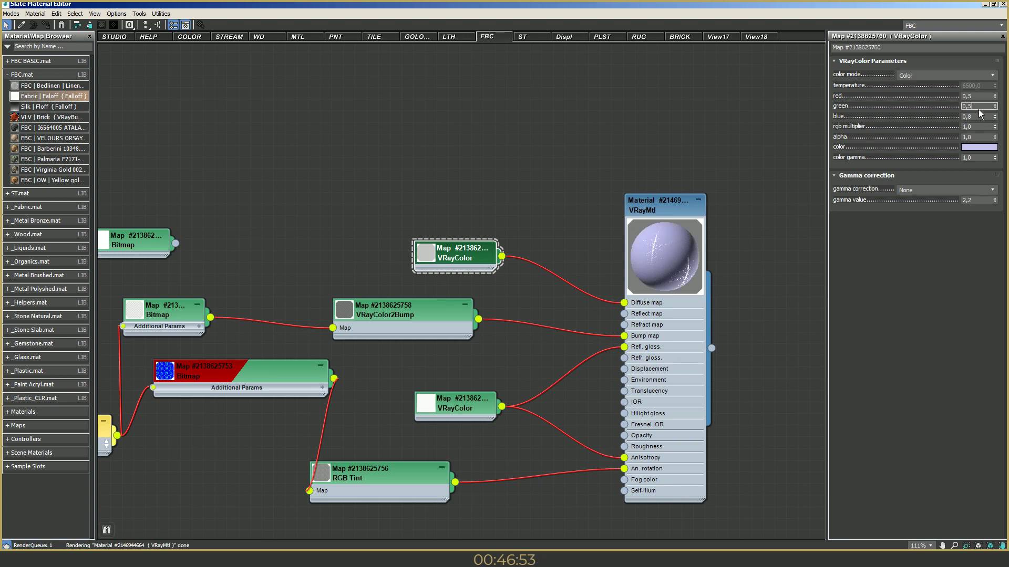
{"action": "type", "text": "0,8"}
{"action": "key", "text": "shift+Tab"}
{"action": "type", "text": "0,"}
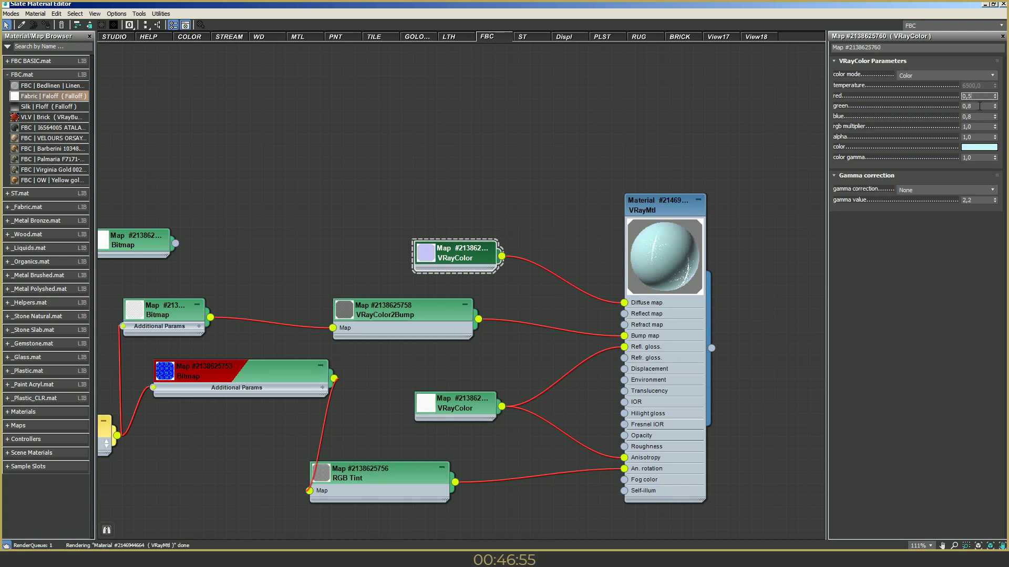
{"action": "key", "text": "Return"}
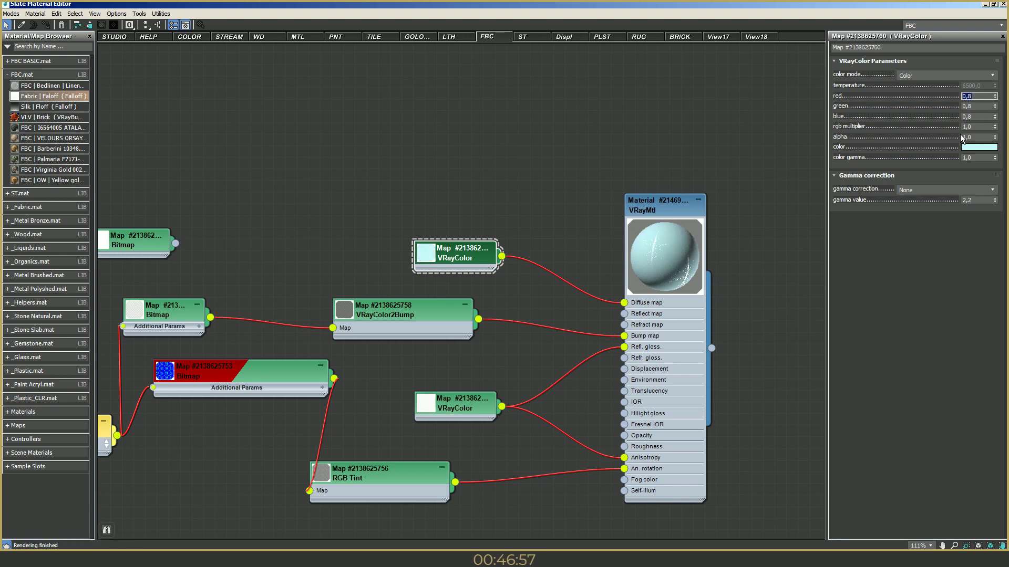
Restore the Slate Material Editor to a smaller window and render a small region over the draped fabric's folds.
{"action": "middle_click_drag", "start_coordinate": [710, 162], "coordinate": [610, 131]}
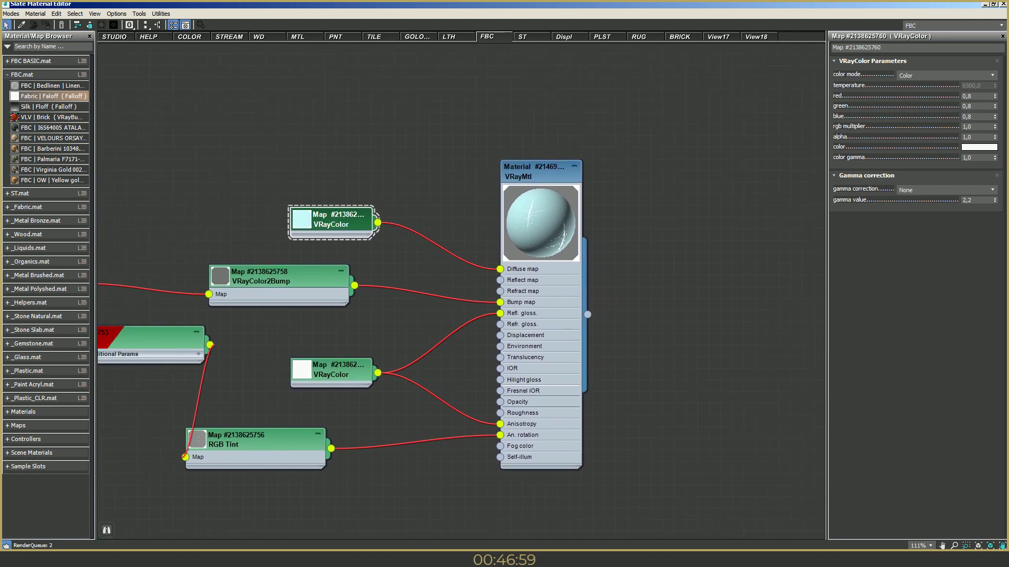
{"action": "left_click", "coordinate": [993, 4]}
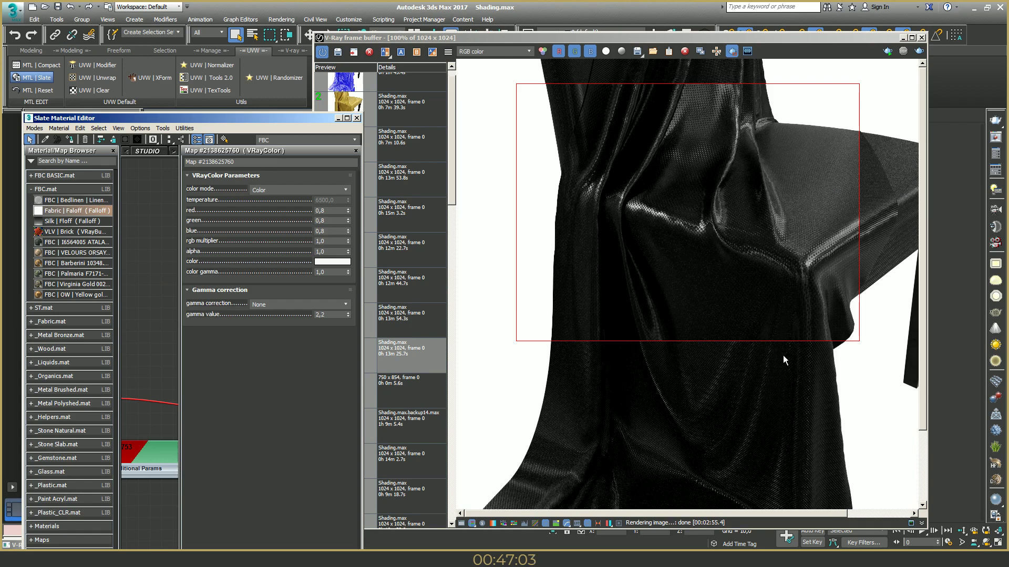
{"action": "left_click_drag", "start_coordinate": [561, 150], "coordinate": [723, 259]}
{"action": "left_click", "coordinate": [887, 51]}
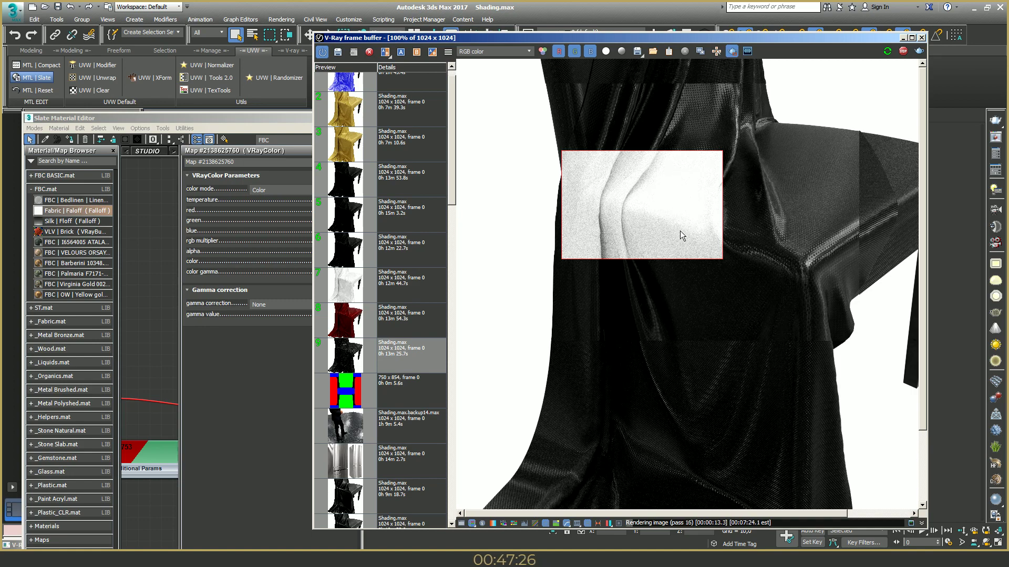
{"action": "scroll", "coordinate": [680, 232], "scroll_direction": "up", "scroll_amount": 1}
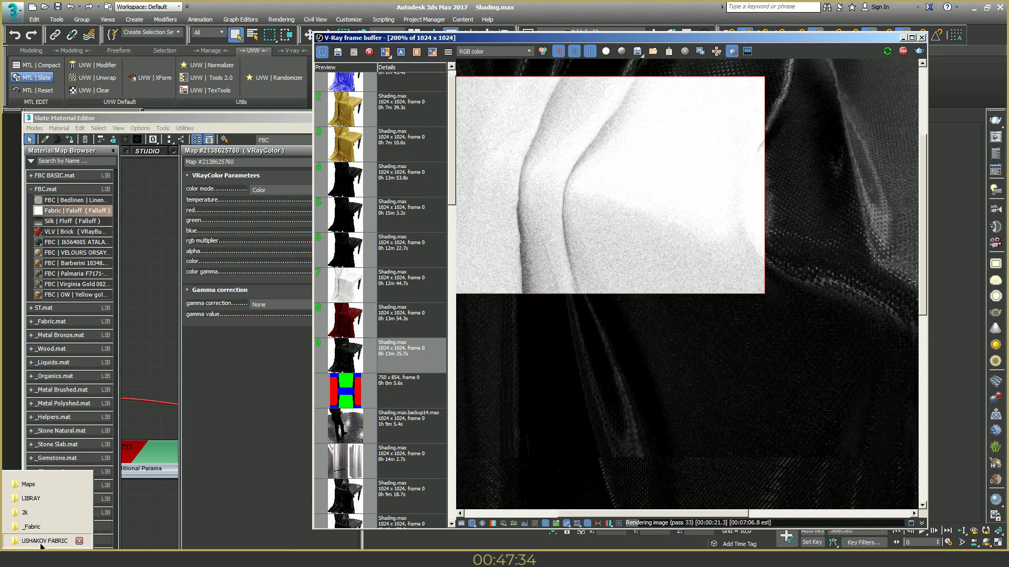
Open the thread close-up photo 20180202_005543.jpg in the _Fabric folder, examine its fibres and return to the V-Ray frame buffer.
{"action": "left_click", "coordinate": [41, 542]}
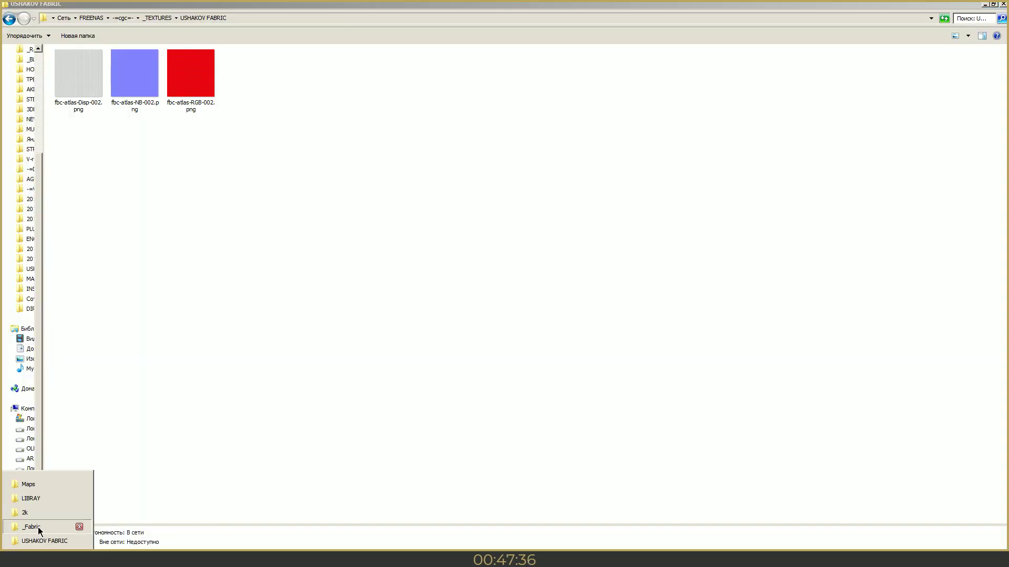
{"action": "left_click", "coordinate": [33, 527]}
{"action": "double_click", "coordinate": [453, 90]}
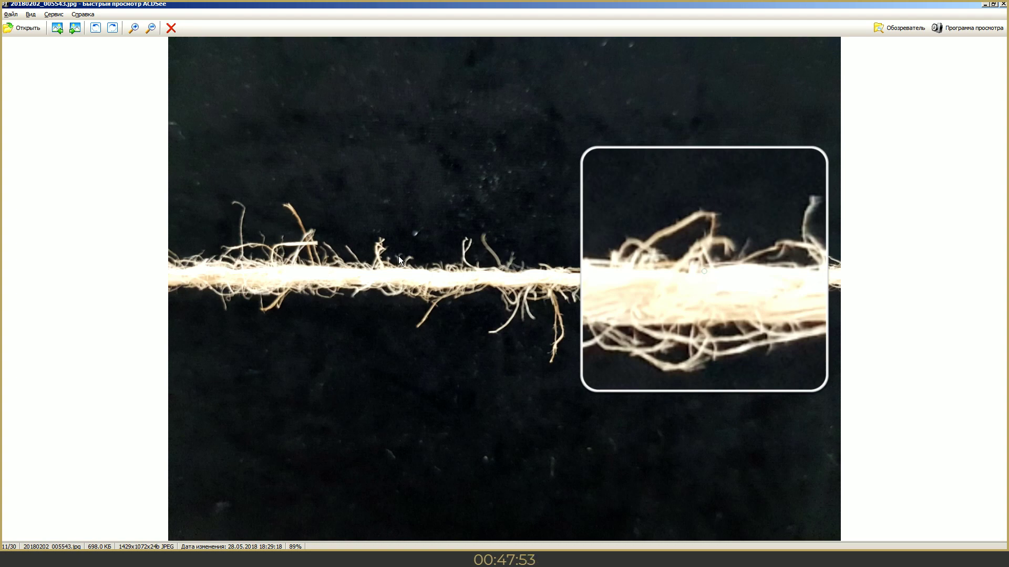
{"action": "left_click", "coordinate": [985, 4]}
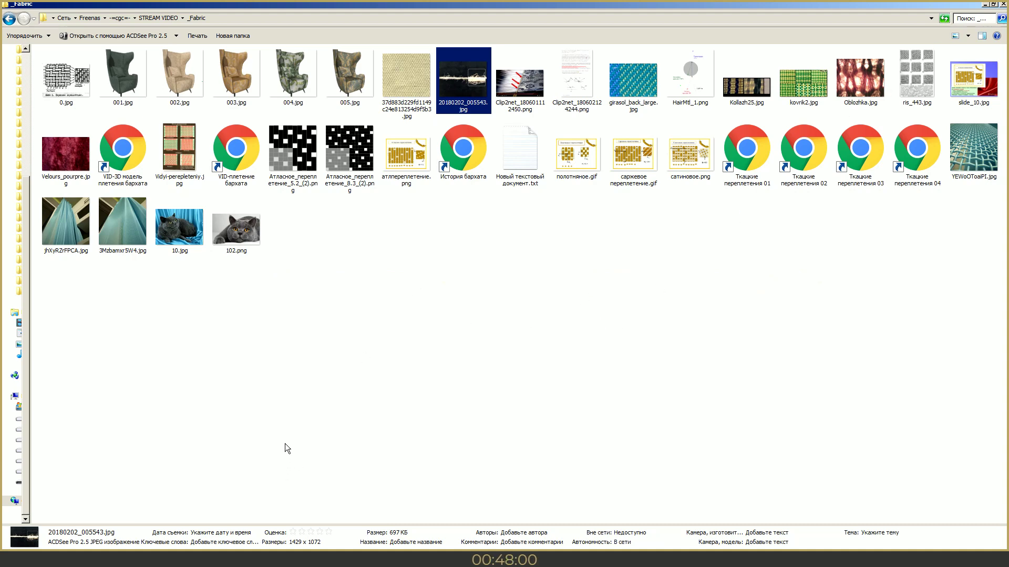
{"action": "left_click", "coordinate": [99, 541]}
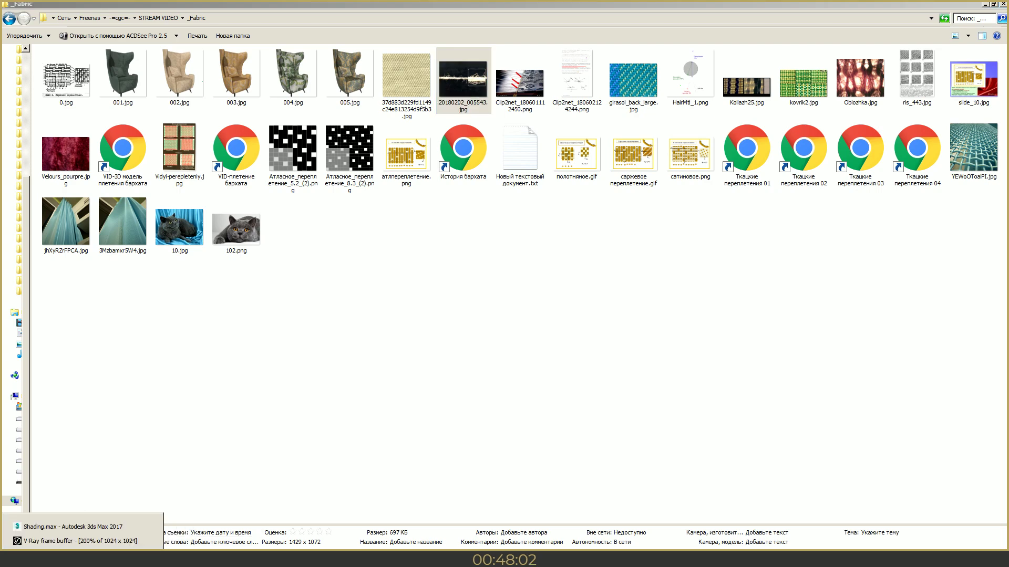
{"action": "left_click", "coordinate": [81, 541]}
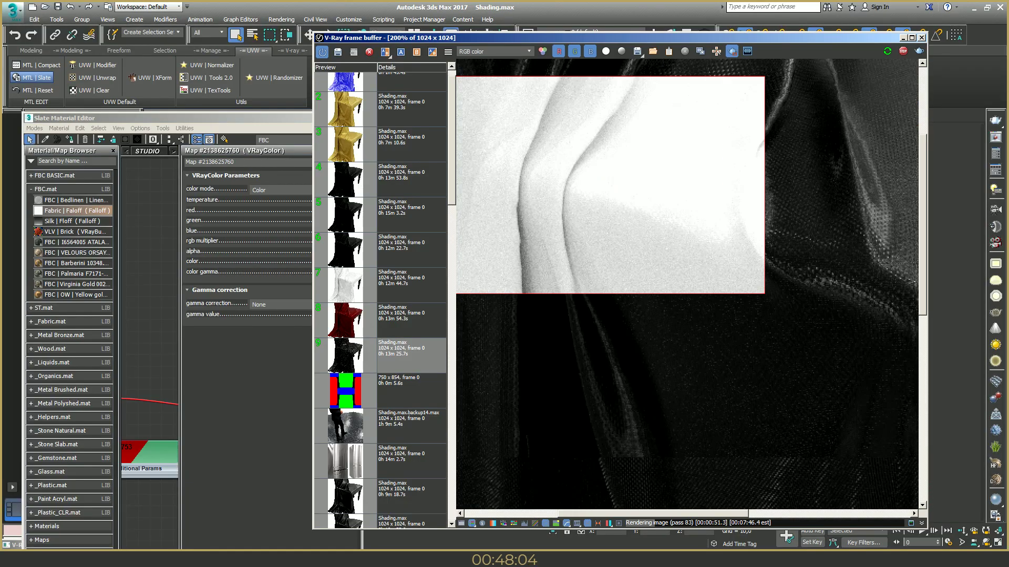
Switch to the Chrome image results for "белый шелк" and examine how real white silk reflects light, then minimize the browser.
{"action": "double_click", "coordinate": [768, 260]}
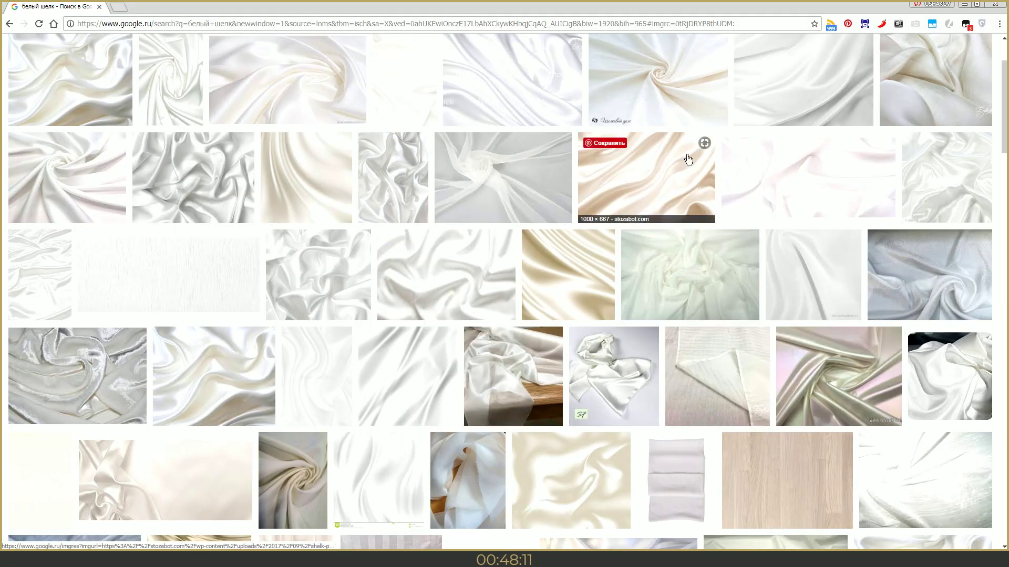
{"action": "scroll", "coordinate": [287, 414], "scroll_direction": "up", "scroll_amount": 2}
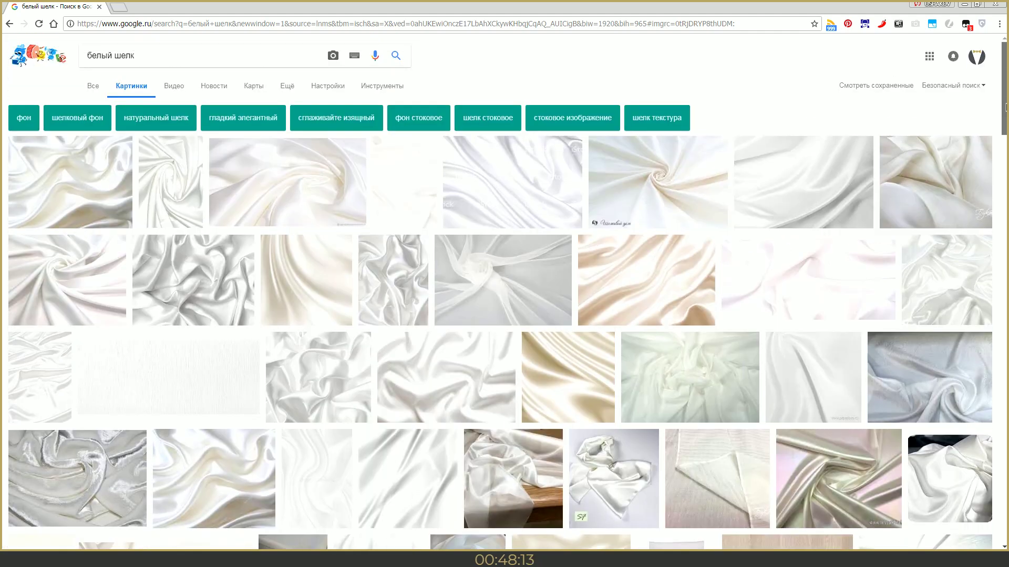
{"action": "scroll", "coordinate": [399, 399], "scroll_direction": "down", "scroll_amount": 5}
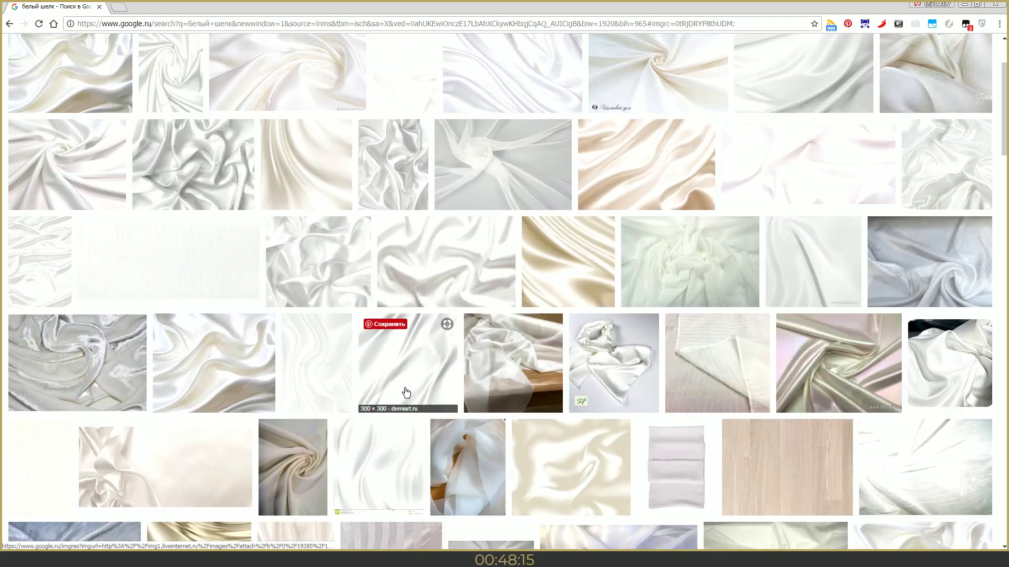
{"action": "left_click", "coordinate": [969, 7]}
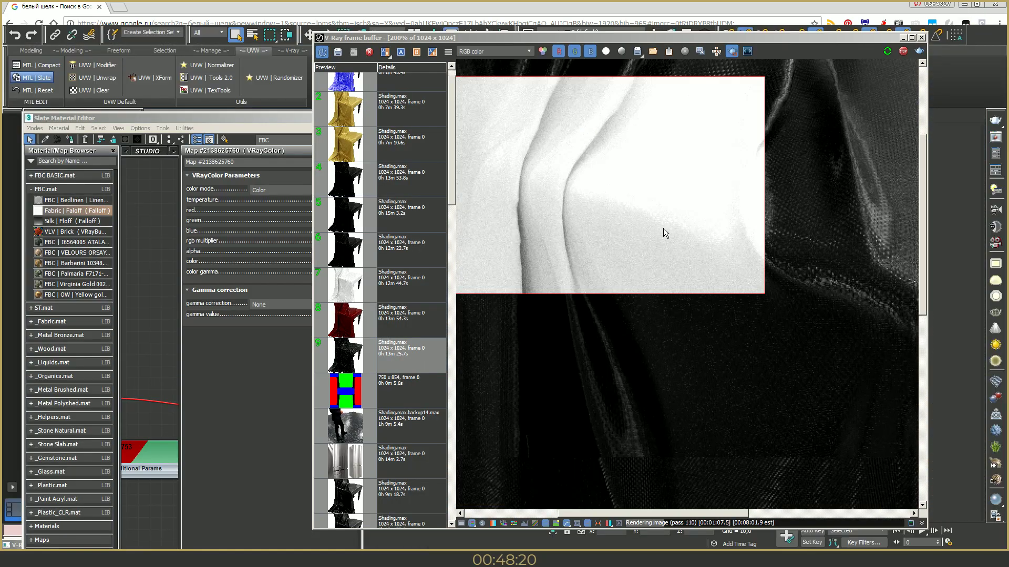
Stop the region render and move the V-Ray frame buffer so the displacement modifier's parameters are uncovered.
{"action": "scroll", "coordinate": [663, 226], "scroll_direction": "down", "scroll_amount": 1}
{"action": "left_click", "coordinate": [903, 51]}
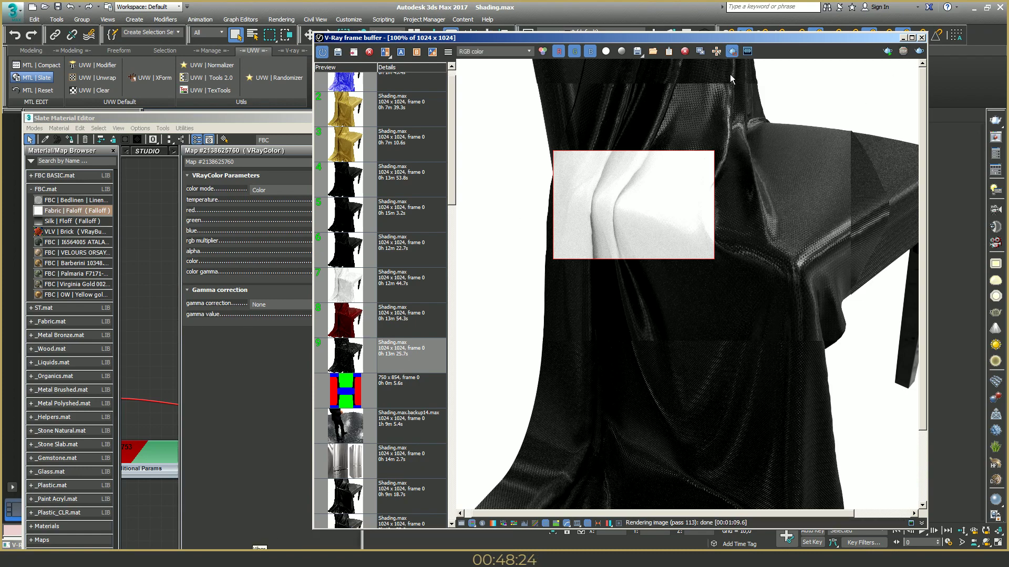
{"action": "left_click_drag", "start_coordinate": [736, 38], "coordinate": [602, 43]}
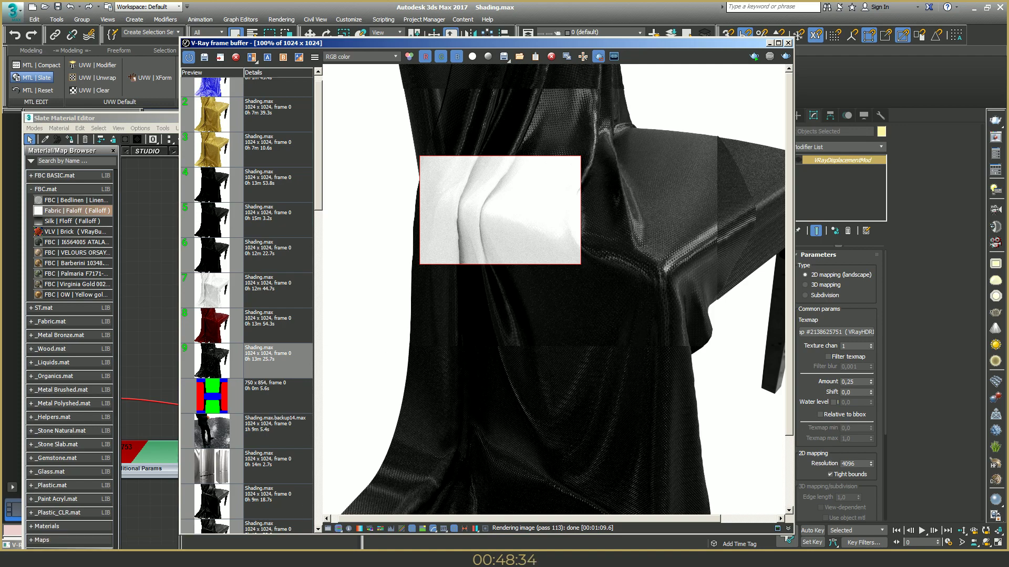
Switch to the VRayHairMtl documentation in Chrome and study the specular and transmission component diagram and the matte and shiny preset examples.
{"action": "mouse_move", "coordinate": [79, 558]}
{"action": "left_click", "coordinate": [84, 481]}
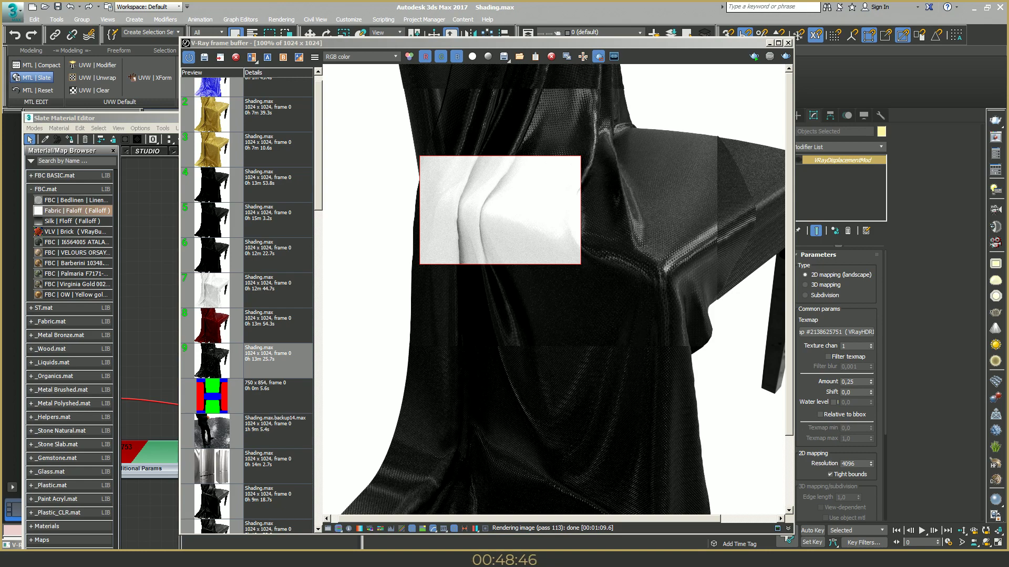
{"action": "left_click_drag", "start_coordinate": [1007, 157], "coordinate": [583, 2]}
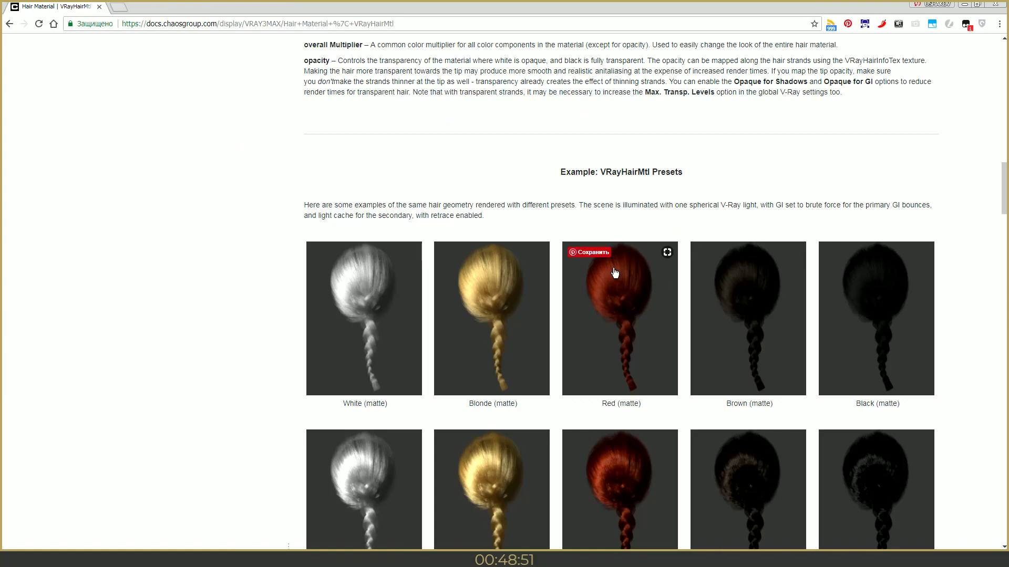
{"action": "scroll", "coordinate": [652, 315], "scroll_direction": "up", "scroll_amount": 12}
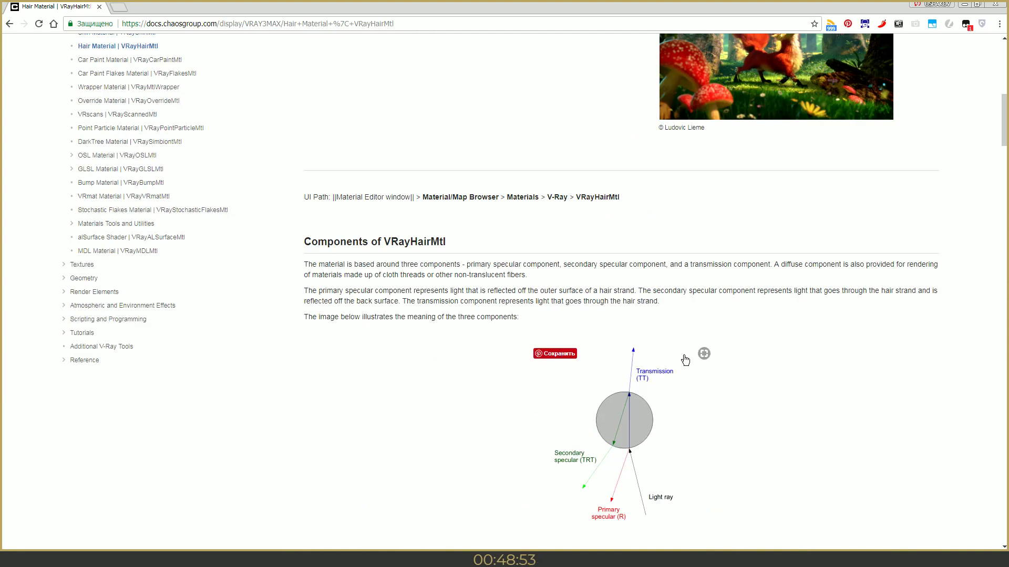
{"action": "scroll", "coordinate": [684, 361], "scroll_direction": "down", "scroll_amount": 3}
{"action": "scroll", "coordinate": [685, 361], "scroll_direction": "down", "scroll_amount": 2}
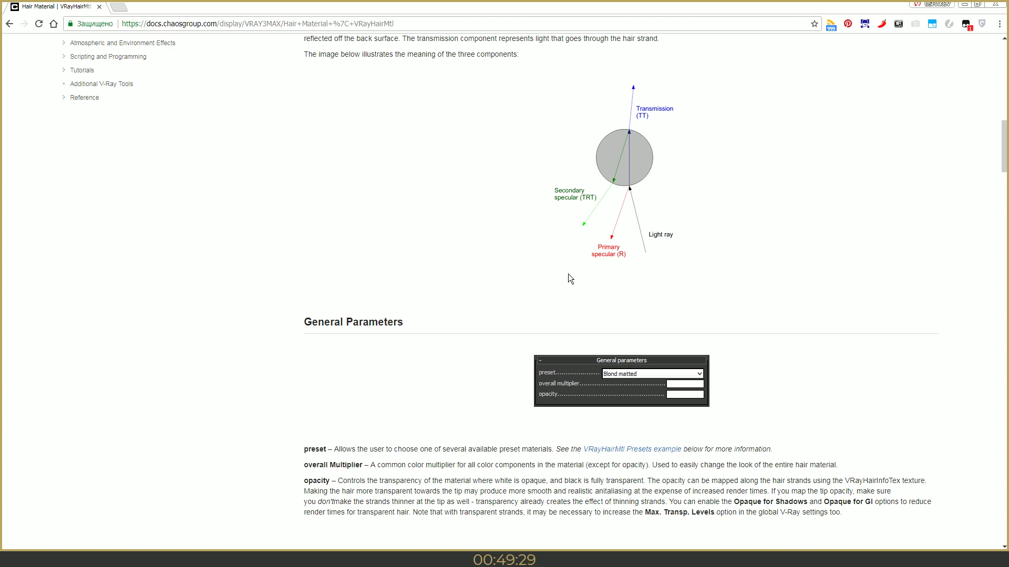
{"action": "scroll", "coordinate": [568, 273], "scroll_direction": "up", "scroll_amount": 9}
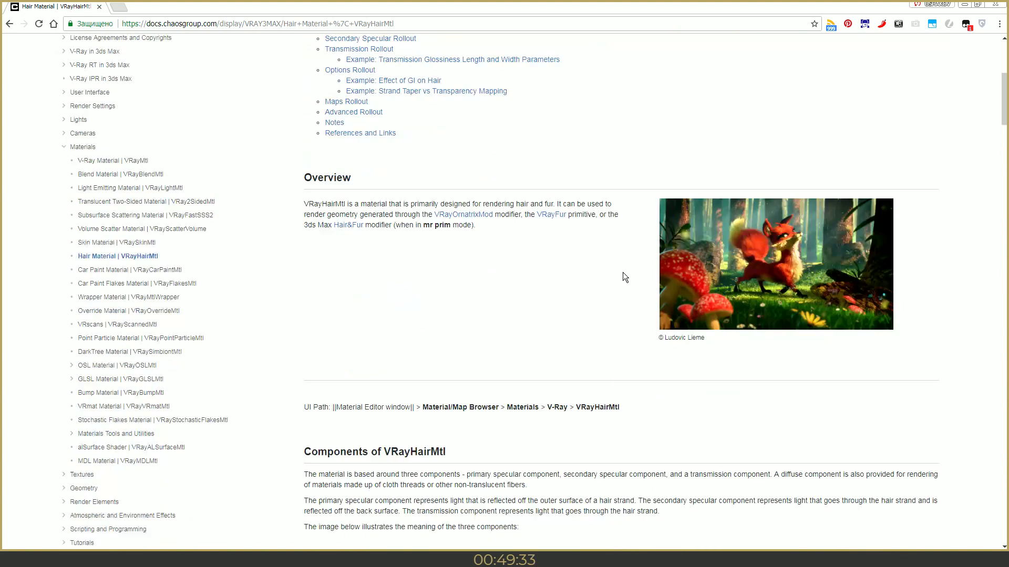
{"action": "scroll", "coordinate": [623, 272], "scroll_direction": "down", "scroll_amount": 4}
{"action": "scroll", "coordinate": [615, 270], "scroll_direction": "down", "scroll_amount": 13}
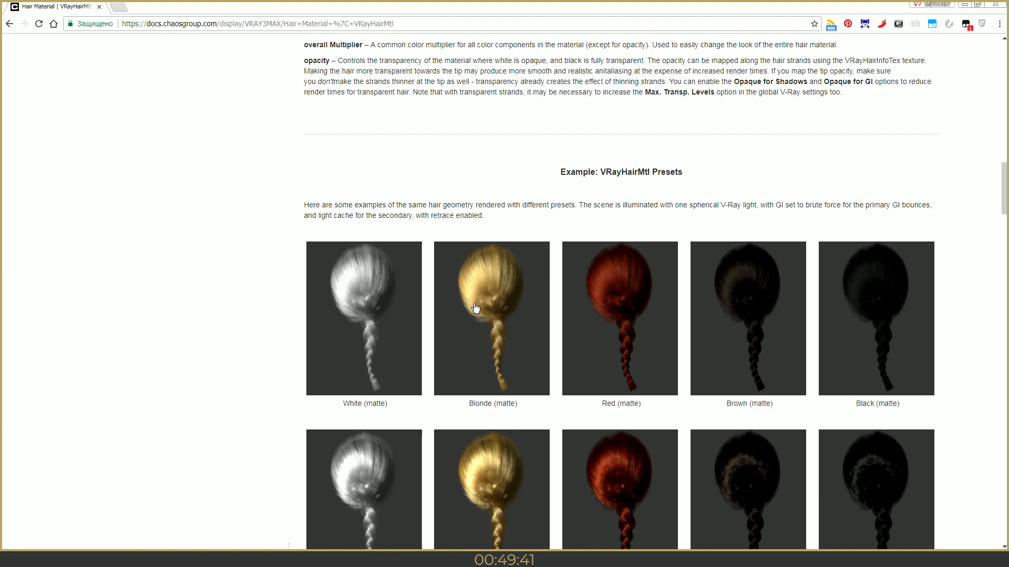
{"action": "scroll", "coordinate": [476, 314], "scroll_direction": "down", "scroll_amount": 3}
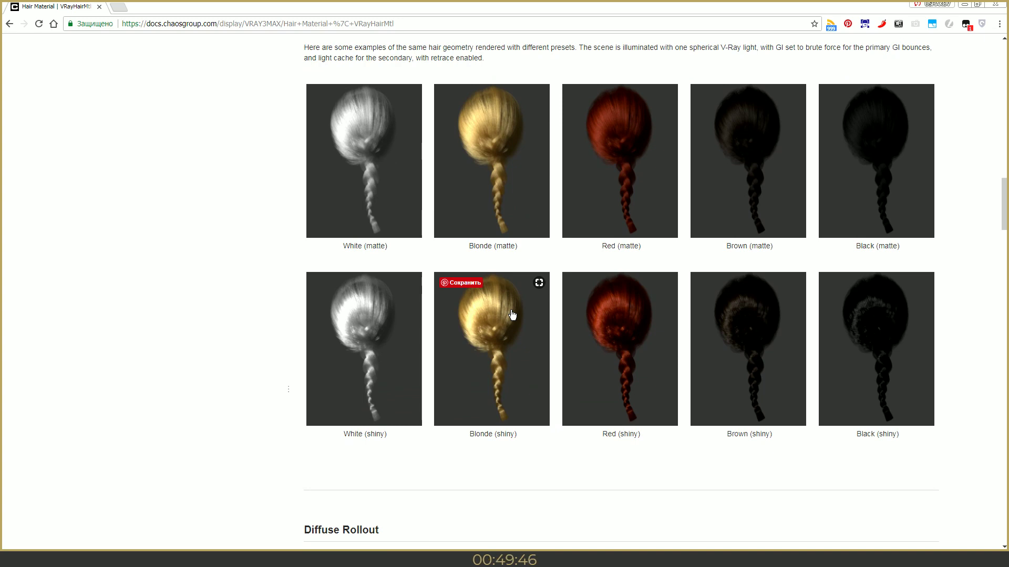
{"action": "scroll", "coordinate": [514, 320], "scroll_direction": "up", "scroll_amount": 3}
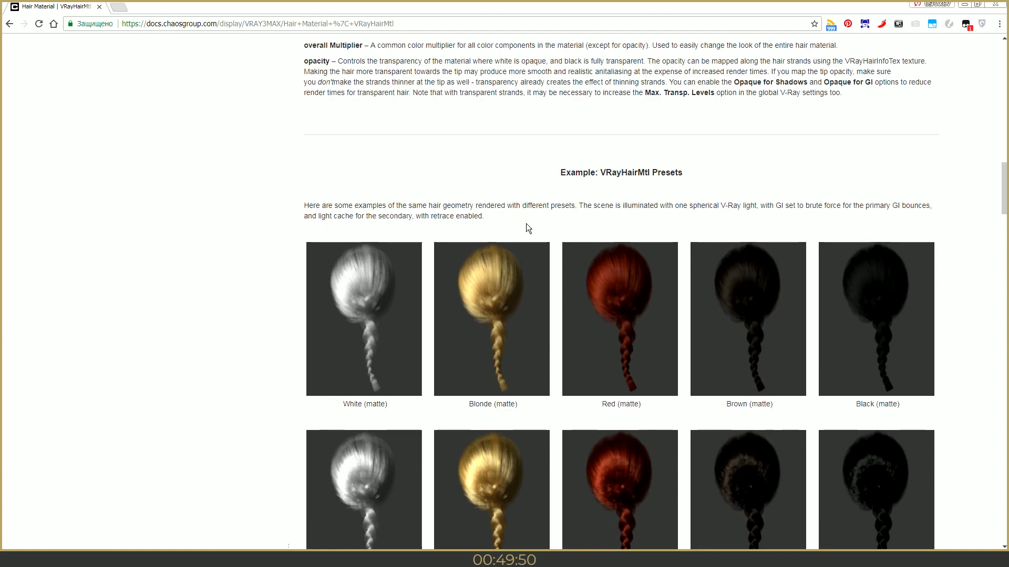
{"action": "scroll", "coordinate": [525, 223], "scroll_direction": "up", "scroll_amount": 8}
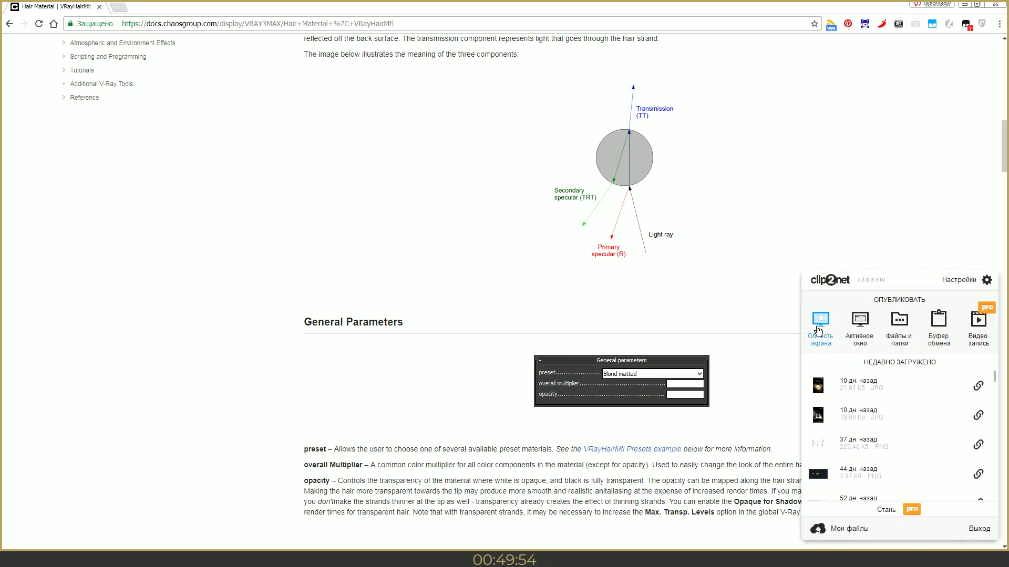
Capture the page area around the hair light-component diagram with clip2net and draw a red circle beside the diagram.
{"action": "left_click", "coordinate": [822, 325]}
{"action": "left_click_drag", "start_coordinate": [186, 37], "coordinate": [927, 339]}
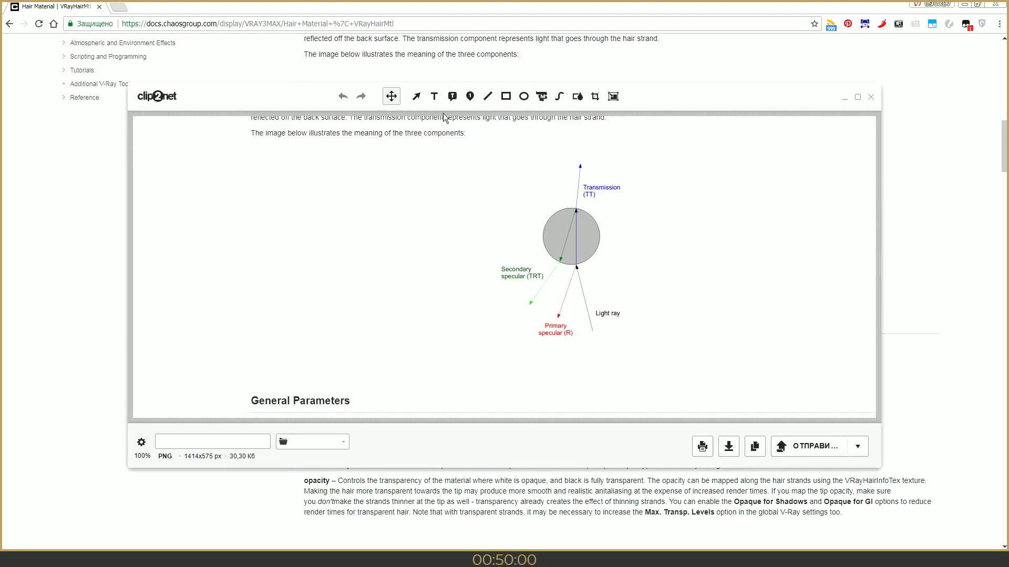
{"action": "left_click", "coordinate": [524, 96]}
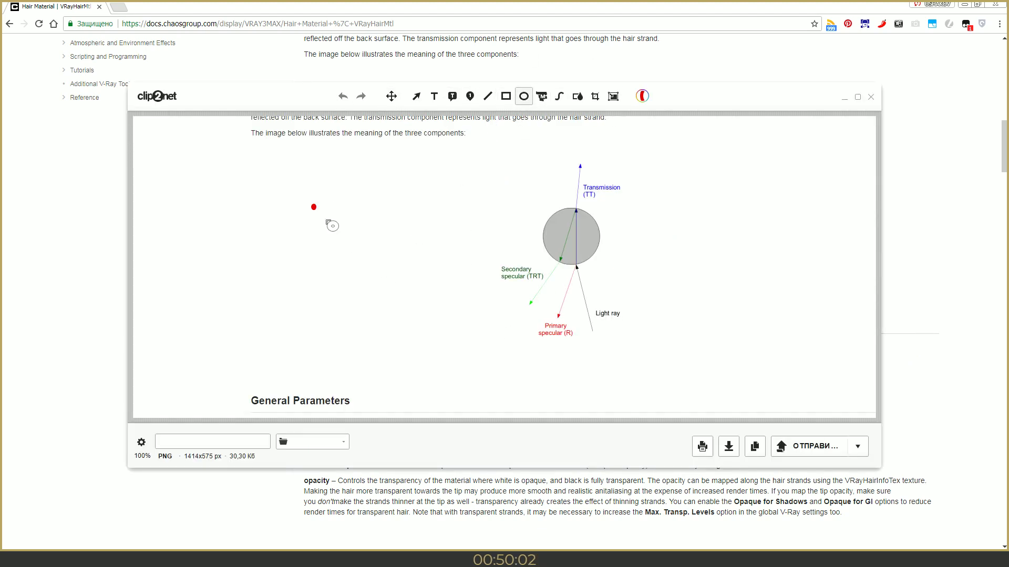
{"action": "left_click_drag", "start_coordinate": [313, 206], "coordinate": [407, 295]}
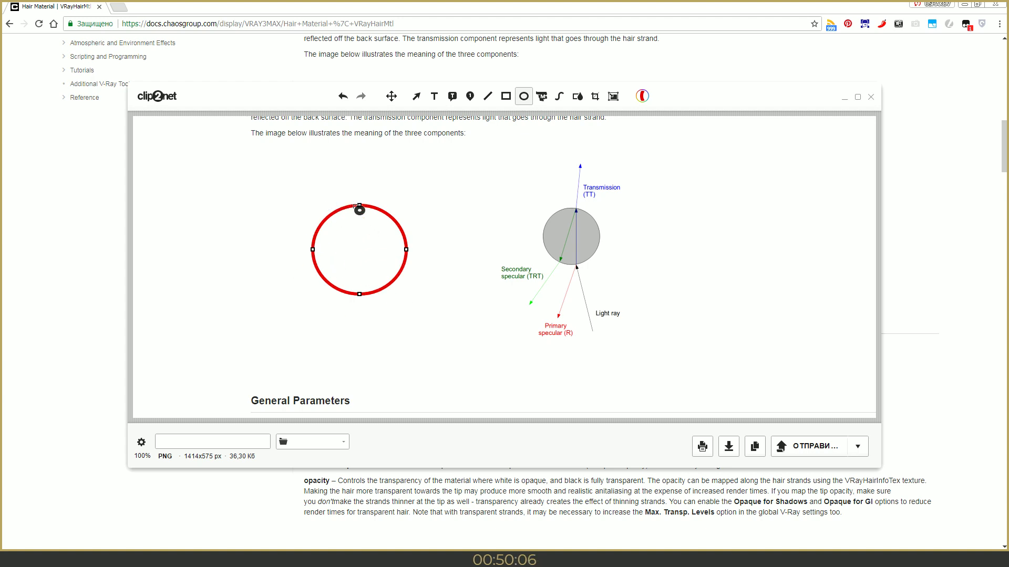
Draw a thick red arrow pointing up to the bottom of the red circle and mark that contact area with blue freehand strokes.
{"action": "left_click", "coordinate": [416, 97]}
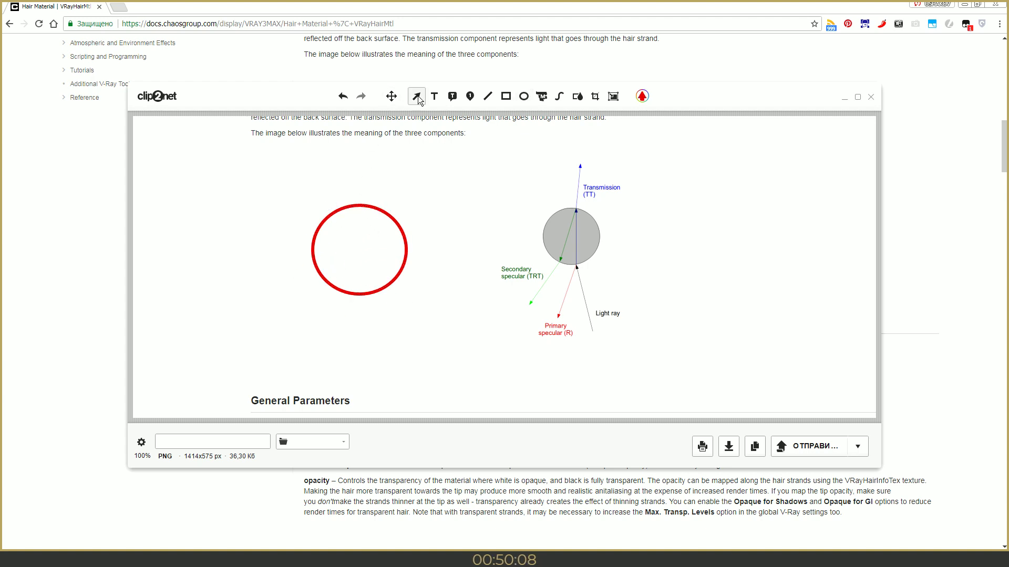
{"action": "left_click_drag", "start_coordinate": [351, 399], "coordinate": [352, 296]}
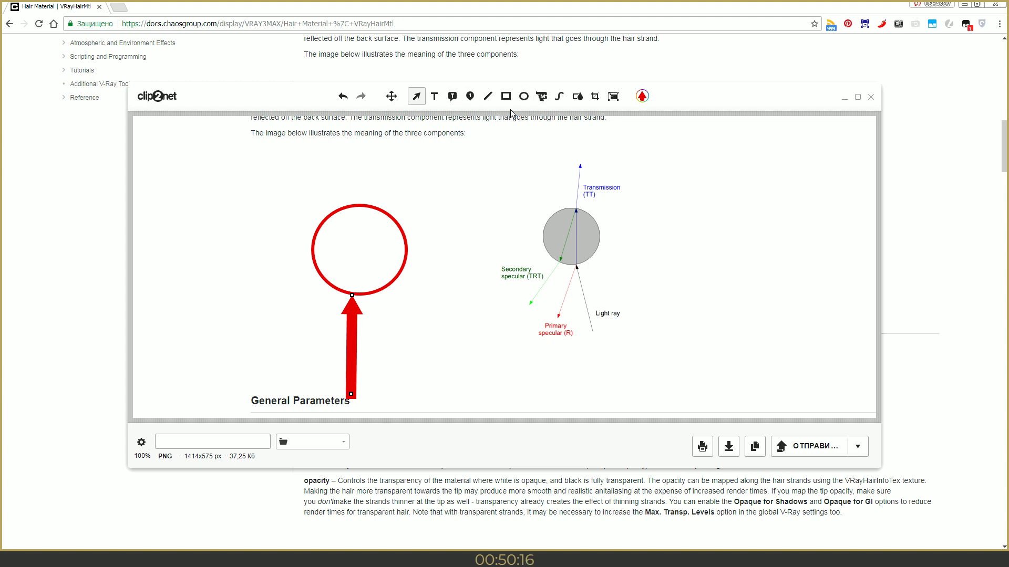
{"action": "left_click", "coordinate": [559, 96]}
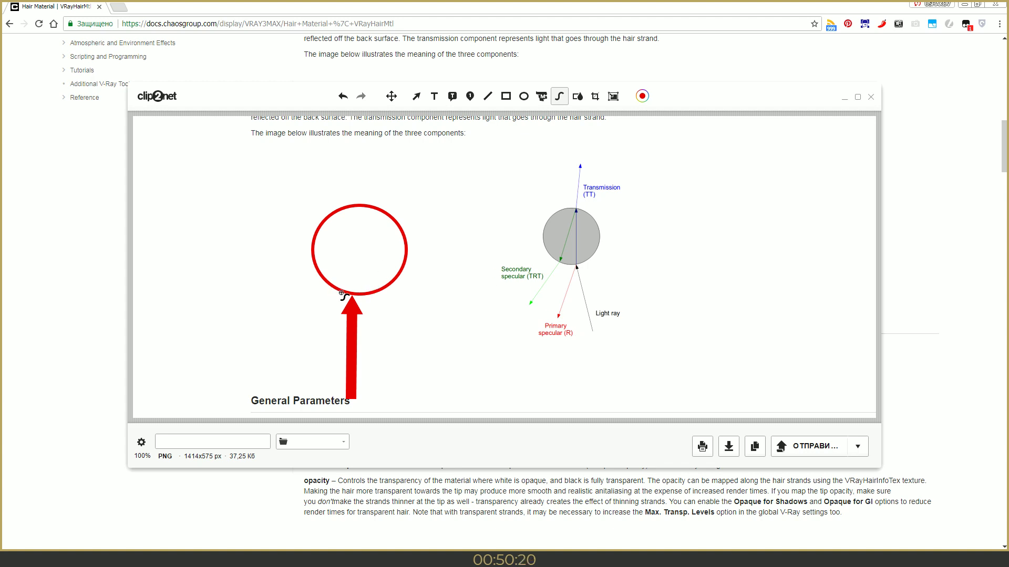
{"action": "left_click_drag", "start_coordinate": [345, 294], "coordinate": [378, 293]}
{"action": "left_click", "coordinate": [642, 96]}
{"action": "left_click", "coordinate": [663, 127]}
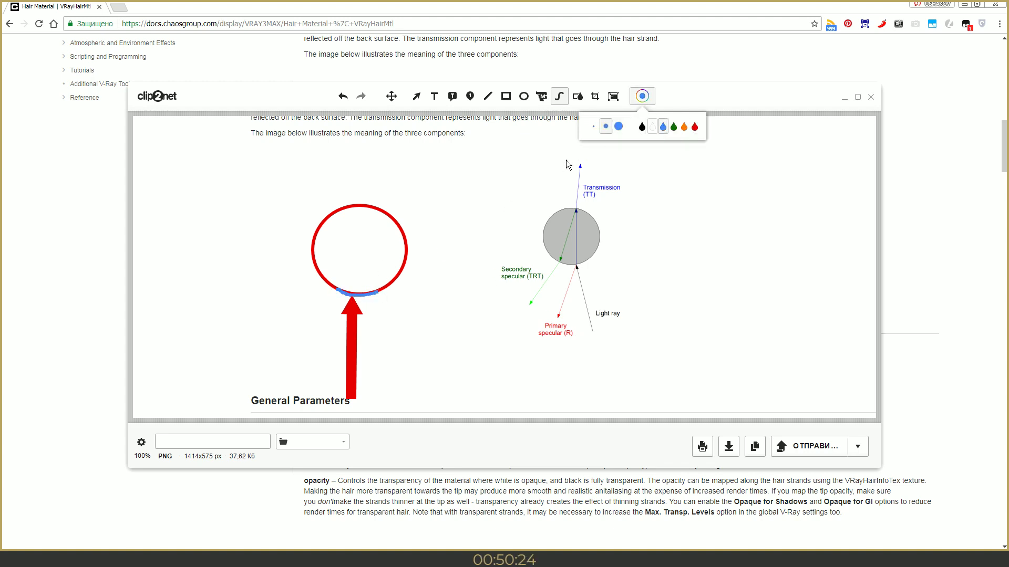
{"action": "mouse_move", "coordinate": [344, 292]}
{"action": "left_mouse_down"}
{"action": "mouse_move", "coordinate": [387, 293]}
{"action": "mouse_move", "coordinate": [341, 293]}
{"action": "mouse_move", "coordinate": [361, 294]}
{"action": "left_mouse_up"}
Switch to the V-Ray frame buffer to examine the white fabric region render, and return to the clip2net drawing.
{"action": "mouse_move", "coordinate": [65, 558]}
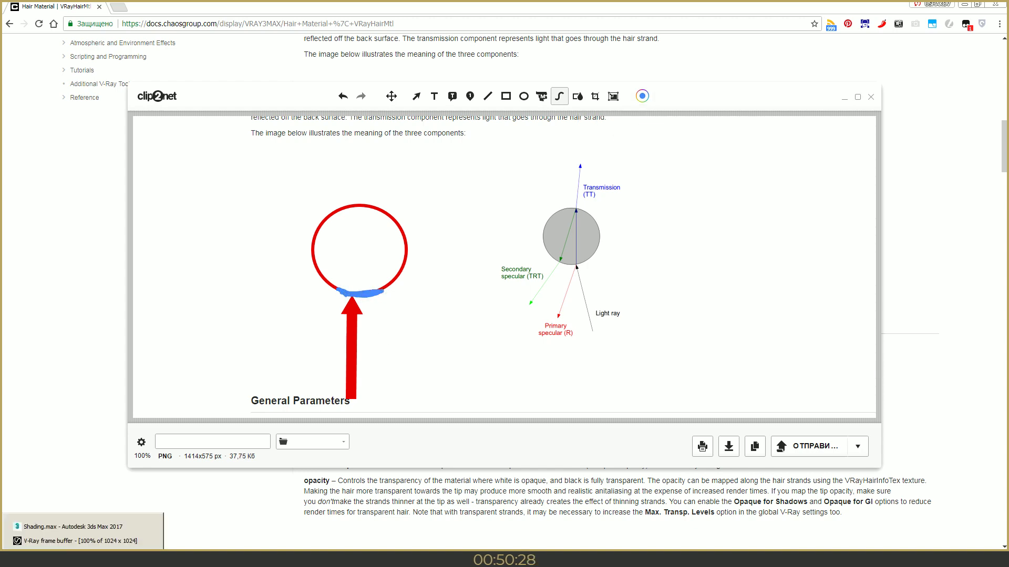
{"action": "left_click", "coordinate": [149, 541]}
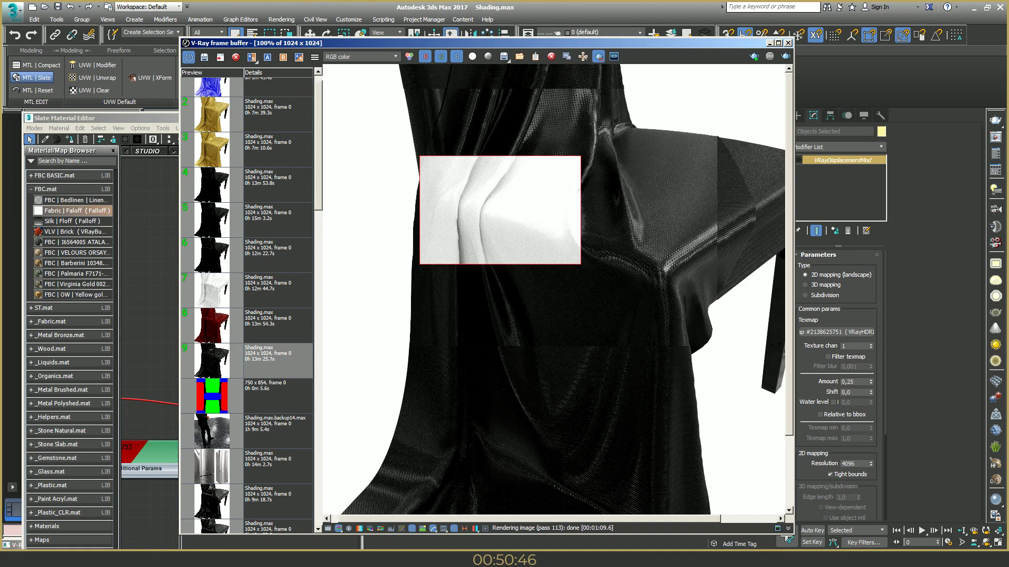
{"action": "mouse_move", "coordinate": [83, 558]}
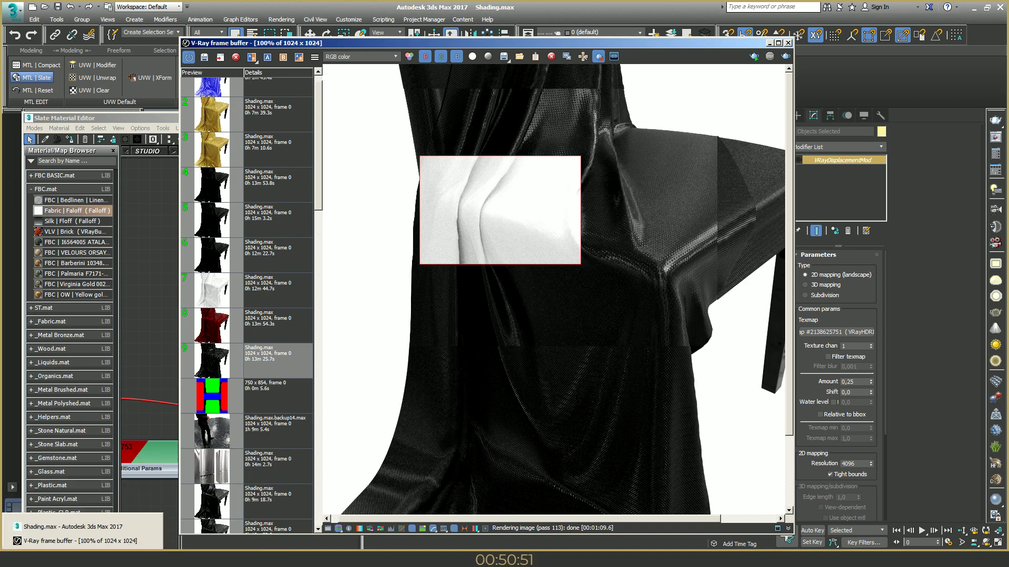
{"action": "mouse_move", "coordinate": [439, 560]}
{"action": "left_click", "coordinate": [434, 540]}
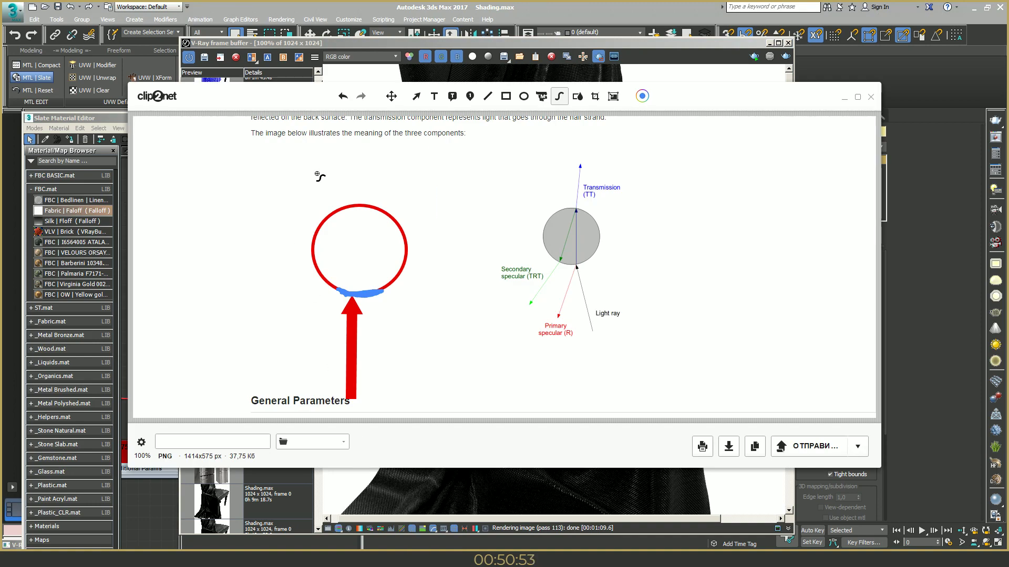
Draw a thick red arrow inside the circle from the blue mark up to the circle's top edge.
{"action": "left_click", "coordinate": [416, 96]}
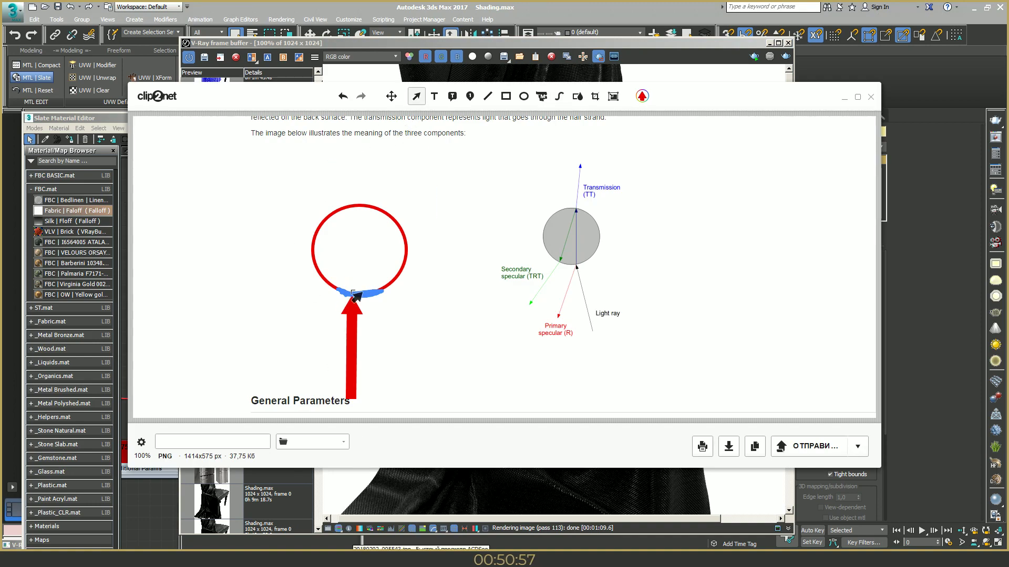
{"action": "left_click_drag", "start_coordinate": [353, 294], "coordinate": [357, 205]}
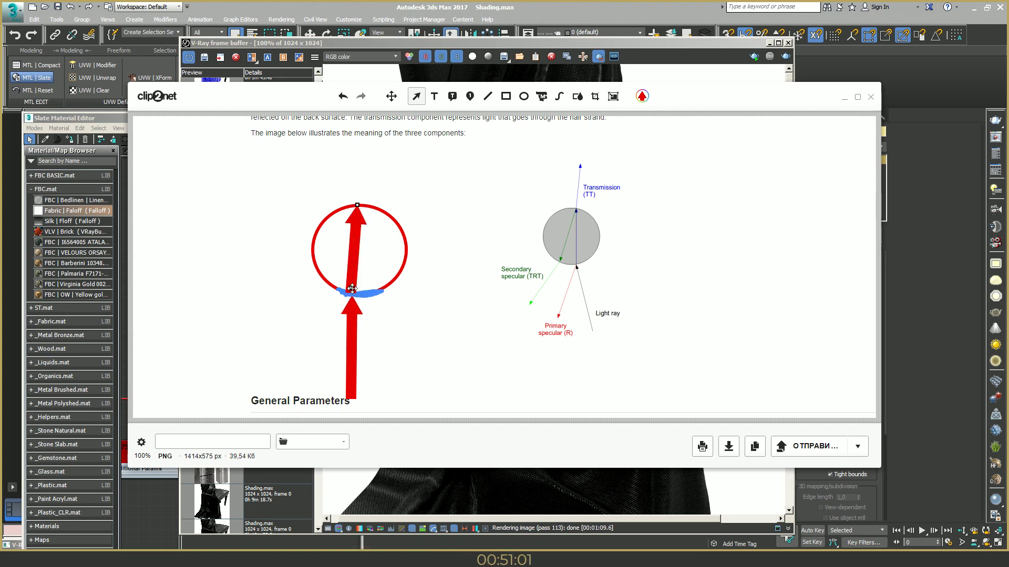
{"action": "left_click_drag", "start_coordinate": [351, 288], "coordinate": [354, 286]}
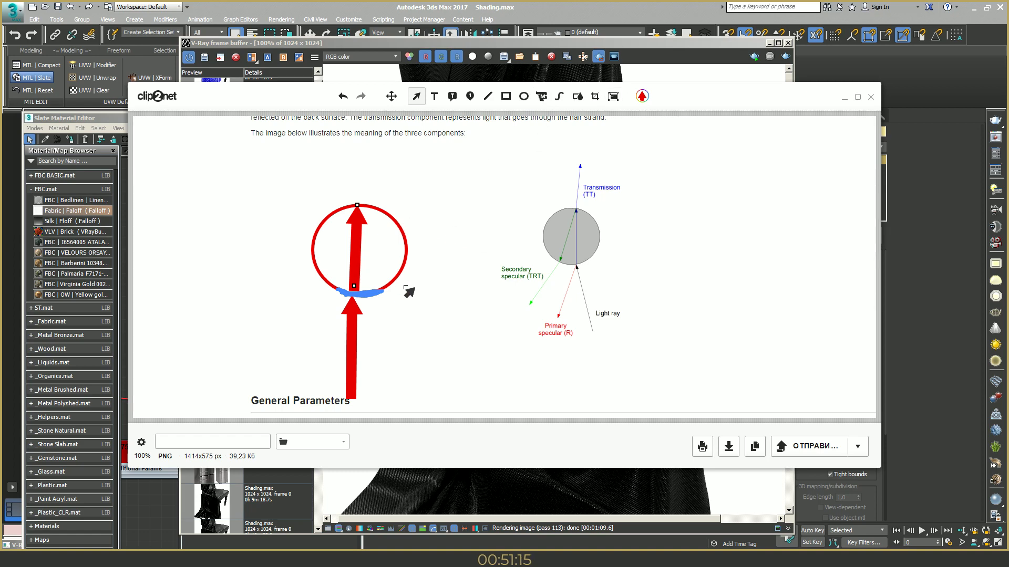
Add a medium-thickness blue arrow inside the circle running from its top point down to its lower-right edge.
{"action": "mouse_move", "coordinate": [412, 291]}
{"action": "left_mouse_down"}
{"action": "mouse_move", "coordinate": [389, 239]}
{"action": "mouse_move", "coordinate": [444, 227]}
{"action": "mouse_move", "coordinate": [470, 314]}
{"action": "left_mouse_up"}
{"action": "left_click", "coordinate": [392, 96]}
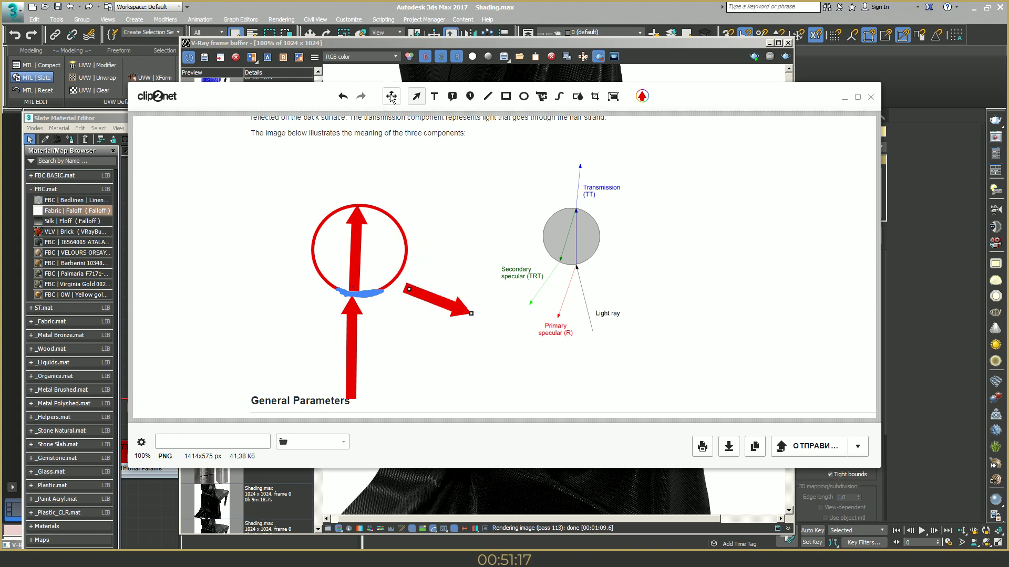
{"action": "left_click_drag", "start_coordinate": [405, 288], "coordinate": [365, 212]}
{"action": "left_click", "coordinate": [642, 96]}
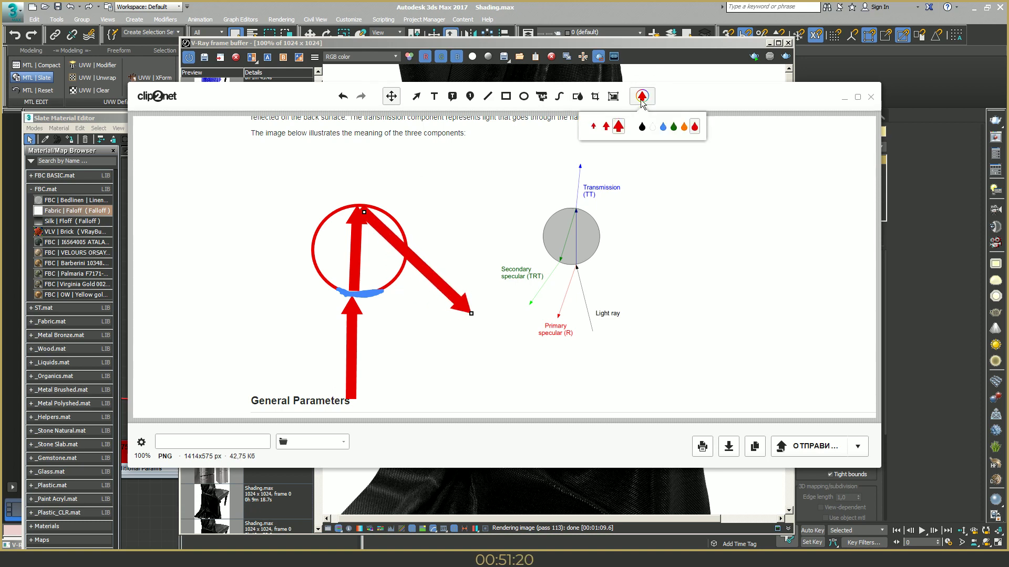
{"action": "left_click", "coordinate": [606, 126]}
{"action": "left_click", "coordinate": [662, 127]}
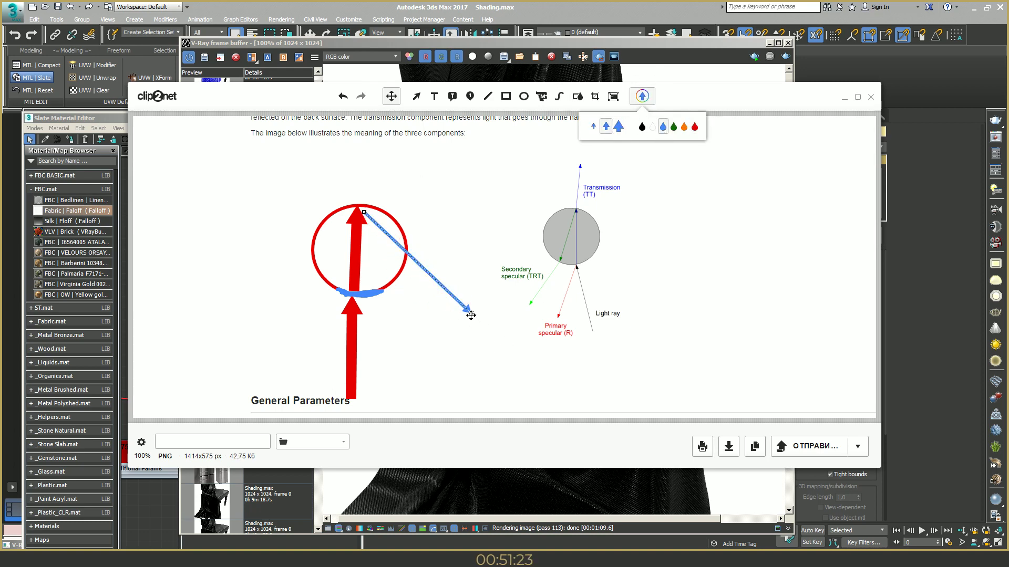
{"action": "left_click_drag", "start_coordinate": [471, 314], "coordinate": [401, 273]}
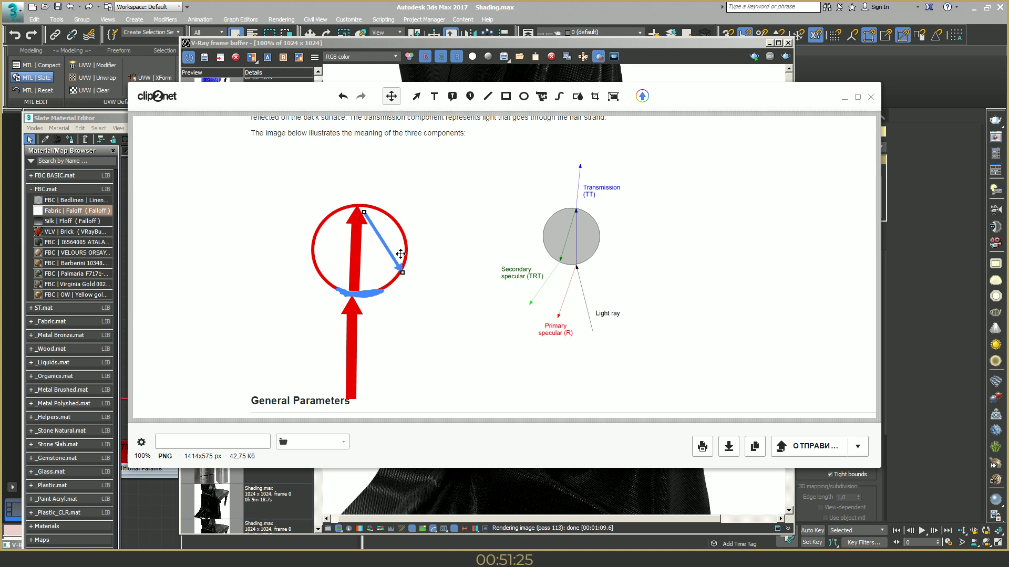
{"action": "left_click_drag", "start_coordinate": [364, 213], "coordinate": [359, 209]}
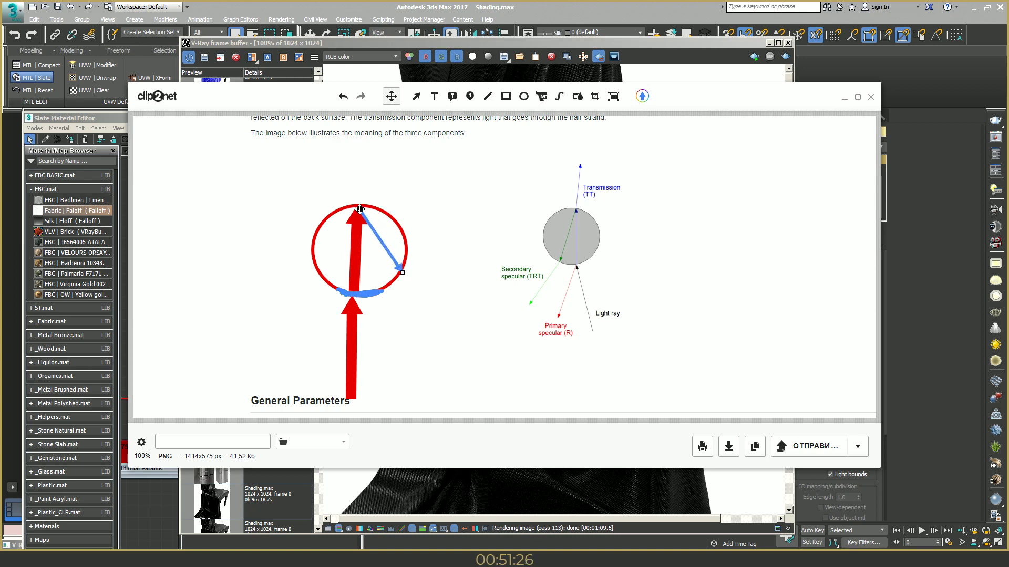
Draw a second medium-thickness blue arrow from the circle's top point down to its lower-left edge, mirroring the first one.
{"action": "left_click", "coordinate": [417, 96]}
{"action": "left_click_drag", "start_coordinate": [352, 201], "coordinate": [314, 286]}
{"action": "left_click", "coordinate": [642, 96]}
{"action": "left_click", "coordinate": [663, 126]}
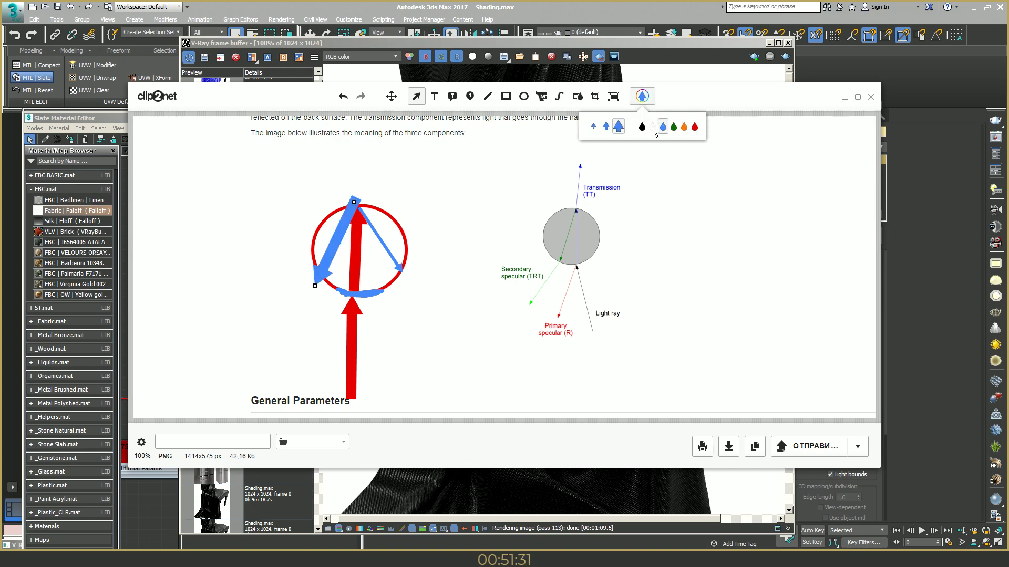
{"action": "left_click", "coordinate": [605, 127]}
{"action": "left_click", "coordinate": [354, 201]}
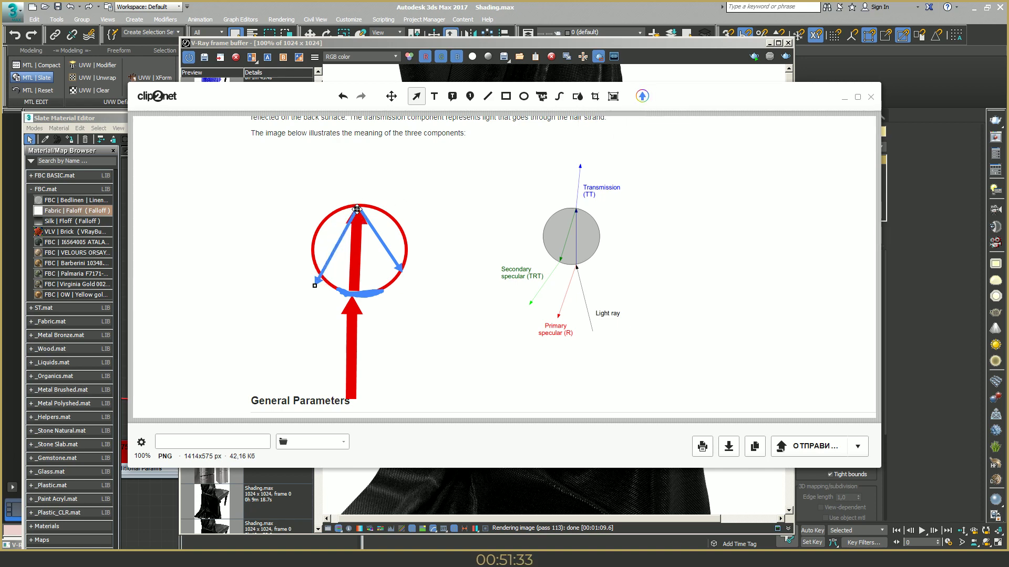
{"action": "left_click_drag", "start_coordinate": [314, 284], "coordinate": [317, 268]}
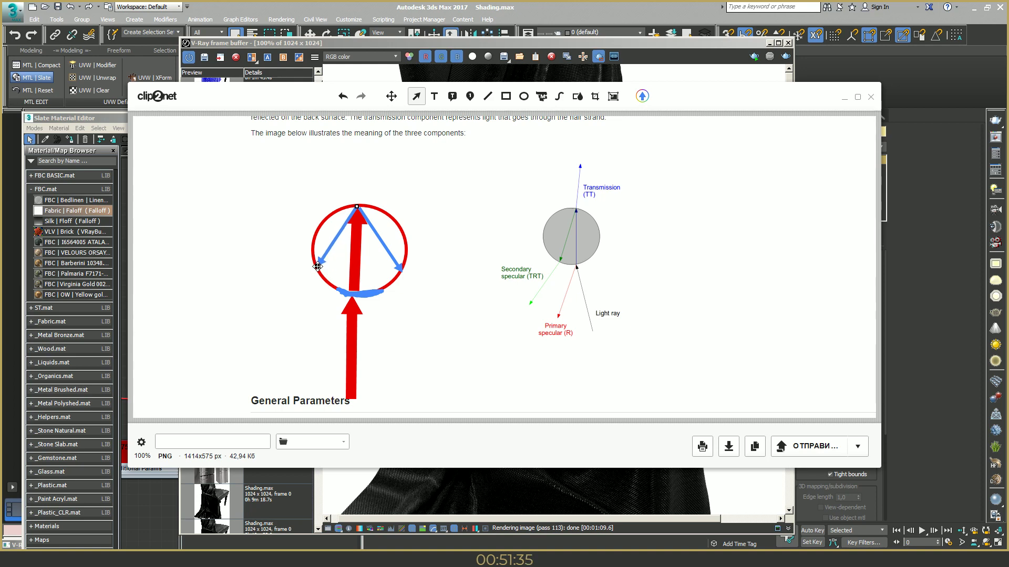
Mark the lower-left and lower-right edges of the circle, where the blue arrows exit, with green freehand strokes.
{"action": "left_click", "coordinate": [559, 98]}
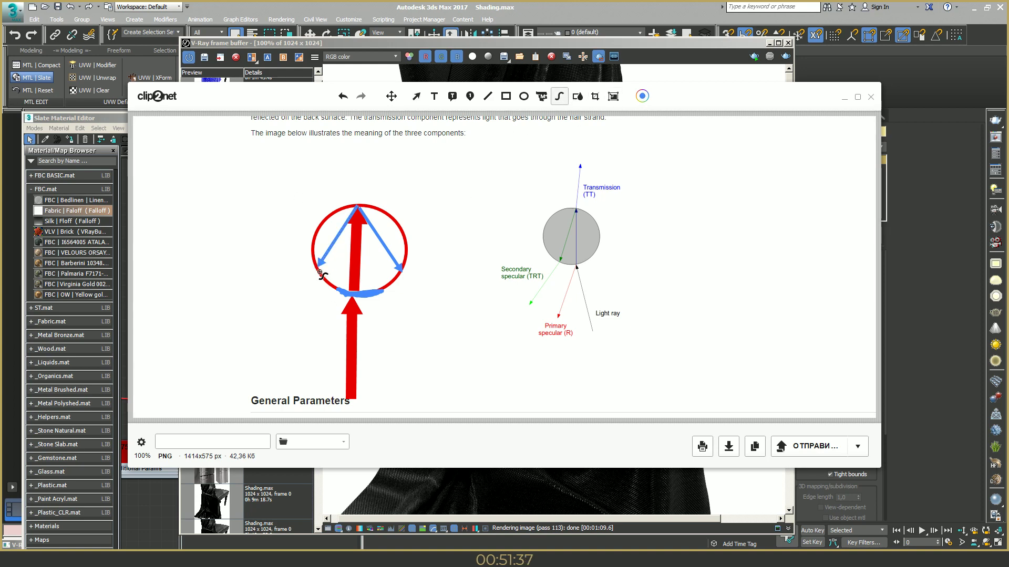
{"action": "mouse_move", "coordinate": [316, 270]}
{"action": "left_mouse_down"}
{"action": "mouse_move", "coordinate": [340, 293]}
{"action": "mouse_move", "coordinate": [319, 271]}
{"action": "mouse_move", "coordinate": [332, 287]}
{"action": "left_mouse_up"}
{"action": "left_click", "coordinate": [643, 96]}
{"action": "left_click", "coordinate": [652, 127]}
{"action": "left_click", "coordinate": [642, 96]}
{"action": "left_click", "coordinate": [674, 127]}
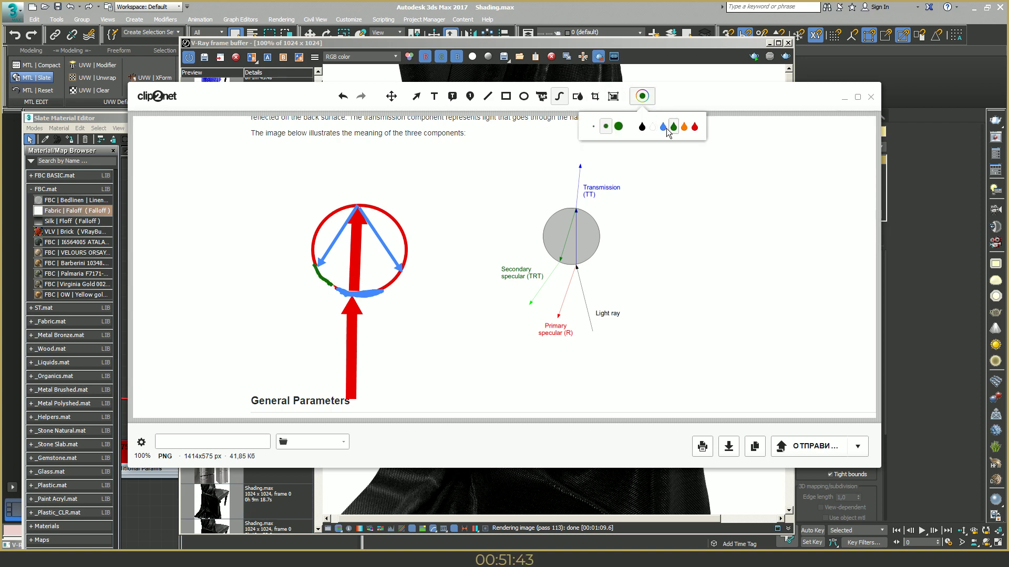
{"action": "mouse_move", "coordinate": [402, 272]}
{"action": "left_mouse_down"}
{"action": "mouse_move", "coordinate": [391, 288]}
{"action": "mouse_move", "coordinate": [399, 279]}
{"action": "left_mouse_up"}
{"action": "left_click_drag", "start_coordinate": [338, 290], "coordinate": [318, 269]}
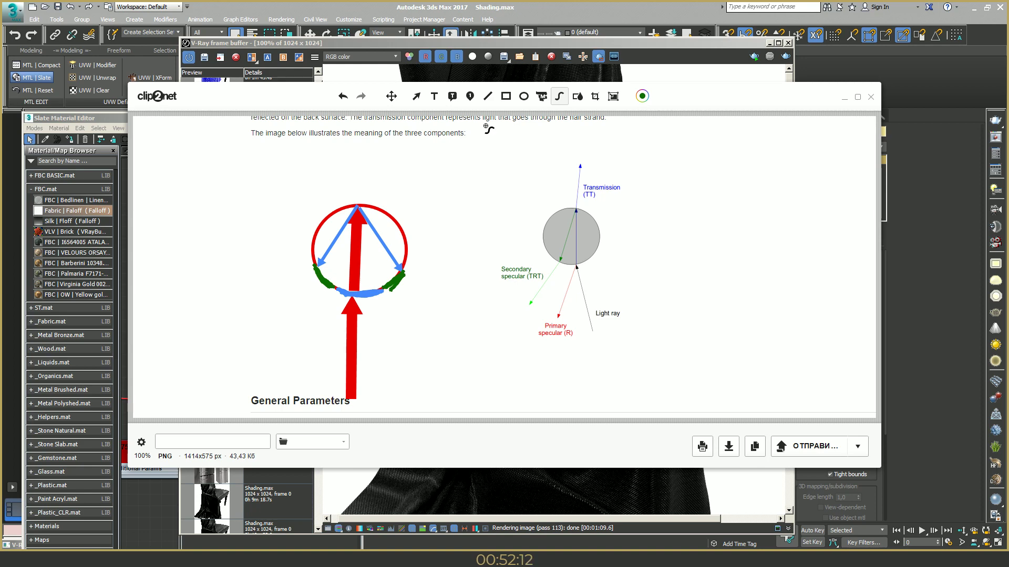
Uncover the fabric render behind the annotated diagram and compare it with the white silk photos in Chrome.
{"action": "left_click_drag", "start_coordinate": [753, 100], "coordinate": [767, 268]}
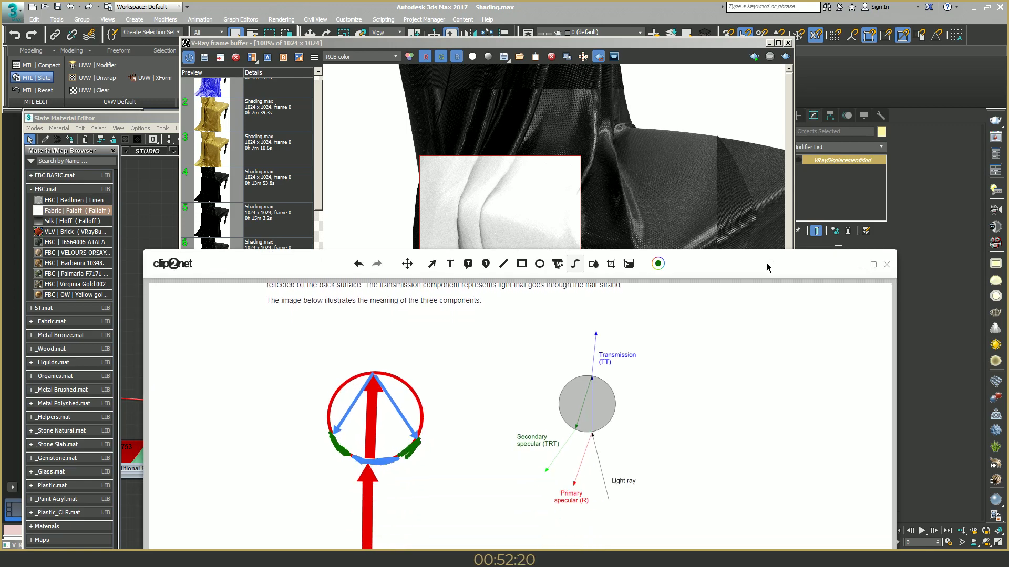
{"action": "left_click_drag", "start_coordinate": [766, 267], "coordinate": [765, 288]}
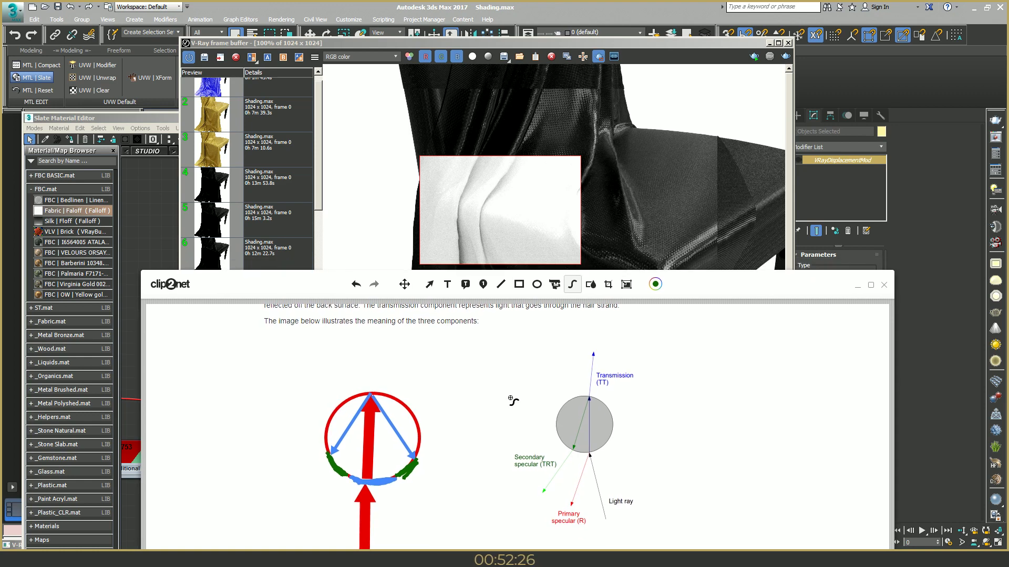
{"action": "mouse_move", "coordinate": [88, 558]}
{"action": "left_click", "coordinate": [88, 527]}
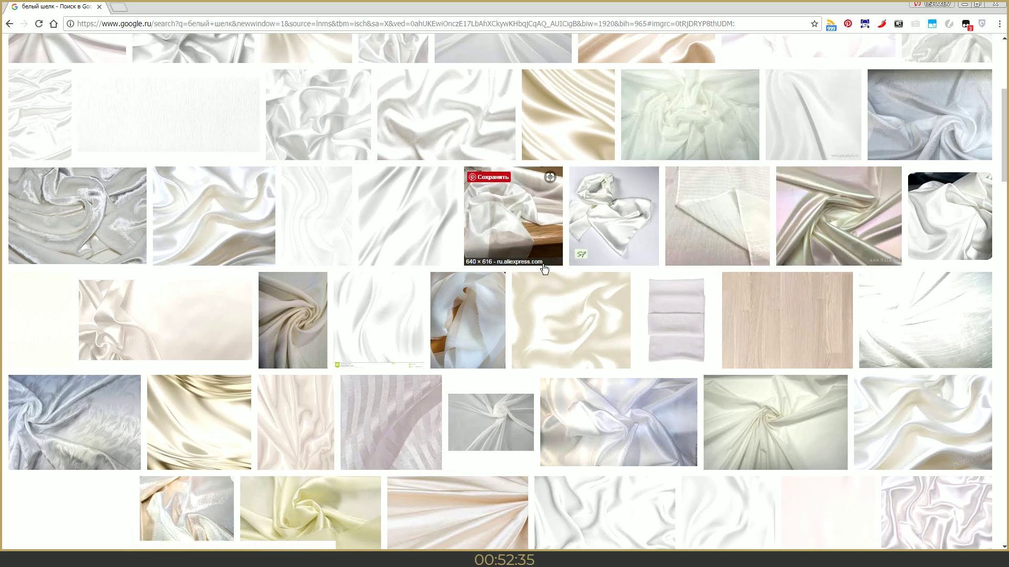
{"action": "mouse_move", "coordinate": [82, 558]}
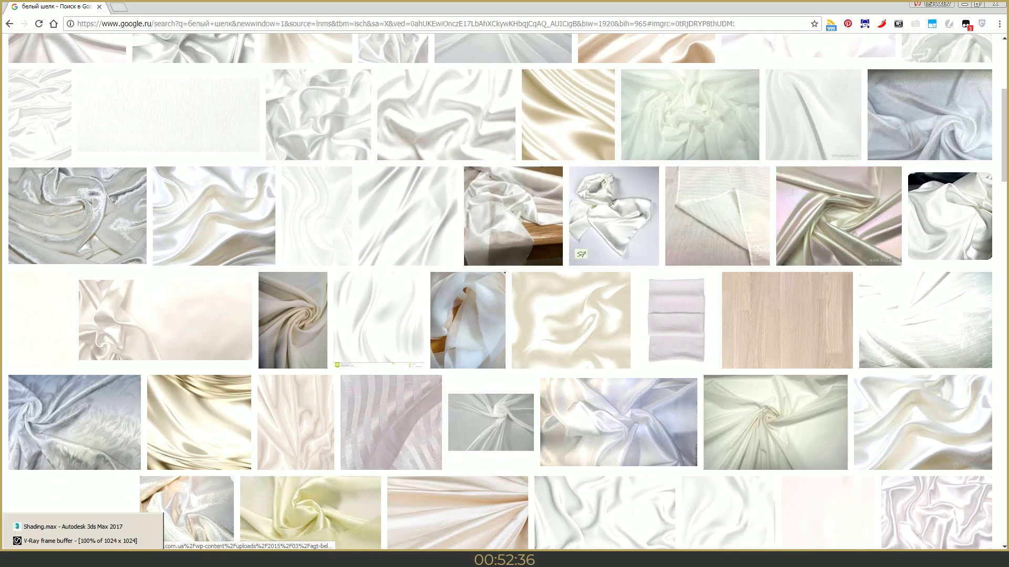
{"action": "left_click", "coordinate": [84, 545]}
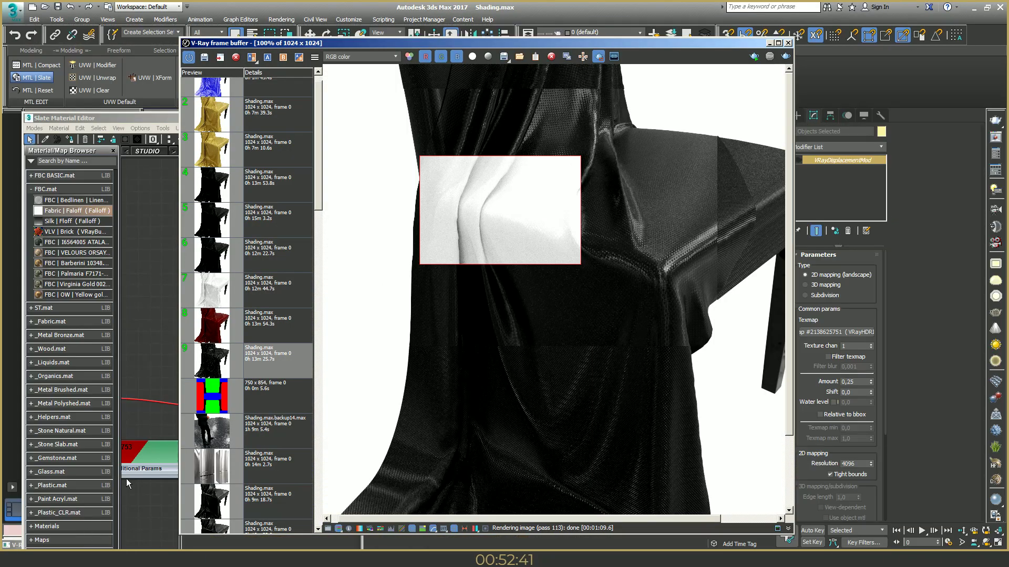
Move the V-Ray frame buffer aside and maximize the Slate Material Editor.
{"action": "left_click_drag", "start_coordinate": [713, 46], "coordinate": [825, 61]}
{"action": "left_click", "coordinate": [239, 124]}
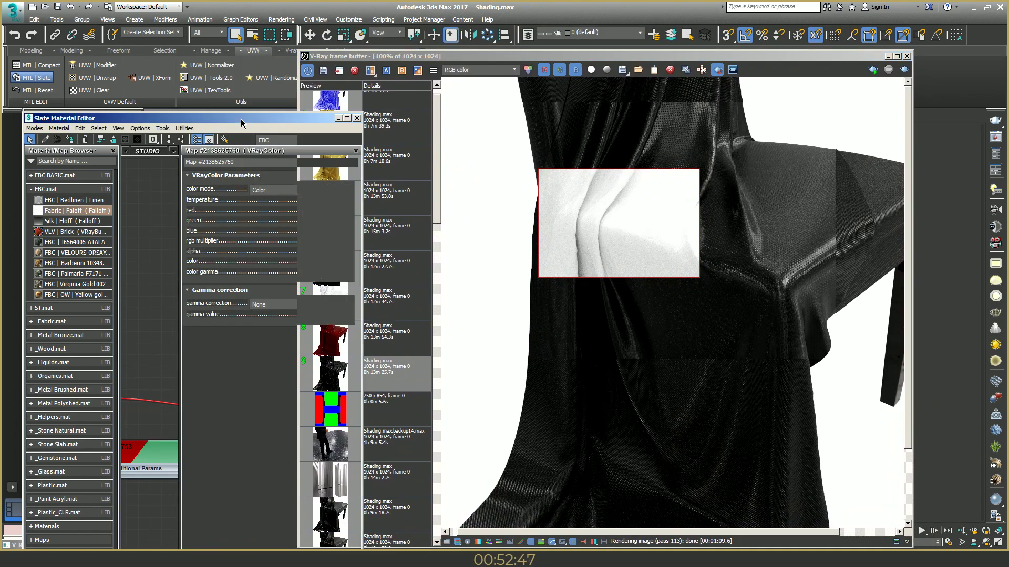
{"action": "left_click", "coordinate": [347, 118]}
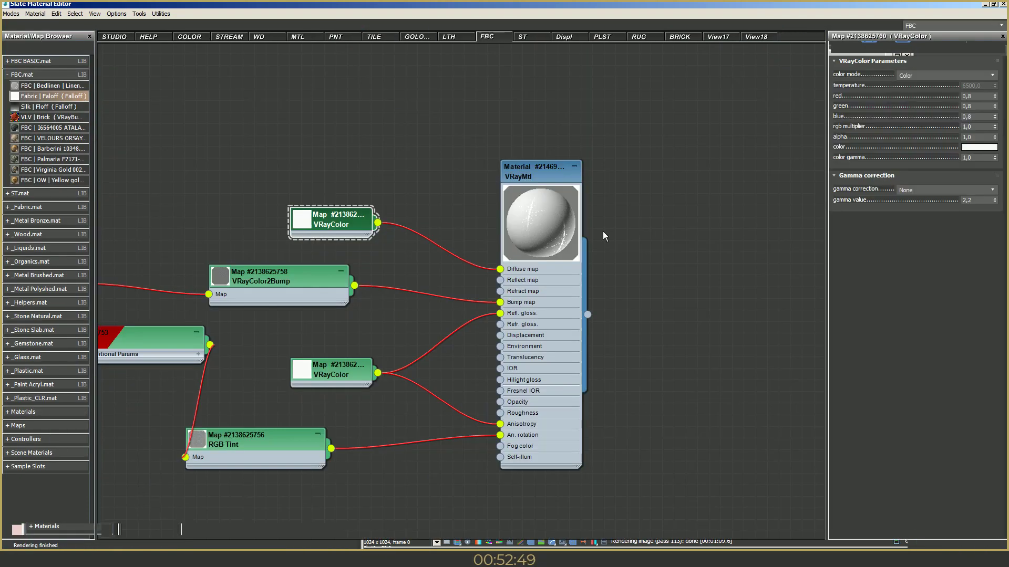
Add a VRayBlendMtl node beside the VRayMtl node and enlarge its preview with the preview background turned on.
{"action": "middle_click_drag", "start_coordinate": [603, 232], "coordinate": [486, 268]}
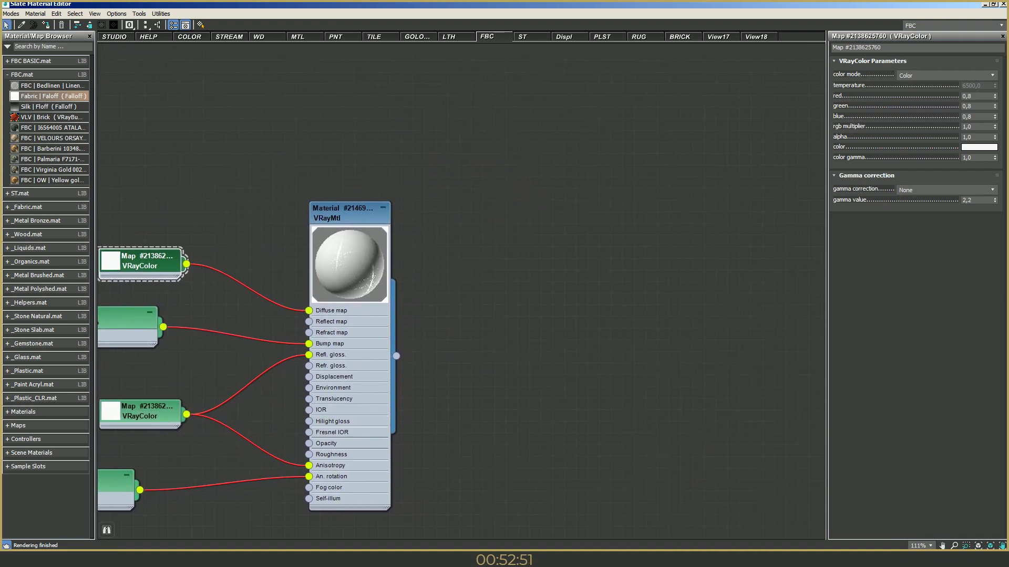
{"action": "right_click", "coordinate": [526, 209]}
{"action": "mouse_move", "coordinate": [582, 371]}
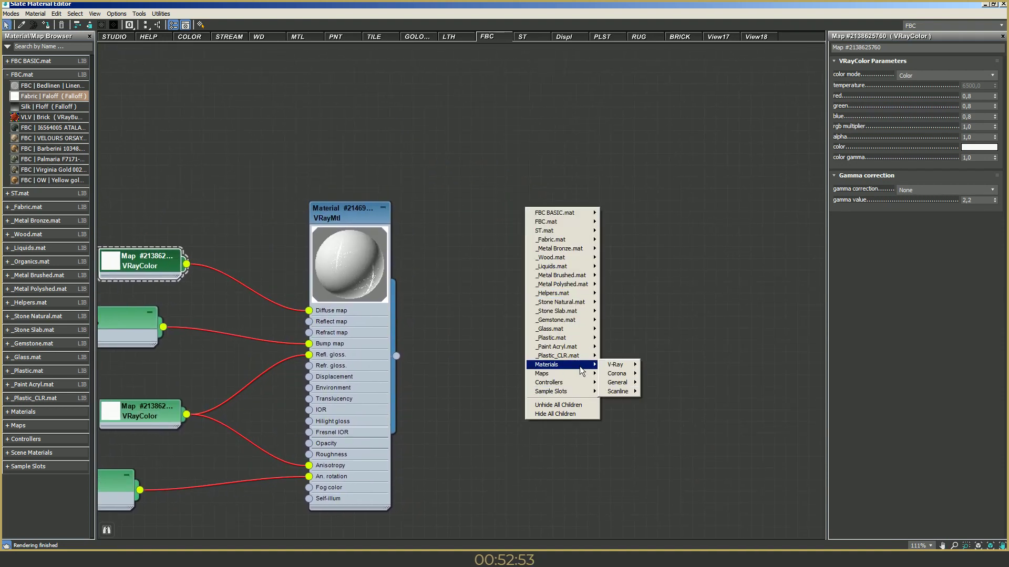
{"action": "mouse_move", "coordinate": [630, 366]}
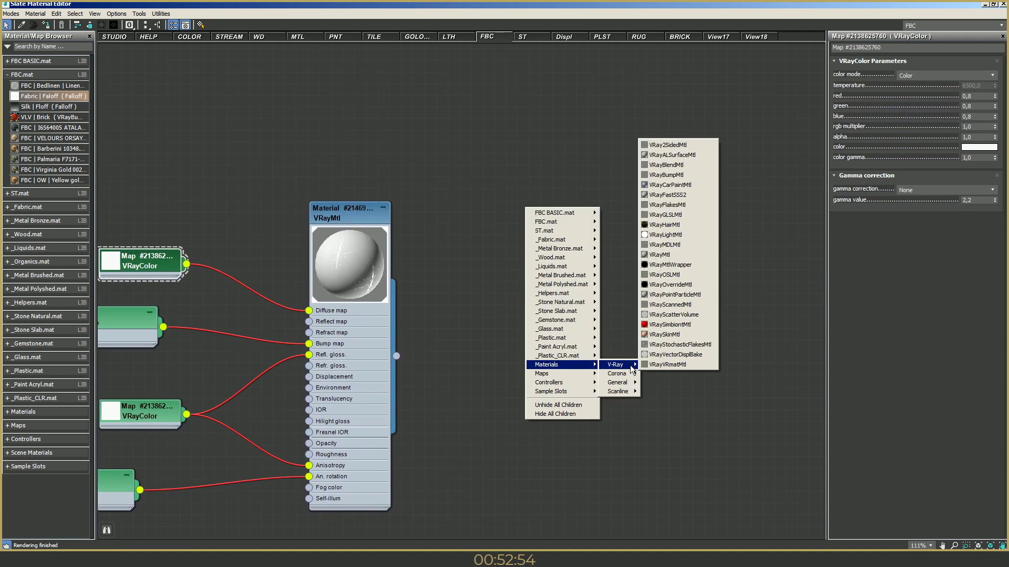
{"action": "left_click", "coordinate": [678, 166]}
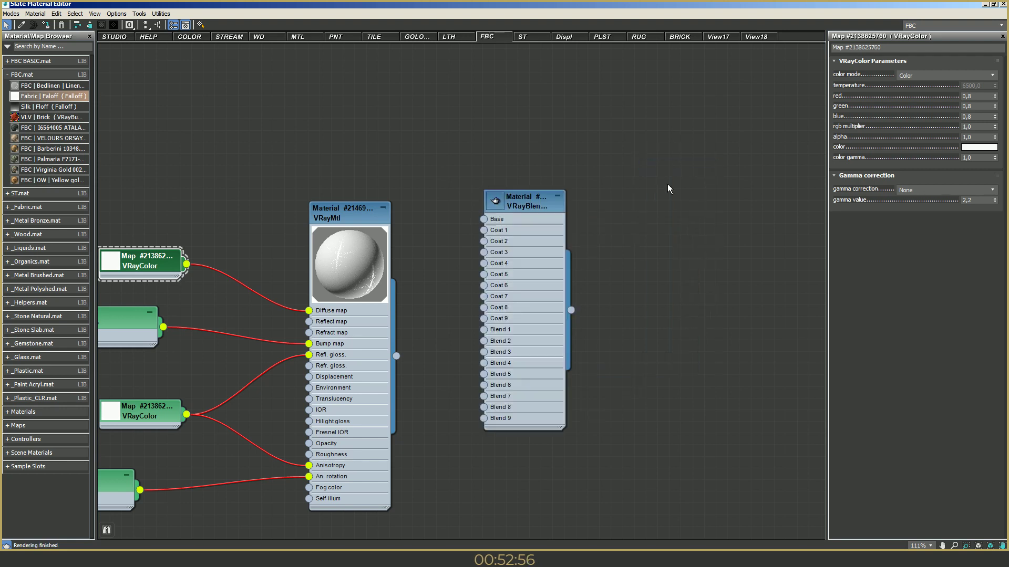
{"action": "middle_click_drag", "start_coordinate": [664, 207], "coordinate": [636, 242]}
{"action": "left_click_drag", "start_coordinate": [489, 231], "coordinate": [548, 196]}
{"action": "double_click", "coordinate": [536, 208]}
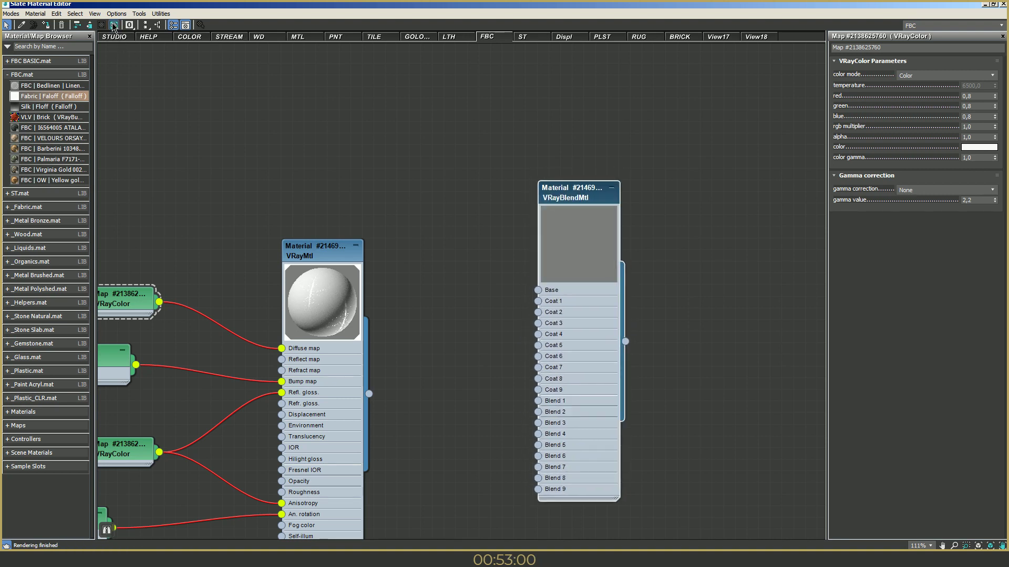
{"action": "middle_click_drag", "start_coordinate": [450, 220], "coordinate": [533, 258]}
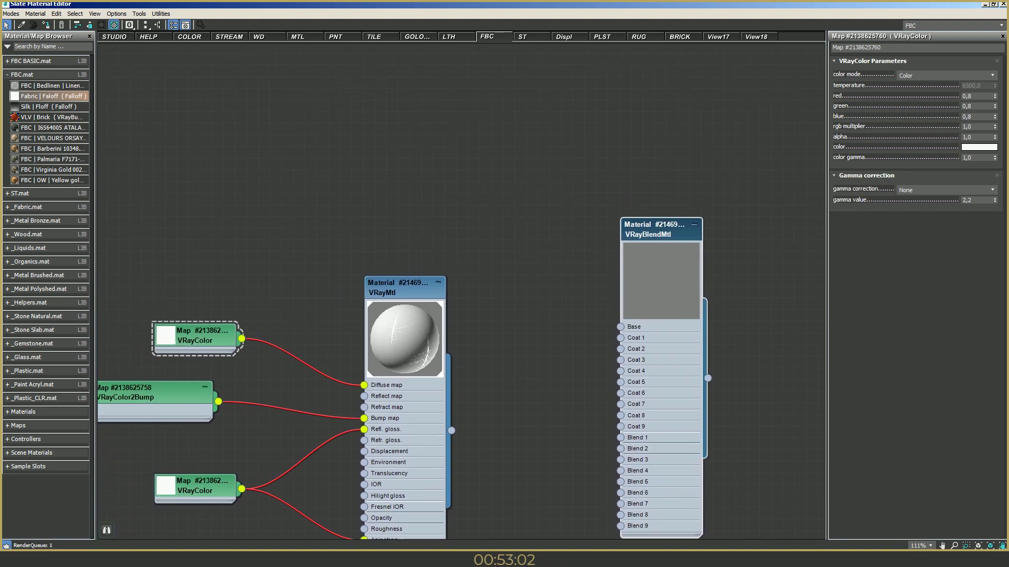
Add a second VRayMtl node between the existing VRayMtl and the VRayBlendMtl and enlarge its preview.
{"action": "middle_click_drag", "start_coordinate": [484, 300], "coordinate": [465, 337]}
{"action": "right_click", "coordinate": [454, 134]}
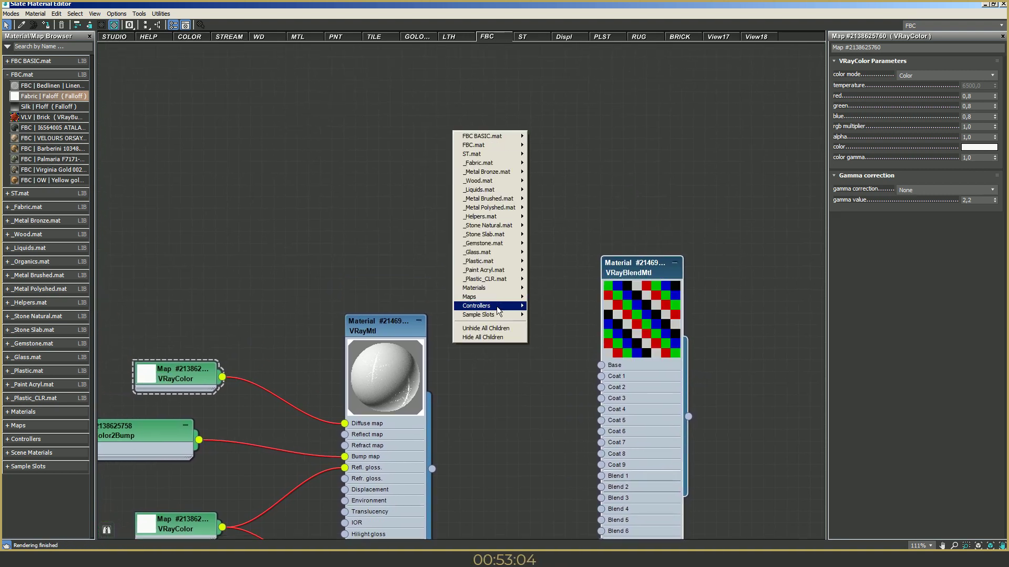
{"action": "mouse_move", "coordinate": [506, 289]}
{"action": "mouse_move", "coordinate": [550, 291]}
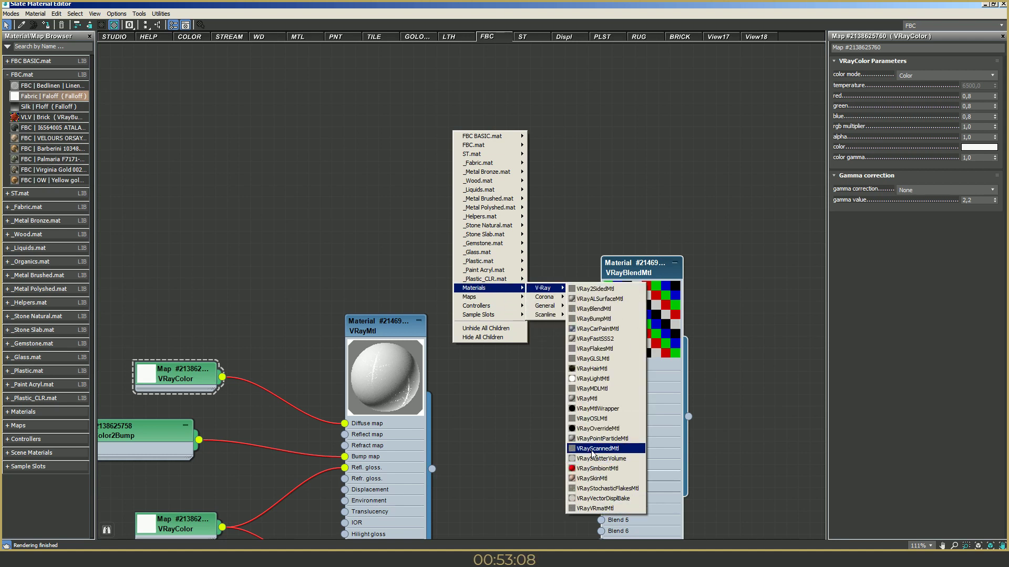
{"action": "left_click", "coordinate": [585, 398]}
{"action": "left_click_drag", "start_coordinate": [452, 132], "coordinate": [509, 158]}
{"action": "double_click", "coordinate": [484, 139]}
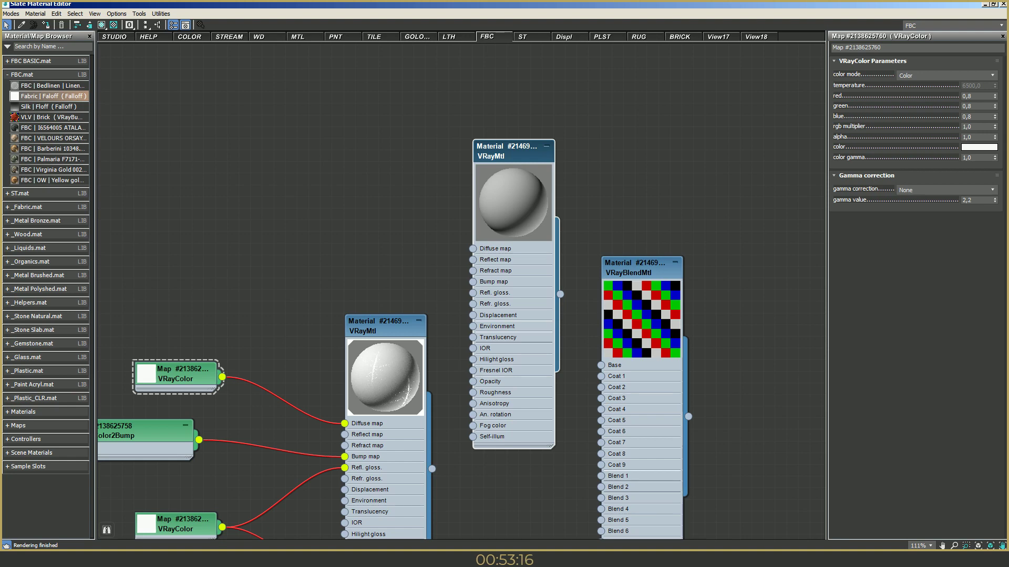
{"action": "middle_click_drag", "start_coordinate": [387, 275], "coordinate": [477, 294]}
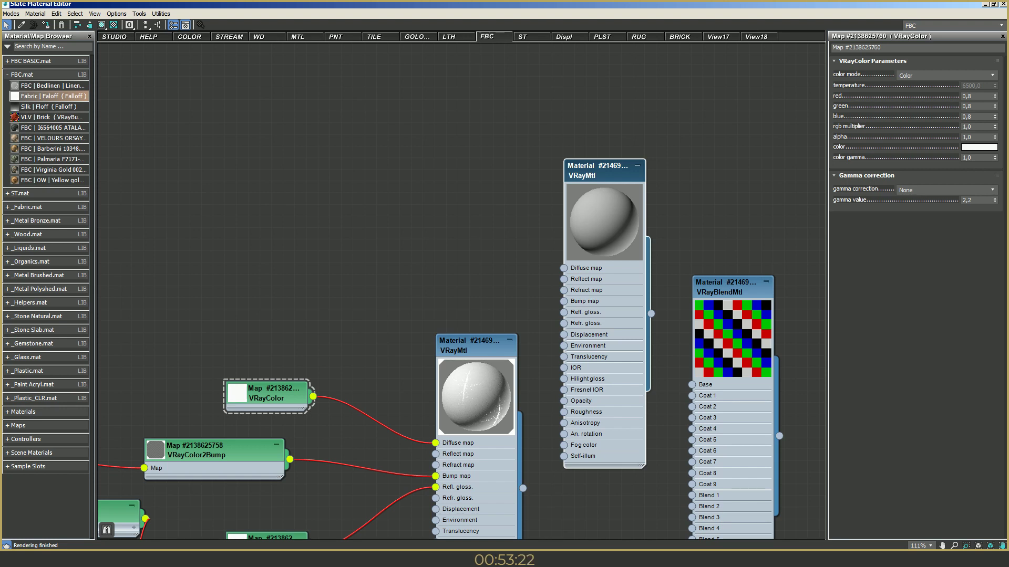
Move the VRayColor node feeding the Diffuse map aside and set its colour to red with RGB 0,4627, 0,0, 0,0.
{"action": "left_click_drag", "start_coordinate": [266, 402], "coordinate": [231, 378]}
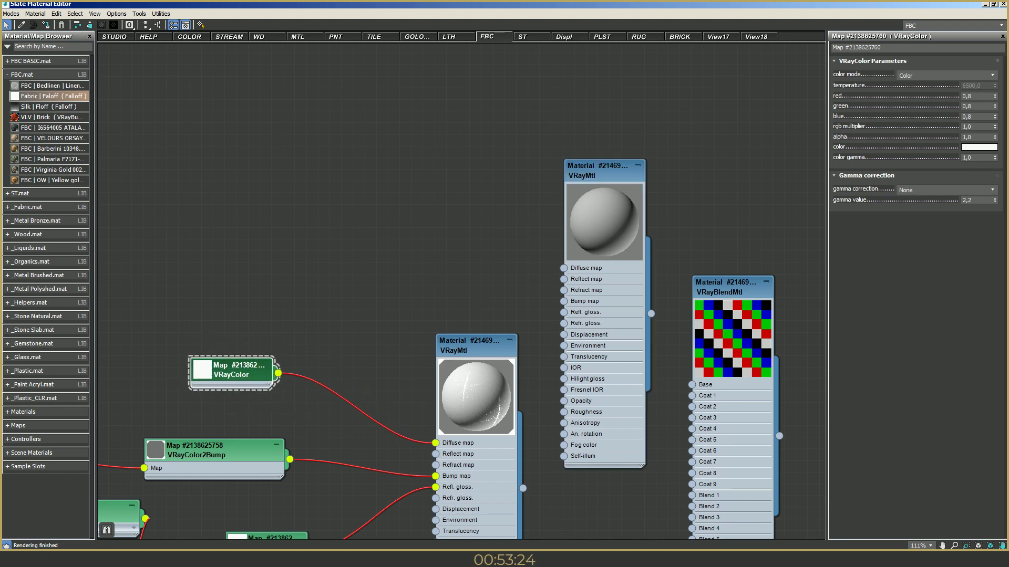
{"action": "left_click", "coordinate": [978, 147]}
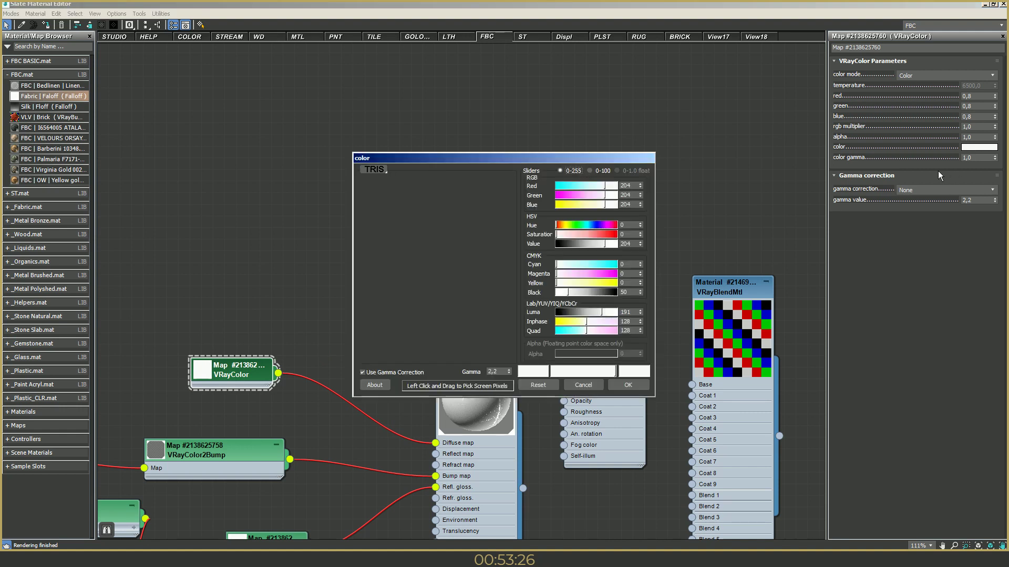
{"action": "mouse_move", "coordinate": [463, 260]}
{"action": "left_mouse_down"}
{"action": "mouse_move", "coordinate": [518, 264]}
{"action": "mouse_move", "coordinate": [448, 302]}
{"action": "left_mouse_up"}
{"action": "left_click", "coordinate": [637, 389]}
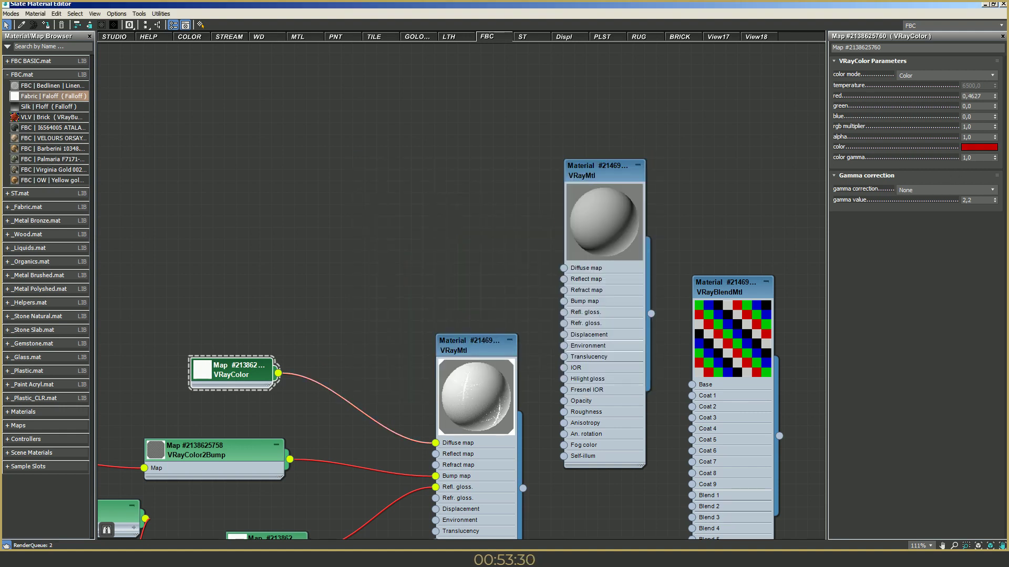
Set the BRDF type of the VRayMtl fed by the red VRayColor to Blinn.
{"action": "middle_click_drag", "start_coordinate": [481, 349], "coordinate": [444, 230]}
{"action": "double_click", "coordinate": [447, 226]}
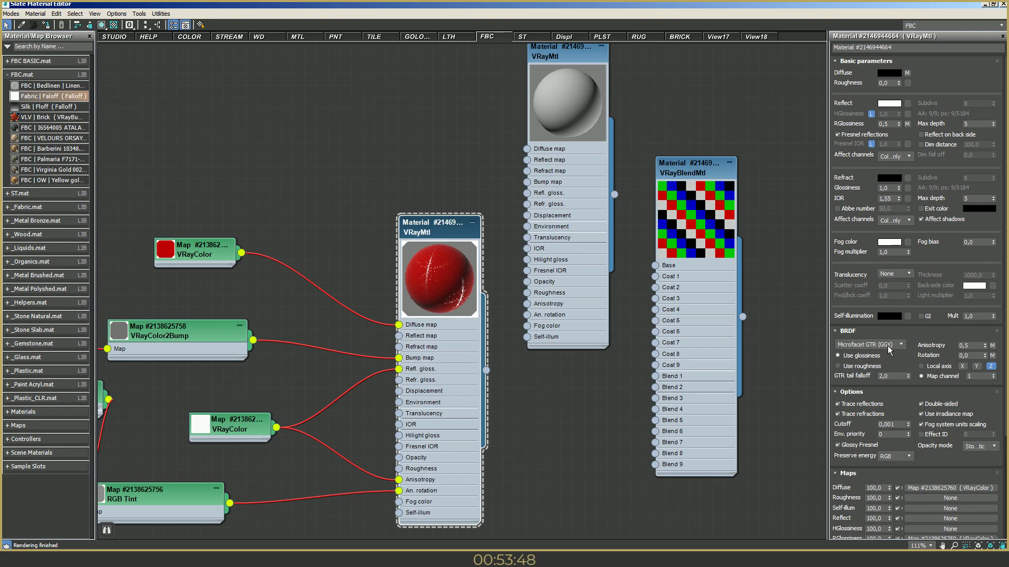
{"action": "left_click", "coordinate": [888, 346]}
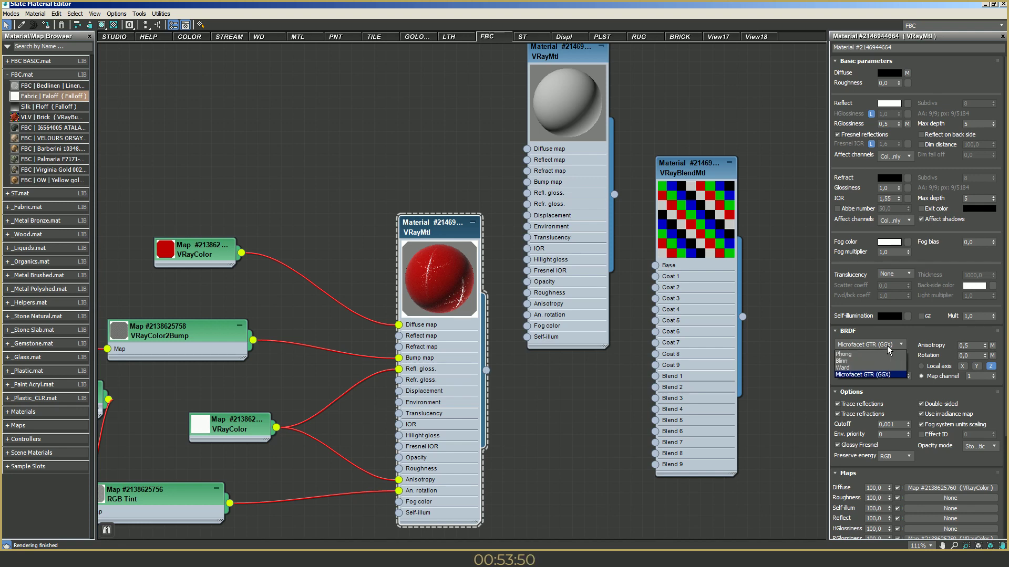
{"action": "left_click", "coordinate": [869, 363]}
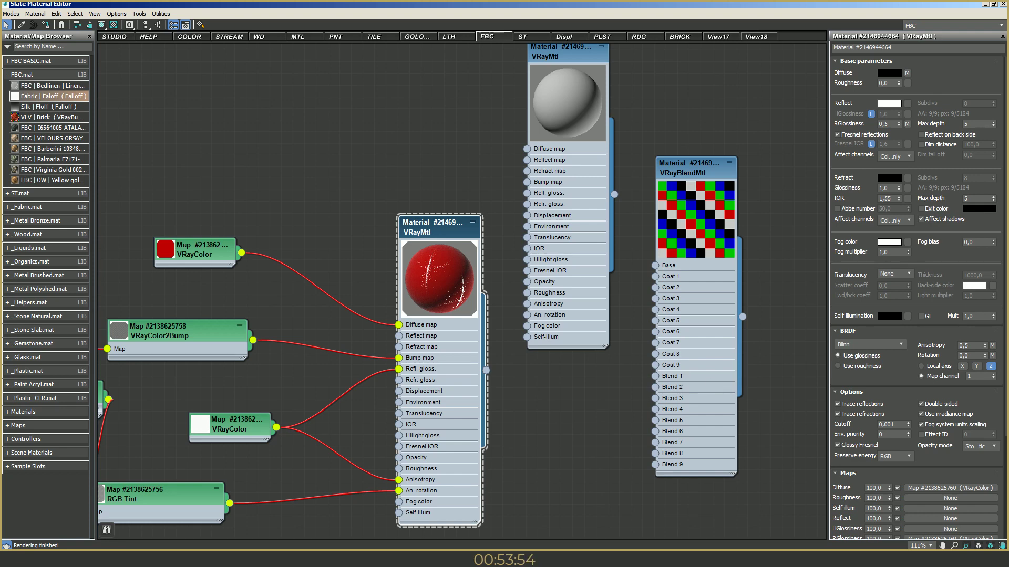
Examine the BRDF settings of the small gold VRayMtl in the finished gold blend network.
{"action": "scroll", "coordinate": [321, 316], "scroll_direction": "down", "scroll_amount": 10}
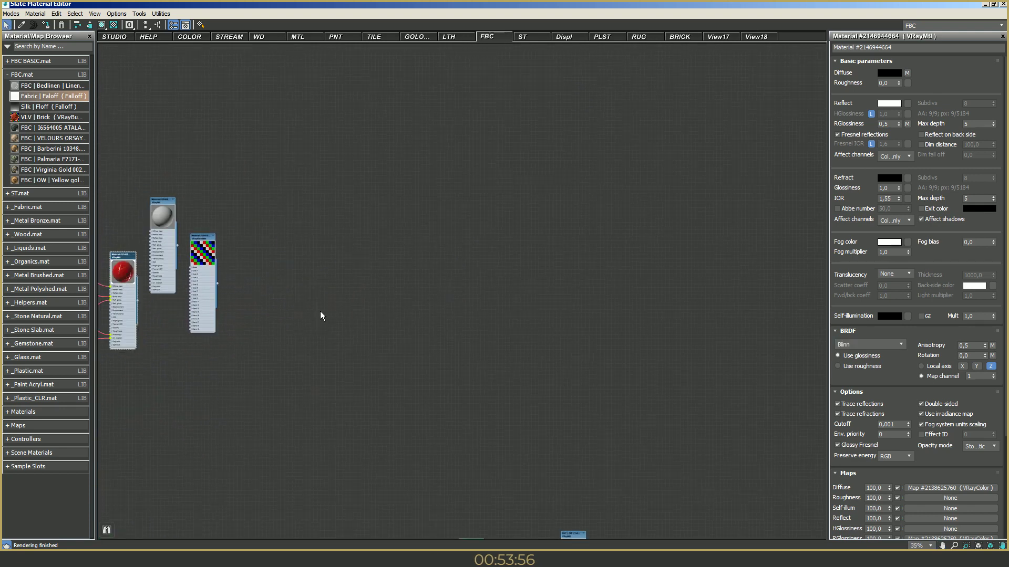
{"action": "scroll", "coordinate": [321, 315], "scroll_direction": "down", "scroll_amount": 8}
{"action": "middle_click_drag", "start_coordinate": [437, 409], "coordinate": [494, 338]}
{"action": "scroll", "coordinate": [419, 310], "scroll_direction": "up", "scroll_amount": 10}
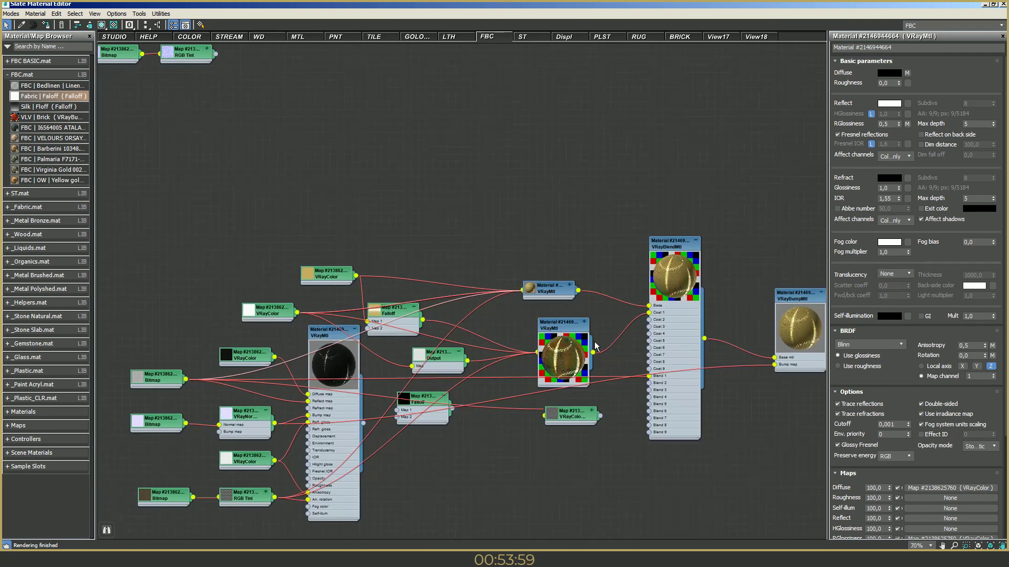
{"action": "double_click", "coordinate": [549, 292]}
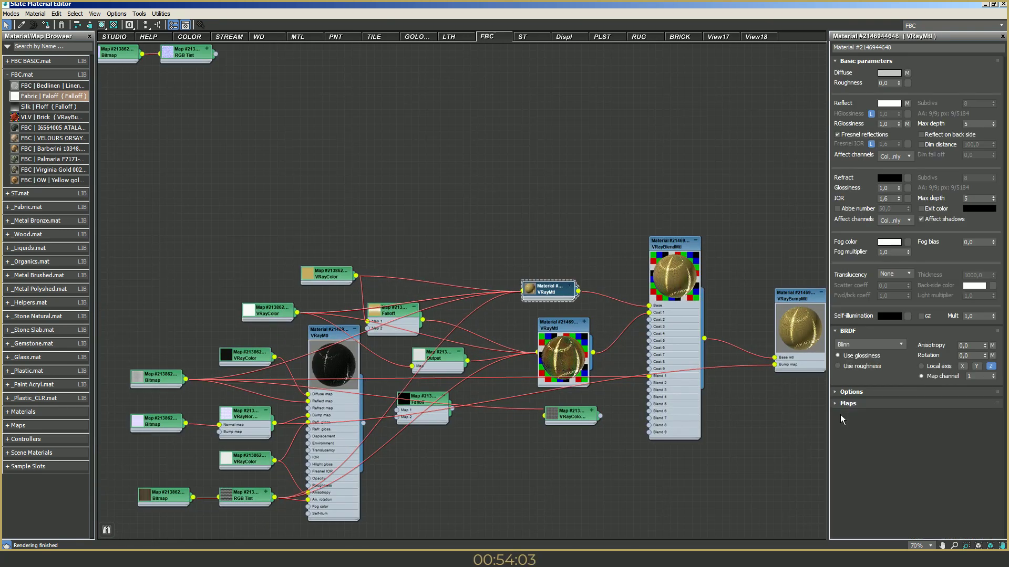
{"action": "middle_click_drag", "start_coordinate": [368, 157], "coordinate": [622, 456]}
{"action": "middle_click_drag", "start_coordinate": [225, 113], "coordinate": [696, 336]}
{"action": "scroll", "coordinate": [604, 343], "scroll_direction": "down", "scroll_amount": 3}
{"action": "scroll", "coordinate": [344, 210], "scroll_direction": "down", "scroll_amount": 2}
{"action": "middle_click_drag", "start_coordinate": [345, 210], "coordinate": [441, 403]}
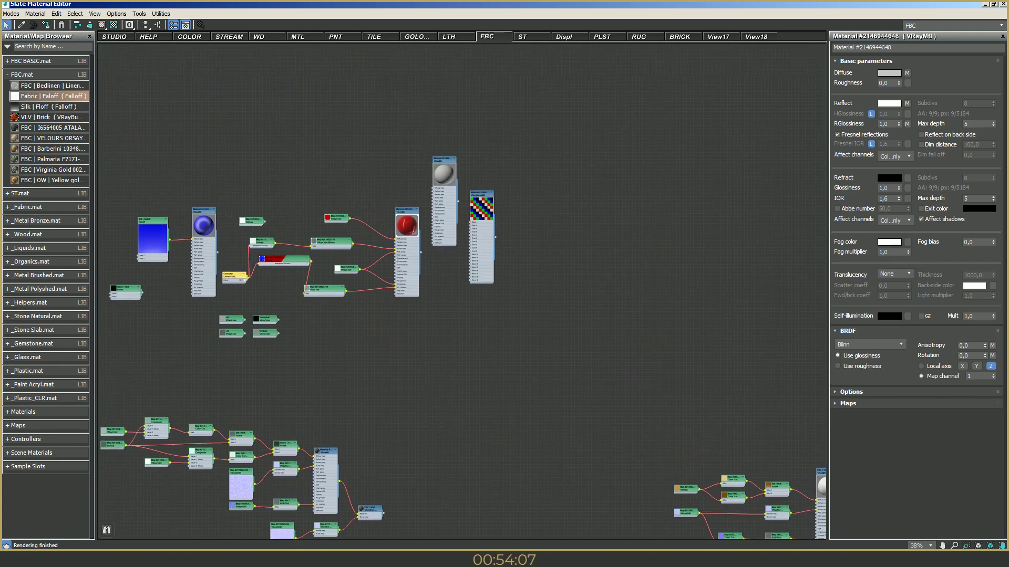
Set the diffuse colour of the newly added VRayMtl to black.
{"action": "scroll", "coordinate": [399, 213], "scroll_direction": "up", "scroll_amount": 5}
{"action": "scroll", "coordinate": [410, 231], "scroll_direction": "up", "scroll_amount": 1}
{"action": "middle_click_drag", "start_coordinate": [441, 160], "coordinate": [478, 277]}
{"action": "double_click", "coordinate": [521, 282]}
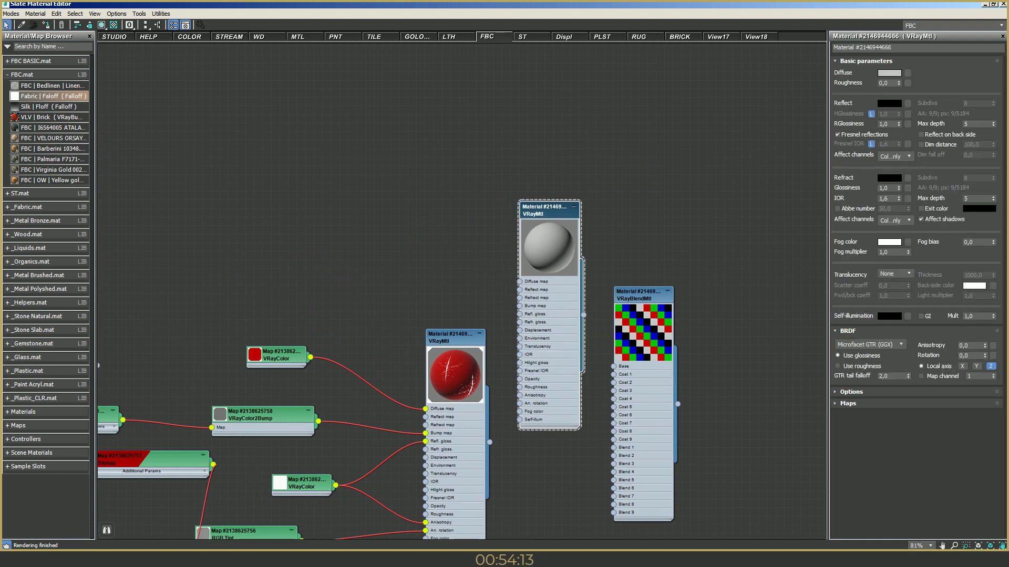
{"action": "middle_click_drag", "start_coordinate": [594, 210], "coordinate": [587, 223]}
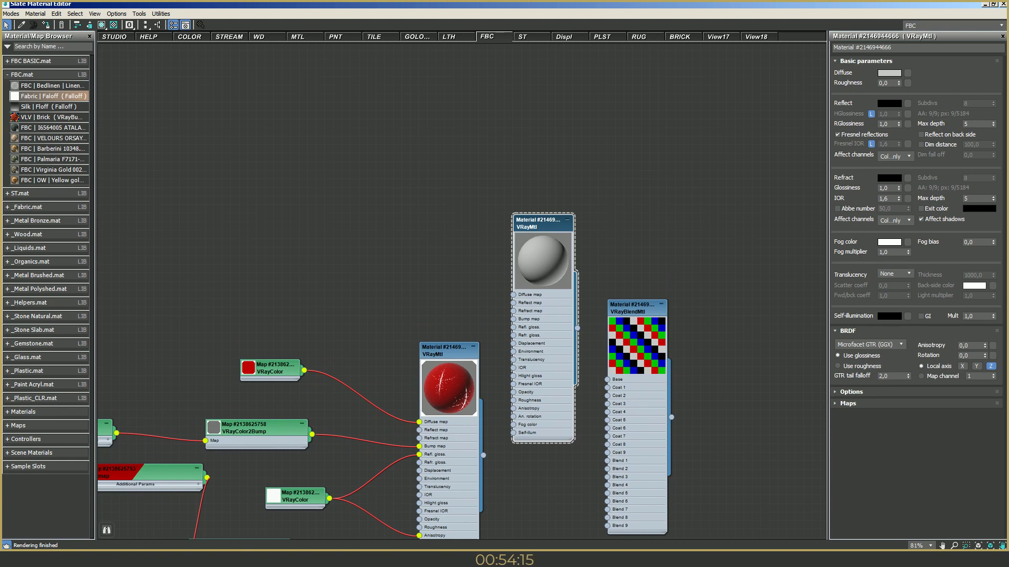
{"action": "left_click", "coordinate": [884, 73]}
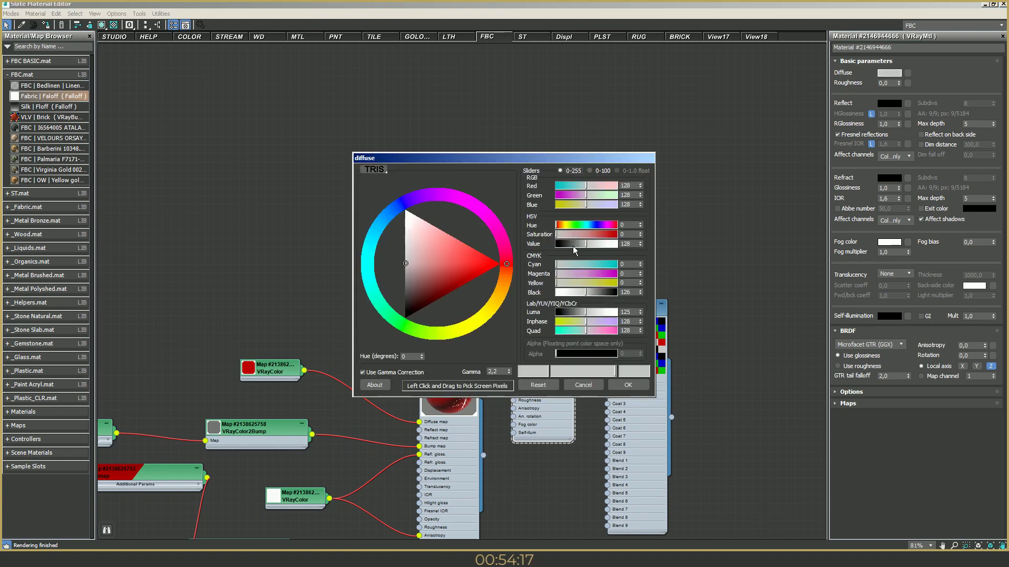
{"action": "left_click_drag", "start_coordinate": [574, 245], "coordinate": [534, 244]}
{"action": "left_click", "coordinate": [628, 385]}
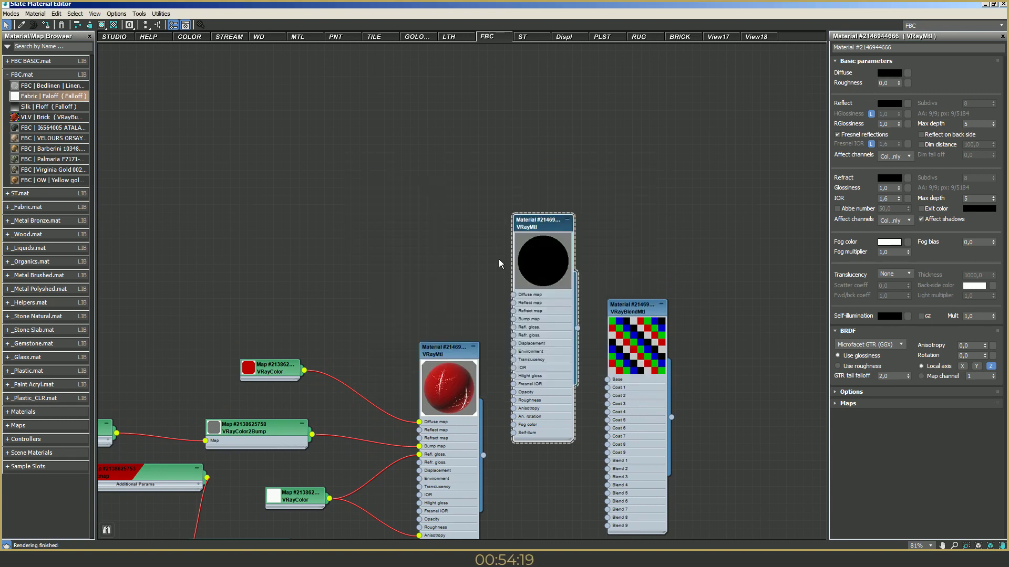
Try the red VRayColor as the Reflect map of the black VRayMtl and delete that connection.
{"action": "left_click_drag", "start_coordinate": [304, 370], "coordinate": [513, 303]}
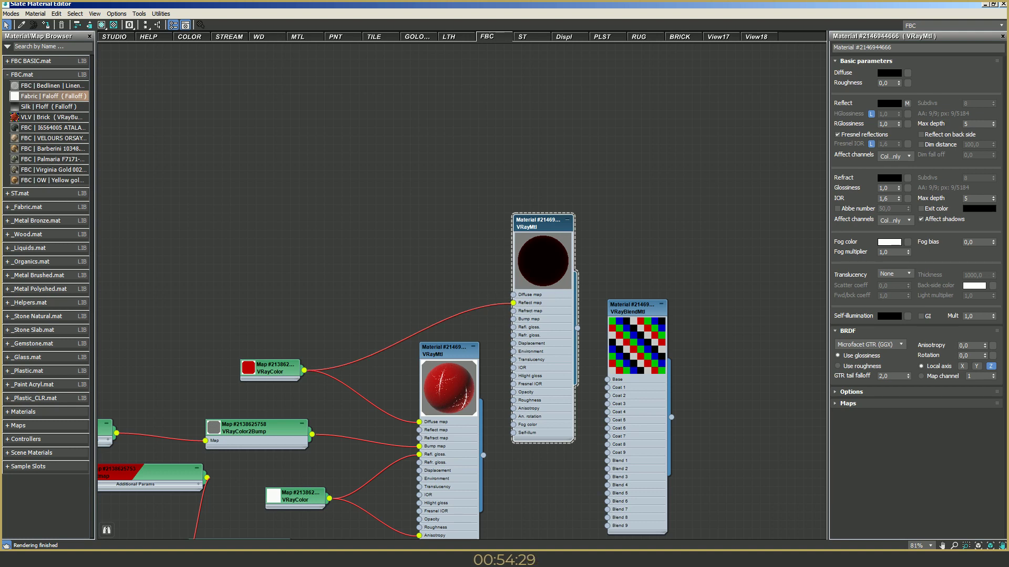
{"action": "left_click", "coordinate": [470, 312]}
{"action": "key", "text": "Delete"}
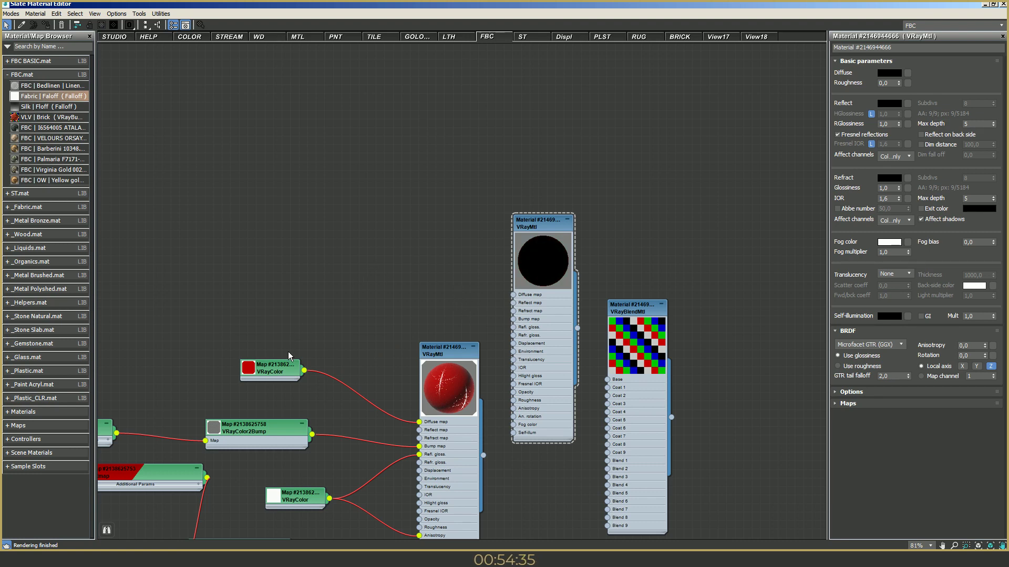
Move the red VRayColor node farther away from the VRayMtl it feeds.
{"action": "left_click_drag", "start_coordinate": [274, 373], "coordinate": [265, 372]}
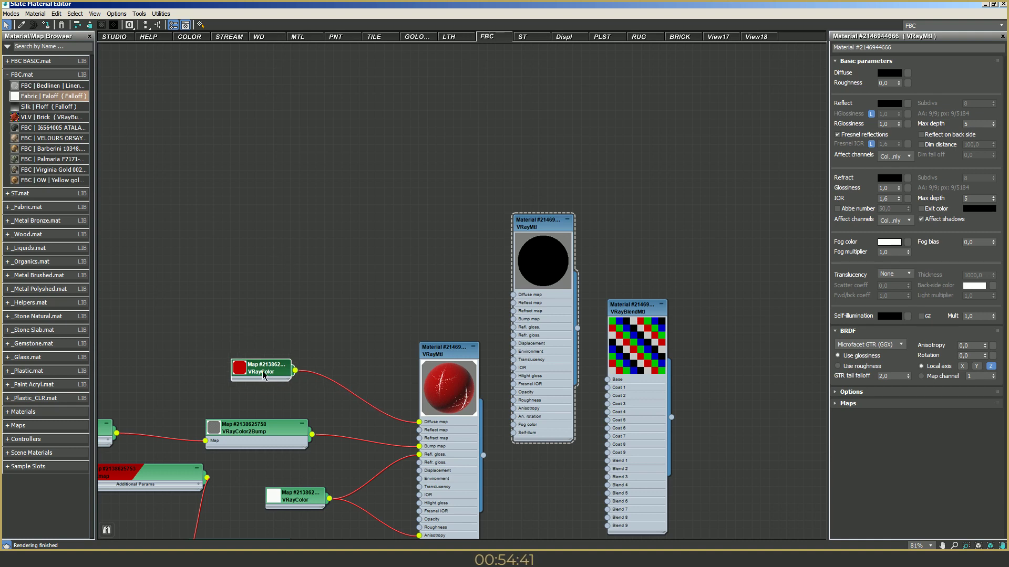
{"action": "left_click_drag", "start_coordinate": [264, 374], "coordinate": [238, 366]}
Switch to the _Fabric folder in Windows Explorer and open the reference image Clip2net_180602124244.png.
{"action": "mouse_move", "coordinate": [39, 551]}
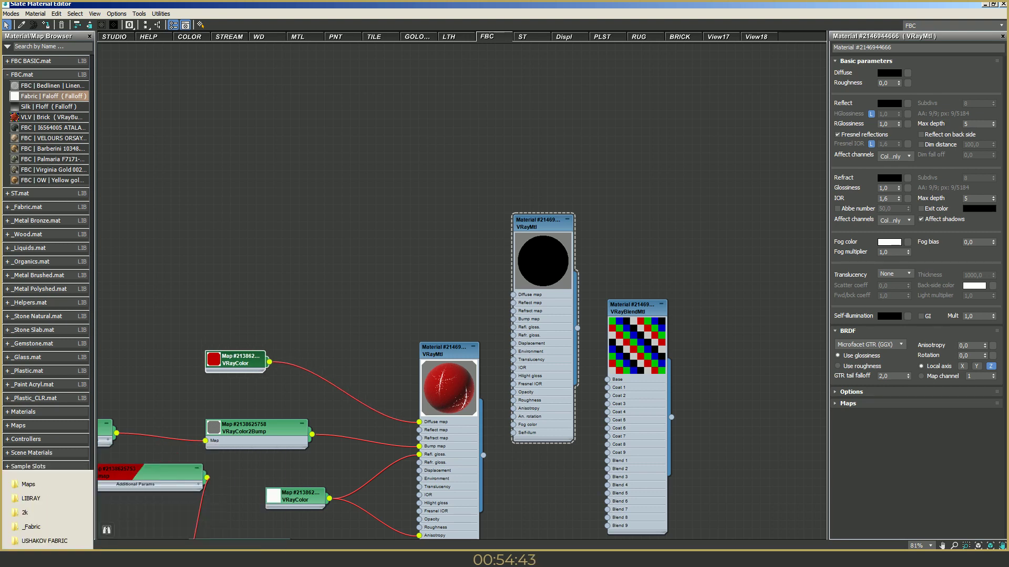
{"action": "left_click", "coordinate": [40, 530]}
{"action": "left_click", "coordinate": [41, 527]}
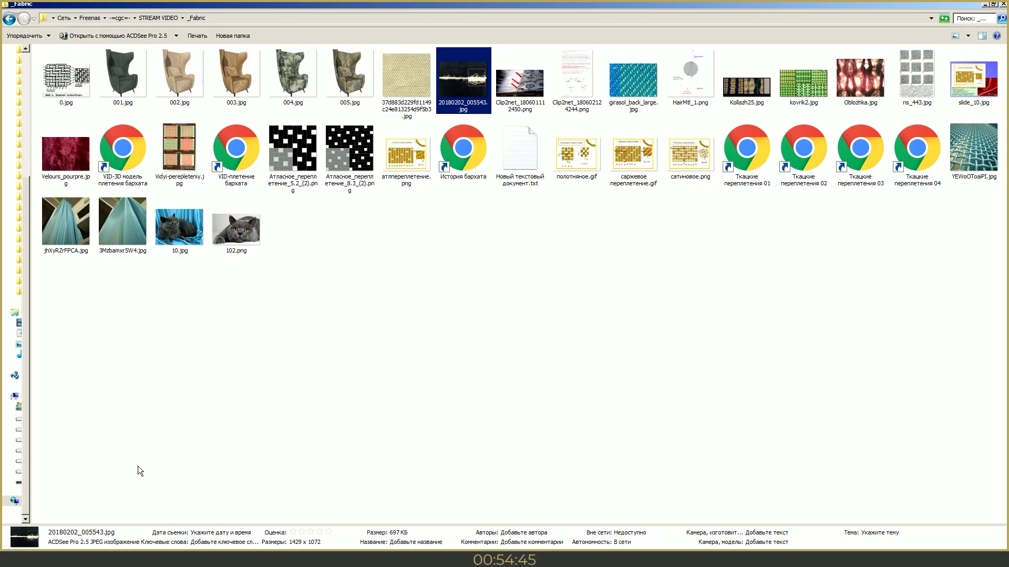
{"action": "double_click", "coordinate": [576, 87]}
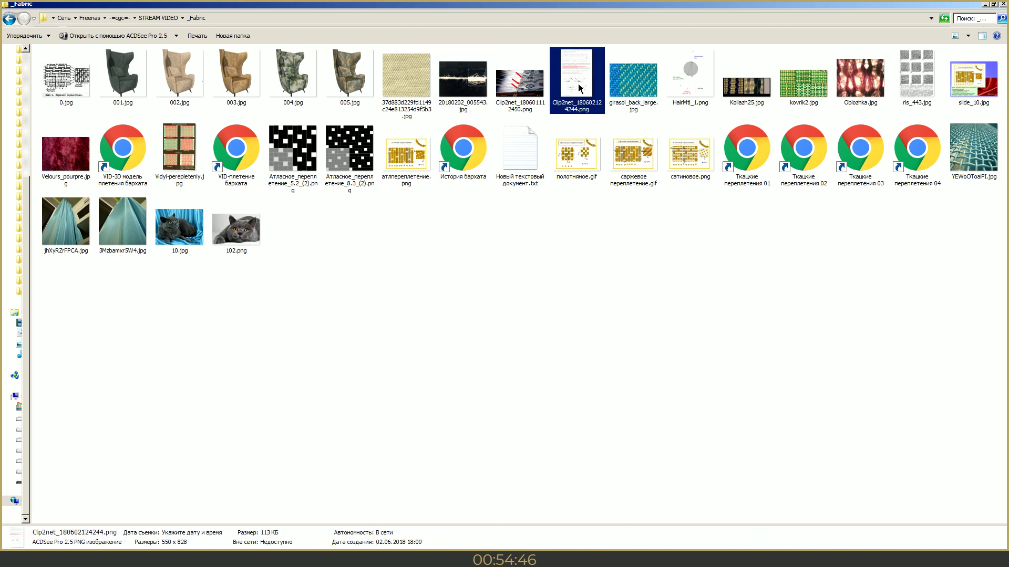
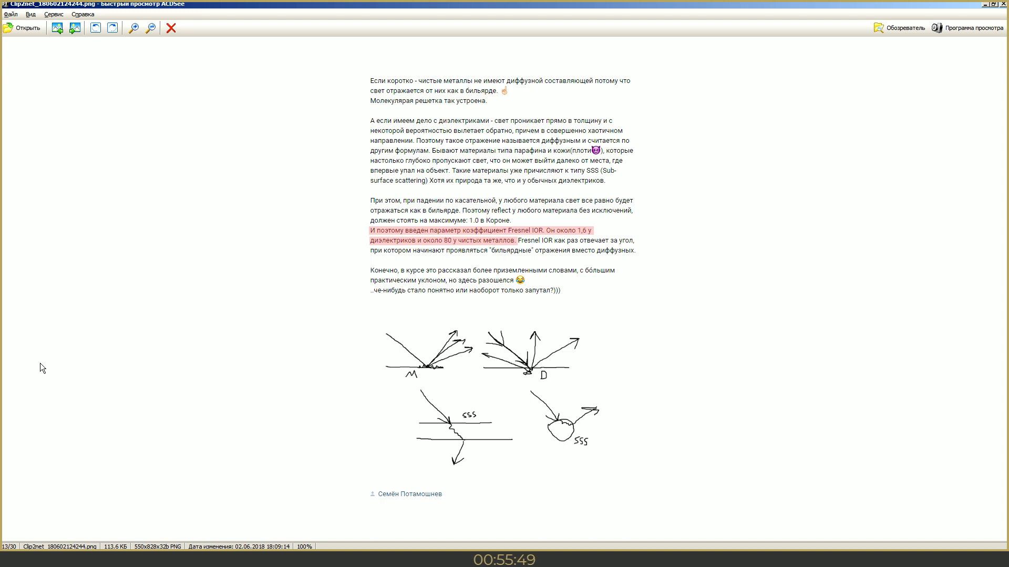
Zoom in on the highlighted Fresnel IOR passage and diagrams in the reference image, close it and switch back to the Slate Material Editor.
{"action": "left_click", "coordinate": [135, 30]}
{"action": "left_click_drag", "start_coordinate": [429, 196], "coordinate": [385, 223]}
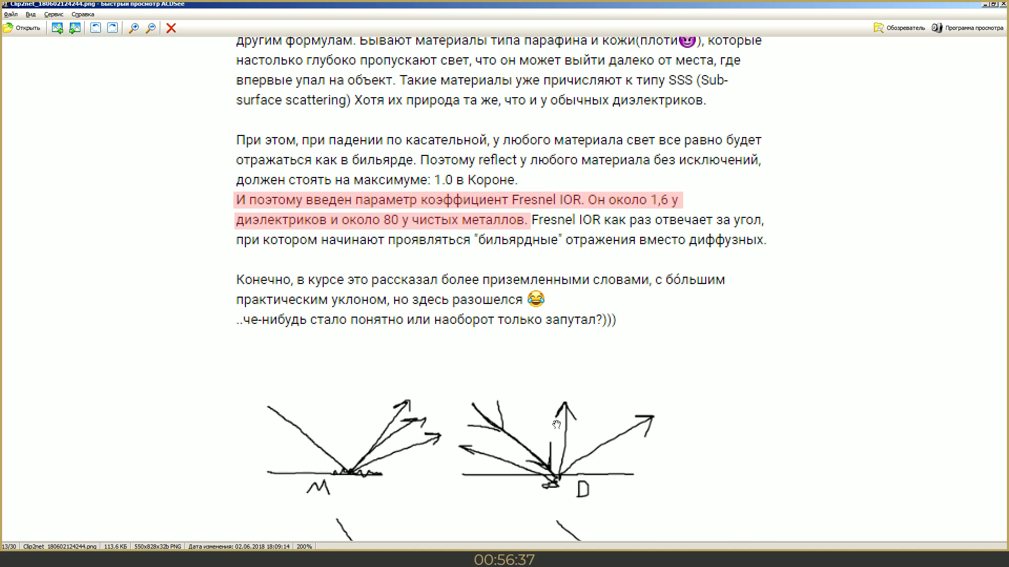
{"action": "left_click", "coordinate": [1003, 6]}
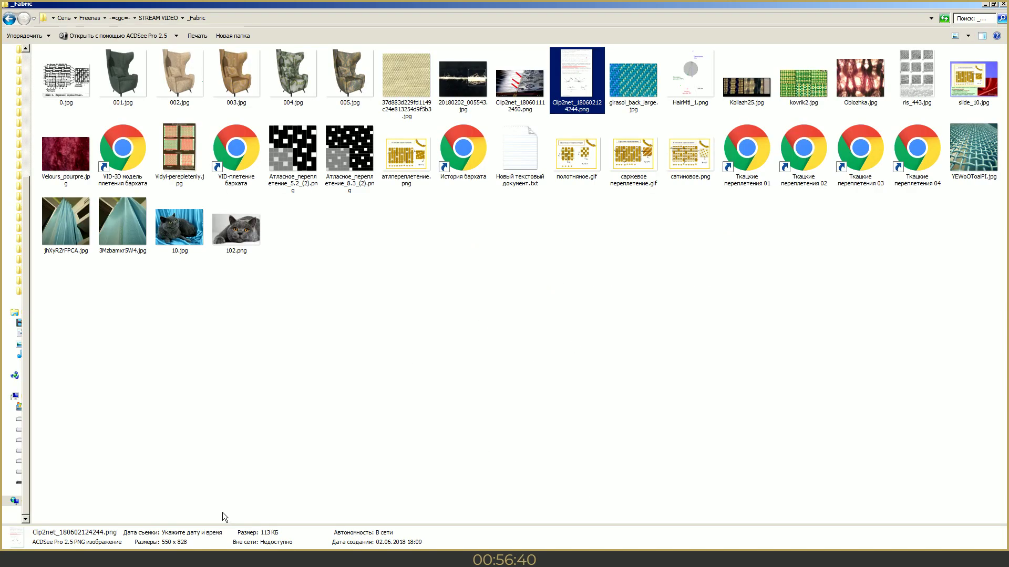
{"action": "left_click", "coordinate": [85, 542]}
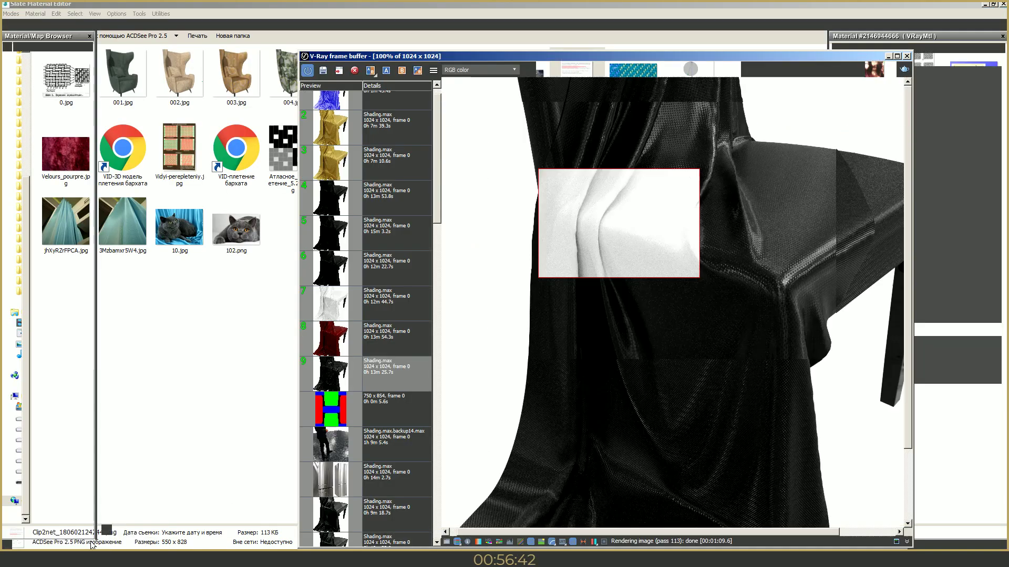
{"action": "left_click", "coordinate": [216, 232]}
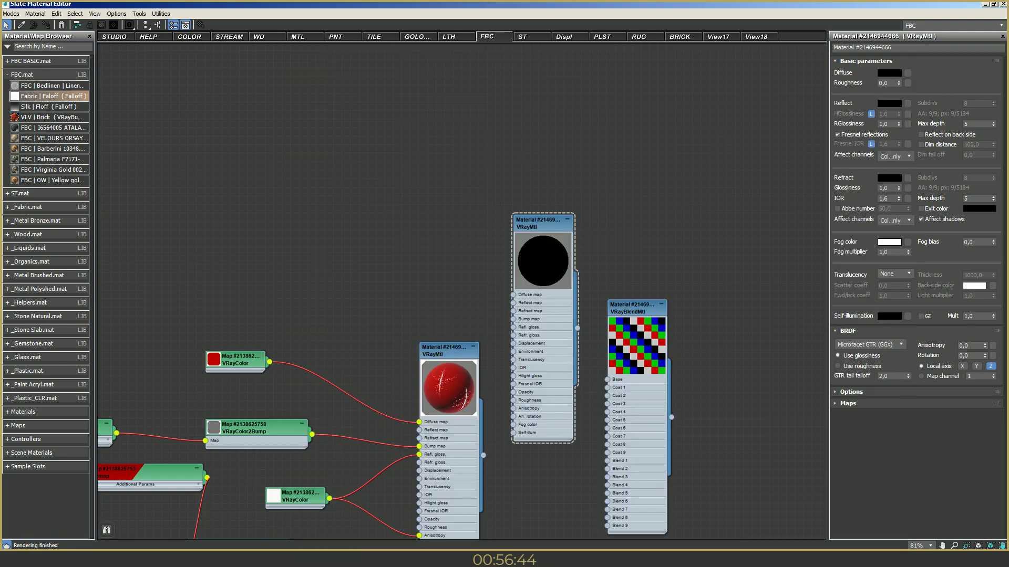
Add a Falloff map and connect it to the Reflect map of the black VRayMtl.
{"action": "scroll", "coordinate": [449, 270], "scroll_direction": "up", "scroll_amount": 3}
{"action": "right_click", "coordinate": [397, 194]}
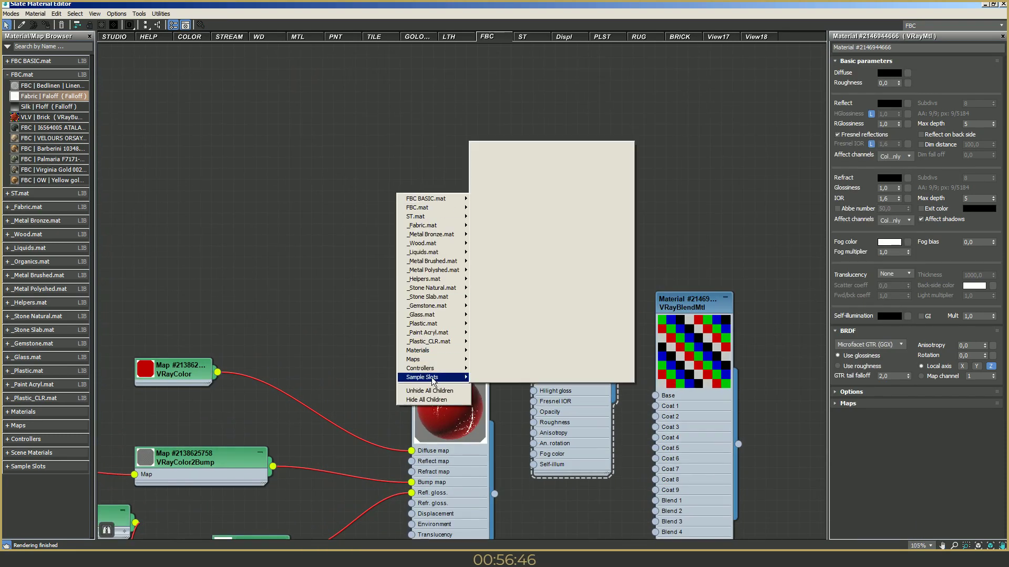
{"action": "mouse_move", "coordinate": [435, 359]}
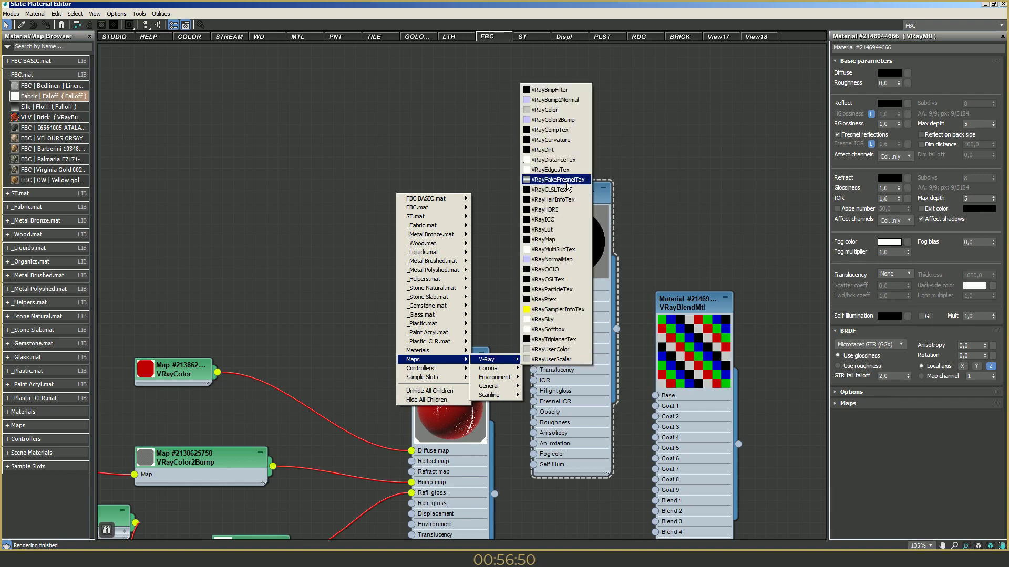
{"action": "mouse_move", "coordinate": [492, 391]}
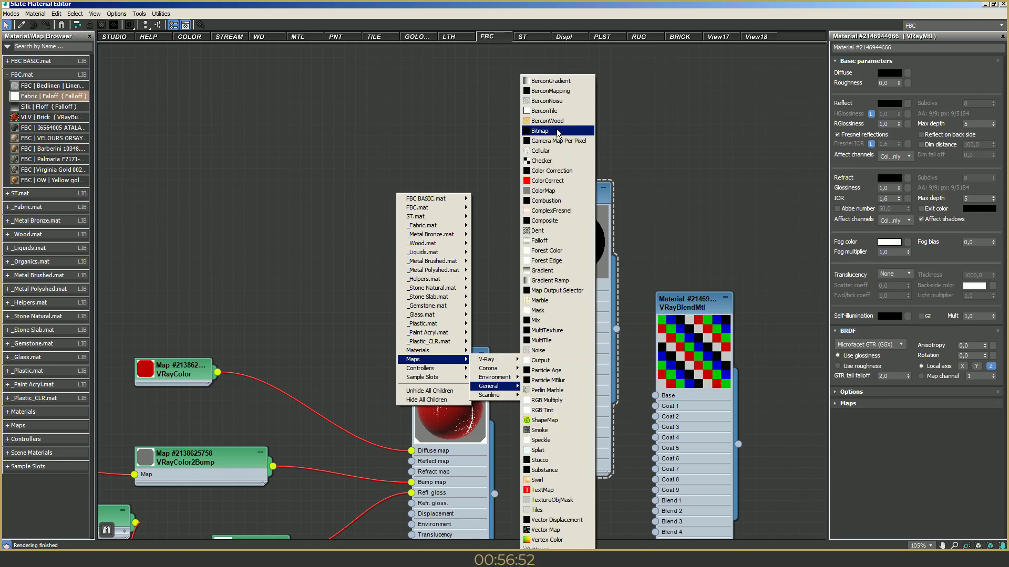
{"action": "left_click", "coordinate": [539, 241]}
{"action": "left_click_drag", "start_coordinate": [401, 192], "coordinate": [423, 258]}
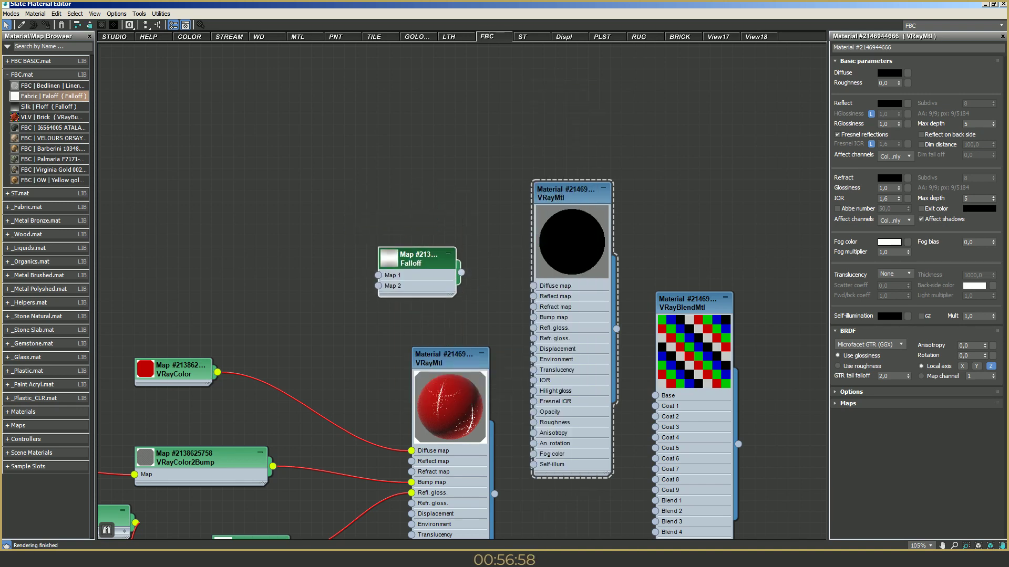
{"action": "left_click_drag", "start_coordinate": [462, 272], "coordinate": [533, 297]}
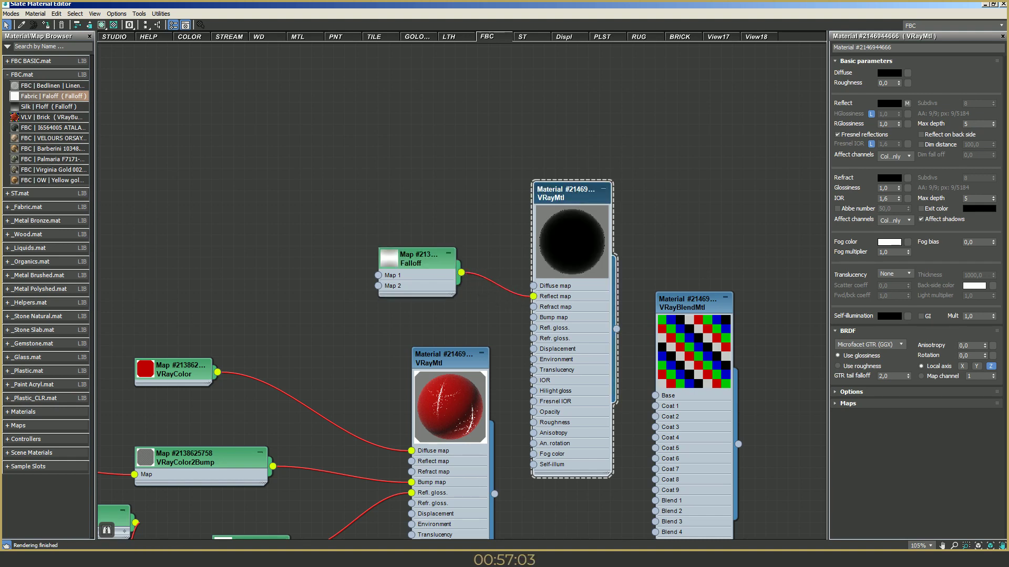
Turn off Fresnel reflections on the black VRayMtl, move its node up and open the Falloff map's parameters.
{"action": "left_click", "coordinate": [838, 135]}
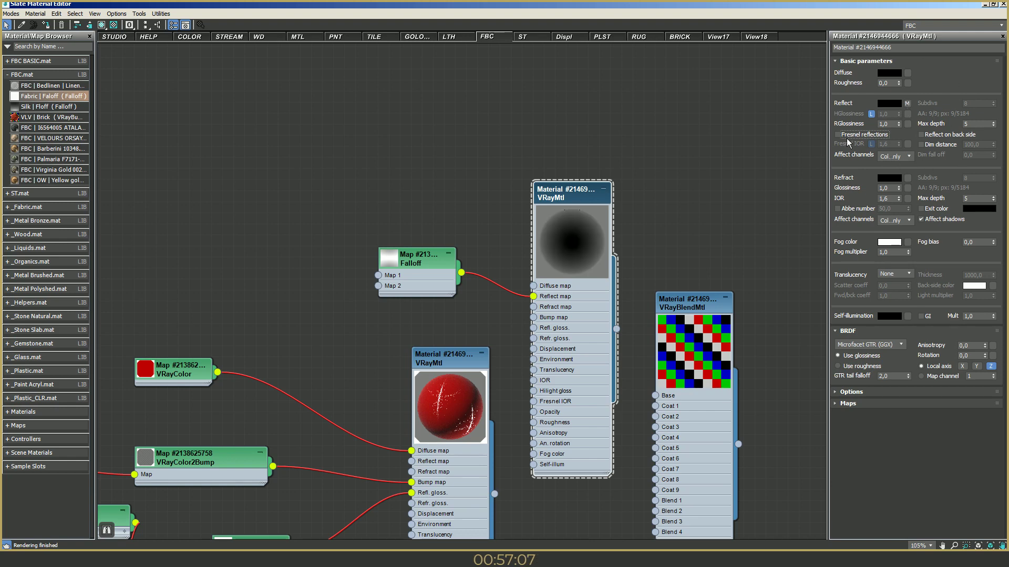
{"action": "left_click_drag", "start_coordinate": [559, 211], "coordinate": [563, 179]}
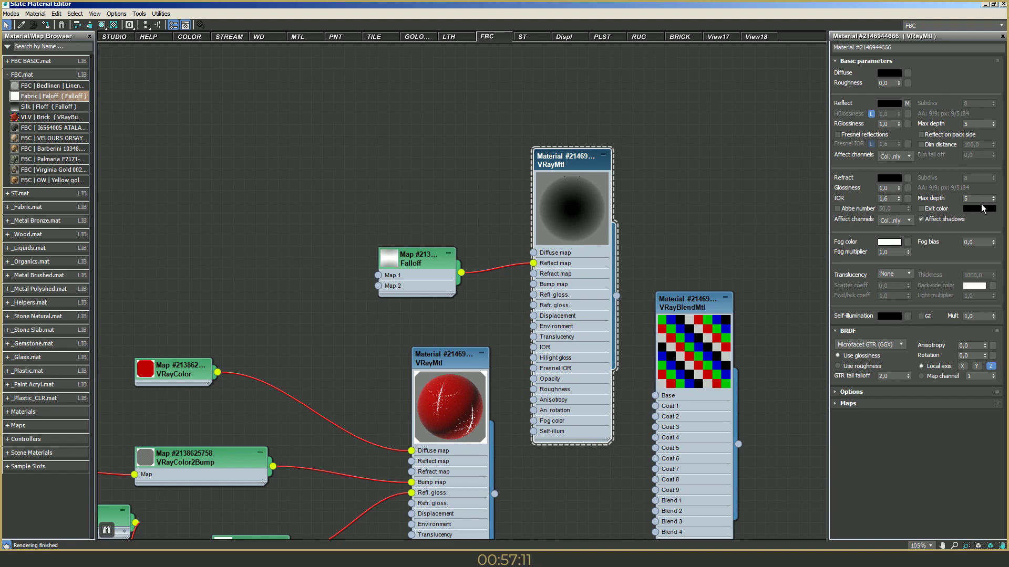
{"action": "double_click", "coordinate": [423, 260]}
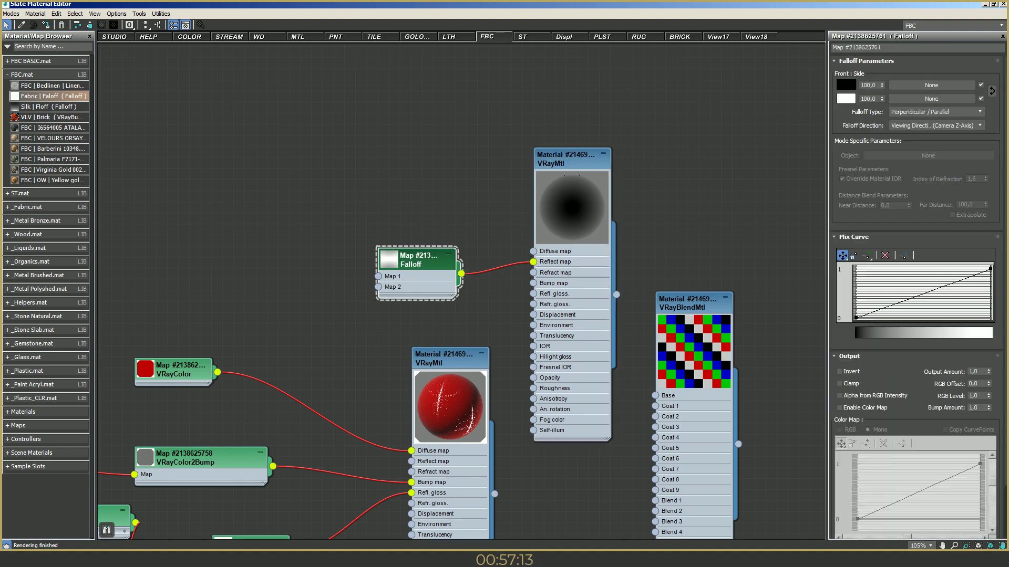
{"action": "right_click", "coordinate": [856, 318]}
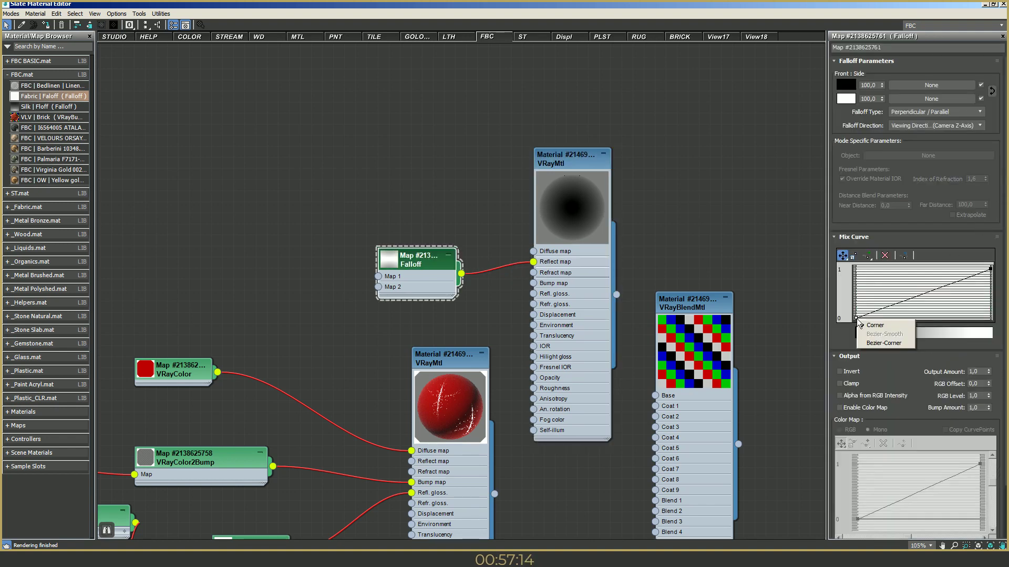
{"action": "left_click", "coordinate": [874, 344]}
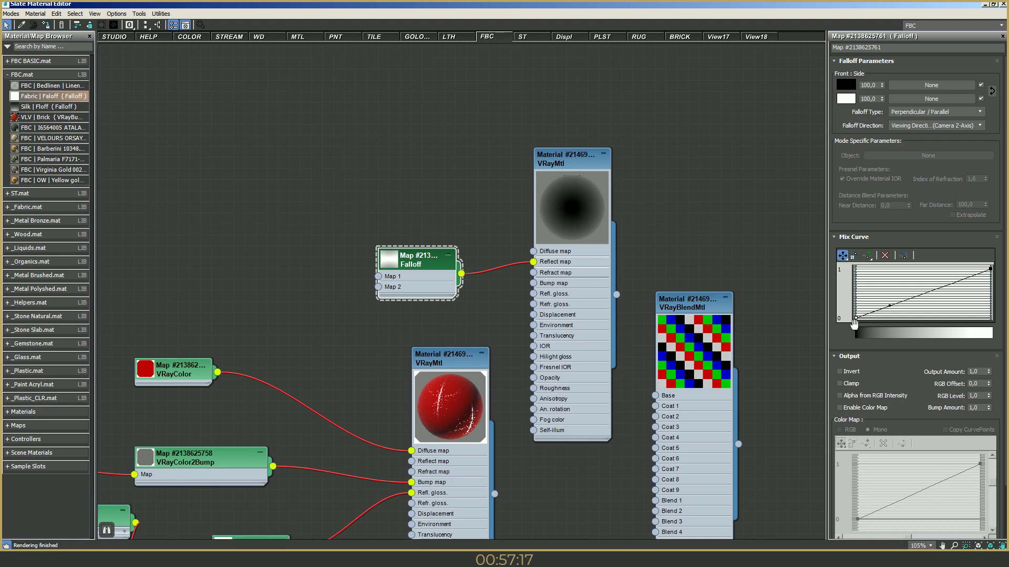
{"action": "right_click", "coordinate": [857, 317]}
{"action": "left_click", "coordinate": [874, 324]}
Add a point near the middle of the Falloff's Mix Curve and lower it to 0.
{"action": "left_click", "coordinate": [866, 255]}
{"action": "left_click", "coordinate": [919, 295]}
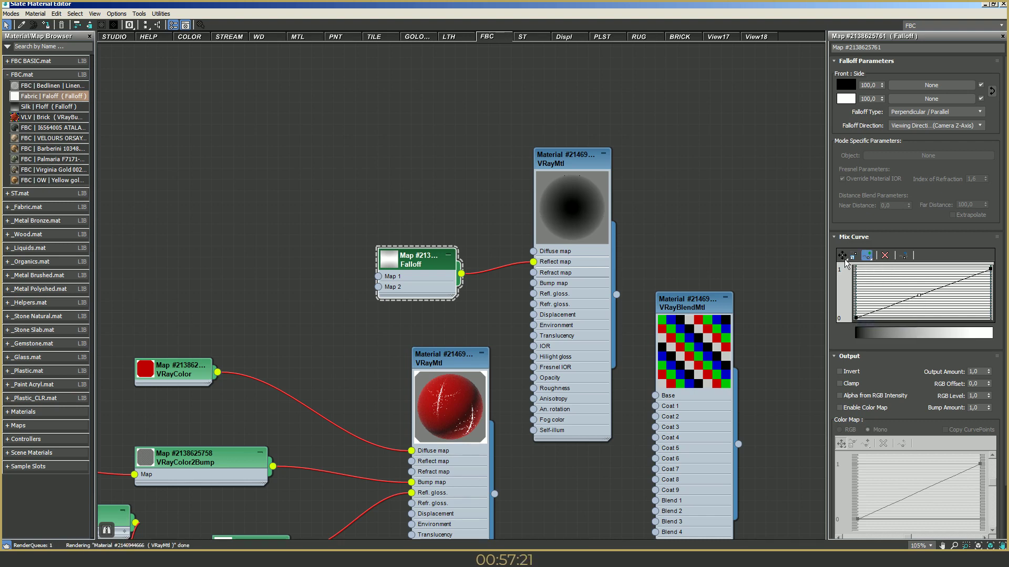
{"action": "left_click", "coordinate": [842, 255]}
{"action": "left_click_drag", "start_coordinate": [919, 295], "coordinate": [919, 318]}
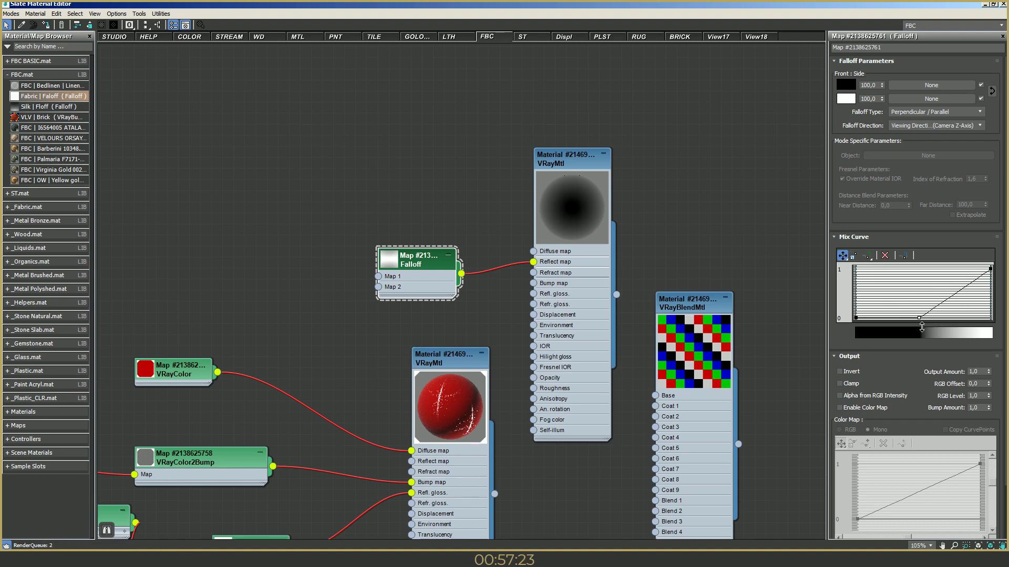
Convert the middle Mix Curve point to Bezier-Smooth and stretch its handle horizontally so the curve rises steeply only at the end.
{"action": "right_click", "coordinate": [919, 318]}
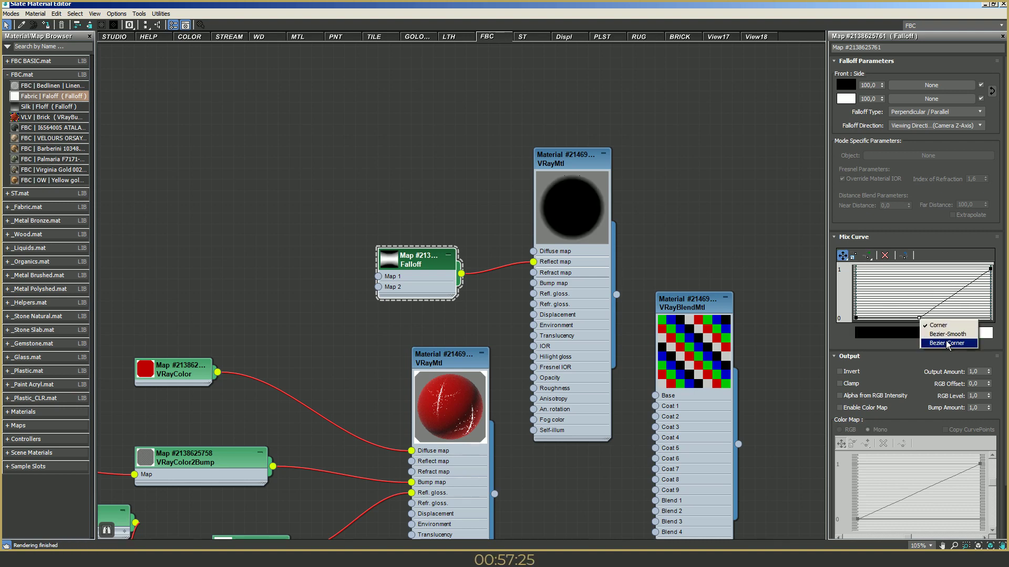
{"action": "left_click", "coordinate": [949, 343]}
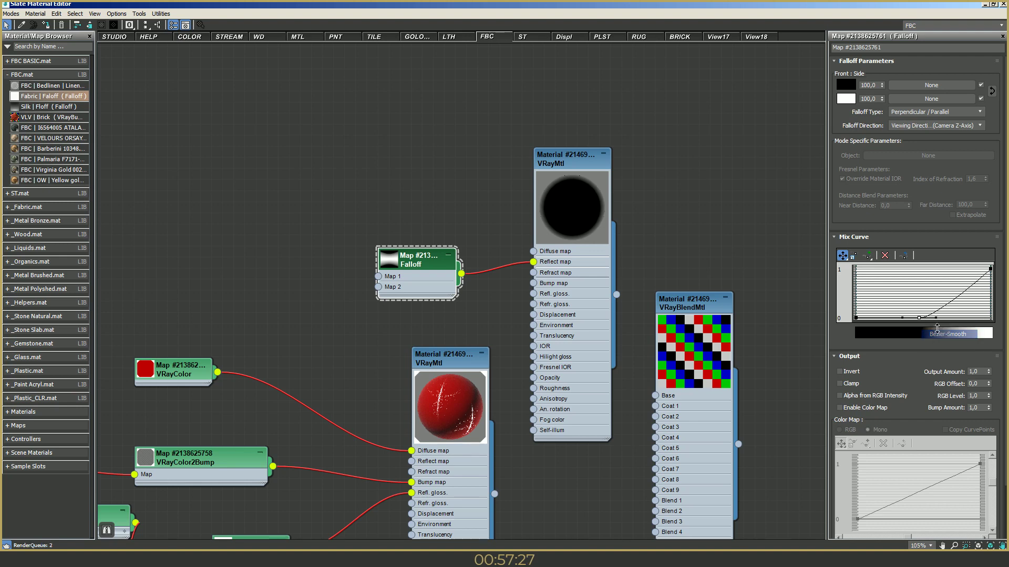
{"action": "left_click_drag", "start_coordinate": [936, 317], "coordinate": [991, 317]}
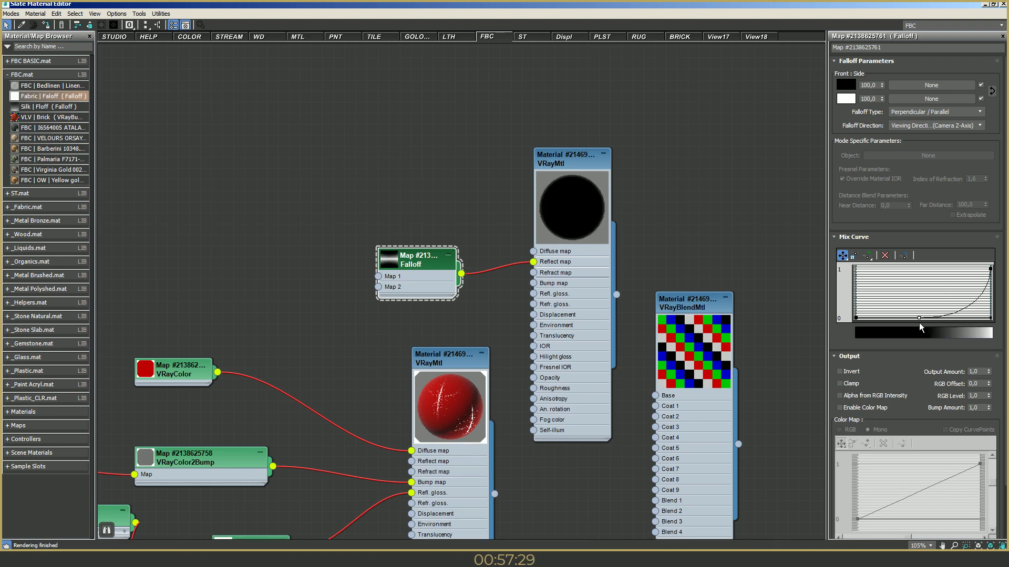
{"action": "left_click_drag", "start_coordinate": [856, 319], "coordinate": [868, 317]}
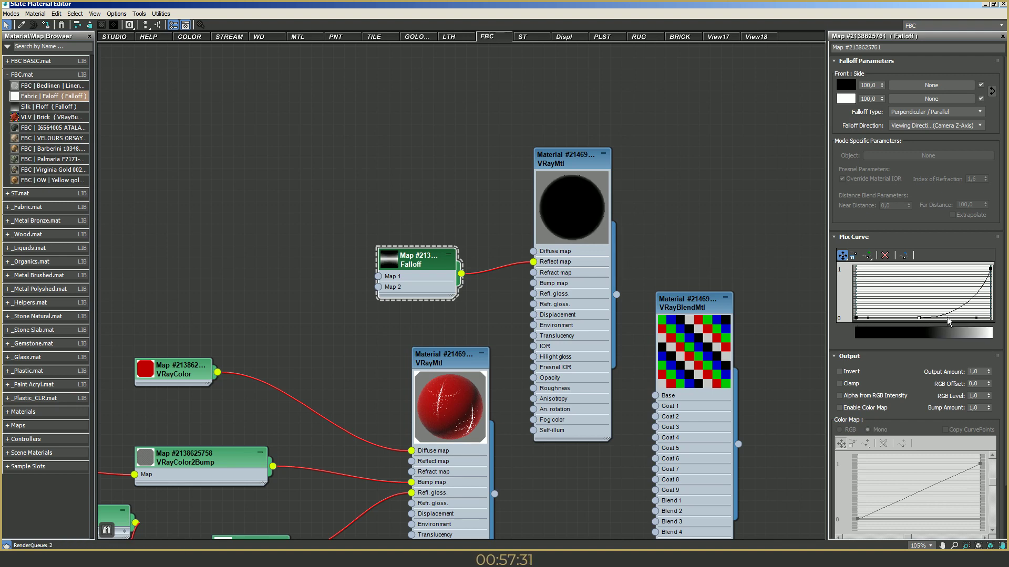
{"action": "left_click_drag", "start_coordinate": [976, 317], "coordinate": [990, 318]}
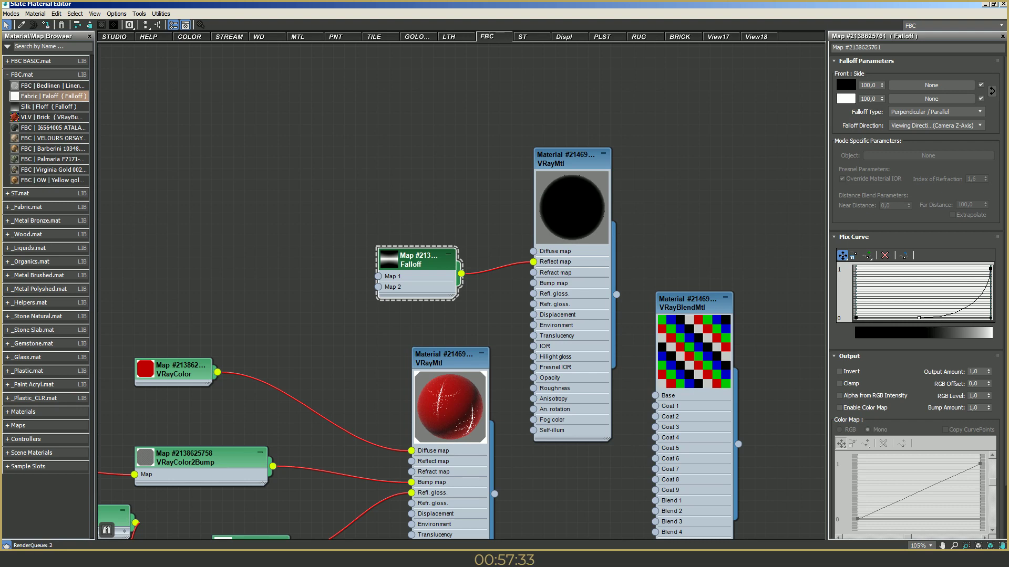
Align the Falloff node with the black VRayMtl's Reflect input and connect the red VRayColor to the Falloff's Map 1.
{"action": "left_click_drag", "start_coordinate": [418, 256], "coordinate": [407, 245]}
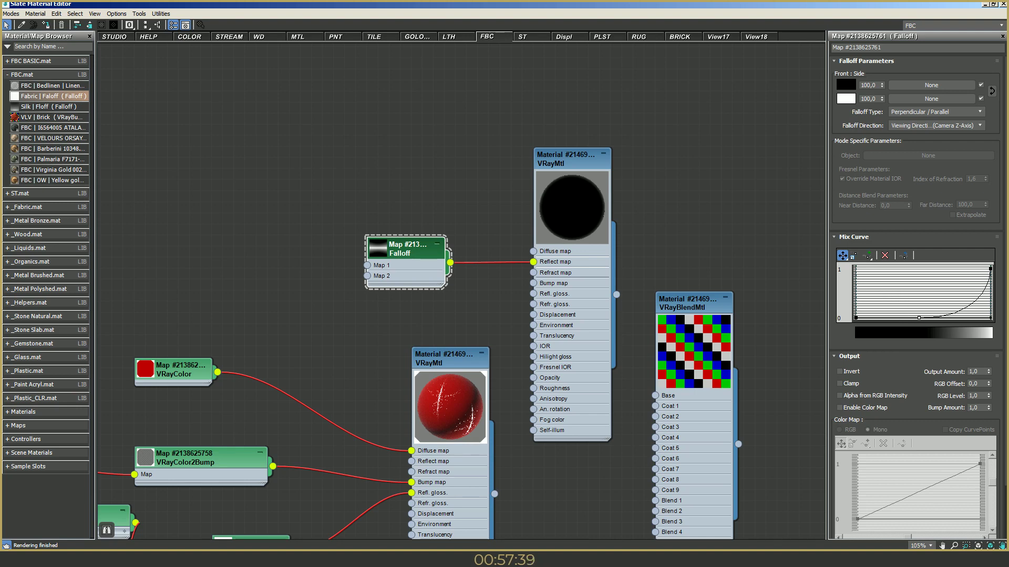
{"action": "middle_click_drag", "start_coordinate": [285, 267], "coordinate": [349, 227]}
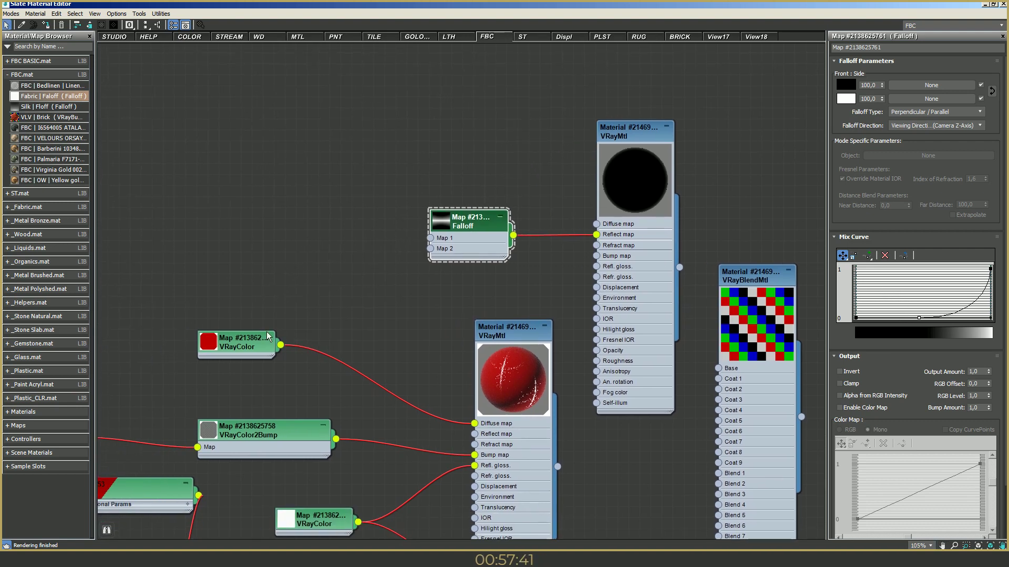
{"action": "left_click_drag", "start_coordinate": [280, 344], "coordinate": [432, 239]}
{"action": "middle_click_drag", "start_coordinate": [619, 195], "coordinate": [542, 231]}
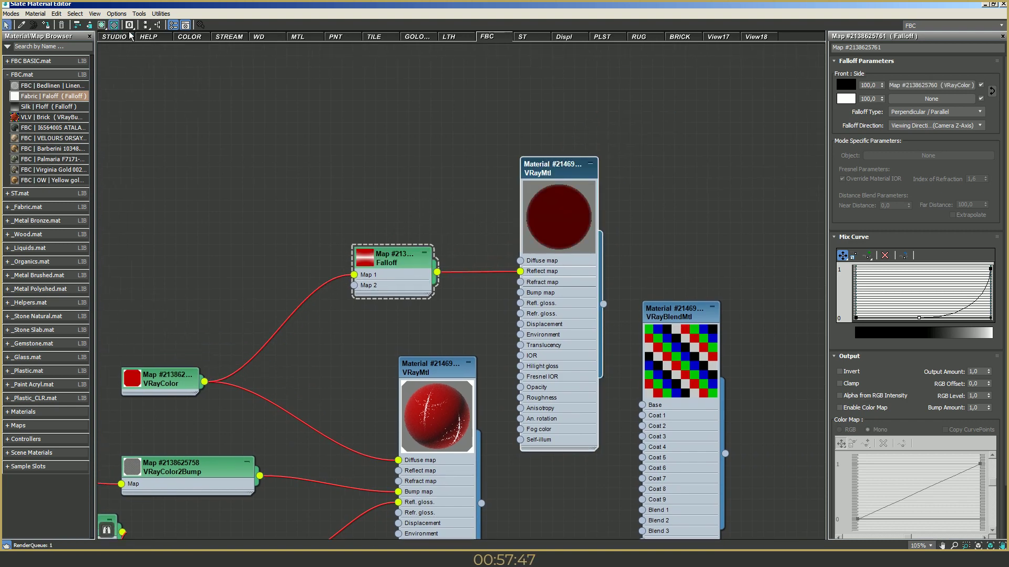
Show the checkered background in the preview of the VRayMtl fed by the Falloff and open that material's parameters.
{"action": "double_click", "coordinate": [568, 172]}
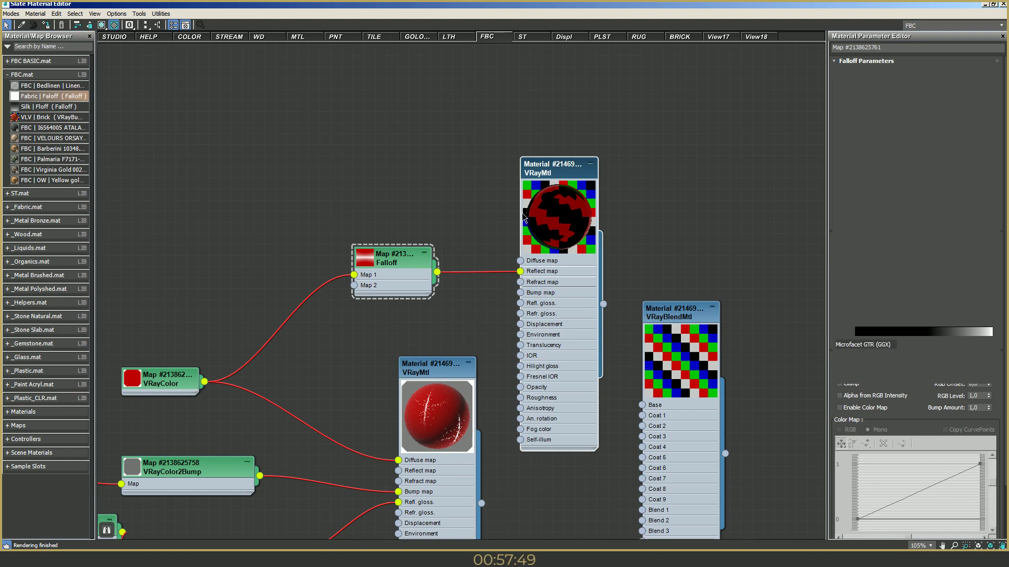
{"action": "middle_click_drag", "start_coordinate": [522, 215], "coordinate": [458, 205]}
{"action": "scroll", "coordinate": [499, 200], "scroll_direction": "up", "scroll_amount": 1}
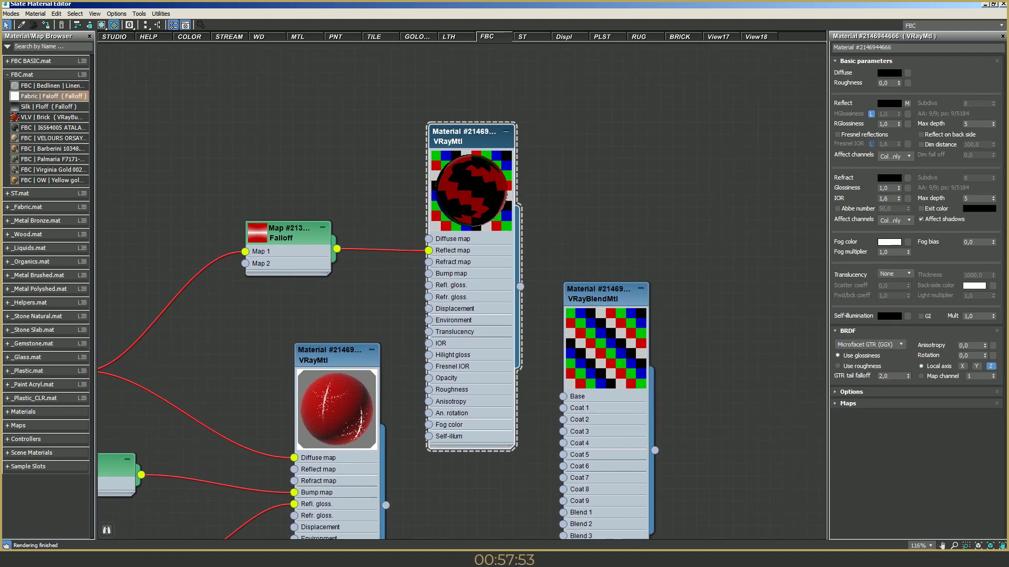
{"action": "middle_click_drag", "start_coordinate": [374, 244], "coordinate": [509, 221]}
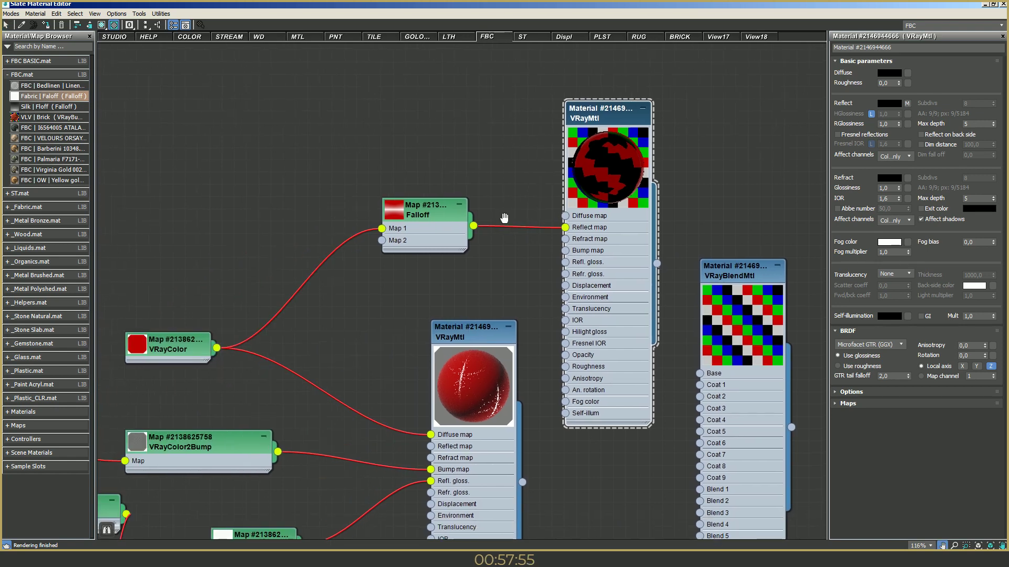
Rearrange the white VRayColor, both VRayMtl nodes and the Falloff to make room between the Falloff and the red VRayMtl.
{"action": "middle_click_drag", "start_coordinate": [416, 315], "coordinate": [463, 204]}
{"action": "left_click_drag", "start_coordinate": [357, 415], "coordinate": [307, 400]}
{"action": "middle_click_drag", "start_coordinate": [484, 333], "coordinate": [428, 388]}
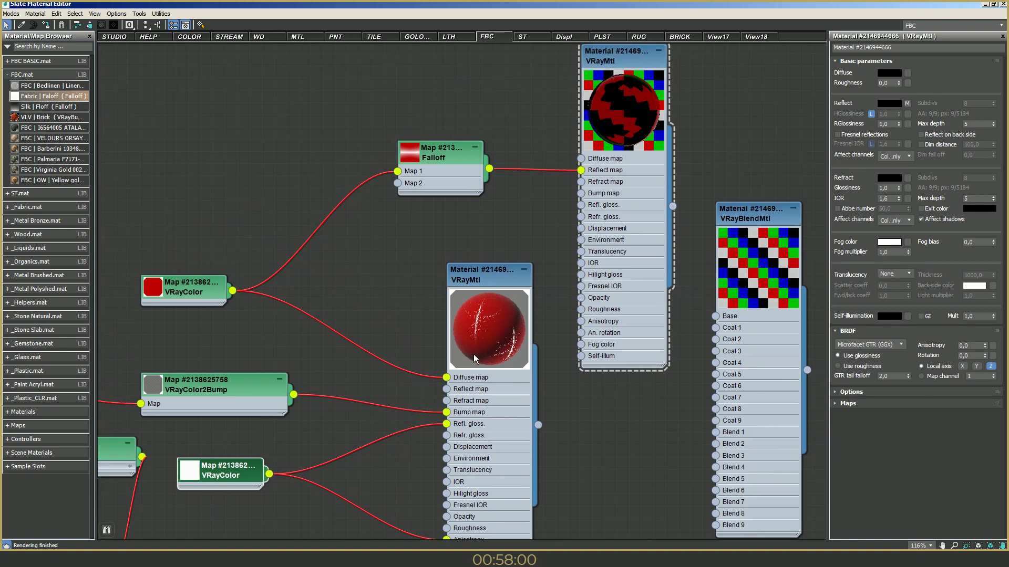
{"action": "left_click_drag", "start_coordinate": [232, 479], "coordinate": [256, 467]}
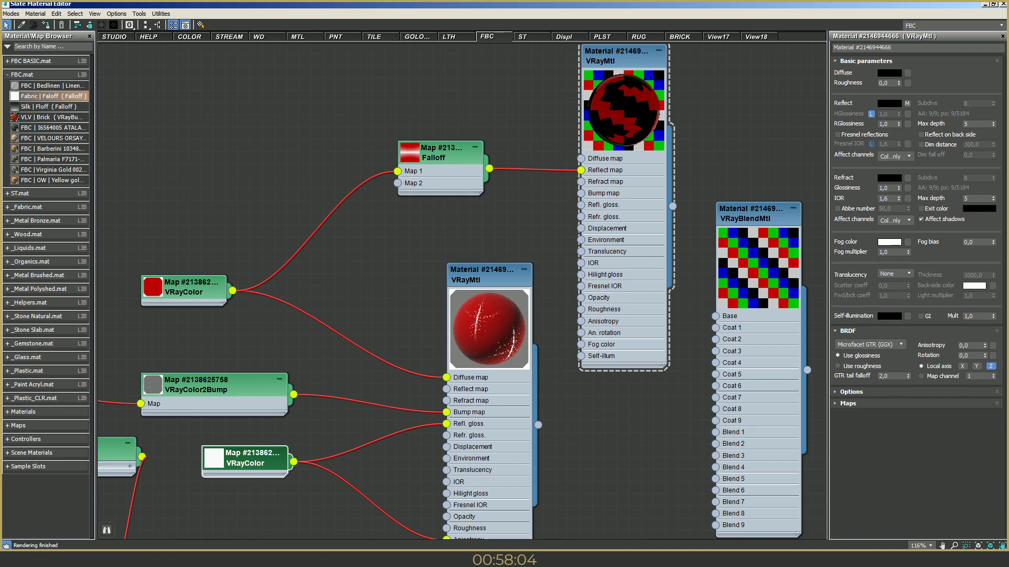
{"action": "mouse_move", "coordinate": [489, 274]}
{"action": "left_mouse_down"}
{"action": "mouse_move", "coordinate": [441, 294]}
{"action": "mouse_move", "coordinate": [495, 270]}
{"action": "mouse_move", "coordinate": [476, 274]}
{"action": "left_mouse_up"}
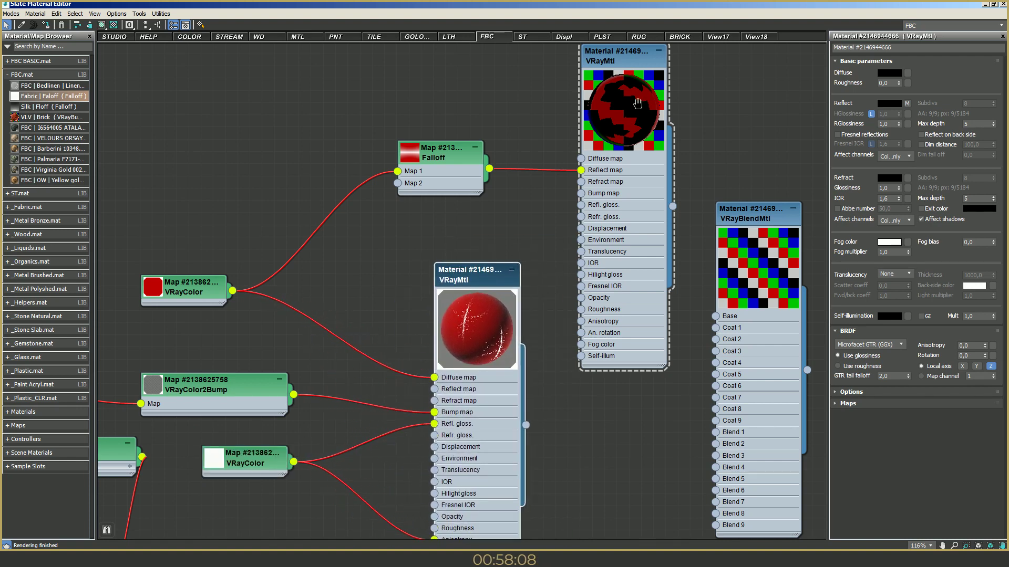
{"action": "middle_click_drag", "start_coordinate": [638, 104], "coordinate": [618, 167]}
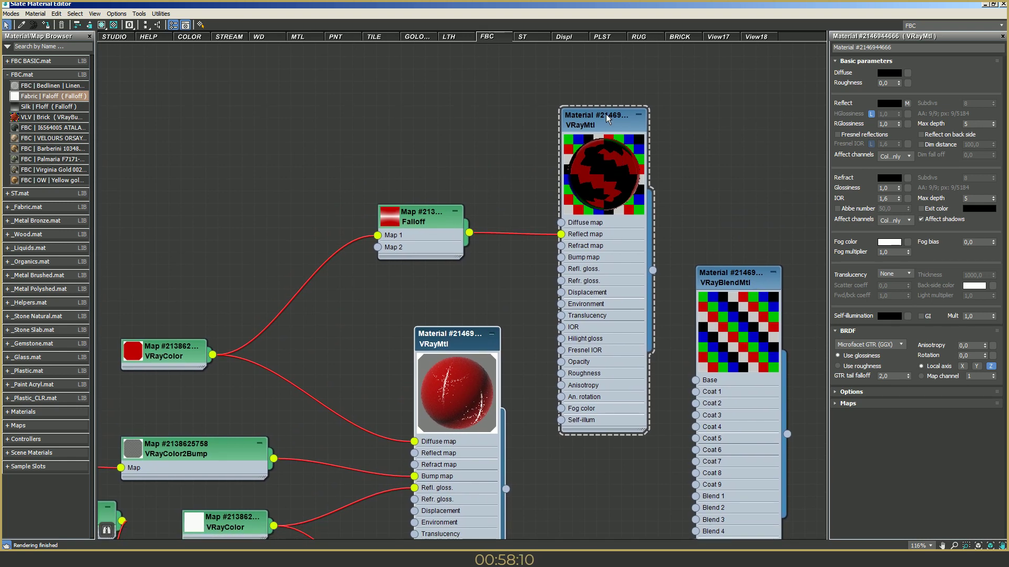
{"action": "mouse_move", "coordinate": [605, 119]}
{"action": "left_mouse_down"}
{"action": "mouse_move", "coordinate": [604, 136]}
{"action": "mouse_move", "coordinate": [604, 108]}
{"action": "left_mouse_up"}
{"action": "left_click_drag", "start_coordinate": [434, 235], "coordinate": [409, 150]}
Add an Output map between the Falloff and the red VRayMtl.
{"action": "right_click", "coordinate": [372, 237]}
{"action": "mouse_move", "coordinate": [395, 403]}
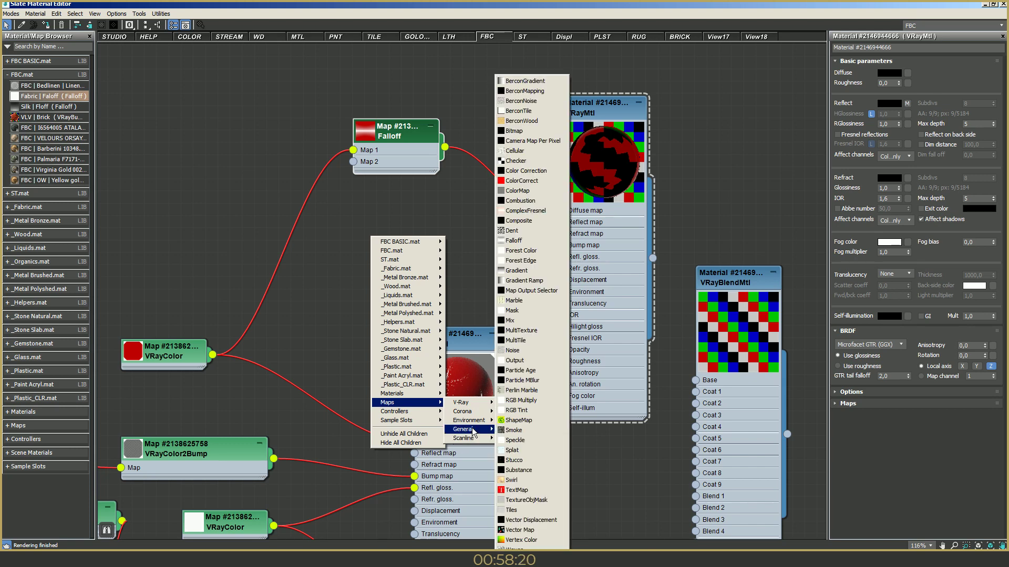
{"action": "mouse_move", "coordinate": [473, 430]}
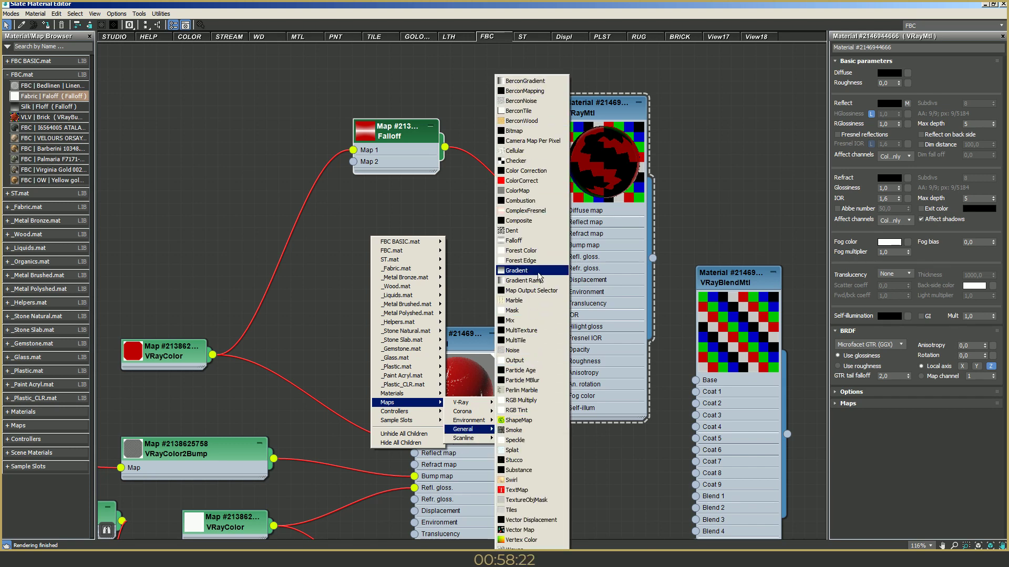
{"action": "left_click", "coordinate": [527, 364]}
{"action": "left_click_drag", "start_coordinate": [370, 242], "coordinate": [421, 243]}
Rename the white VRayColor that feeds the red VRayMtl's glossiness as Glossy.
{"action": "middle_click_drag", "start_coordinate": [289, 499], "coordinate": [371, 366]}
{"action": "left_click_drag", "start_coordinate": [307, 393], "coordinate": [331, 404]}
{"action": "right_click", "coordinate": [331, 404]}
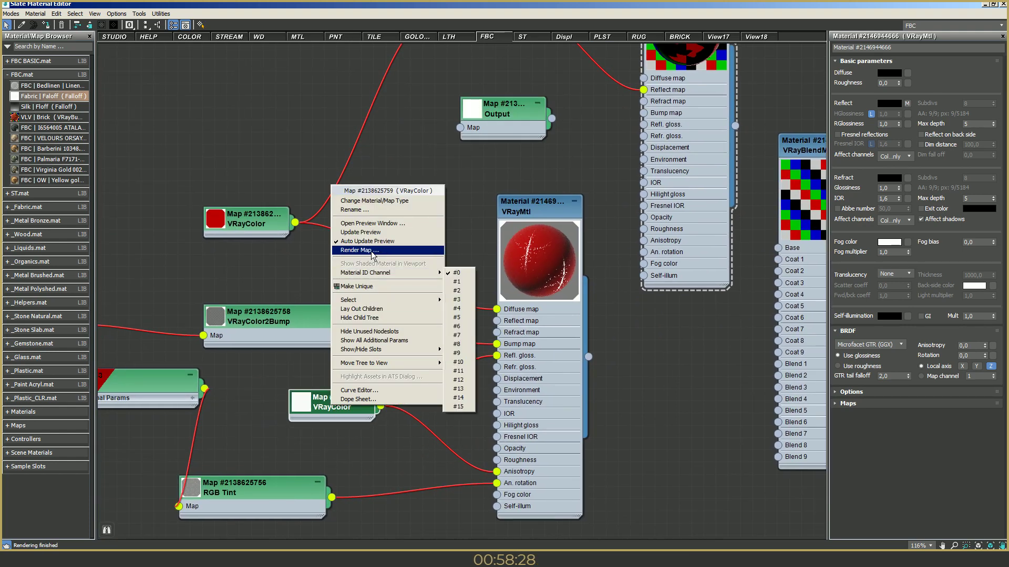
{"action": "left_click", "coordinate": [363, 209]}
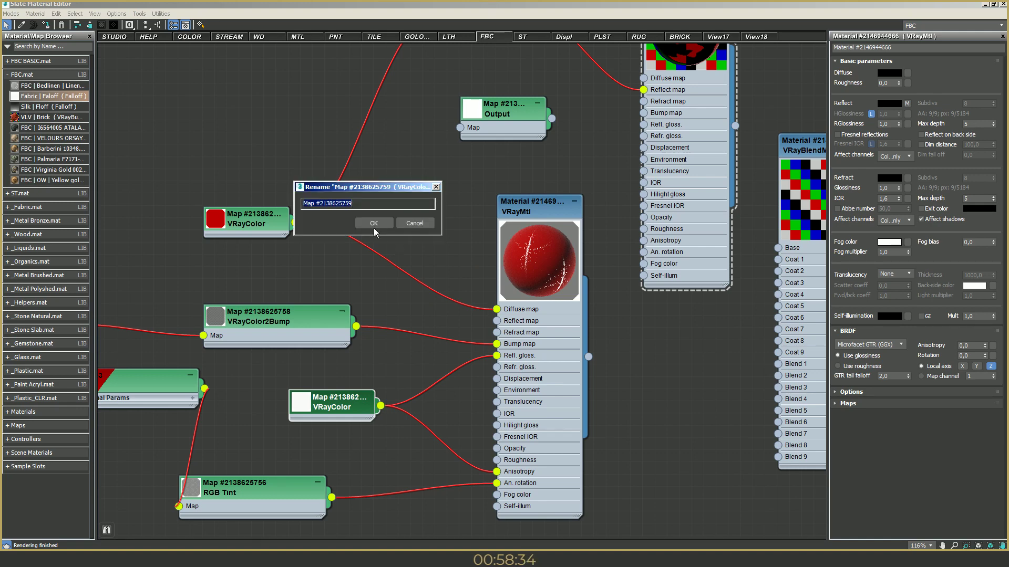
{"action": "type", "text": "п"}
{"action": "type", "text": "щшыын"}
{"action": "type", "text": "G"}
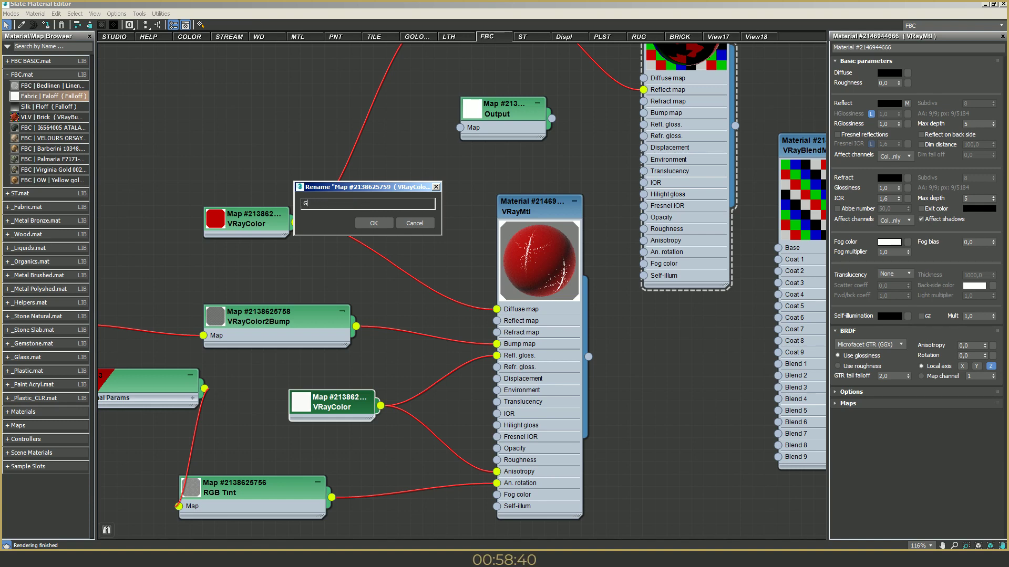
{"action": "type", "text": "lossy"}
{"action": "key", "text": "Return"}
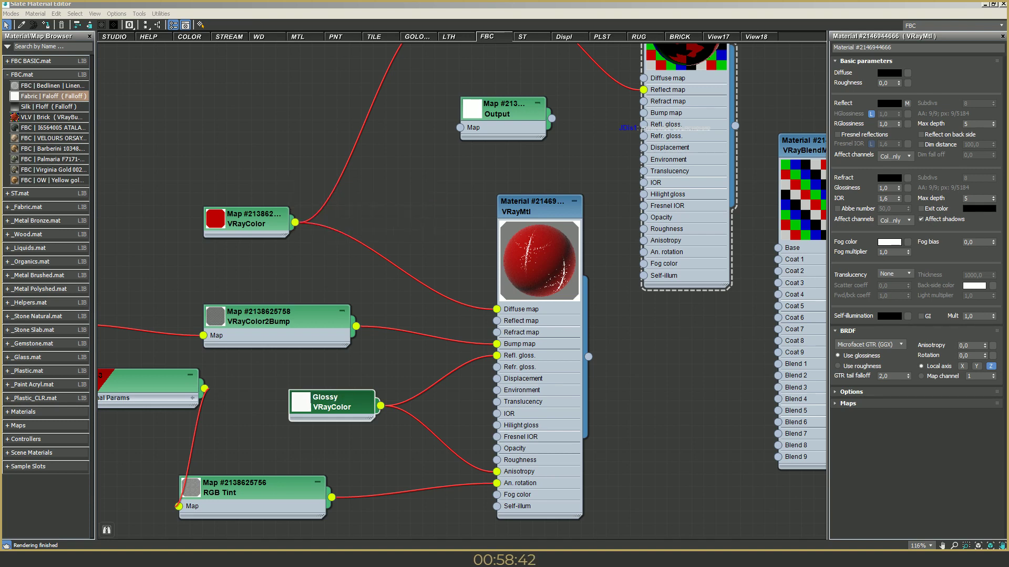
Connect the Glossy VRayColor to the Output map's input and enable the Output's color map.
{"action": "middle_click_drag", "start_coordinate": [358, 408], "coordinate": [321, 427]}
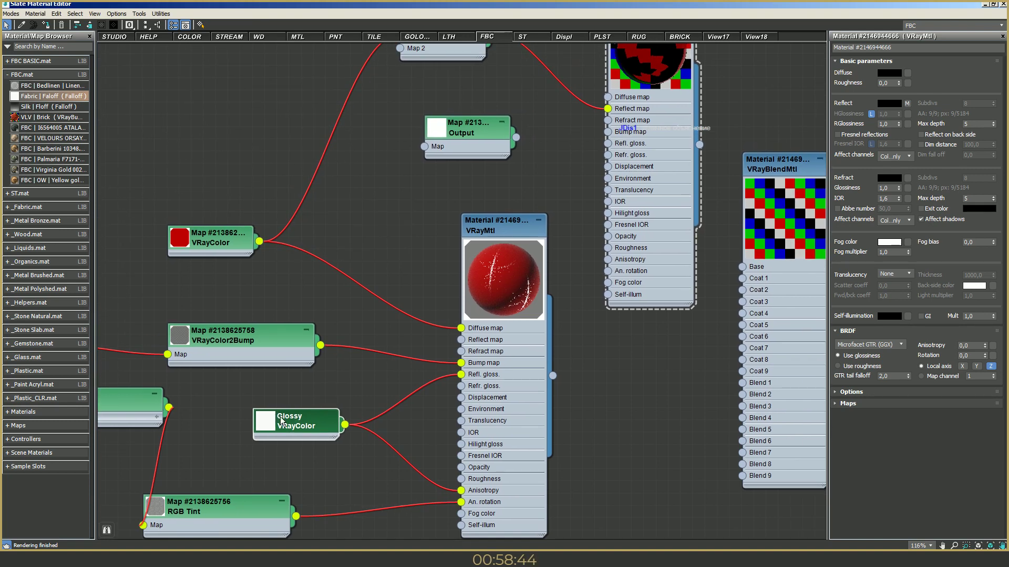
{"action": "left_click_drag", "start_coordinate": [345, 425], "coordinate": [486, 138]}
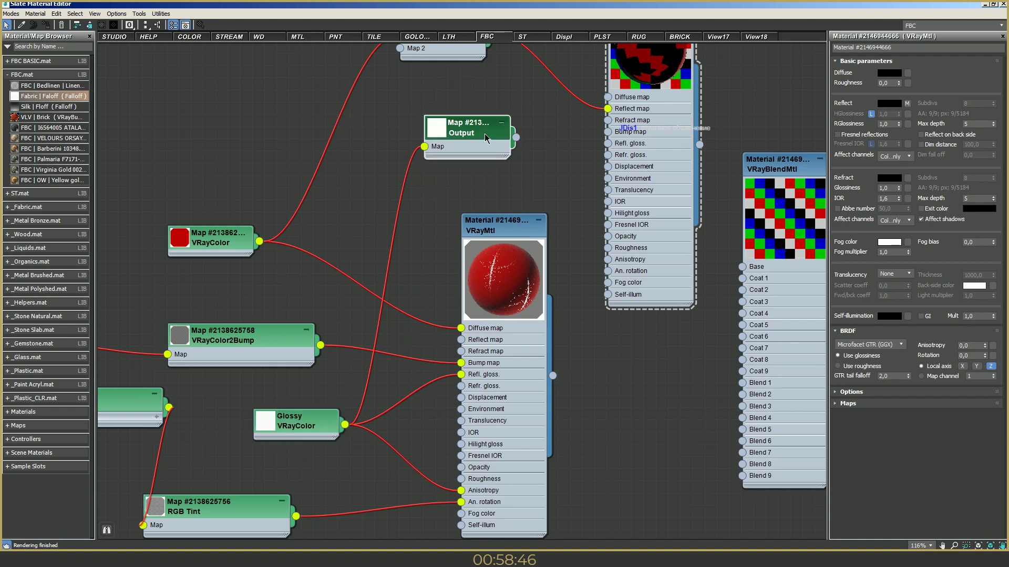
{"action": "double_click", "coordinate": [486, 138]}
{"action": "left_click", "coordinate": [850, 161]}
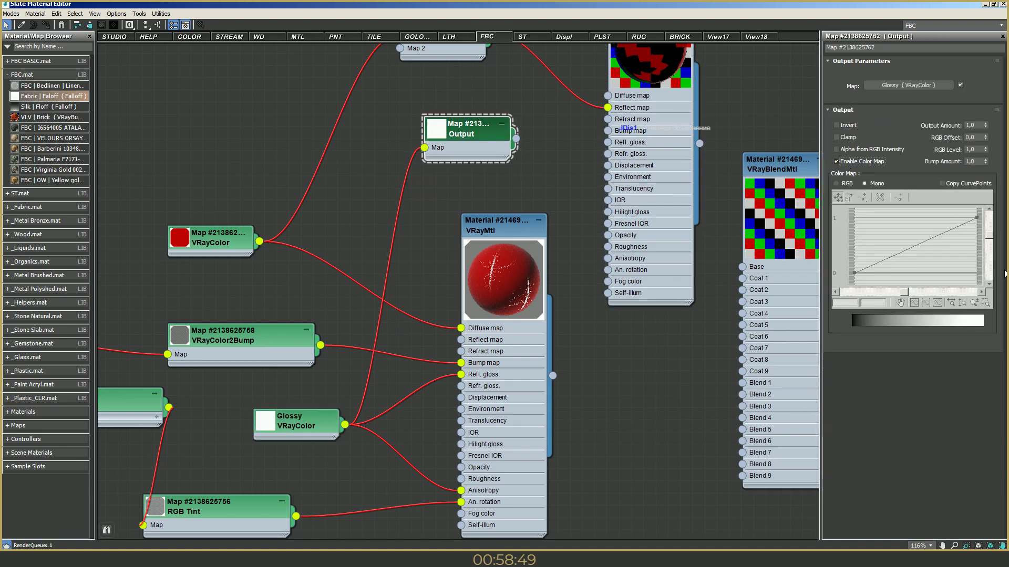
Set the end point of the Output map's color curve to a value of 0,9.
{"action": "left_click_drag", "start_coordinate": [977, 216], "coordinate": [977, 229]}
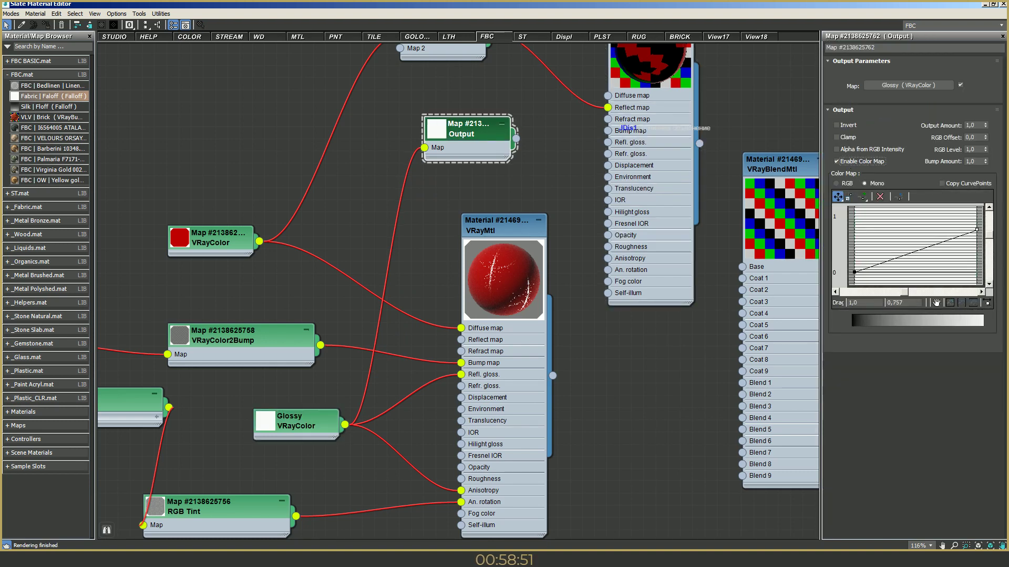
{"action": "left_click_drag", "start_coordinate": [896, 303], "coordinate": [926, 303]}
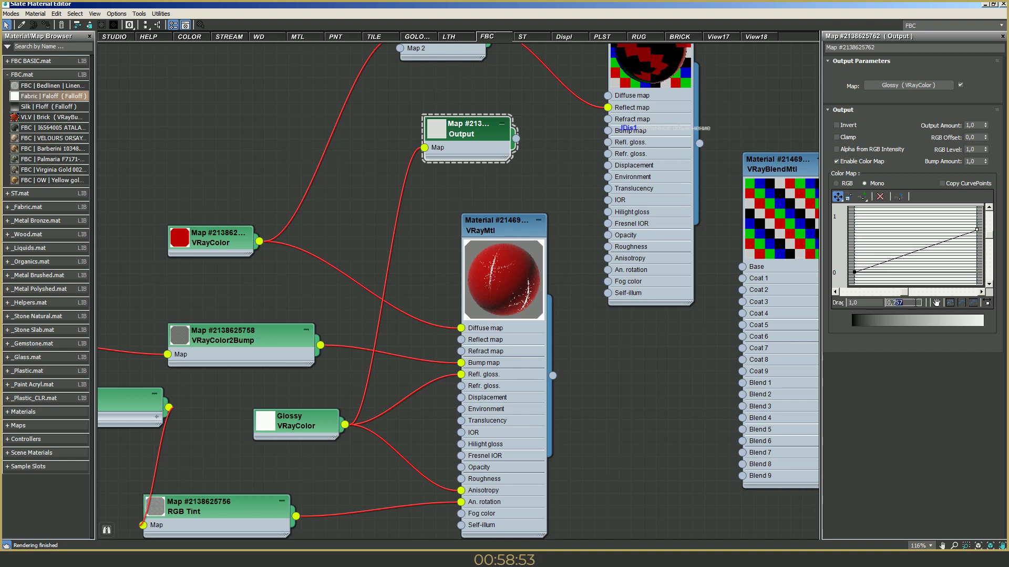
{"action": "type", "text": "0,9"}
{"action": "key", "text": "Return"}
Examine the Output map's settings in the existing gold fabric material network, then return to the red material's nodes.
{"action": "middle_click_drag", "start_coordinate": [397, 125], "coordinate": [371, 228]}
{"action": "scroll", "coordinate": [458, 292], "scroll_direction": "down", "scroll_amount": 10}
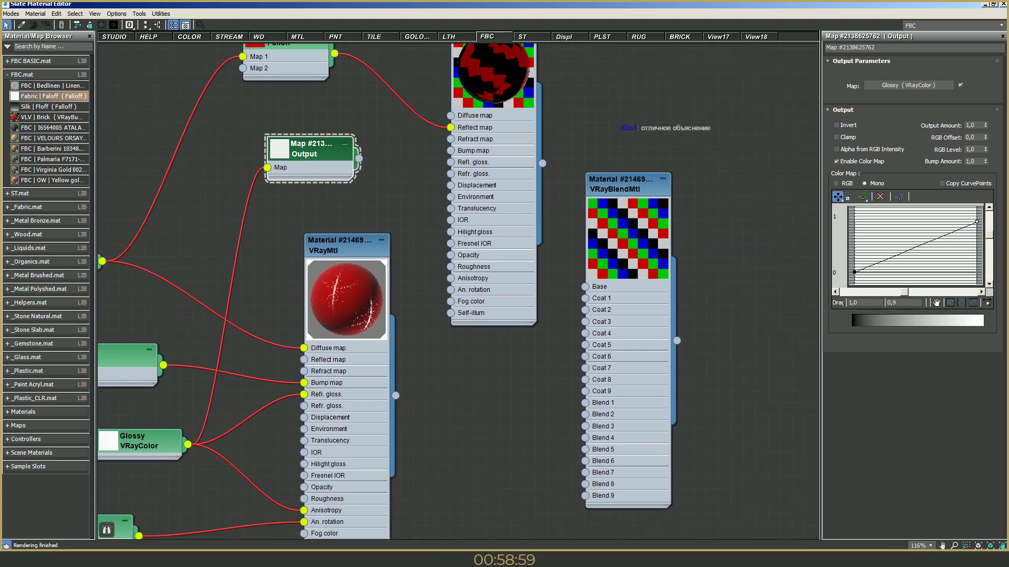
{"action": "middle_click_drag", "start_coordinate": [599, 348], "coordinate": [365, 227]}
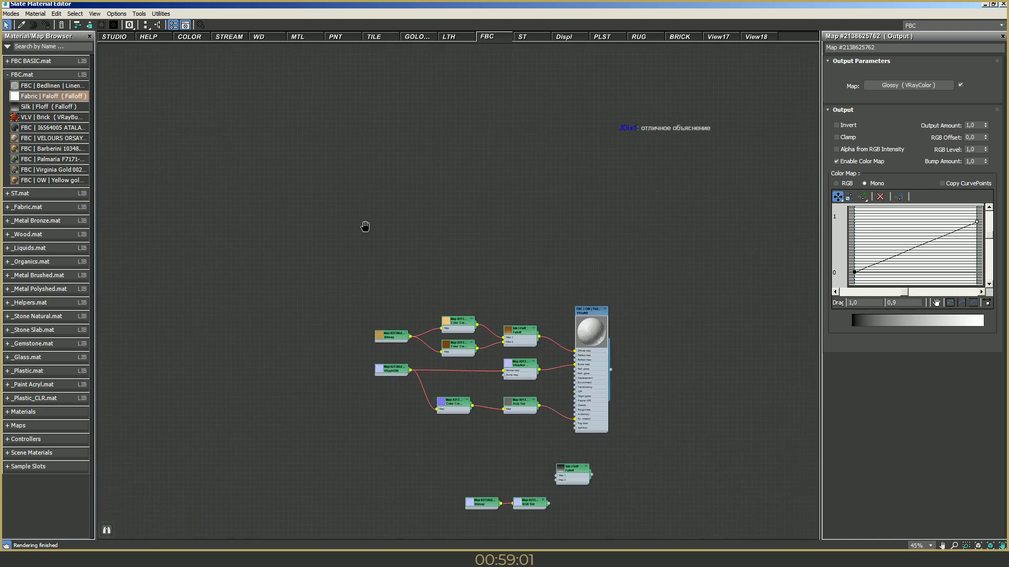
{"action": "mouse_move", "coordinate": [667, 320]}
{"action": "middle_mouse_down"}
{"action": "mouse_move", "coordinate": [485, 181]}
{"action": "mouse_move", "coordinate": [457, 108]}
{"action": "middle_mouse_up"}
{"action": "middle_click_drag", "start_coordinate": [588, 243], "coordinate": [550, 33]}
{"action": "scroll", "coordinate": [521, 291], "scroll_direction": "up", "scroll_amount": 7}
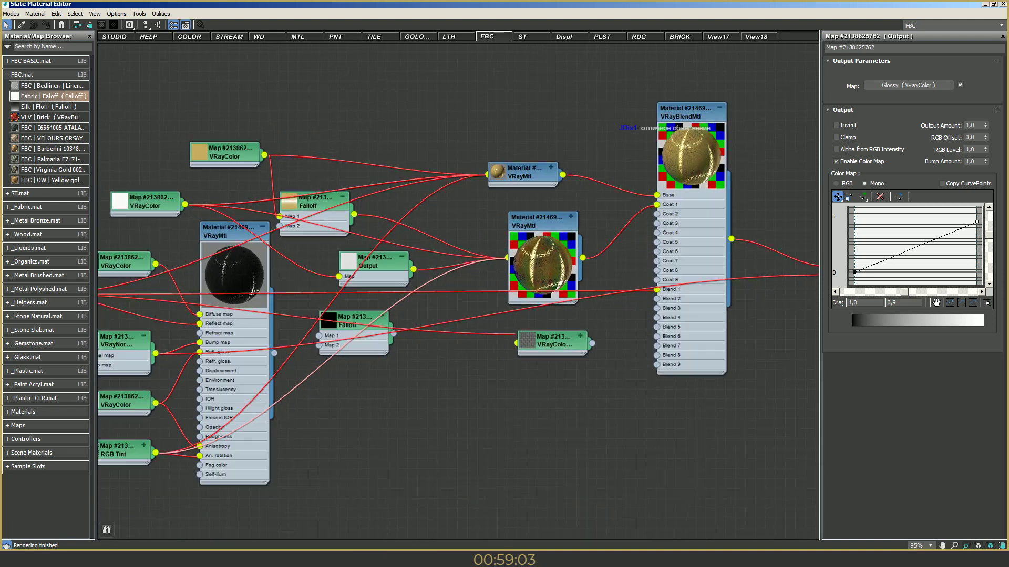
{"action": "double_click", "coordinate": [370, 261]}
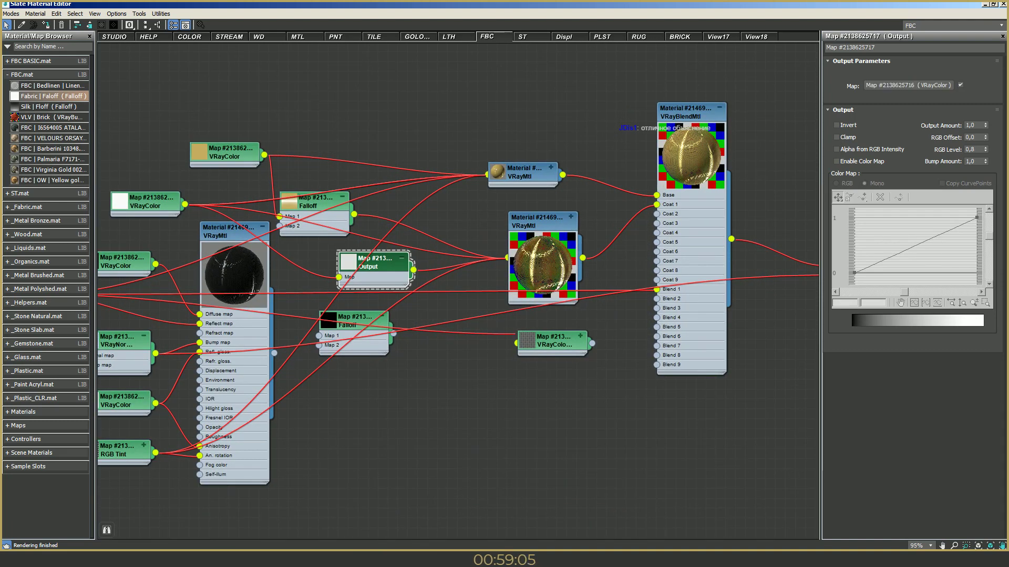
{"action": "scroll", "coordinate": [467, 404], "scroll_direction": "down", "scroll_amount": 12}
{"action": "mouse_move", "coordinate": [331, 269]}
{"action": "middle_mouse_down"}
{"action": "mouse_move", "coordinate": [528, 392]}
{"action": "mouse_move", "coordinate": [596, 401]}
{"action": "middle_mouse_up"}
{"action": "middle_click_drag", "start_coordinate": [314, 195], "coordinate": [412, 292]}
{"action": "scroll", "coordinate": [410, 234], "scroll_direction": "up", "scroll_amount": 9}
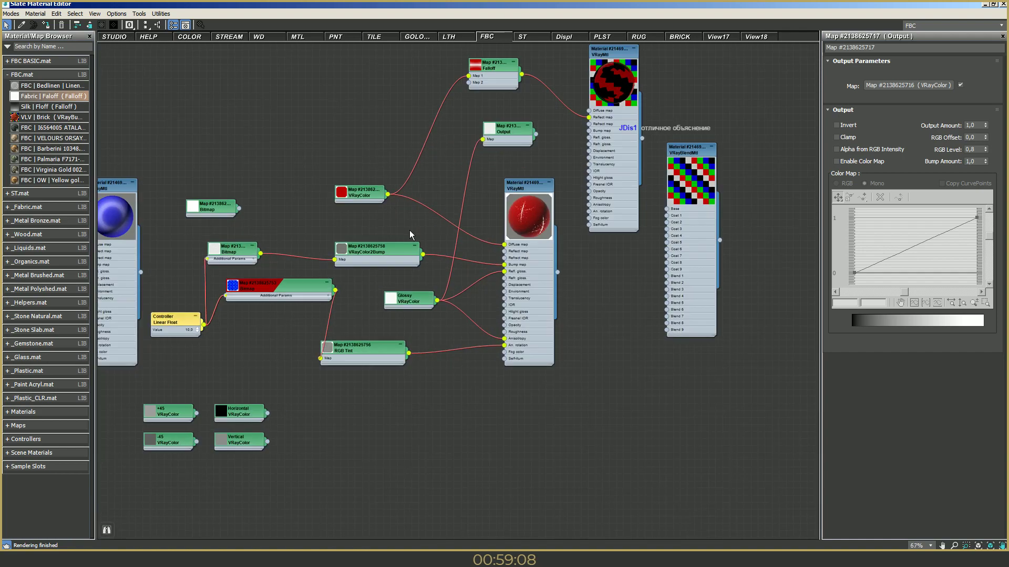
Set the end point of the color curve in the Glossy-fed Output map to 0,8.
{"action": "double_click", "coordinate": [517, 129]}
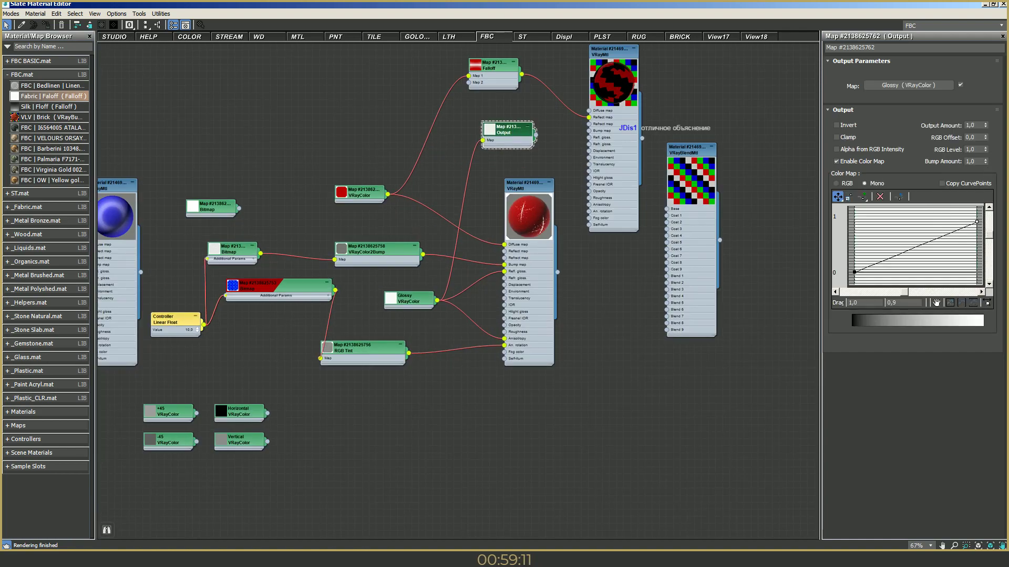
{"action": "left_click_drag", "start_coordinate": [977, 222], "coordinate": [976, 229]}
{"action": "left_click_drag", "start_coordinate": [892, 303], "coordinate": [921, 302]}
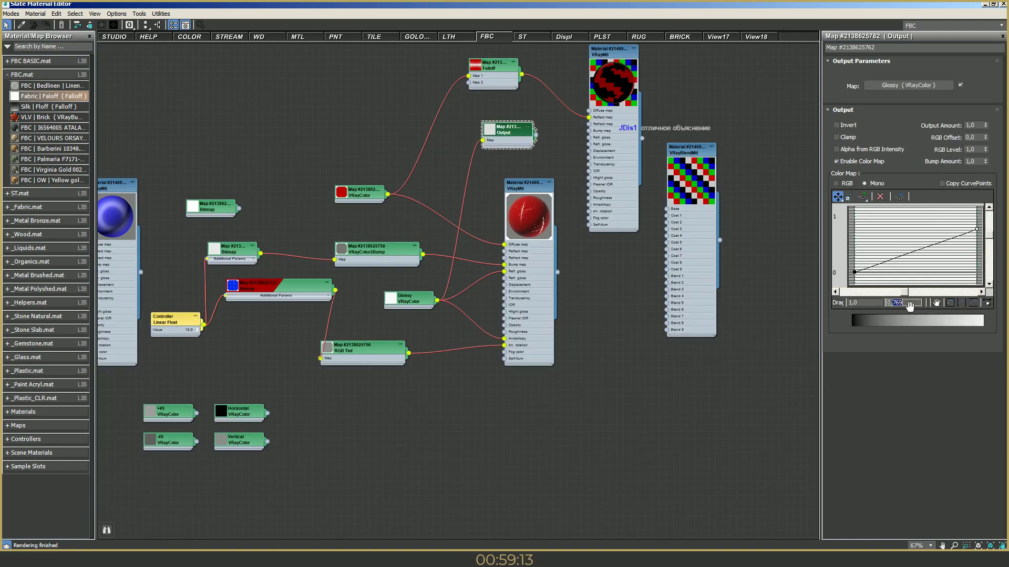
{"action": "key", "text": "Return"}
{"action": "middle_click_drag", "start_coordinate": [484, 201], "coordinate": [416, 326]}
{"action": "scroll", "coordinate": [441, 289], "scroll_direction": "up", "scroll_amount": 3}
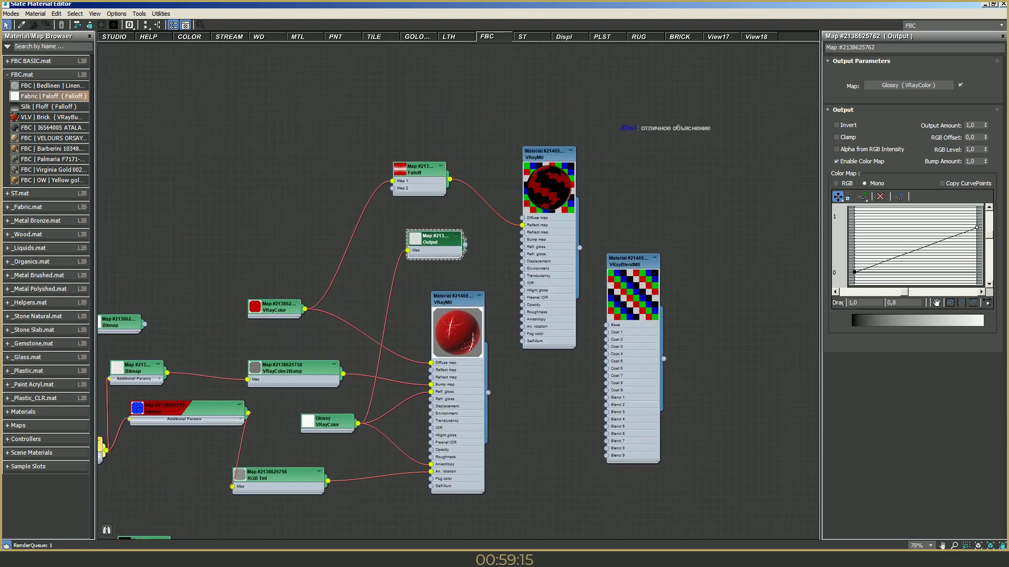
Connect the Output map to the Refl. gloss. input of the Falloff-driven VRayMtl and align the Output node below the Falloff.
{"action": "middle_click_drag", "start_coordinate": [455, 269], "coordinate": [426, 217]}
{"action": "left_click_drag", "start_coordinate": [307, 404], "coordinate": [288, 404]}
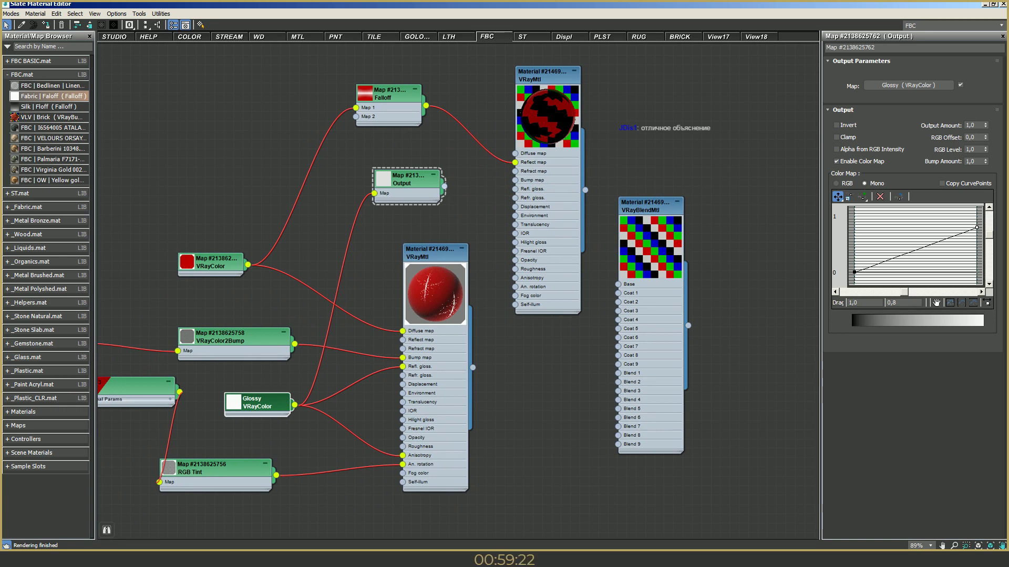
{"action": "left_click_drag", "start_coordinate": [444, 186], "coordinate": [515, 189]}
{"action": "middle_click_drag", "start_coordinate": [605, 120], "coordinate": [576, 208]}
{"action": "scroll", "coordinate": [530, 200], "scroll_direction": "up", "scroll_amount": 1}
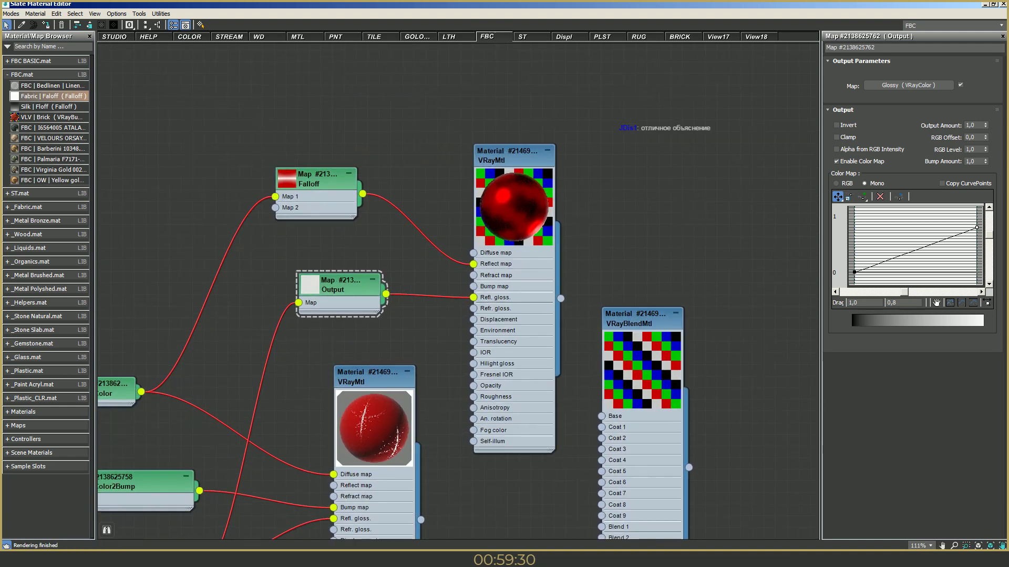
{"action": "middle_click_drag", "start_coordinate": [441, 309], "coordinate": [446, 276]}
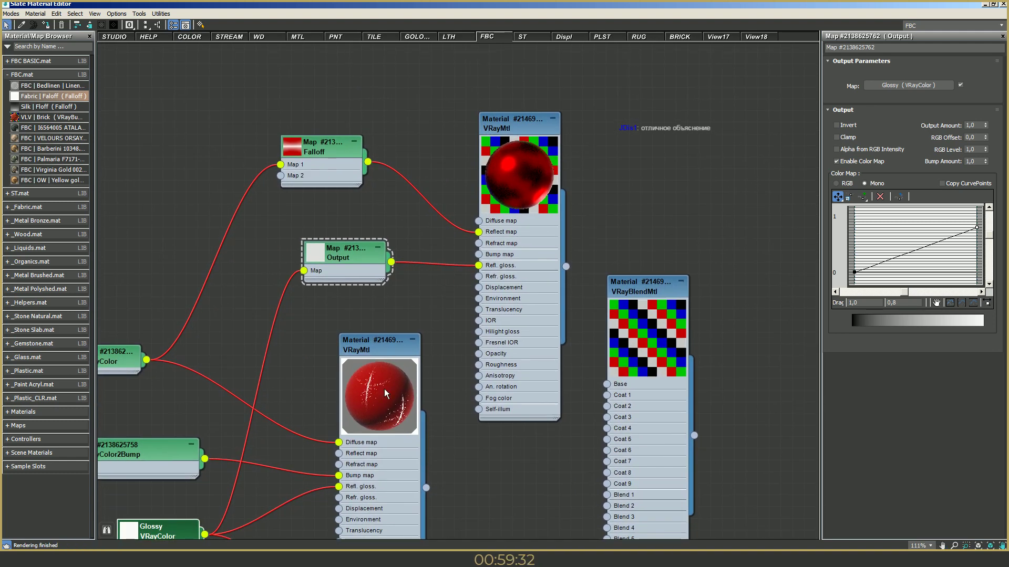
{"action": "middle_click_drag", "start_coordinate": [384, 394], "coordinate": [450, 368]}
{"action": "left_click_drag", "start_coordinate": [420, 250], "coordinate": [394, 240]}
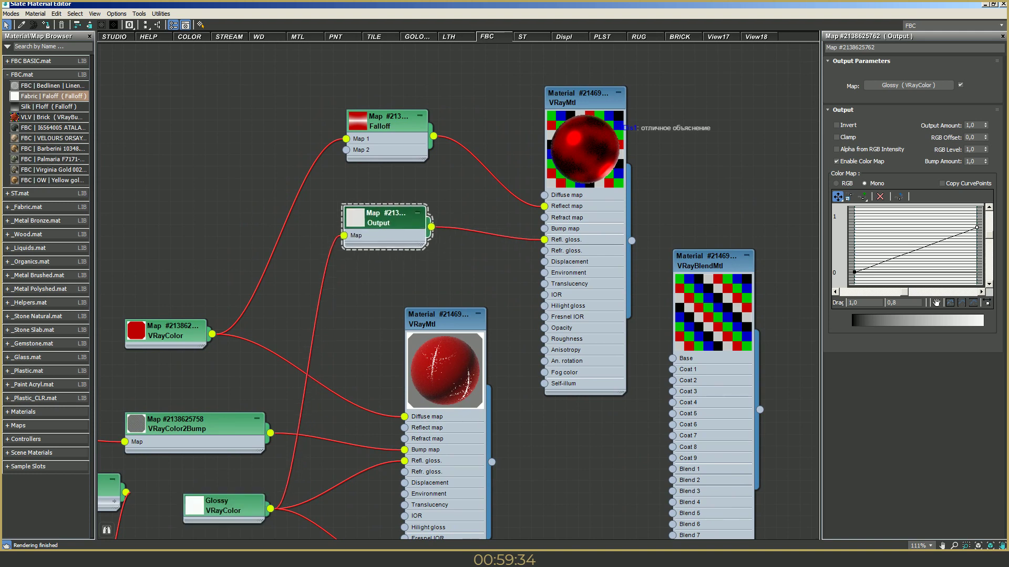
Delete the connections into the red VRayMtl's An. rotation and Anisotropy inputs.
{"action": "middle_click_drag", "start_coordinate": [450, 368], "coordinate": [463, 246]}
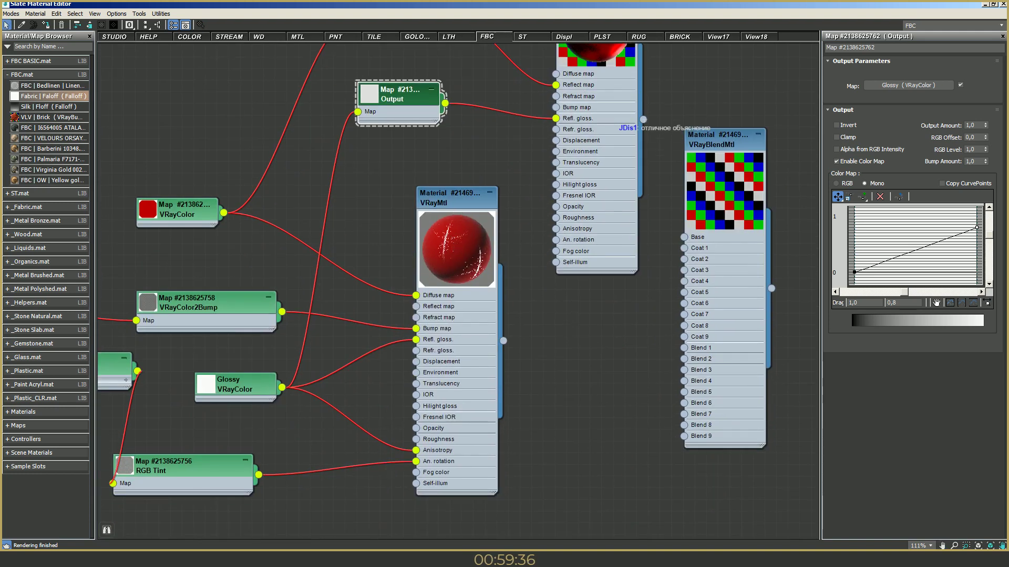
{"action": "left_click", "coordinate": [338, 468]}
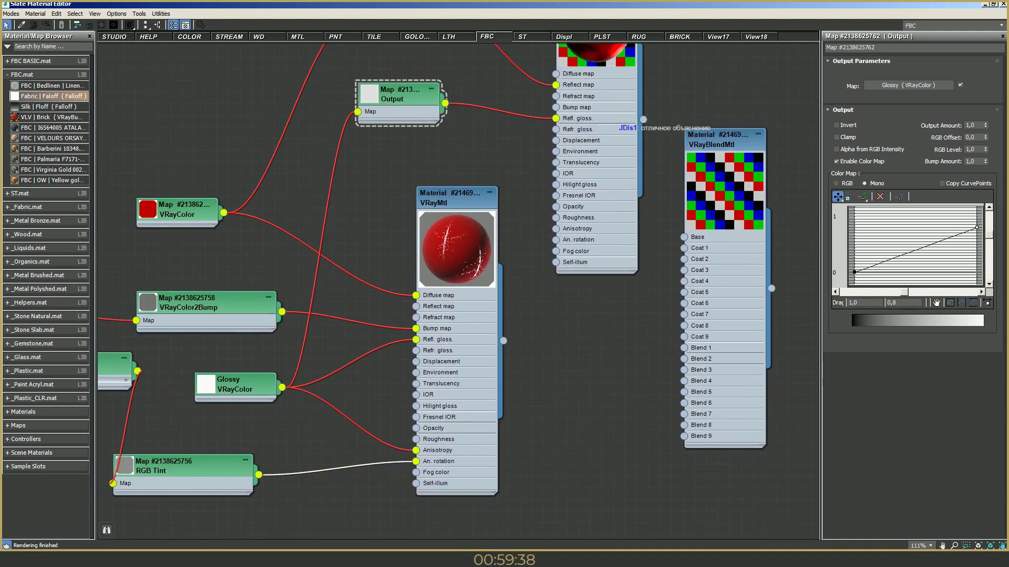
{"action": "key", "text": "Delete"}
{"action": "left_click", "coordinate": [400, 450]}
{"action": "key", "text": "Delete"}
{"action": "middle_click_drag", "start_coordinate": [523, 305], "coordinate": [485, 413]}
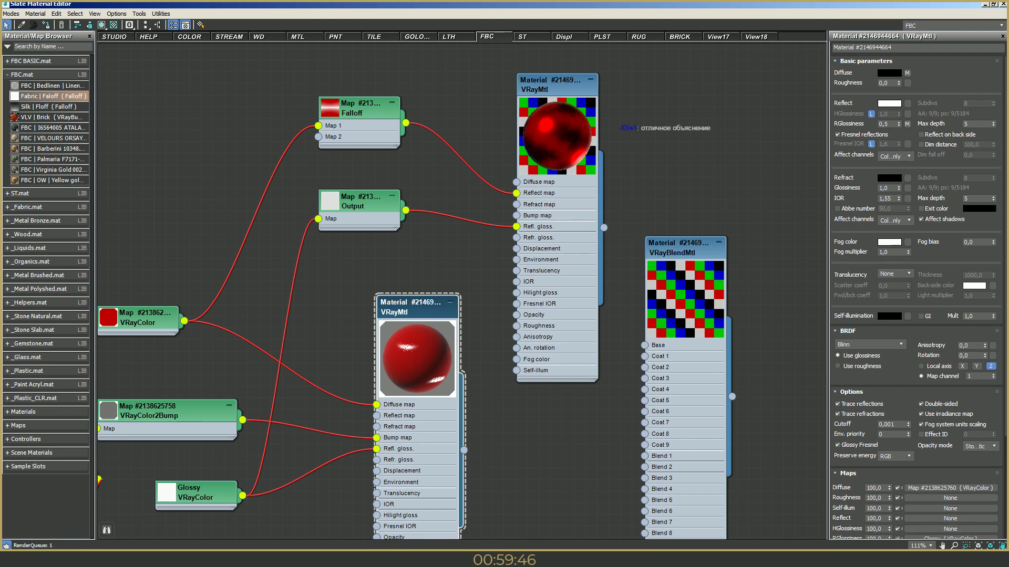
Move the VRayBlendMtl clear of the other nodes and connect the red VRayMtl to Base and the Falloff-driven VRayMtl to Coat 1.
{"action": "middle_click_drag", "start_coordinate": [775, 389], "coordinate": [782, 358]}
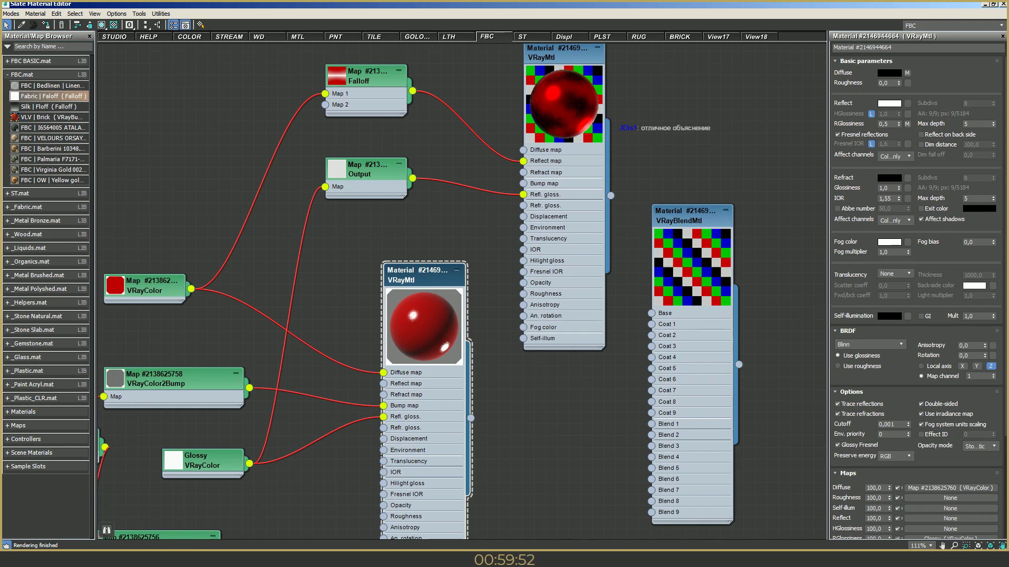
{"action": "middle_click_drag", "start_coordinate": [655, 195], "coordinate": [578, 196]}
{"action": "left_click_drag", "start_coordinate": [612, 214], "coordinate": [669, 145]}
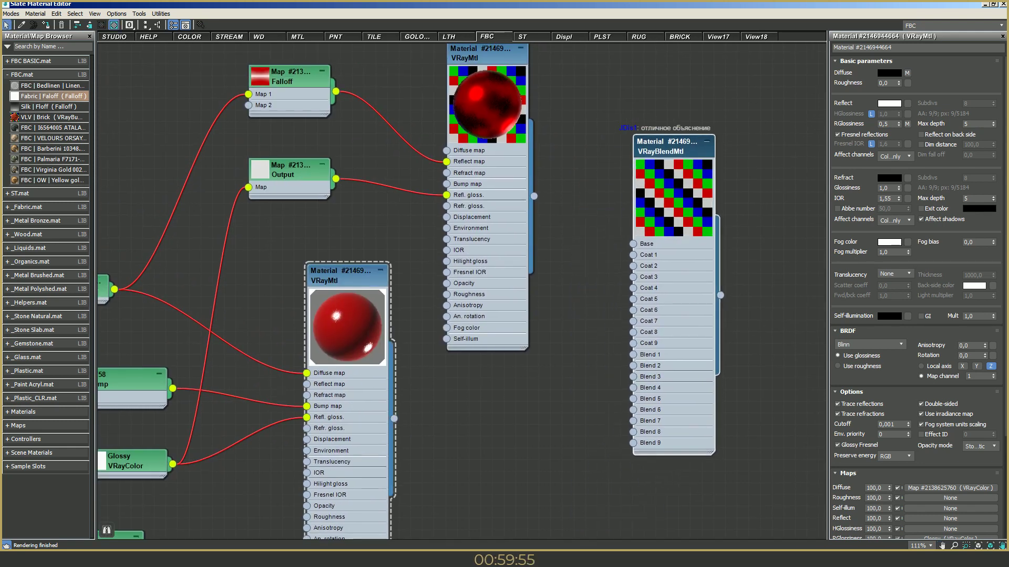
{"action": "left_click_drag", "start_coordinate": [394, 418], "coordinate": [633, 243]}
{"action": "left_click_drag", "start_coordinate": [533, 197], "coordinate": [633, 255]}
{"action": "middle_click_drag", "start_coordinate": [718, 269], "coordinate": [584, 297]}
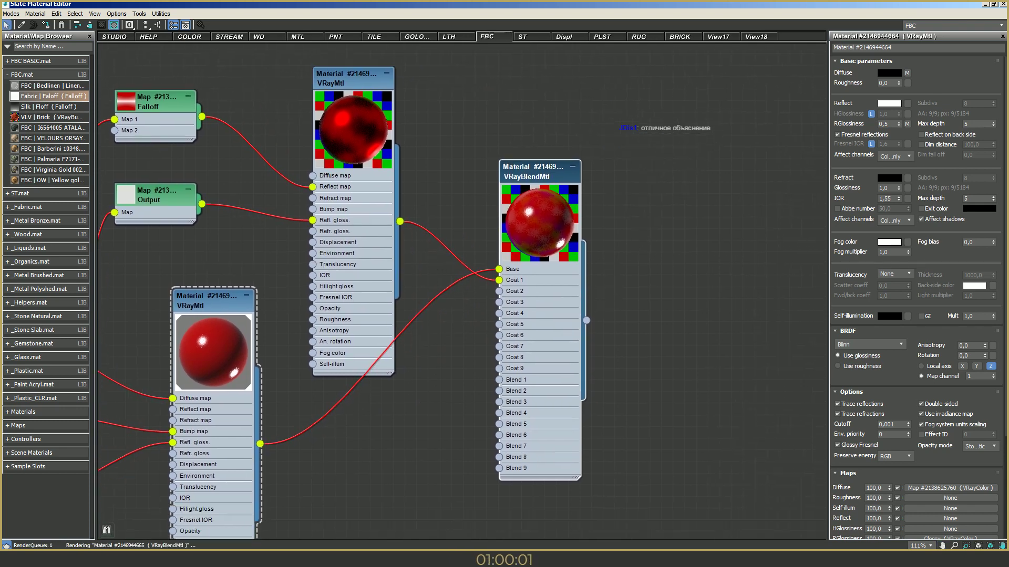
Examine the VRayBlendMtl preview up close and consult the light-ray component diagram in clip2net.
{"action": "middle_click_drag", "start_coordinate": [590, 242], "coordinate": [573, 251]}
{"action": "scroll", "coordinate": [573, 252], "scroll_direction": "up", "scroll_amount": 4}
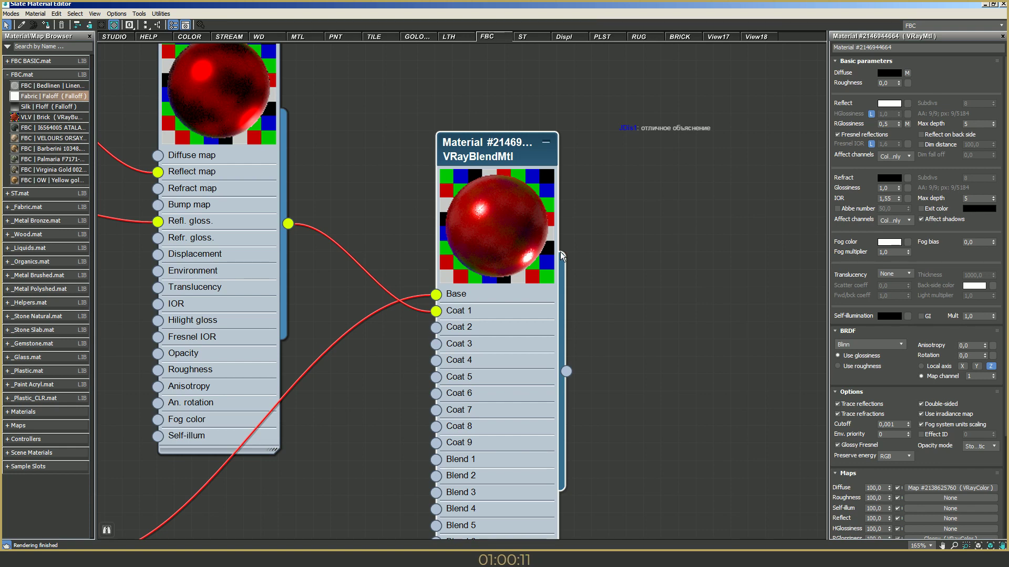
{"action": "middle_click_drag", "start_coordinate": [524, 270], "coordinate": [608, 256]}
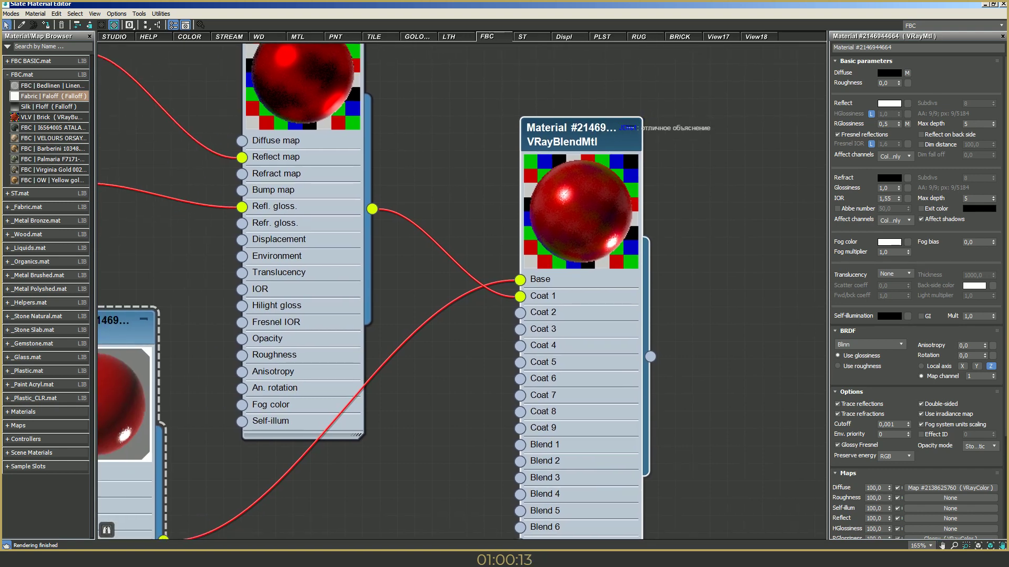
{"action": "scroll", "coordinate": [663, 113], "scroll_direction": "down", "scroll_amount": 4}
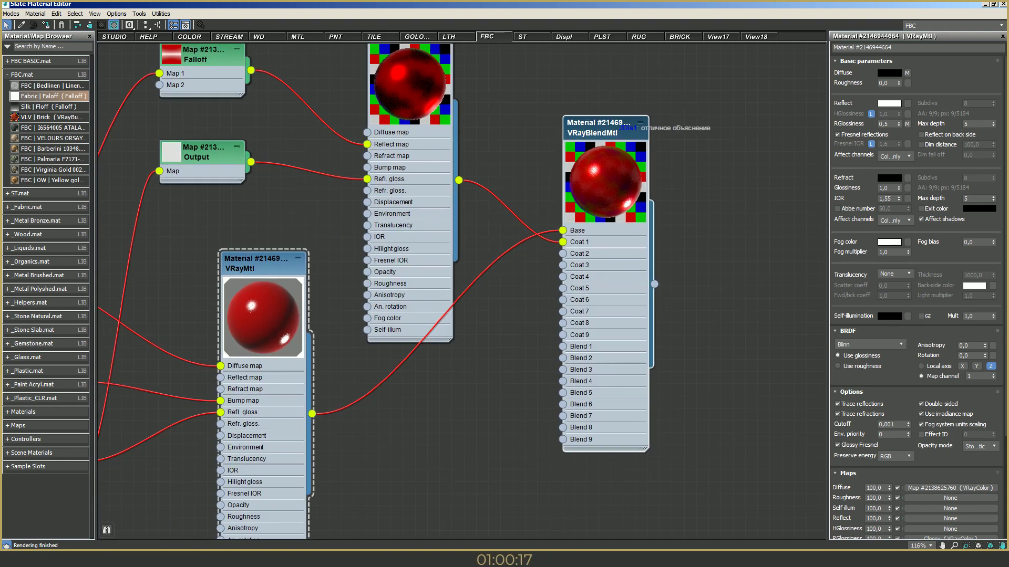
{"action": "left_click", "coordinate": [421, 540]}
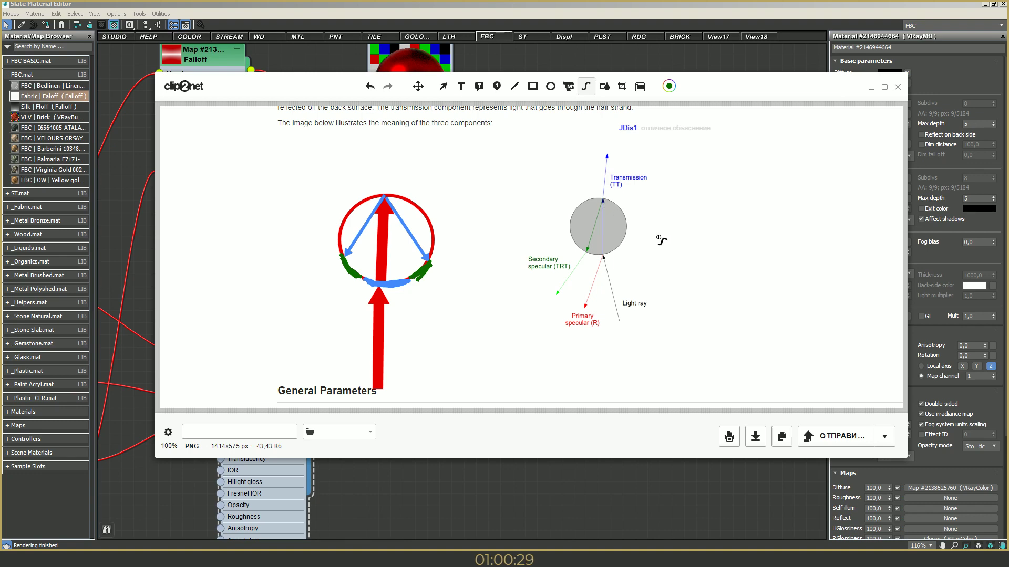
{"action": "left_click", "coordinate": [870, 88]}
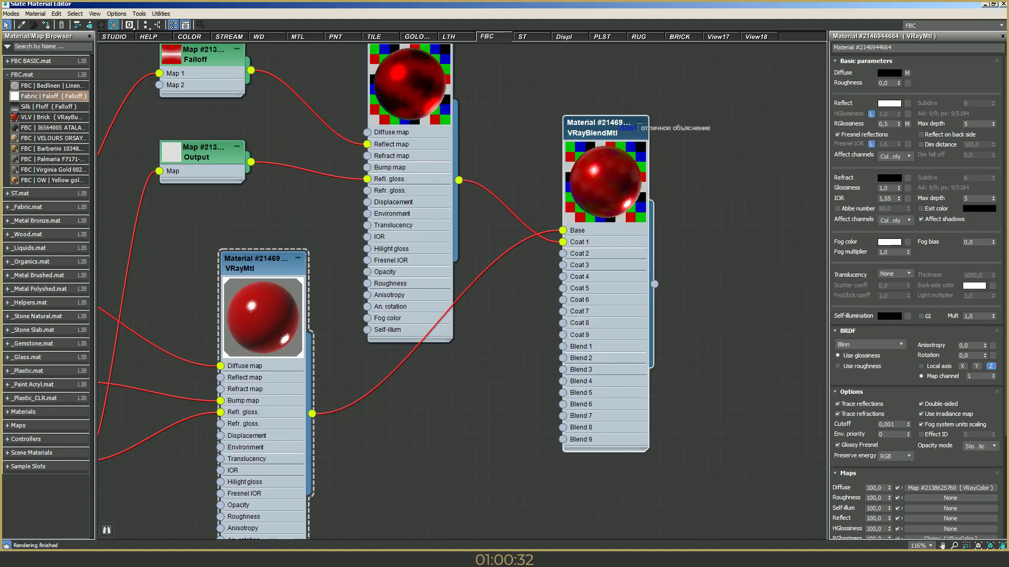
Try darker greys of value 82 and 24 for the Coat 1 blend amount of the VRayBlendMtl.
{"action": "double_click", "coordinate": [623, 136]}
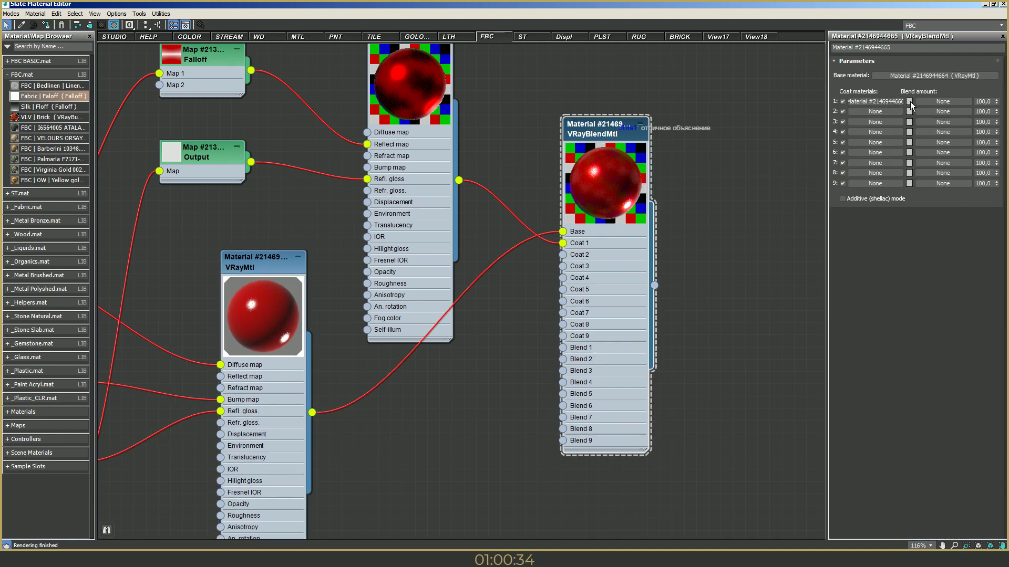
{"action": "left_click", "coordinate": [910, 102]}
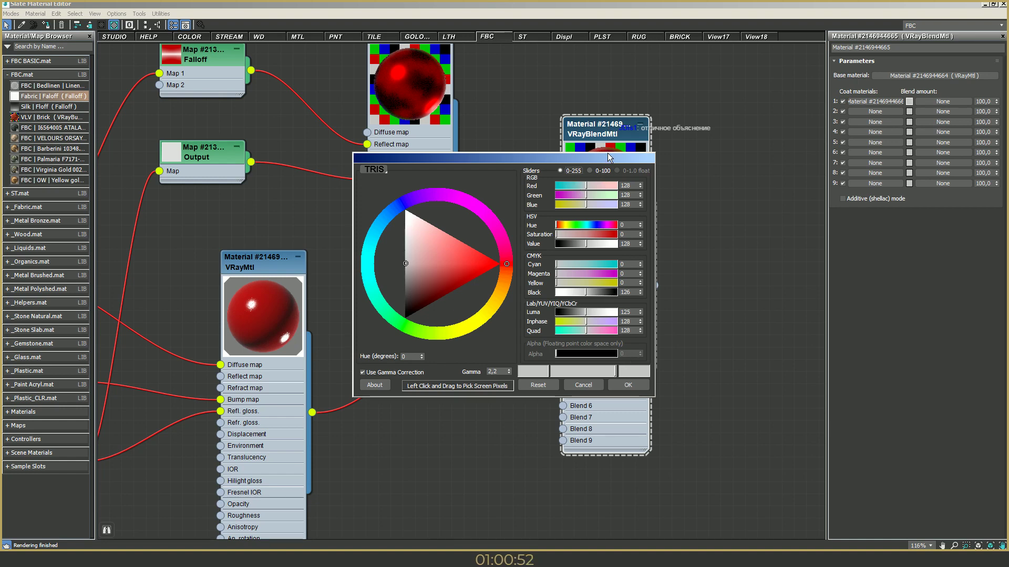
{"action": "left_click_drag", "start_coordinate": [602, 160], "coordinate": [657, 232]}
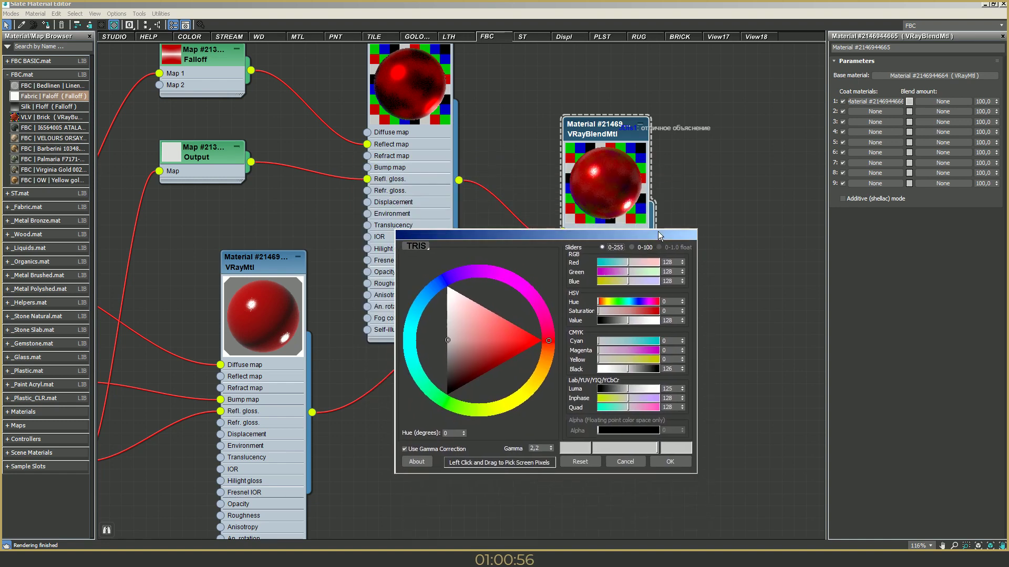
{"action": "left_click", "coordinate": [625, 462]}
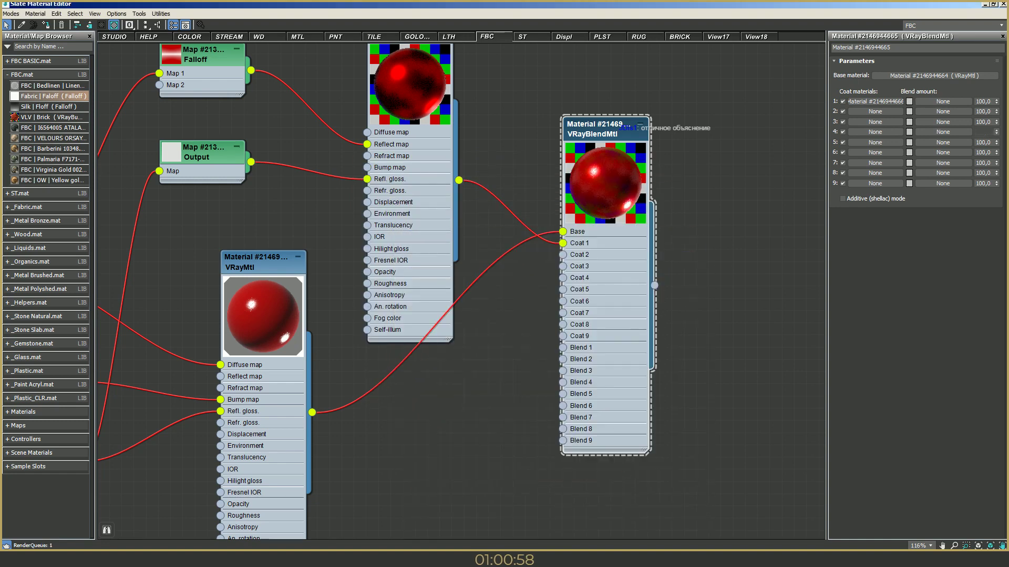
{"action": "left_click", "coordinate": [909, 101]}
{"action": "left_click_drag", "start_coordinate": [550, 159], "coordinate": [865, 216]}
{"action": "left_click", "coordinate": [892, 304]}
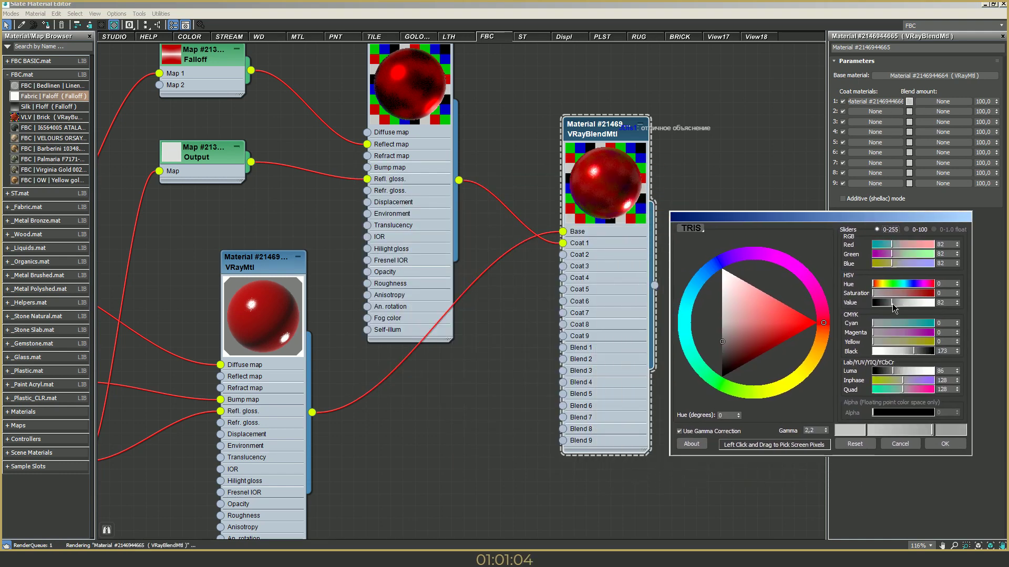
{"action": "left_click", "coordinate": [879, 304]}
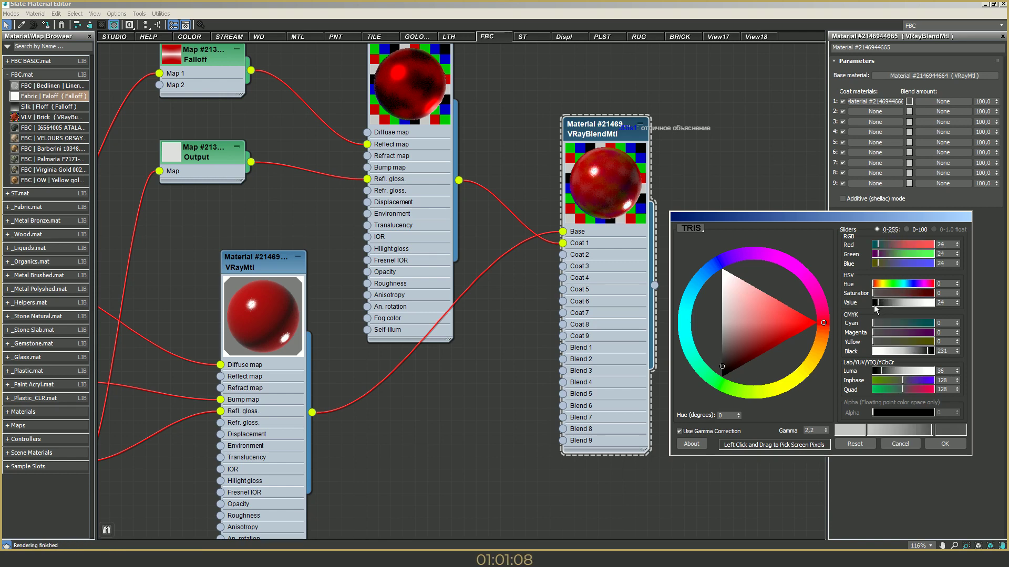
{"action": "left_click", "coordinate": [897, 443]}
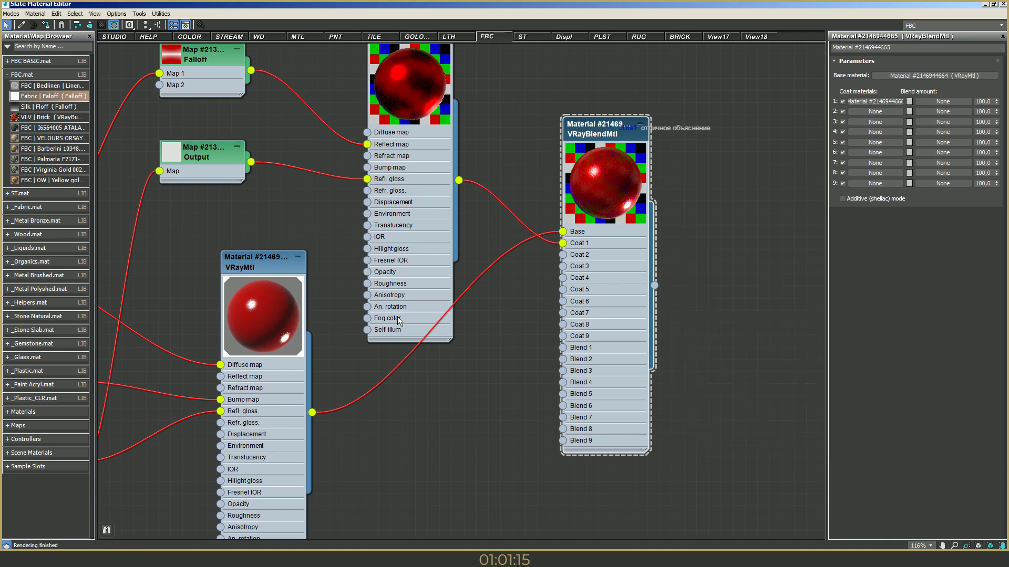
Connect the RGB Tint map to An. rotation and the Glossy VRayColor to Anisotropy of the red VRayMtl.
{"action": "middle_click_drag", "start_coordinate": [398, 323], "coordinate": [545, 334]}
{"action": "scroll", "coordinate": [558, 359], "scroll_direction": "down", "scroll_amount": 2}
{"action": "middle_click_drag", "start_coordinate": [364, 343], "coordinate": [410, 268]}
{"action": "key", "text": "Escape"}
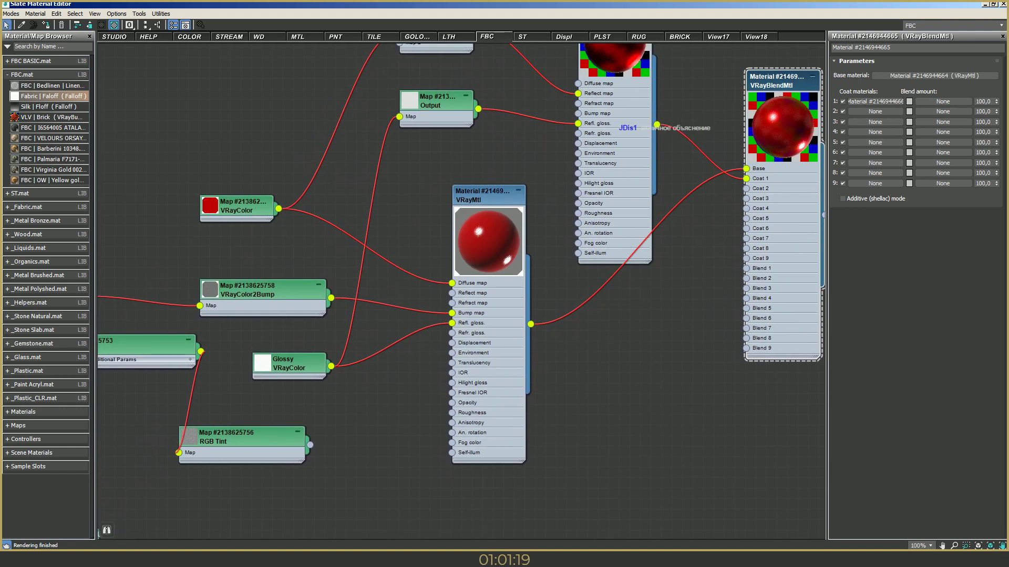
{"action": "left_click_drag", "start_coordinate": [310, 445], "coordinate": [451, 432]}
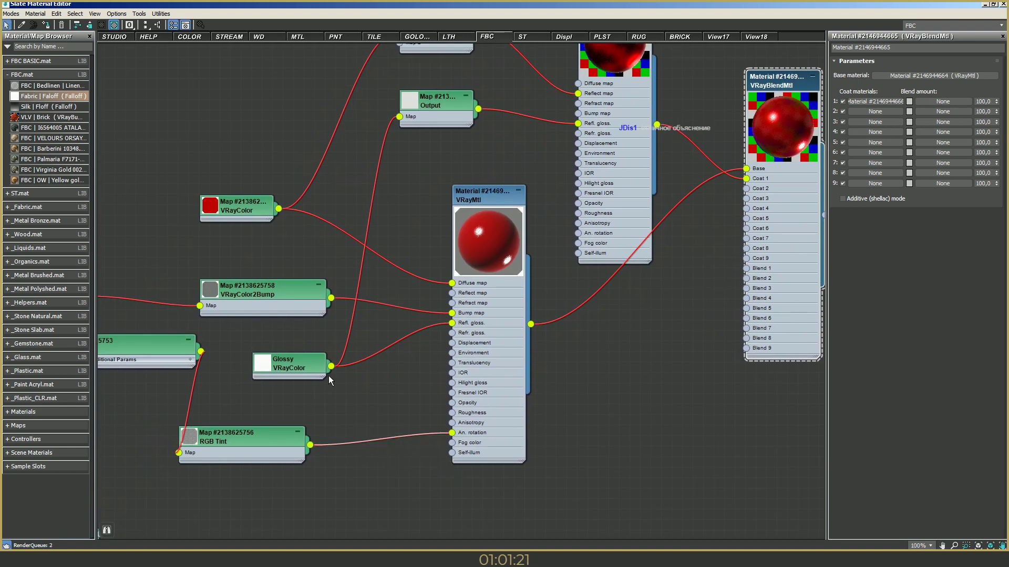
{"action": "left_click_drag", "start_coordinate": [331, 366], "coordinate": [452, 423]}
{"action": "middle_click_drag", "start_coordinate": [520, 309], "coordinate": [441, 364]}
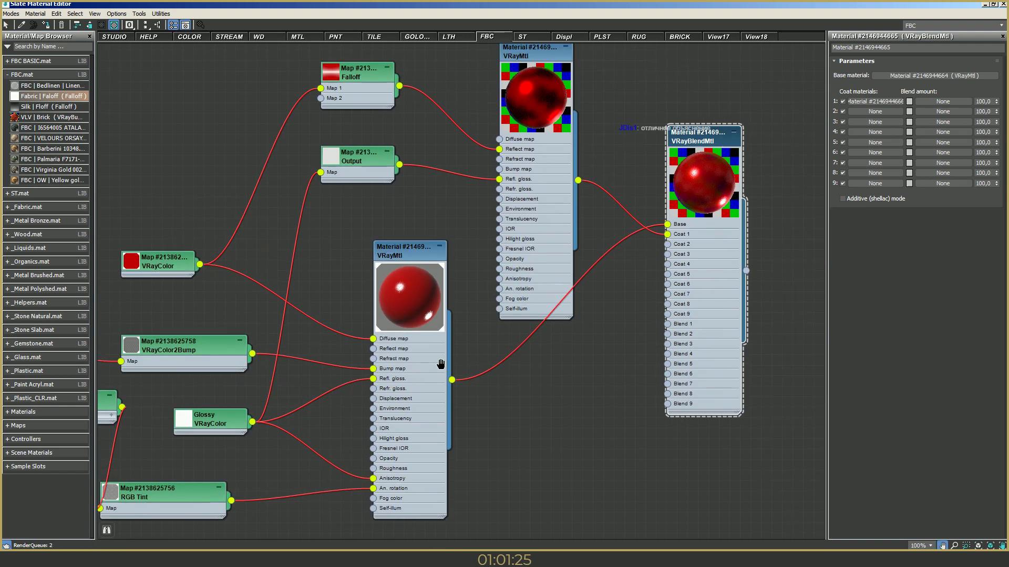
{"action": "middle_click_drag", "start_coordinate": [437, 271], "coordinate": [431, 298]}
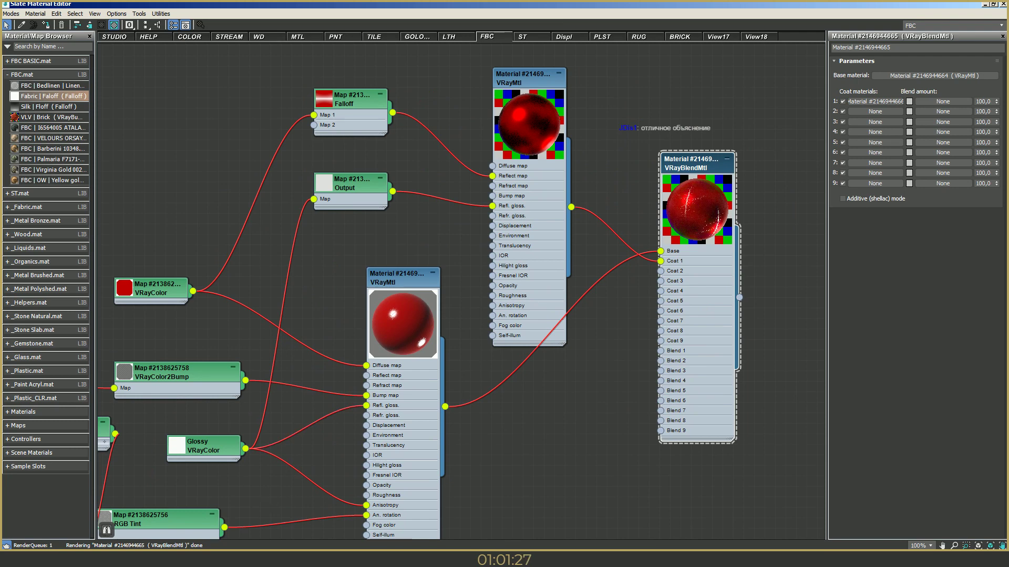
Connect the RGB Tint map to An. rotation and the Glossy VRayColor to Anisotropy of the Falloff-driven VRayMtl.
{"action": "middle_click_drag", "start_coordinate": [289, 494], "coordinate": [337, 434]}
{"action": "left_click_drag", "start_coordinate": [273, 467], "coordinate": [541, 255]}
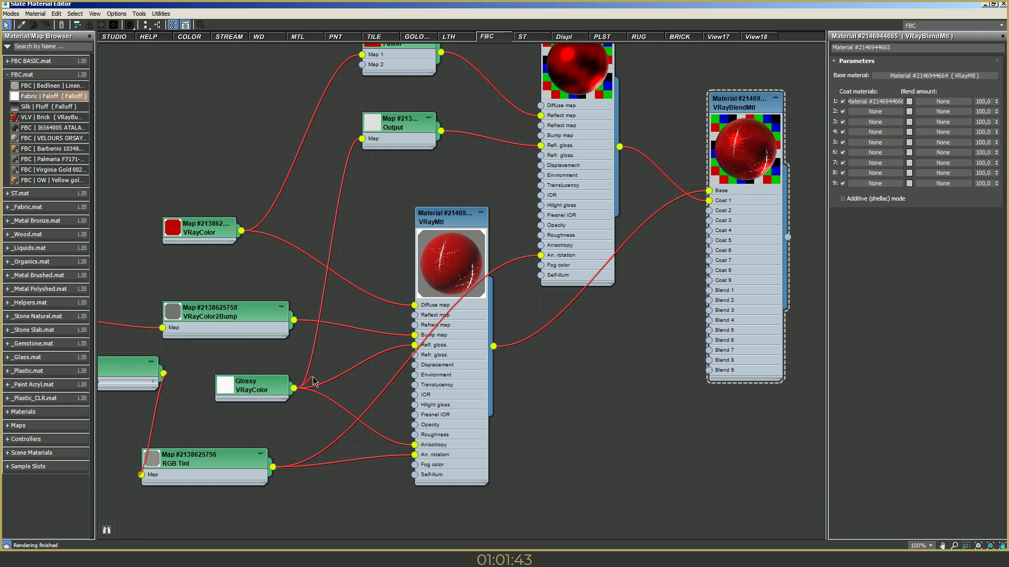
{"action": "left_click_drag", "start_coordinate": [295, 389], "coordinate": [541, 250]}
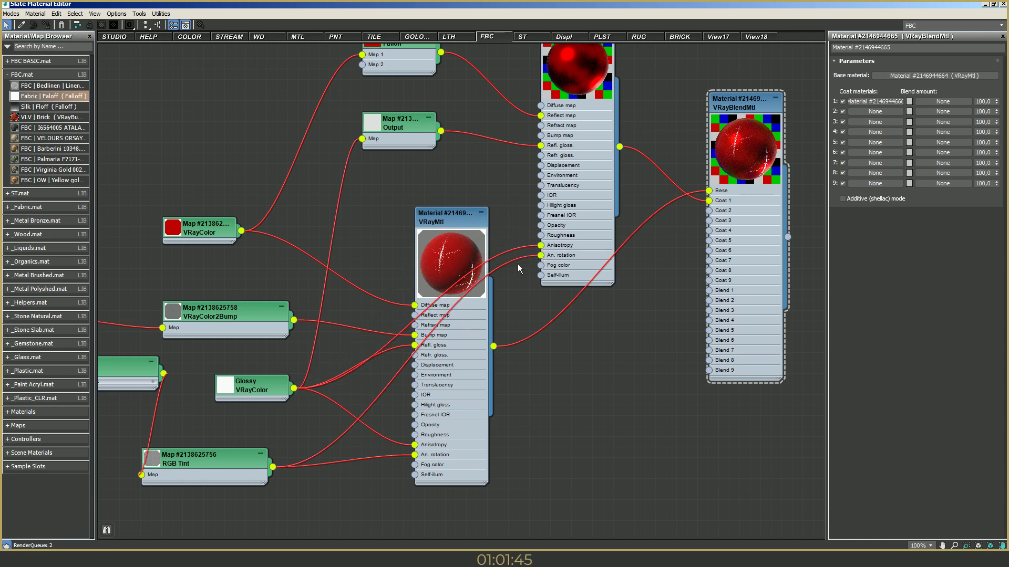
{"action": "middle_click_drag", "start_coordinate": [618, 359], "coordinate": [580, 404]}
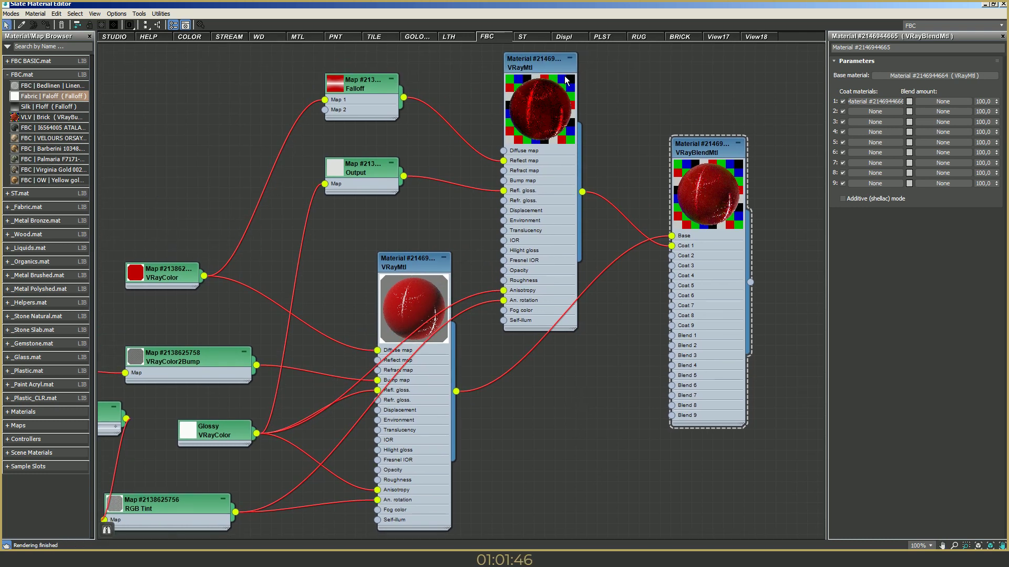
Set the BRDF type of the Falloff-driven VRayMtl to Blinn.
{"action": "left_click", "coordinate": [549, 71]}
{"action": "double_click", "coordinate": [548, 68]}
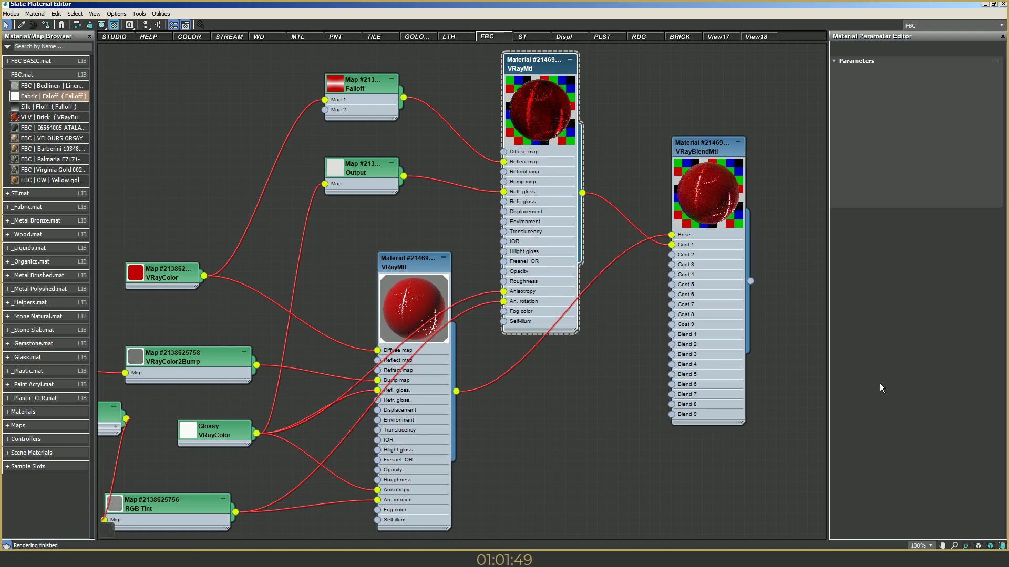
{"action": "left_click", "coordinate": [926, 377]}
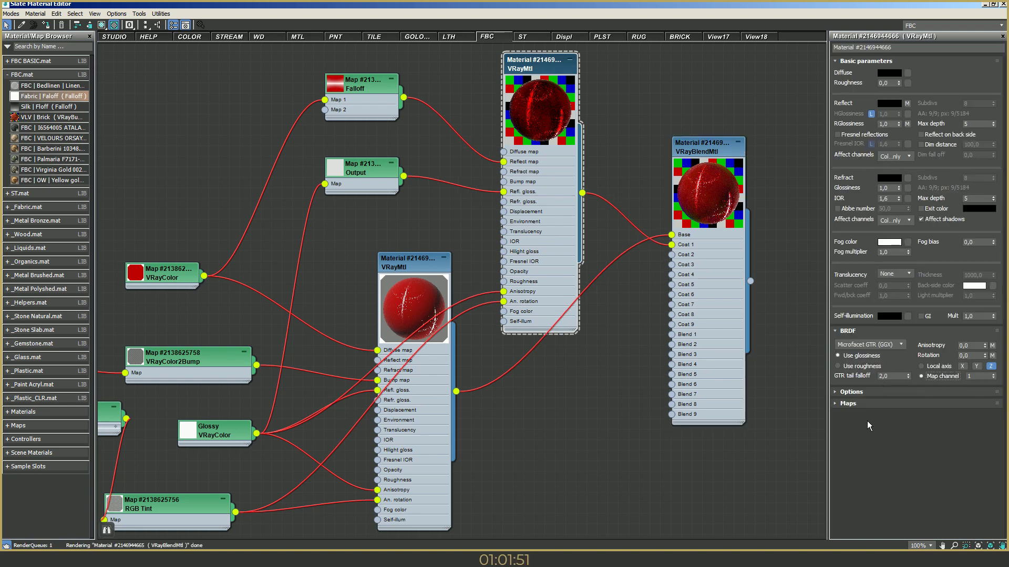
{"action": "left_click", "coordinate": [900, 345]}
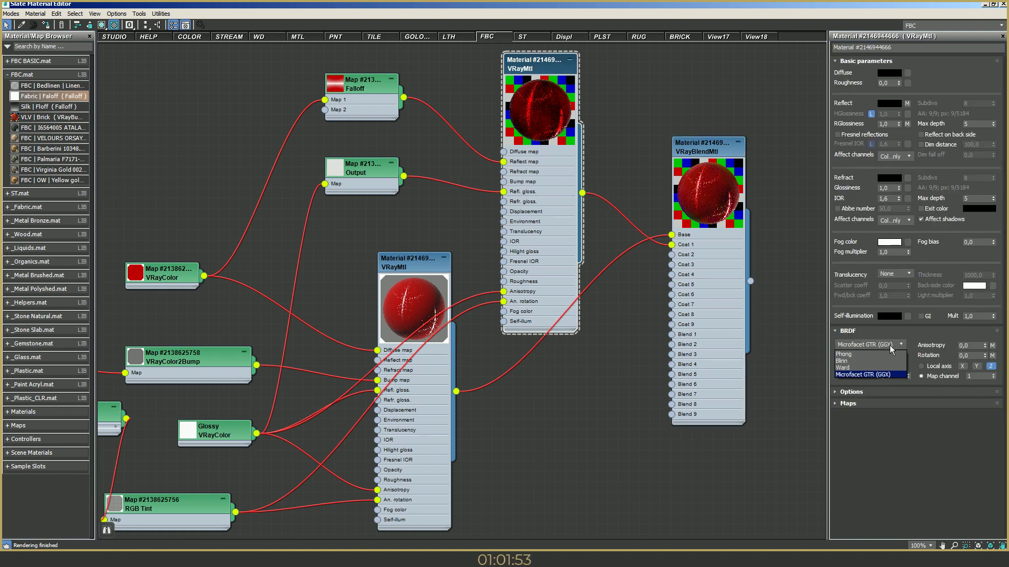
{"action": "left_click", "coordinate": [867, 360]}
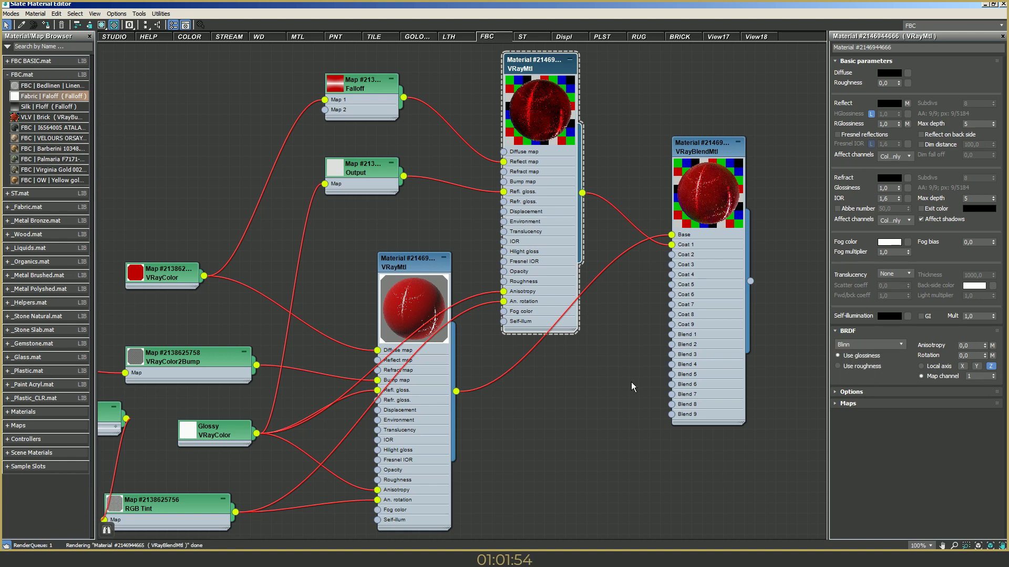
{"action": "middle_click_drag", "start_coordinate": [632, 387], "coordinate": [615, 359]}
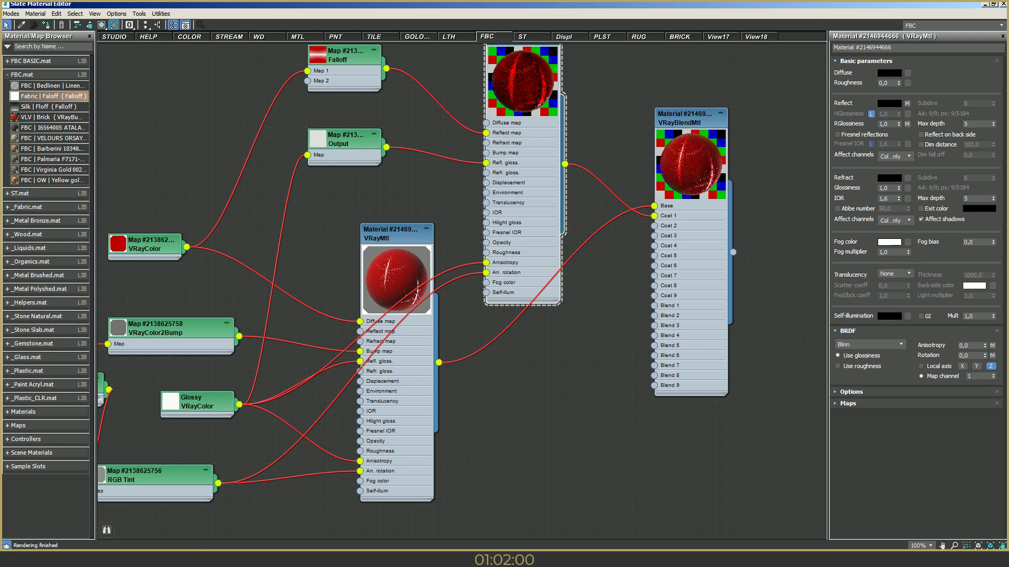
Delete the connection from the VRayColor2Bump map to the red VRayMtl's Bump map input.
{"action": "middle_click_drag", "start_coordinate": [352, 369], "coordinate": [535, 357]}
{"action": "middle_click_drag", "start_coordinate": [446, 388], "coordinate": [417, 387]}
{"action": "middle_click_drag", "start_coordinate": [558, 376], "coordinate": [457, 373]}
{"action": "middle_click_drag", "start_coordinate": [553, 374], "coordinate": [608, 360]}
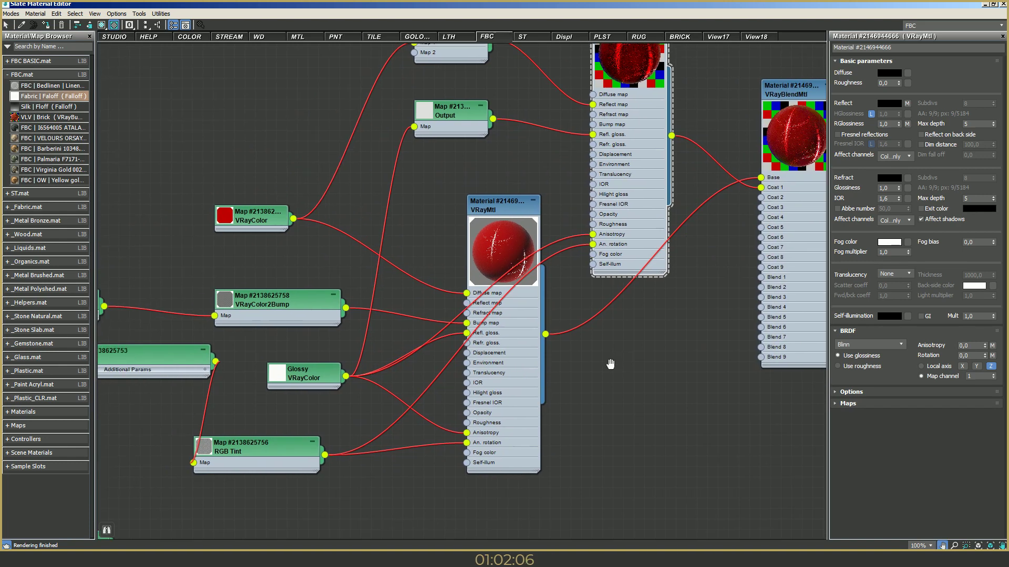
{"action": "left_click", "coordinate": [416, 322]}
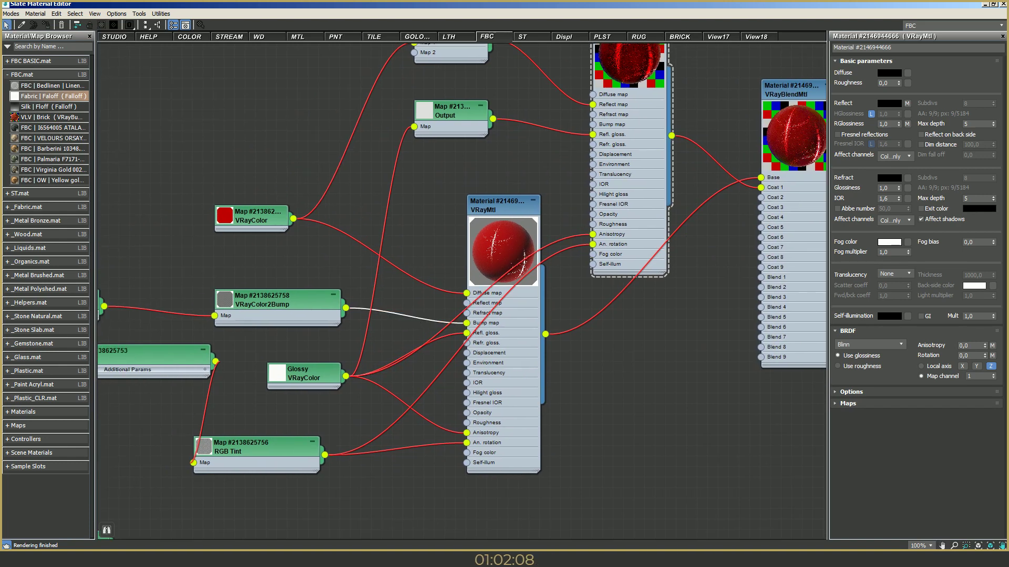
{"action": "key", "text": "Delete"}
{"action": "scroll", "coordinate": [349, 316], "scroll_direction": "down", "scroll_amount": 3}
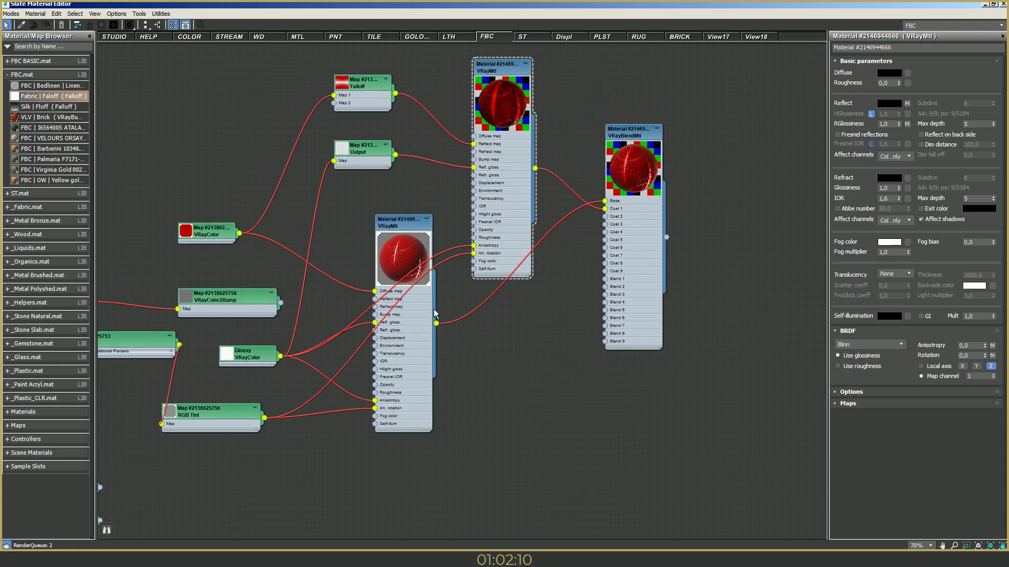
Collapse both VRayMtl nodes and the VRayBlendMtl, stacking the VRayMtls together with the VRayBlendMtl close beside them.
{"action": "middle_click_drag", "start_coordinate": [148, 383], "coordinate": [327, 358]}
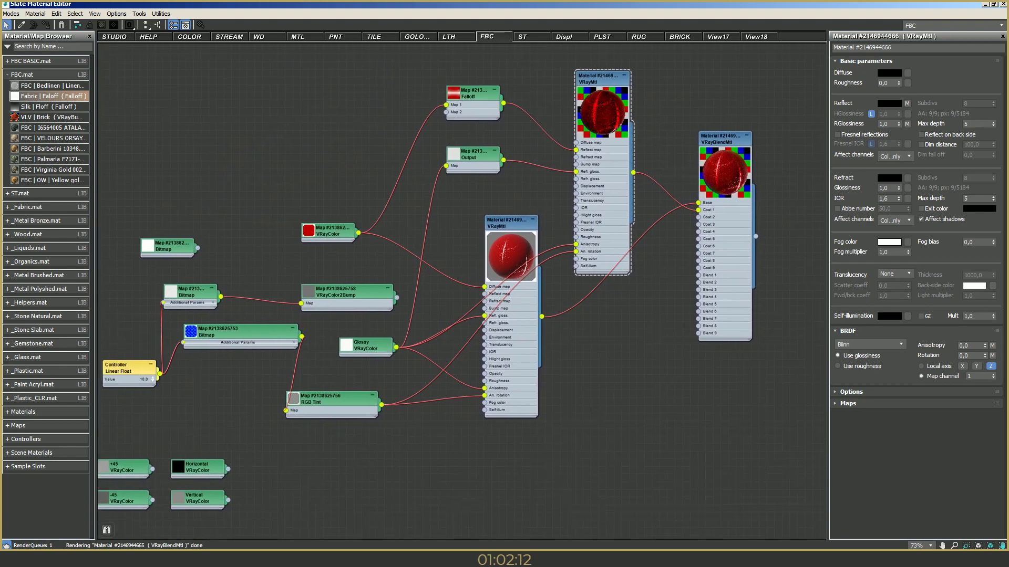
{"action": "middle_click_drag", "start_coordinate": [547, 309], "coordinate": [423, 323]}
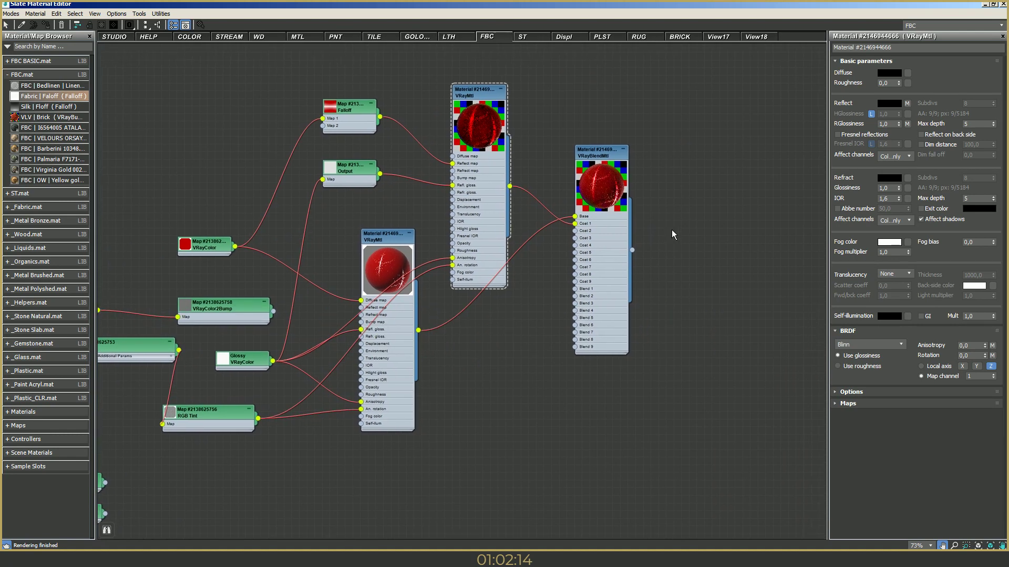
{"action": "right_click", "coordinate": [677, 239]}
{"action": "mouse_move", "coordinate": [699, 388]}
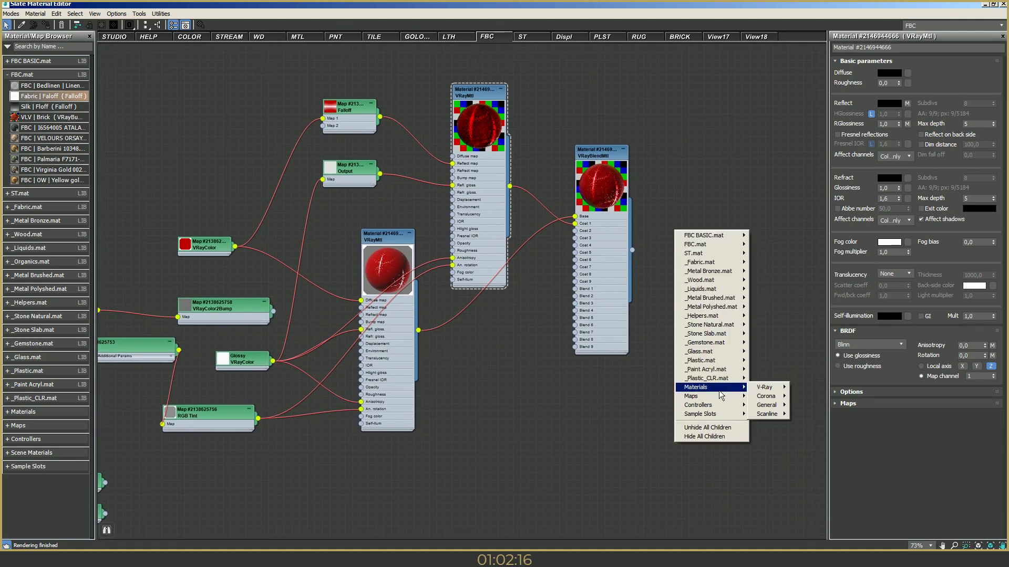
{"action": "left_click_drag", "start_coordinate": [383, 236], "coordinate": [475, 305]}
{"action": "left_click", "coordinate": [500, 303]}
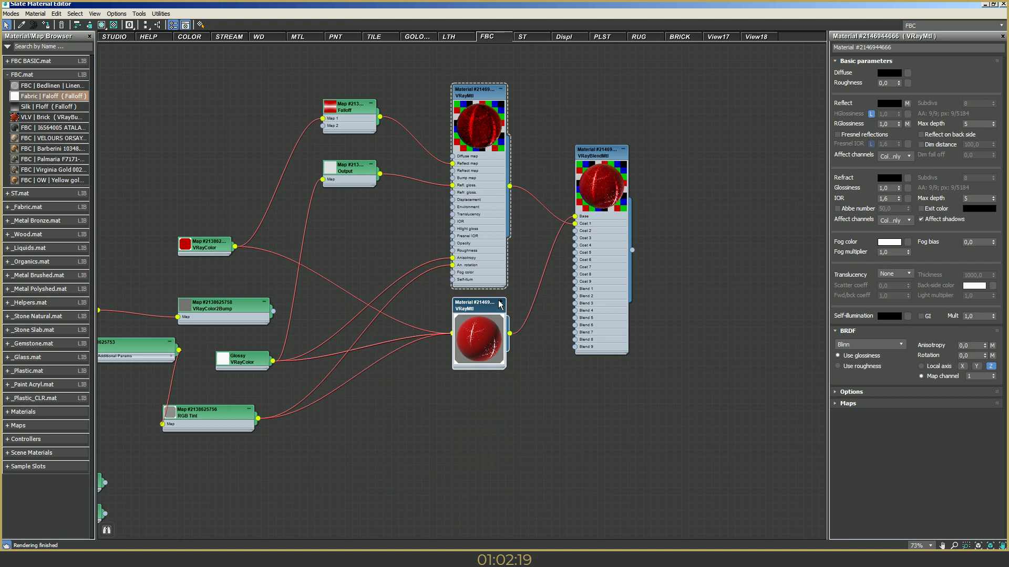
{"action": "left_click", "coordinate": [501, 91]}
{"action": "left_click_drag", "start_coordinate": [490, 157], "coordinate": [483, 234]}
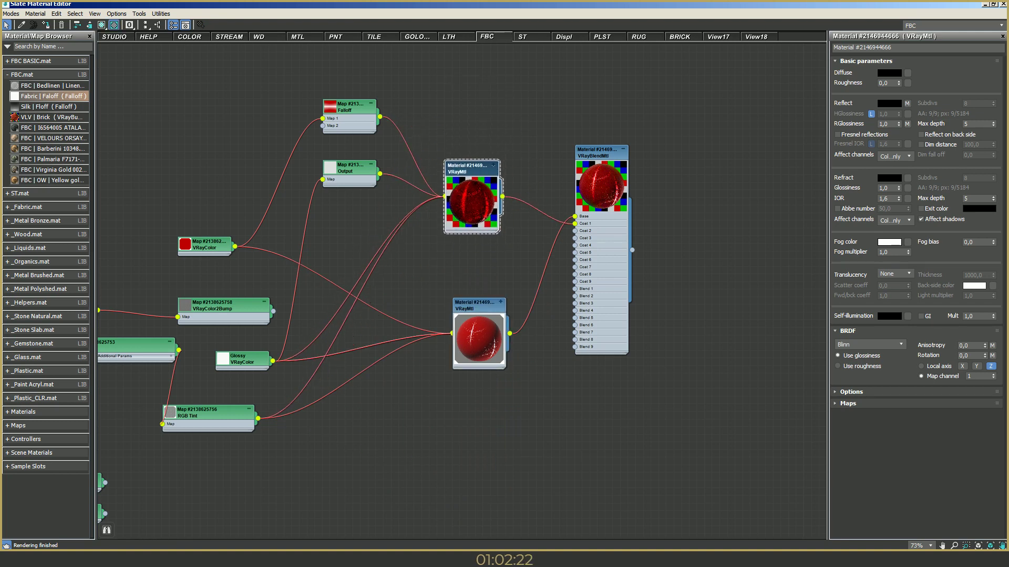
{"action": "left_click_drag", "start_coordinate": [476, 303], "coordinate": [467, 242]}
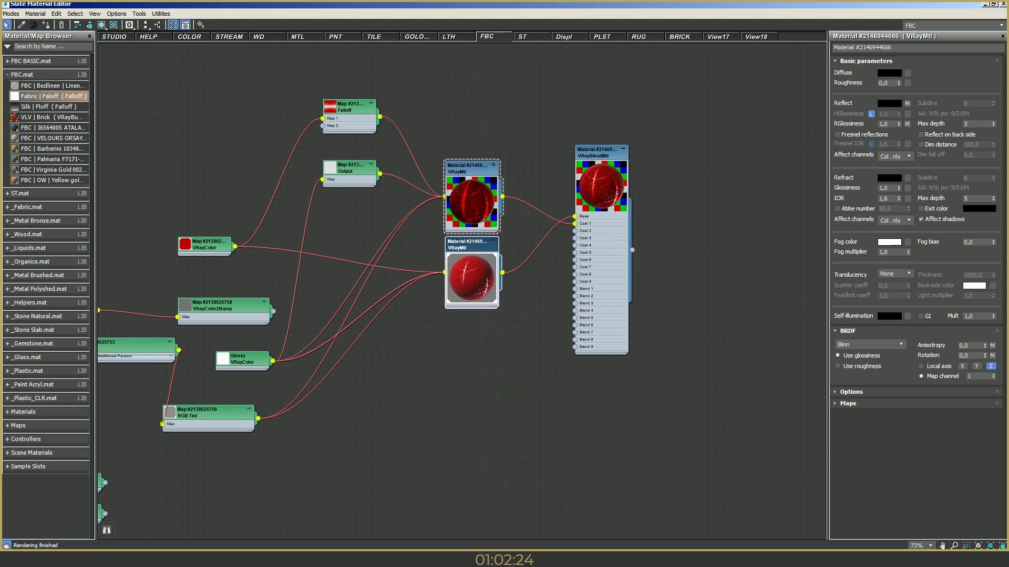
{"action": "left_click", "coordinate": [623, 150]}
{"action": "left_click_drag", "start_coordinate": [594, 151], "coordinate": [554, 204]}
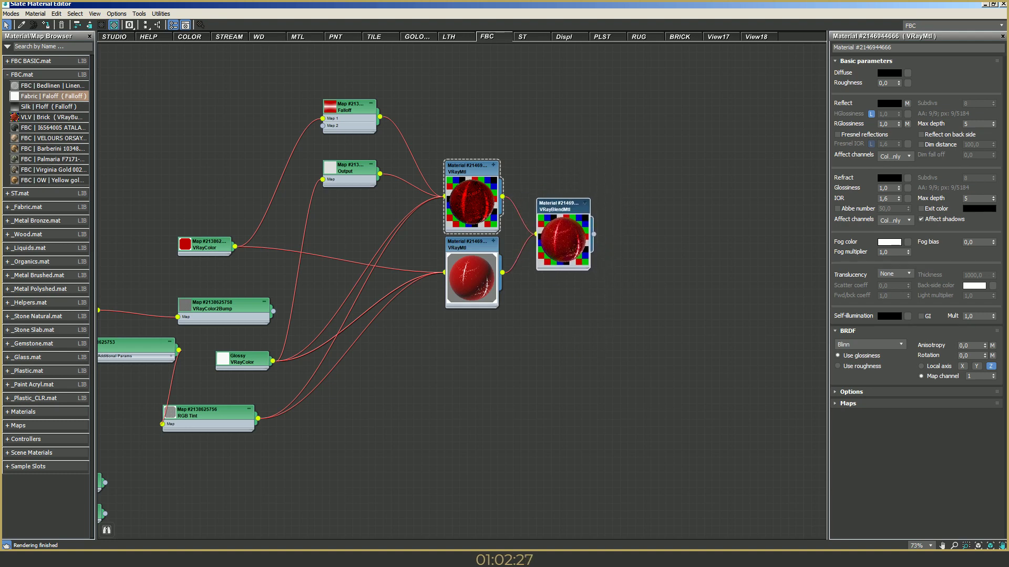
Add a VRayBumpMtl to the right of the VRayBlendMtl and connect the VRayBlendMtl to its Base mtl input.
{"action": "right_click", "coordinate": [618, 210]}
{"action": "mouse_move", "coordinate": [678, 367]}
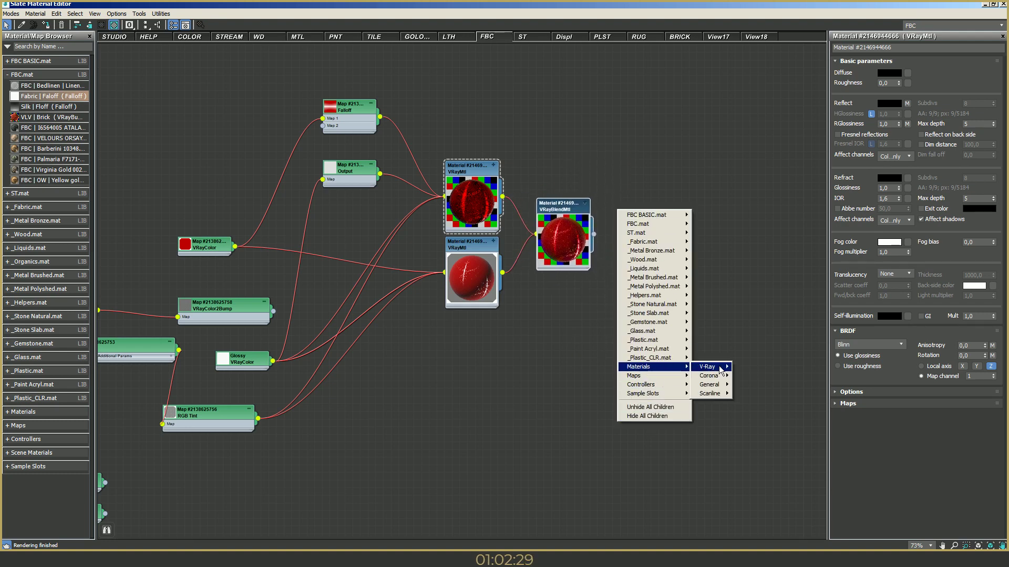
{"action": "mouse_move", "coordinate": [720, 369]}
{"action": "left_click", "coordinate": [790, 177]}
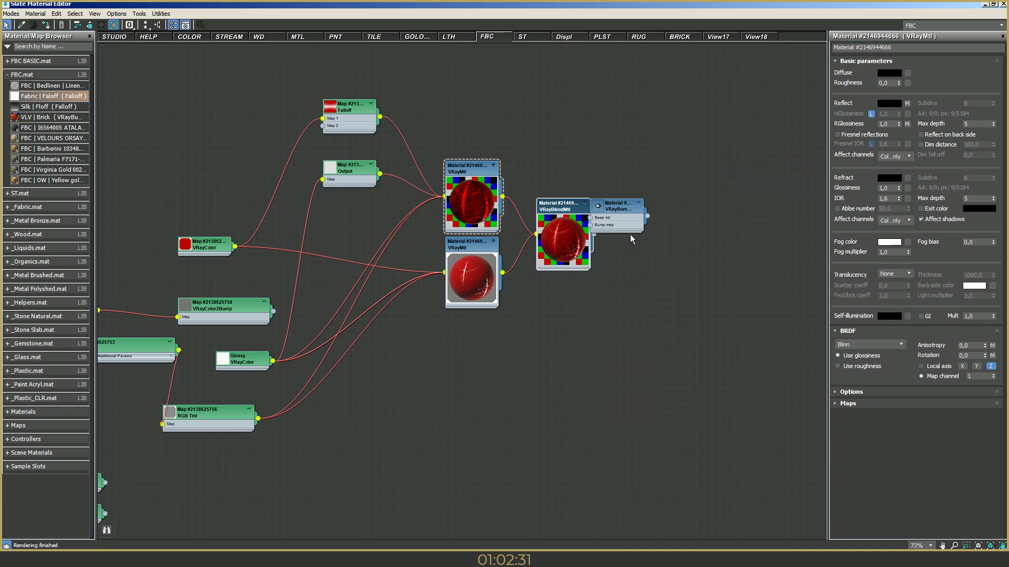
{"action": "left_click_drag", "start_coordinate": [615, 213], "coordinate": [652, 219]}
{"action": "scroll", "coordinate": [624, 235], "scroll_direction": "up", "scroll_amount": 1}
{"action": "left_click", "coordinate": [646, 205]}
Set the VRayBumpMtl's bump amount to 100 and connect the VRayColor2Bump map to its Bump map input.
{"action": "double_click", "coordinate": [651, 218]}
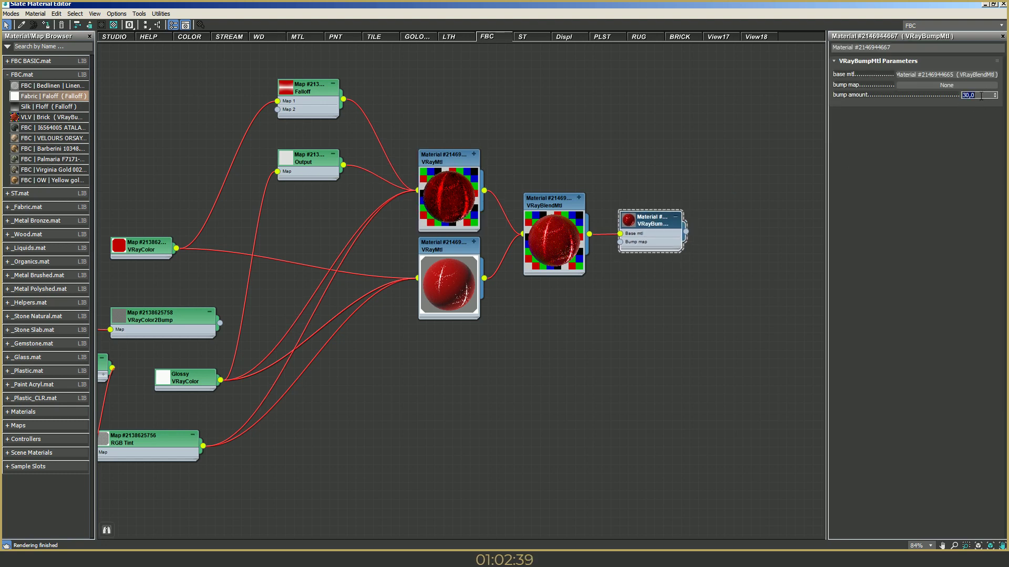
{"action": "left_click", "coordinate": [976, 98]}
{"action": "type", "text": "100"}
{"action": "key", "text": "Return"}
{"action": "middle_click_drag", "start_coordinate": [486, 338], "coordinate": [585, 313]}
{"action": "left_click_drag", "start_coordinate": [319, 299], "coordinate": [720, 218]}
{"action": "middle_click_drag", "start_coordinate": [665, 315], "coordinate": [579, 344]}
Reveal the viewport by restoring the Slate Material Editor to its smaller window and minimising the V-Ray frame buffer, and close the material parameter editor.
{"action": "left_click", "coordinate": [993, 4]}
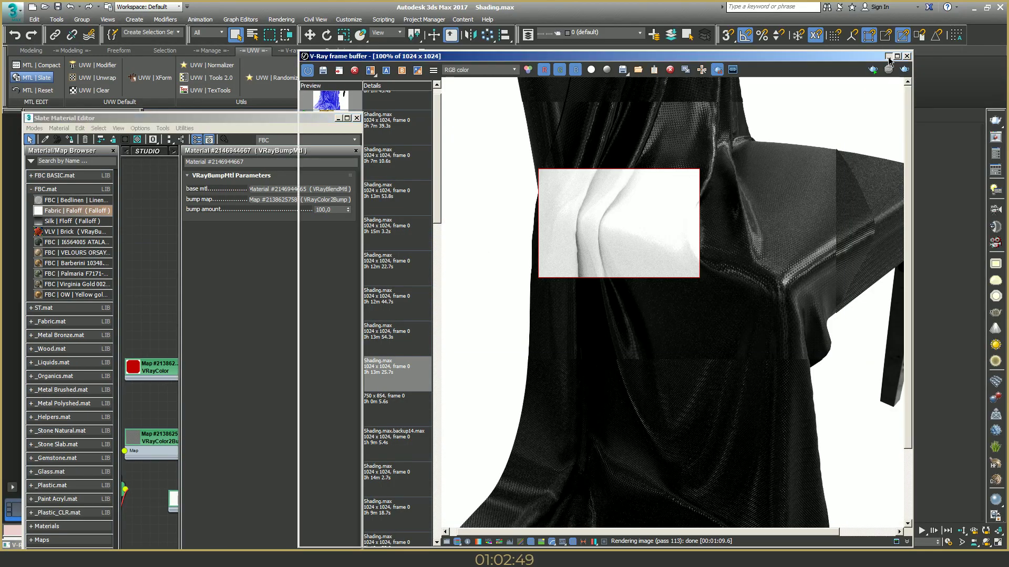
{"action": "left_click", "coordinate": [888, 56]}
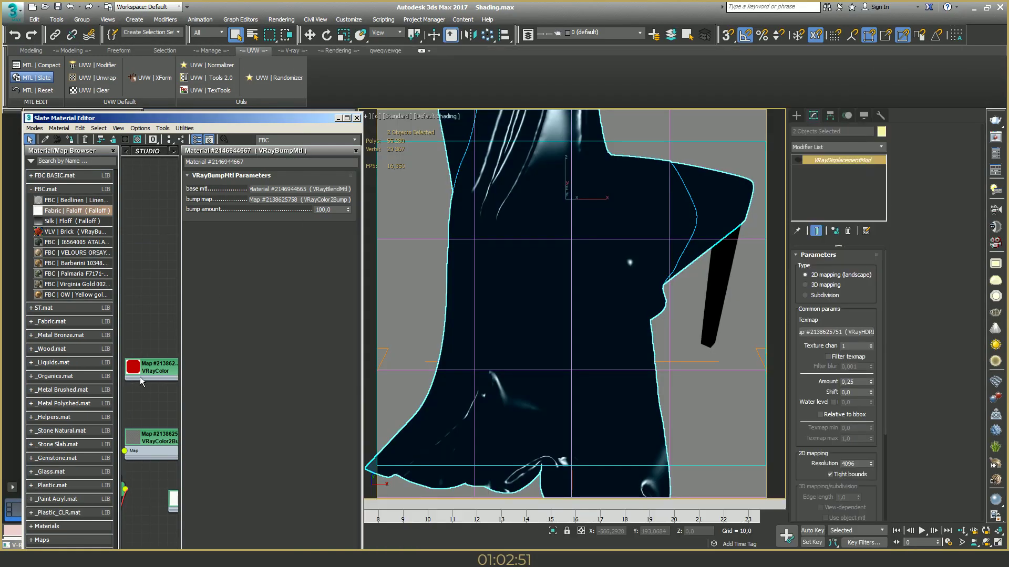
{"action": "left_click", "coordinate": [356, 151]}
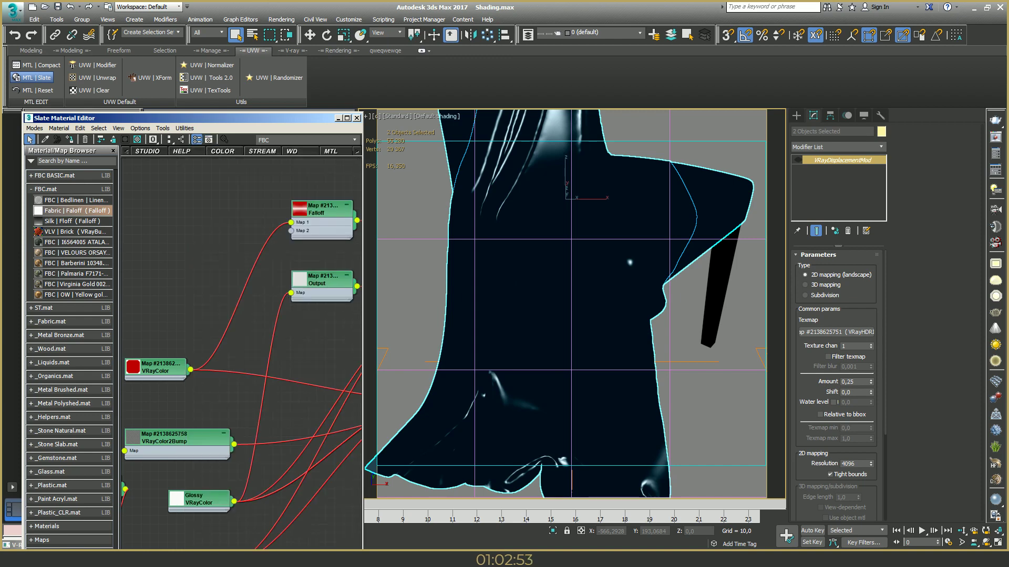
Assign the VRayBumpMtl to the selected chair cloth objects and minimise the Slate Material Editor.
{"action": "key", "text": "z"}
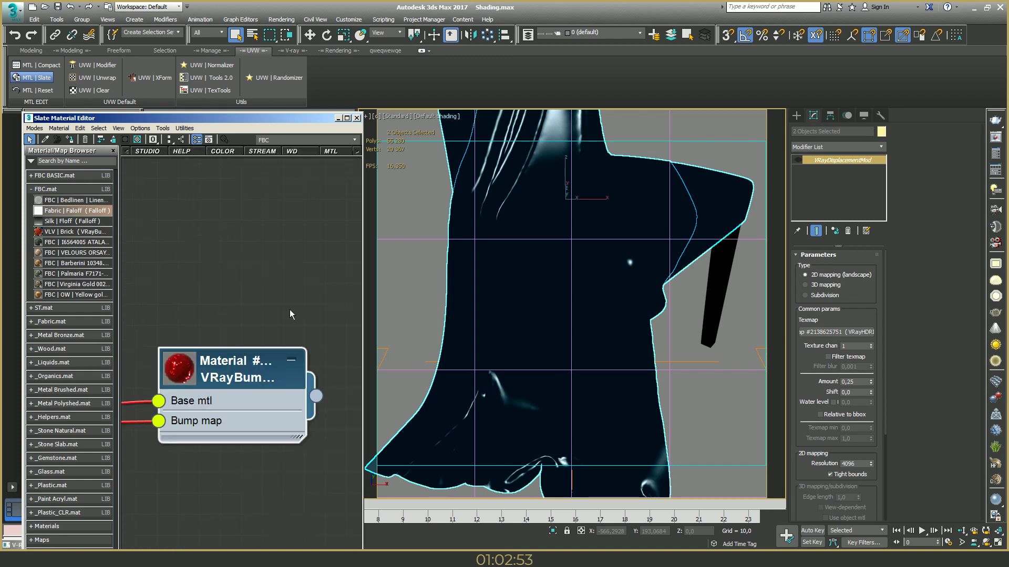
{"action": "left_click", "coordinate": [71, 142]}
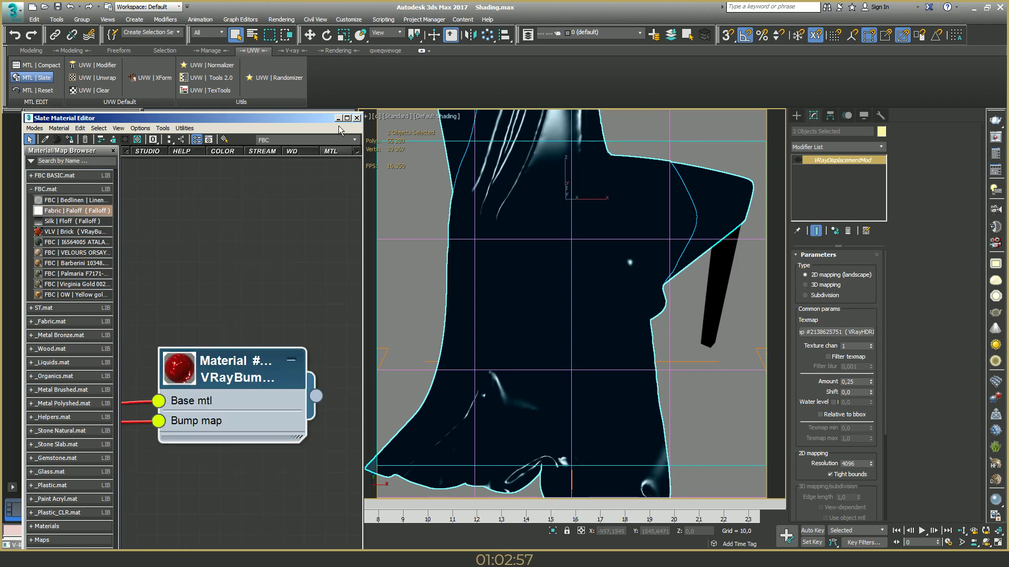
{"action": "left_click_drag", "start_coordinate": [303, 121], "coordinate": [469, 49]}
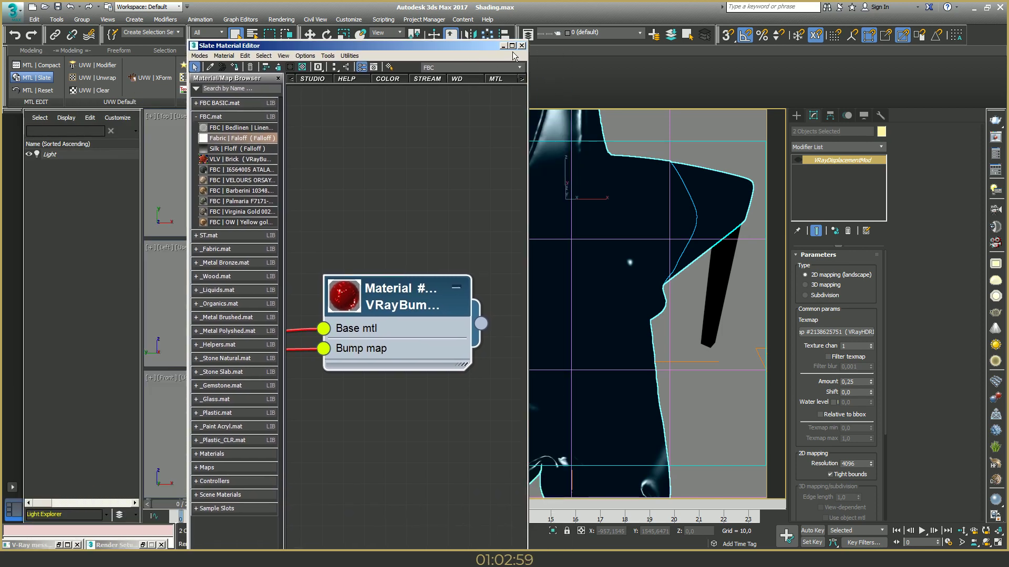
{"action": "left_click", "coordinate": [502, 46]}
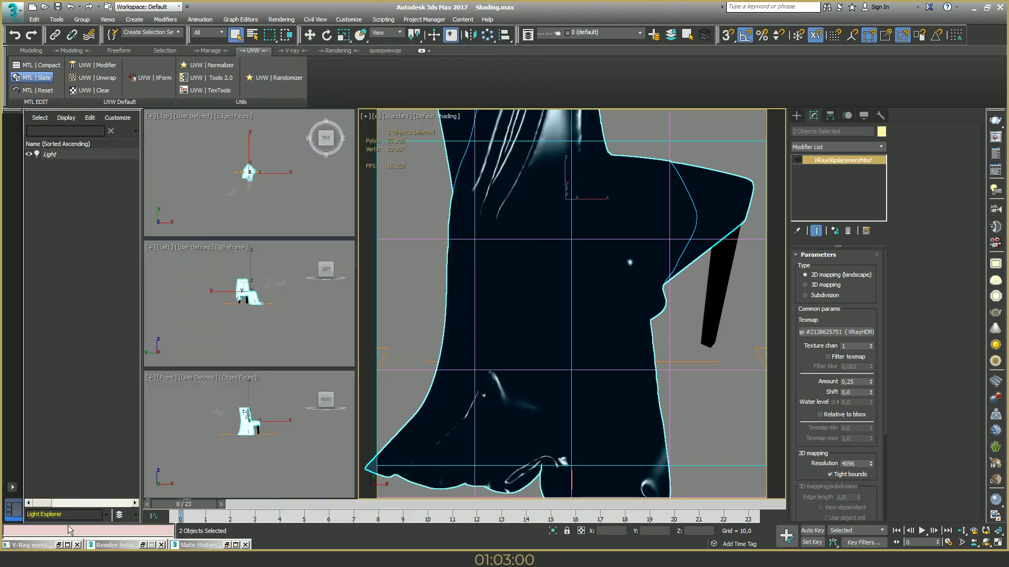
Render the marked region of the draped cloth in the V-Ray frame buffer, maximise it and examine the red weave up close.
{"action": "left_click", "coordinate": [81, 541]}
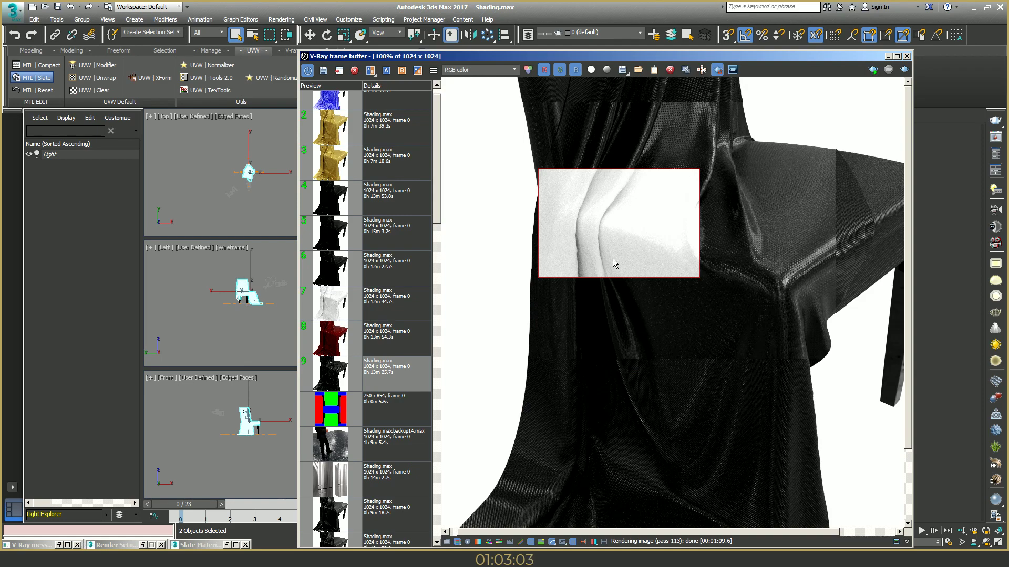
{"action": "left_click", "coordinate": [877, 71]}
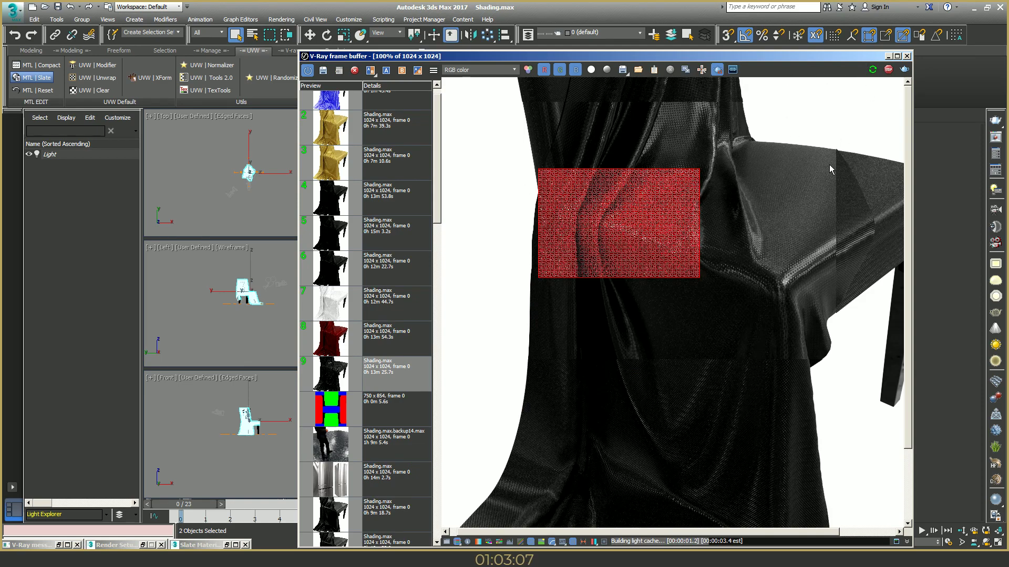
{"action": "left_click", "coordinate": [897, 56]}
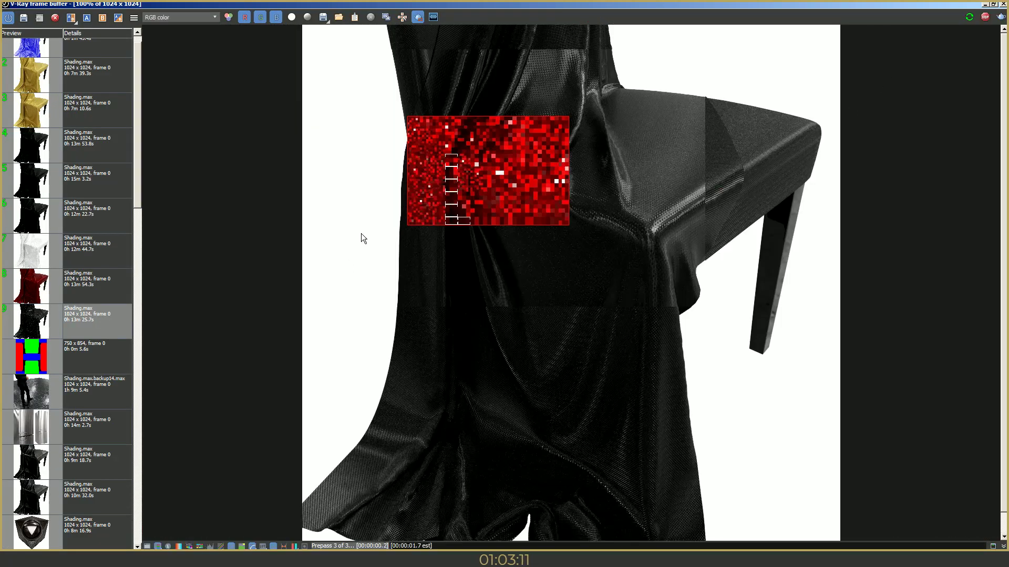
{"action": "scroll", "coordinate": [532, 184], "scroll_direction": "up", "scroll_amount": 1}
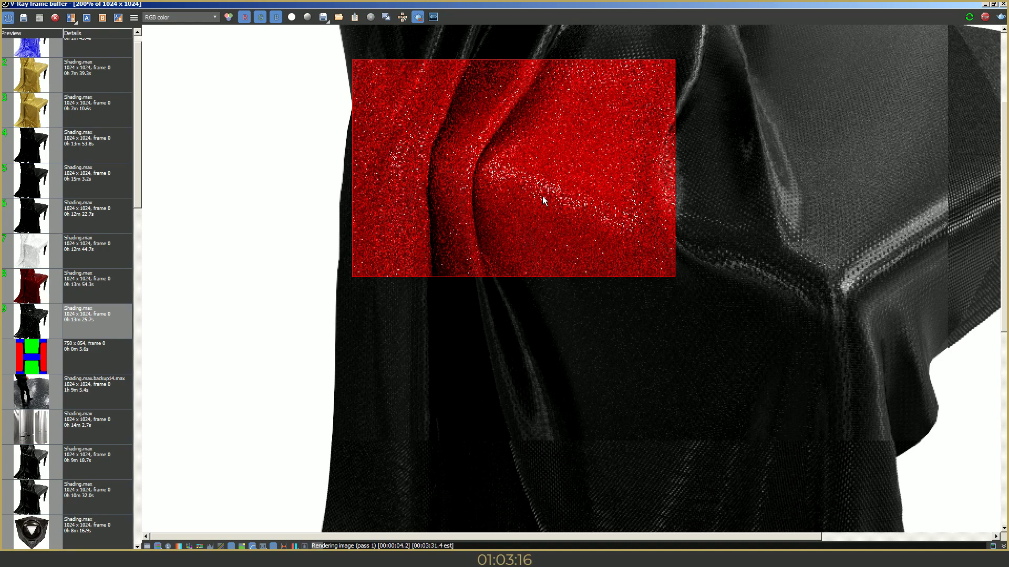
{"action": "scroll", "coordinate": [543, 199], "scroll_direction": "down", "scroll_amount": 1}
{"action": "scroll", "coordinate": [529, 171], "scroll_direction": "up", "scroll_amount": 1}
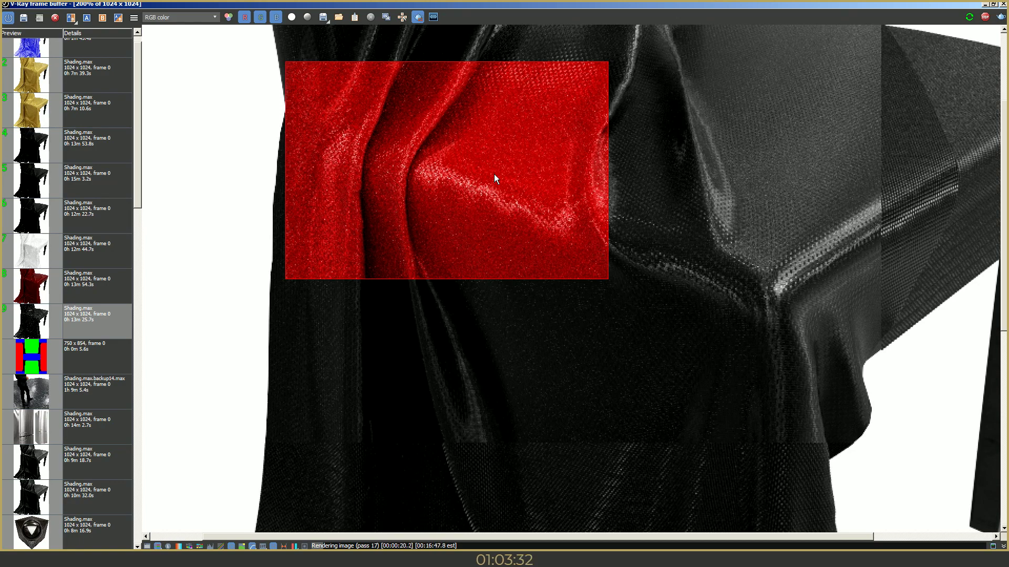
{"action": "scroll", "coordinate": [494, 175], "scroll_direction": "down", "scroll_amount": 1}
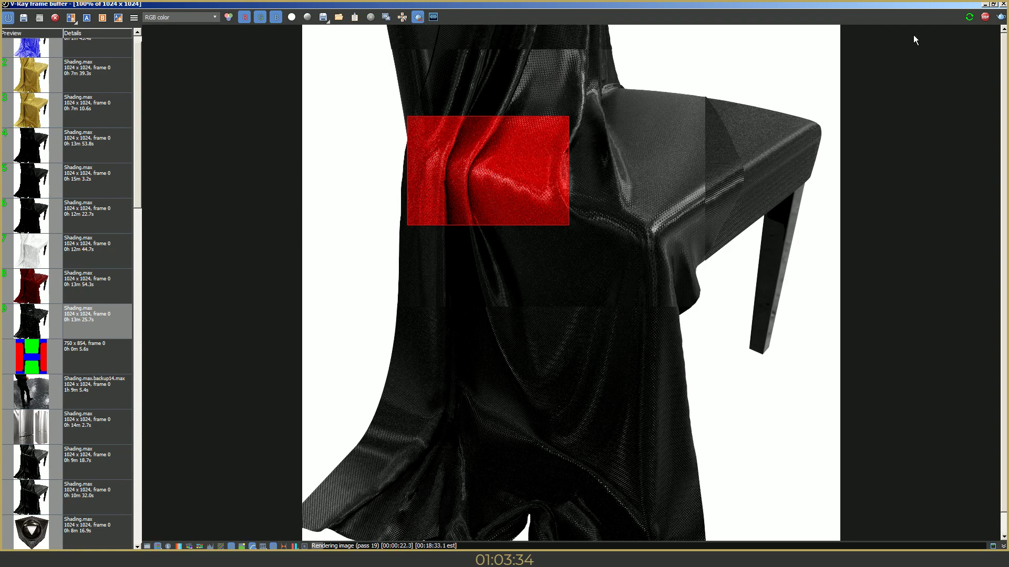
Stop the region render, restore the V-Ray frame buffer to its smaller window and move it aside.
{"action": "left_click", "coordinate": [994, 4]}
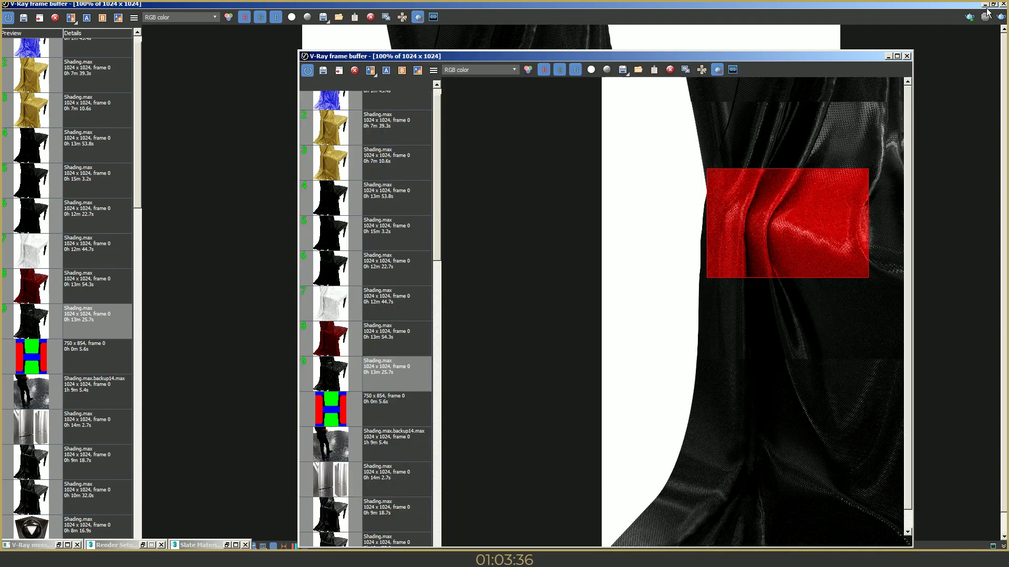
{"action": "scroll", "coordinate": [648, 267], "scroll_direction": "down", "scroll_amount": 1}
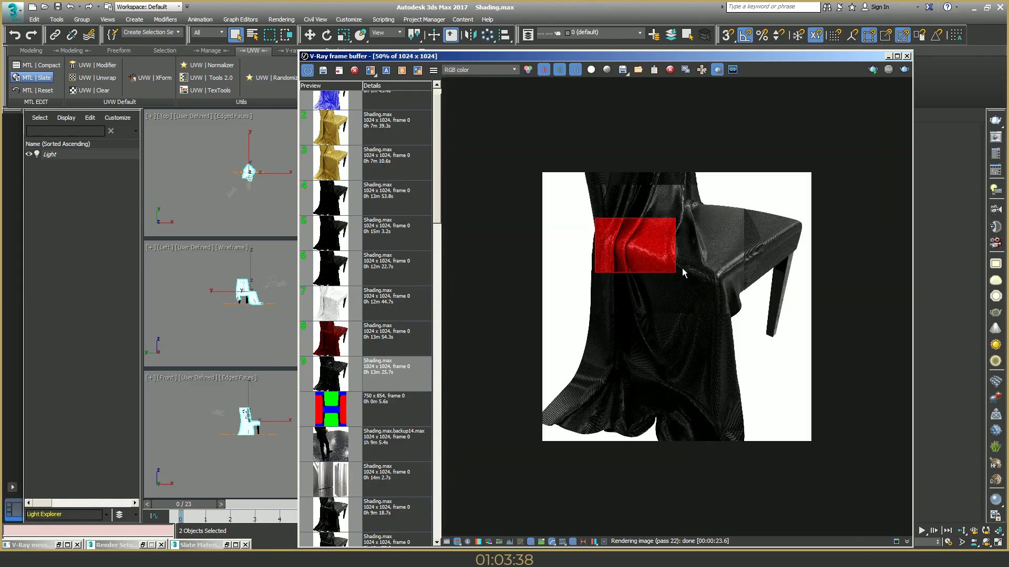
{"action": "scroll", "coordinate": [707, 256], "scroll_direction": "up", "scroll_amount": 1}
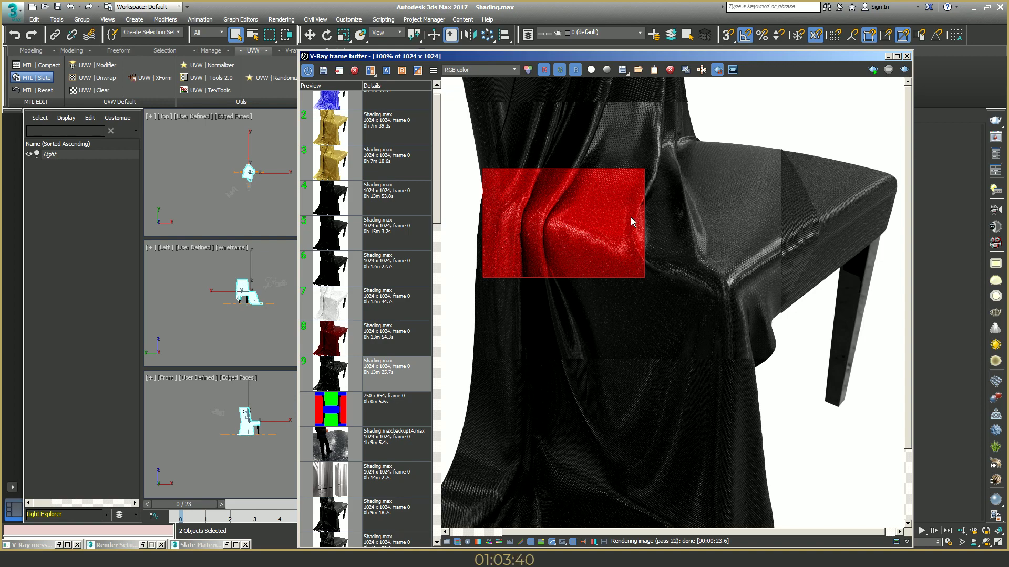
{"action": "left_click_drag", "start_coordinate": [392, 56], "coordinate": [445, 59]}
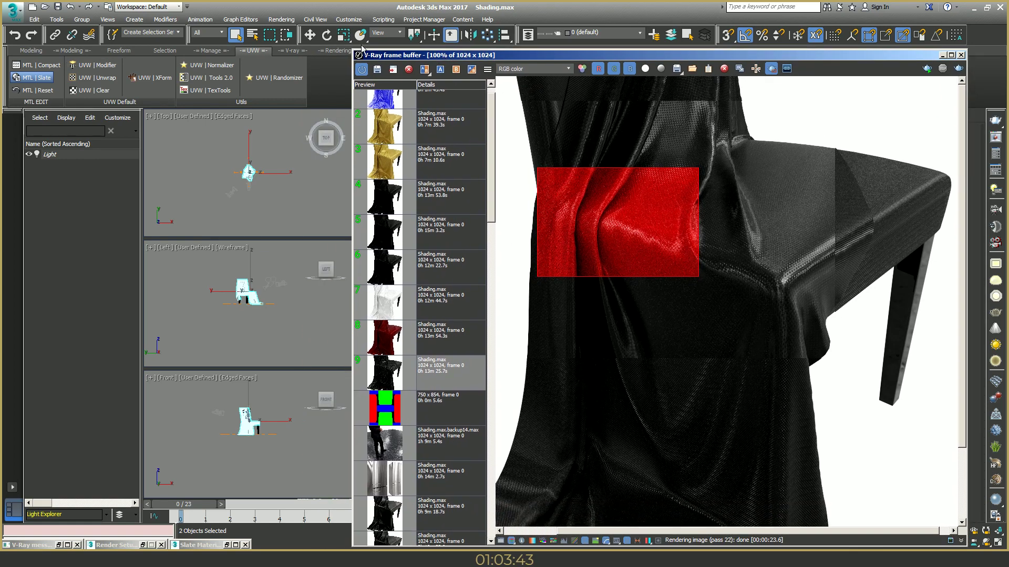
{"action": "left_click", "coordinate": [295, 51]}
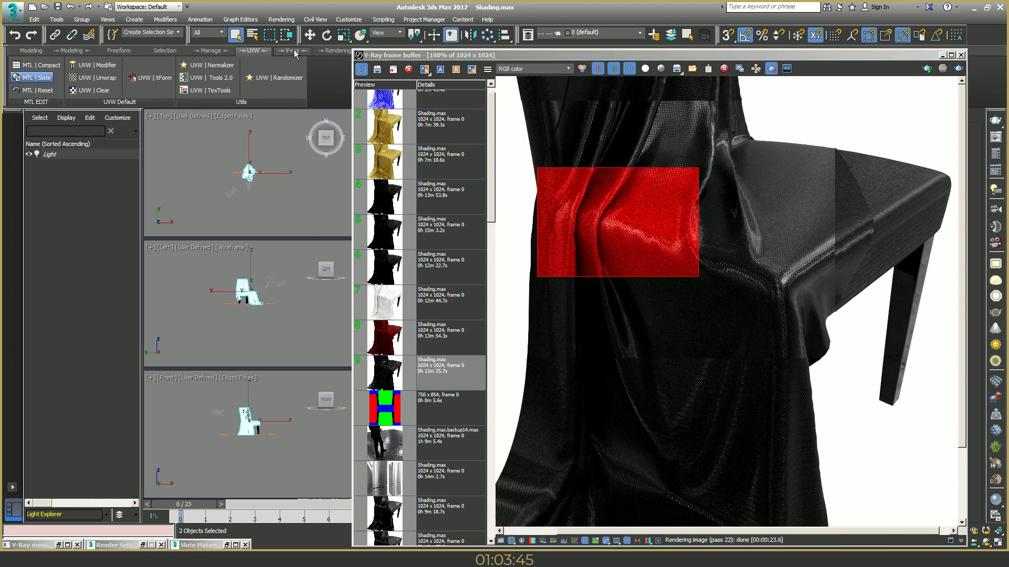
{"action": "left_click", "coordinate": [326, 51]}
{"action": "left_click", "coordinate": [253, 51]}
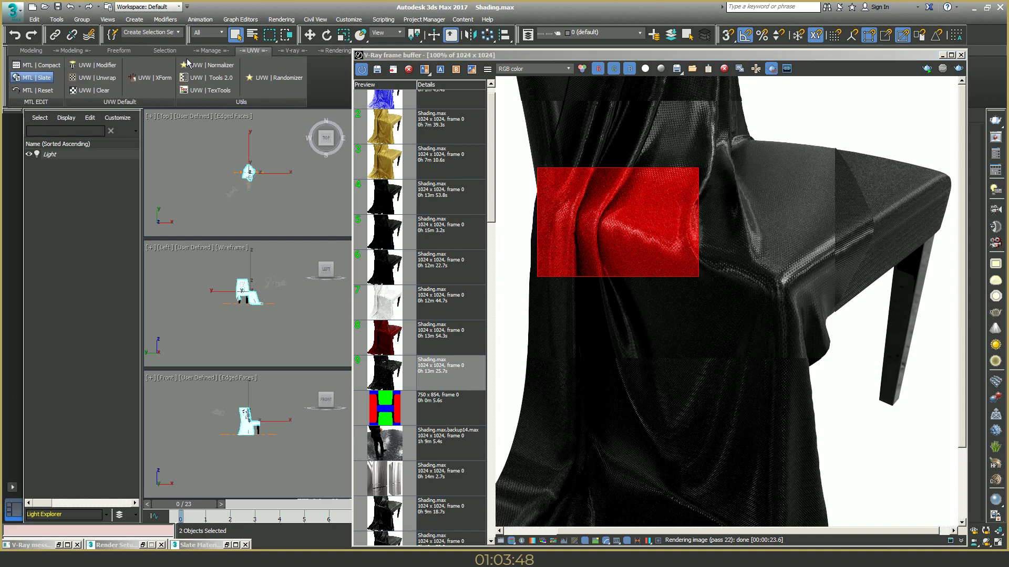
Maximise the Slate Material Editor, move the red VRayColor node away from its neighbours and open its parameters.
{"action": "left_click", "coordinate": [200, 545]}
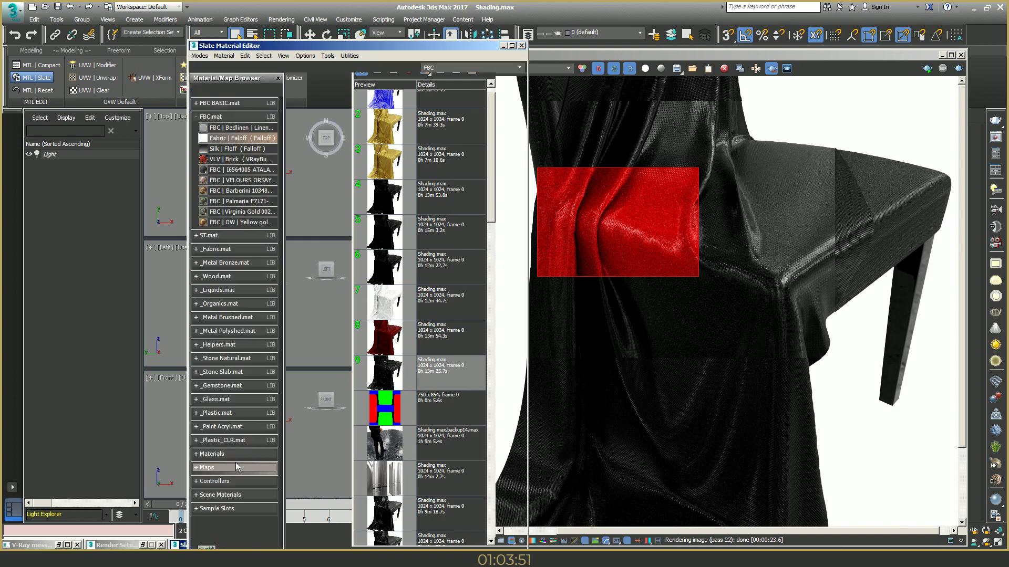
{"action": "left_click", "coordinate": [513, 46]}
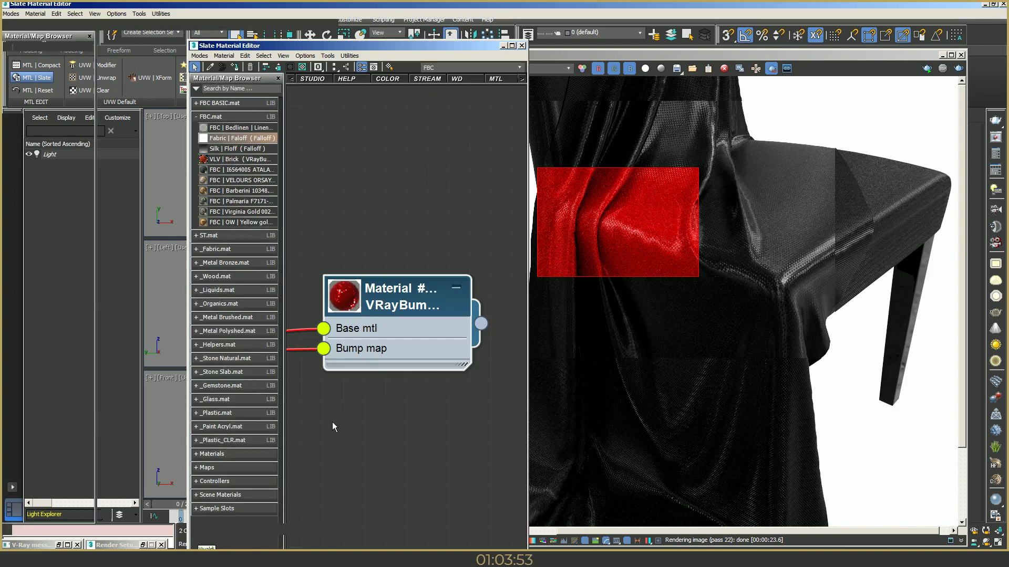
{"action": "middle_click_drag", "start_coordinate": [333, 426], "coordinate": [815, 438]}
{"action": "middle_click_drag", "start_coordinate": [338, 273], "coordinate": [620, 220]}
{"action": "scroll", "coordinate": [323, 304], "scroll_direction": "down", "scroll_amount": 8}
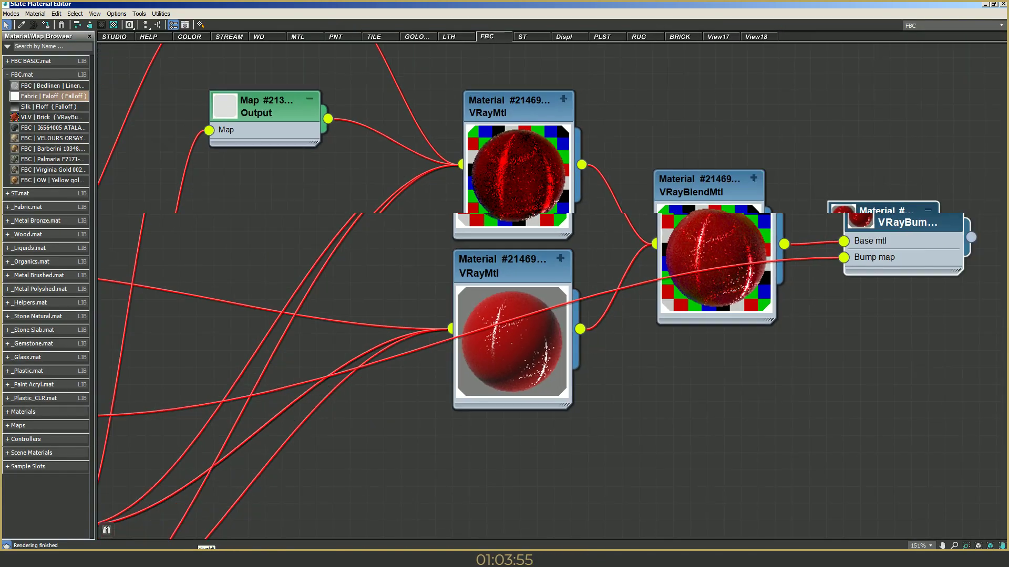
{"action": "middle_click_drag", "start_coordinate": [322, 305], "coordinate": [561, 327]}
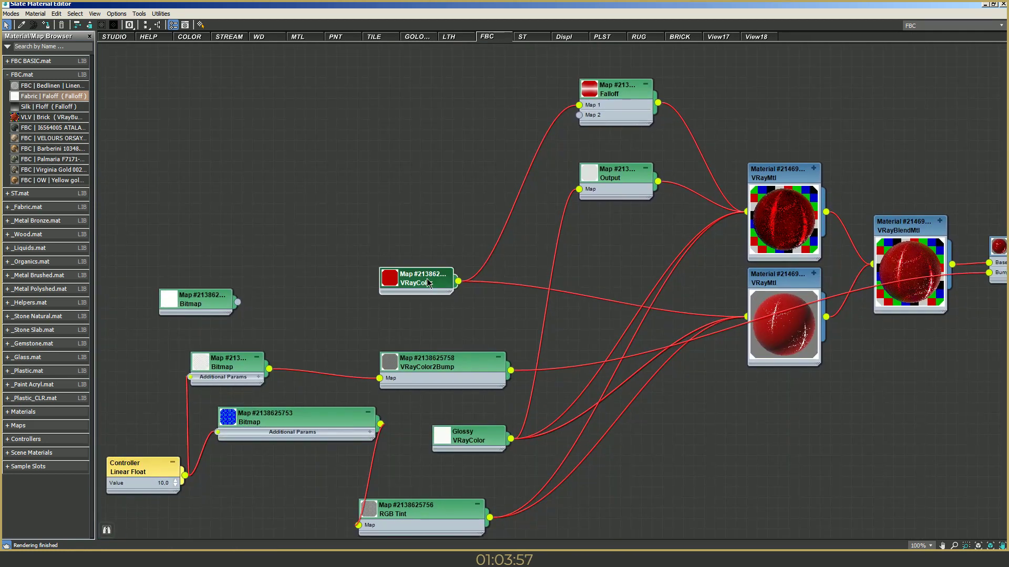
{"action": "left_click_drag", "start_coordinate": [420, 283], "coordinate": [356, 254]}
{"action": "double_click", "coordinate": [367, 248]}
{"action": "middle_click_drag", "start_coordinate": [715, 326], "coordinate": [630, 302]}
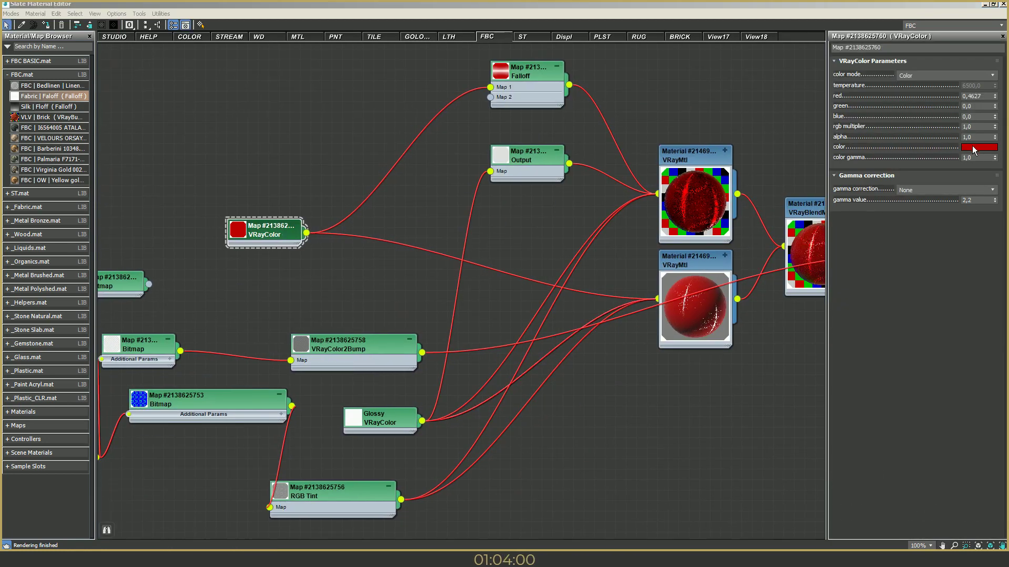
Change the red VRayColor to a dark teal, RGB 15, 86, 68, and review the material previews along the node graph.
{"action": "left_click", "coordinate": [972, 147]}
{"action": "left_click_drag", "start_coordinate": [502, 160], "coordinate": [514, 191]}
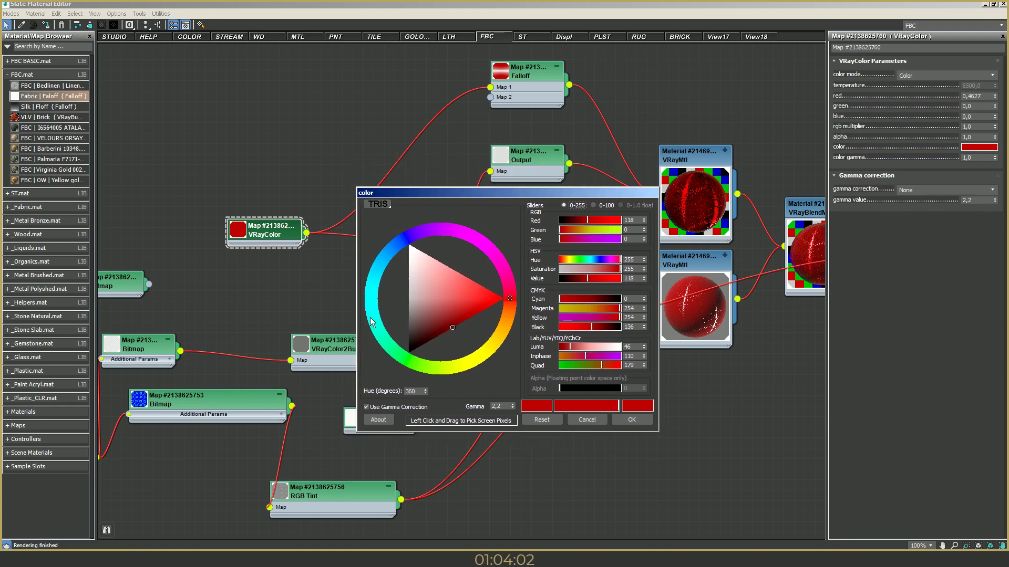
{"action": "left_click", "coordinate": [373, 317]}
{"action": "left_click", "coordinate": [436, 332]}
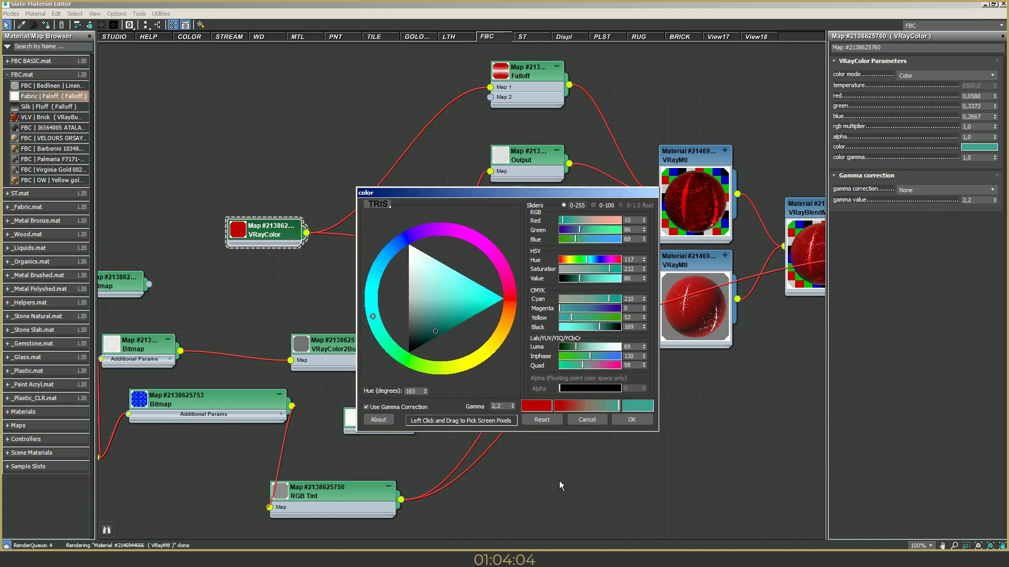
{"action": "left_click", "coordinate": [632, 420]}
{"action": "middle_click_drag", "start_coordinate": [632, 421], "coordinate": [579, 431]}
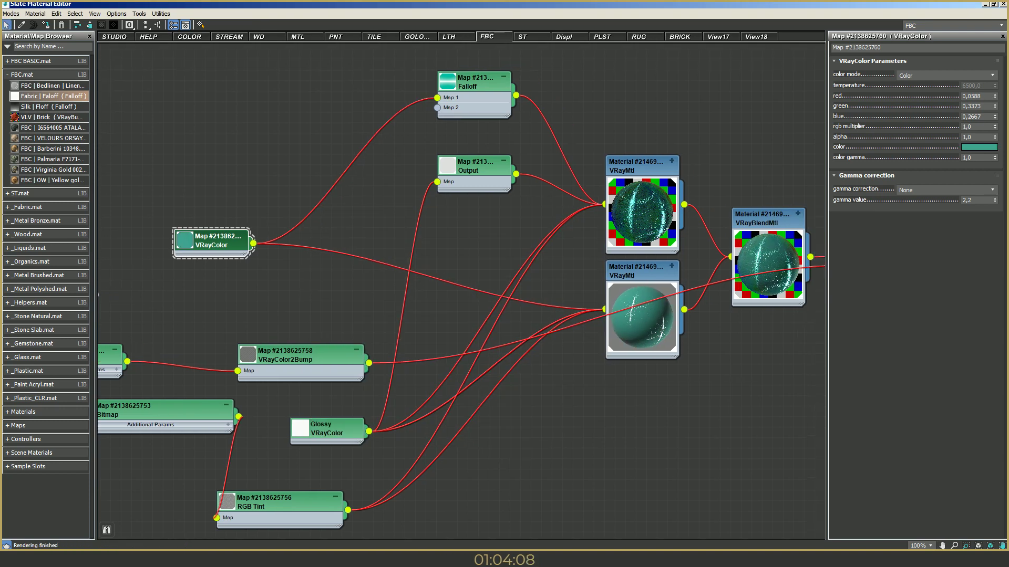
{"action": "middle_click_drag", "start_coordinate": [651, 310], "coordinate": [578, 283]}
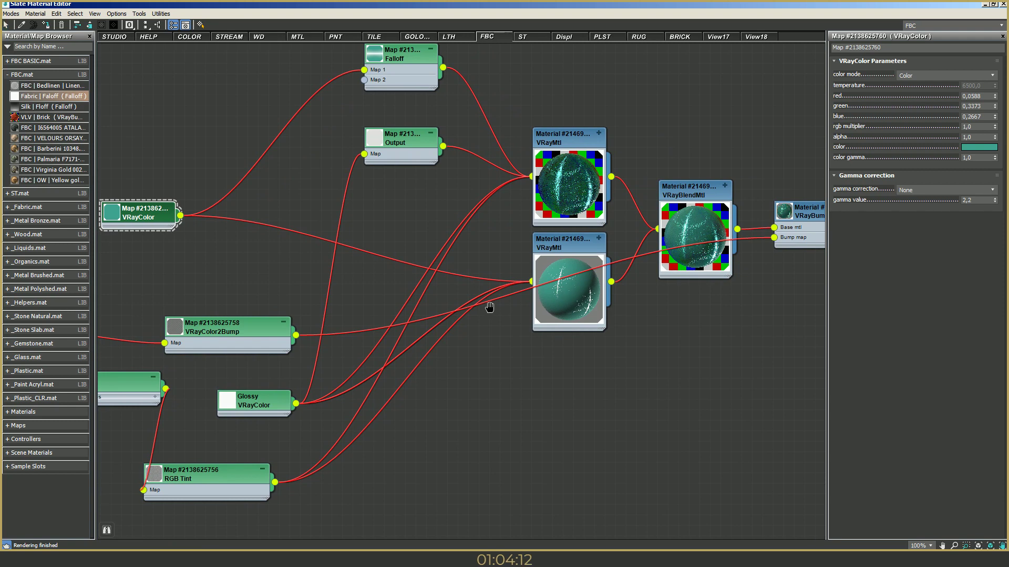
{"action": "middle_click_drag", "start_coordinate": [489, 307], "coordinate": [512, 278]}
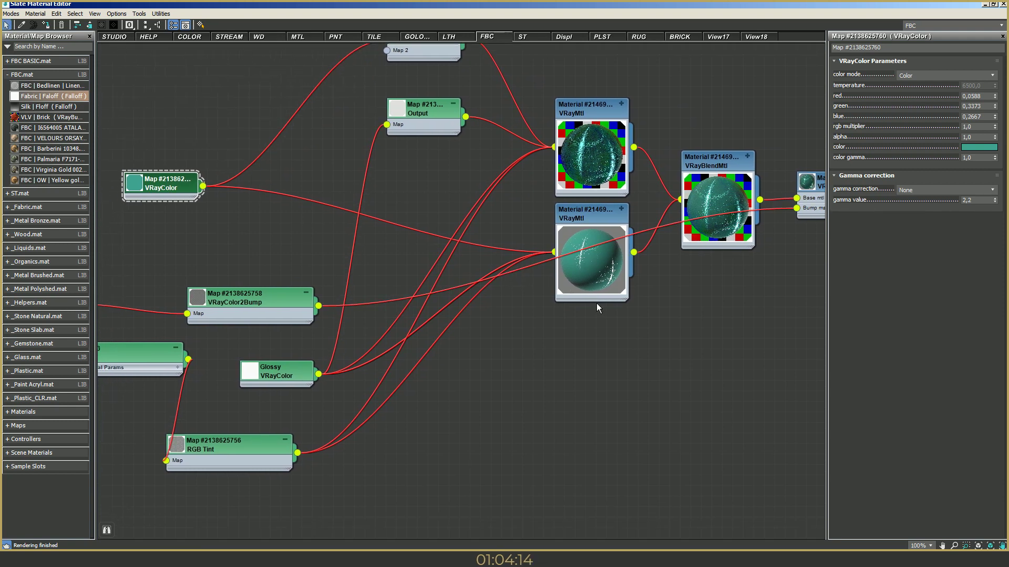
{"action": "middle_click_drag", "start_coordinate": [597, 304], "coordinate": [605, 319]}
{"action": "middle_click_drag", "start_coordinate": [575, 226], "coordinate": [407, 253]}
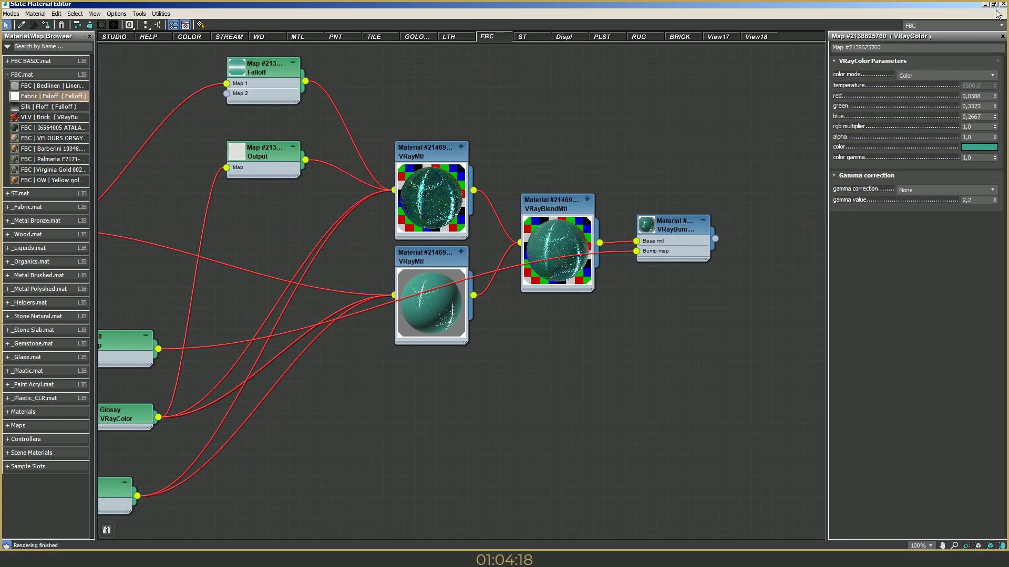
{"action": "middle_click_drag", "start_coordinate": [192, 331], "coordinate": [418, 300]}
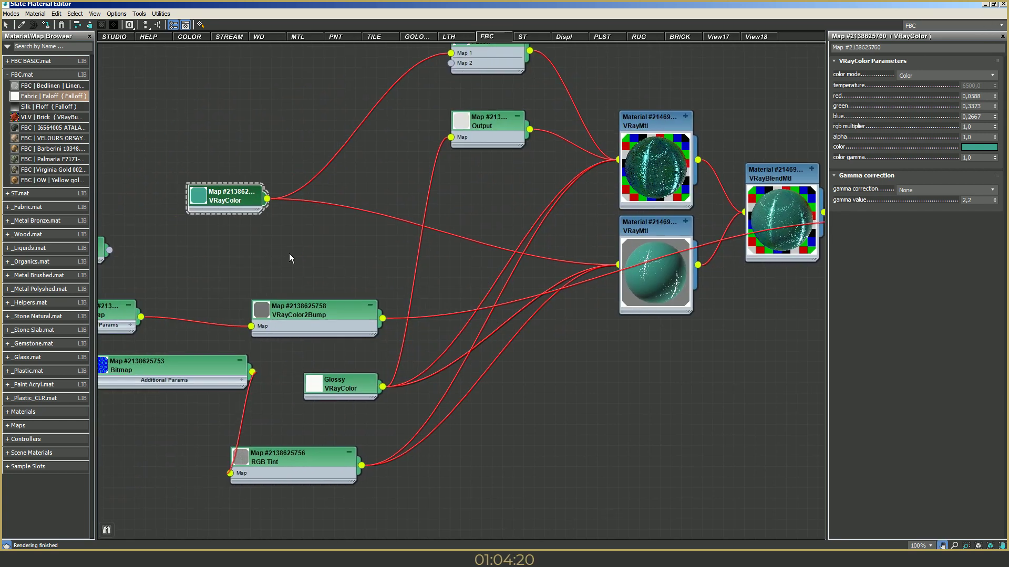
Set the teal VRayColor to a neutral off-white with saturation 0 and value 80 on the 0-100 scale.
{"action": "left_click", "coordinate": [980, 148]}
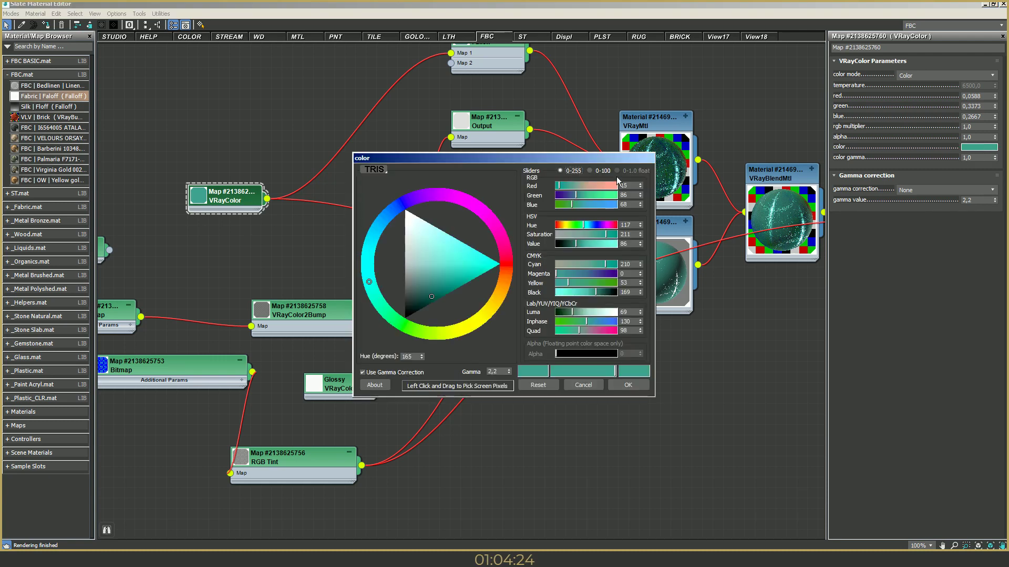
{"action": "left_click_drag", "start_coordinate": [589, 234], "coordinate": [542, 236]}
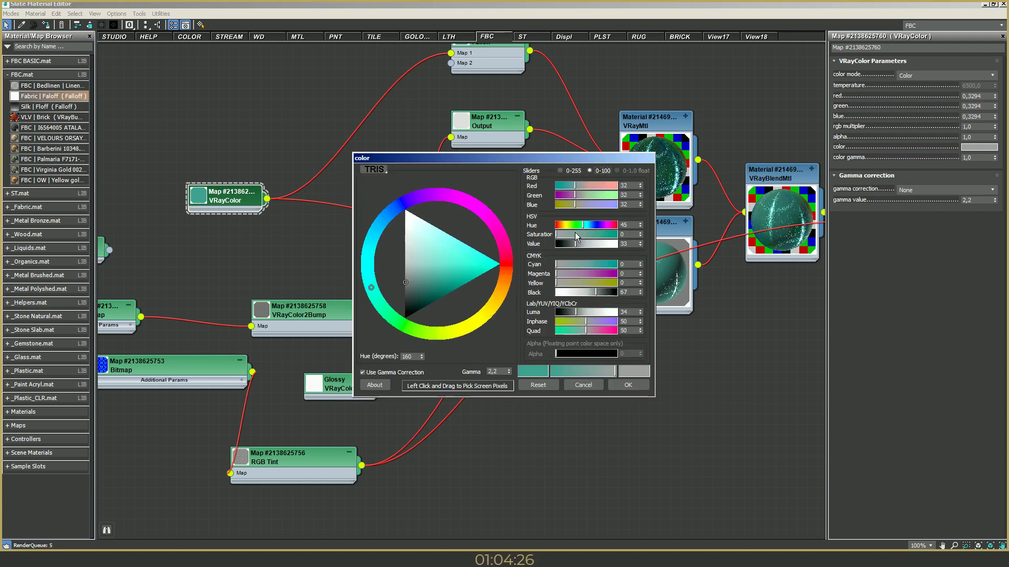
{"action": "double_click", "coordinate": [633, 245]}
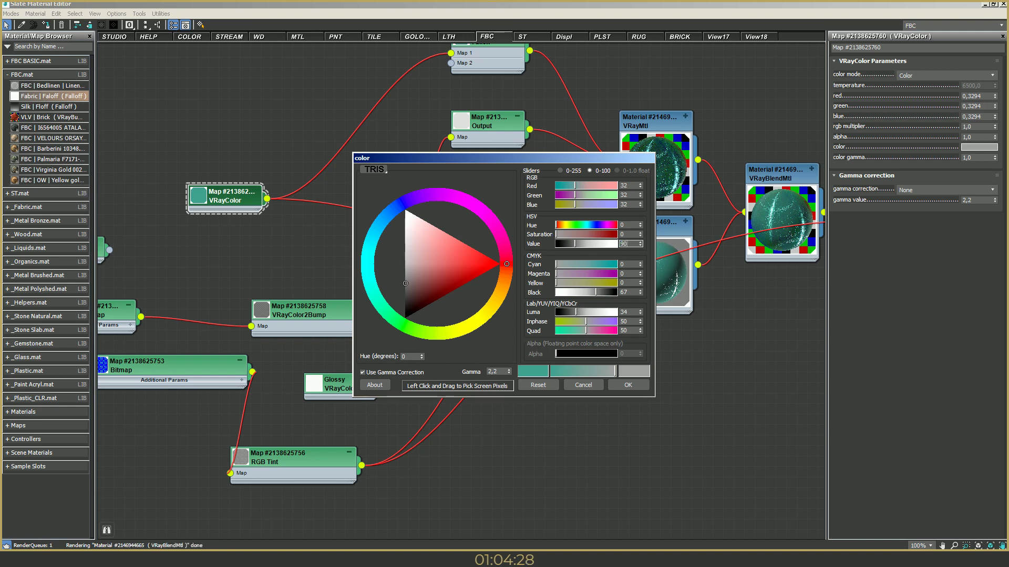
{"action": "type", "text": "90"}
{"action": "key", "text": "Return"}
{"action": "type", "text": "80"}
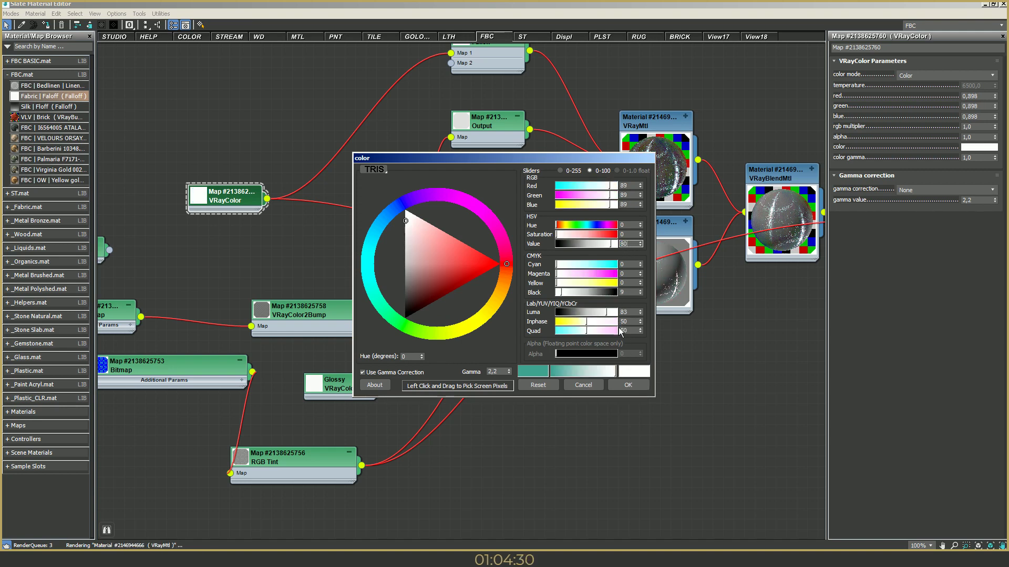
{"action": "key", "text": "Return"}
{"action": "left_click", "coordinate": [638, 390]}
Close the Slate Material Editor and draw a larger render region over the cloth folds in the V-Ray frame buffer.
{"action": "middle_click_drag", "start_coordinate": [692, 253], "coordinate": [492, 286]}
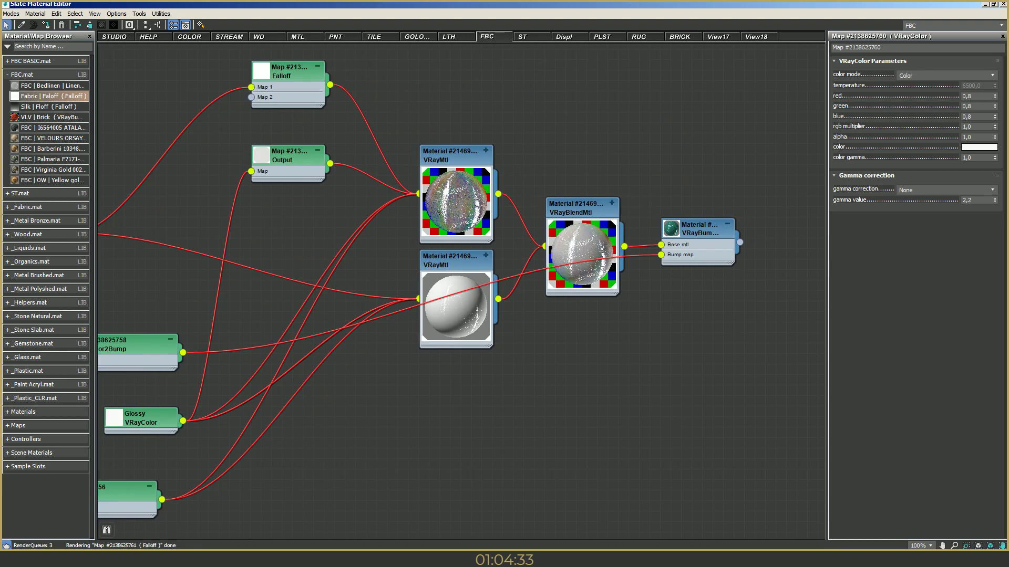
{"action": "left_click", "coordinate": [1001, 4]}
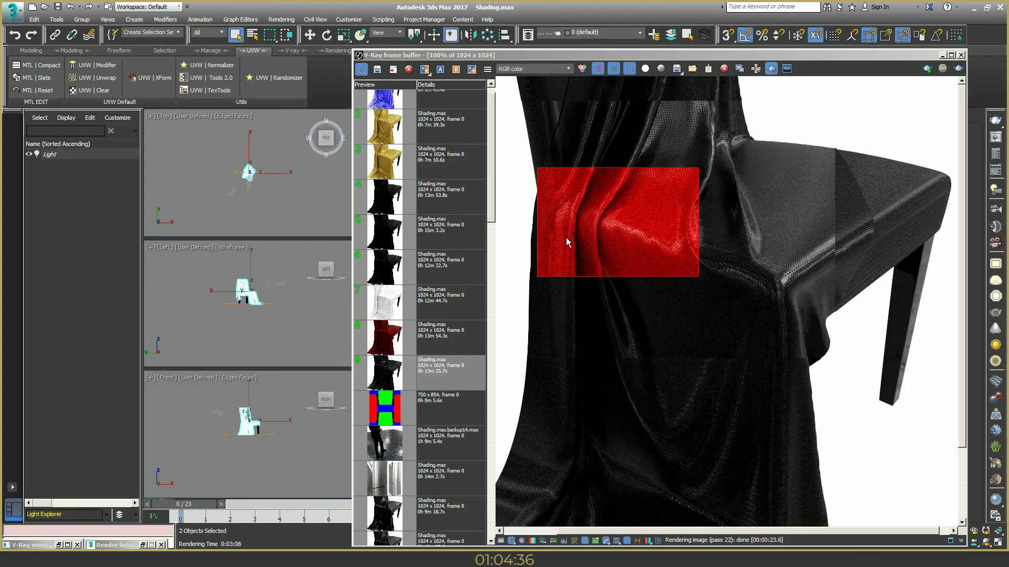
{"action": "left_click_drag", "start_coordinate": [542, 206], "coordinate": [729, 419]}
{"action": "mouse_move", "coordinate": [710, 243]}
{"action": "middle_mouse_down"}
{"action": "mouse_move", "coordinate": [683, 220]}
{"action": "mouse_move", "coordinate": [584, 207]}
{"action": "middle_mouse_up"}
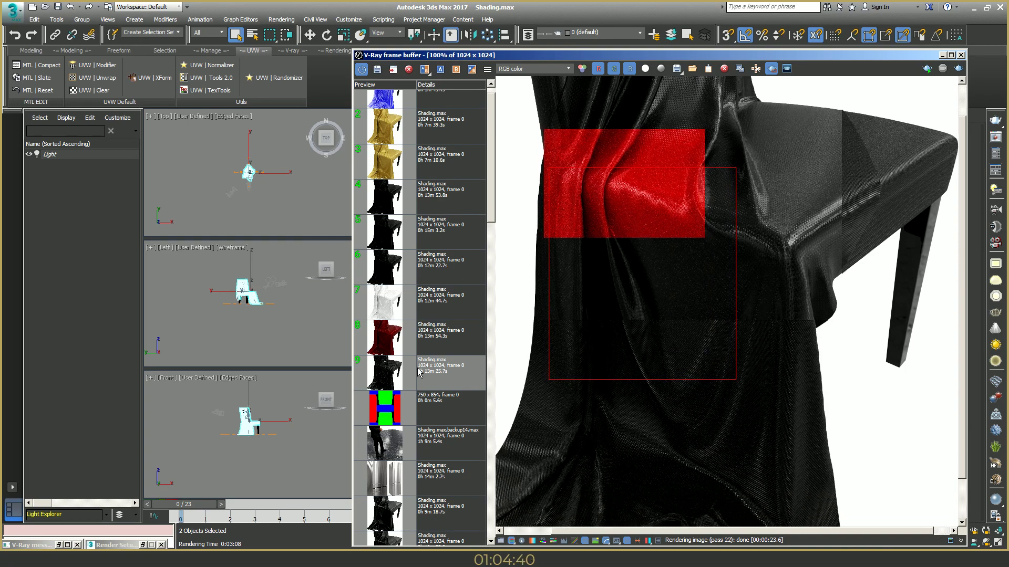
Load the white cloth render from the history and maximise the V-Ray frame buffer with region rendering turned off.
{"action": "left_click", "coordinate": [446, 304]}
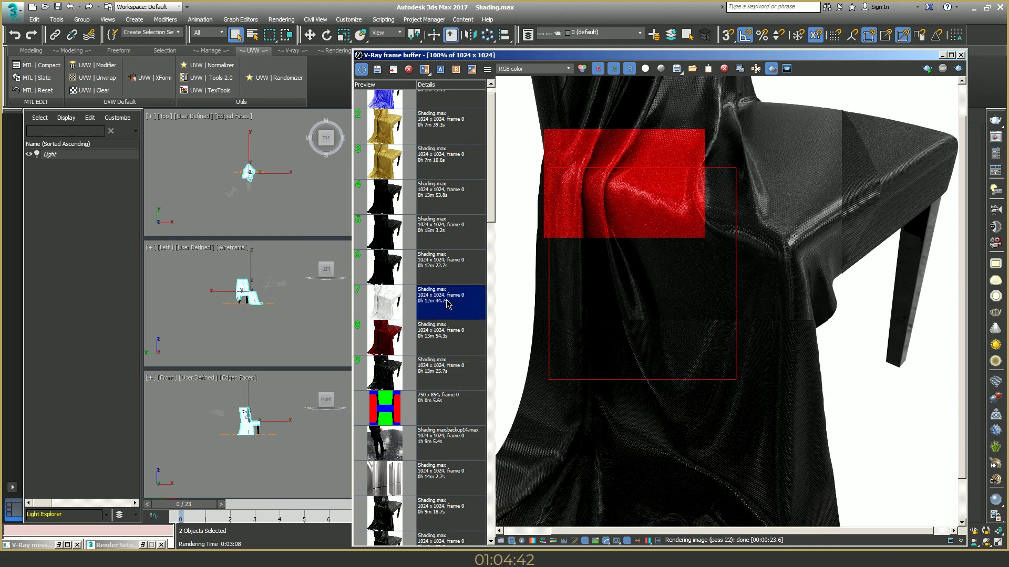
{"action": "left_click", "coordinate": [771, 68]}
{"action": "left_click_drag", "start_coordinate": [818, 52], "coordinate": [704, 1]}
{"action": "left_click", "coordinate": [838, 4]}
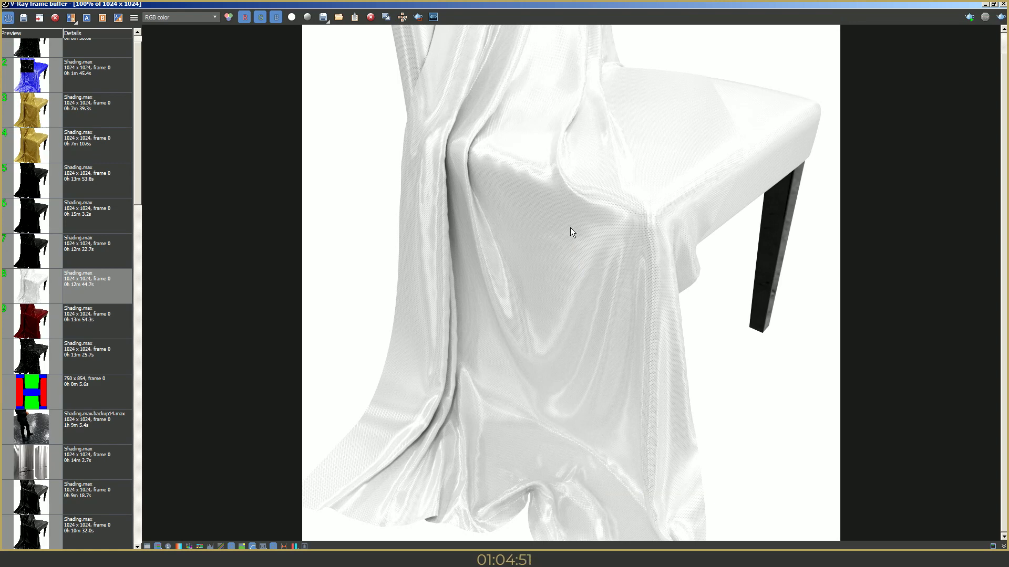
Review the red, black and two gold cloth renders from the render history one after another.
{"action": "left_click", "coordinate": [103, 321]}
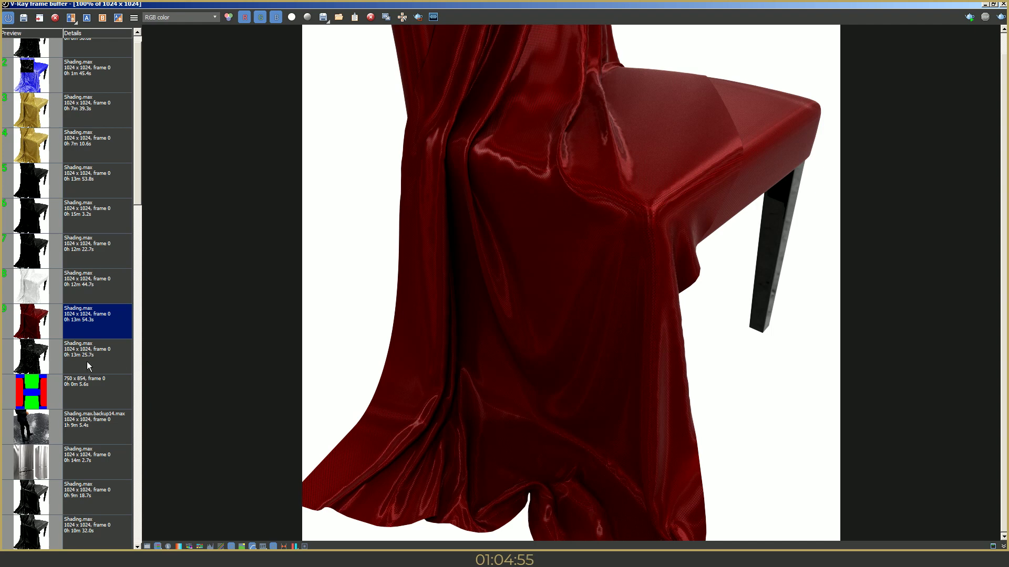
{"action": "left_click", "coordinate": [89, 255]}
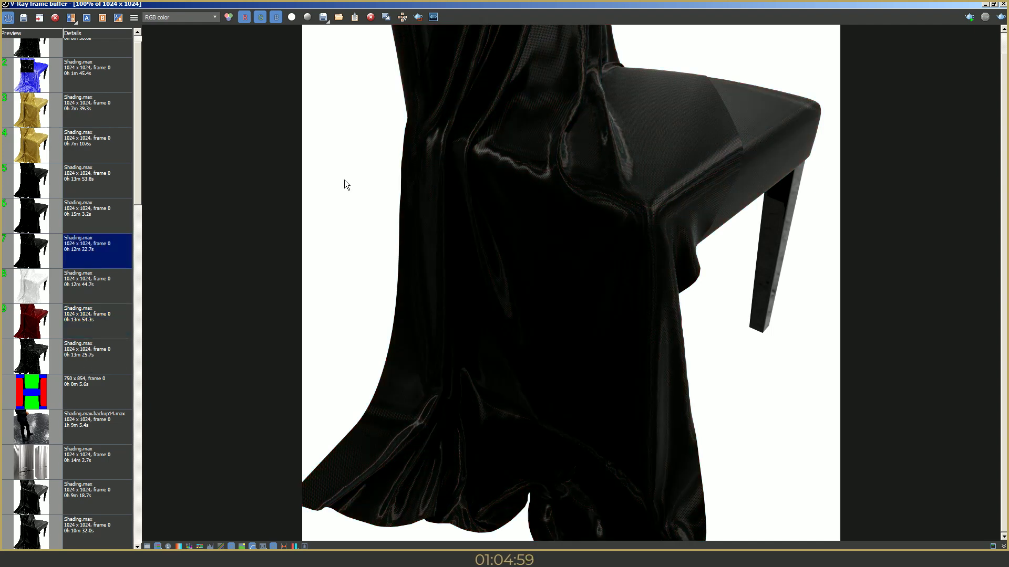
{"action": "left_click", "coordinate": [100, 118]}
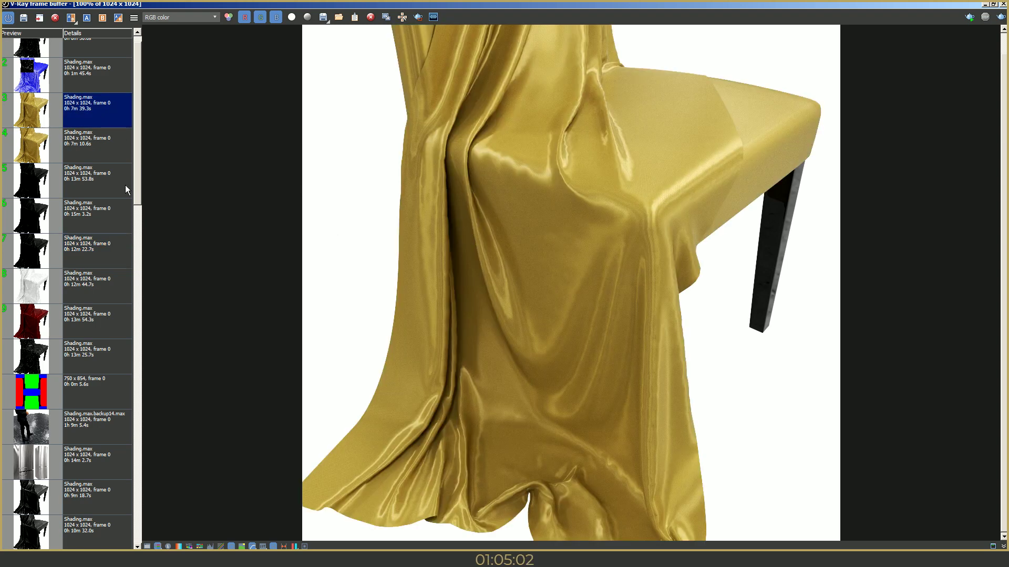
{"action": "left_click", "coordinate": [76, 152]}
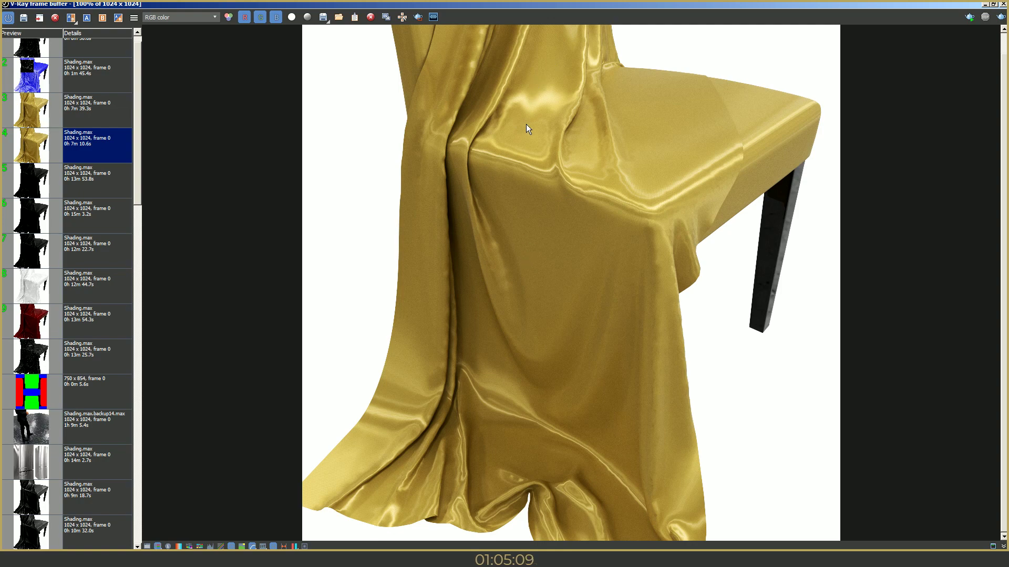
Compare the first gold render as A against the 13m 25.7s black render as B across the chair seat.
{"action": "left_click", "coordinate": [84, 357]}
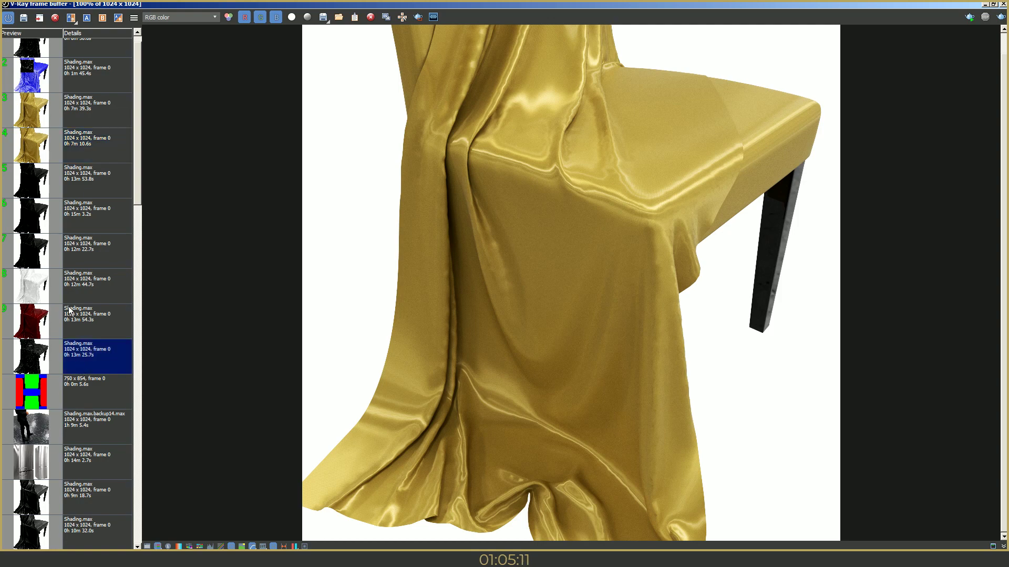
{"action": "left_click", "coordinate": [103, 18]}
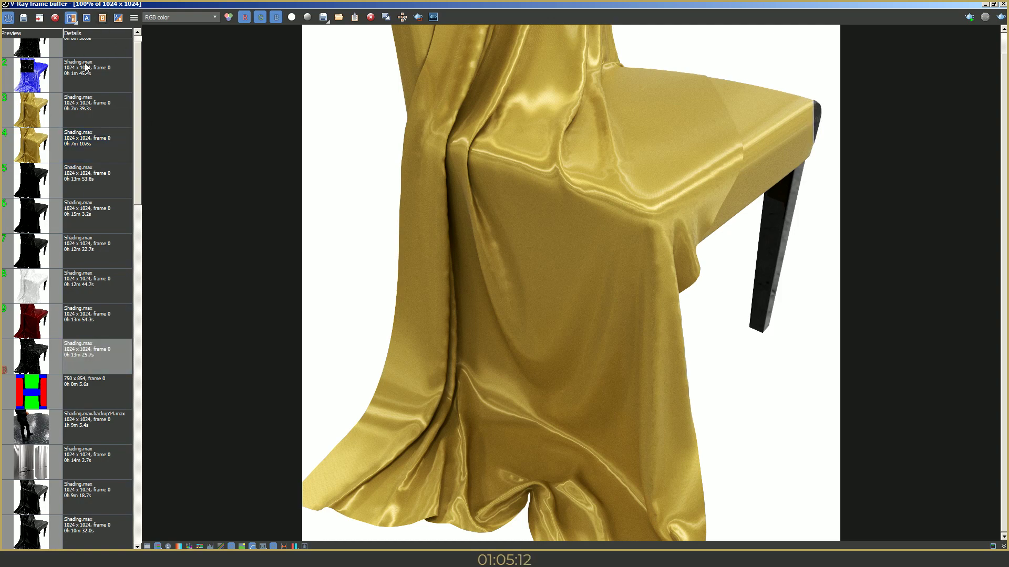
{"action": "left_click", "coordinate": [92, 121]}
{"action": "left_click", "coordinate": [87, 19]}
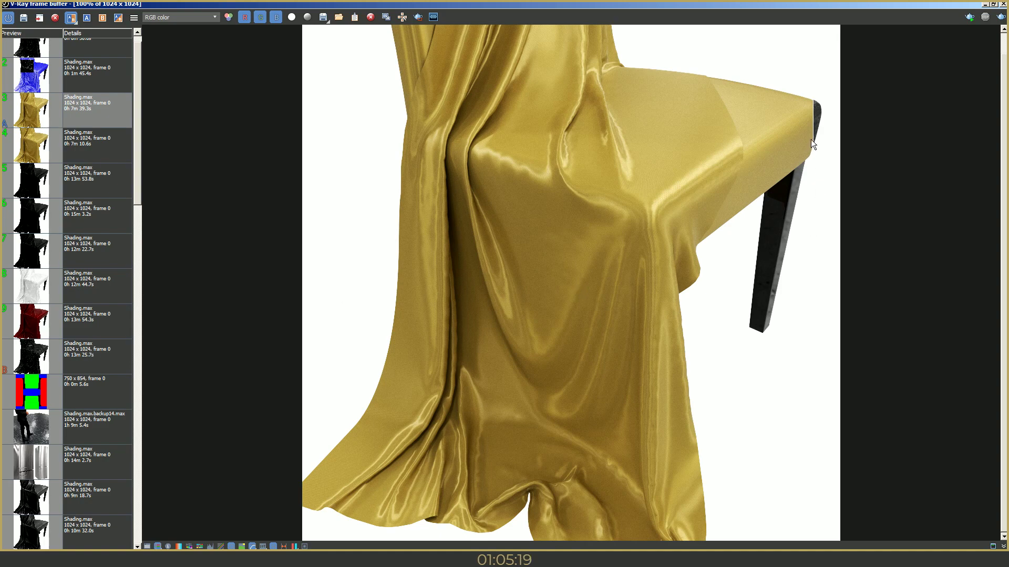
{"action": "left_click_drag", "start_coordinate": [814, 140], "coordinate": [691, 157]}
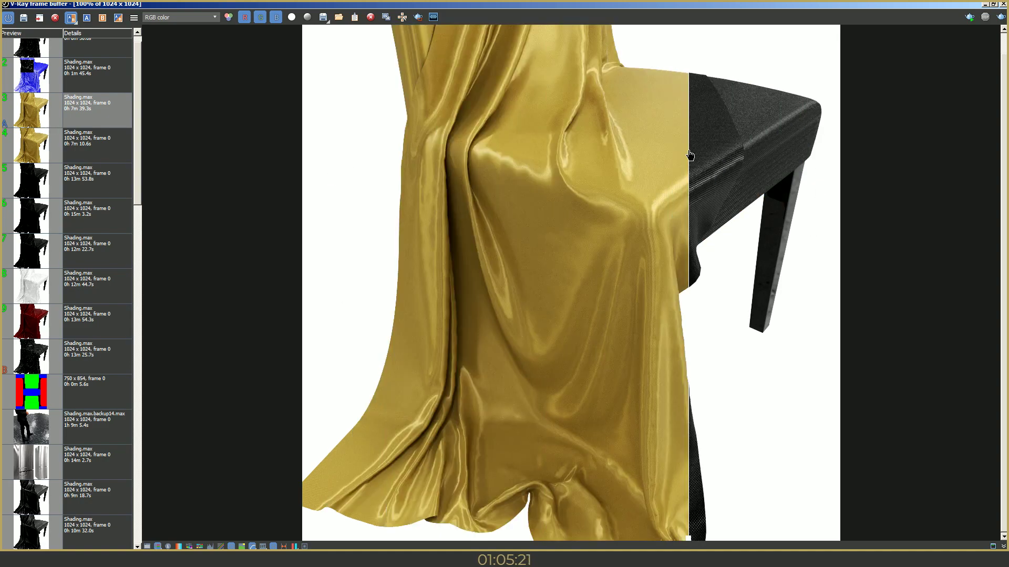
Set the second gold render as image A and sweep the comparison divider across the cloth against the black render.
{"action": "left_click", "coordinate": [79, 142]}
{"action": "left_click", "coordinate": [86, 18]}
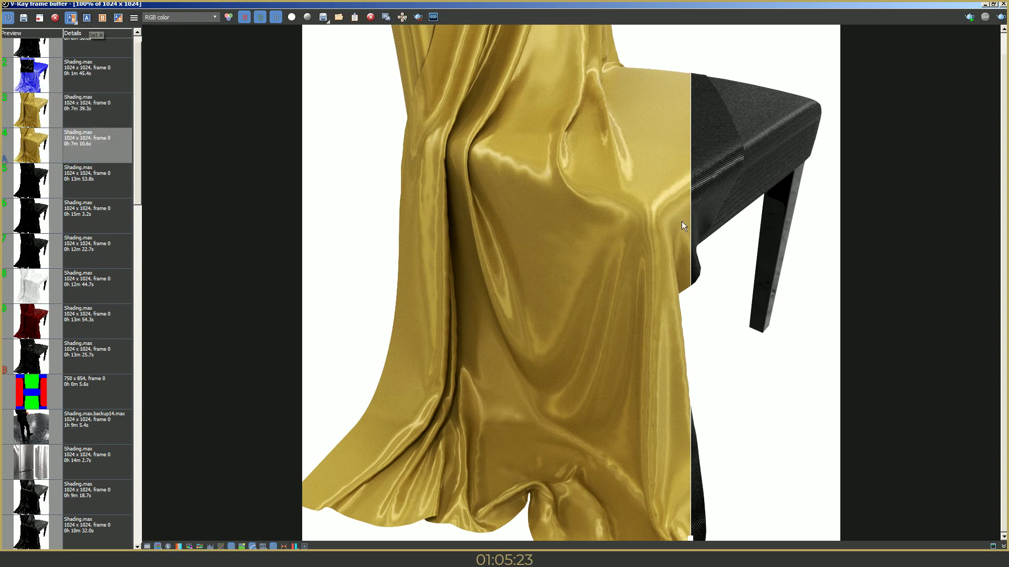
{"action": "left_click_drag", "start_coordinate": [695, 199], "coordinate": [332, 221]}
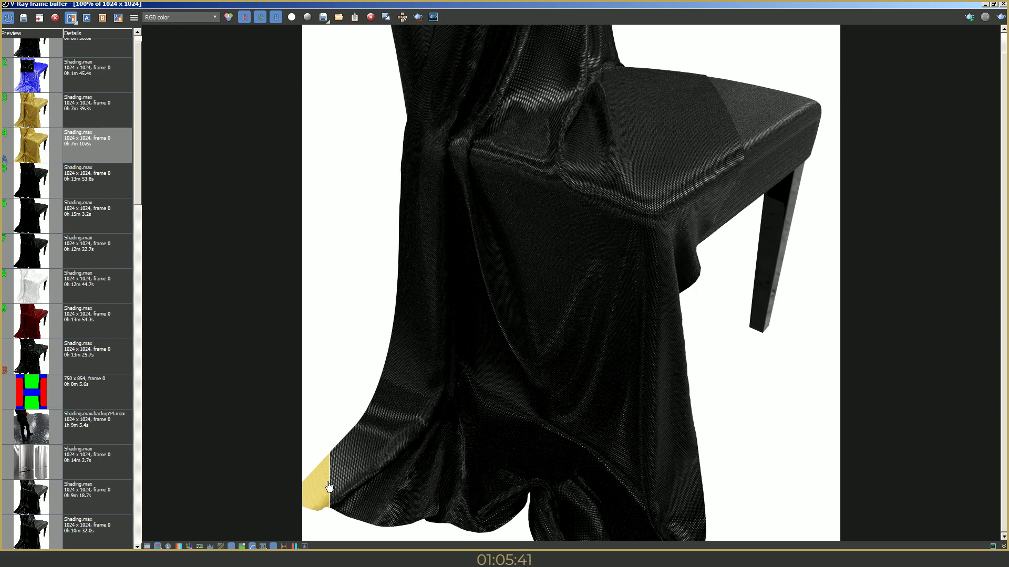
{"action": "left_click_drag", "start_coordinate": [331, 487], "coordinate": [780, 426]}
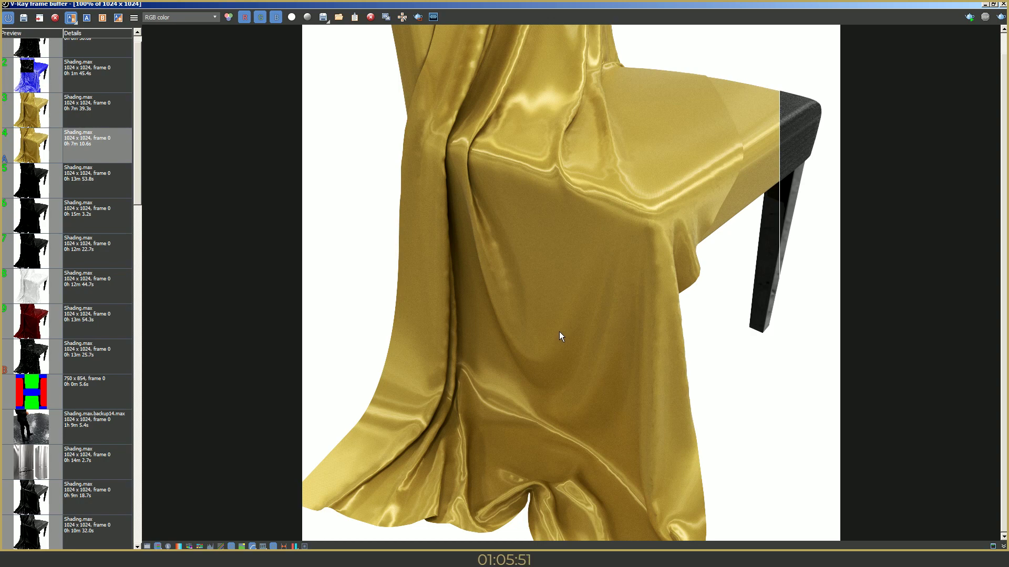
{"action": "left_click_drag", "start_coordinate": [783, 193], "coordinate": [702, 195]}
Compare the two gold renders, the first as A and the second as B, sweeping the divider across the folds.
{"action": "left_click", "coordinate": [93, 124]}
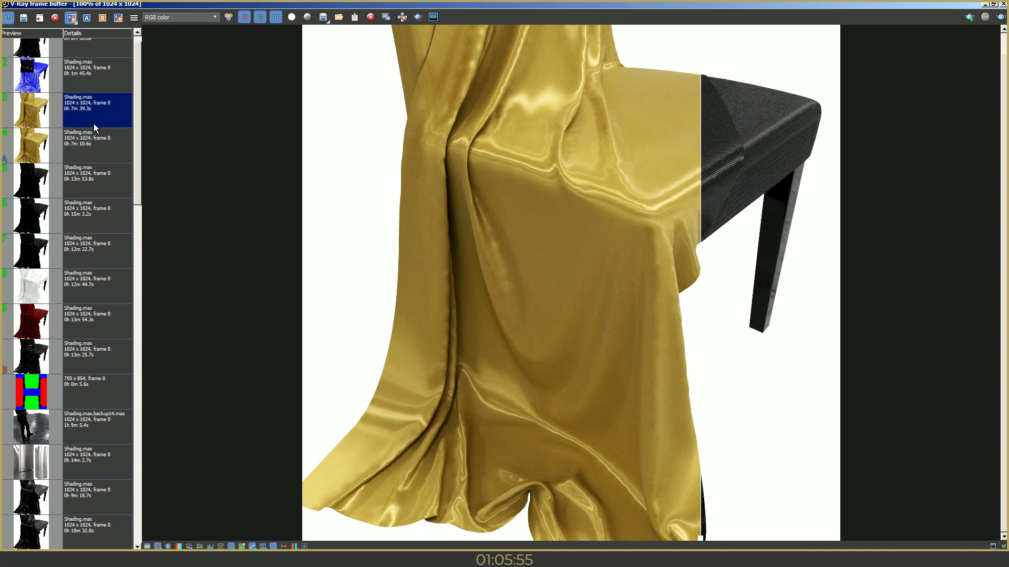
{"action": "left_click", "coordinate": [87, 18]}
{"action": "left_click", "coordinate": [84, 142]}
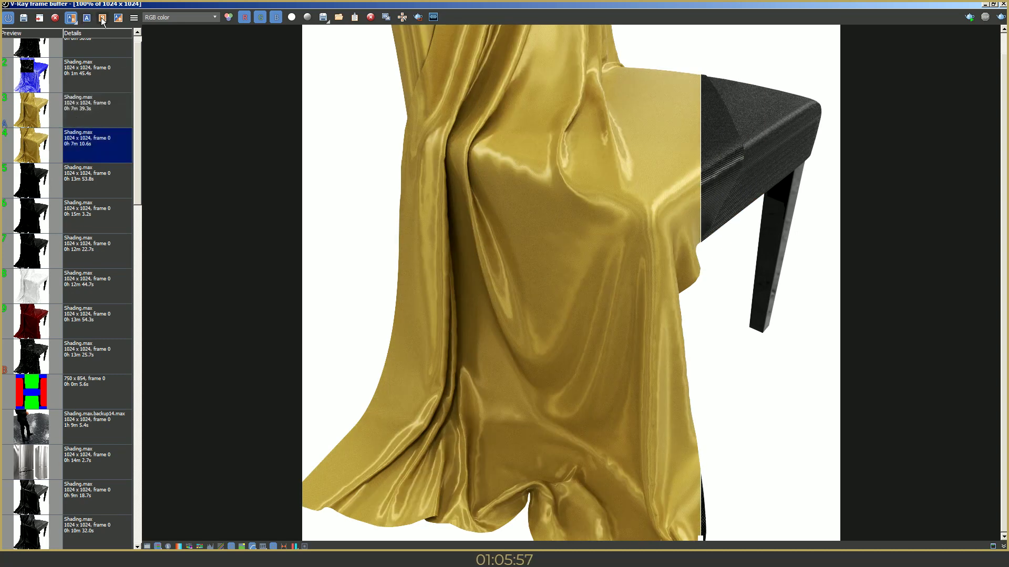
{"action": "left_click", "coordinate": [102, 18]}
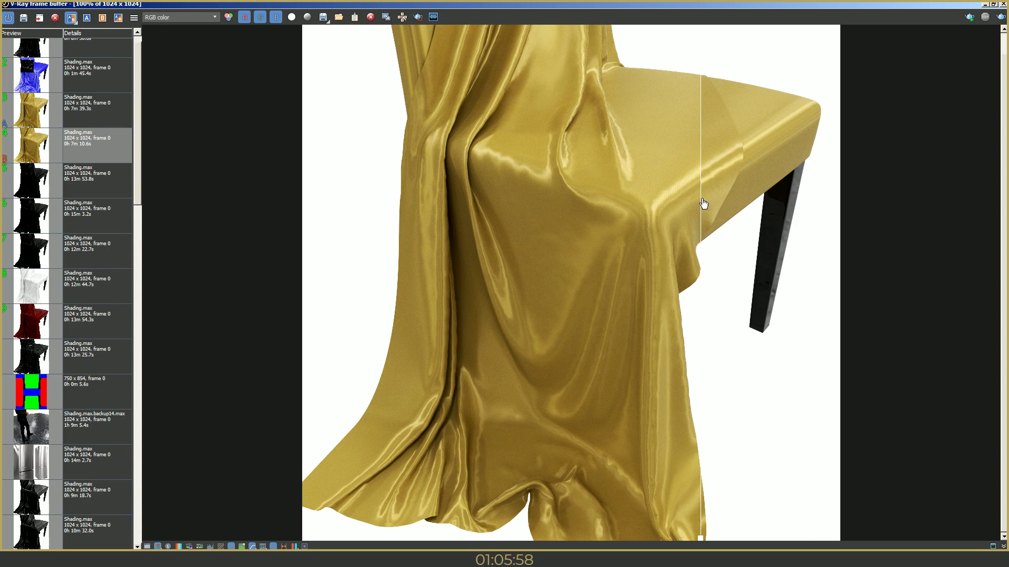
{"action": "left_click_drag", "start_coordinate": [702, 206], "coordinate": [359, 271]}
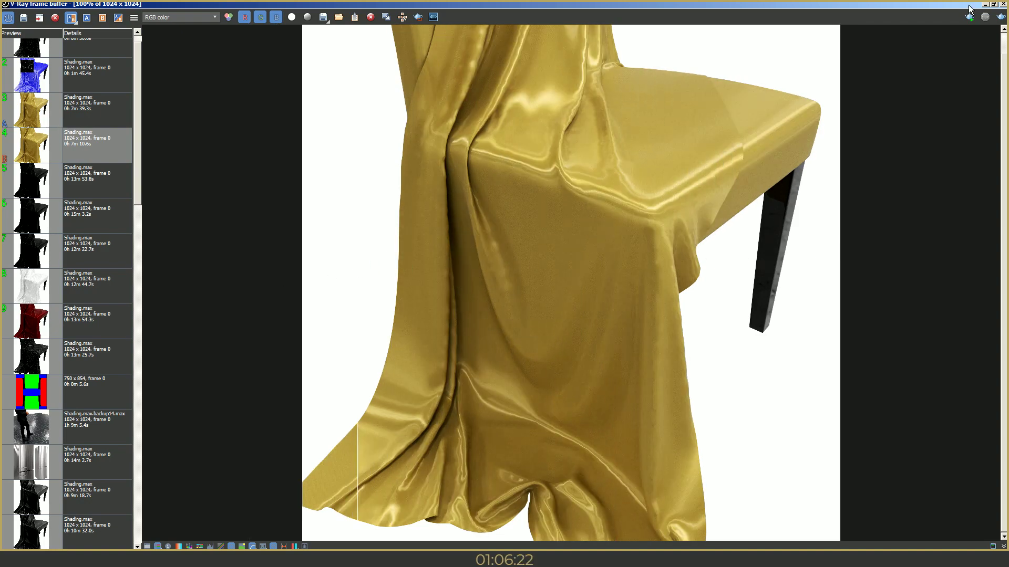
Restore the V-Ray frame buffer to a smaller floating window and move it clear of the viewports.
{"action": "left_click", "coordinate": [992, 4]}
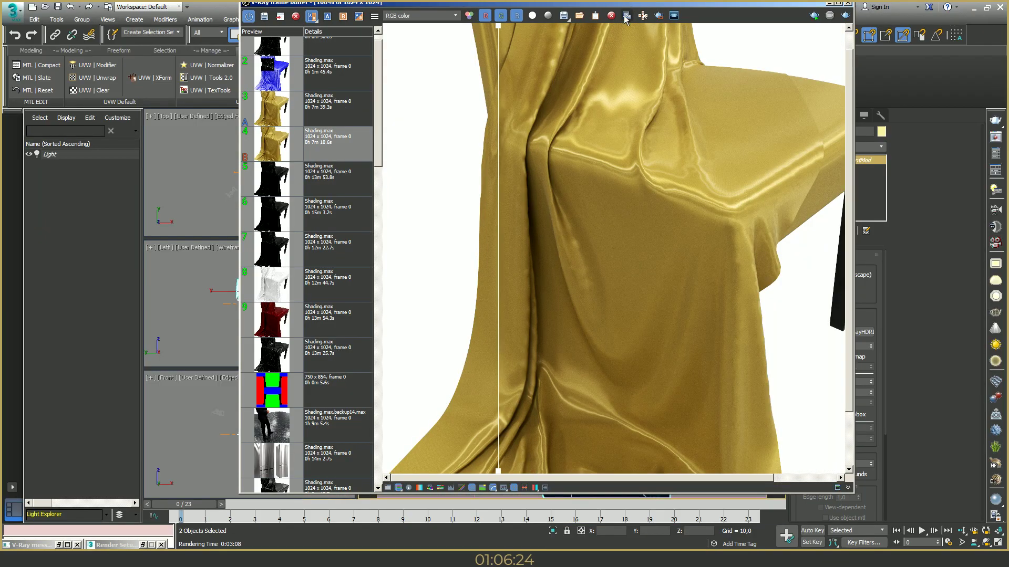
{"action": "left_click_drag", "start_coordinate": [628, 4], "coordinate": [690, 17]}
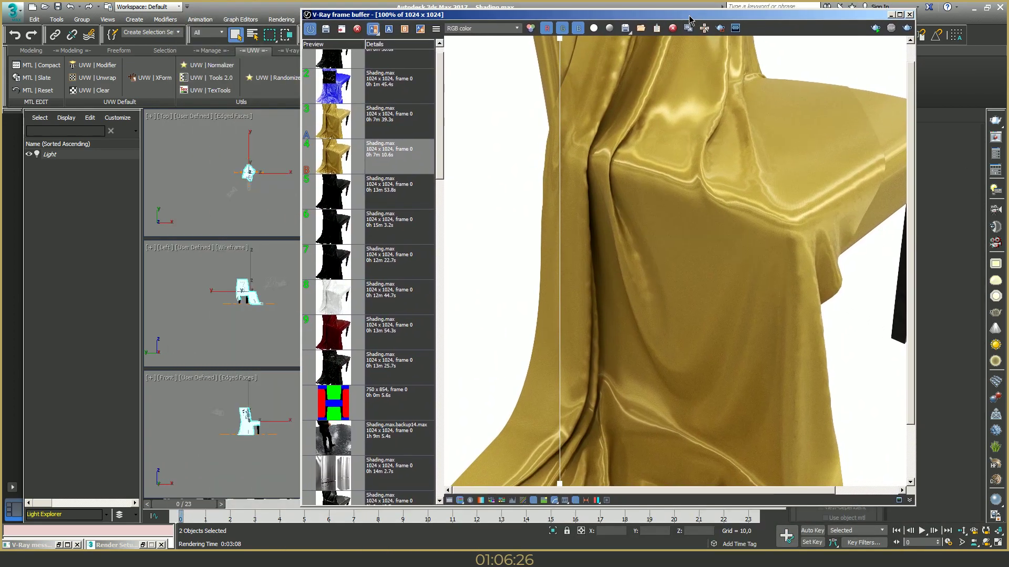
{"action": "left_click", "coordinate": [142, 542]}
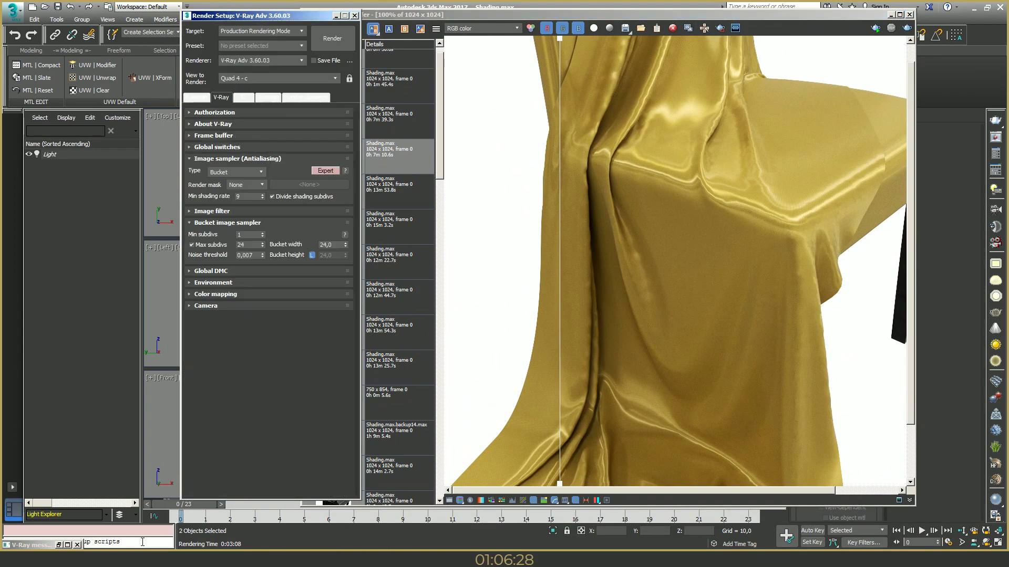
{"action": "left_click", "coordinate": [335, 16]}
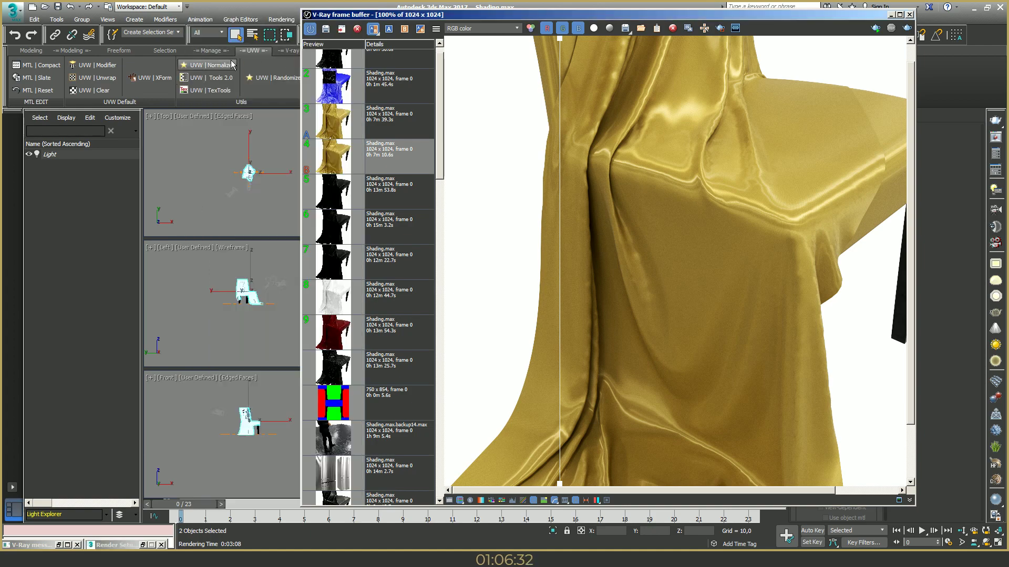
{"action": "left_click", "coordinate": [209, 50]}
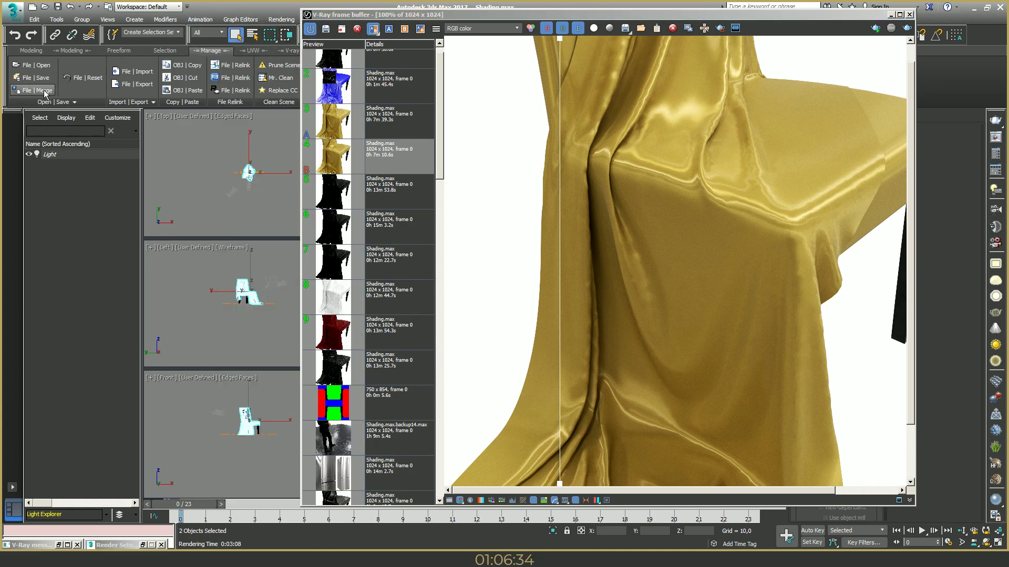
{"action": "scroll", "coordinate": [84, 83], "scroll_direction": "down", "scroll_amount": 1}
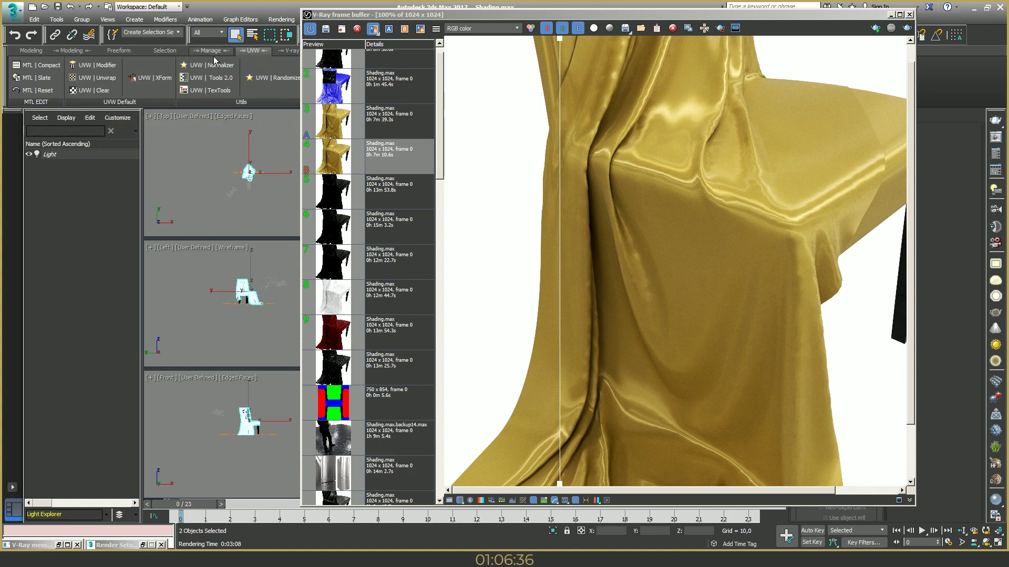
Open the Slate Material Editor and move the off-white VRayColor node clear of the space above the bitmap nodes.
{"action": "left_click", "coordinate": [47, 84]}
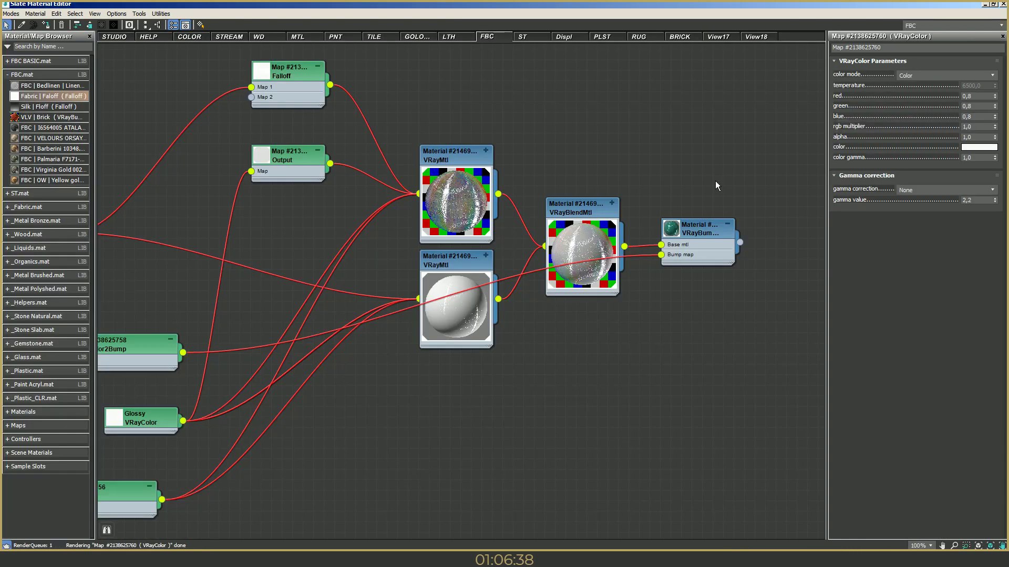
{"action": "scroll", "coordinate": [564, 282], "scroll_direction": "down", "scroll_amount": 3}
{"action": "middle_click_drag", "start_coordinate": [542, 292], "coordinate": [488, 327]}
{"action": "scroll", "coordinate": [497, 325], "scroll_direction": "up", "scroll_amount": 1}
{"action": "middle_click_drag", "start_coordinate": [582, 297], "coordinate": [550, 319]}
{"action": "middle_click_drag", "start_coordinate": [336, 342], "coordinate": [530, 377]}
{"action": "left_click_drag", "start_coordinate": [370, 293], "coordinate": [391, 210]}
{"action": "middle_click_drag", "start_coordinate": [538, 241], "coordinate": [416, 239]}
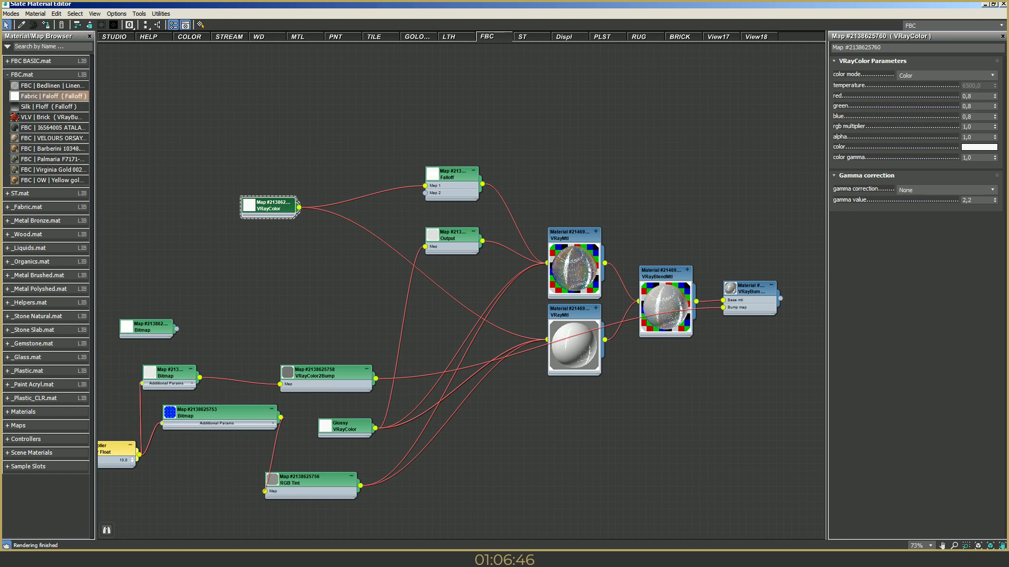
{"action": "middle_click_drag", "start_coordinate": [453, 304], "coordinate": [523, 269]}
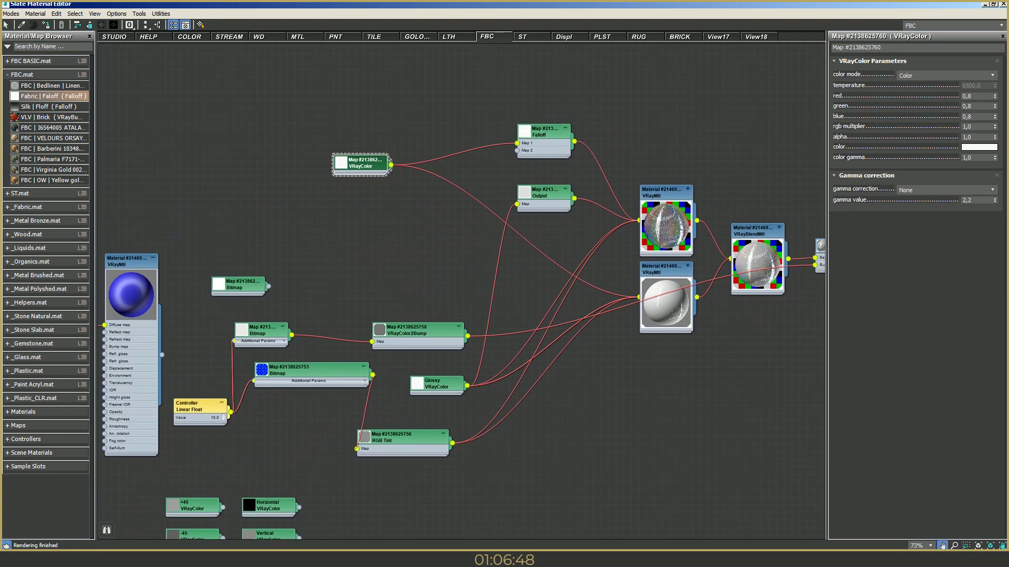
{"action": "left_click_drag", "start_coordinate": [361, 164], "coordinate": [369, 155]}
Bring a dark blue bitmap with gold geometric lines from Windows Explorer into the node view and place it below the off-white VRayColor.
{"action": "right_click", "coordinate": [358, 239]}
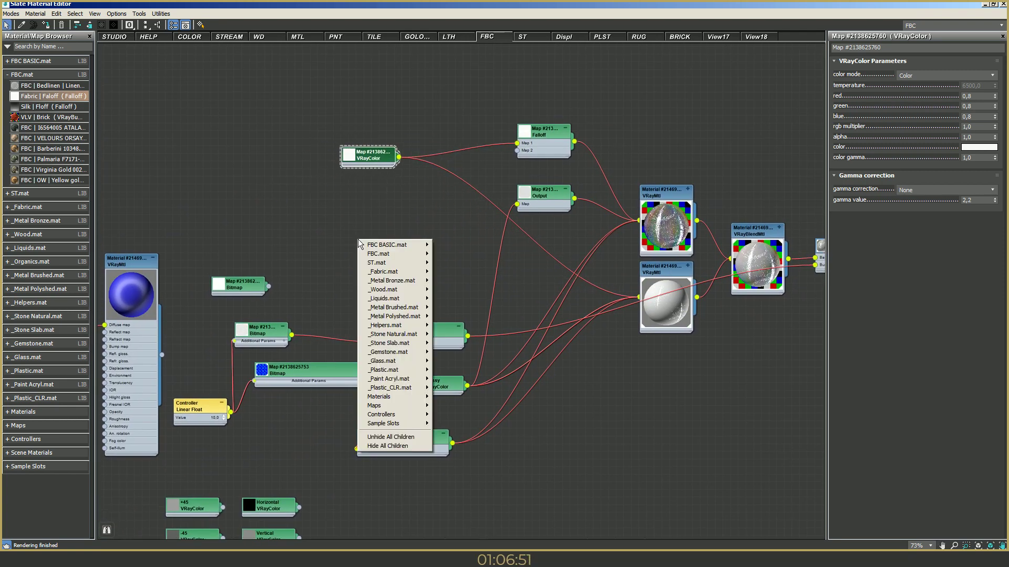
{"action": "left_click", "coordinate": [241, 370]}
{"action": "mouse_move", "coordinate": [46, 558]}
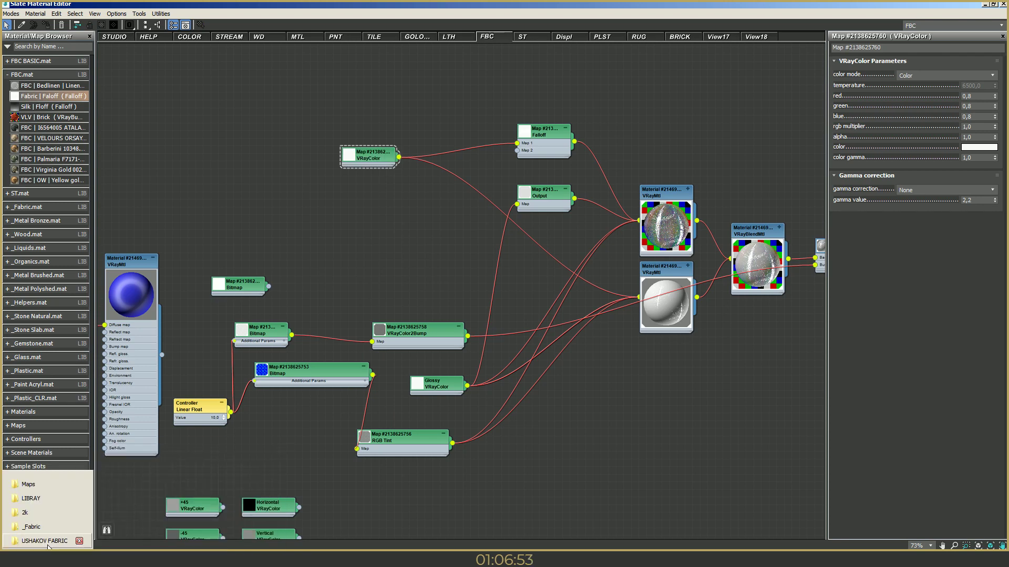
{"action": "left_click", "coordinate": [43, 530]}
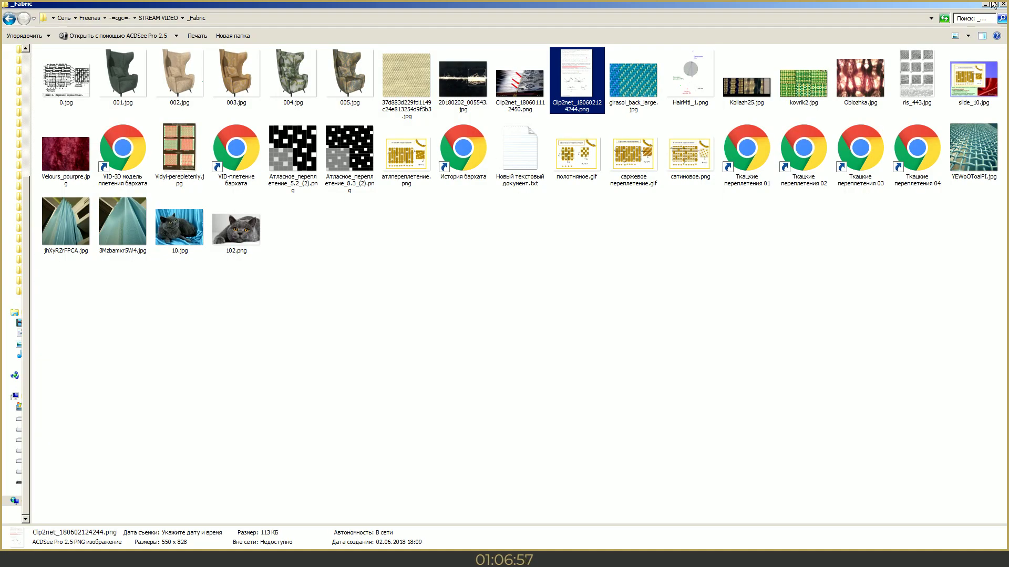
{"action": "left_click", "coordinate": [993, 4]}
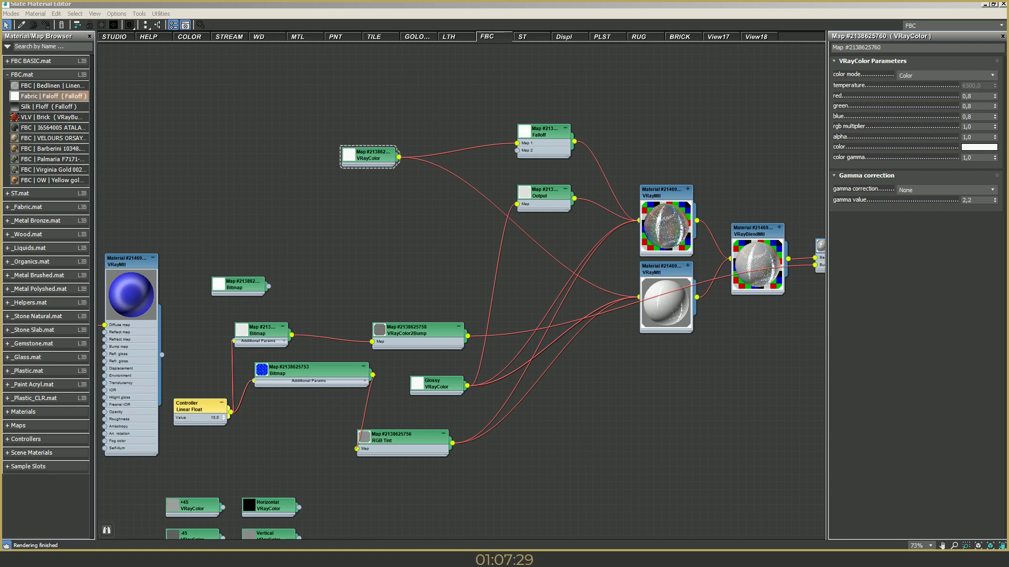
{"action": "left_click_drag", "start_coordinate": [732, 449], "coordinate": [340, 218]}
{"action": "double_click", "coordinate": [318, 215]}
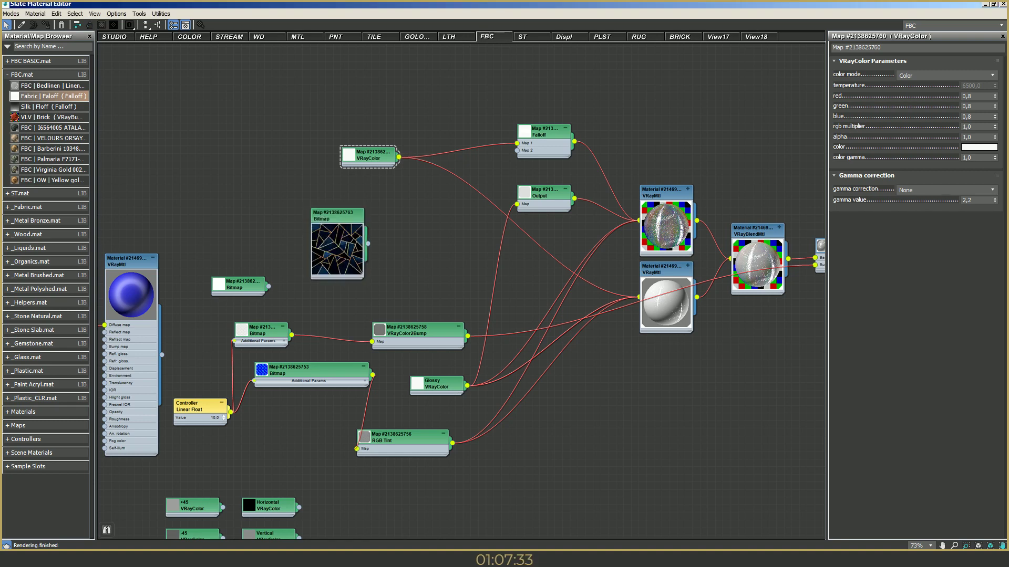
{"action": "scroll", "coordinate": [368, 247], "scroll_direction": "up", "scroll_amount": 3}
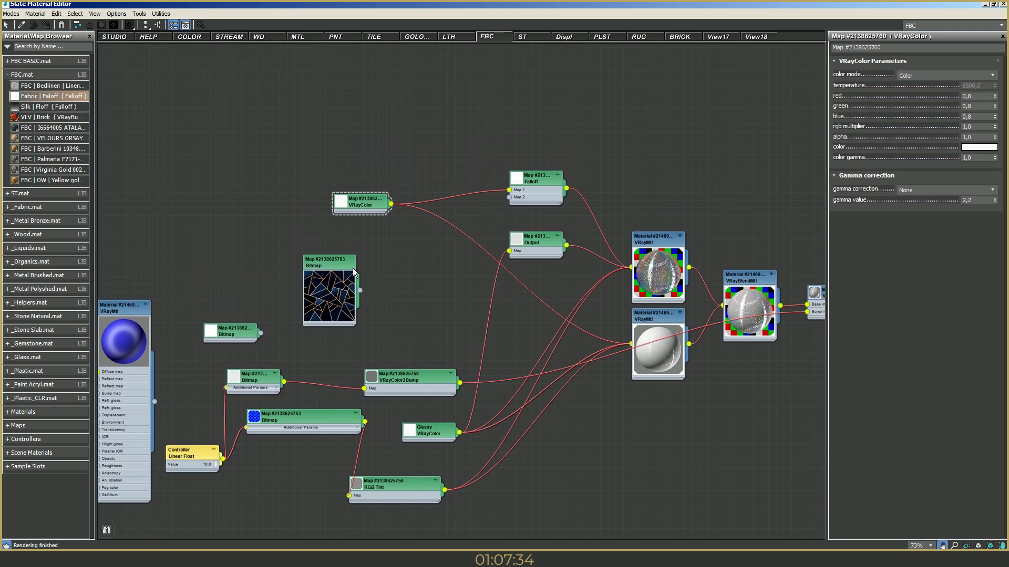
{"action": "left_click_drag", "start_coordinate": [323, 258], "coordinate": [353, 228]}
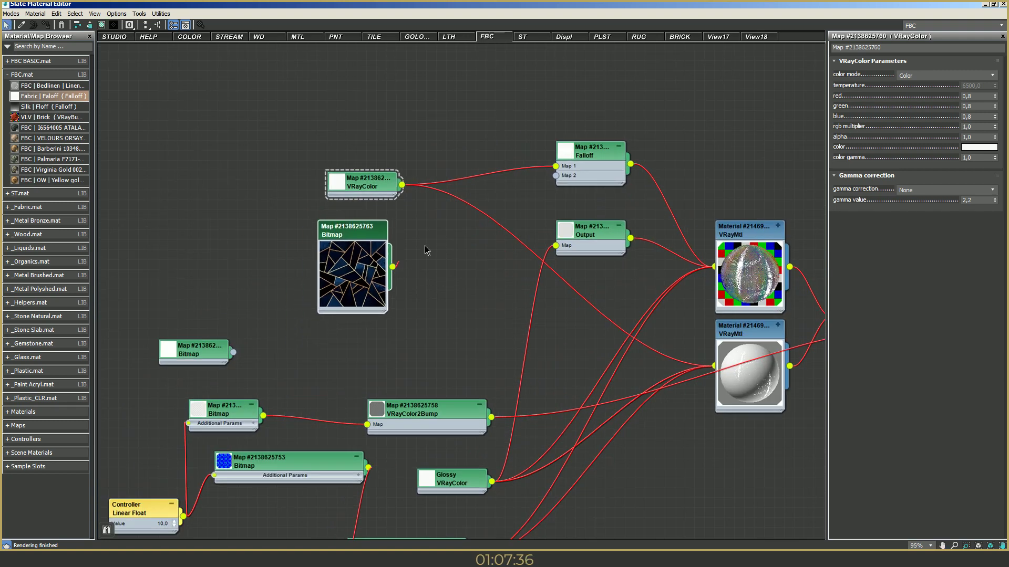
Connect the dark blue gold-line Bitmap to the Falloff's Map 1 and to the second VRayMtl's Diffuse map.
{"action": "left_click_drag", "start_coordinate": [425, 246], "coordinate": [555, 167]}
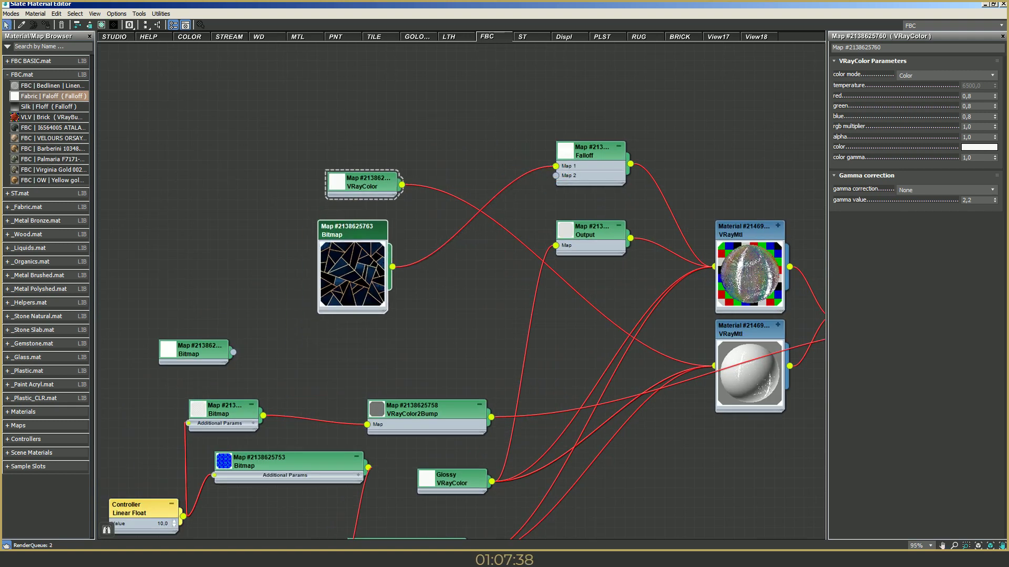
{"action": "left_click_drag", "start_coordinate": [392, 267], "coordinate": [764, 396]}
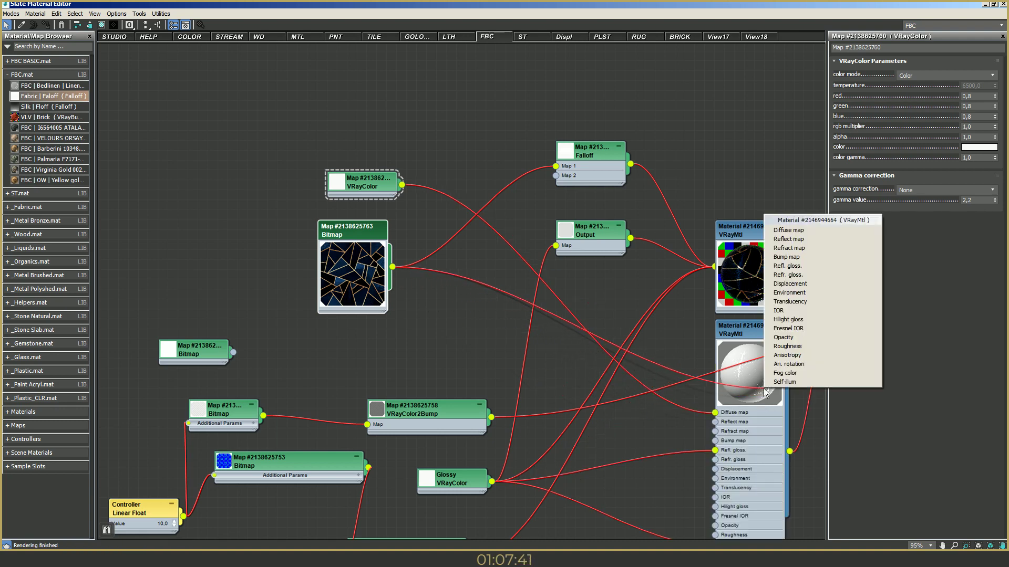
{"action": "left_click", "coordinate": [809, 231]}
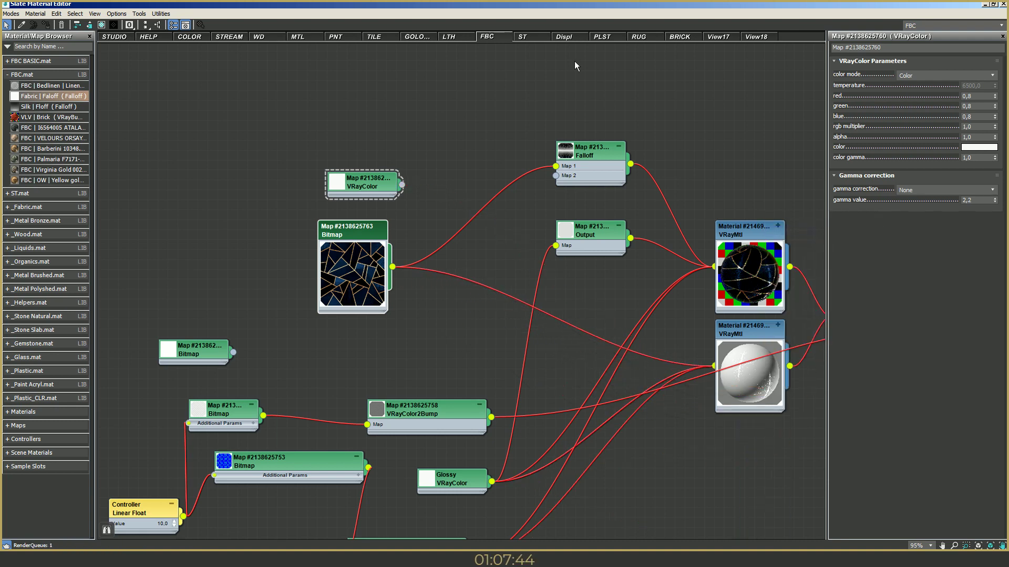
{"action": "middle_click_drag", "start_coordinate": [677, 153], "coordinate": [483, 103]}
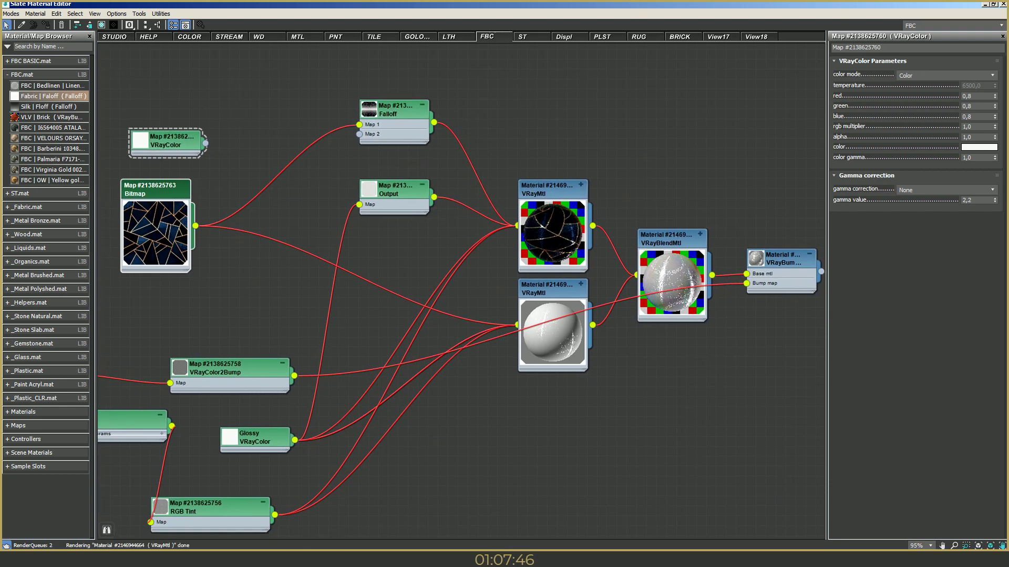
Restore the Slate Material Editor to a smaller floating window and move it beside the camera viewport, with the frame buffer minimized.
{"action": "left_click", "coordinate": [994, 4]}
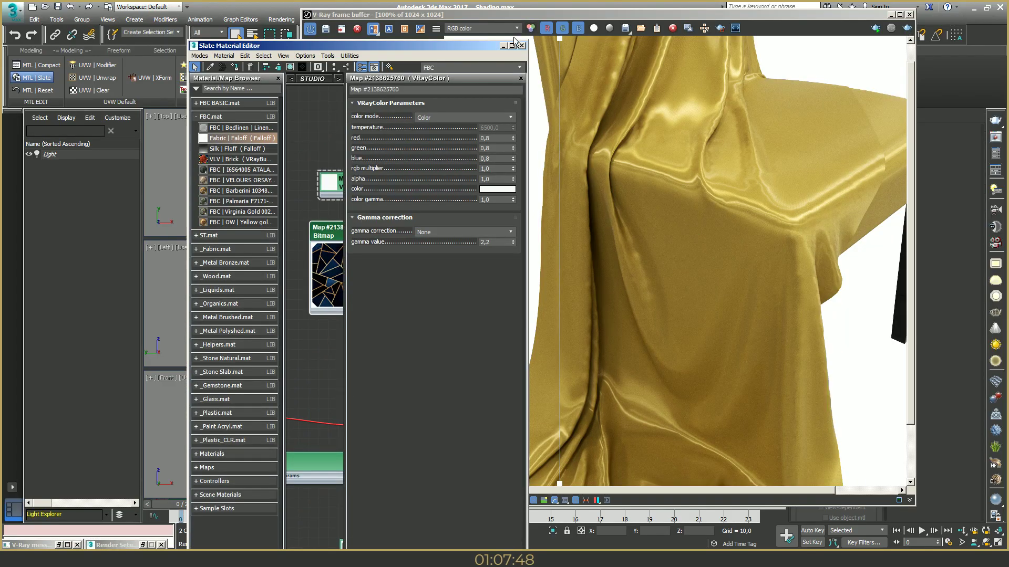
{"action": "left_click_drag", "start_coordinate": [515, 42], "coordinate": [303, 5]}
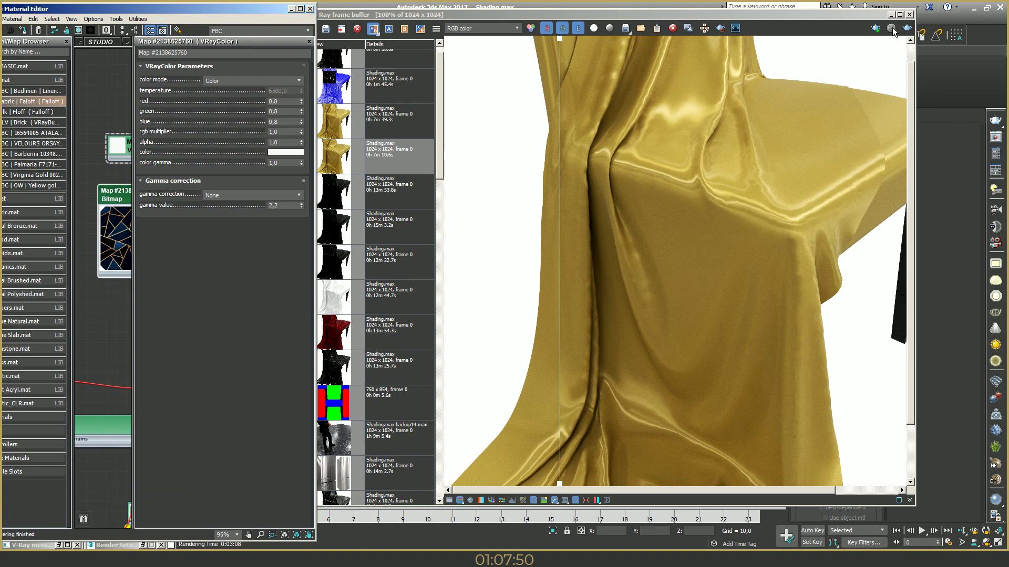
{"action": "left_click", "coordinate": [894, 20]}
{"action": "left_click", "coordinate": [891, 15]}
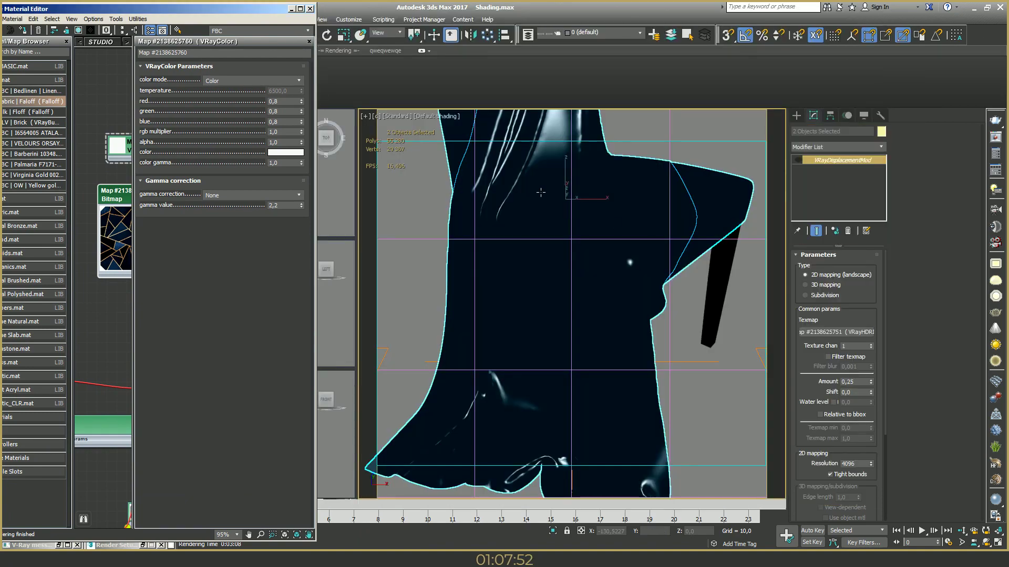
{"action": "left_click_drag", "start_coordinate": [253, 10], "coordinate": [302, 121]}
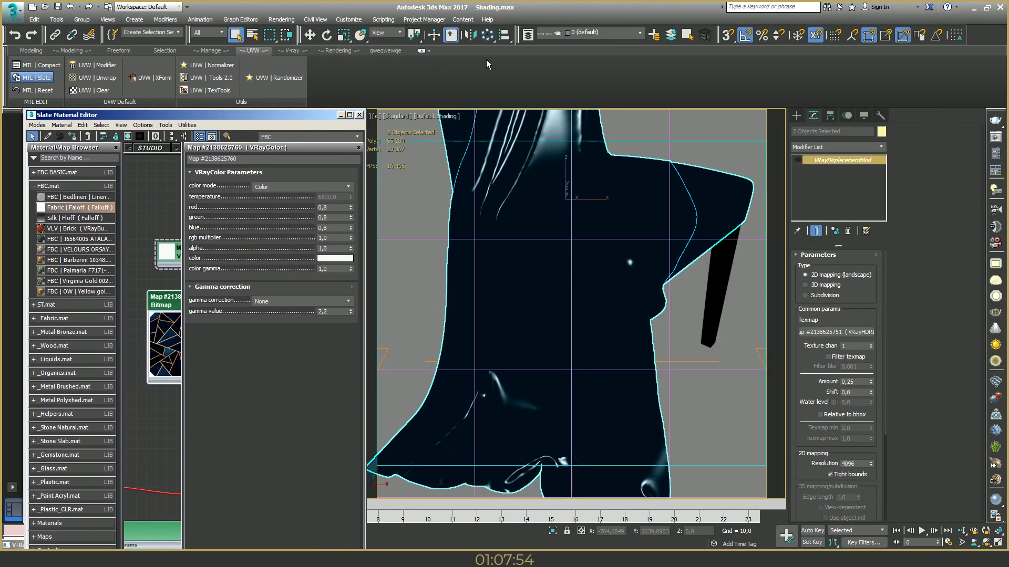
Bring back the minimized V-Ray frame buffer and start a new render of the patterned fabric.
{"action": "left_click", "coordinate": [293, 51]}
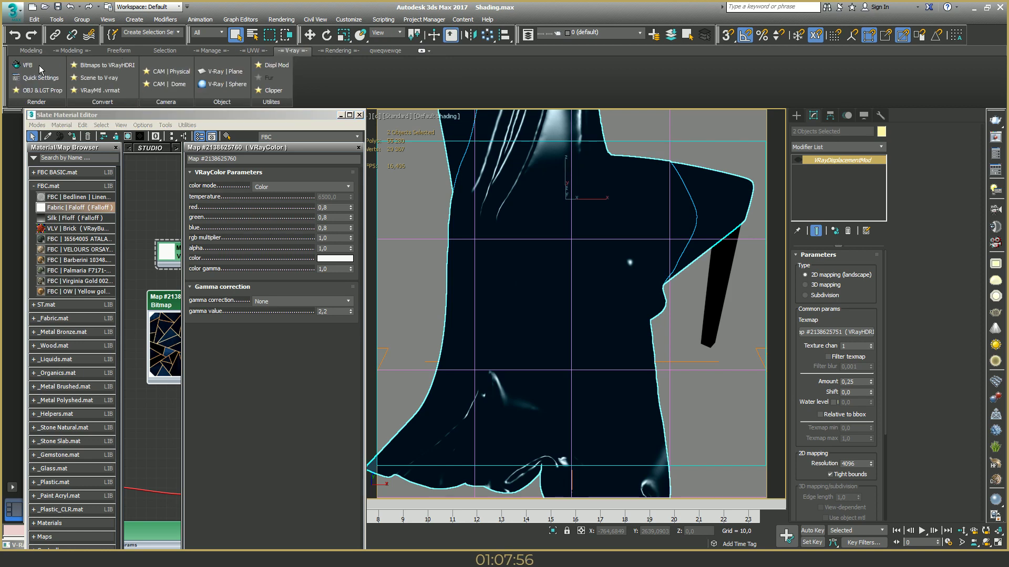
{"action": "left_click", "coordinate": [87, 541]}
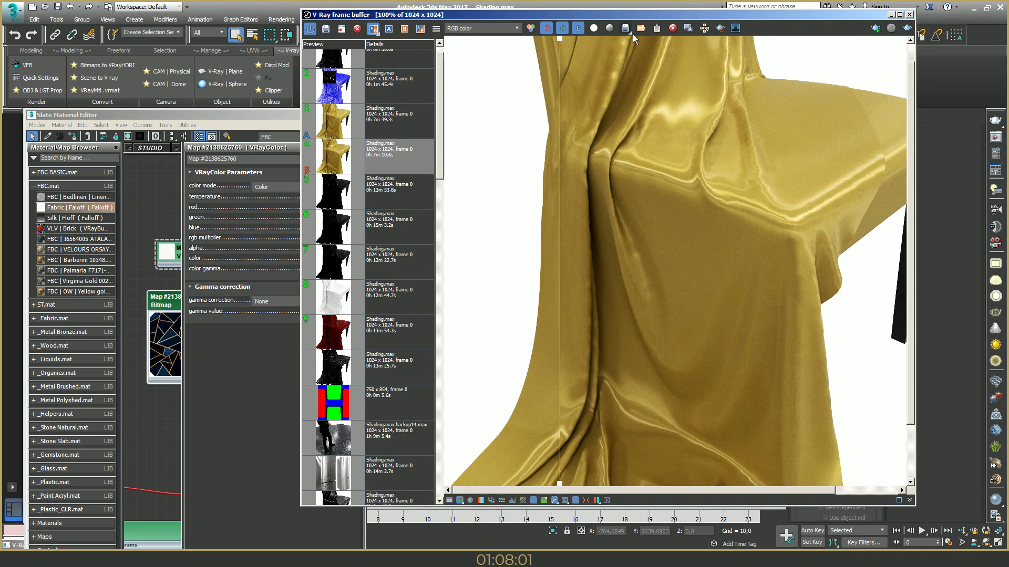
{"action": "left_click", "coordinate": [907, 29]}
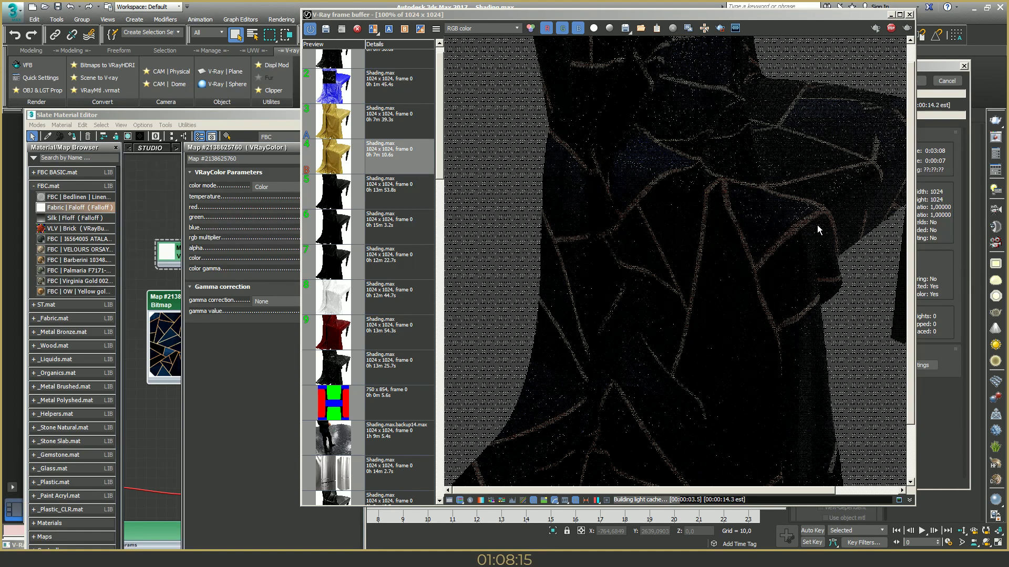
Examine the patterned fabric as it renders, alternating between the whole drape and a 200% close-up of its folds.
{"action": "scroll", "coordinate": [733, 156], "scroll_direction": "down", "scroll_amount": 1}
{"action": "scroll", "coordinate": [726, 153], "scroll_direction": "up", "scroll_amount": 1}
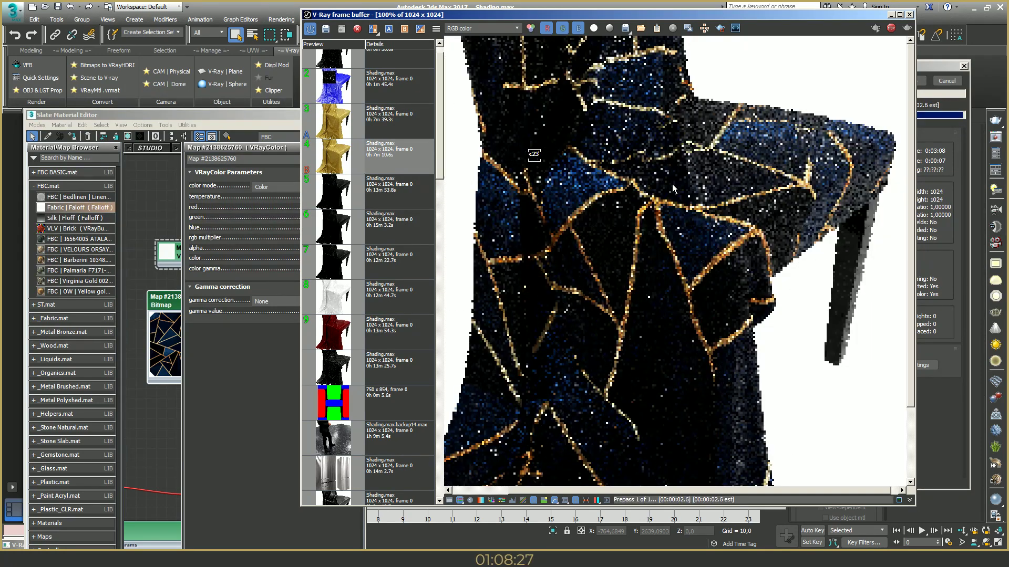
{"action": "scroll", "coordinate": [672, 184], "scroll_direction": "down", "scroll_amount": 1}
{"action": "scroll", "coordinate": [632, 197], "scroll_direction": "up", "scroll_amount": 1}
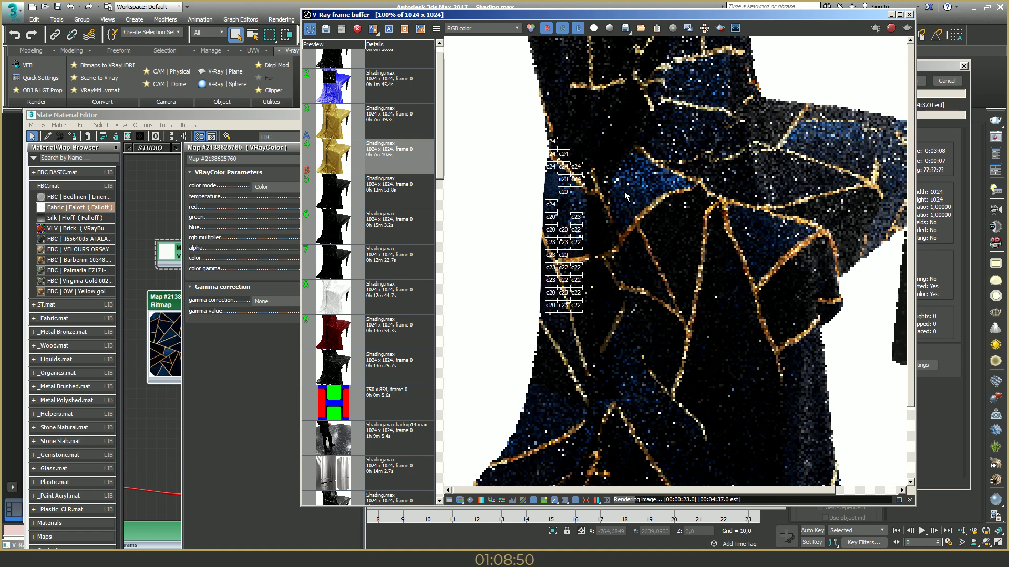
{"action": "scroll", "coordinate": [623, 192], "scroll_direction": "up", "scroll_amount": 2}
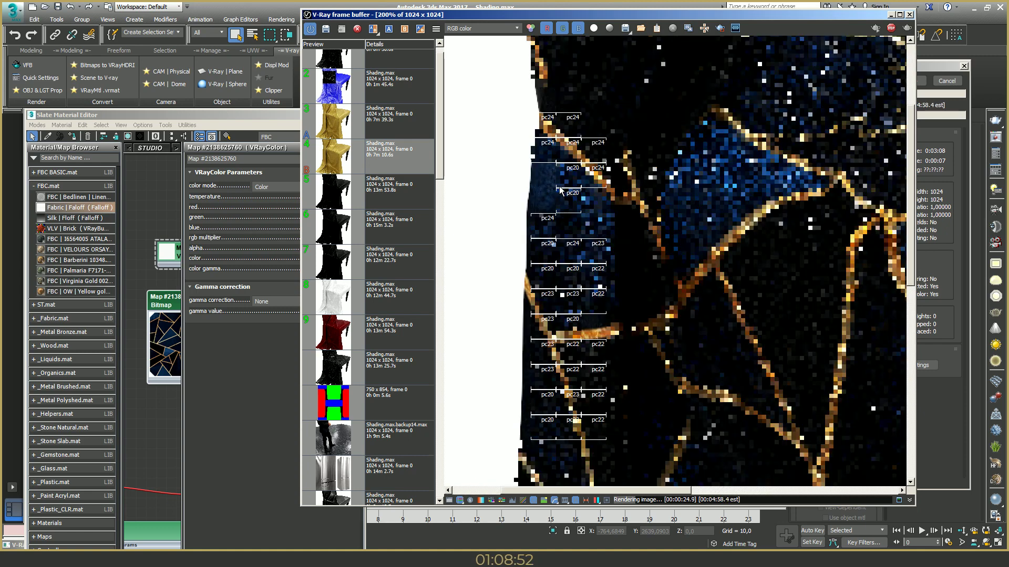
{"action": "scroll", "coordinate": [641, 168], "scroll_direction": "down", "scroll_amount": 2}
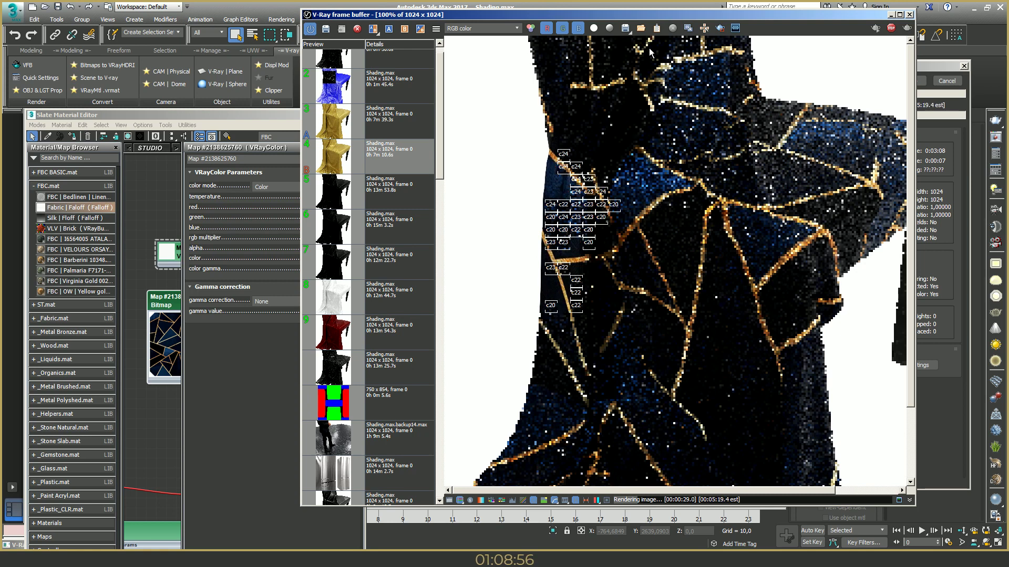
{"action": "scroll", "coordinate": [597, 171], "scroll_direction": "up", "scroll_amount": 1}
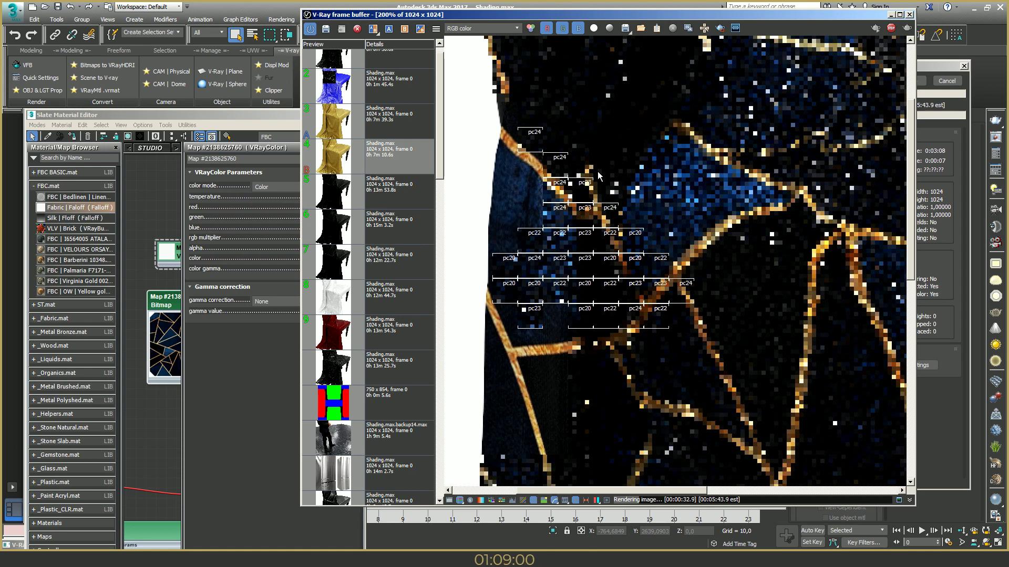
{"action": "scroll", "coordinate": [598, 172], "scroll_direction": "down", "scroll_amount": 1}
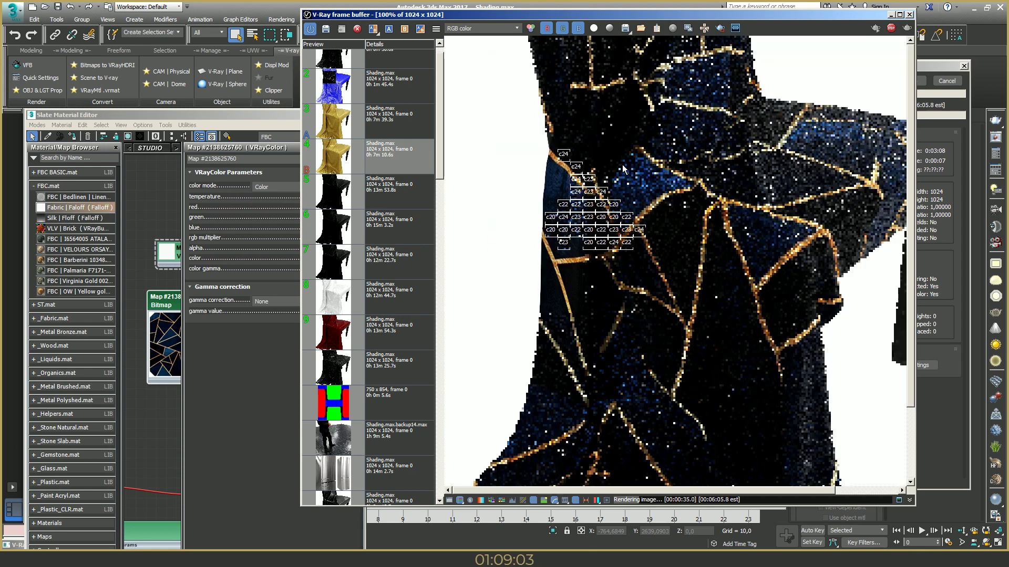
Make the render buckets follow the pointer and inspect the fold on the seat at 100% and 200%.
{"action": "left_click", "coordinate": [704, 28]}
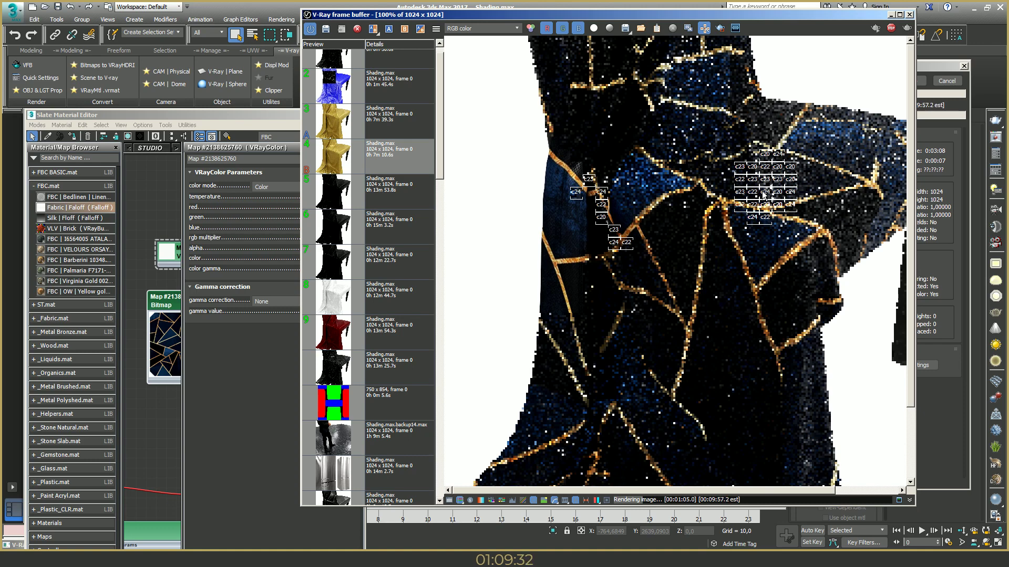
{"action": "scroll", "coordinate": [774, 190], "scroll_direction": "up", "scroll_amount": 1}
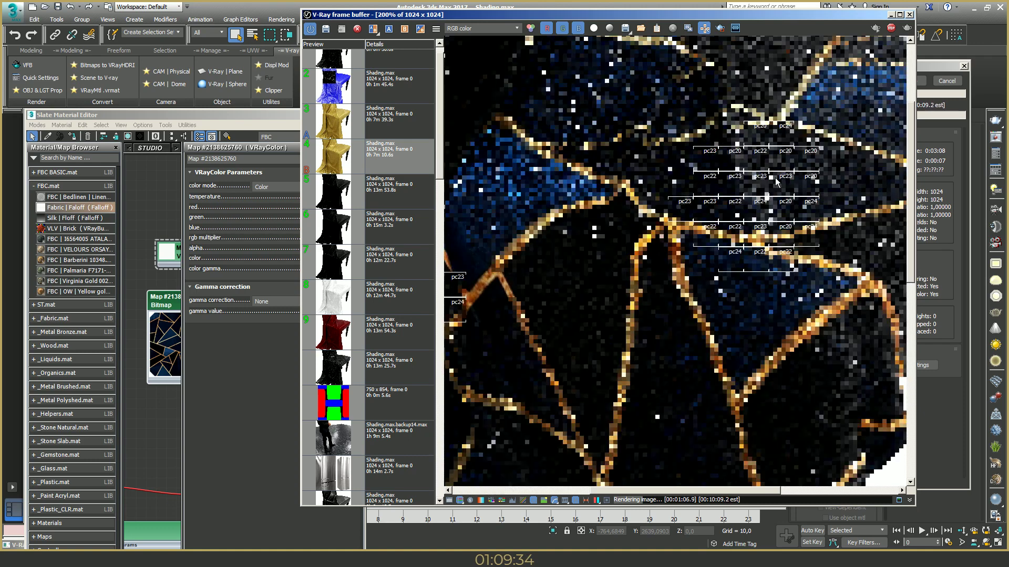
{"action": "scroll", "coordinate": [776, 181], "scroll_direction": "down", "scroll_amount": 1}
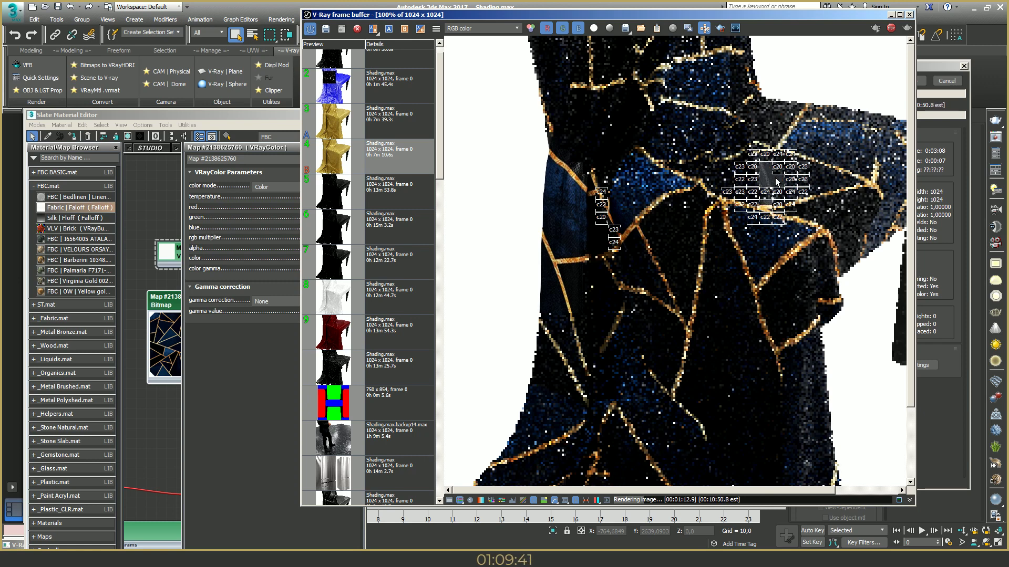
{"action": "scroll", "coordinate": [772, 165], "scroll_direction": "up", "scroll_amount": 1}
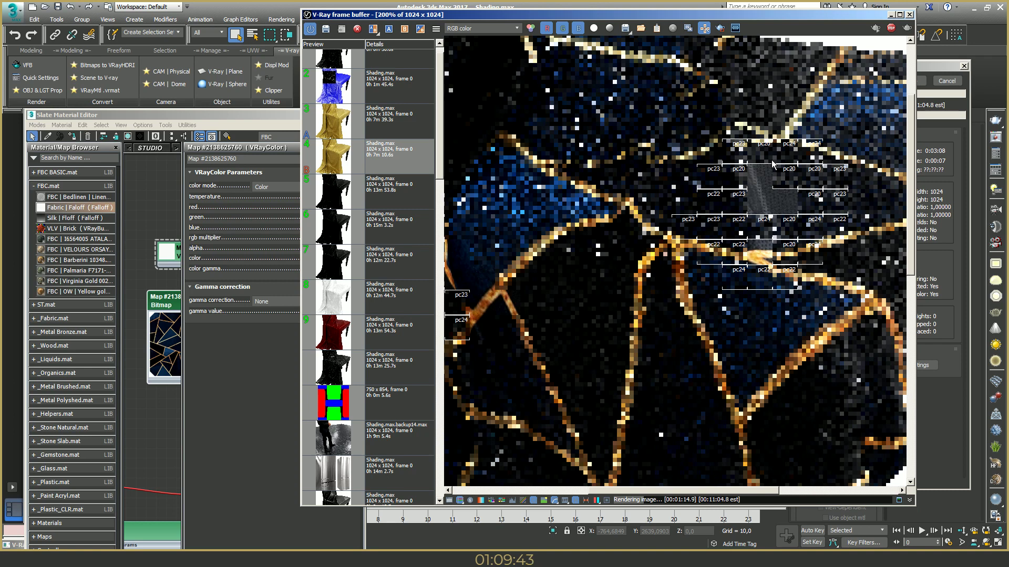
{"action": "scroll", "coordinate": [773, 164], "scroll_direction": "down", "scroll_amount": 1}
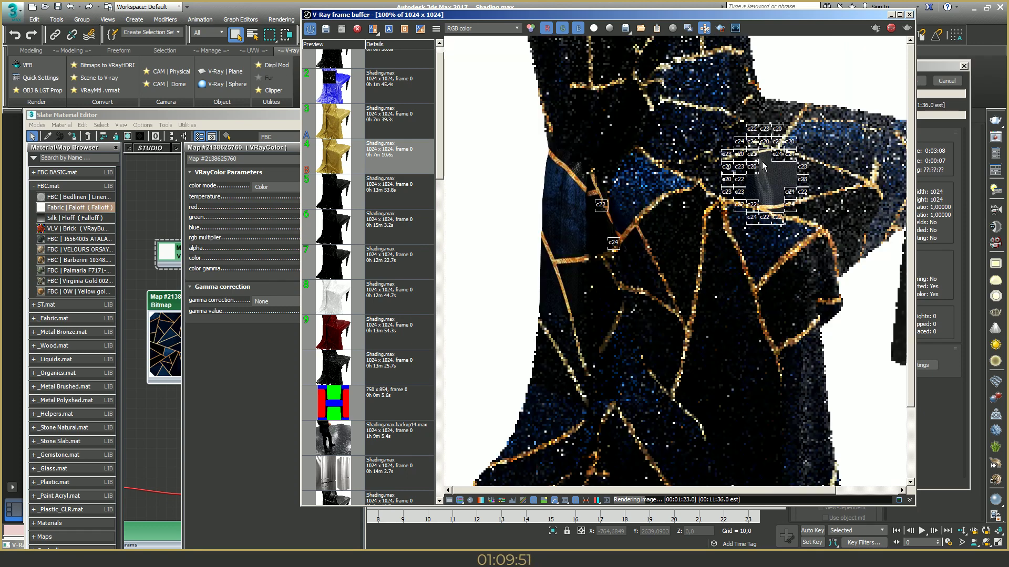
{"action": "scroll", "coordinate": [763, 167], "scroll_direction": "up", "scroll_amount": 1}
{"action": "scroll", "coordinate": [763, 167], "scroll_direction": "down", "scroll_amount": 1}
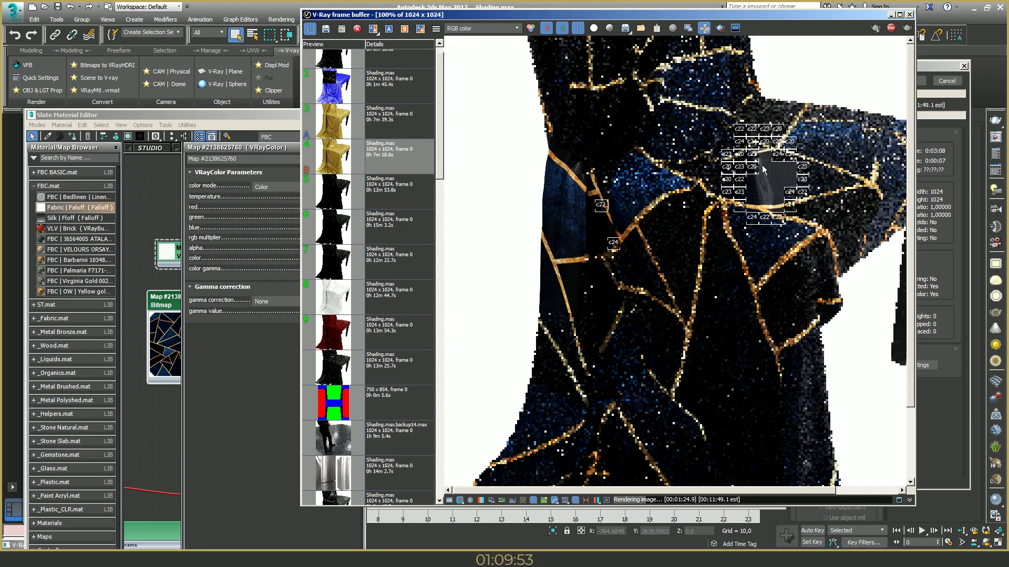
Stop the render and maximize the Slate Material Editor.
{"action": "left_click", "coordinate": [891, 29]}
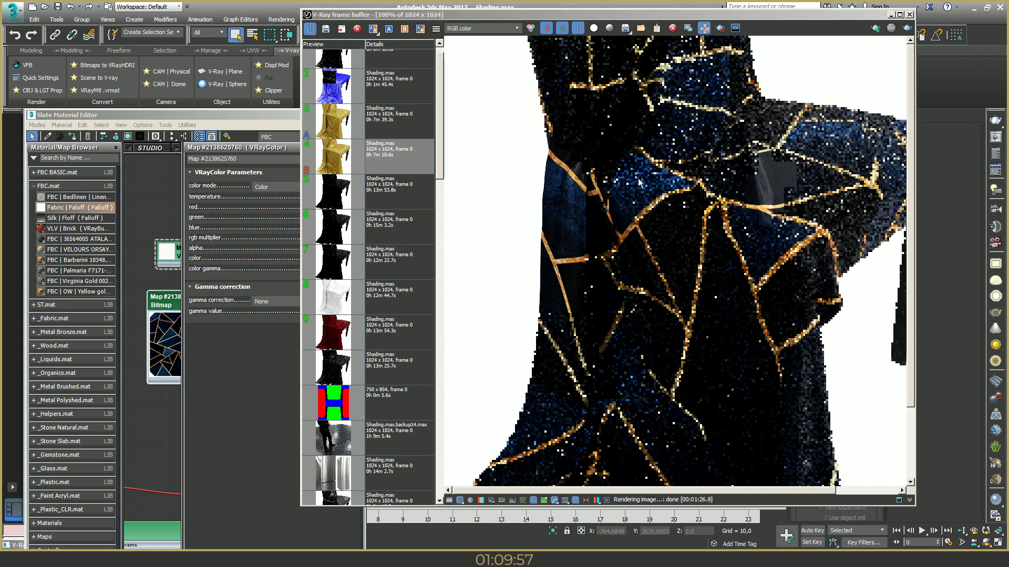
{"action": "left_click", "coordinate": [267, 116]}
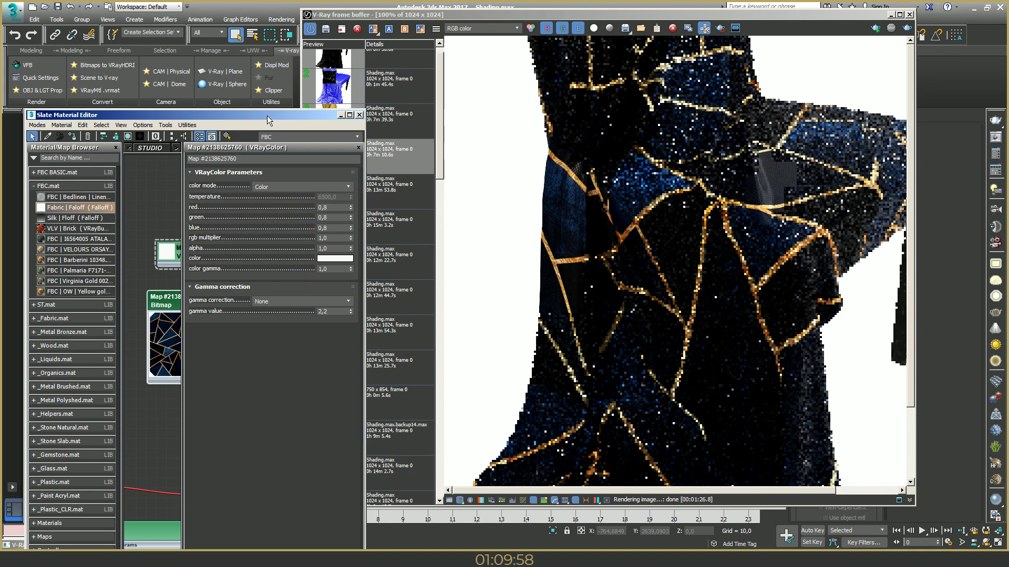
{"action": "left_click", "coordinate": [349, 114]}
Locate the Bitmap node feeding the RGB Tint in the other fabric material's network and enlarge its preview.
{"action": "middle_click_drag", "start_coordinate": [566, 215], "coordinate": [657, 121]}
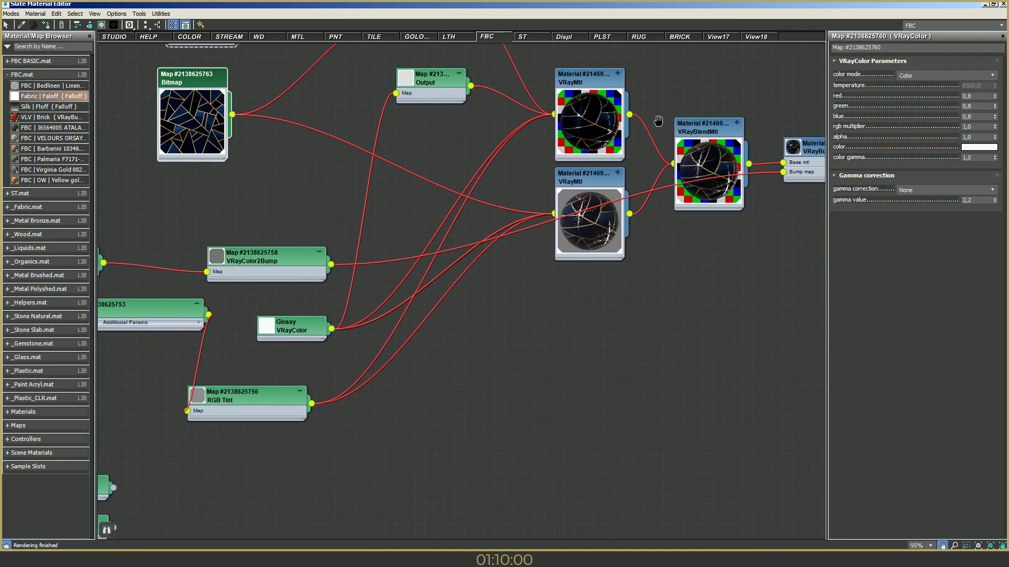
{"action": "middle_click_drag", "start_coordinate": [628, 382], "coordinate": [415, 220]}
{"action": "scroll", "coordinate": [473, 272], "scroll_direction": "down", "scroll_amount": 2}
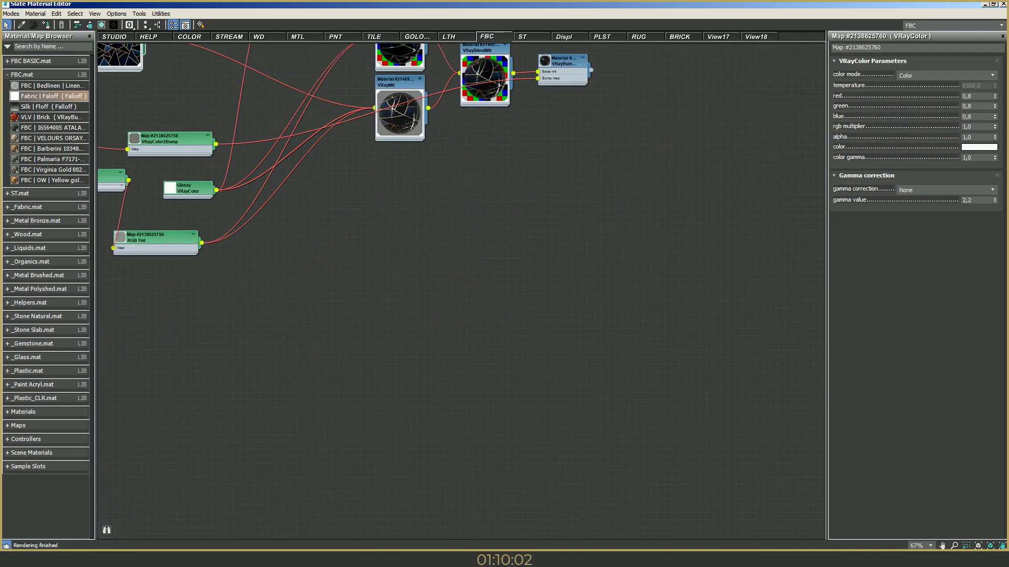
{"action": "middle_click_drag", "start_coordinate": [638, 313], "coordinate": [338, 246]}
{"action": "scroll", "coordinate": [337, 246], "scroll_direction": "down", "scroll_amount": 3}
{"action": "middle_click_drag", "start_coordinate": [676, 306], "coordinate": [469, 144]}
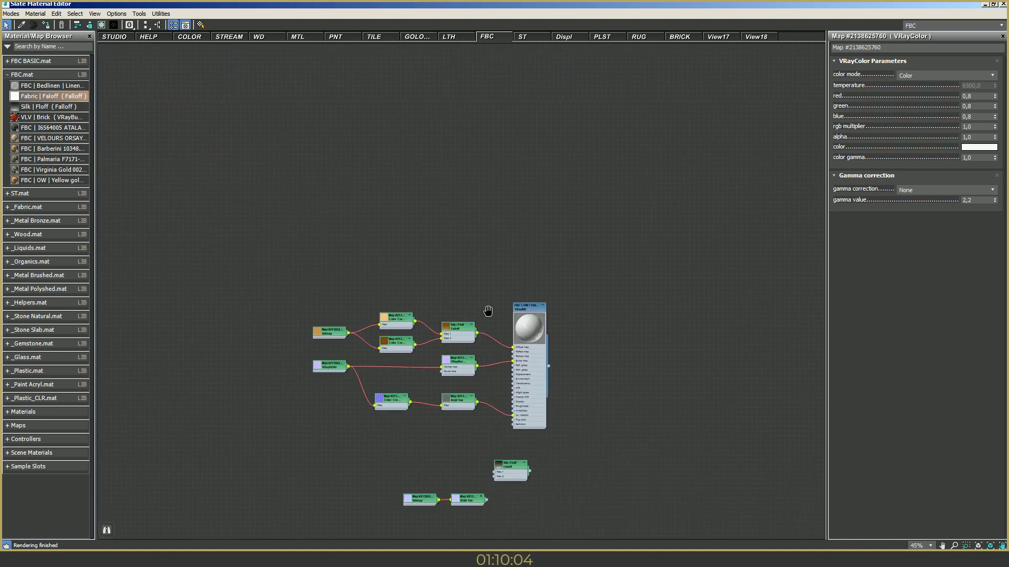
{"action": "middle_click_drag", "start_coordinate": [489, 310], "coordinate": [376, 63]}
{"action": "middle_click_drag", "start_coordinate": [565, 372], "coordinate": [507, 176]}
{"action": "scroll", "coordinate": [434, 342], "scroll_direction": "up", "scroll_amount": 2}
{"action": "middle_click_drag", "start_coordinate": [258, 331], "coordinate": [496, 291]}
{"action": "scroll", "coordinate": [569, 320], "scroll_direction": "up", "scroll_amount": 2}
{"action": "double_click", "coordinate": [480, 341]}
{"action": "scroll", "coordinate": [496, 290], "scroll_direction": "up", "scroll_amount": 2}
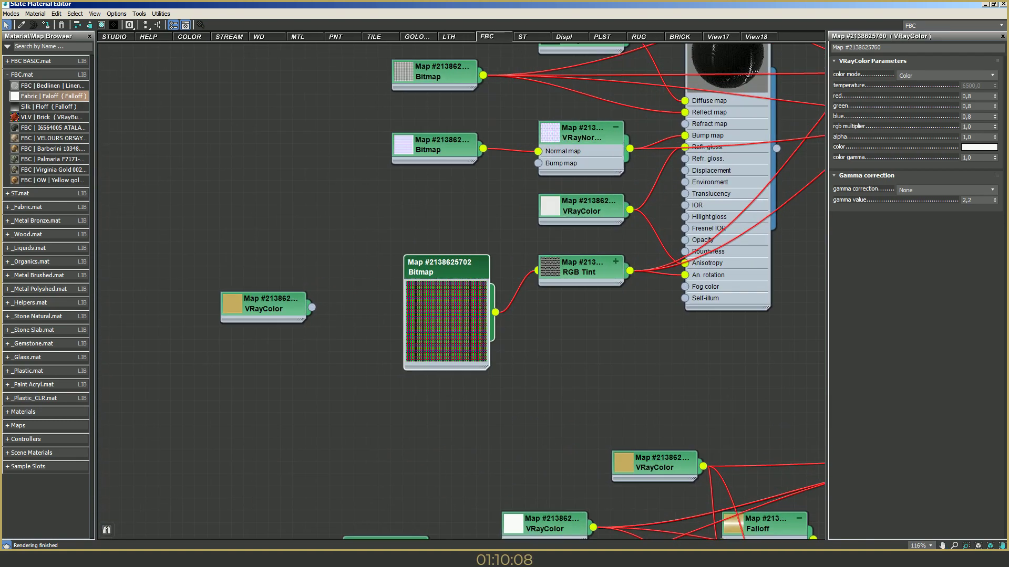
Switch to the ACDSee viewer and look through the textures fbc-atlas-RGB-001.png, fbc-atlas-NB-001.png and fbc-atlas-Disp-001.png.
{"action": "left_click", "coordinate": [43, 558]}
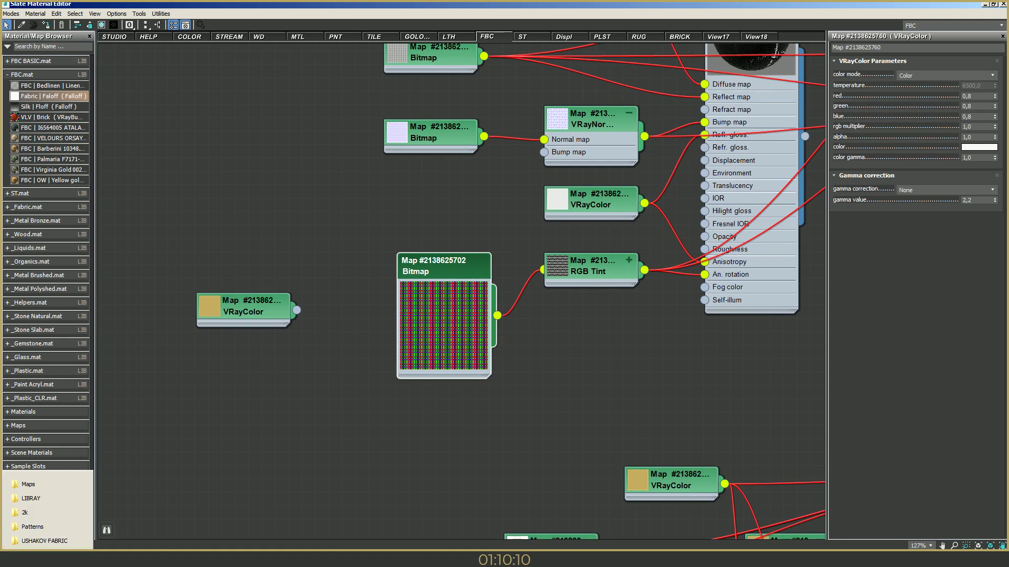
{"action": "left_click", "coordinate": [38, 484]}
{"action": "left_click", "coordinate": [38, 485]}
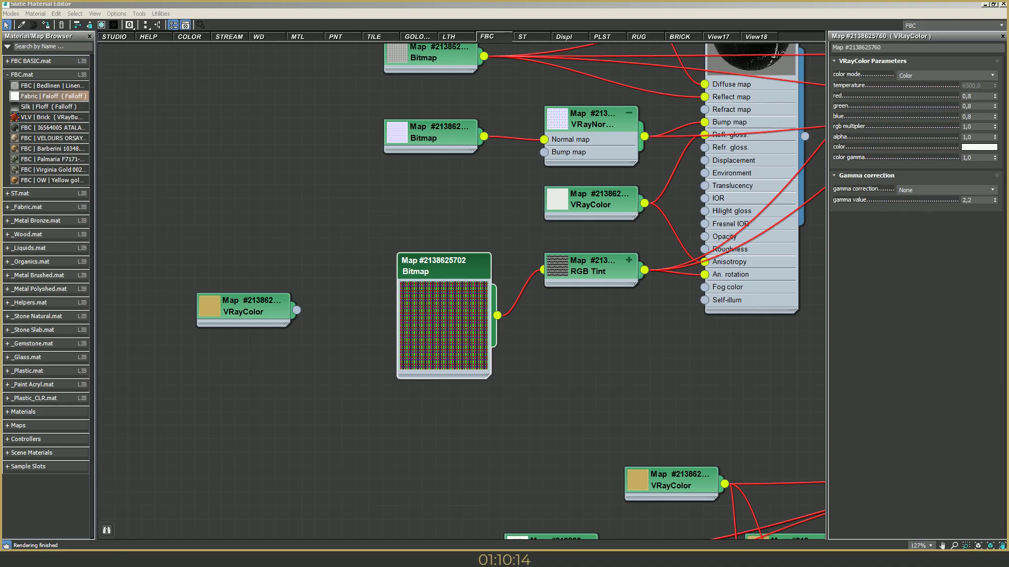
{"action": "key", "text": "alt+Tab"}
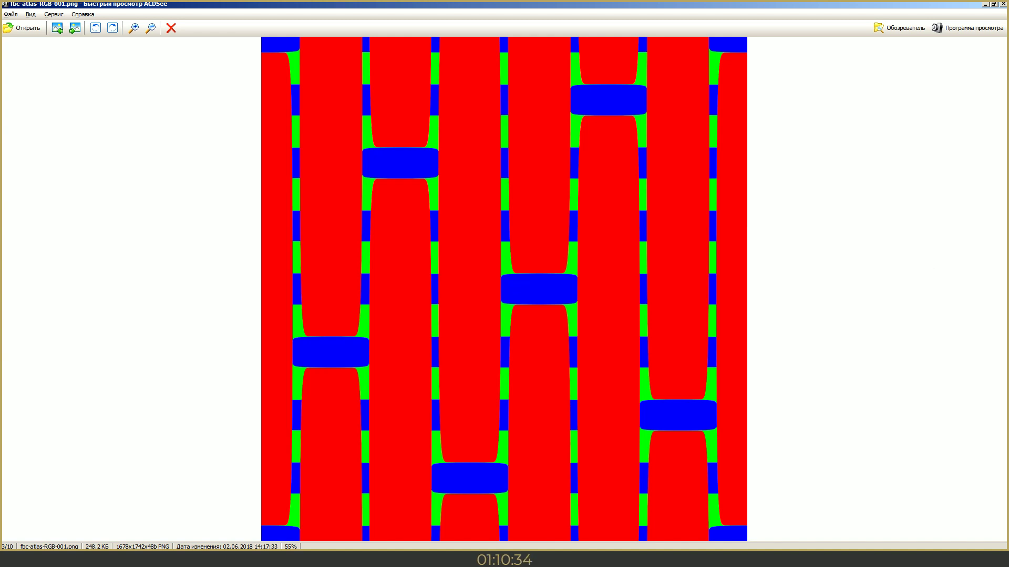
{"action": "key", "text": "Page_Up"}
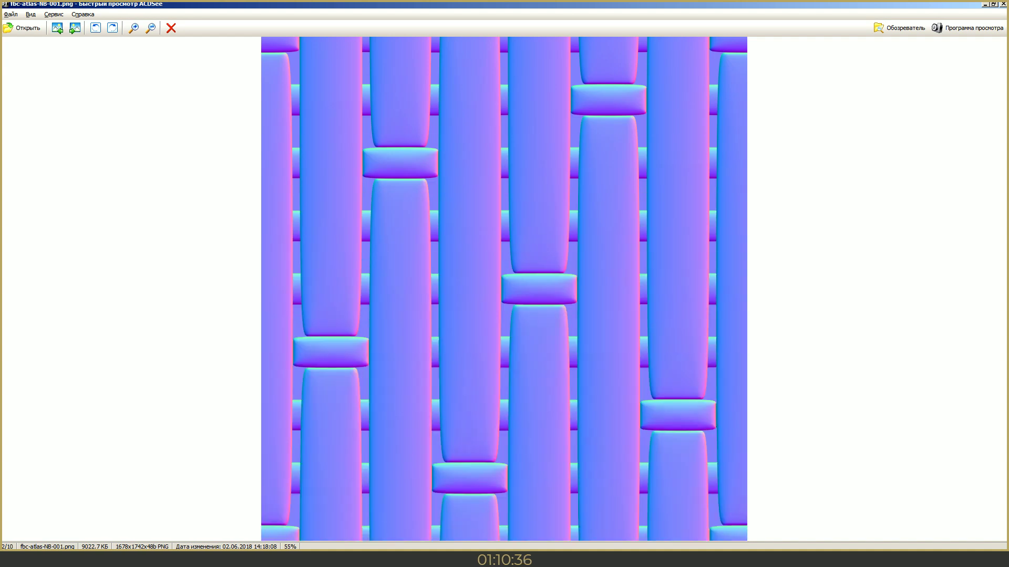
{"action": "key", "text": "Page_Up"}
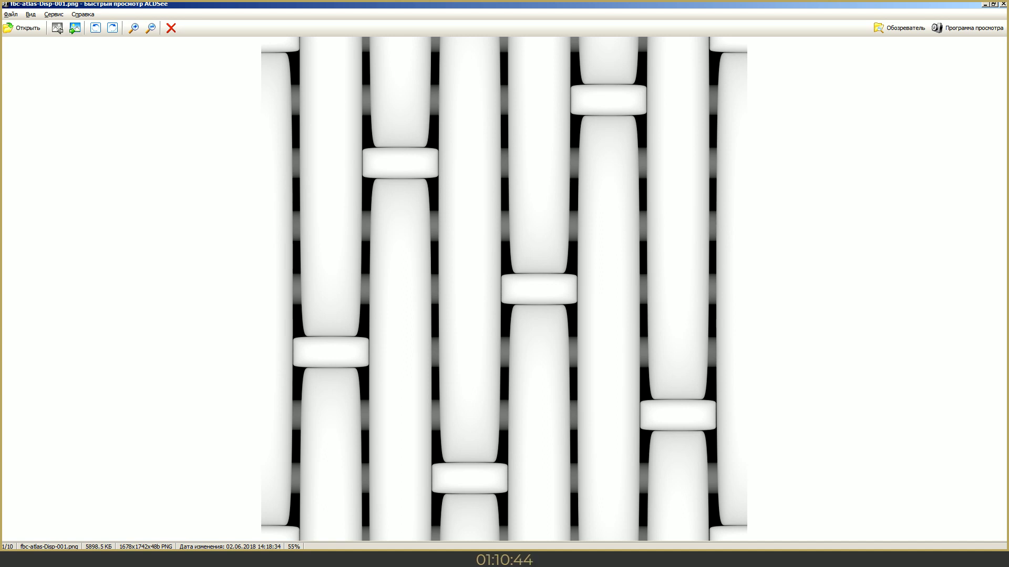
{"action": "key", "text": "alt+Tab"}
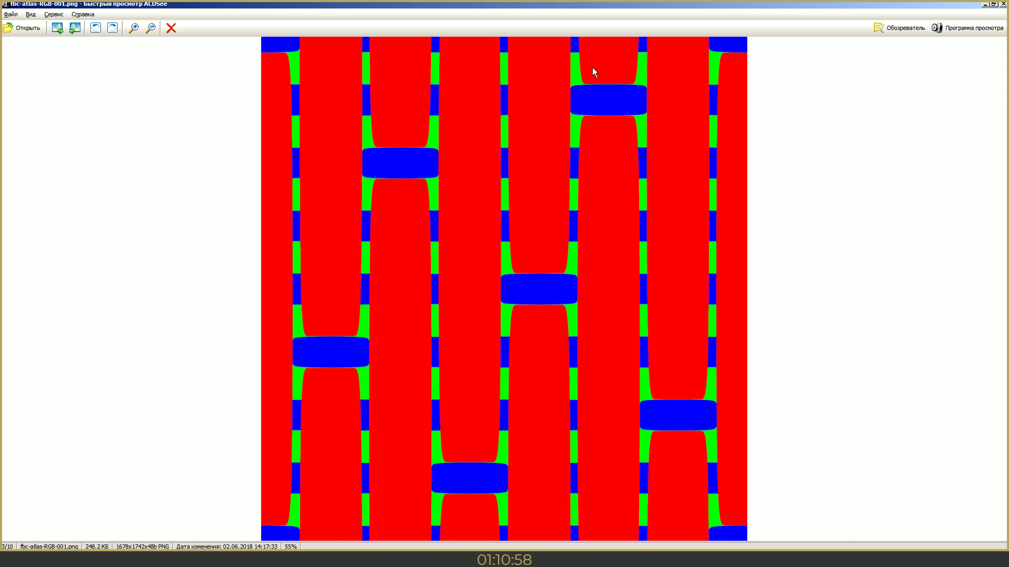
Leave the ACDSee viewer, restore the Slate Material Editor window and load the two gold fabric renders in turn from the V-Ray frame buffer history.
{"action": "left_click", "coordinate": [985, 5]}
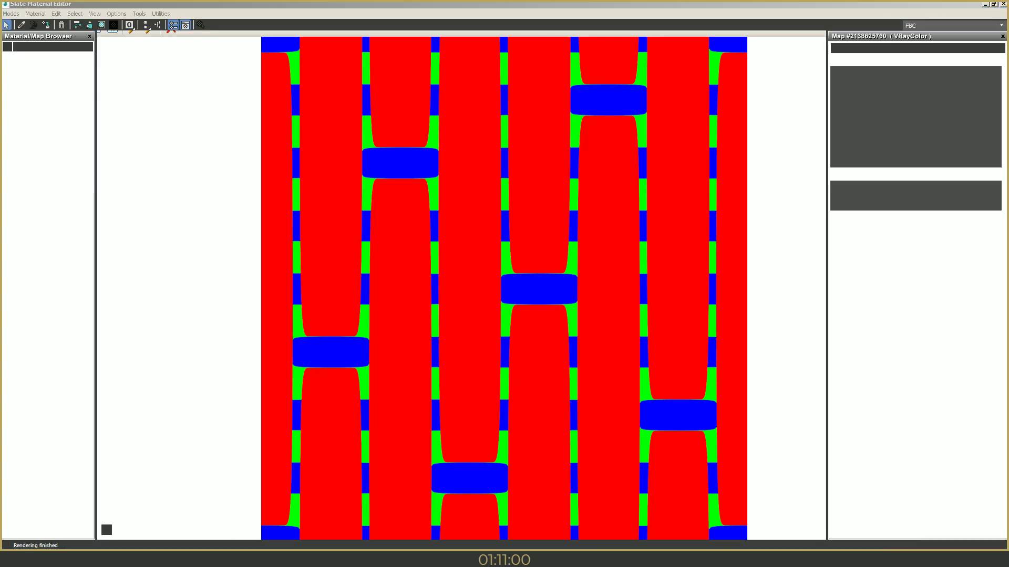
{"action": "left_click", "coordinate": [993, 5]}
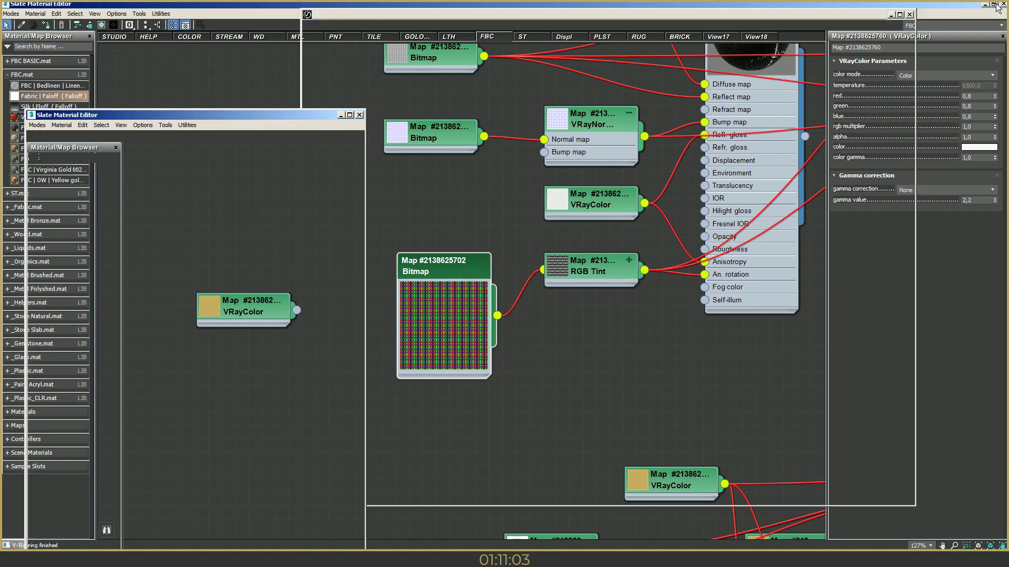
{"action": "left_click", "coordinate": [433, 149]}
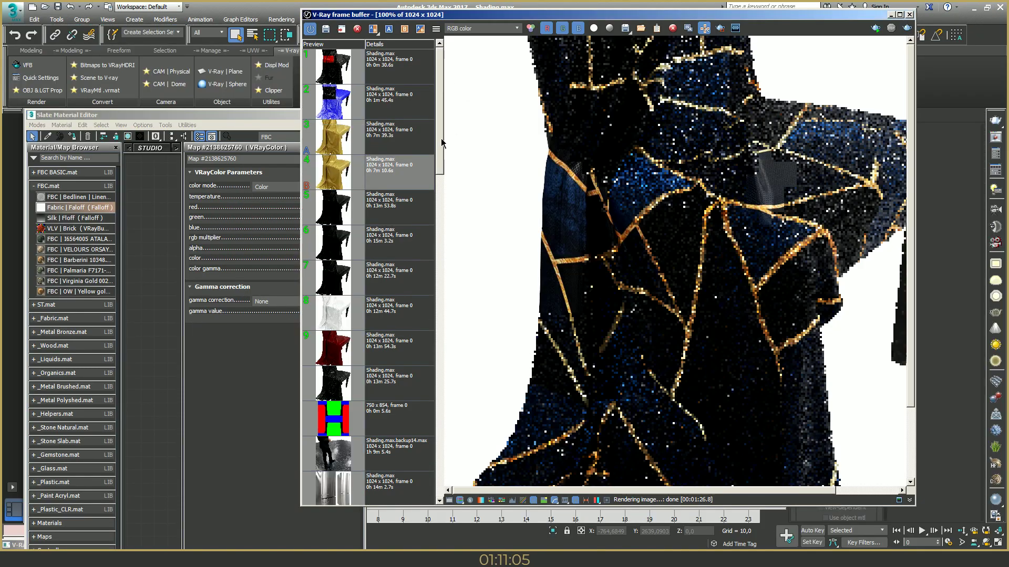
{"action": "double_click", "coordinate": [410, 138]}
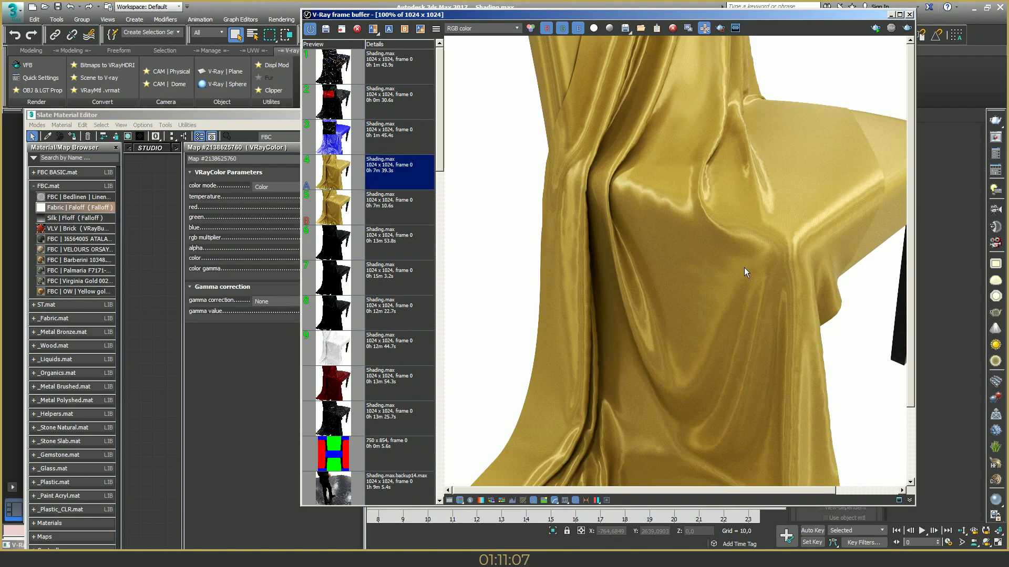
{"action": "double_click", "coordinate": [378, 210]}
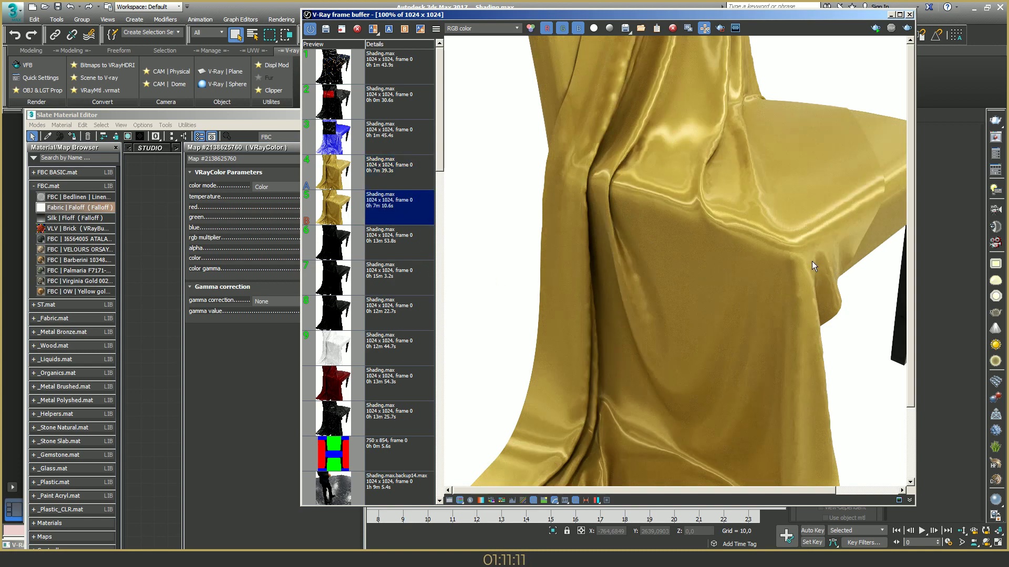
Maximize the frame buffer and examine the gold fabric's highlights and weave along the folds and seat edge at 100% to 400%.
{"action": "left_click", "coordinate": [899, 14]}
{"action": "scroll", "coordinate": [676, 231], "scroll_direction": "up", "scroll_amount": 4}
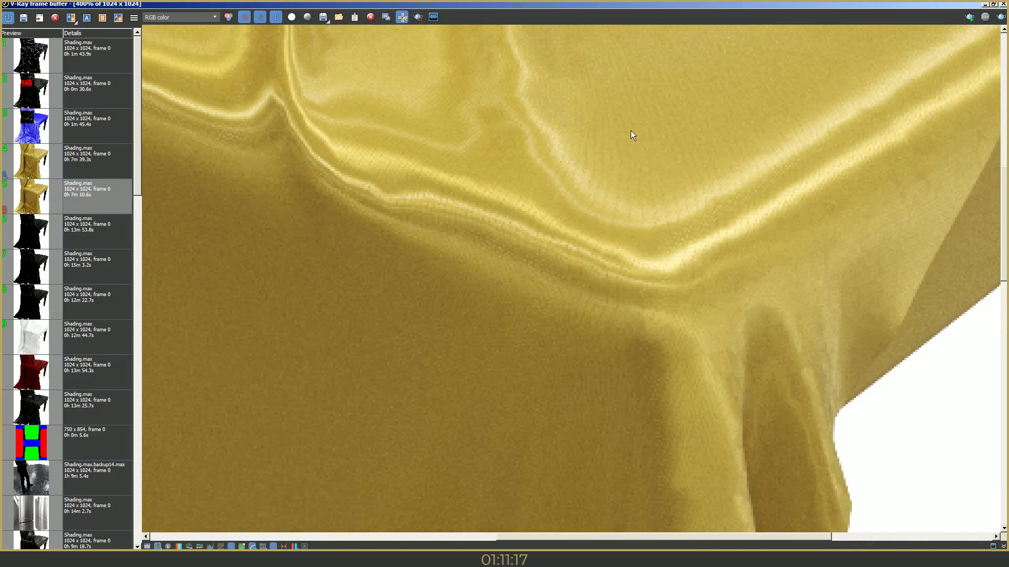
{"action": "scroll", "coordinate": [630, 131], "scroll_direction": "down", "scroll_amount": 4}
{"action": "scroll", "coordinate": [424, 143], "scroll_direction": "up", "scroll_amount": 4}
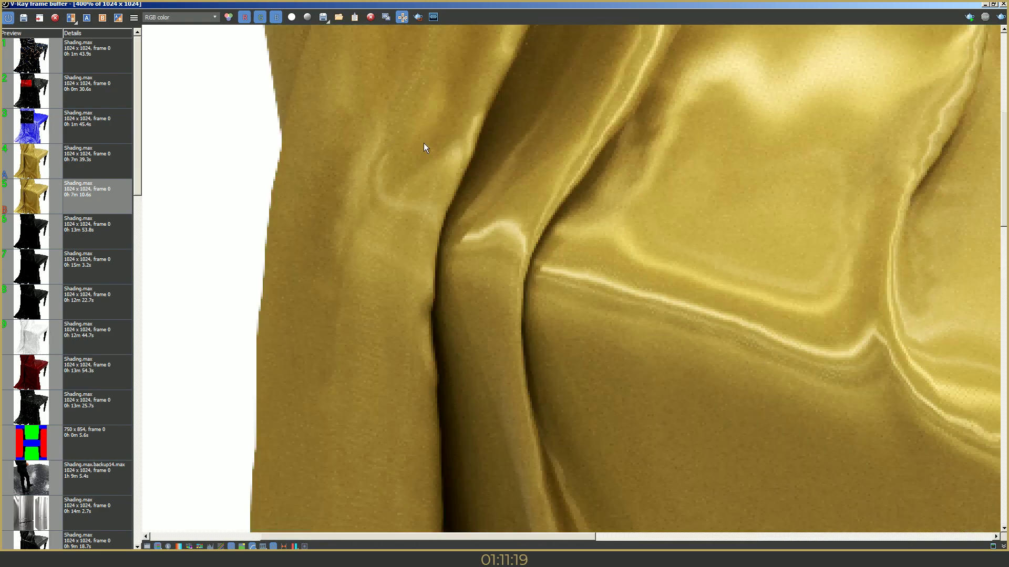
{"action": "scroll", "coordinate": [471, 178], "scroll_direction": "down", "scroll_amount": 2}
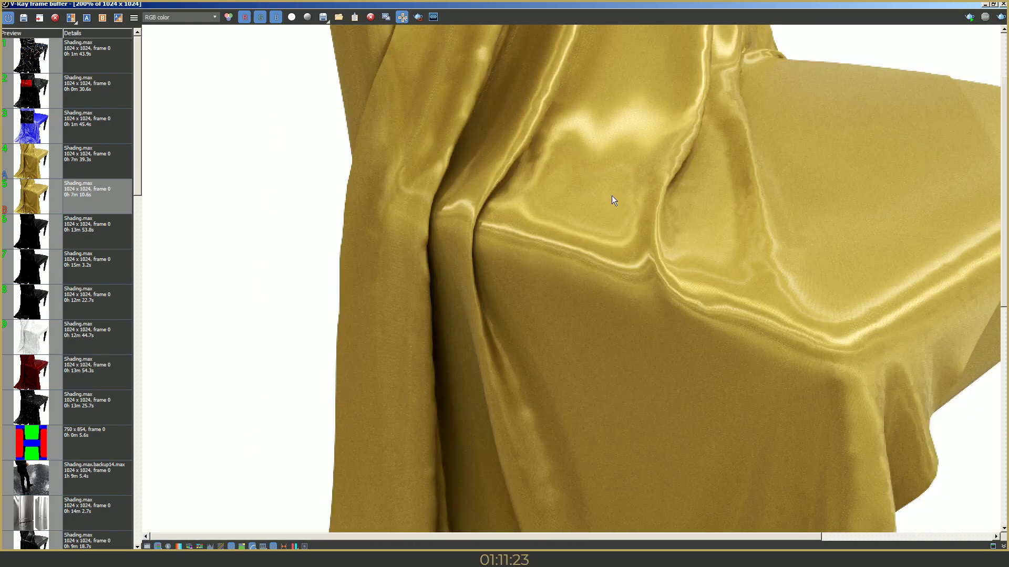
{"action": "scroll", "coordinate": [611, 195], "scroll_direction": "down", "scroll_amount": 2}
{"action": "scroll", "coordinate": [483, 79], "scroll_direction": "up", "scroll_amount": 2}
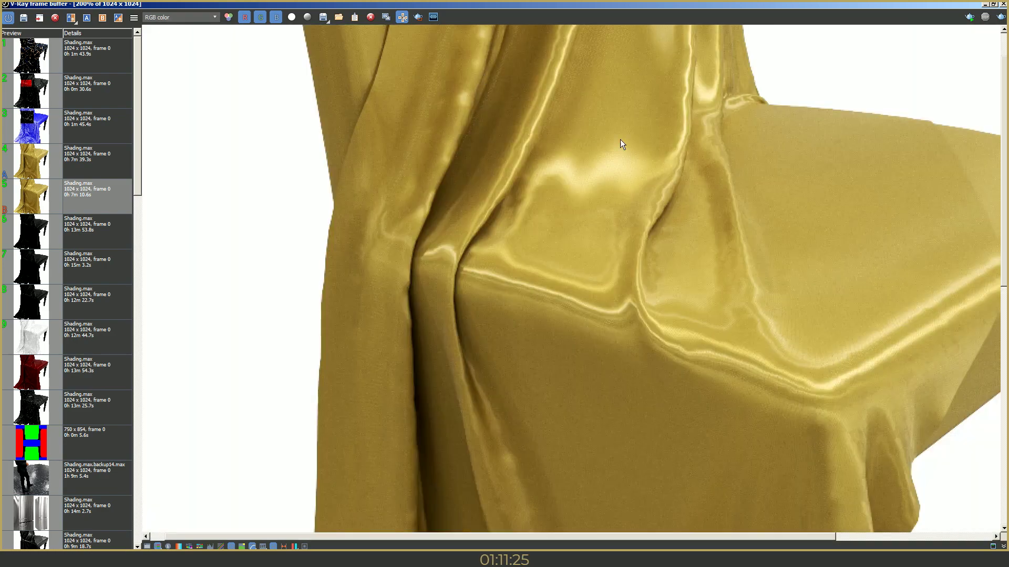
{"action": "scroll", "coordinate": [621, 153], "scroll_direction": "down", "scroll_amount": 1}
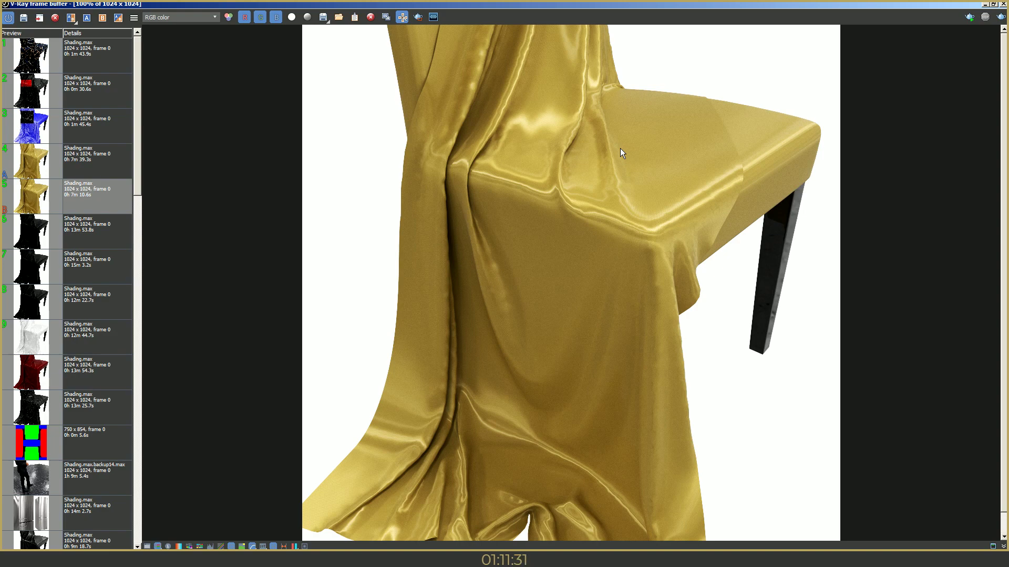
{"action": "scroll", "coordinate": [620, 149], "scroll_direction": "down", "scroll_amount": 2}
{"action": "scroll", "coordinate": [559, 225], "scroll_direction": "up", "scroll_amount": 2}
Return to the patterned fabric's network in the maximized Slate Material Editor, collapse the Bitmap preview and place the Glossy VRayColor node directly below it.
{"action": "left_click", "coordinate": [985, 5]}
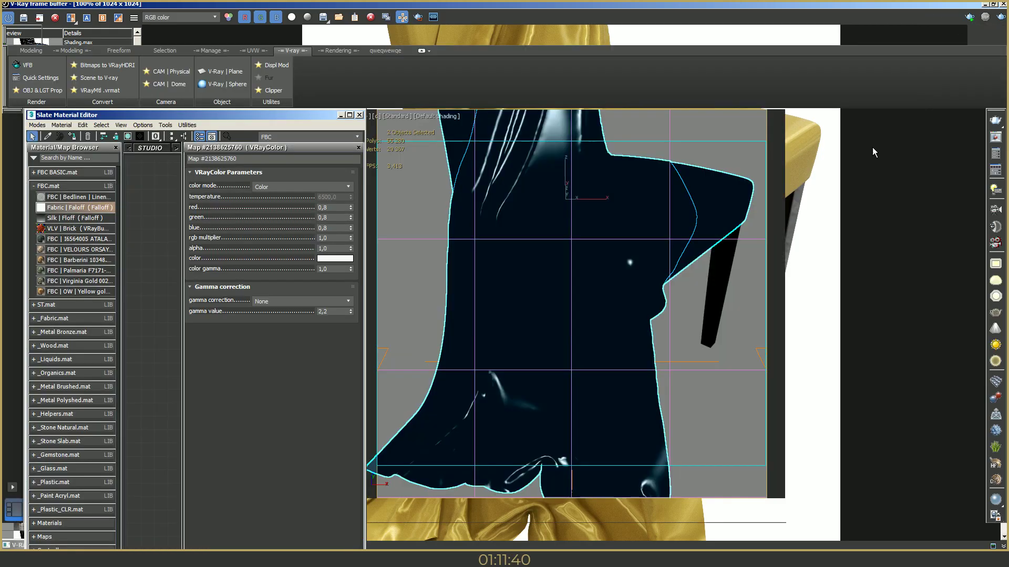
{"action": "left_click", "coordinate": [350, 114]}
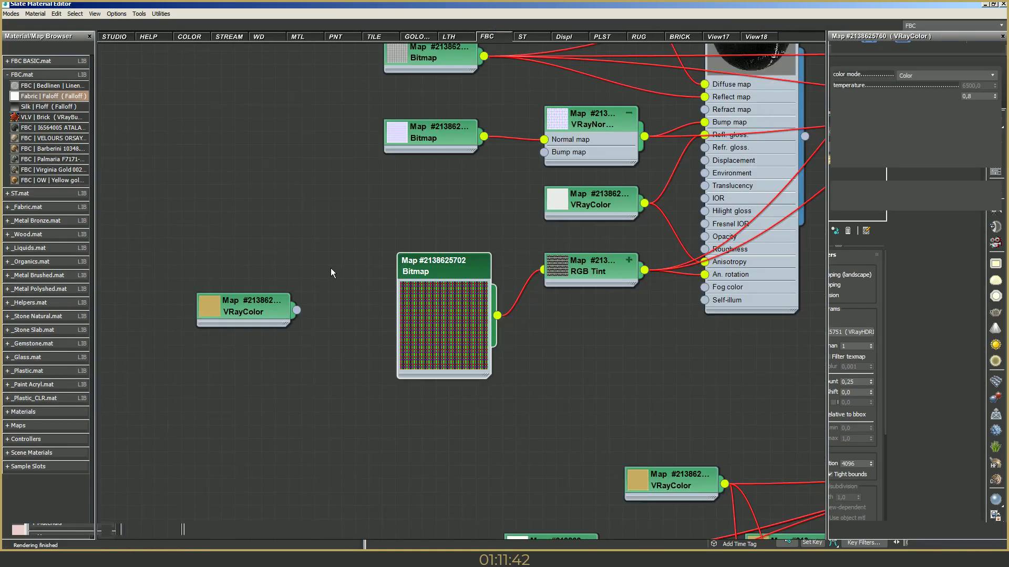
{"action": "middle_click_drag", "start_coordinate": [306, 273], "coordinate": [233, 372]}
{"action": "scroll", "coordinate": [641, 401], "scroll_direction": "down", "scroll_amount": 10}
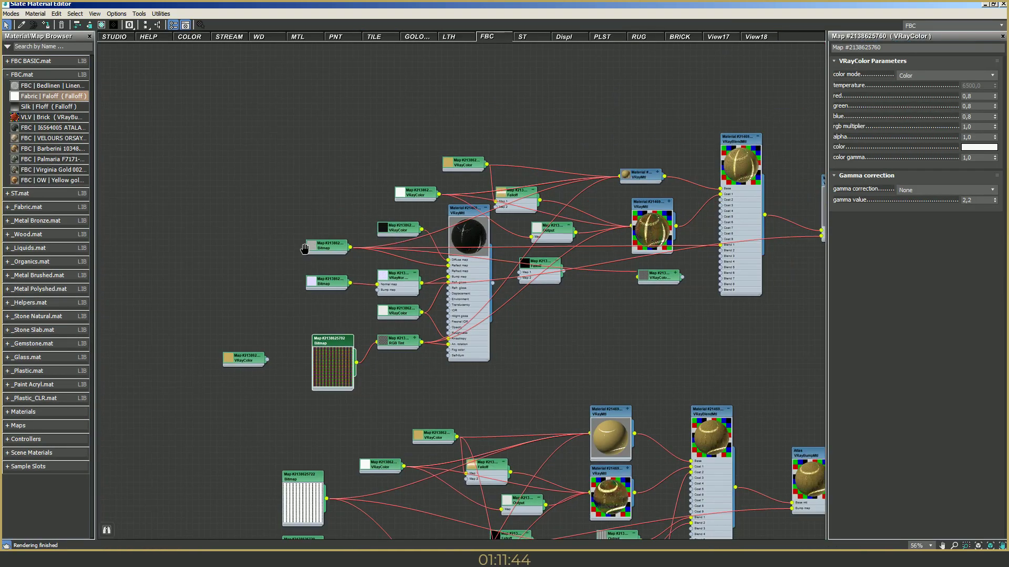
{"action": "middle_click_drag", "start_coordinate": [358, 293], "coordinate": [509, 480]}
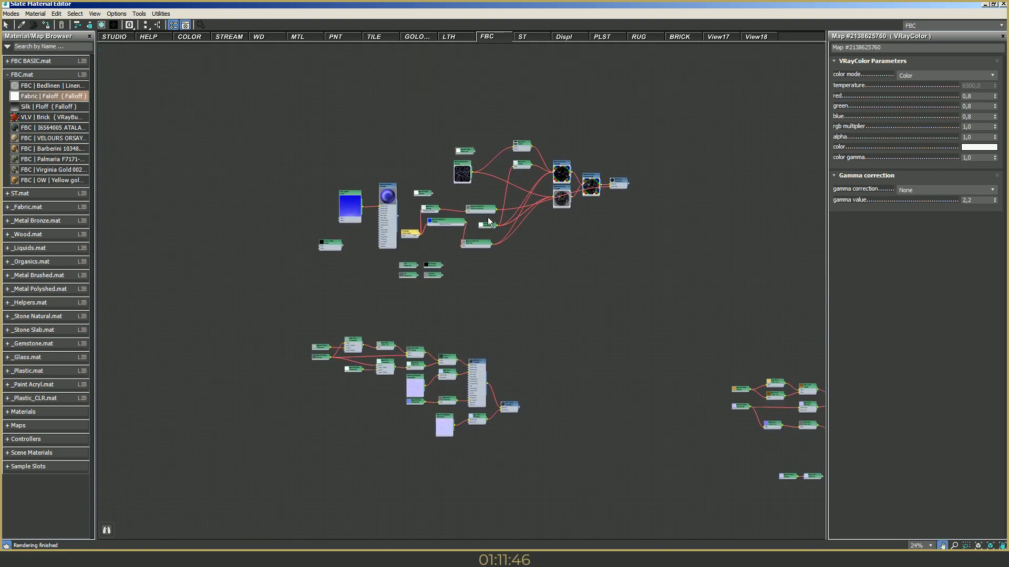
{"action": "middle_click_drag", "start_coordinate": [473, 185], "coordinate": [432, 265]}
{"action": "scroll", "coordinate": [433, 269], "scroll_direction": "up", "scroll_amount": 8}
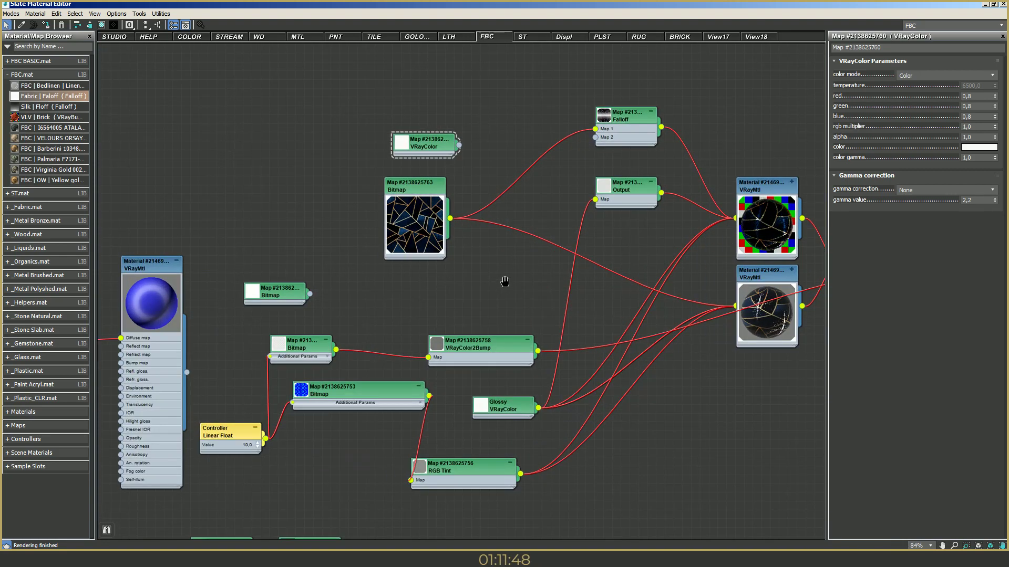
{"action": "middle_click_drag", "start_coordinate": [421, 429], "coordinate": [424, 372]}
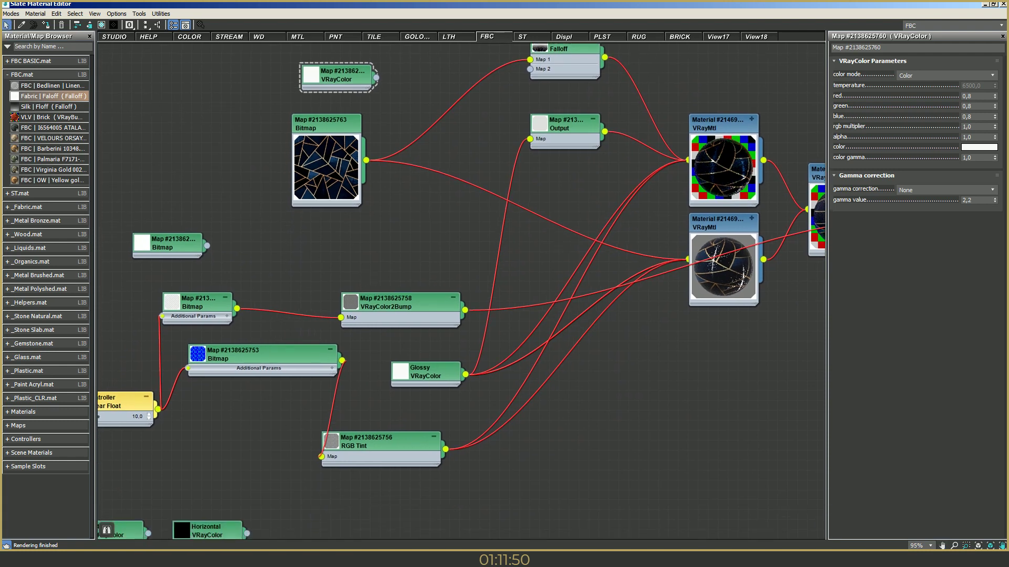
{"action": "left_click_drag", "start_coordinate": [423, 372], "coordinate": [333, 244]}
{"action": "middle_click_drag", "start_coordinate": [375, 198], "coordinate": [317, 323]}
{"action": "scroll", "coordinate": [318, 324], "scroll_direction": "up", "scroll_amount": 1}
{"action": "double_click", "coordinate": [254, 305]}
{"action": "left_click_drag", "start_coordinate": [273, 239], "coordinate": [299, 253]}
{"action": "left_click_drag", "start_coordinate": [271, 378], "coordinate": [296, 304]}
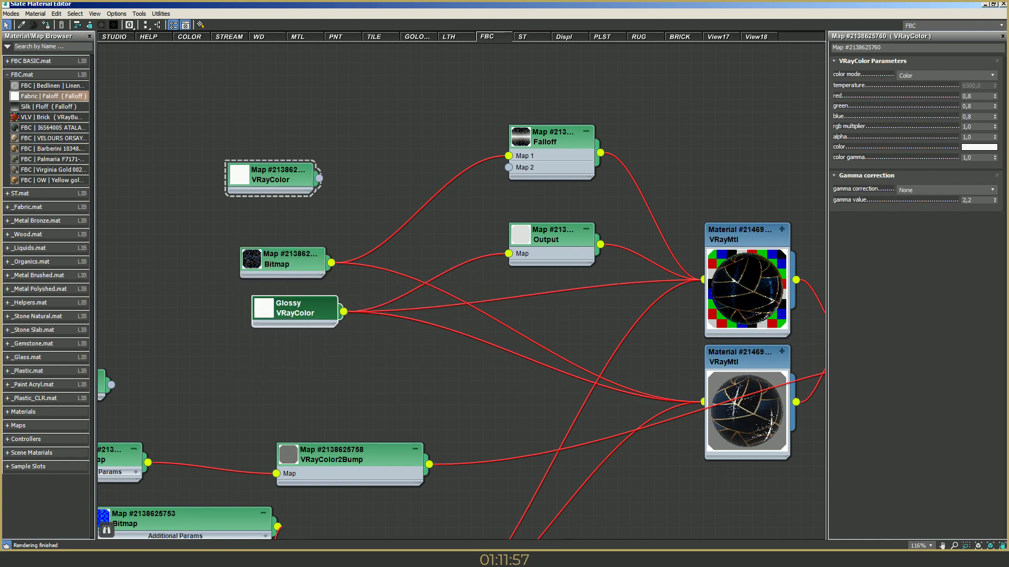
Switch to the Google Images results for "белый шелк" in Chrome and enlarge the picture of the white satin silk scarf.
{"action": "mouse_move", "coordinate": [132, 556]}
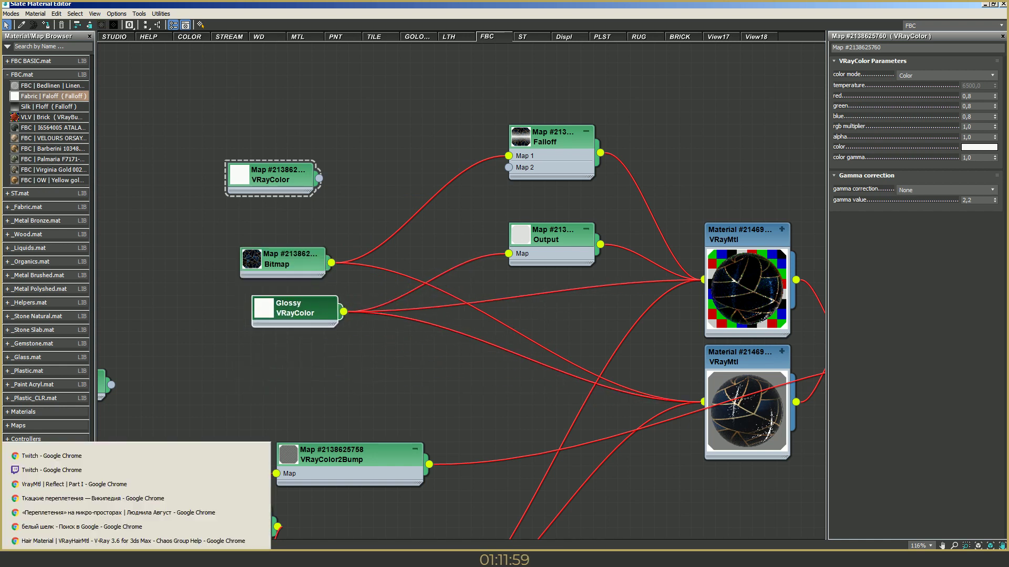
{"action": "left_click", "coordinate": [81, 527]}
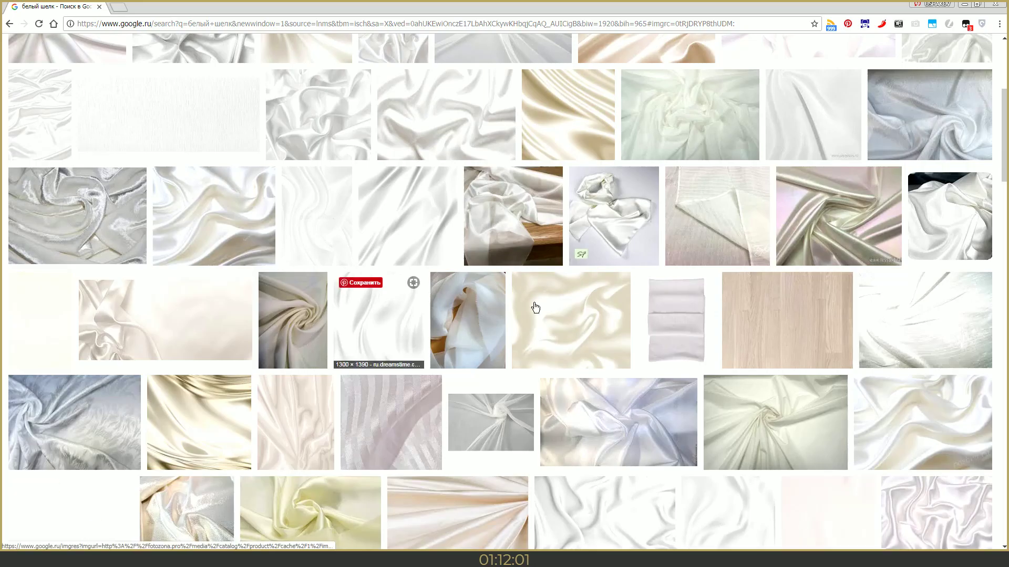
{"action": "scroll", "coordinate": [613, 416], "scroll_direction": "up", "scroll_amount": 1}
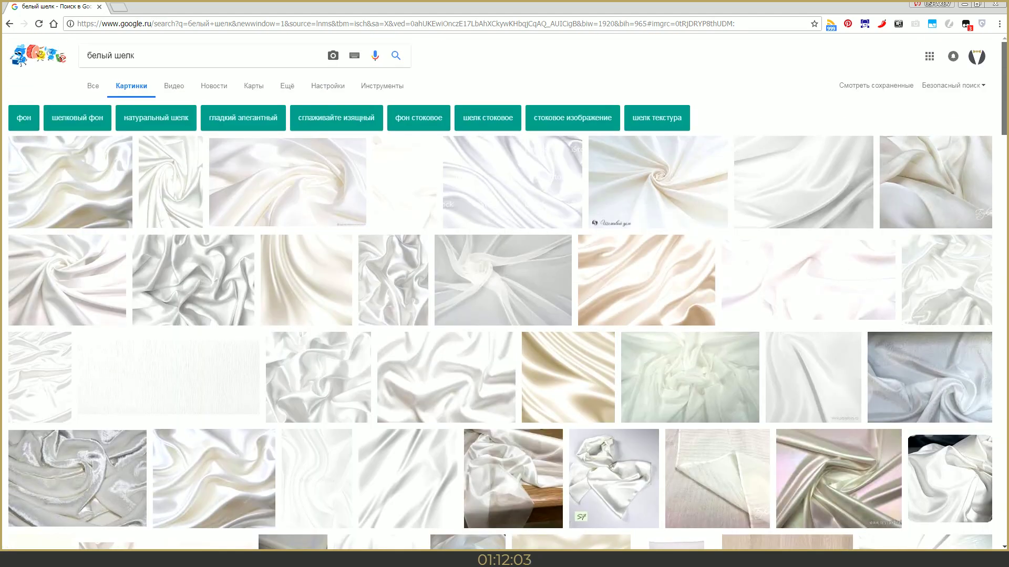
{"action": "scroll", "coordinate": [709, 261], "scroll_direction": "up", "scroll_amount": 4}
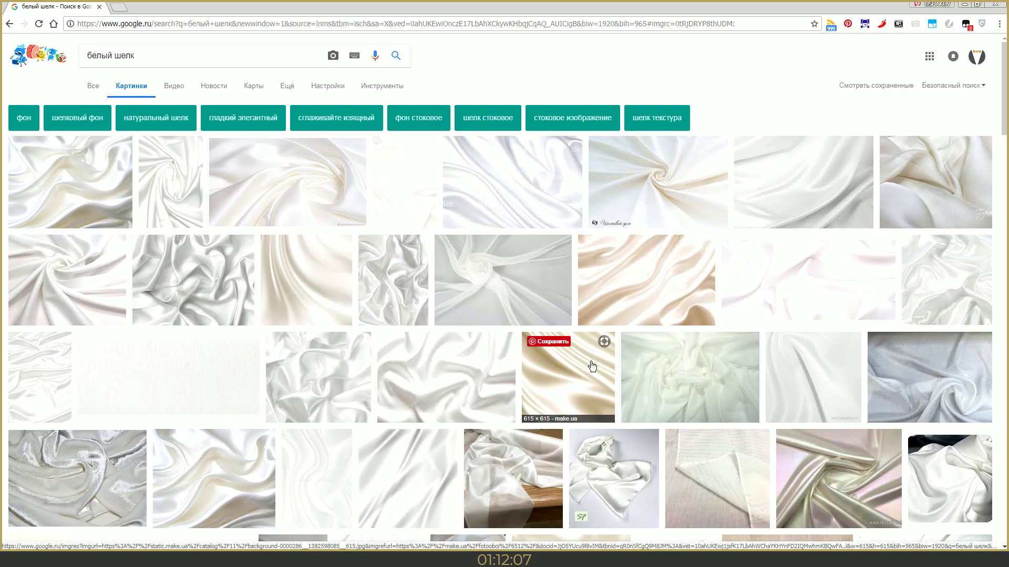
{"action": "scroll", "coordinate": [590, 372], "scroll_direction": "down", "scroll_amount": 3}
{"action": "left_click", "coordinate": [616, 331]}
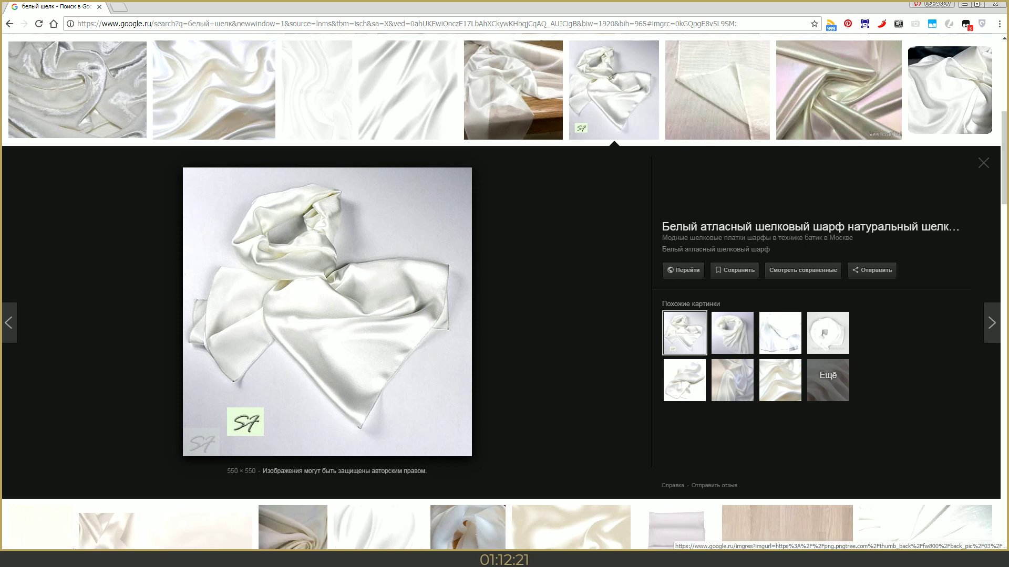
Back in the Slate Material Editor, wire the white VRayColor into the Falloff's Map 1 and the lower VRayMtl, replacing the patterned Bitmap.
{"action": "mouse_move", "coordinate": [83, 558]}
{"action": "left_click", "coordinate": [90, 525]}
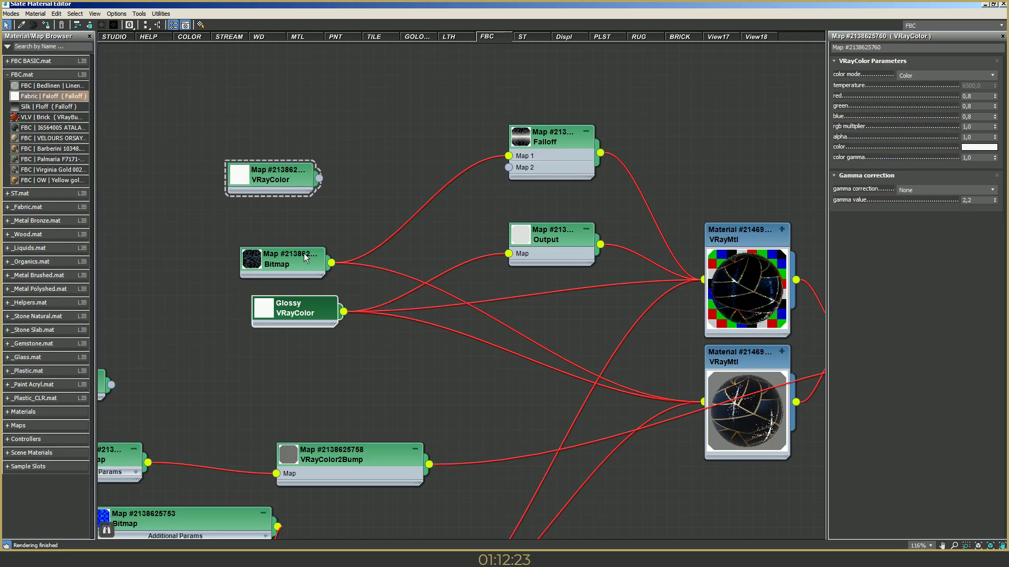
{"action": "double_click", "coordinate": [307, 314]}
{"action": "middle_click_drag", "start_coordinate": [599, 353], "coordinate": [528, 369]}
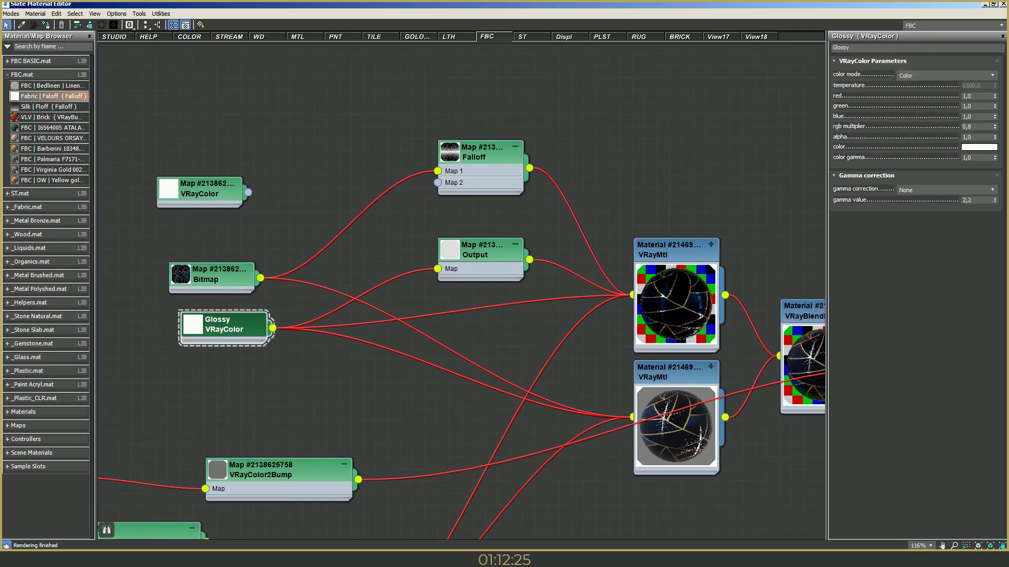
{"action": "left_click_drag", "start_coordinate": [248, 192], "coordinate": [437, 171]}
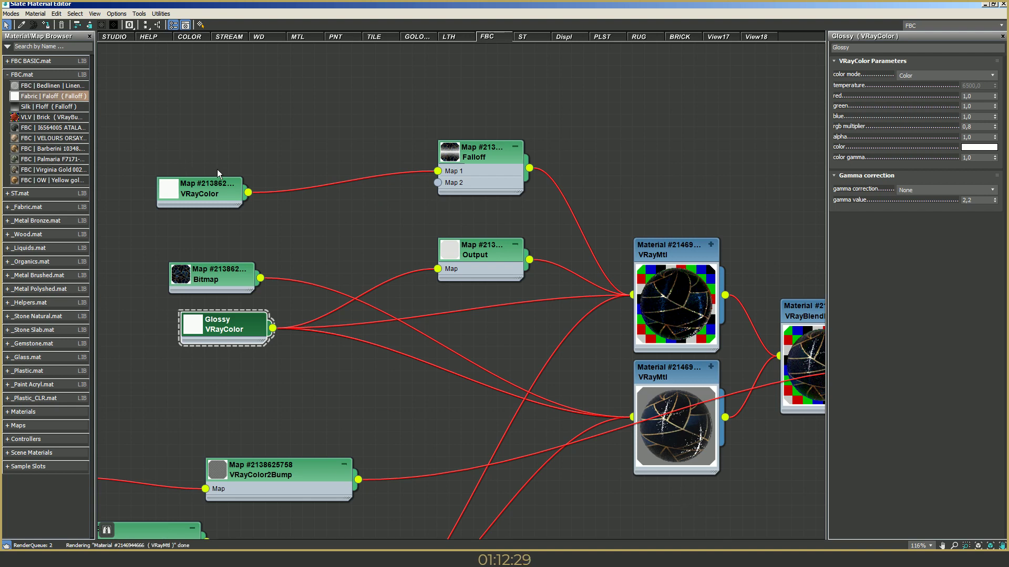
{"action": "left_click_drag", "start_coordinate": [248, 192], "coordinate": [673, 473]}
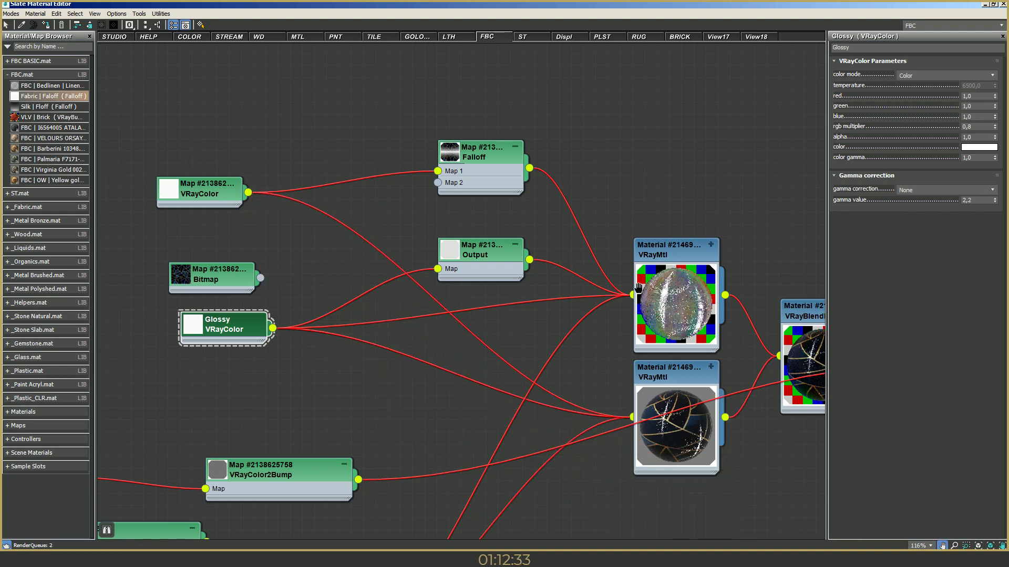
Move the VRayBlendMtl node higher in the network, clear of the bump map connection.
{"action": "middle_click_drag", "start_coordinate": [646, 287], "coordinate": [383, 227]}
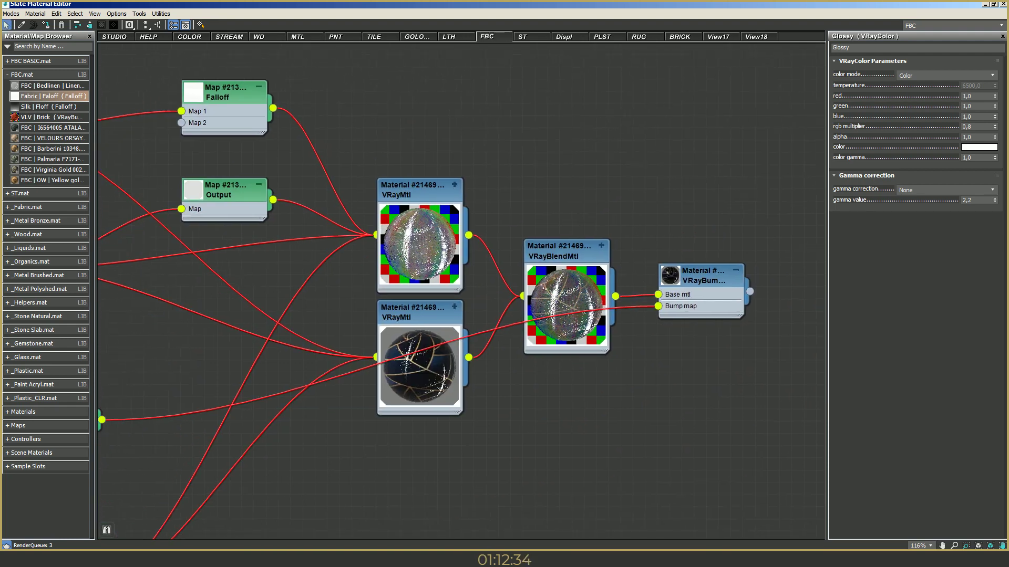
{"action": "left_click_drag", "start_coordinate": [563, 258], "coordinate": [574, 159]}
{"action": "middle_click_drag", "start_coordinate": [351, 279], "coordinate": [457, 268]}
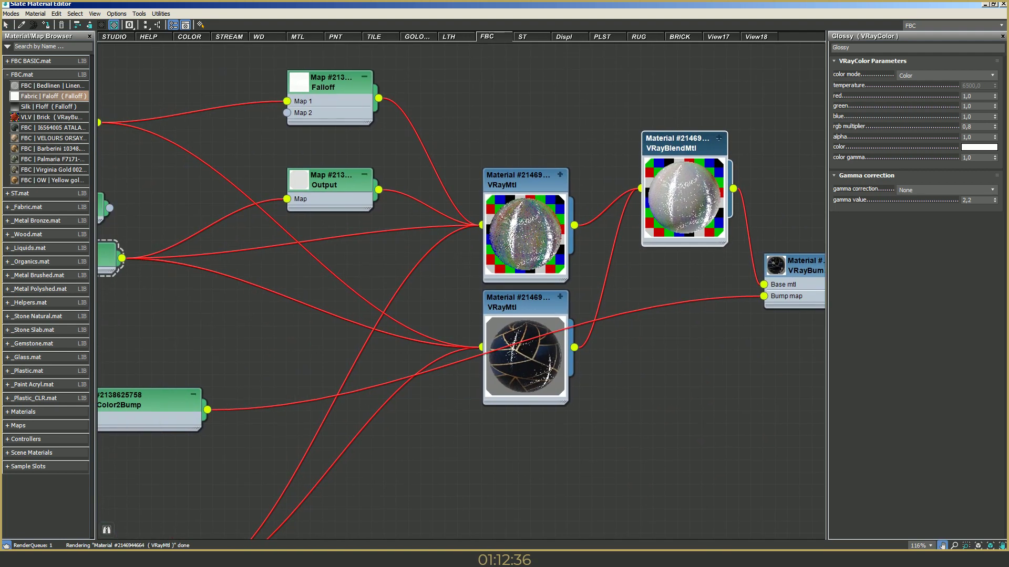
{"action": "scroll", "coordinate": [457, 268], "scroll_direction": "down", "scroll_amount": 2}
Enlarge the Glossy VRayColor's preview, reduce its rgb multiplier to 0.5 and inspect the material previews.
{"action": "middle_click_drag", "start_coordinate": [151, 265], "coordinate": [196, 269]}
{"action": "double_click", "coordinate": [164, 259]}
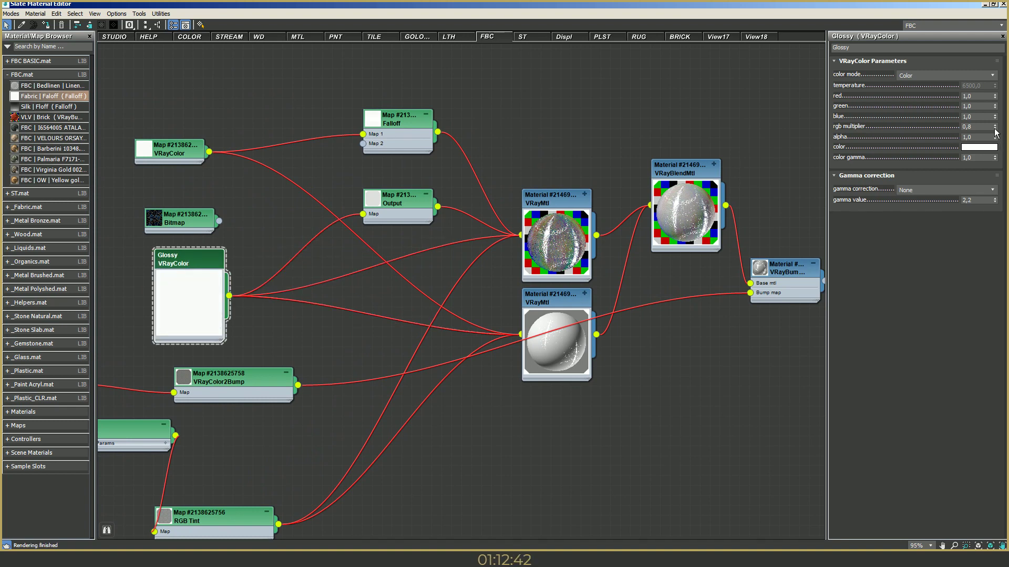
{"action": "left_click", "coordinate": [995, 128]}
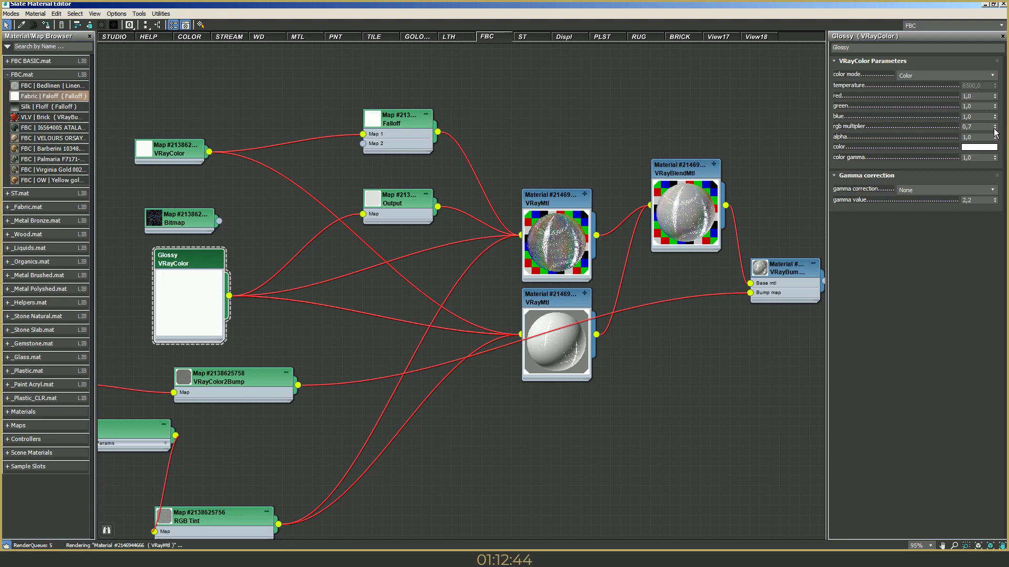
{"action": "left_click", "coordinate": [994, 129]}
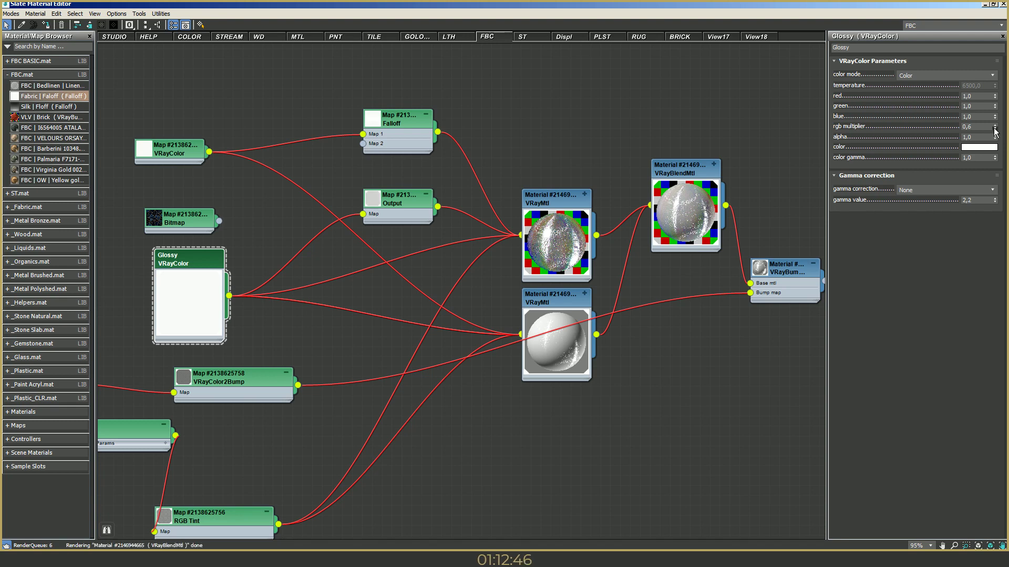
{"action": "middle_click_drag", "start_coordinate": [700, 172], "coordinate": [560, 197]}
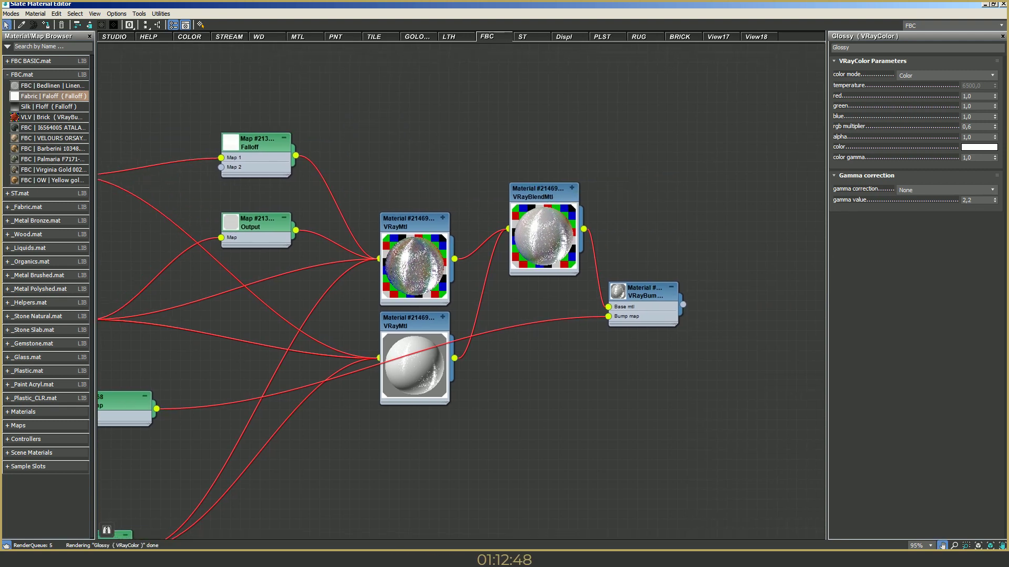
{"action": "scroll", "coordinate": [565, 209], "scroll_direction": "up", "scroll_amount": 3}
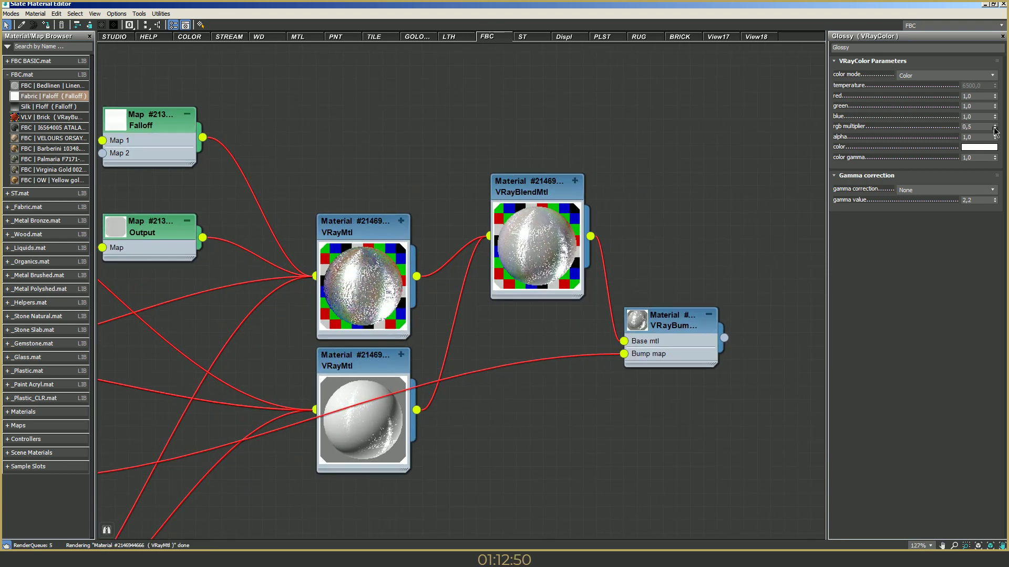
{"action": "scroll", "coordinate": [600, 252], "scroll_direction": "up", "scroll_amount": 3}
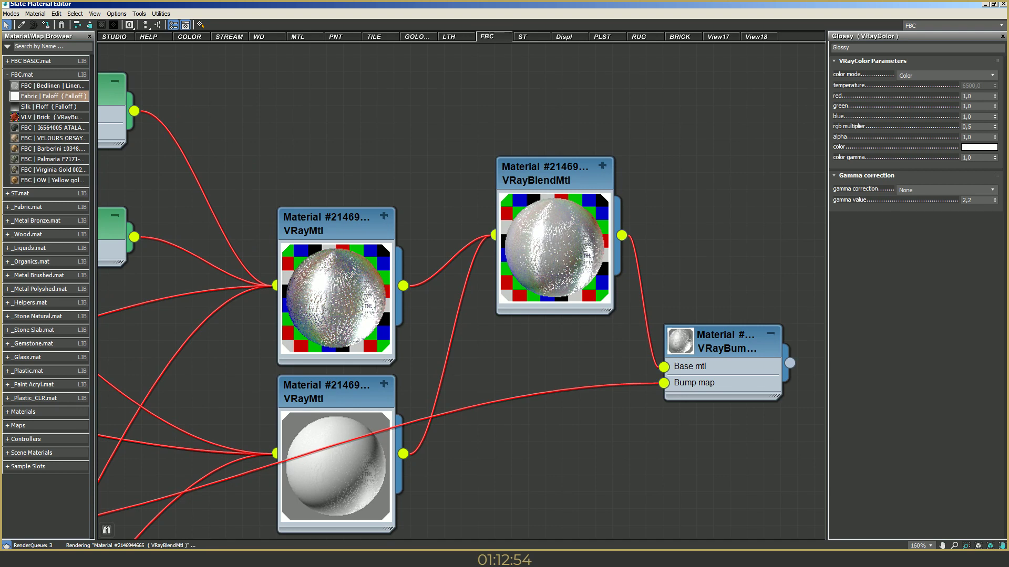
{"action": "middle_click_drag", "start_coordinate": [626, 219], "coordinate": [596, 152]}
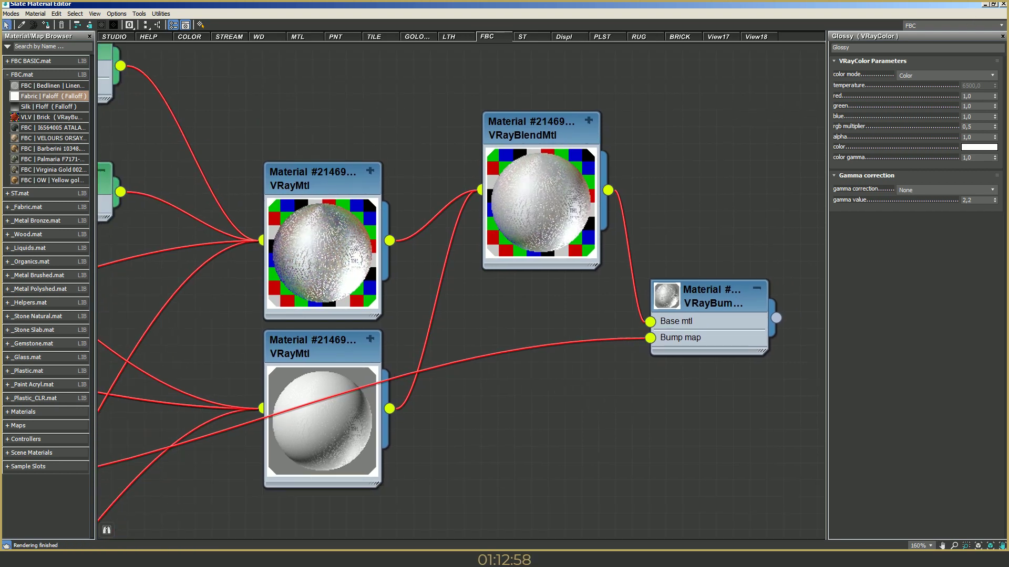
Switch from the Slate Material Editor to the V-Ray frame buffer and start a new render of the draped chair.
{"action": "left_click", "coordinate": [993, 4]}
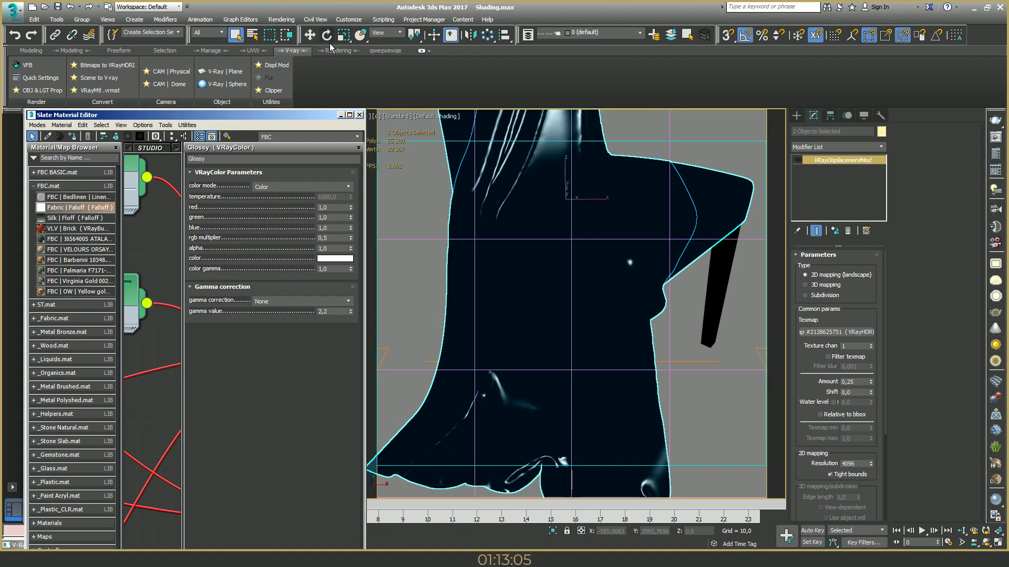
{"action": "left_click", "coordinate": [27, 67]}
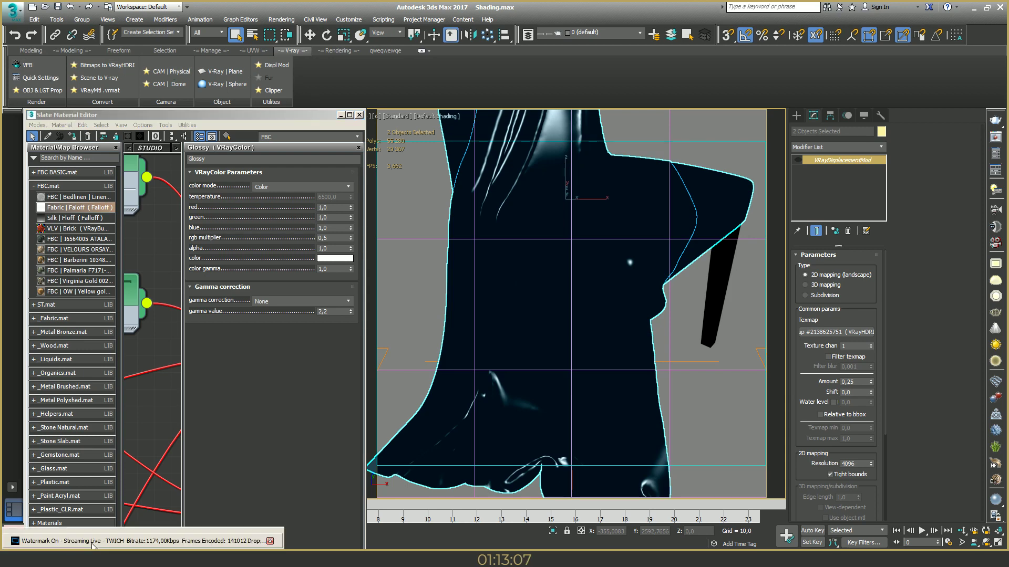
{"action": "left_click", "coordinate": [82, 547]}
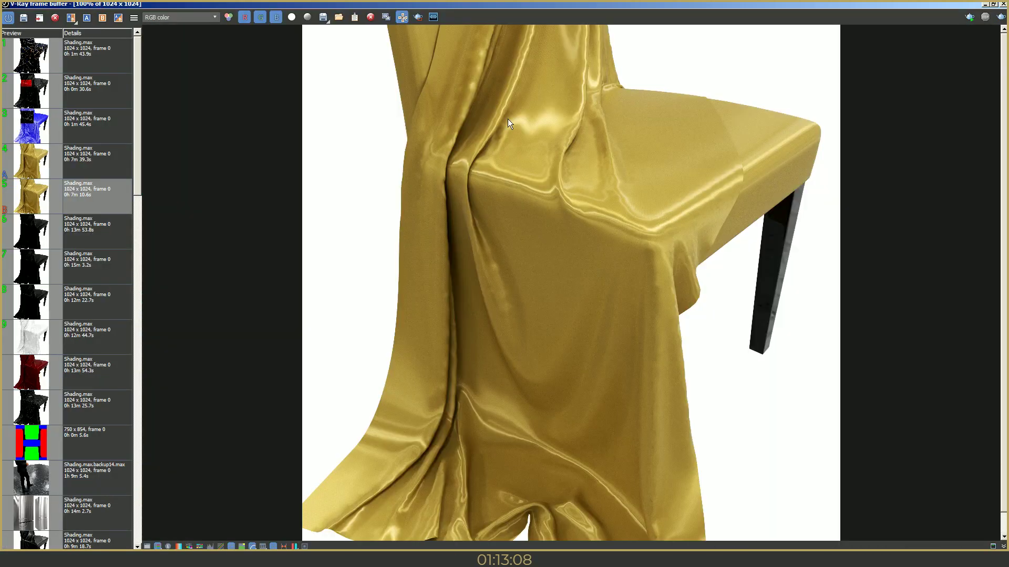
{"action": "left_click", "coordinate": [969, 17]}
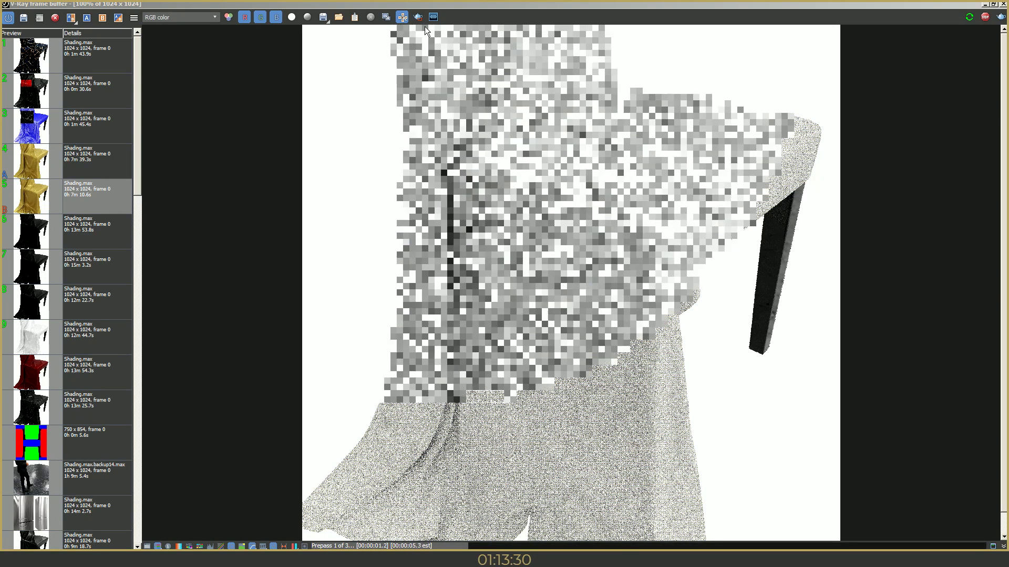
Limit the render to a small region over the drape's upper folds and inspect the fabric at 200% and 100%.
{"action": "left_click", "coordinate": [418, 17]}
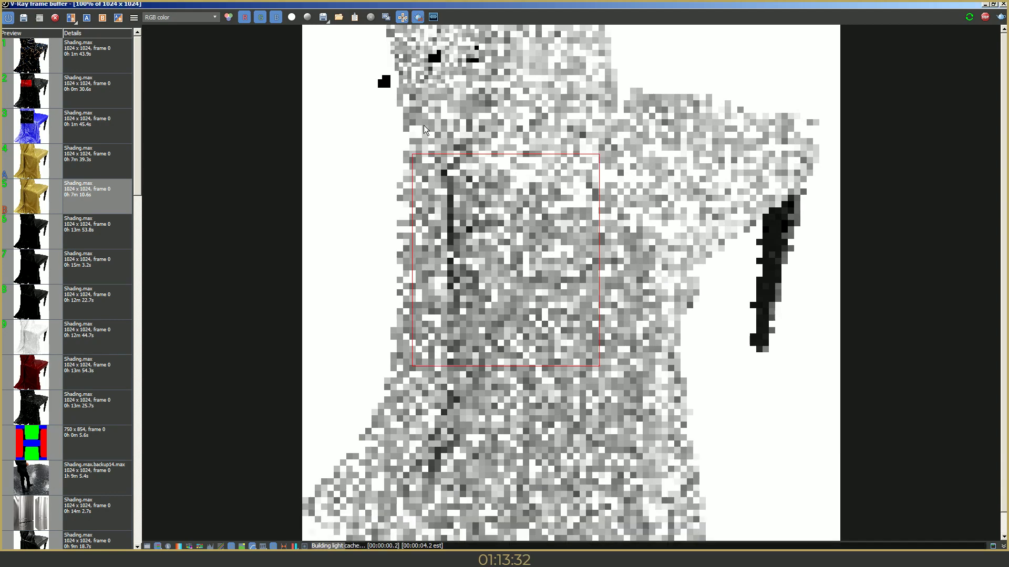
{"action": "left_click_drag", "start_coordinate": [437, 134], "coordinate": [546, 225]}
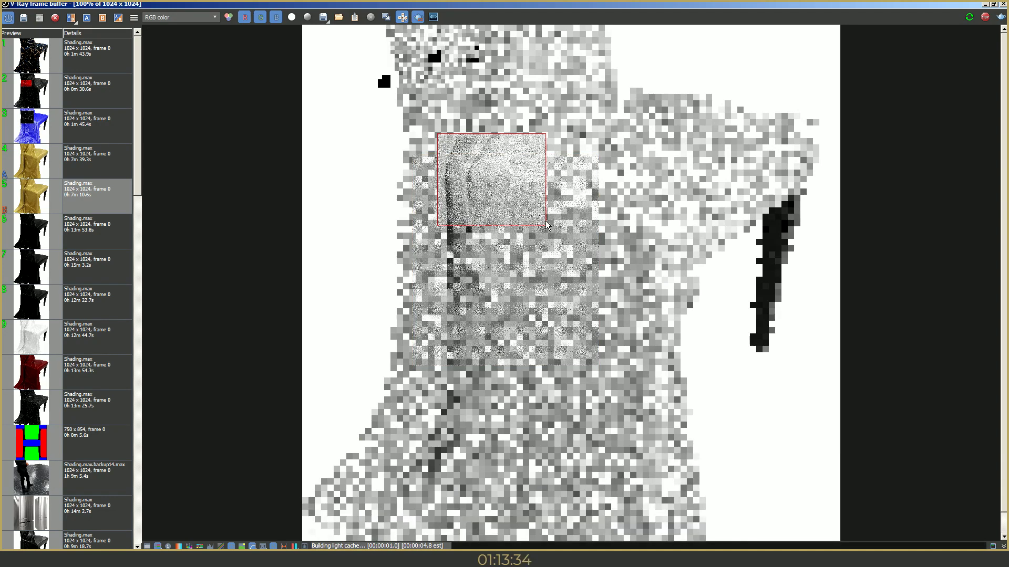
{"action": "scroll", "coordinate": [507, 162], "scroll_direction": "up", "scroll_amount": 1}
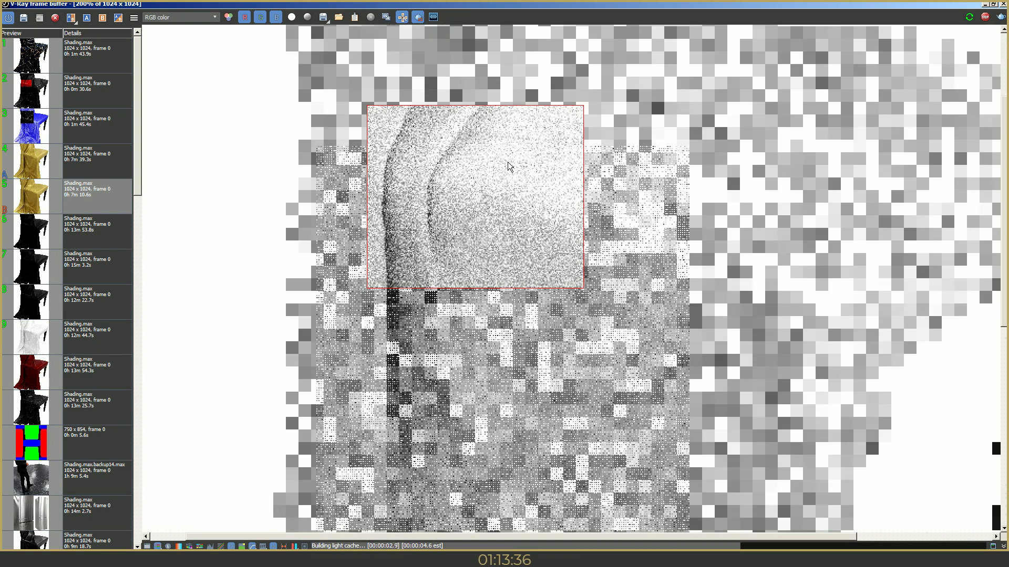
{"action": "scroll", "coordinate": [507, 162], "scroll_direction": "down", "scroll_amount": 1}
{"action": "scroll", "coordinate": [500, 158], "scroll_direction": "up", "scroll_amount": 1}
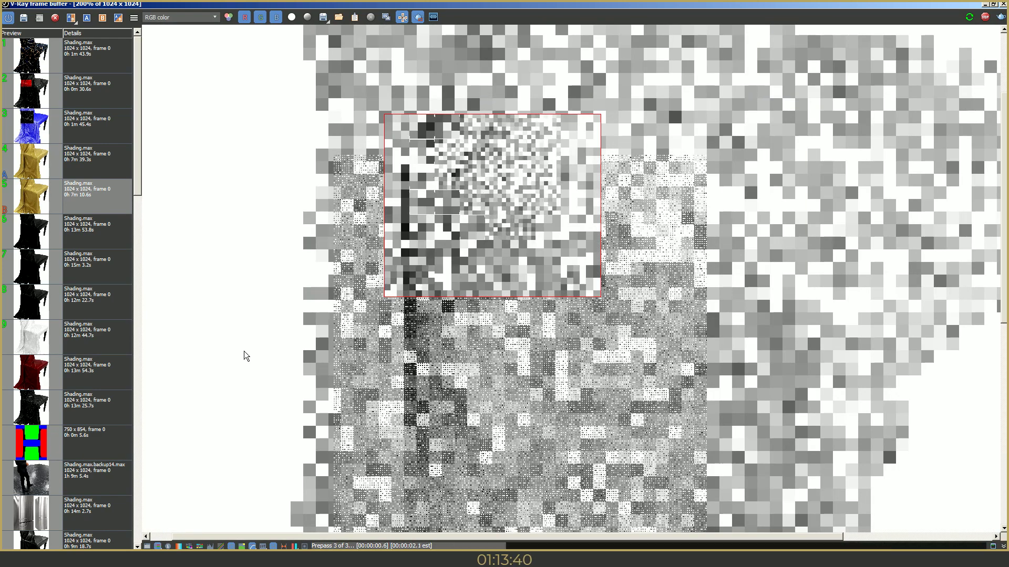
{"action": "mouse_move", "coordinate": [68, 558]}
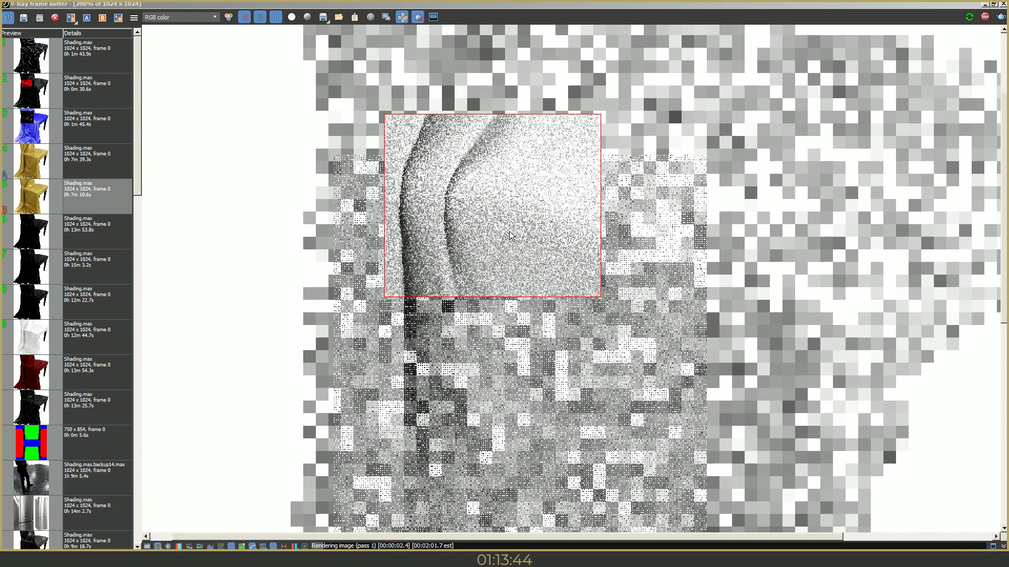
{"action": "scroll", "coordinate": [508, 226], "scroll_direction": "down", "scroll_amount": 1}
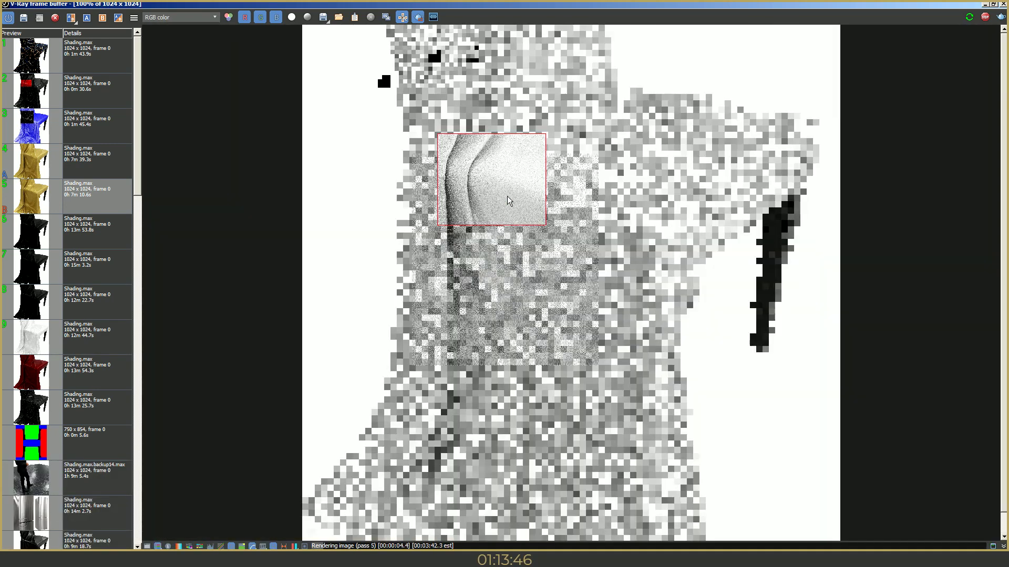
{"action": "scroll", "coordinate": [507, 189], "scroll_direction": "up", "scroll_amount": 1}
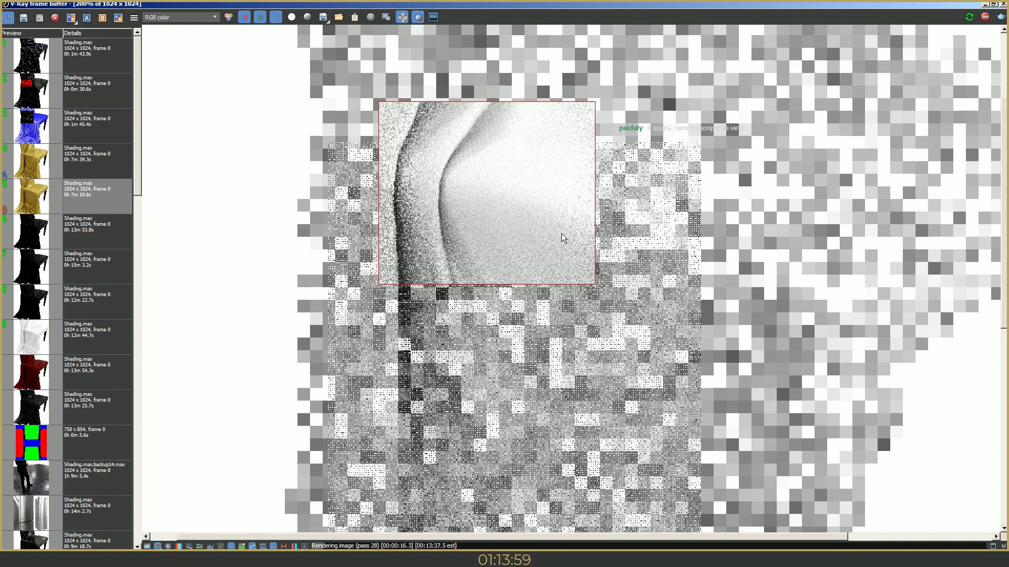
{"action": "scroll", "coordinate": [561, 234], "scroll_direction": "down", "scroll_amount": 2}
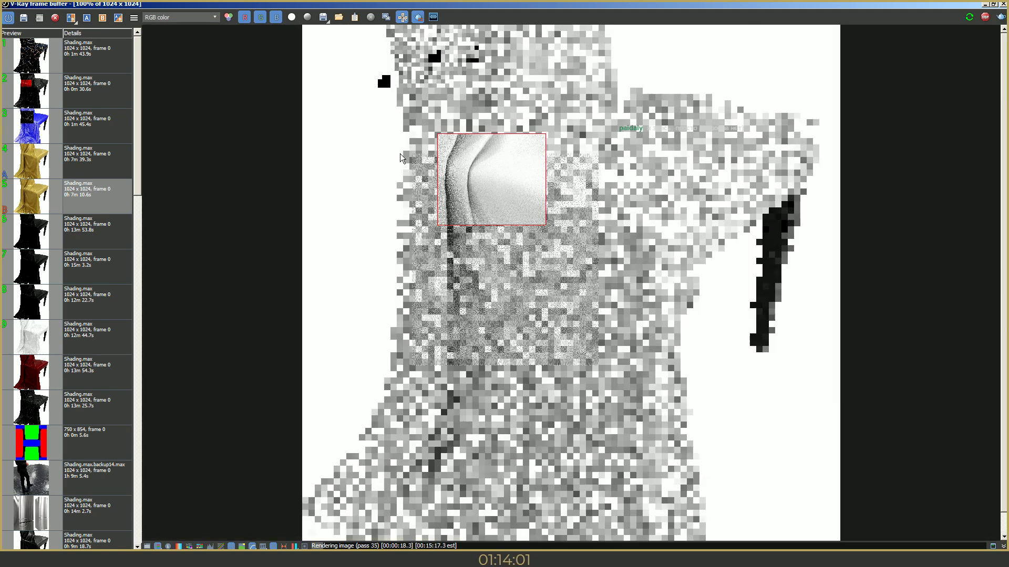
Redraw the render region around the drape's lower folds, inspect the fabric up close, and stop the render.
{"action": "left_click_drag", "start_coordinate": [399, 154], "coordinate": [498, 240]}
{"action": "left_click_drag", "start_coordinate": [384, 376], "coordinate": [504, 453]}
{"action": "scroll", "coordinate": [455, 423], "scroll_direction": "up", "scroll_amount": 1}
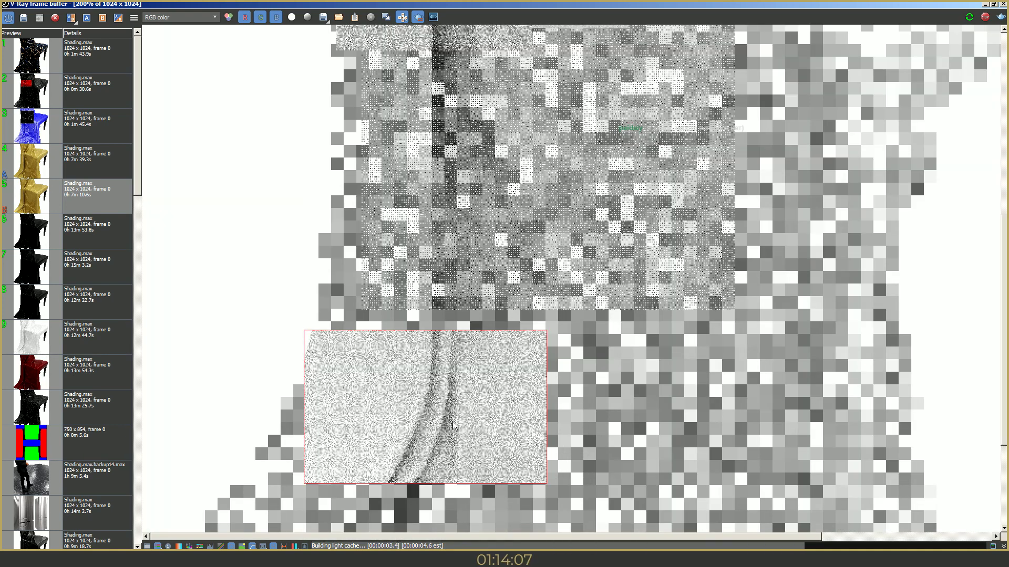
{"action": "scroll", "coordinate": [453, 422], "scroll_direction": "down", "scroll_amount": 1}
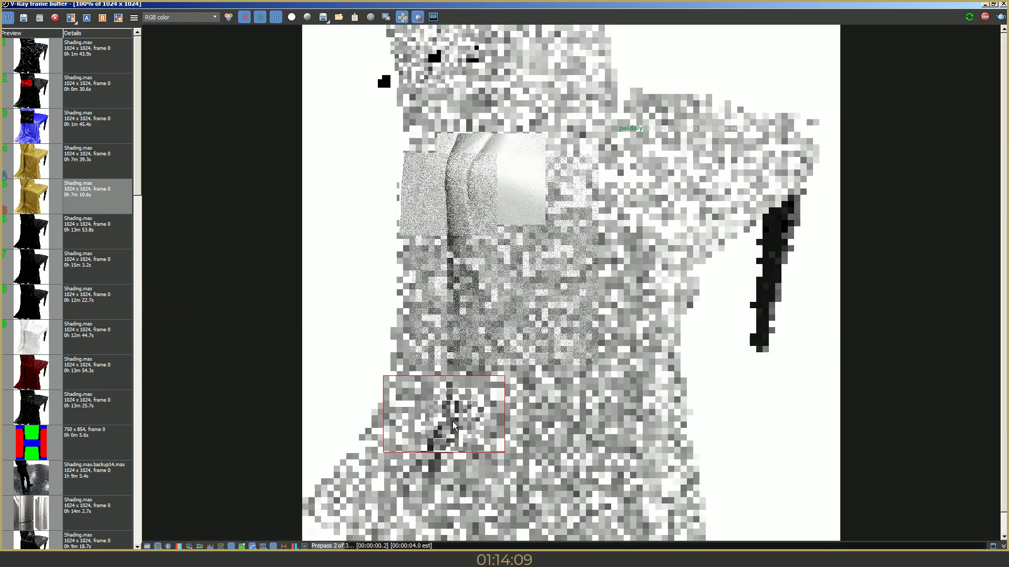
{"action": "scroll", "coordinate": [452, 422], "scroll_direction": "up", "scroll_amount": 1}
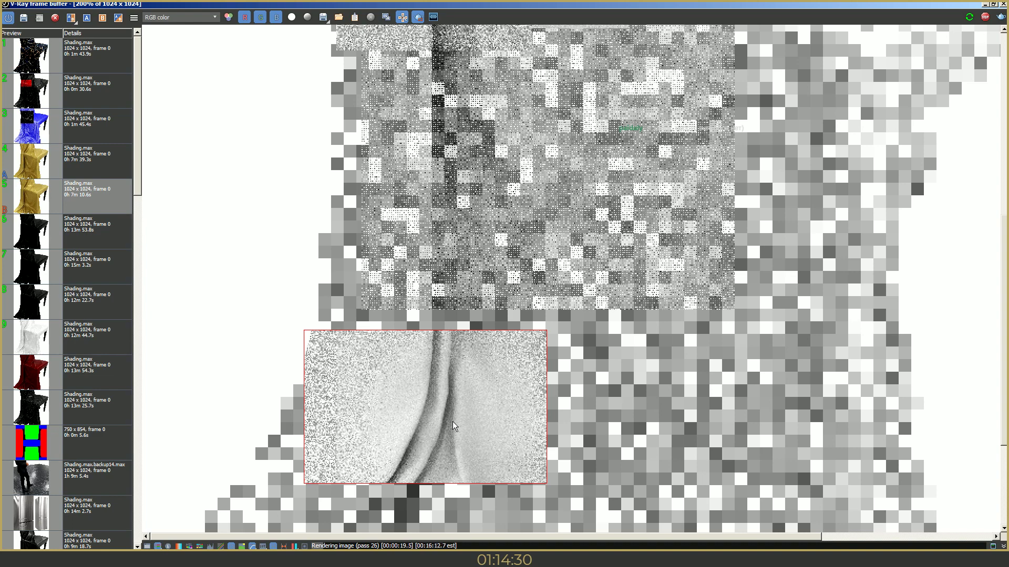
{"action": "scroll", "coordinate": [453, 421], "scroll_direction": "down", "scroll_amount": 1}
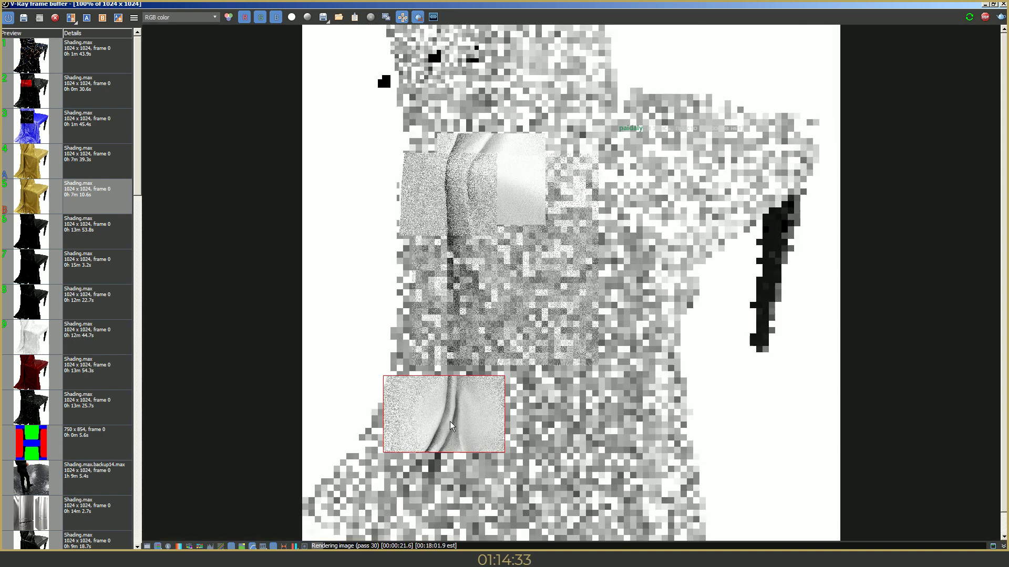
{"action": "scroll", "coordinate": [450, 421], "scroll_direction": "up", "scroll_amount": 1}
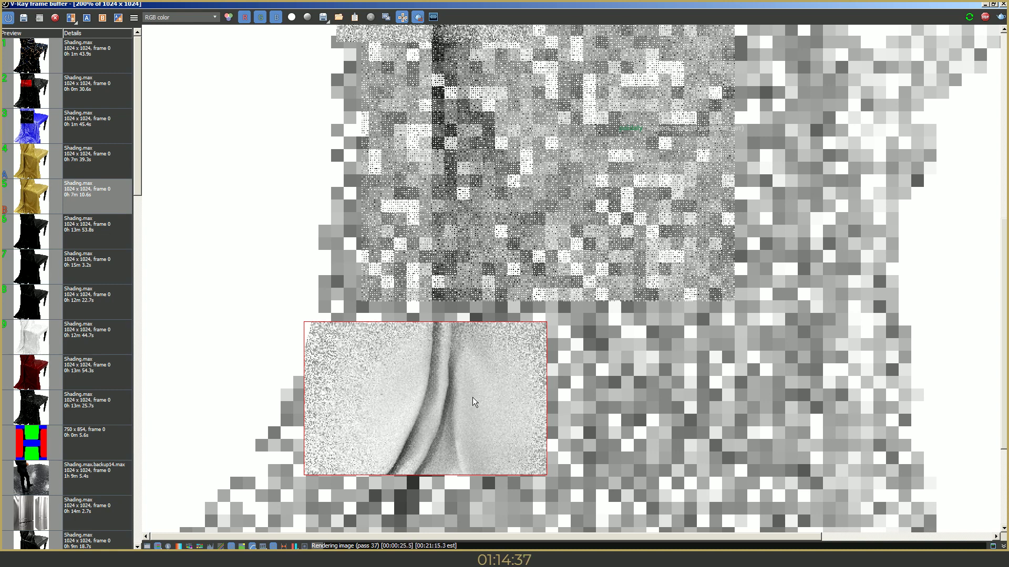
{"action": "left_click", "coordinate": [985, 18]}
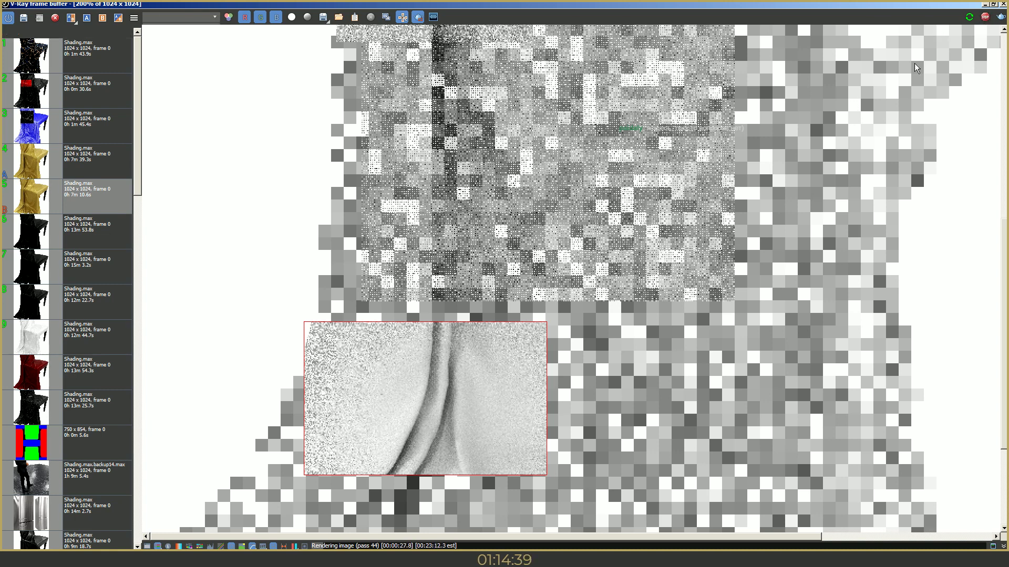
Return to the maximized Slate Material Editor and move the Silk Falloff node farther away from the blue VRayMtl.
{"action": "left_click", "coordinate": [985, 4]}
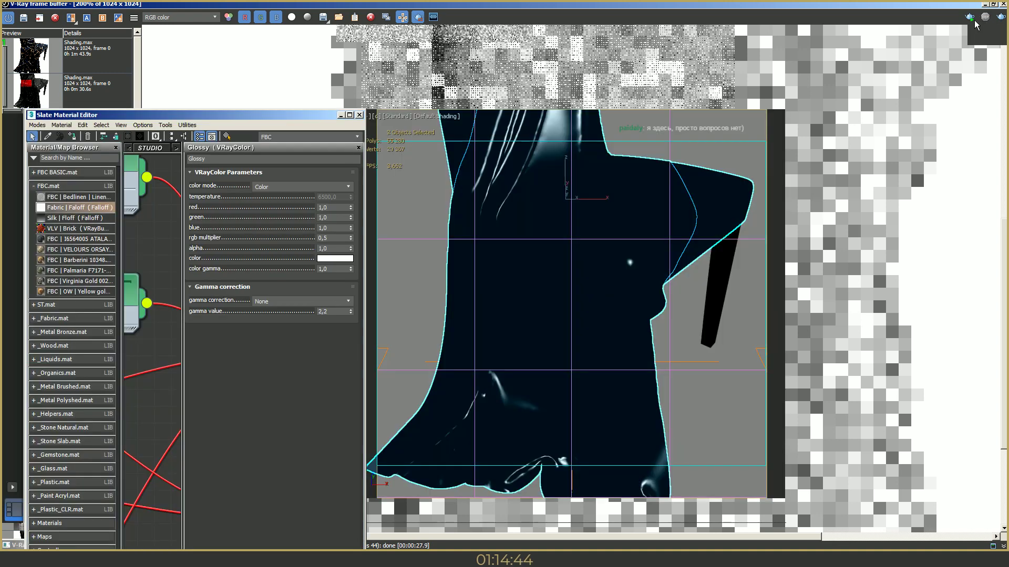
{"action": "left_click", "coordinate": [353, 115]}
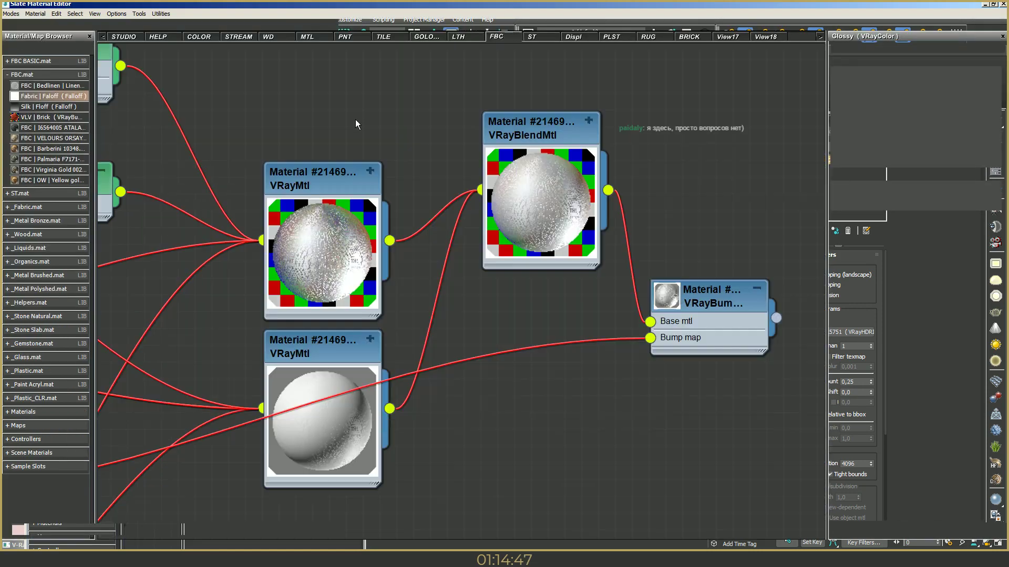
{"action": "middle_click_drag", "start_coordinate": [411, 238], "coordinate": [650, 231]}
{"action": "scroll", "coordinate": [650, 232], "scroll_direction": "down", "scroll_amount": 2}
{"action": "scroll", "coordinate": [650, 227], "scroll_direction": "down", "scroll_amount": 6}
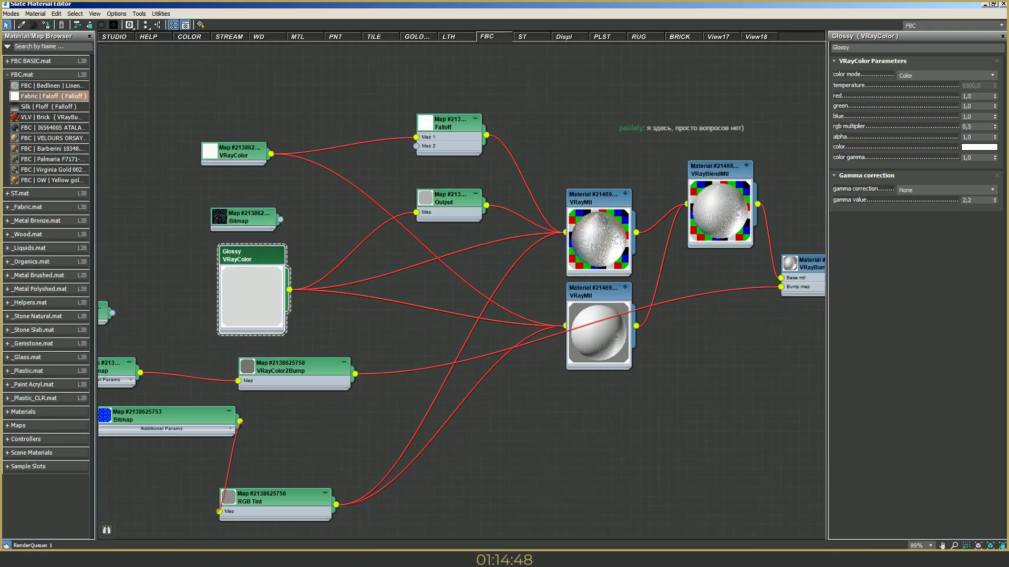
{"action": "middle_click_drag", "start_coordinate": [420, 264], "coordinate": [712, 258]}
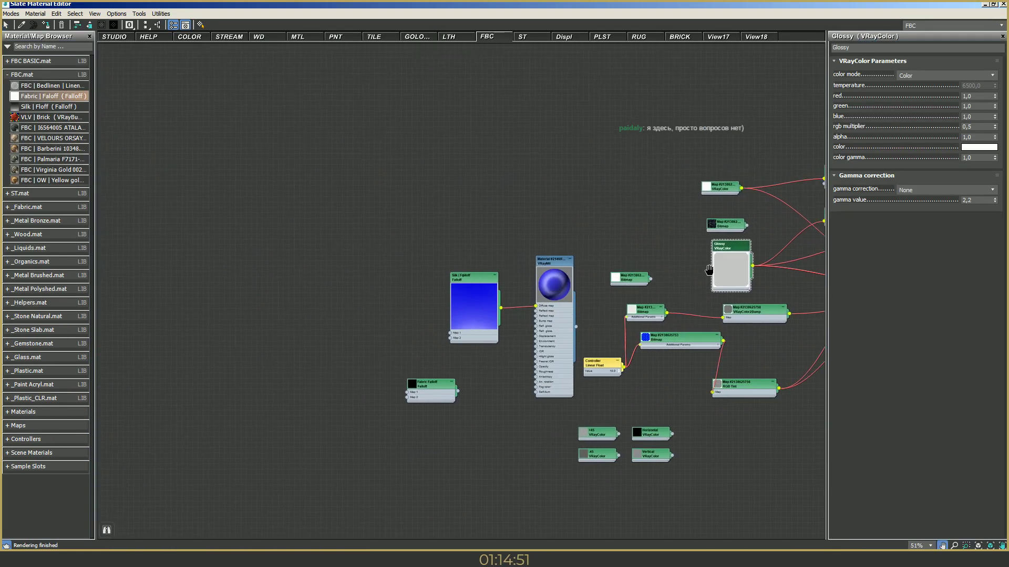
{"action": "scroll", "coordinate": [591, 273], "scroll_direction": "down", "scroll_amount": 5}
{"action": "scroll", "coordinate": [592, 273], "scroll_direction": "up", "scroll_amount": 4}
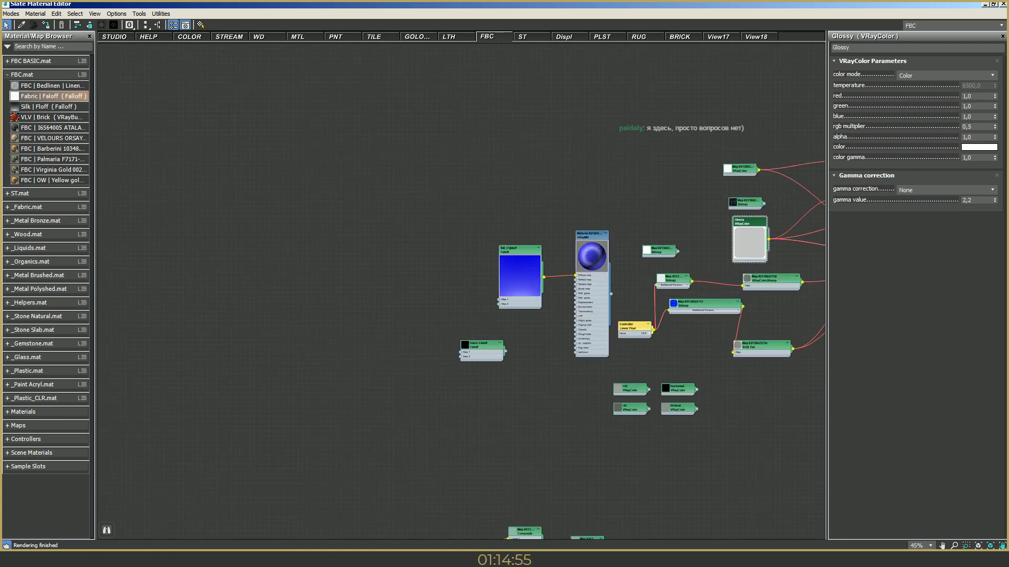
{"action": "scroll", "coordinate": [591, 265], "scroll_direction": "up", "scroll_amount": 3}
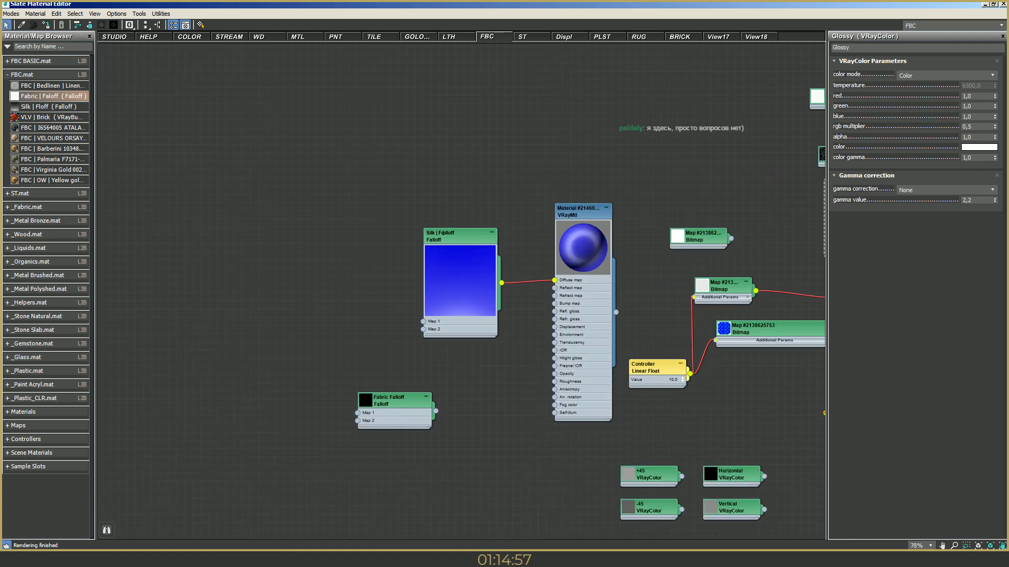
{"action": "left_click_drag", "start_coordinate": [457, 234], "coordinate": [273, 190]}
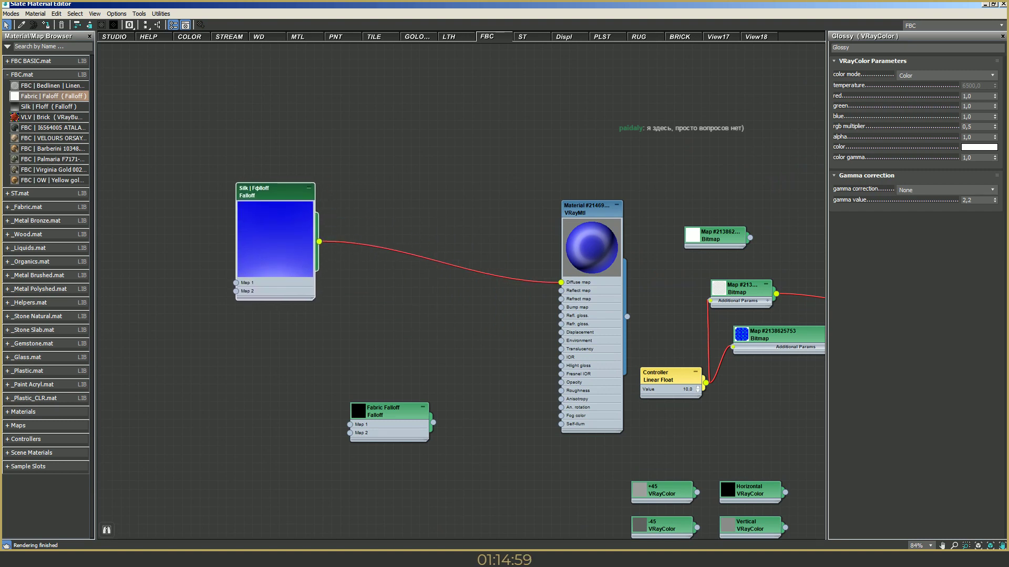
Enlarge the Fabric Falloff node's preview, wire it into the blue VRayMtl's Diffuse map, and place it beside that material.
{"action": "left_click", "coordinate": [360, 416]}
{"action": "double_click", "coordinate": [359, 417]}
{"action": "left_click_drag", "start_coordinate": [359, 416], "coordinate": [358, 340]}
{"action": "scroll", "coordinate": [407, 340], "scroll_direction": "up", "scroll_amount": 2}
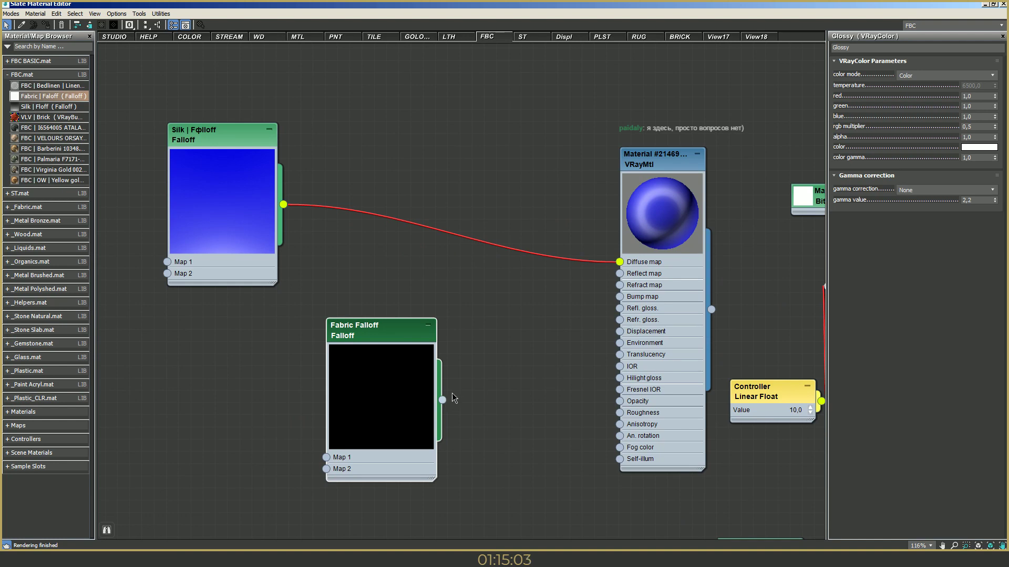
{"action": "left_click_drag", "start_coordinate": [442, 400], "coordinate": [619, 261]}
{"action": "left_click_drag", "start_coordinate": [381, 330], "coordinate": [453, 196]}
{"action": "middle_click_drag", "start_coordinate": [619, 208], "coordinate": [473, 190]}
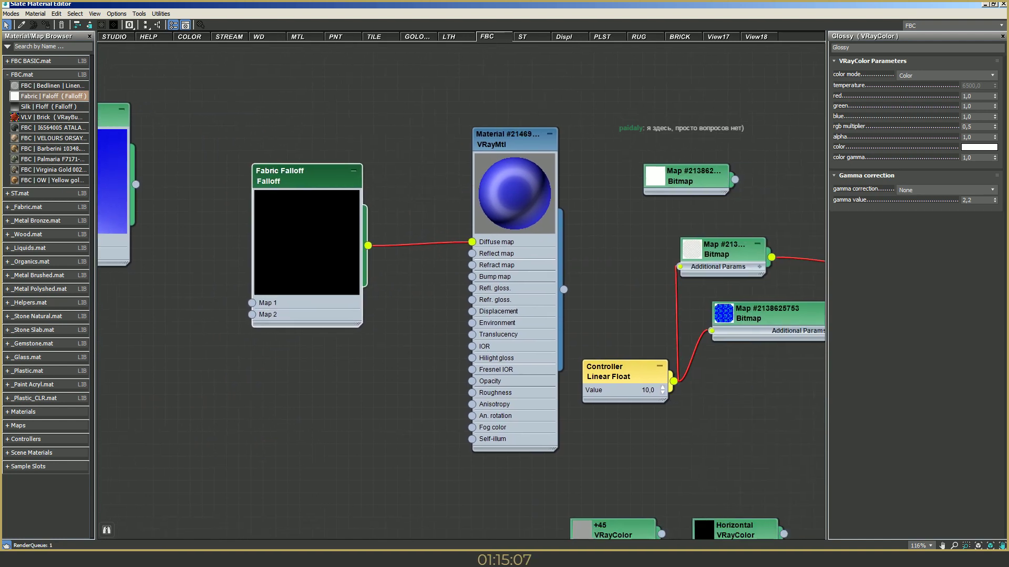
Open the Fabric Falloff's parameters and set its Fresnel index of refraction to 1.5.
{"action": "scroll", "coordinate": [452, 205], "scroll_direction": "up", "scroll_amount": 2}
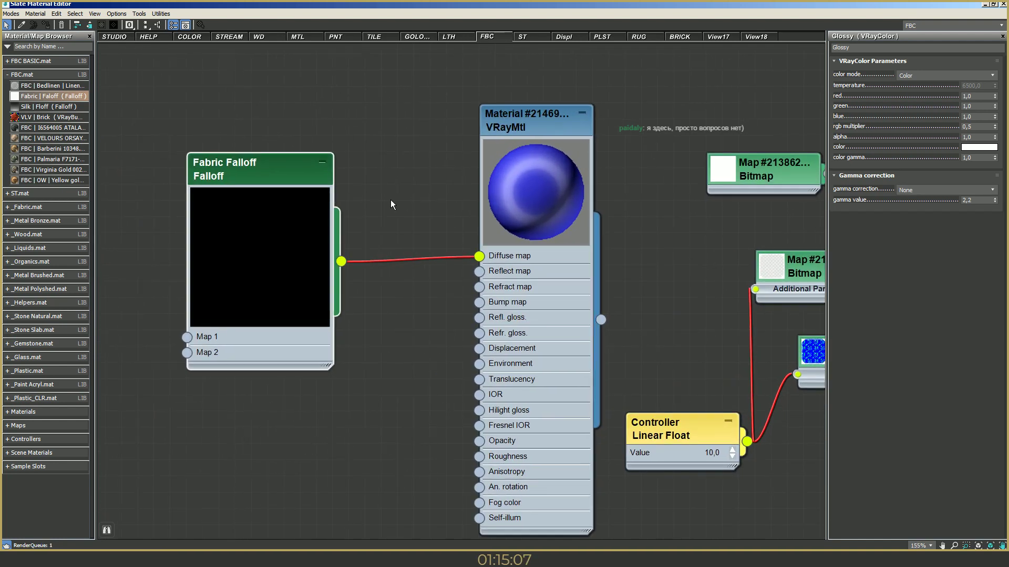
{"action": "double_click", "coordinate": [281, 181]}
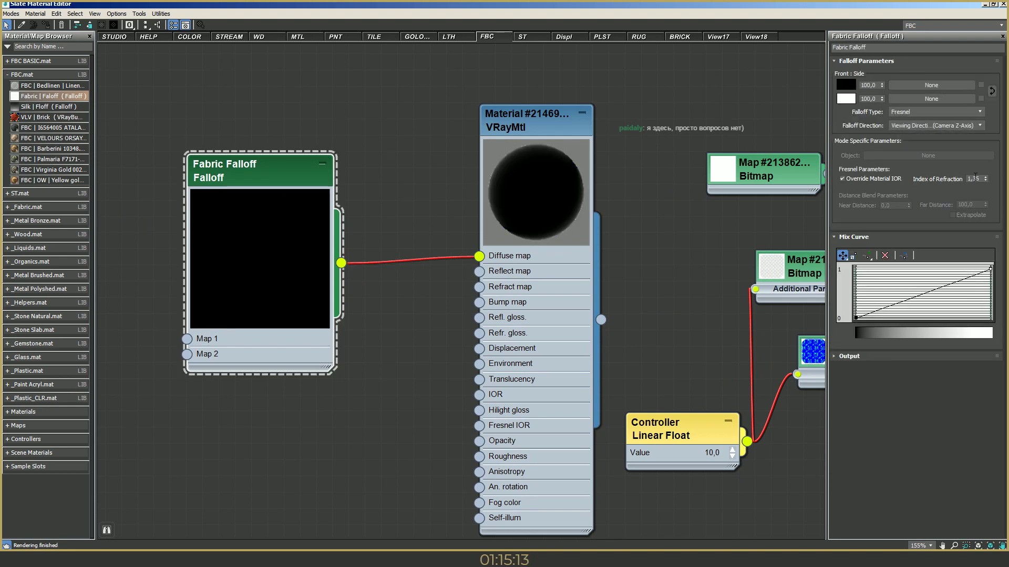
{"action": "left_click", "coordinate": [976, 178]}
{"action": "key", "text": "BackSpace"}
{"action": "key", "text": "Return"}
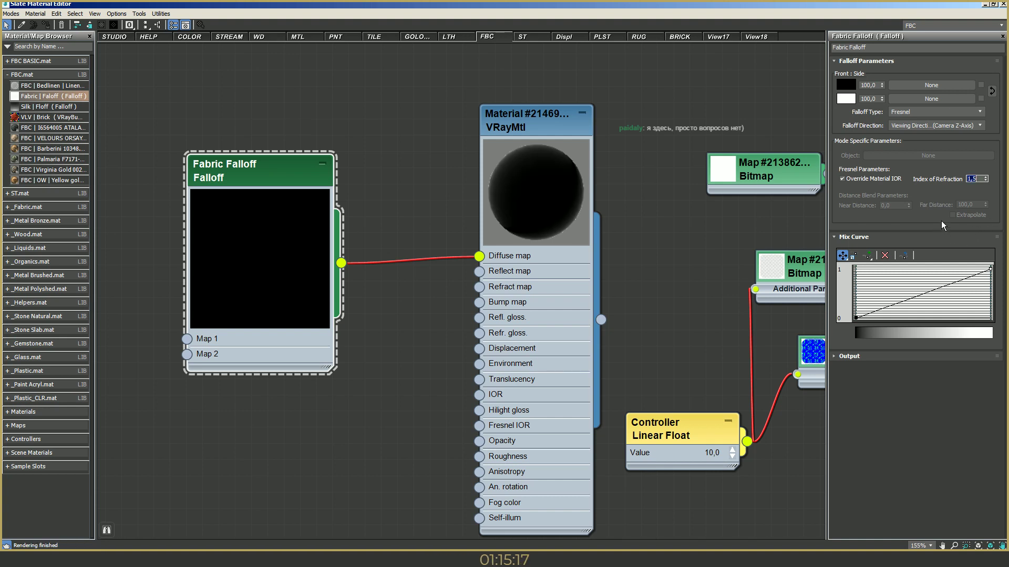
Set the Fabric Falloff's type to Perpendicular / Parallel and bend its mix curve downward so it rises steeply at the end.
{"action": "left_click", "coordinate": [972, 112]}
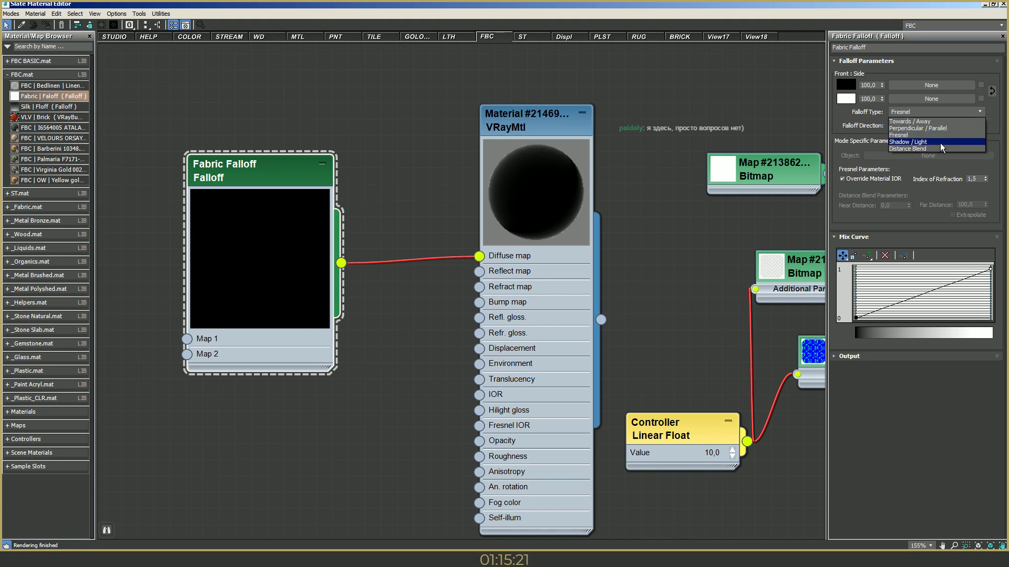
{"action": "left_click", "coordinate": [942, 128]}
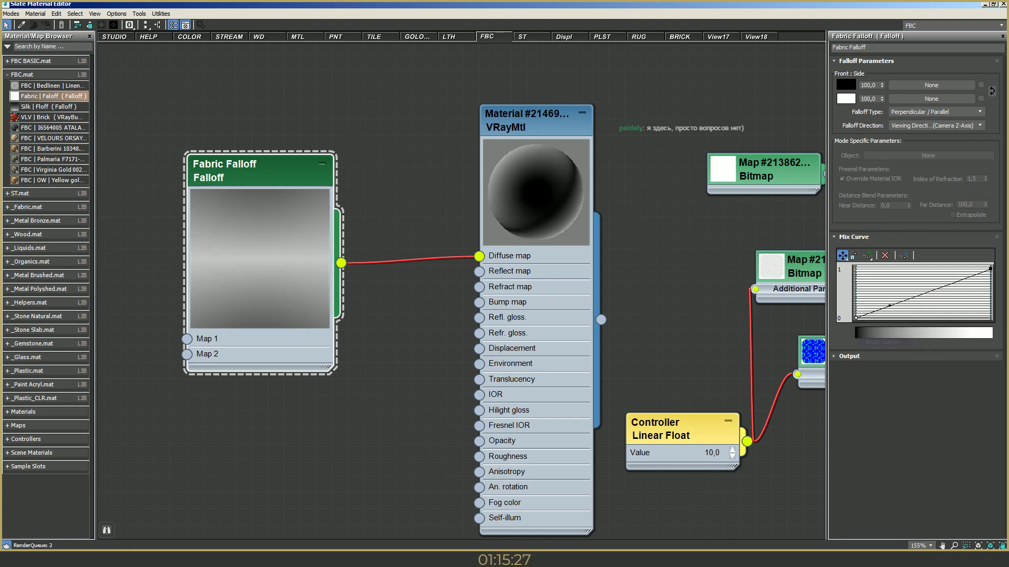
{"action": "left_click_drag", "start_coordinate": [890, 305], "coordinate": [992, 340]}
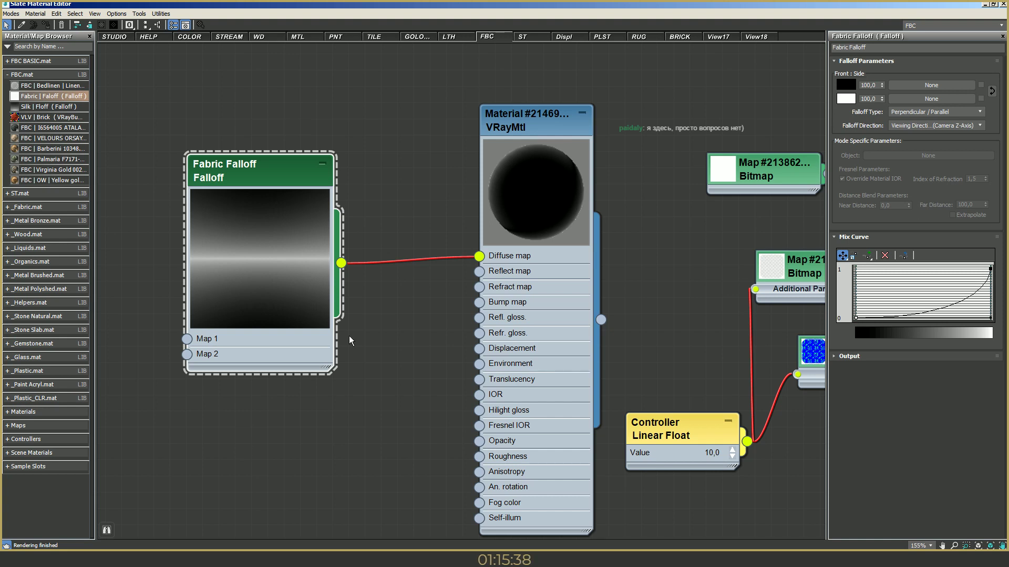
Open the reference photo 10.jpg of the cat on blue silk in ACDSee and examine the fabric at 200%.
{"action": "mouse_move", "coordinate": [47, 558]}
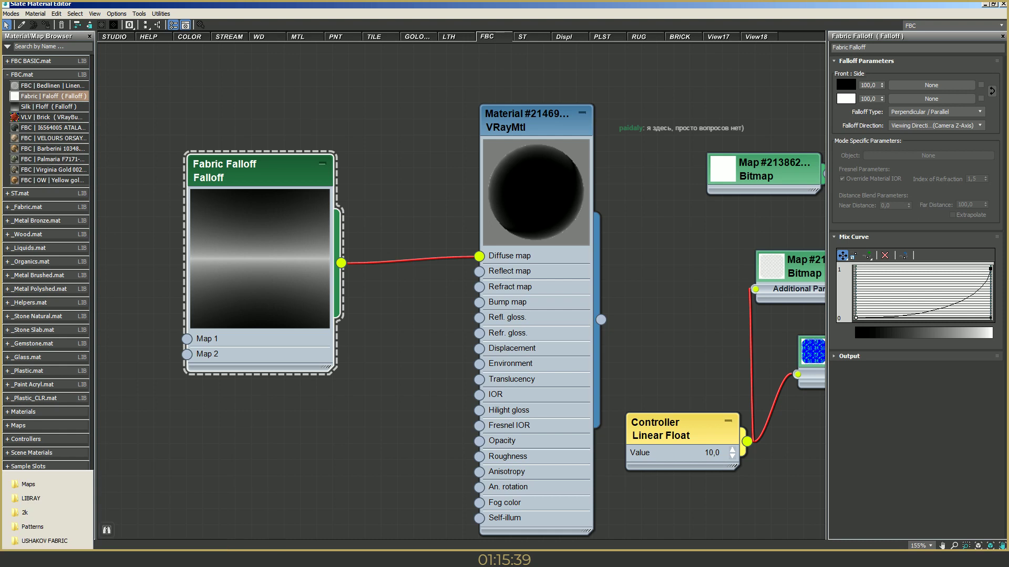
{"action": "left_click", "coordinate": [34, 516]}
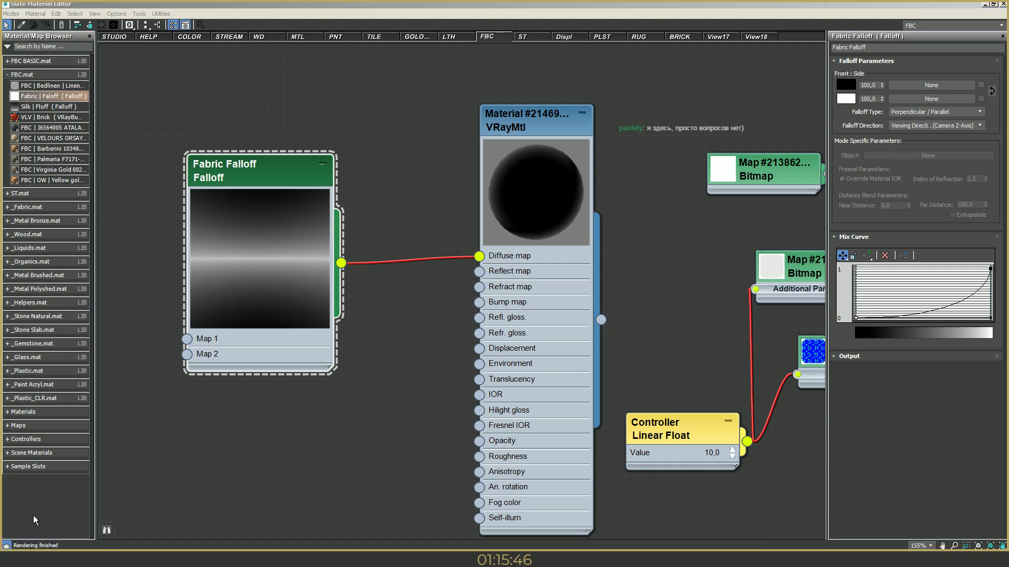
{"action": "left_click_drag", "start_coordinate": [703, 133], "coordinate": [1008, 133]}
{"action": "double_click", "coordinate": [988, 499]}
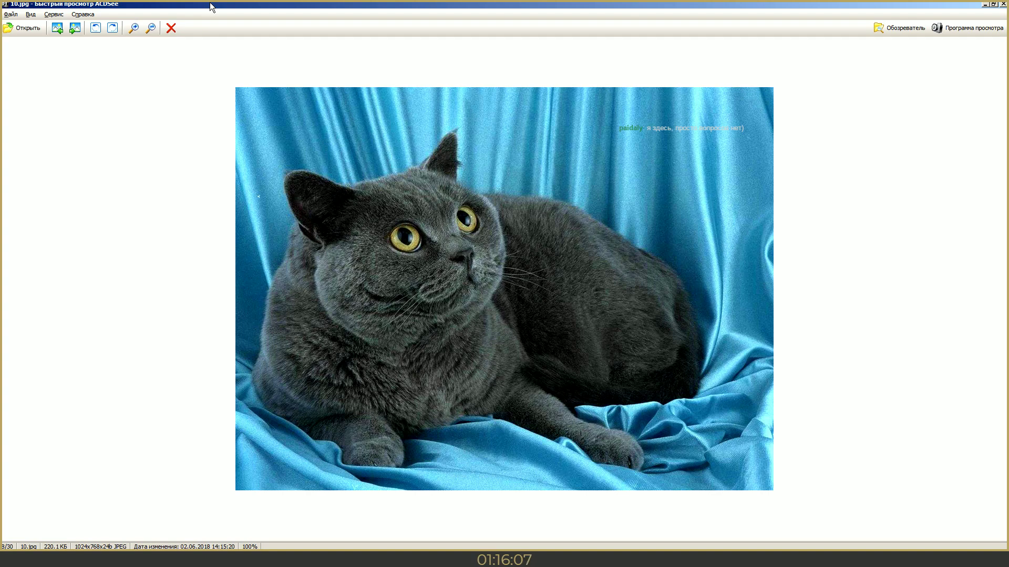
{"action": "left_click", "coordinate": [131, 29]}
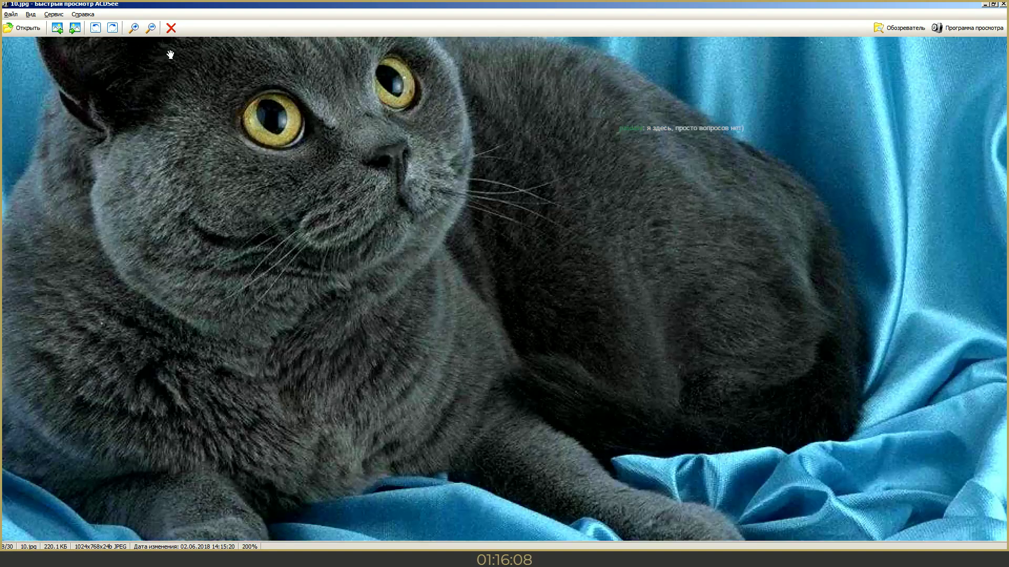
{"action": "left_click_drag", "start_coordinate": [433, 165], "coordinate": [439, 270]}
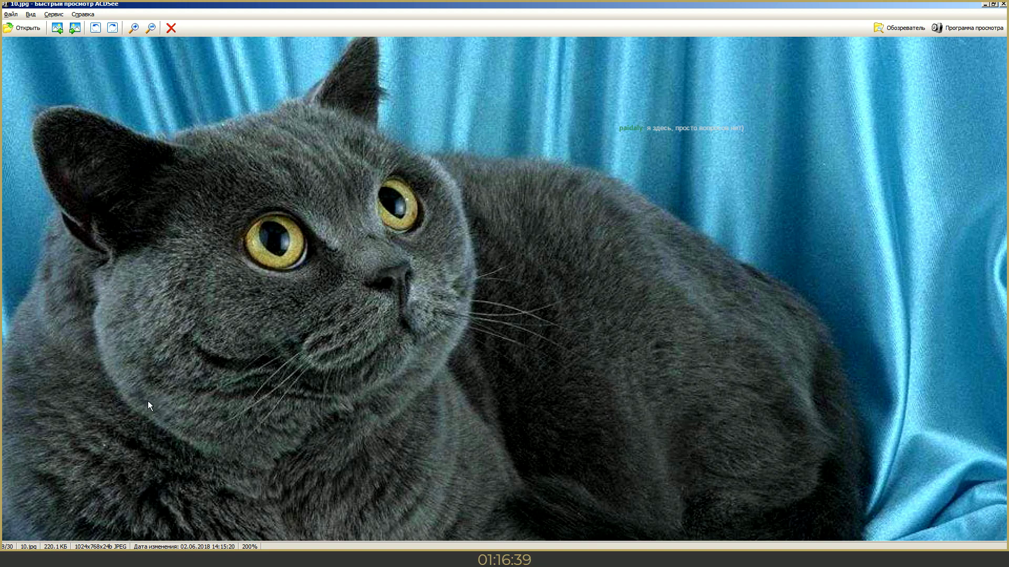
Examine the cat's fur in 10.jpg, advance to 102.png and enlarge that image to 200%.
{"action": "left_click_drag", "start_coordinate": [147, 401], "coordinate": [371, 232]}
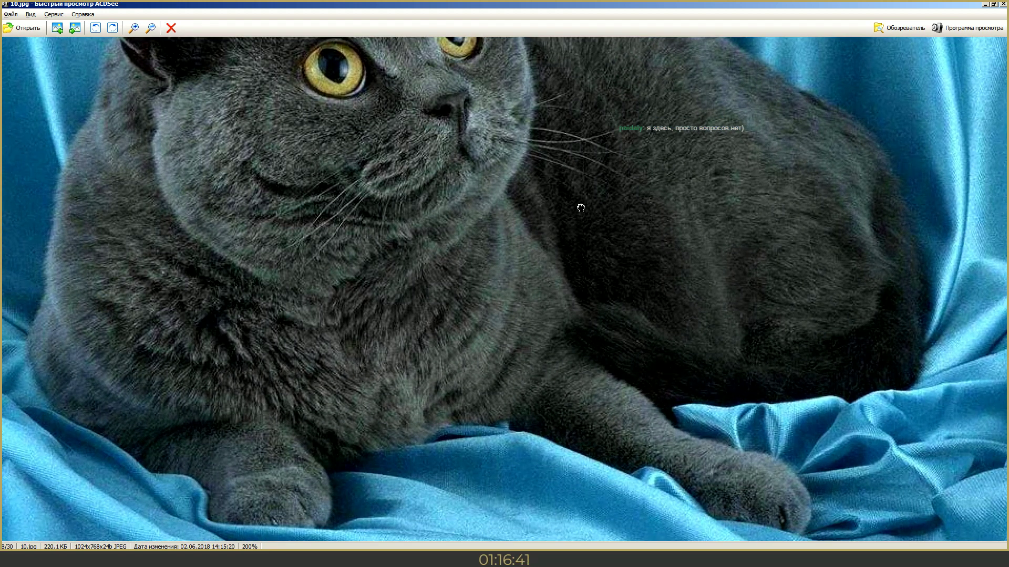
{"action": "left_click_drag", "start_coordinate": [580, 208], "coordinate": [428, 252]}
{"action": "left_click_drag", "start_coordinate": [727, 140], "coordinate": [739, 251]}
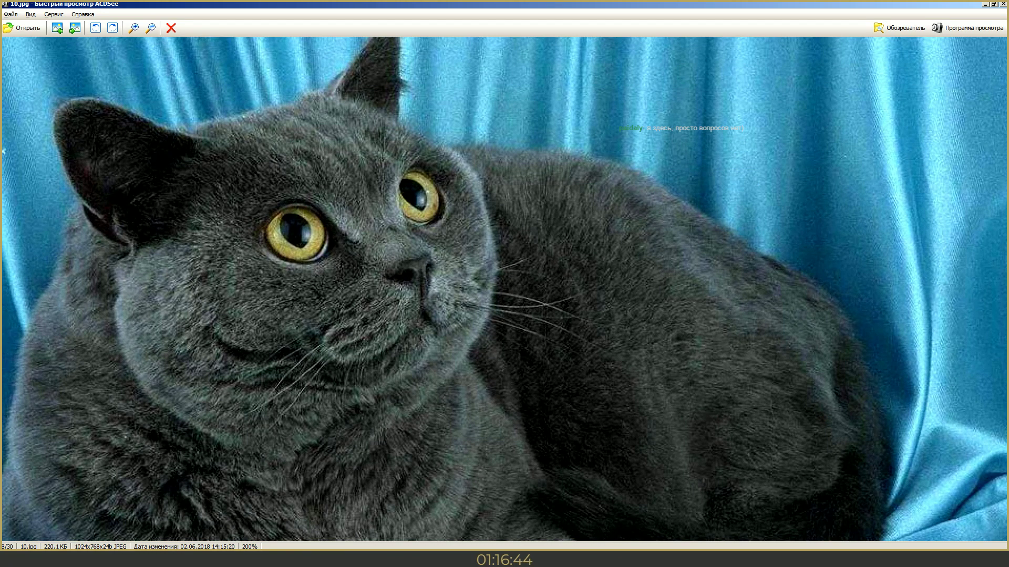
{"action": "key", "text": "Page_Down"}
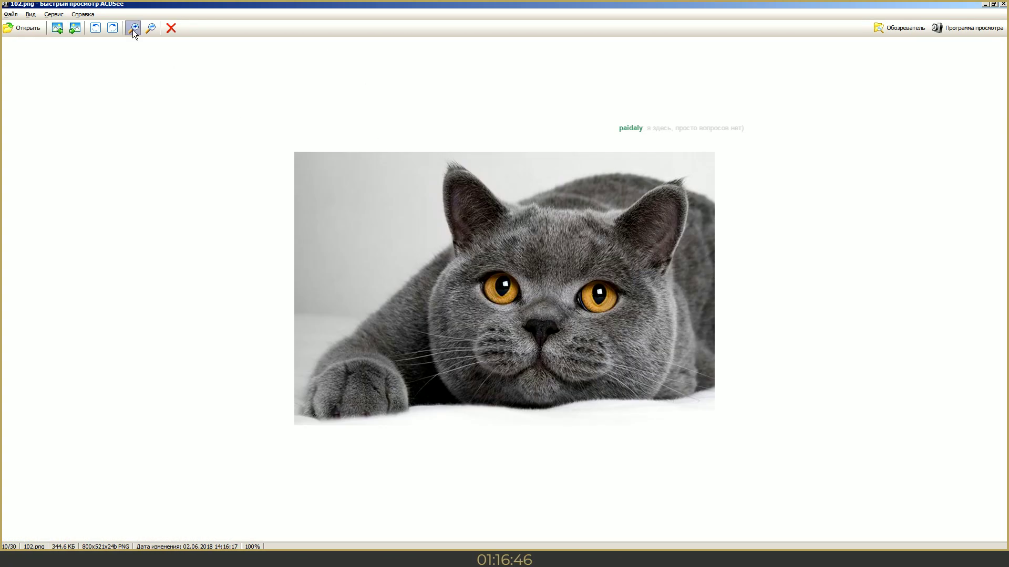
{"action": "left_click", "coordinate": [134, 28]}
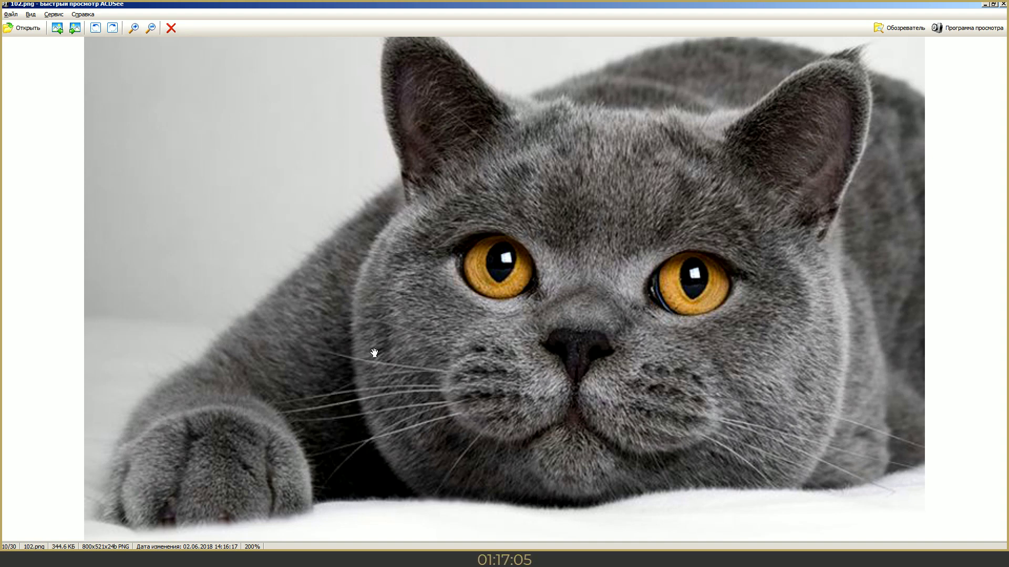
Switch to the fabric thesis in Foxit PhantomPDF and go to page 171, showing Figure 5.16 at 150%.
{"action": "left_click", "coordinate": [395, 557]}
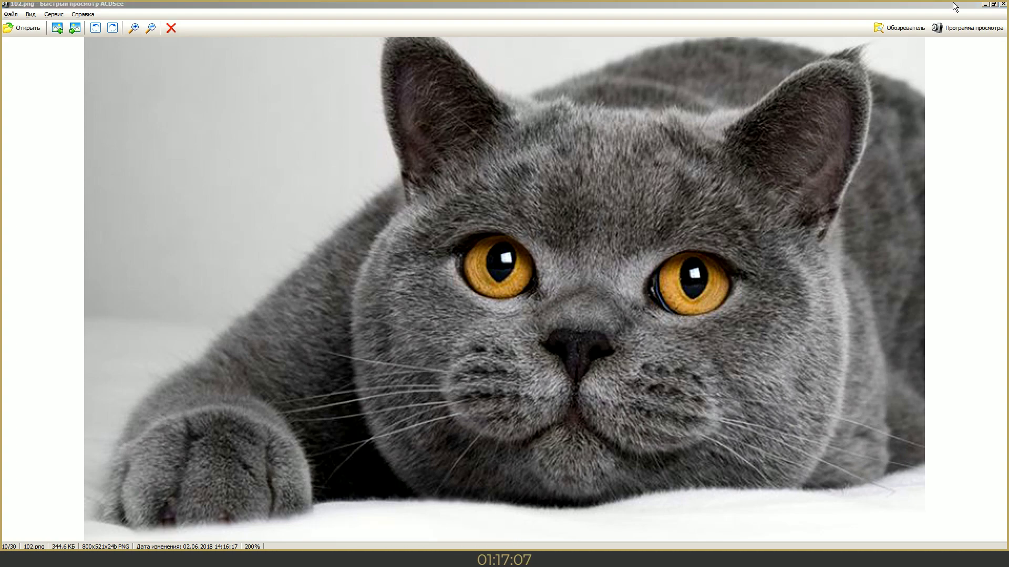
{"action": "left_click", "coordinate": [986, 4]}
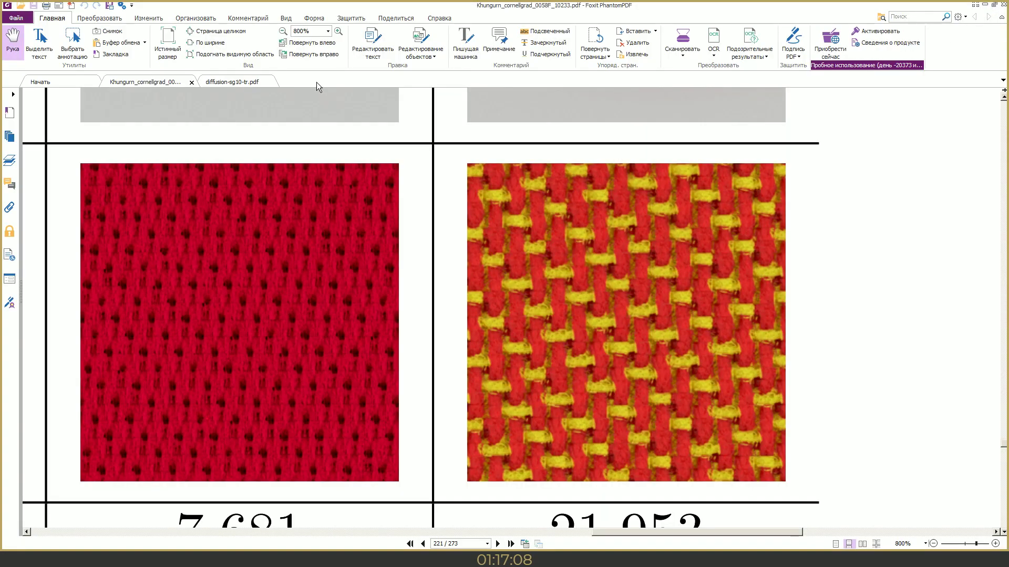
{"action": "left_click", "coordinate": [444, 543]}
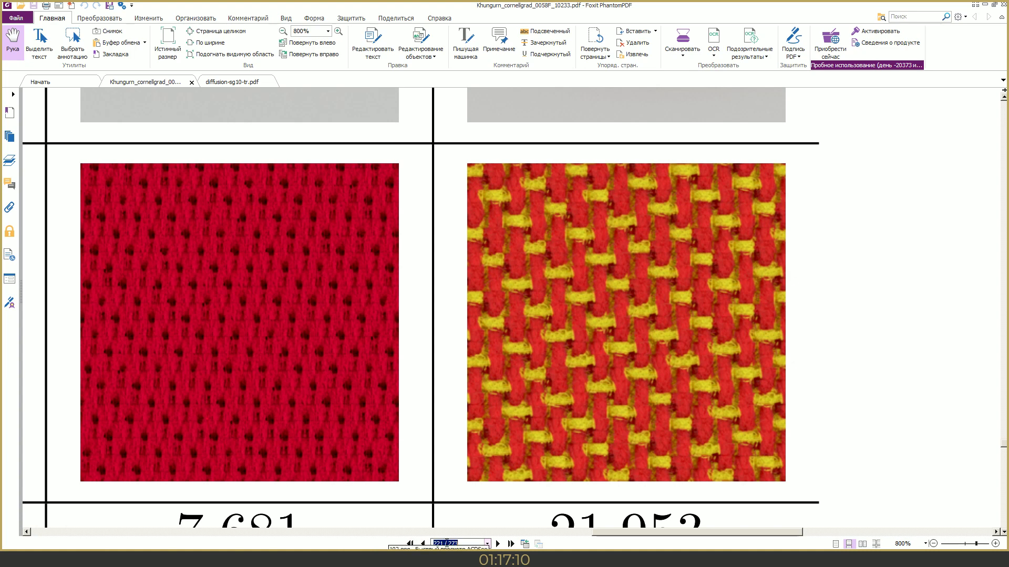
{"action": "left_click", "coordinate": [440, 544]}
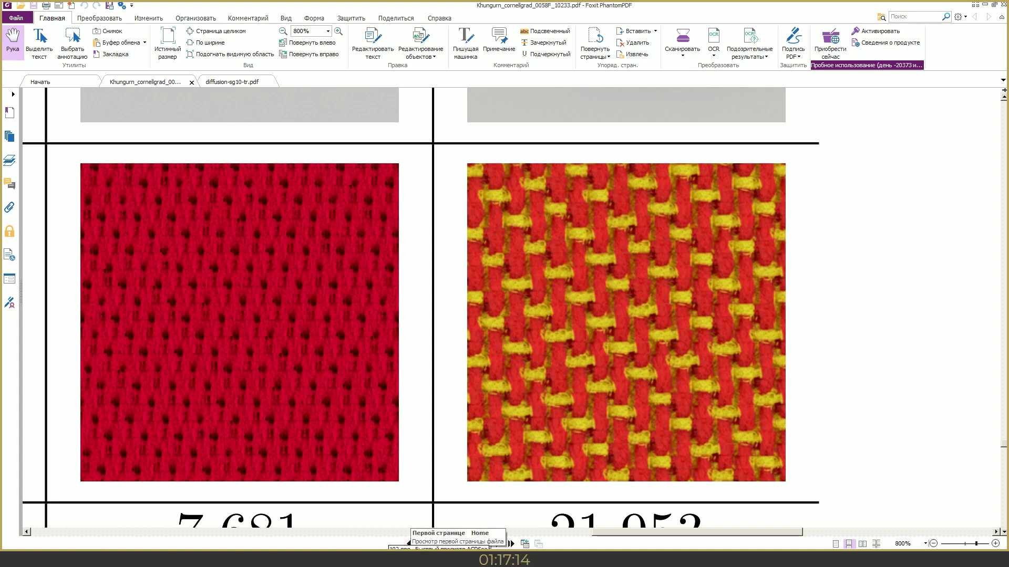
{"action": "left_click", "coordinate": [409, 544]}
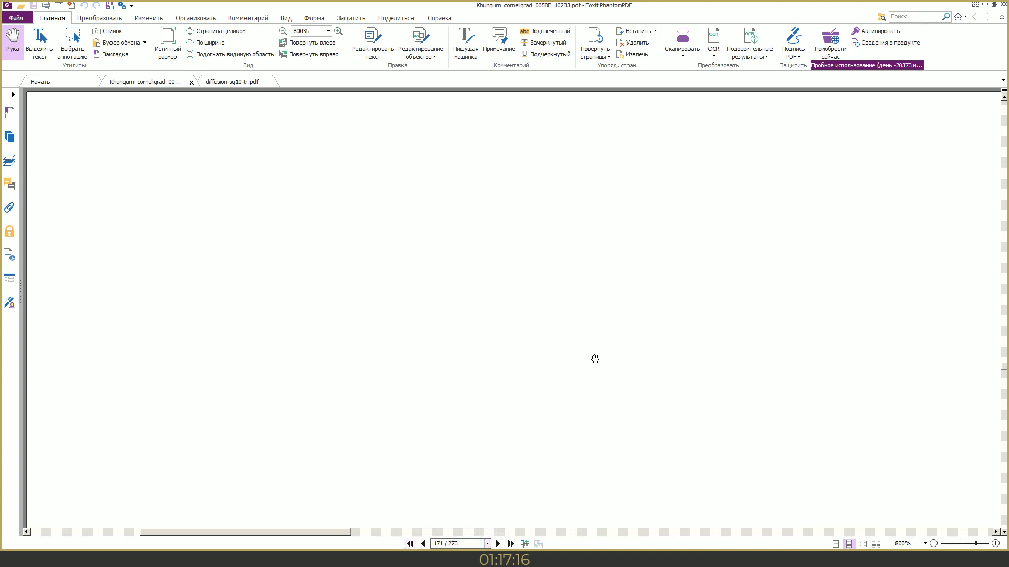
{"action": "scroll", "coordinate": [595, 359], "scroll_direction": "down", "scroll_amount": 2, "text": "ctrl"}
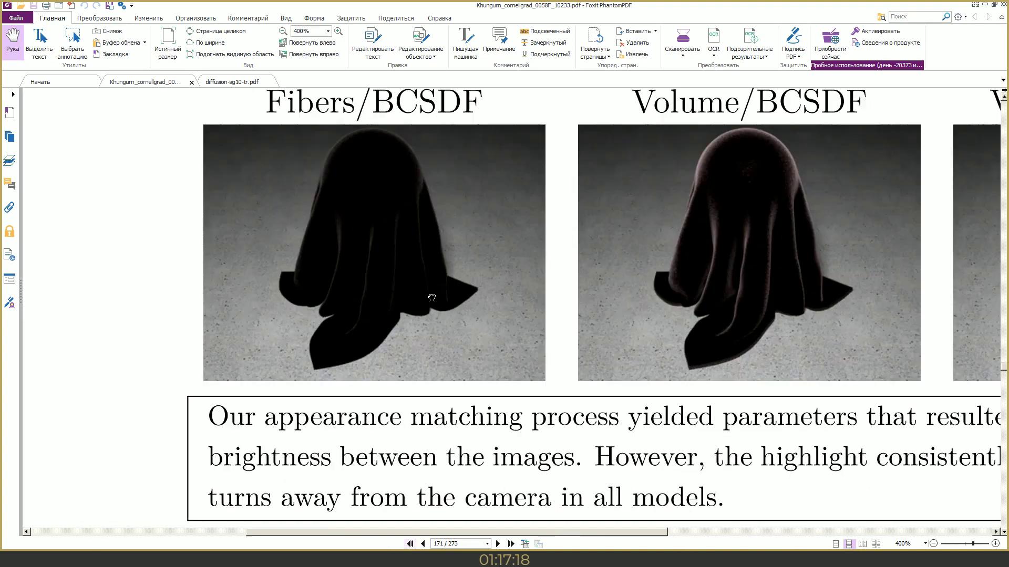
{"action": "scroll", "coordinate": [432, 298], "scroll_direction": "down", "scroll_amount": 3, "text": "ctrl"}
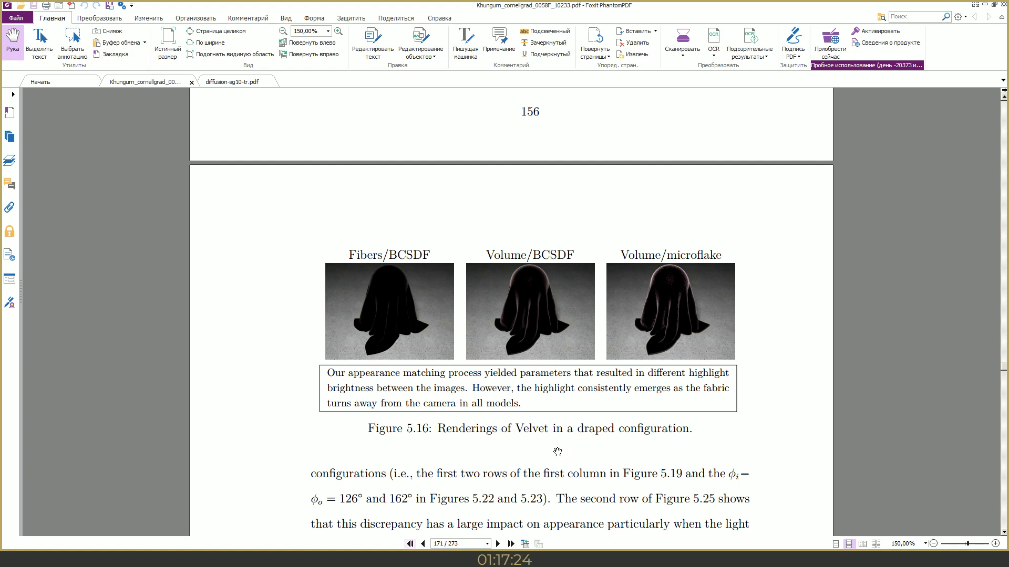
Go to page 162 of the thesis and enlarge the fabric scans of Figure 5.13 to 600%.
{"action": "left_click", "coordinate": [457, 540]}
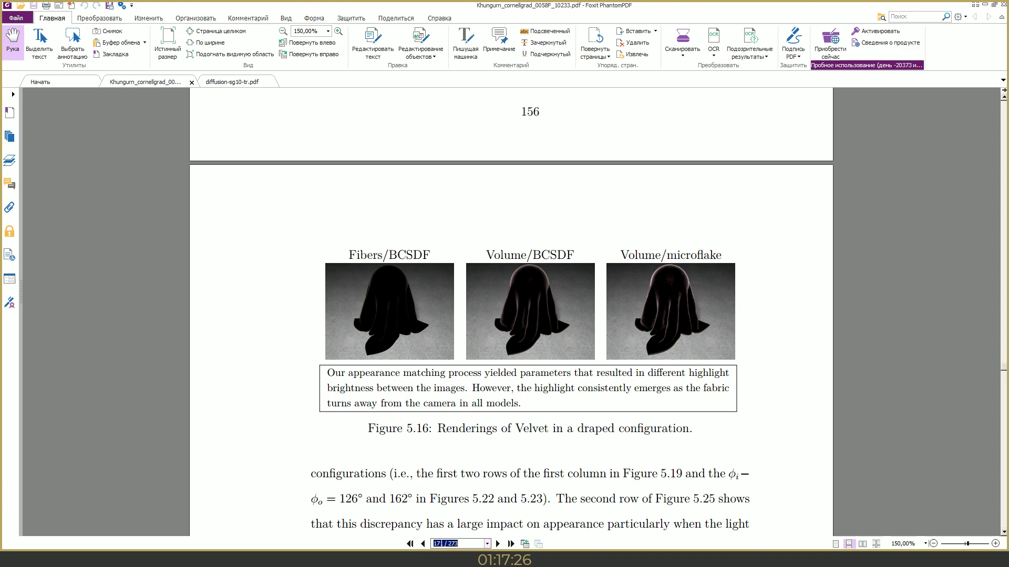
{"action": "left_click", "coordinate": [446, 543]}
{"action": "type", "text": "162"}
{"action": "key", "text": "Return"}
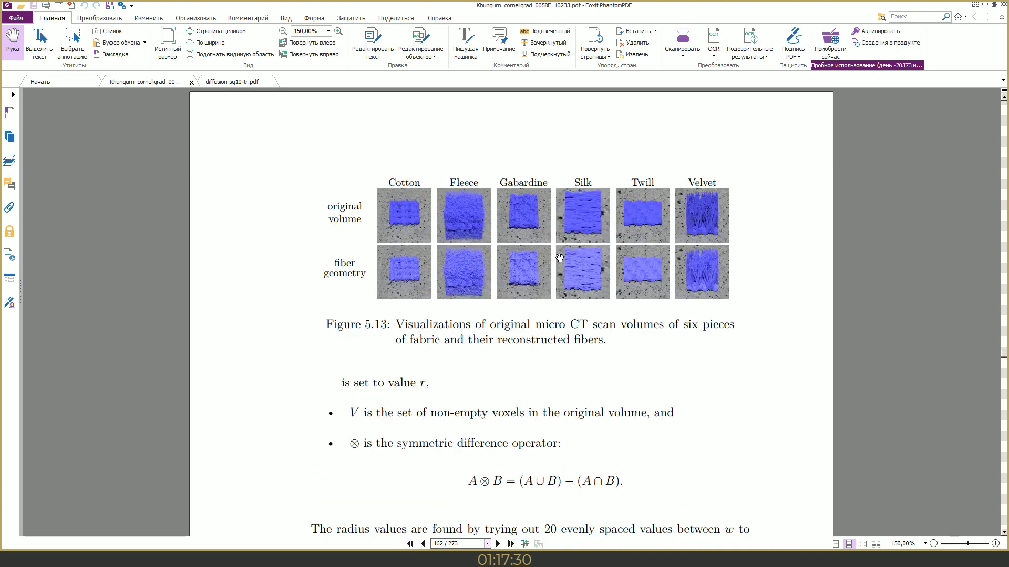
{"action": "scroll", "coordinate": [555, 231], "scroll_direction": "up", "scroll_amount": 2, "text": "ctrl"}
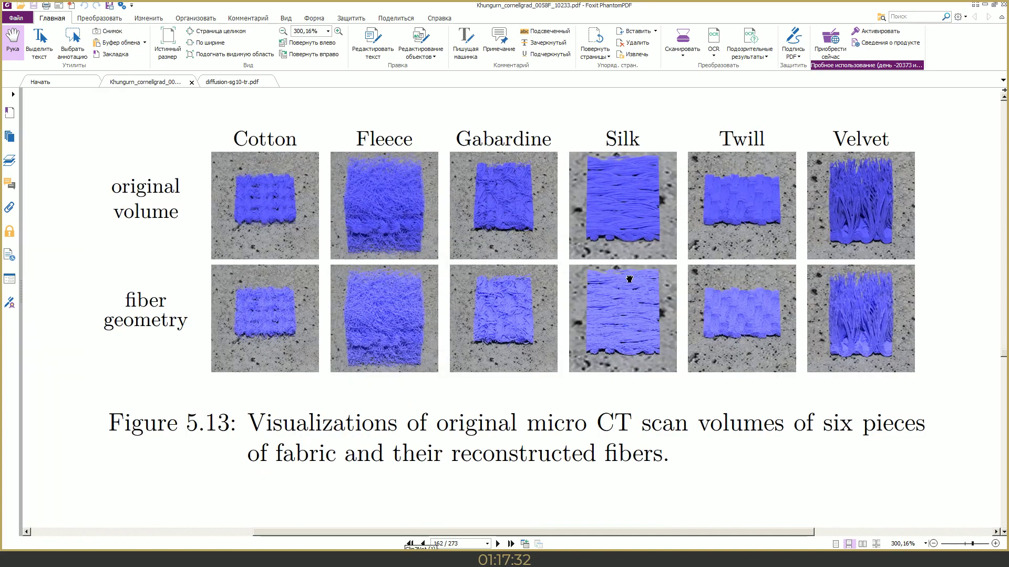
{"action": "scroll", "coordinate": [578, 286], "scroll_direction": "up", "scroll_amount": 2, "text": "ctrl"}
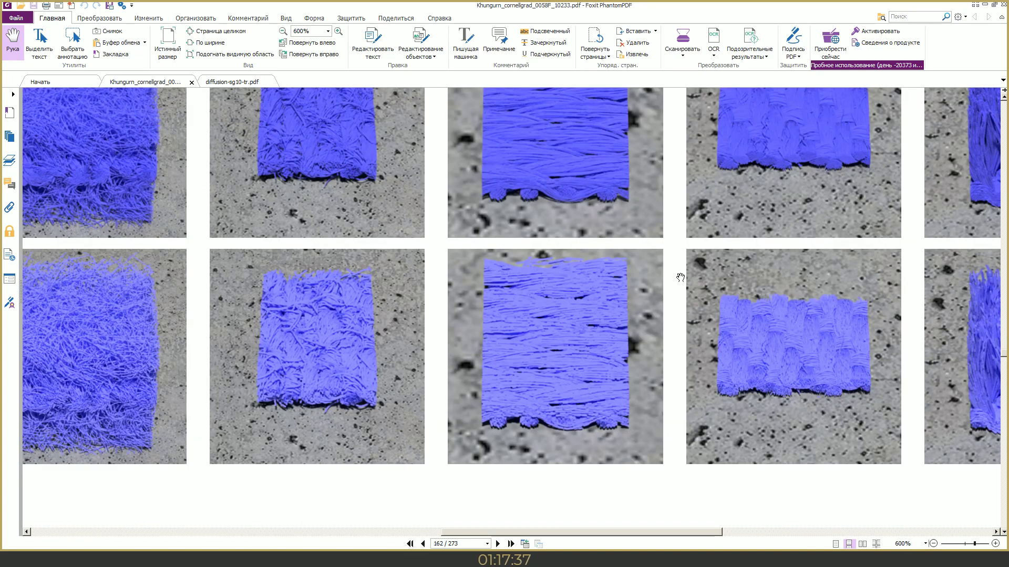
Examine the Figure 5.13 samples from Fleece across to Velvet, viewing the Velvet fibers in close-up.
{"action": "left_click_drag", "start_coordinate": [475, 303], "coordinate": [667, 331]}
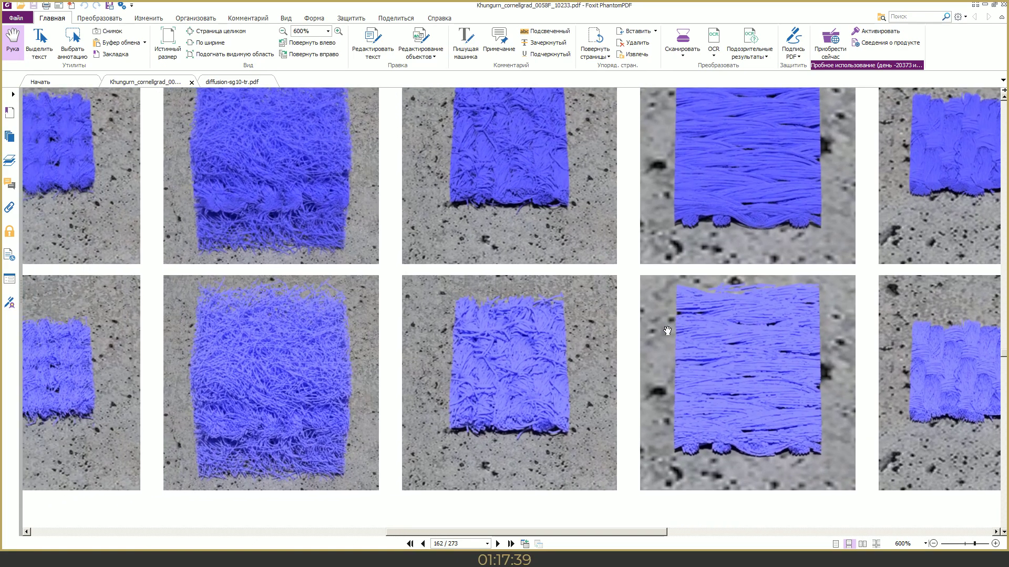
{"action": "mouse_move", "coordinate": [736, 290]}
{"action": "left_mouse_down"}
{"action": "mouse_move", "coordinate": [542, 315]}
{"action": "mouse_move", "coordinate": [661, 337]}
{"action": "mouse_move", "coordinate": [442, 339]}
{"action": "left_mouse_up"}
{"action": "left_click_drag", "start_coordinate": [710, 301], "coordinate": [608, 299]}
{"action": "scroll", "coordinate": [589, 258], "scroll_direction": "up", "scroll_amount": 5, "text": "ctrl"}
{"action": "scroll", "coordinate": [610, 286], "scroll_direction": "down", "scroll_amount": 3, "text": "ctrl"}
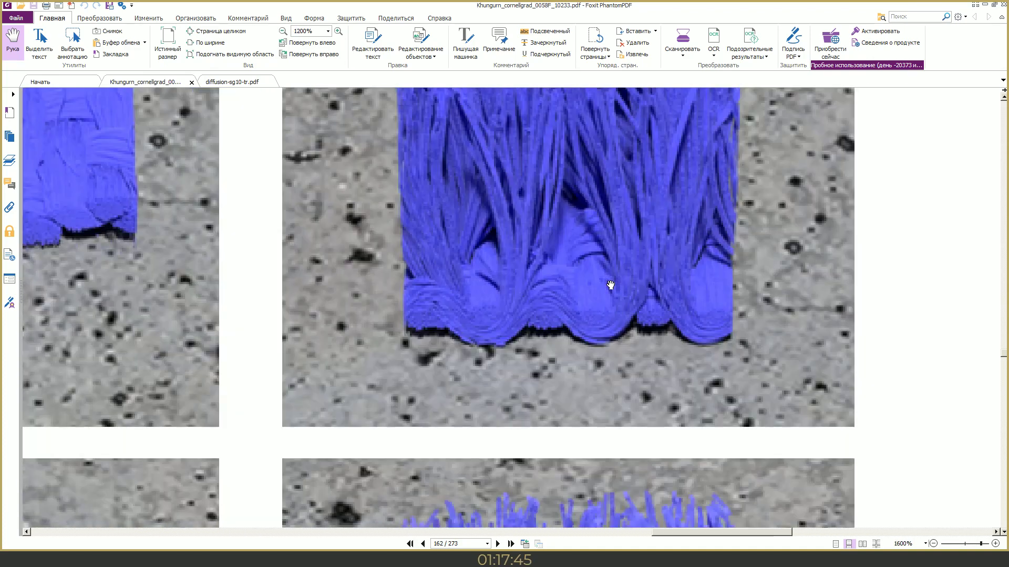
{"action": "left_click_drag", "start_coordinate": [609, 240], "coordinate": [591, 342]}
Compare the original volume and fiber geometry of the Velvet sample in Figure 5.13, close up and at 600%.
{"action": "middle_click", "coordinate": [596, 427]}
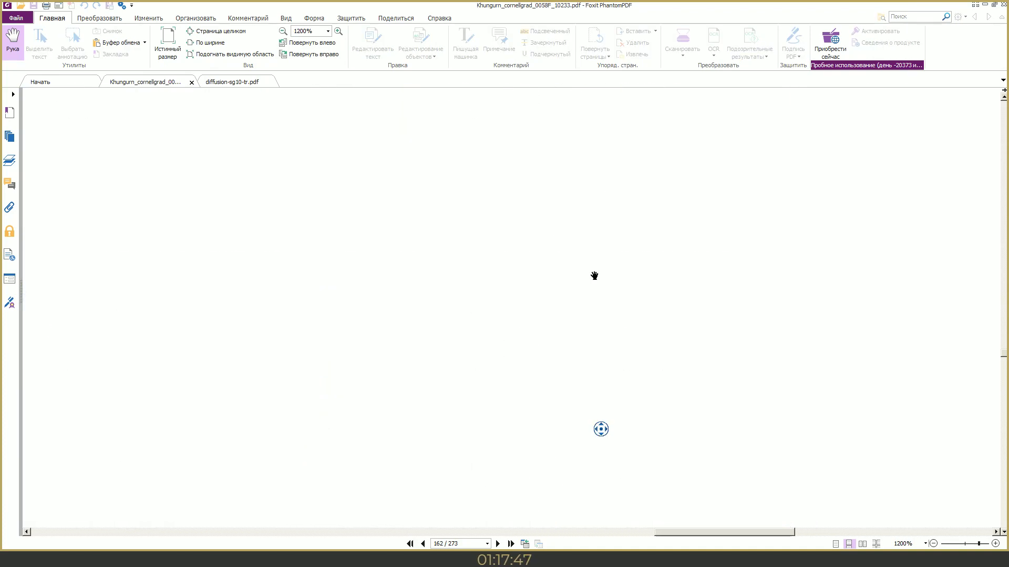
{"action": "scroll", "coordinate": [593, 275], "scroll_direction": "up", "scroll_amount": 2}
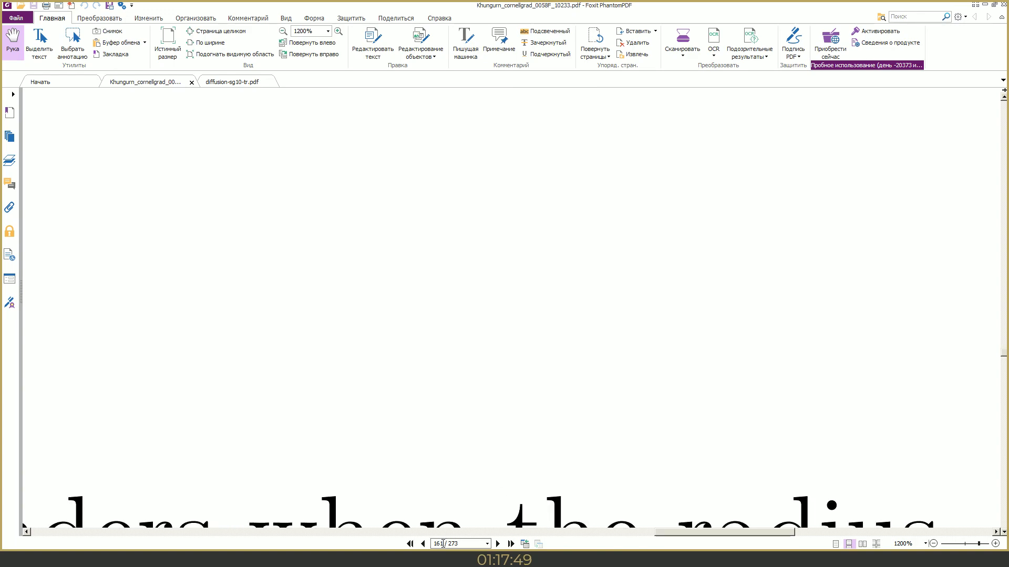
{"action": "scroll", "coordinate": [522, 405], "scroll_direction": "down", "scroll_amount": 5}
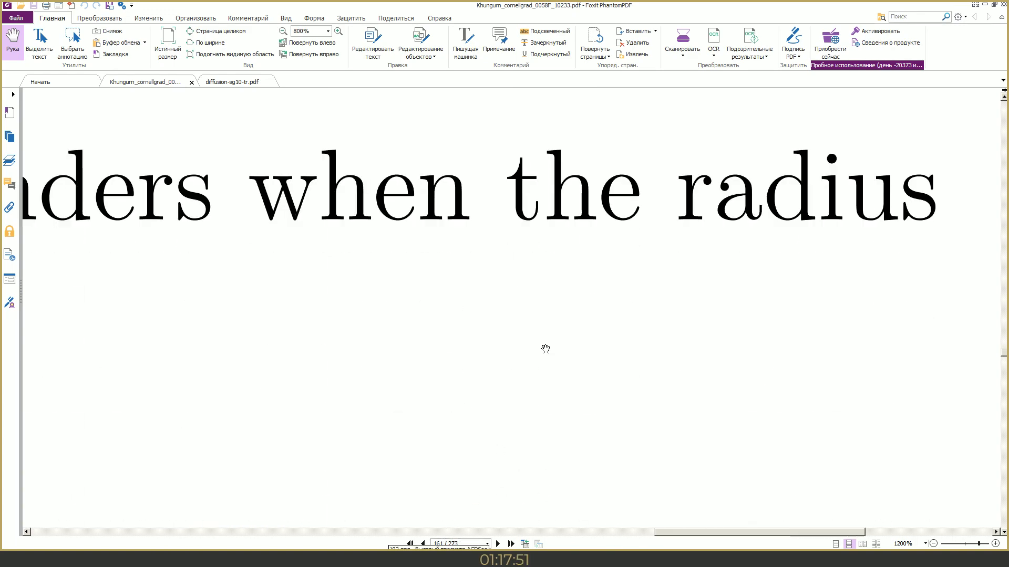
{"action": "scroll", "coordinate": [553, 388], "scroll_direction": "down", "scroll_amount": 2, "text": "ctrl"}
{"action": "scroll", "coordinate": [553, 387], "scroll_direction": "down", "scroll_amount": 10}
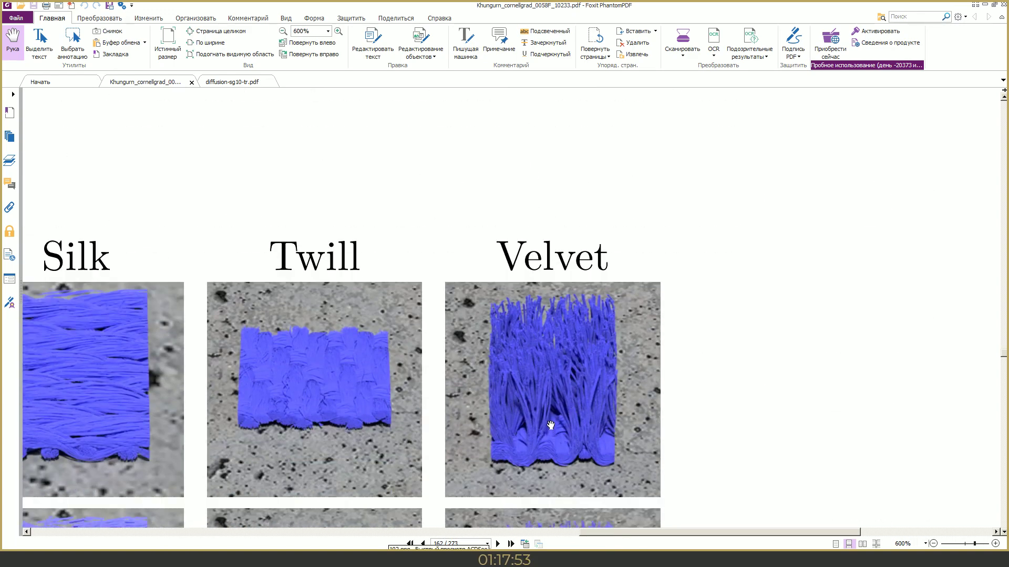
{"action": "scroll", "coordinate": [551, 424], "scroll_direction": "up", "scroll_amount": 2, "text": "ctrl"}
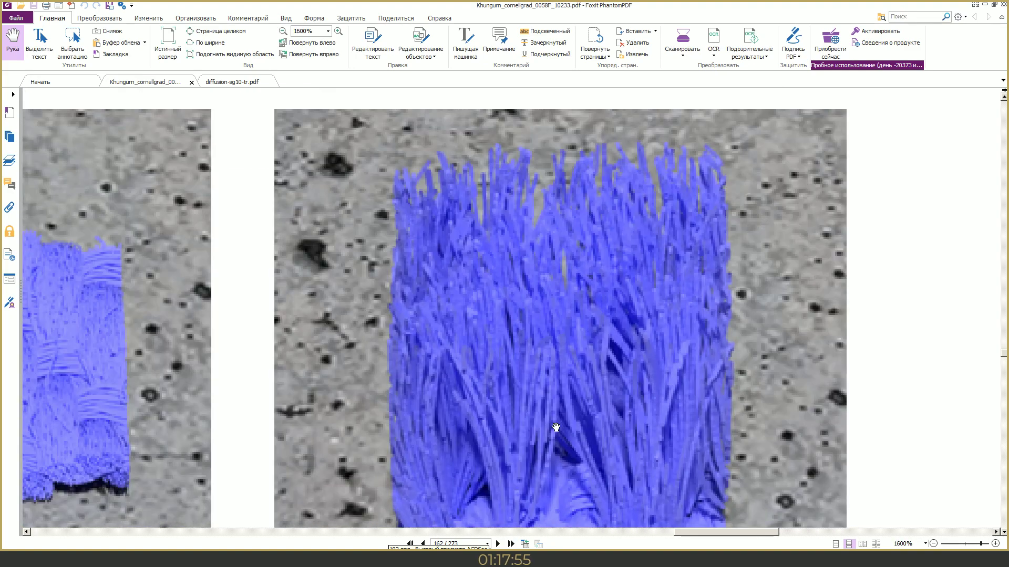
{"action": "scroll", "coordinate": [555, 427], "scroll_direction": "down", "scroll_amount": 1, "text": "ctrl"}
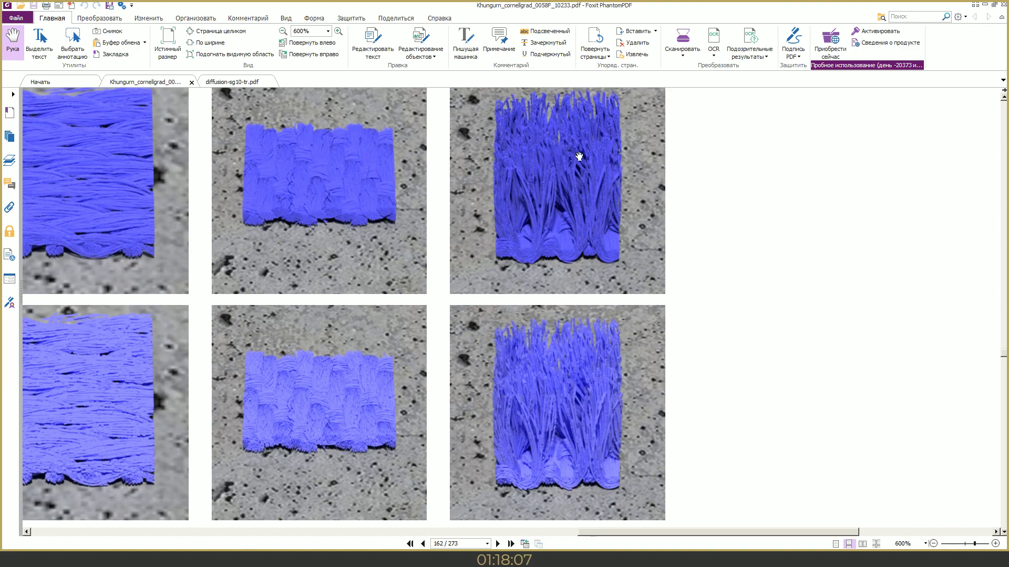
{"action": "left_click_drag", "start_coordinate": [557, 210], "coordinate": [603, 227]}
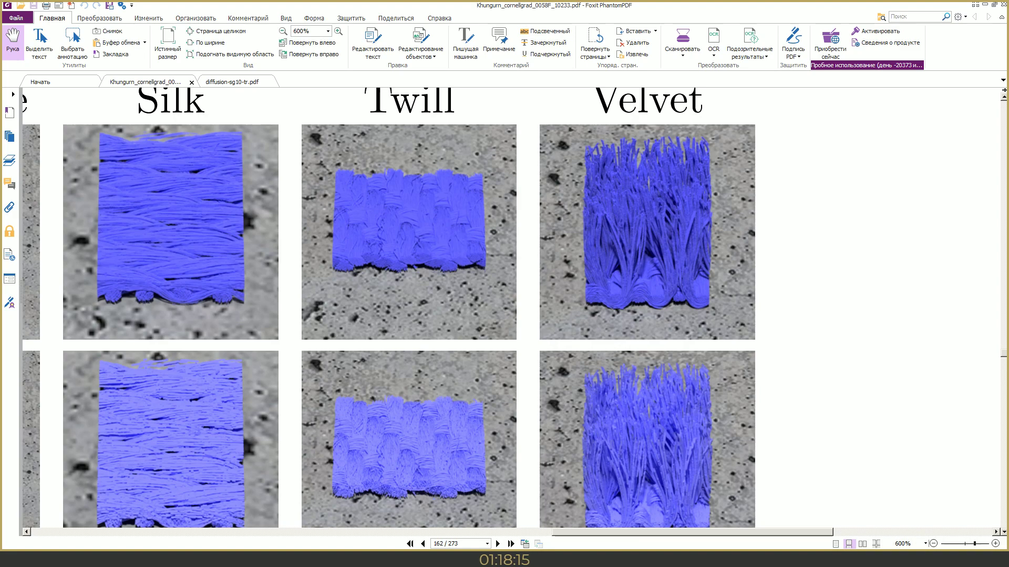
Switch to 3ds Max, minimize the Slate Material Editor and bring up the V-Ray frame buffer.
{"action": "left_click", "coordinate": [84, 558]}
{"action": "left_click", "coordinate": [85, 527]}
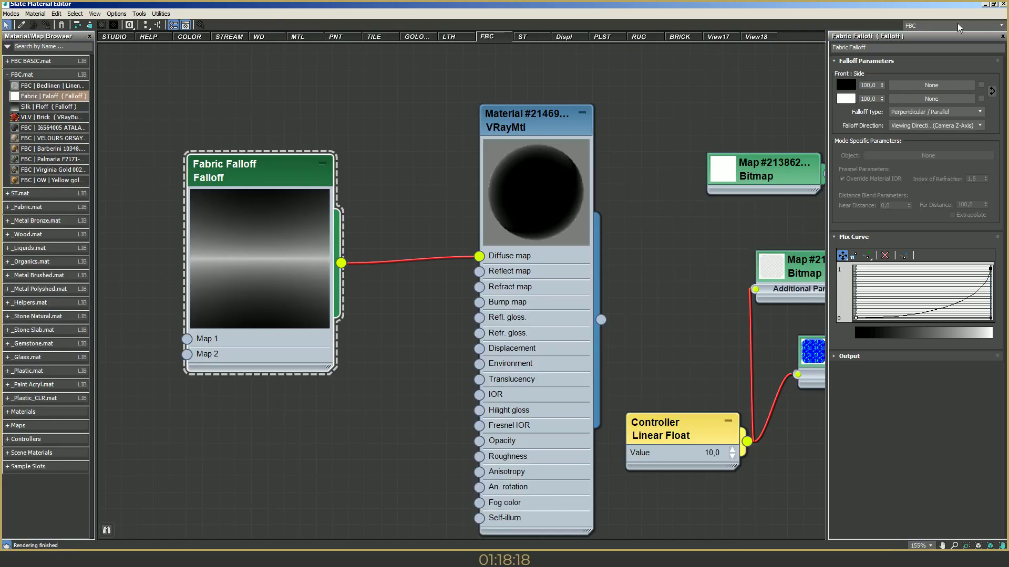
{"action": "left_click", "coordinate": [984, 4]}
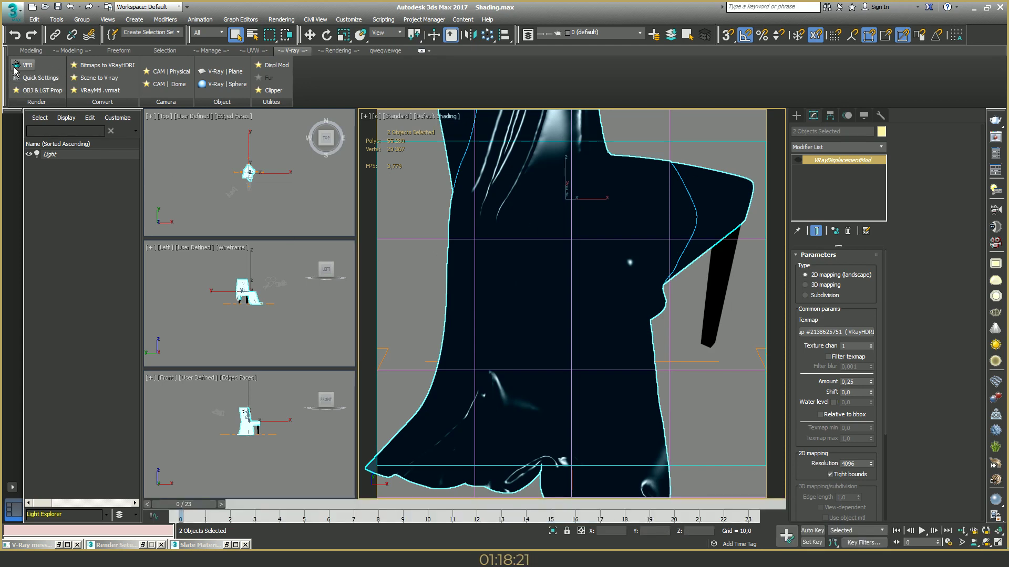
{"action": "left_click", "coordinate": [83, 558]}
{"action": "left_click", "coordinate": [83, 545]}
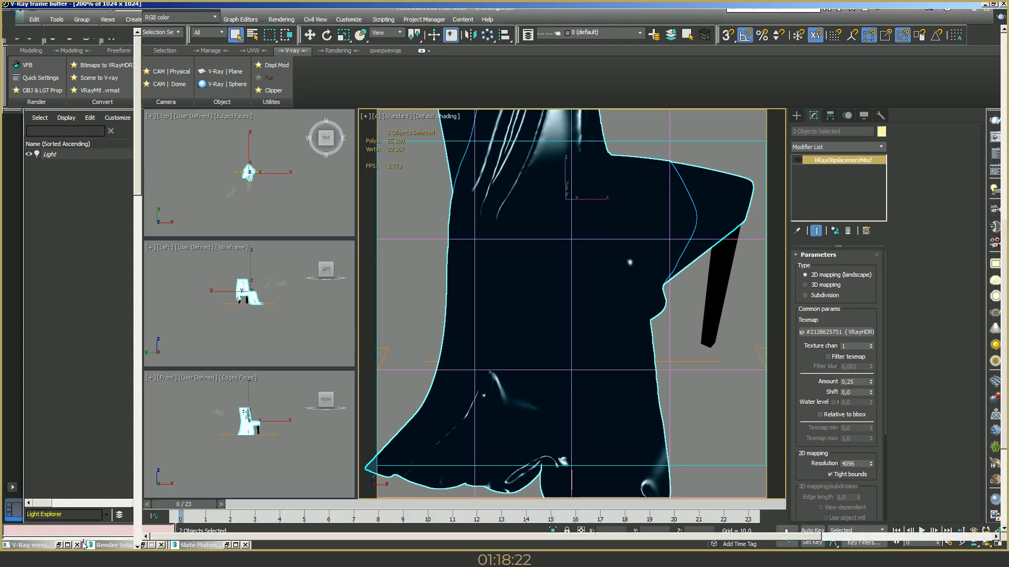
Load the black furry cube render (0h 9m 29.0s) from the render history, turn off region rendering and inspect its fur.
{"action": "scroll", "coordinate": [135, 174], "scroll_direction": "down", "scroll_amount": 1}
{"action": "left_click_drag", "start_coordinate": [135, 174], "coordinate": [108, 485]}
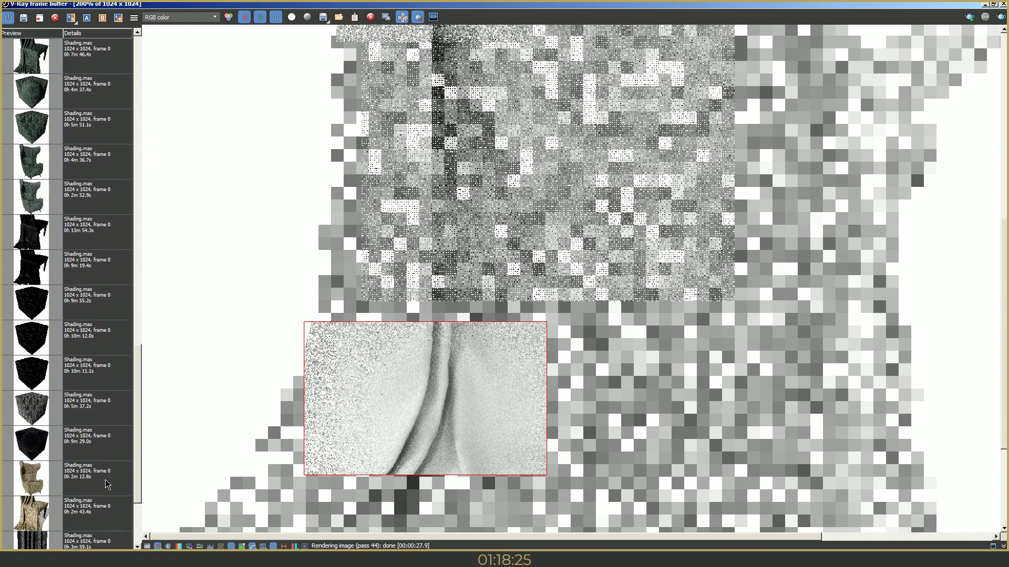
{"action": "double_click", "coordinate": [30, 444]}
{"action": "scroll", "coordinate": [30, 445], "scroll_direction": "up", "scroll_amount": 1}
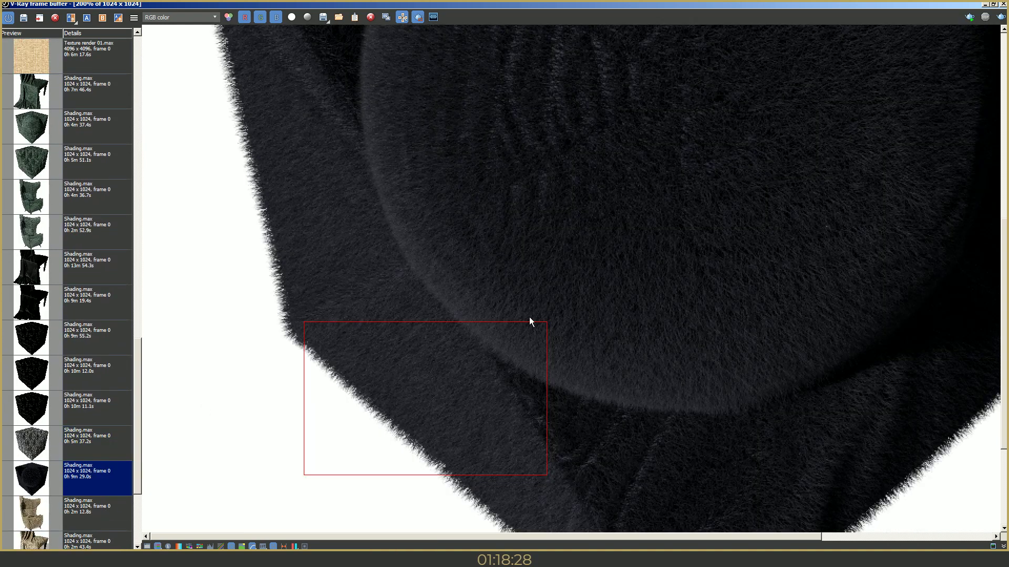
{"action": "left_click", "coordinate": [418, 18]}
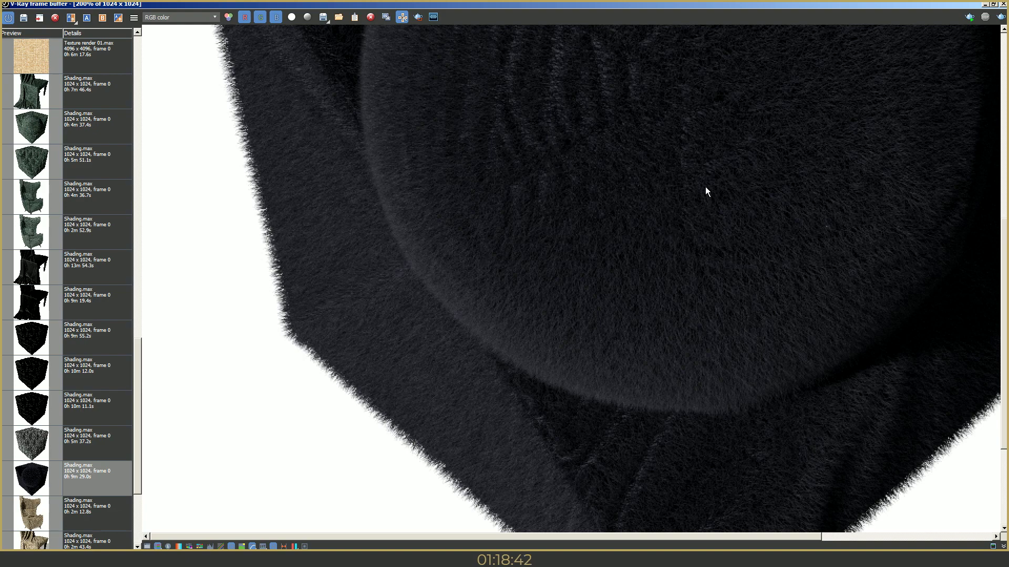
{"action": "left_click_drag", "start_coordinate": [1004, 324], "coordinate": [1004, 277]}
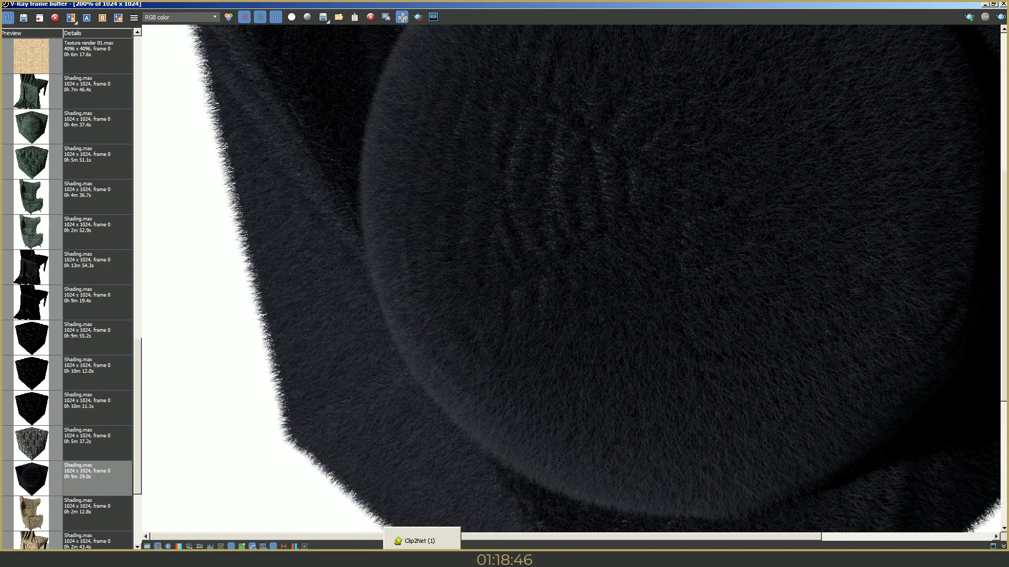
Switch back to the thesis in Foxit PhantomPDF and go to page 171.
{"action": "left_click", "coordinate": [316, 558]}
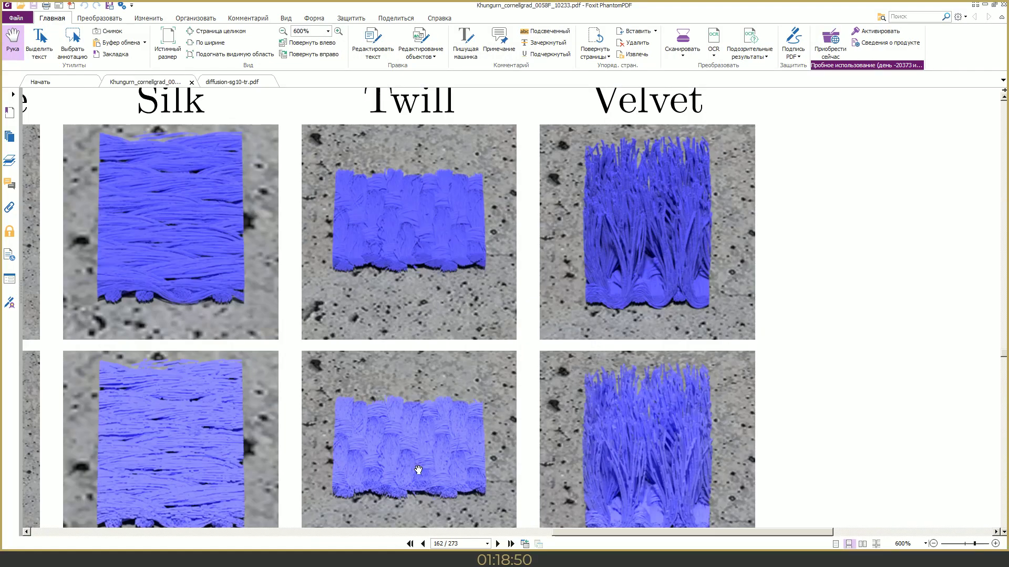
{"action": "left_click", "coordinate": [442, 544]}
{"action": "type", "text": "171"}
{"action": "key", "text": "Return"}
Compare the draped Velvet renderings for the Fibers/BCSDF, Volume/BCSDF and Volume/microflake models in Figure 5.16.
{"action": "left_click_drag", "start_coordinate": [862, 498], "coordinate": [582, 175]}
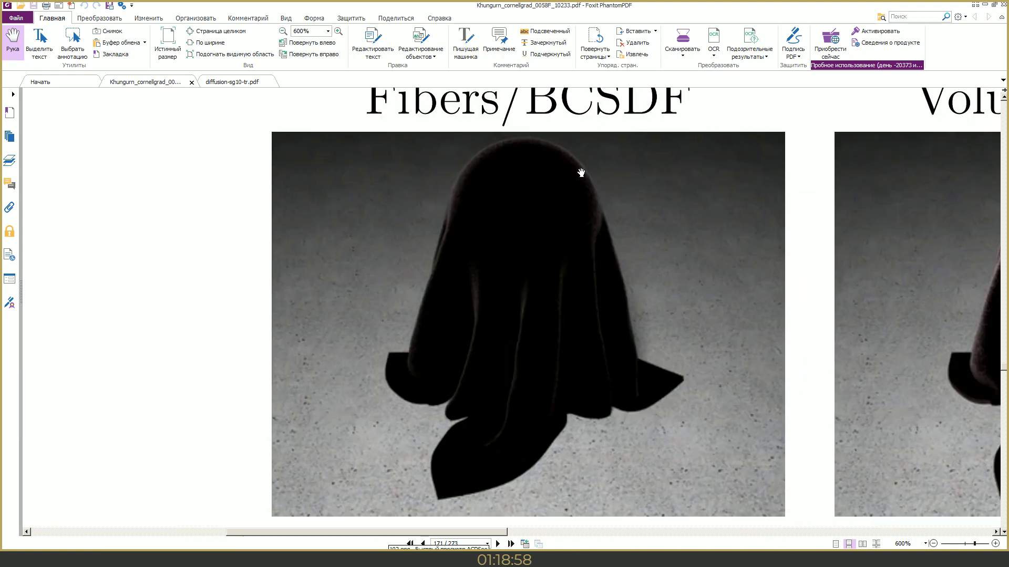
{"action": "left_click_drag", "start_coordinate": [793, 314], "coordinate": [423, 322]}
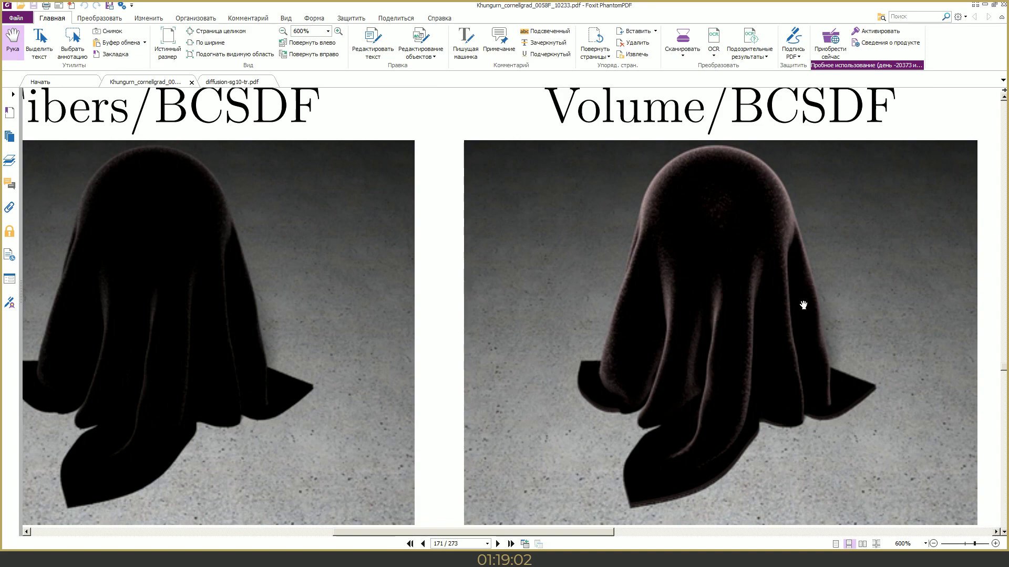
{"action": "scroll", "coordinate": [799, 300], "scroll_direction": "right", "scroll_amount": 7}
{"action": "left_click_drag", "start_coordinate": [799, 353], "coordinate": [718, 363]}
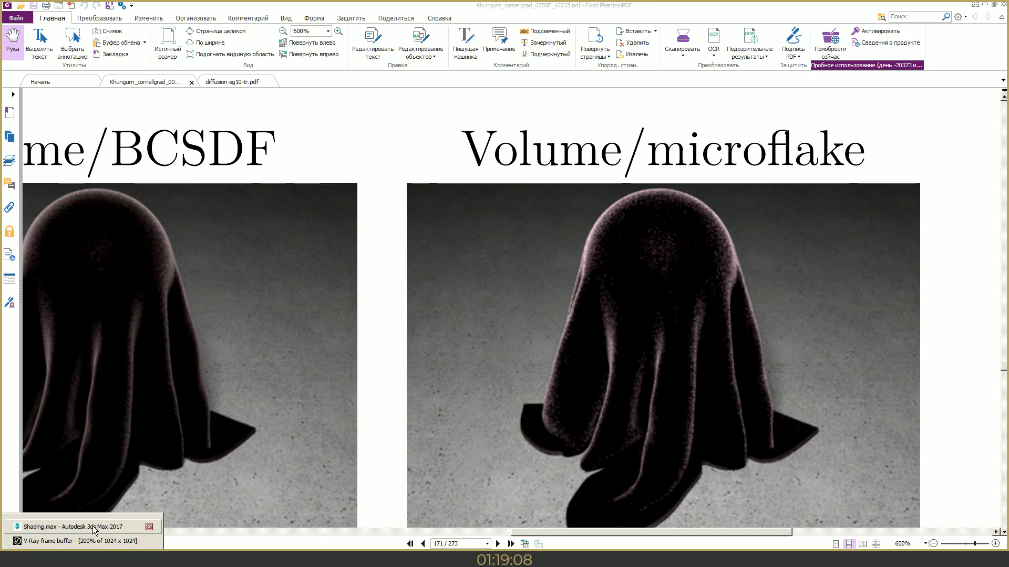
Compare the black furry cube render in the V-Ray frame buffer with the frayed yarn photo 20180202_005543.jpg in ACDSee.
{"action": "left_click", "coordinate": [93, 526]}
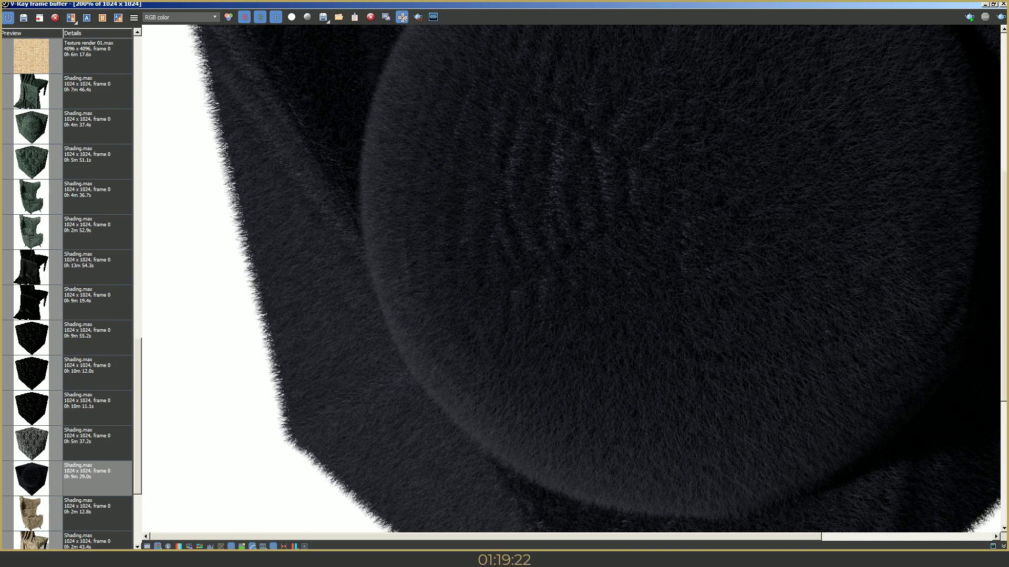
{"action": "key", "text": "alt+Tab"}
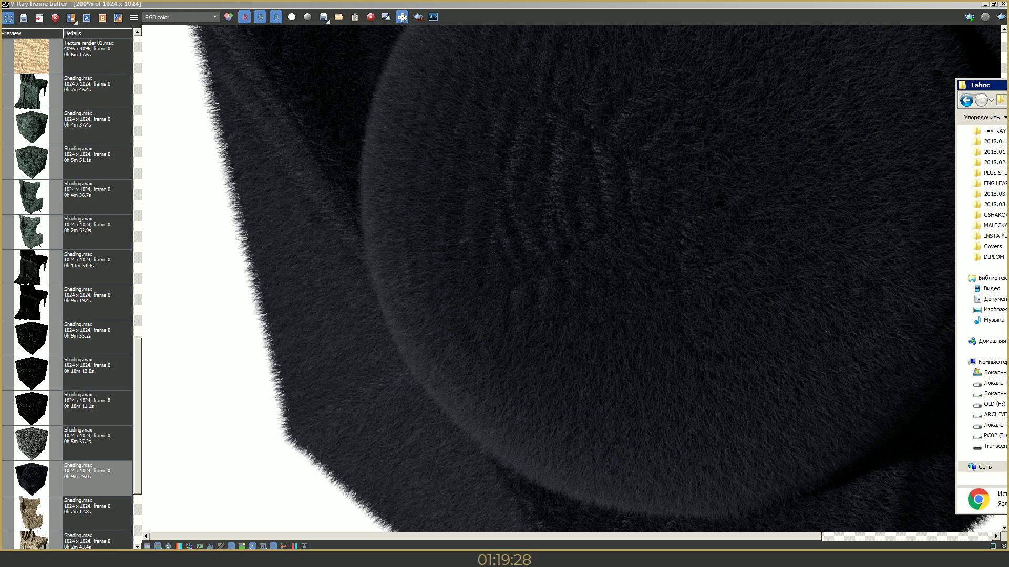
{"action": "key", "text": "alt+Tab"}
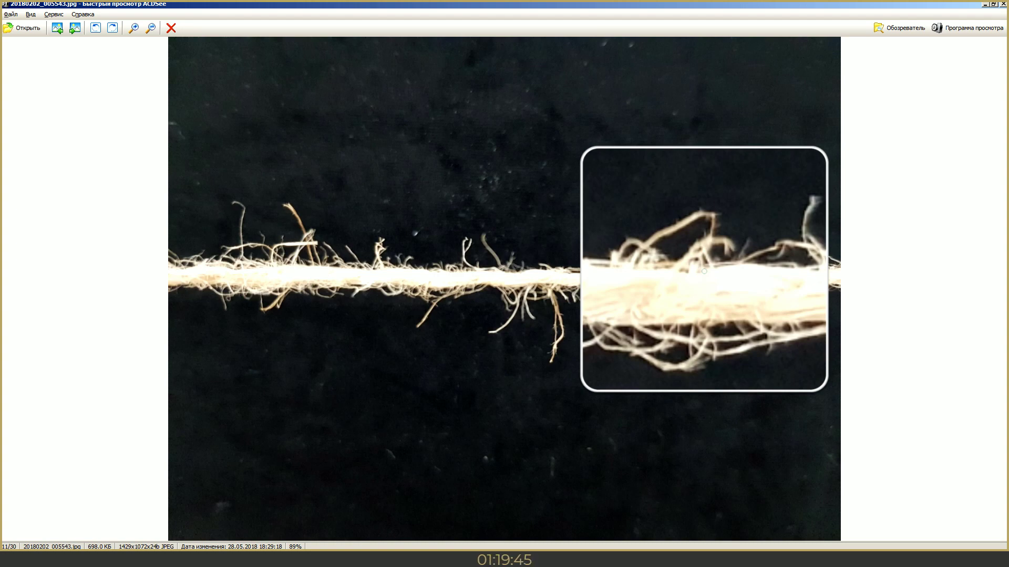
{"action": "left_click", "coordinate": [984, 5]}
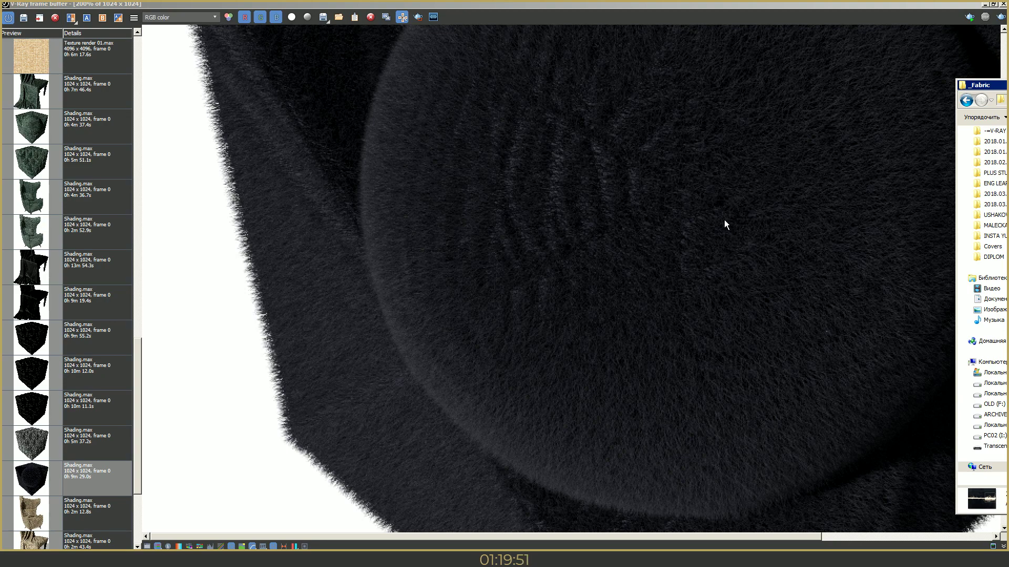
{"action": "left_click", "coordinate": [826, 332]}
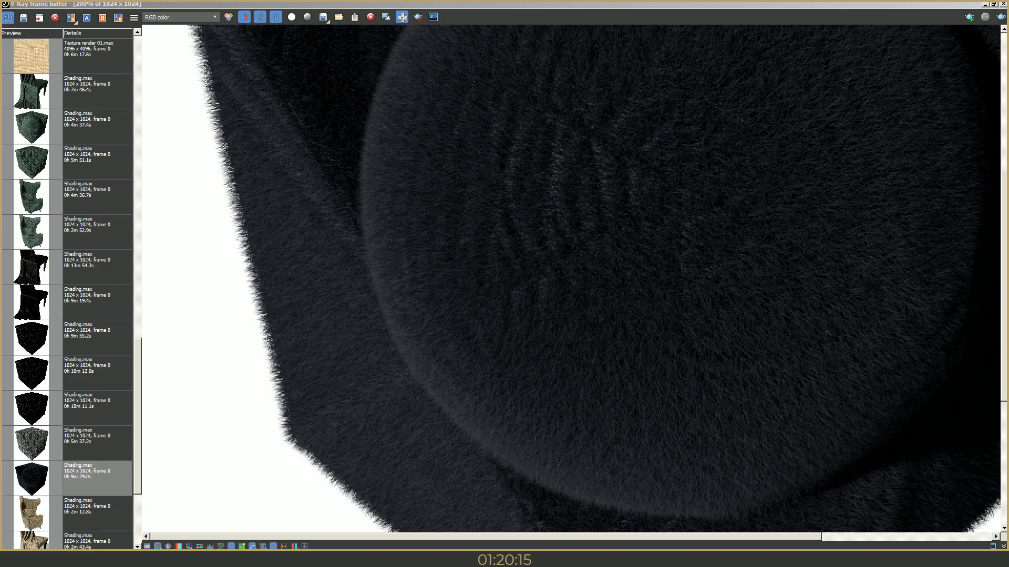
Switch to the green velvet armchair image 001.jpg in ACDSee and inspect the seat and armrest fabric at 200%.
{"action": "key", "text": "alt+Tab"}
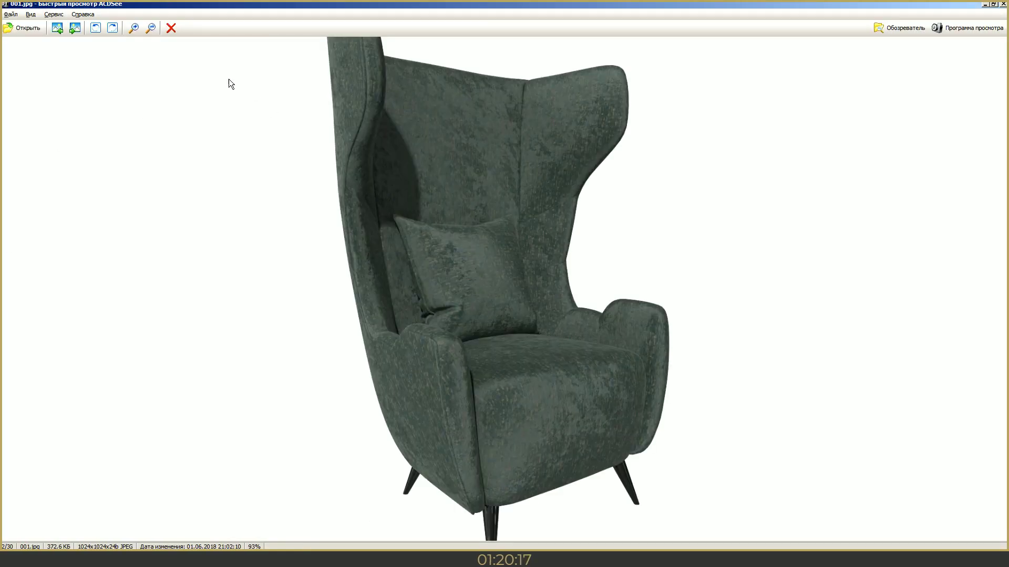
{"action": "left_click", "coordinate": [135, 28]}
{"action": "left_click", "coordinate": [134, 28]}
{"action": "left_click", "coordinate": [134, 28]}
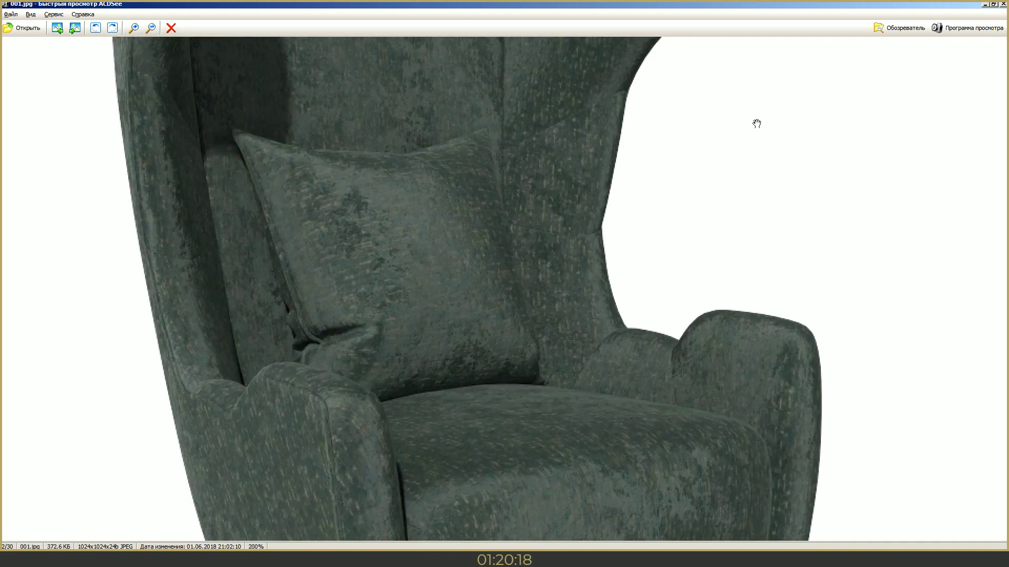
{"action": "left_click_drag", "start_coordinate": [413, 480], "coordinate": [446, 287]}
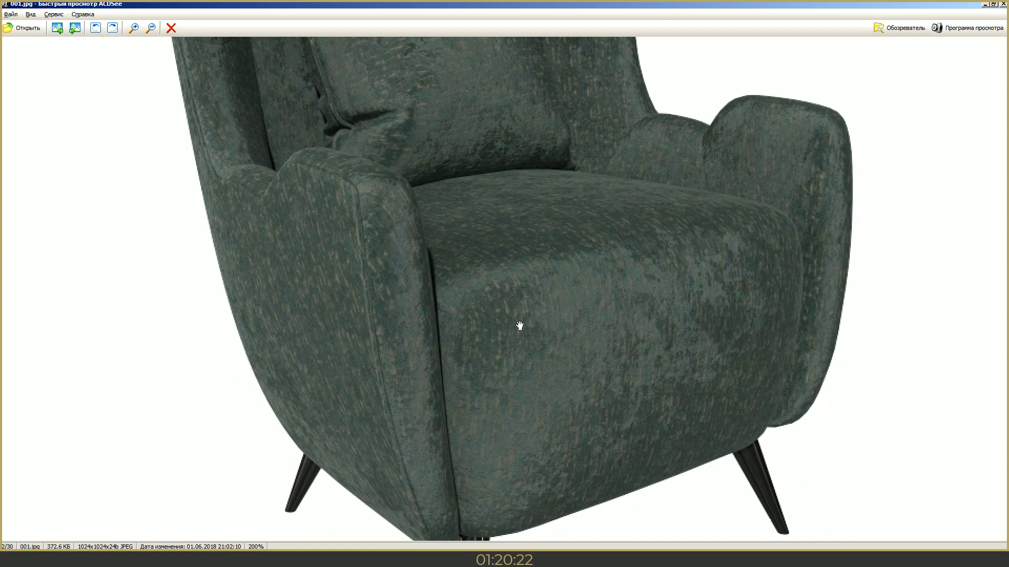
{"action": "left_click_drag", "start_coordinate": [519, 326], "coordinate": [484, 349]}
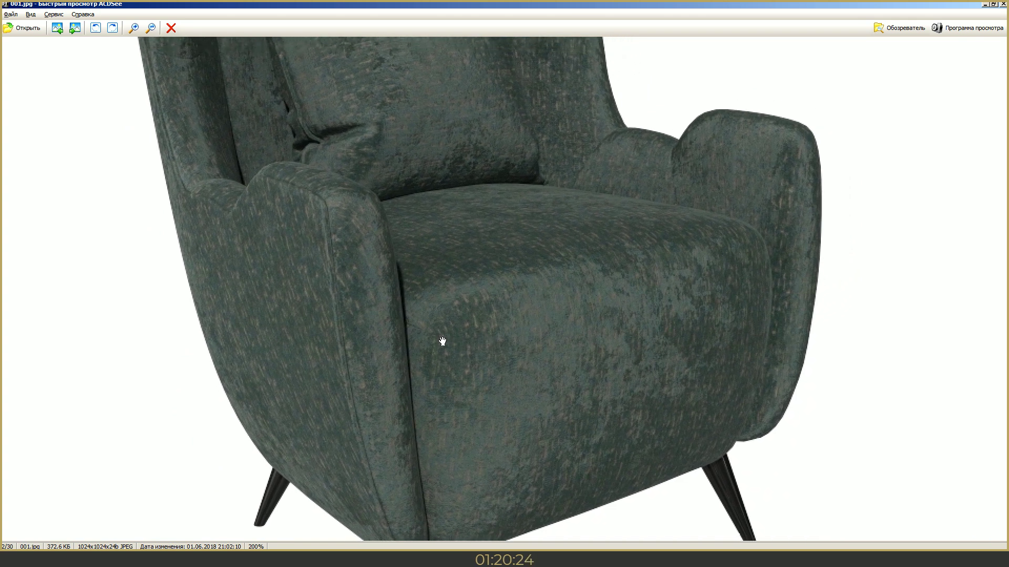
Minimize the image viewer and the V-Ray frame buffer, and restore the Slate Material Editor in 3ds Max.
{"action": "left_click", "coordinate": [985, 4]}
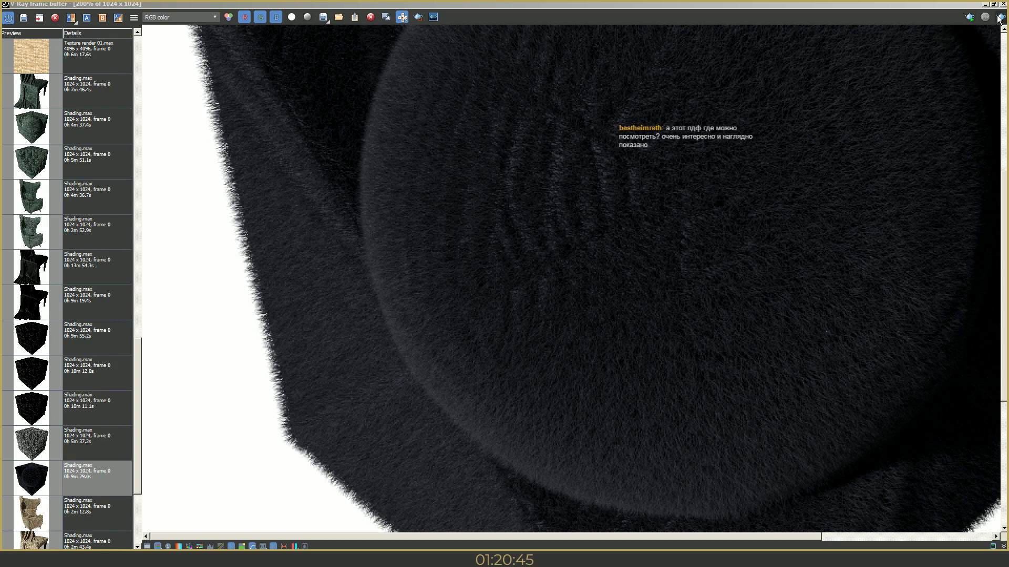
{"action": "left_click", "coordinate": [985, 4]}
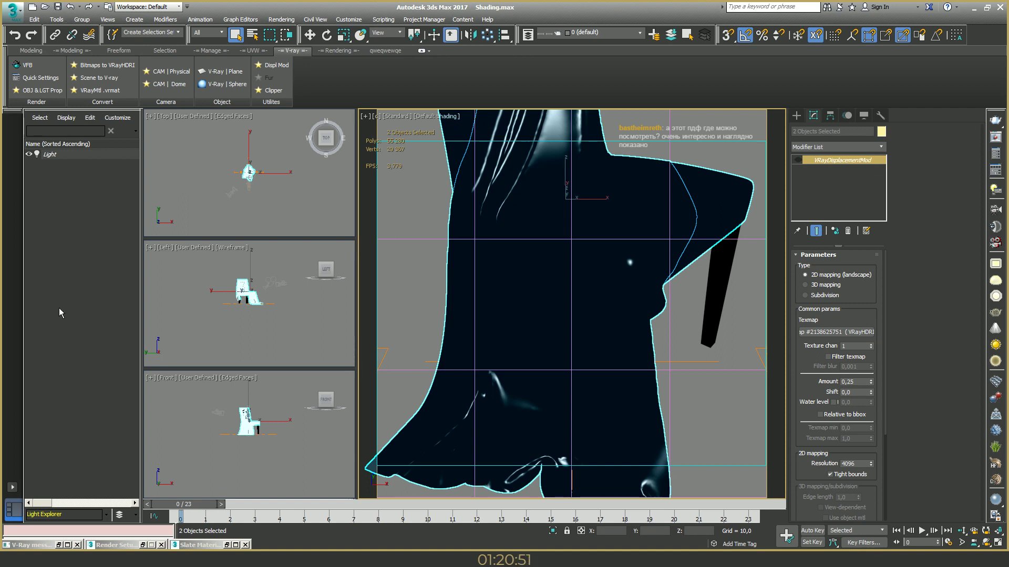
{"action": "left_click", "coordinate": [237, 52]}
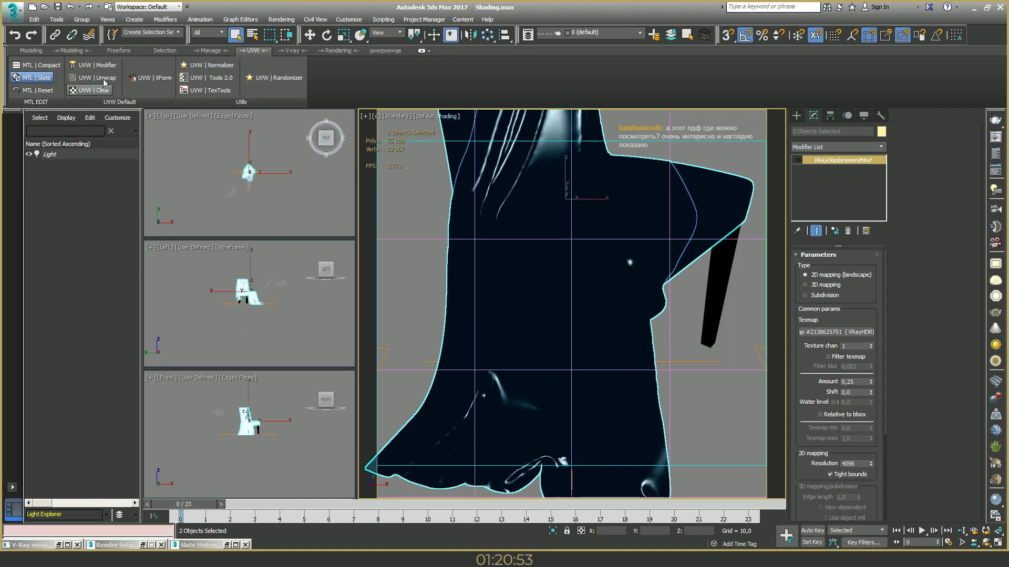
{"action": "left_click", "coordinate": [227, 546]}
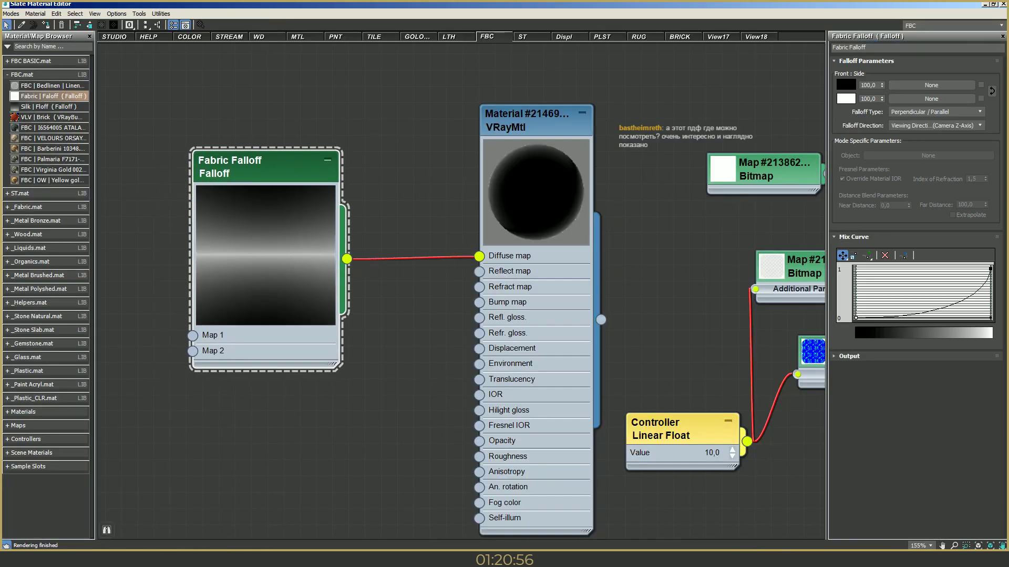
Move the Fabric Falloff and VRayMtl nodes together up and away from the neighbouring bitmap nodes.
{"action": "middle_click_drag", "start_coordinate": [551, 264], "coordinate": [509, 287]}
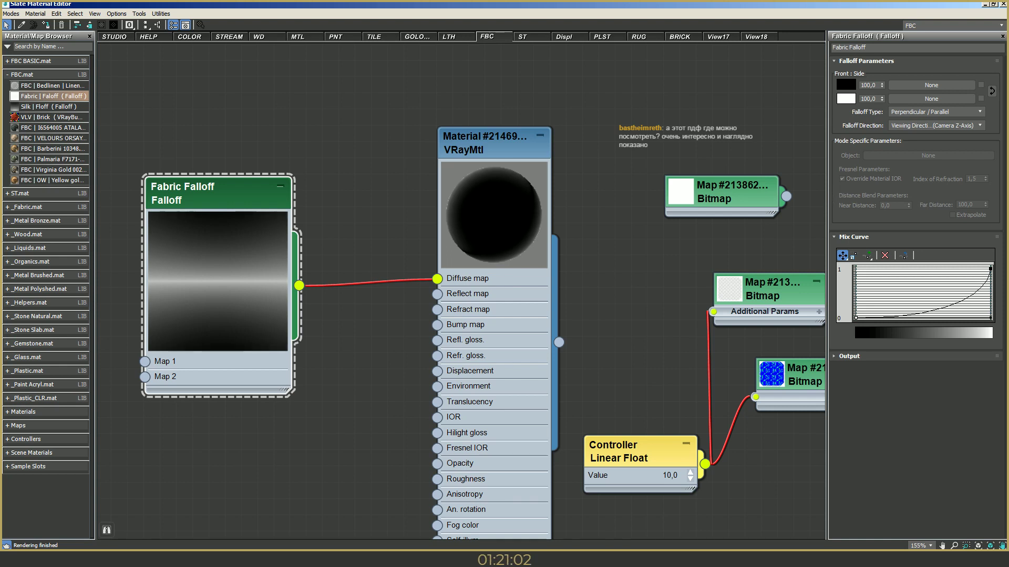
{"action": "left_click_drag", "start_coordinate": [185, 105], "coordinate": [616, 389]}
{"action": "middle_click_drag", "start_coordinate": [565, 273], "coordinate": [605, 334]}
{"action": "left_click_drag", "start_coordinate": [531, 202], "coordinate": [481, 72]}
{"action": "middle_click_drag", "start_coordinate": [222, 107], "coordinate": [218, 185]}
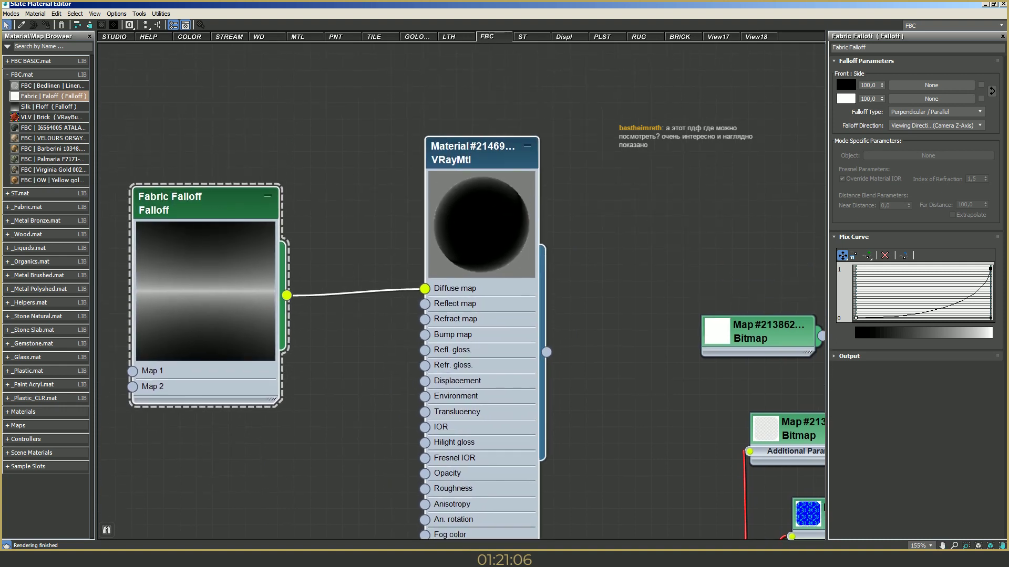
Move the blue Silk falloff node down out of the way and place Fabric Falloff farther from the VRayMtl.
{"action": "left_click_drag", "start_coordinate": [223, 193], "coordinate": [207, 177]}
{"action": "middle_click_drag", "start_coordinate": [272, 231], "coordinate": [516, 228]}
{"action": "middle_click_drag", "start_coordinate": [252, 303], "coordinate": [320, 192]}
{"action": "scroll", "coordinate": [320, 191], "scroll_direction": "down", "scroll_amount": 2}
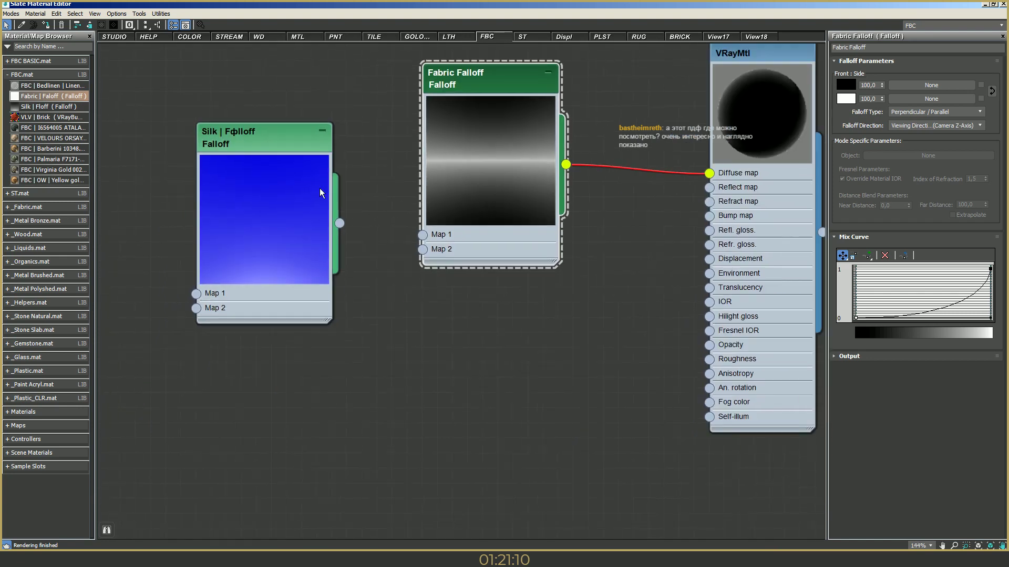
{"action": "left_click_drag", "start_coordinate": [301, 146], "coordinate": [203, 411]}
{"action": "middle_click_drag", "start_coordinate": [517, 193], "coordinate": [504, 295]}
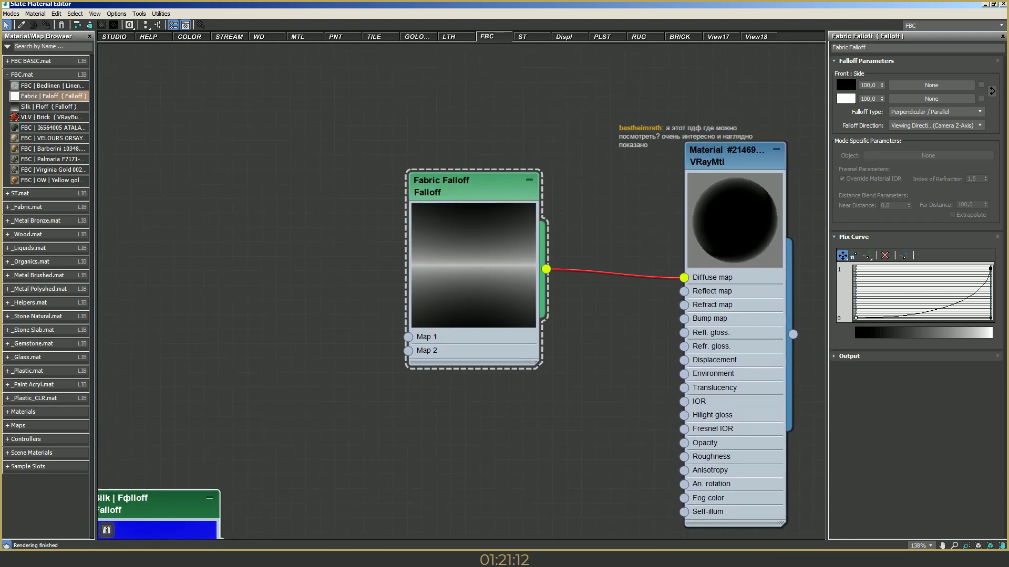
{"action": "left_click_drag", "start_coordinate": [473, 186], "coordinate": [298, 201]}
Set the Fabric Falloff front colour to dark red (103, 0, 0) and the side colour to pink (190, 118, 118).
{"action": "left_click", "coordinate": [847, 84]}
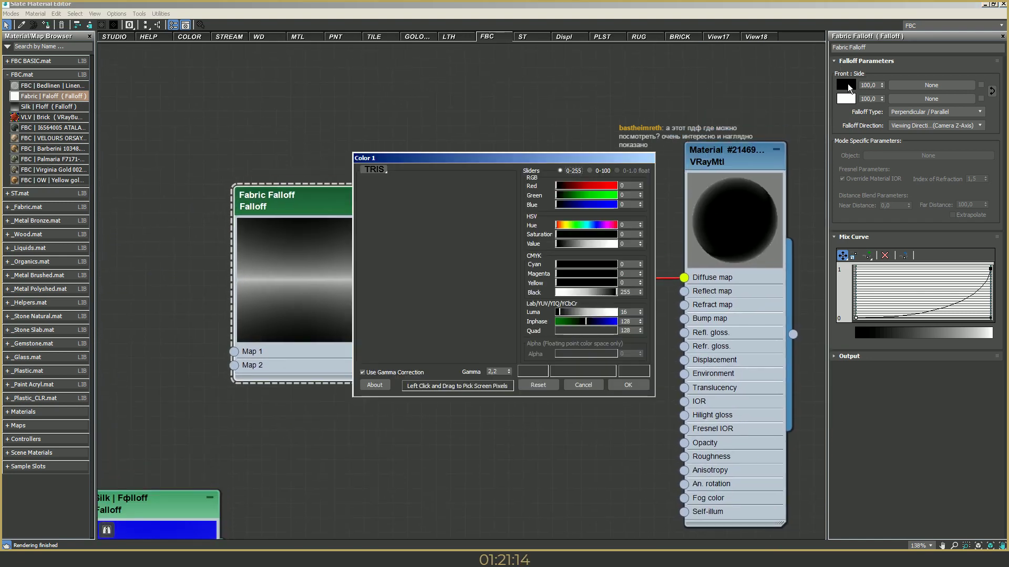
{"action": "left_click", "coordinate": [443, 296]}
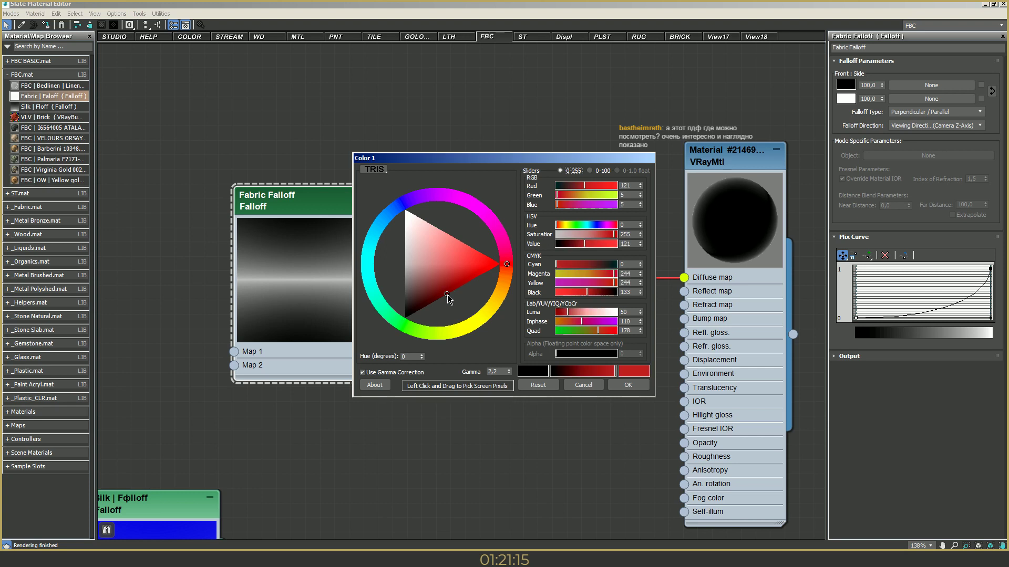
{"action": "left_click", "coordinate": [628, 386]}
{"action": "left_click", "coordinate": [843, 99]}
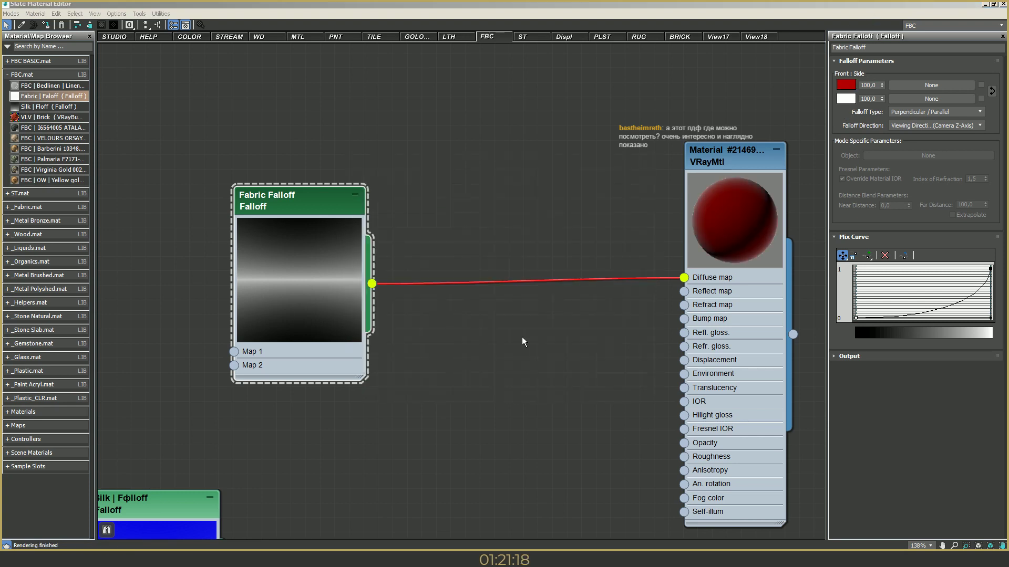
{"action": "left_click", "coordinate": [435, 226]}
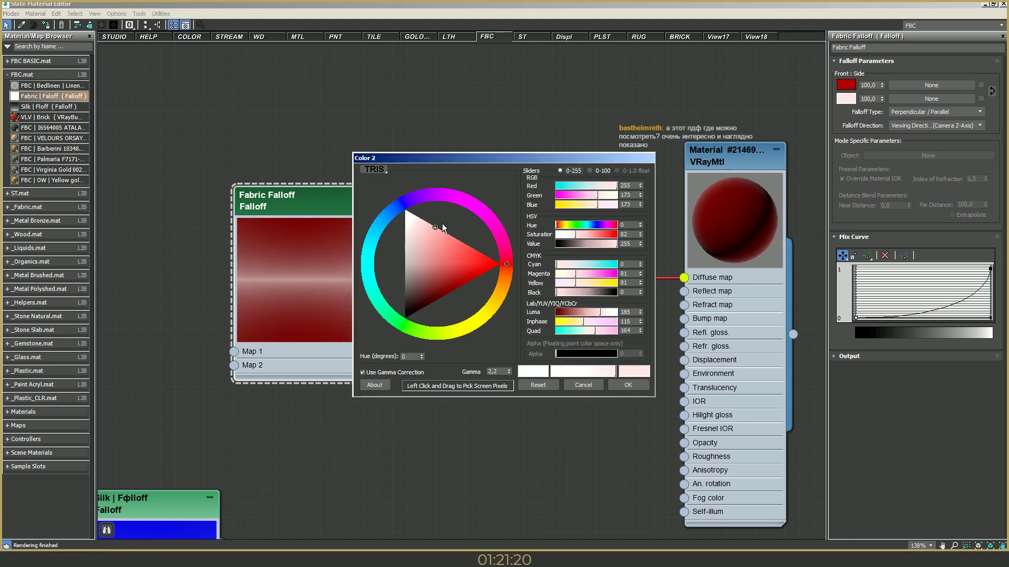
{"action": "left_click_drag", "start_coordinate": [442, 232], "coordinate": [433, 253]}
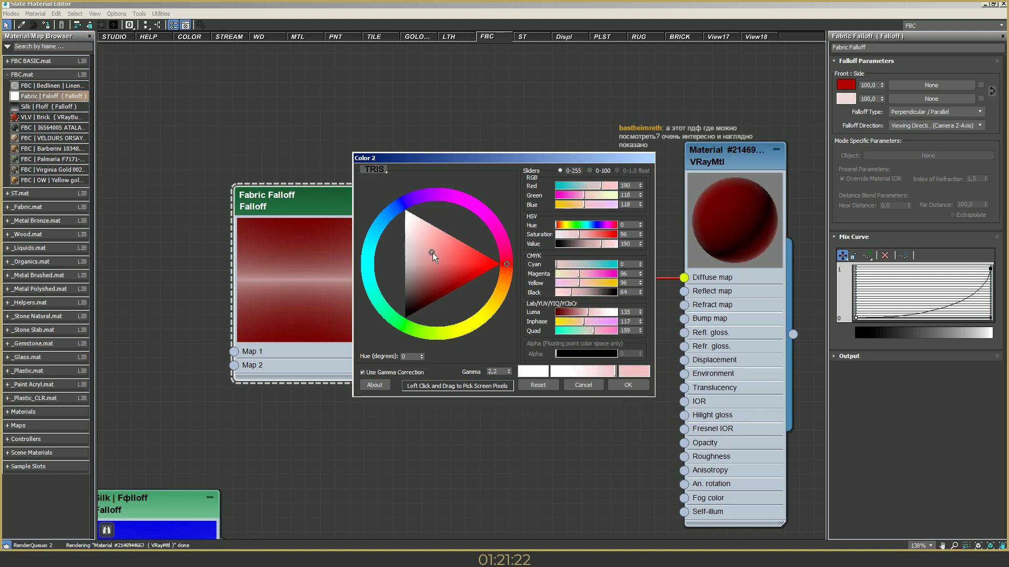
{"action": "left_click", "coordinate": [634, 385]}
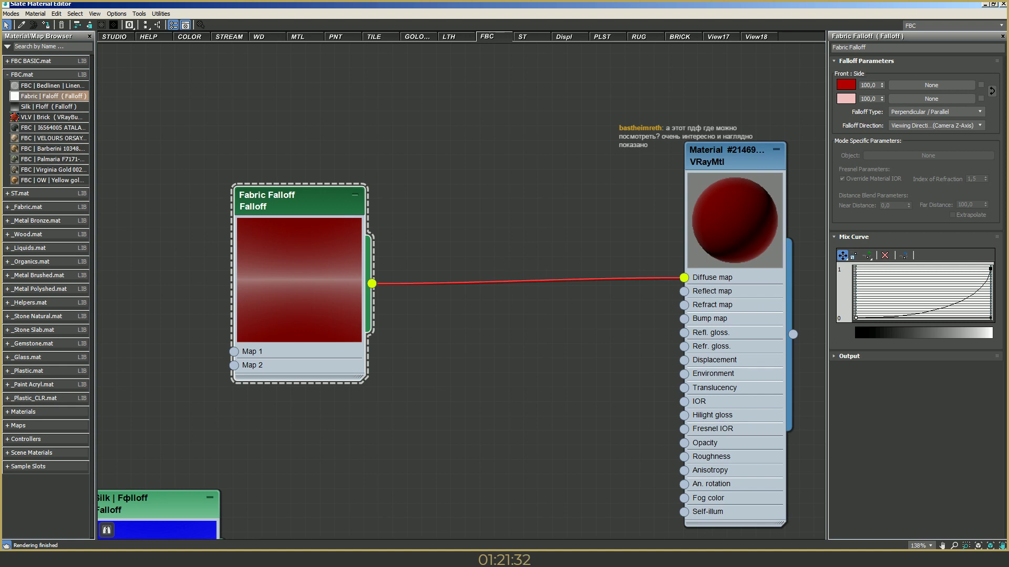
Move the Fabric Falloff node closer to the VRayMtl material node.
{"action": "middle_click_drag", "start_coordinate": [523, 213], "coordinate": [640, 239]}
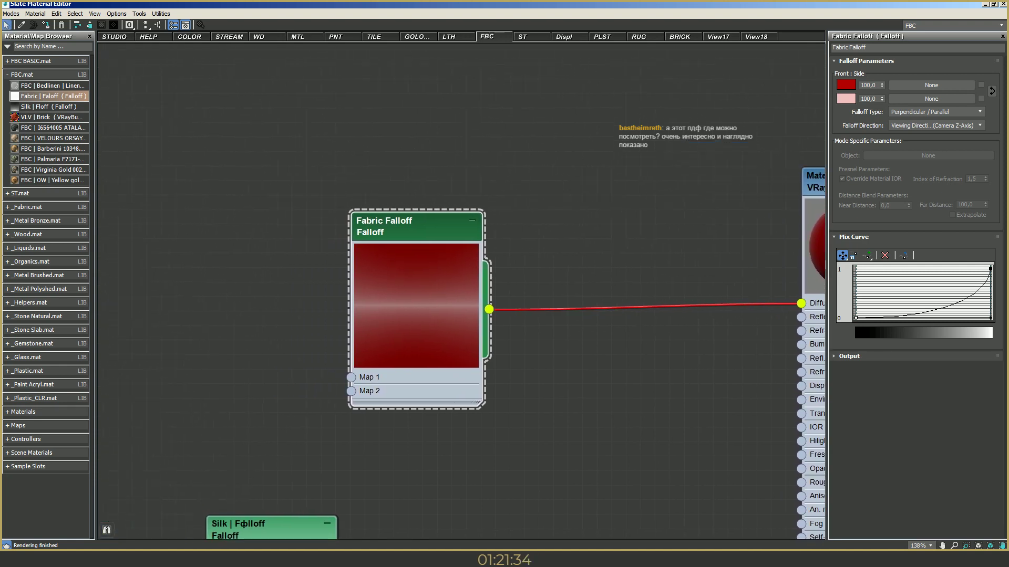
{"action": "middle_click_drag", "start_coordinate": [588, 292], "coordinate": [521, 257]}
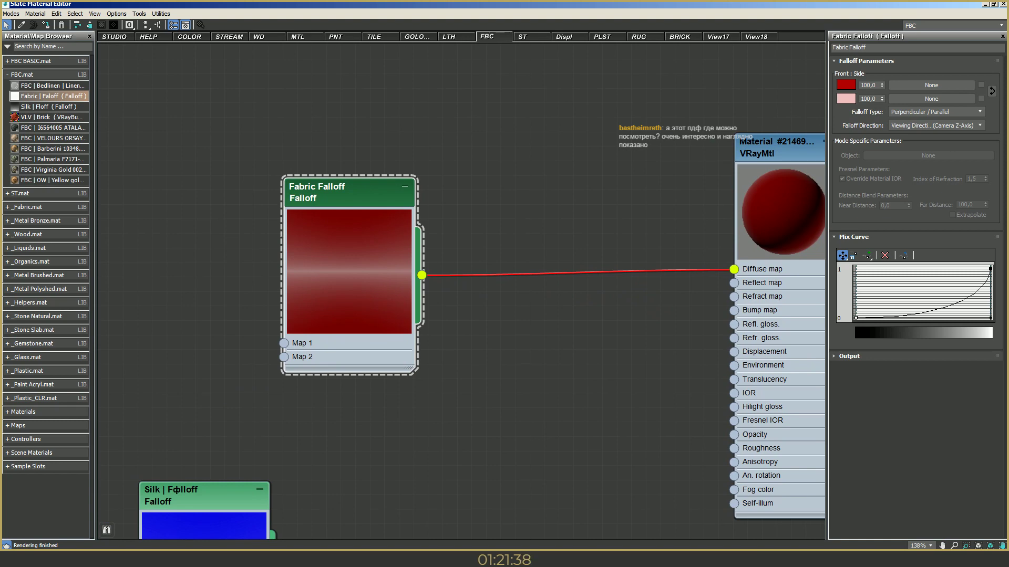
{"action": "middle_click_drag", "start_coordinate": [414, 250], "coordinate": [537, 291]}
{"action": "scroll", "coordinate": [537, 291], "scroll_direction": "down", "scroll_amount": 3}
{"action": "middle_click_drag", "start_coordinate": [392, 246], "coordinate": [410, 275]}
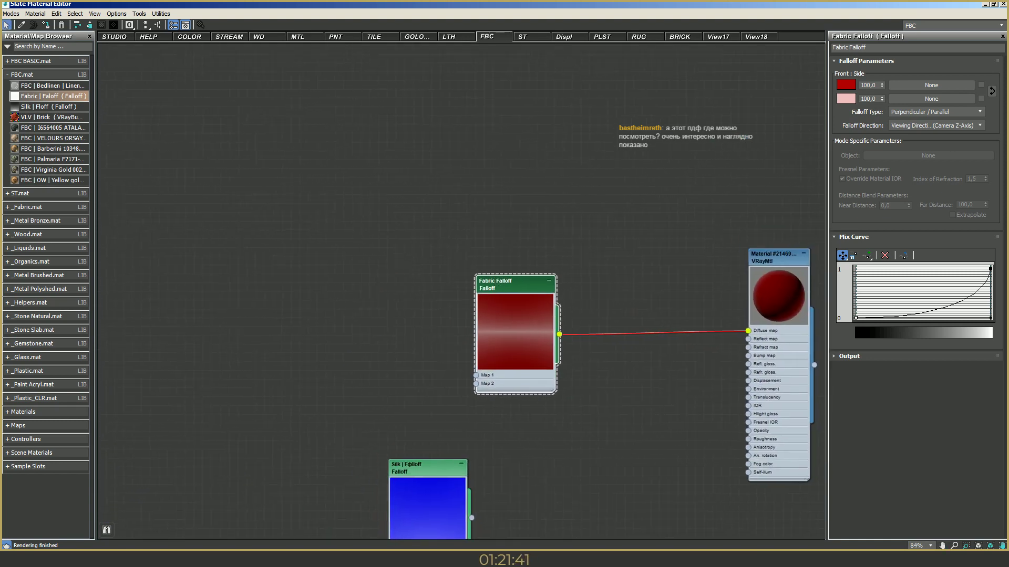
{"action": "left_click_drag", "start_coordinate": [513, 283], "coordinate": [539, 245]}
Set the Fabric Falloff front colour back to black and the side colour to pure white (255, 255, 255).
{"action": "left_click", "coordinate": [851, 87]}
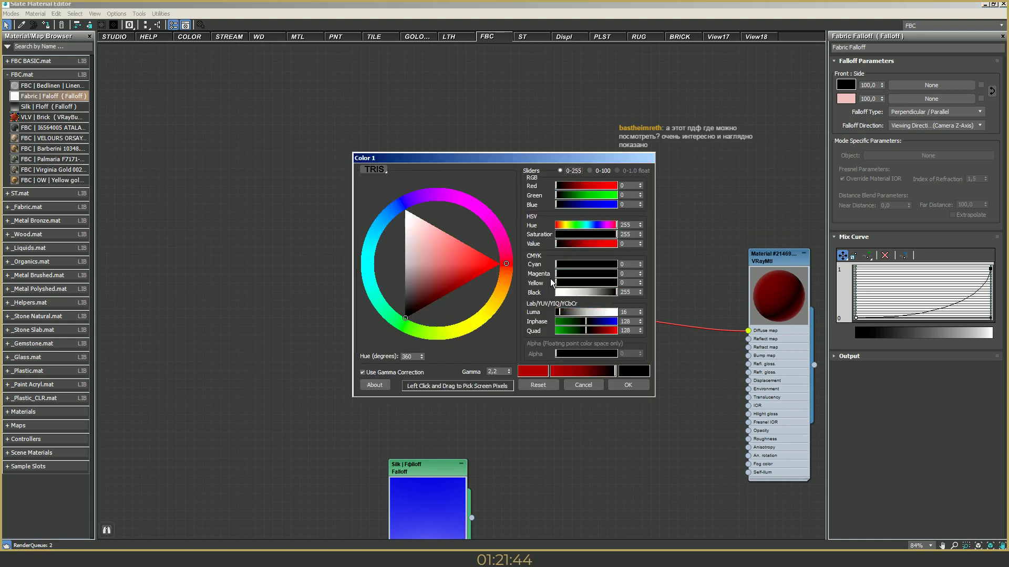
{"action": "left_click", "coordinate": [629, 385]}
{"action": "left_click", "coordinate": [846, 99]}
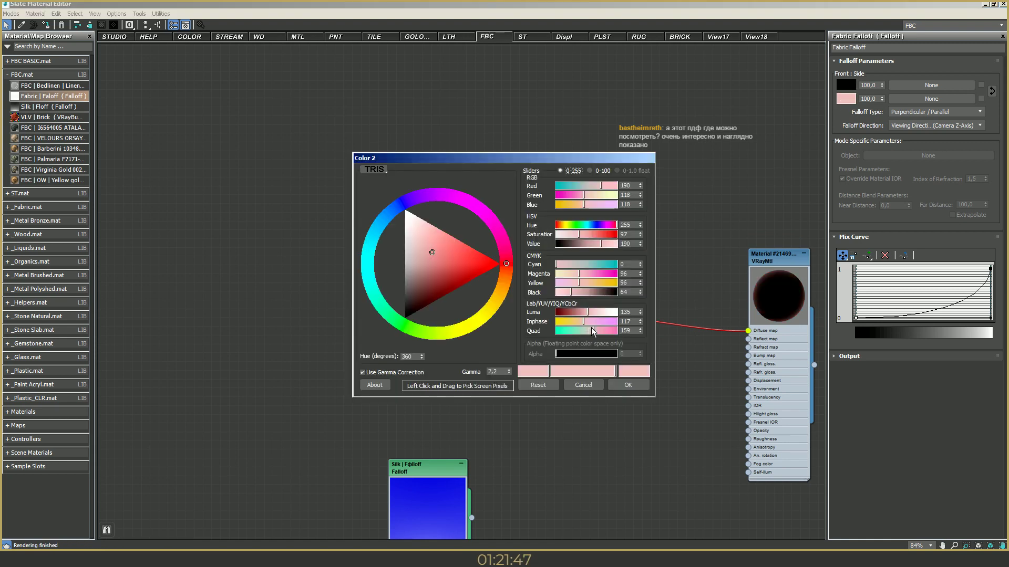
{"action": "left_click_drag", "start_coordinate": [583, 234], "coordinate": [504, 237]}
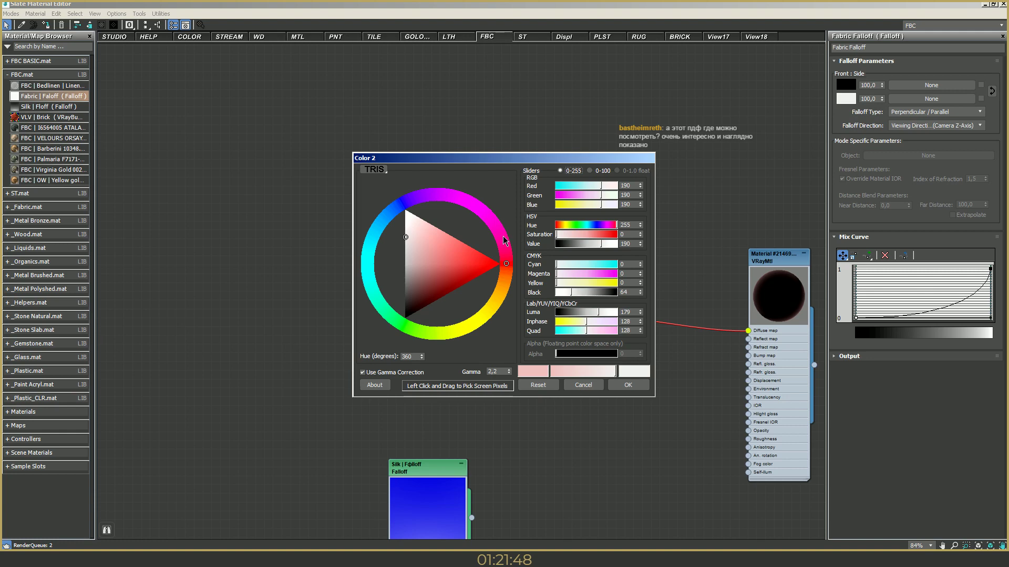
{"action": "left_click", "coordinate": [629, 387]}
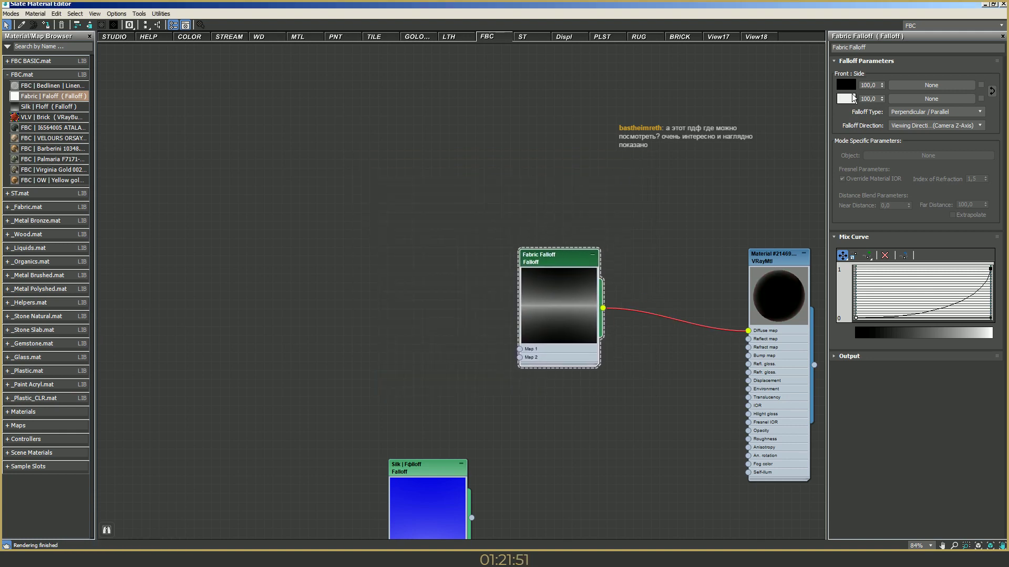
{"action": "left_click", "coordinate": [851, 96]}
{"action": "left_click_drag", "start_coordinate": [614, 245], "coordinate": [631, 247]}
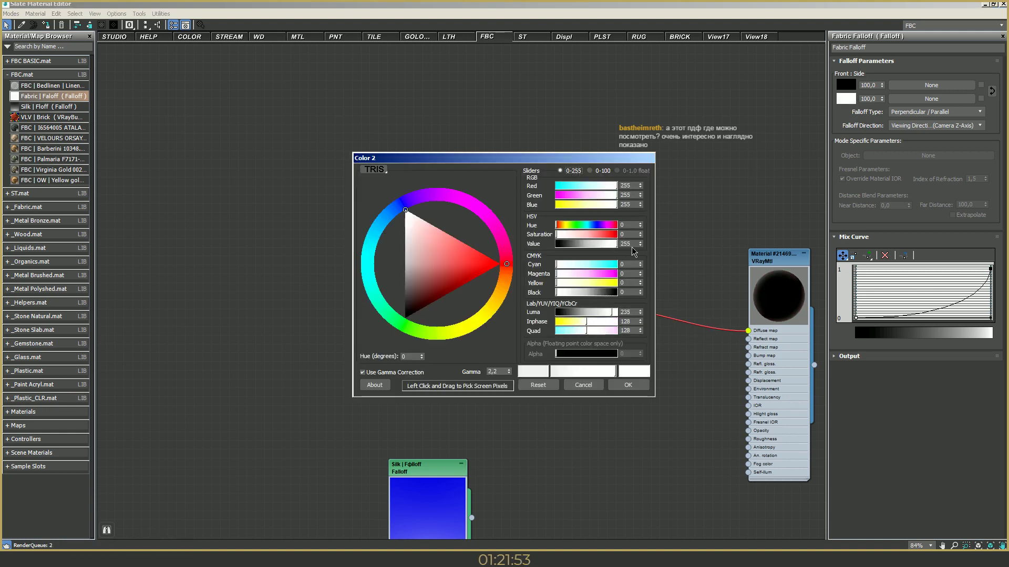
{"action": "left_click", "coordinate": [628, 385]}
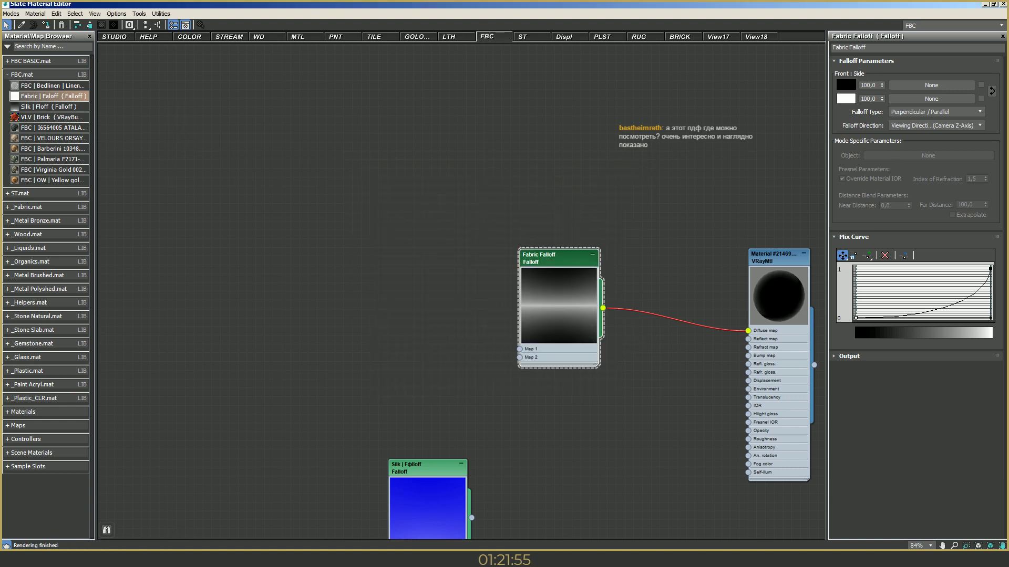
Nudge the Fabric Falloff node down and add a VRayColor map in the empty area to its upper left.
{"action": "middle_click_drag", "start_coordinate": [557, 257], "coordinate": [558, 260]}
{"action": "left_click_drag", "start_coordinate": [558, 260], "coordinate": [558, 268]}
{"action": "right_click", "coordinate": [268, 170]}
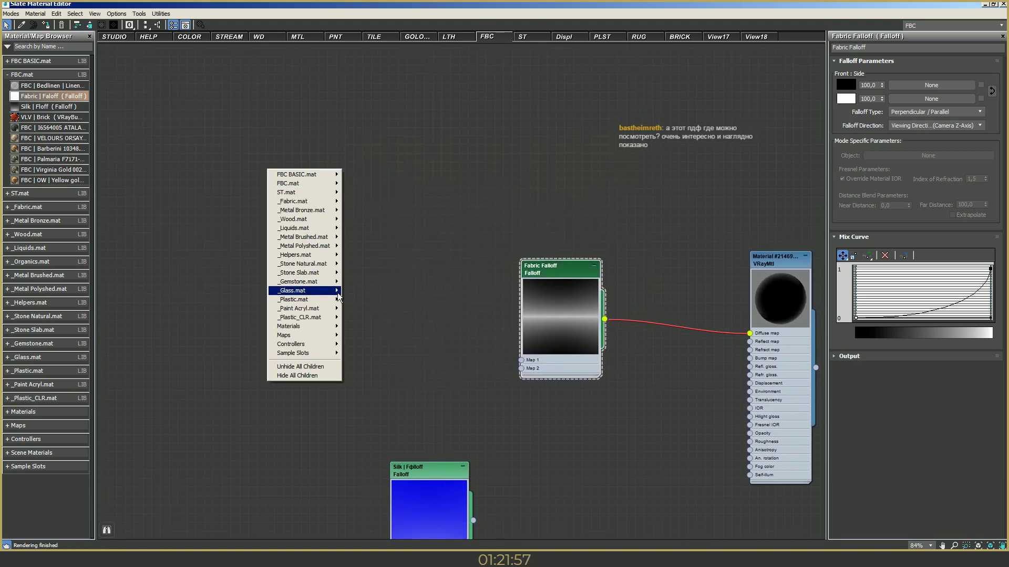
{"action": "mouse_move", "coordinate": [308, 336]}
{"action": "mouse_move", "coordinate": [371, 336]}
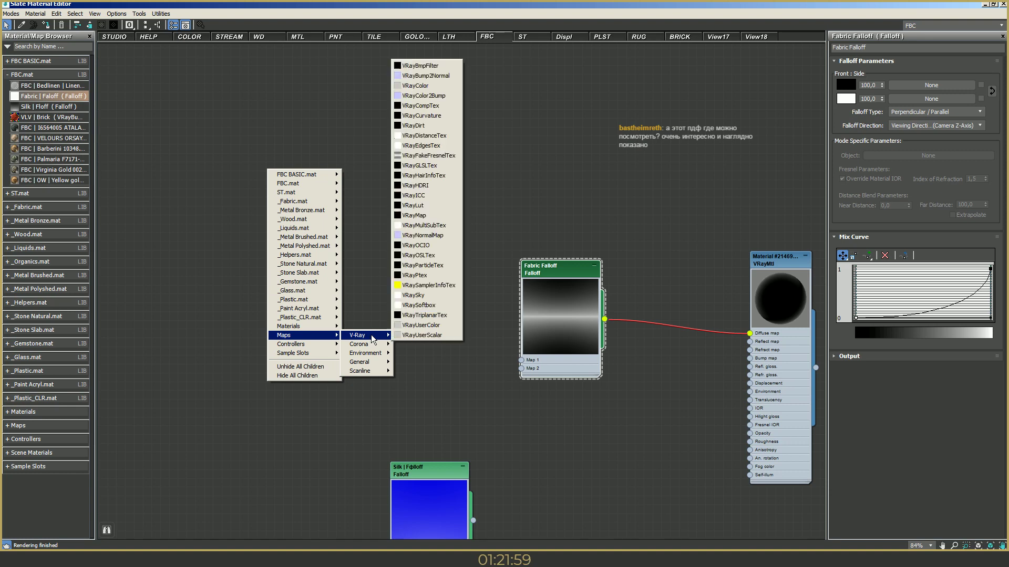
{"action": "left_click", "coordinate": [429, 86]}
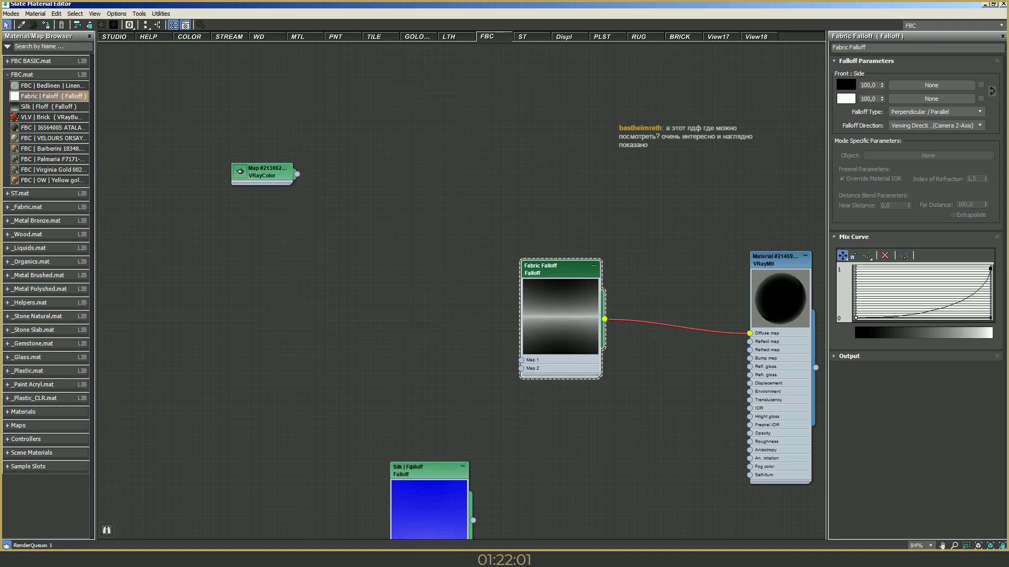
Enlarge the new VRayColor node's preview and set its colour to tan (128, 93, 46).
{"action": "middle_click_drag", "start_coordinate": [239, 173], "coordinate": [318, 192]}
{"action": "double_click", "coordinate": [319, 191]}
{"action": "left_click_drag", "start_coordinate": [345, 193], "coordinate": [367, 200]}
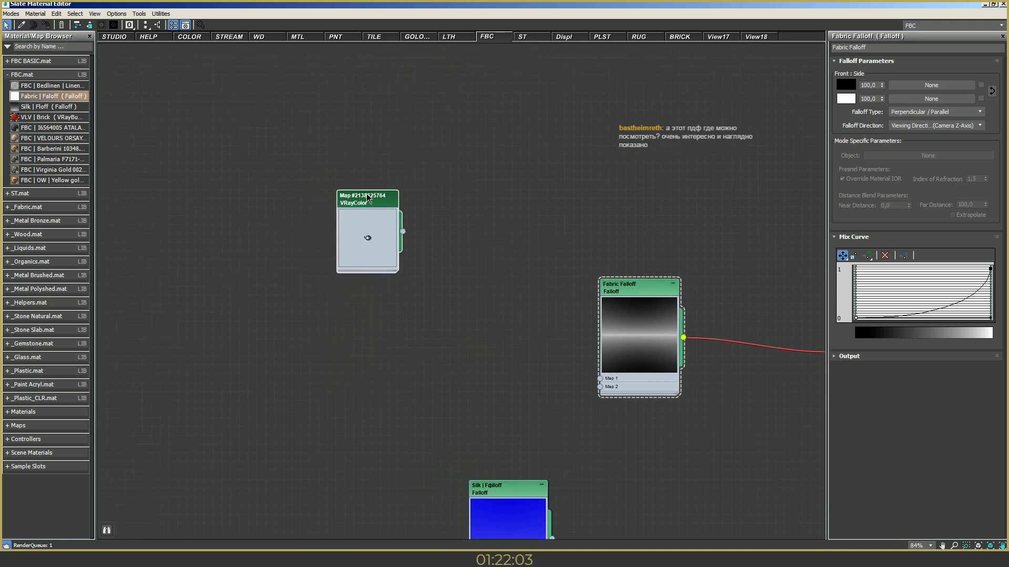
{"action": "double_click", "coordinate": [367, 200]}
{"action": "left_click", "coordinate": [980, 147]}
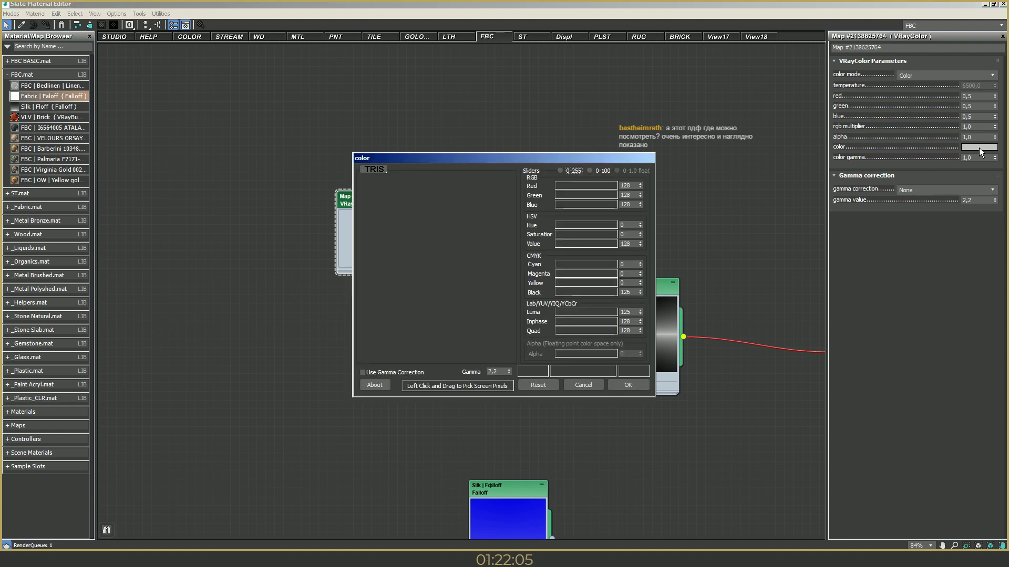
{"action": "left_click", "coordinate": [600, 235]}
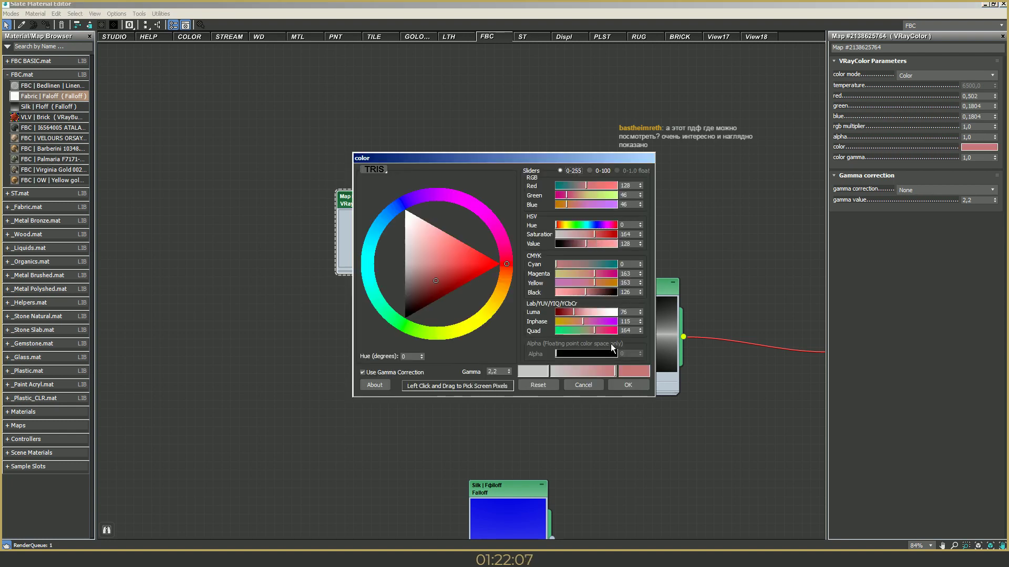
{"action": "left_click", "coordinate": [579, 195]}
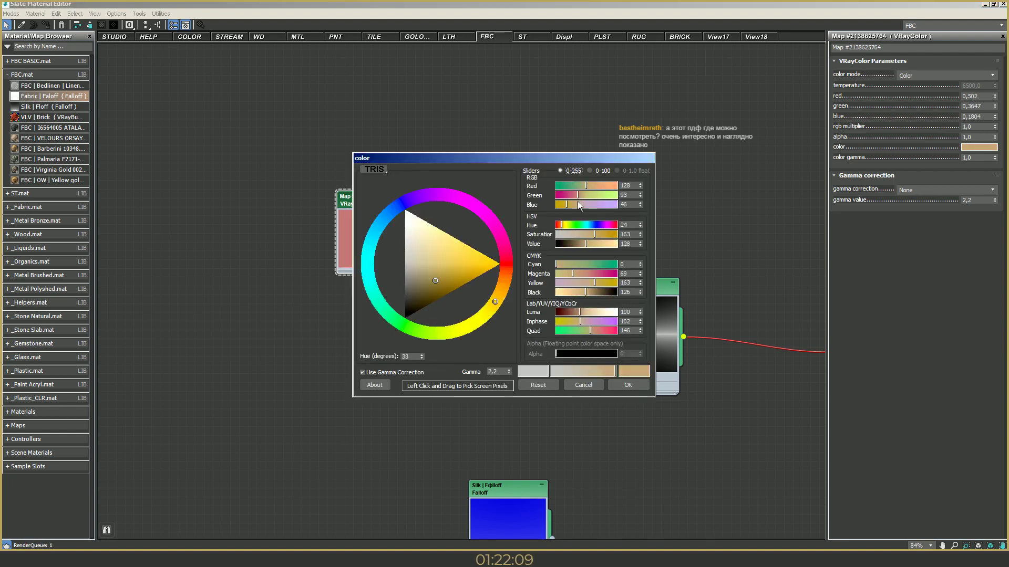
{"action": "left_click", "coordinate": [627, 386]}
Reposition the tan VRayColor node beside Fabric Falloff and connect it to the falloff's Map 1 input.
{"action": "middle_click_drag", "start_coordinate": [435, 280], "coordinate": [474, 274]}
{"action": "left_click_drag", "start_coordinate": [405, 225], "coordinate": [414, 178]}
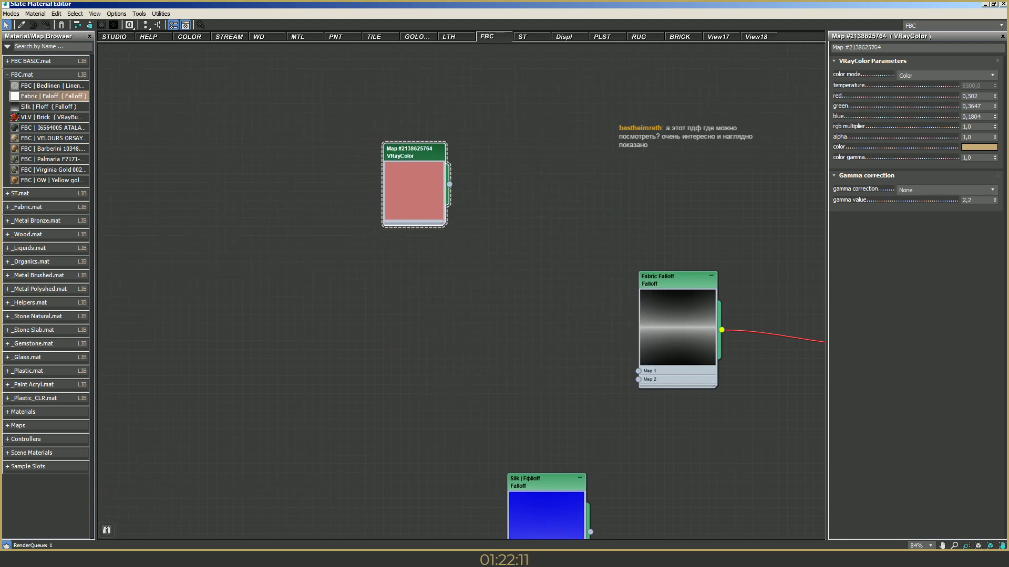
{"action": "right_click", "coordinate": [414, 178]}
{"action": "left_click", "coordinate": [416, 144]}
{"action": "left_click_drag", "start_coordinate": [416, 144], "coordinate": [399, 126]}
{"action": "middle_click_drag", "start_coordinate": [517, 190], "coordinate": [344, 165]}
{"action": "scroll", "coordinate": [346, 163], "scroll_direction": "down", "scroll_amount": 1}
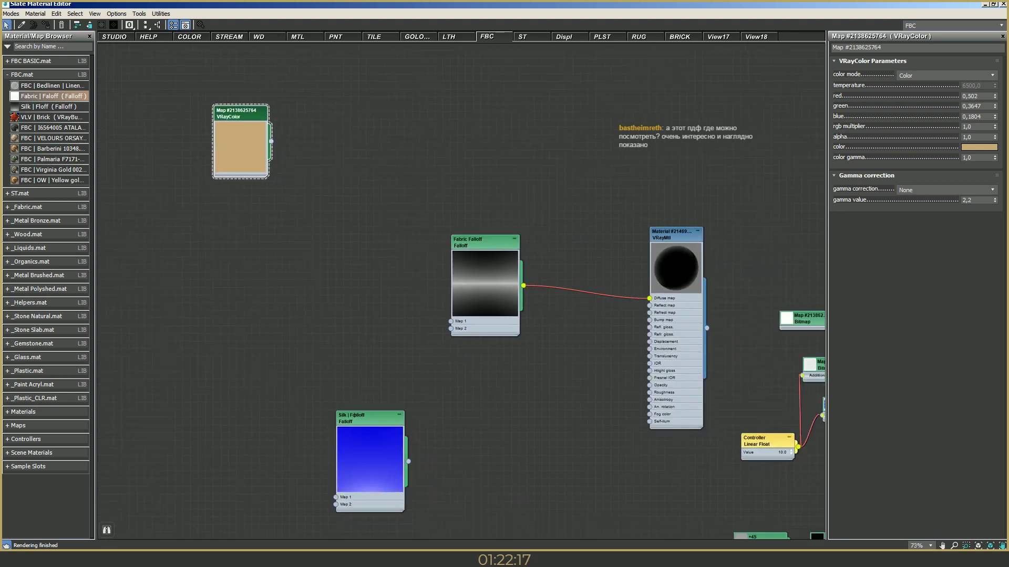
{"action": "left_click_drag", "start_coordinate": [272, 140], "coordinate": [480, 273]}
{"action": "left_click", "coordinate": [497, 289]}
{"action": "left_click_drag", "start_coordinate": [239, 113], "coordinate": [316, 273]}
{"action": "middle_click_drag", "start_coordinate": [454, 323], "coordinate": [514, 269]}
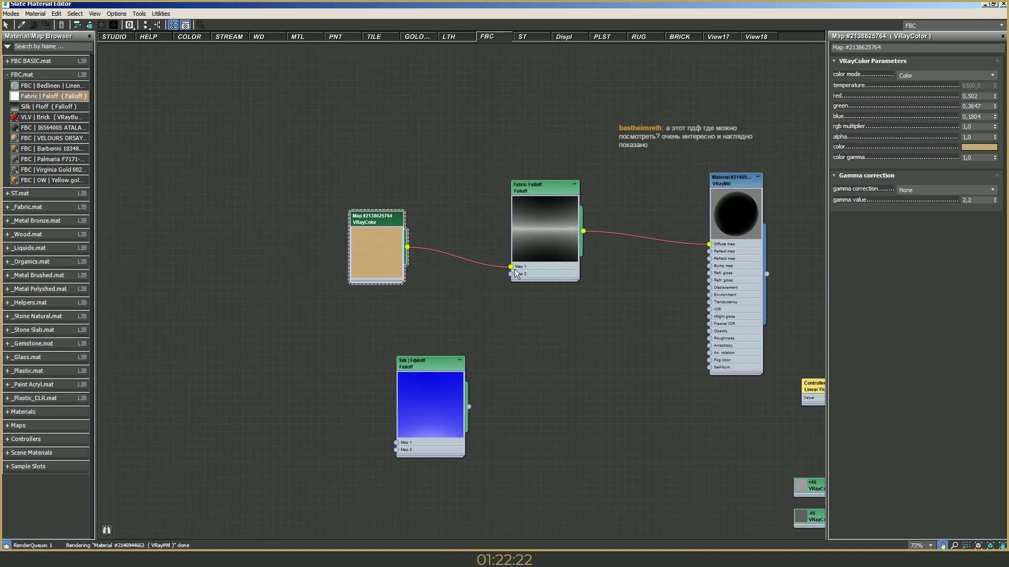
Move the VRayMtl node closer to Fabric Falloff, and move Silk Falloff and the tan VRayColor farther away to free space between nodes.
{"action": "scroll", "coordinate": [517, 269], "scroll_direction": "up", "scroll_amount": 2}
{"action": "middle_click_drag", "start_coordinate": [629, 225], "coordinate": [546, 246]}
{"action": "left_click_drag", "start_coordinate": [715, 175], "coordinate": [615, 165]}
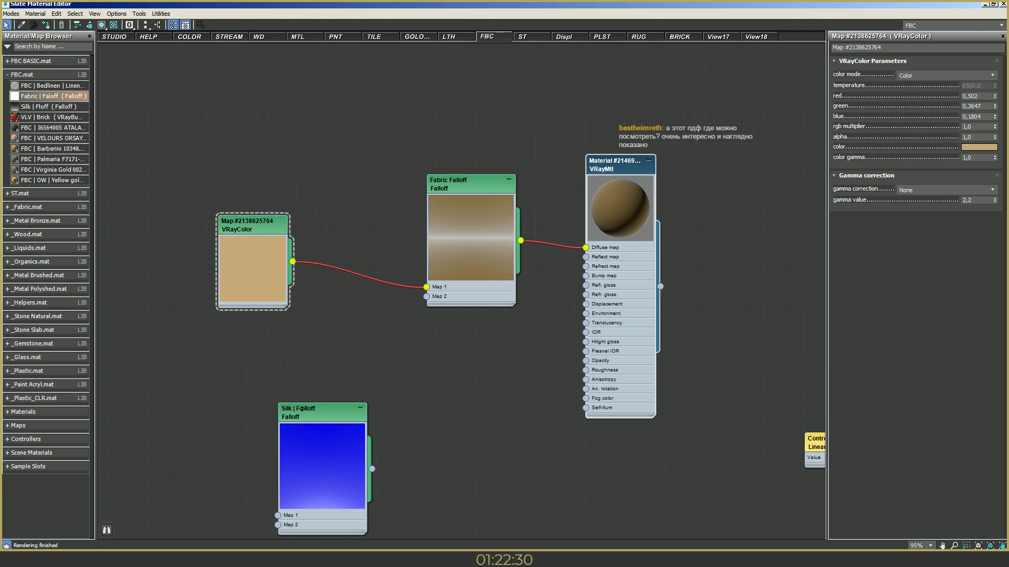
{"action": "left_click_drag", "start_coordinate": [316, 411], "coordinate": [166, 461]}
{"action": "left_click_drag", "start_coordinate": [252, 225], "coordinate": [238, 146]}
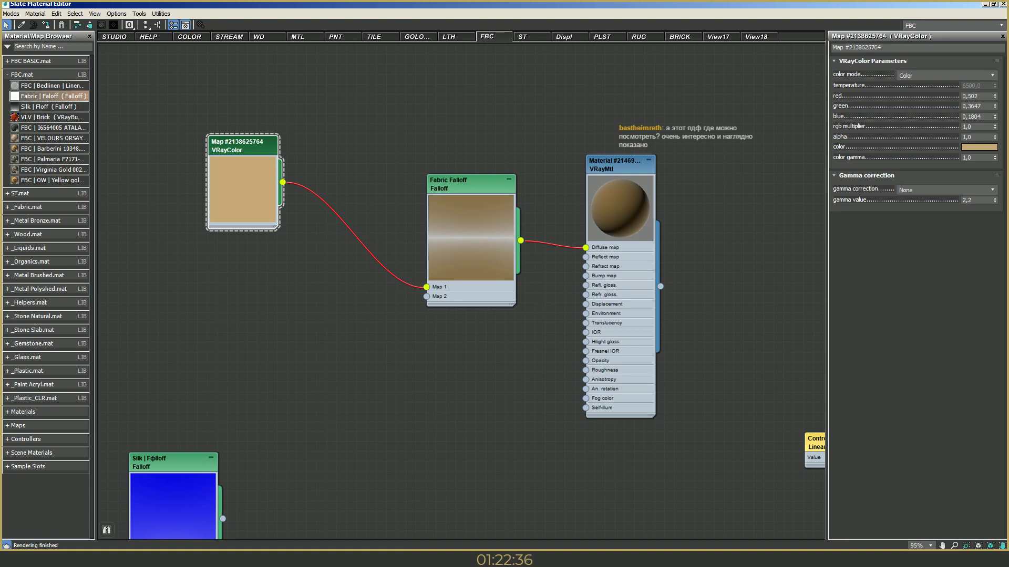
{"action": "left_click_drag", "start_coordinate": [238, 145], "coordinate": [168, 155]}
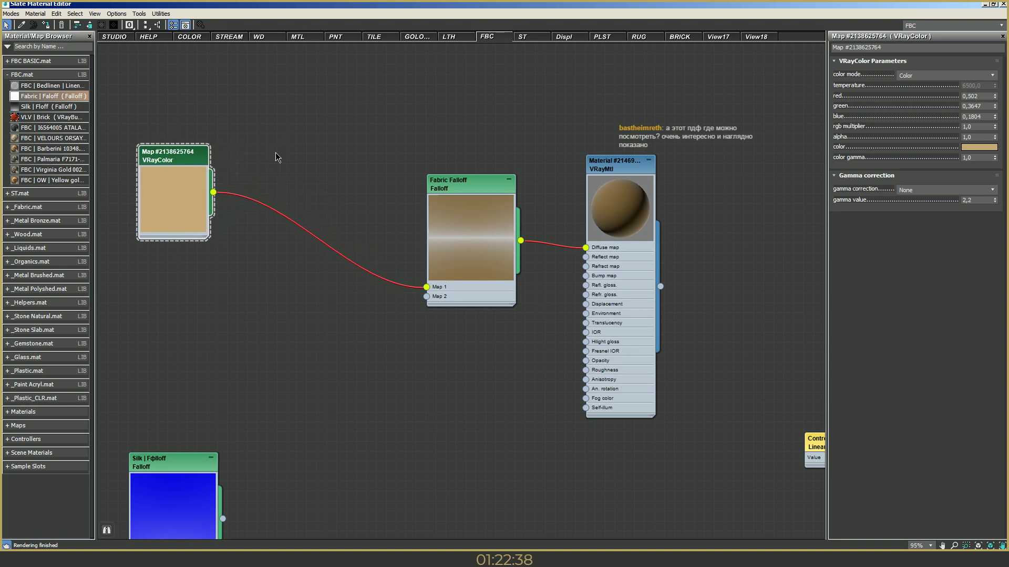
Add a Composite map between the VRayColor and Fabric Falloff nodes and give it a second layer.
{"action": "right_click", "coordinate": [275, 154]}
{"action": "mouse_move", "coordinate": [311, 322]}
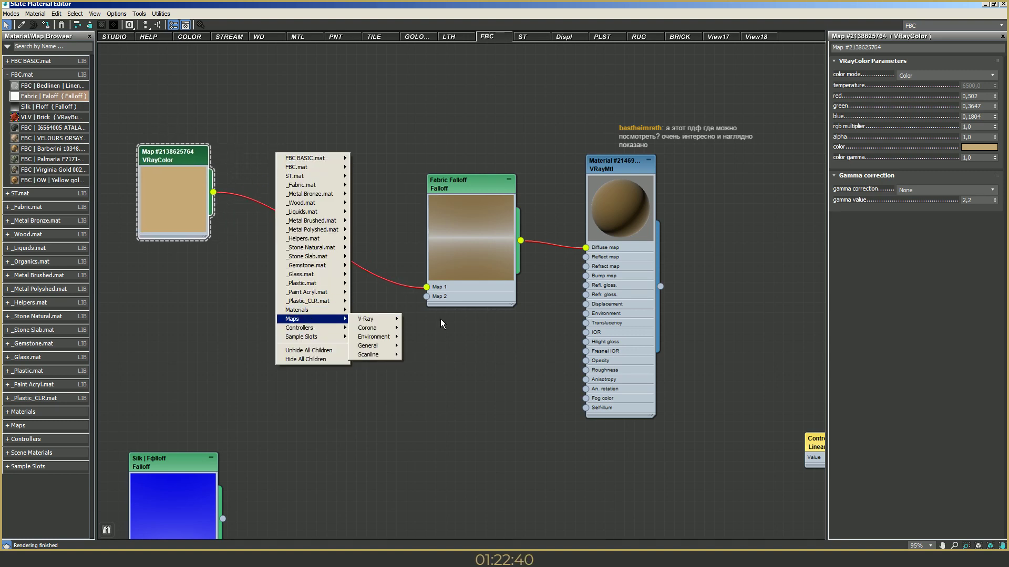
{"action": "mouse_move", "coordinate": [368, 345]}
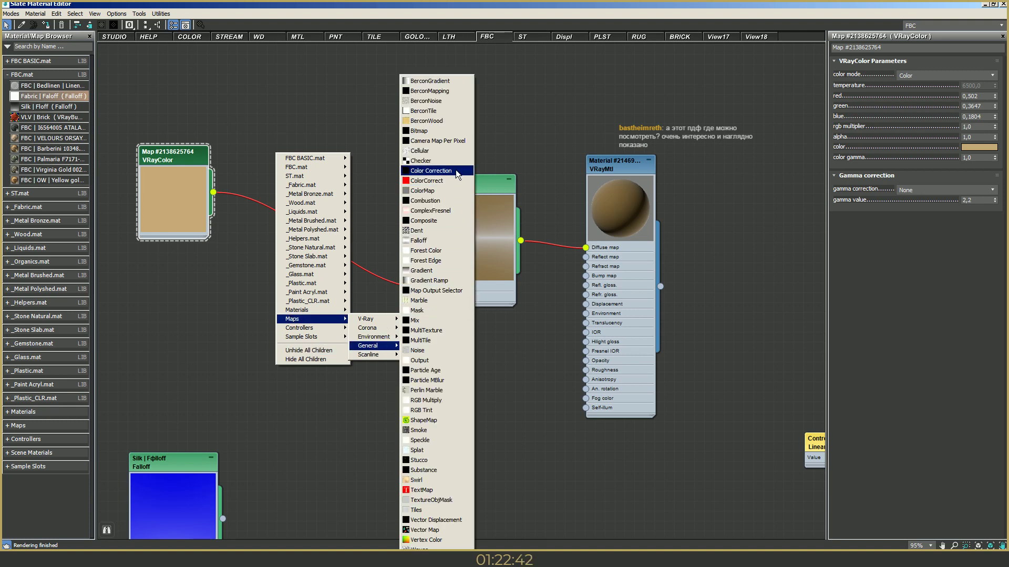
{"action": "left_click", "coordinate": [423, 221]}
{"action": "middle_click_drag", "start_coordinate": [370, 286], "coordinate": [415, 343]}
{"action": "left_click", "coordinate": [316, 215]}
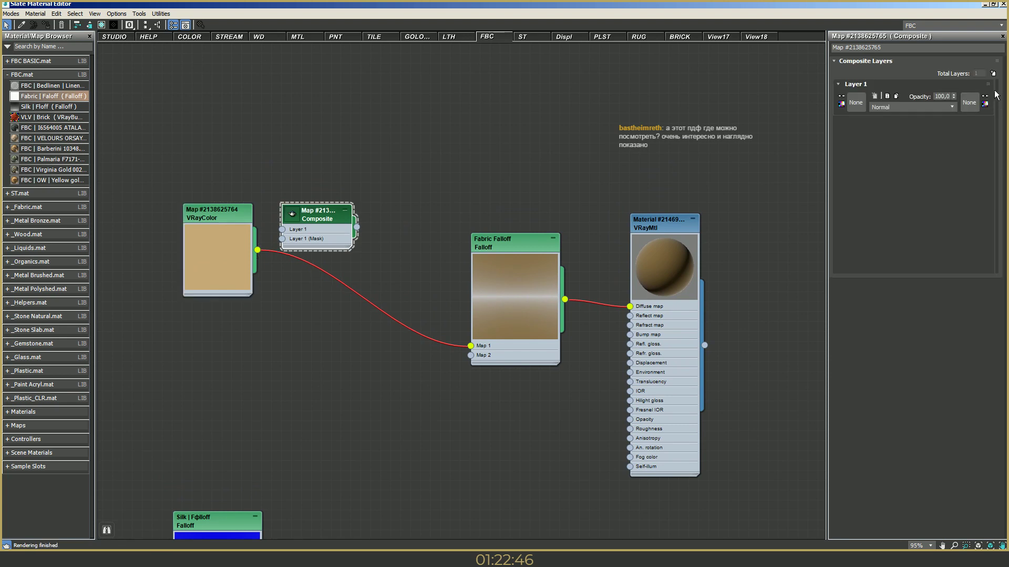
{"action": "left_click", "coordinate": [993, 73]}
Connect the tan VRayColor to Layer 1 of the Composite map, enlarge the Composite preview and move the node above the falloff.
{"action": "left_click_drag", "start_coordinate": [326, 216], "coordinate": [387, 225]}
{"action": "left_click_drag", "start_coordinate": [257, 250], "coordinate": [364, 135]}
{"action": "double_click", "coordinate": [361, 224]}
{"action": "middle_click_drag", "start_coordinate": [432, 152], "coordinate": [481, 207]}
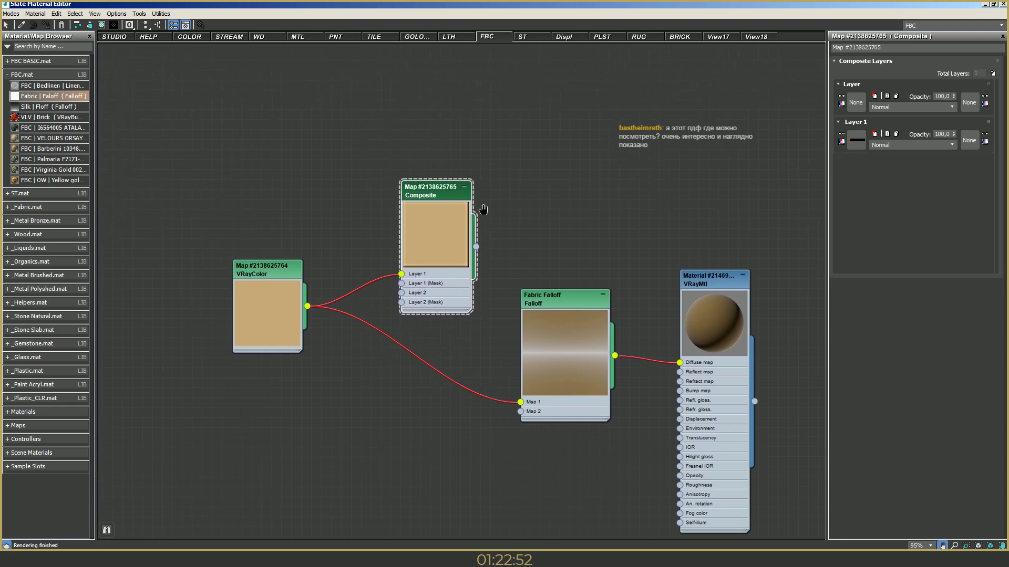
{"action": "scroll", "coordinate": [441, 195], "scroll_direction": "up", "scroll_amount": 2}
{"action": "left_click_drag", "start_coordinate": [442, 192], "coordinate": [442, 157]}
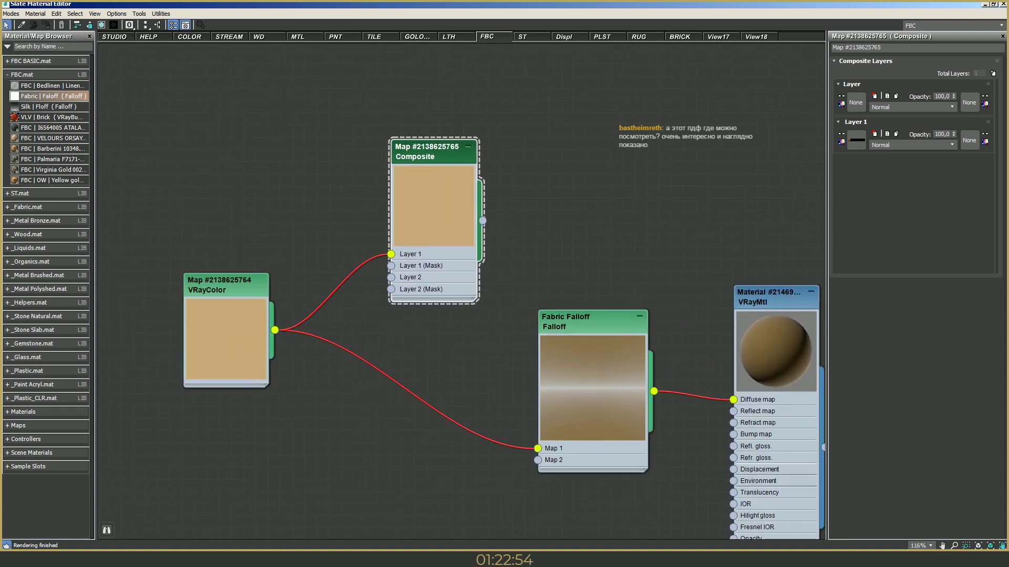
Duplicate the tan VRayColor node below the original and set the copy's colour to pure white (255, 255, 255).
{"action": "middle_click_drag", "start_coordinate": [453, 292], "coordinate": [481, 176]}
{"action": "left_click_drag", "start_coordinate": [264, 195], "coordinate": [251, 319]}
{"action": "double_click", "coordinate": [242, 293]}
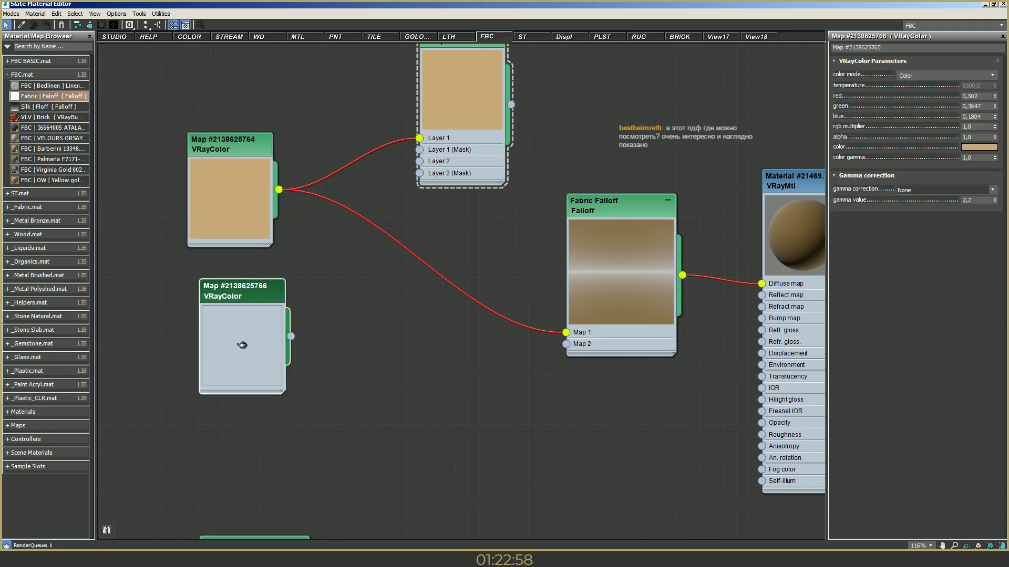
{"action": "left_click", "coordinate": [980, 150]}
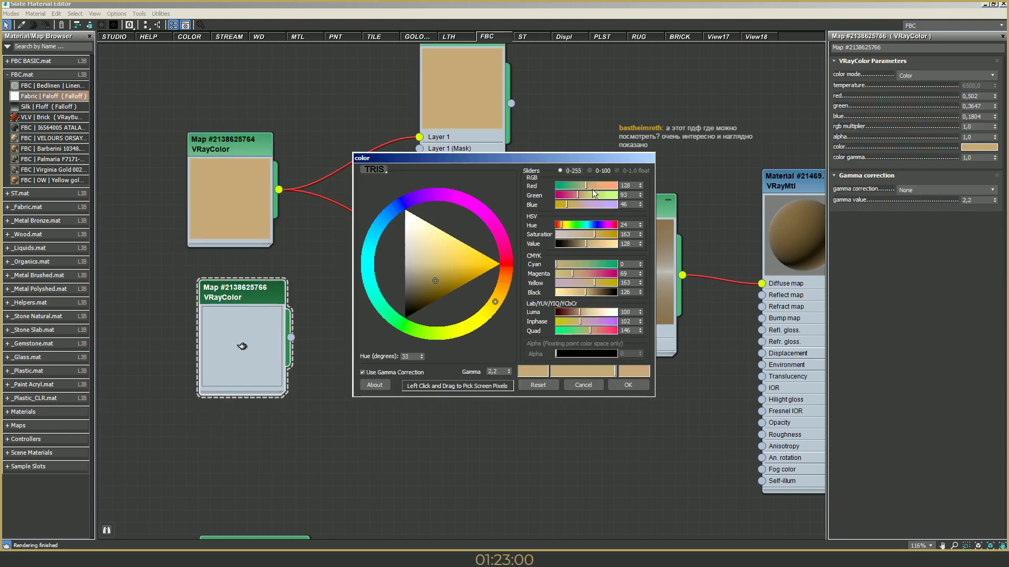
{"action": "left_click_drag", "start_coordinate": [594, 234], "coordinate": [490, 269]}
{"action": "left_click", "coordinate": [617, 244]}
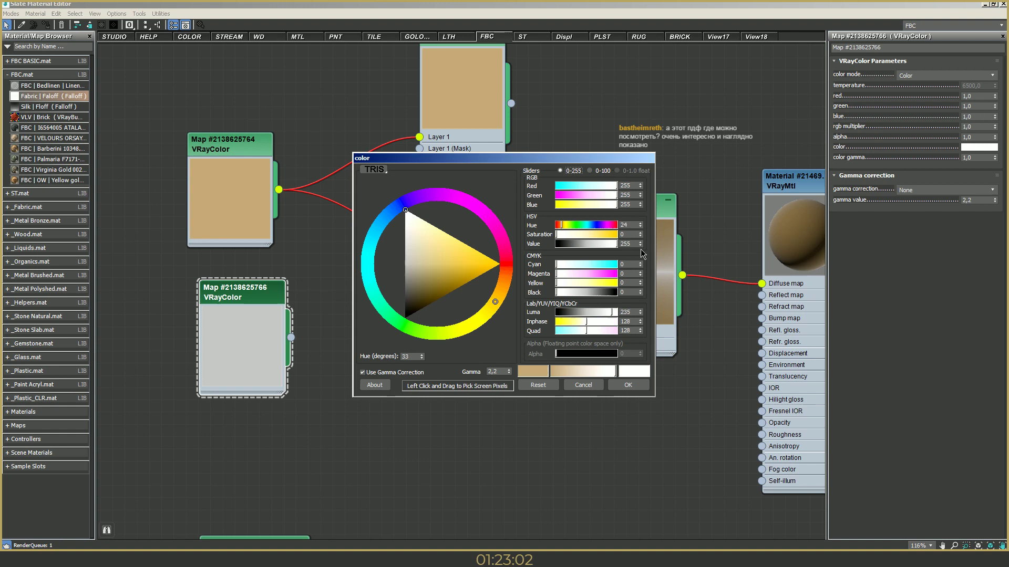
{"action": "left_click", "coordinate": [629, 384]}
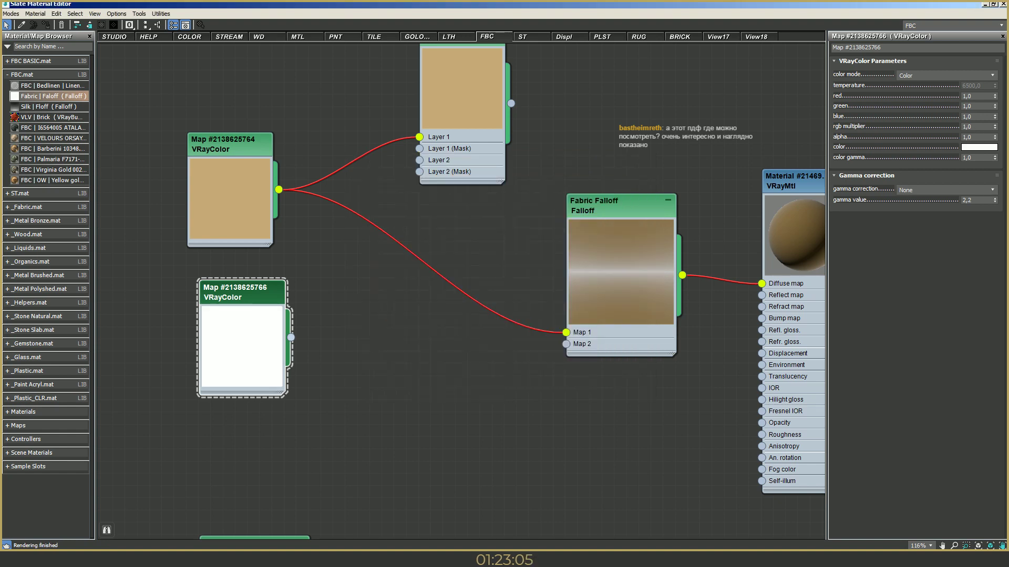
Connect the white VRayColor to Layer 2 of the Composite map and align it beneath the tan VRayColor node.
{"action": "left_click_drag", "start_coordinate": [291, 337], "coordinate": [419, 159]}
{"action": "middle_click_drag", "start_coordinate": [542, 157], "coordinate": [540, 212]}
{"action": "left_click_drag", "start_coordinate": [261, 347], "coordinate": [249, 347]}
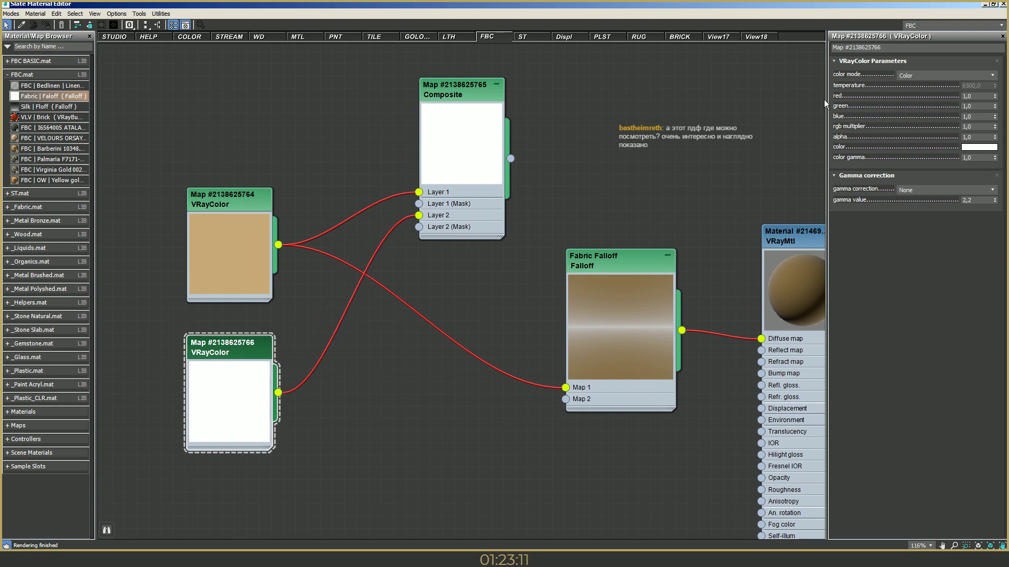
Set the blending mode of the Composite map's Layer 2 to Value.
{"action": "left_click", "coordinate": [478, 98]}
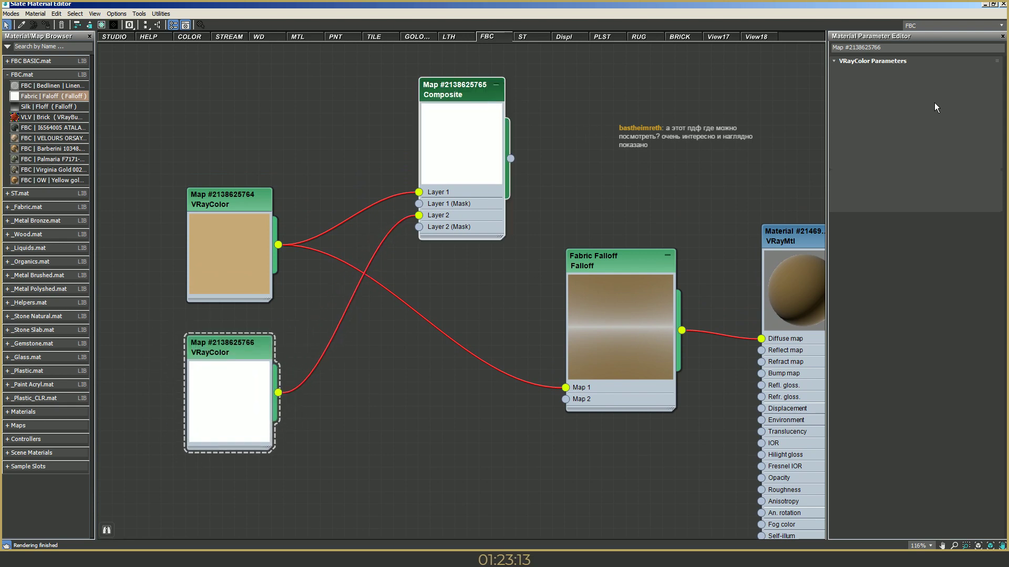
{"action": "left_click", "coordinate": [951, 108]}
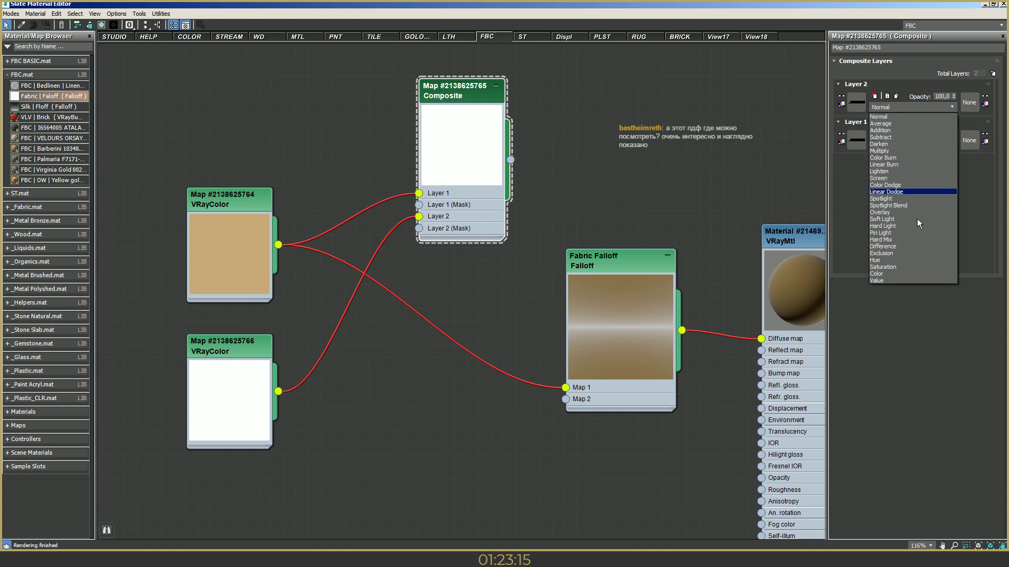
{"action": "left_click", "coordinate": [897, 281]}
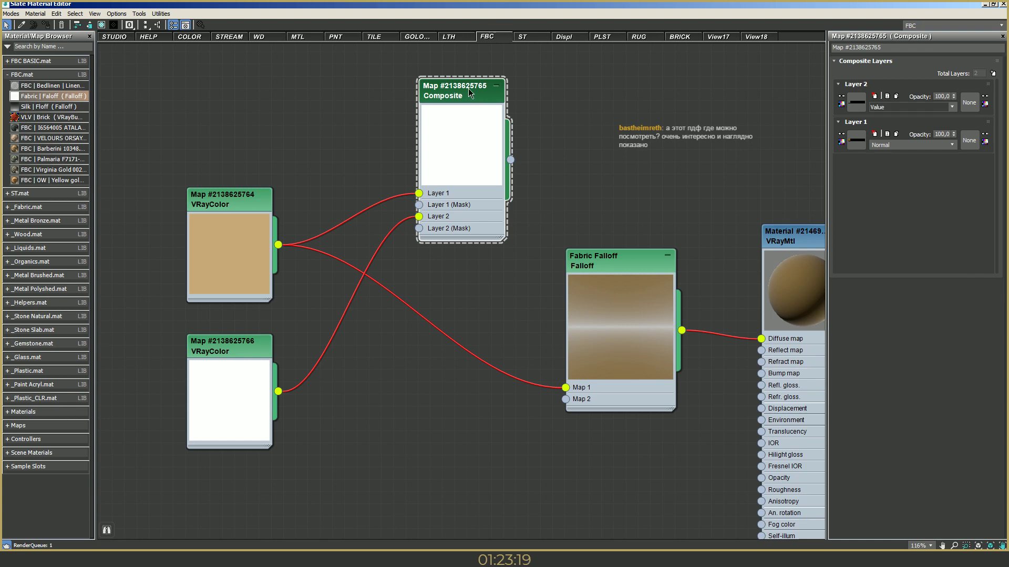
Move the Composite node below the wire to Fabric Falloff, and line up both VRayColor nodes in a column beside it.
{"action": "left_click_drag", "start_coordinate": [467, 99], "coordinate": [417, 356]}
{"action": "middle_click_drag", "start_coordinate": [419, 343], "coordinate": [446, 183]}
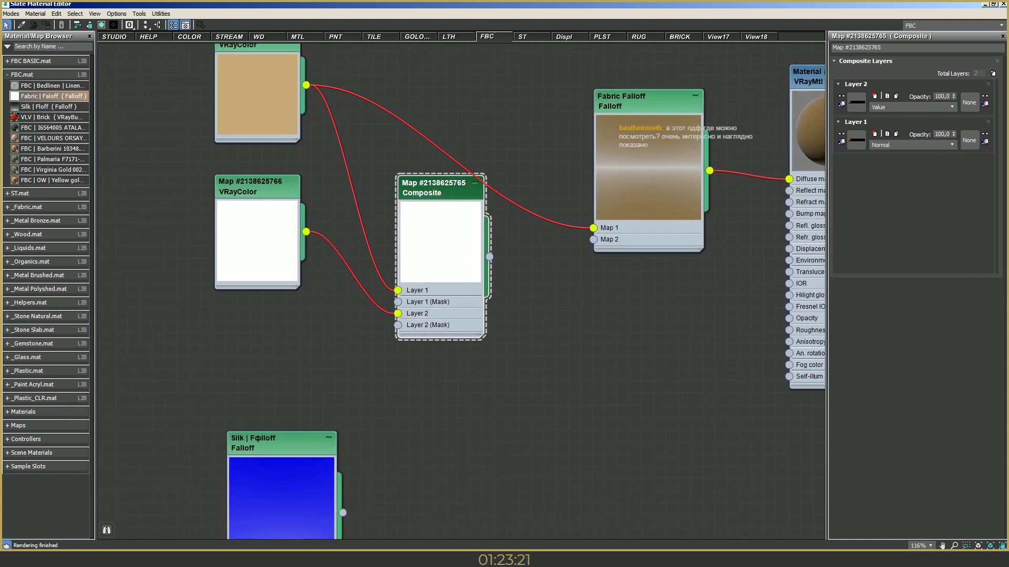
{"action": "left_click_drag", "start_coordinate": [262, 204], "coordinate": [226, 289]}
{"action": "right_click", "coordinate": [450, 195]}
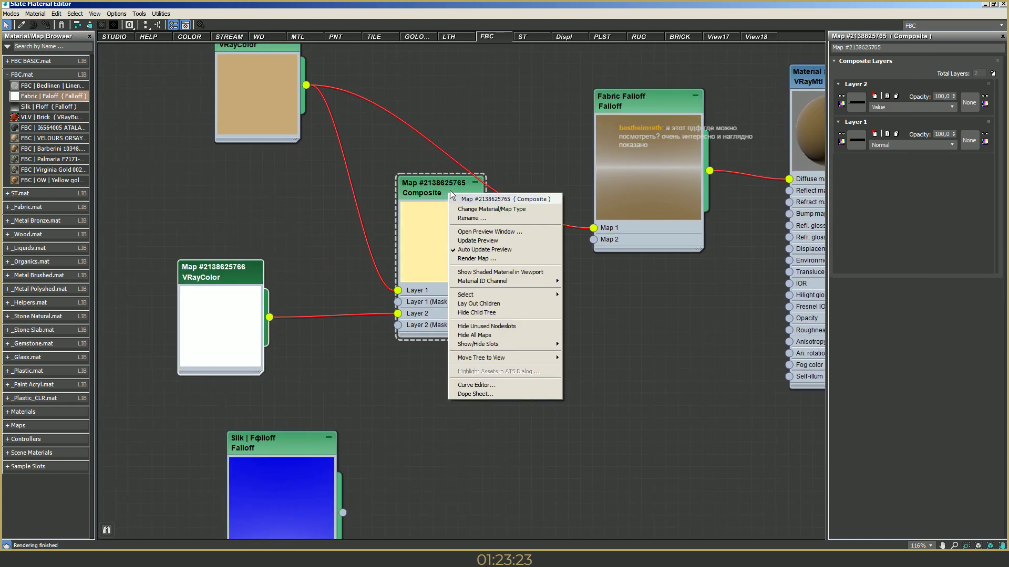
{"action": "left_click_drag", "start_coordinate": [429, 193], "coordinate": [406, 205]}
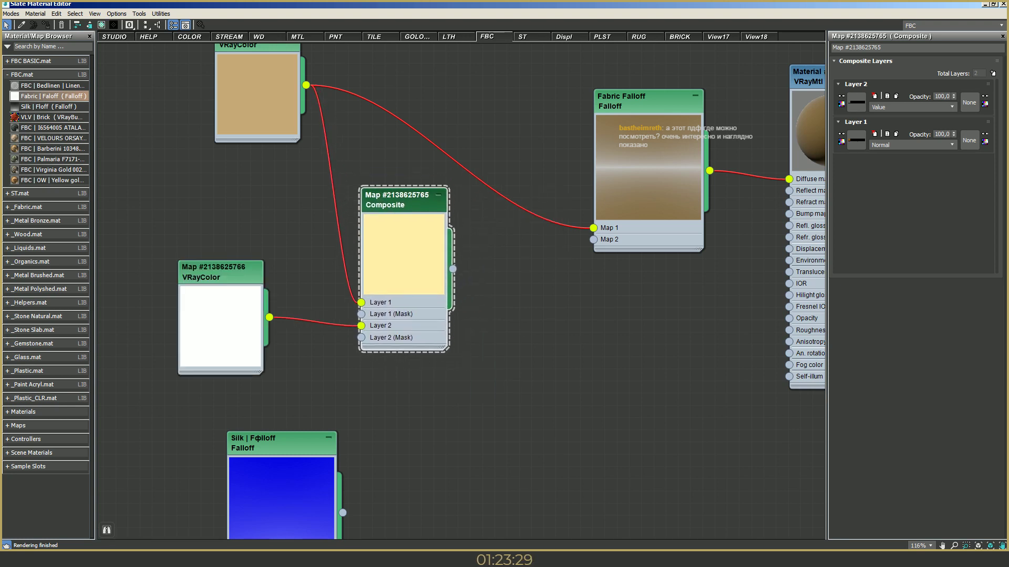
{"action": "middle_click_drag", "start_coordinate": [430, 195], "coordinate": [430, 233]}
{"action": "left_click_drag", "start_coordinate": [256, 79], "coordinate": [219, 78]}
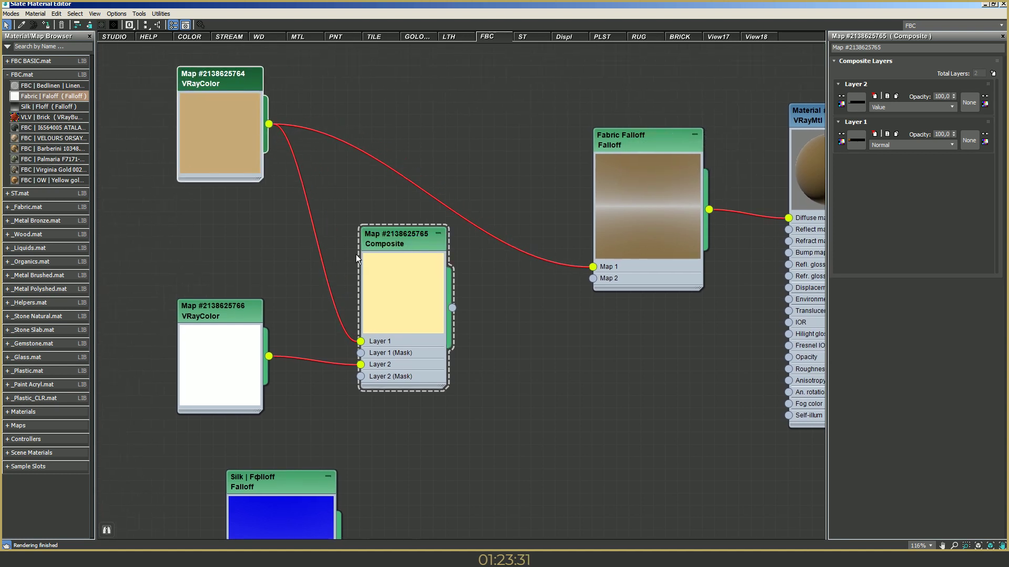
Move the Composite node closer to the colour nodes, then collapse the white VRayColor preview and align that node with the Layer 2 input.
{"action": "middle_click_drag", "start_coordinate": [435, 309], "coordinate": [407, 291]}
{"action": "left_click_drag", "start_coordinate": [396, 250], "coordinate": [372, 250]}
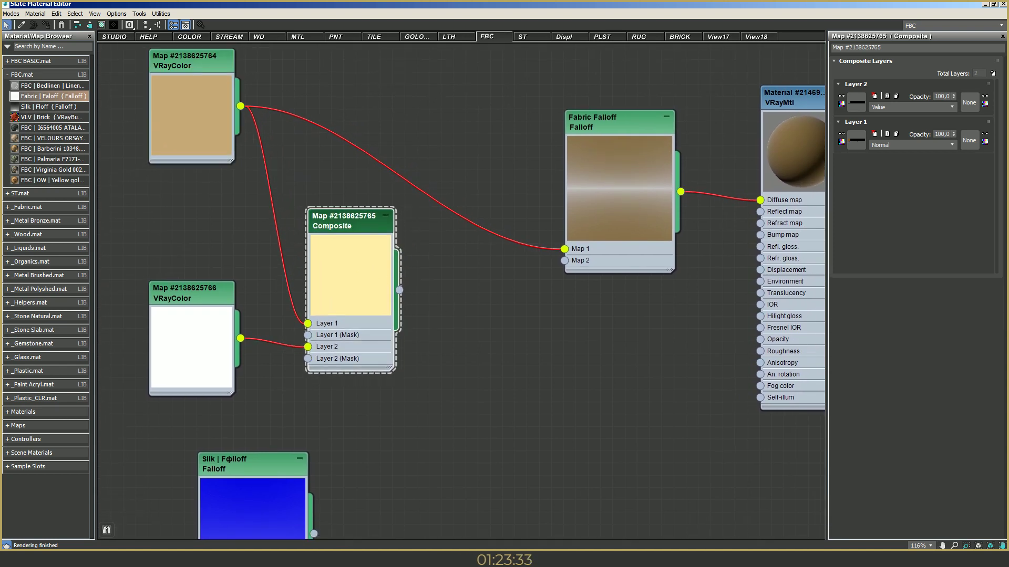
{"action": "double_click", "coordinate": [176, 315]}
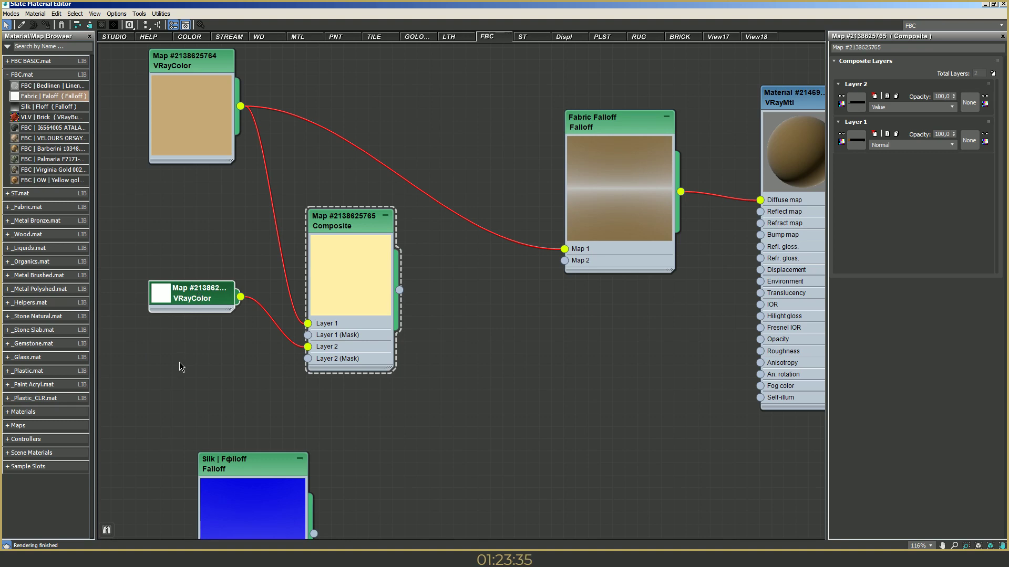
{"action": "left_click_drag", "start_coordinate": [190, 294], "coordinate": [165, 341]}
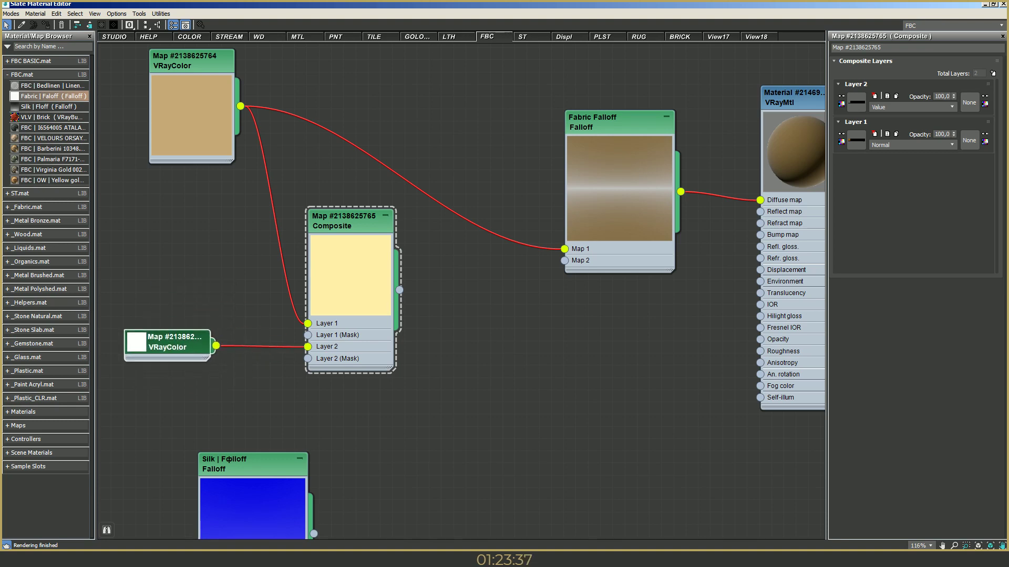
Switch to ACDSee, examine the fur shading in the enlarged grey cat photo 102.png, and return to the Slate Material Editor.
{"action": "left_click", "coordinate": [440, 558]}
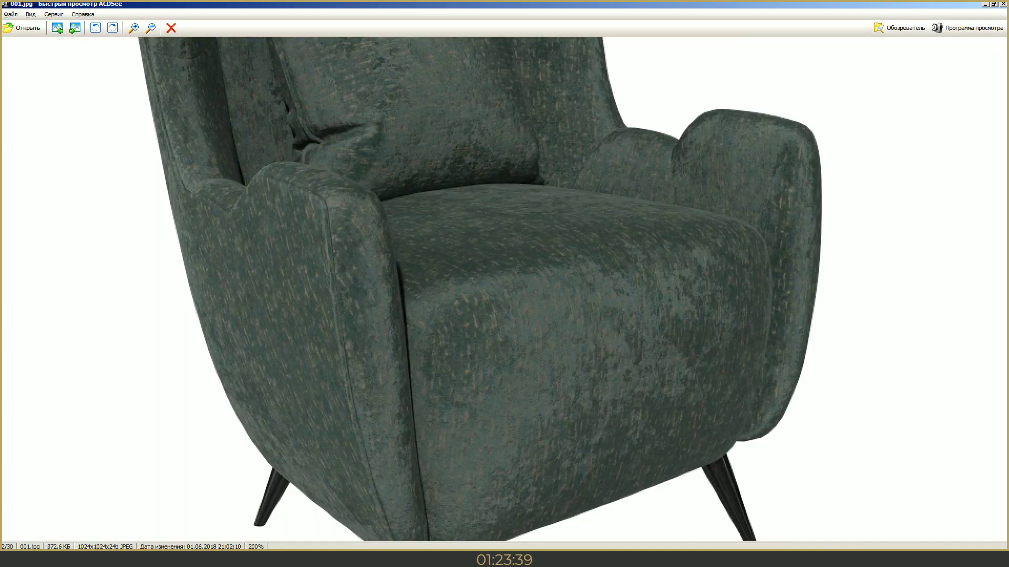
{"action": "key", "text": "alt+Tab"}
{"action": "key", "text": "alt+Tab"}
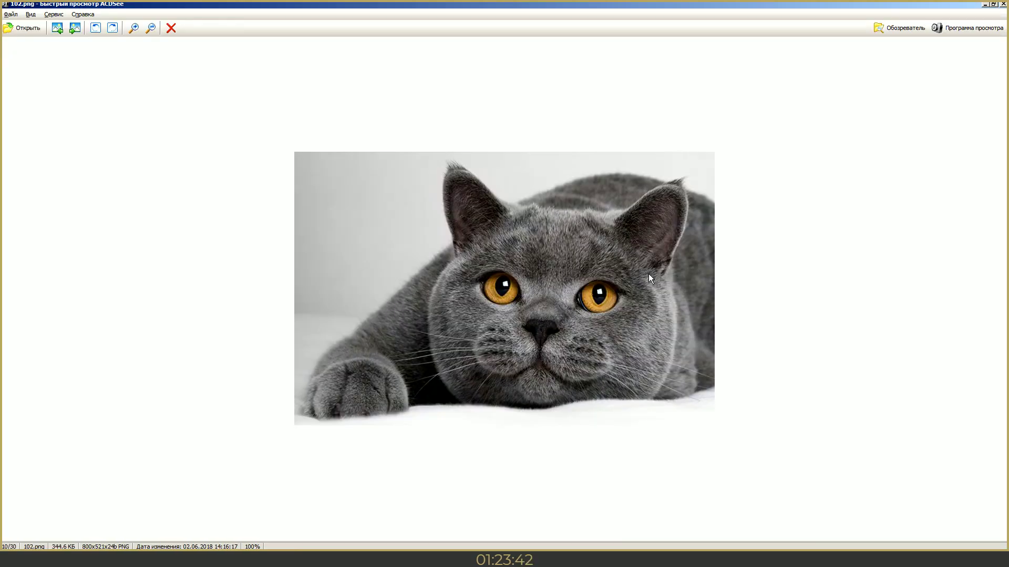
{"action": "left_click", "coordinate": [134, 30]}
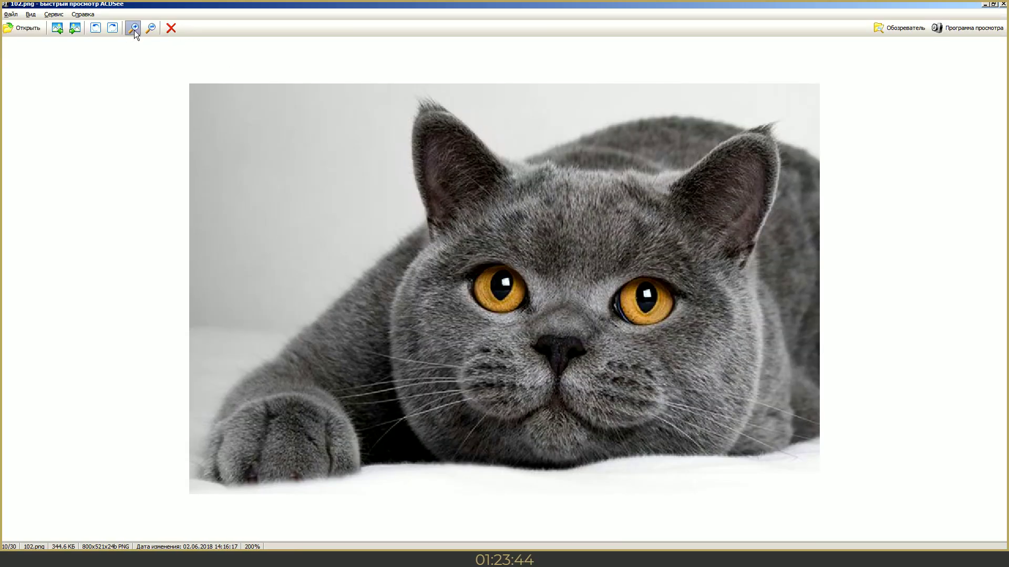
{"action": "left_click", "coordinate": [134, 30]}
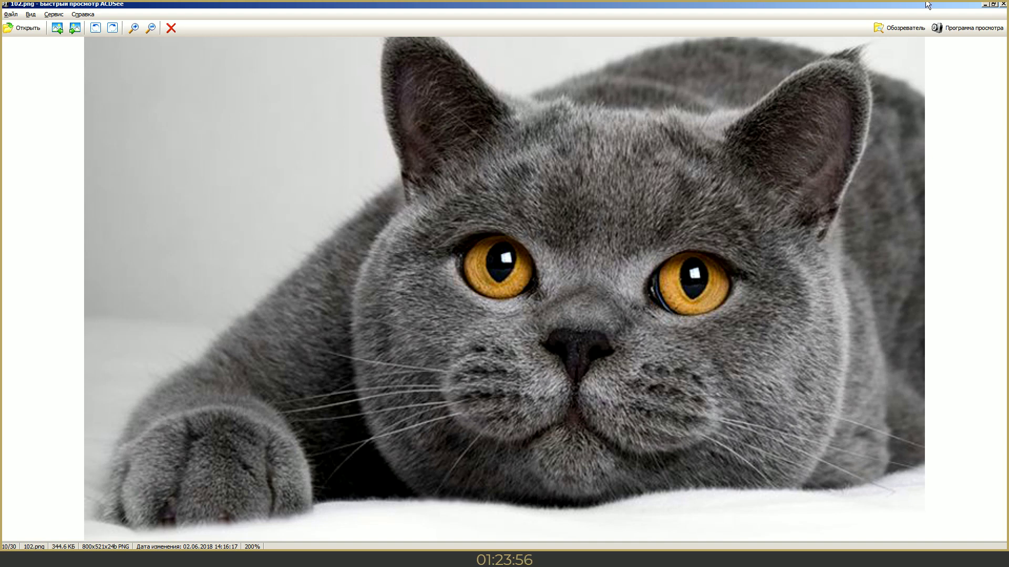
{"action": "left_click", "coordinate": [985, 4]}
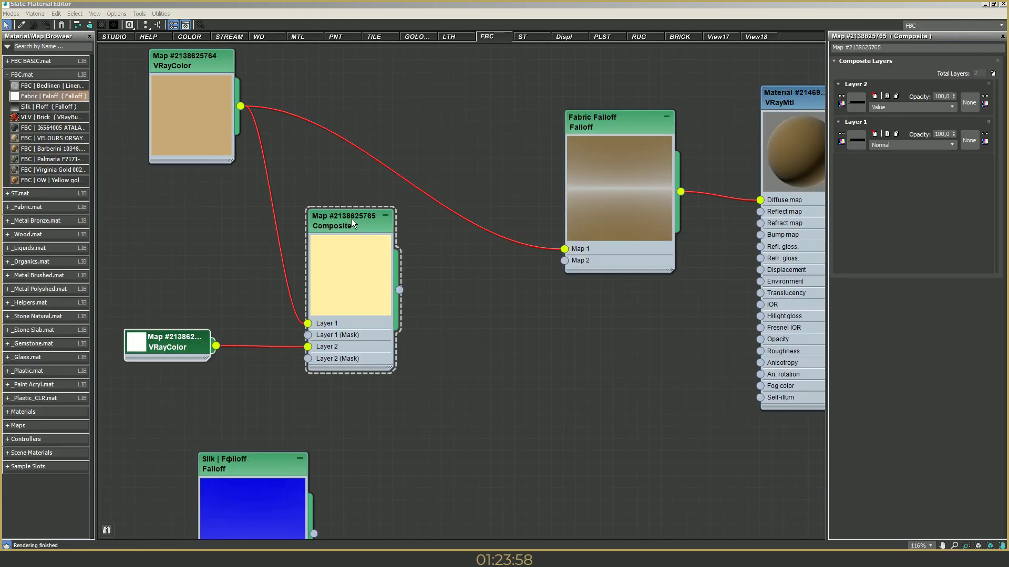
Add a Color Correction map from the general maps beside the Composite node.
{"action": "left_click", "coordinate": [353, 223]}
{"action": "right_click", "coordinate": [476, 319]}
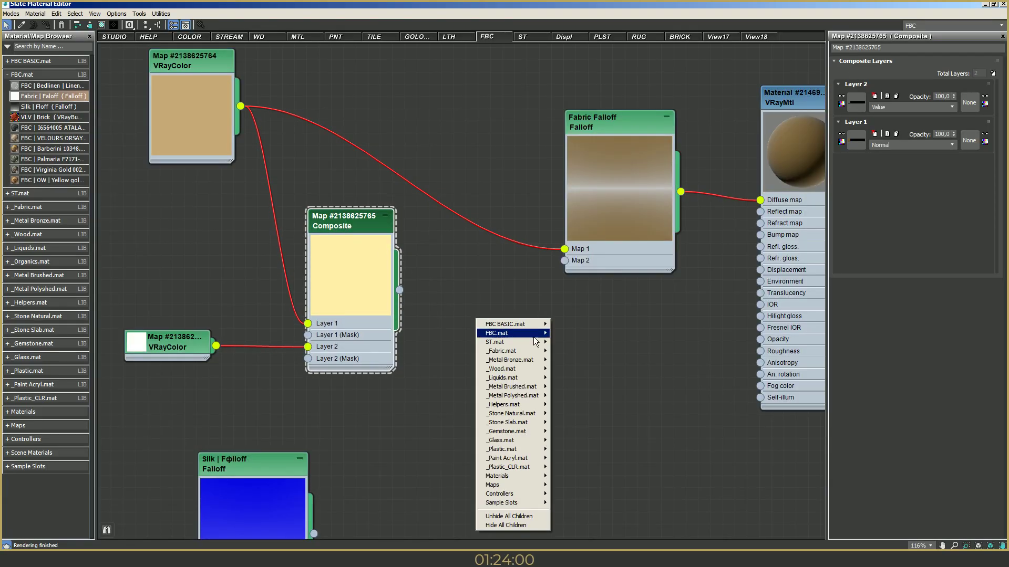
{"action": "mouse_move", "coordinate": [530, 485]}
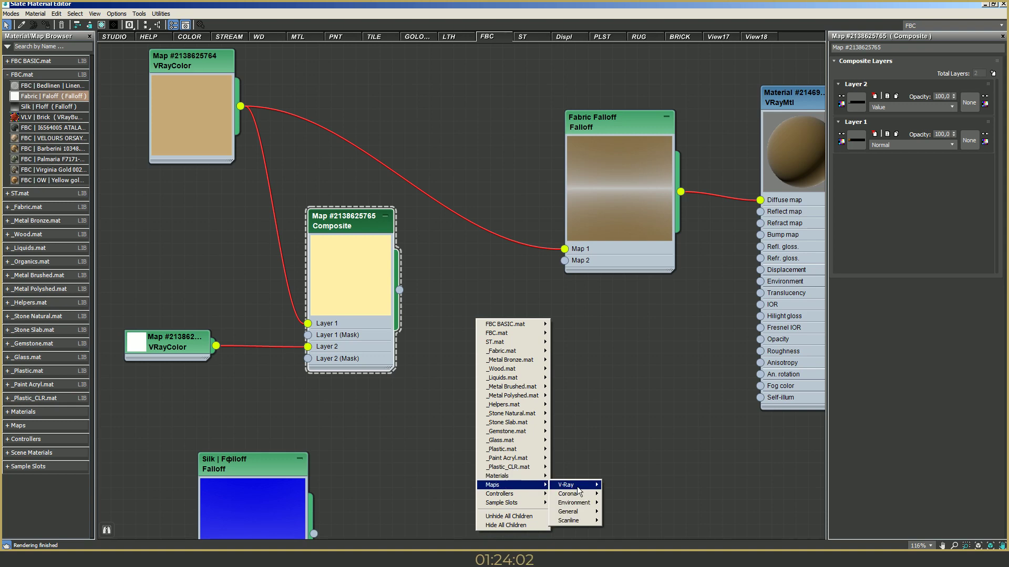
{"action": "mouse_move", "coordinate": [568, 511]}
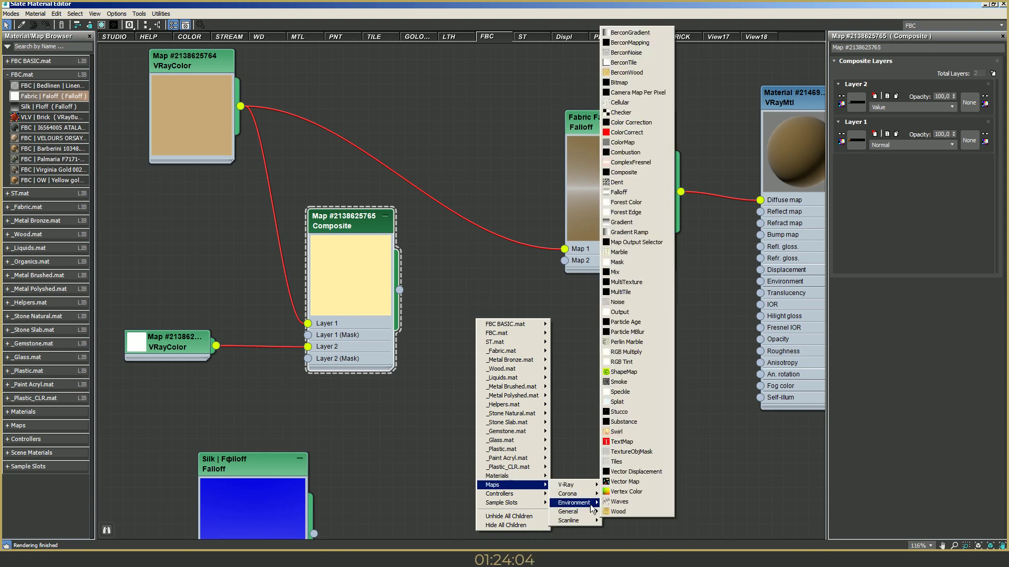
{"action": "left_click", "coordinate": [665, 127]}
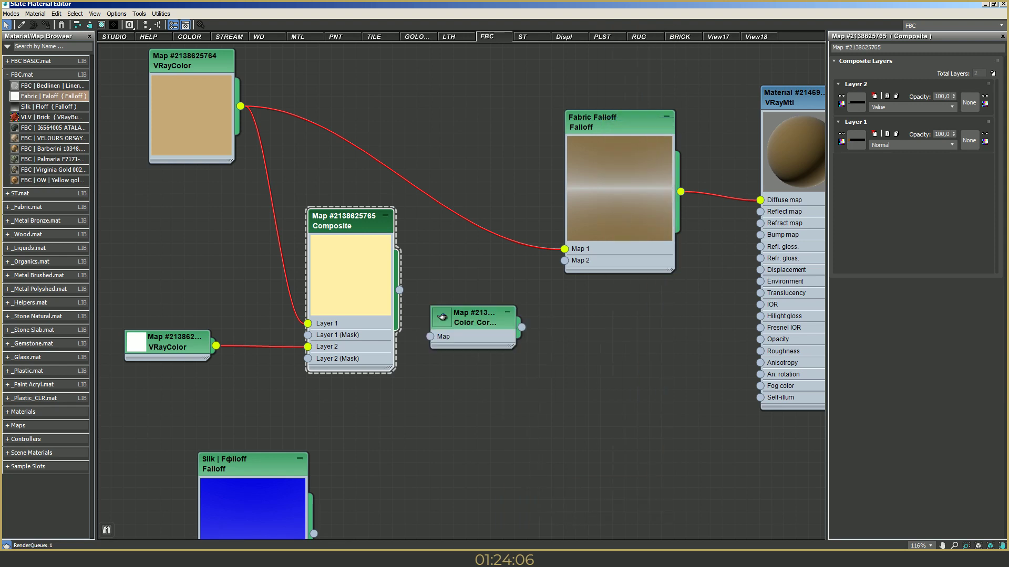
Wire the Composite through the Color Correction map into Map 2 of Fabric Falloff, enlarging the Color Correction preview and aligning its node.
{"action": "left_click_drag", "start_coordinate": [439, 320], "coordinate": [455, 269]}
{"action": "left_click_drag", "start_coordinate": [416, 296], "coordinate": [441, 277]}
{"action": "double_click", "coordinate": [455, 276]}
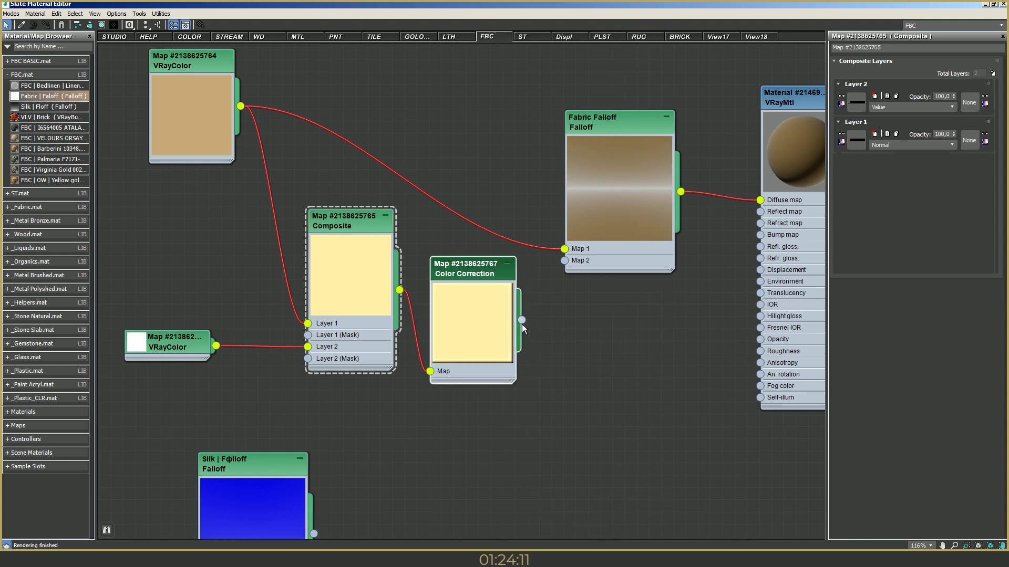
{"action": "left_click_drag", "start_coordinate": [522, 320], "coordinate": [564, 261]}
{"action": "left_click_drag", "start_coordinate": [481, 278], "coordinate": [482, 265]}
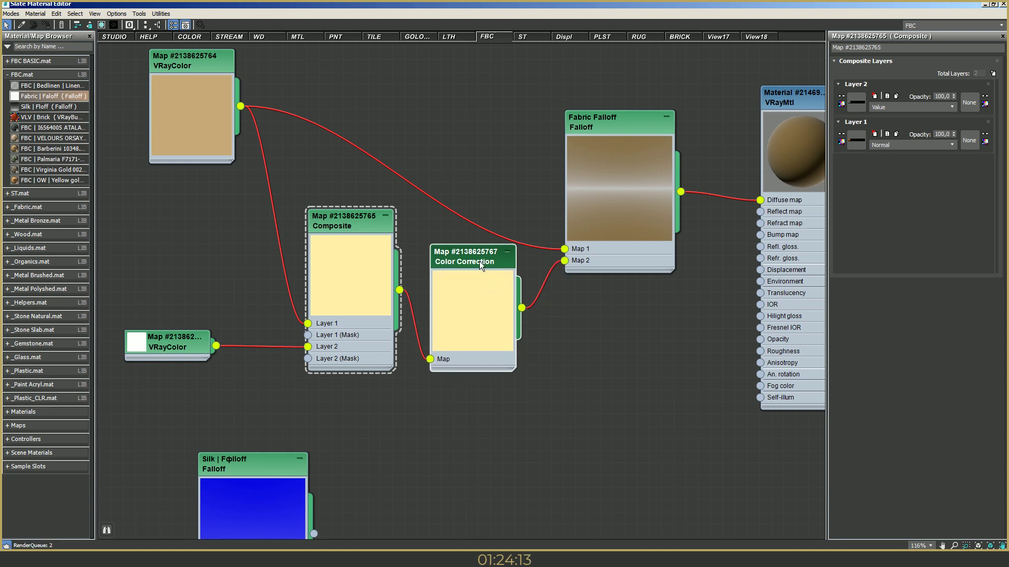
Set the Color Correction map's saturation to -50.
{"action": "double_click", "coordinate": [481, 265]}
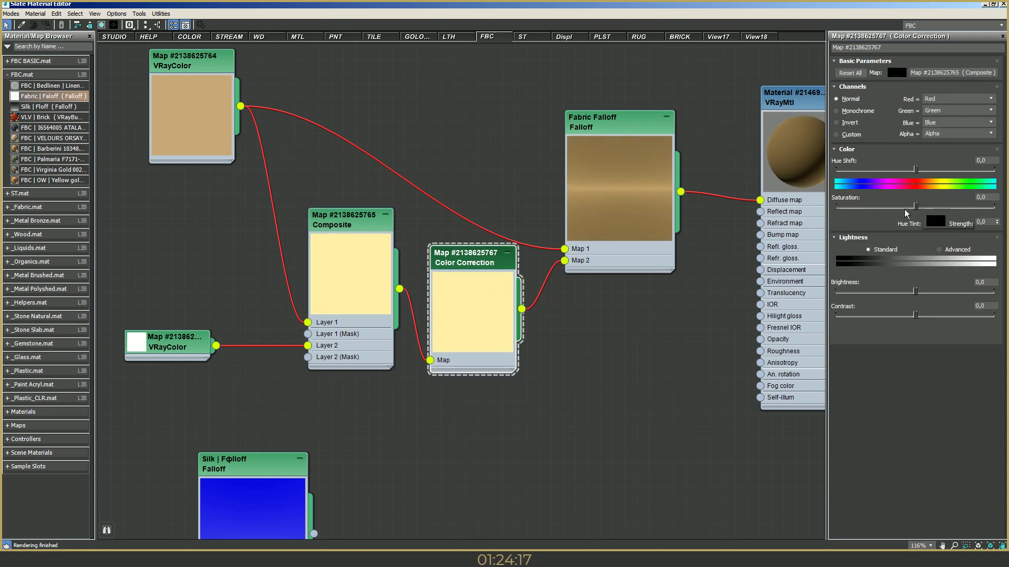
{"action": "left_click", "coordinate": [864, 207]}
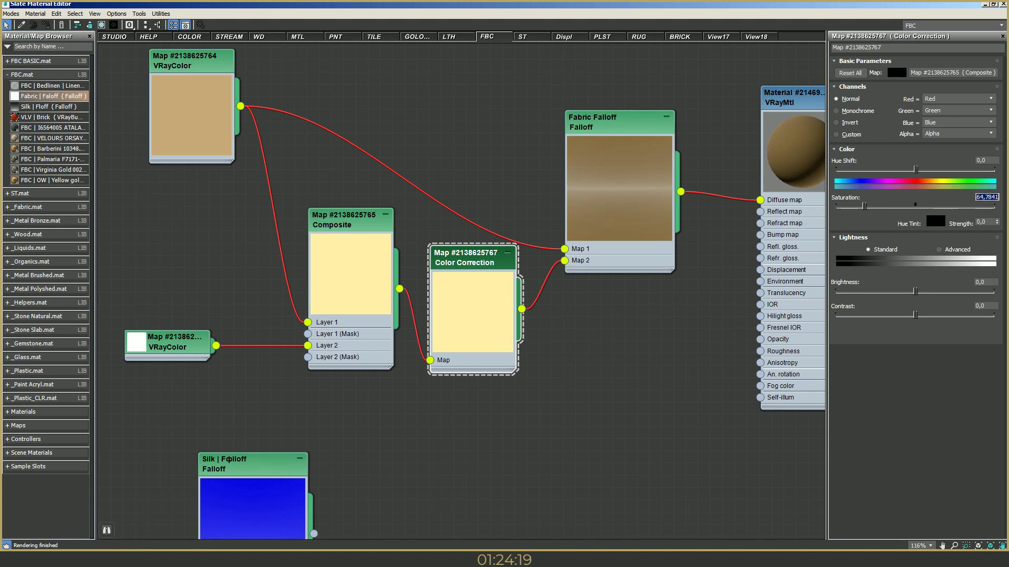
{"action": "key", "text": "Return"}
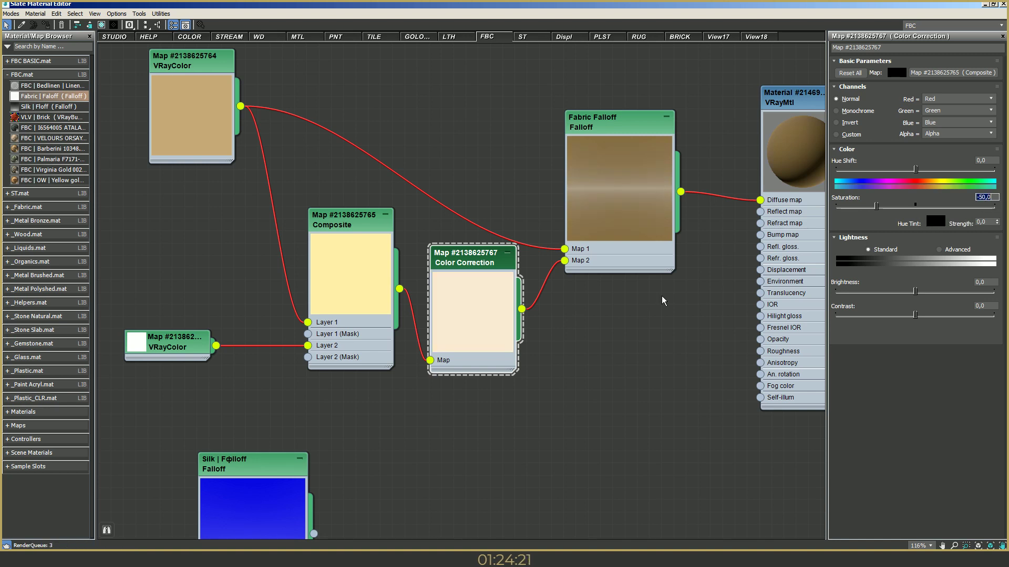
Move the Fabric Falloff and VRayMtl nodes up and slightly away from the colour map chain.
{"action": "middle_click_drag", "start_coordinate": [608, 310], "coordinate": [406, 364]}
{"action": "left_click_drag", "start_coordinate": [597, 165], "coordinate": [609, 153]}
{"action": "middle_click_drag", "start_coordinate": [520, 223], "coordinate": [563, 225]}
{"action": "left_click_drag", "start_coordinate": [444, 186], "coordinate": [468, 150]}
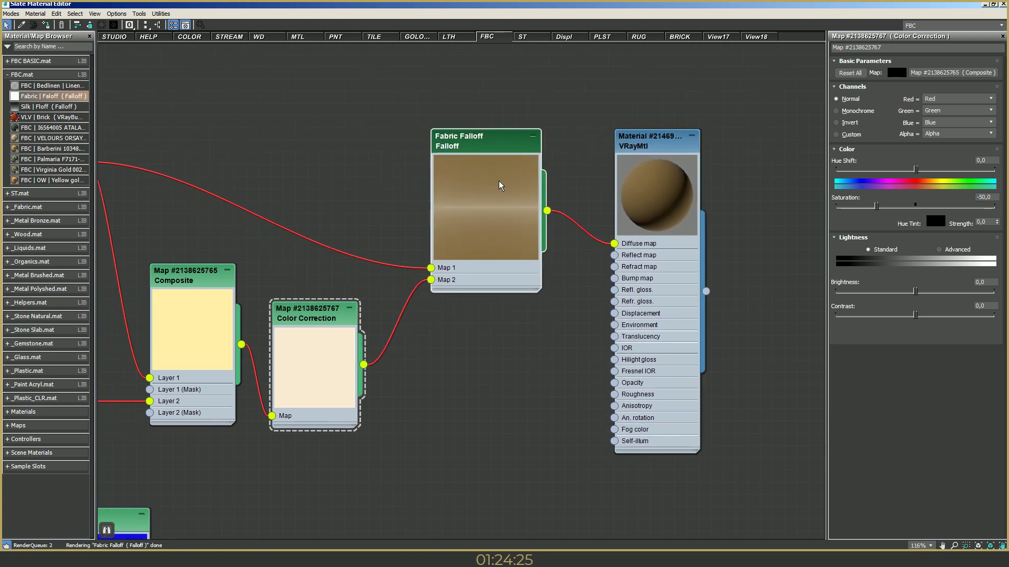
{"action": "middle_click_drag", "start_coordinate": [524, 219], "coordinate": [535, 161]}
{"action": "left_click_drag", "start_coordinate": [663, 84], "coordinate": [663, 47]}
{"action": "scroll", "coordinate": [332, 239], "scroll_direction": "down", "scroll_amount": 1}
{"action": "middle_click_drag", "start_coordinate": [332, 239], "coordinate": [482, 325]}
{"action": "scroll", "coordinate": [502, 271], "scroll_direction": "down", "scroll_amount": 2}
Darken the tan VRayColor map to a value of 22, and raise its red component to 168.
{"action": "left_click", "coordinate": [251, 178]}
{"action": "double_click", "coordinate": [253, 182]}
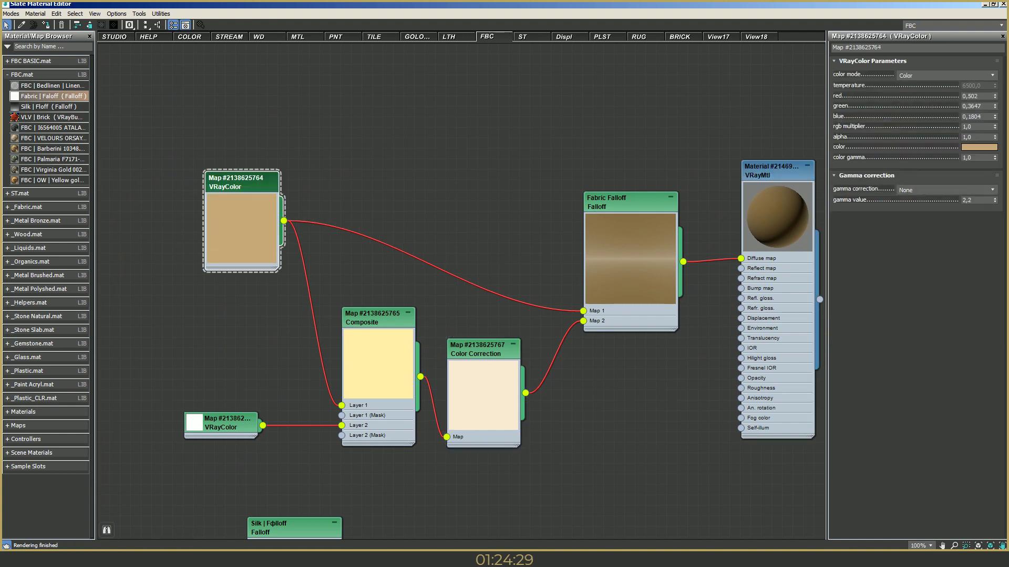
{"action": "middle_click_drag", "start_coordinate": [252, 183], "coordinate": [219, 159]}
{"action": "left_click", "coordinate": [980, 147]}
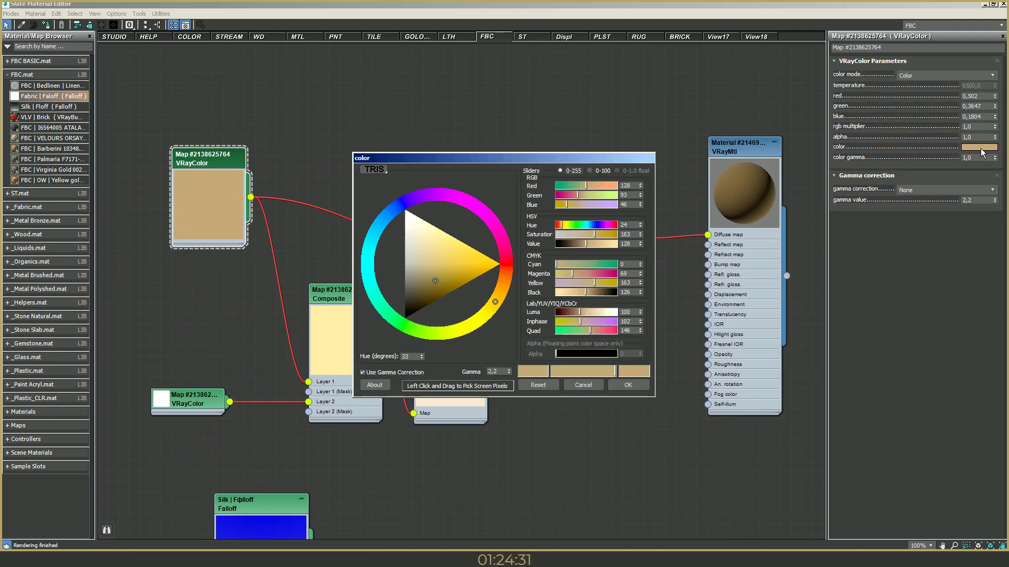
{"action": "left_click", "coordinate": [561, 244]}
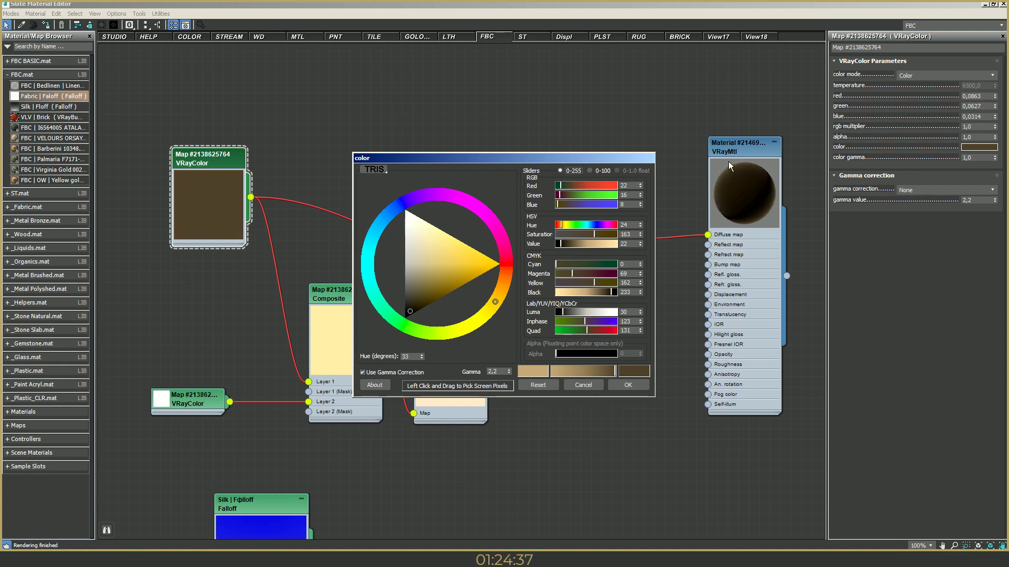
{"action": "left_click", "coordinate": [595, 186]}
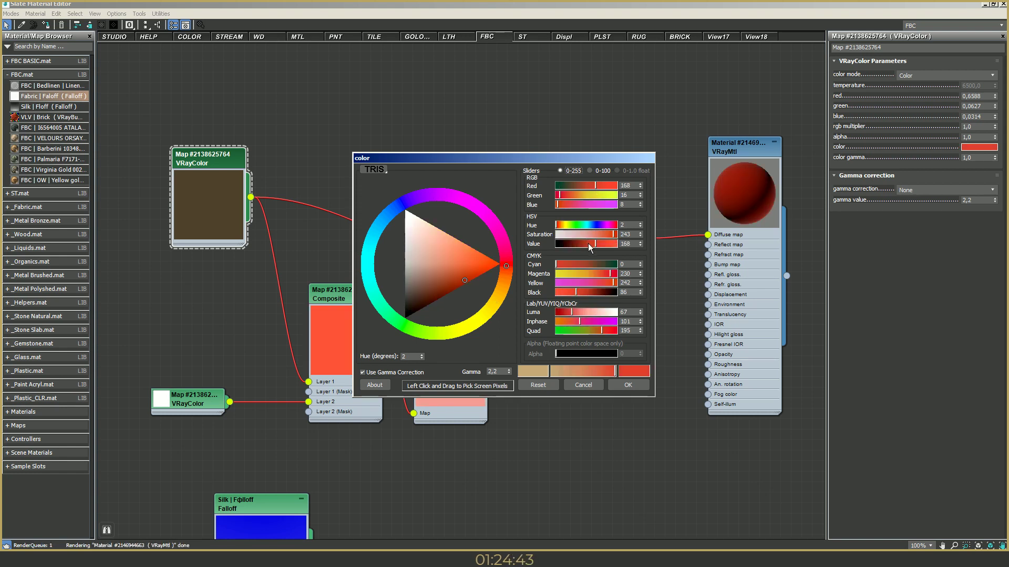
Switch the colour sliders to the 0-100 range and soften the red VRayColor to pale pink with saturation 34.
{"action": "left_click", "coordinate": [590, 171]}
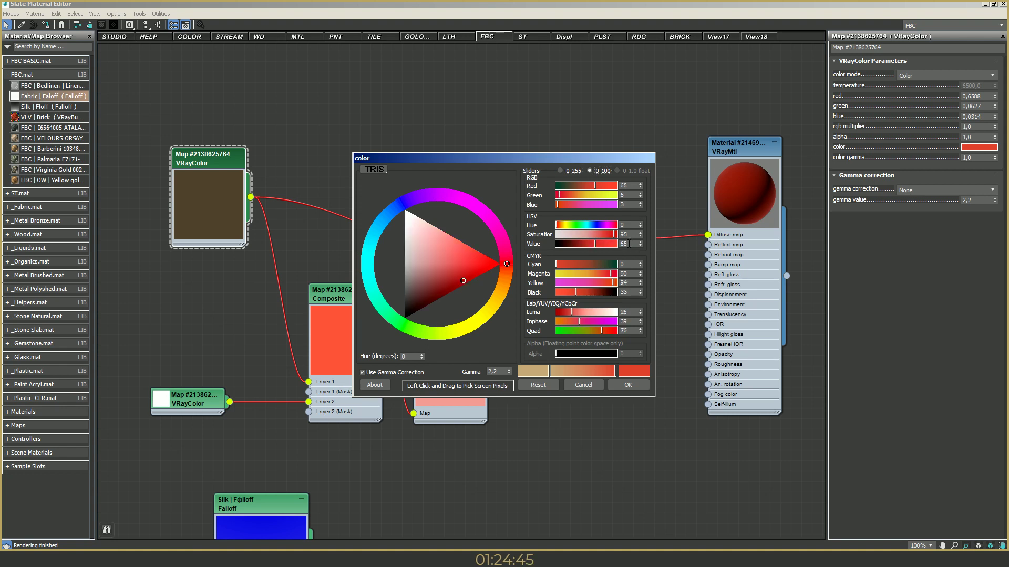
{"action": "left_click_drag", "start_coordinate": [628, 244], "coordinate": [611, 244]}
{"action": "left_click_drag", "start_coordinate": [579, 234], "coordinate": [575, 232]}
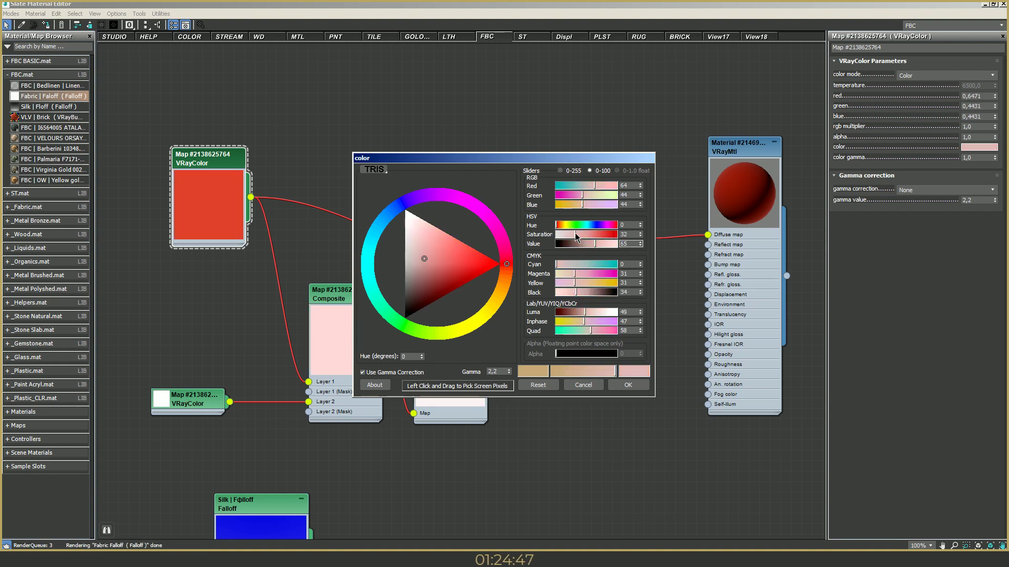
{"action": "left_click", "coordinate": [628, 385]}
Reduce the Slate Material Editor to a smaller window over the scene and hide its parameter area.
{"action": "middle_click_drag", "start_coordinate": [727, 309], "coordinate": [559, 326]}
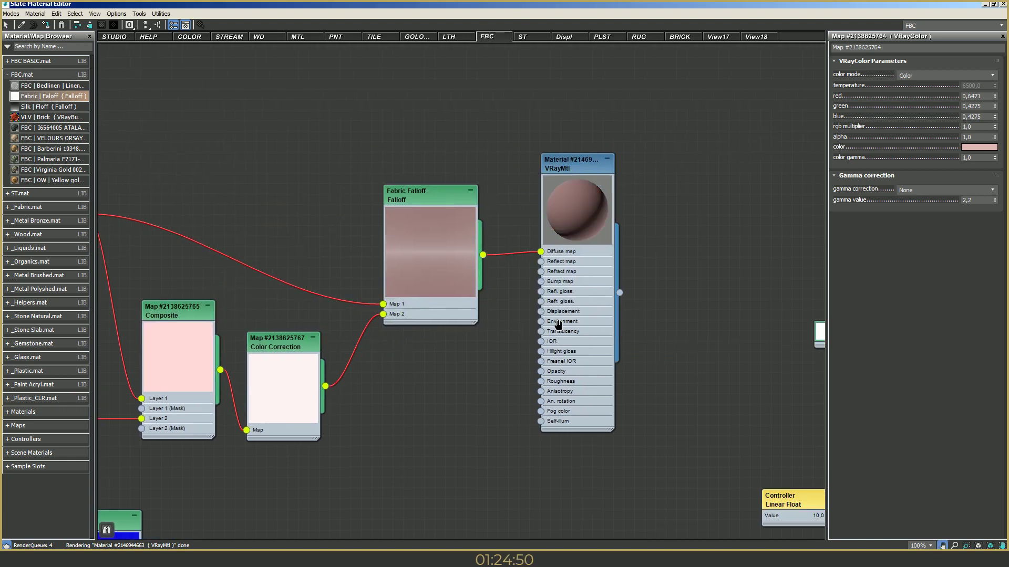
{"action": "left_click", "coordinate": [992, 5]}
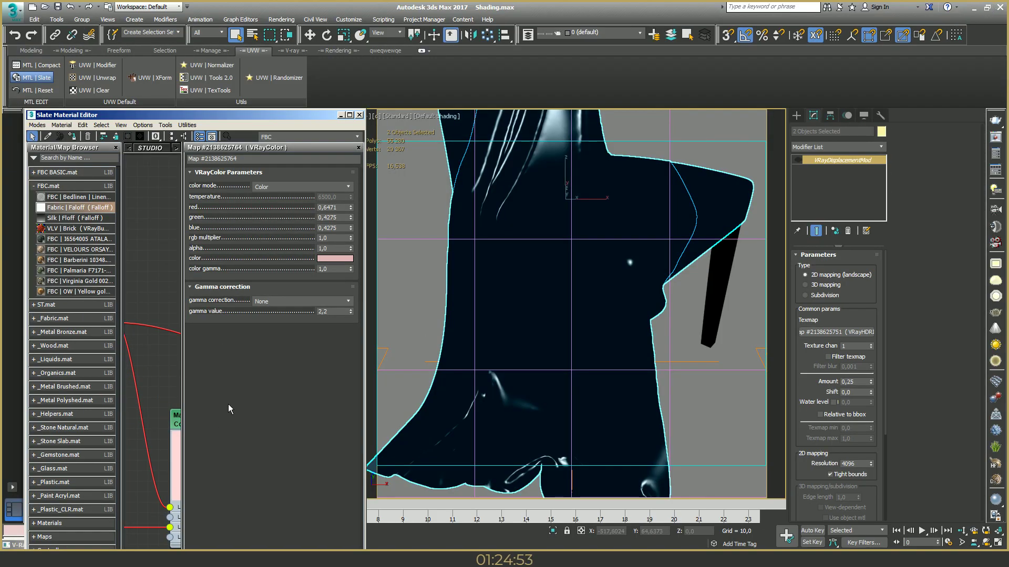
{"action": "left_click", "coordinate": [359, 148]}
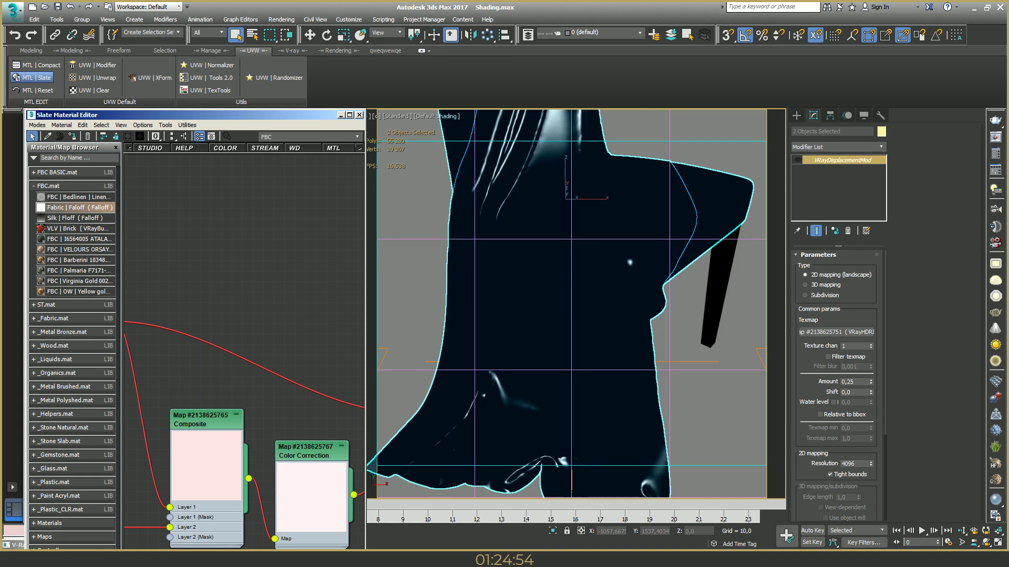
Assign the VRayMtl fed by Fabric Falloff to the two selected objects of the draped chair.
{"action": "key", "text": "z"}
{"action": "middle_click_drag", "start_coordinate": [323, 348], "coordinate": [235, 271]}
{"action": "scroll", "coordinate": [262, 299], "scroll_direction": "down", "scroll_amount": 3}
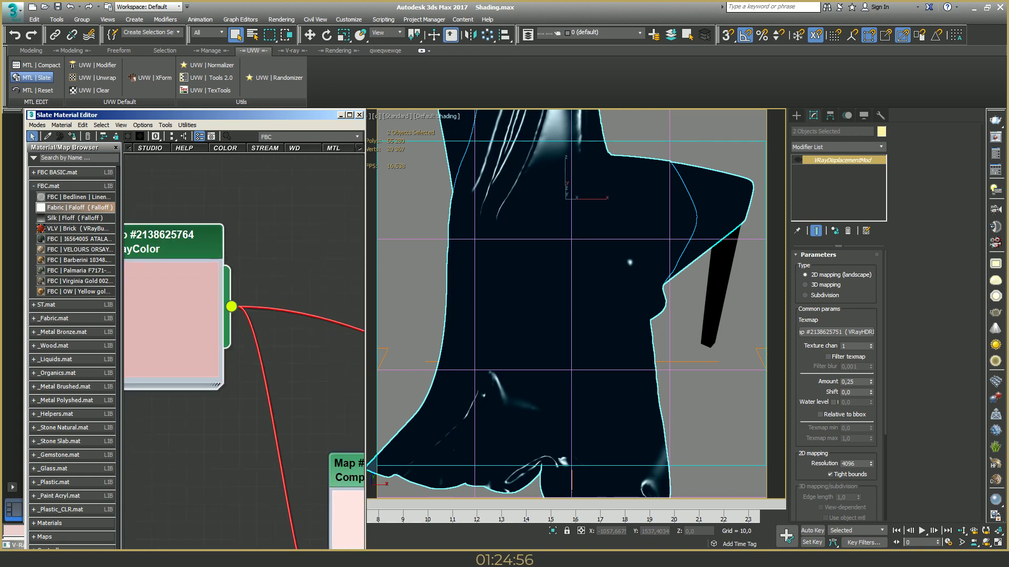
{"action": "middle_click_drag", "start_coordinate": [286, 341], "coordinate": [156, 278]}
{"action": "scroll", "coordinate": [161, 277], "scroll_direction": "down", "scroll_amount": 2}
{"action": "scroll", "coordinate": [230, 314], "scroll_direction": "down", "scroll_amount": 2}
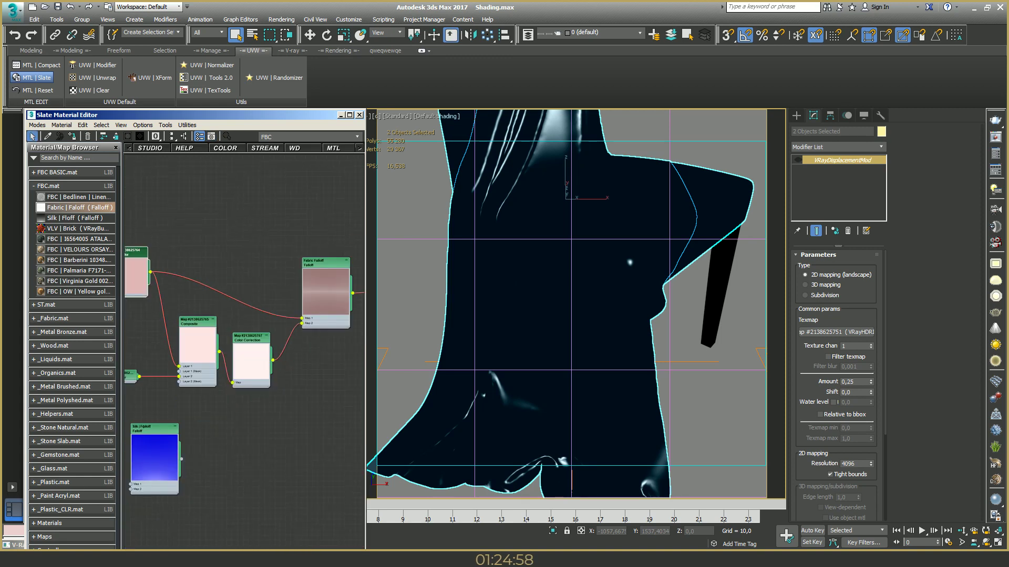
{"action": "middle_click_drag", "start_coordinate": [261, 316], "coordinate": [140, 339]}
{"action": "middle_click_drag", "start_coordinate": [288, 300], "coordinate": [284, 296]}
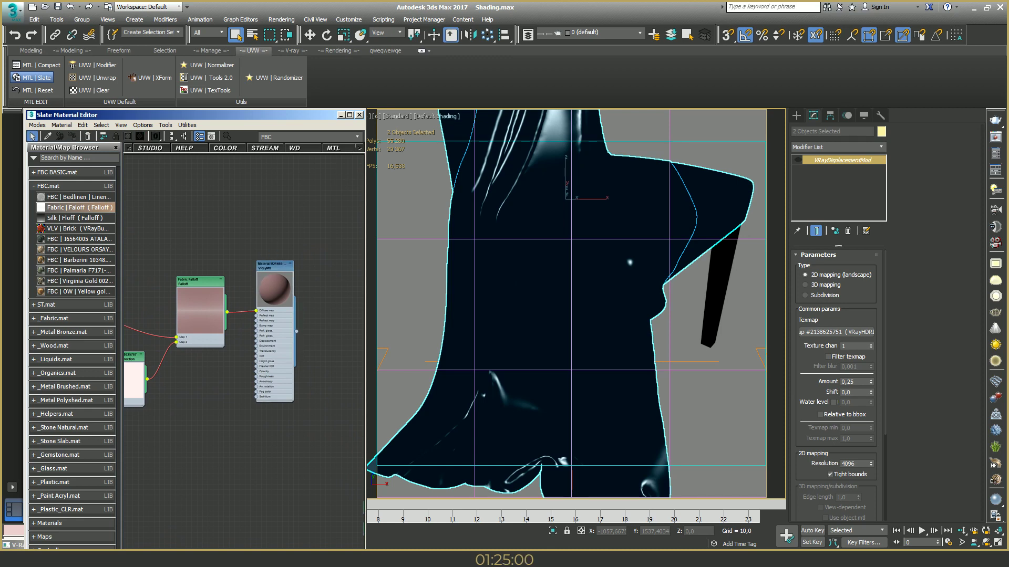
{"action": "left_click", "coordinate": [73, 137]}
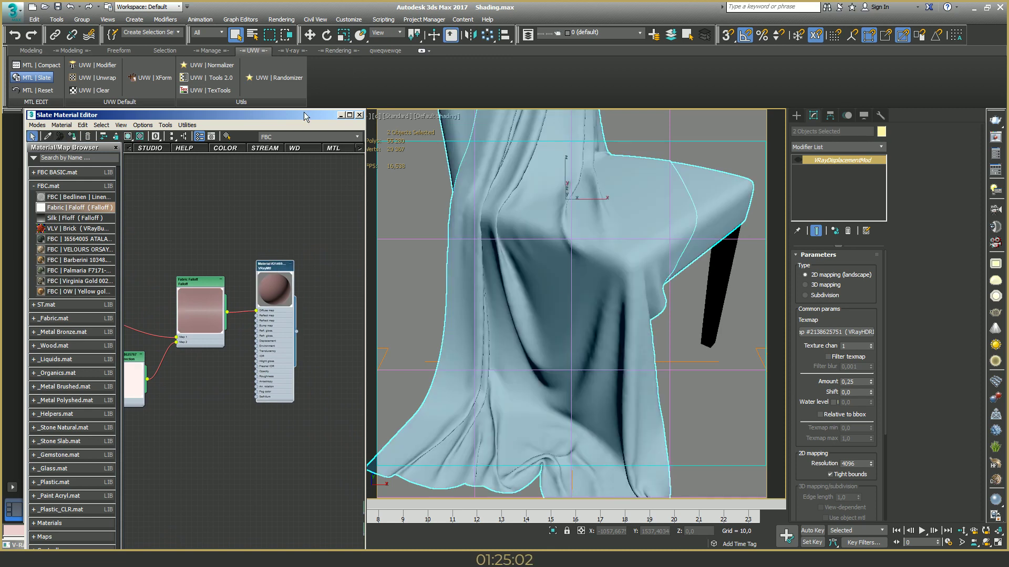
Set the Fabric Falloff type to Fresnel and convert the mix curve's start point to Corner.
{"action": "left_click_drag", "start_coordinate": [304, 112], "coordinate": [546, 62]}
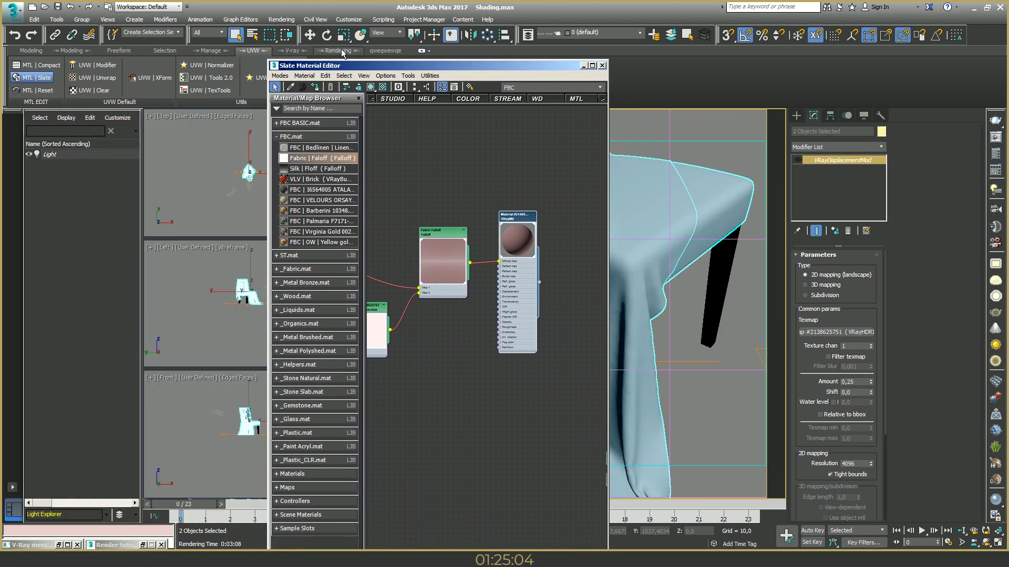
{"action": "left_click", "coordinate": [444, 238]}
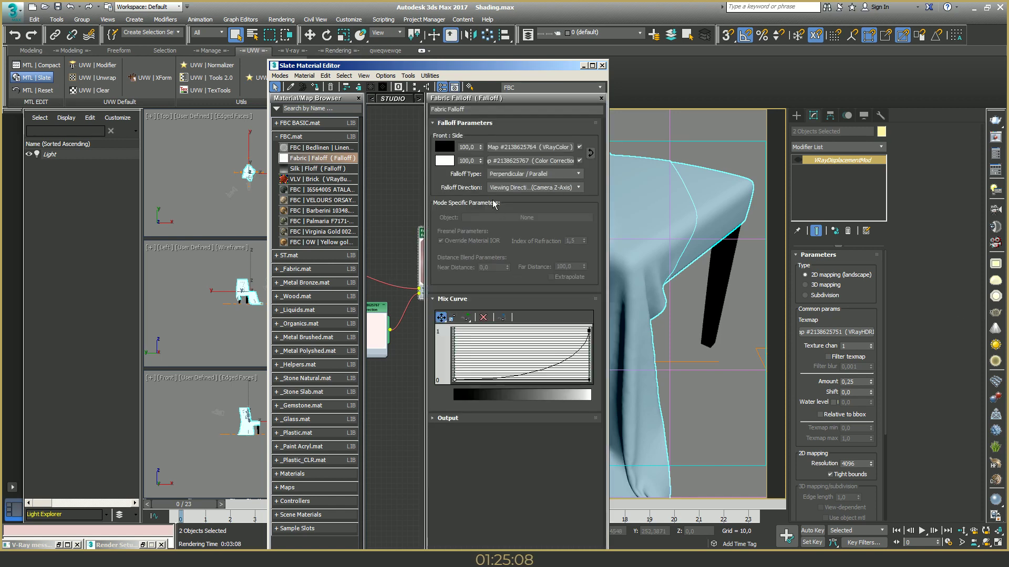
{"action": "left_click", "coordinate": [578, 177]}
{"action": "left_click", "coordinate": [557, 198]}
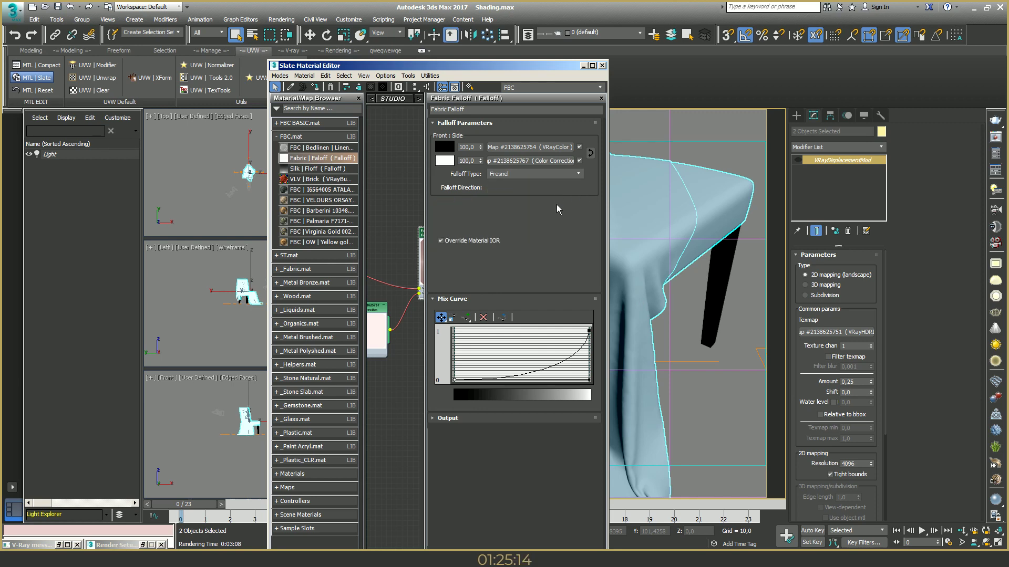
{"action": "right_click", "coordinate": [455, 381]}
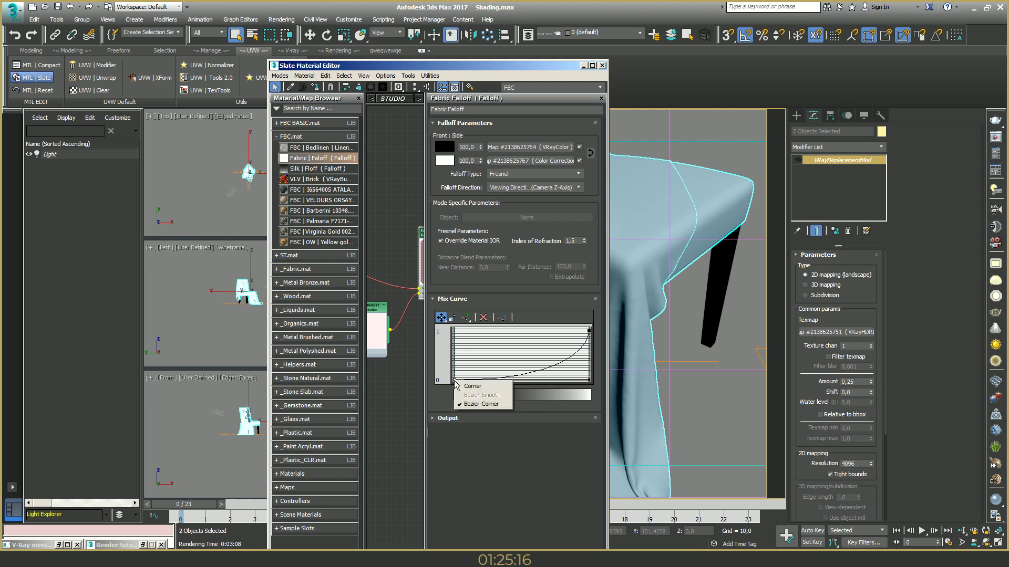
{"action": "left_click", "coordinate": [486, 387]}
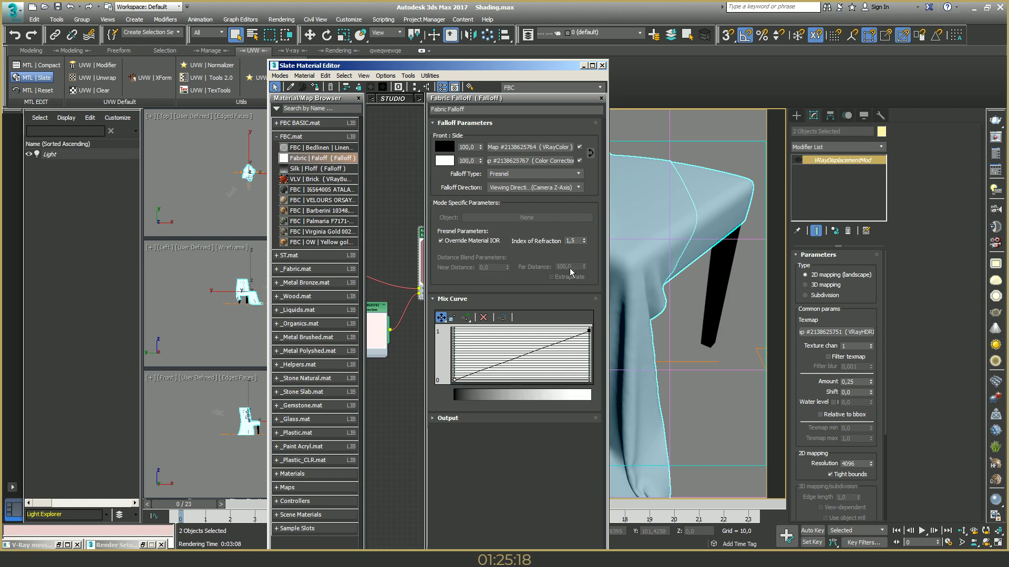
Try Index of Refraction values of 1.6 and 1.25 on Fabric Falloff, and return it to 1.5.
{"action": "left_click", "coordinate": [578, 241]}
{"action": "type", "text": "1,6"}
{"action": "key", "text": "Return"}
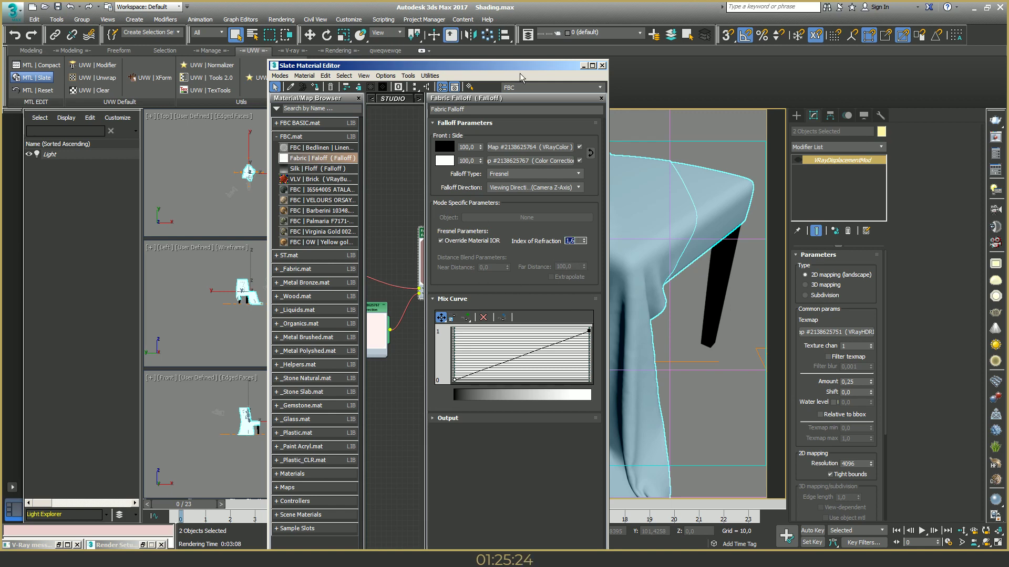
{"action": "mouse_move", "coordinate": [520, 66]}
{"action": "left_mouse_down"}
{"action": "mouse_move", "coordinate": [383, 79]}
{"action": "mouse_move", "coordinate": [389, 70]}
{"action": "mouse_move", "coordinate": [560, 89]}
{"action": "mouse_move", "coordinate": [507, 71]}
{"action": "left_mouse_up"}
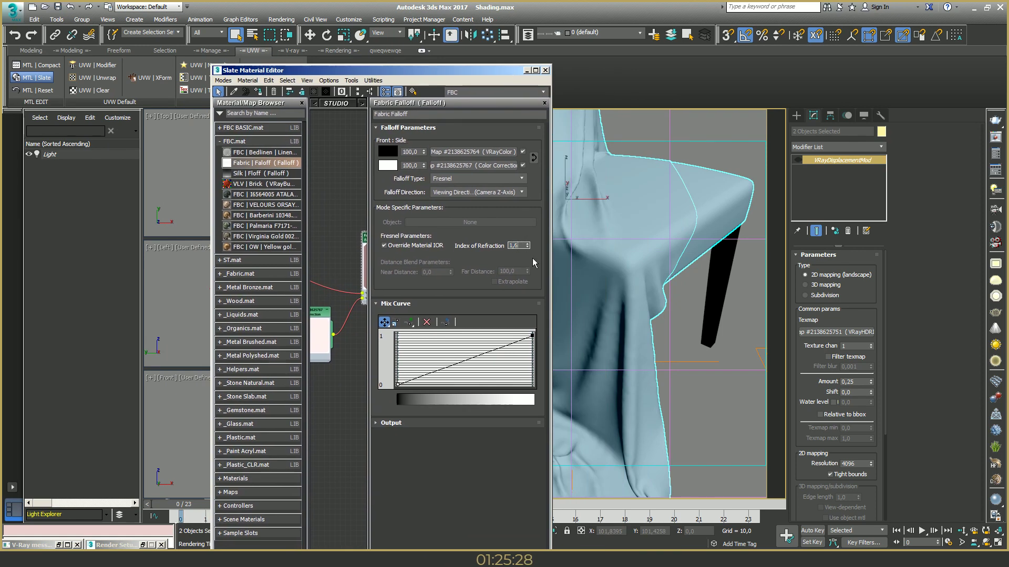
{"action": "type", "text": "1,25"}
{"action": "key", "text": "Return"}
{"action": "left_click", "coordinate": [523, 246]}
{"action": "type", "text": "1,5"}
{"action": "key", "text": "Return"}
Hide the Fabric Falloff parameters, select the VRayMtl node, and reposition the material editor window.
{"action": "left_click", "coordinate": [544, 103]}
{"action": "middle_click_drag", "start_coordinate": [483, 311], "coordinate": [443, 308]}
{"action": "left_click", "coordinate": [416, 221]}
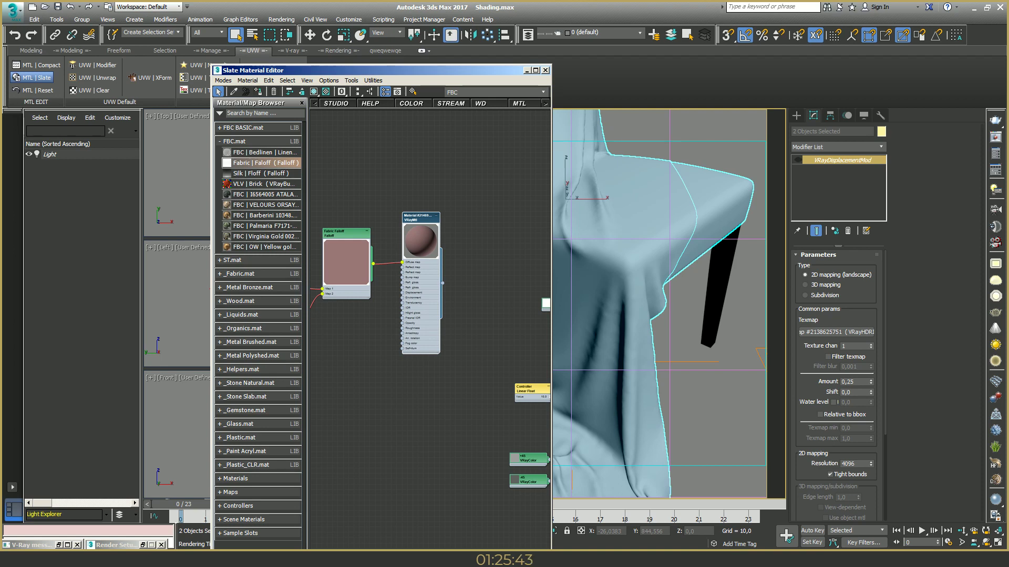
{"action": "left_click_drag", "start_coordinate": [270, 71], "coordinate": [334, 94]}
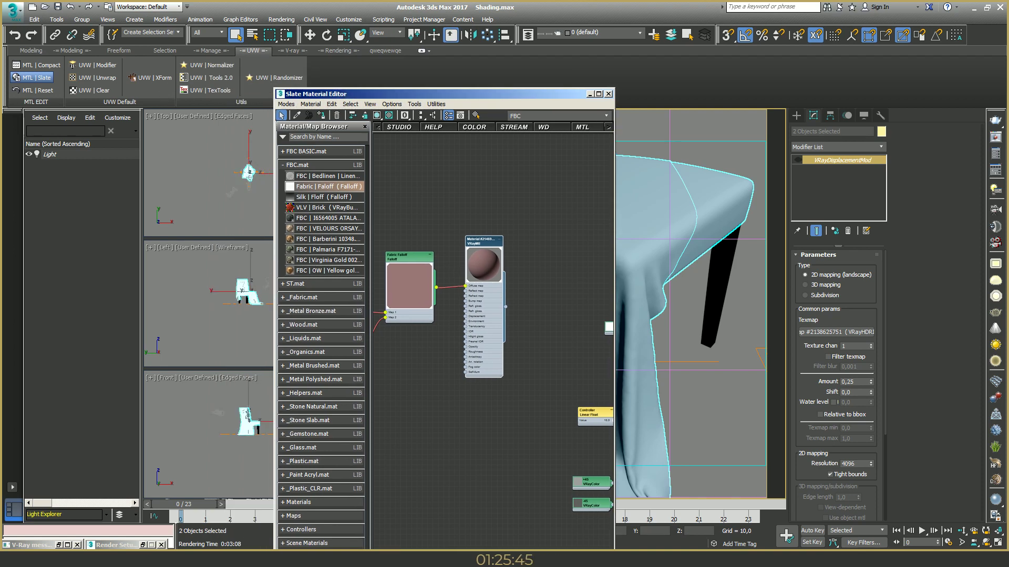
Render the draped chair in the V-Ray frame buffer and inspect the fabric folds up close.
{"action": "left_click", "coordinate": [82, 537]}
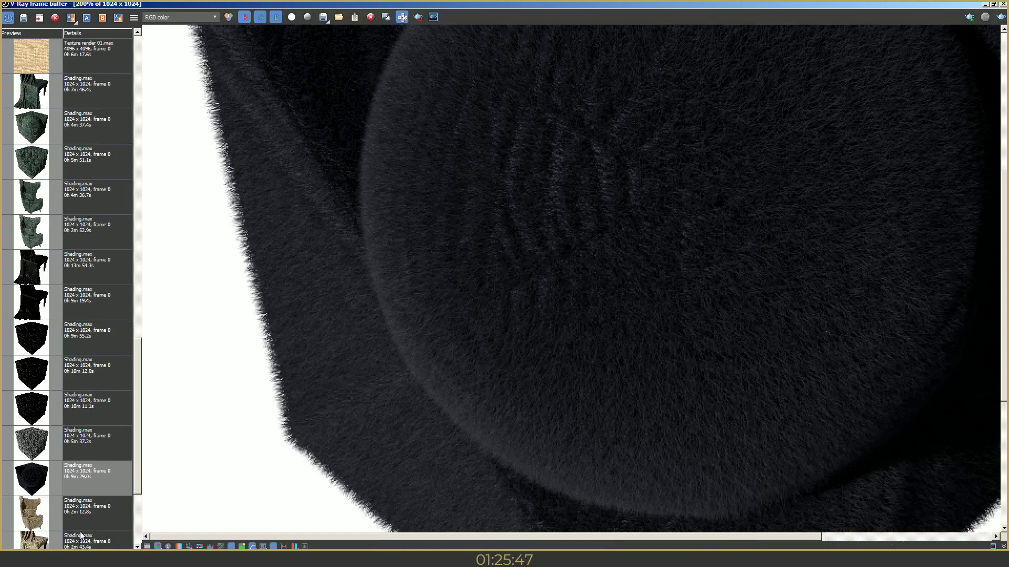
{"action": "left_click", "coordinate": [970, 17]}
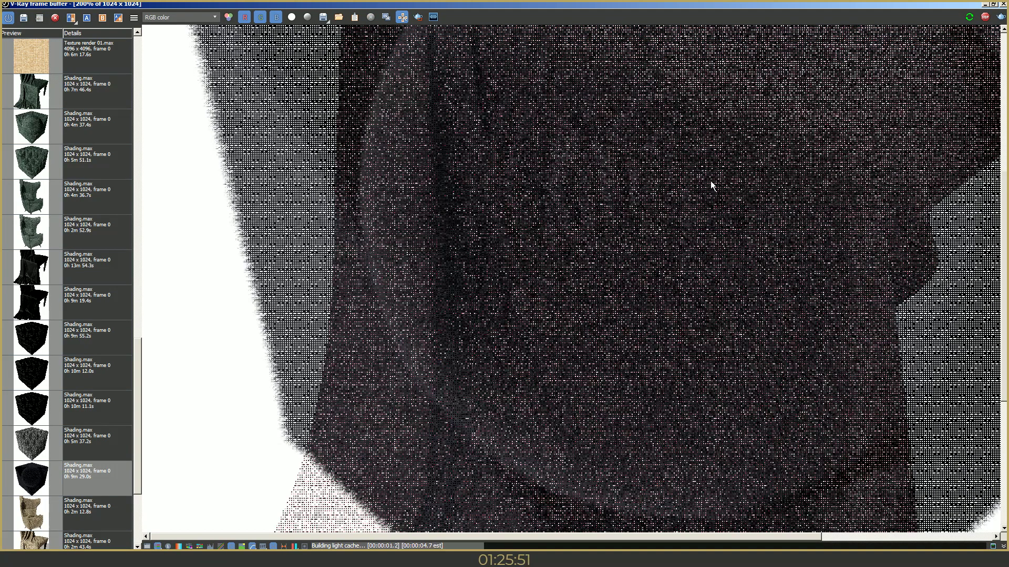
{"action": "scroll", "coordinate": [710, 179], "scroll_direction": "down", "scroll_amount": 1}
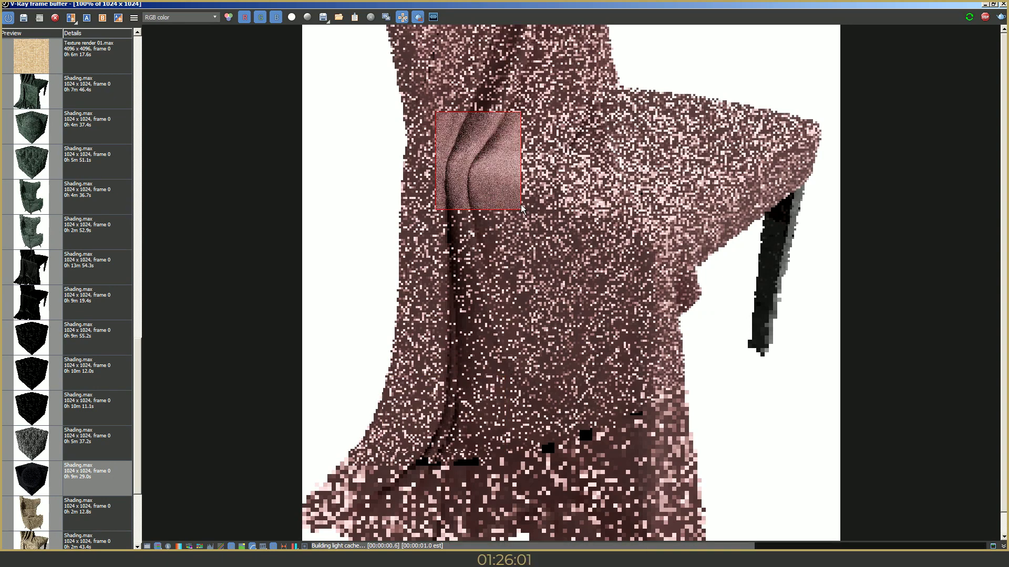
{"action": "scroll", "coordinate": [476, 159], "scroll_direction": "up", "scroll_amount": 1}
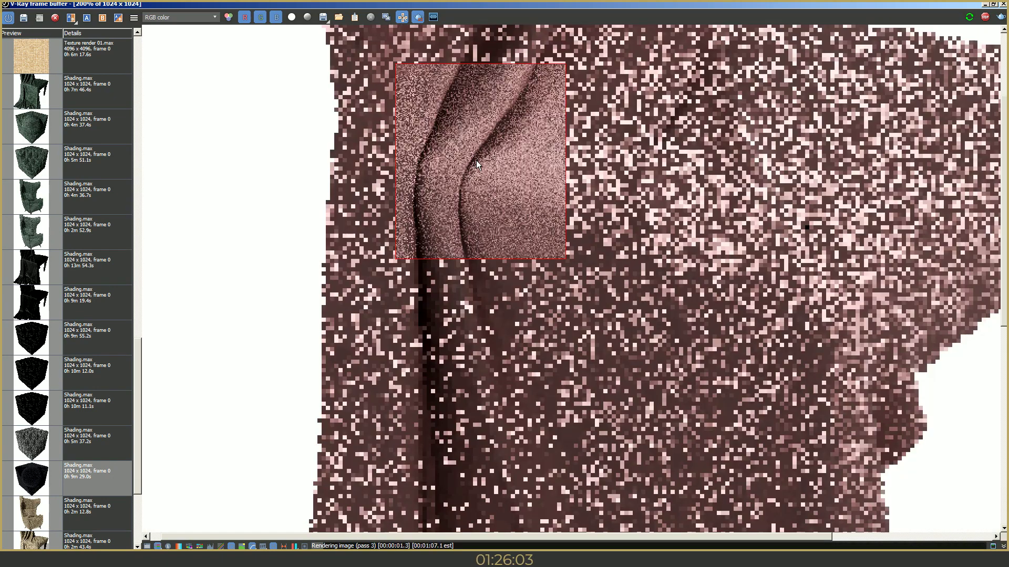
Region-render the drape folds beside the armrest in the V-Ray frame buffer and inspect their shading up close.
{"action": "scroll", "coordinate": [476, 159], "scroll_direction": "down", "scroll_amount": 1}
{"action": "left_click_drag", "start_coordinate": [660, 72], "coordinate": [507, 146]}
{"action": "scroll", "coordinate": [582, 107], "scroll_direction": "up", "scroll_amount": 1}
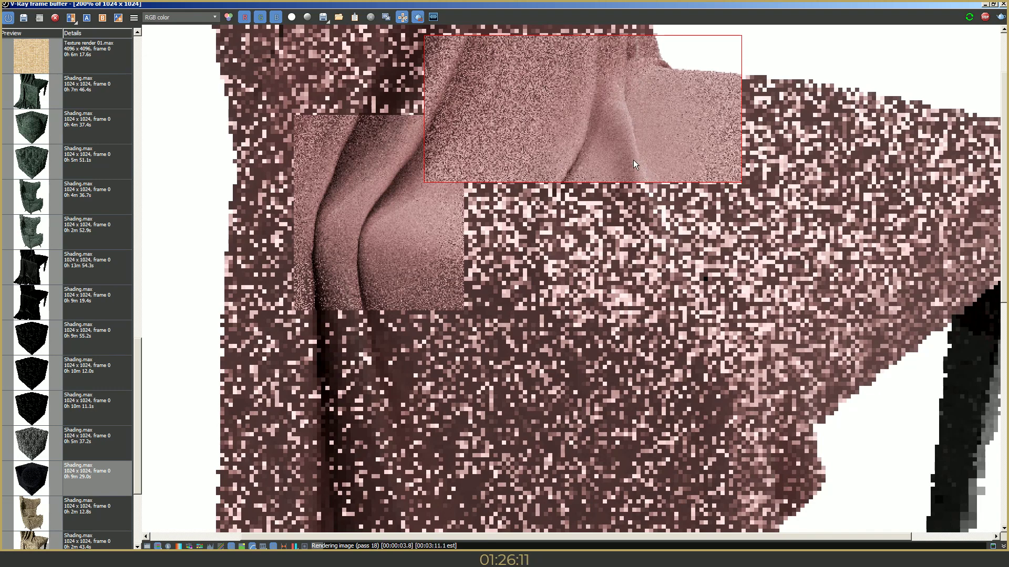
{"action": "scroll", "coordinate": [639, 122], "scroll_direction": "up", "scroll_amount": 1}
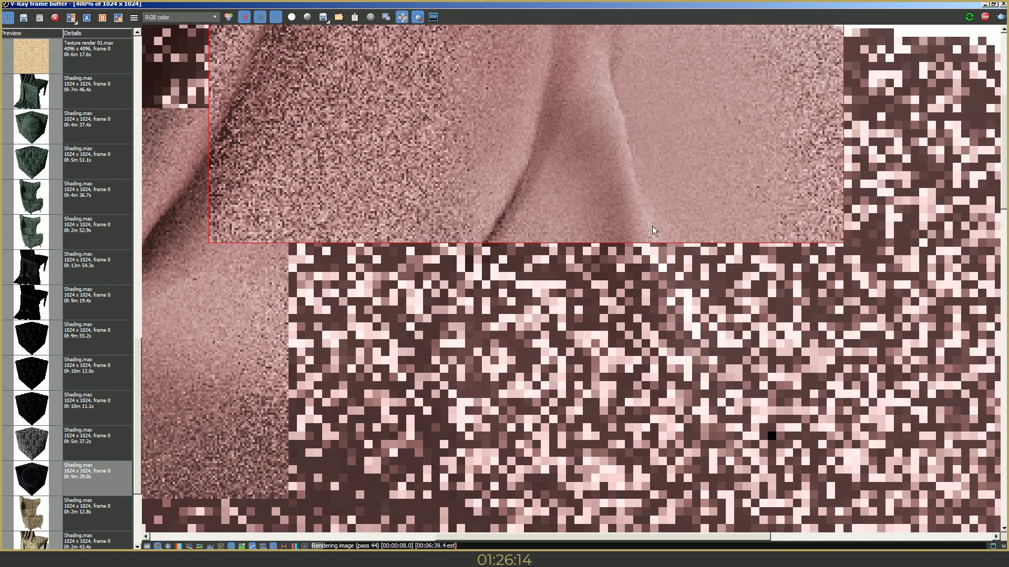
{"action": "scroll", "coordinate": [641, 143], "scroll_direction": "down", "scroll_amount": 1}
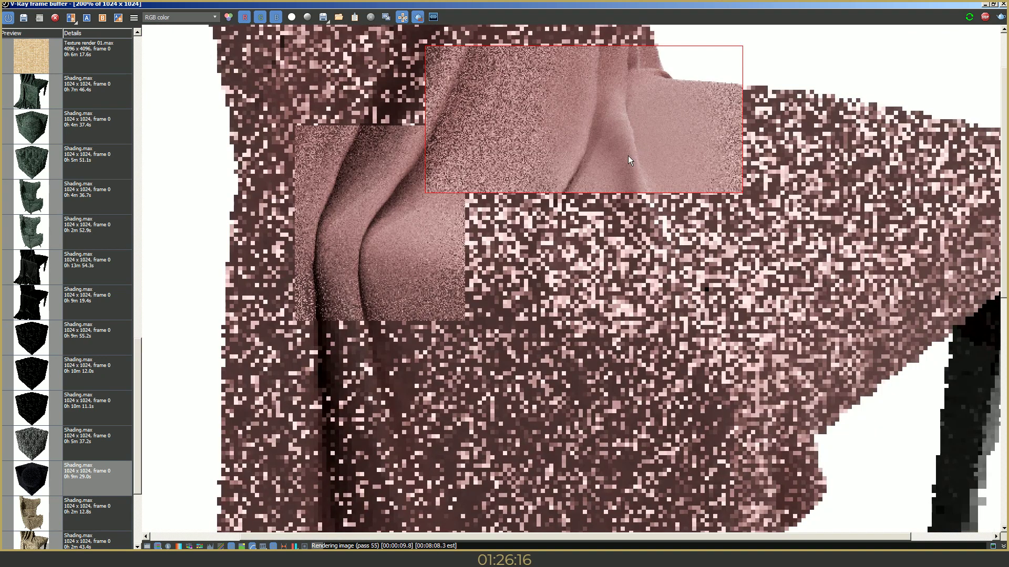
{"action": "scroll", "coordinate": [632, 140], "scroll_direction": "down", "scroll_amount": 1}
{"action": "left_click_drag", "start_coordinate": [554, 36], "coordinate": [662, 98]}
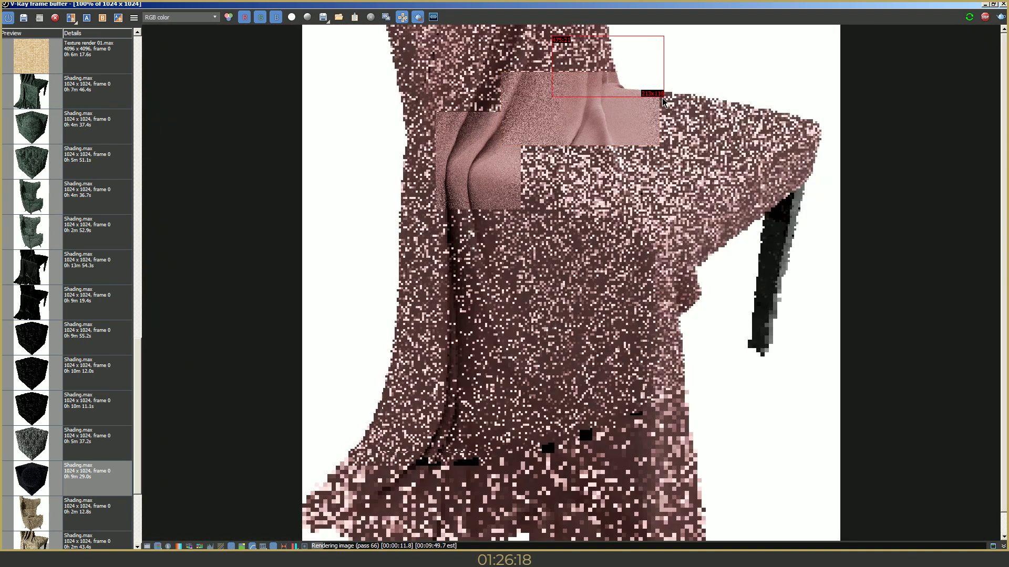
{"action": "scroll", "coordinate": [586, 57], "scroll_direction": "up", "scroll_amount": 1}
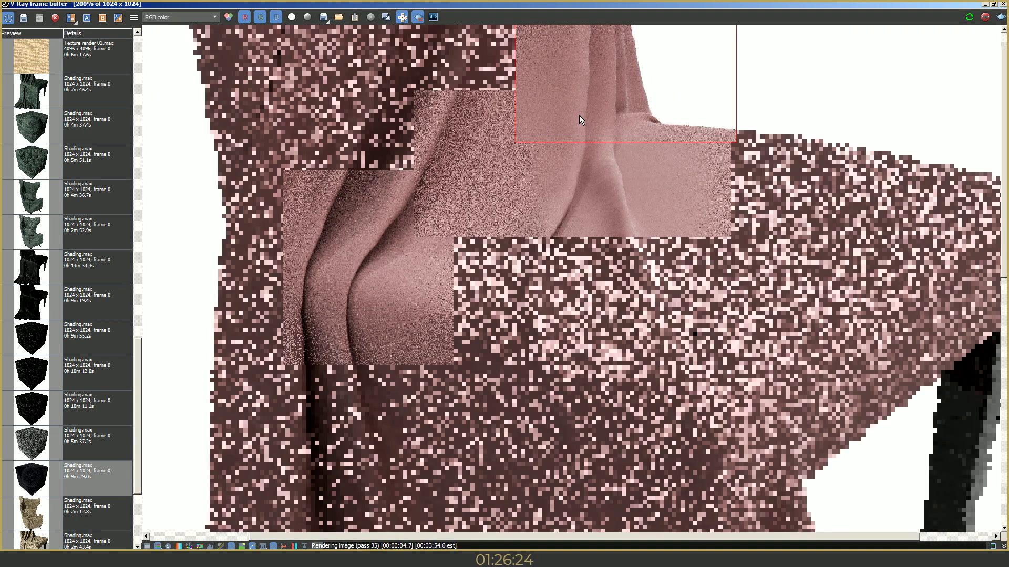
{"action": "scroll", "coordinate": [579, 115], "scroll_direction": "down", "scroll_amount": 1}
Region-render the fabric hanging below the armrest, stop the render and close the frame buffer.
{"action": "left_click_drag", "start_coordinate": [597, 192], "coordinate": [723, 276]}
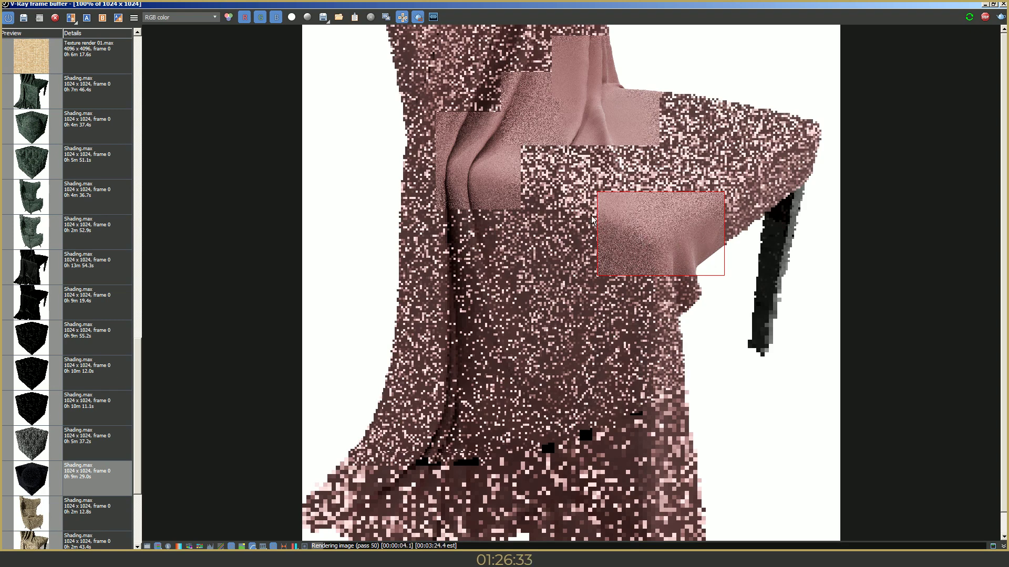
{"action": "left_click_drag", "start_coordinate": [617, 258], "coordinate": [724, 412]}
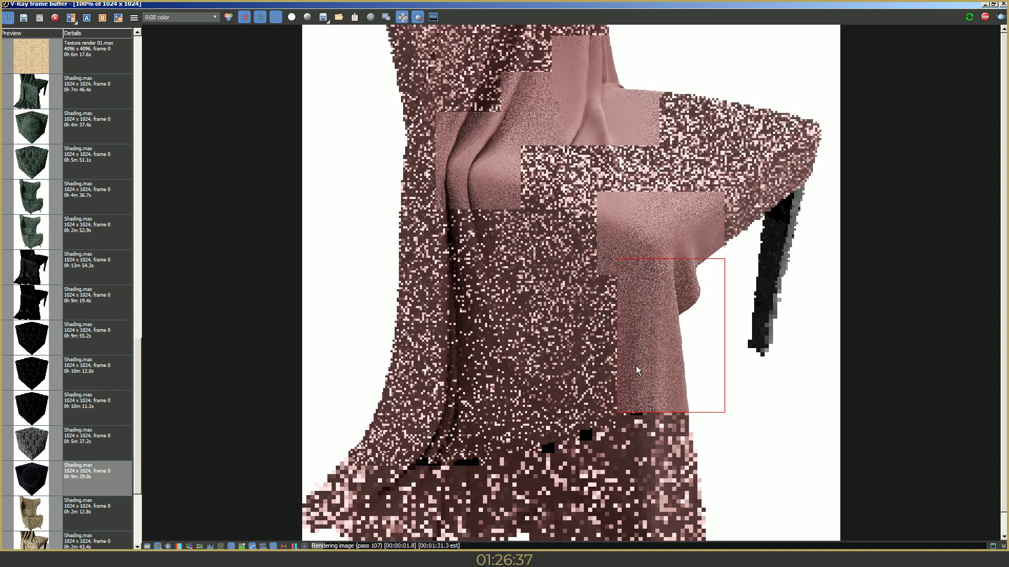
{"action": "left_click_drag", "start_coordinate": [616, 241], "coordinate": [694, 339]}
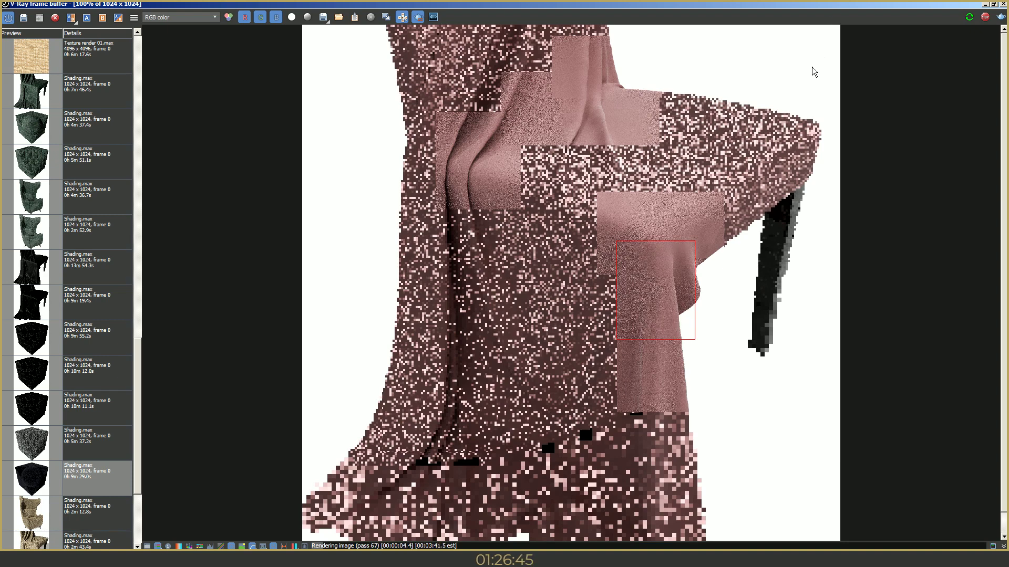
{"action": "left_click", "coordinate": [986, 16]}
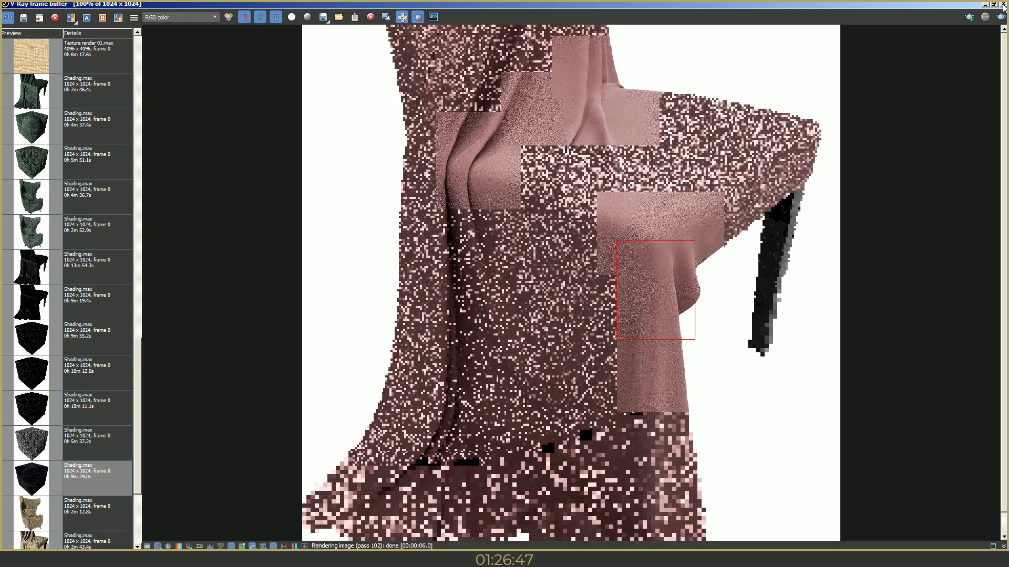
{"action": "left_click", "coordinate": [1003, 4]}
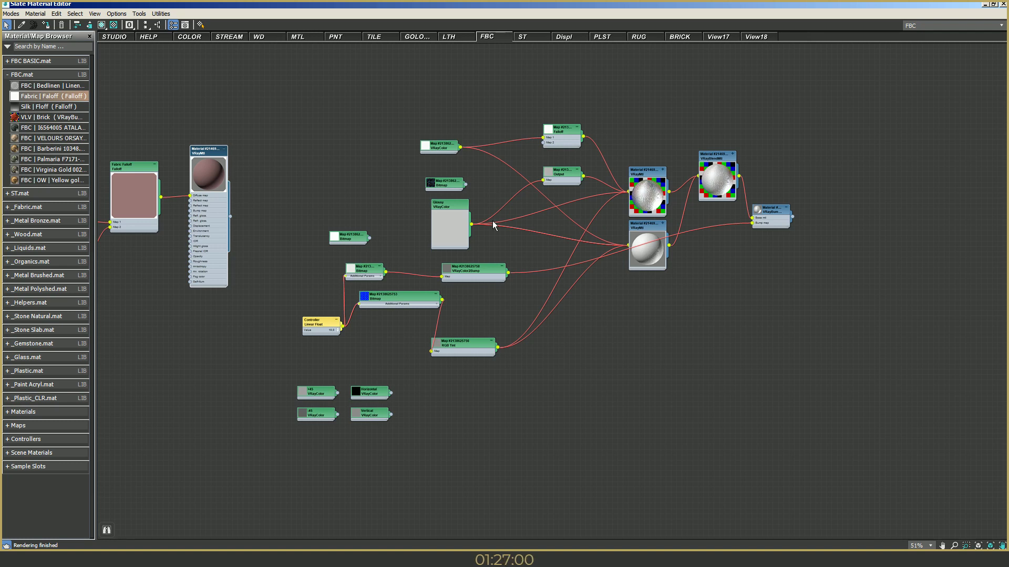
Capture an empty area of the node view above the material nodes, about 1292x465 px, into the clip2net editor.
{"action": "middle_click_drag", "start_coordinate": [466, 281], "coordinate": [664, 337]}
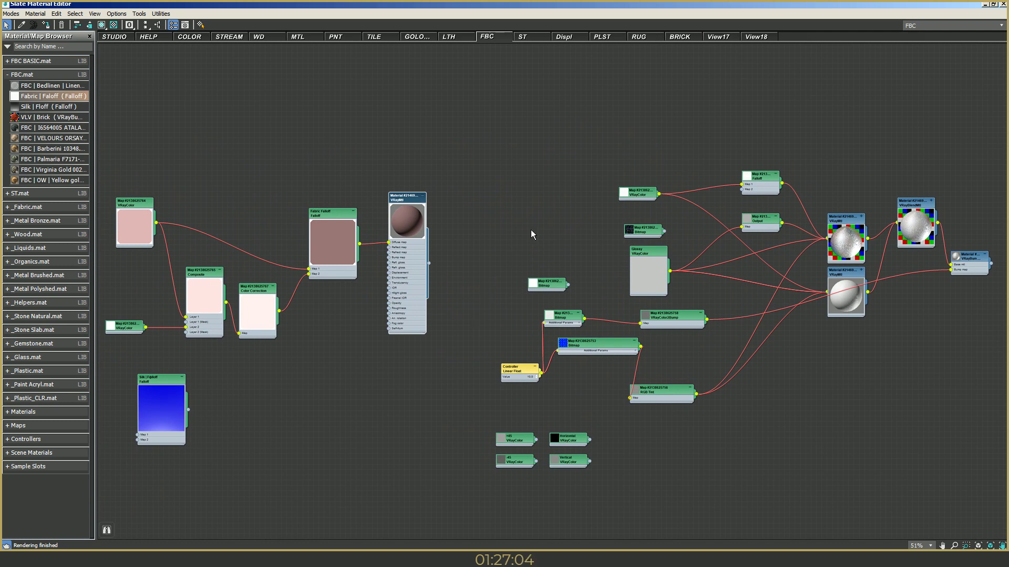
{"action": "middle_click_drag", "start_coordinate": [531, 231], "coordinate": [471, 337]}
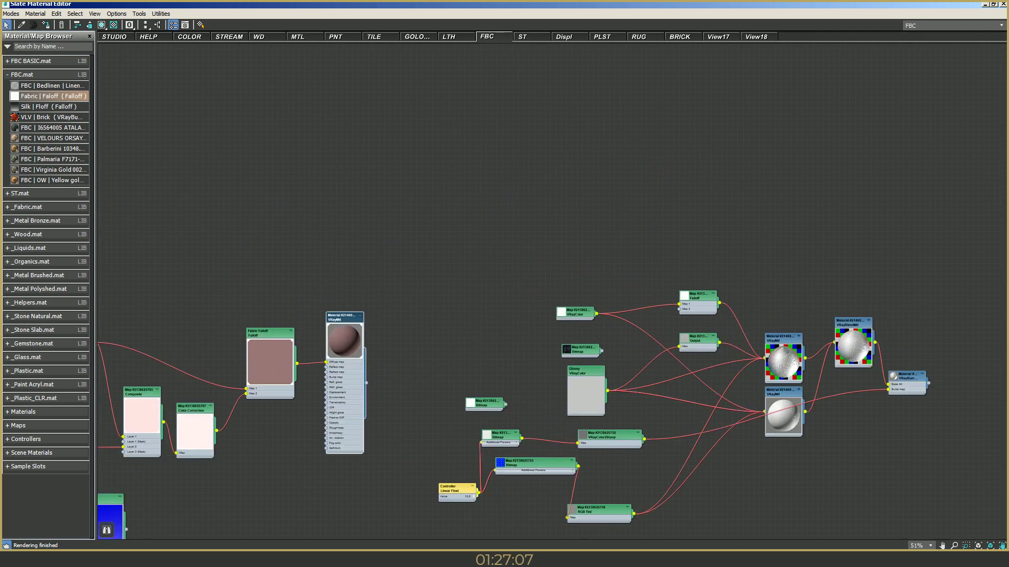
{"action": "left_click", "coordinate": [820, 324]}
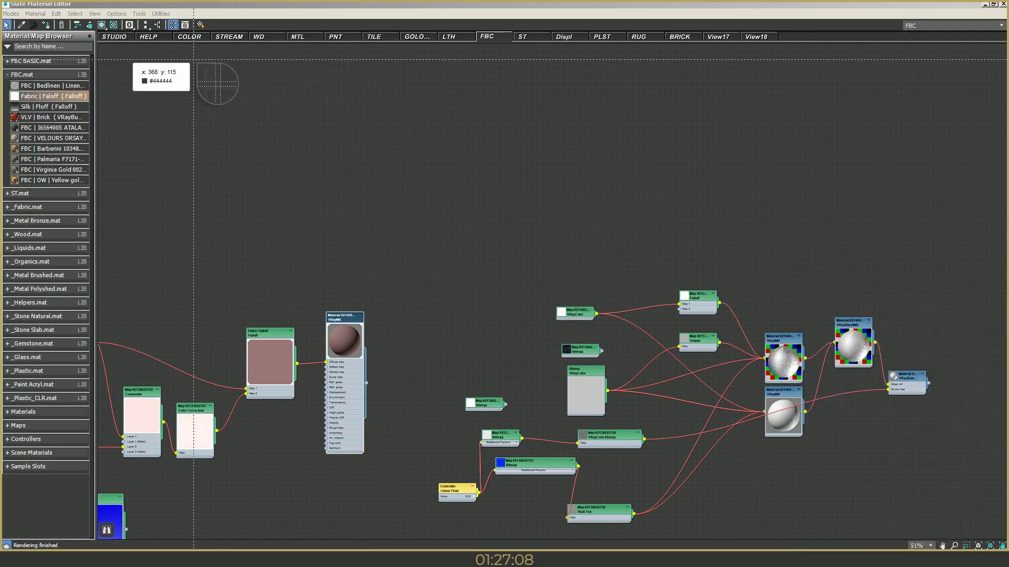
{"action": "left_click_drag", "start_coordinate": [193, 60], "coordinate": [872, 304]}
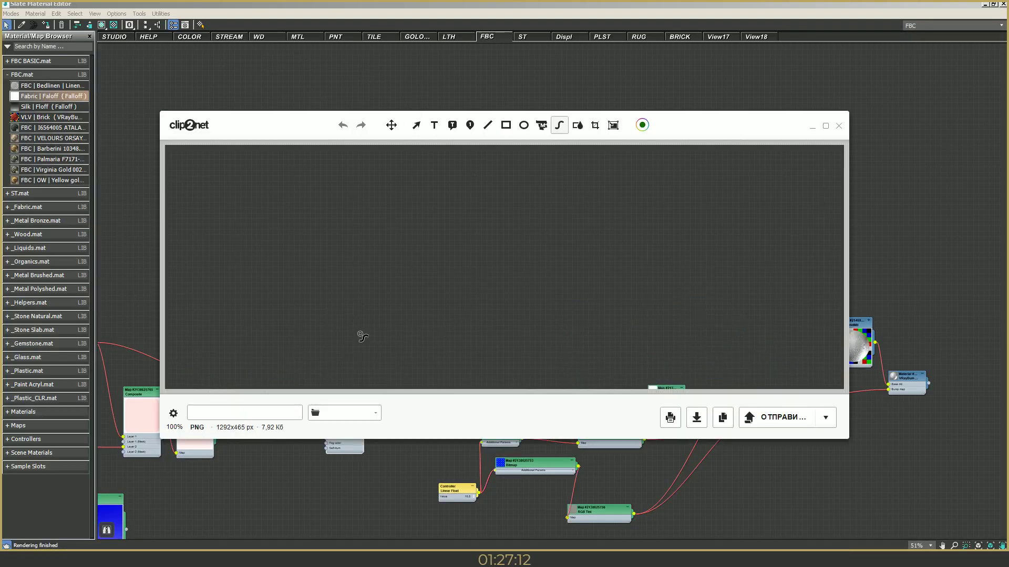
Draw a horizontal red base line across the lower part of the capture and give it the thickest stroke.
{"action": "left_click_drag", "start_coordinate": [788, 332], "coordinate": [793, 351]}
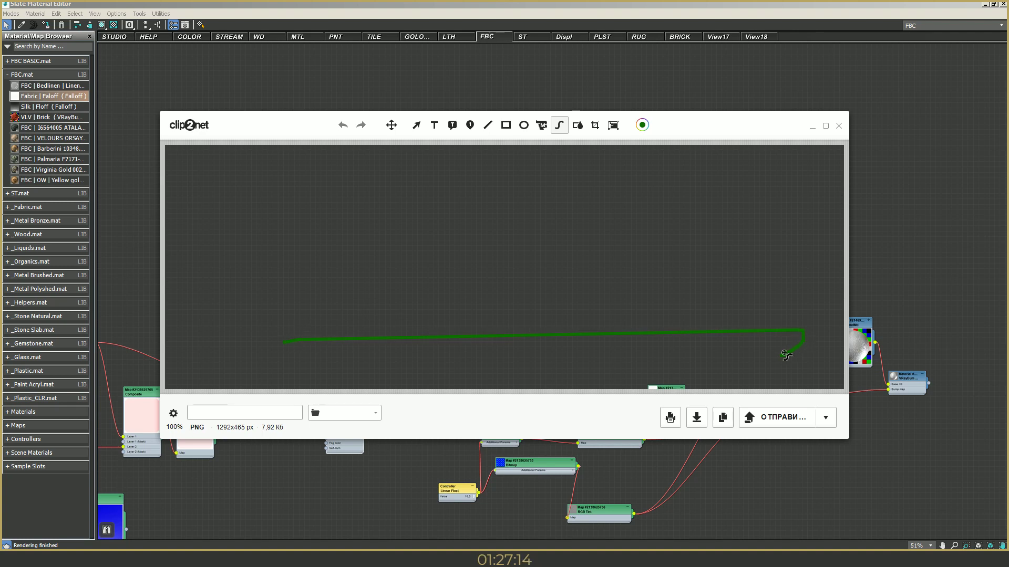
{"action": "left_click", "coordinate": [342, 125]}
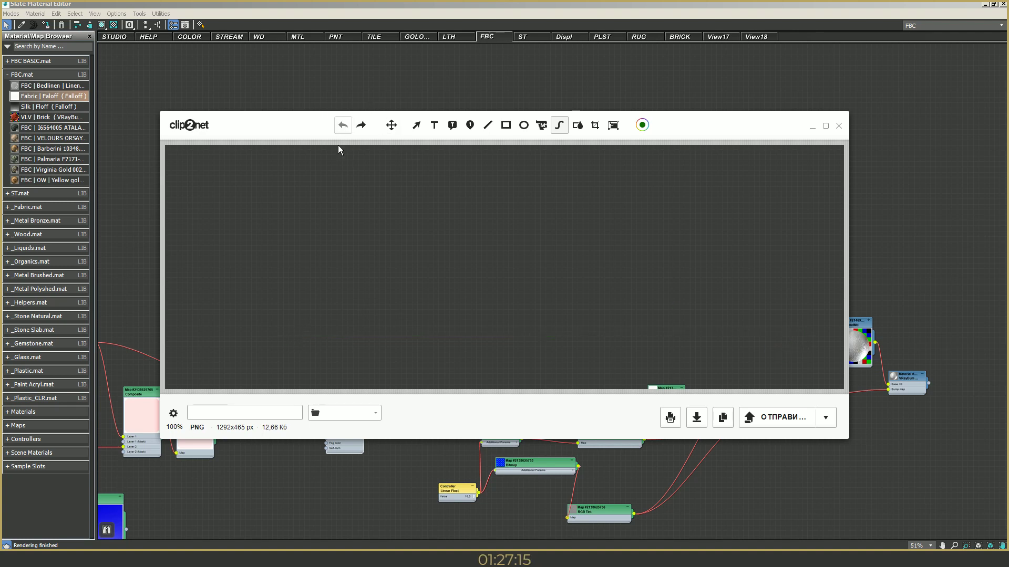
{"action": "left_click", "coordinate": [644, 128]}
{"action": "left_click", "coordinate": [694, 155]}
{"action": "left_click_drag", "start_coordinate": [289, 336], "coordinate": [767, 349]}
{"action": "left_click", "coordinate": [635, 129]}
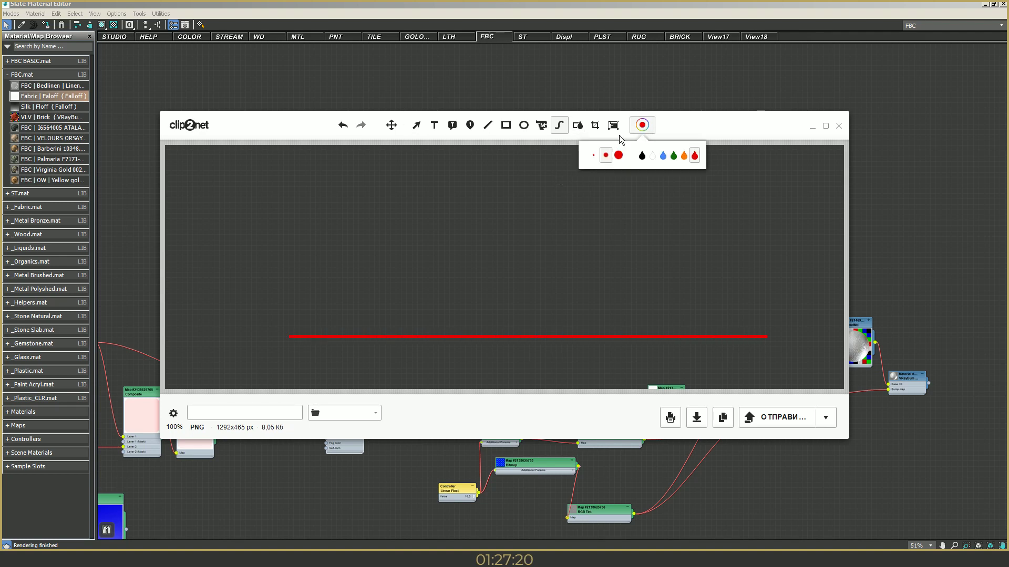
{"action": "left_click", "coordinate": [593, 155]}
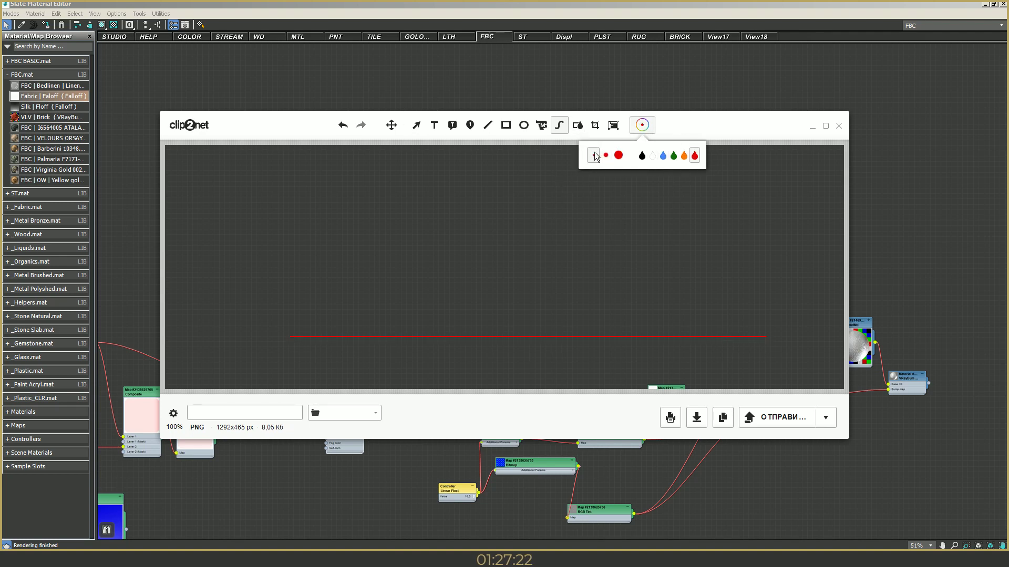
{"action": "left_click", "coordinate": [619, 155]}
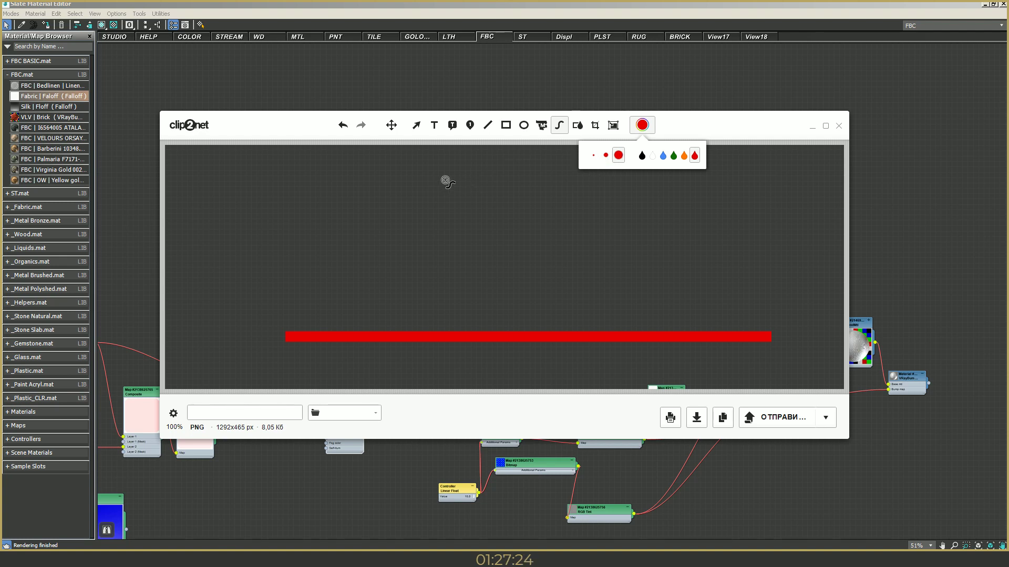
{"action": "left_click", "coordinate": [392, 125]}
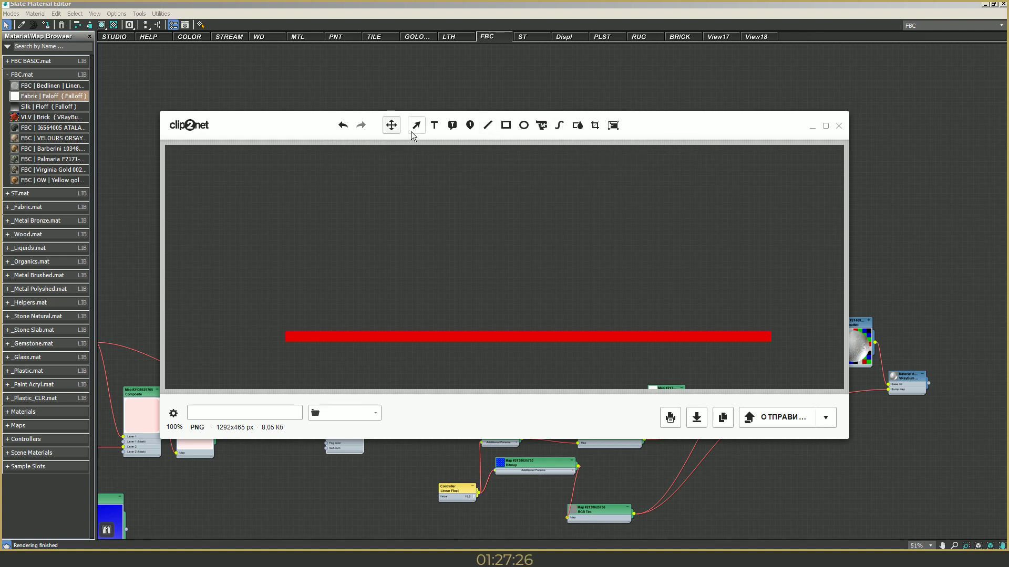
Sketch upright, slanted and bent fibres rising from the red base line with a white, medium-thickness freehand stroke.
{"action": "left_click", "coordinate": [560, 125]}
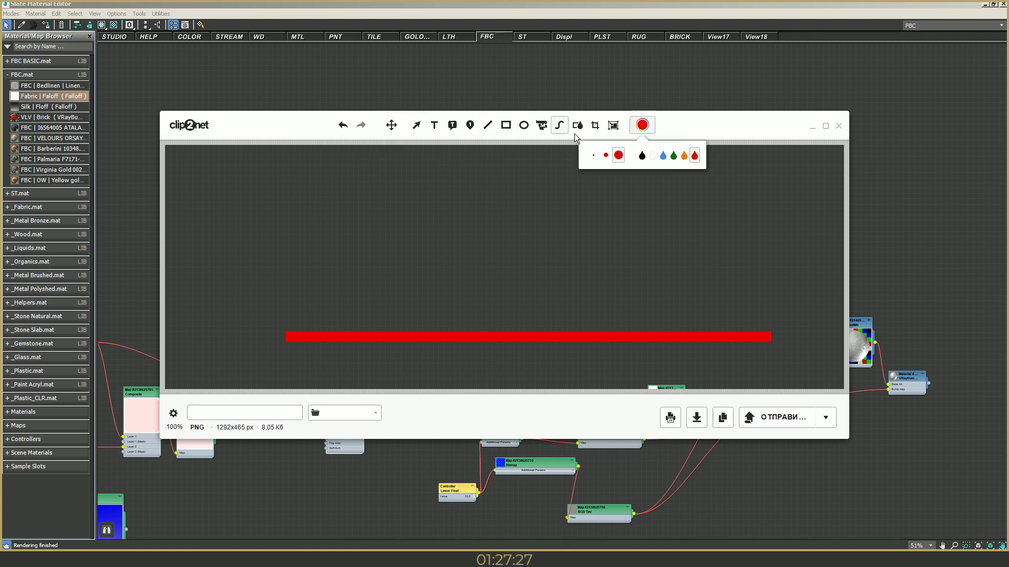
{"action": "left_click", "coordinate": [652, 155]}
{"action": "left_click", "coordinate": [605, 155]}
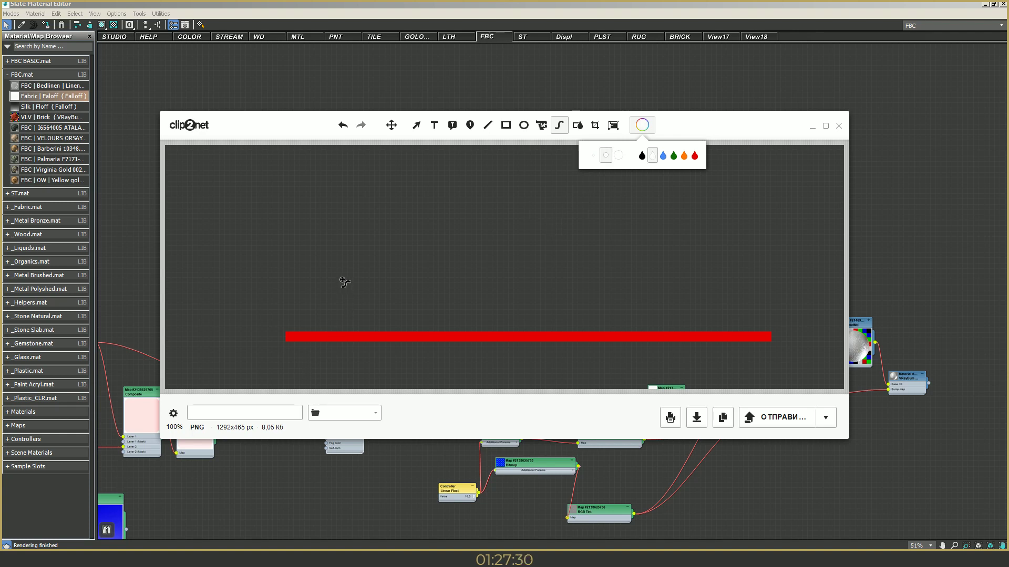
{"action": "left_click_drag", "start_coordinate": [342, 279], "coordinate": [355, 329]}
{"action": "left_click_drag", "start_coordinate": [373, 282], "coordinate": [371, 330]}
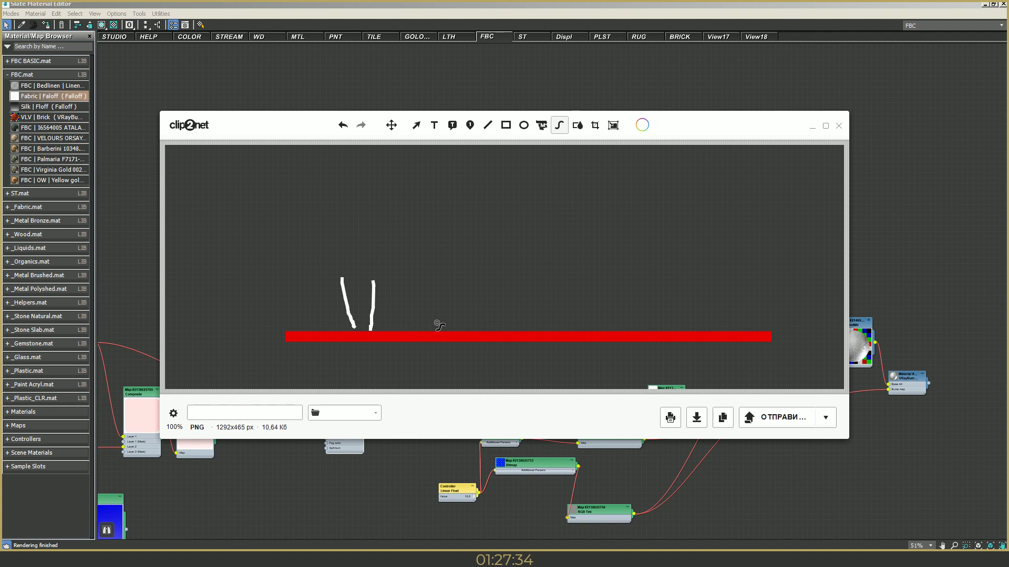
{"action": "left_click_drag", "start_coordinate": [436, 333], "coordinate": [440, 257]}
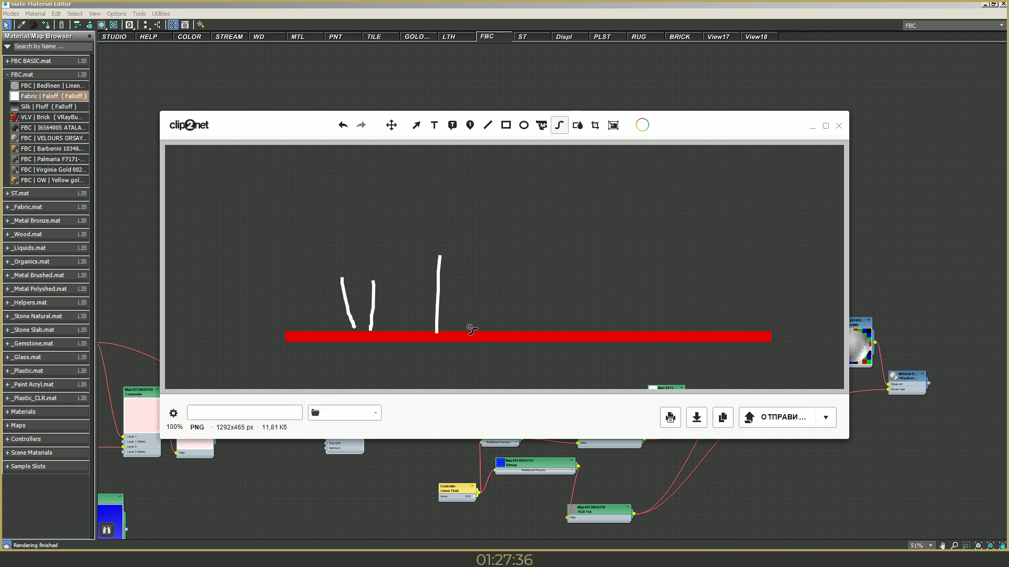
{"action": "left_click_drag", "start_coordinate": [464, 330], "coordinate": [458, 267]}
{"action": "mouse_move", "coordinate": [530, 330]}
{"action": "left_mouse_down"}
{"action": "mouse_move", "coordinate": [574, 310]}
{"action": "mouse_move", "coordinate": [600, 317]}
{"action": "left_mouse_up"}
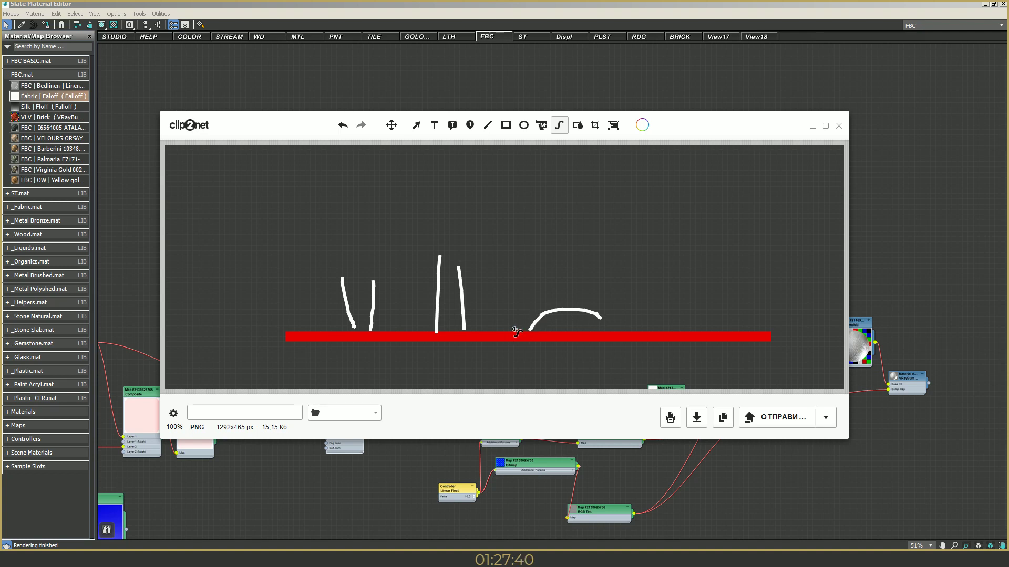
{"action": "left_click_drag", "start_coordinate": [515, 330], "coordinate": [412, 305]}
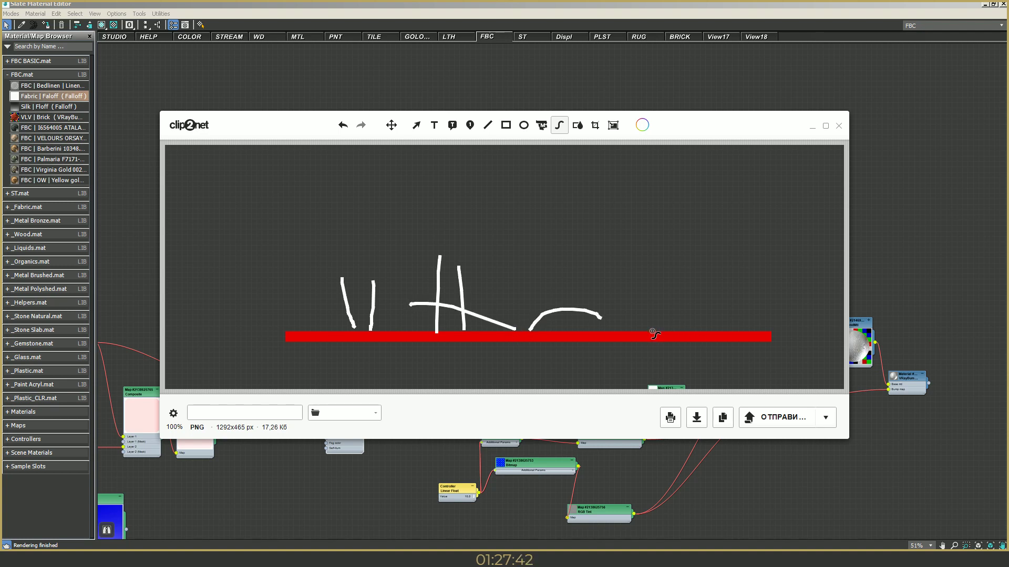
{"action": "left_click_drag", "start_coordinate": [652, 332], "coordinate": [744, 320]}
{"action": "left_click_drag", "start_coordinate": [646, 335], "coordinate": [692, 284]}
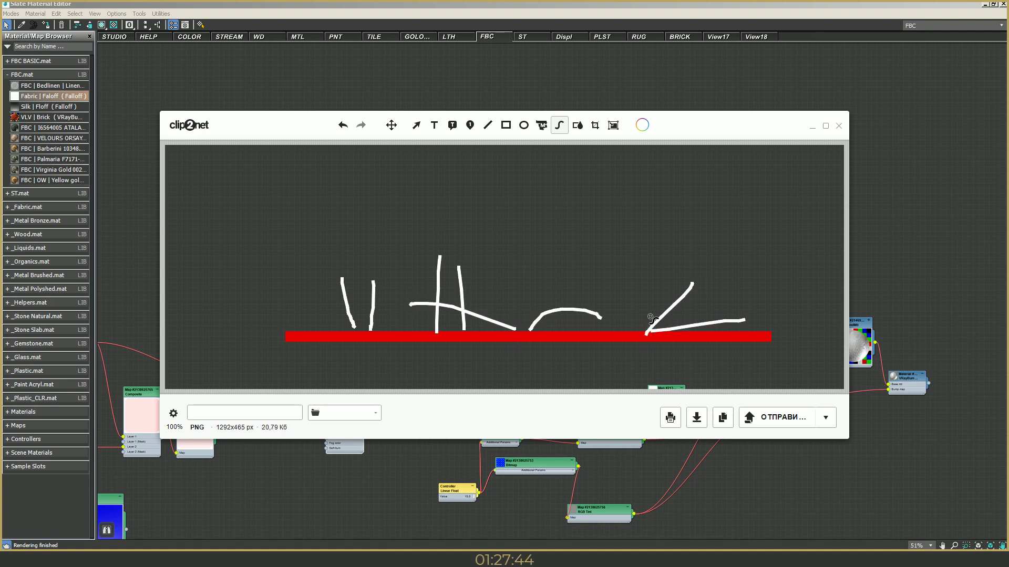
{"action": "left_click_drag", "start_coordinate": [646, 333], "coordinate": [603, 264]}
{"action": "left_click_drag", "start_coordinate": [585, 332], "coordinate": [581, 245]}
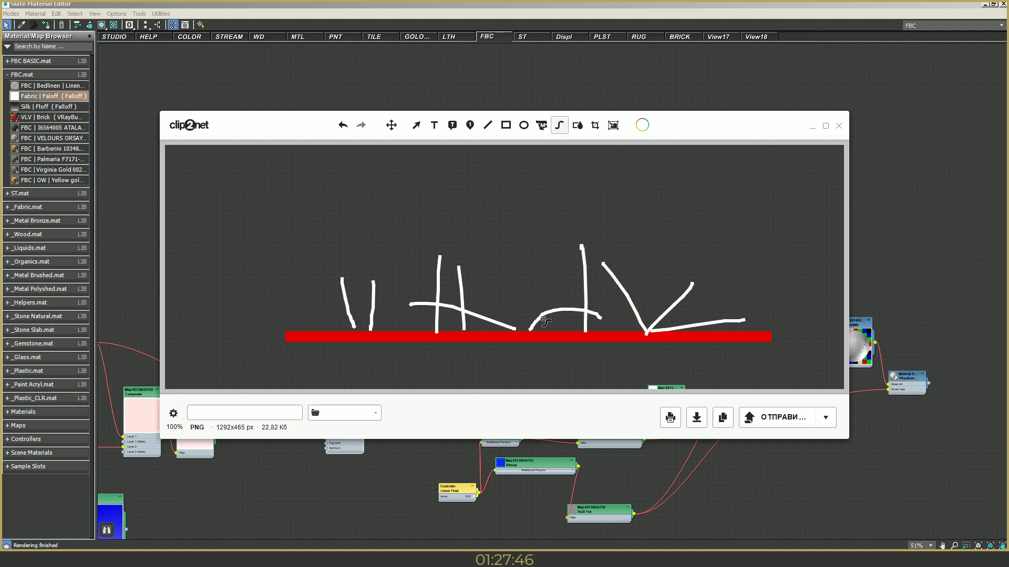
{"action": "left_click_drag", "start_coordinate": [550, 330], "coordinate": [519, 257]}
{"action": "left_click_drag", "start_coordinate": [478, 330], "coordinate": [519, 271]}
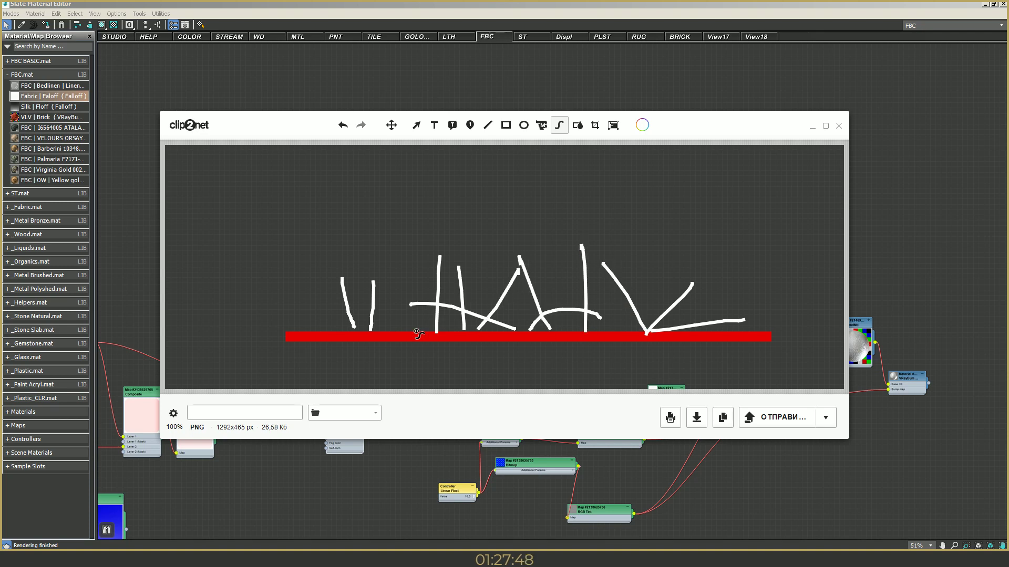
{"action": "left_click_drag", "start_coordinate": [417, 332], "coordinate": [394, 258]}
{"action": "left_click_drag", "start_coordinate": [388, 327], "coordinate": [356, 271]}
{"action": "mouse_move", "coordinate": [324, 332]}
{"action": "left_mouse_down"}
{"action": "mouse_move", "coordinate": [349, 256]}
{"action": "mouse_move", "coordinate": [312, 304]}
{"action": "mouse_move", "coordinate": [301, 256]}
{"action": "mouse_move", "coordinate": [333, 307]}
{"action": "mouse_move", "coordinate": [337, 265]}
{"action": "mouse_move", "coordinate": [301, 326]}
{"action": "mouse_move", "coordinate": [288, 271]}
{"action": "left_mouse_up"}
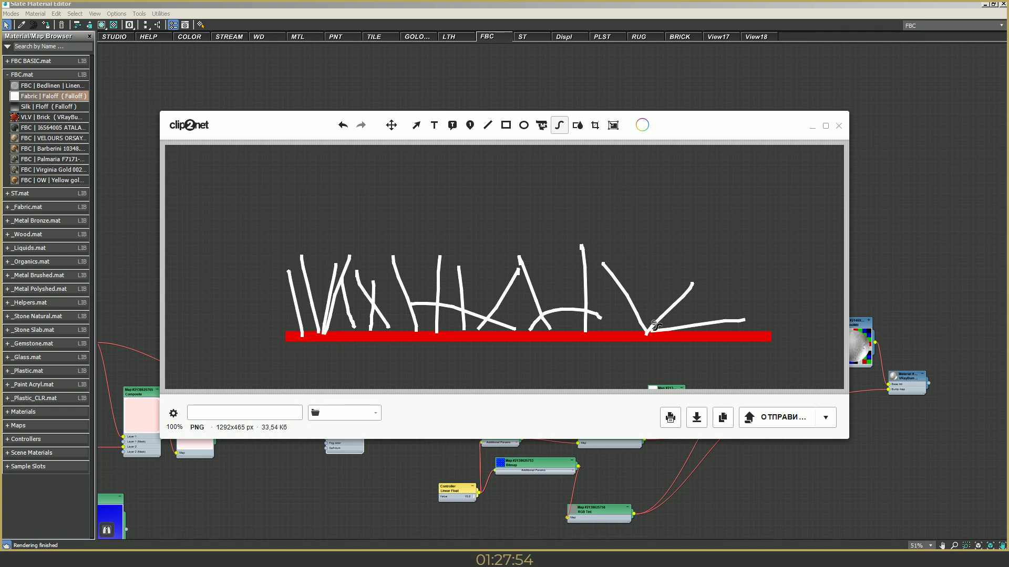
{"action": "left_click_drag", "start_coordinate": [616, 330], "coordinate": [645, 260]}
{"action": "left_click_drag", "start_coordinate": [578, 330], "coordinate": [552, 270]}
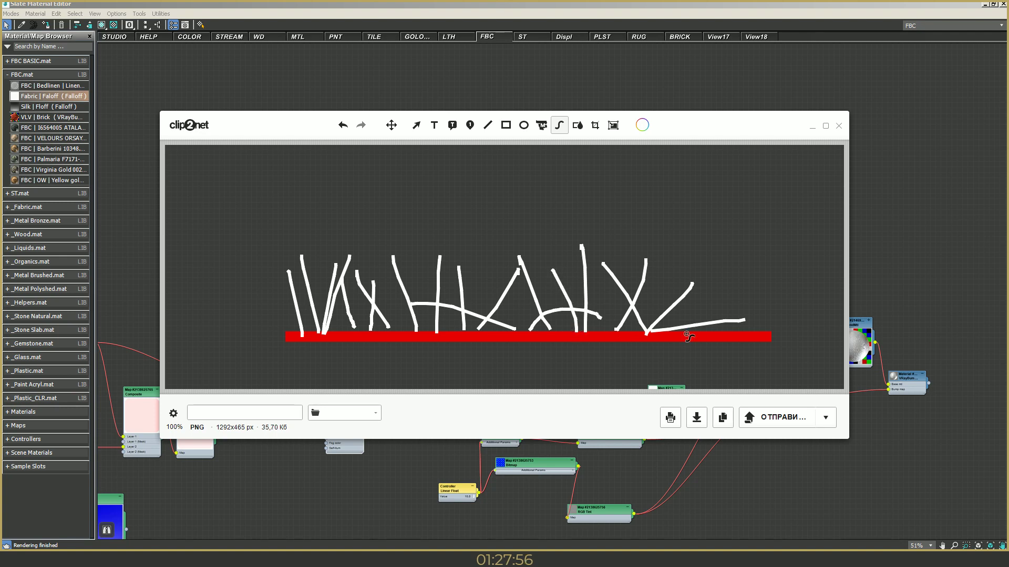
{"action": "left_click_drag", "start_coordinate": [724, 332], "coordinate": [730, 259]}
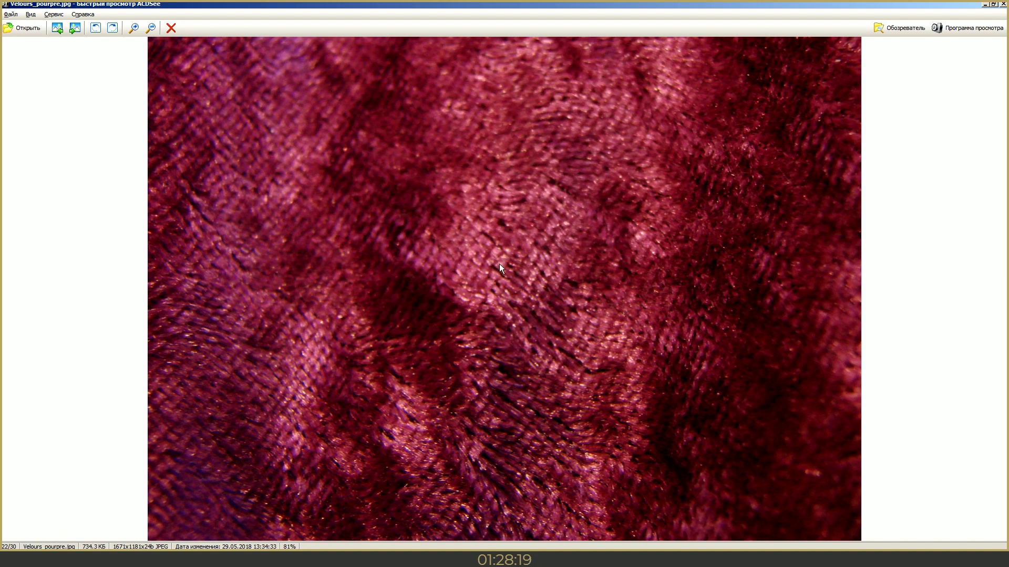
Minimize the velour reference photo and the fibre sketch, and review the Fabric Falloff node network in the material editor.
{"action": "left_click", "coordinate": [984, 5]}
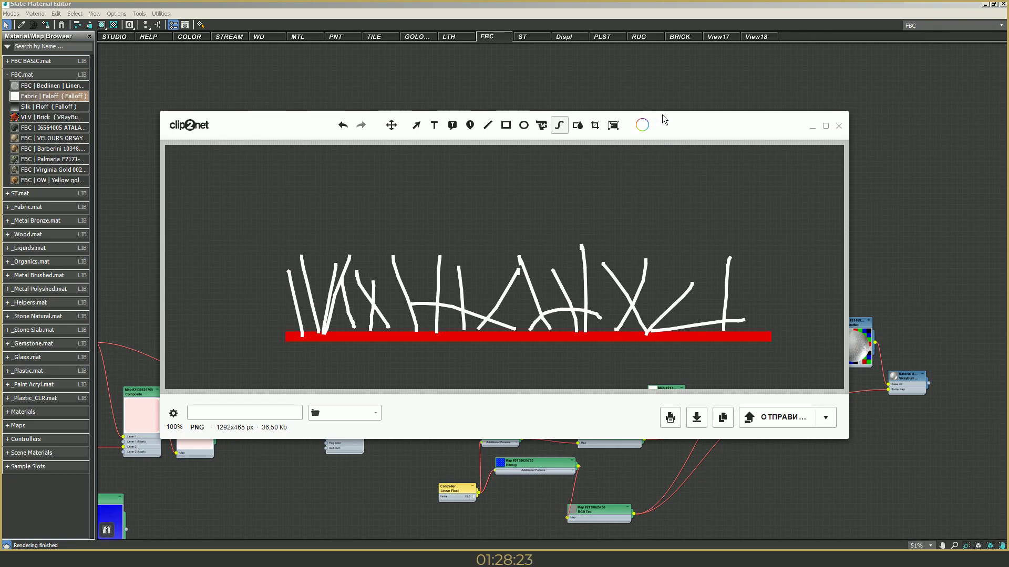
{"action": "left_click", "coordinate": [812, 126]}
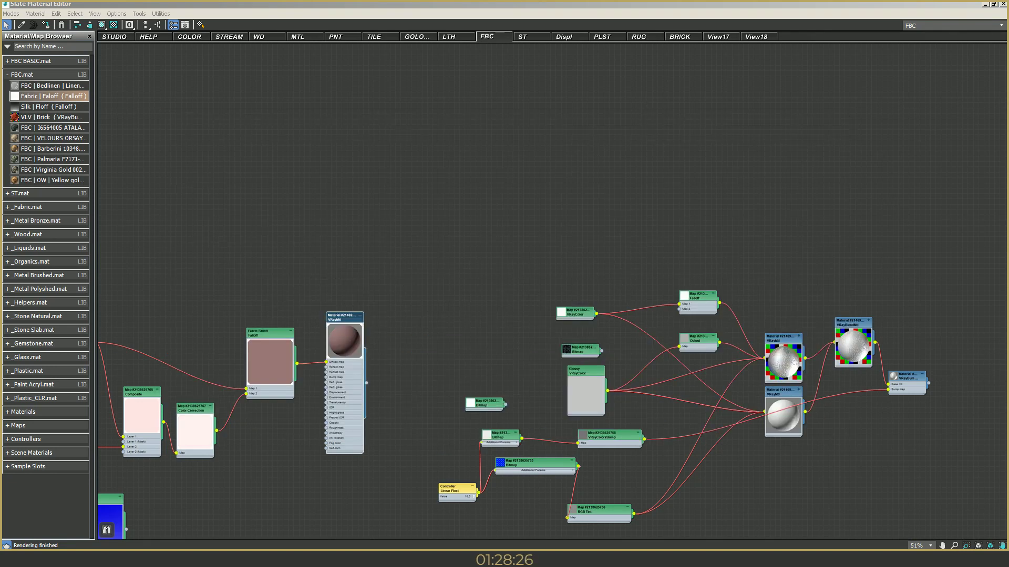
{"action": "middle_click_drag", "start_coordinate": [249, 369], "coordinate": [424, 291]}
{"action": "scroll", "coordinate": [390, 312], "scroll_direction": "up", "scroll_amount": 3}
{"action": "scroll", "coordinate": [491, 228], "scroll_direction": "up", "scroll_amount": 1}
{"action": "middle_click_drag", "start_coordinate": [490, 228], "coordinate": [202, 148]}
{"action": "scroll", "coordinate": [556, 296], "scroll_direction": "down", "scroll_amount": 4}
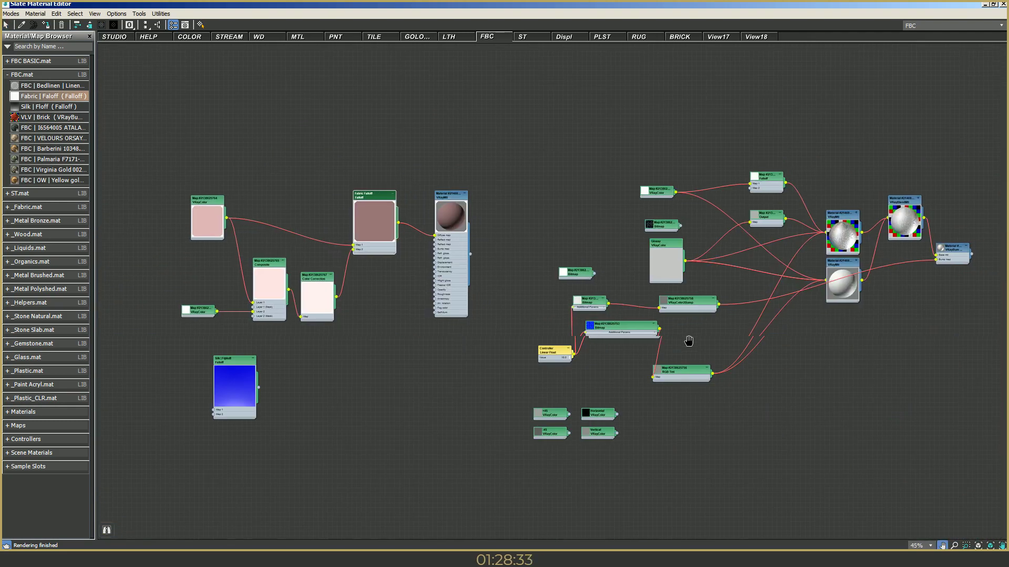
Locate the VRayHDRI map feeding the VRayNormalMap below the VRayMtl in another fabric network and open its parameters.
{"action": "middle_click_drag", "start_coordinate": [689, 340], "coordinate": [596, 230]}
{"action": "scroll", "coordinate": [512, 466], "scroll_direction": "down", "scroll_amount": 3}
{"action": "middle_click_drag", "start_coordinate": [512, 467], "coordinate": [586, 202]}
{"action": "scroll", "coordinate": [596, 303], "scroll_direction": "up", "scroll_amount": 6}
{"action": "left_click_drag", "start_coordinate": [578, 311], "coordinate": [527, 317]}
{"action": "scroll", "coordinate": [596, 321], "scroll_direction": "up", "scroll_amount": 5}
{"action": "double_click", "coordinate": [493, 312]}
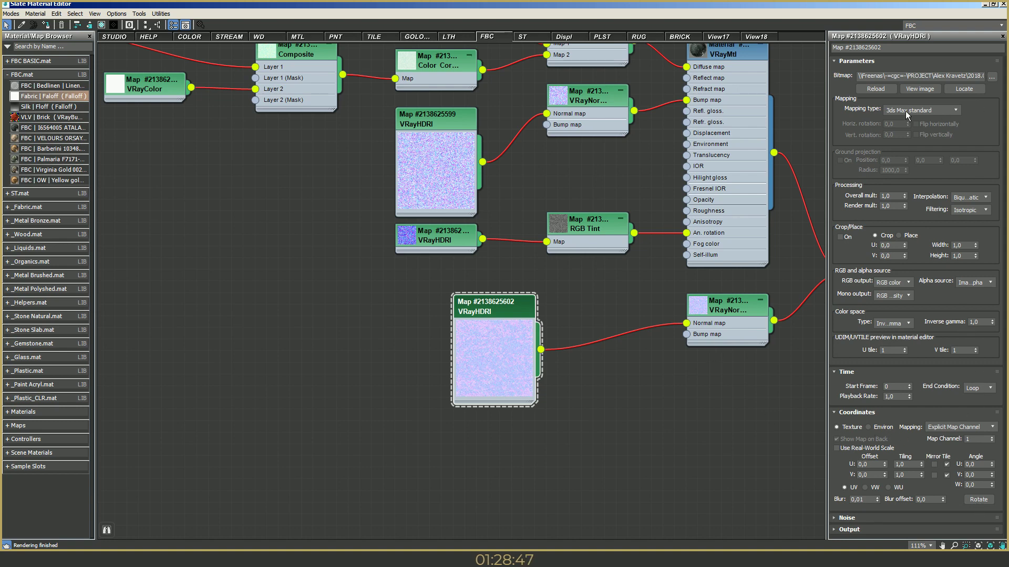
View the VRayHDRI normal map's image and maximize its preview window.
{"action": "left_click", "coordinate": [926, 93]}
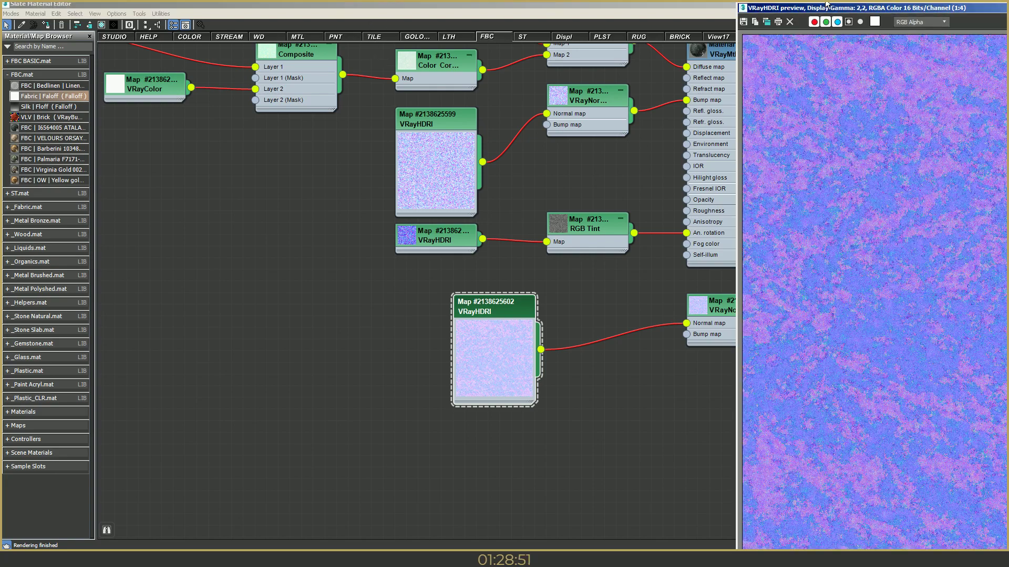
{"action": "mouse_move", "coordinate": [833, 7]}
{"action": "left_mouse_down"}
{"action": "mouse_move", "coordinate": [204, 85]}
{"action": "mouse_move", "coordinate": [269, 3]}
{"action": "left_mouse_up"}
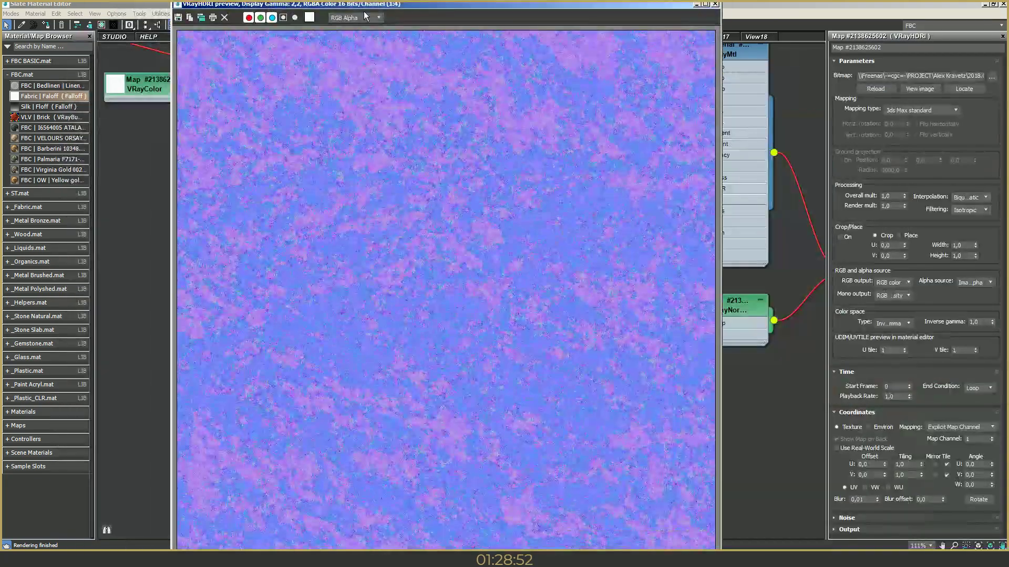
{"action": "left_click", "coordinate": [706, 4]}
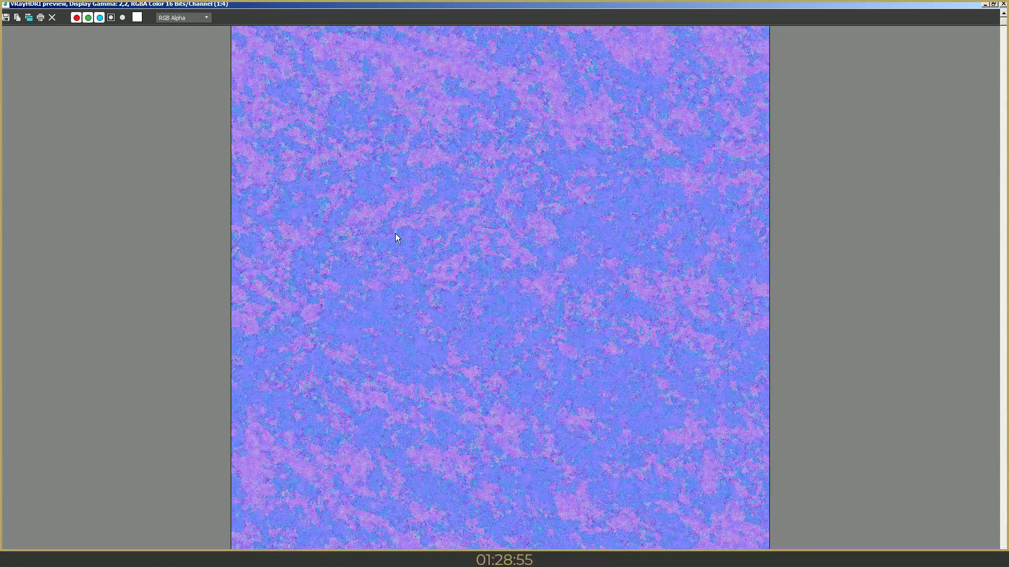
Examine the fibre directions in the VRayHDRI normal map at high magnification and close its preview.
{"action": "scroll", "coordinate": [514, 260], "scroll_direction": "up", "scroll_amount": 2}
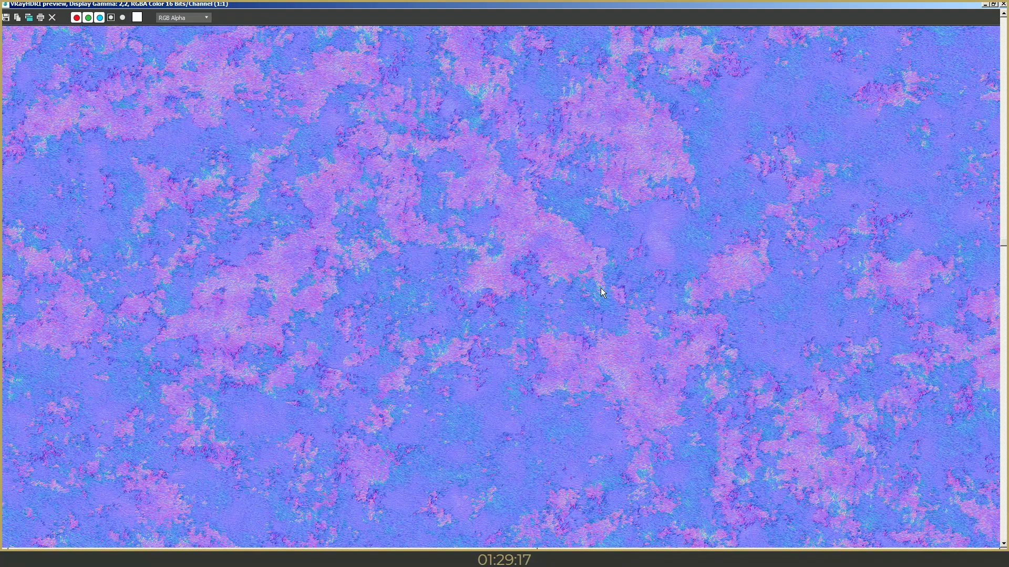
{"action": "scroll", "coordinate": [594, 294], "scroll_direction": "up", "scroll_amount": 3}
{"action": "scroll", "coordinate": [593, 295], "scroll_direction": "down", "scroll_amount": 2}
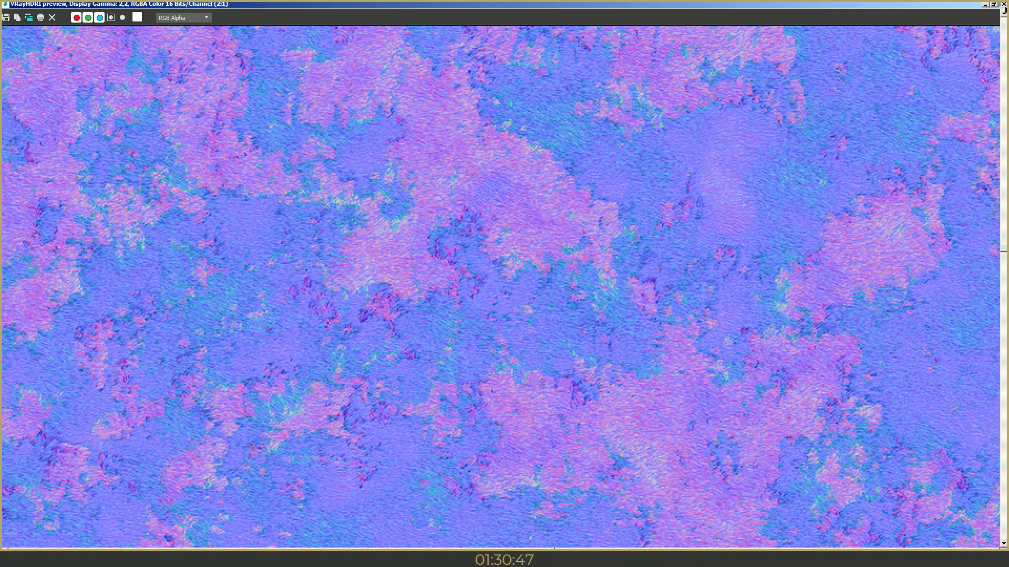
{"action": "left_click", "coordinate": [1003, 4]}
Move the VRayHDRI normal map node from the lower fabric network to below the Fabric Falloff network's Color Correction node.
{"action": "scroll", "coordinate": [663, 331], "scroll_direction": "down", "scroll_amount": 3}
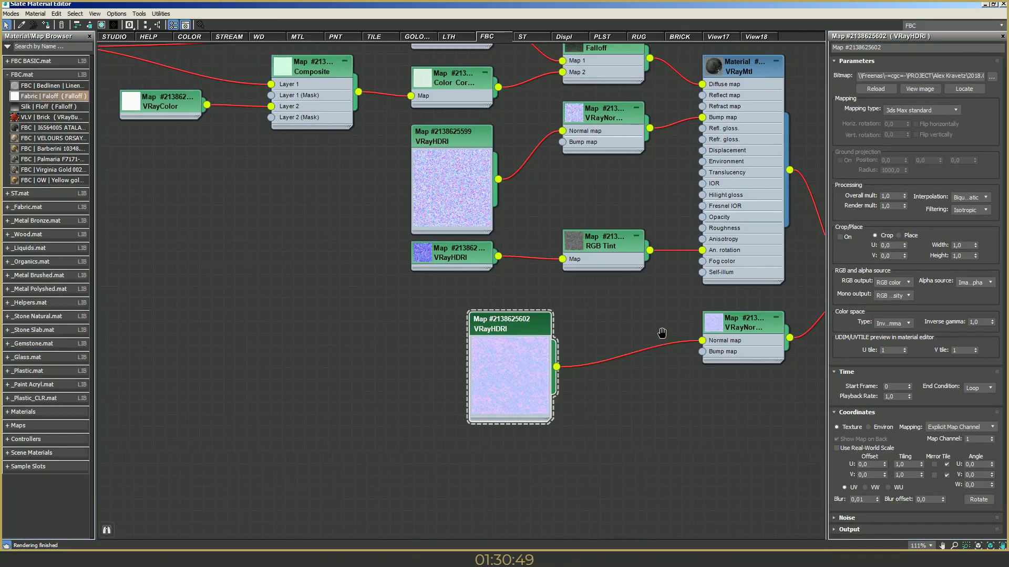
{"action": "scroll", "coordinate": [699, 379], "scroll_direction": "down", "scroll_amount": 8}
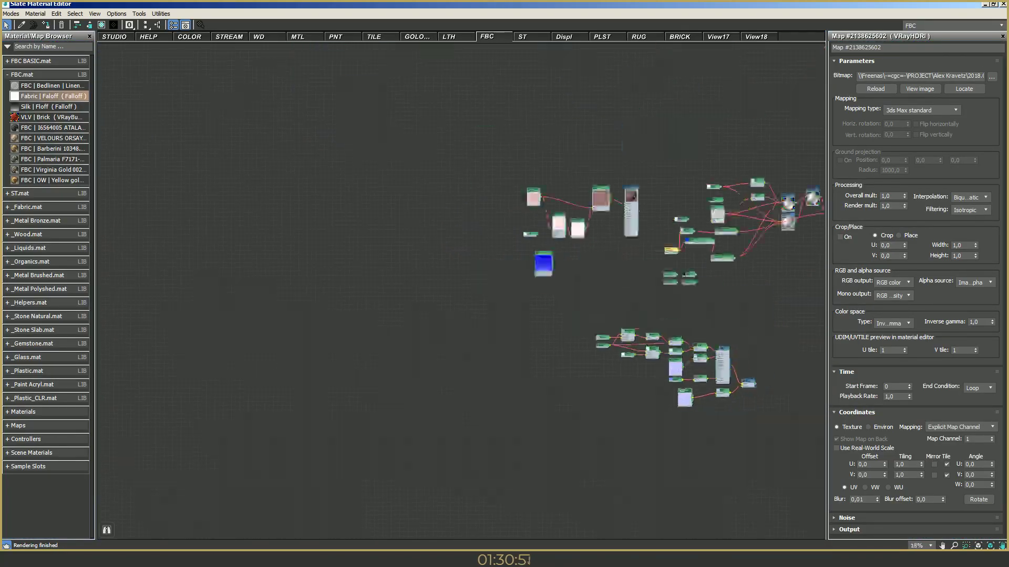
{"action": "middle_click_drag", "start_coordinate": [688, 382], "coordinate": [580, 408]}
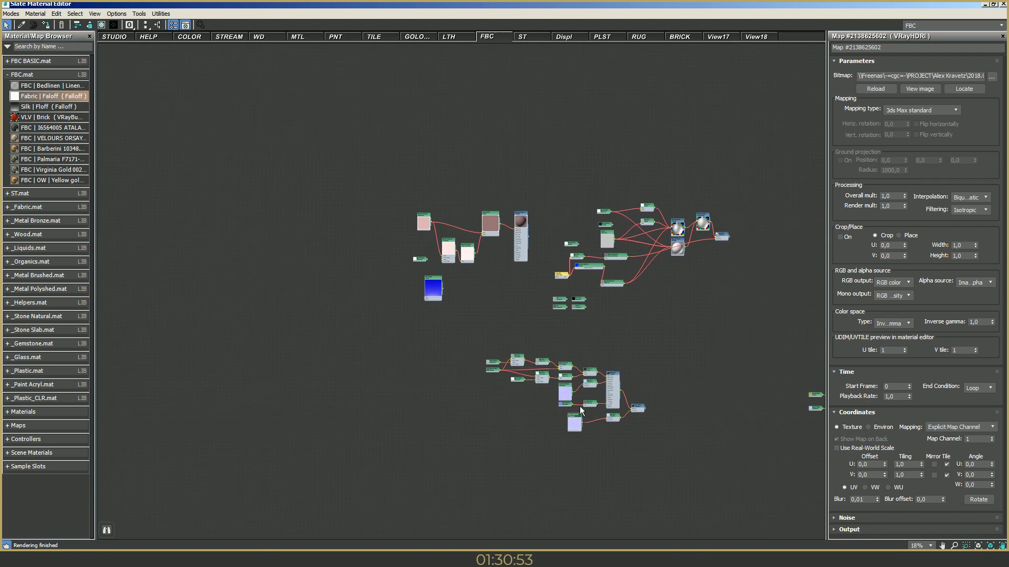
{"action": "left_click", "coordinate": [495, 305]}
{"action": "left_click_drag", "start_coordinate": [574, 420], "coordinate": [481, 274]}
{"action": "scroll", "coordinate": [533, 286], "scroll_direction": "up", "scroll_amount": 10}
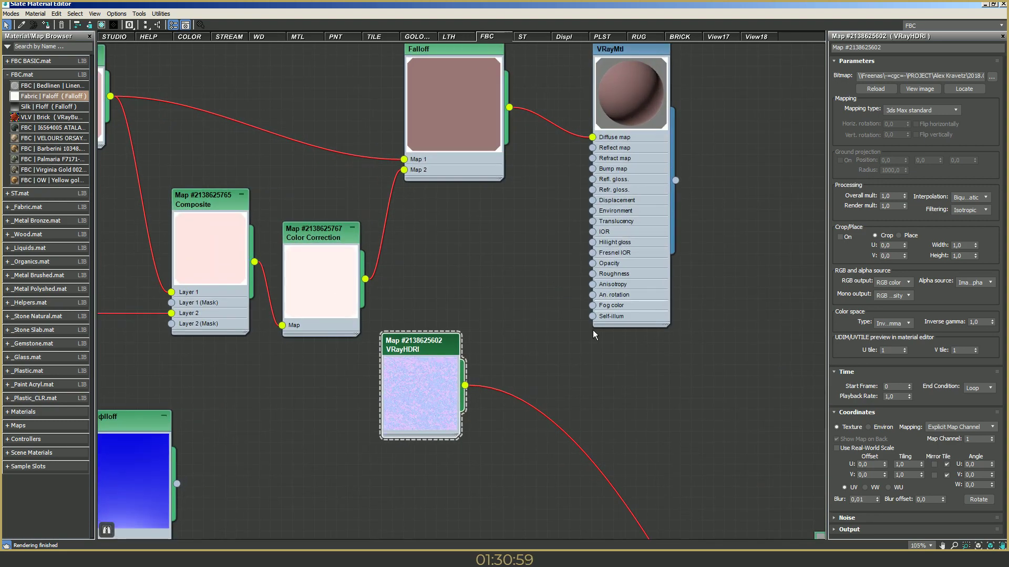
Move the VRayNormalMap node out of the lower fabric network to between the VRayHDRI node and the Fabric Falloff network's VRayMtl.
{"action": "scroll", "coordinate": [391, 255], "scroll_direction": "down", "scroll_amount": 10}
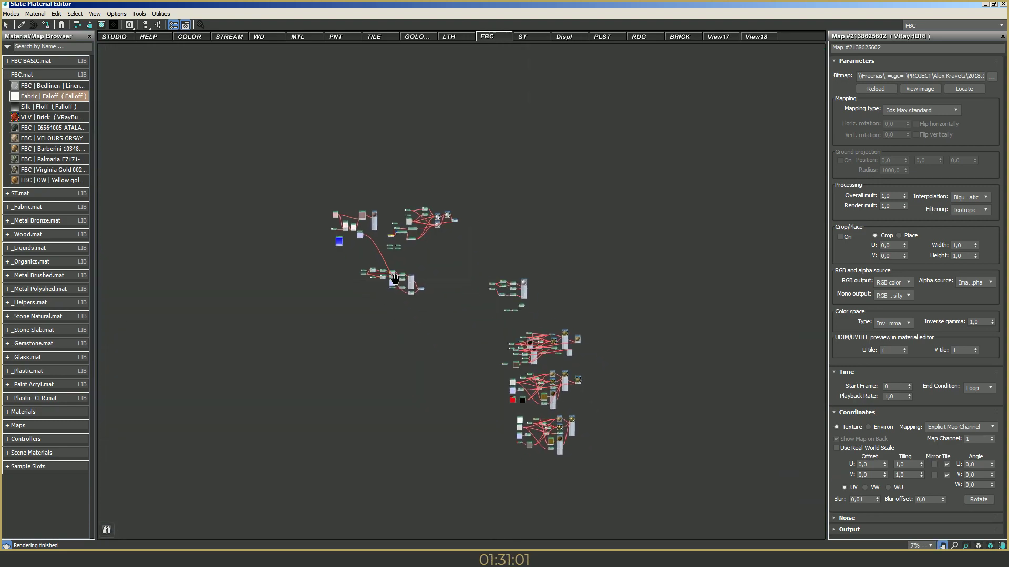
{"action": "scroll", "coordinate": [583, 396], "scroll_direction": "up", "scroll_amount": 10}
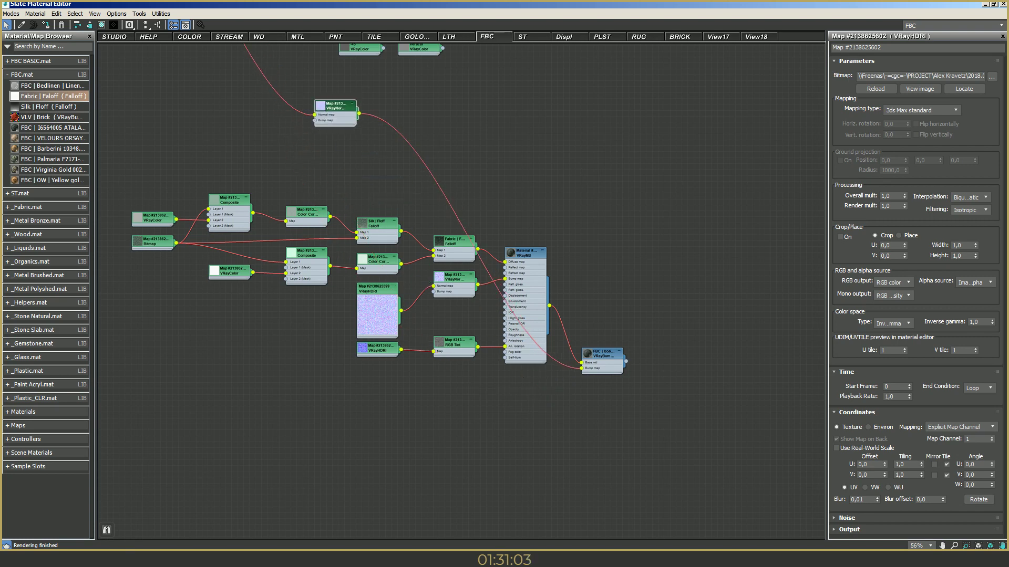
{"action": "middle_click_drag", "start_coordinate": [323, 105], "coordinate": [494, 446]}
{"action": "left_click_drag", "start_coordinate": [461, 382], "coordinate": [354, 220]}
{"action": "scroll", "coordinate": [398, 166], "scroll_direction": "up", "scroll_amount": 2}
{"action": "scroll", "coordinate": [398, 169], "scroll_direction": "up", "scroll_amount": 1}
{"action": "middle_click_drag", "start_coordinate": [437, 193], "coordinate": [415, 342]}
{"action": "left_click_drag", "start_coordinate": [399, 177], "coordinate": [487, 155]}
{"action": "scroll", "coordinate": [389, 336], "scroll_direction": "up", "scroll_amount": 1}
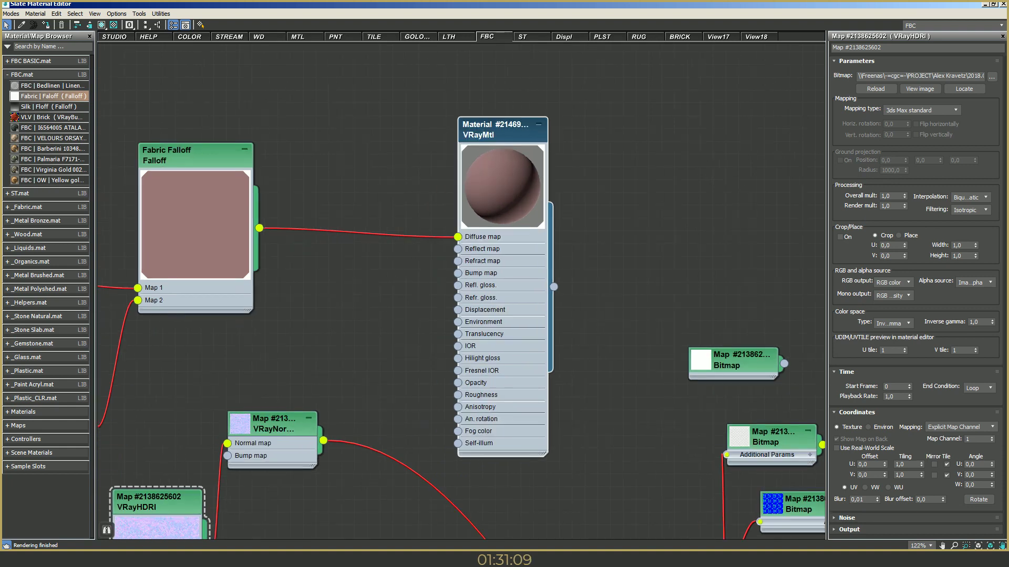
Connect the VRayNormalMap output to the VRayMtl's Bump map input and check the VRayHDRI's Blur setting.
{"action": "left_click", "coordinate": [396, 332]}
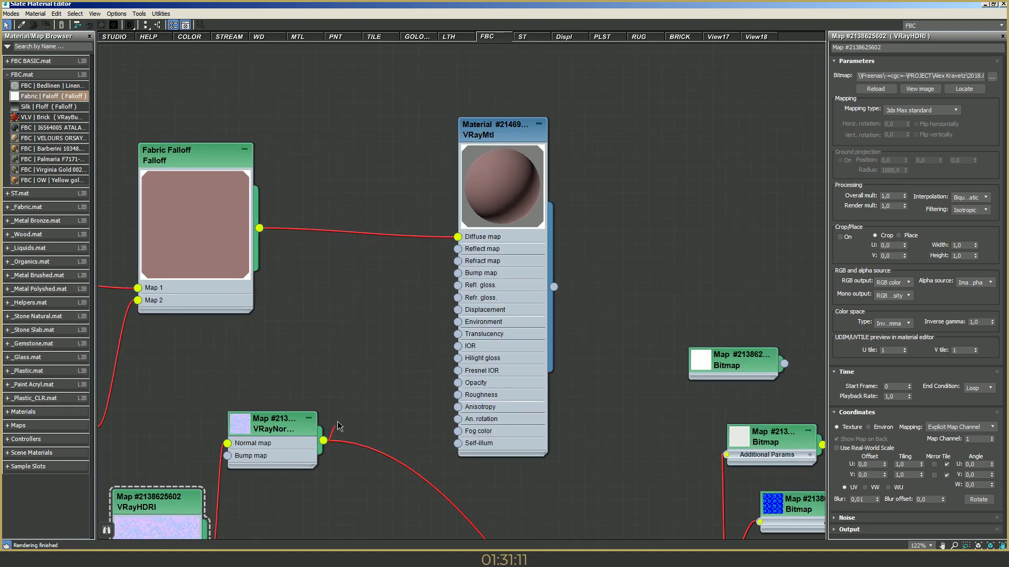
{"action": "left_click_drag", "start_coordinate": [324, 440], "coordinate": [458, 273]}
{"action": "middle_click_drag", "start_coordinate": [372, 371], "coordinate": [488, 299]}
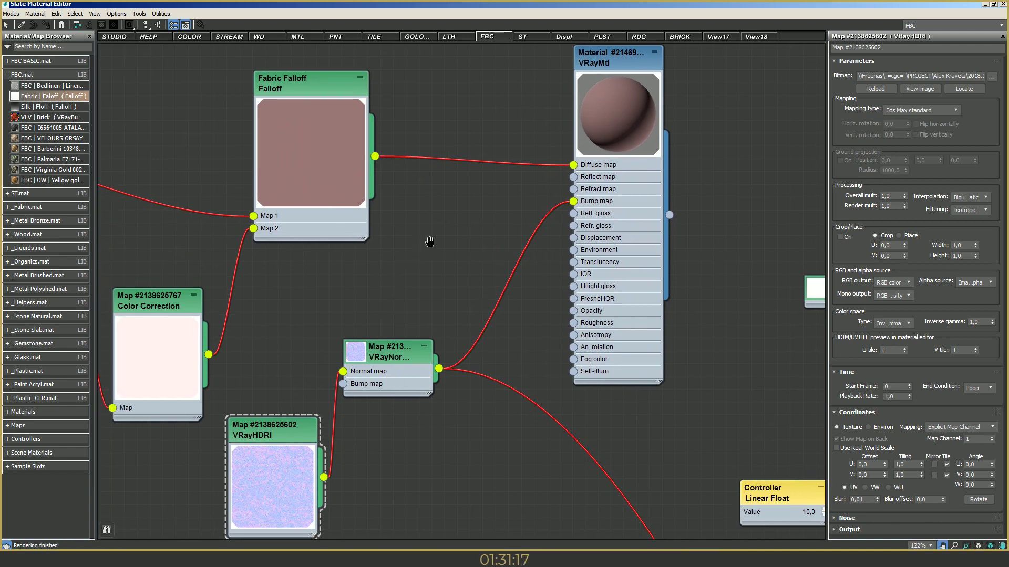
{"action": "middle_click_drag", "start_coordinate": [427, 239], "coordinate": [560, 81]}
{"action": "left_click", "coordinate": [403, 236]}
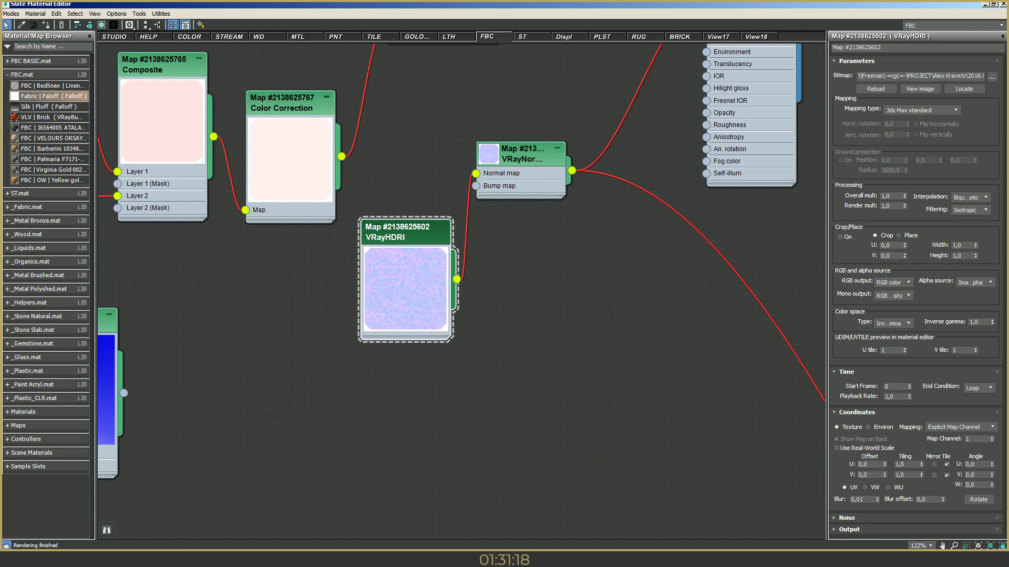
{"action": "double_click", "coordinate": [856, 500]}
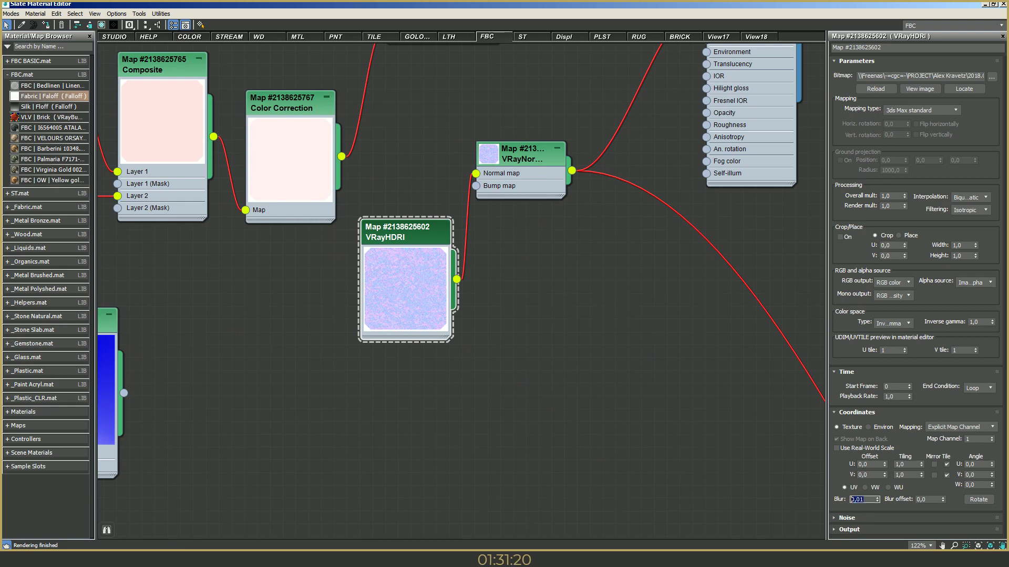
Try stronger normal map multipliers such as 1.9 and 0.9 on the VRayNormalMap, and settle on 0.5.
{"action": "middle_click_drag", "start_coordinate": [743, 332], "coordinate": [501, 535]}
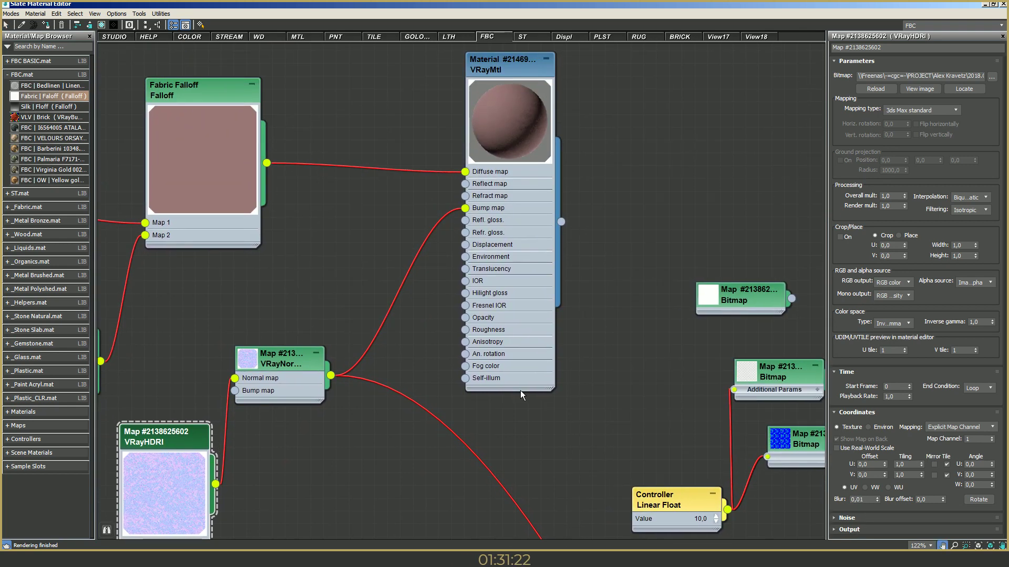
{"action": "middle_click_drag", "start_coordinate": [532, 354], "coordinate": [600, 361]}
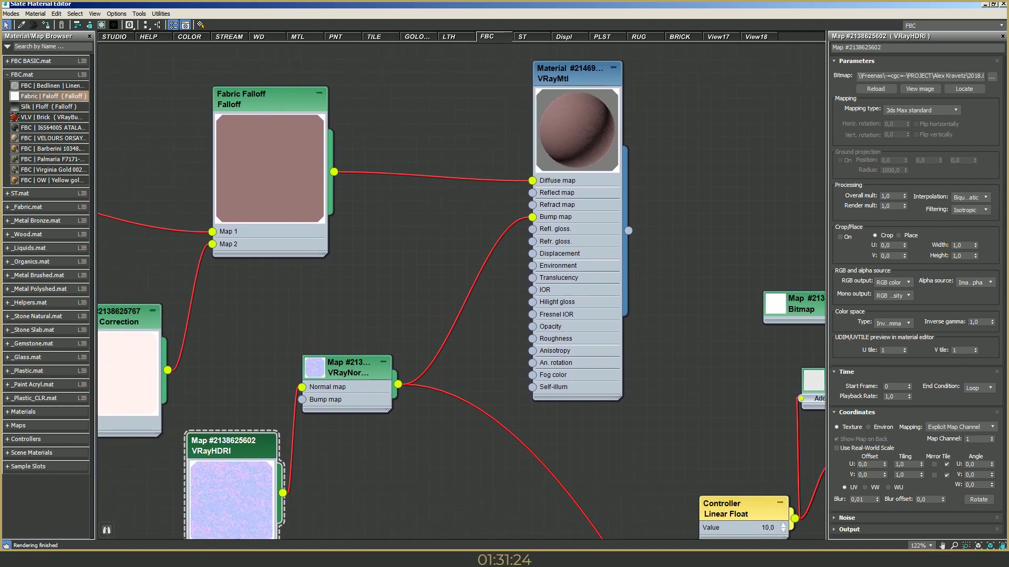
{"action": "left_click", "coordinate": [348, 368]}
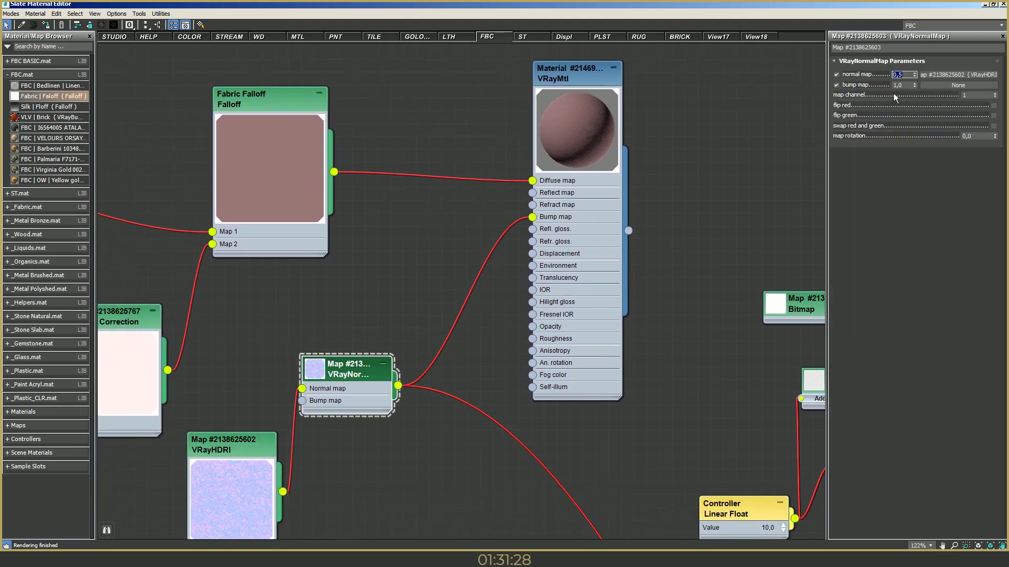
{"action": "middle_click_drag", "start_coordinate": [631, 90], "coordinate": [601, 183]}
{"action": "left_click_drag", "start_coordinate": [318, 470], "coordinate": [370, 341]}
{"action": "scroll", "coordinate": [545, 203], "scroll_direction": "up", "scroll_amount": 5}
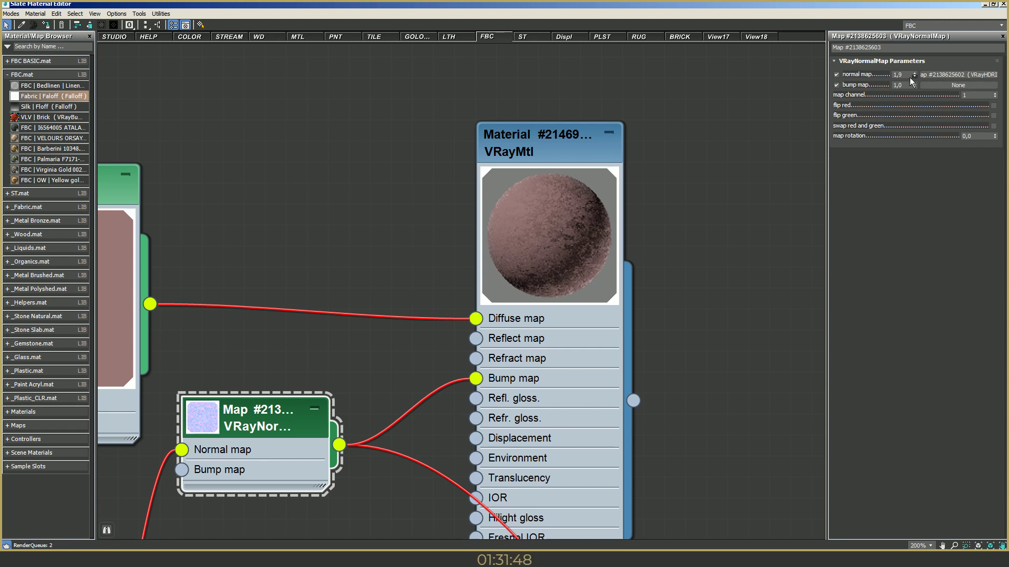
{"action": "left_click_drag", "start_coordinate": [915, 78], "coordinate": [908, 80]}
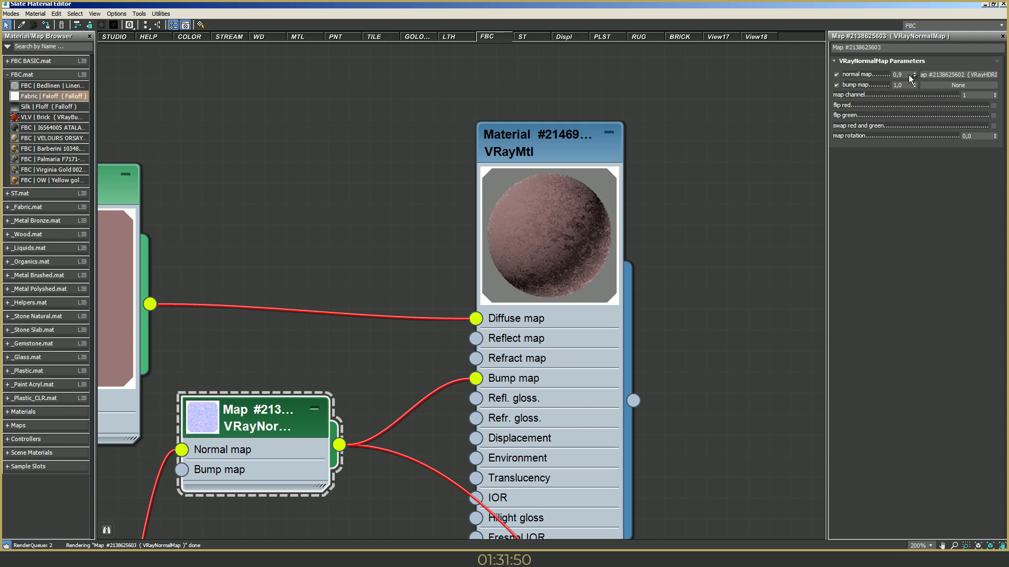
{"action": "left_click_drag", "start_coordinate": [914, 75], "coordinate": [914, 80]}
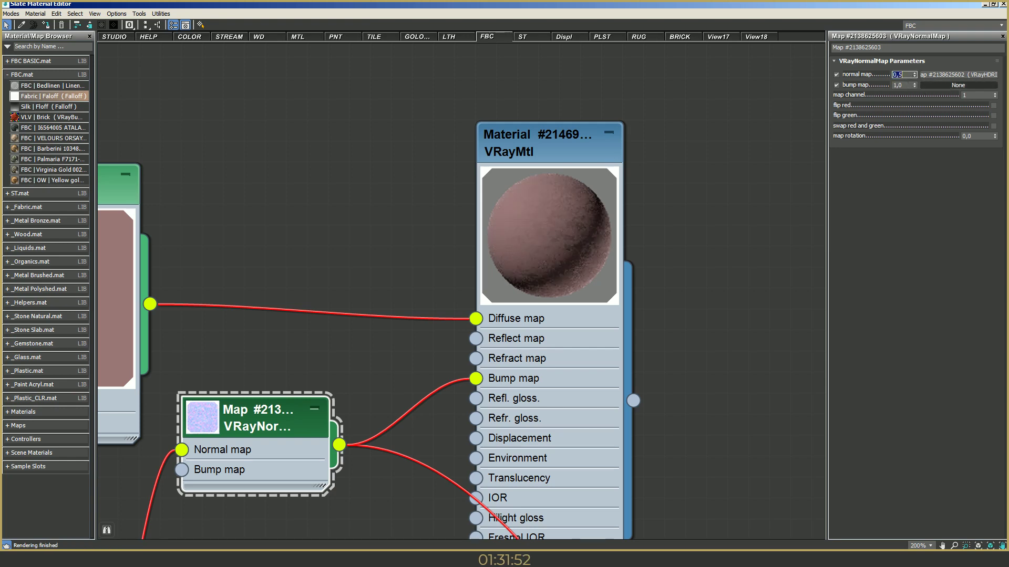
Restore the Slate Material Editor to a smaller window, place it beside the viewport and bring up the last V-Ray frame buffer.
{"action": "left_click", "coordinate": [992, 5]}
{"action": "left_click_drag", "start_coordinate": [503, 97], "coordinate": [250, 109]}
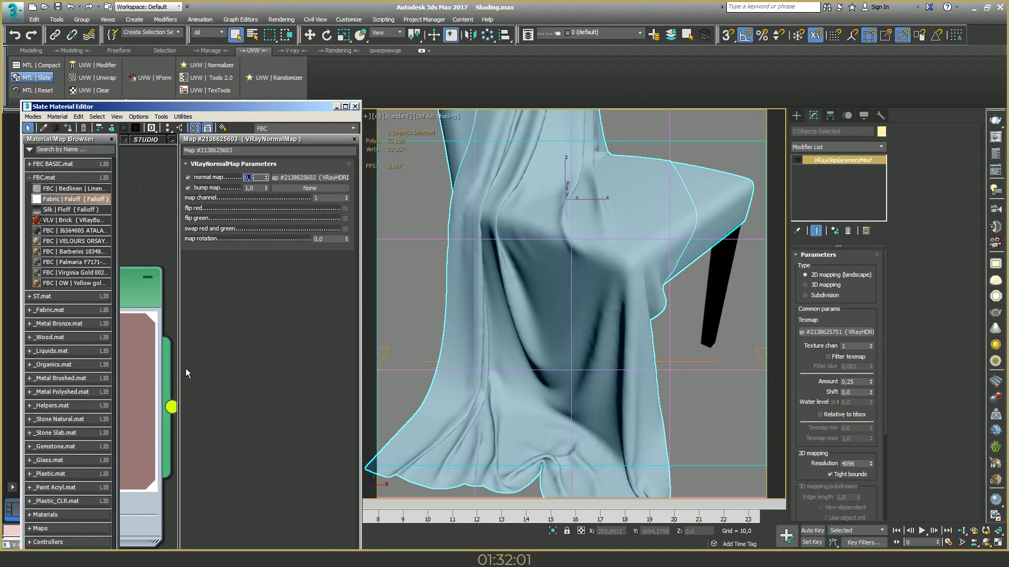
{"action": "left_click", "coordinate": [339, 51]}
{"action": "left_click", "coordinate": [115, 71]}
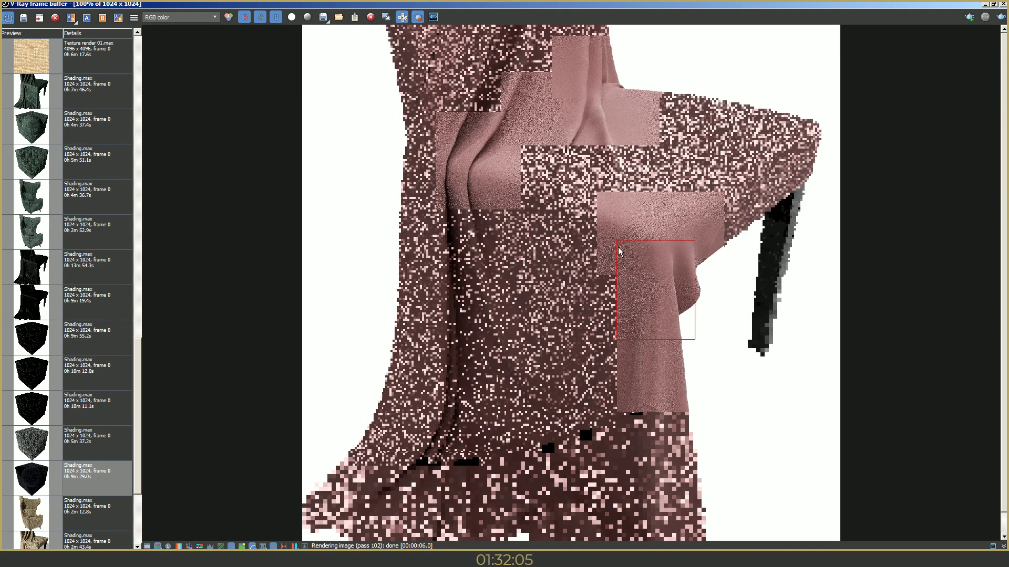
Render a region over the draped cloth's front corner fold, inspect the bump effect up close and put the frame buffer away.
{"action": "left_click_drag", "start_coordinate": [561, 172], "coordinate": [679, 313]}
{"action": "scroll", "coordinate": [648, 266], "scroll_direction": "up", "scroll_amount": 1}
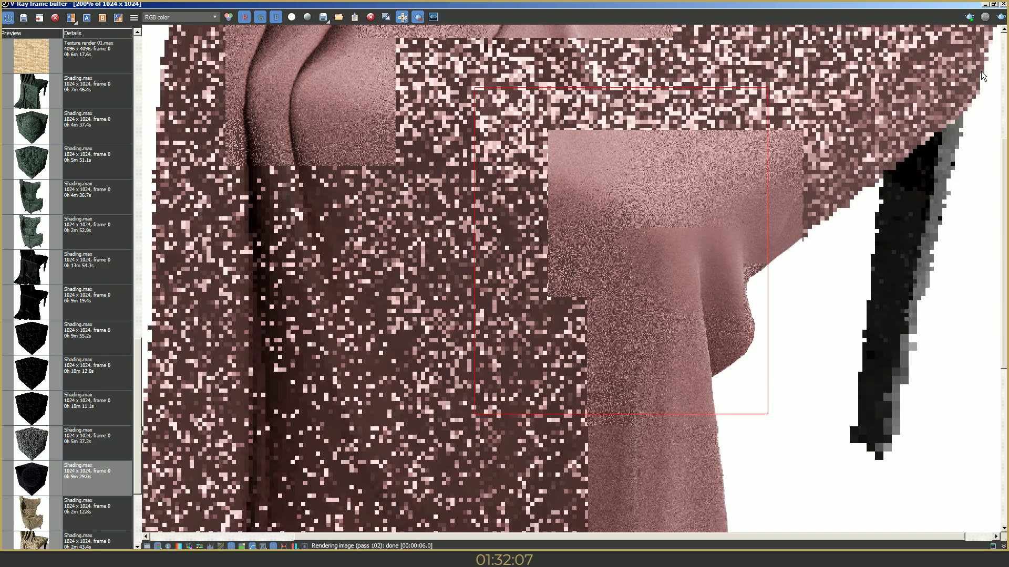
{"action": "left_click", "coordinate": [969, 17]}
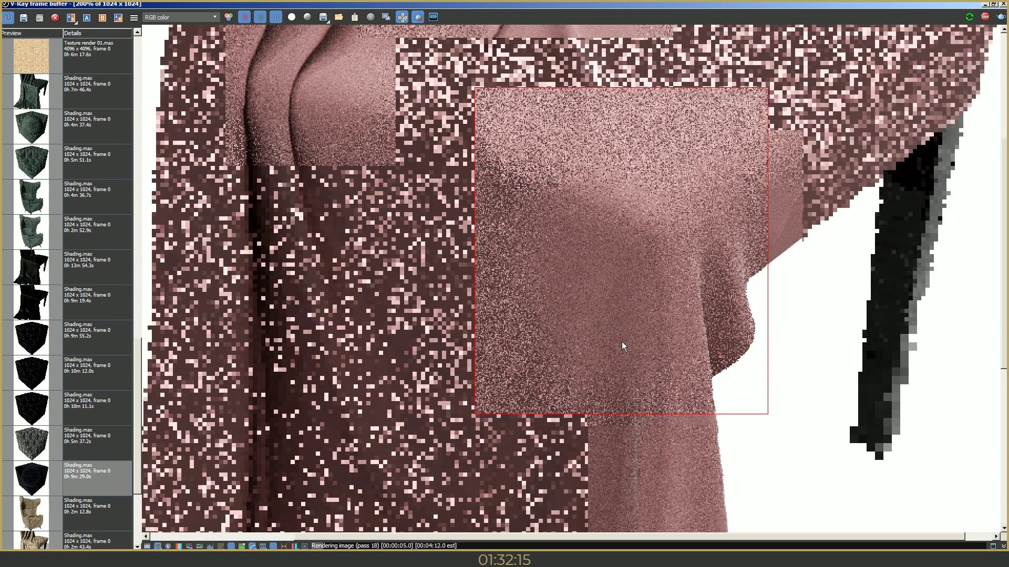
{"action": "scroll", "coordinate": [625, 343], "scroll_direction": "down", "scroll_amount": 1}
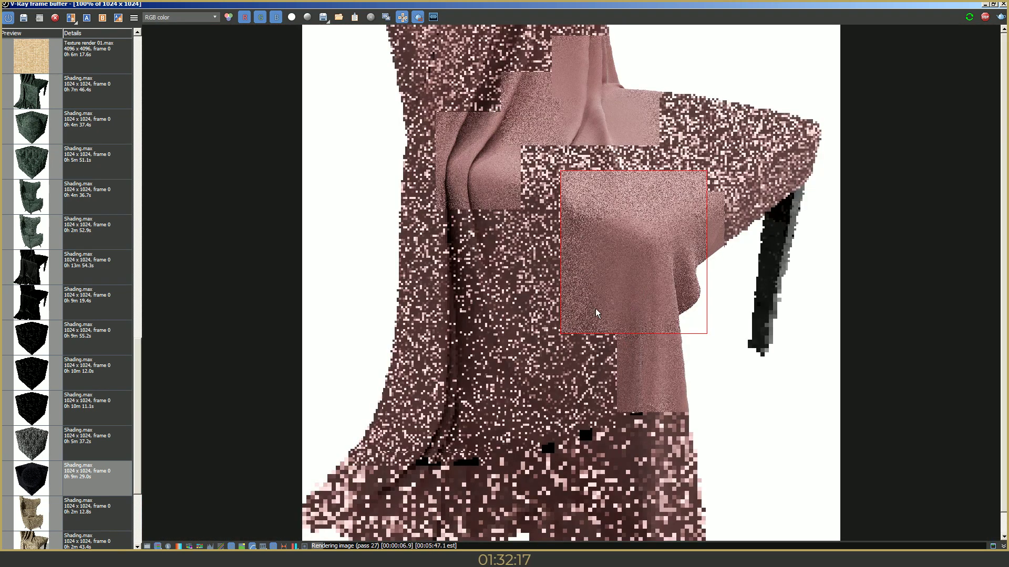
{"action": "scroll", "coordinate": [596, 310], "scroll_direction": "up", "scroll_amount": 1}
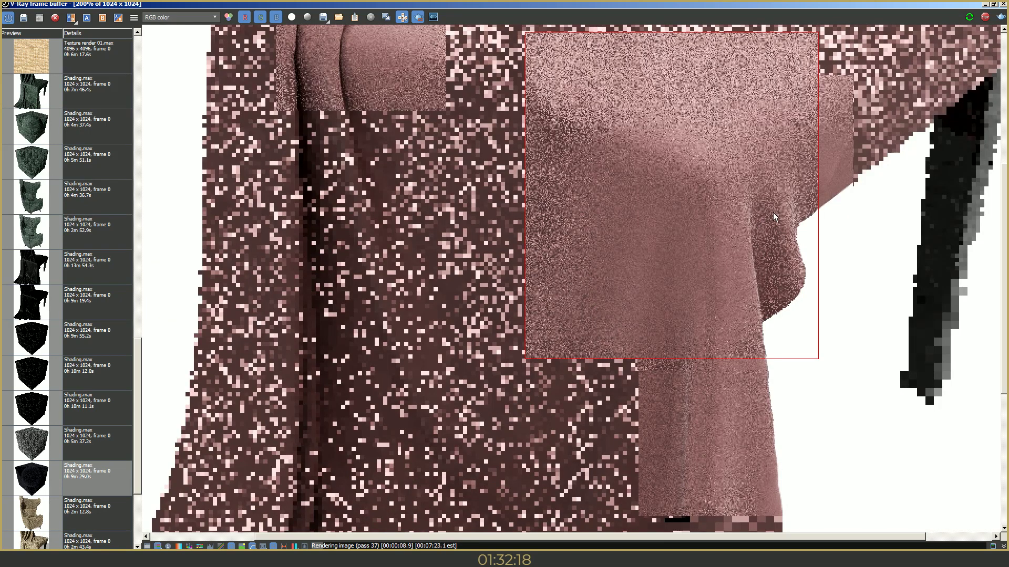
{"action": "left_click", "coordinate": [985, 4]}
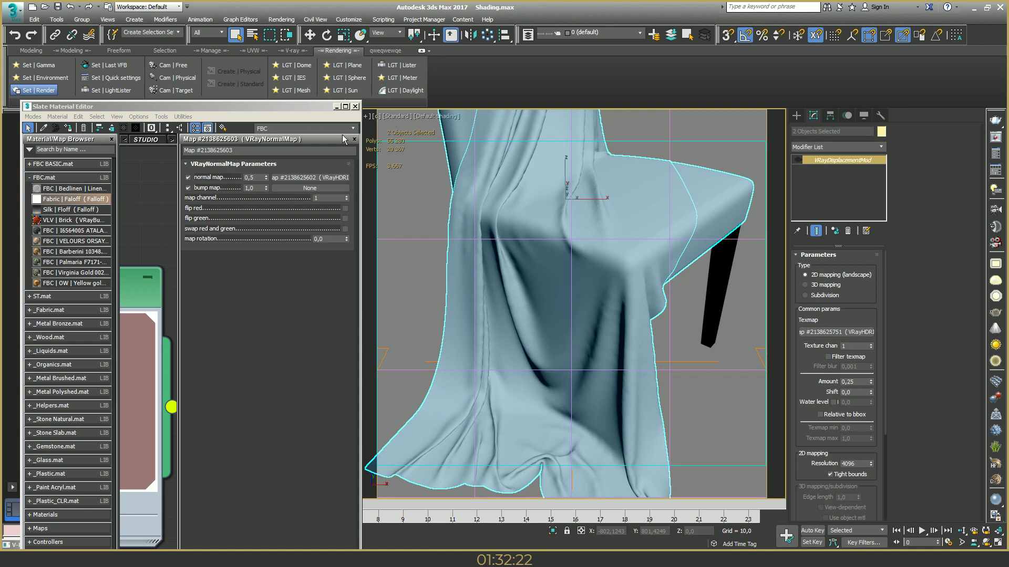
Locate the VRayMtl fed by Fabric Falloff in the node view and open its parameters.
{"action": "left_click", "coordinate": [355, 139]}
{"action": "middle_click_drag", "start_coordinate": [292, 261], "coordinate": [229, 182]}
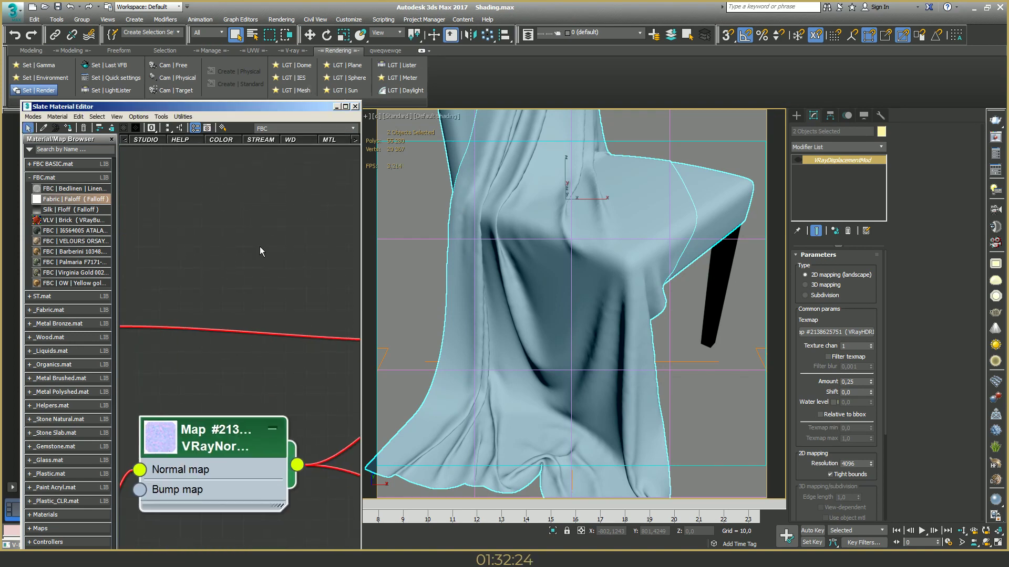
{"action": "scroll", "coordinate": [258, 243], "scroll_direction": "down", "scroll_amount": 3}
{"action": "middle_click_drag", "start_coordinate": [262, 258], "coordinate": [87, 272]}
{"action": "left_click", "coordinate": [242, 197]}
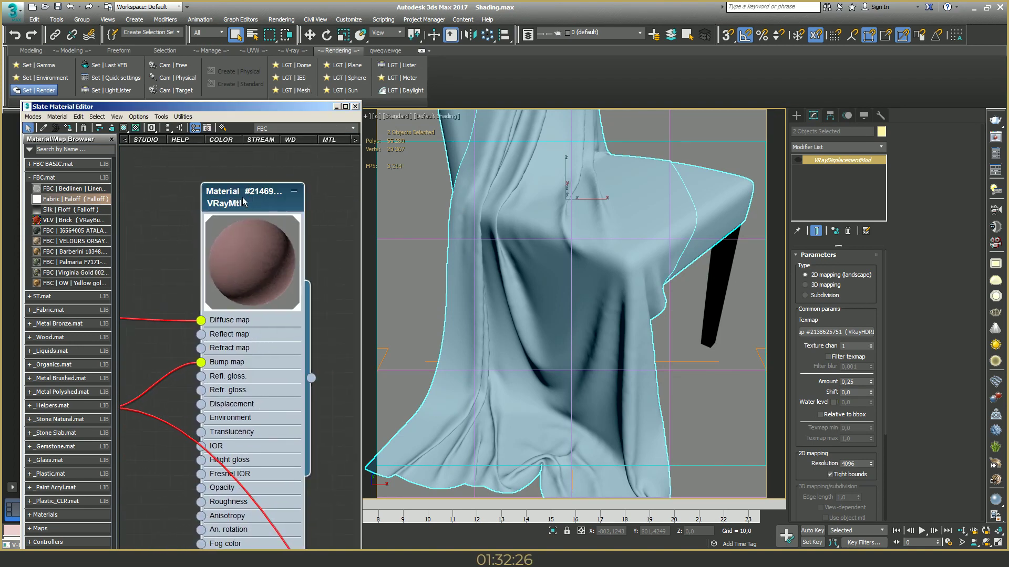
{"action": "double_click", "coordinate": [250, 215]}
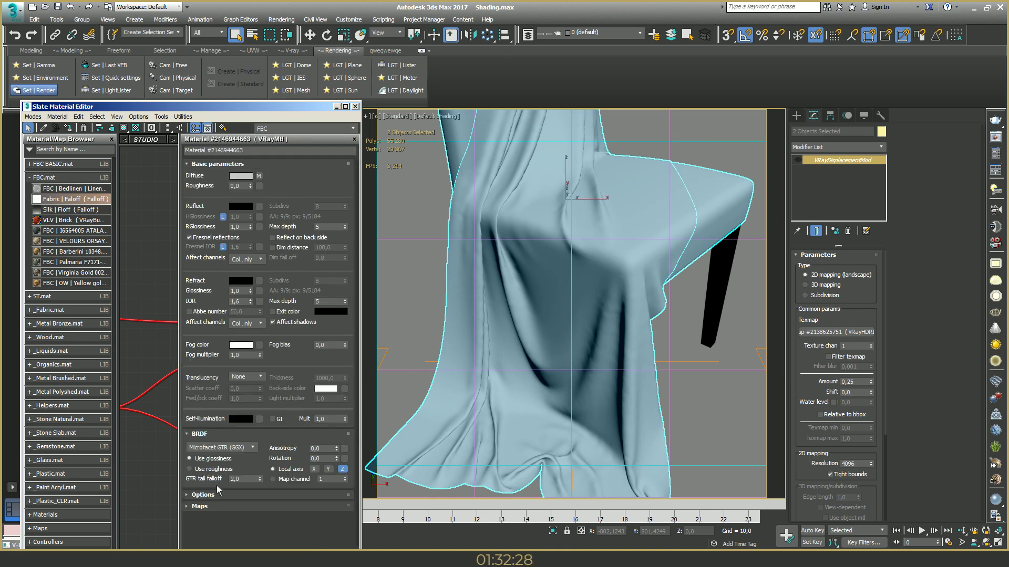
Expand the VRayMtl's Maps settings, open its Bump amount for editing and close the material editor.
{"action": "left_click", "coordinate": [199, 507]}
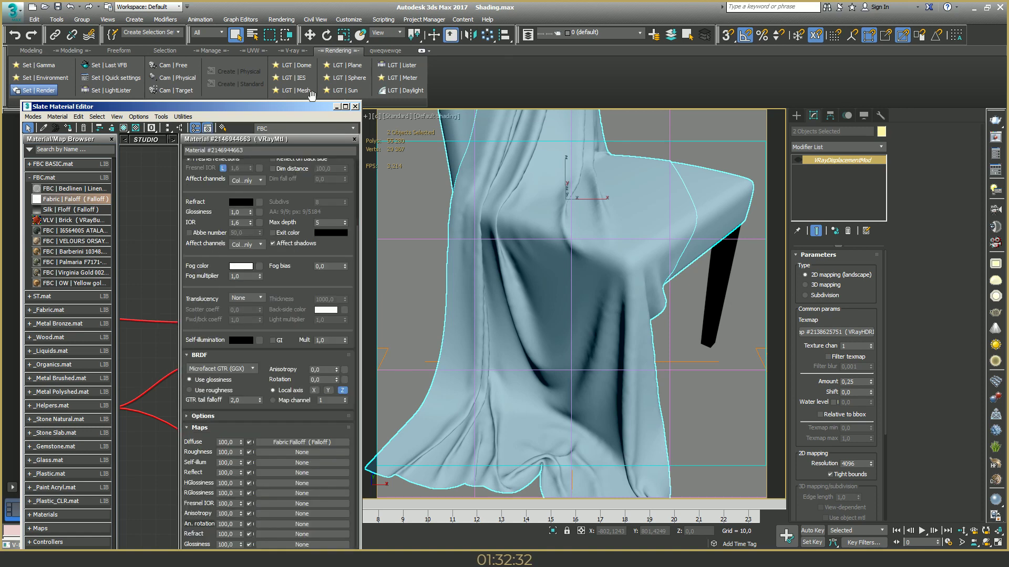
{"action": "left_click_drag", "start_coordinate": [312, 107], "coordinate": [352, 27]}
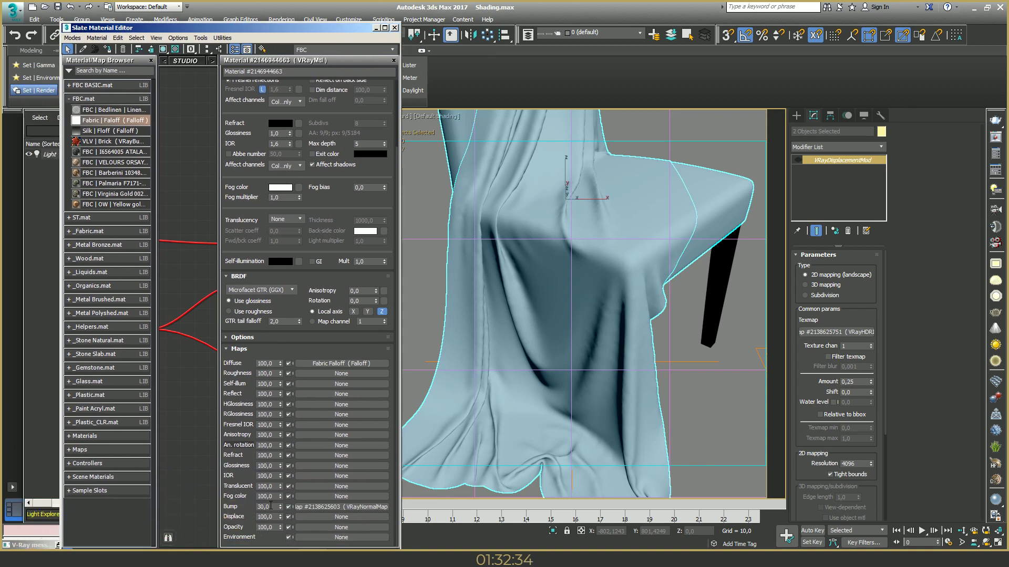
{"action": "double_click", "coordinate": [271, 506]}
{"action": "left_click", "coordinate": [395, 27]}
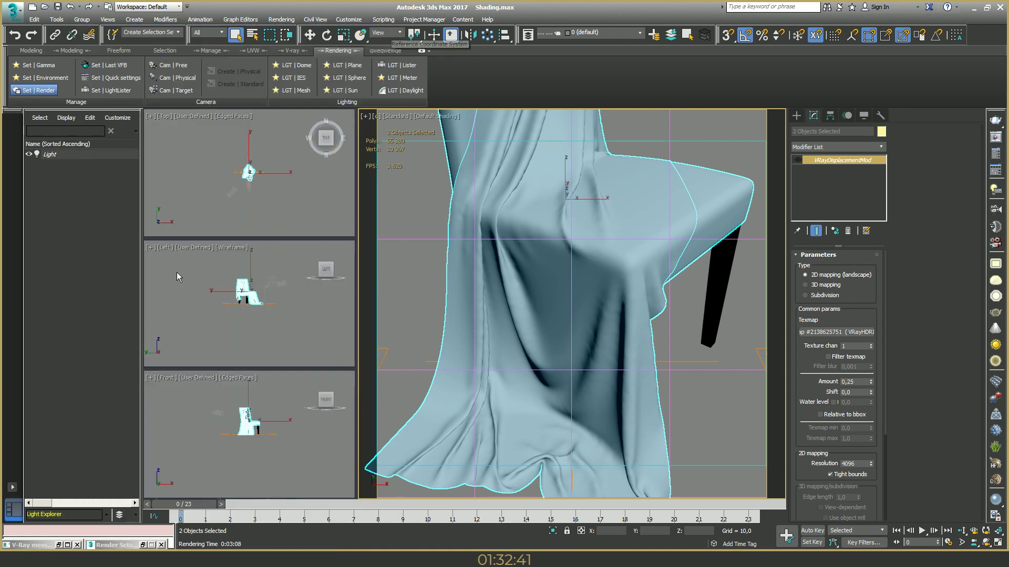
Reopen the last V-Ray frame buffer, turn off region rendering and start a new render.
{"action": "left_click", "coordinate": [107, 66]}
{"action": "left_click", "coordinate": [417, 17]}
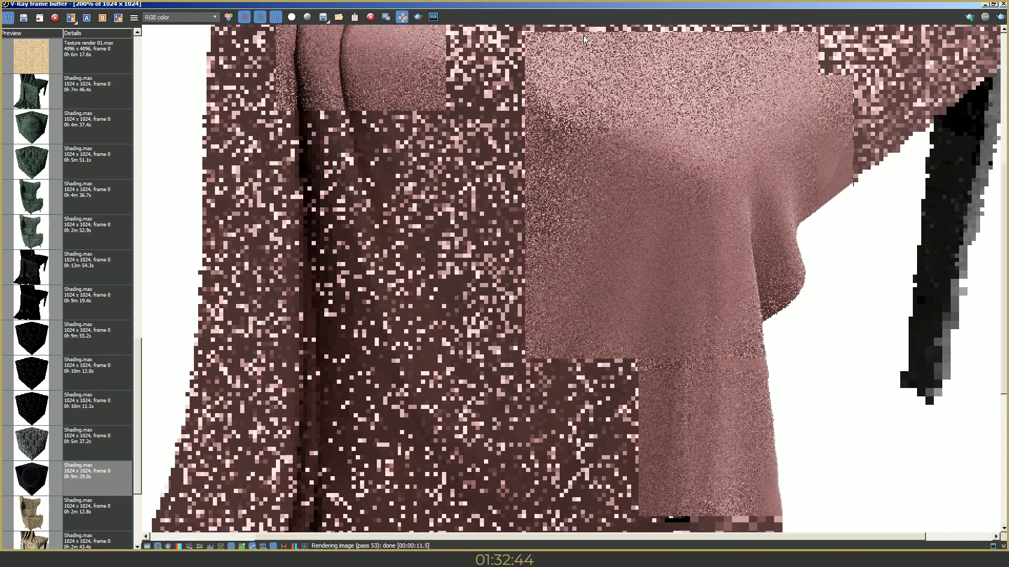
{"action": "left_click", "coordinate": [1000, 17]}
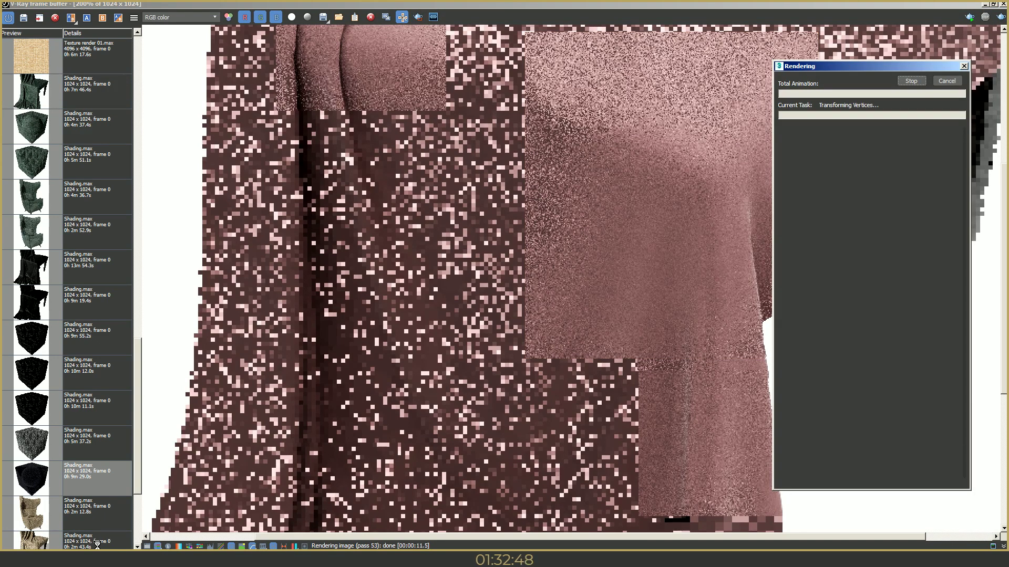
{"action": "mouse_move", "coordinate": [84, 558]}
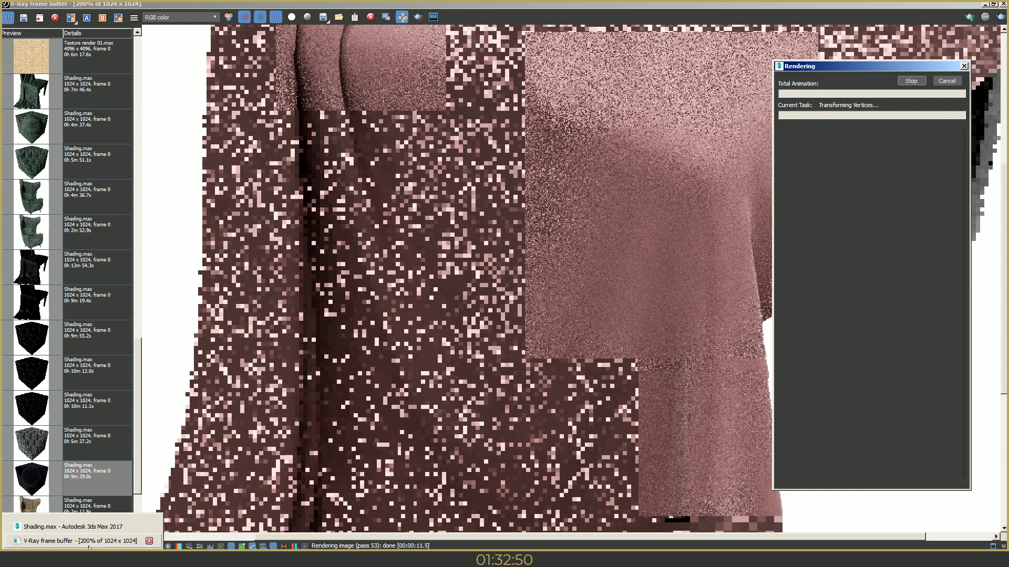
Examine the progressing velvet render at 100% and 200%, checking the drape's folds, the seat surface and the lower cloth.
{"action": "left_click", "coordinate": [87, 481]}
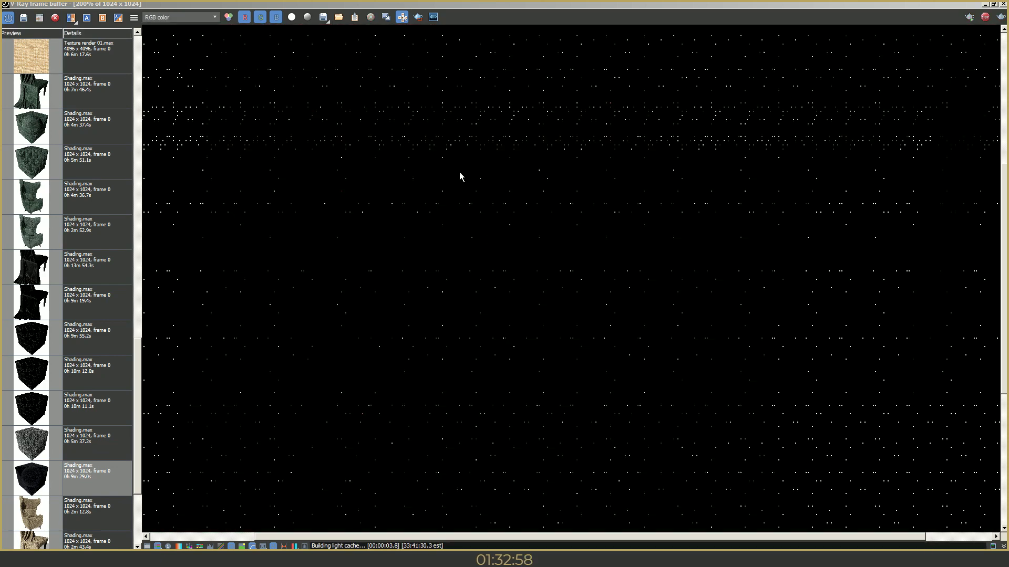
{"action": "scroll", "coordinate": [496, 195], "scroll_direction": "down", "scroll_amount": 2}
{"action": "scroll", "coordinate": [566, 196], "scroll_direction": "up", "scroll_amount": 1}
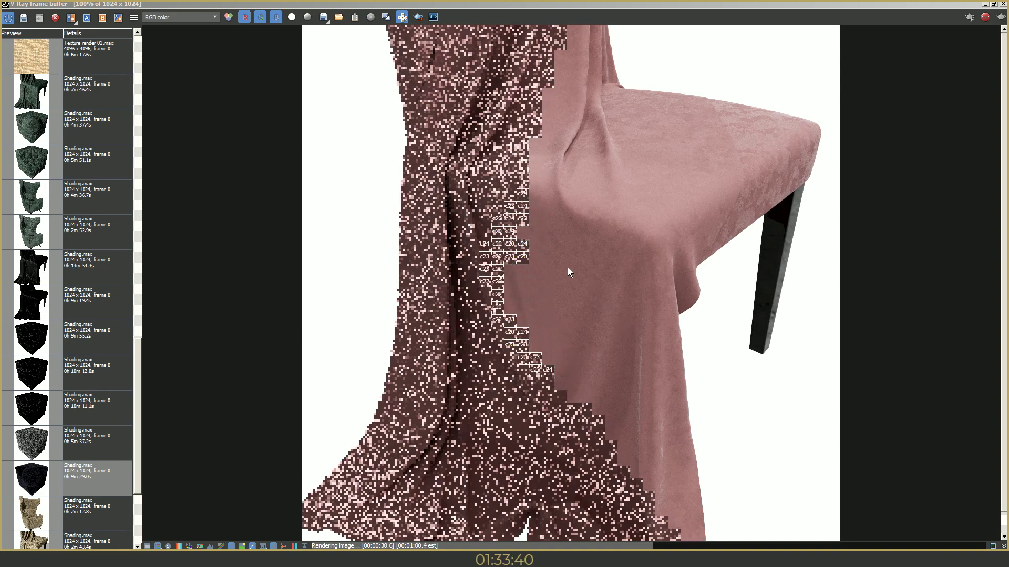
{"action": "scroll", "coordinate": [567, 265], "scroll_direction": "up", "scroll_amount": 1}
{"action": "scroll", "coordinate": [572, 269], "scroll_direction": "down", "scroll_amount": 1}
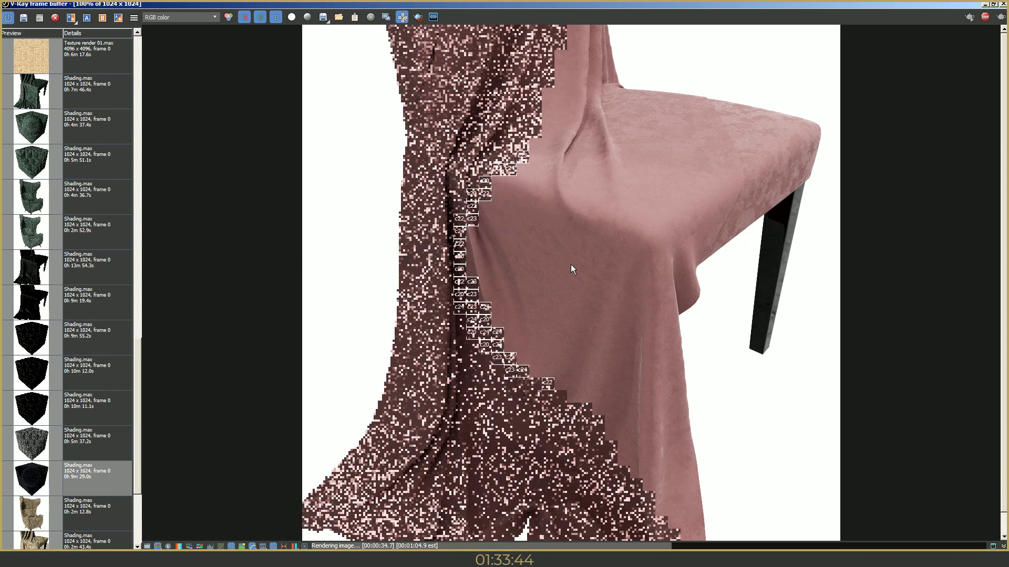
{"action": "scroll", "coordinate": [571, 264], "scroll_direction": "up", "scroll_amount": 1}
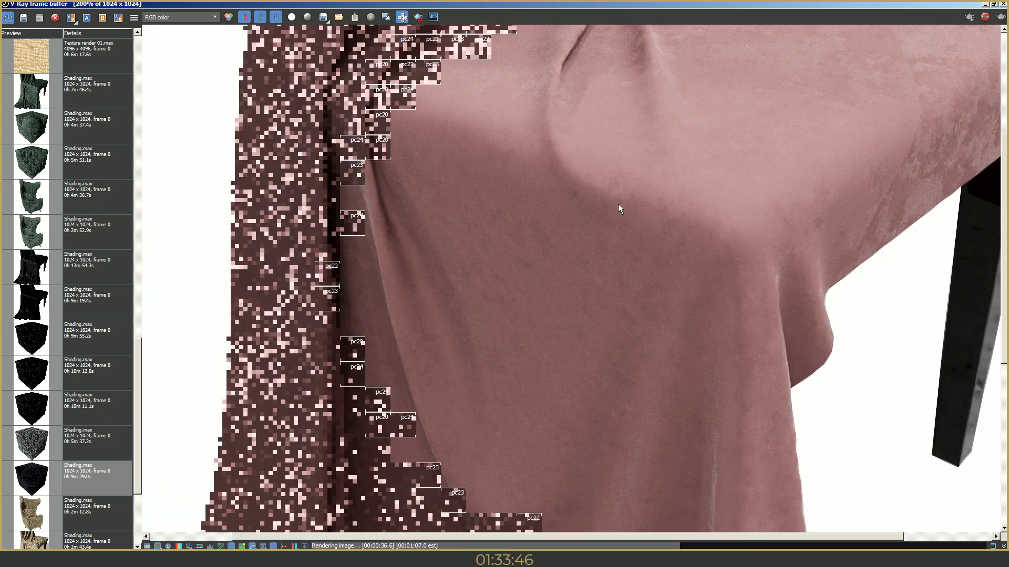
{"action": "scroll", "coordinate": [618, 172], "scroll_direction": "down", "scroll_amount": 1}
{"action": "scroll", "coordinate": [560, 123], "scroll_direction": "up", "scroll_amount": 1}
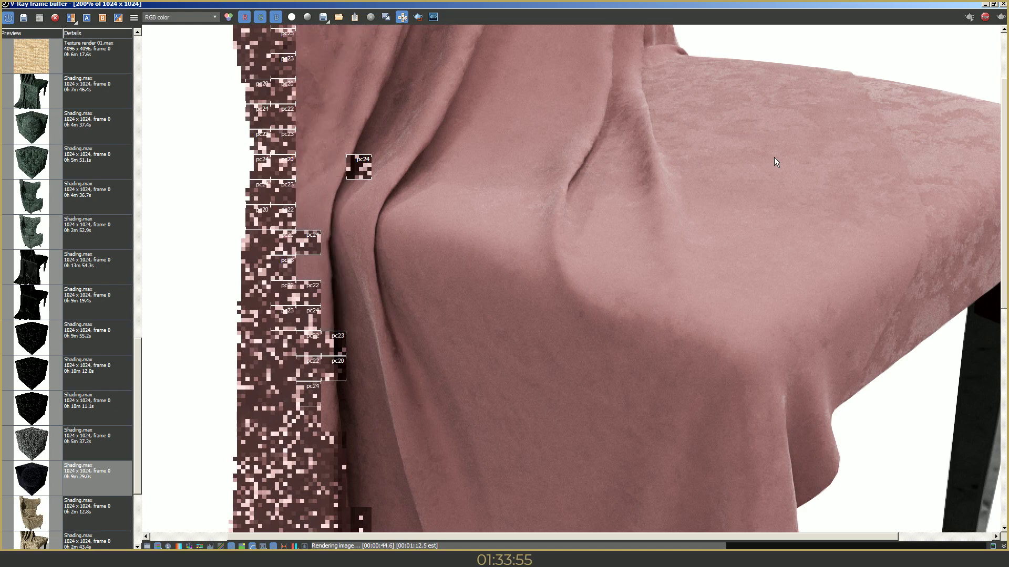
{"action": "scroll", "coordinate": [522, 209], "scroll_direction": "down", "scroll_amount": 1}
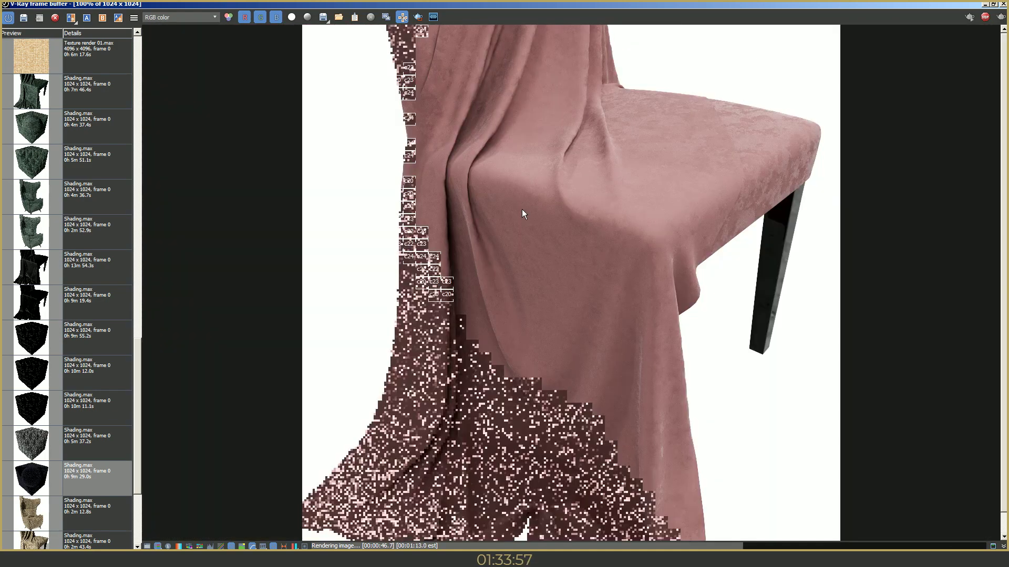
{"action": "scroll", "coordinate": [432, 107], "scroll_direction": "up", "scroll_amount": 2}
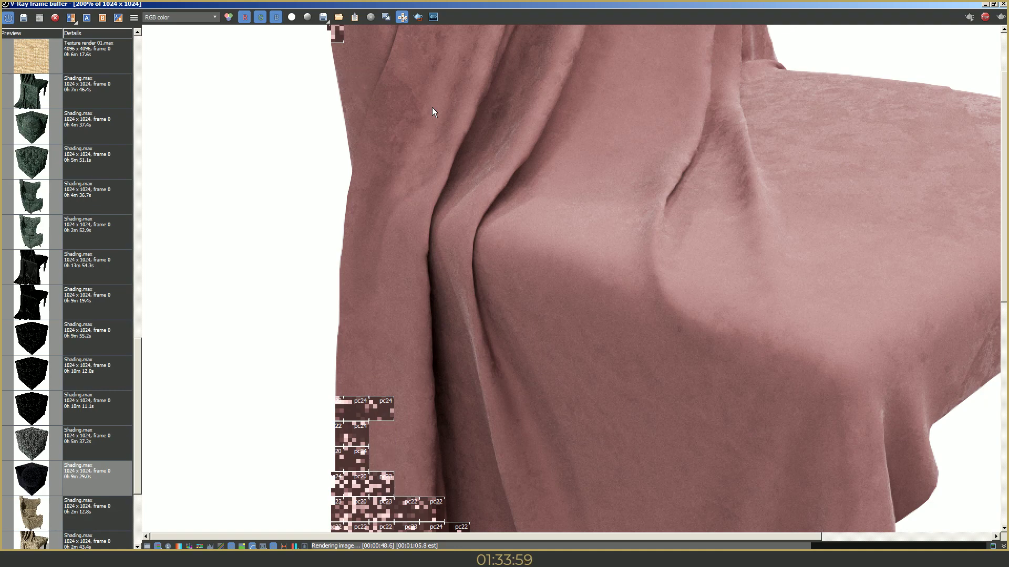
{"action": "left_click_drag", "start_coordinate": [1002, 288], "coordinate": [987, 416]}
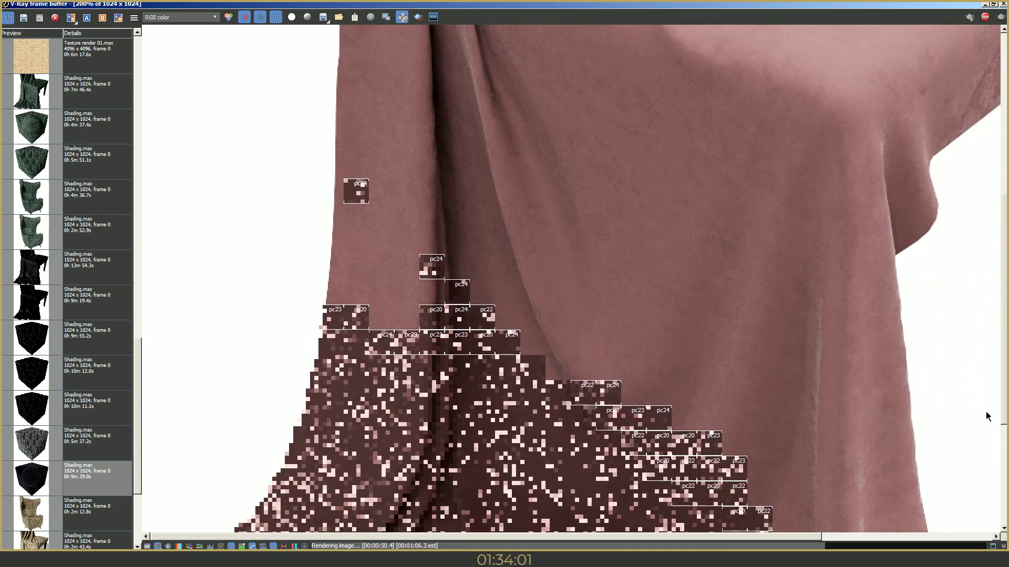
{"action": "double_click", "coordinate": [673, 213]}
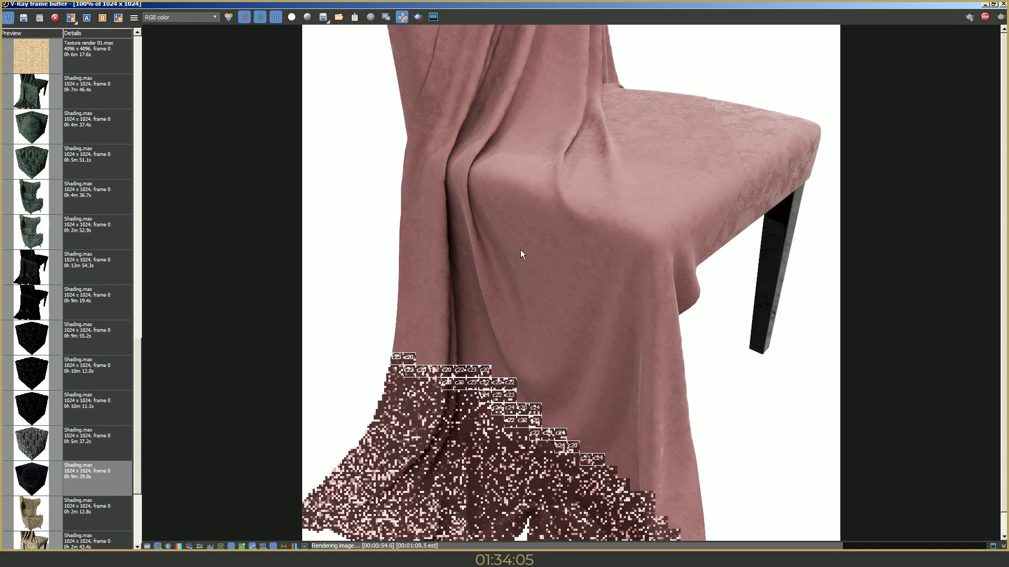
{"action": "scroll", "coordinate": [537, 205], "scroll_direction": "up", "scroll_amount": 1}
{"action": "scroll", "coordinate": [536, 205], "scroll_direction": "down", "scroll_amount": 1}
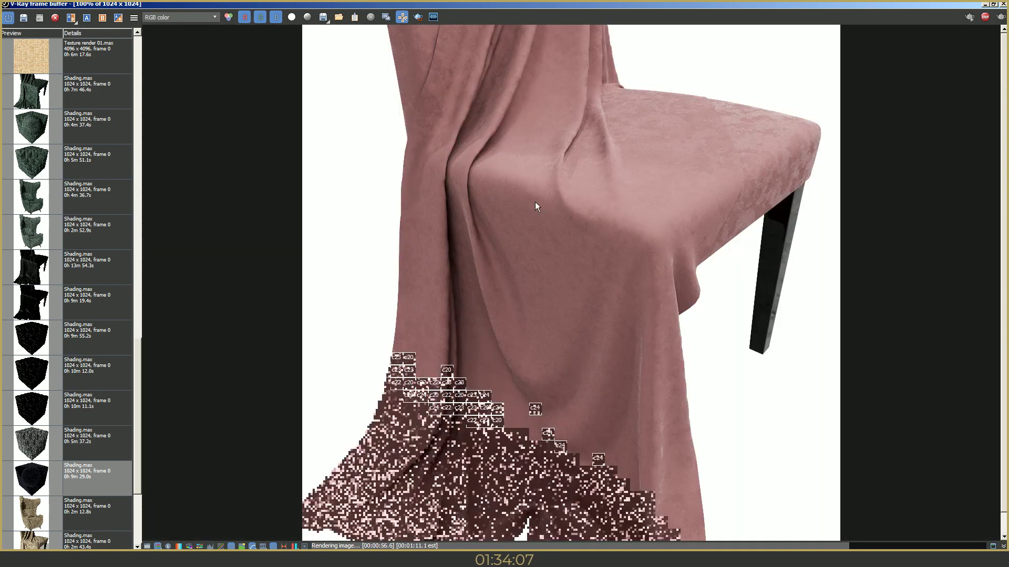
Stop the render, restore the frame buffer to a floating window and move it aside to uncover the main toolset.
{"action": "left_click", "coordinate": [994, 5]}
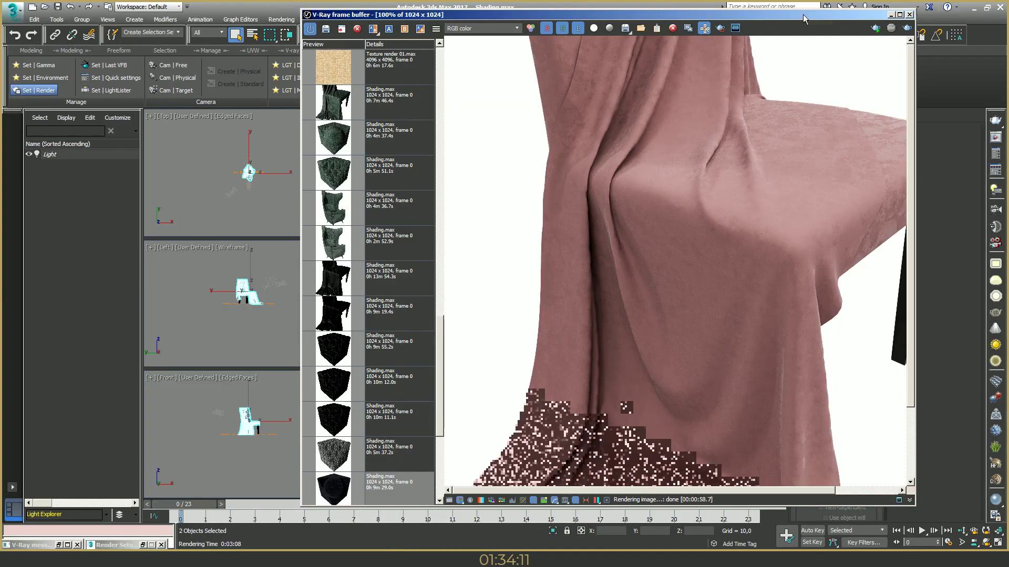
{"action": "left_click_drag", "start_coordinate": [804, 14], "coordinate": [721, 40]}
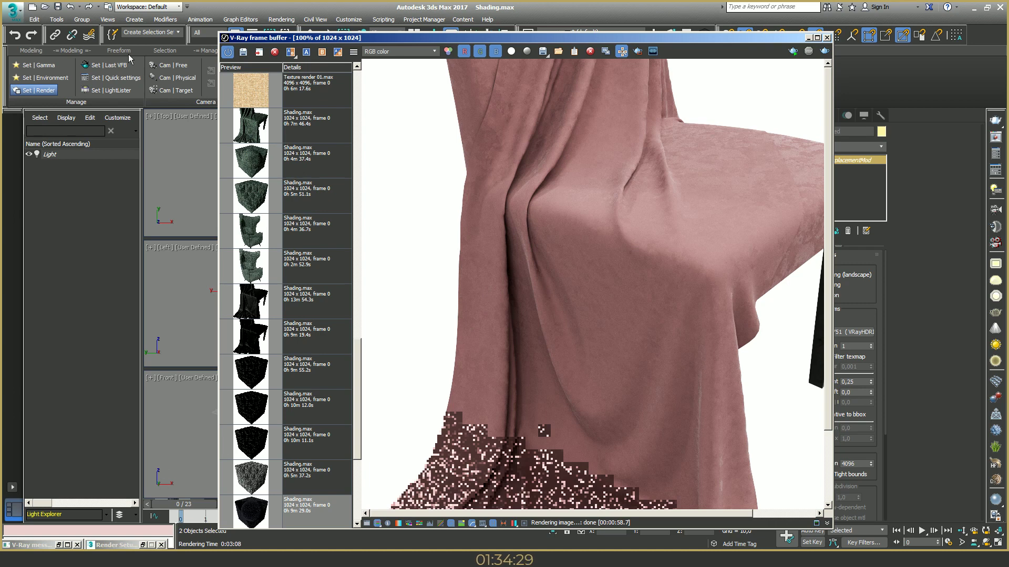
{"action": "left_click_drag", "start_coordinate": [334, 41], "coordinate": [463, 84]}
Reopen the Slate Material Editor, maximize it and bring the Fabric Falloff network into view.
{"action": "left_click", "coordinate": [252, 52]}
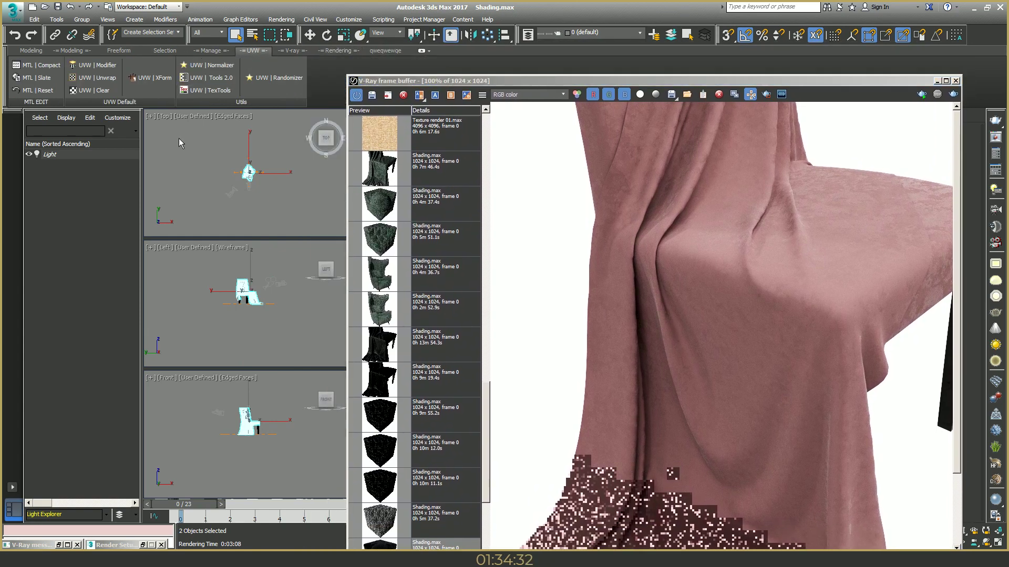
{"action": "left_click", "coordinate": [54, 78]}
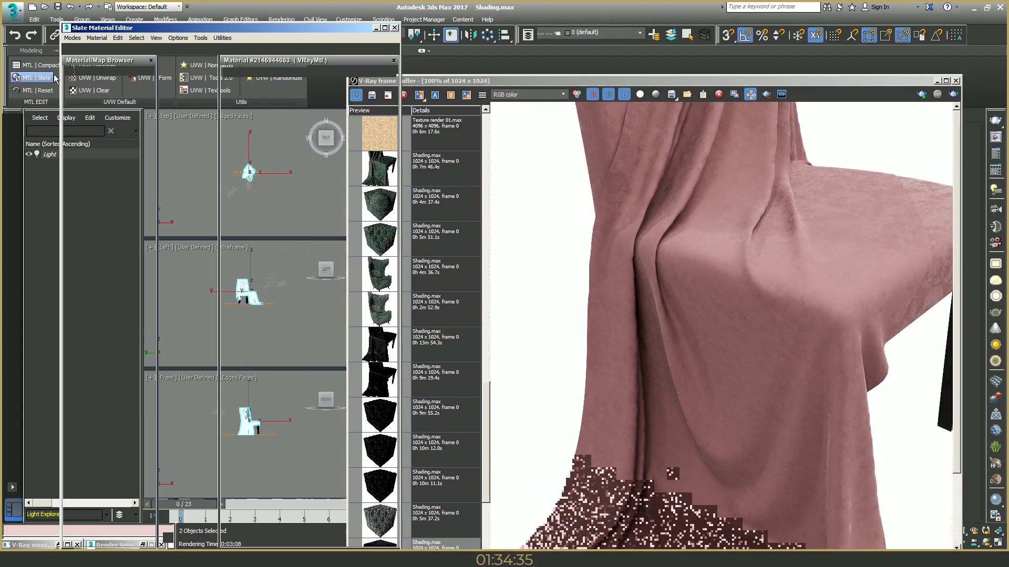
{"action": "left_click", "coordinate": [386, 28]}
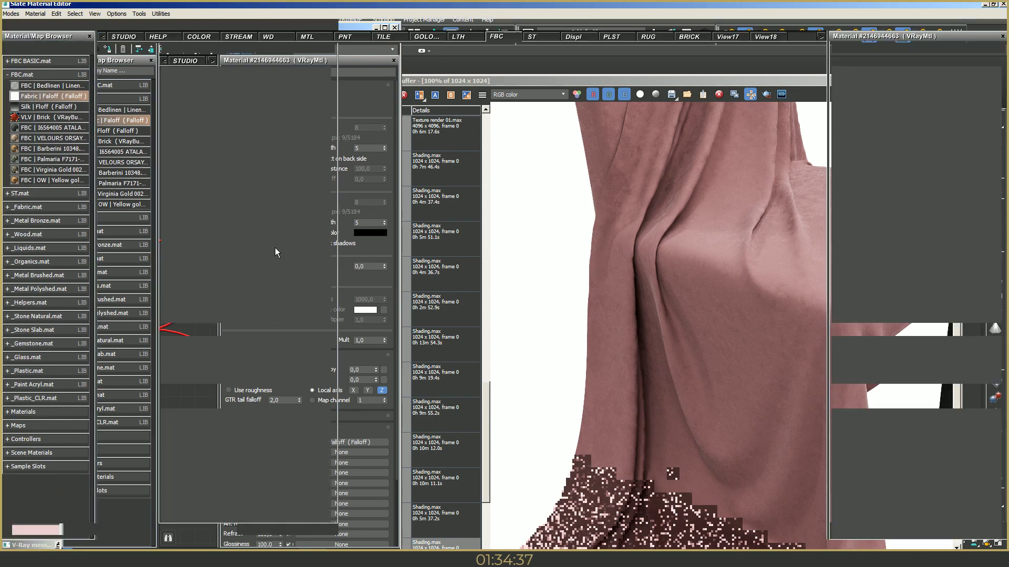
{"action": "middle_click_drag", "start_coordinate": [356, 170], "coordinate": [558, 258]}
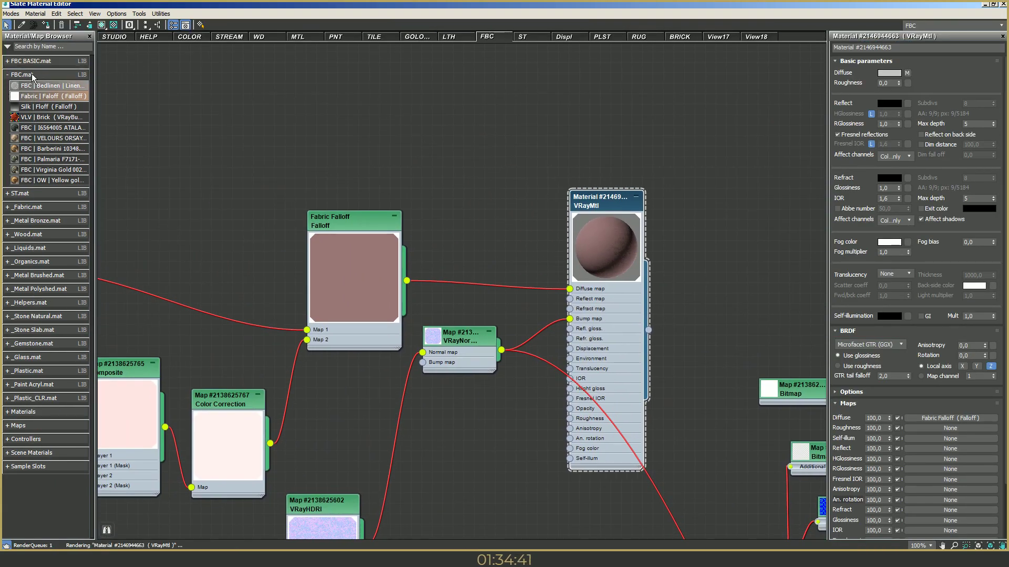
{"action": "left_click", "coordinate": [8, 77]}
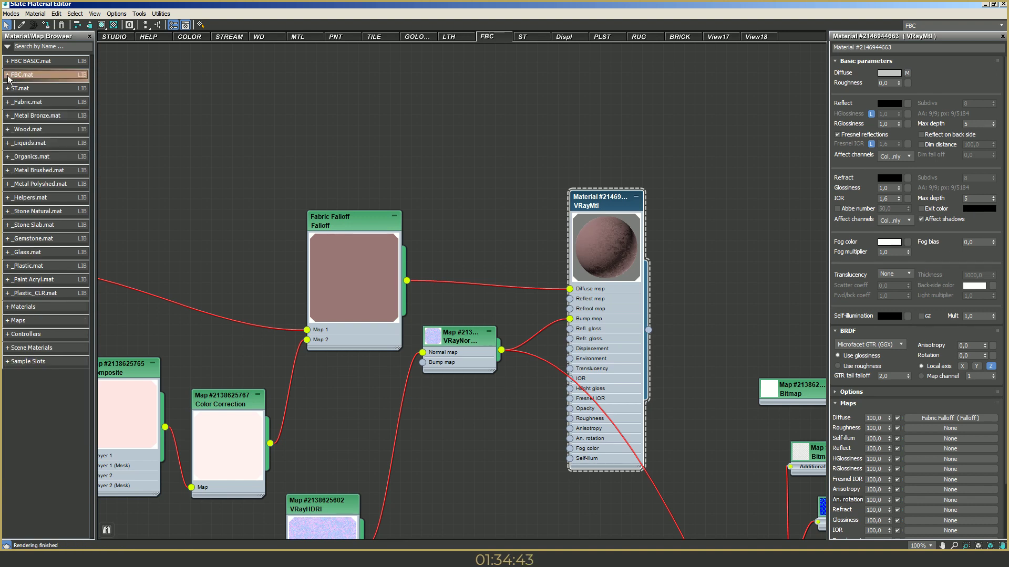
{"action": "left_click", "coordinate": [37, 103]}
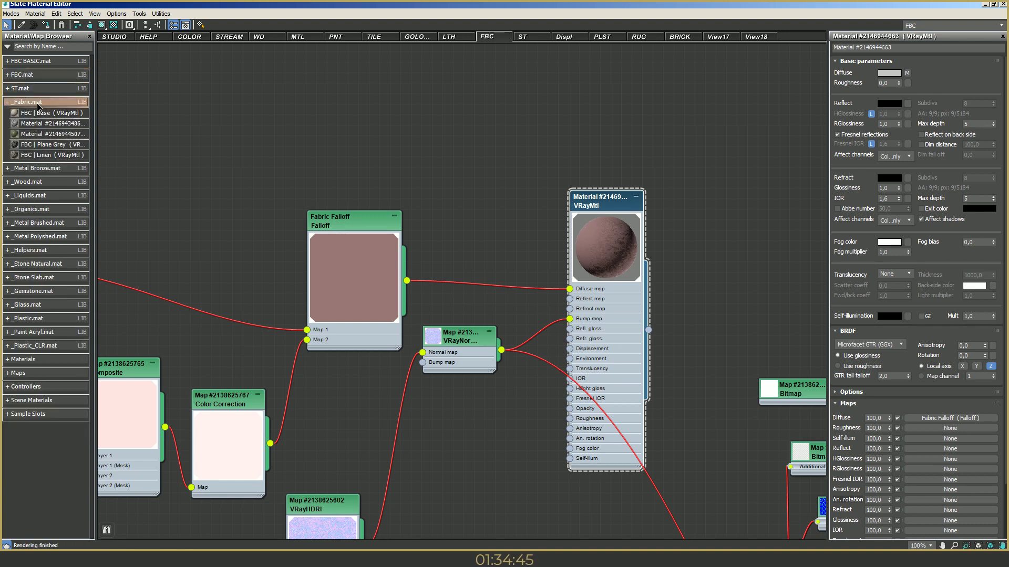
{"action": "left_click", "coordinate": [38, 105]}
{"action": "left_click", "coordinate": [40, 75]}
Add the Silk | Floff falloff map from the FBC.mat library to the node view and open its parameters.
{"action": "left_click", "coordinate": [44, 107]}
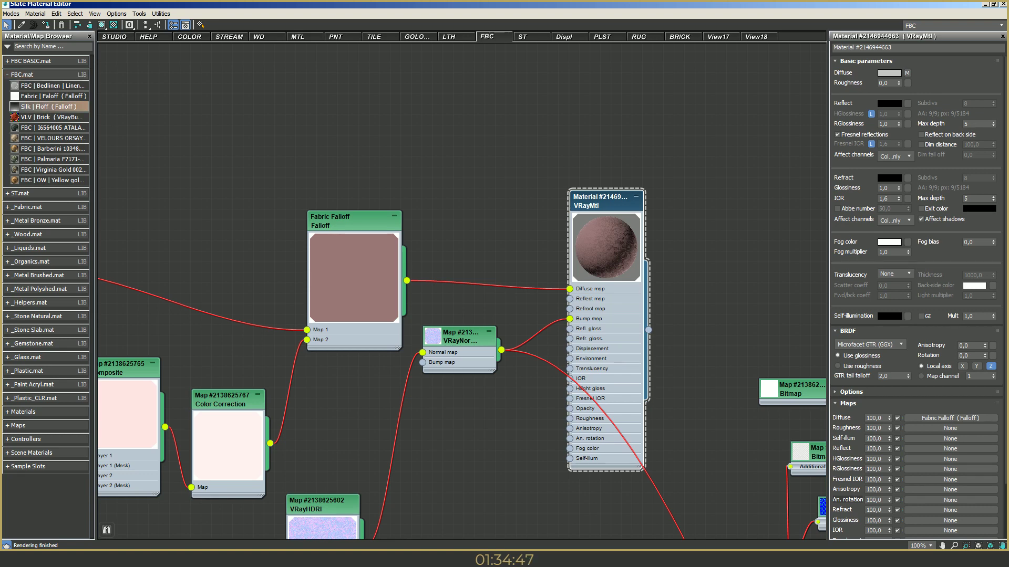
{"action": "left_click_drag", "start_coordinate": [44, 106], "coordinate": [168, 106]}
{"action": "middle_click_drag", "start_coordinate": [261, 175], "coordinate": [451, 237]}
{"action": "double_click", "coordinate": [415, 177]}
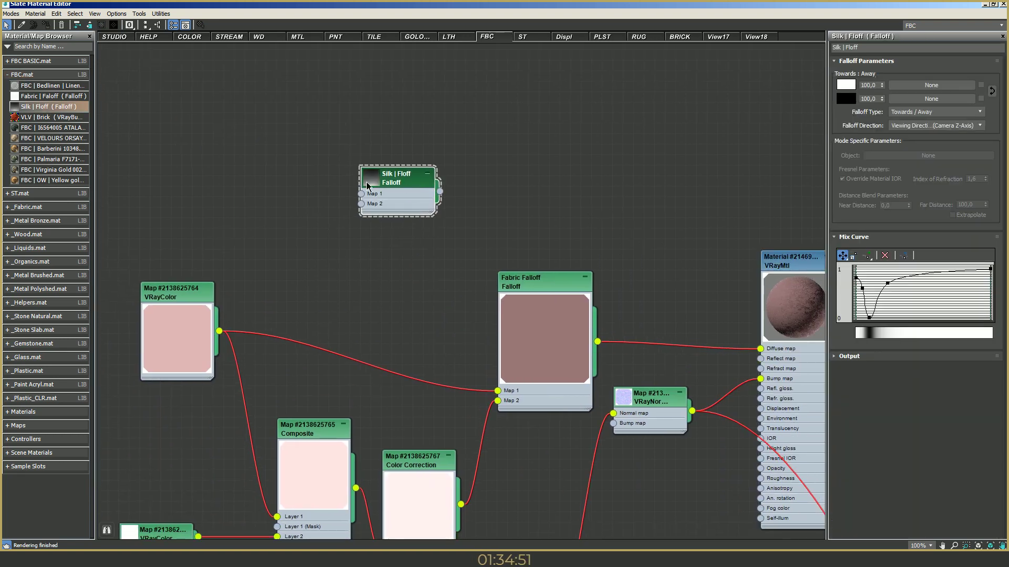
Enlarge the Silk | Floff node's preview and place the node above the gap between Fabric Falloff and the VRayMtl.
{"action": "middle_click_drag", "start_coordinate": [543, 199], "coordinate": [426, 222]}
{"action": "left_click_drag", "start_coordinate": [275, 213], "coordinate": [520, 142]}
{"action": "middle_click_drag", "start_coordinate": [544, 180], "coordinate": [587, 156]}
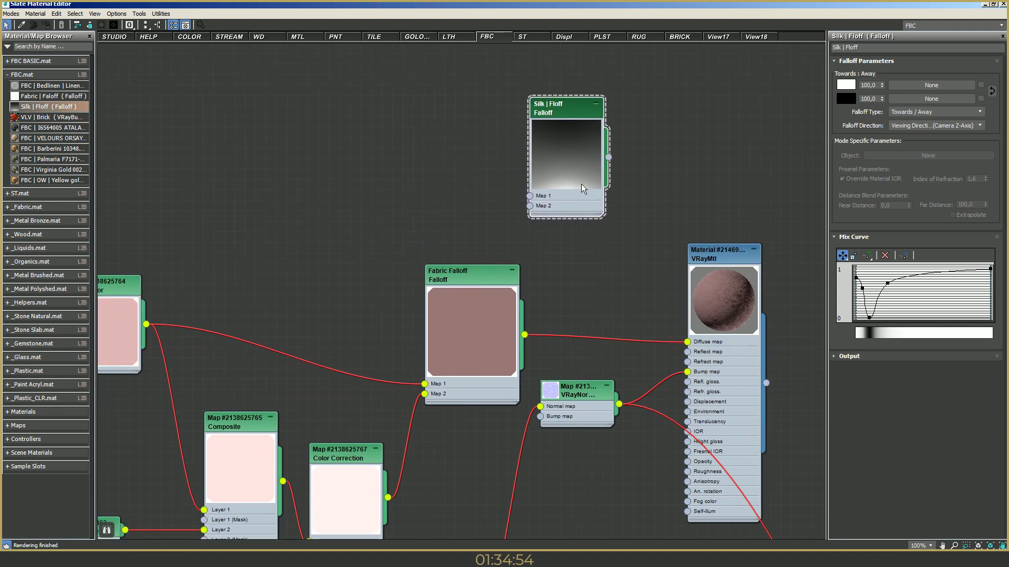
{"action": "scroll", "coordinate": [584, 187], "scroll_direction": "up", "scroll_amount": 1}
{"action": "middle_click_drag", "start_coordinate": [645, 219], "coordinate": [596, 275]}
{"action": "left_click_drag", "start_coordinate": [532, 163], "coordinate": [587, 163]}
{"action": "middle_click_drag", "start_coordinate": [594, 254], "coordinate": [581, 178]}
{"action": "scroll", "coordinate": [581, 178], "scroll_direction": "down", "scroll_amount": 3}
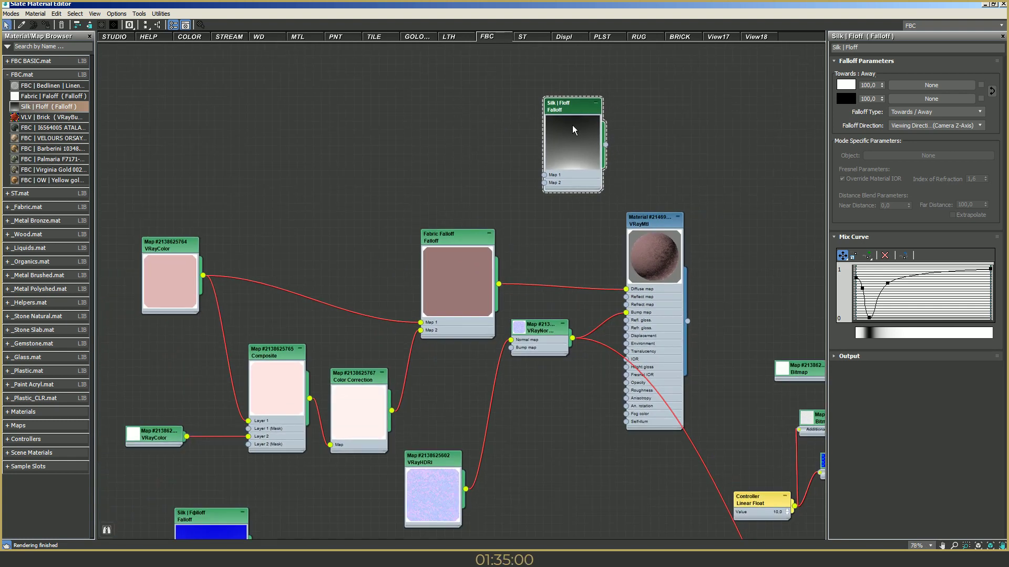
{"action": "left_click_drag", "start_coordinate": [452, 237], "coordinate": [412, 213]}
{"action": "middle_click_drag", "start_coordinate": [476, 217], "coordinate": [401, 279]}
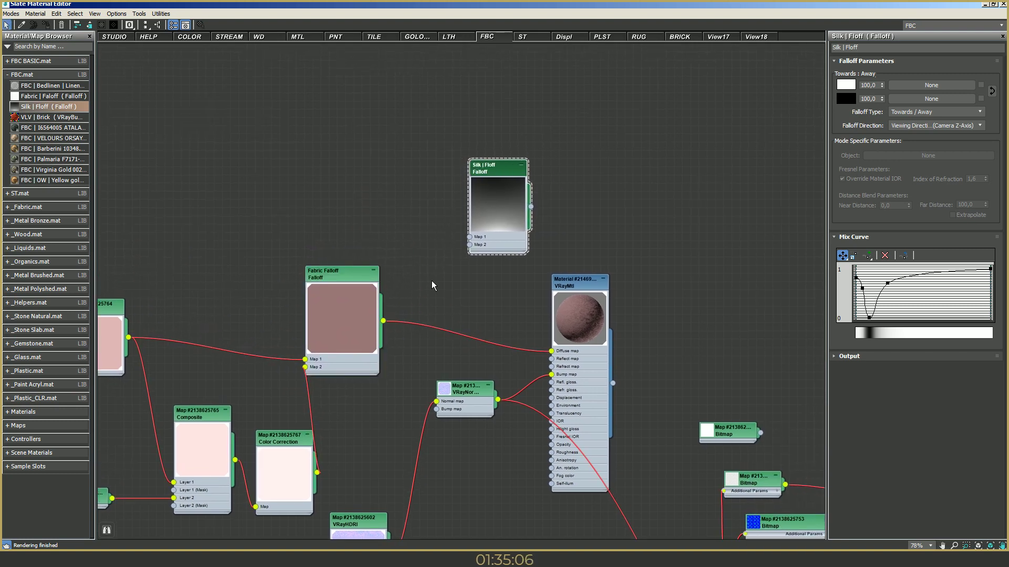
Feed Fabric Falloff into Silk | Floff's Map 2 as an instance and the Color Correction map into its Map 1.
{"action": "left_click", "coordinate": [420, 297]}
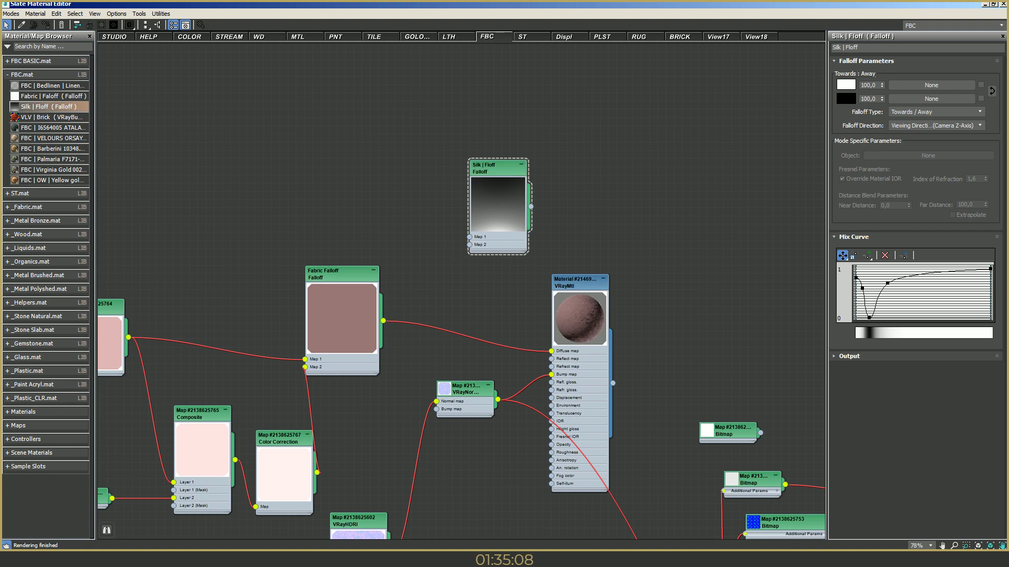
{"action": "left_click_drag", "start_coordinate": [398, 317], "coordinate": [944, 101]}
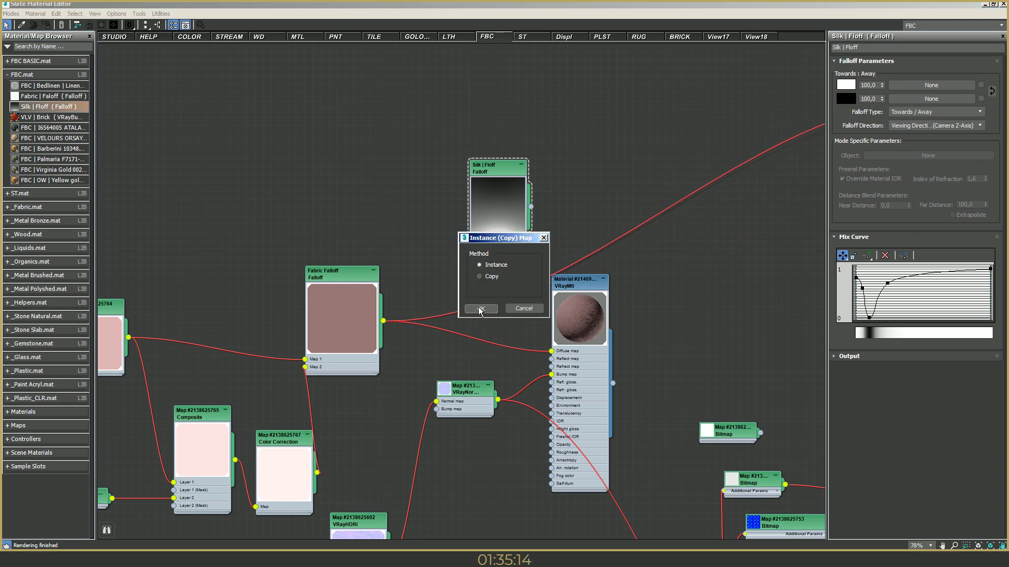
{"action": "left_click", "coordinate": [481, 308]}
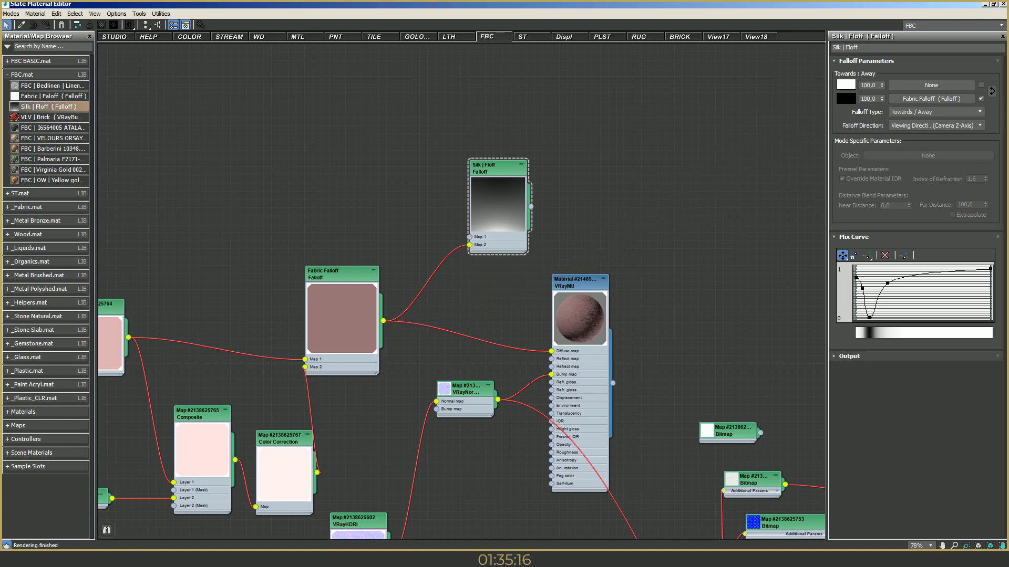
{"action": "left_click_drag", "start_coordinate": [318, 472], "coordinate": [470, 237]}
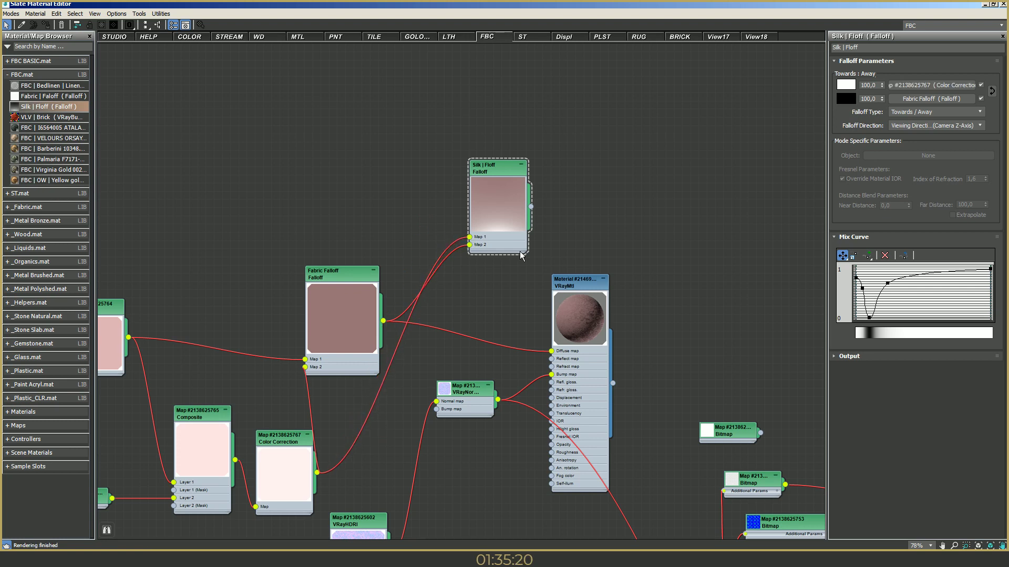
Connect Silk | Floff to the VRayMtl's diffuse map and place its node between Fabric Falloff and the material.
{"action": "left_click_drag", "start_coordinate": [497, 168], "coordinate": [473, 184]}
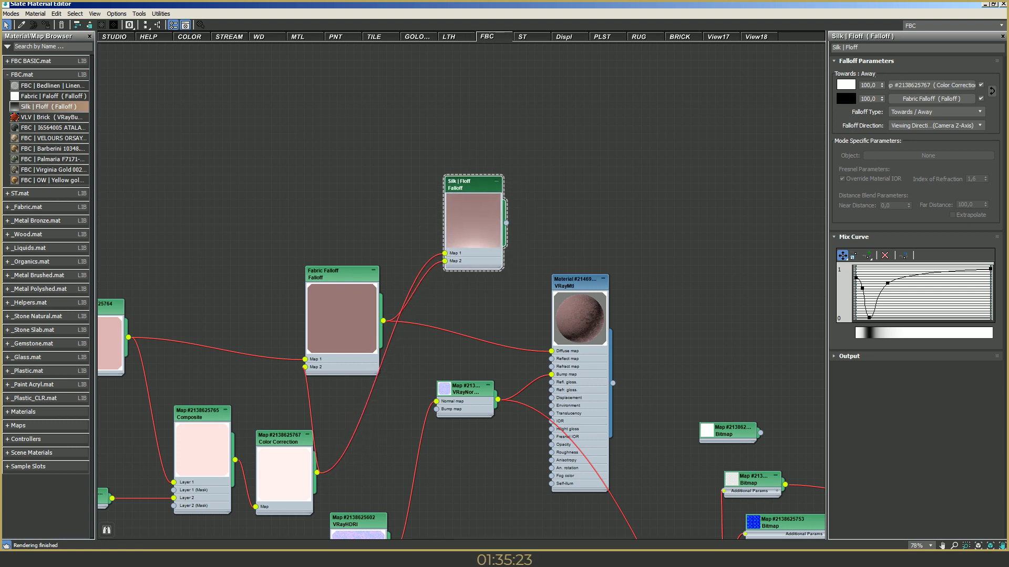
{"action": "left_click_drag", "start_coordinate": [548, 353], "coordinate": [551, 351]}
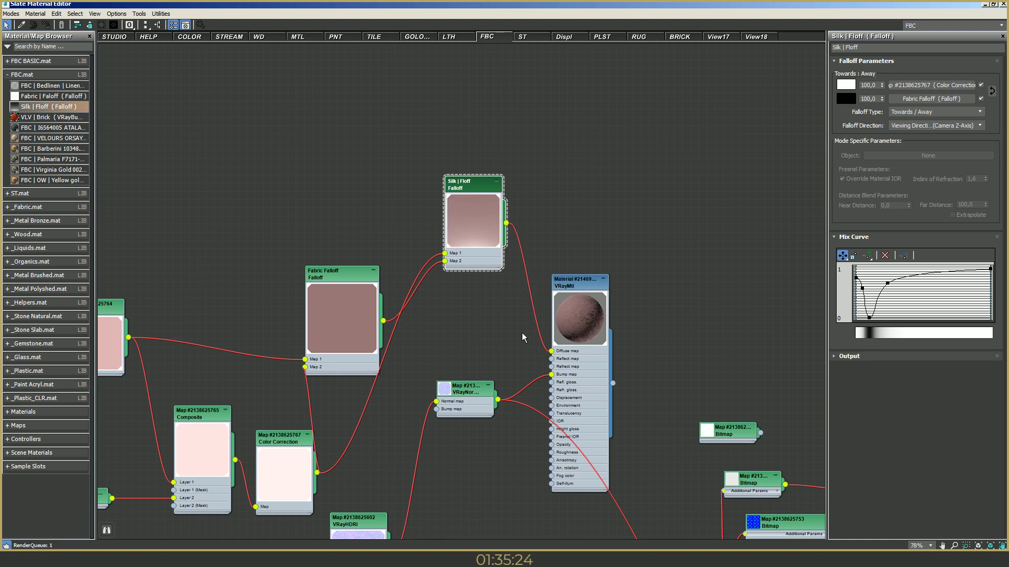
{"action": "left_click_drag", "start_coordinate": [473, 184], "coordinate": [481, 275]}
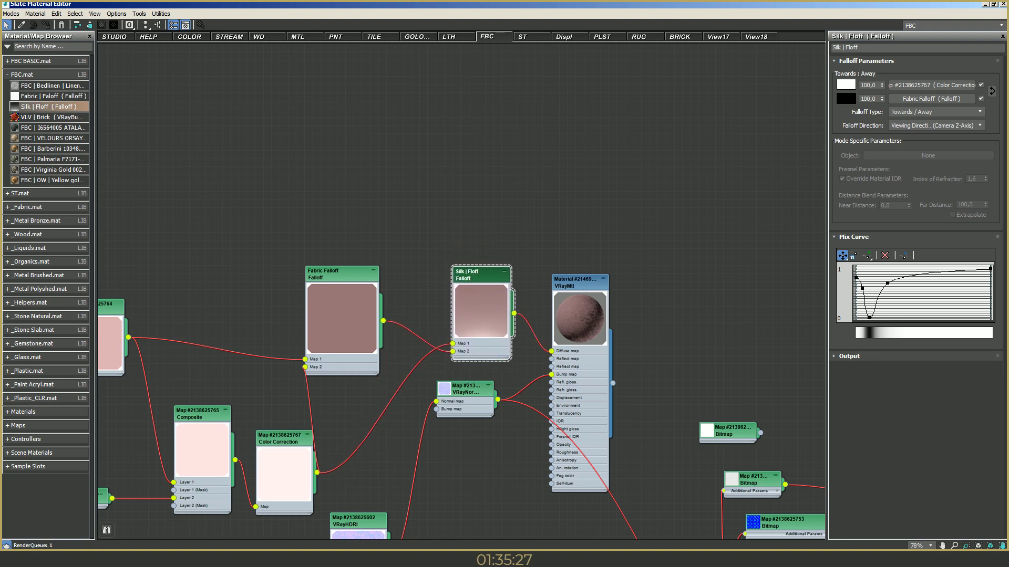
{"action": "middle_click_drag", "start_coordinate": [480, 274], "coordinate": [447, 203]}
Move the VRayHDRI normal texture node beside the Color Correction node and open the VRayNormalMap's parameters.
{"action": "scroll", "coordinate": [549, 253], "scroll_direction": "up", "scroll_amount": 3}
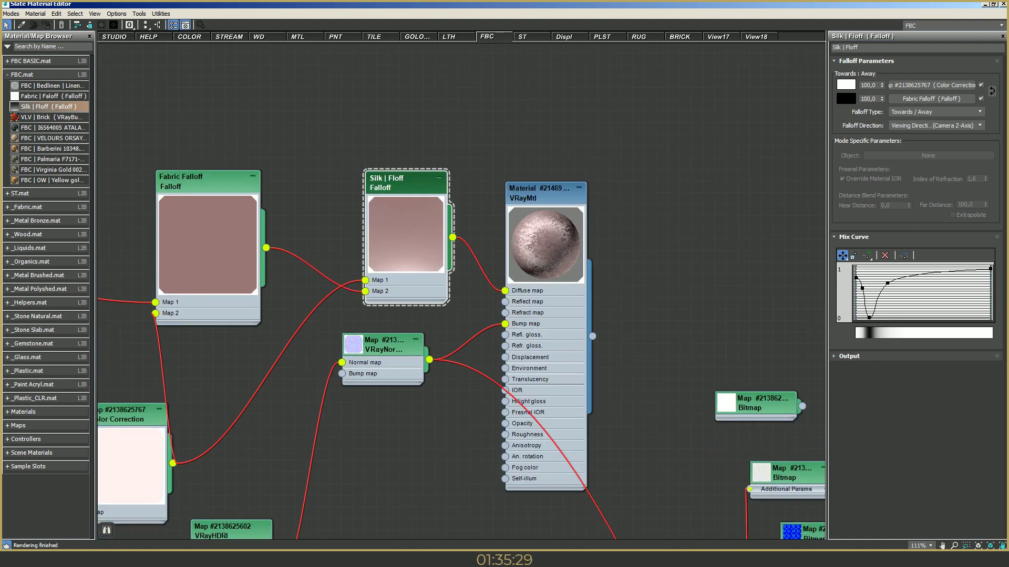
{"action": "middle_click_drag", "start_coordinate": [231, 530], "coordinate": [294, 445]}
{"action": "left_click_drag", "start_coordinate": [294, 445], "coordinate": [341, 339]}
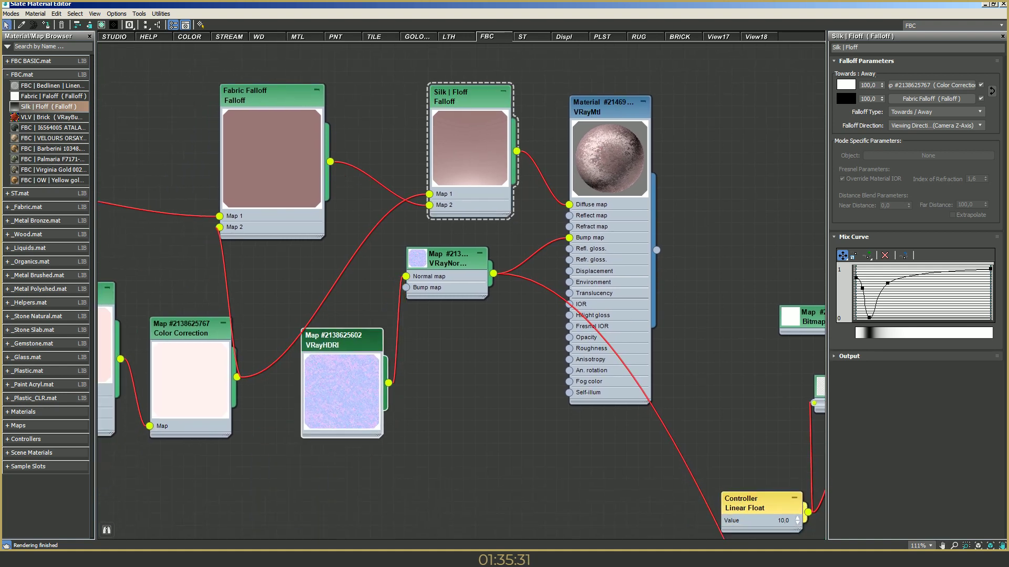
{"action": "double_click", "coordinate": [455, 260]}
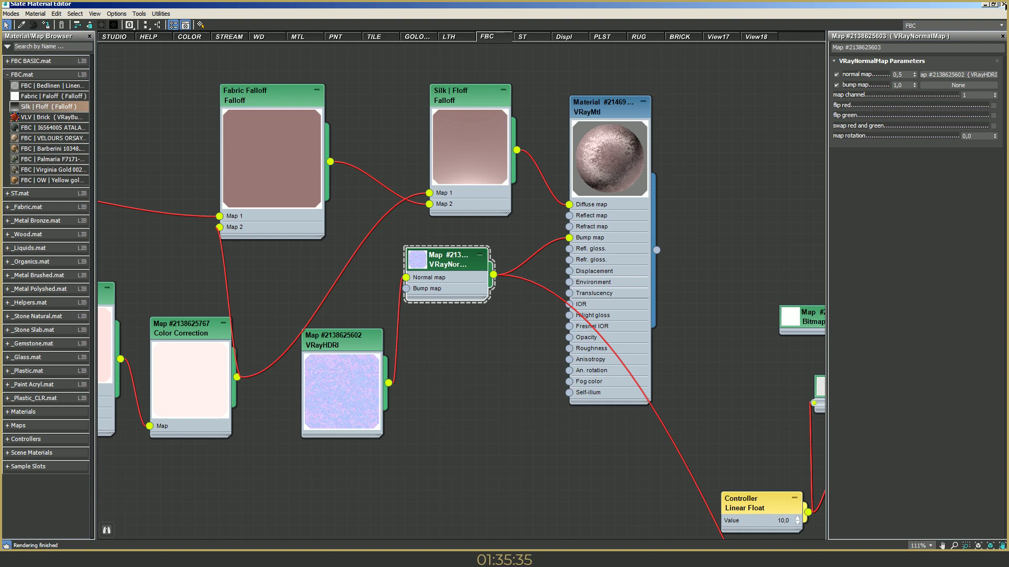
Close the material editor, reposition the V-Ray frame buffer and start a new render.
{"action": "left_click", "coordinate": [1001, 4]}
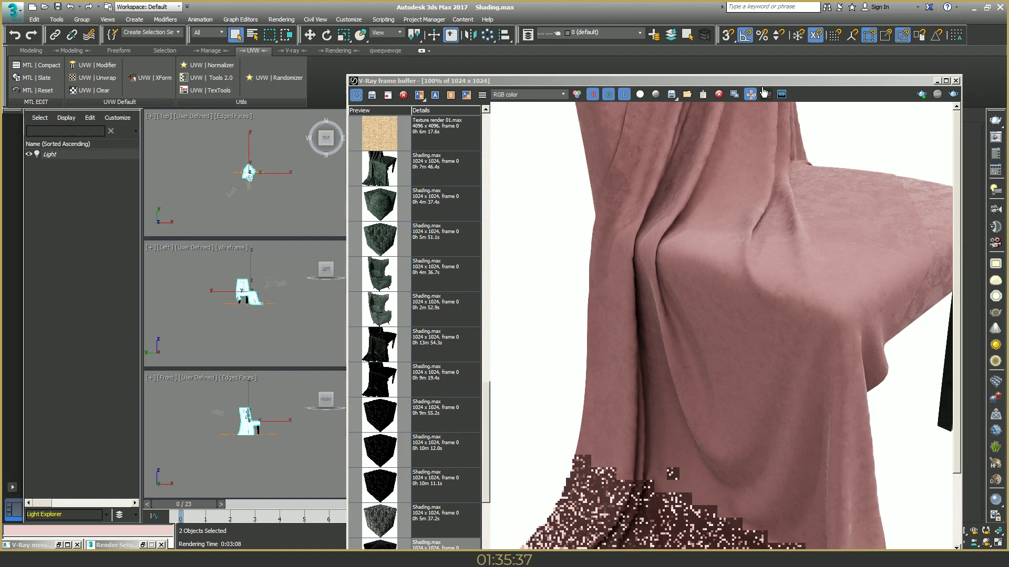
{"action": "left_click_drag", "start_coordinate": [763, 83], "coordinate": [584, 28]}
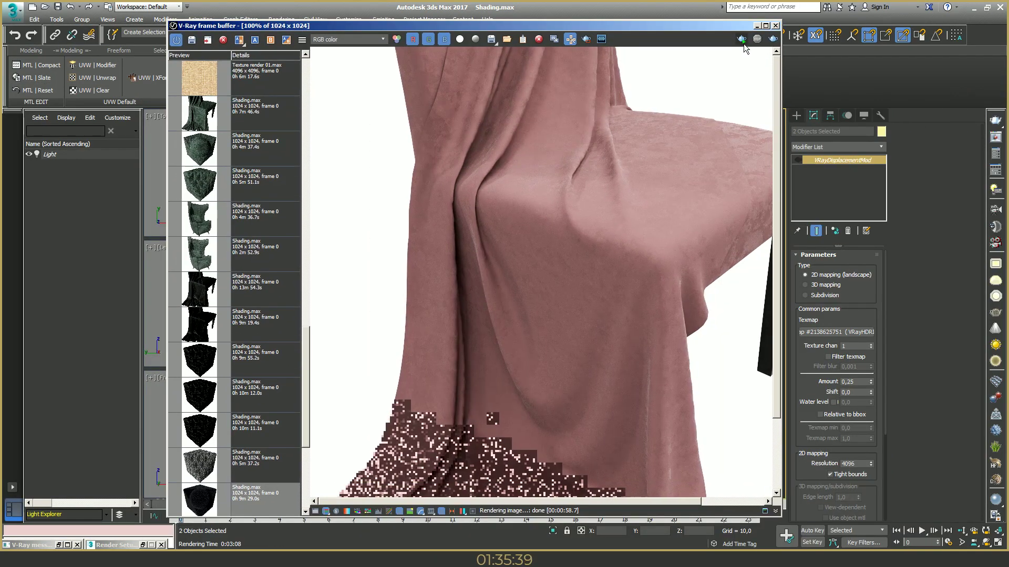
{"action": "left_click", "coordinate": [774, 40]}
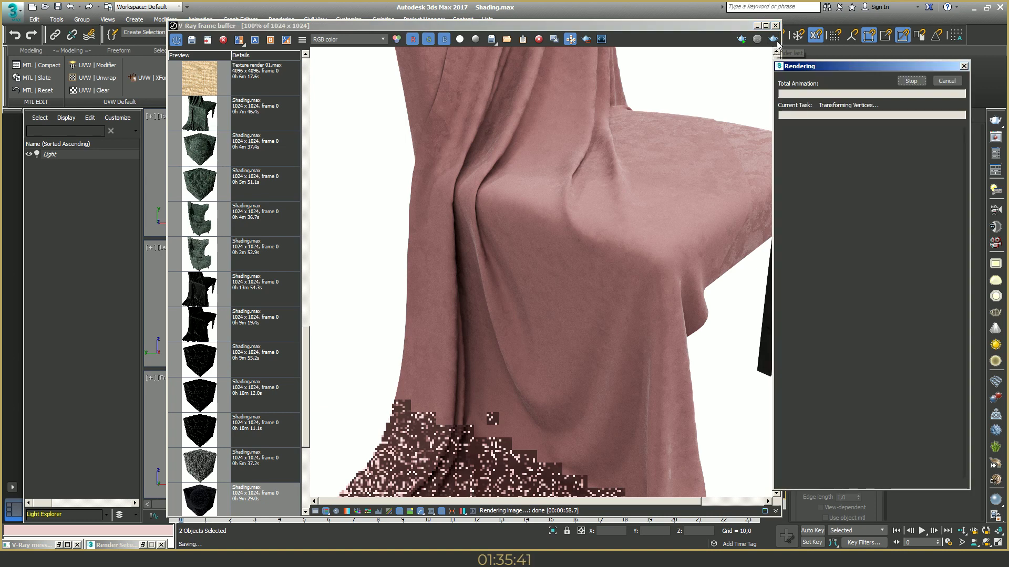
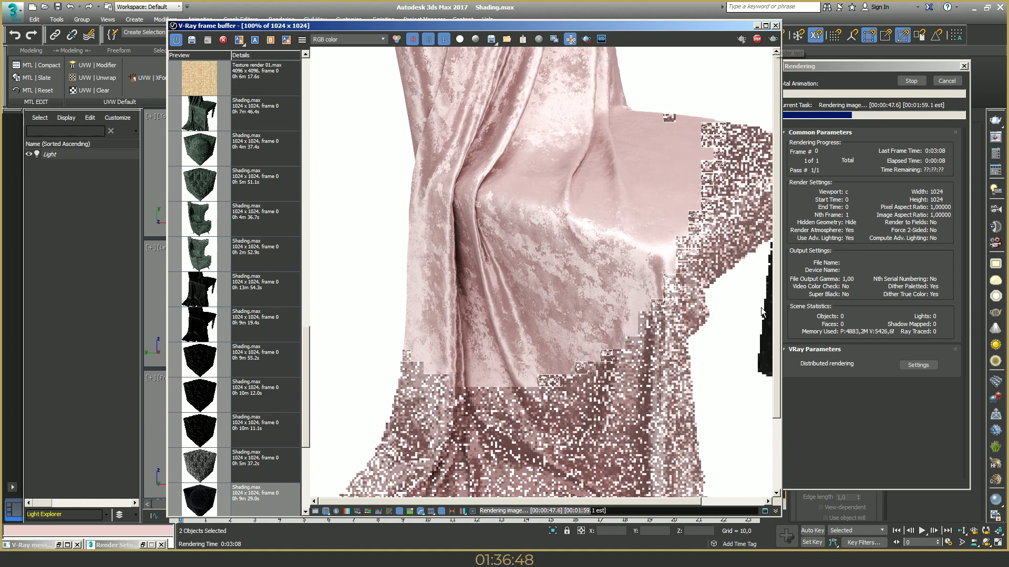
Examine the pink draped fabric's folds and sheen in the running render at different zoom levels.
{"action": "left_click_drag", "start_coordinate": [776, 300], "coordinate": [775, 364]}
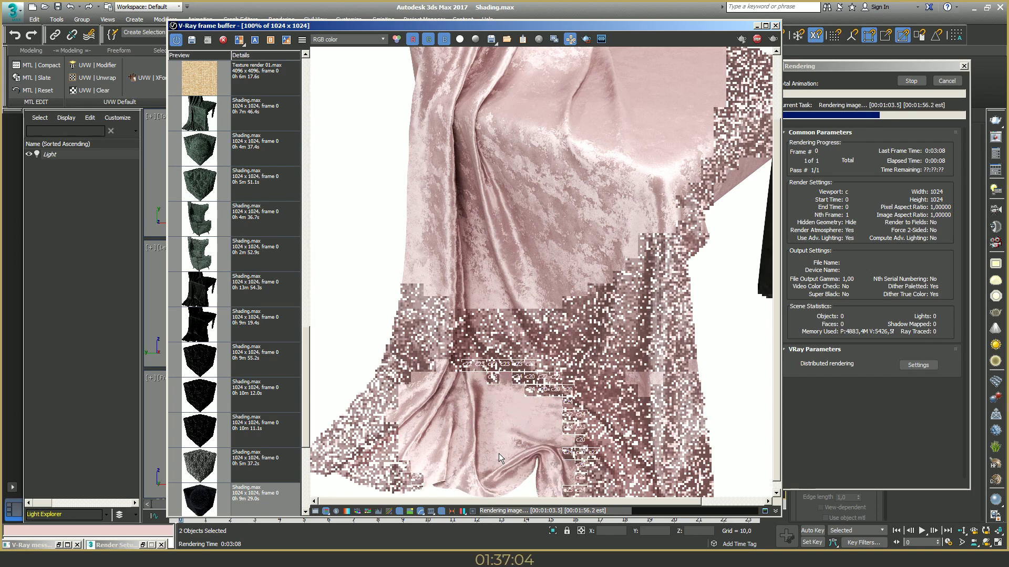
{"action": "scroll", "coordinate": [497, 446], "scroll_direction": "down", "scroll_amount": 2}
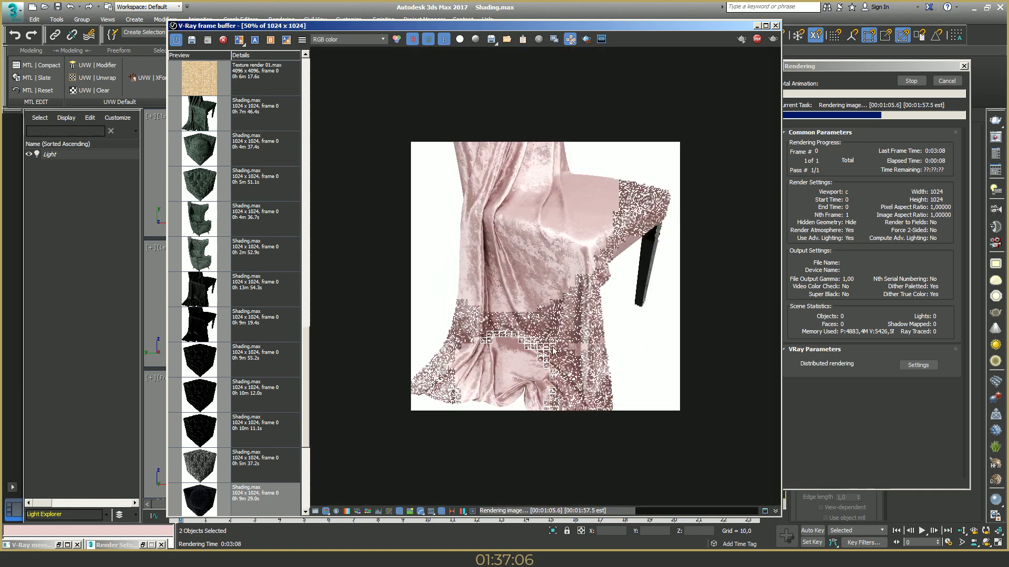
{"action": "scroll", "coordinate": [554, 351], "scroll_direction": "up", "scroll_amount": 2}
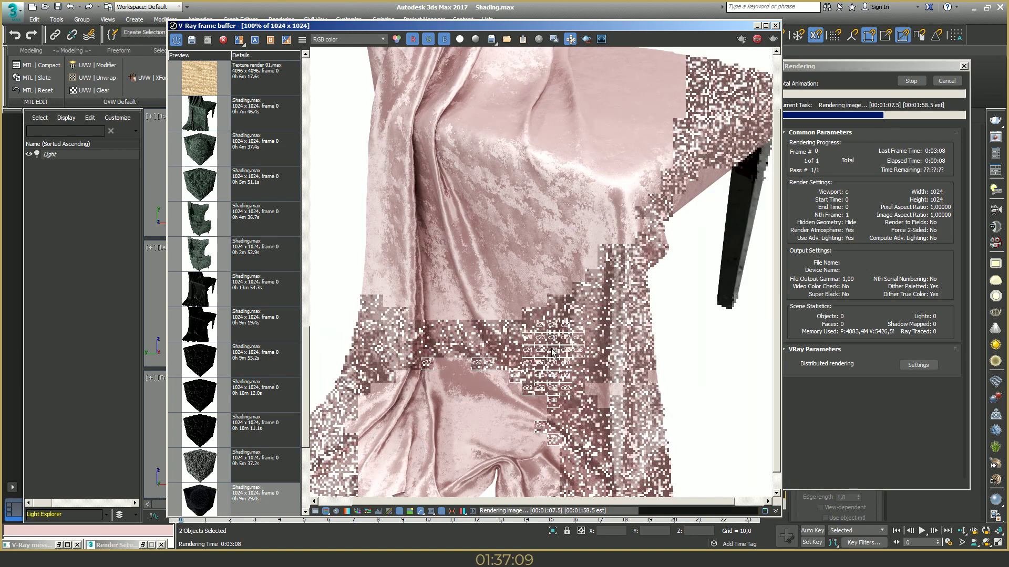
{"action": "scroll", "coordinate": [553, 352], "scroll_direction": "up", "scroll_amount": 1}
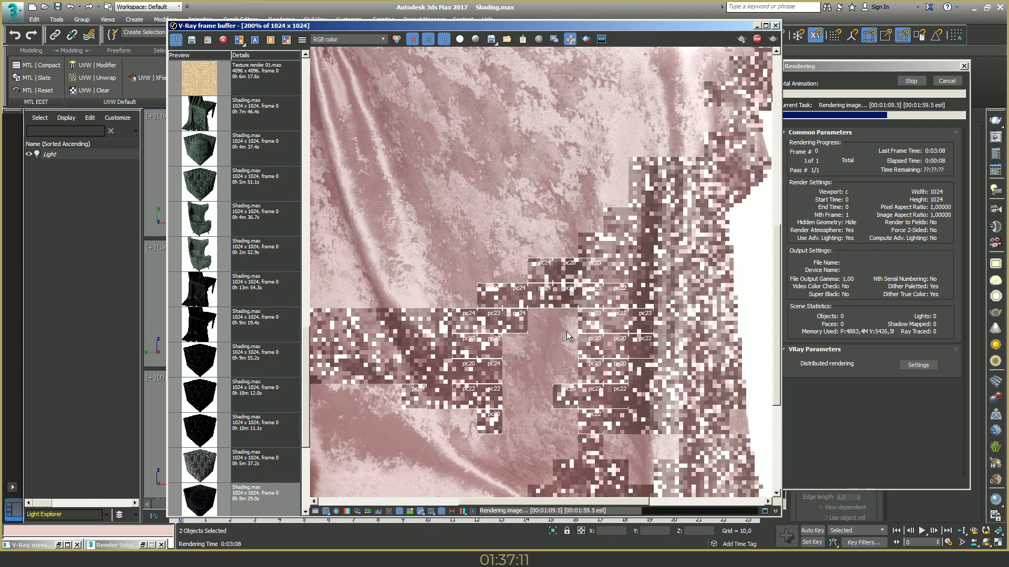
{"action": "scroll", "coordinate": [566, 334], "scroll_direction": "down", "scroll_amount": 1}
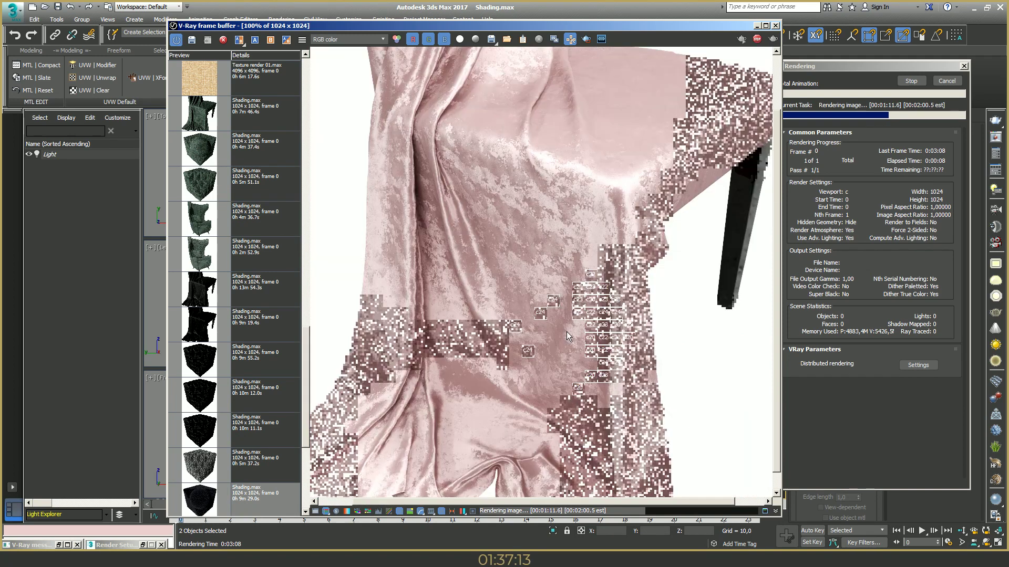
{"action": "scroll", "coordinate": [567, 334], "scroll_direction": "down", "scroll_amount": 1}
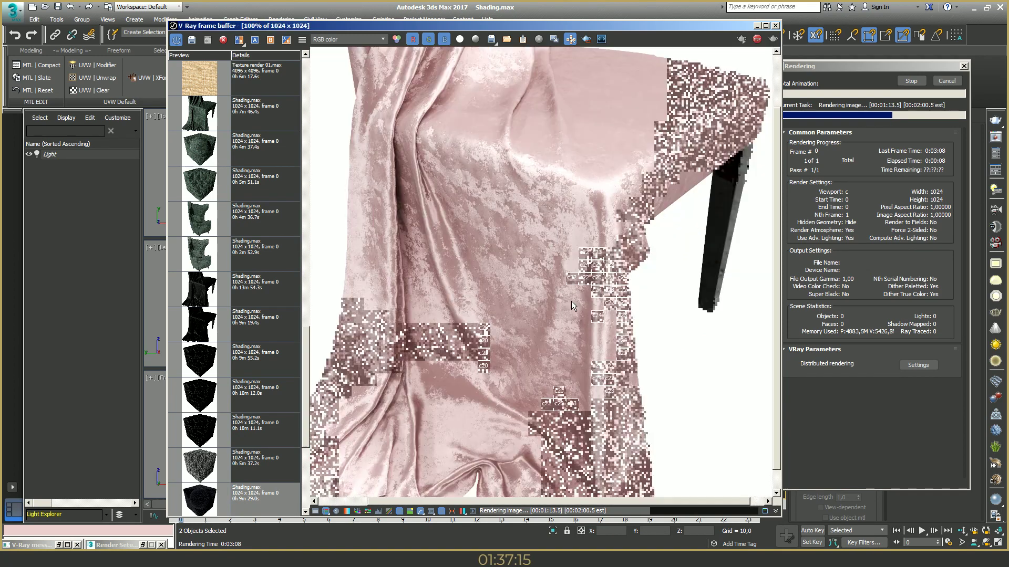
{"action": "scroll", "coordinate": [566, 334], "scroll_direction": "up", "scroll_amount": 1}
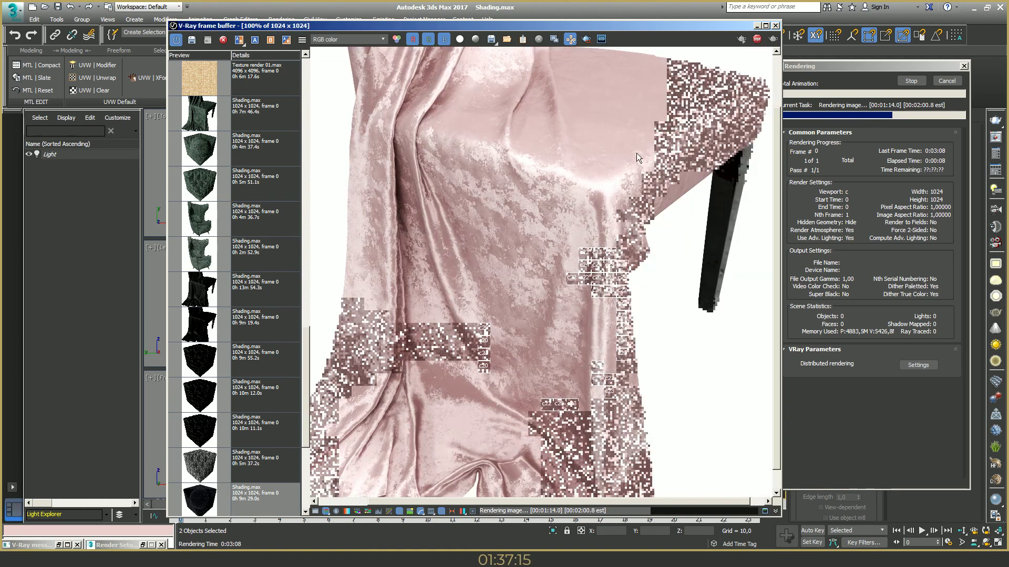
Stop the running render, reposition the V-Ray frame buffer and turn on region rendering.
{"action": "left_click", "coordinate": [758, 41]}
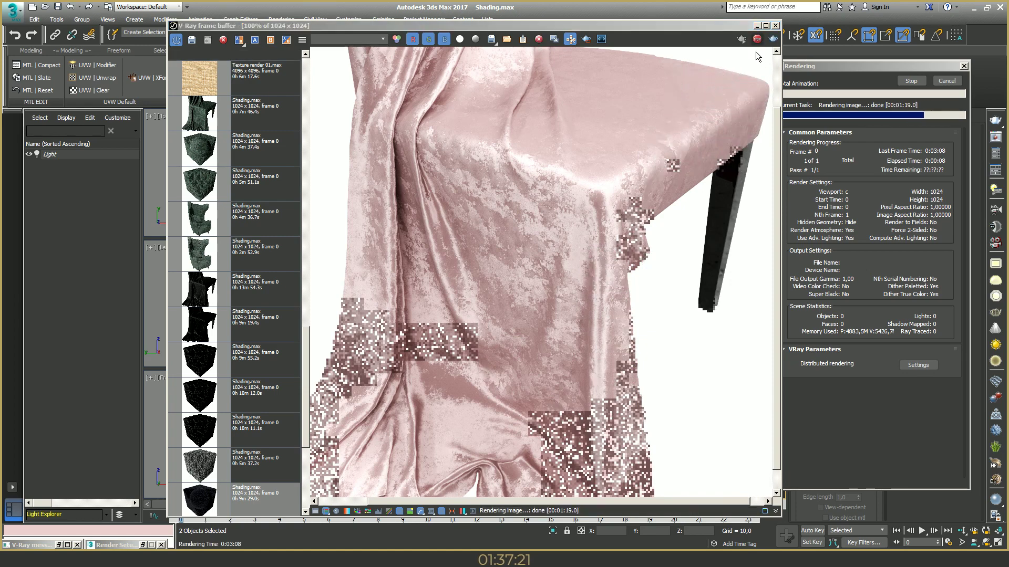
{"action": "left_click_drag", "start_coordinate": [636, 25], "coordinate": [680, 50]}
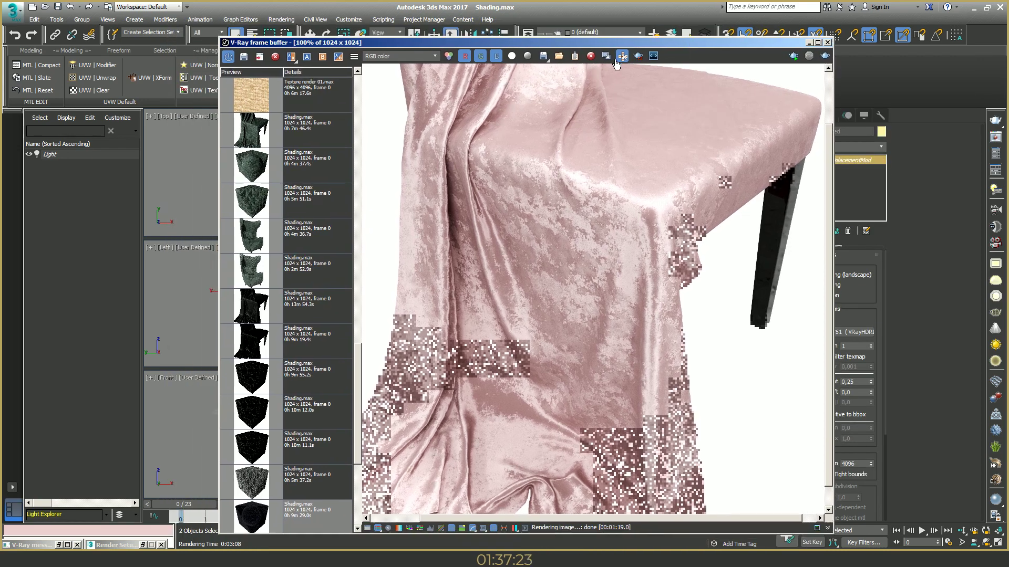
{"action": "left_click", "coordinate": [636, 59]}
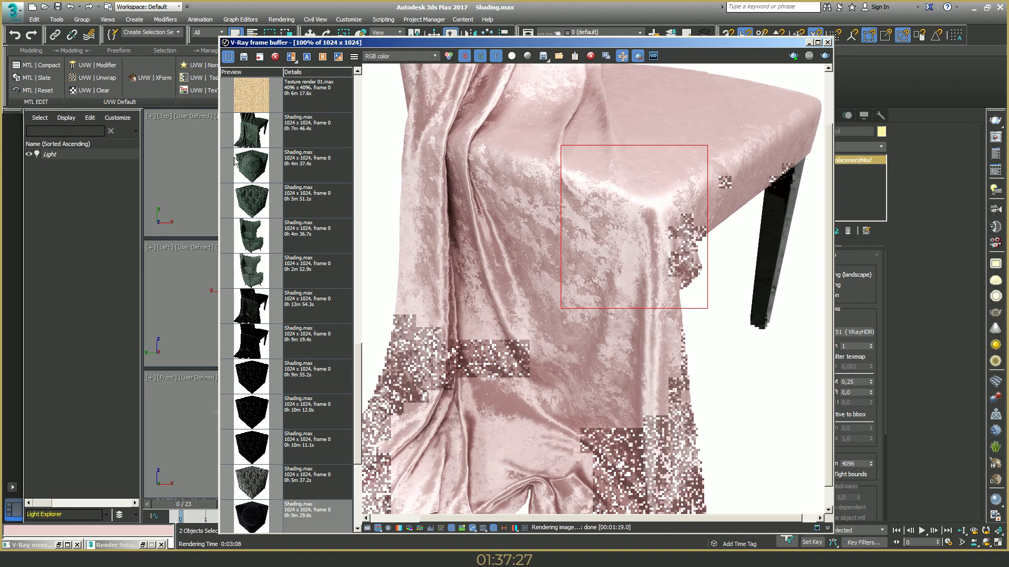
Turn off region rendering and view the earlier green fabric renders of the draped chair, both cubes and the armchair from the render history.
{"action": "double_click", "coordinate": [250, 134]}
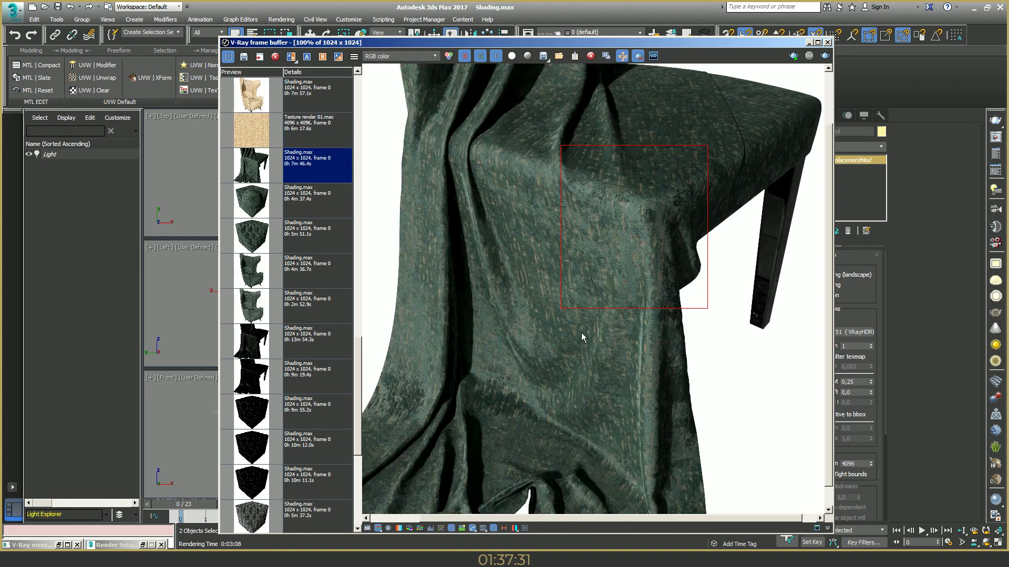
{"action": "left_click", "coordinate": [637, 58]}
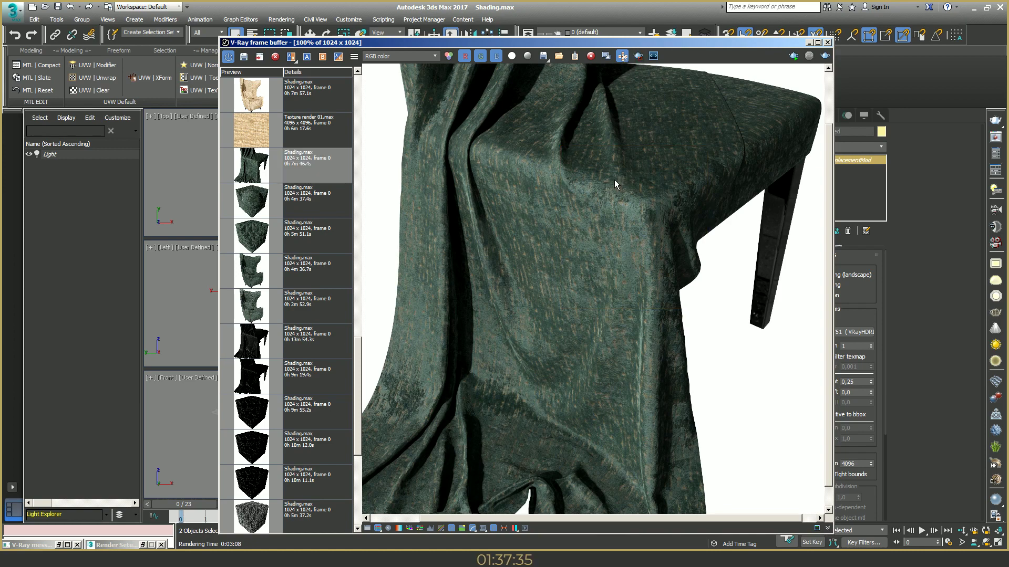
{"action": "scroll", "coordinate": [576, 204], "scroll_direction": "down", "scroll_amount": 4}
{"action": "scroll", "coordinate": [574, 225], "scroll_direction": "up", "scroll_amount": 4}
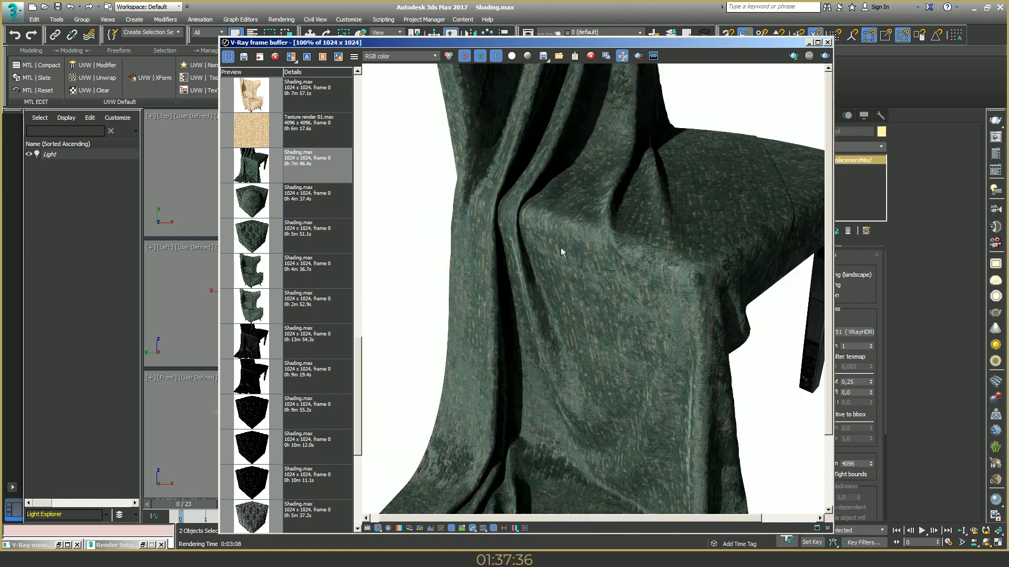
{"action": "double_click", "coordinate": [242, 216]}
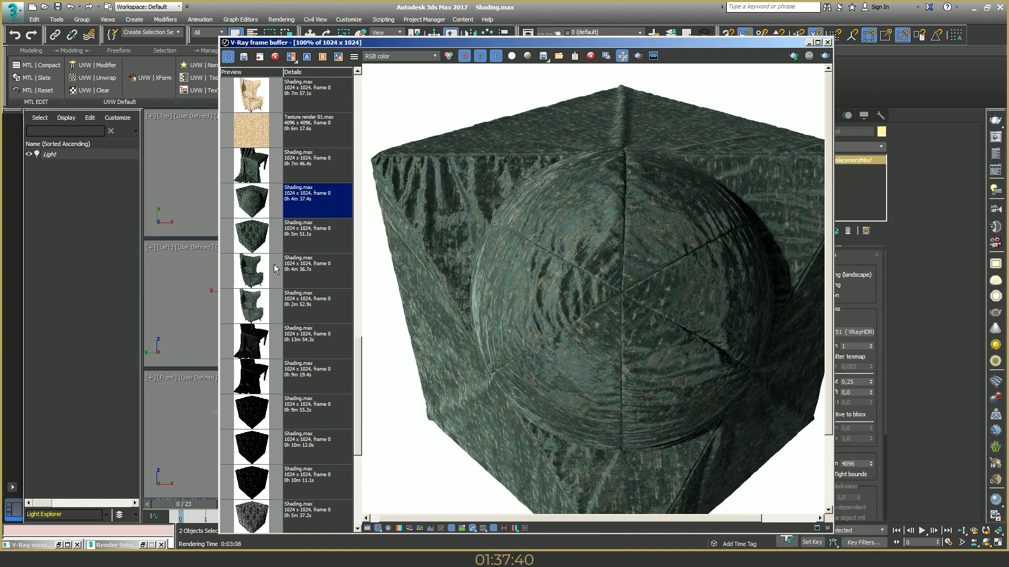
{"action": "double_click", "coordinate": [254, 245]}
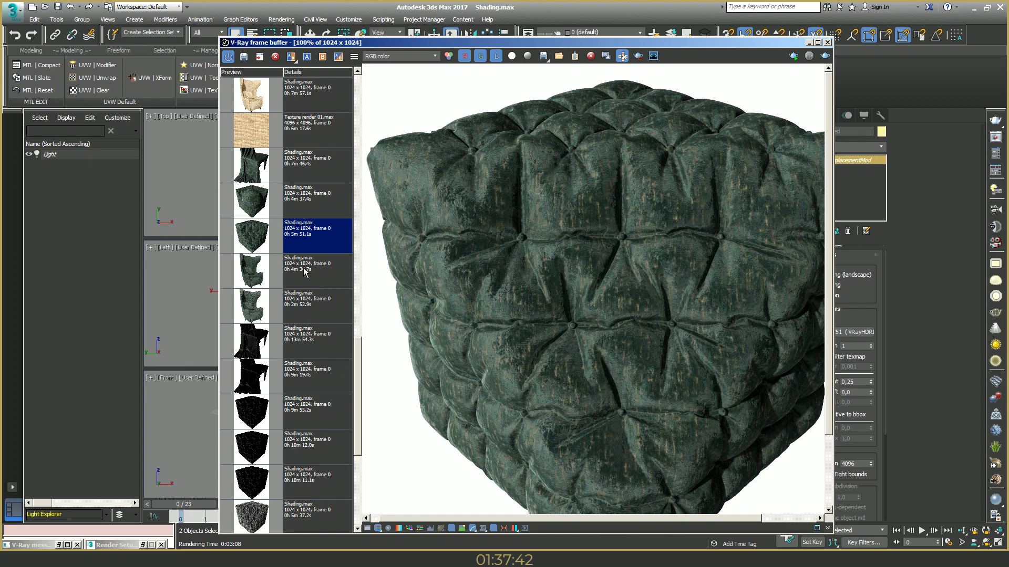
{"action": "double_click", "coordinate": [253, 279]}
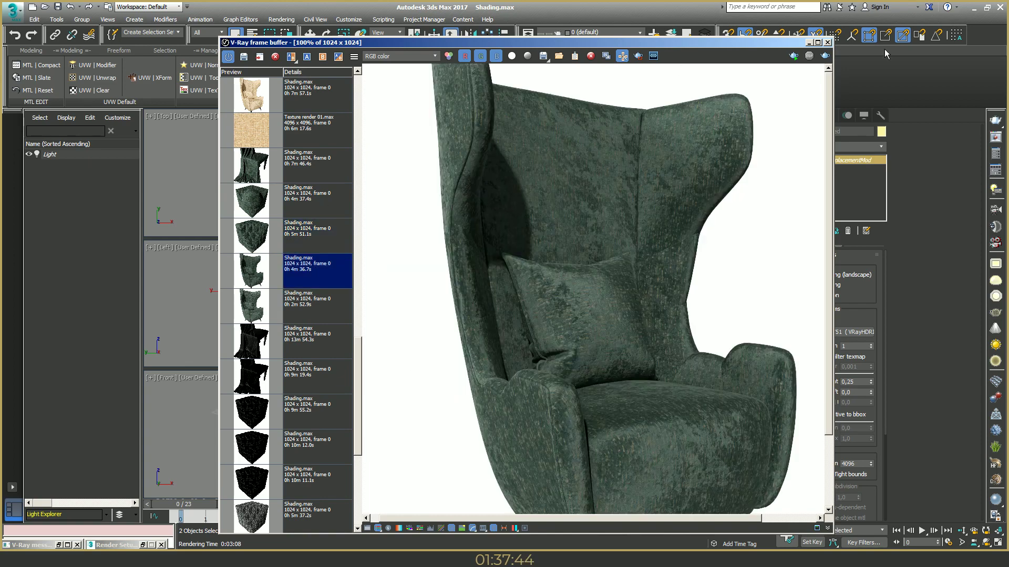
Minimize the frame buffer, open the Slate Material Editor and bring the green ATALANTE fabric's node network into view.
{"action": "left_click", "coordinate": [809, 42]}
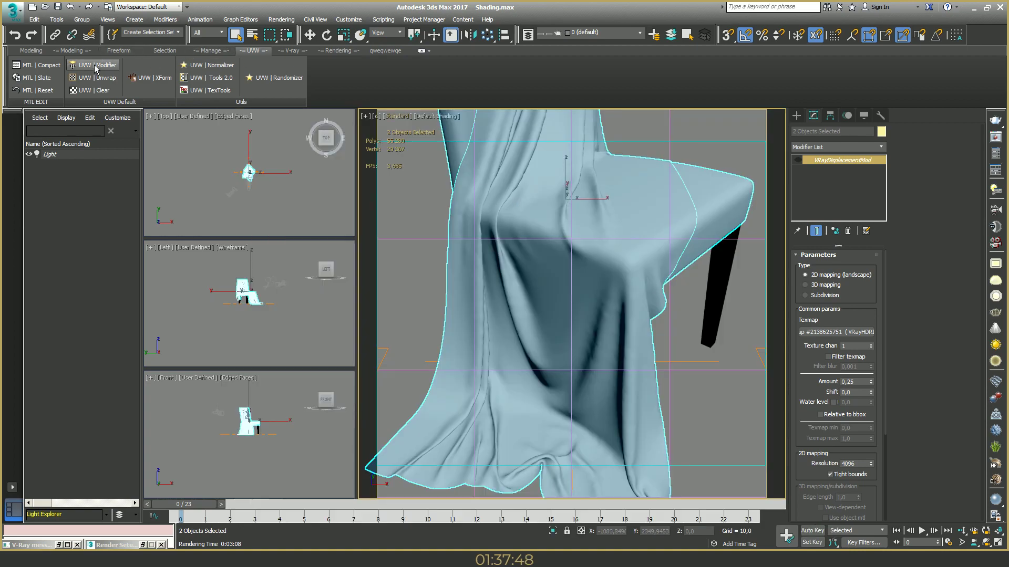
{"action": "left_click", "coordinate": [110, 558]}
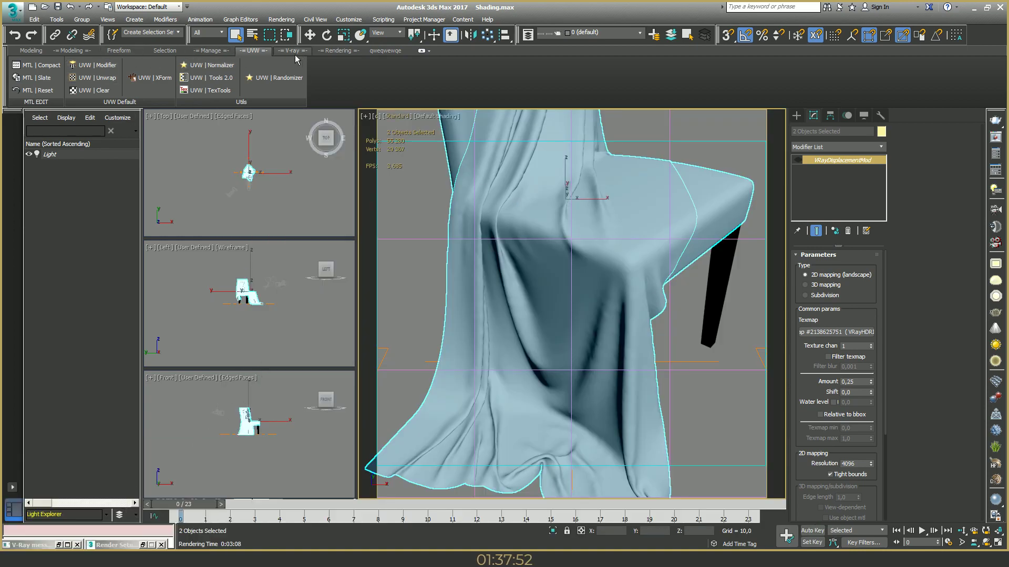
{"action": "left_click", "coordinate": [37, 77]}
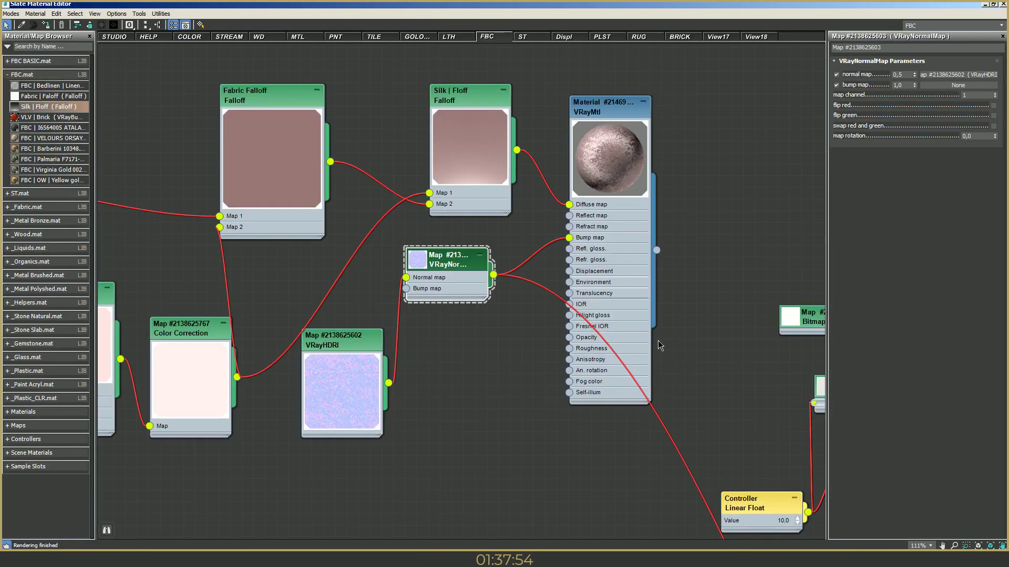
{"action": "middle_click_drag", "start_coordinate": [657, 341], "coordinate": [259, 249]}
{"action": "middle_click_drag", "start_coordinate": [592, 292], "coordinate": [378, 260]}
{"action": "scroll", "coordinate": [378, 261], "scroll_direction": "down", "scroll_amount": 6}
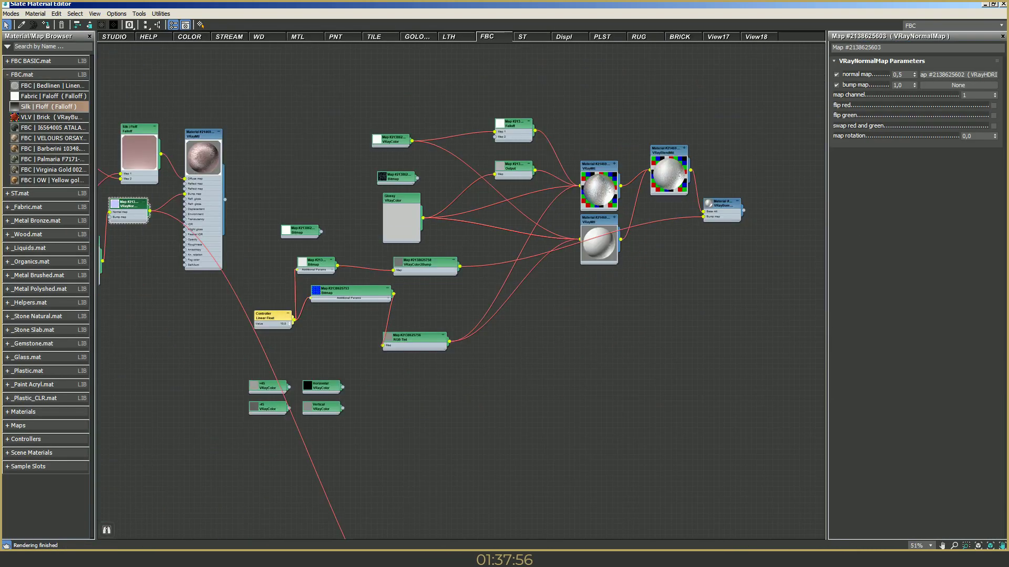
{"action": "scroll", "coordinate": [496, 387], "scroll_direction": "down", "scroll_amount": 3}
{"action": "middle_click_drag", "start_coordinate": [531, 436], "coordinate": [592, 214]}
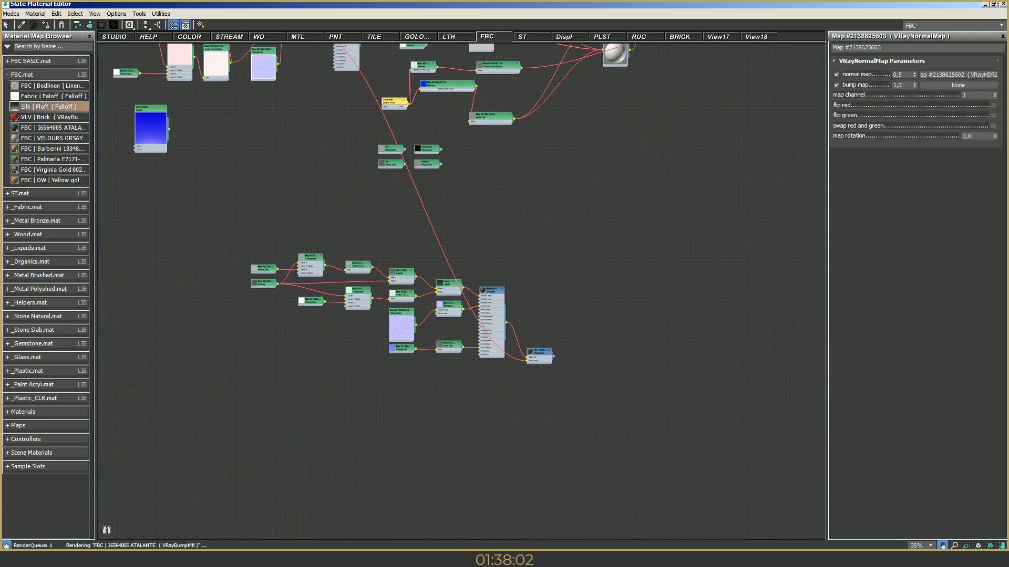
{"action": "scroll", "coordinate": [302, 258], "scroll_direction": "up", "scroll_amount": 10}
{"action": "scroll", "coordinate": [585, 309], "scroll_direction": "up", "scroll_amount": 2}
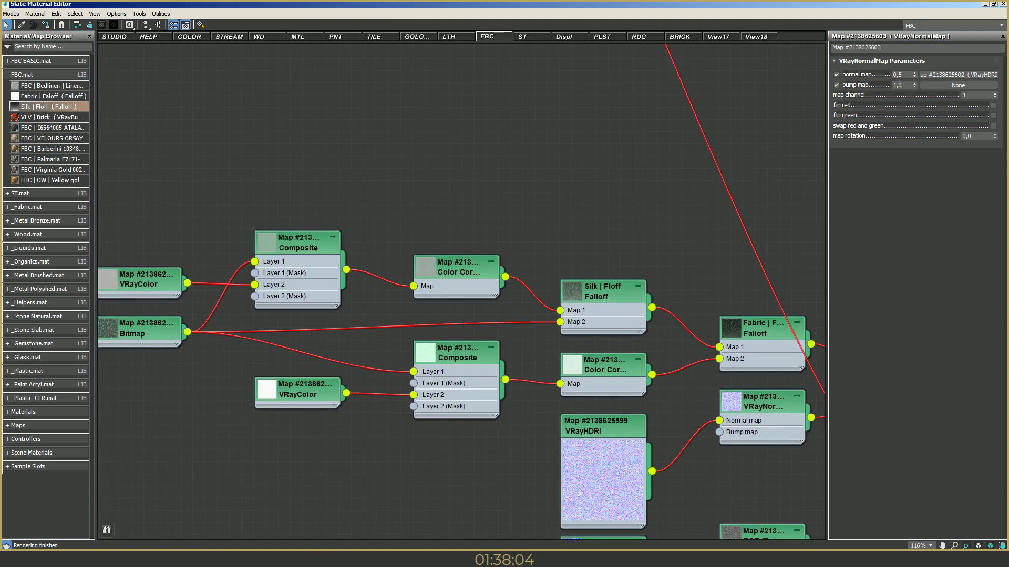
Tidy the lower Composite node and its white VRayColor node so they line up with the nodes above.
{"action": "middle_click_drag", "start_coordinate": [572, 357], "coordinate": [556, 327]}
{"action": "scroll", "coordinate": [578, 287], "scroll_direction": "down", "scroll_amount": 1}
{"action": "left_click_drag", "start_coordinate": [473, 304], "coordinate": [473, 315]}
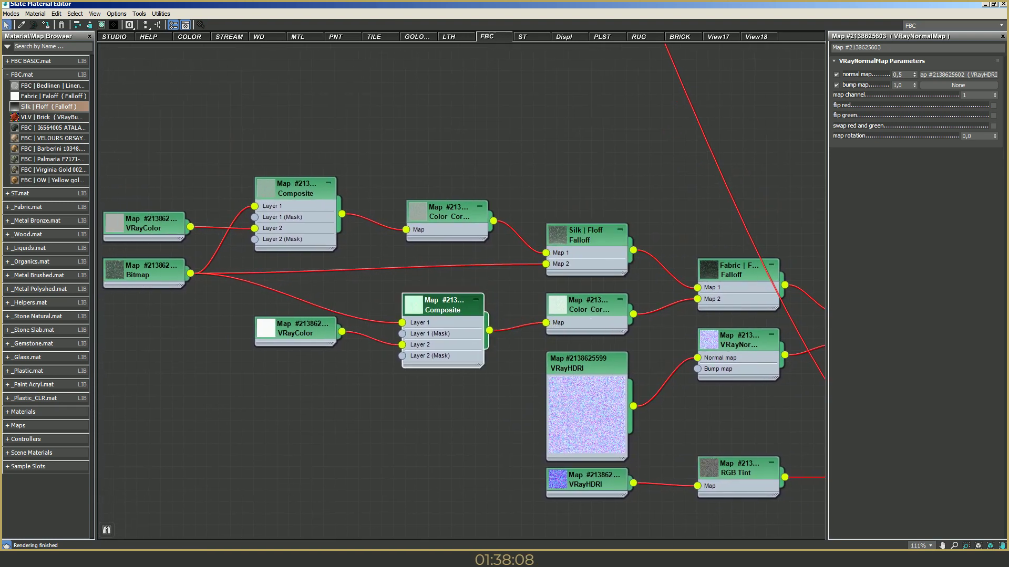
{"action": "left_click_drag", "start_coordinate": [293, 335], "coordinate": [282, 359]}
{"action": "middle_click_drag", "start_coordinate": [283, 284], "coordinate": [351, 350]}
{"action": "middle_click_drag", "start_coordinate": [585, 354], "coordinate": [481, 304]}
{"action": "left_click_drag", "start_coordinate": [261, 383], "coordinate": [272, 382]}
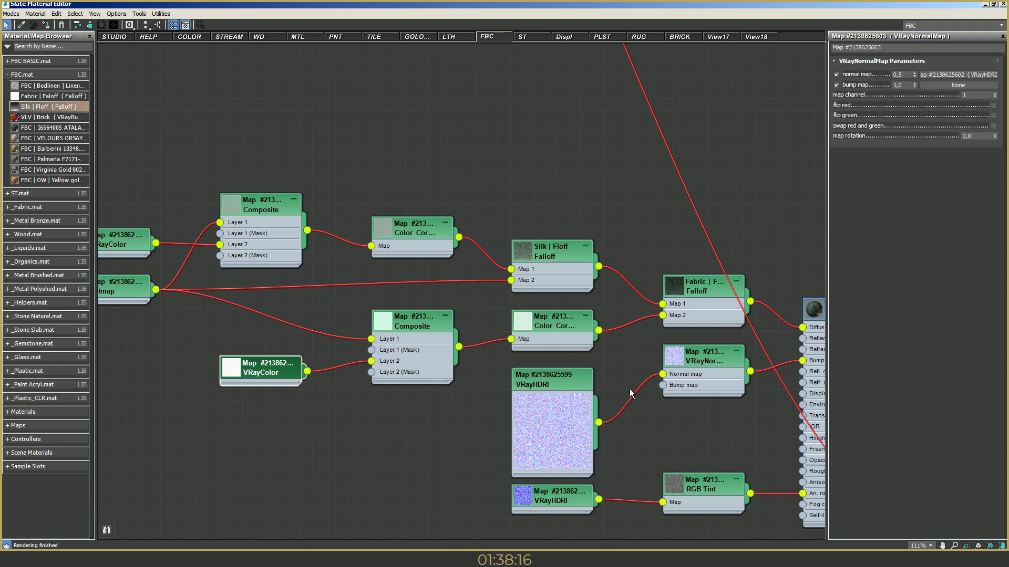
{"action": "middle_click_drag", "start_coordinate": [631, 395], "coordinate": [576, 345]}
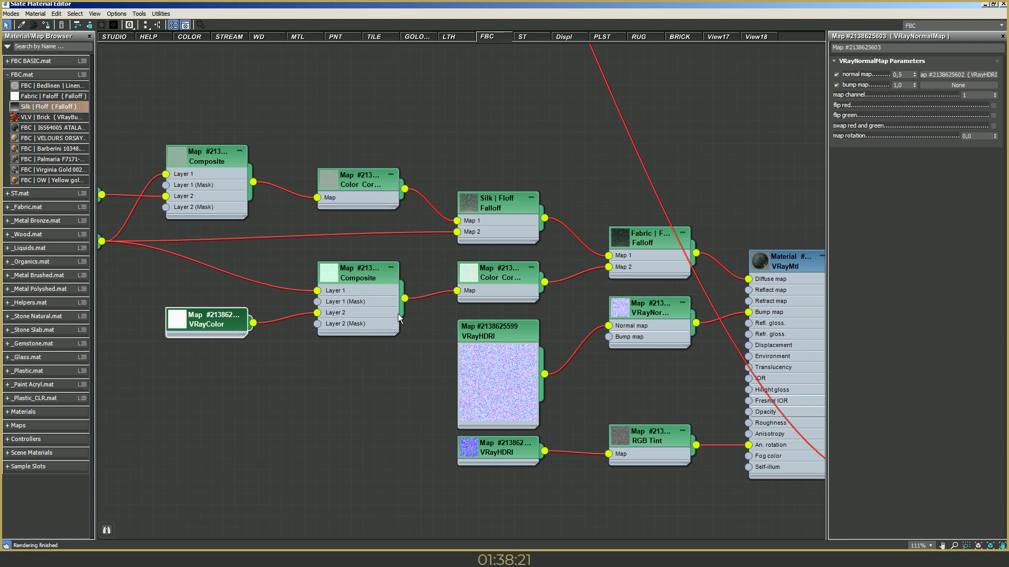
Enlarge the FBC-I6564005-ATALANTE bitmap node's preview, view its image at full size and close the image window.
{"action": "middle_click_drag", "start_coordinate": [126, 221], "coordinate": [301, 273]}
{"action": "double_click", "coordinate": [293, 302]}
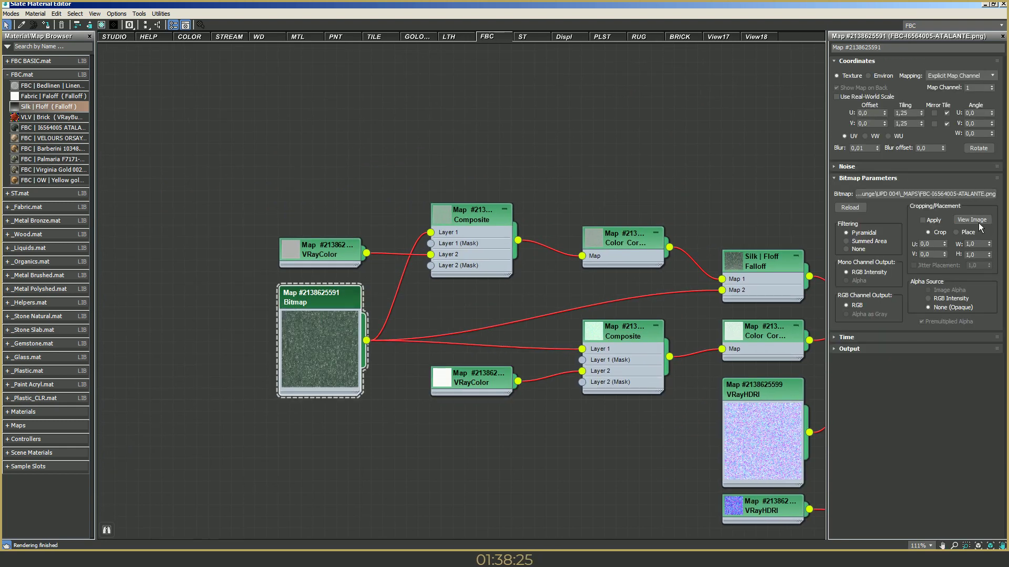
{"action": "left_click", "coordinate": [986, 223]}
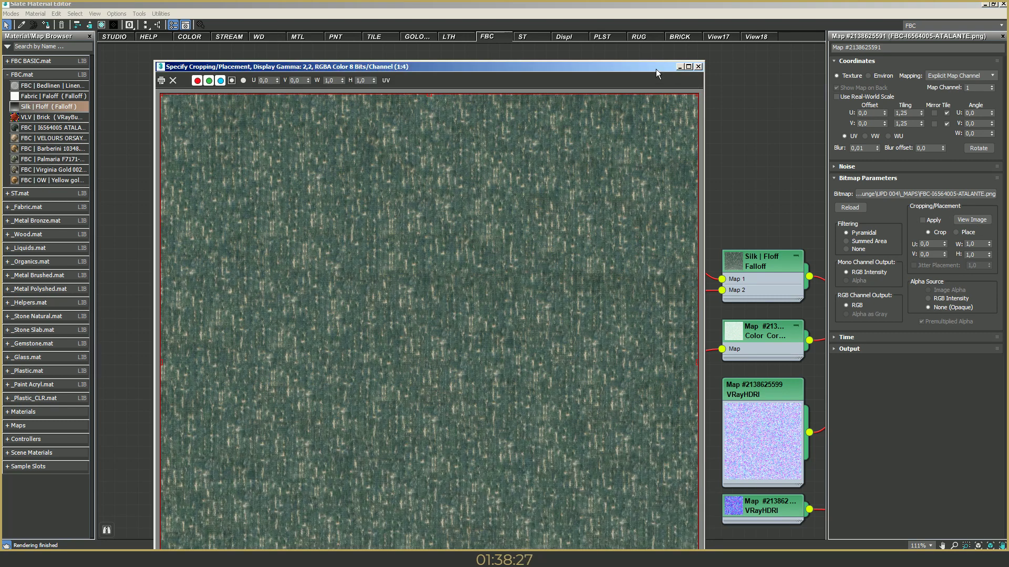
{"action": "left_click_drag", "start_coordinate": [655, 68], "coordinate": [598, 39]}
{"action": "left_click", "coordinate": [640, 38]}
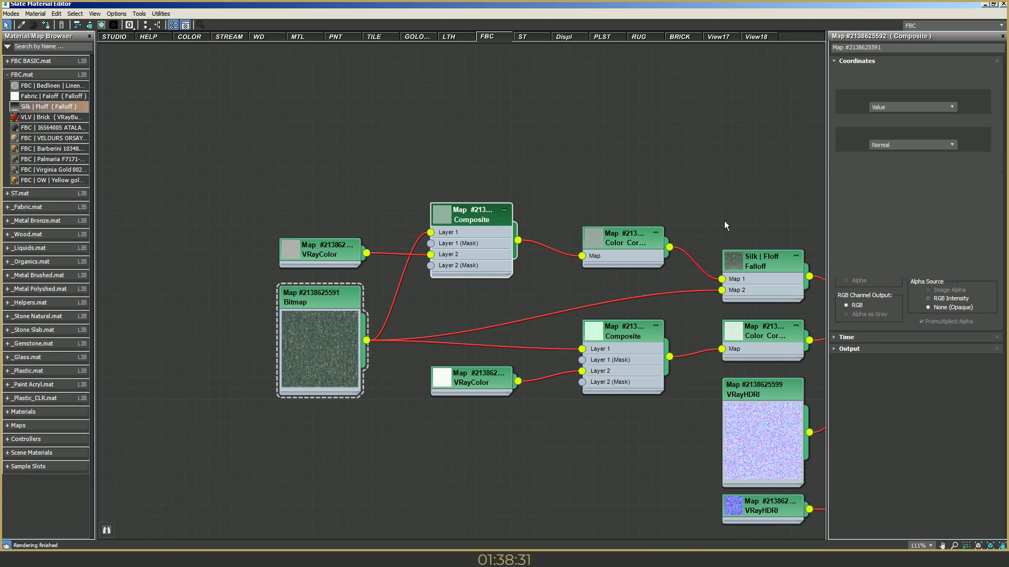
Review the upper Composite's layer blending, its grey VRayColor's settings and the Composite's enlarged preview.
{"action": "left_click", "coordinate": [472, 215]}
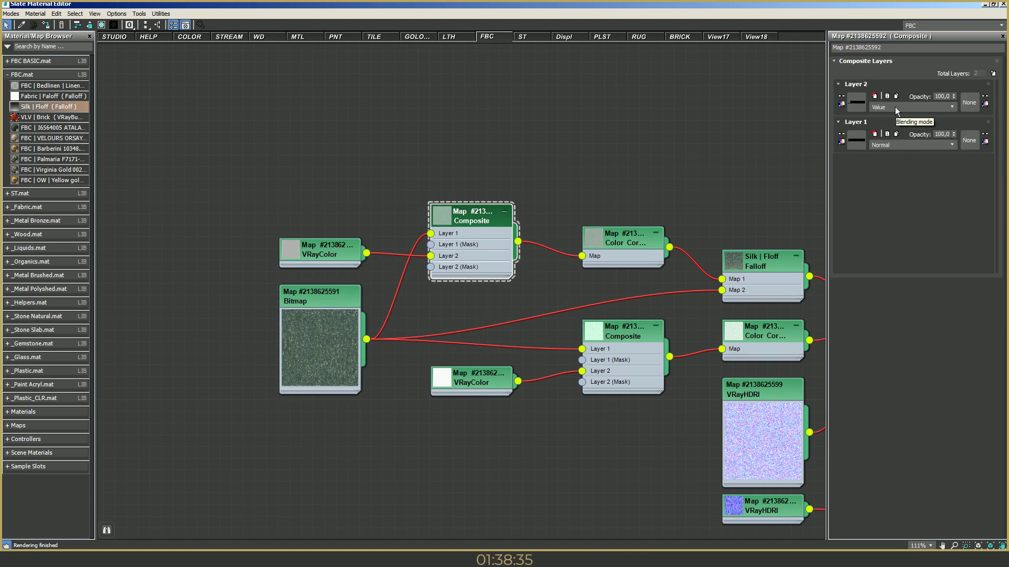
{"action": "left_click", "coordinate": [328, 250]}
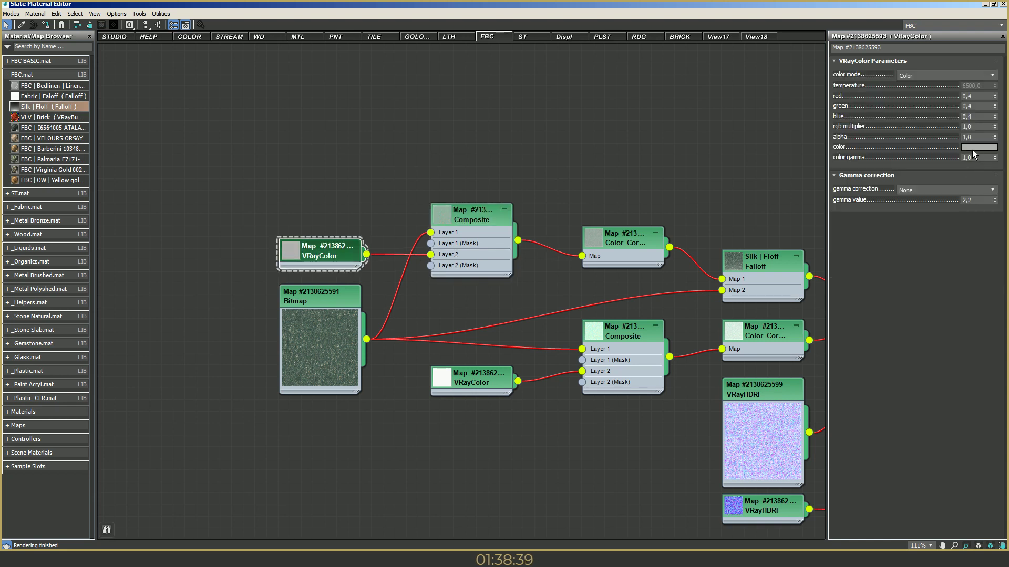
{"action": "double_click", "coordinate": [441, 214]}
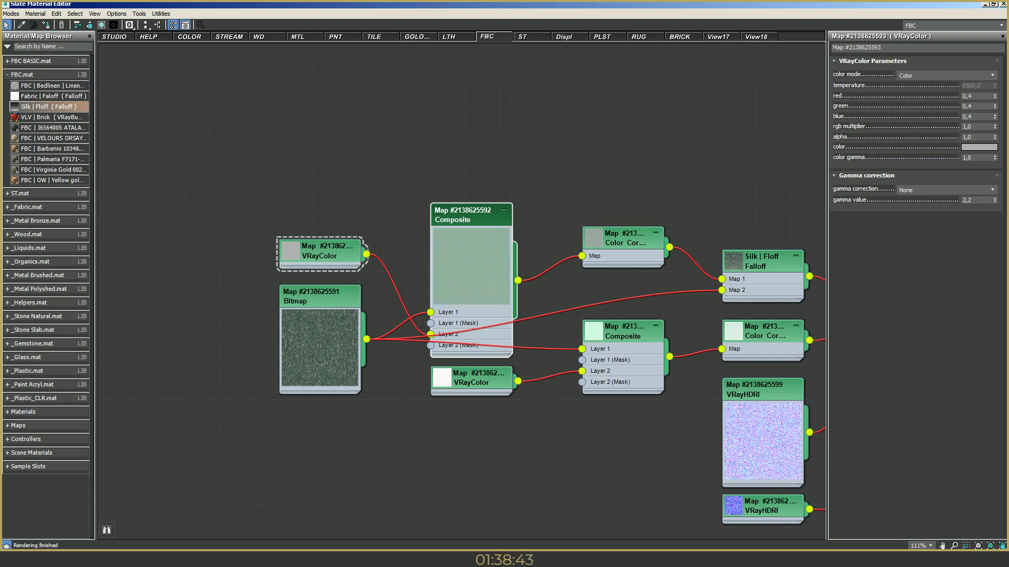
{"action": "double_click", "coordinate": [464, 272]}
Review the upper Color Correction's settings, move its node up beside the Composite and open Silk | Floff's falloff parameters.
{"action": "middle_click_drag", "start_coordinate": [632, 241], "coordinate": [462, 238]}
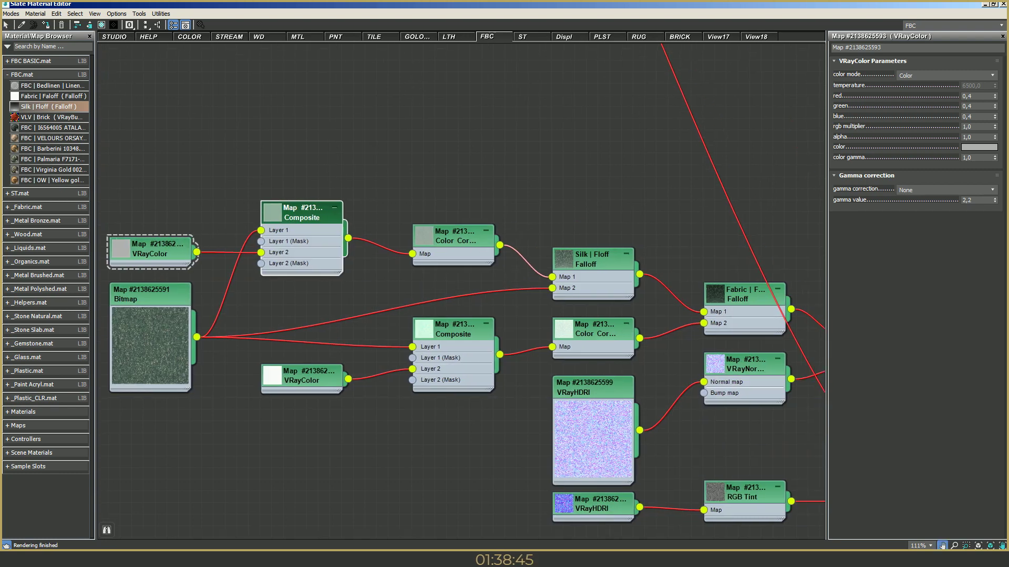
{"action": "left_click", "coordinate": [462, 239]}
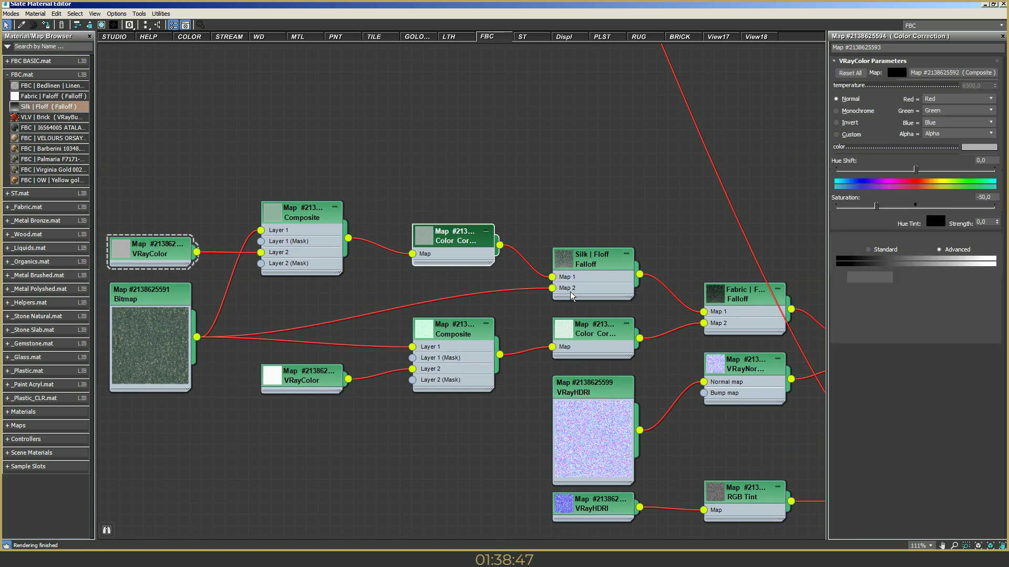
{"action": "left_click_drag", "start_coordinate": [462, 239], "coordinate": [423, 239]}
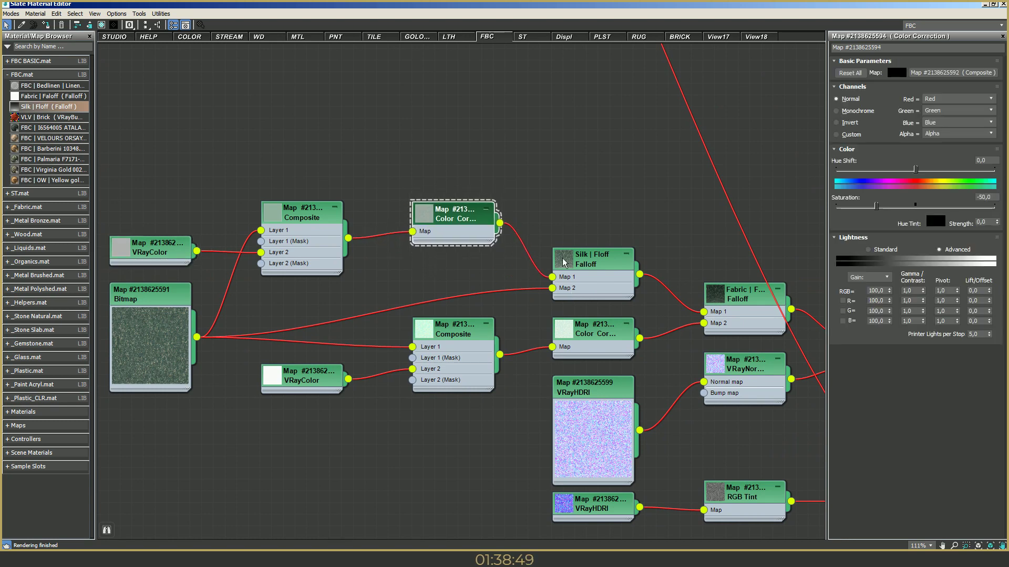
{"action": "left_click", "coordinate": [592, 262]}
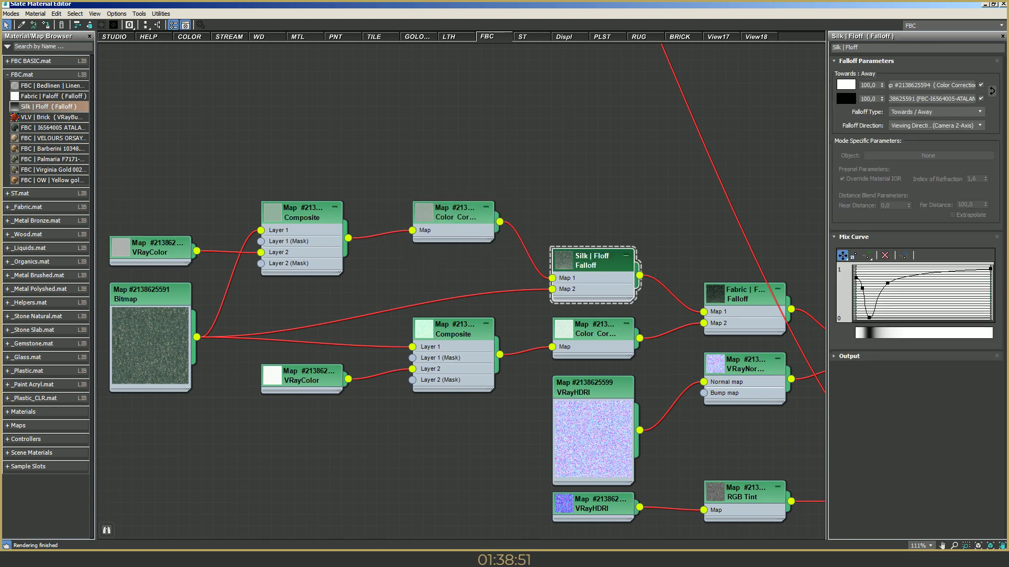
Move the Silk | Floff node slightly higher and rename it Silk | Falloff.
{"action": "left_click_drag", "start_coordinate": [592, 261], "coordinate": [591, 239]}
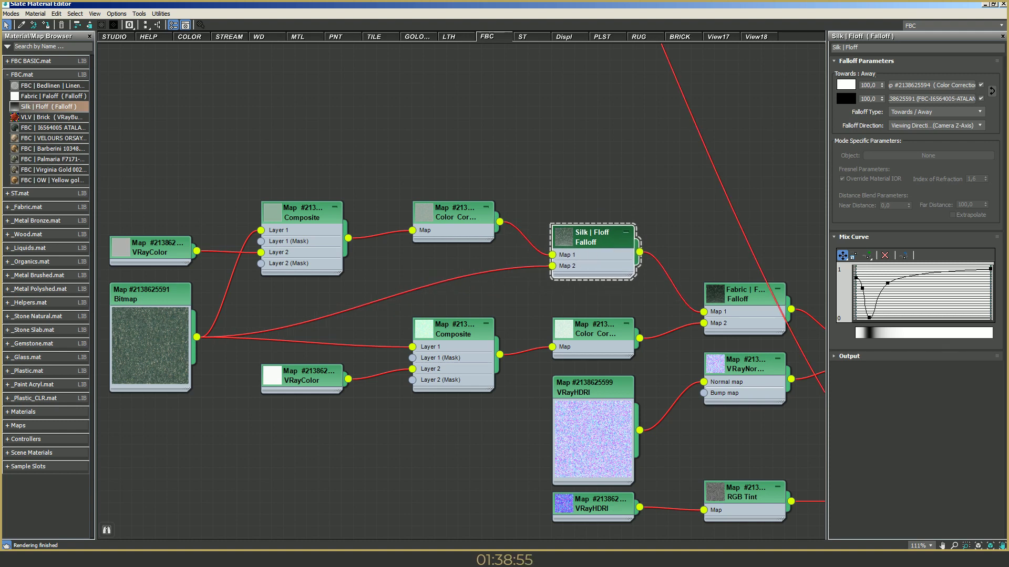
{"action": "right_click", "coordinate": [612, 240]}
{"action": "left_click", "coordinate": [636, 264]}
{"action": "left_click", "coordinate": [597, 258]}
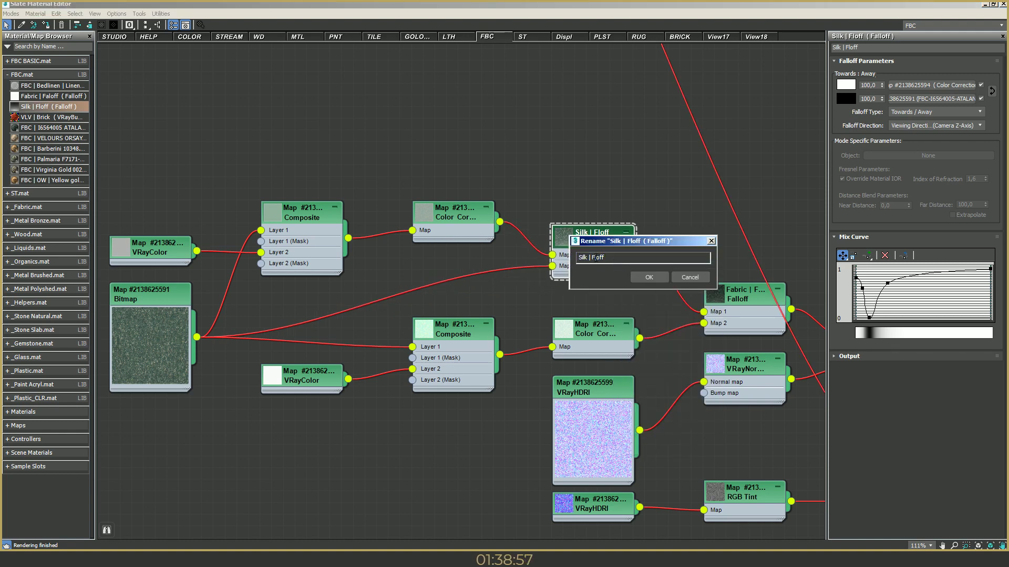
{"action": "type", "text": "al"}
{"action": "key", "text": "Return"}
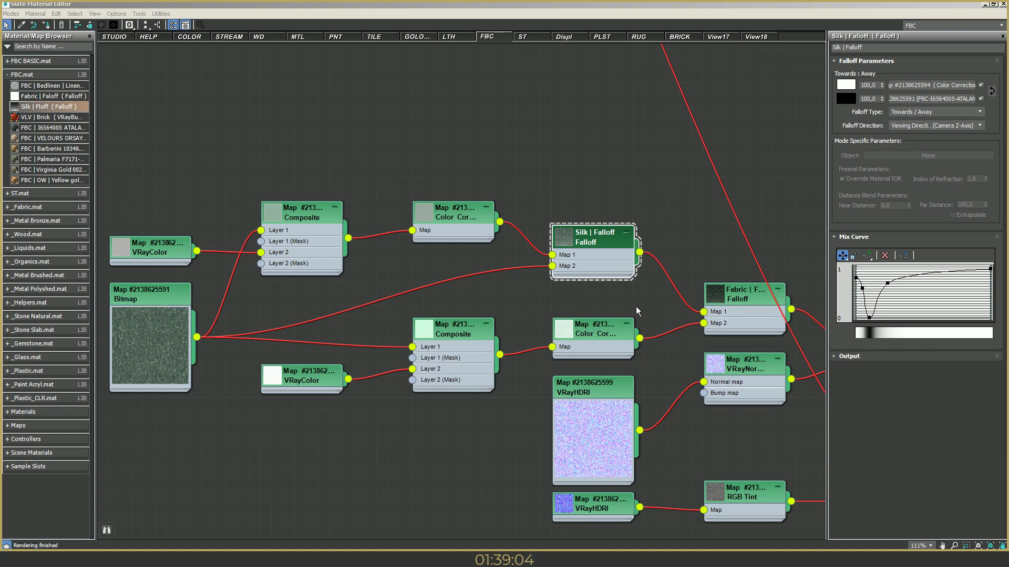
Add a new VRayMtl above the graph with Silk | Falloff as its diffuse map, and collapse the material node's slot list.
{"action": "mouse_move", "coordinate": [637, 309]}
{"action": "middle_mouse_down"}
{"action": "mouse_move", "coordinate": [639, 294]}
{"action": "mouse_move", "coordinate": [633, 307]}
{"action": "middle_mouse_up"}
{"action": "middle_click_drag", "start_coordinate": [575, 251], "coordinate": [452, 364]}
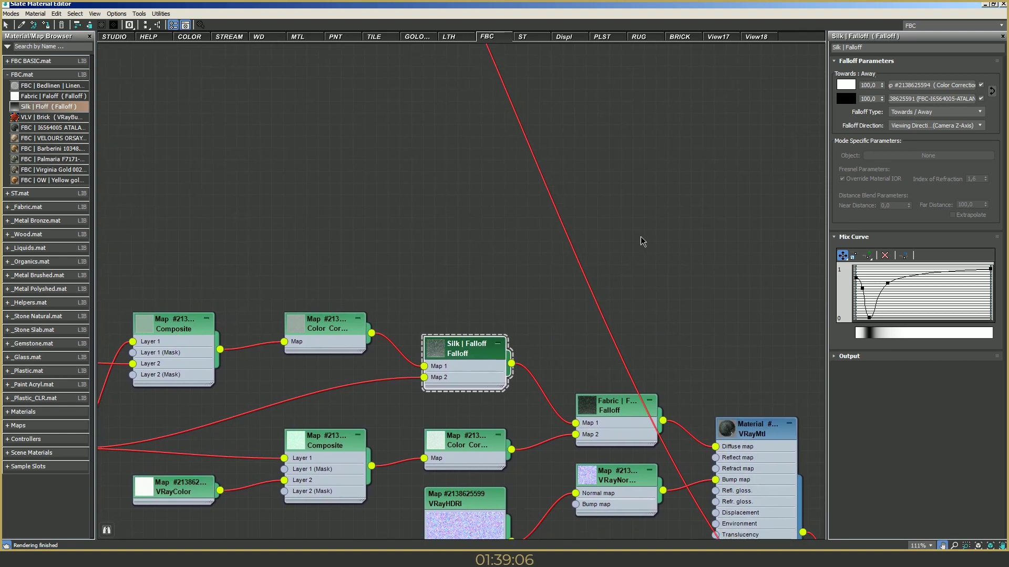
{"action": "right_click", "coordinate": [640, 239]}
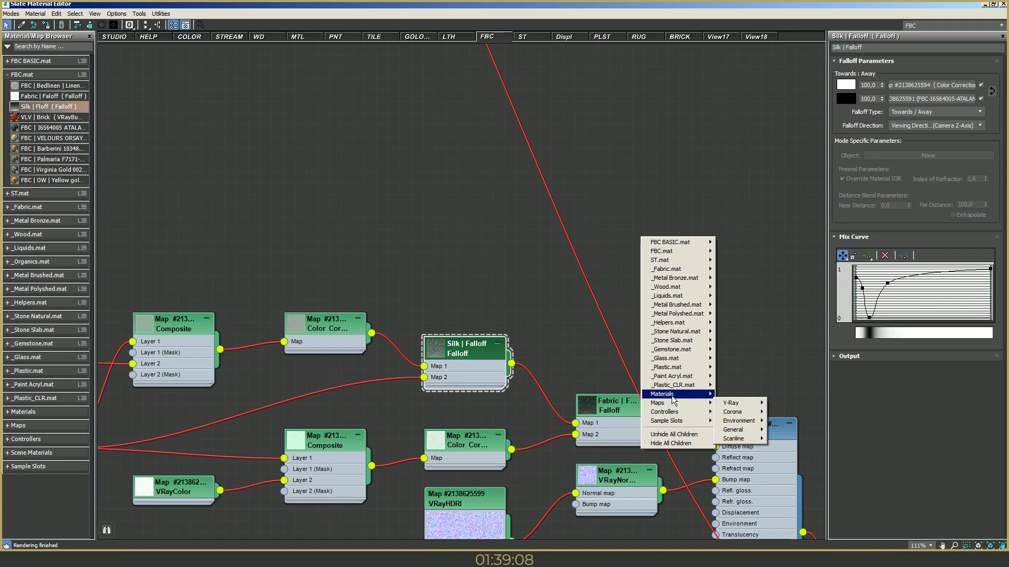
{"action": "mouse_move", "coordinate": [677, 394]}
{"action": "mouse_move", "coordinate": [740, 393]}
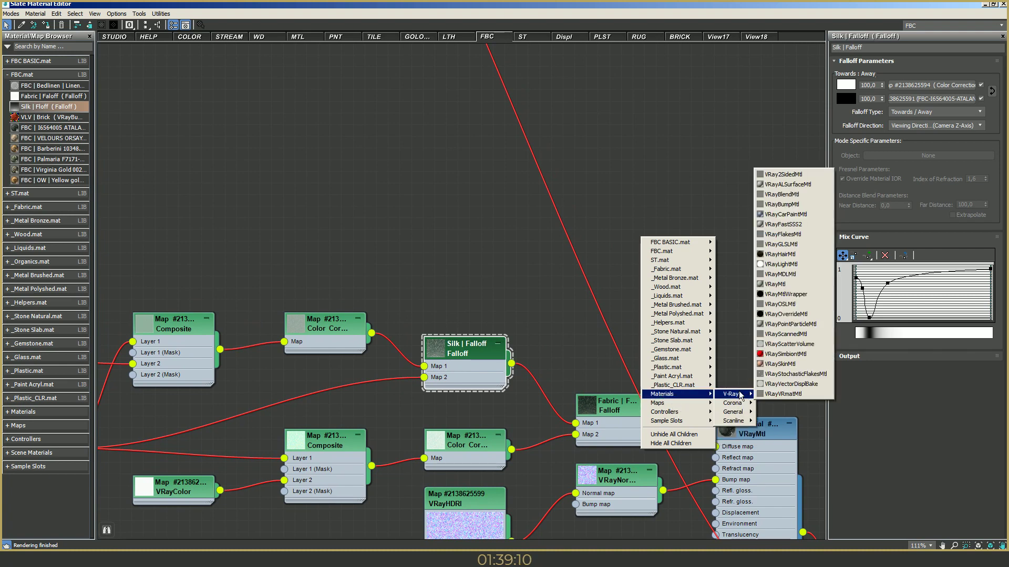
{"action": "left_click", "coordinate": [775, 285]}
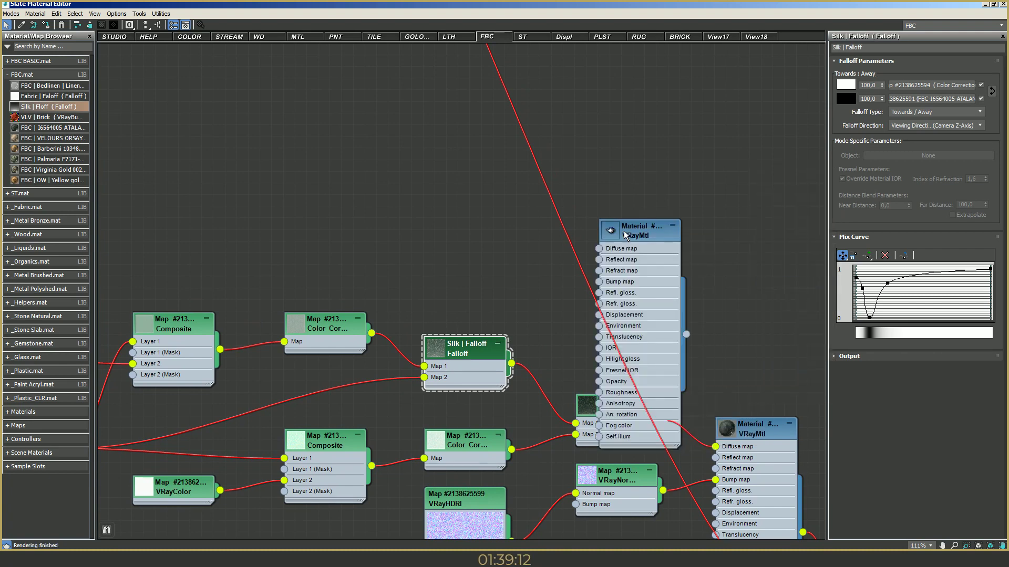
{"action": "left_click_drag", "start_coordinate": [511, 363], "coordinate": [599, 248]}
{"action": "scroll", "coordinate": [622, 394], "scroll_direction": "up", "scroll_amount": 5}
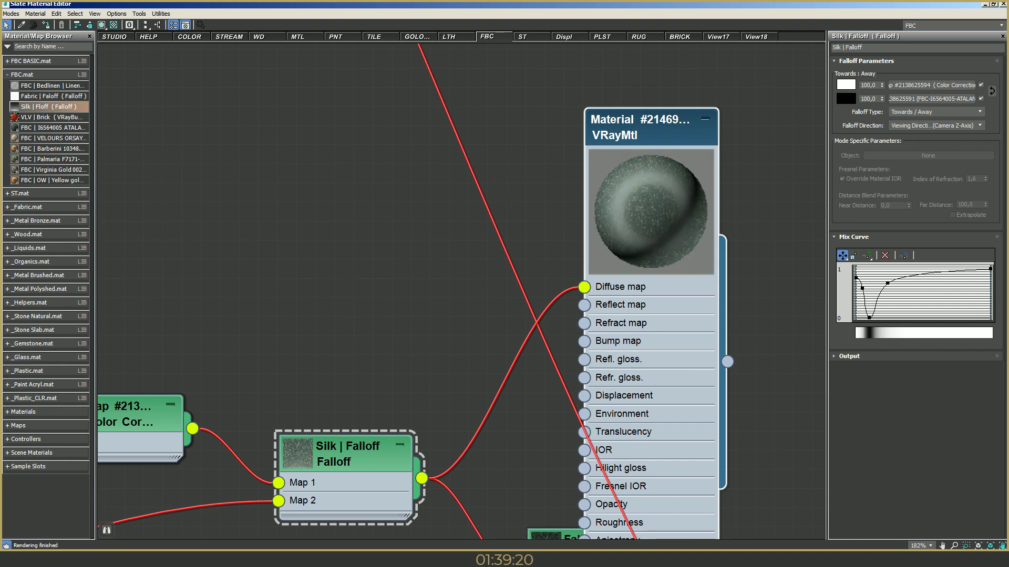
{"action": "left_click", "coordinate": [704, 122]}
Review the lower Composite's layer blending and its white VRayColor's enlarged preview and colour values.
{"action": "middle_click_drag", "start_coordinate": [669, 267], "coordinate": [581, 164]}
{"action": "scroll", "coordinate": [537, 381], "scroll_direction": "down", "scroll_amount": 1}
{"action": "middle_click_drag", "start_coordinate": [537, 382], "coordinate": [768, 179]}
{"action": "middle_click_drag", "start_coordinate": [482, 358], "coordinate": [412, 425]}
{"action": "middle_click_drag", "start_coordinate": [466, 379], "coordinate": [583, 318]}
{"action": "scroll", "coordinate": [388, 358], "scroll_direction": "down", "scroll_amount": 1}
{"action": "middle_click_drag", "start_coordinate": [385, 357], "coordinate": [629, 353]}
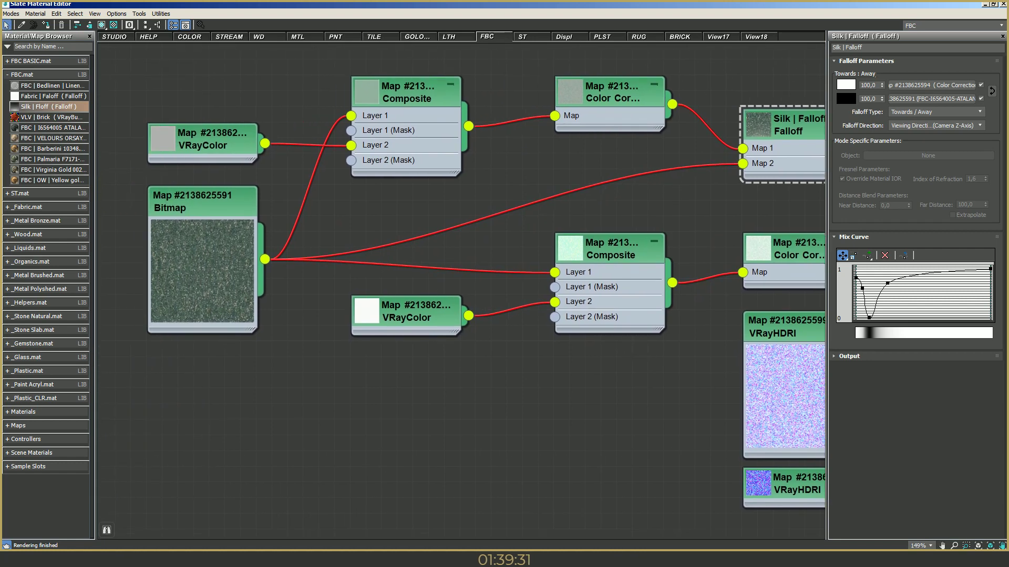
{"action": "left_click", "coordinate": [612, 258]}
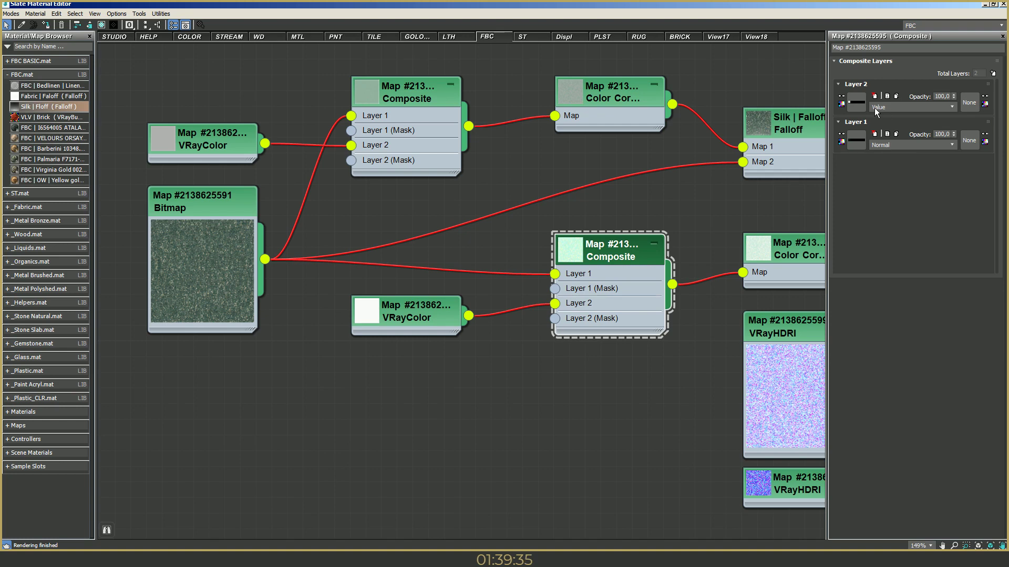
{"action": "double_click", "coordinate": [415, 313]}
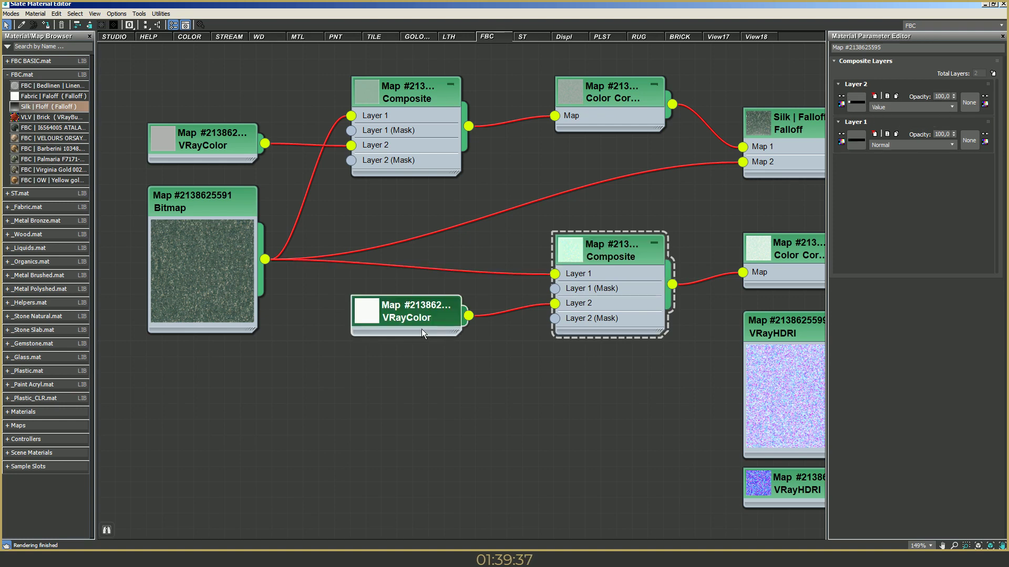
{"action": "double_click", "coordinate": [368, 314]}
{"action": "double_click", "coordinate": [977, 117]}
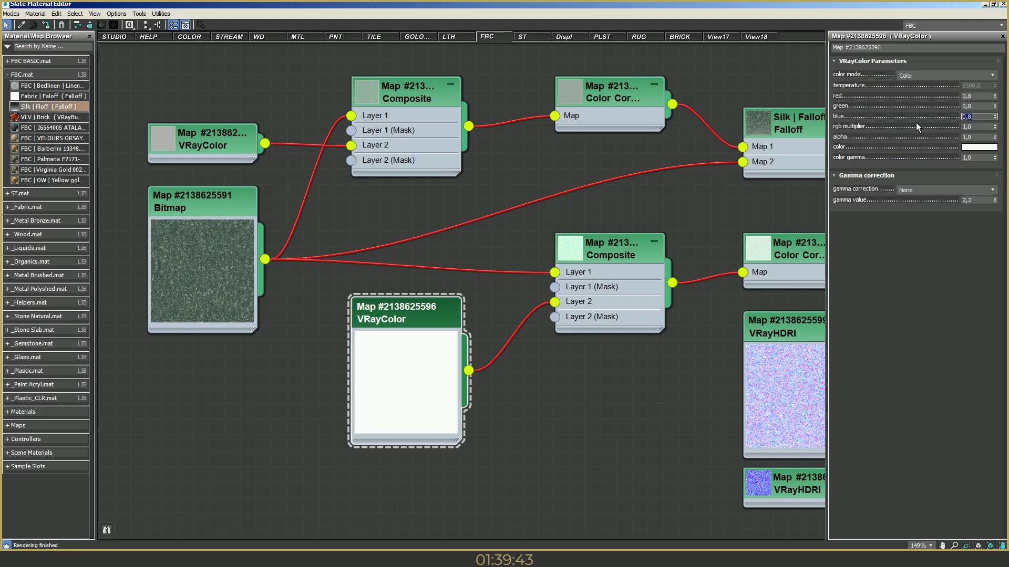
Examine the colour and saturation settings of the lower Color Correction.
{"action": "middle_click_drag", "start_coordinate": [657, 252], "coordinate": [429, 326]}
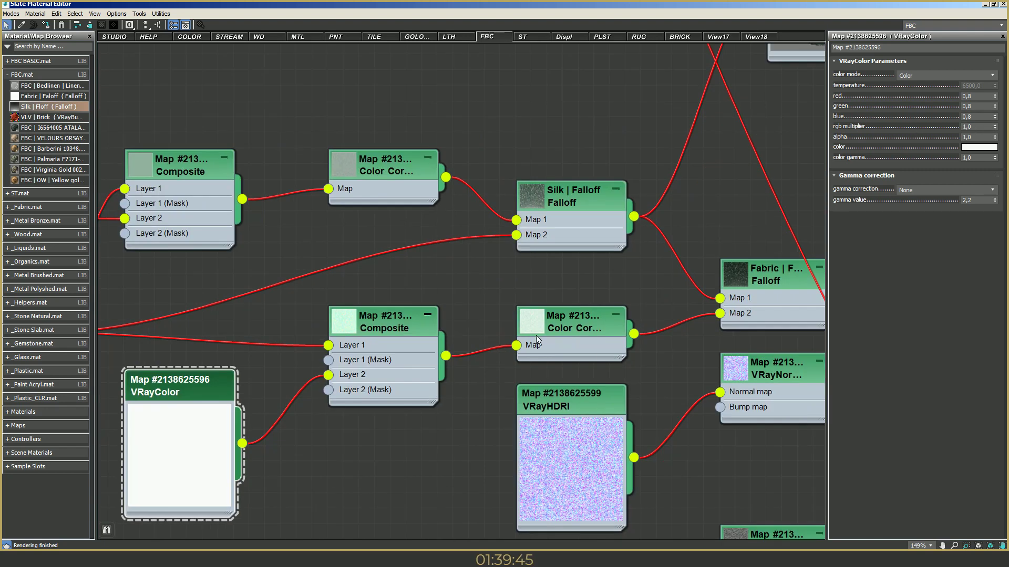
{"action": "middle_click_drag", "start_coordinate": [600, 350], "coordinate": [539, 332]}
{"action": "double_click", "coordinate": [524, 310]}
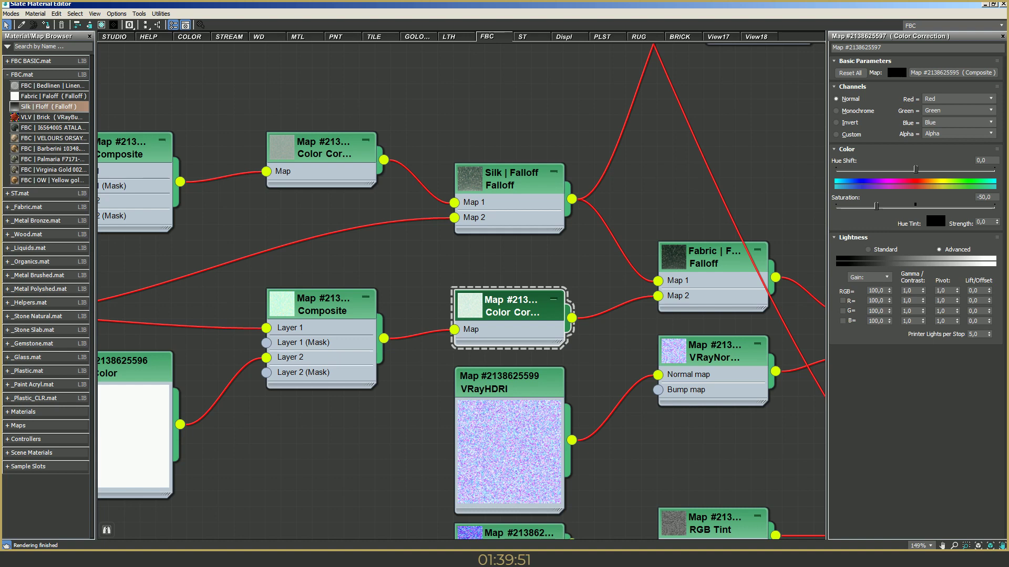
Review Fabric | Faloff's Fresnel index of refraction and its output colour map curve.
{"action": "middle_click_drag", "start_coordinate": [660, 324], "coordinate": [489, 349]}
{"action": "left_click", "coordinate": [528, 310]}
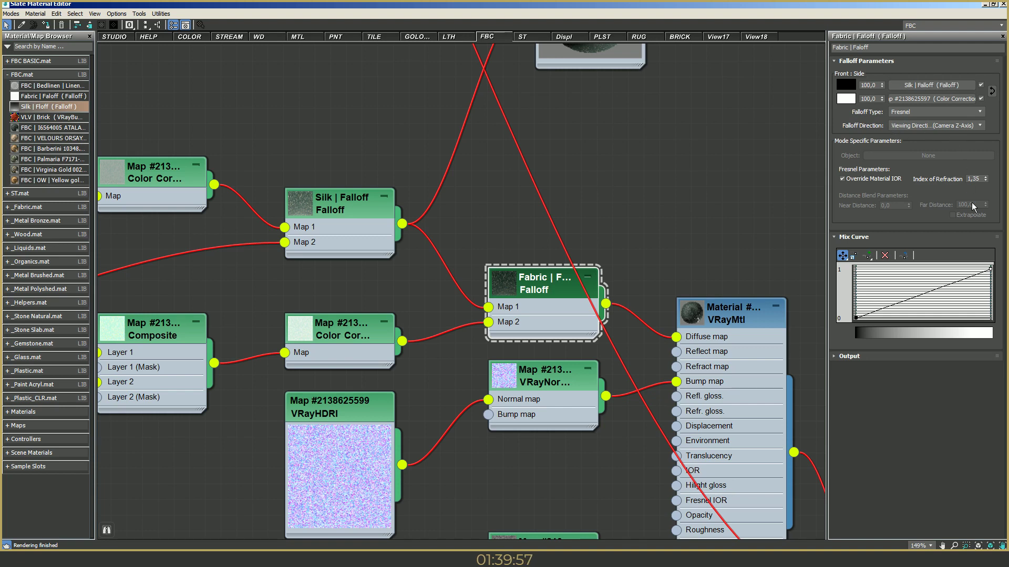
{"action": "double_click", "coordinate": [976, 178]}
{"action": "middle_click_drag", "start_coordinate": [758, 336], "coordinate": [697, 257]}
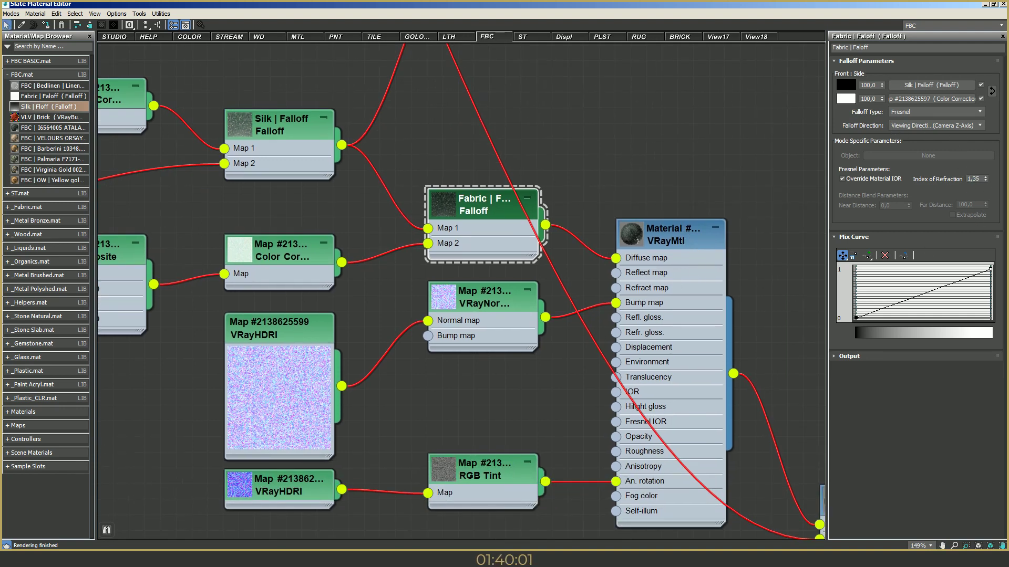
{"action": "left_click", "coordinate": [851, 356]}
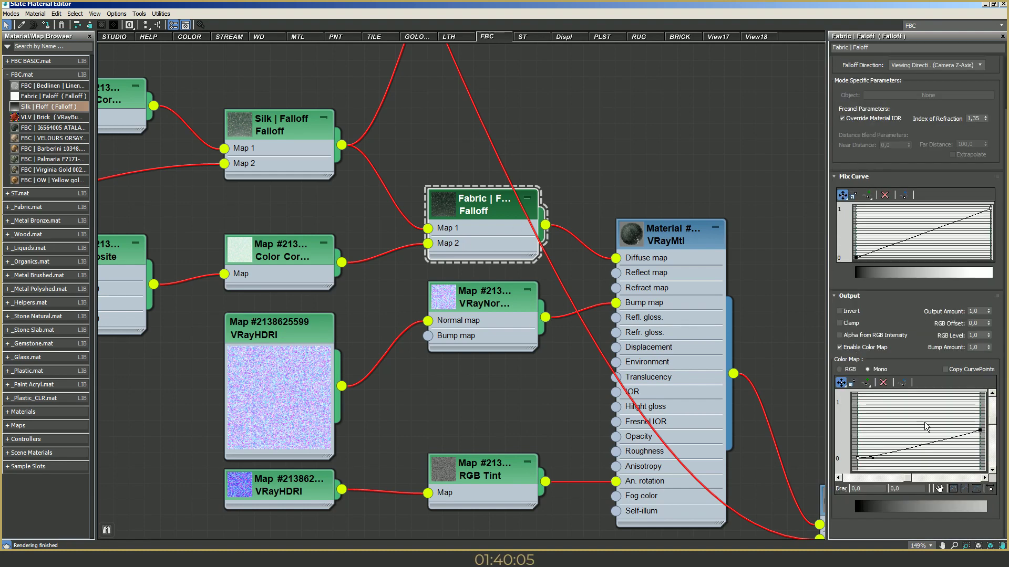
{"action": "left_click_drag", "start_coordinate": [848, 418], "coordinate": [997, 469]}
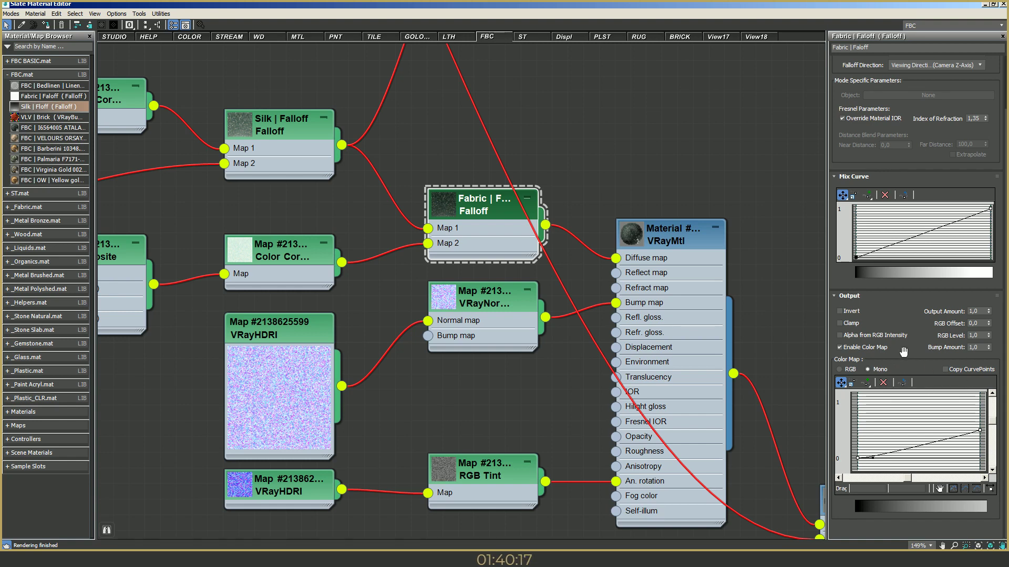
Examine the reflection and BRDF parameters of the VRayMtl fed by Fabric | Faloff.
{"action": "middle_click_drag", "start_coordinate": [580, 338], "coordinate": [546, 371]}
{"action": "left_click", "coordinate": [628, 264]}
{"action": "left_click", "coordinate": [612, 276]}
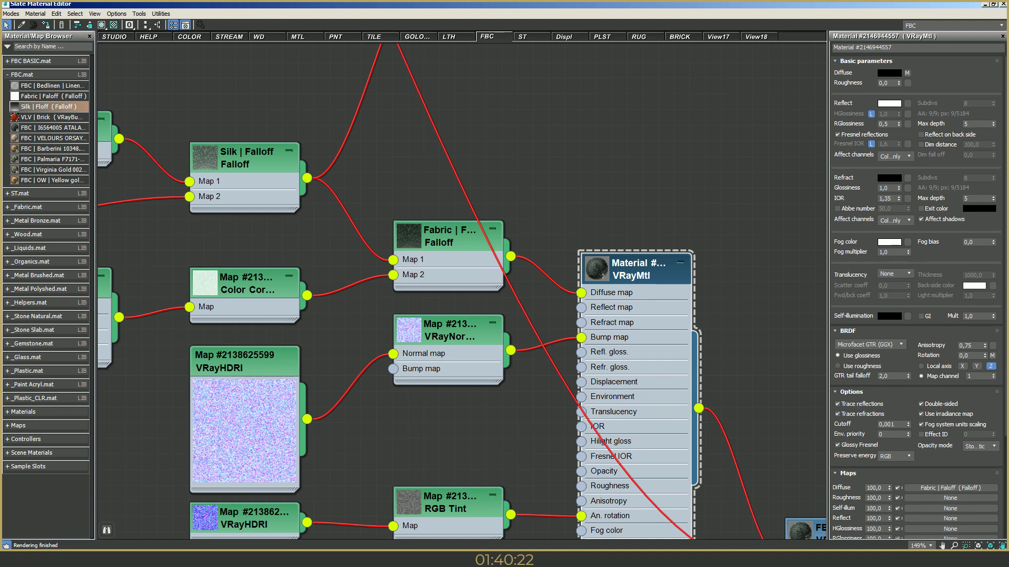
View the bump VRayHDRI's normal map image, zoom it to 1:1 and close the preview window.
{"action": "middle_click_drag", "start_coordinate": [592, 356], "coordinate": [644, 250]}
{"action": "left_click", "coordinate": [290, 300]}
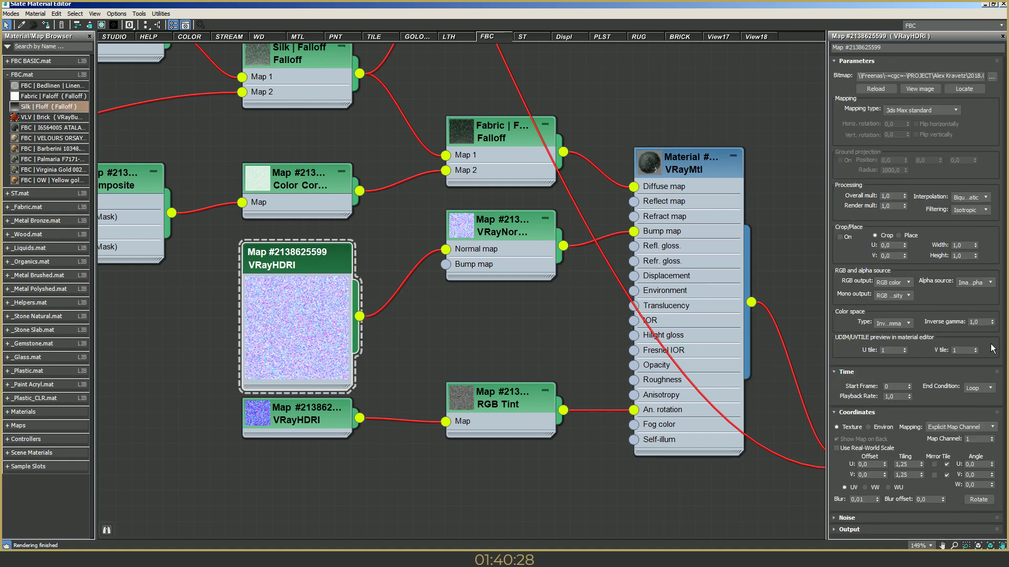
{"action": "left_click", "coordinate": [927, 90]}
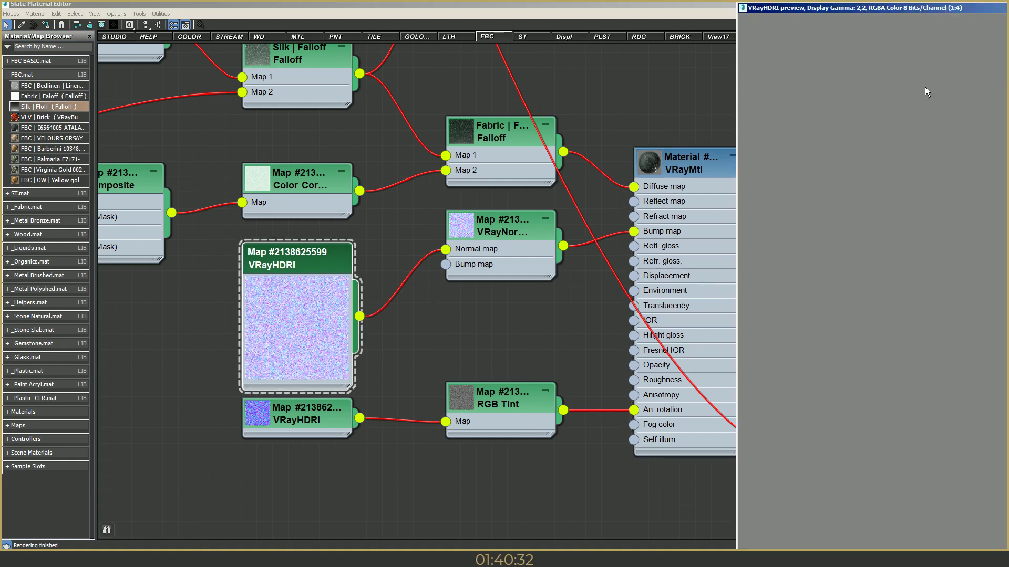
{"action": "left_click_drag", "start_coordinate": [906, 12], "coordinate": [533, 25]}
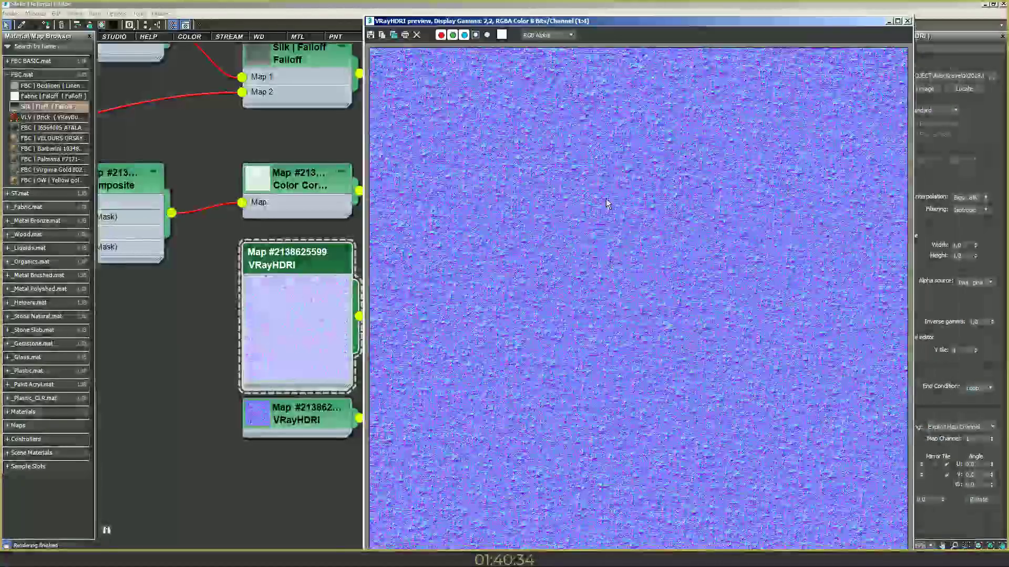
{"action": "scroll", "coordinate": [616, 277], "scroll_direction": "up", "scroll_amount": 1}
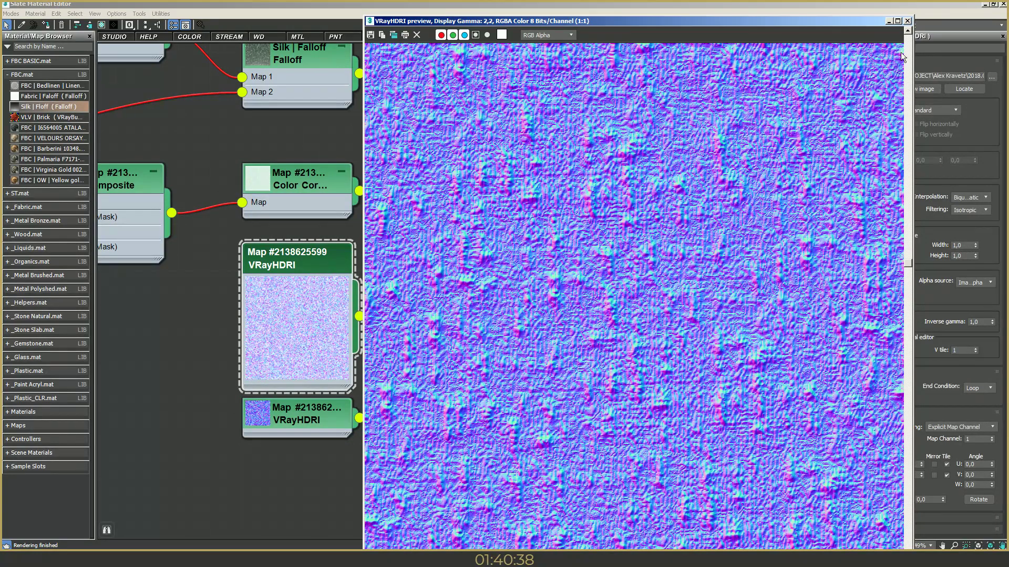
{"action": "left_click", "coordinate": [907, 21]}
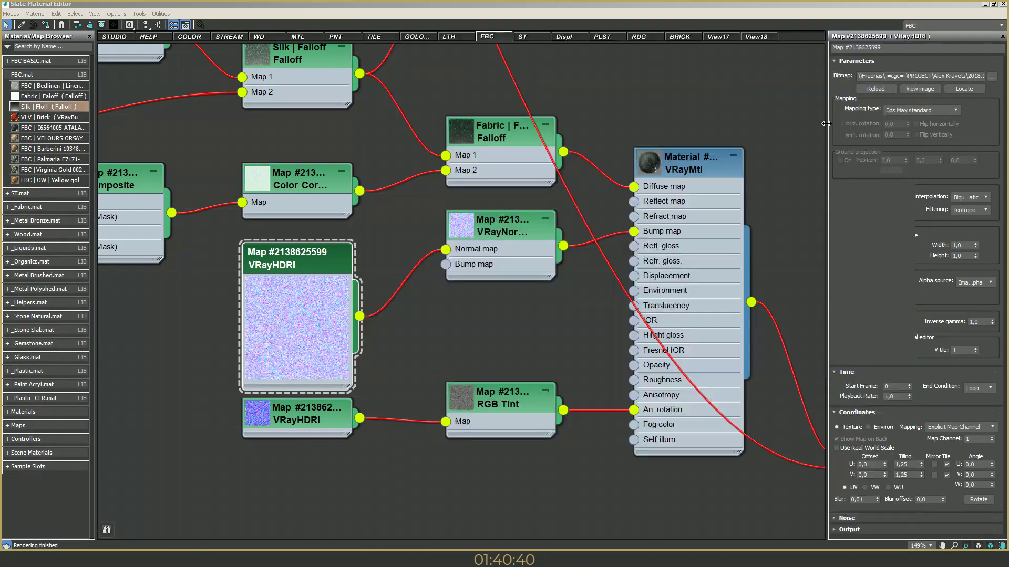
Shrink the bump VRayHDRI node's preview to its small size.
{"action": "middle_click_drag", "start_coordinate": [632, 308], "coordinate": [600, 285]}
{"action": "scroll", "coordinate": [600, 285], "scroll_direction": "down", "scroll_amount": 1}
{"action": "scroll", "coordinate": [455, 297], "scroll_direction": "down", "scroll_amount": 1}
{"action": "middle_click_drag", "start_coordinate": [455, 298], "coordinate": [498, 311]}
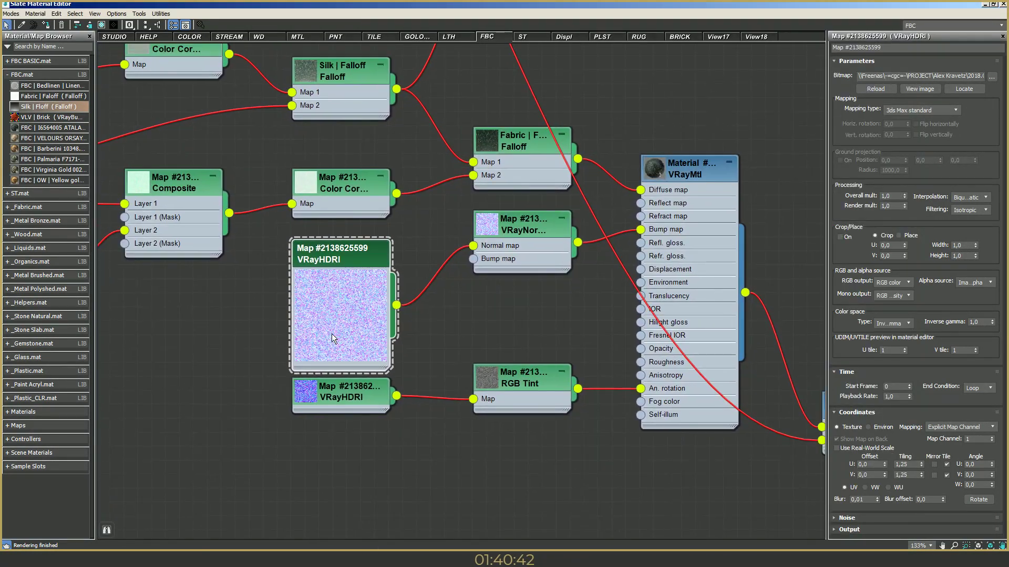
{"action": "double_click", "coordinate": [332, 339]}
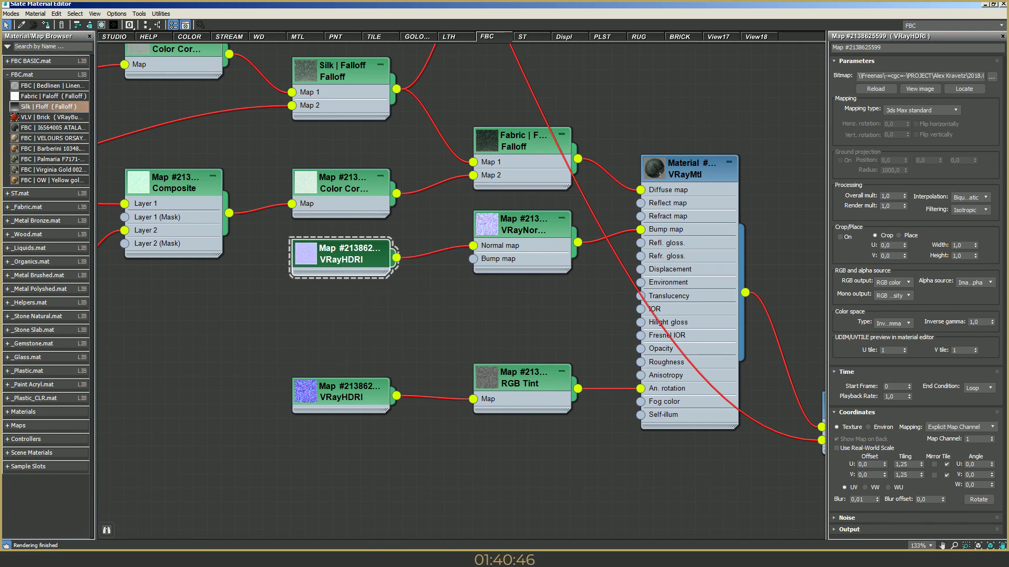
View the FBC-I6564005-ATALANTE bitmap's image at large size again and close its window.
{"action": "middle_click_drag", "start_coordinate": [327, 297], "coordinate": [638, 320]}
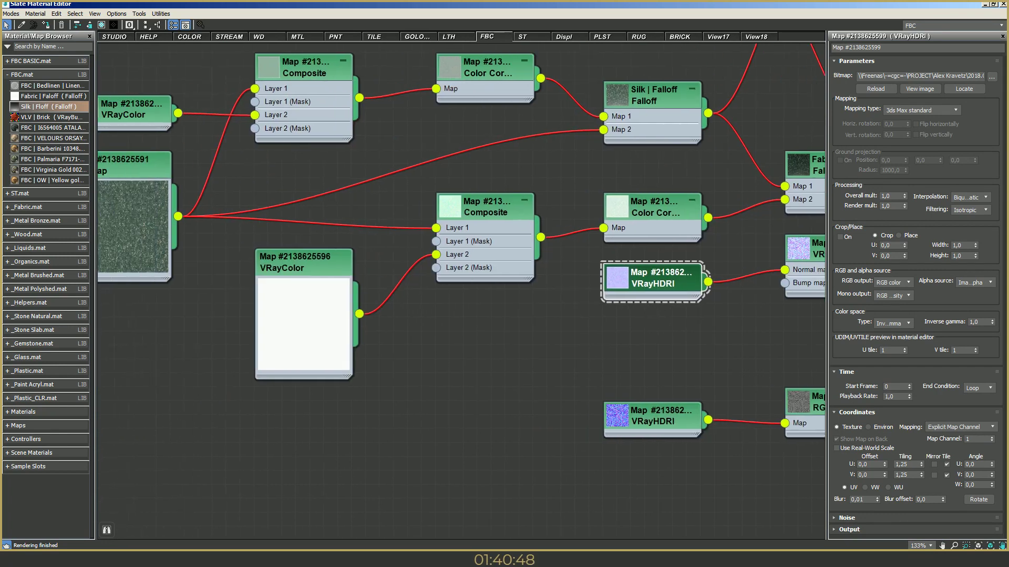
{"action": "middle_click_drag", "start_coordinate": [291, 299], "coordinate": [593, 346]}
{"action": "left_click", "coordinate": [419, 225]}
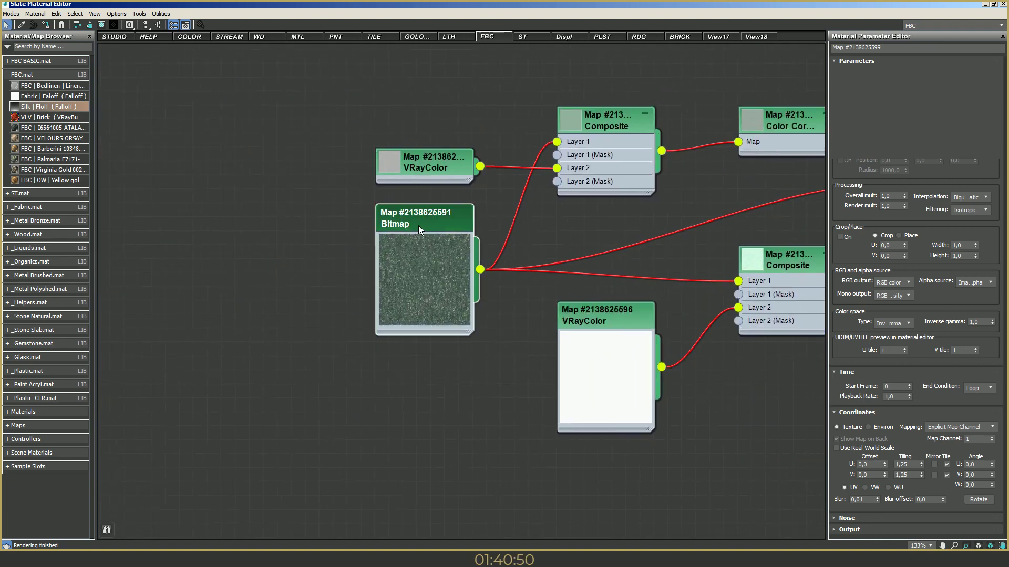
{"action": "left_click", "coordinate": [971, 219]}
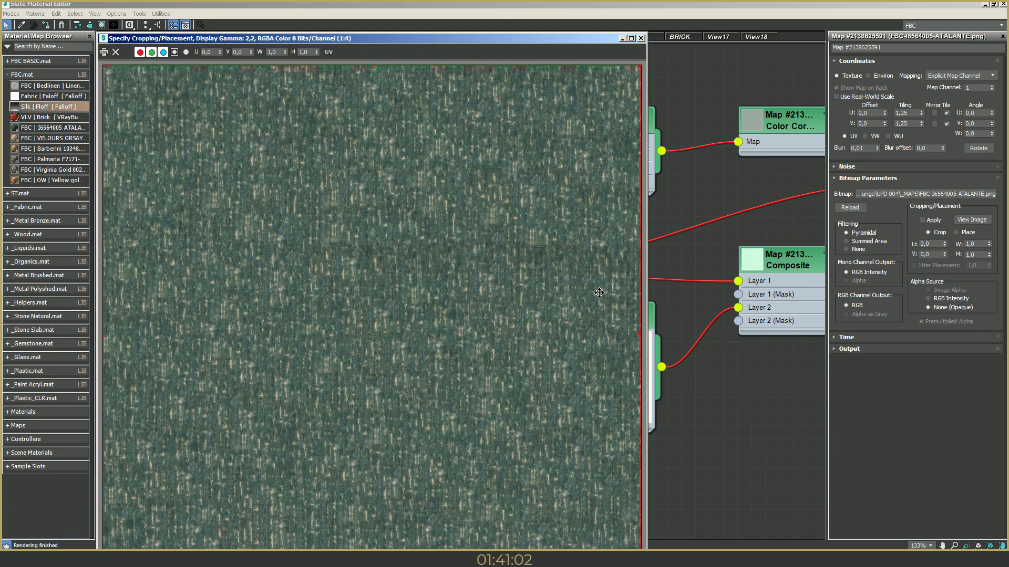
{"action": "left_click", "coordinate": [640, 40]}
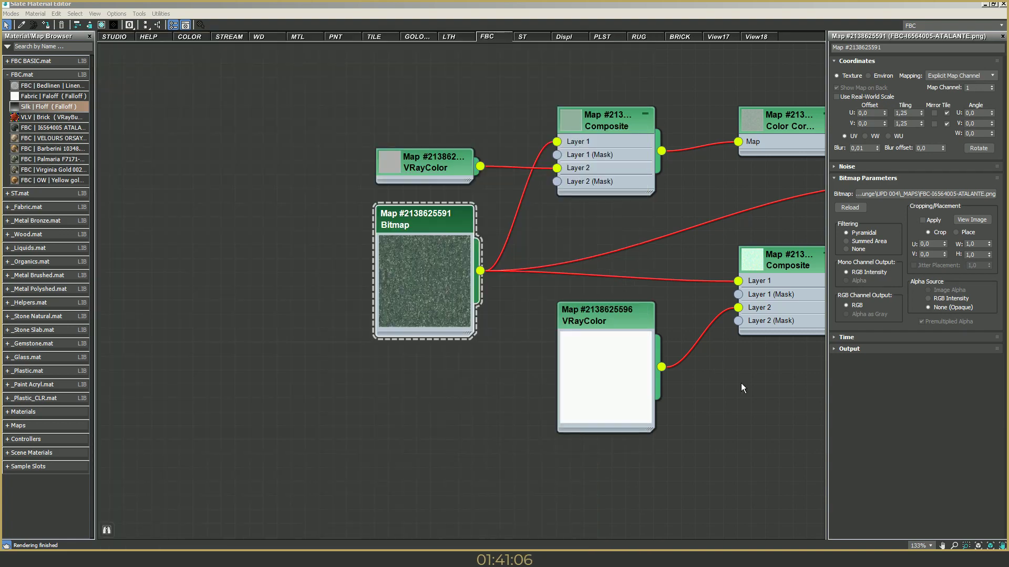
Enlarge the preview of the VRayHDRI feeding RGB Tint and move that node higher.
{"action": "middle_click_drag", "start_coordinate": [575, 263], "coordinate": [376, 230]}
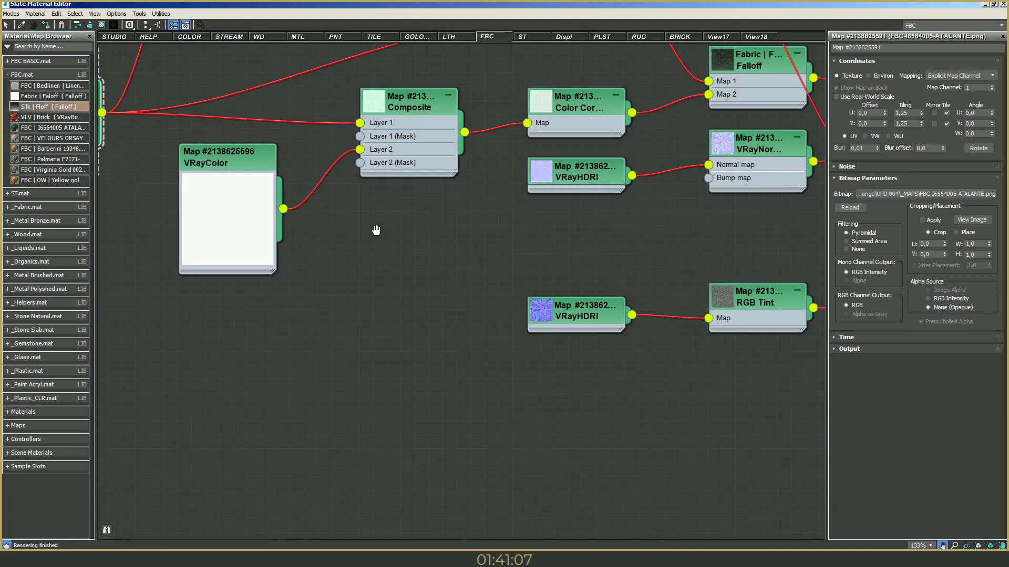
{"action": "middle_click_drag", "start_coordinate": [602, 305], "coordinate": [542, 296]}
{"action": "double_click", "coordinate": [489, 346]}
{"action": "left_click_drag", "start_coordinate": [517, 289], "coordinate": [517, 247]}
Reopen and close the ATALANTE bitmap's image for comparison, and open the parameters of the VRayHDRI feeding RGB Tint.
{"action": "left_click", "coordinate": [969, 223]}
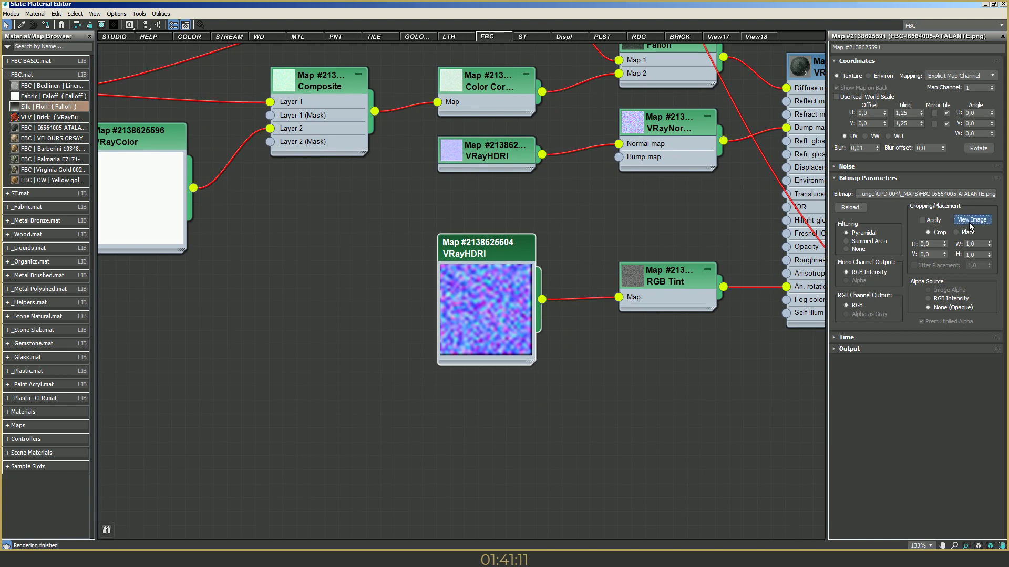
{"action": "left_click", "coordinate": [970, 223]}
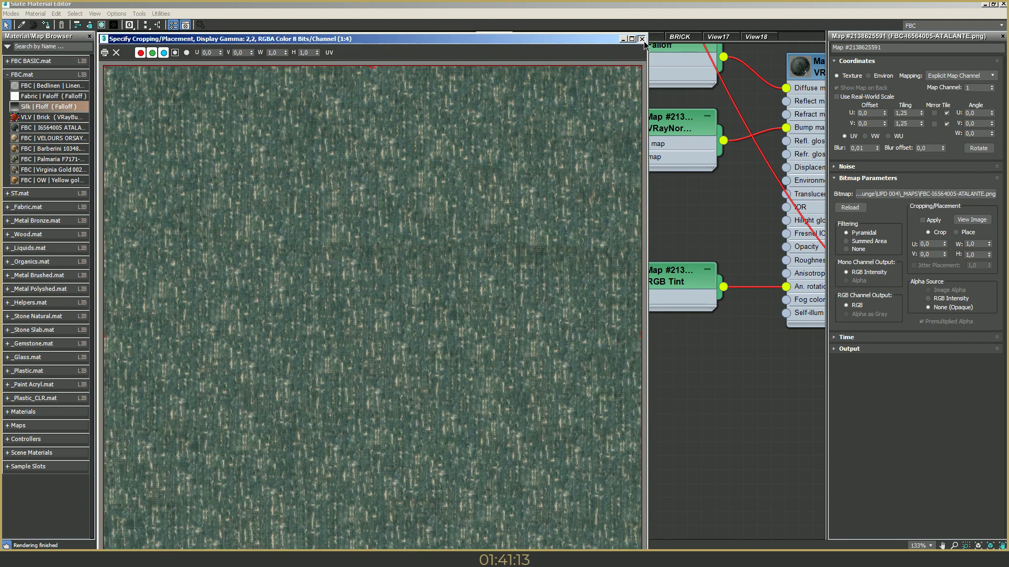
{"action": "left_click", "coordinate": [642, 39]}
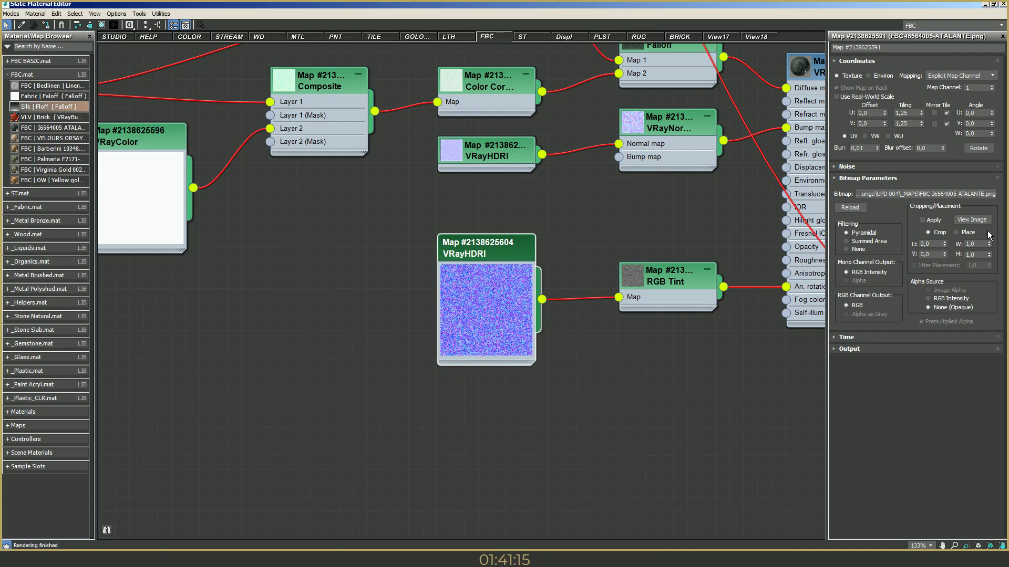
{"action": "left_click", "coordinate": [971, 220]}
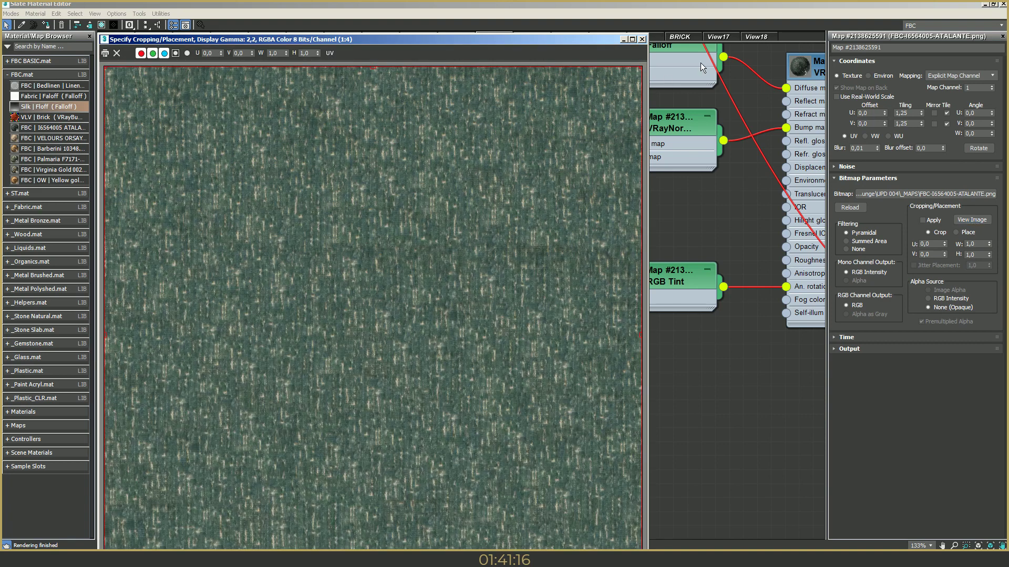
{"action": "left_click", "coordinate": [642, 39]}
{"action": "left_click", "coordinate": [502, 249]}
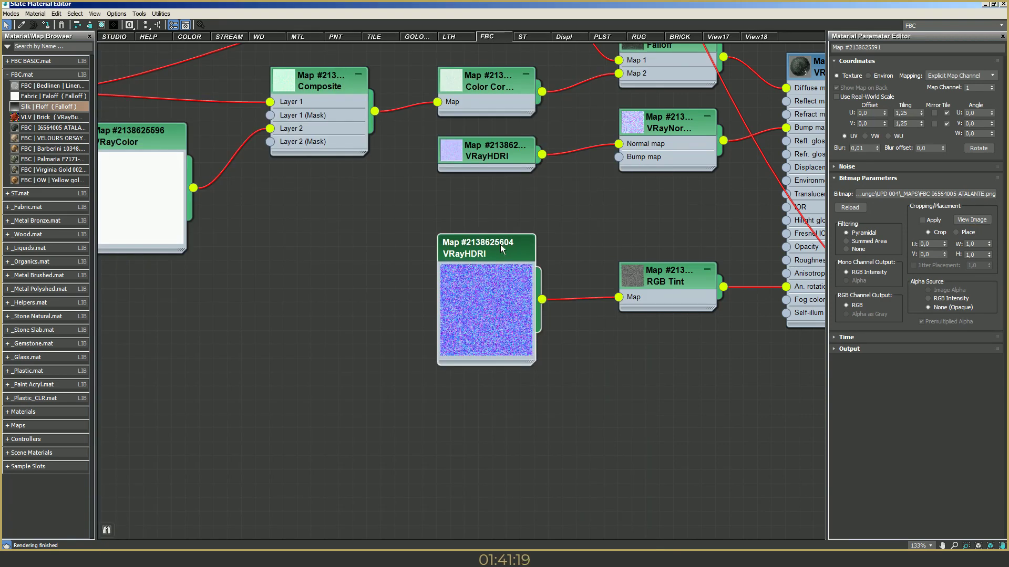
View the image of the VRayHDRI feeding RGB Tint at full size and close its window.
{"action": "double_click", "coordinate": [502, 250]}
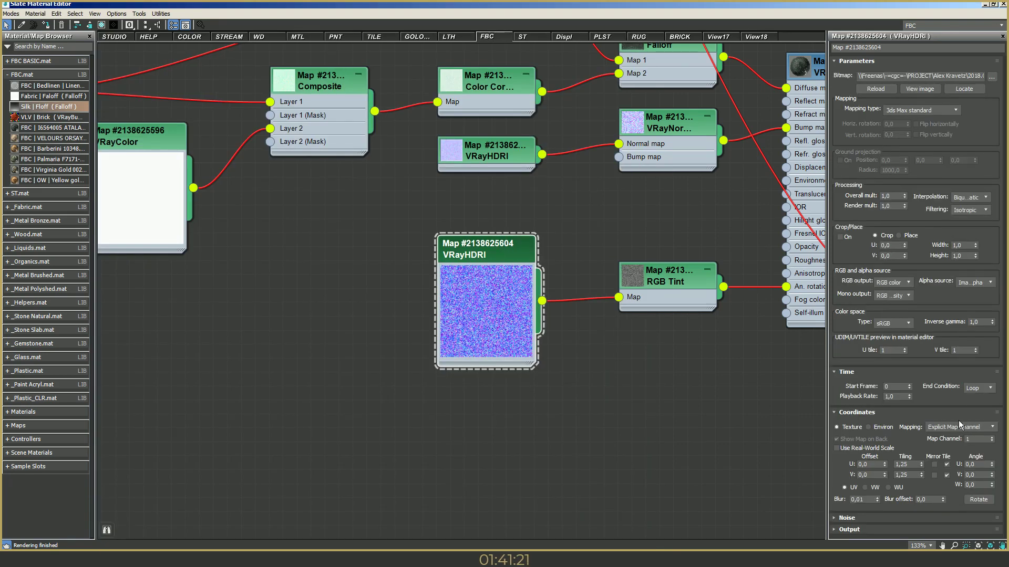
{"action": "left_click", "coordinate": [925, 90]}
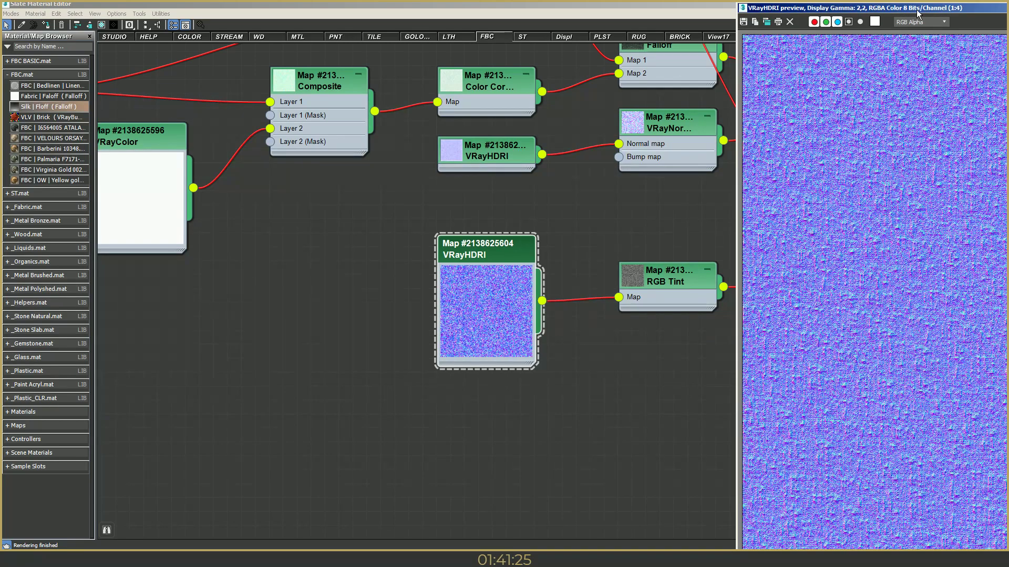
{"action": "left_click_drag", "start_coordinate": [907, 8], "coordinate": [466, 40]}
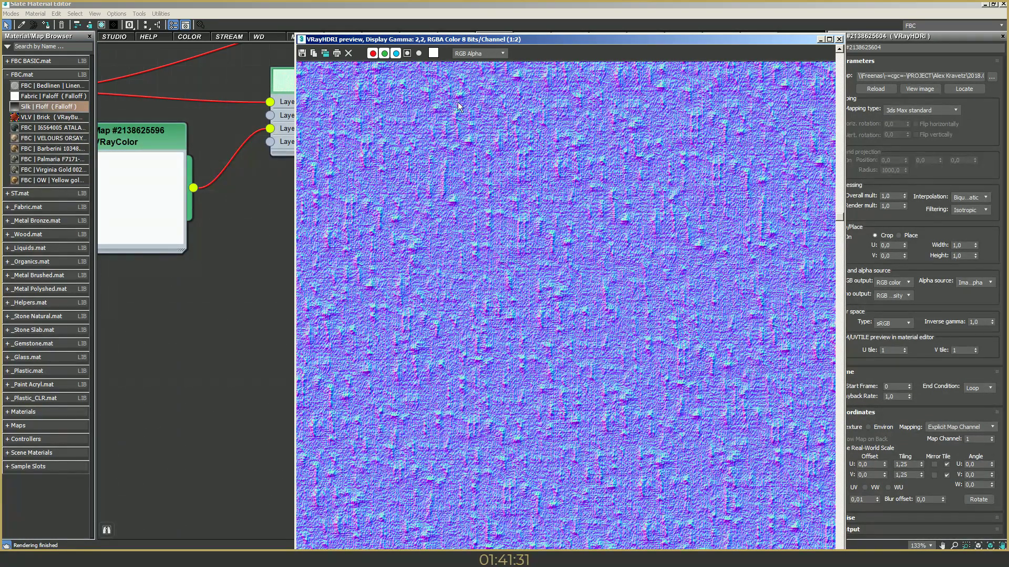
{"action": "left_click", "coordinate": [508, 237], "text": "ctrl"}
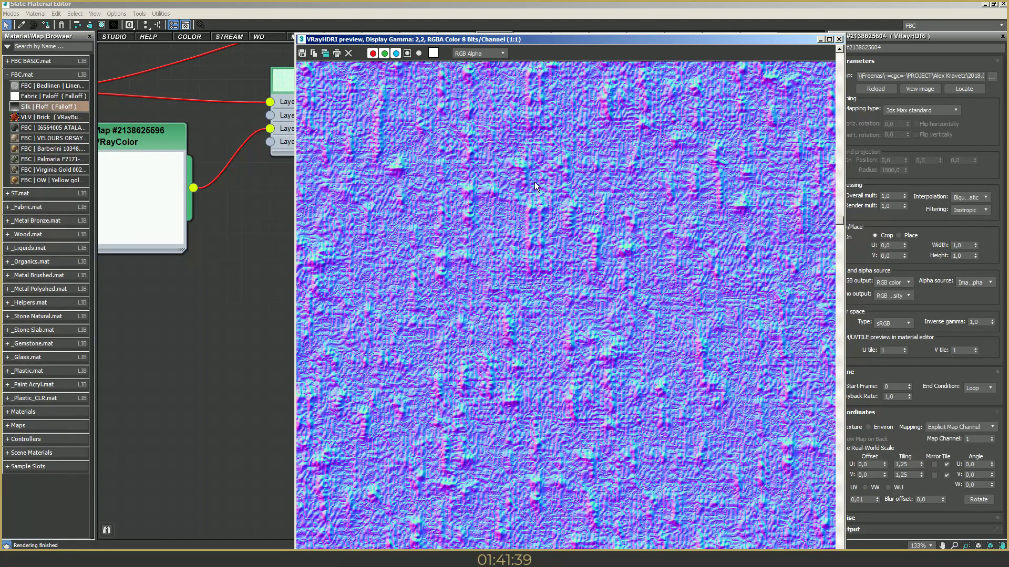
{"action": "left_click", "coordinate": [838, 40]}
Inspect the RGB Tint map's green channel color and leave it as it is.
{"action": "middle_click_drag", "start_coordinate": [671, 387], "coordinate": [561, 410]}
{"action": "left_click", "coordinate": [560, 308]}
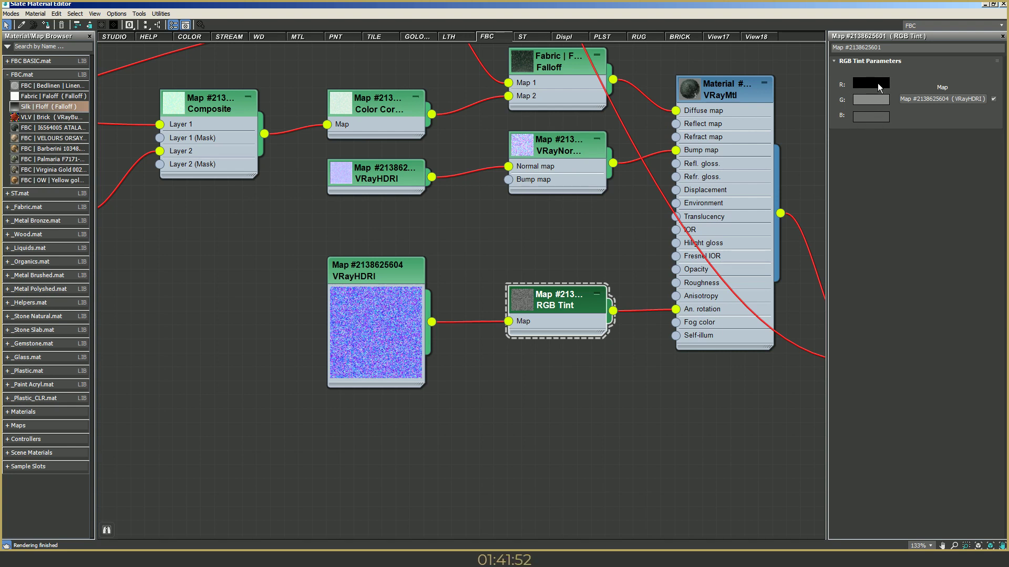
{"action": "left_click", "coordinate": [868, 103]}
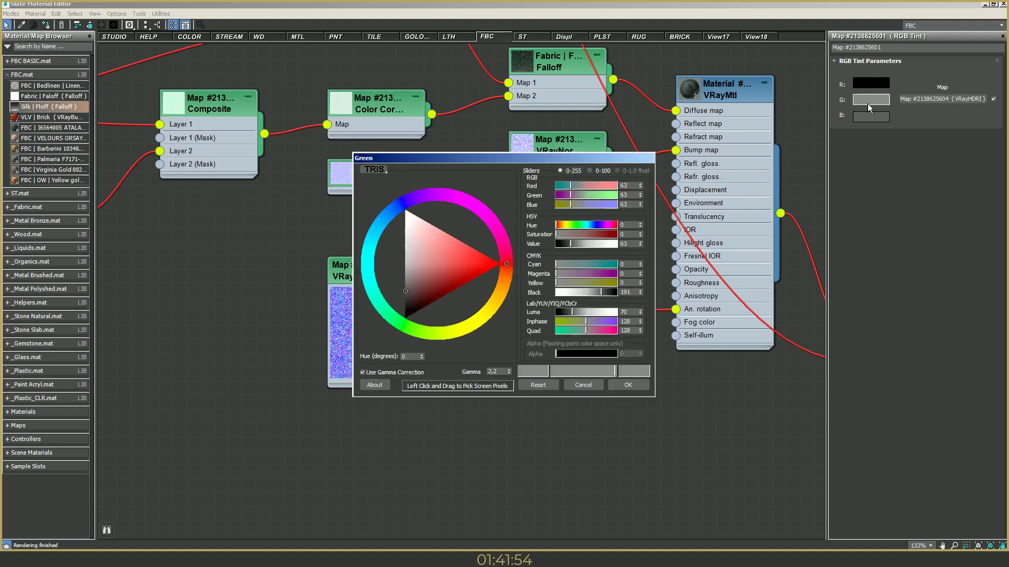
{"action": "left_click", "coordinate": [587, 389]}
Add a new VRayMtl in the empty area above the VRayBumpMtl and connect RGB Tint to its An. rotation input.
{"action": "middle_click_drag", "start_coordinate": [715, 290], "coordinate": [543, 438]}
{"action": "middle_click_drag", "start_coordinate": [725, 256], "coordinate": [665, 259]}
{"action": "right_click", "coordinate": [656, 166]}
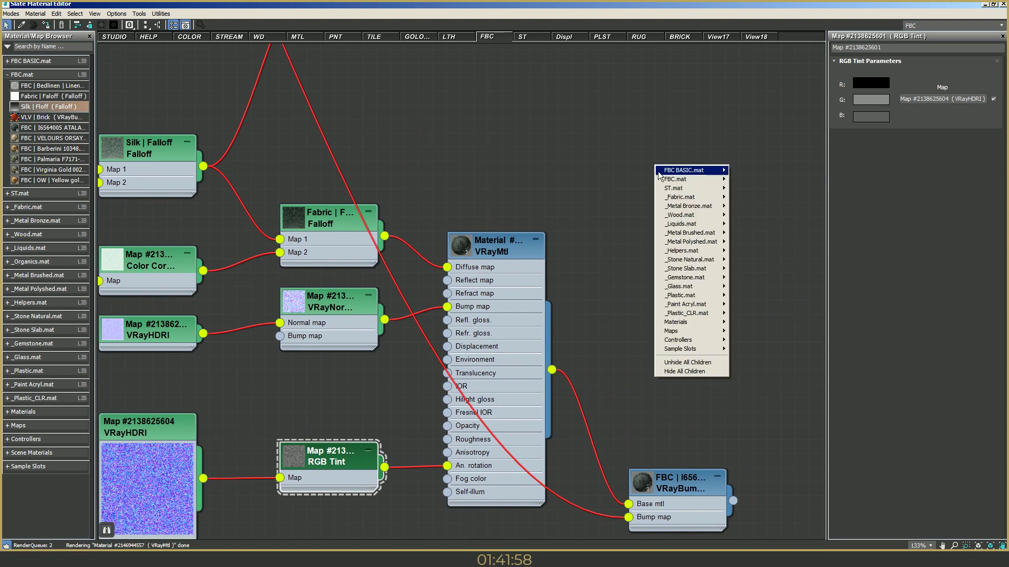
{"action": "mouse_move", "coordinate": [706, 324]}
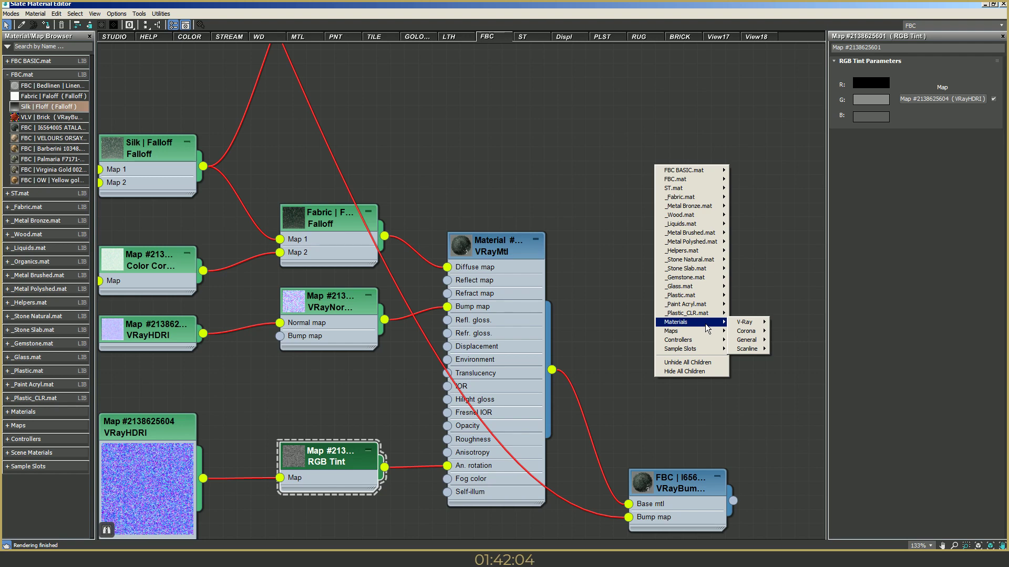
{"action": "mouse_move", "coordinate": [746, 322]}
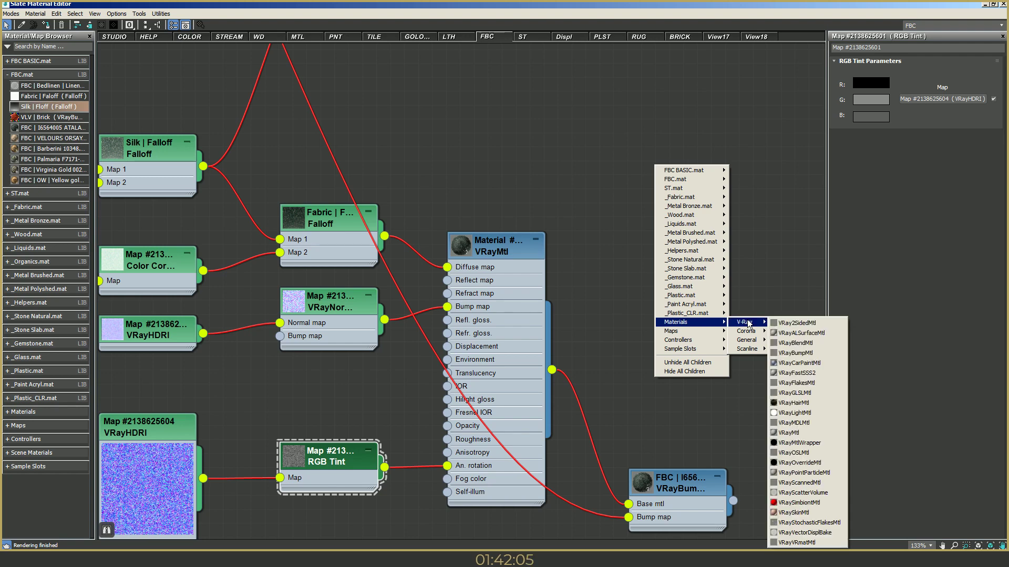
{"action": "left_click", "coordinate": [788, 433]}
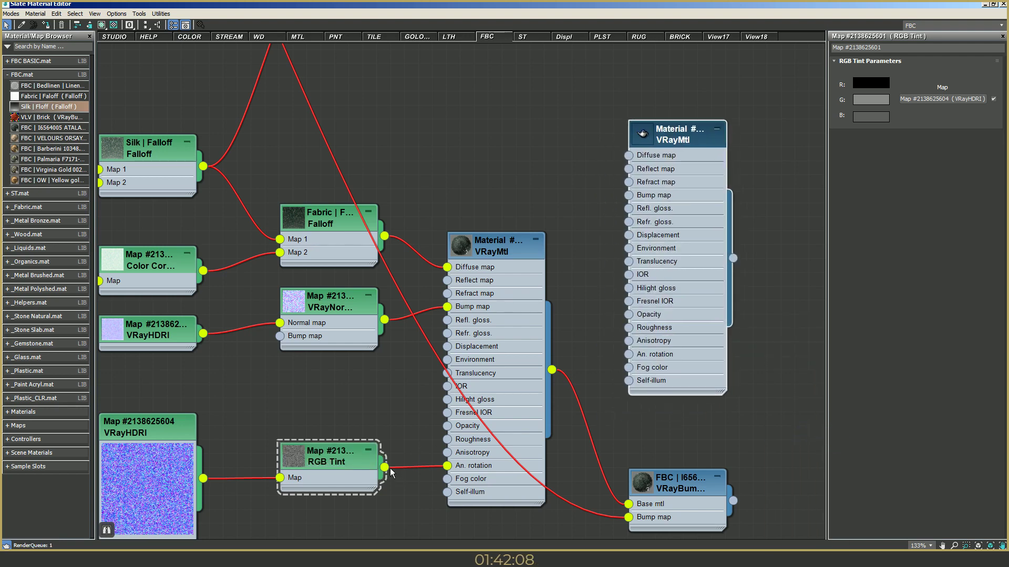
{"action": "left_click_drag", "start_coordinate": [390, 470], "coordinate": [628, 354]}
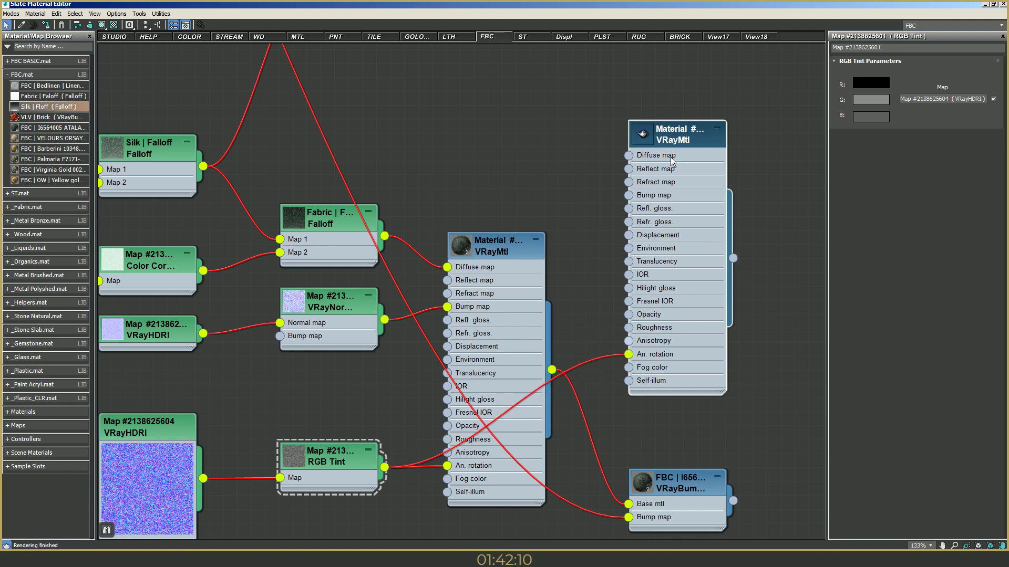
Set the new VRayMtl's diffuse color to black and its reflection color to white.
{"action": "double_click", "coordinate": [685, 129]}
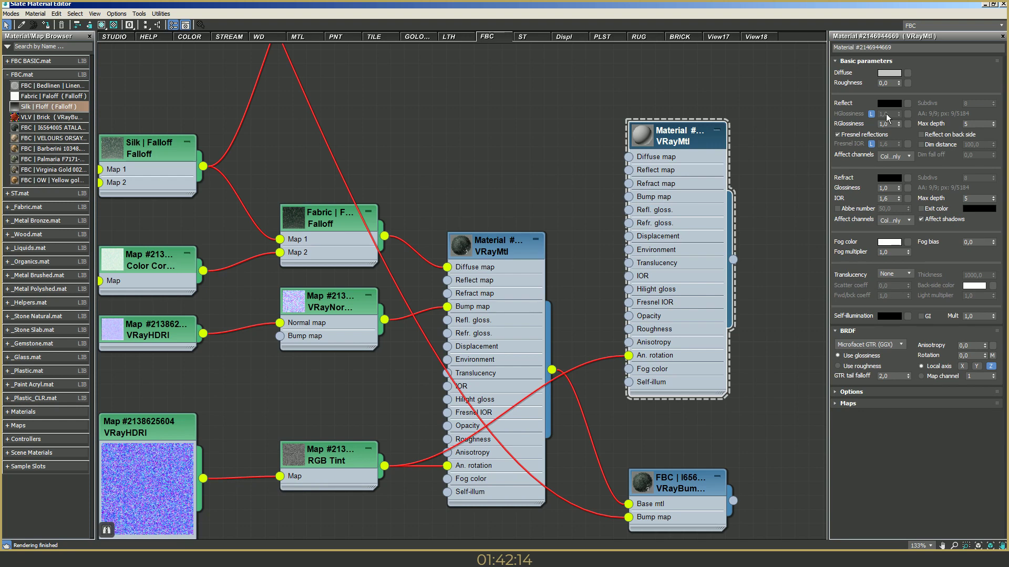
{"action": "left_click", "coordinate": [889, 72]}
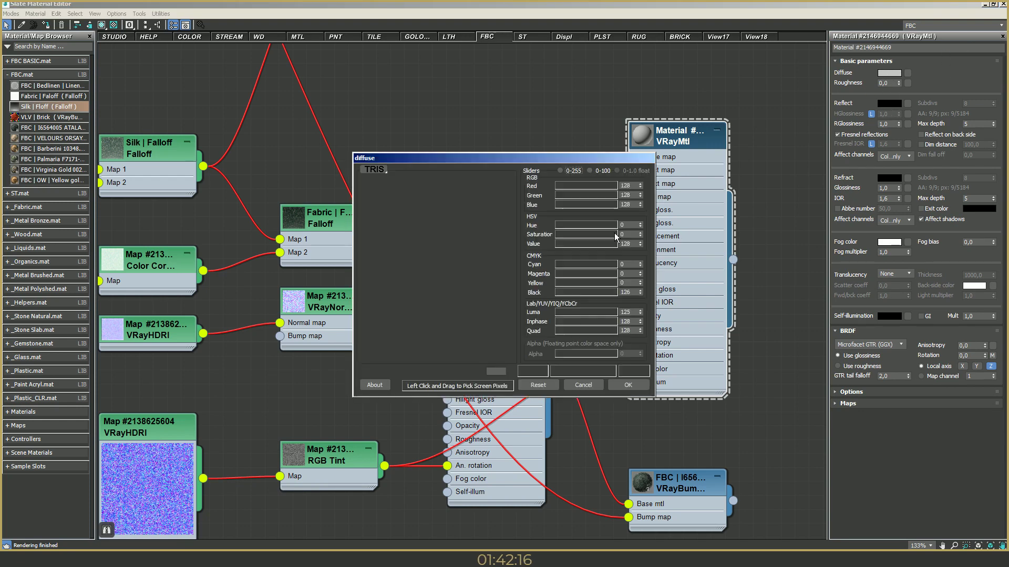
{"action": "left_click_drag", "start_coordinate": [572, 248], "coordinate": [535, 249]}
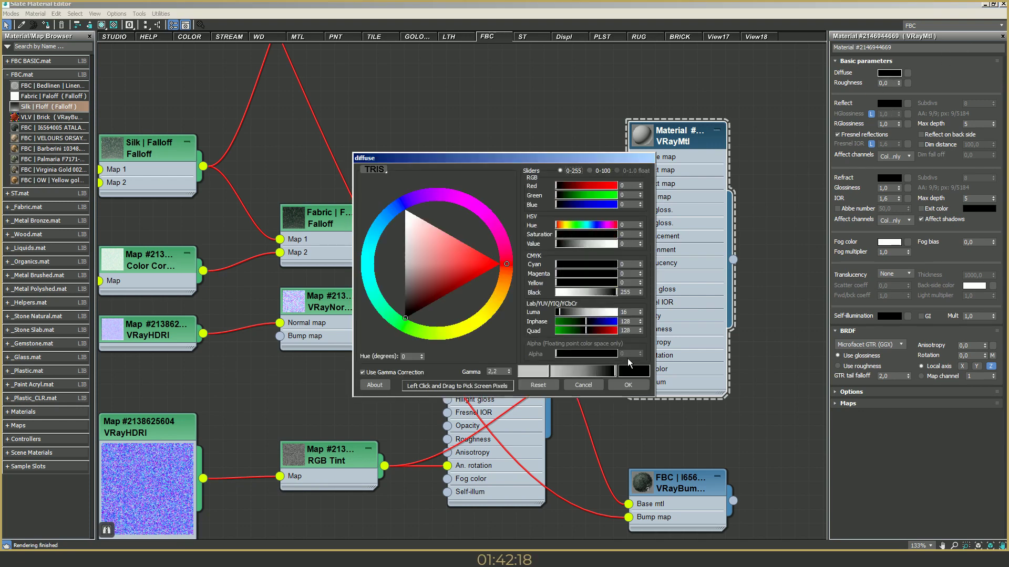
{"action": "left_click", "coordinate": [628, 385]}
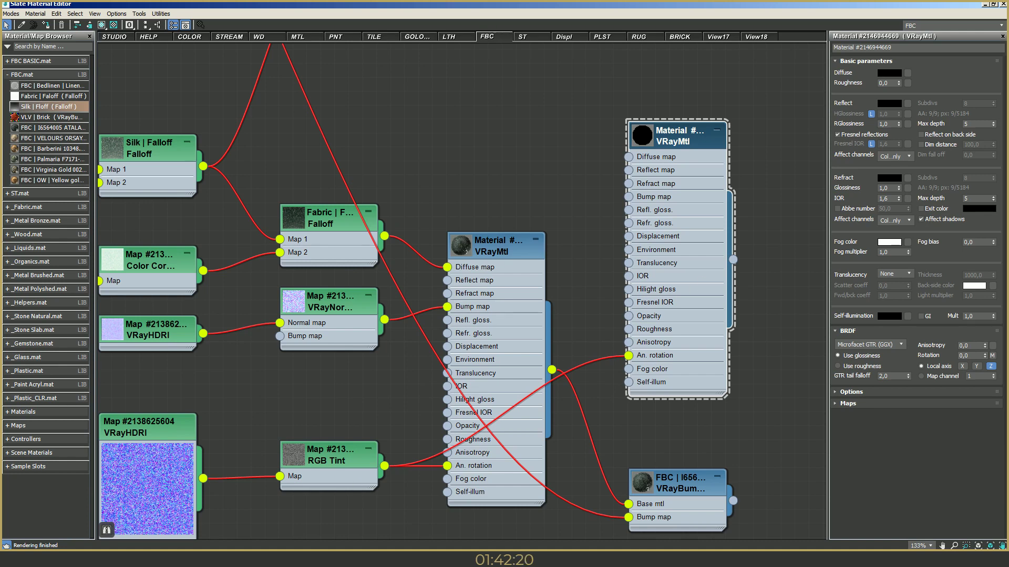
{"action": "left_click_drag", "start_coordinate": [339, 455], "coordinate": [352, 441]}
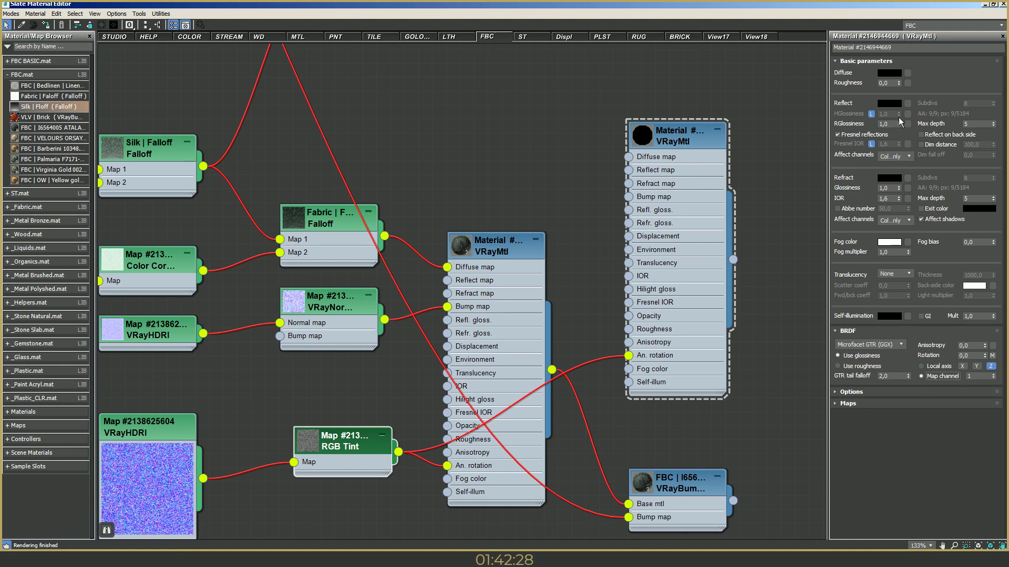
{"action": "left_click", "coordinate": [891, 105]}
{"action": "left_click_drag", "start_coordinate": [597, 242], "coordinate": [644, 253]}
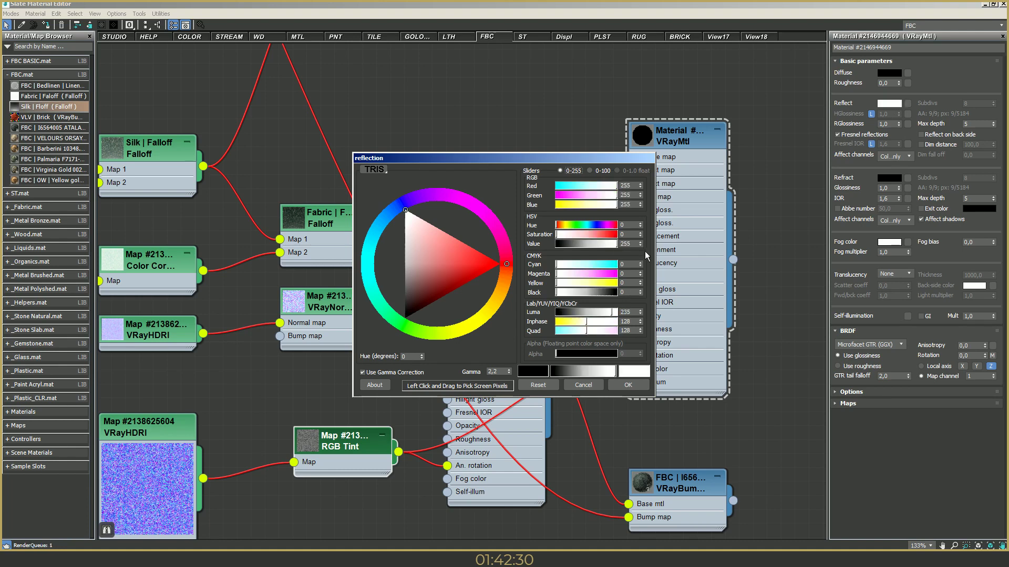
{"action": "left_click", "coordinate": [628, 384]}
Set the new VRayMtl's RGlossiness to 0.8, enlarge its preview and move the node higher.
{"action": "middle_click_drag", "start_coordinate": [628, 384], "coordinate": [608, 407]}
{"action": "left_click", "coordinate": [898, 126]}
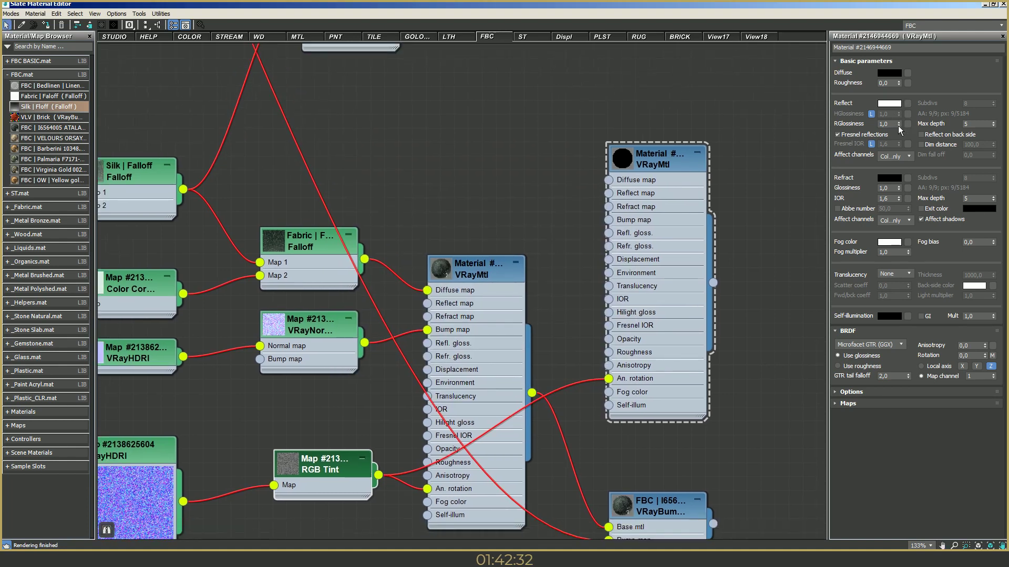
{"action": "left_click", "coordinate": [899, 126]}
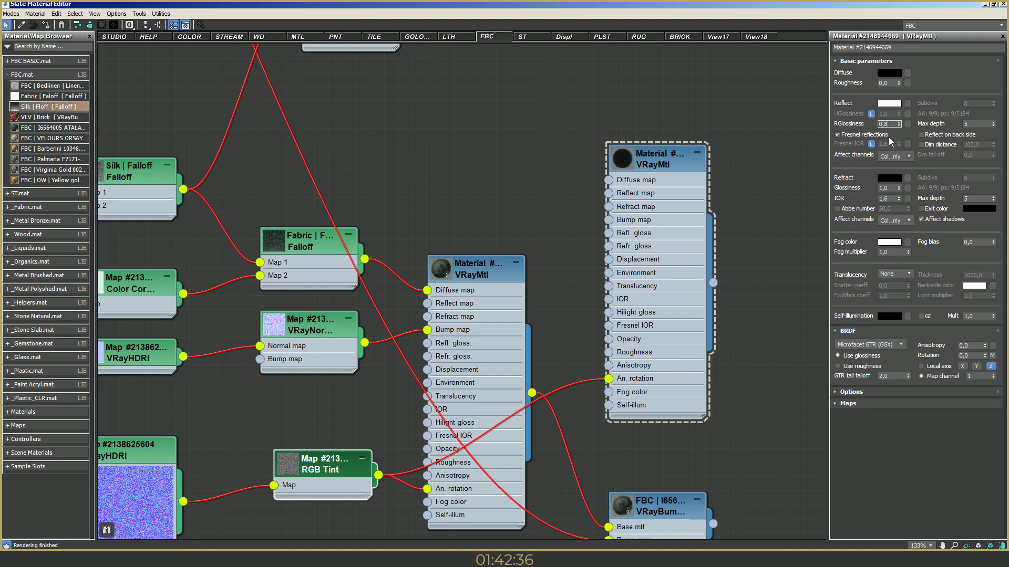
{"action": "double_click", "coordinate": [622, 158]}
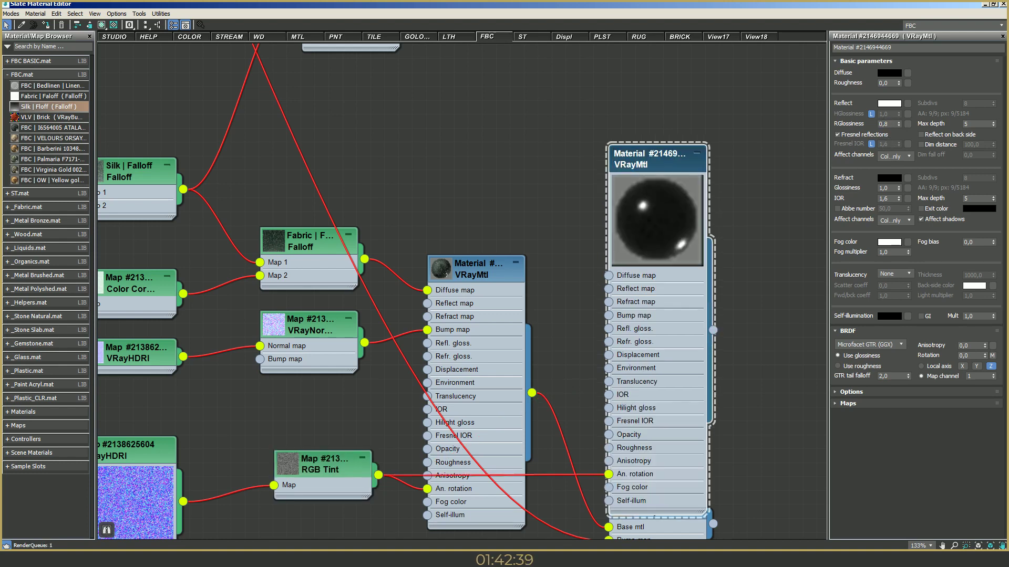
{"action": "left_click_drag", "start_coordinate": [622, 159], "coordinate": [696, 94]}
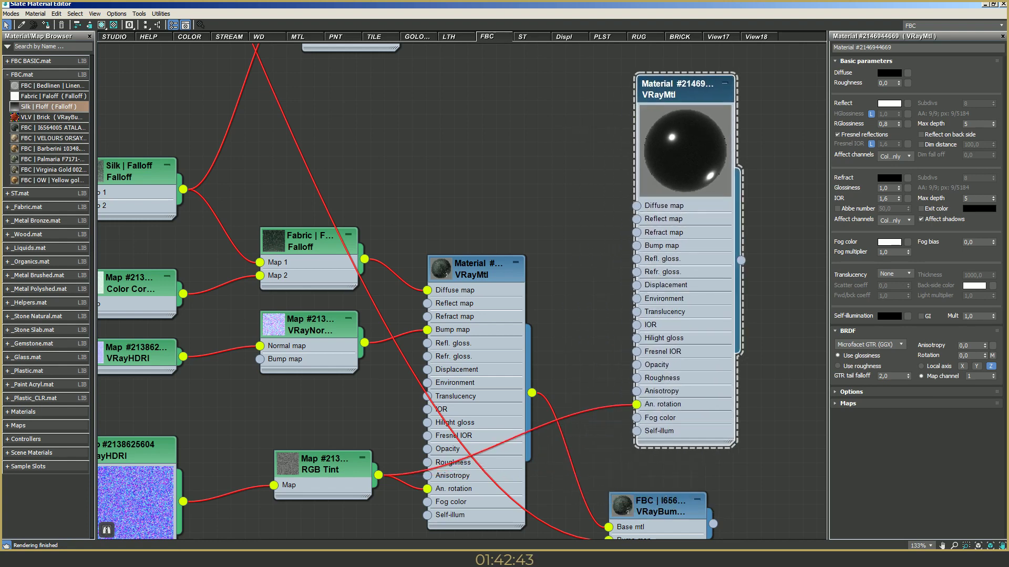
Add a VRayColor map and connect it as an instance to the new VRayMtl's reflection glossiness and anisotropy.
{"action": "right_click", "coordinate": [485, 162]}
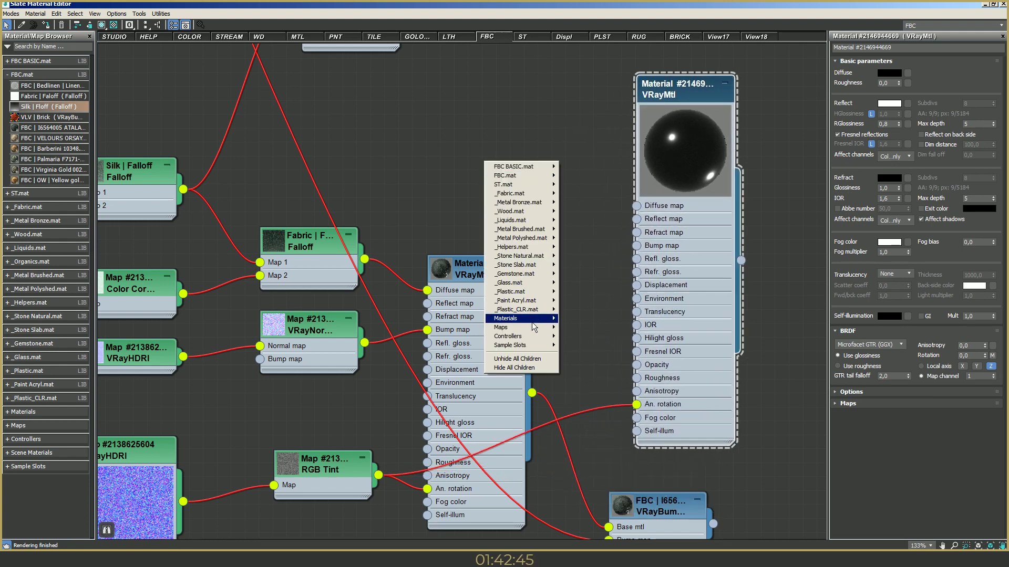
{"action": "mouse_move", "coordinate": [535, 329]}
{"action": "mouse_move", "coordinate": [575, 327]}
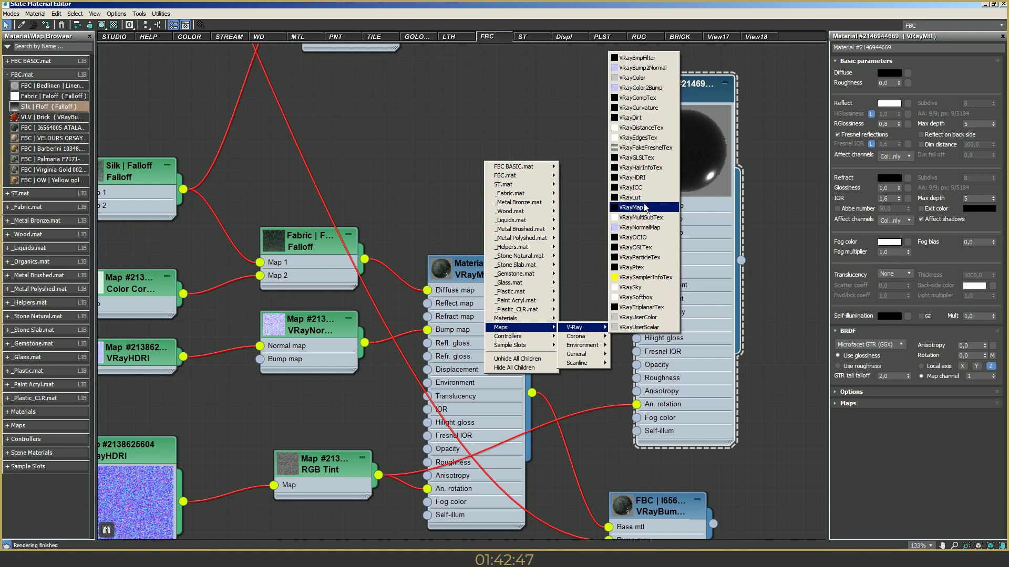
{"action": "left_click", "coordinate": [632, 77]}
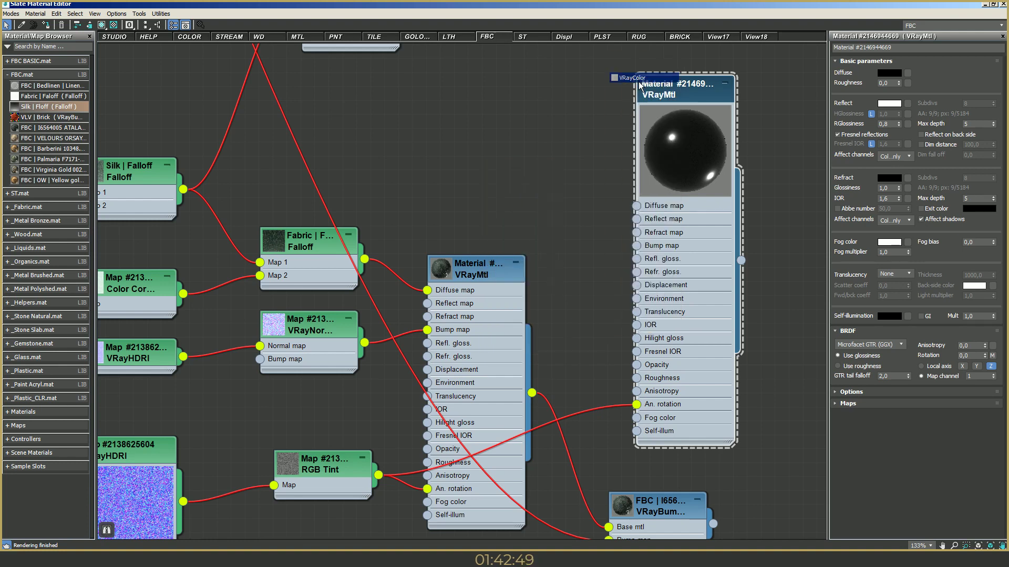
{"action": "left_click_drag", "start_coordinate": [532, 161], "coordinate": [907, 124]}
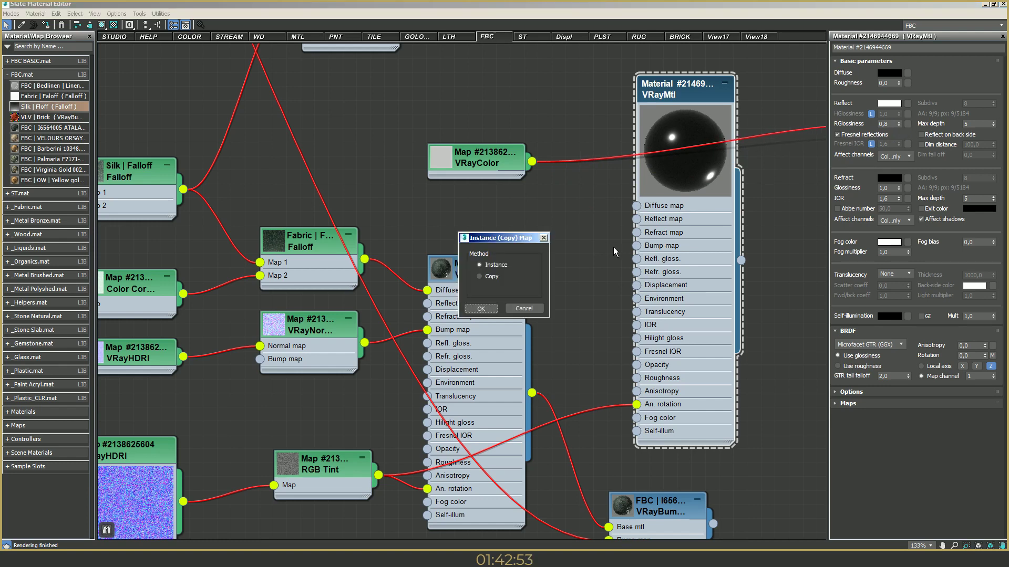
{"action": "left_click", "coordinate": [481, 309]}
{"action": "left_click_drag", "start_coordinate": [531, 161], "coordinate": [992, 345]}
{"action": "left_click", "coordinate": [481, 309]}
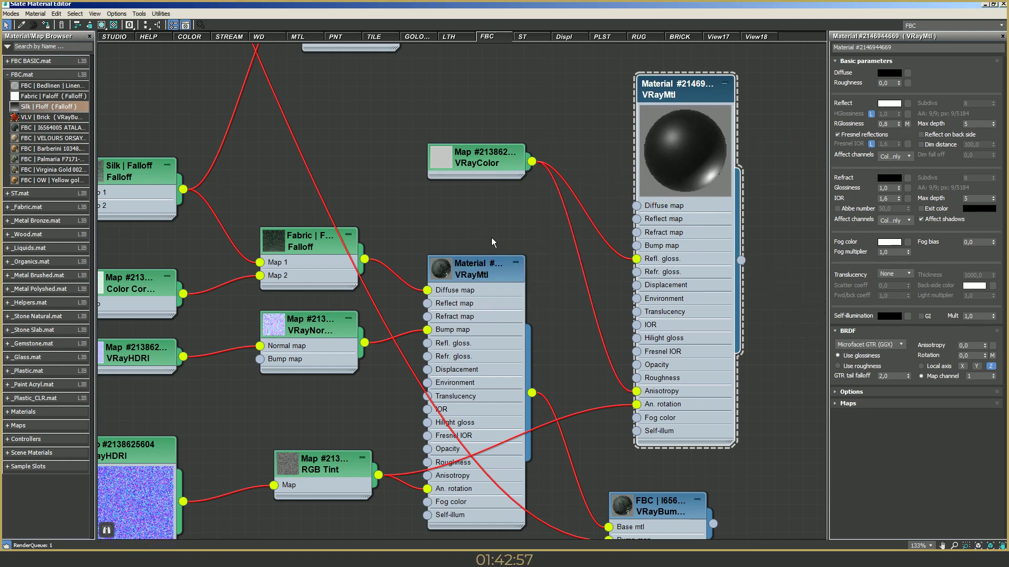
Set the VRayColor's red, green and blue to 1.0 and its rgb multiplier to 0.7.
{"action": "double_click", "coordinate": [478, 158]}
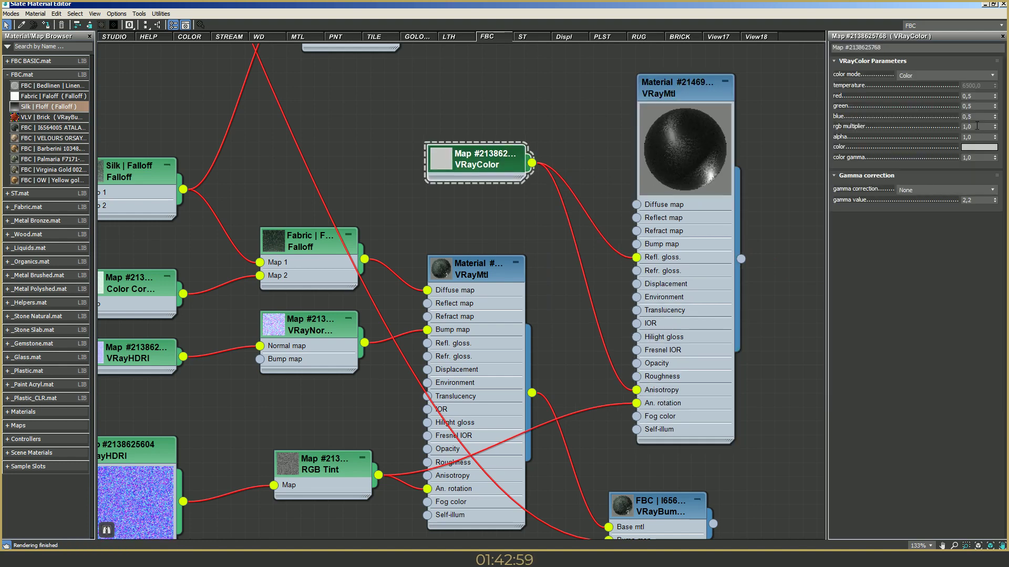
{"action": "left_click", "coordinate": [978, 118]}
{"action": "type", "text": "1"}
{"action": "left_click", "coordinate": [978, 107]}
{"action": "type", "text": "1"}
{"action": "left_click", "coordinate": [979, 97]}
{"action": "type", "text": "1"}
{"action": "key", "text": "Return"}
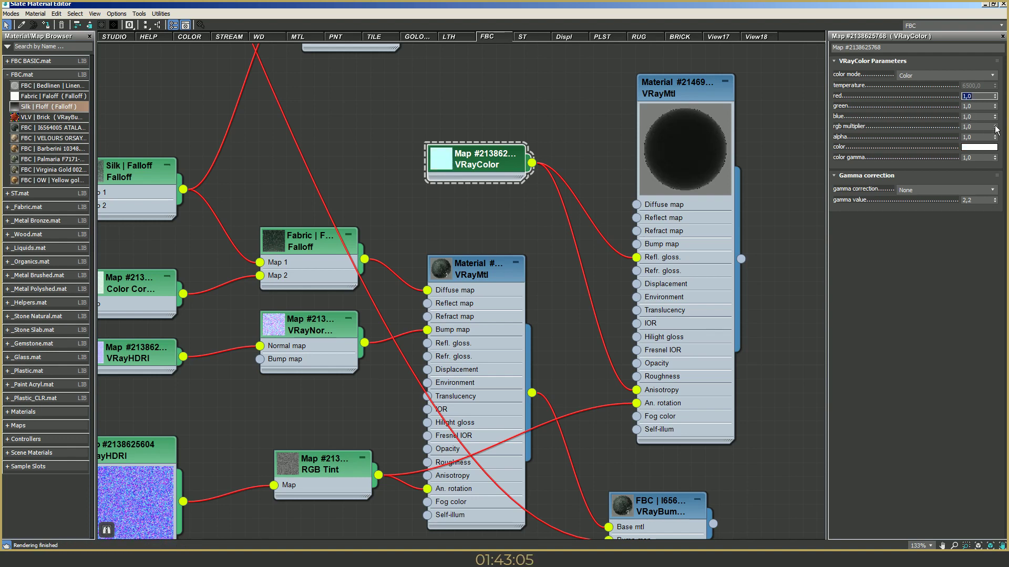
{"action": "left_click", "coordinate": [995, 129]}
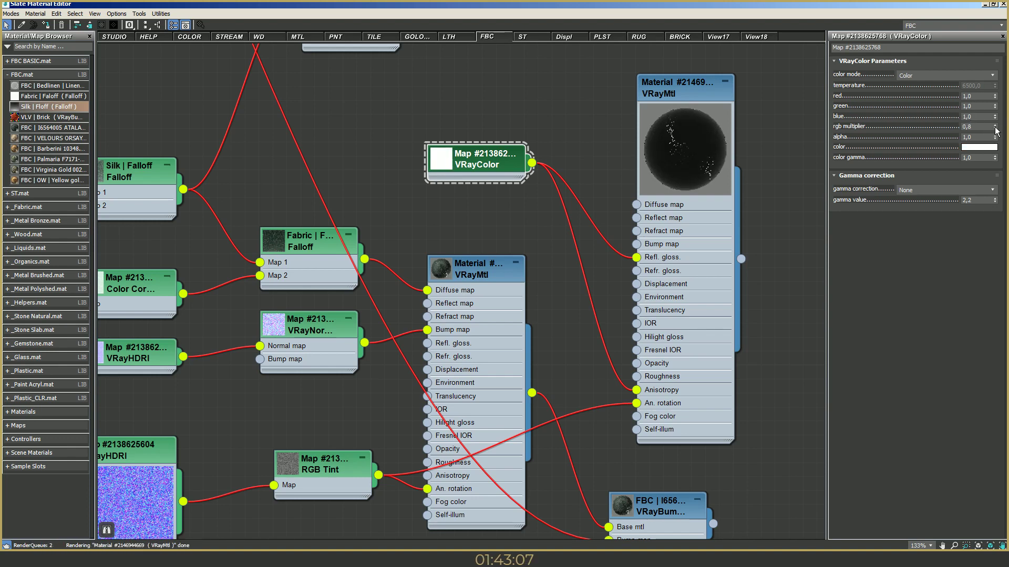
{"action": "left_click", "coordinate": [996, 130]}
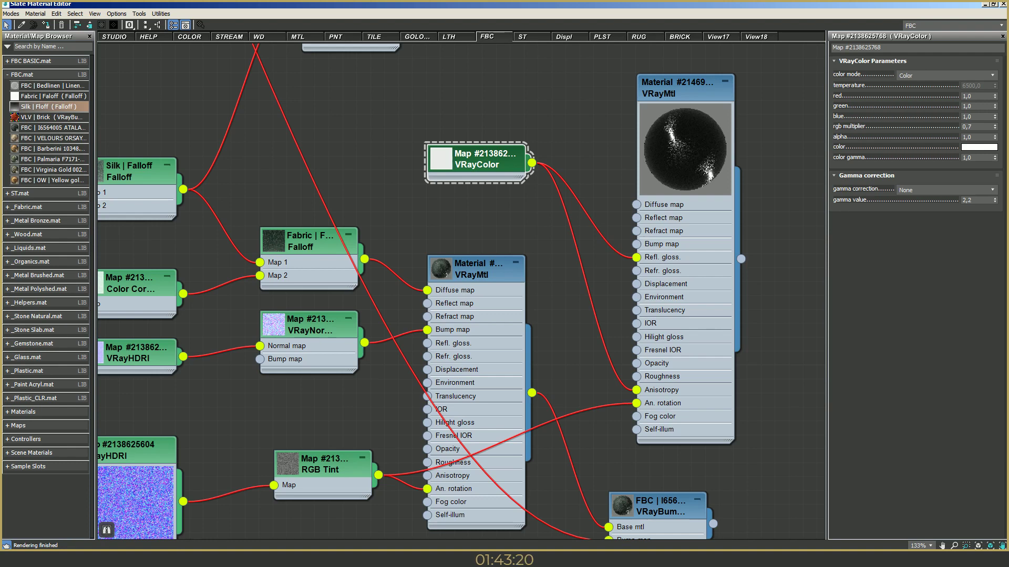
Restore the material editor to its smaller window and hide its parameter editor.
{"action": "left_click", "coordinate": [994, 4]}
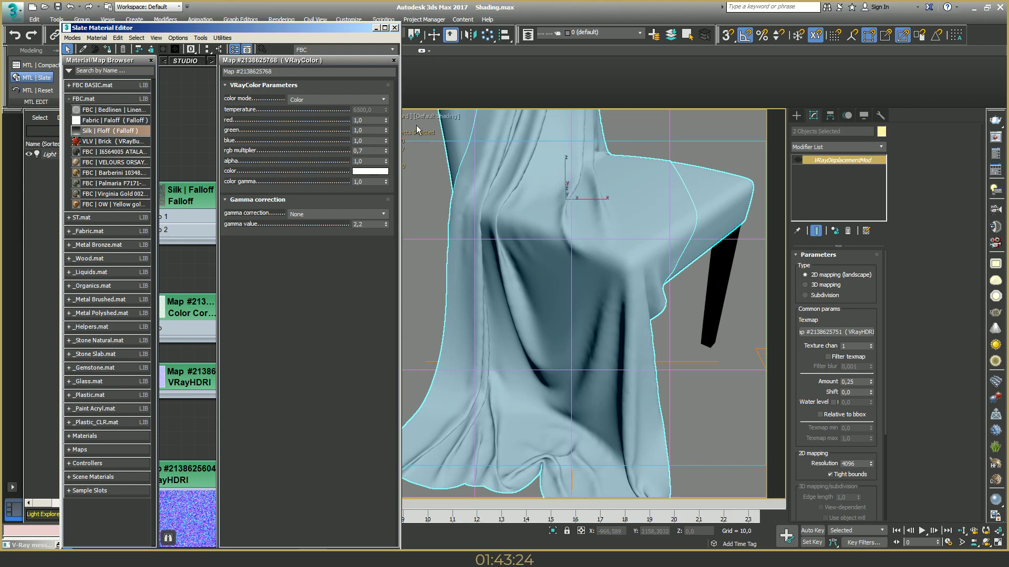
{"action": "left_click", "coordinate": [393, 60]}
{"action": "scroll", "coordinate": [323, 232], "scroll_direction": "up", "scroll_amount": 4}
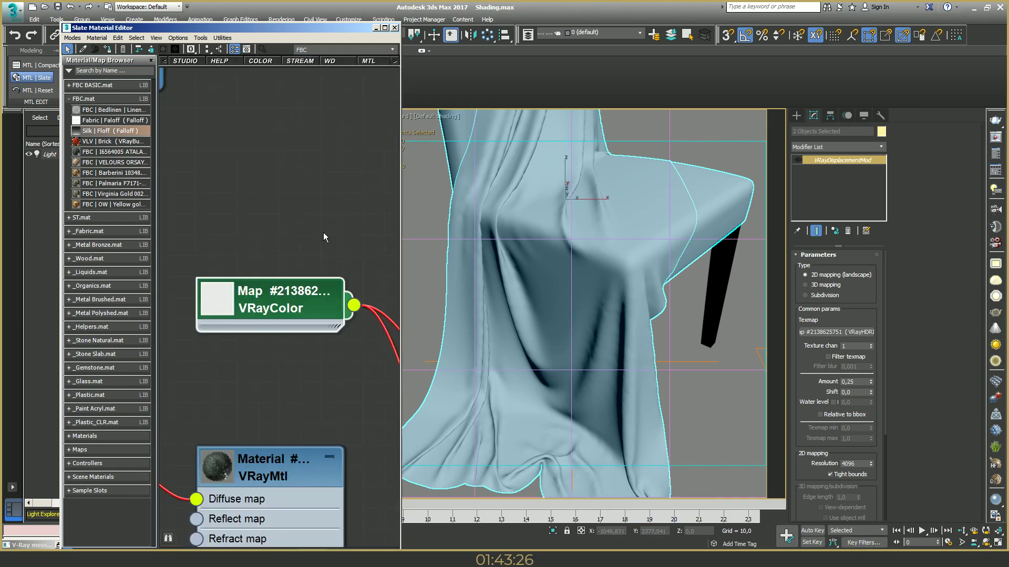
Assign the new black VRayMtl to the selected cloth objects and move the material editor window lower.
{"action": "middle_click_drag", "start_coordinate": [343, 255], "coordinate": [251, 186]}
{"action": "scroll", "coordinate": [262, 205], "scroll_direction": "down", "scroll_amount": 2}
{"action": "middle_click_drag", "start_coordinate": [318, 265], "coordinate": [273, 274]}
{"action": "middle_click_drag", "start_coordinate": [380, 207], "coordinate": [323, 206]}
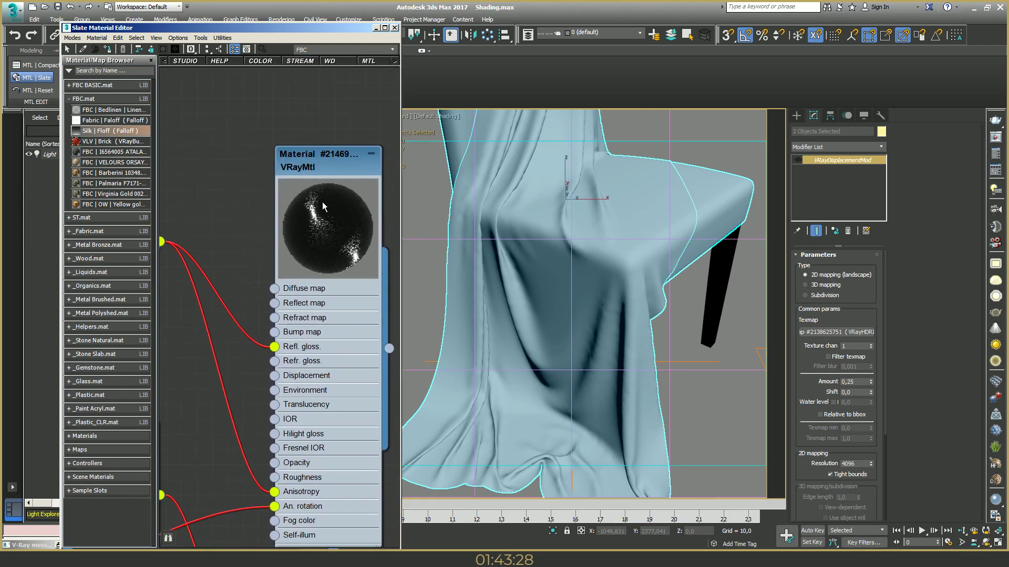
{"action": "left_click", "coordinate": [323, 206]}
{"action": "left_click", "coordinate": [109, 50]}
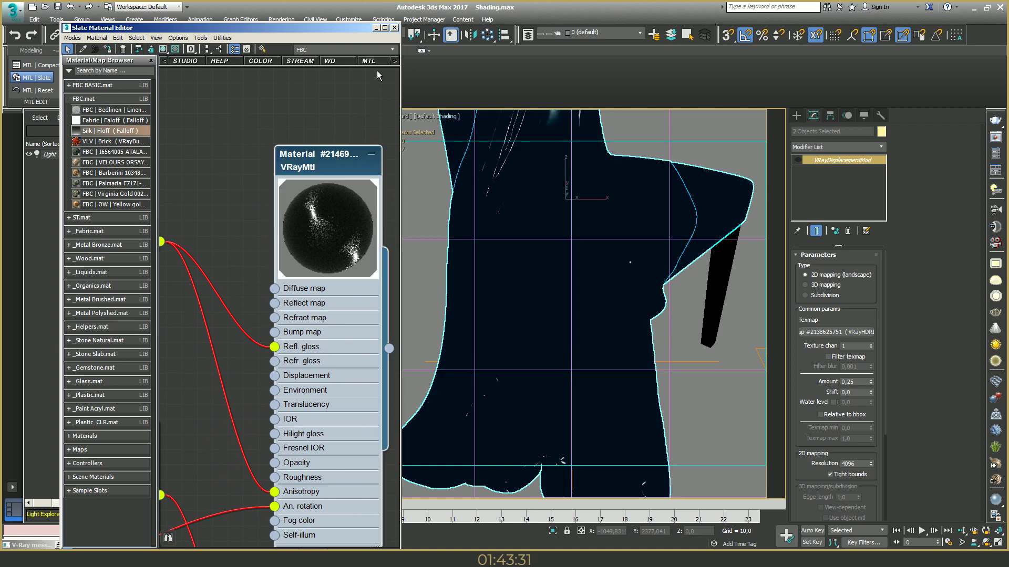
{"action": "left_click_drag", "start_coordinate": [302, 30], "coordinate": [300, 138]}
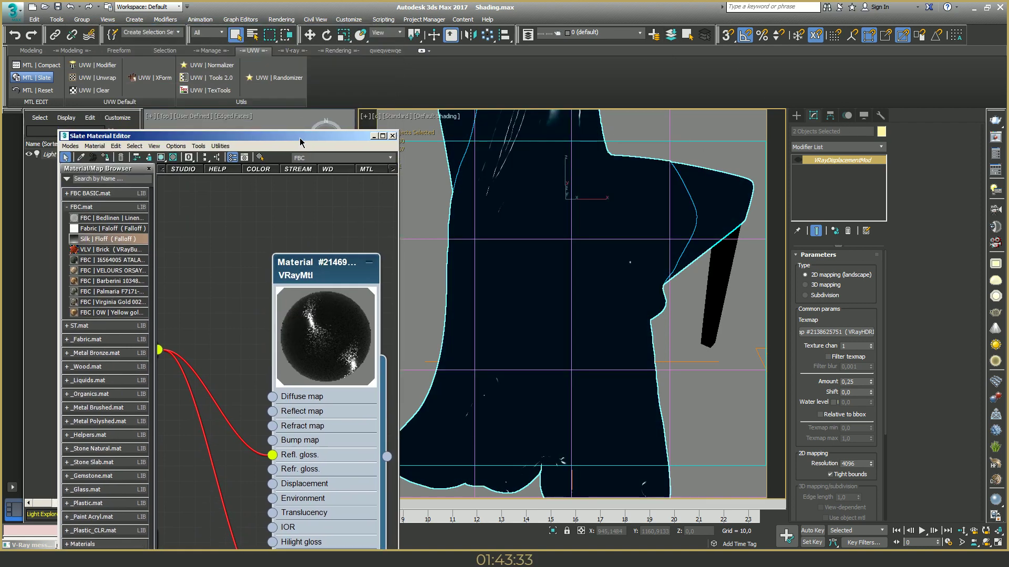
Open the last V-Ray frame buffer and render the chair and cloth with the black test VRayMtl.
{"action": "left_click", "coordinate": [342, 52]}
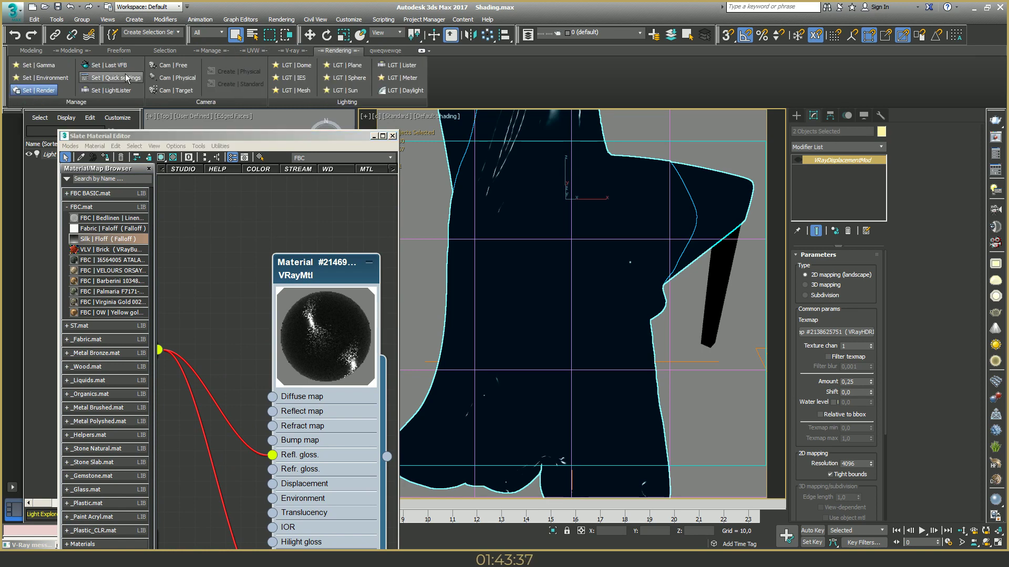
{"action": "left_click", "coordinate": [108, 69]}
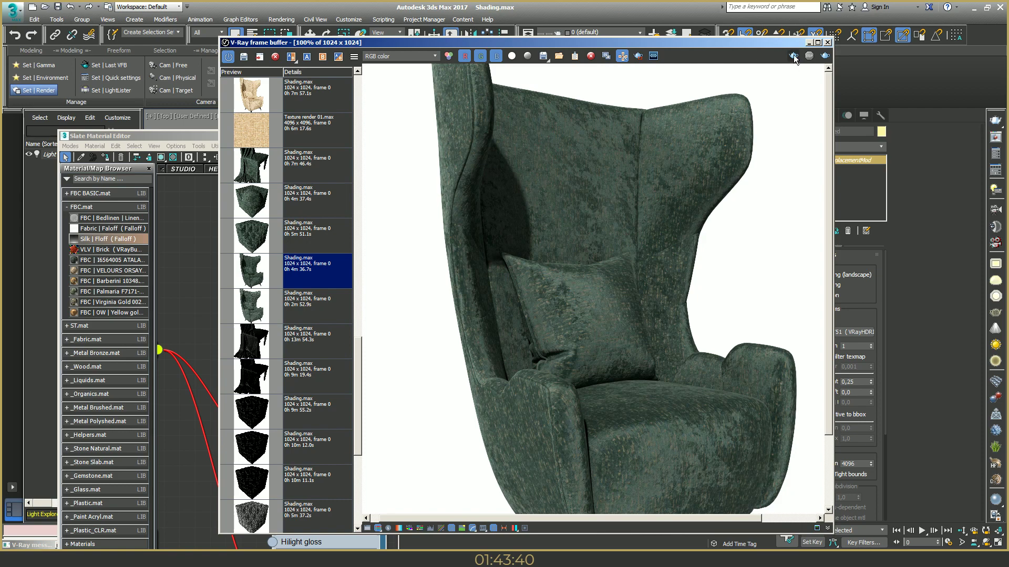
{"action": "left_click", "coordinate": [793, 56]}
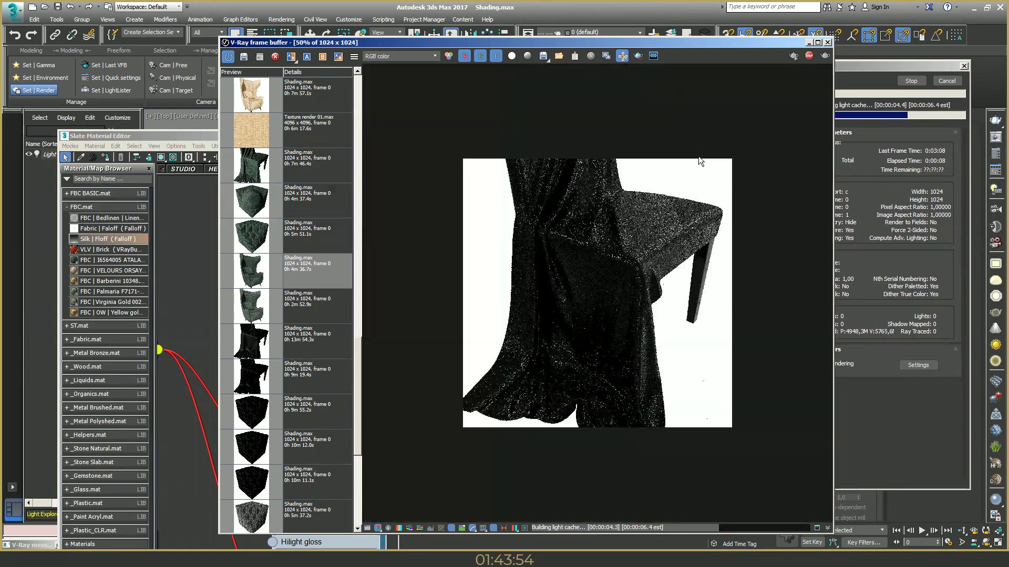
Examine the anisotropic highlights on the seat and cloth folds in the test render at 100% and 200%.
{"action": "scroll", "coordinate": [596, 241], "scroll_direction": "down", "scroll_amount": 1}
{"action": "scroll", "coordinate": [594, 239], "scroll_direction": "up", "scroll_amount": 1}
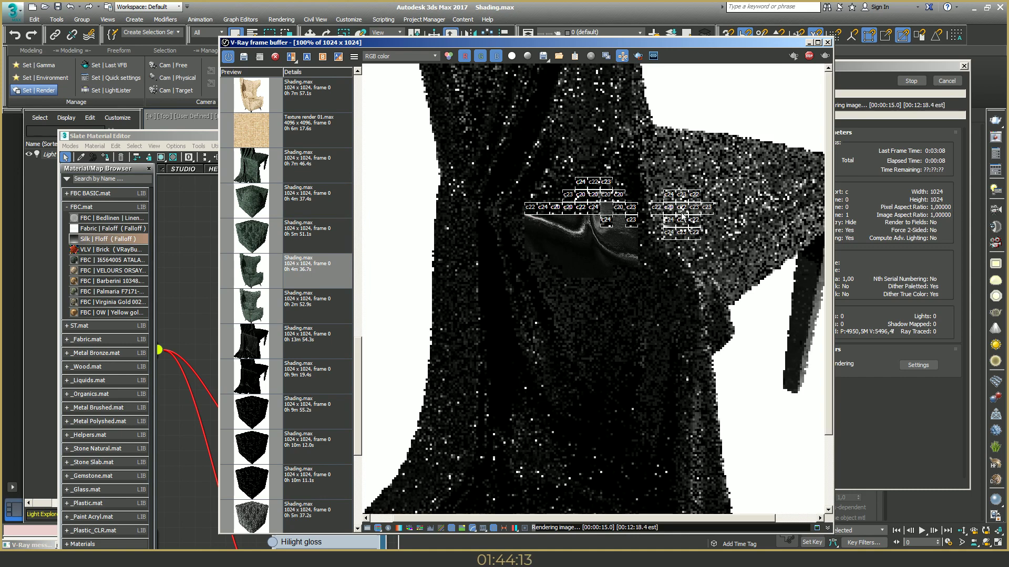
{"action": "scroll", "coordinate": [681, 215], "scroll_direction": "up", "scroll_amount": 2}
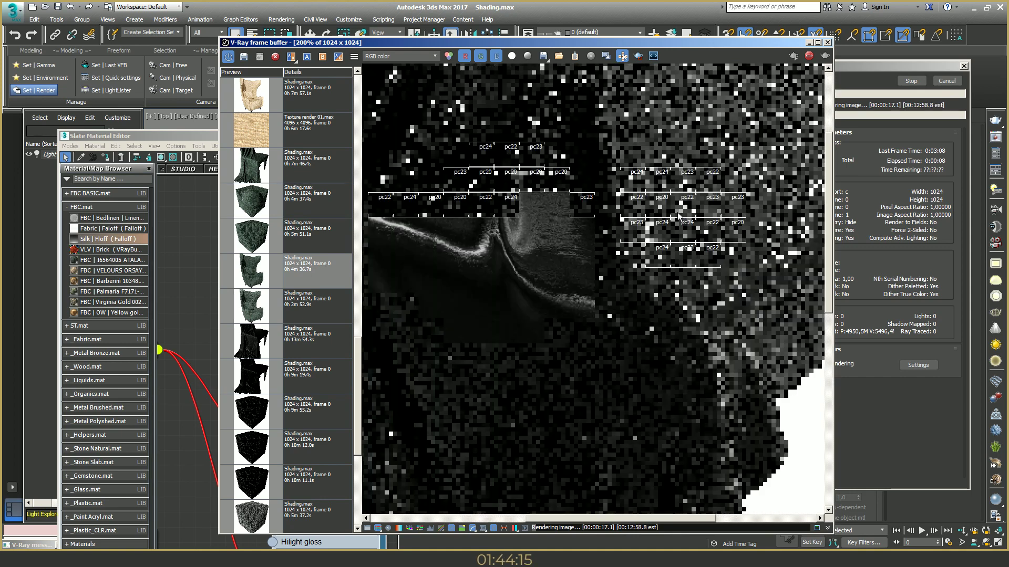
{"action": "scroll", "coordinate": [678, 216], "scroll_direction": "down", "scroll_amount": 2}
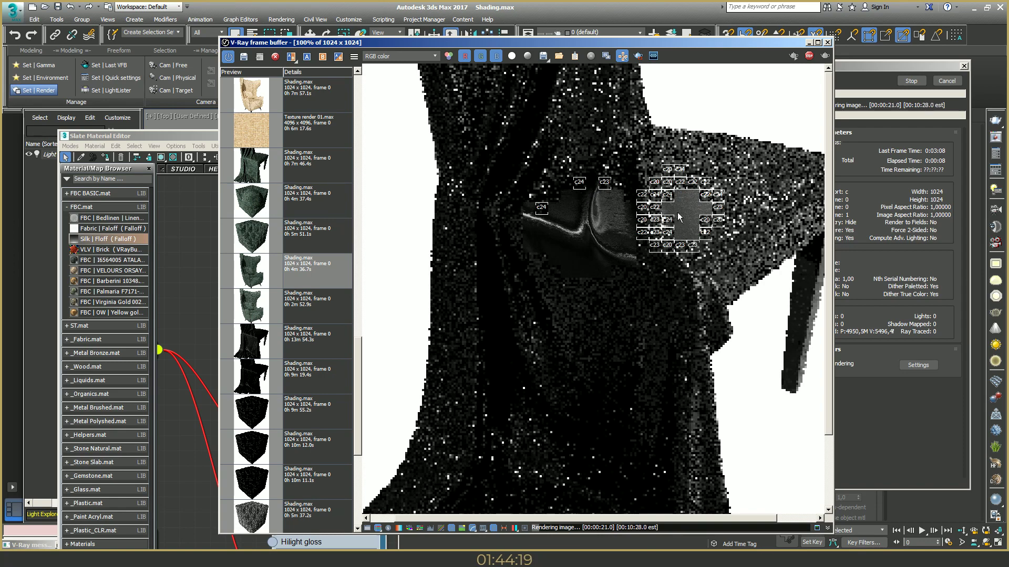
{"action": "scroll", "coordinate": [578, 225], "scroll_direction": "up", "scroll_amount": 2}
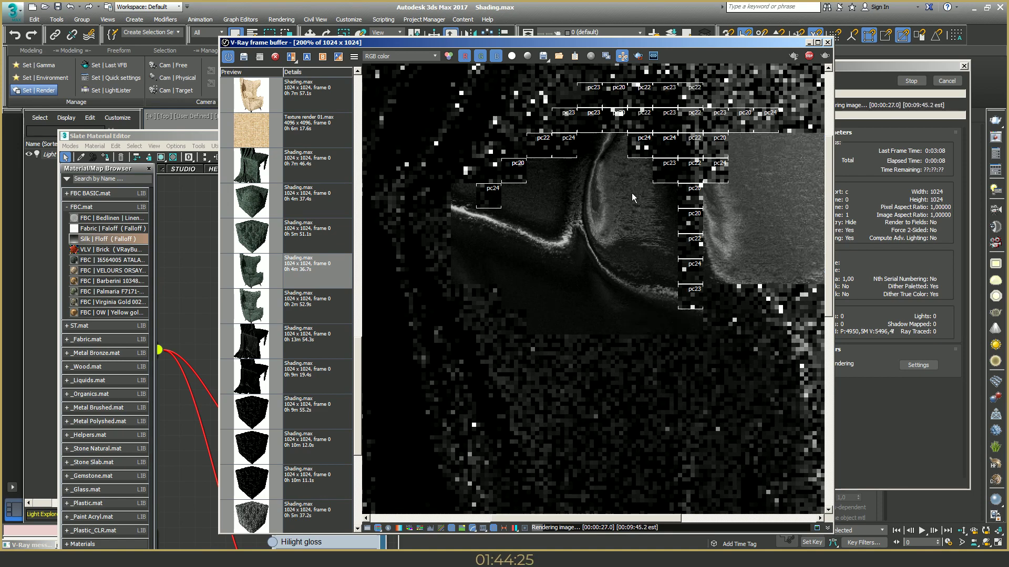
{"action": "scroll", "coordinate": [632, 205], "scroll_direction": "down", "scroll_amount": 2}
{"action": "scroll", "coordinate": [701, 238], "scroll_direction": "up", "scroll_amount": 2}
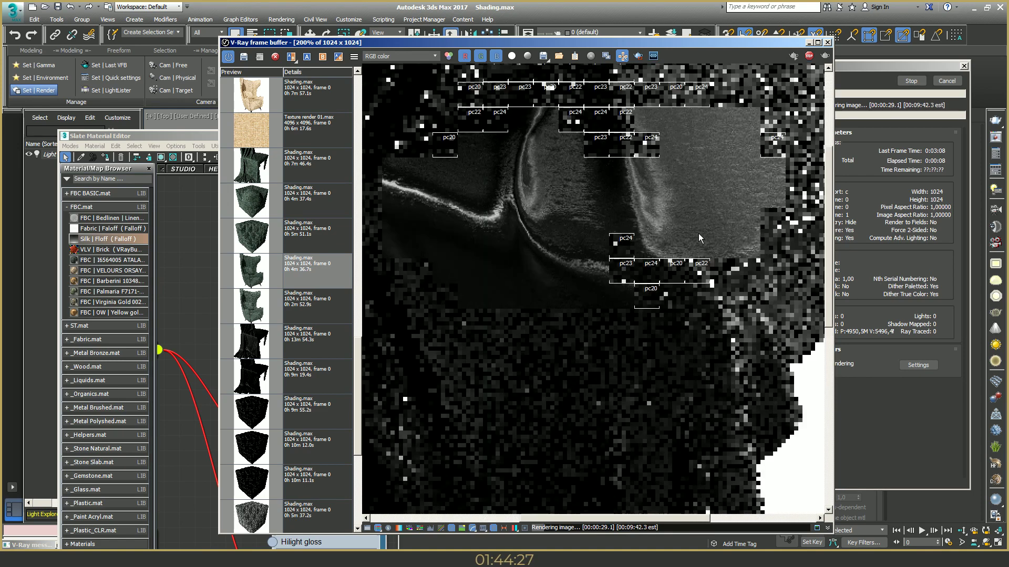
{"action": "scroll", "coordinate": [700, 238], "scroll_direction": "down", "scroll_amount": 1}
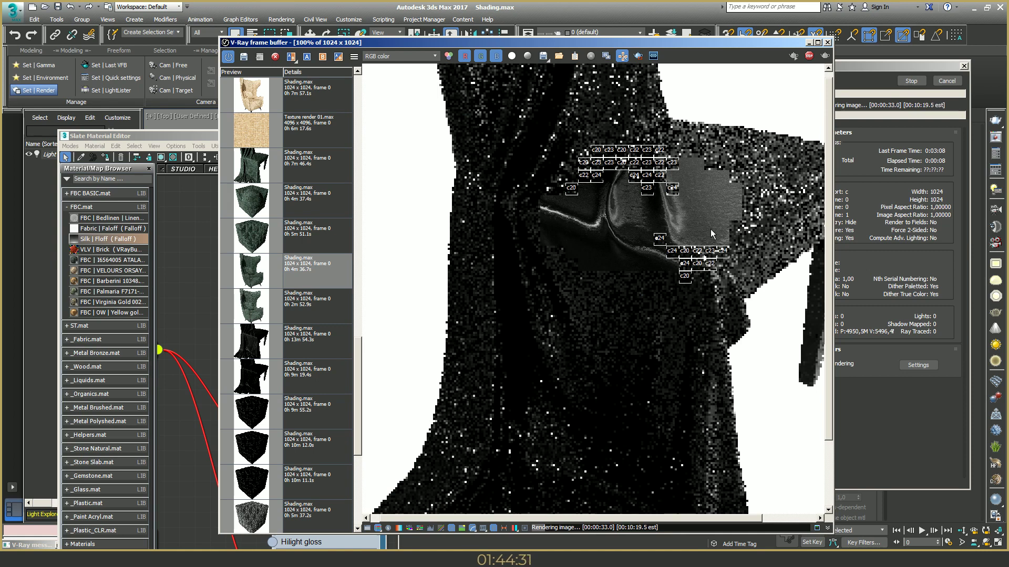
{"action": "scroll", "coordinate": [710, 229], "scroll_direction": "up", "scroll_amount": 1}
{"action": "scroll", "coordinate": [744, 245], "scroll_direction": "down", "scroll_amount": 1}
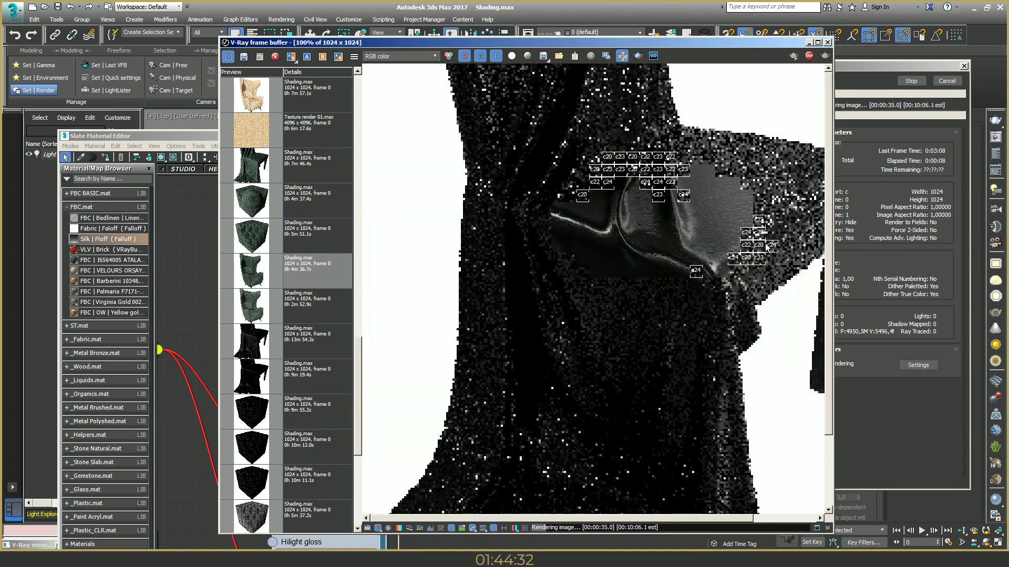
{"action": "scroll", "coordinate": [749, 245], "scroll_direction": "up", "scroll_amount": 1}
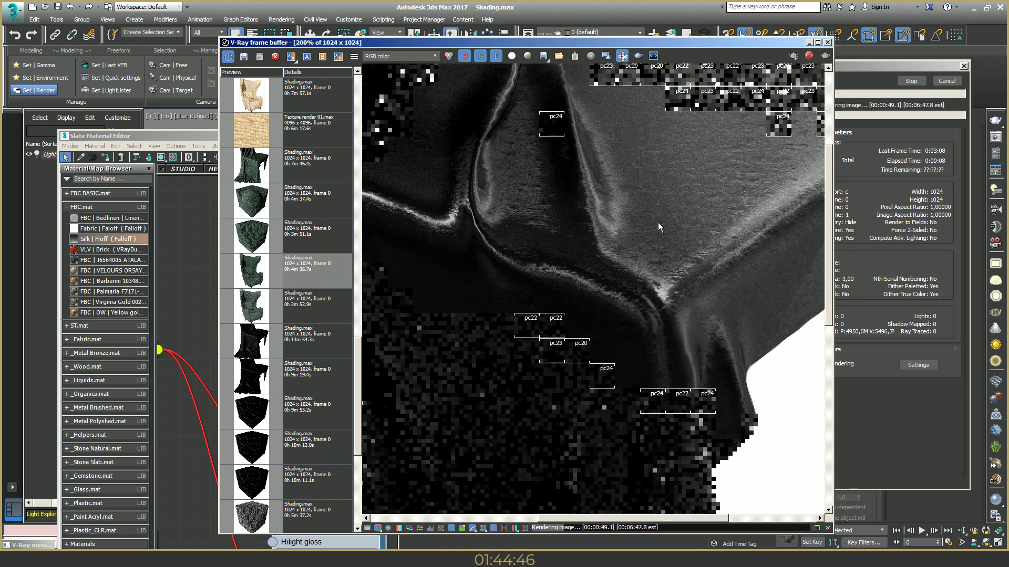
{"action": "scroll", "coordinate": [658, 223], "scroll_direction": "down", "scroll_amount": 2}
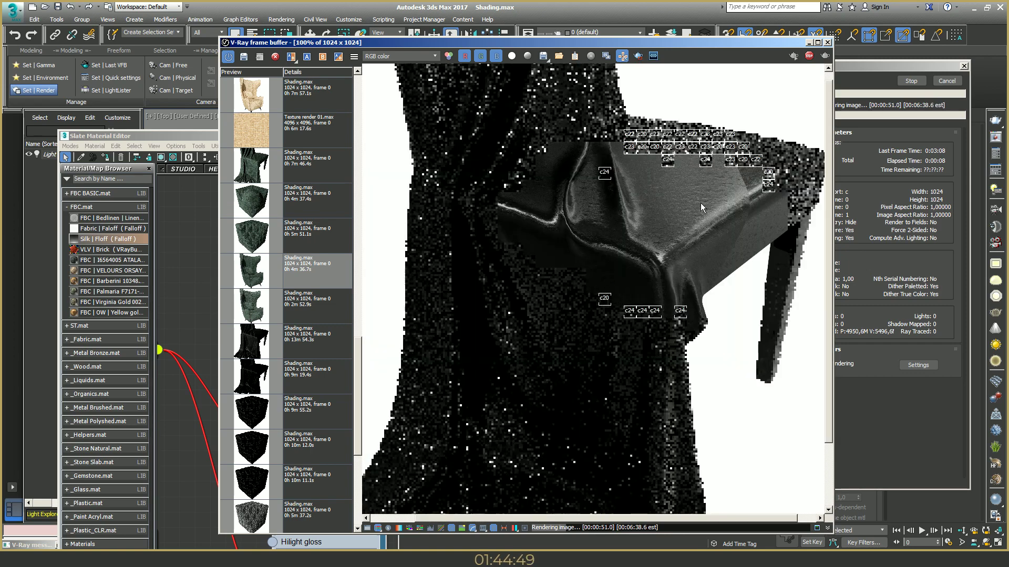
{"action": "scroll", "coordinate": [576, 260], "scroll_direction": "up", "scroll_amount": 2}
{"action": "scroll", "coordinate": [578, 262], "scroll_direction": "down", "scroll_amount": 2}
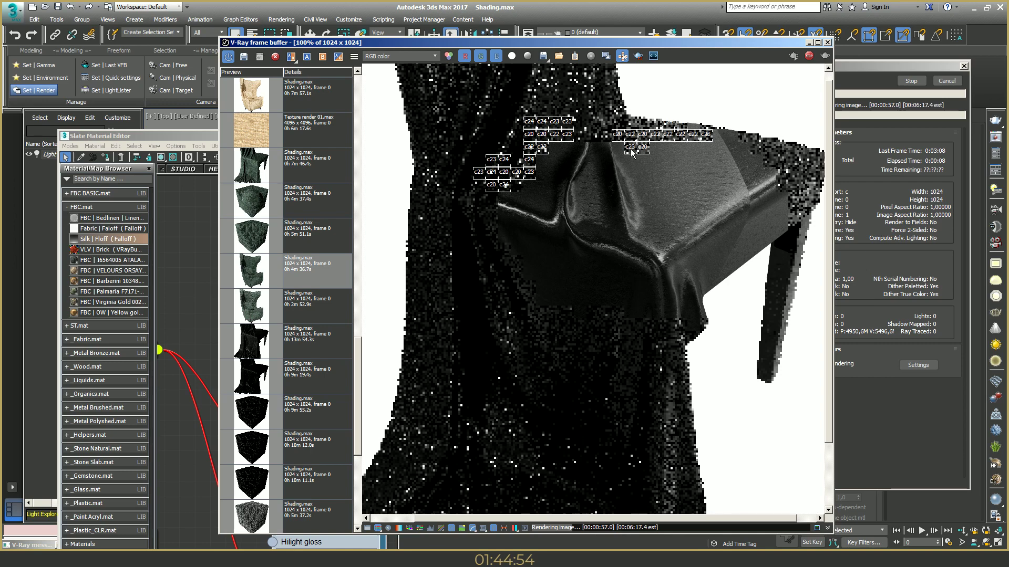
{"action": "scroll", "coordinate": [632, 153], "scroll_direction": "up", "scroll_amount": 1}
{"action": "scroll", "coordinate": [578, 168], "scroll_direction": "down", "scroll_amount": 1}
{"action": "scroll", "coordinate": [509, 183], "scroll_direction": "up", "scroll_amount": 1}
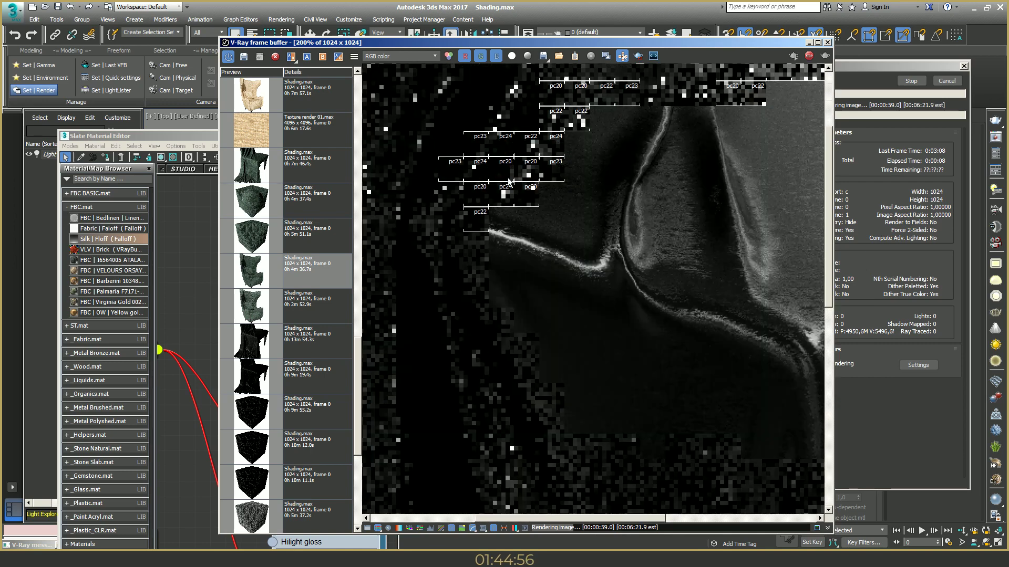
{"action": "scroll", "coordinate": [508, 182], "scroll_direction": "down", "scroll_amount": 1}
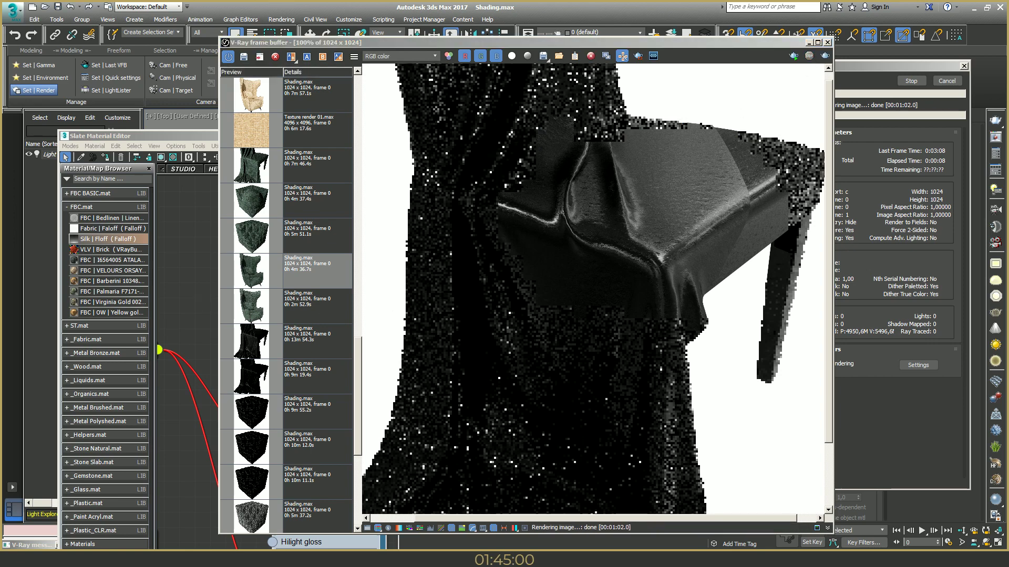
Maximize the material editor and set the VRayColor map's rgb multiplier to 0.5.
{"action": "left_click", "coordinate": [382, 136]}
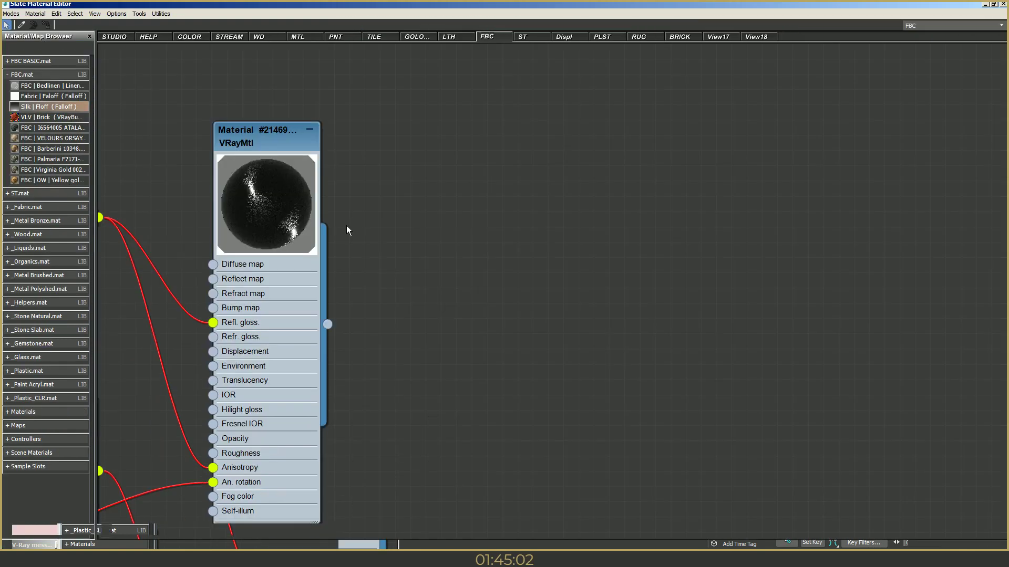
{"action": "middle_click_drag", "start_coordinate": [346, 226], "coordinate": [707, 187]}
{"action": "double_click", "coordinate": [404, 176]}
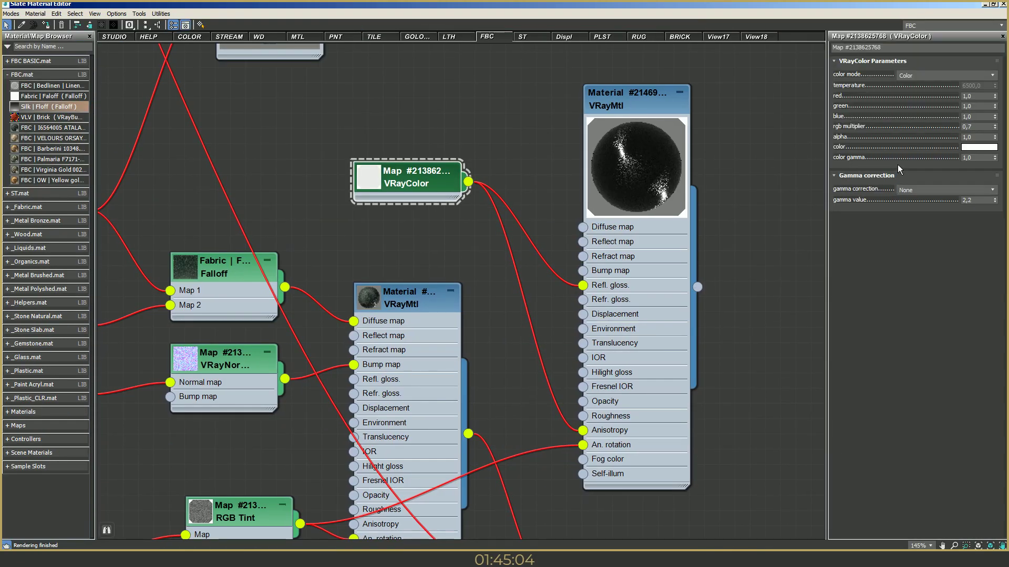
{"action": "left_click", "coordinate": [975, 126]}
{"action": "middle_click_drag", "start_coordinate": [509, 284], "coordinate": [598, 202]}
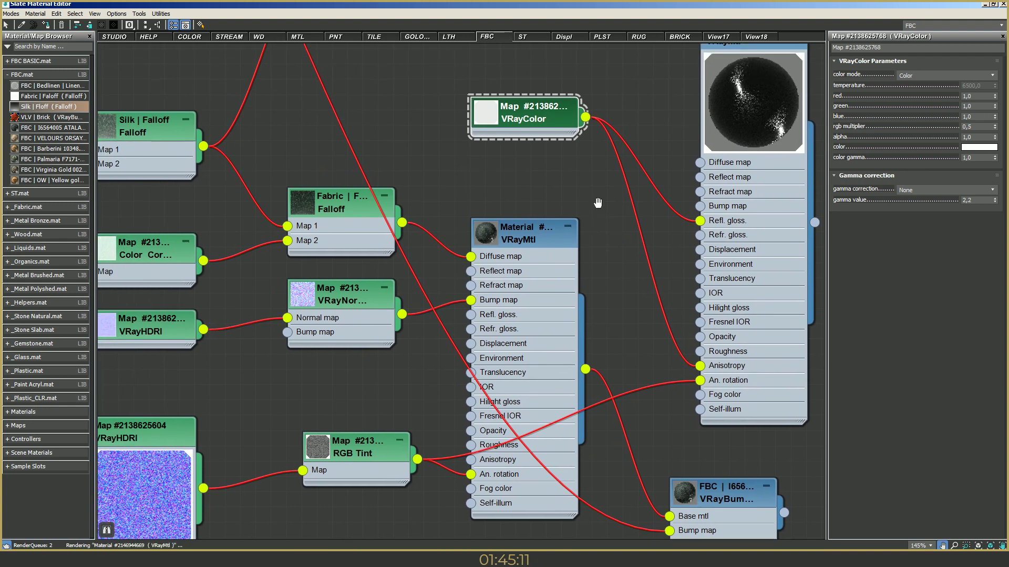
{"action": "right_click", "coordinate": [510, 156]}
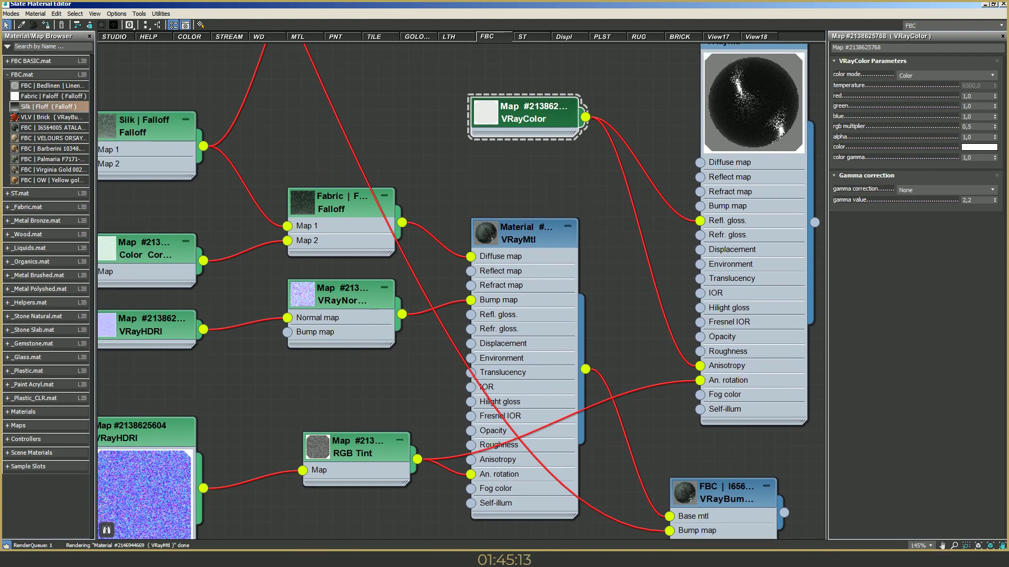
Connect the VRayColor to the reflection glossiness and anisotropy of ATALANTE's base VRayMtl and place its node above RGB Tint.
{"action": "left_click_drag", "start_coordinate": [520, 122], "coordinate": [489, 137]}
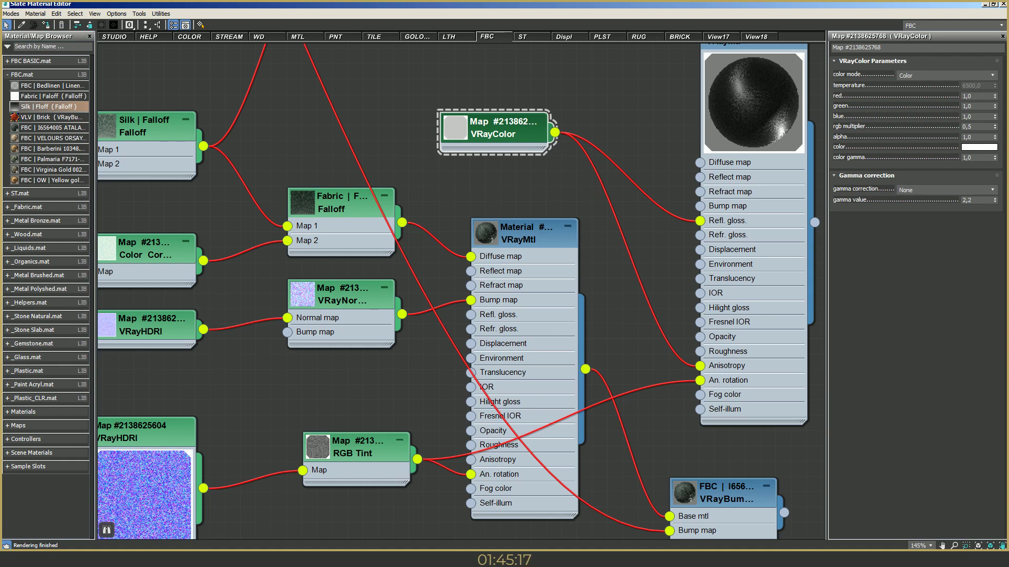
{"action": "mouse_move", "coordinate": [555, 132]}
{"action": "left_mouse_down"}
{"action": "mouse_move", "coordinate": [535, 215]}
{"action": "mouse_move", "coordinate": [488, 325]}
{"action": "mouse_move", "coordinate": [507, 405]}
{"action": "mouse_move", "coordinate": [487, 326]}
{"action": "mouse_move", "coordinate": [470, 315]}
{"action": "left_mouse_up"}
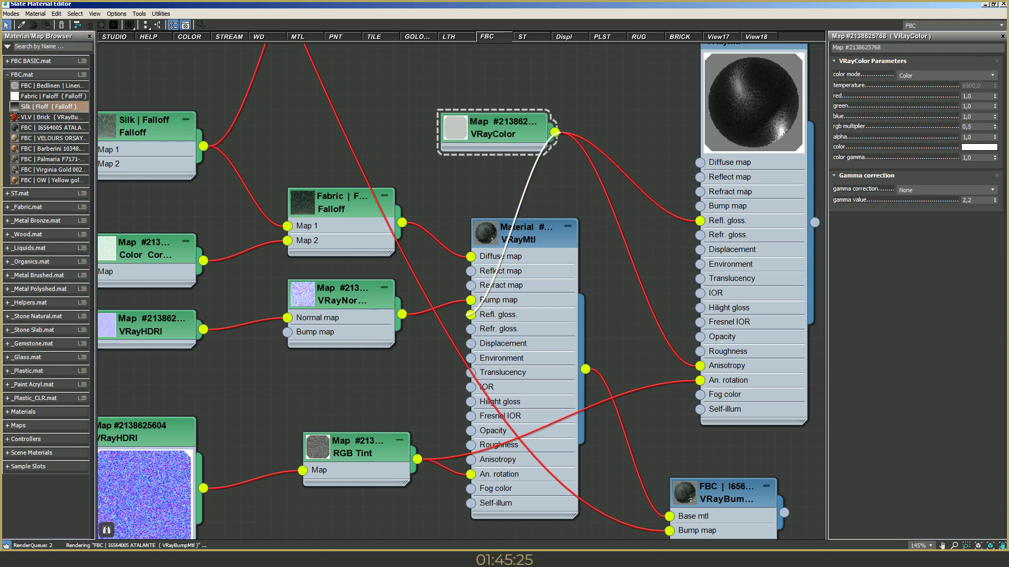
{"action": "left_click_drag", "start_coordinate": [505, 127], "coordinate": [444, 128]}
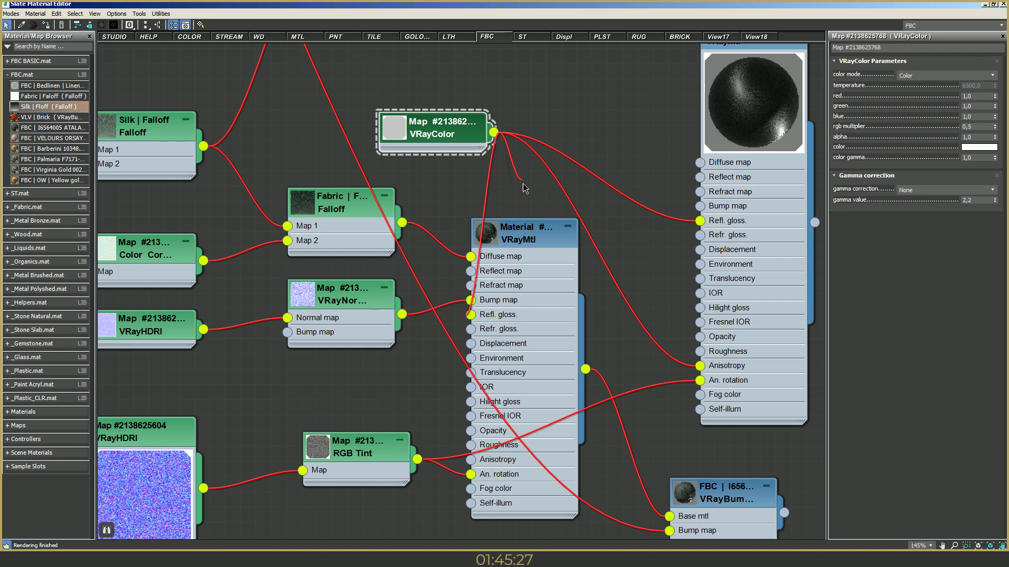
{"action": "left_click_drag", "start_coordinate": [523, 184], "coordinate": [471, 460]}
{"action": "left_click_drag", "start_coordinate": [442, 128], "coordinate": [470, 460]}
Delete the black test VRayMtl and reposition the ATALANTE VRayBumpMtl node beside its base material.
{"action": "middle_click_drag", "start_coordinate": [580, 324], "coordinate": [524, 112]}
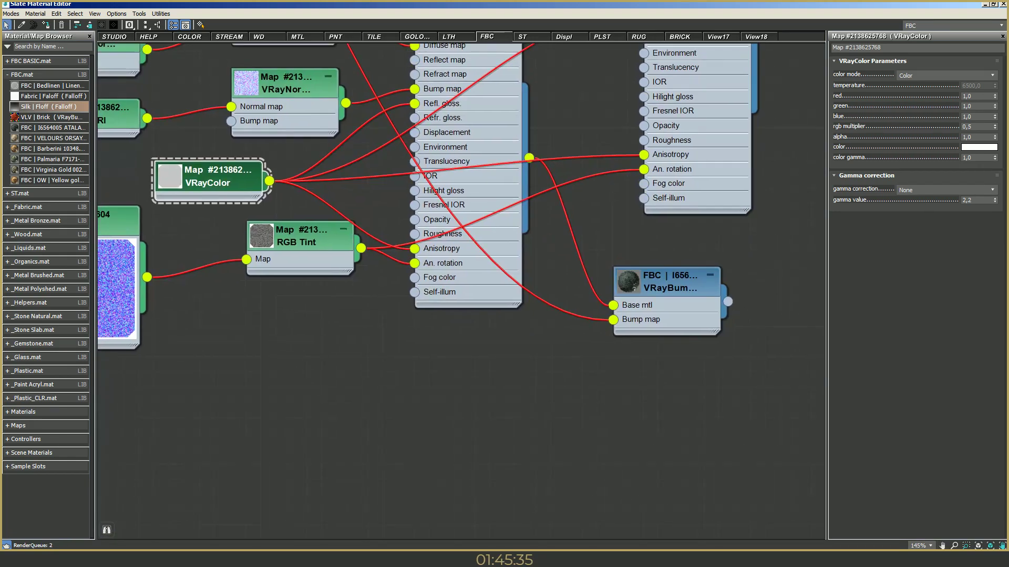
{"action": "left_click_drag", "start_coordinate": [655, 284], "coordinate": [623, 406]}
{"action": "middle_click_drag", "start_coordinate": [682, 279], "coordinate": [555, 479]}
{"action": "left_click", "coordinate": [575, 95]}
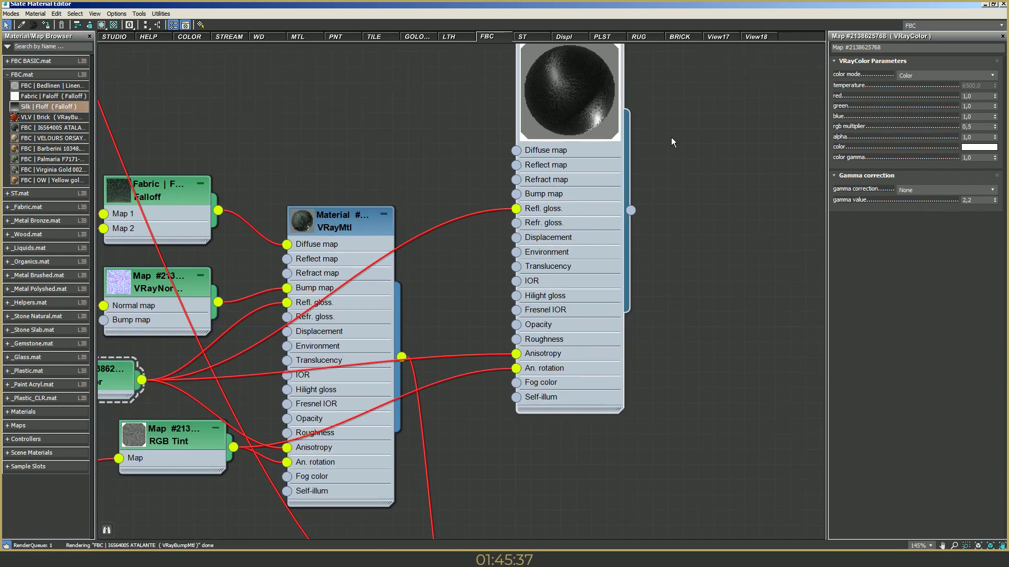
{"action": "key", "text": "Delete"}
{"action": "middle_click_drag", "start_coordinate": [593, 287], "coordinate": [618, 6]}
{"action": "left_click_drag", "start_coordinate": [539, 321], "coordinate": [645, 164]}
Bring the VRayNormalMap feeding ATALANTE's bump and its source VRayHDRI down beneath the base VRayMtl.
{"action": "middle_click_drag", "start_coordinate": [569, 221], "coordinate": [536, 370]}
{"action": "scroll", "coordinate": [535, 341], "scroll_direction": "down", "scroll_amount": 4}
{"action": "middle_click_drag", "start_coordinate": [437, 259], "coordinate": [547, 436]}
{"action": "scroll", "coordinate": [533, 368], "scroll_direction": "down", "scroll_amount": 3}
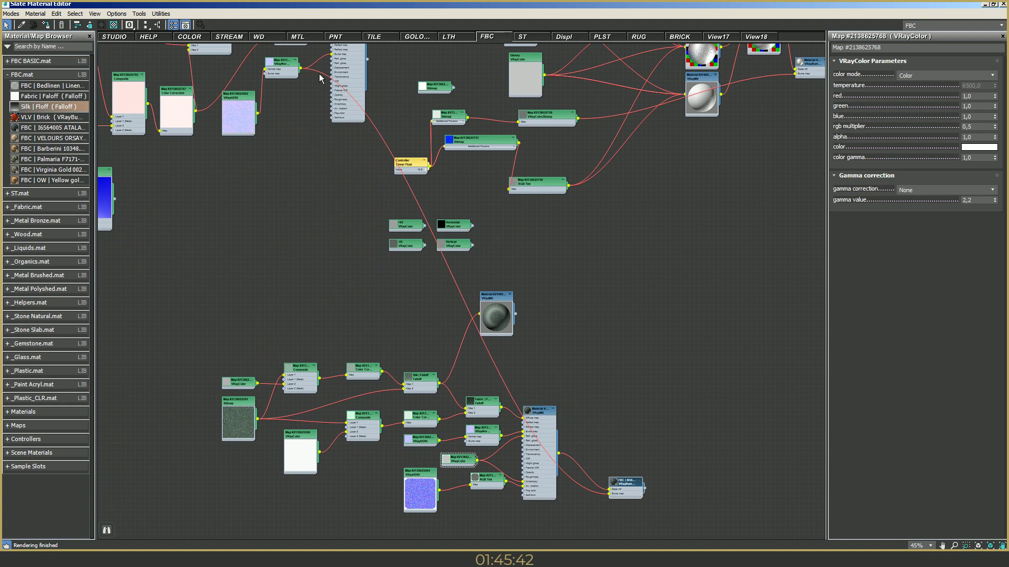
{"action": "left_click", "coordinate": [241, 95]}
{"action": "left_click_drag", "start_coordinate": [289, 67], "coordinate": [513, 516]}
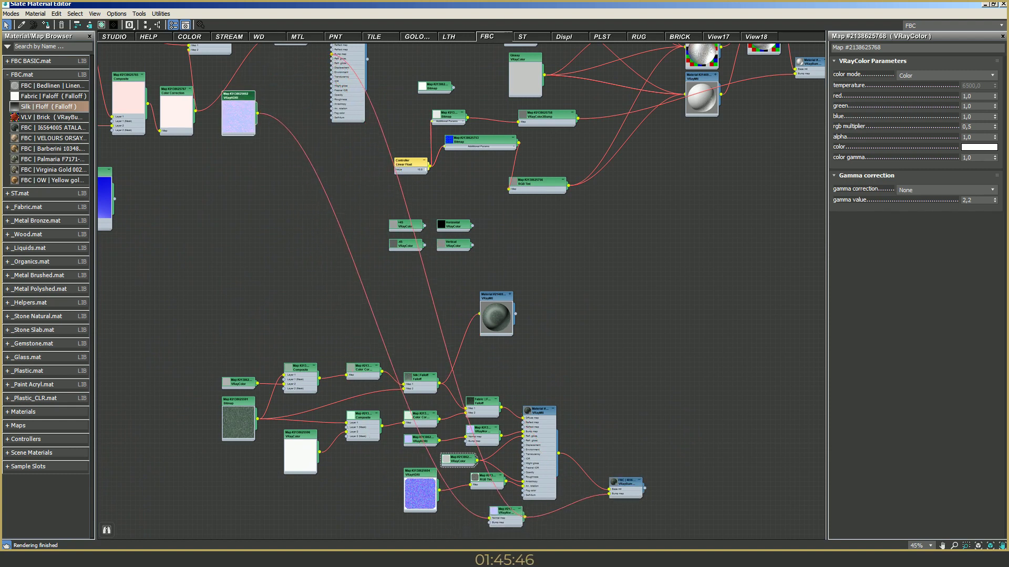
{"action": "left_click_drag", "start_coordinate": [235, 93], "coordinate": [406, 514]}
{"action": "middle_click_drag", "start_coordinate": [595, 466], "coordinate": [440, 191]}
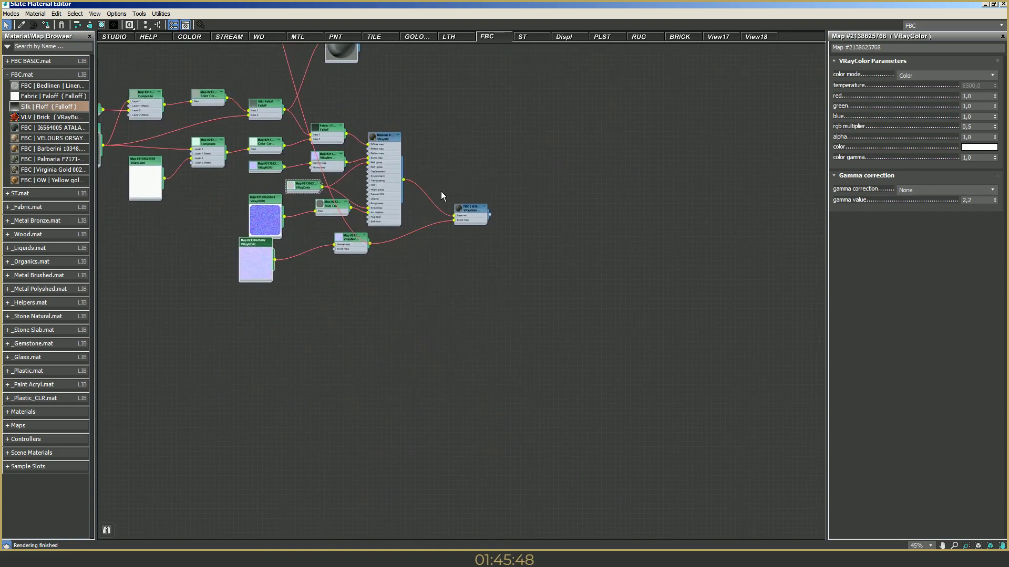
Show the ATALANTE VRayBumpMtl's parameters, widen its node, and align the VRayHDRI and VRayNormalMap nodes closer to it.
{"action": "scroll", "coordinate": [441, 192], "scroll_direction": "up", "scroll_amount": 6}
{"action": "double_click", "coordinate": [505, 231]}
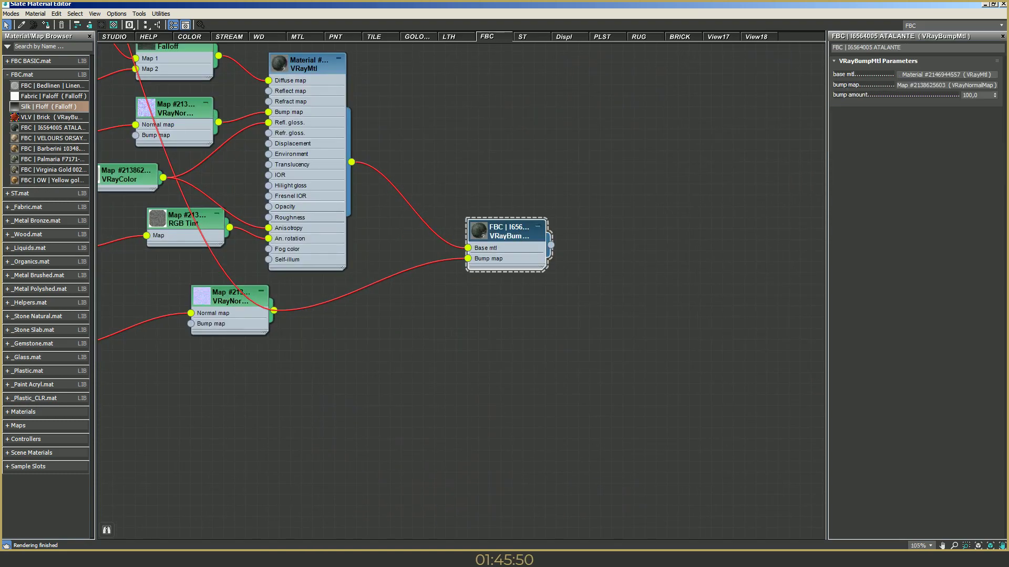
{"action": "left_click_drag", "start_coordinate": [544, 268], "coordinate": [578, 270]}
{"action": "scroll", "coordinate": [258, 303], "scroll_direction": "up", "scroll_amount": 1}
{"action": "middle_click_drag", "start_coordinate": [259, 303], "coordinate": [456, 277]}
{"action": "left_click_drag", "start_coordinate": [456, 276], "coordinate": [596, 300]}
{"action": "left_click_drag", "start_coordinate": [189, 281], "coordinate": [397, 273]}
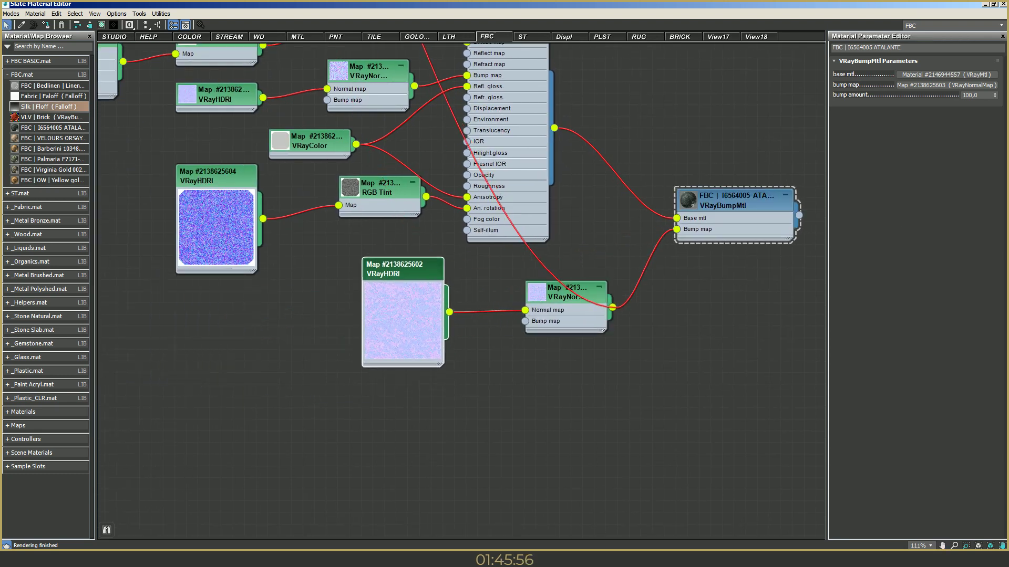
Preview the image of the VRayHDRI map feeding the bump VRayNormalMap at full size, and close the preview.
{"action": "double_click", "coordinate": [404, 274]}
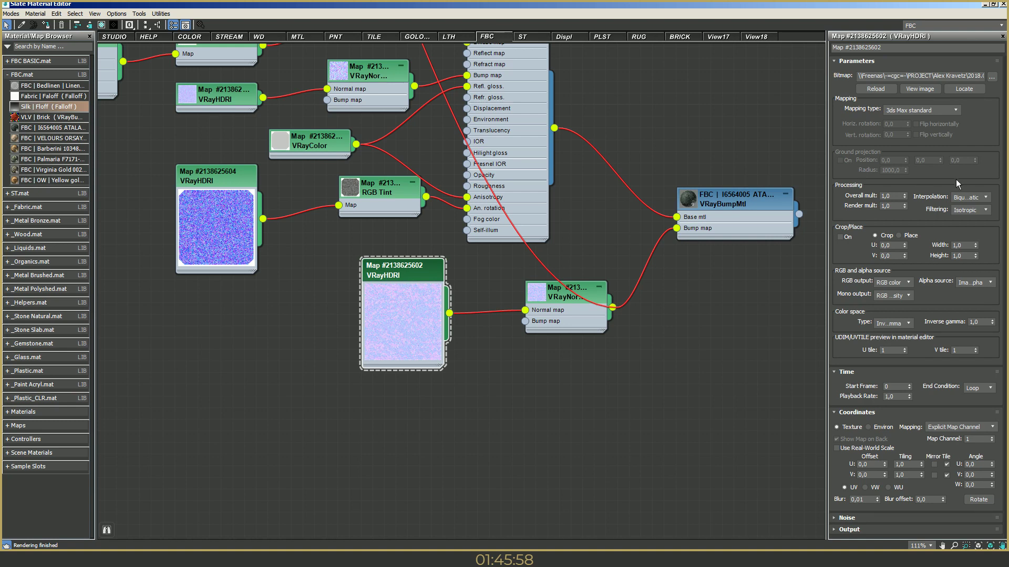
{"action": "left_click", "coordinate": [926, 88]}
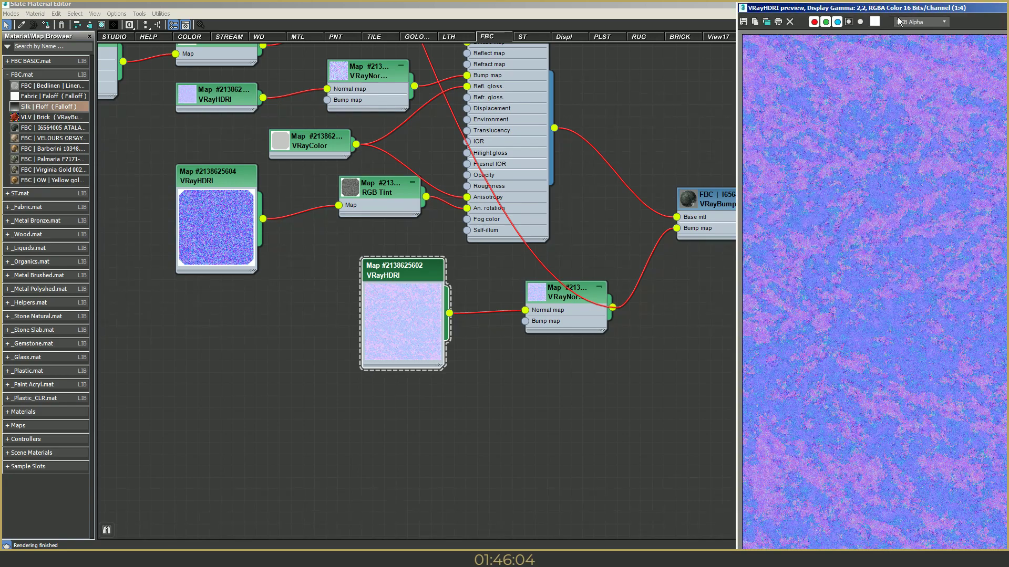
{"action": "scroll", "coordinate": [615, 292], "scroll_direction": "up", "scroll_amount": 2}
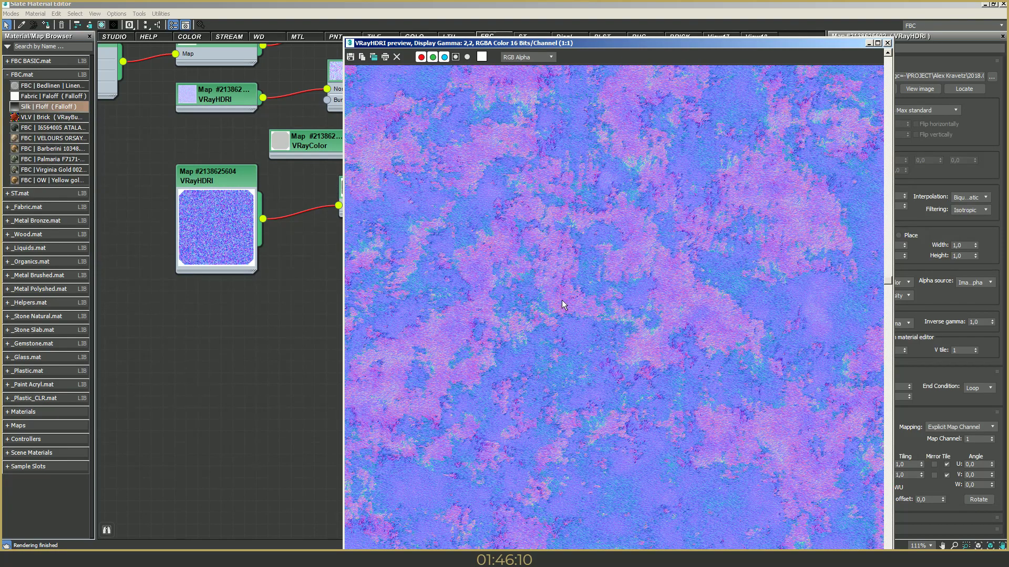
{"action": "left_click", "coordinate": [888, 44]}
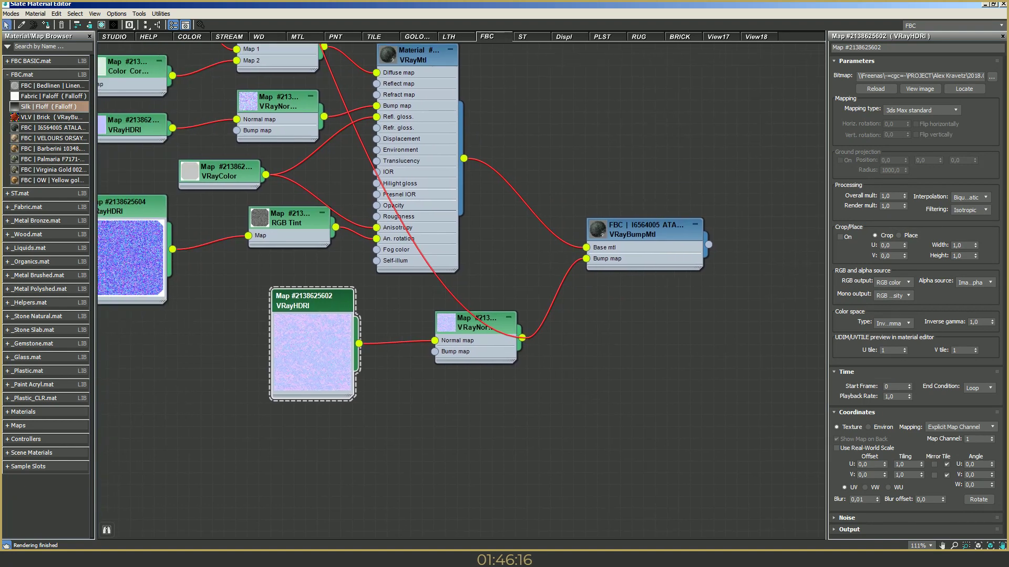
{"action": "middle_click_drag", "start_coordinate": [462, 342], "coordinate": [520, 349]}
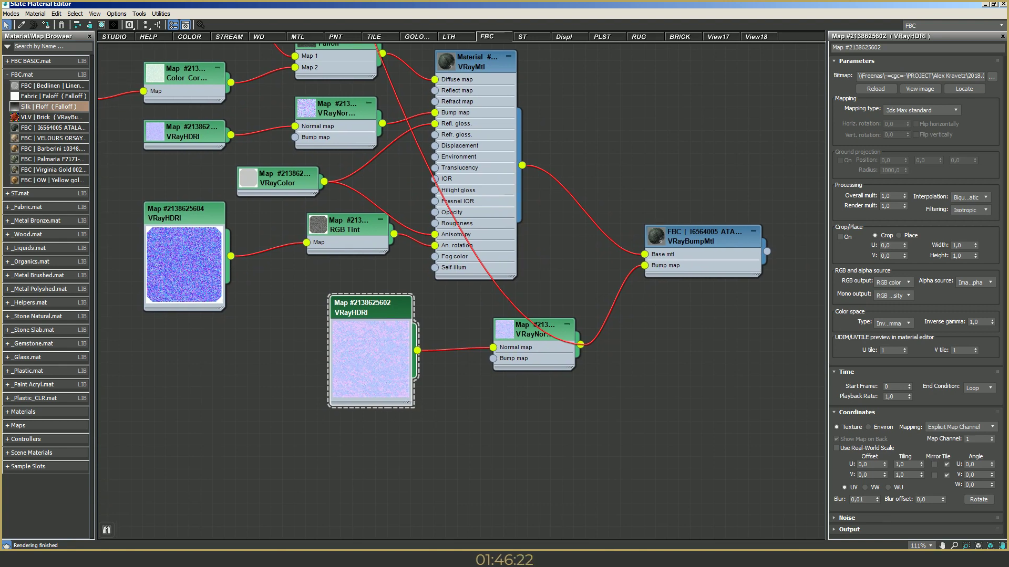
{"action": "scroll", "coordinate": [601, 410], "scroll_direction": "up", "scroll_amount": 3}
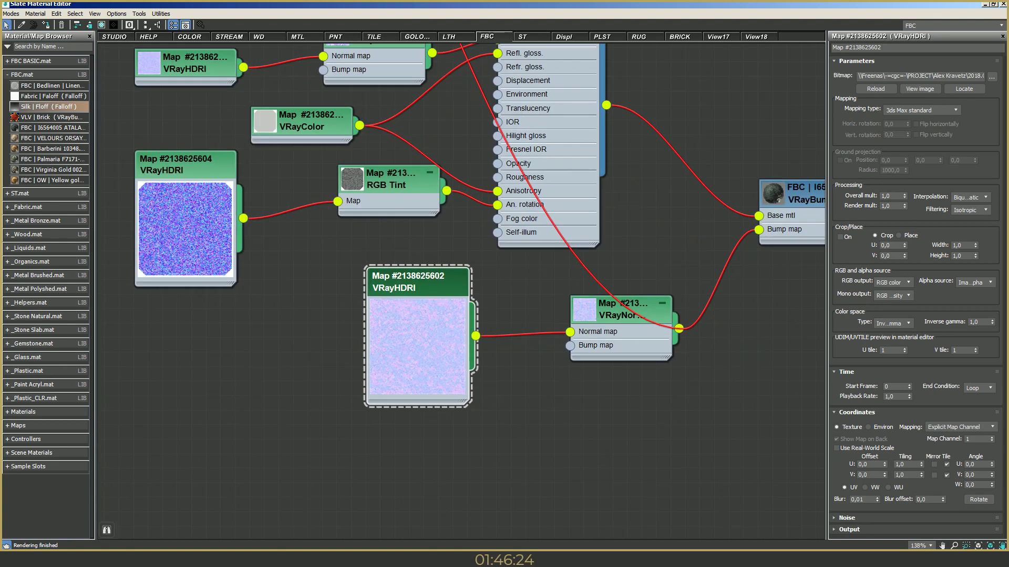
Add a new VRayMtl in the empty space beneath ATALANTE's bump VRayNormalMap.
{"action": "middle_click_drag", "start_coordinate": [613, 419], "coordinate": [515, 273]}
{"action": "right_click", "coordinate": [525, 306]}
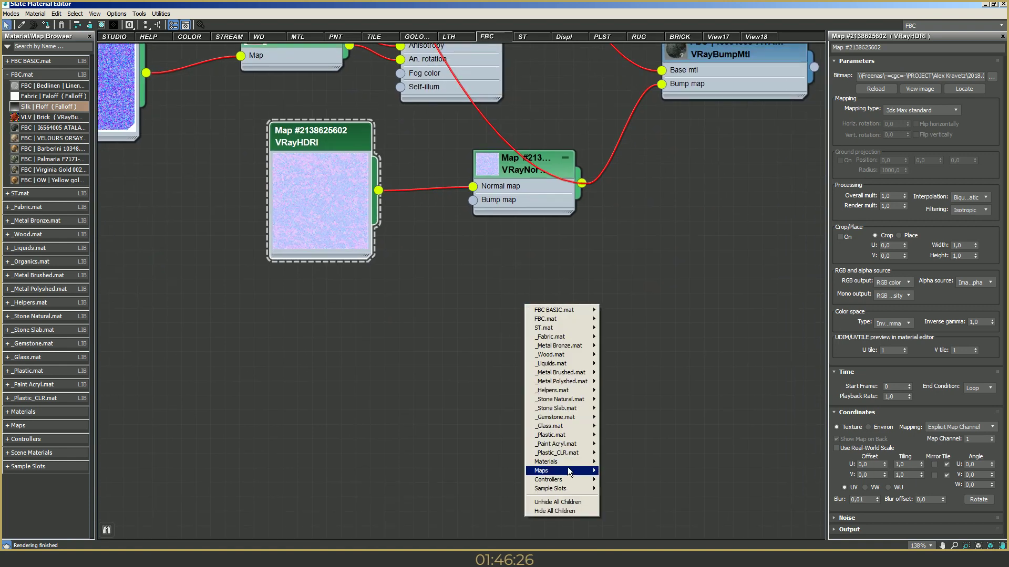
{"action": "mouse_move", "coordinate": [568, 471]}
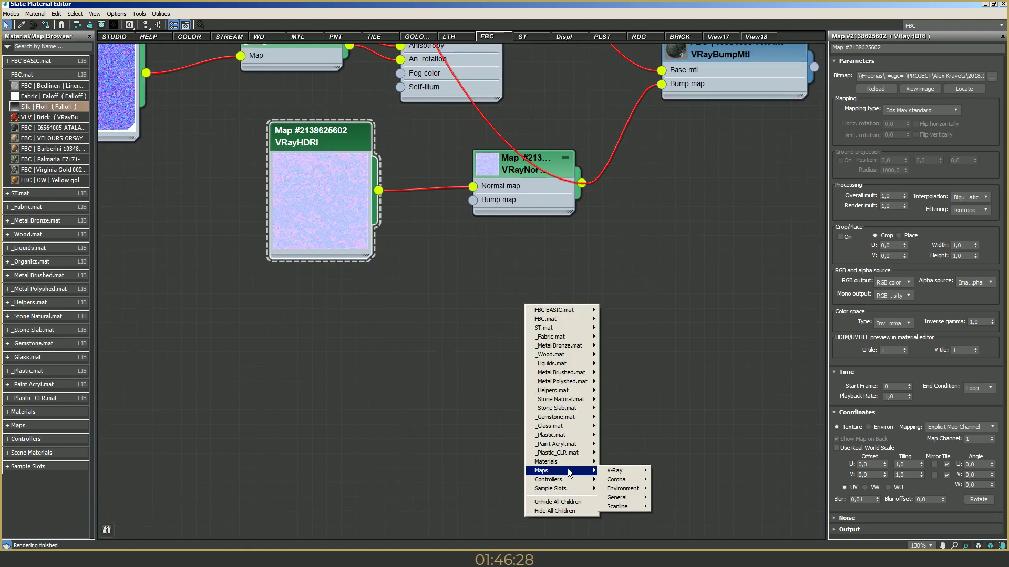
{"action": "mouse_move", "coordinate": [625, 470]}
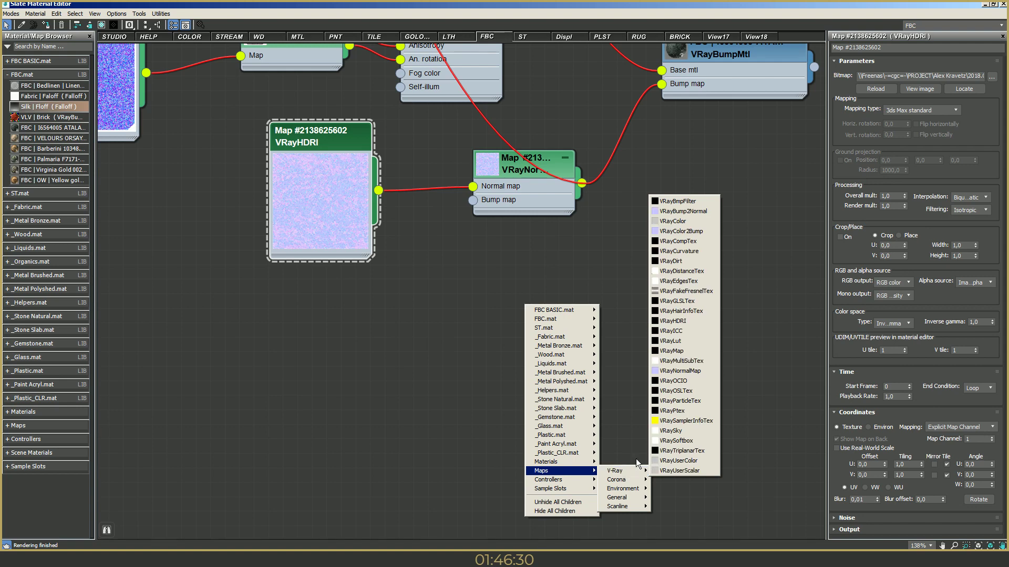
{"action": "mouse_move", "coordinate": [631, 499]}
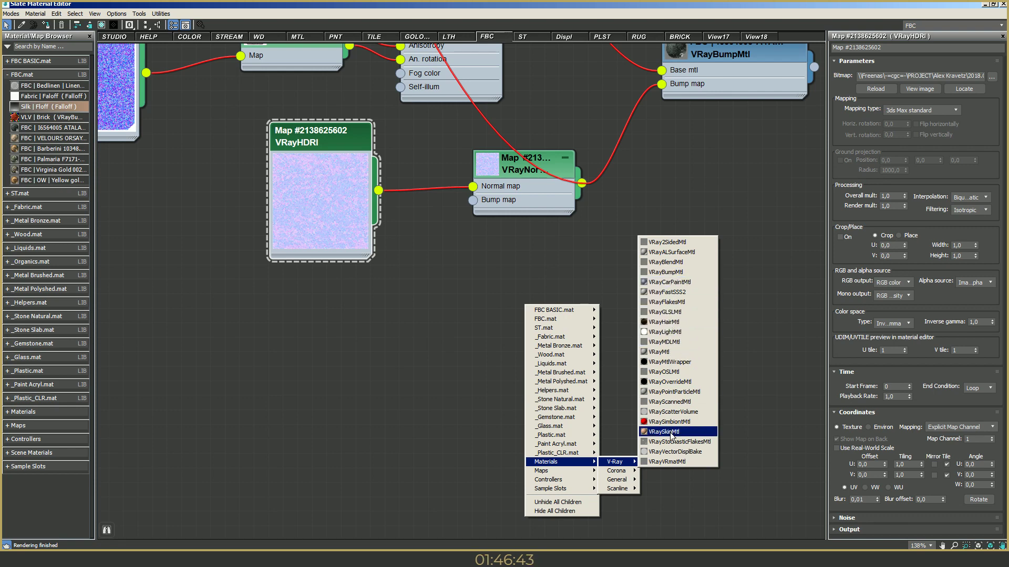
{"action": "left_click", "coordinate": [658, 351]}
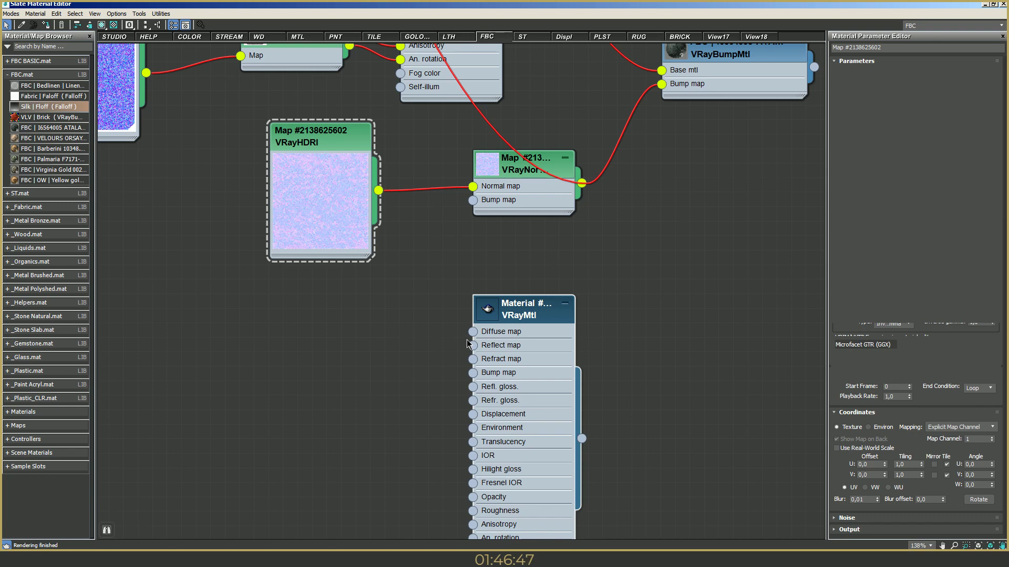
Add a Falloff map and place it beside the new VRayMtl, on its input side.
{"action": "right_click", "coordinate": [410, 318]}
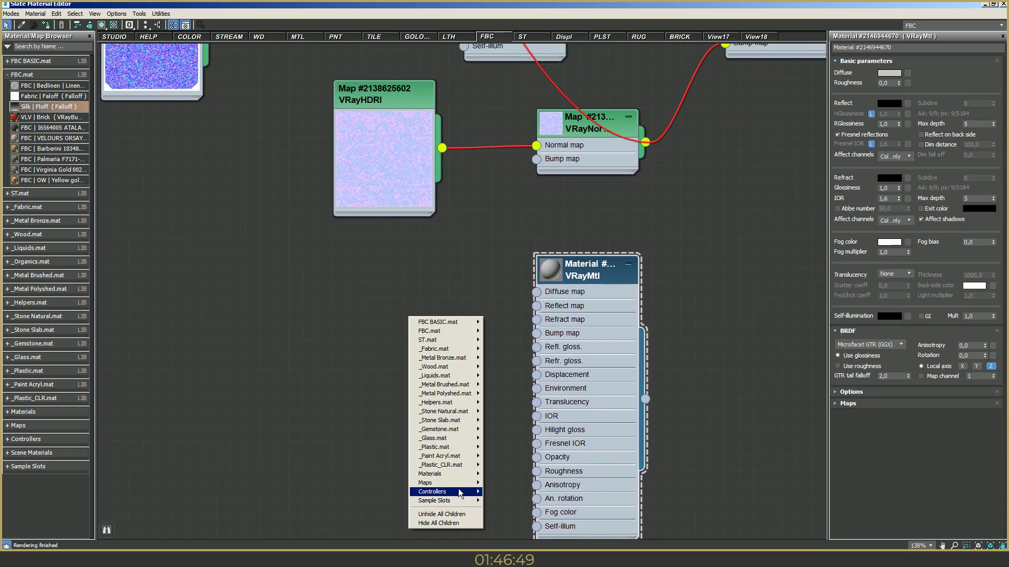
{"action": "mouse_move", "coordinate": [458, 485]}
{"action": "mouse_move", "coordinate": [517, 485]}
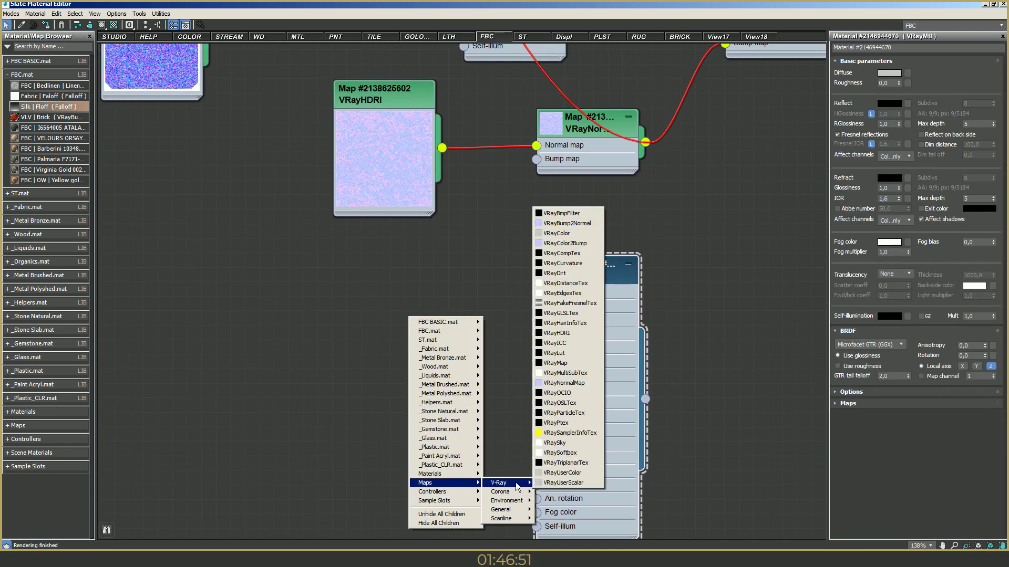
{"action": "mouse_move", "coordinate": [503, 509]}
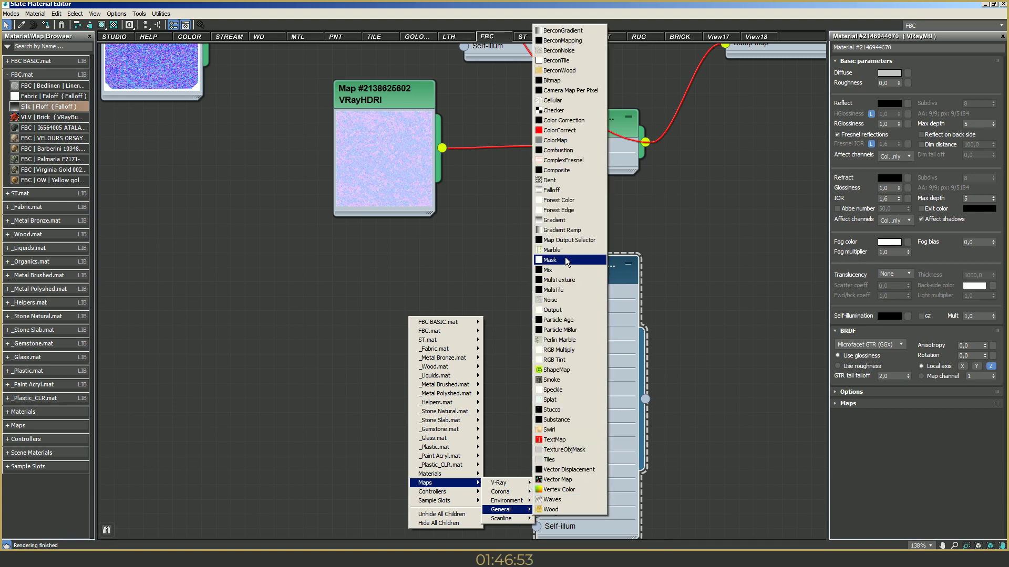
{"action": "left_click", "coordinate": [570, 190]}
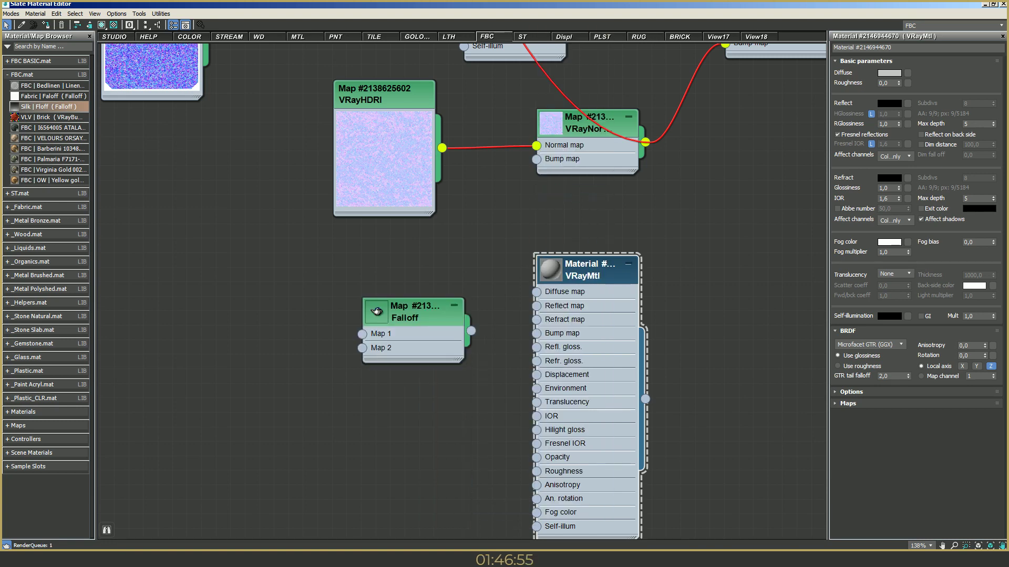
{"action": "left_click_drag", "start_coordinate": [442, 324], "coordinate": [430, 295]}
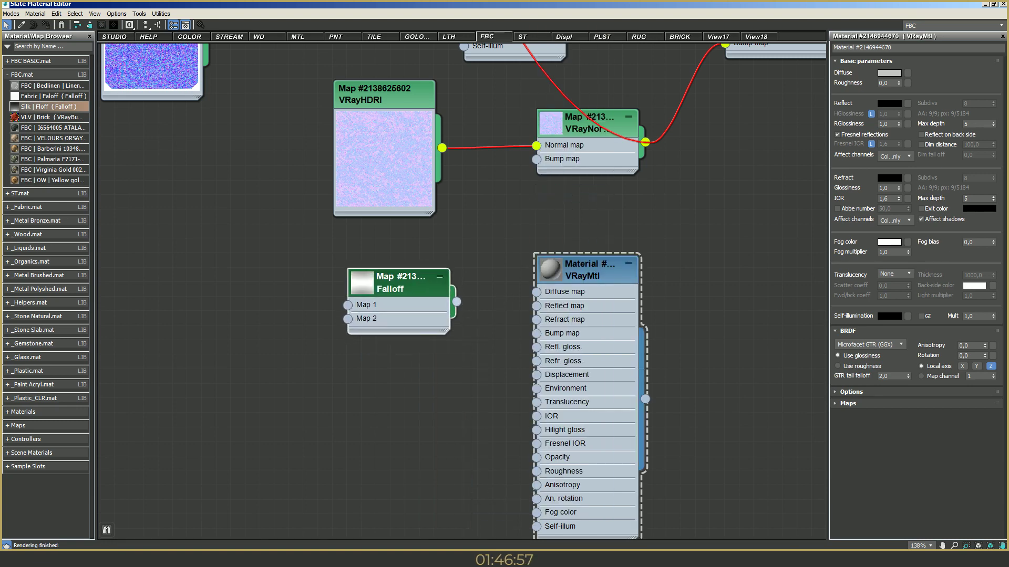
Connect the Falloff to the new VRayMtl's Diffuse map input and enlarge the material's preview.
{"action": "left_click_drag", "start_coordinate": [504, 316], "coordinate": [536, 292]}
{"action": "double_click", "coordinate": [547, 269]}
{"action": "middle_click_drag", "start_coordinate": [651, 333], "coordinate": [652, 194]}
{"action": "left_click_drag", "start_coordinate": [421, 148], "coordinate": [434, 177]}
{"action": "middle_click_drag", "start_coordinate": [444, 326], "coordinate": [450, 330]}
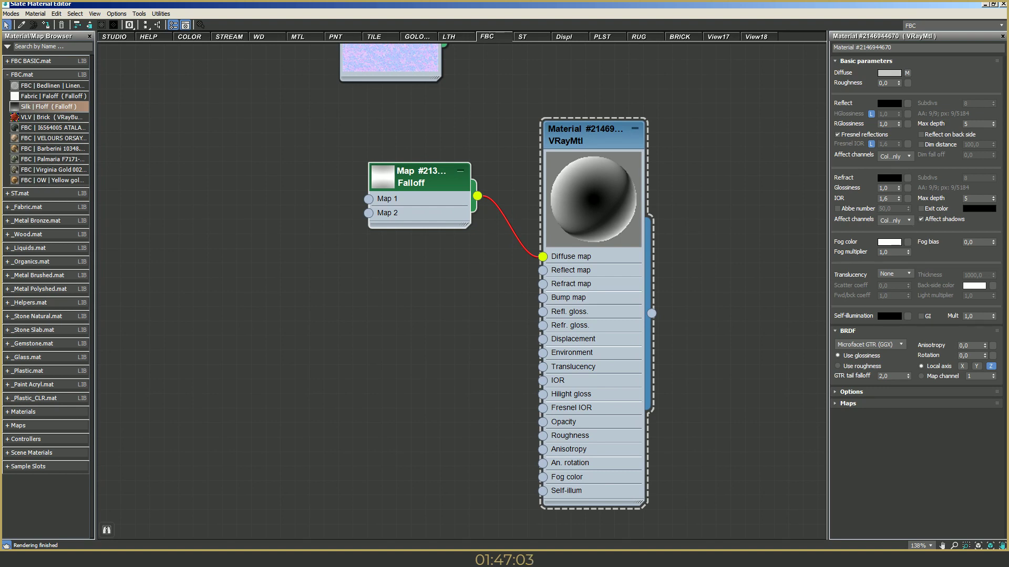
Reshape the Falloff's mix curve into a smooth bend that stays low and rises steeply near its end.
{"action": "left_click", "coordinate": [431, 183]}
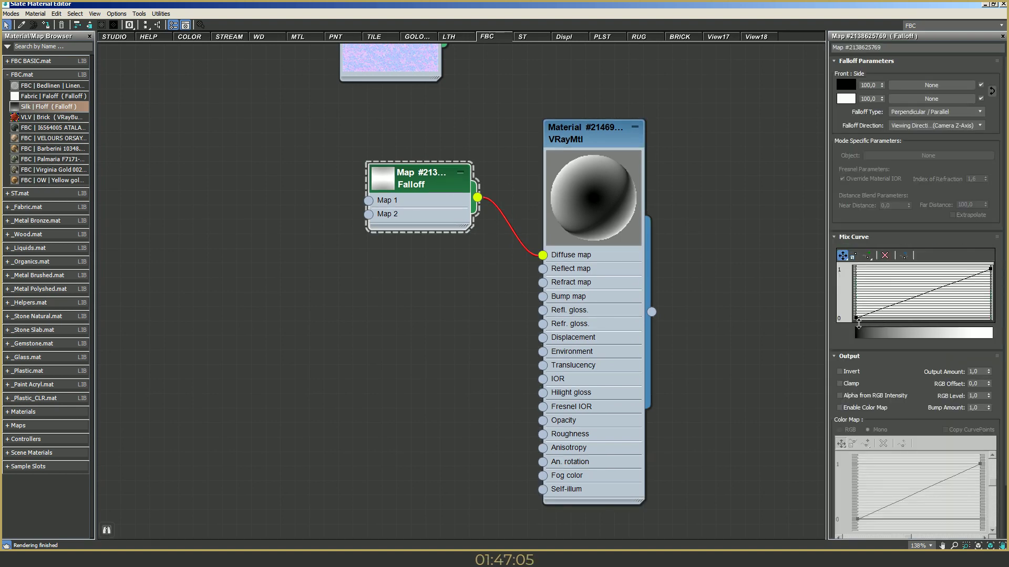
{"action": "right_click", "coordinate": [856, 317]}
{"action": "left_click", "coordinate": [878, 342]}
{"action": "left_click_drag", "start_coordinate": [889, 305], "coordinate": [946, 311]}
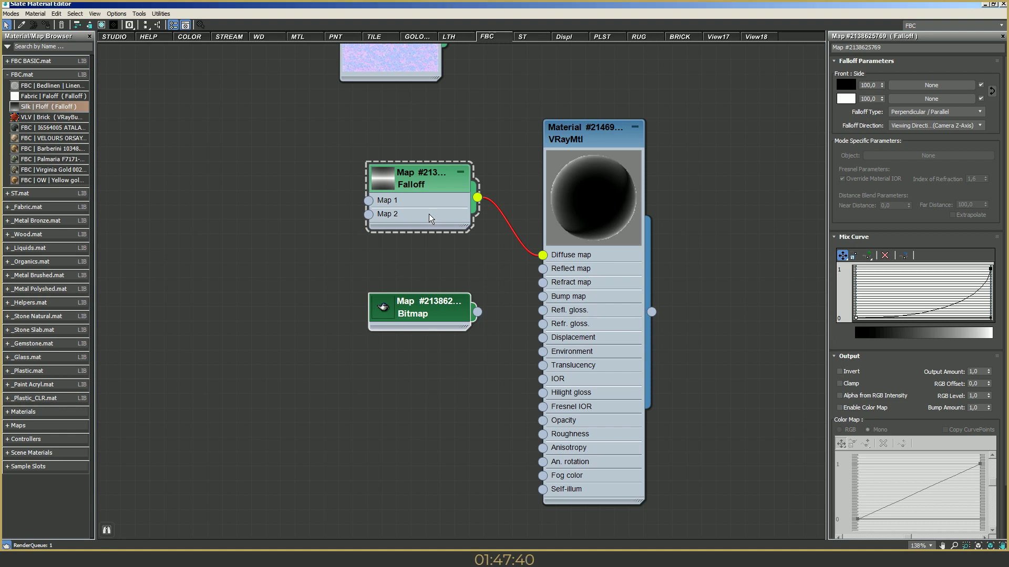
Enlarge the noise Bitmap's preview and move the node away from the VRayMtl, leaving room between them.
{"action": "double_click", "coordinate": [383, 313]}
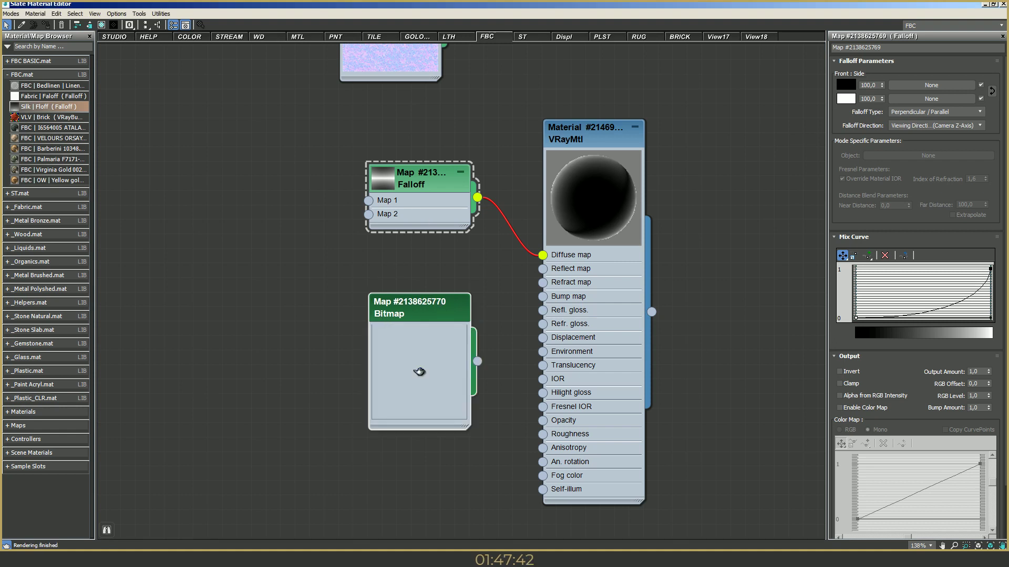
{"action": "left_click_drag", "start_coordinate": [420, 372], "coordinate": [290, 329]}
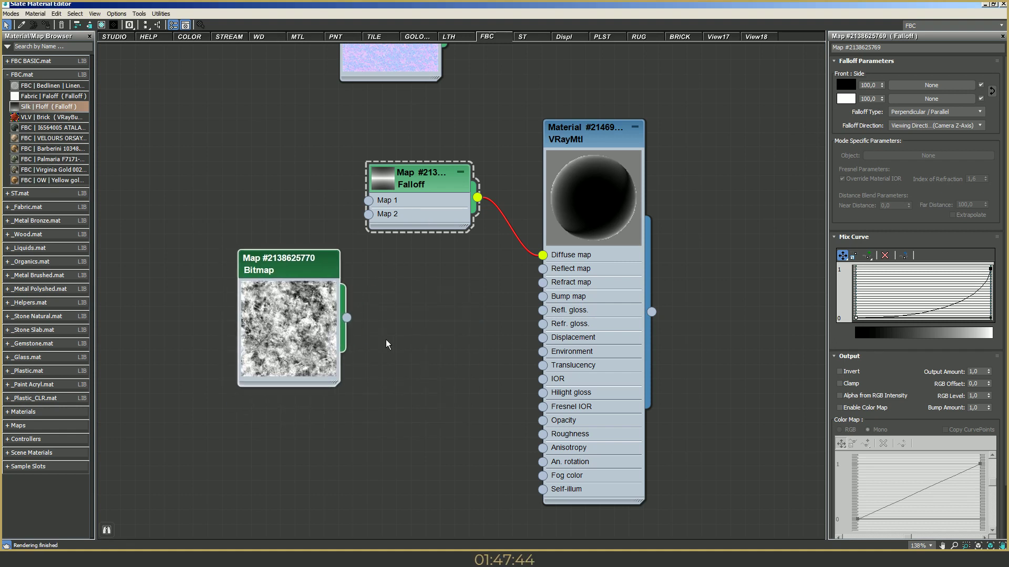
{"action": "scroll", "coordinate": [385, 341], "scroll_direction": "up", "scroll_amount": 1}
{"action": "middle_click_drag", "start_coordinate": [370, 355], "coordinate": [518, 333]}
{"action": "left_click_drag", "start_coordinate": [452, 320], "coordinate": [315, 320]}
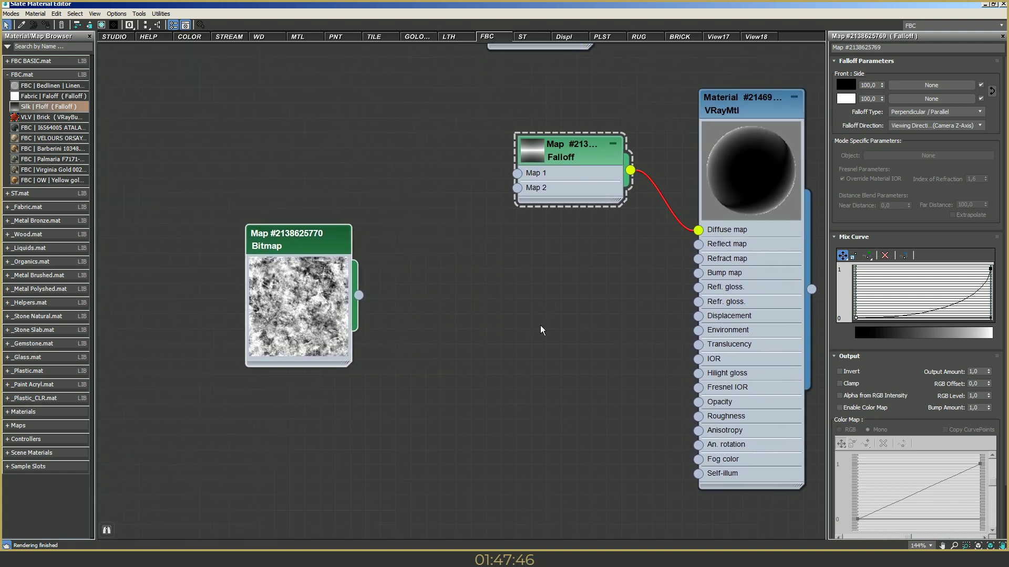
{"action": "middle_click_drag", "start_coordinate": [572, 344], "coordinate": [492, 317]}
Add a Mix map between the Bitmap and the VRayMtl, and connect the Bitmap to its Mix Amount.
{"action": "right_click", "coordinate": [418, 264]}
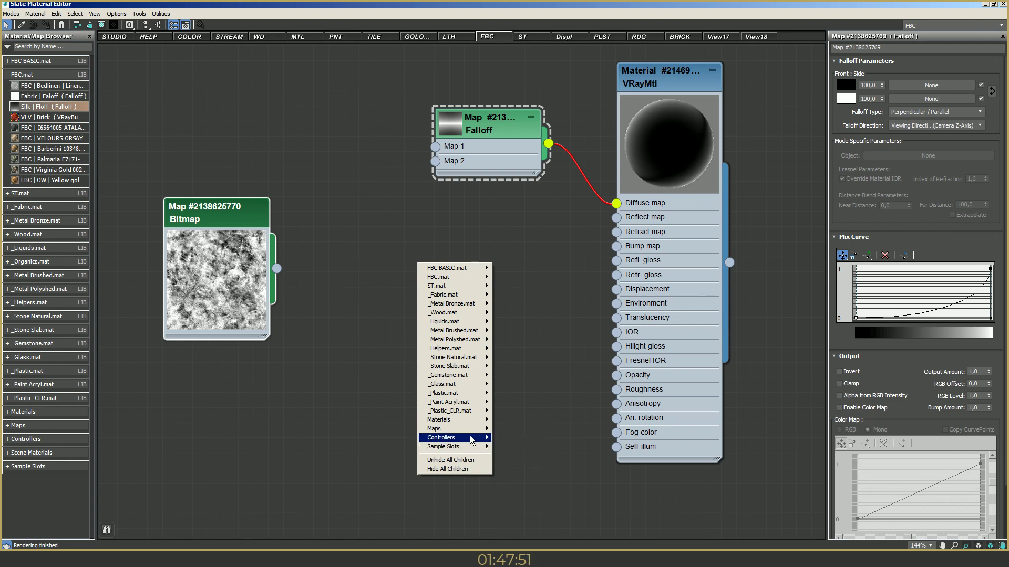
{"action": "mouse_move", "coordinate": [471, 431]}
{"action": "mouse_move", "coordinate": [523, 456]}
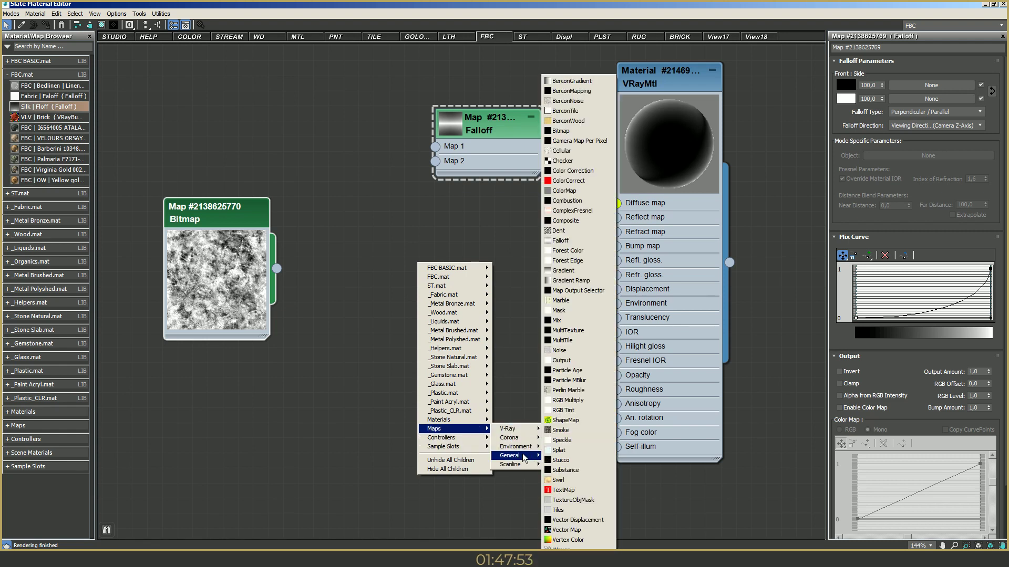
{"action": "left_click", "coordinate": [589, 320]}
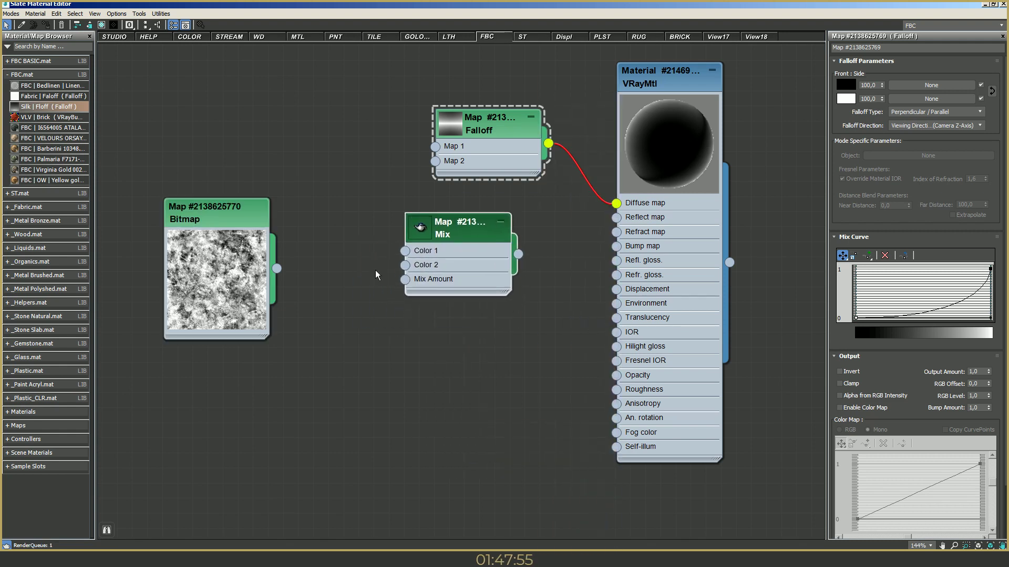
{"action": "left_click_drag", "start_coordinate": [276, 268], "coordinate": [405, 279]}
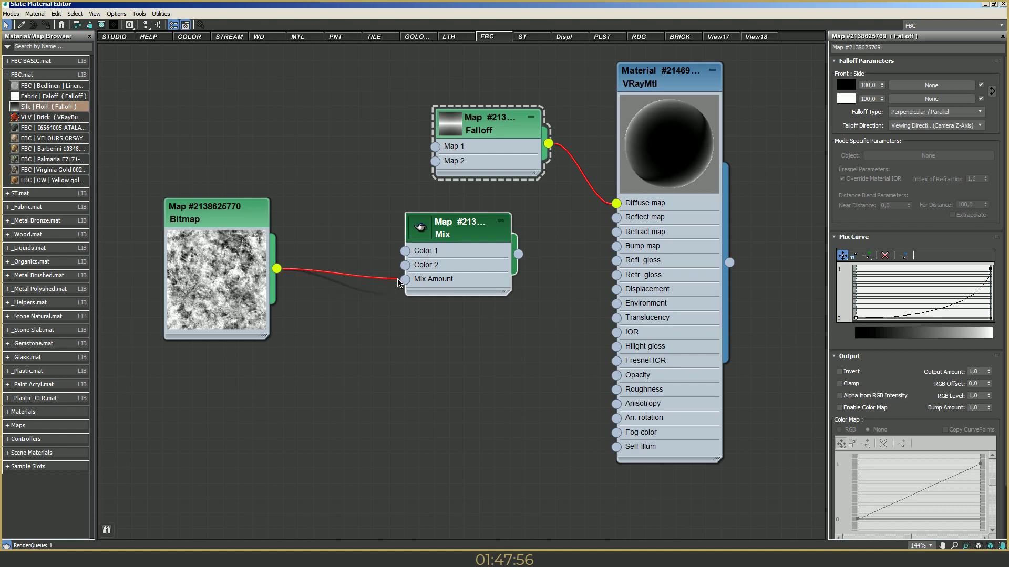
Enlarge the Mix map's preview, show its parameters and set Color #1 to red.
{"action": "left_click", "coordinate": [423, 238]}
{"action": "double_click", "coordinate": [468, 237]}
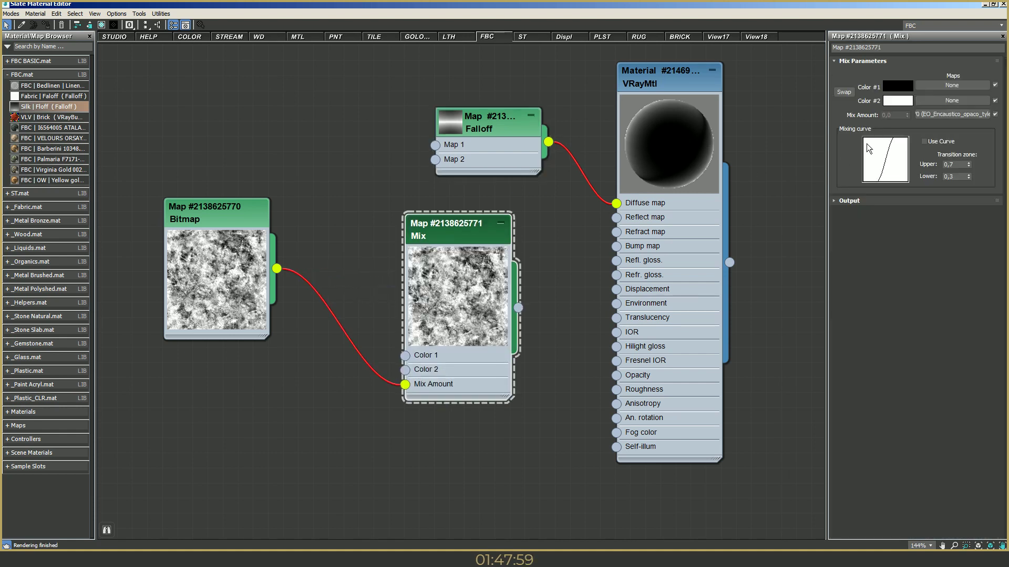
{"action": "left_click", "coordinate": [897, 84]}
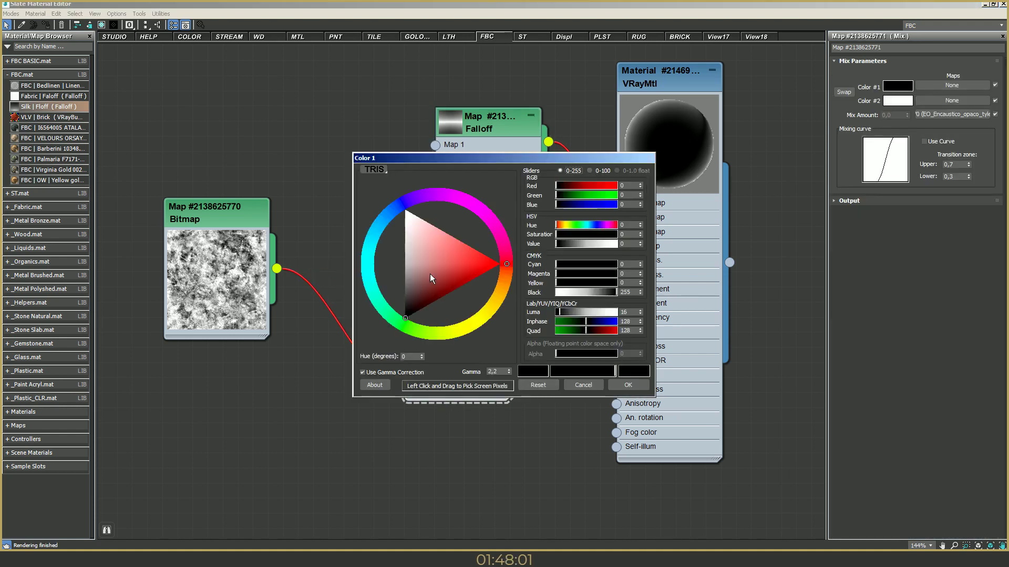
{"action": "left_click_drag", "start_coordinate": [428, 279], "coordinate": [508, 273]}
{"action": "left_click", "coordinate": [626, 386]}
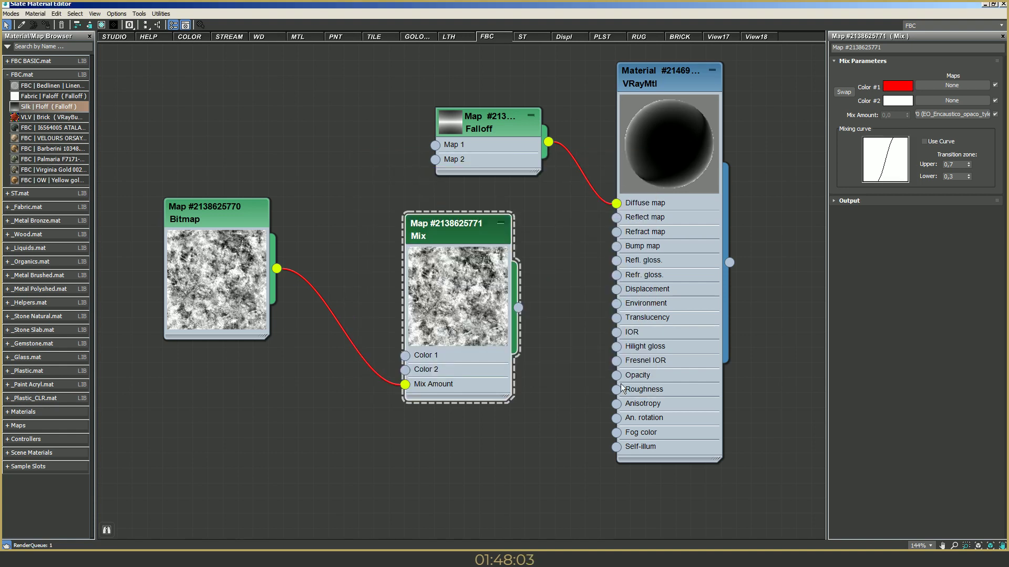
Set the Mix map's Color #2 to pure green with RGB 0, 255, 0.
{"action": "left_click", "coordinate": [898, 100]}
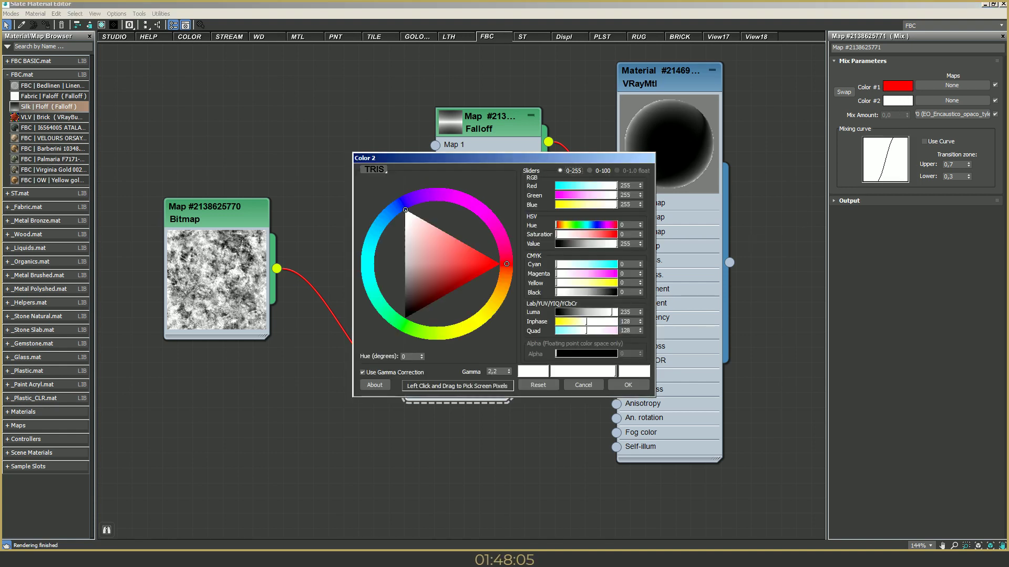
{"action": "left_click", "coordinate": [367, 265]}
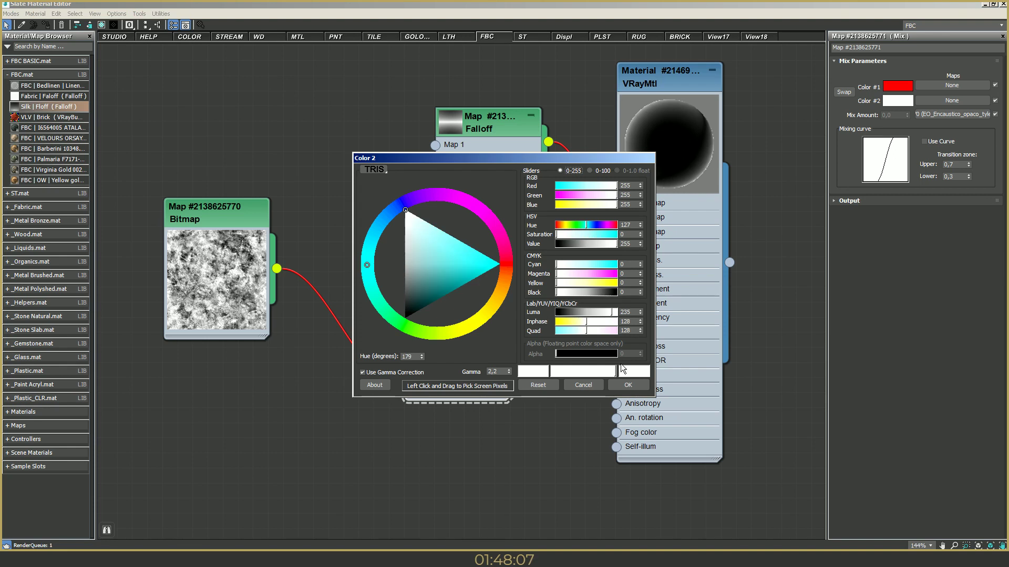
{"action": "left_click", "coordinate": [427, 299]}
{"action": "left_click", "coordinate": [400, 204]}
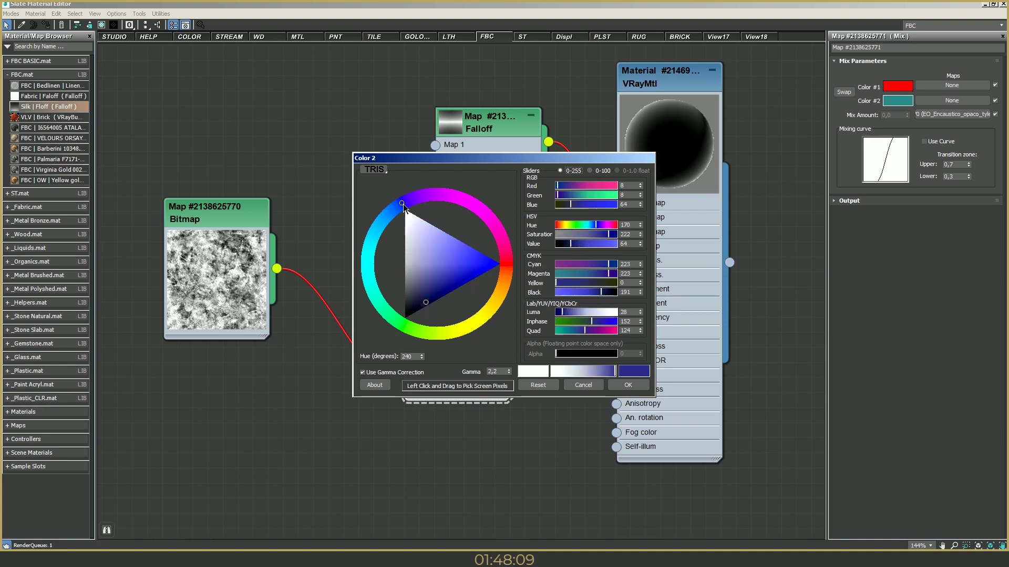
{"action": "left_click", "coordinate": [497, 265]}
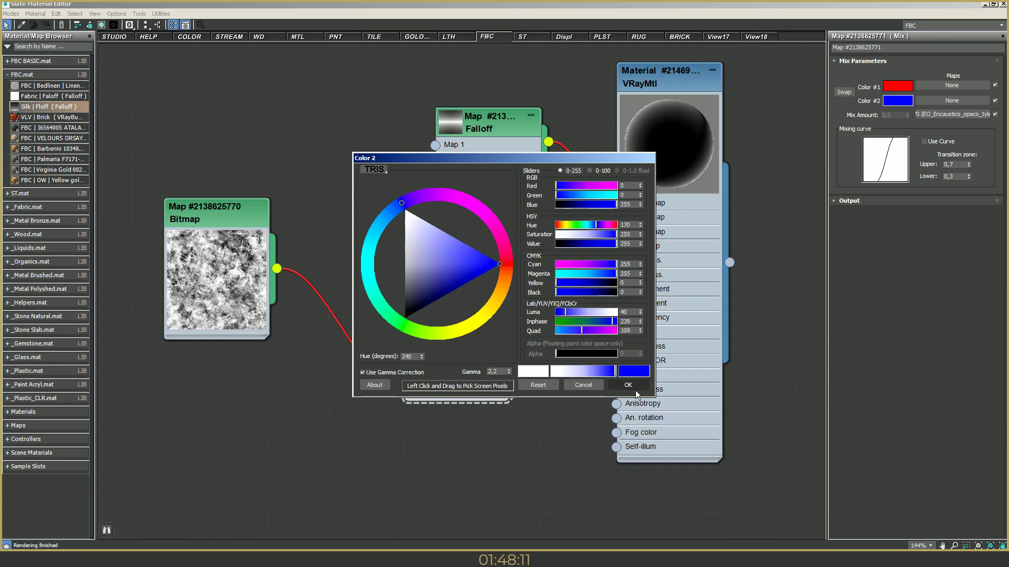
{"action": "left_click", "coordinate": [393, 320]}
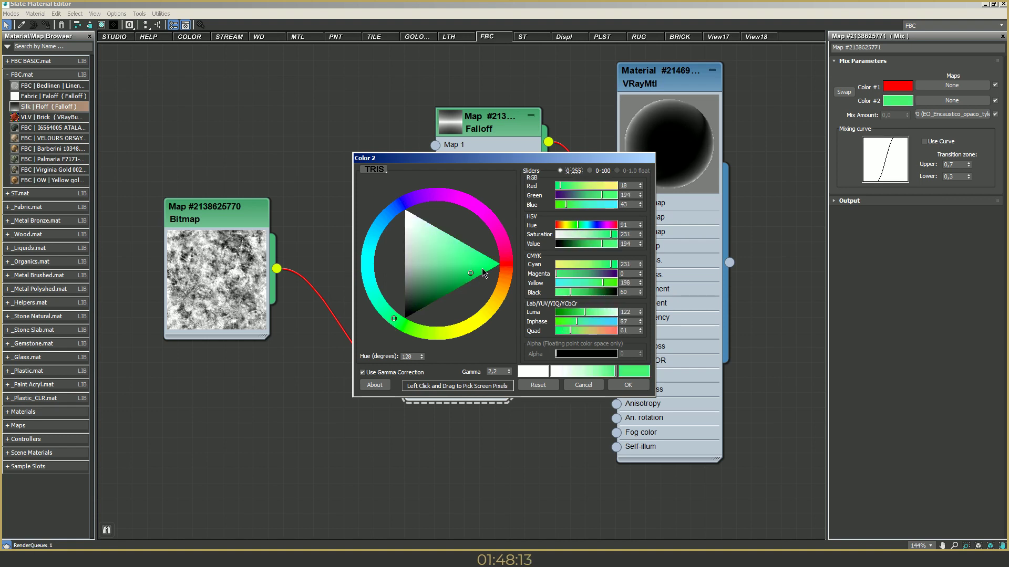
{"action": "left_click_drag", "start_coordinate": [573, 207], "coordinate": [518, 212]}
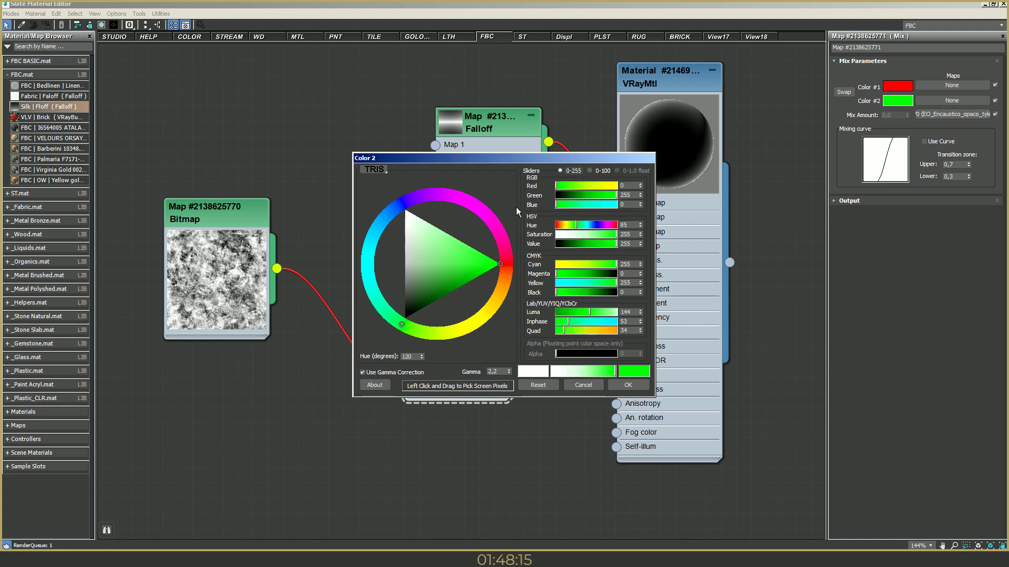
{"action": "left_click", "coordinate": [628, 386]}
Rearrange the Bitmap and Mix nodes down and away from the VRayMtl, leaving space beneath the Falloff.
{"action": "left_click_drag", "start_coordinate": [236, 215], "coordinate": [252, 366]}
{"action": "left_click_drag", "start_coordinate": [467, 224], "coordinate": [482, 208]}
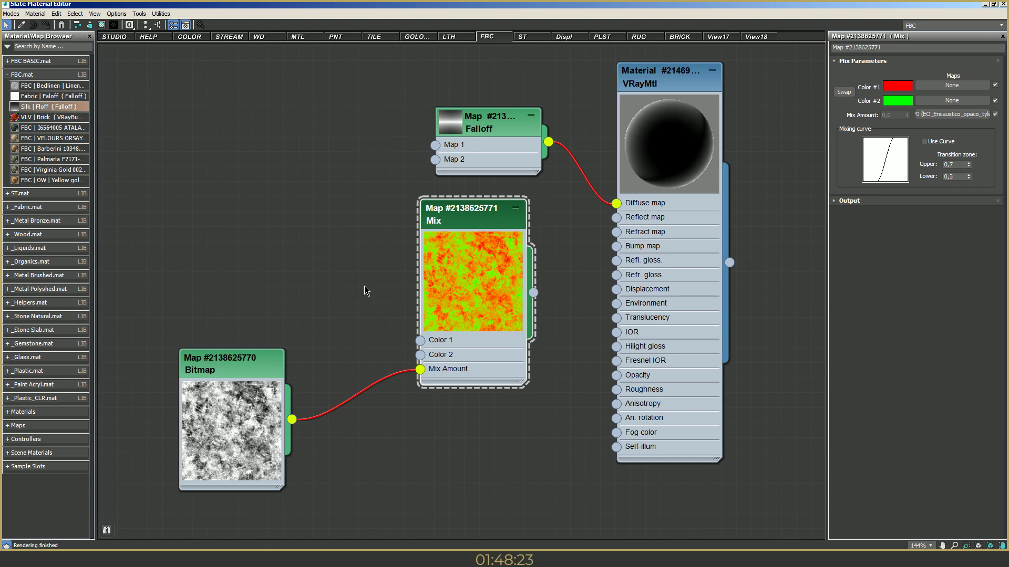
{"action": "left_click_drag", "start_coordinate": [482, 209], "coordinate": [406, 254]}
{"action": "left_click_drag", "start_coordinate": [222, 387], "coordinate": [177, 417]}
{"action": "left_click_drag", "start_coordinate": [419, 266], "coordinate": [389, 267]}
Add a VRayNormalMap beside the Mix, connect the Mix to its Normal map input and enlarge its preview.
{"action": "right_click", "coordinate": [530, 261]}
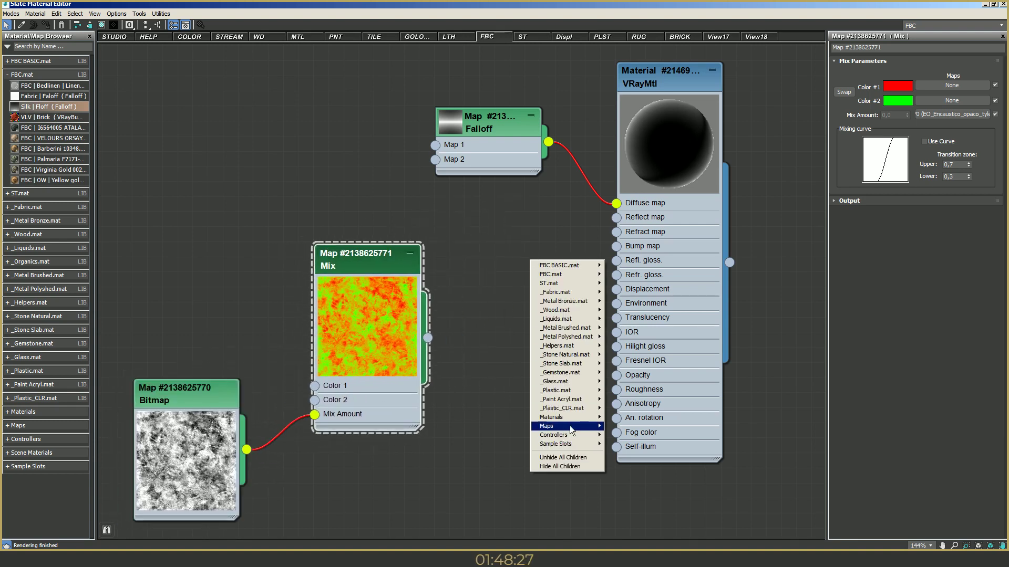
{"action": "mouse_move", "coordinate": [573, 421]}
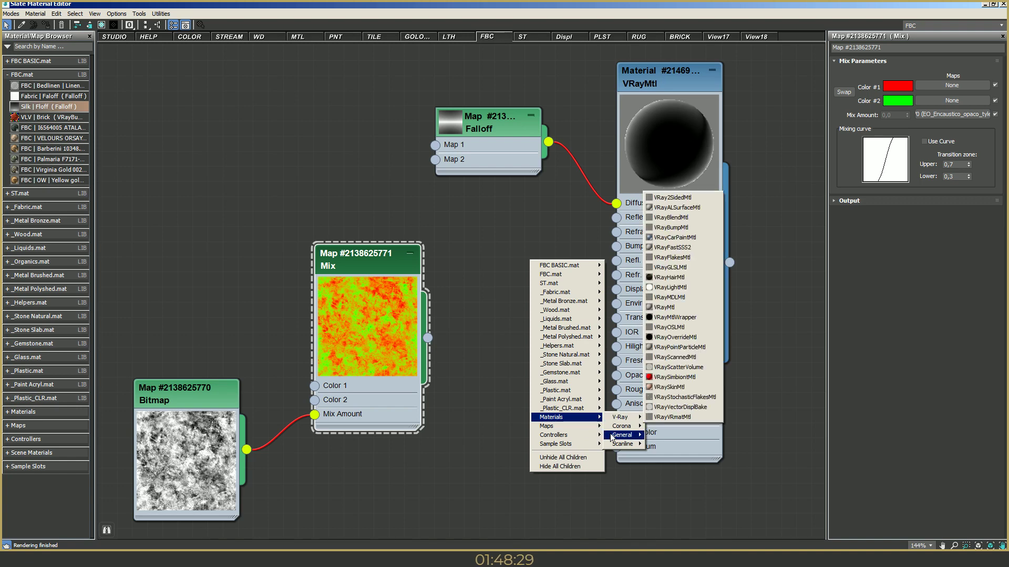
{"action": "mouse_move", "coordinate": [642, 426]}
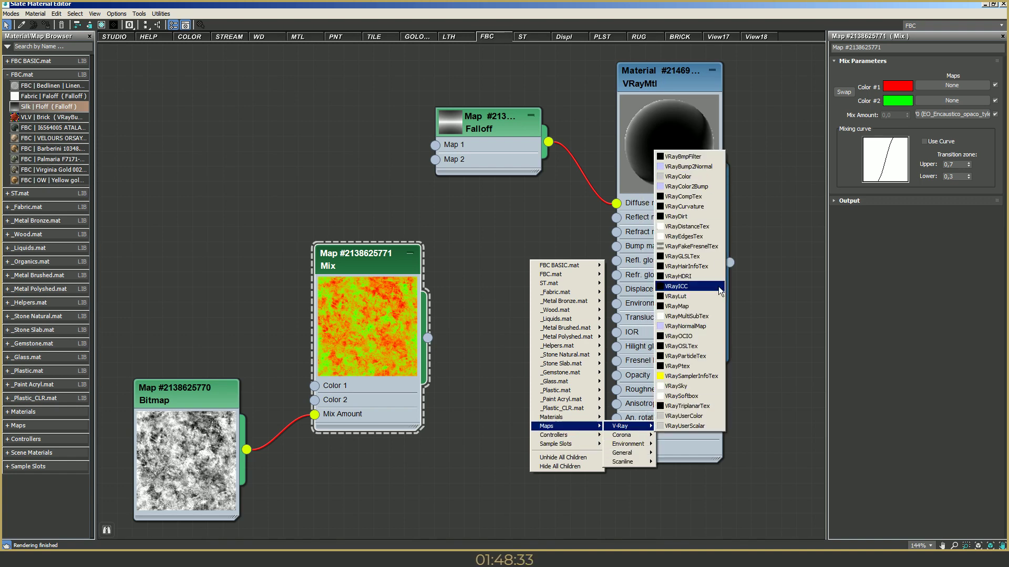
{"action": "left_click", "coordinate": [704, 326]}
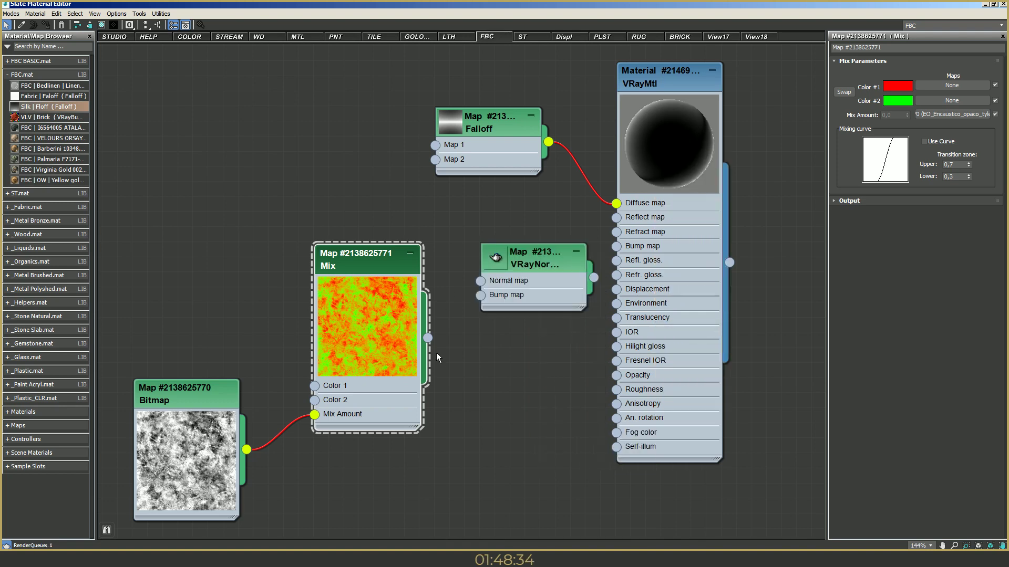
{"action": "left_click_drag", "start_coordinate": [427, 338], "coordinate": [485, 224]}
{"action": "double_click", "coordinate": [498, 261]}
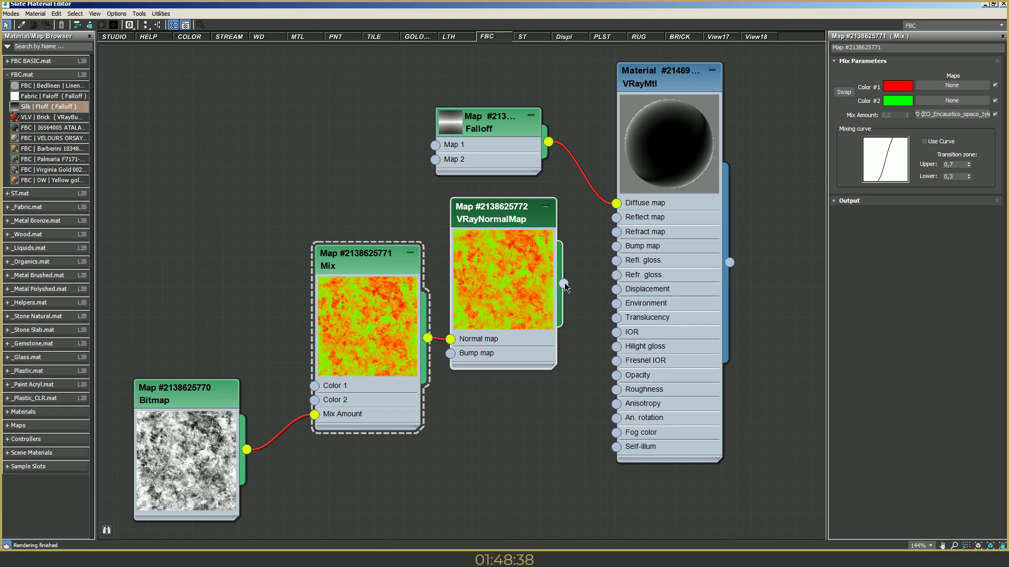
Connect the VRayNormalMap to the VRayMtl's Bump map input and set the material's Bump amount to 100.
{"action": "left_click_drag", "start_coordinate": [564, 284], "coordinate": [616, 246]}
{"action": "middle_click_drag", "start_coordinate": [697, 194], "coordinate": [625, 258]}
{"action": "double_click", "coordinate": [595, 150]}
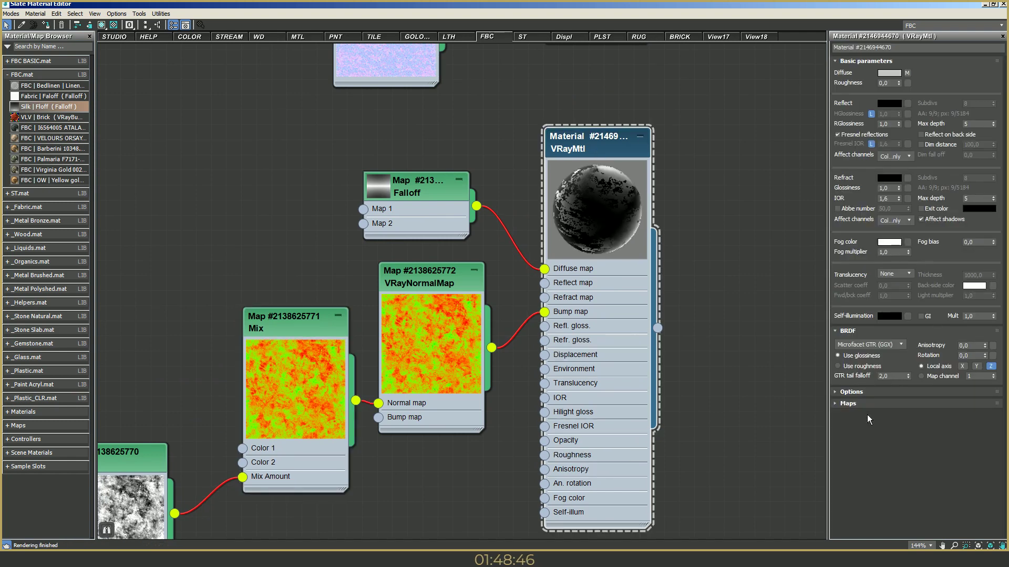
{"action": "left_click", "coordinate": [848, 404]}
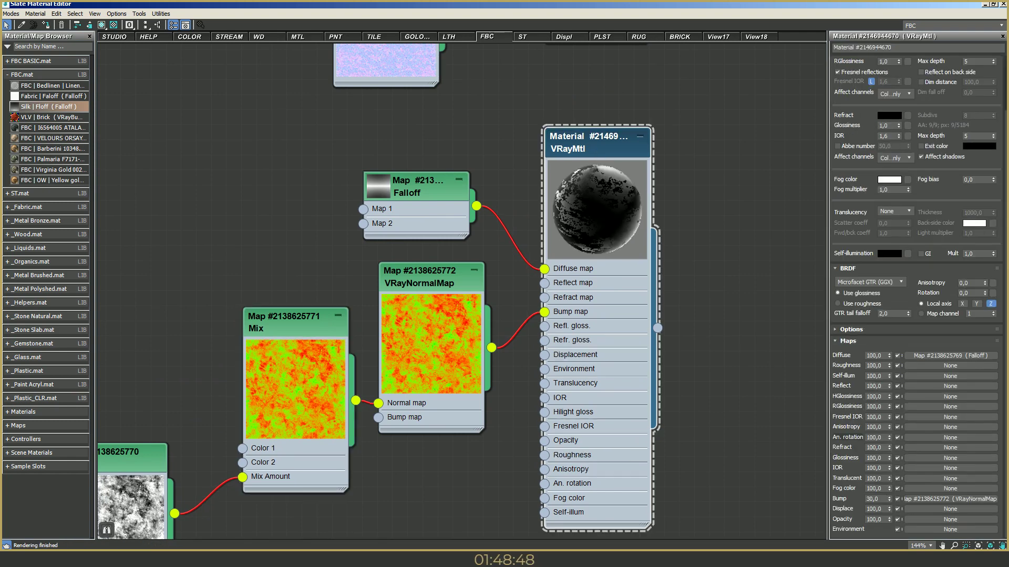
{"action": "double_click", "coordinate": [879, 499]}
{"action": "type", "text": "100"}
{"action": "key", "text": "Return"}
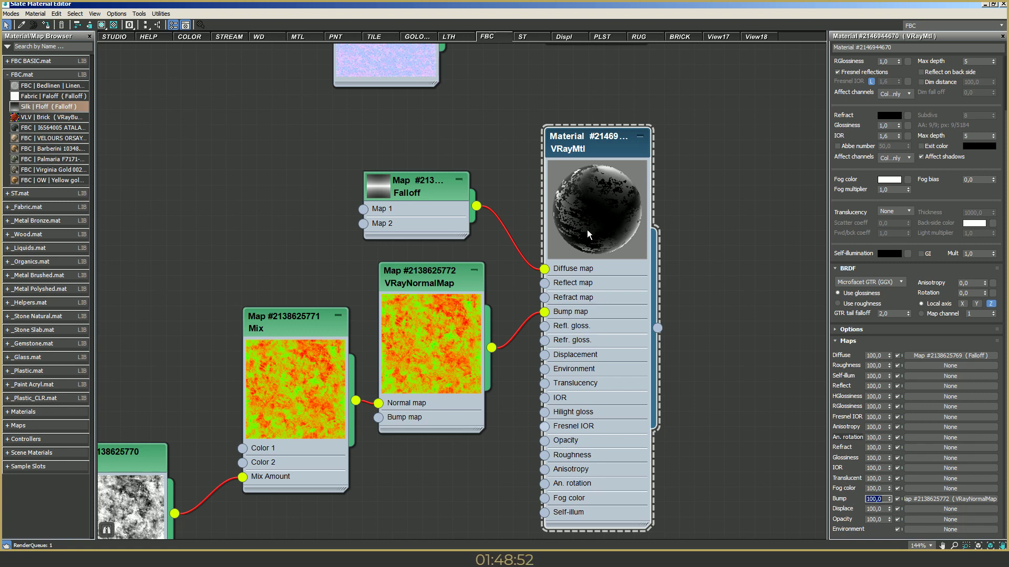
Set the VRayNormalMap's normal map multiplier to 0,3.
{"action": "double_click", "coordinate": [423, 272]}
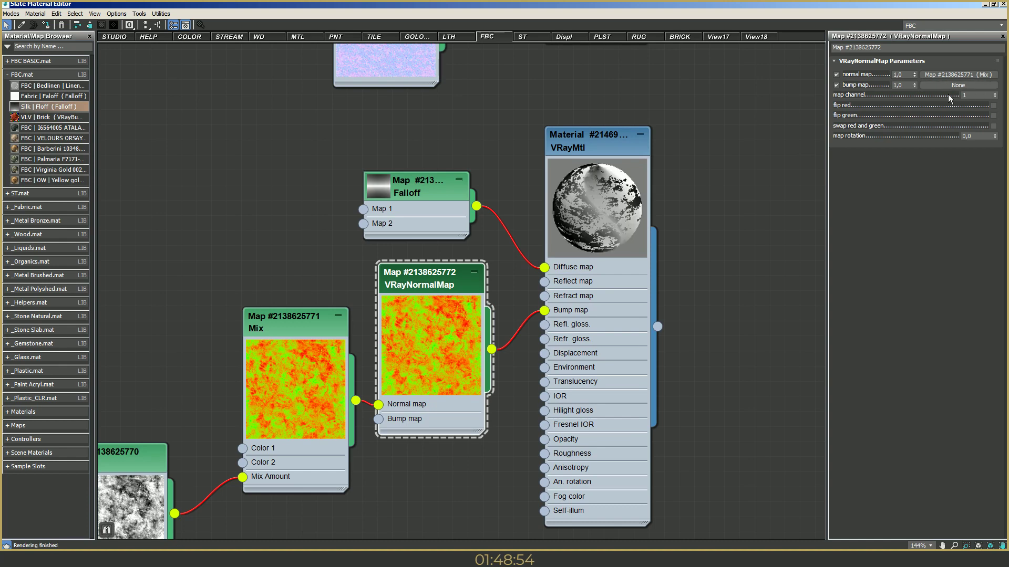
{"action": "left_click", "coordinate": [915, 75]}
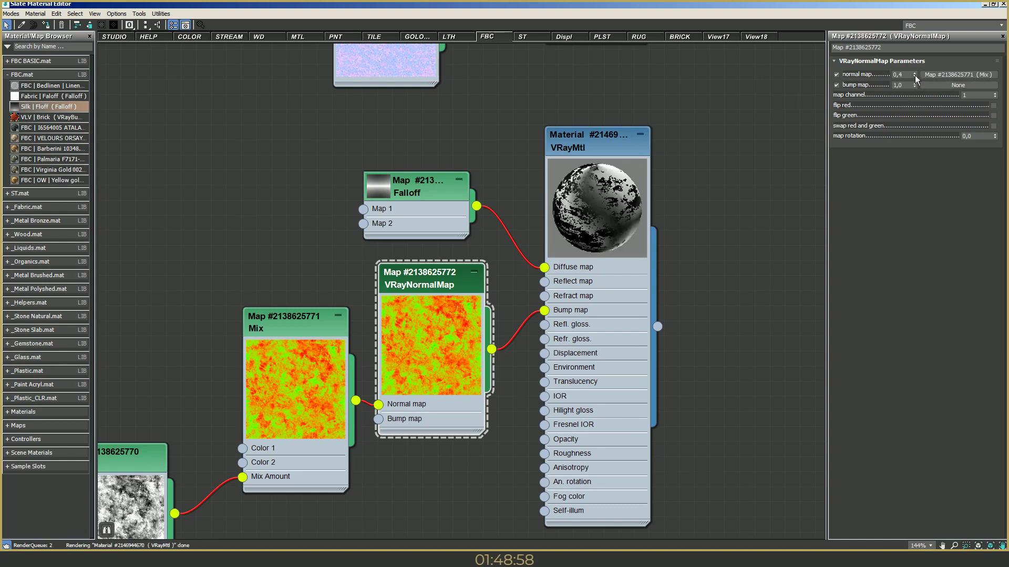
{"action": "left_click", "coordinate": [915, 77]}
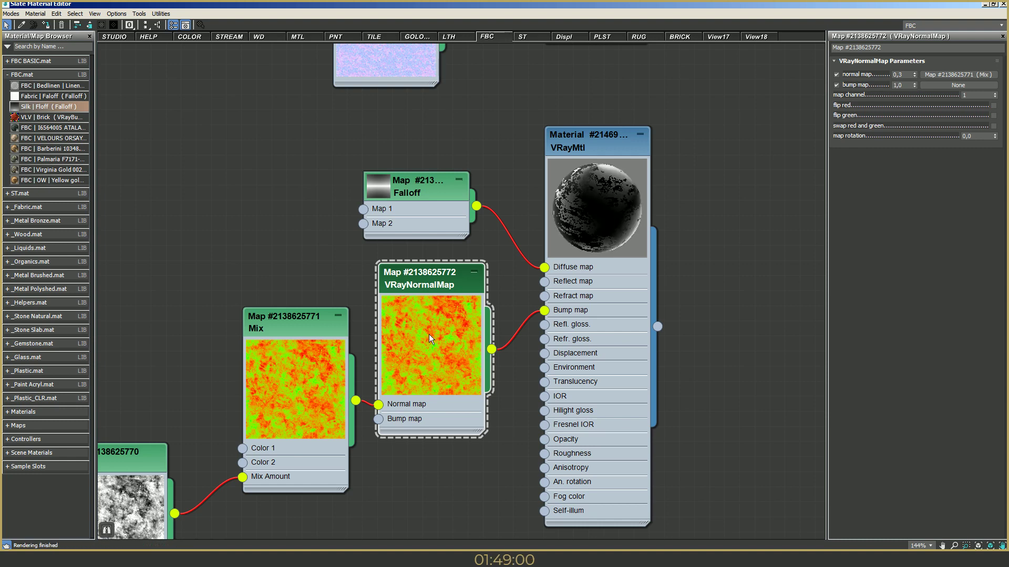
Move the Bitmap and Mix nodes away from the VRayNormalMap and insert a Color Correction between the Mix and the Normal map input.
{"action": "middle_click_drag", "start_coordinate": [272, 402], "coordinate": [435, 267]}
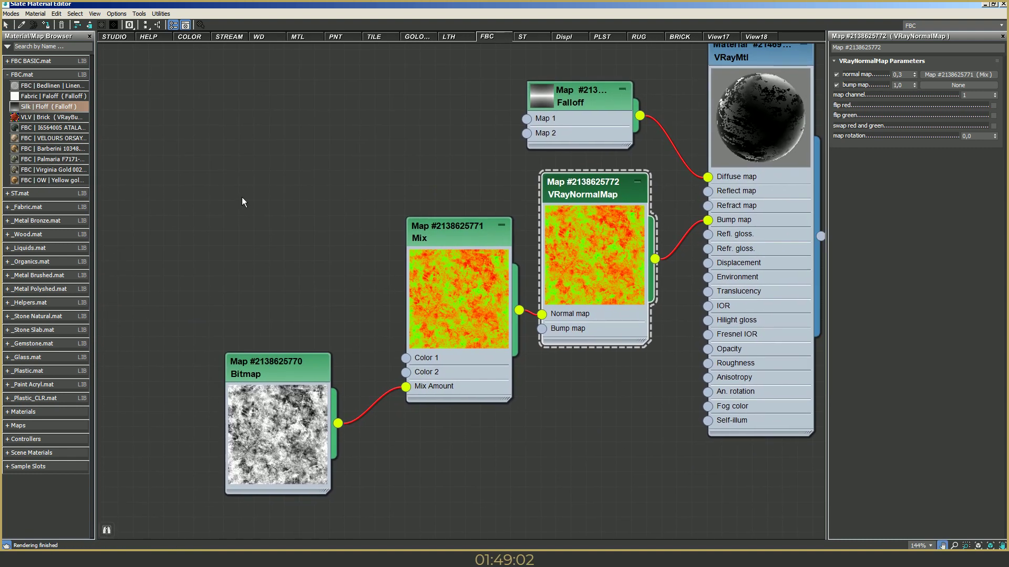
{"action": "left_click_drag", "start_coordinate": [243, 202], "coordinate": [462, 401]}
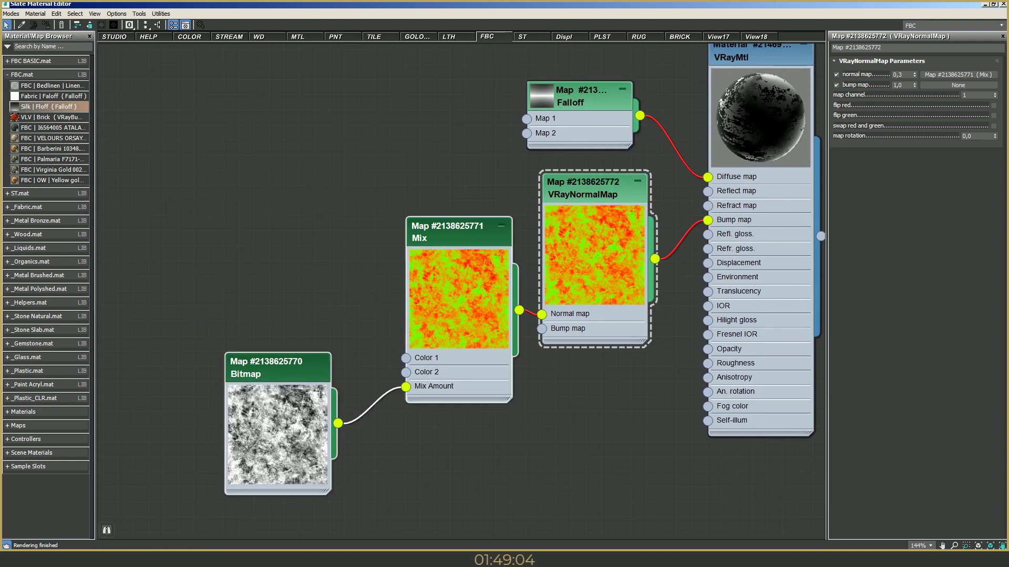
{"action": "left_click_drag", "start_coordinate": [451, 234], "coordinate": [255, 279]}
{"action": "right_click", "coordinate": [377, 230]}
{"action": "mouse_move", "coordinate": [395, 395]}
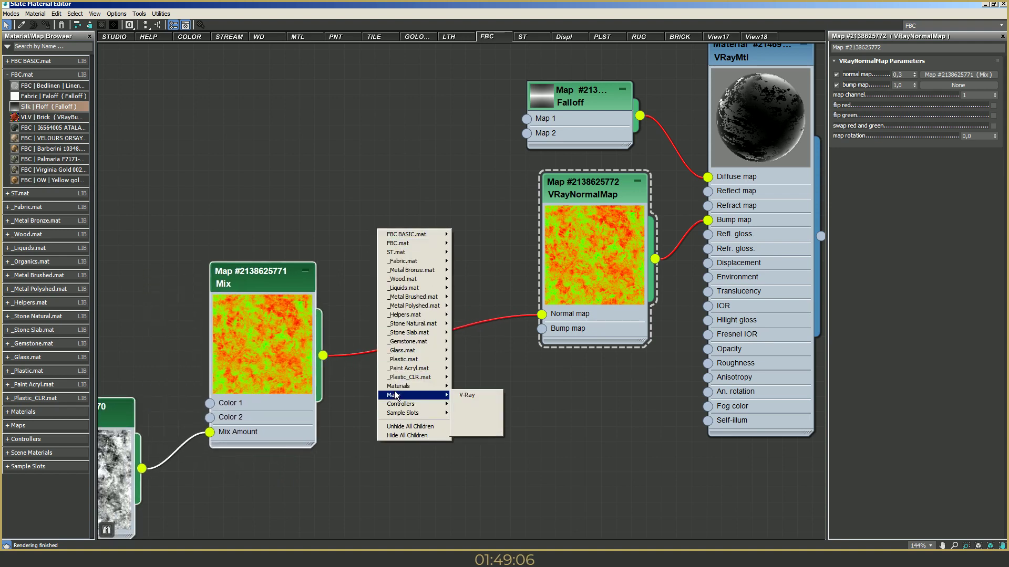
{"action": "mouse_move", "coordinate": [483, 395]}
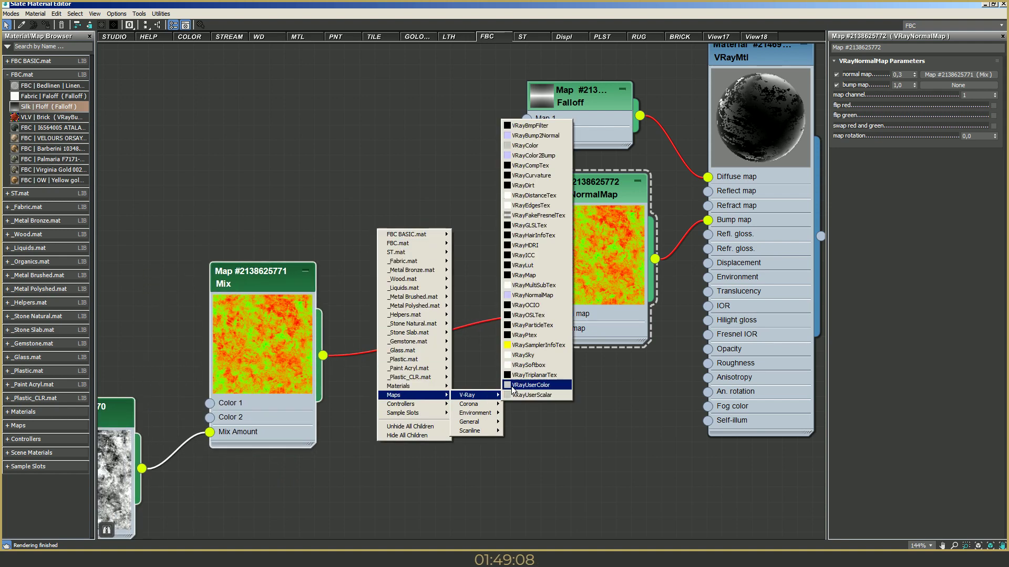
{"action": "mouse_move", "coordinate": [476, 422]}
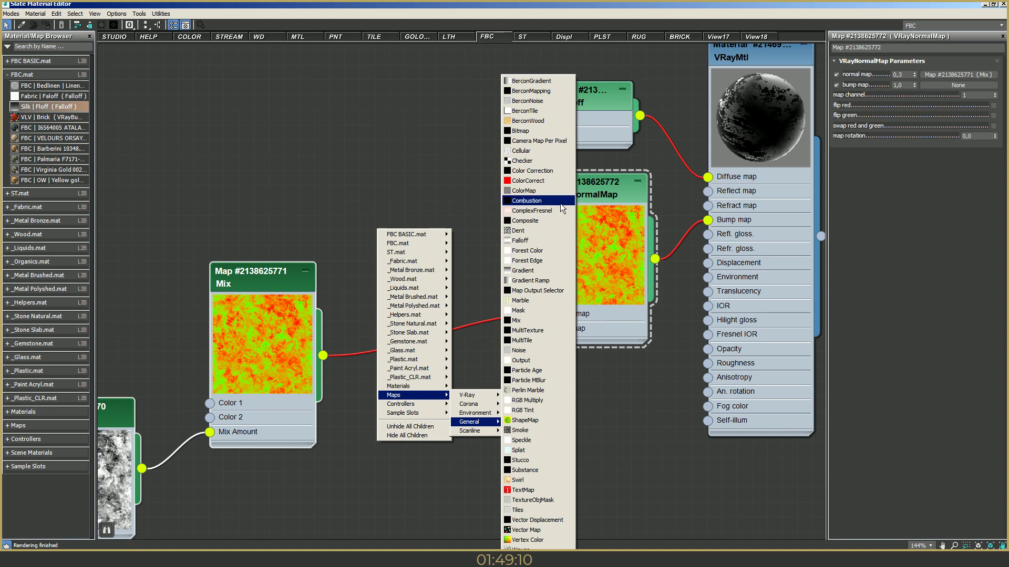
{"action": "left_click", "coordinate": [554, 173]}
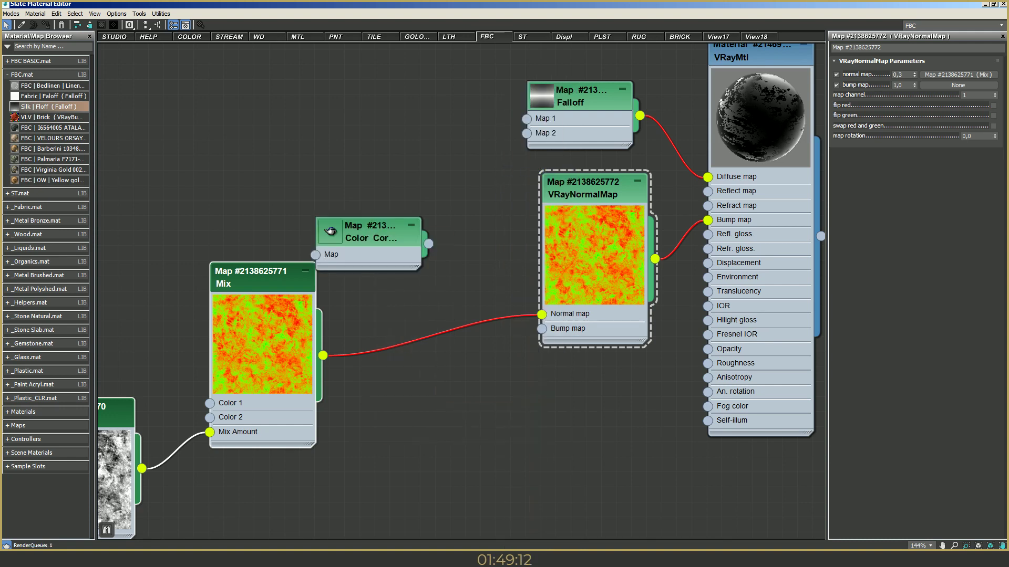
{"action": "left_click_drag", "start_coordinate": [349, 224], "coordinate": [446, 256]}
{"action": "left_click_drag", "start_coordinate": [323, 355], "coordinate": [390, 285]}
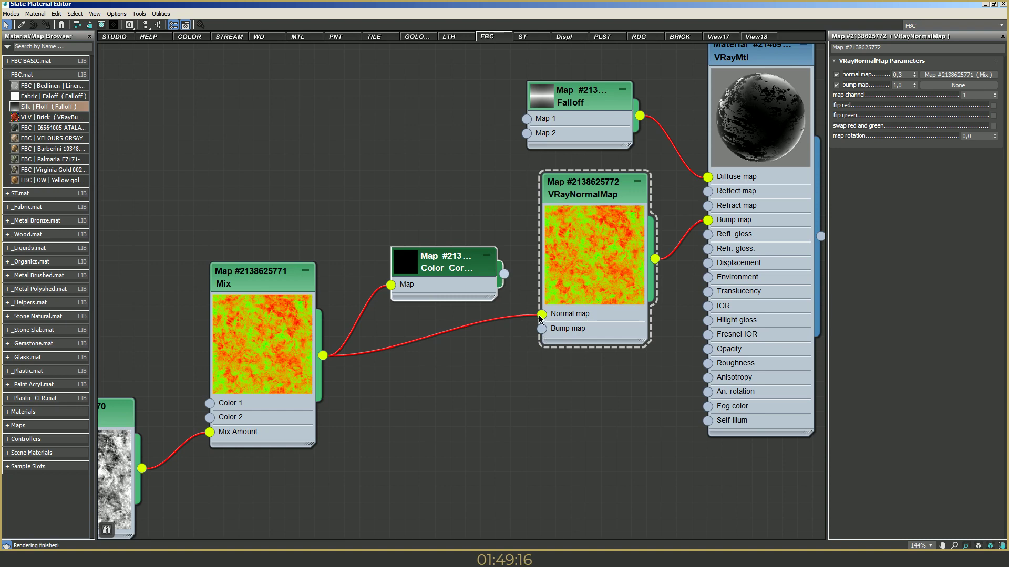
{"action": "left_click_drag", "start_coordinate": [504, 274], "coordinate": [542, 314]}
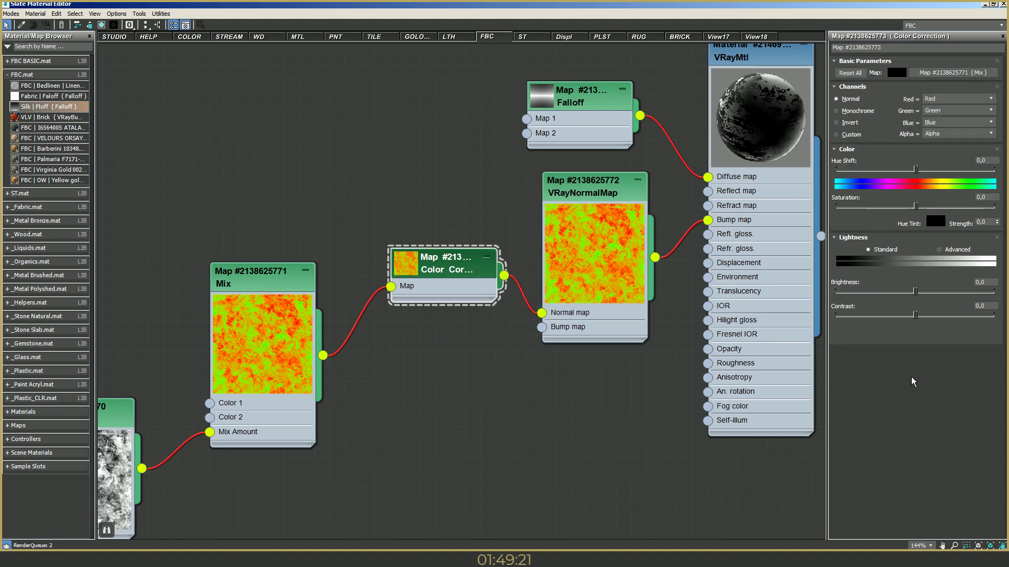
Switch the Color Correction's Lightness to Advanced and set the RGB Gamma/Contrast to 0,45.
{"action": "left_click", "coordinate": [956, 249]}
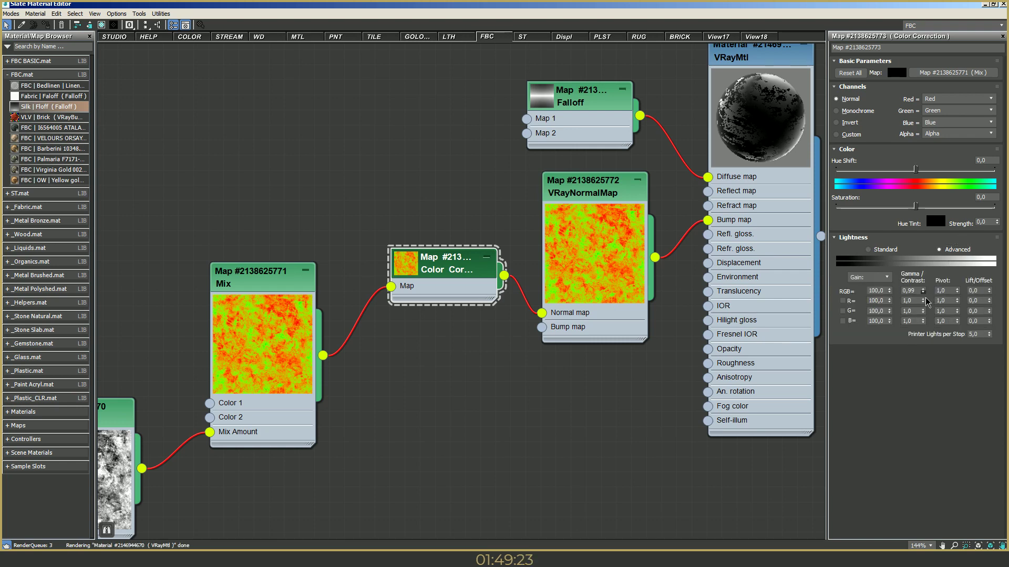
{"action": "left_click_drag", "start_coordinate": [923, 292], "coordinate": [924, 301]}
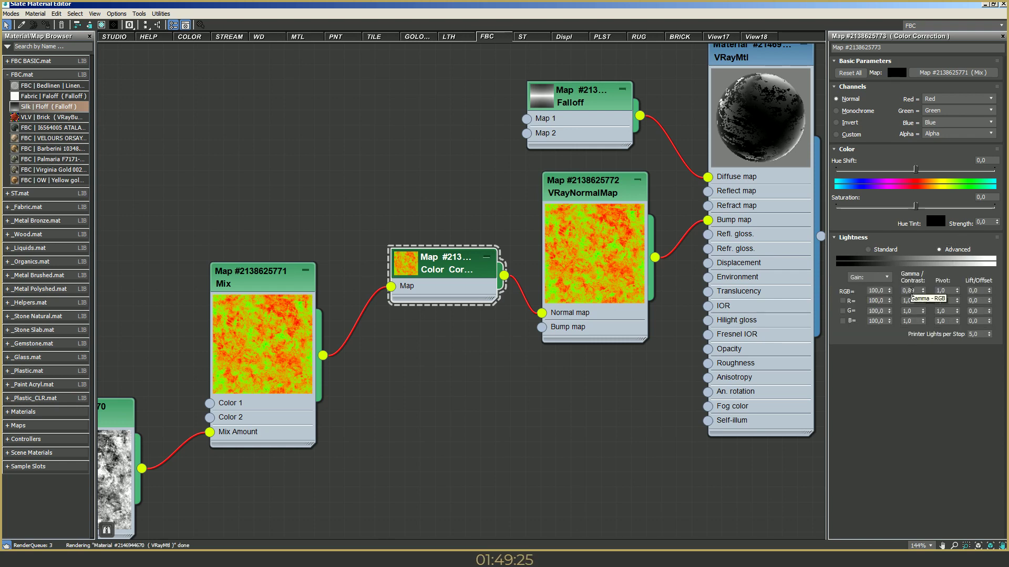
{"action": "key", "text": "Return"}
{"action": "type", "text": "0,45"}
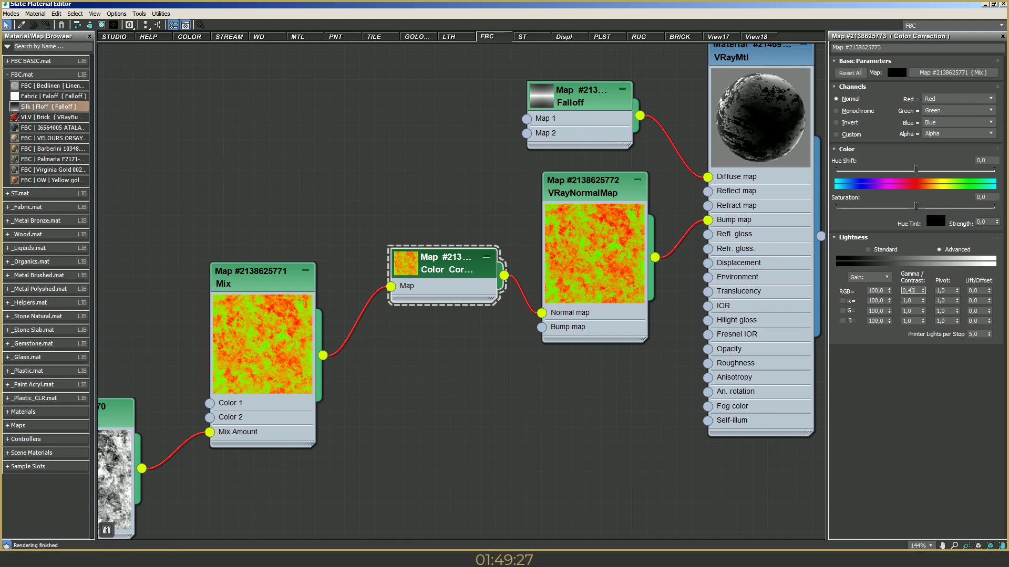
{"action": "key", "text": "Return"}
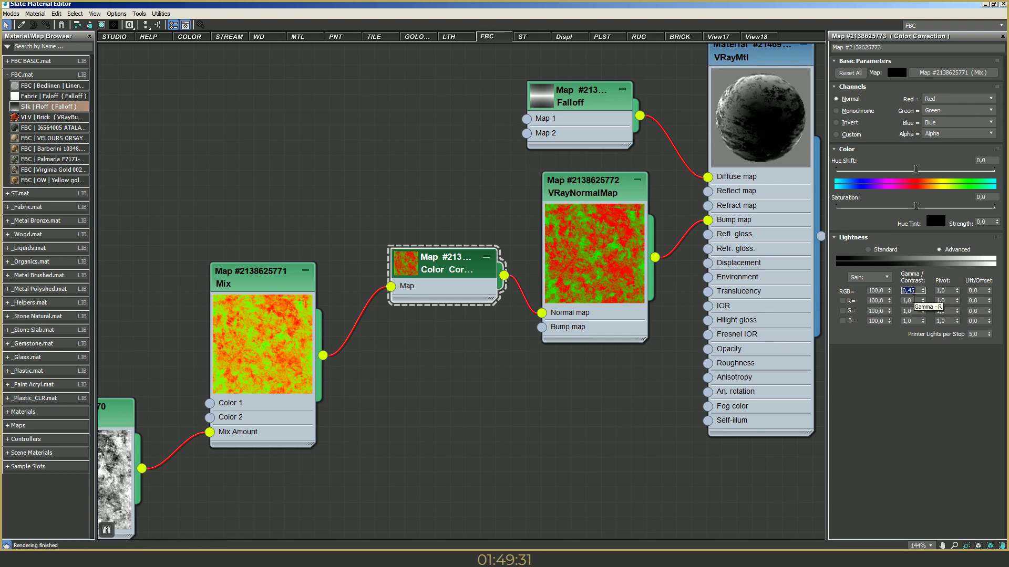
Set the Color Correction's RGB Gamma/Contrast to 2,2 and move its node slightly down in line with the Mix.
{"action": "type", "text": "2,"}
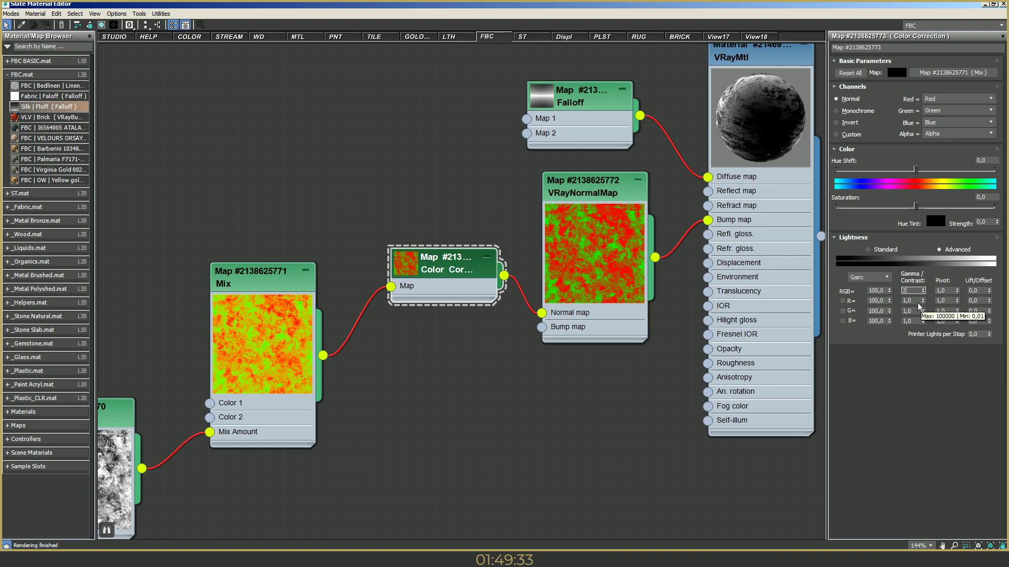
{"action": "type", "text": "2"}
{"action": "key", "text": "Return"}
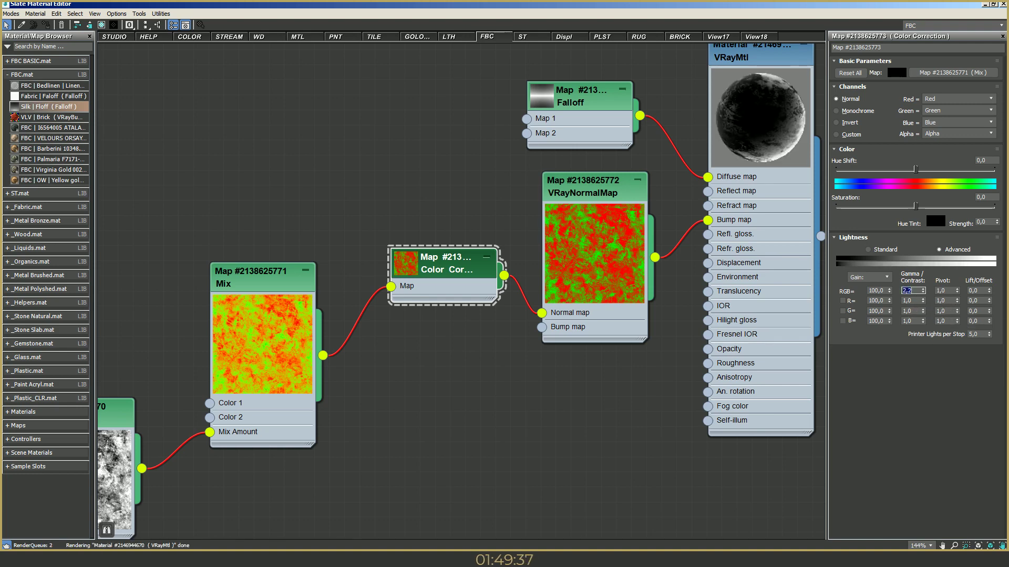
{"action": "left_click_drag", "start_coordinate": [450, 268], "coordinate": [432, 293]}
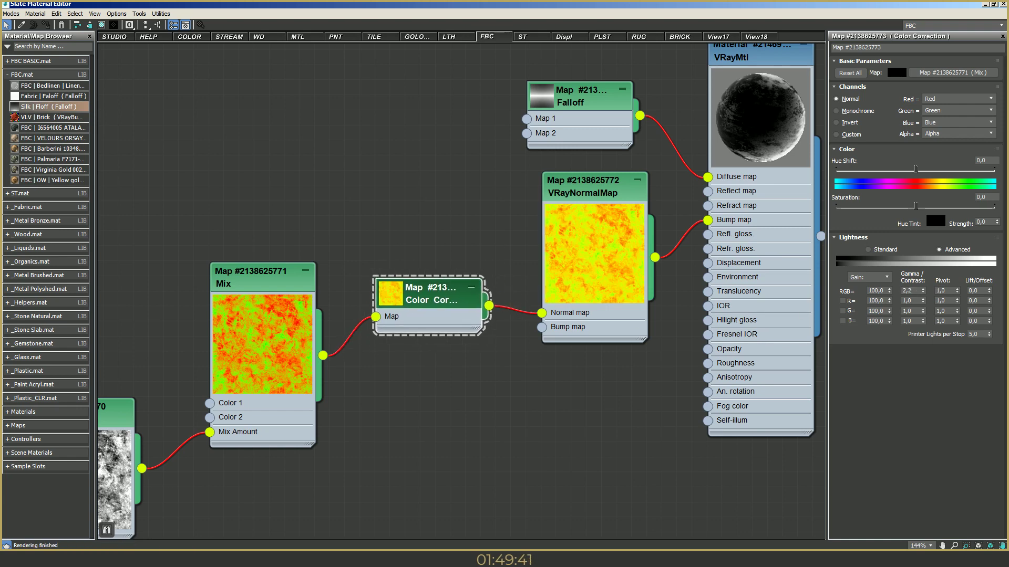
Set the VRayNormalMap's normal map multiplier to 0,1.
{"action": "middle_click_drag", "start_coordinate": [624, 250], "coordinate": [580, 305]}
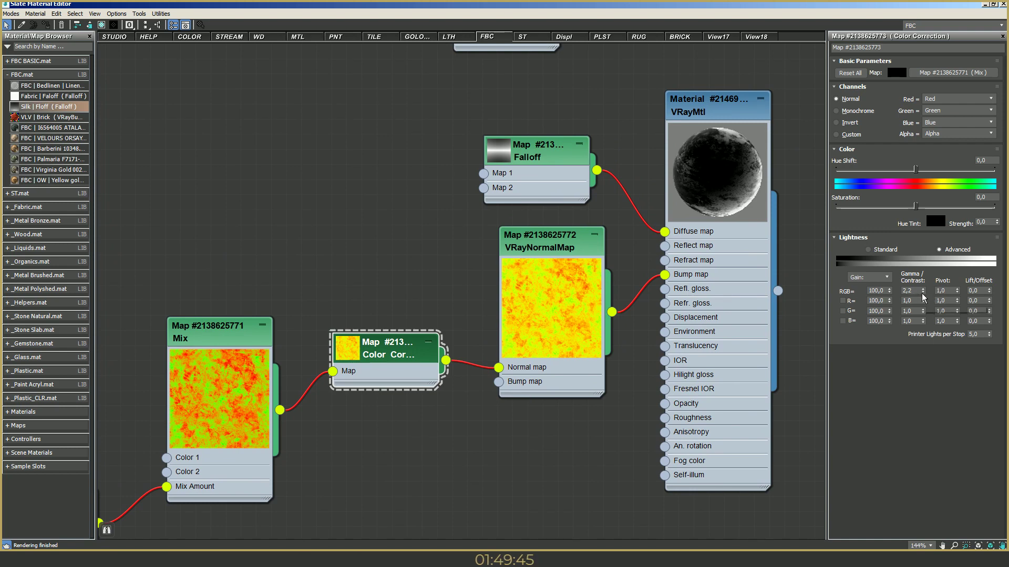
{"action": "middle_click_drag", "start_coordinate": [547, 307], "coordinate": [530, 336]}
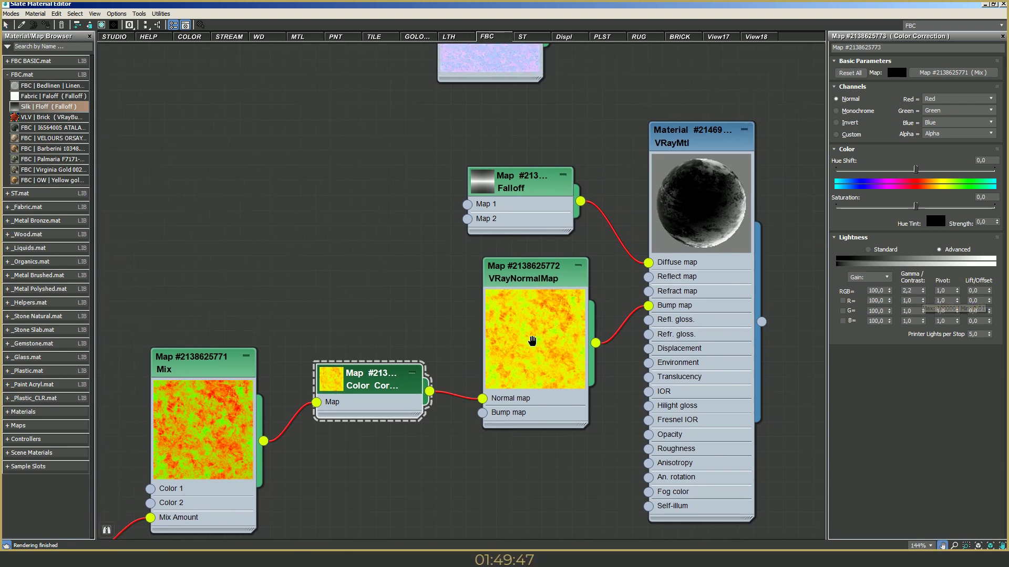
{"action": "left_click", "coordinate": [531, 336]}
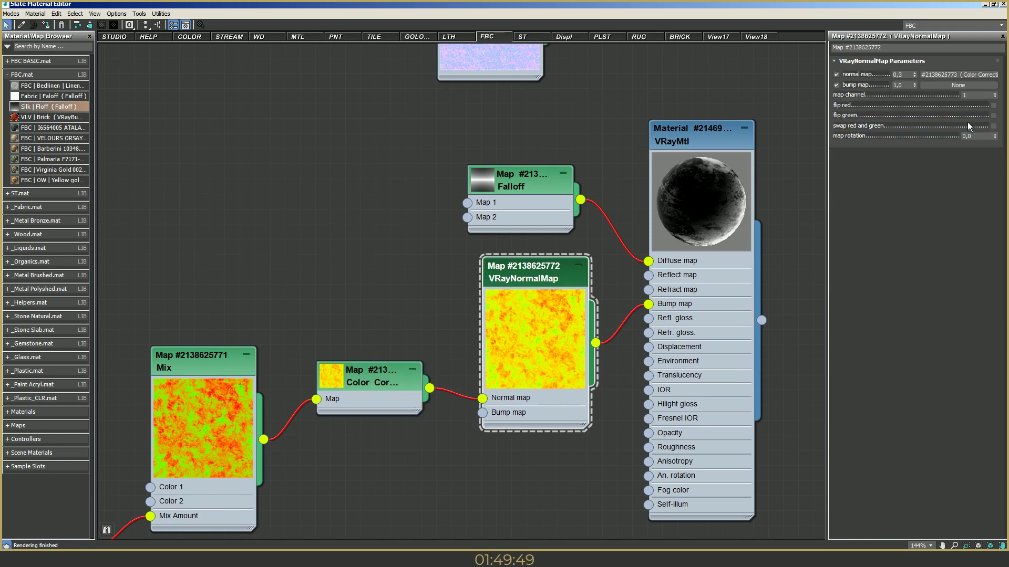
{"action": "left_click", "coordinate": [913, 77]}
{"action": "type", "text": "0,1"}
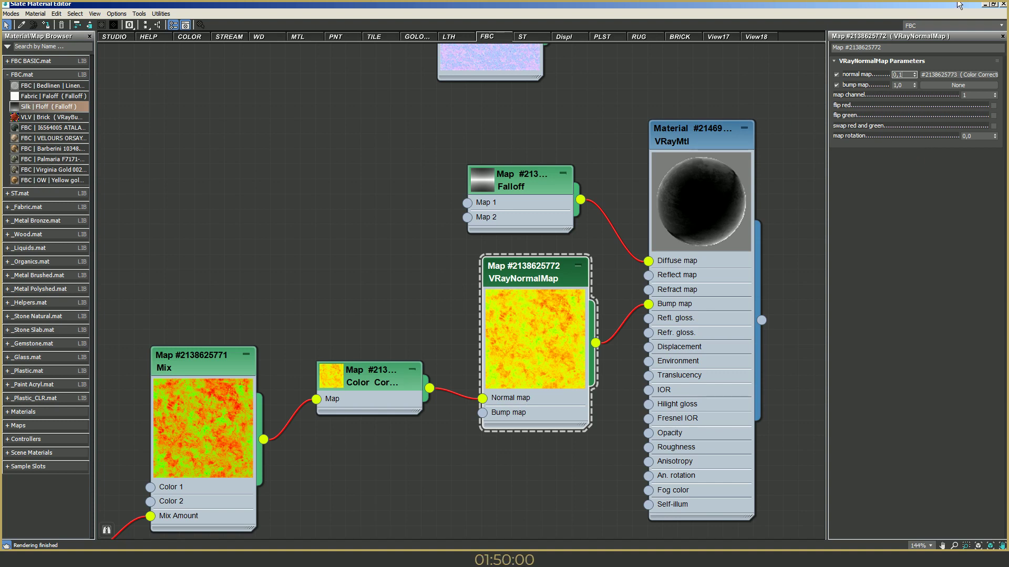
Restore the Slate Material Editor to a smaller window, move the V-Ray frame buffer aside and close the parameter editor.
{"action": "left_click", "coordinate": [996, 4]}
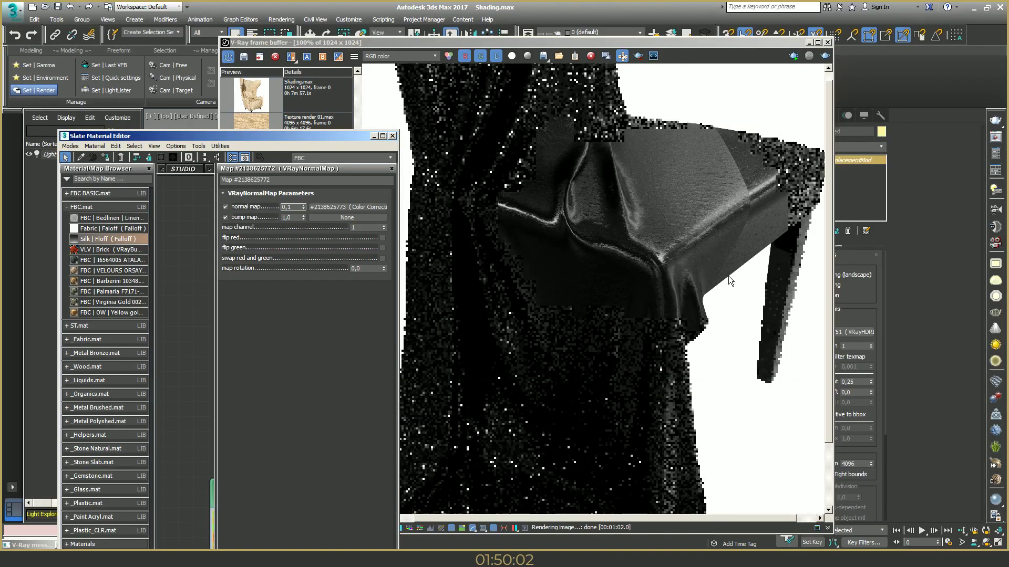
{"action": "left_click_drag", "start_coordinate": [735, 43], "coordinate": [1008, 268]}
{"action": "left_click", "coordinate": [391, 168]}
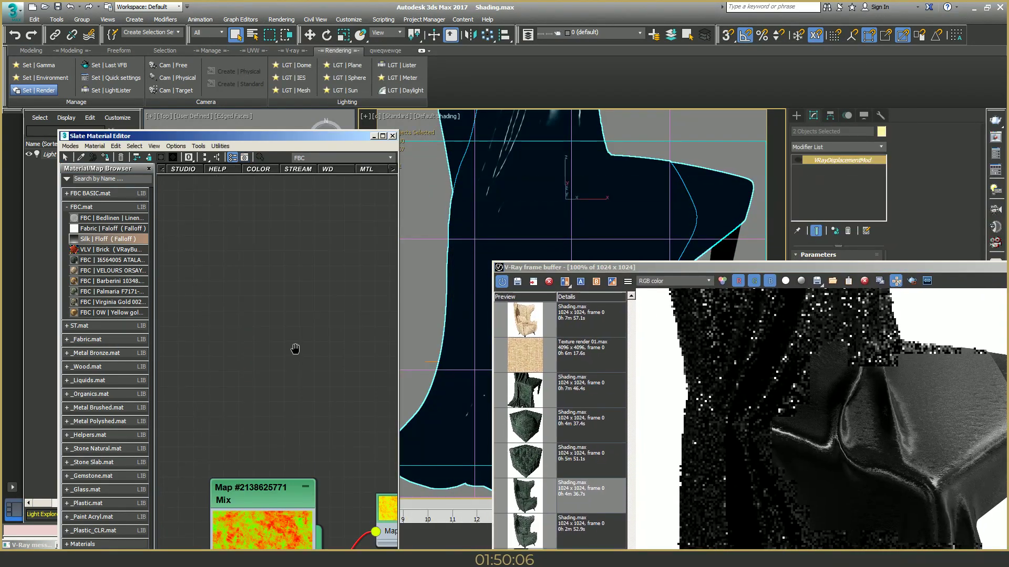
Assign the test VRayMtl to the selected draped cloth objects.
{"action": "middle_click_drag", "start_coordinate": [293, 344], "coordinate": [215, 326]}
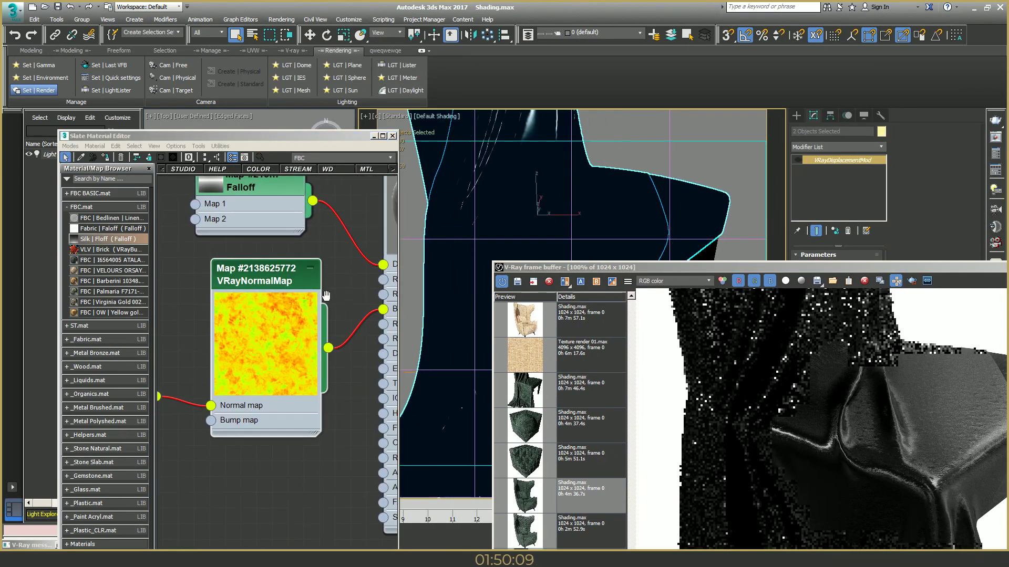
{"action": "middle_click_drag", "start_coordinate": [326, 294], "coordinate": [226, 330]}
{"action": "middle_click_drag", "start_coordinate": [292, 302], "coordinate": [280, 358]}
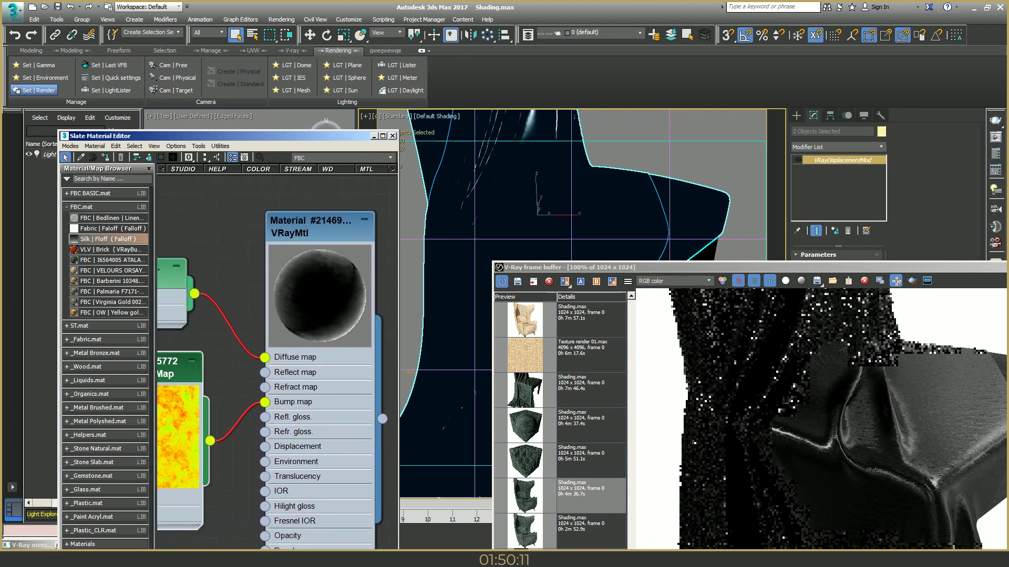
{"action": "left_click", "coordinate": [106, 158]}
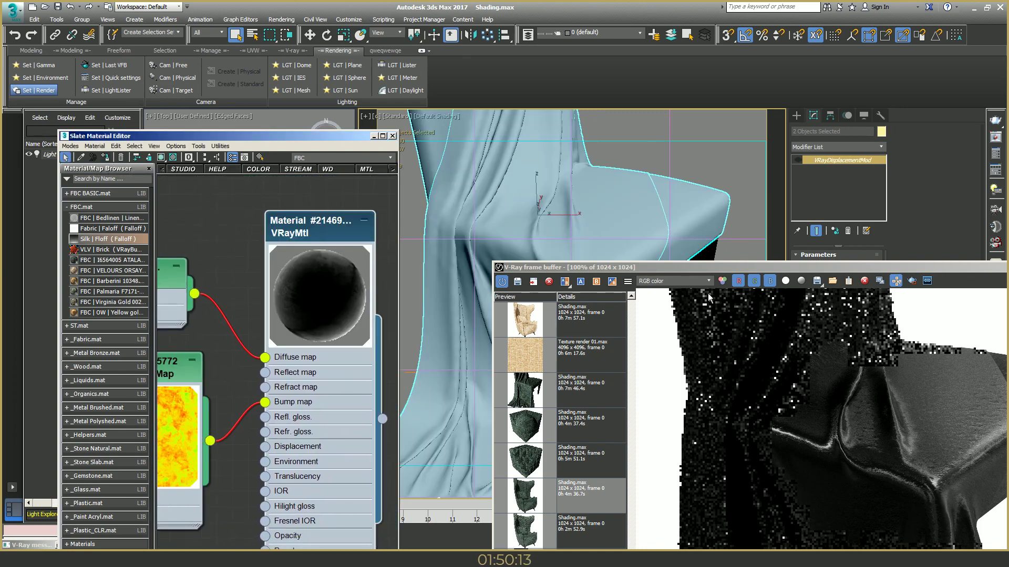
Start a render of the draped cloth in the V-Ray frame buffer and limit it to a region around the seat's front corner.
{"action": "left_click_drag", "start_coordinate": [739, 270], "coordinate": [619, 13]}
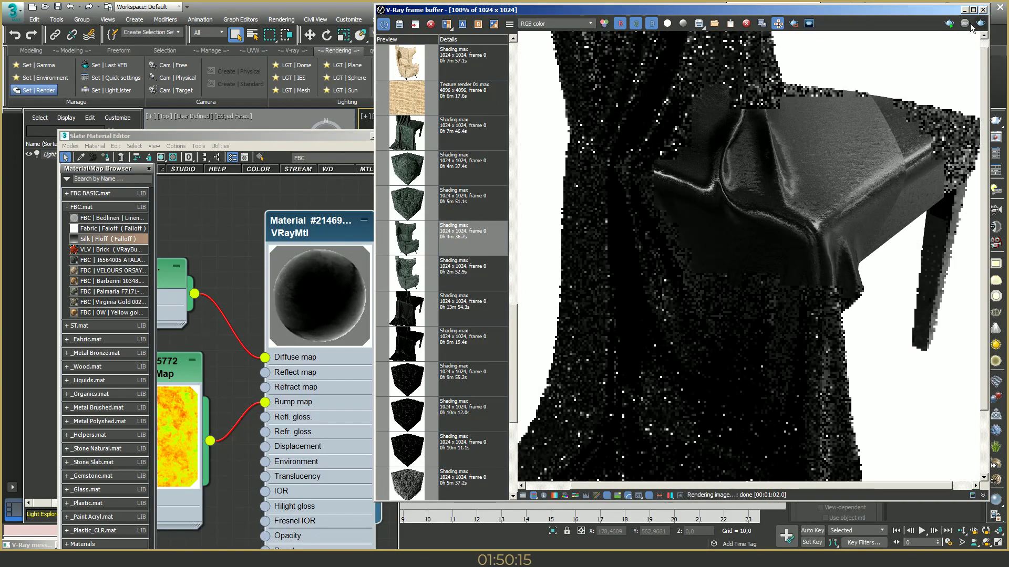
{"action": "left_click", "coordinate": [948, 24]}
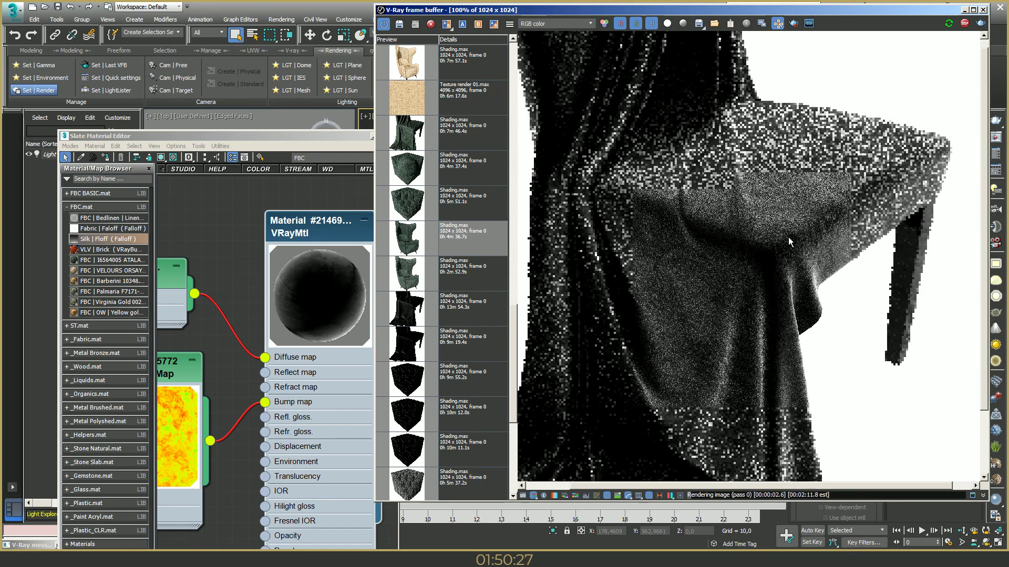
{"action": "scroll", "coordinate": [818, 221], "scroll_direction": "down", "scroll_amount": 3}
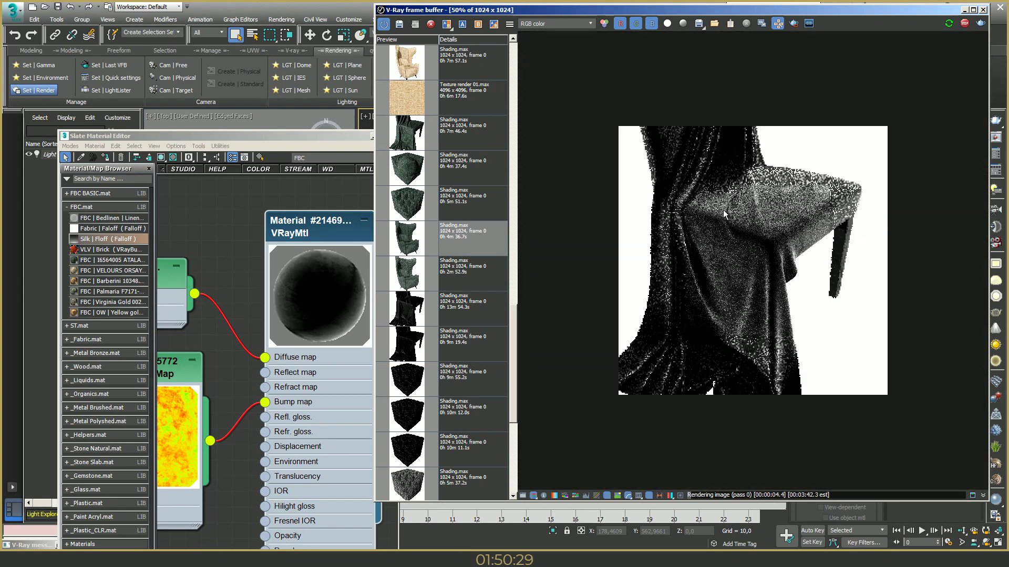
{"action": "scroll", "coordinate": [691, 235], "scroll_direction": "up", "scroll_amount": 3}
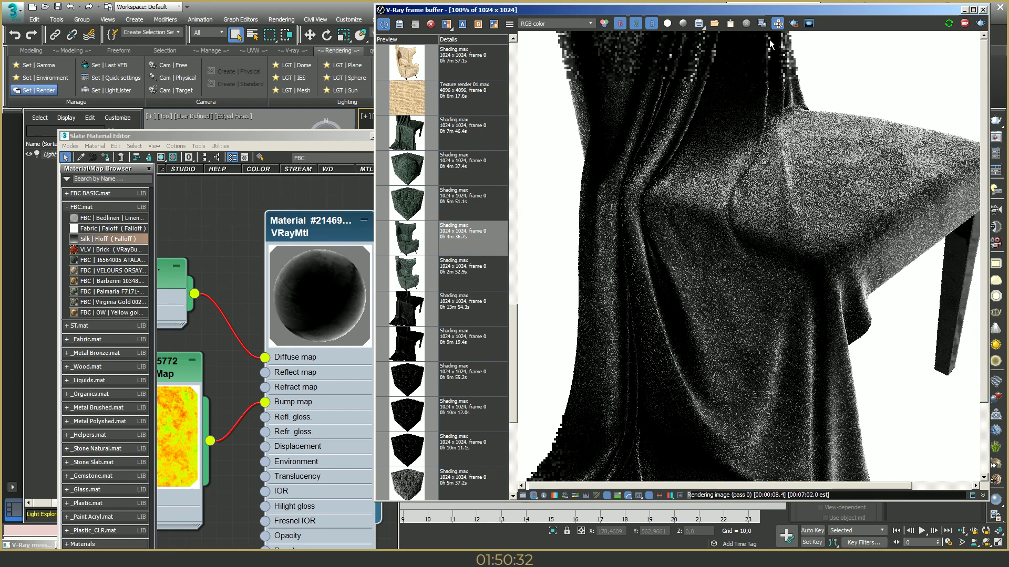
{"action": "left_click", "coordinate": [794, 24]}
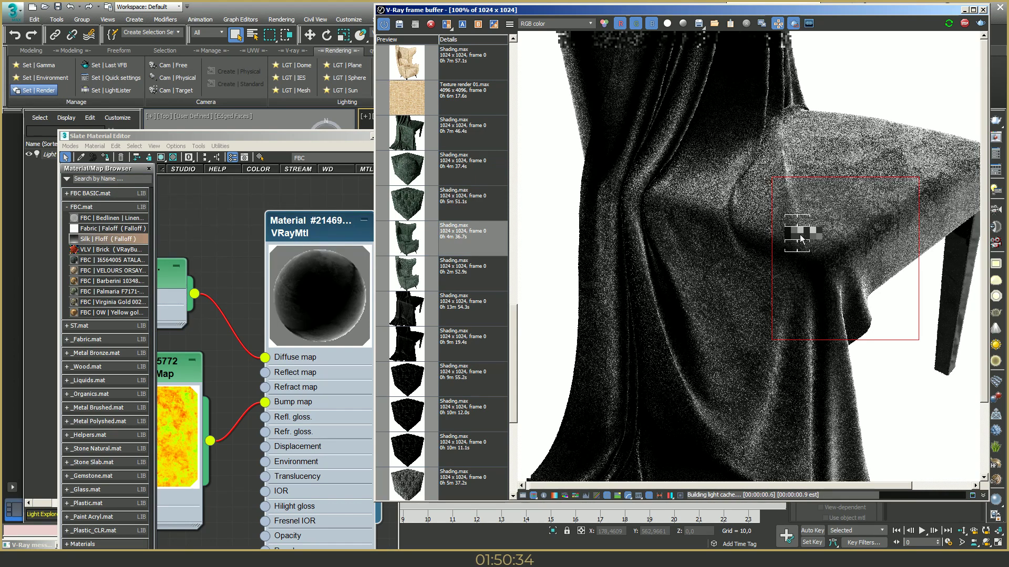
Examine the seat corner's render close up, moving the render region to the hanging fold and to the seat's front edge.
{"action": "scroll", "coordinate": [896, 238], "scroll_direction": "up", "scroll_amount": 1}
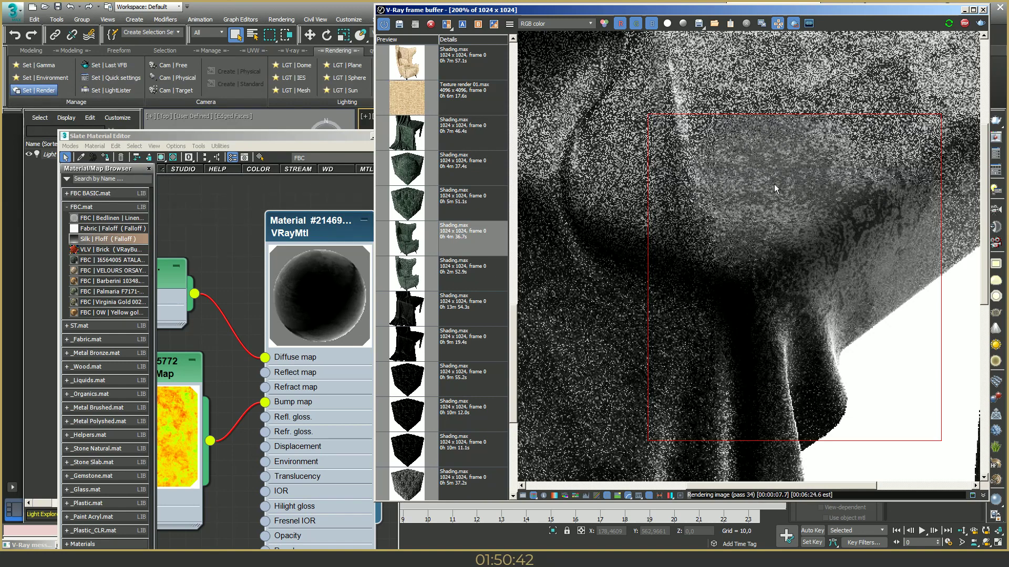
{"action": "scroll", "coordinate": [751, 182], "scroll_direction": "down", "scroll_amount": 2}
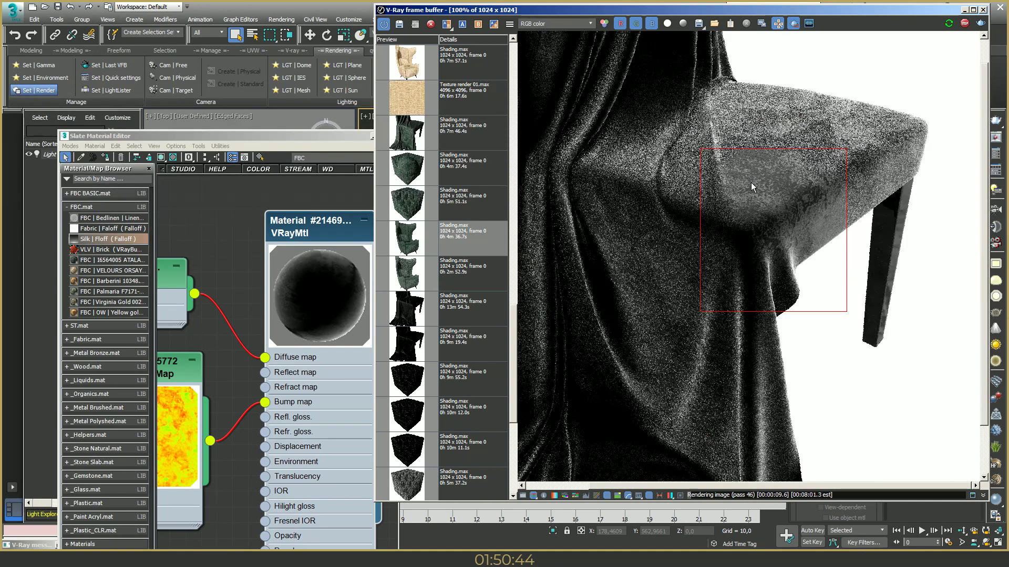
{"action": "scroll", "coordinate": [746, 182], "scroll_direction": "up", "scroll_amount": 2}
{"action": "left_click_drag", "start_coordinate": [746, 311], "coordinate": [875, 406]}
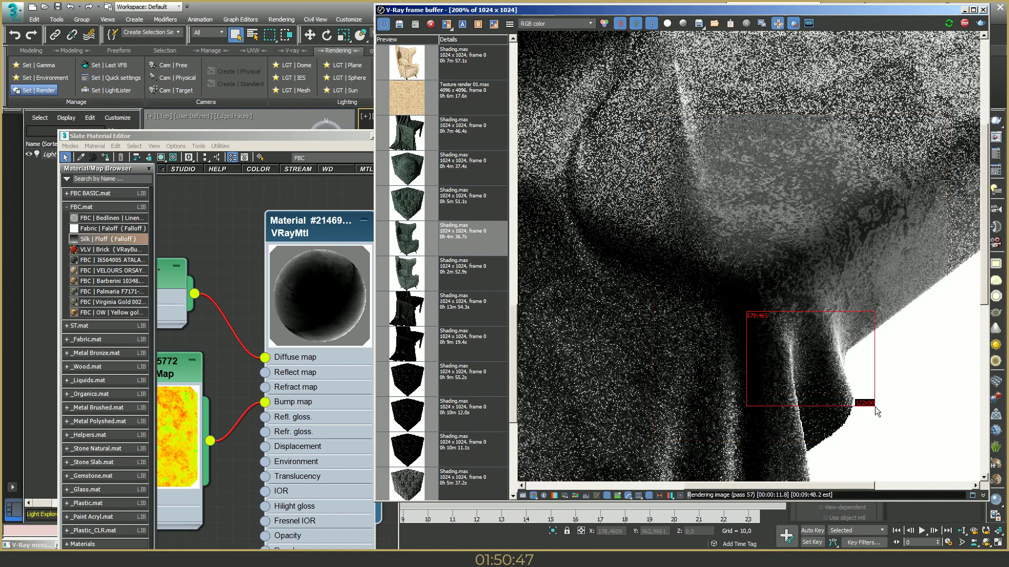
{"action": "scroll", "coordinate": [722, 326], "scroll_direction": "down", "scroll_amount": 2}
{"action": "left_click_drag", "start_coordinate": [614, 167], "coordinate": [734, 217]}
{"action": "scroll", "coordinate": [664, 190], "scroll_direction": "up", "scroll_amount": 2}
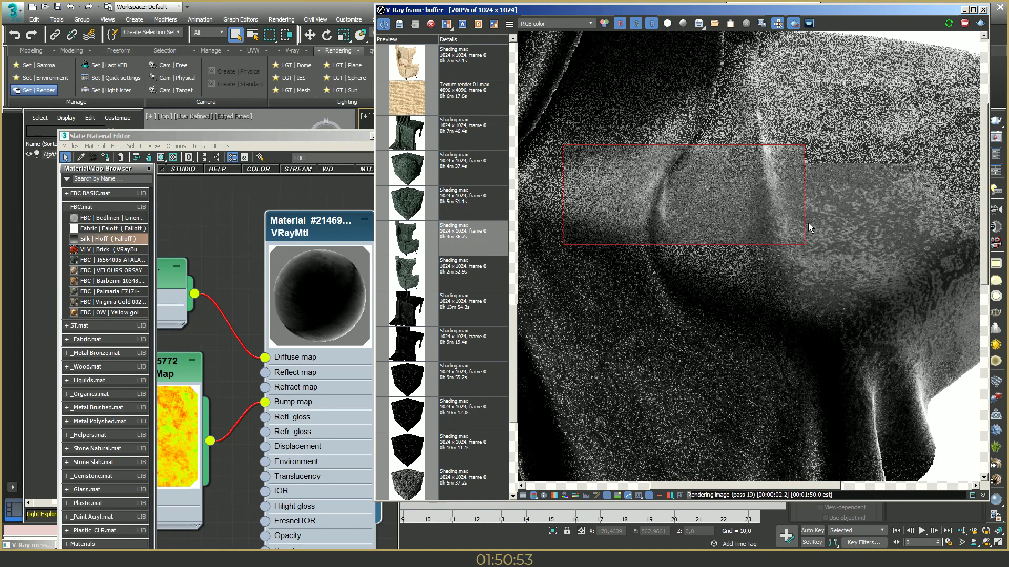
{"action": "scroll", "coordinate": [749, 221], "scroll_direction": "down", "scroll_amount": 2}
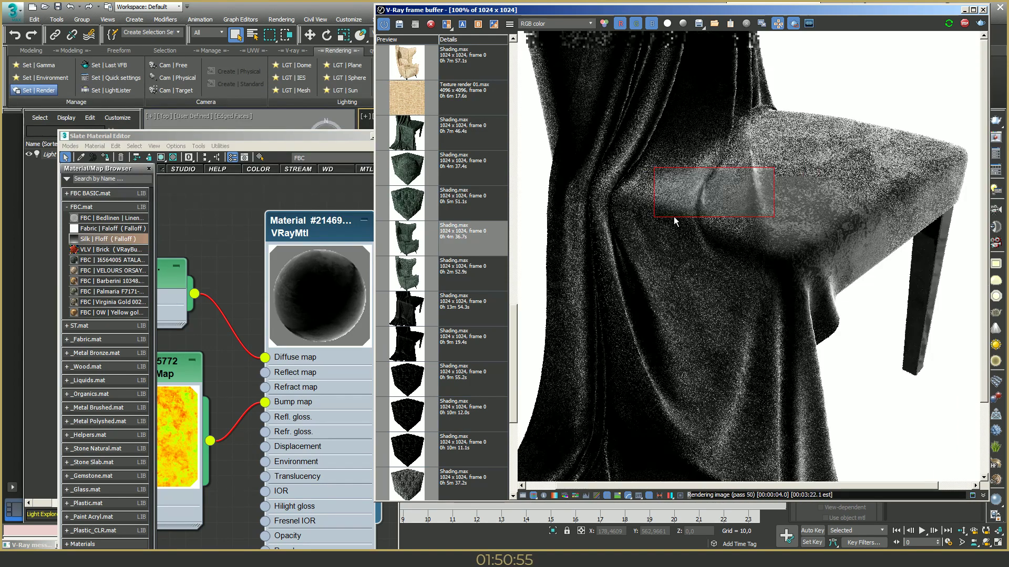
Move the render region onto the gathered folds beside the seat and inspect the cloth's texture there.
{"action": "left_click_drag", "start_coordinate": [726, 234], "coordinate": [726, 234]}
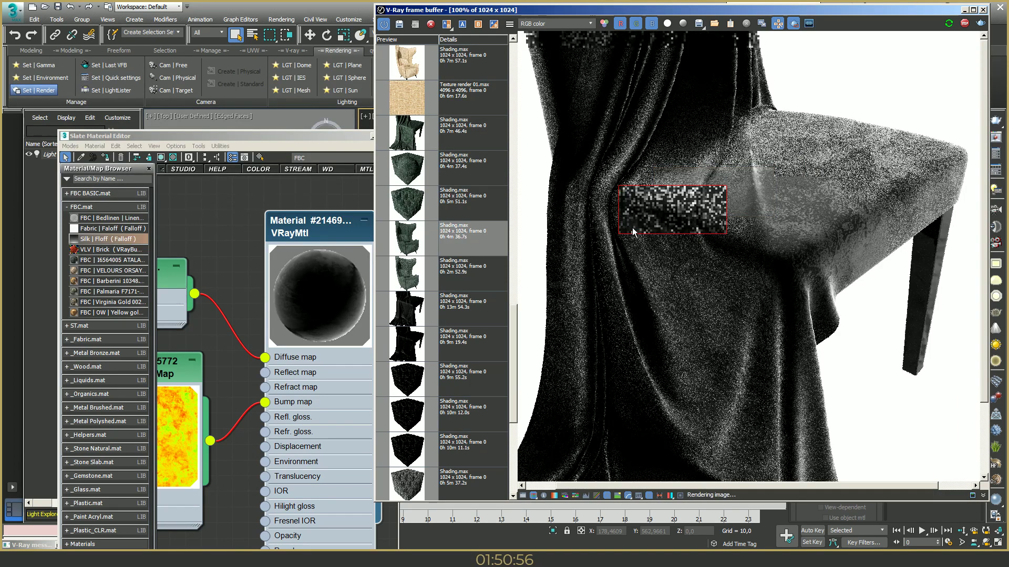
{"action": "left_click_drag", "start_coordinate": [557, 186], "coordinate": [690, 275]}
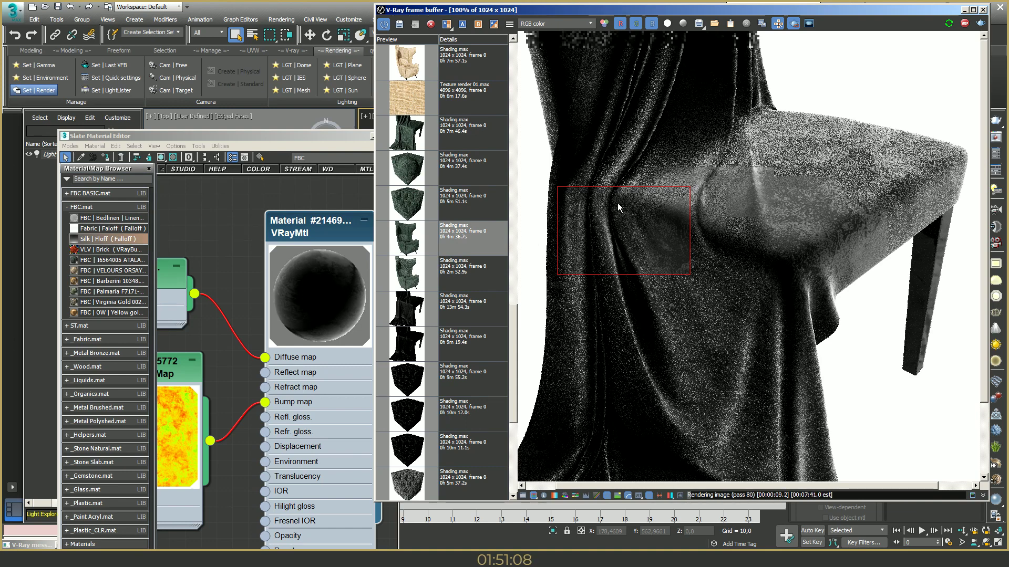
{"action": "scroll", "coordinate": [622, 217], "scroll_direction": "up", "scroll_amount": 1}
{"action": "scroll", "coordinate": [608, 234], "scroll_direction": "down", "scroll_amount": 3}
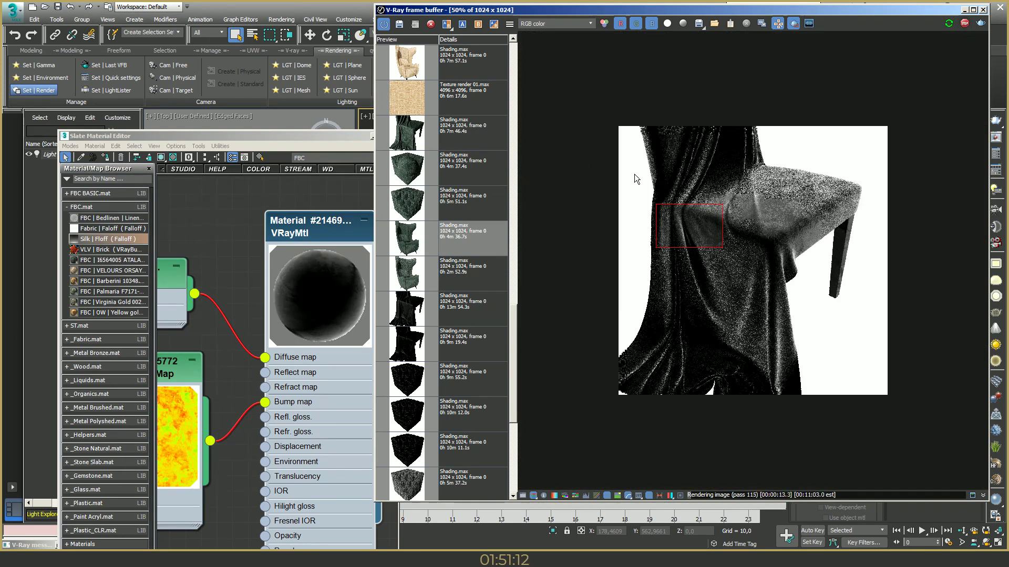
Maximize the Slate Material Editor and select the VRayHDRI normal map node above the test material.
{"action": "left_click", "coordinate": [342, 140]}
{"action": "left_click", "coordinate": [383, 136]}
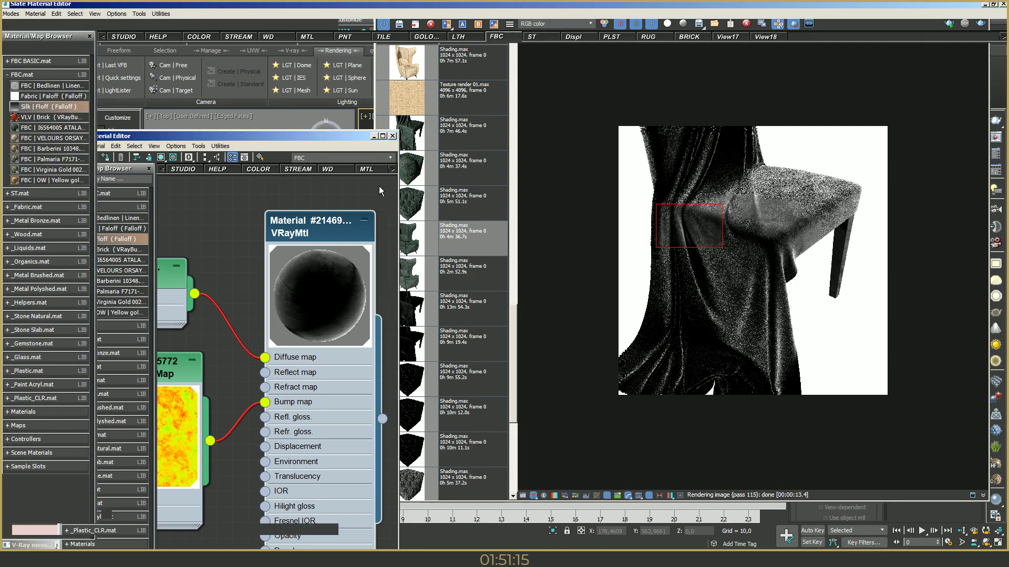
{"action": "middle_click_drag", "start_coordinate": [315, 183], "coordinate": [767, 330]}
{"action": "middle_click_drag", "start_coordinate": [519, 149], "coordinate": [517, 305]}
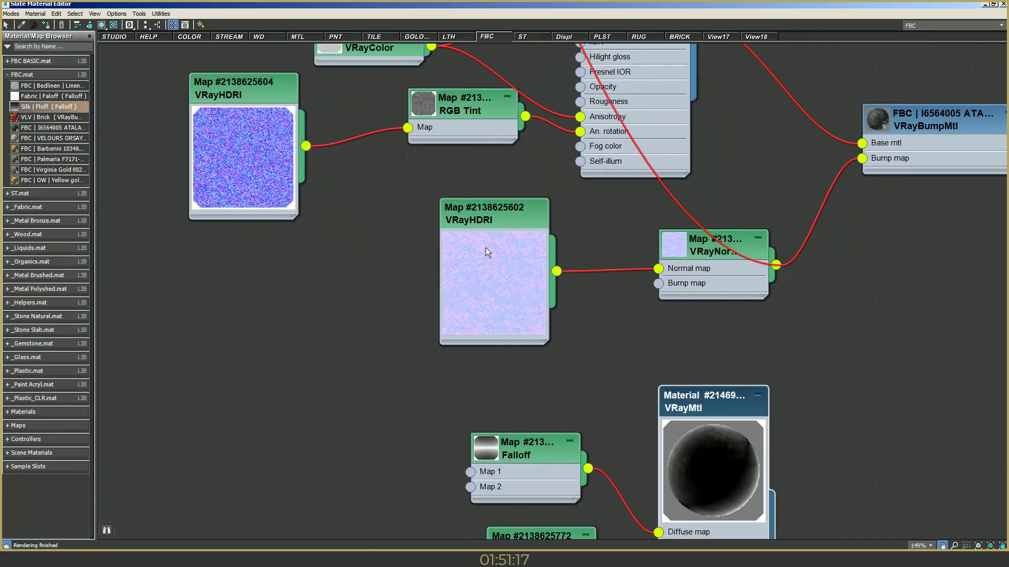
{"action": "left_click", "coordinate": [464, 225]}
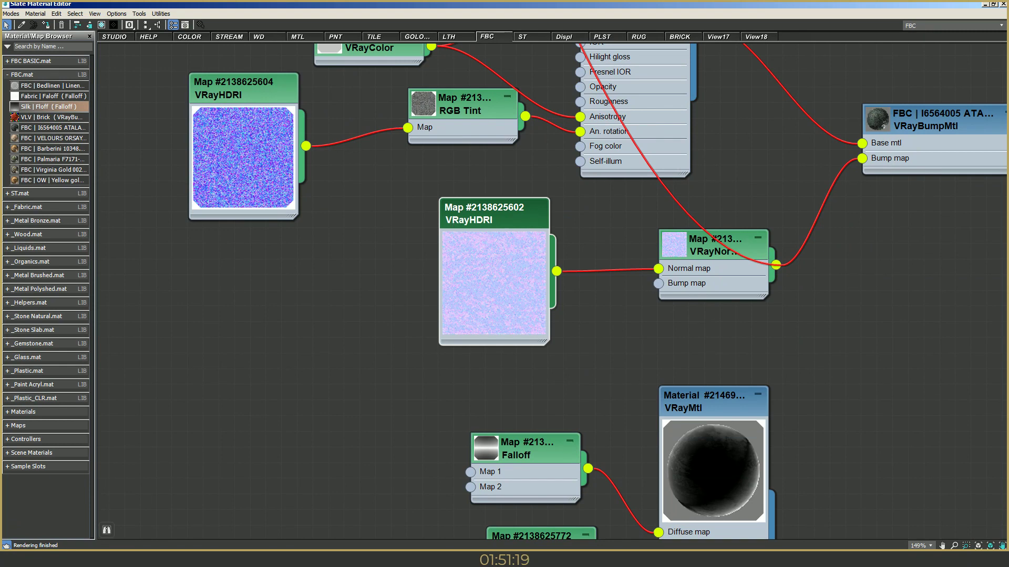
Move the Bitmap node that feeds the red-green Mix map farther down in the node view.
{"action": "middle_click_drag", "start_coordinate": [611, 299], "coordinate": [576, 116]}
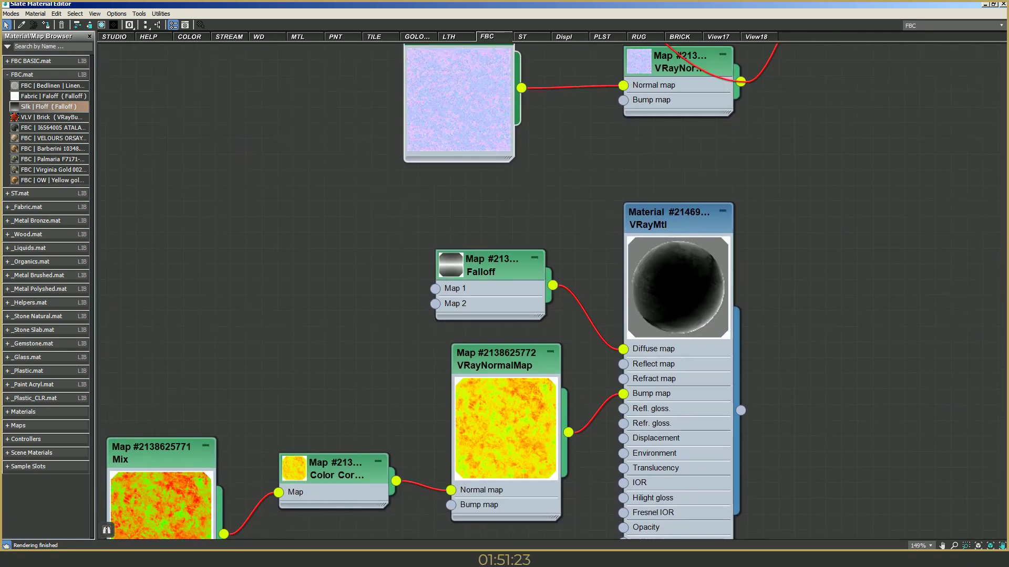
{"action": "middle_click_drag", "start_coordinate": [418, 422], "coordinate": [547, 306]}
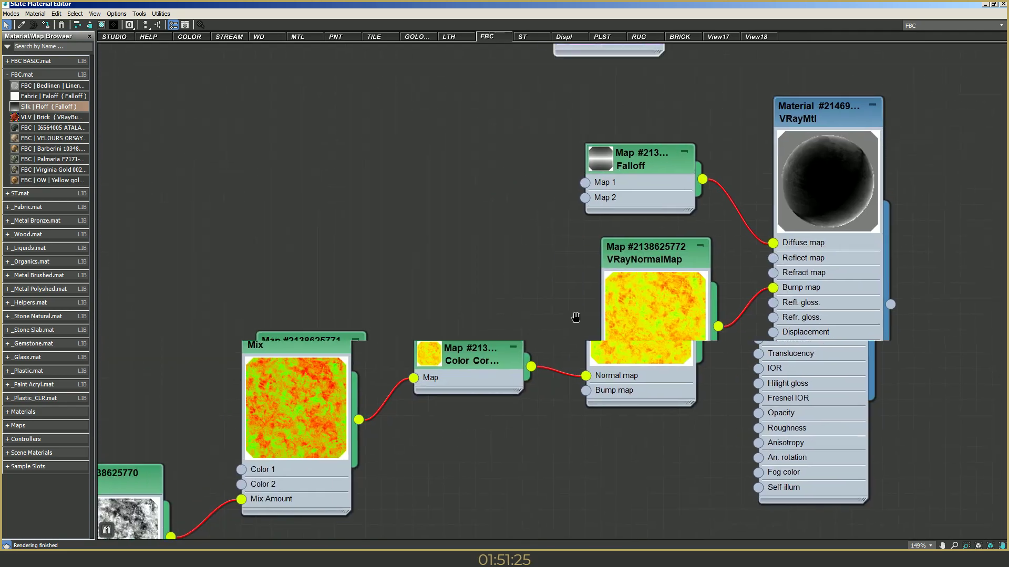
{"action": "mouse_move", "coordinate": [311, 441]}
{"action": "middle_mouse_down"}
{"action": "mouse_move", "coordinate": [351, 442]}
{"action": "mouse_move", "coordinate": [579, 357]}
{"action": "middle_mouse_up"}
{"action": "middle_click_drag", "start_coordinate": [447, 436], "coordinate": [446, 408]}
{"action": "left_click_drag", "start_coordinate": [367, 361], "coordinate": [373, 428]}
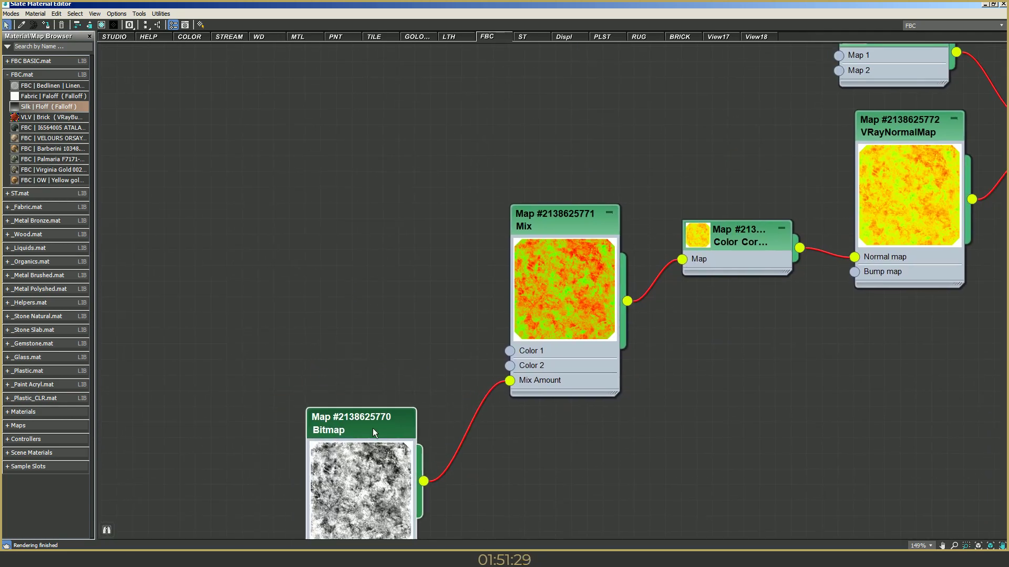
{"action": "right_click", "coordinate": [342, 214]}
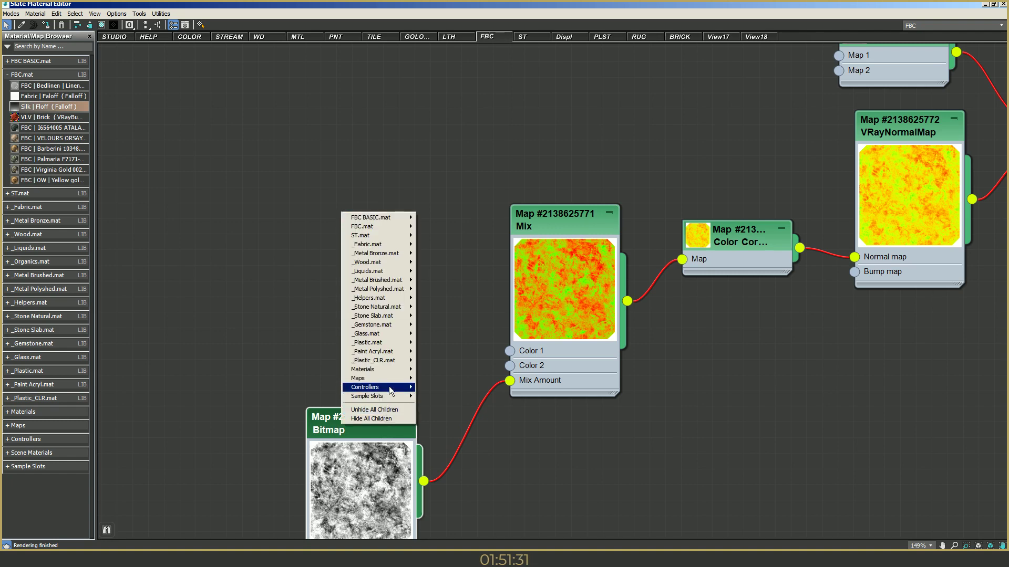
{"action": "mouse_move", "coordinate": [391, 380]}
{"action": "mouse_move", "coordinate": [445, 384]}
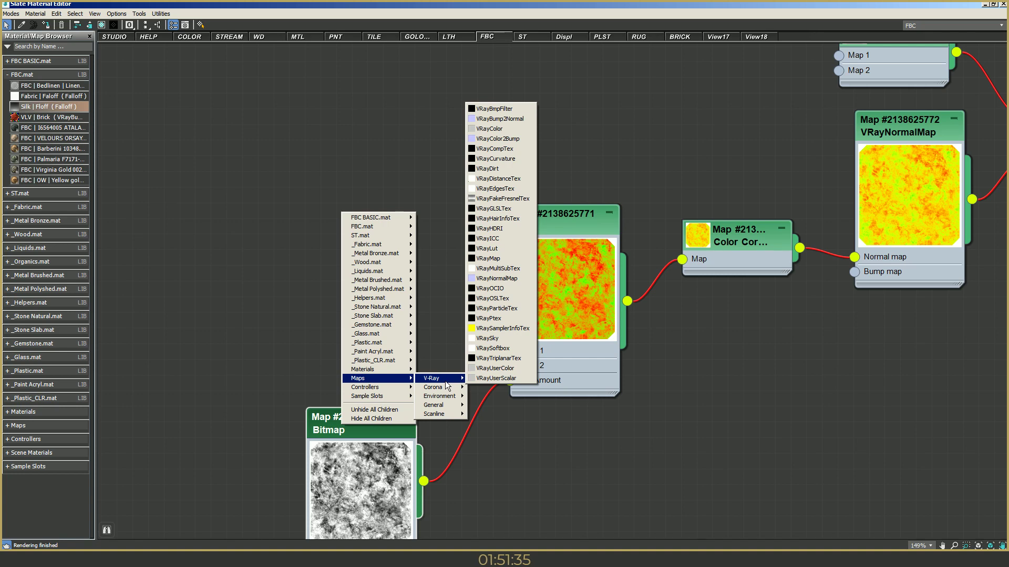
{"action": "left_click", "coordinate": [486, 399]}
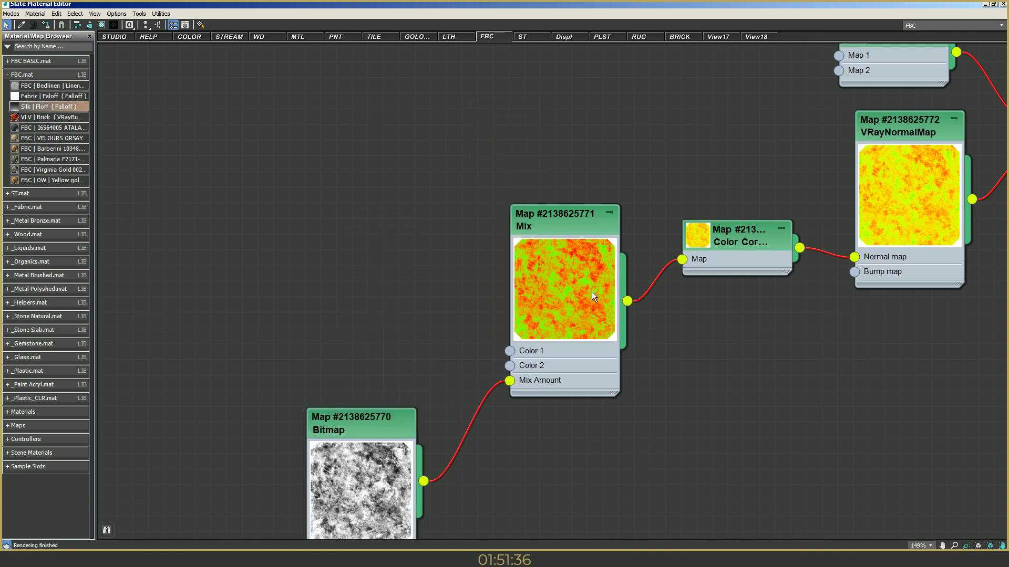
Clone the red-green Mix map twice and connect the copies to the original Mix's Color 2 and Color 1.
{"action": "mouse_move", "coordinate": [591, 292]}
{"action": "left_mouse_down", "text": "shift"}
{"action": "mouse_move", "coordinate": [438, 296]}
{"action": "mouse_move", "coordinate": [421, 216]}
{"action": "mouse_move", "coordinate": [434, 213]}
{"action": "left_mouse_up", "text": "shift"}
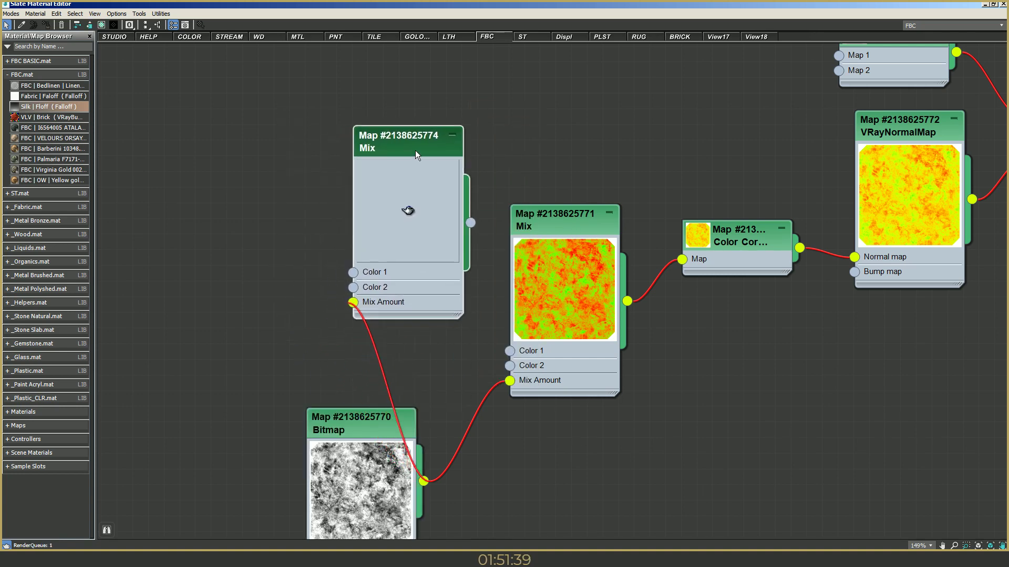
{"action": "mouse_move", "coordinate": [415, 151]}
{"action": "left_mouse_down", "text": "shift"}
{"action": "mouse_move", "coordinate": [251, 47]}
{"action": "mouse_move", "coordinate": [243, 27]}
{"action": "left_mouse_up", "text": "shift"}
{"action": "left_click_drag", "start_coordinate": [424, 146], "coordinate": [392, 162]}
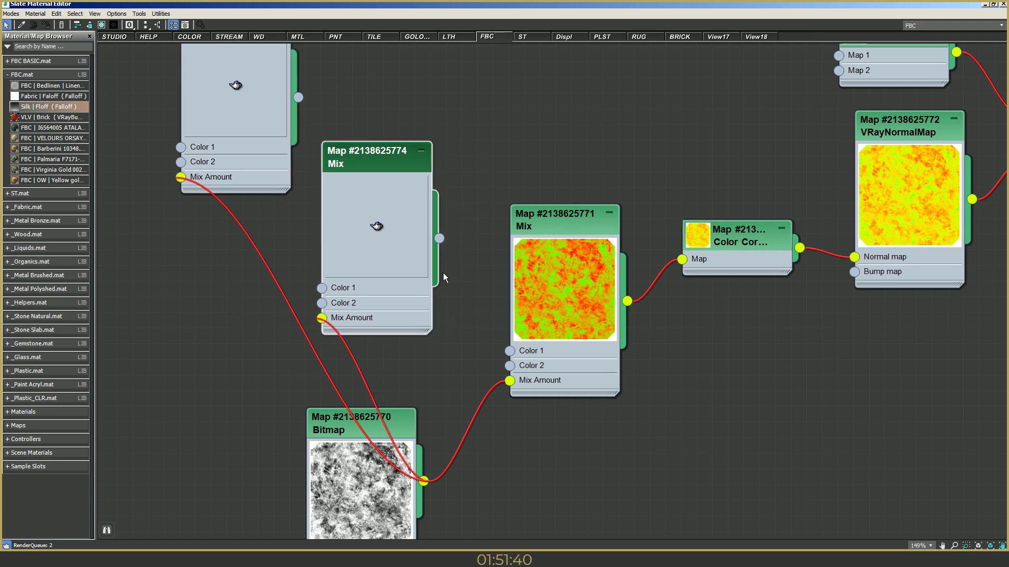
{"action": "left_click_drag", "start_coordinate": [462, 314], "coordinate": [509, 366]}
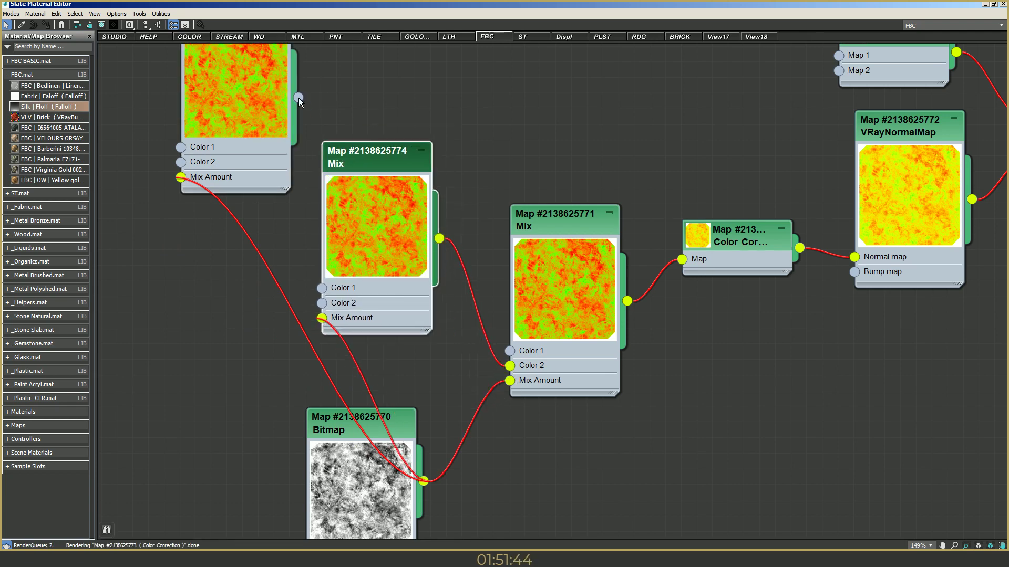
{"action": "left_click_drag", "start_coordinate": [298, 99], "coordinate": [510, 351]}
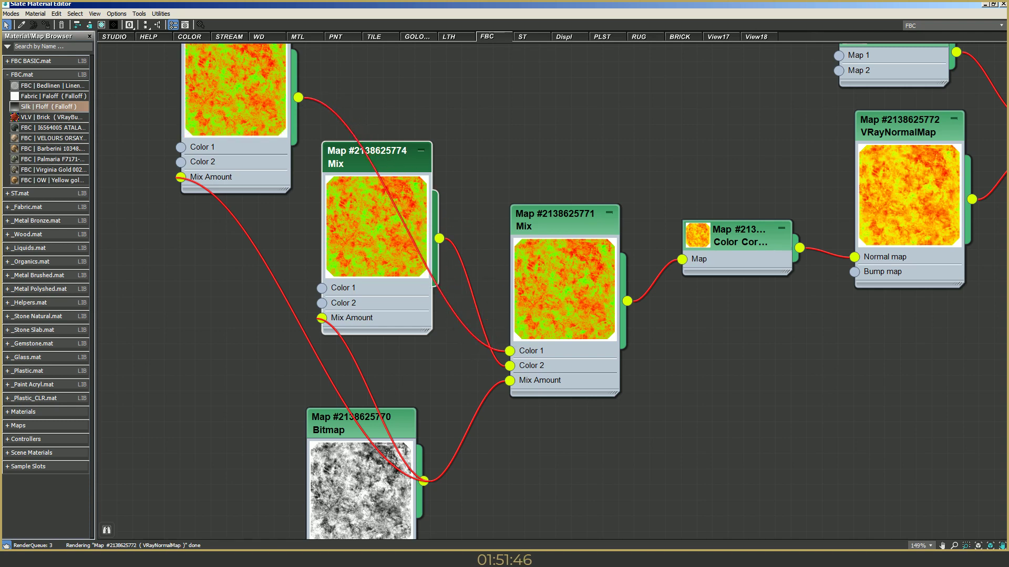
Clone the black-and-white Bitmap twice and stack the copies above the original, beside the Mix maps.
{"action": "left_click_drag", "start_coordinate": [326, 439], "coordinate": [138, 385]}
{"action": "middle_click_drag", "start_coordinate": [293, 375], "coordinate": [487, 442]}
{"action": "mouse_move", "coordinate": [391, 443]}
{"action": "left_mouse_down"}
{"action": "mouse_move", "coordinate": [298, 412]}
{"action": "mouse_move", "coordinate": [200, 137]}
{"action": "left_mouse_up"}
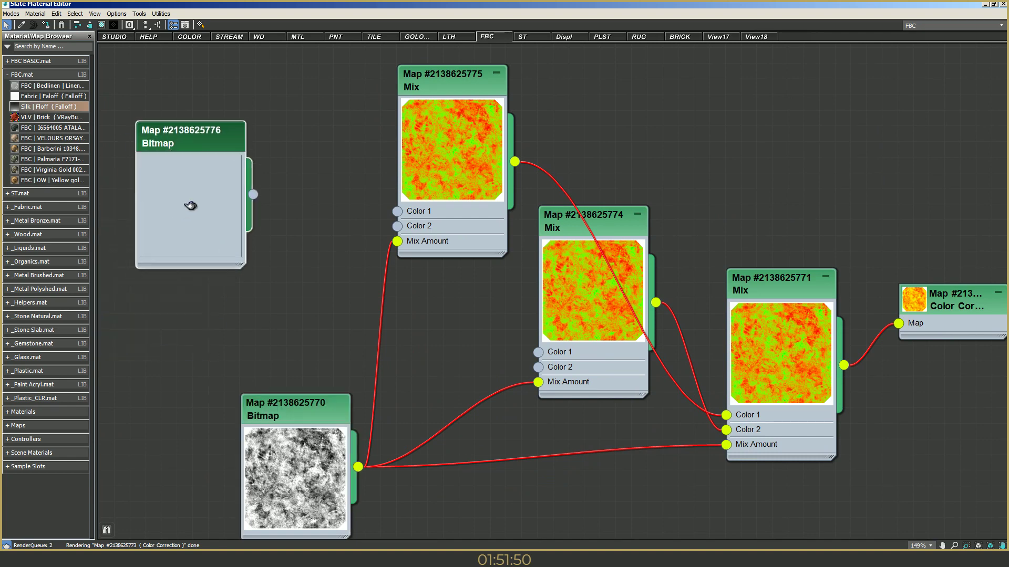
{"action": "left_click_drag", "start_coordinate": [190, 205], "coordinate": [202, 196]}
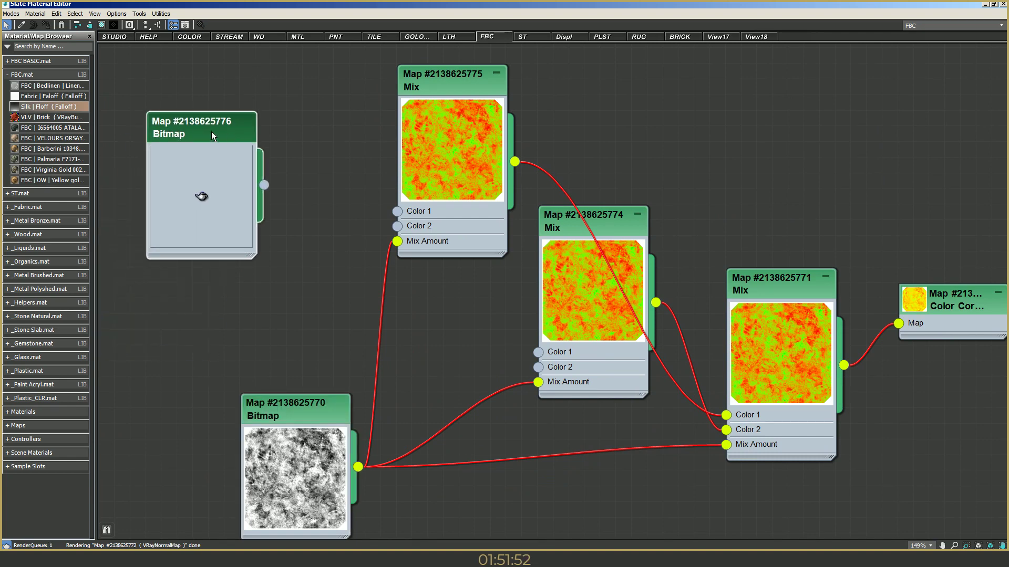
{"action": "left_click_drag", "start_coordinate": [212, 136], "coordinate": [275, 89]}
{"action": "left_click_drag", "start_coordinate": [299, 410], "coordinate": [289, 237], "text": "shift"}
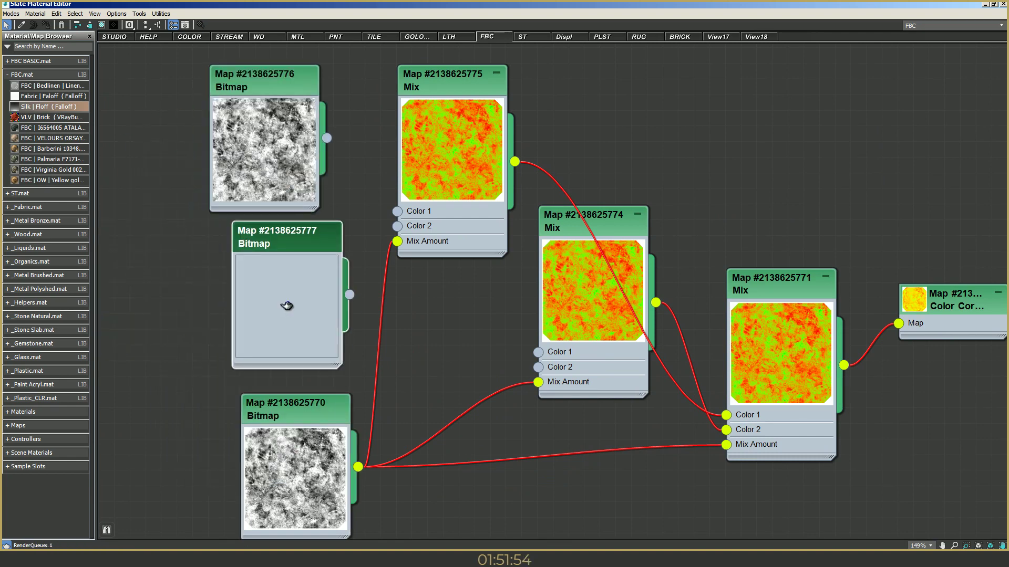
{"action": "left_click_drag", "start_coordinate": [287, 306], "coordinate": [265, 322], "text": "shift"}
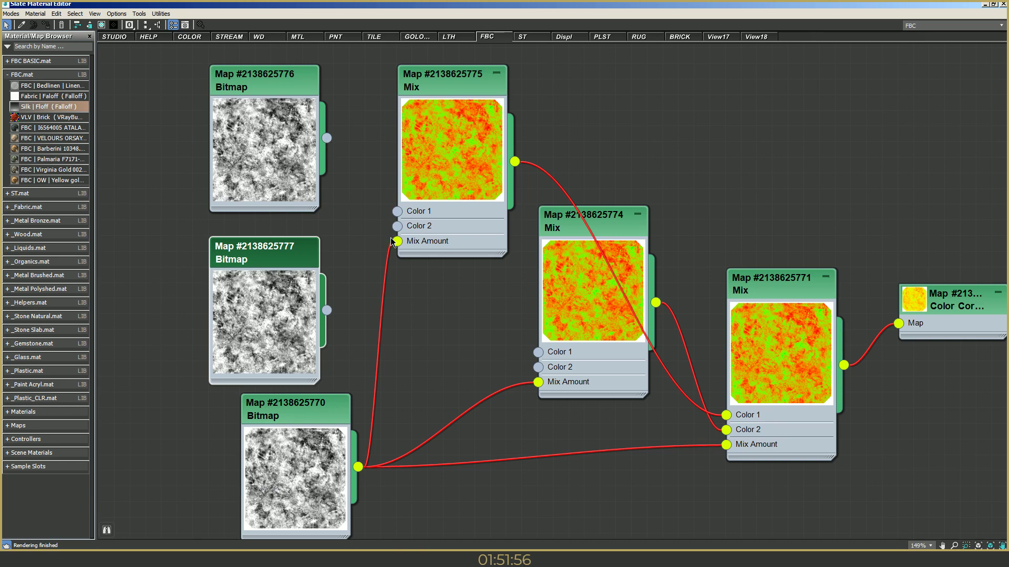
Connect one cloned Bitmap to the Mix Amount of each cloned Mix map, replacing the original Bitmap's links.
{"action": "left_click_drag", "start_coordinate": [351, 180], "coordinate": [397, 241]}
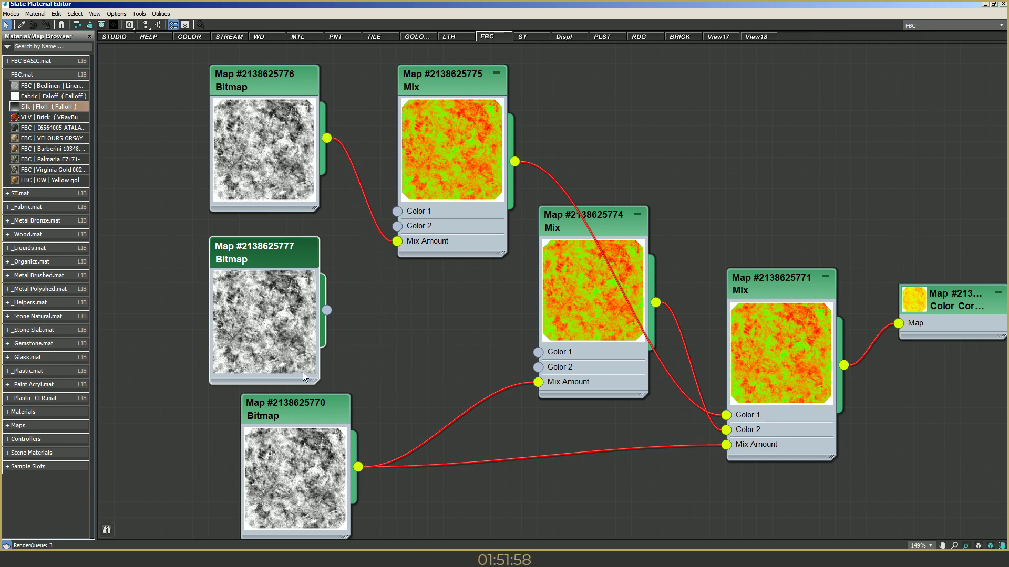
{"action": "left_click", "coordinate": [337, 316]}
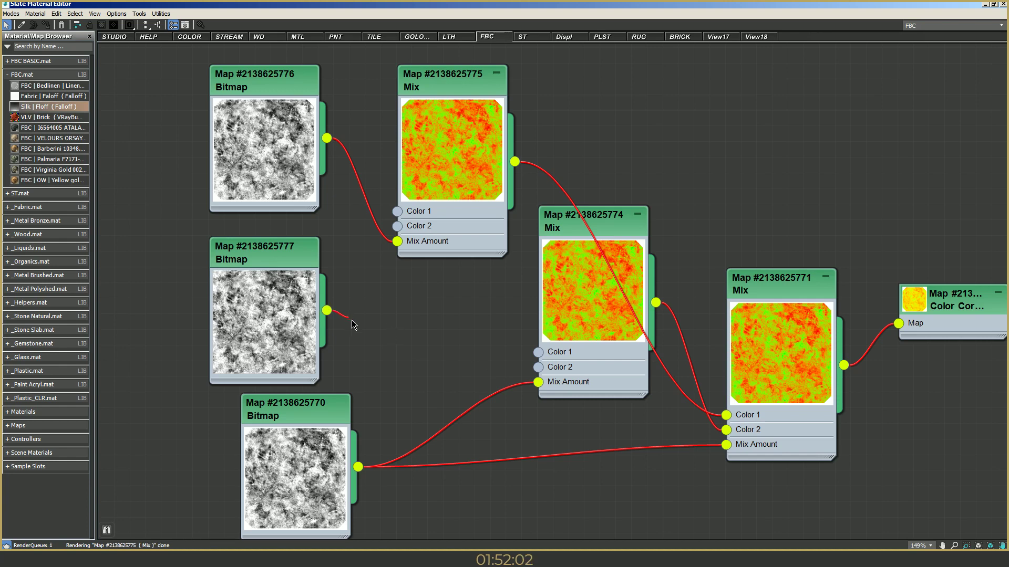
{"action": "left_click_drag", "start_coordinate": [353, 324], "coordinate": [538, 382]}
Set the U and V offsets to 0,5 and the W angle to 45 for the Bitmap feeding the Color 2 Mix.
{"action": "left_click", "coordinate": [279, 263]}
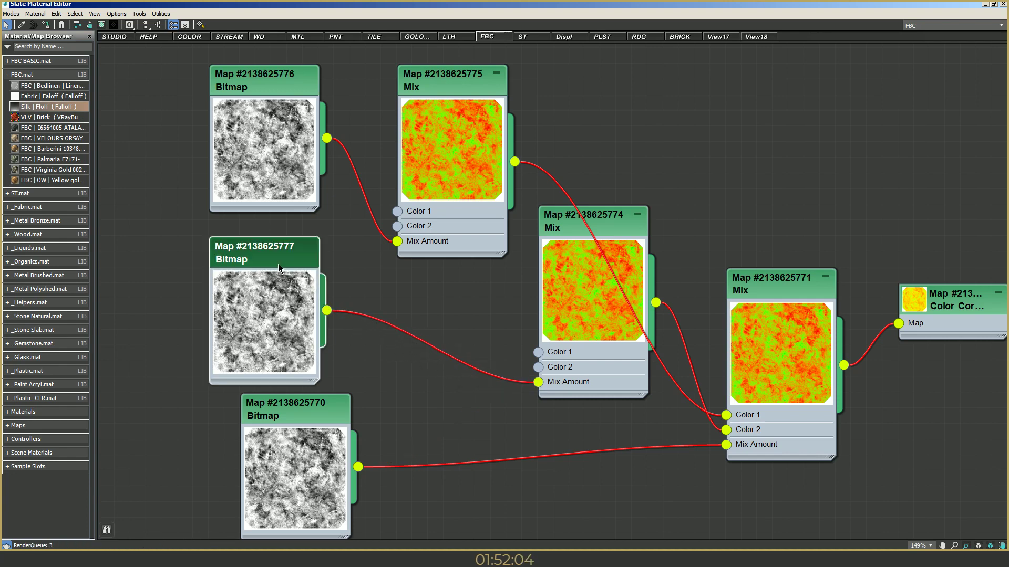
{"action": "double_click", "coordinate": [275, 262]}
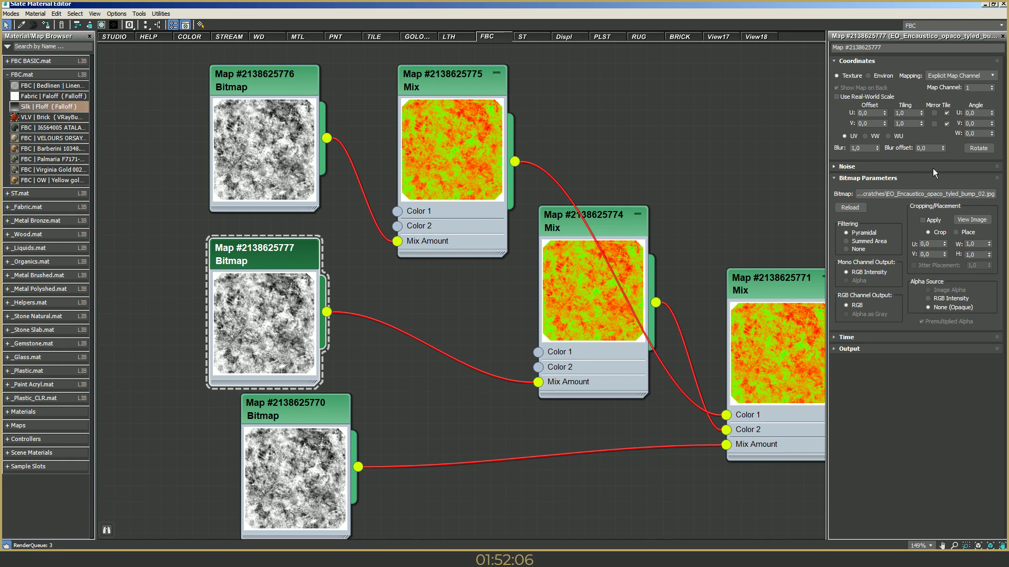
{"action": "left_click", "coordinate": [877, 113]}
{"action": "type", "text": "5"}
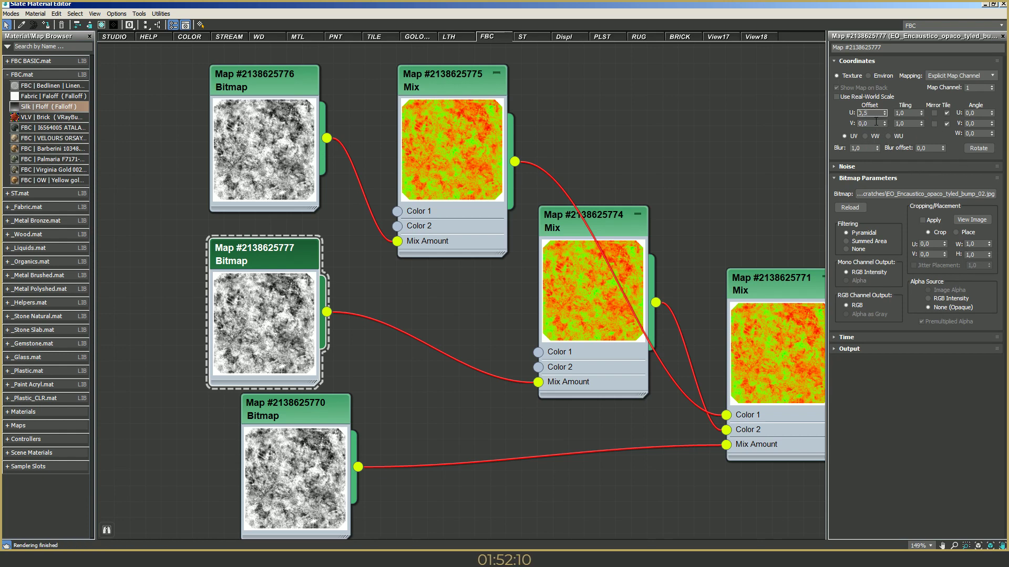
{"action": "left_click", "coordinate": [875, 123]}
{"action": "type", "text": "5"}
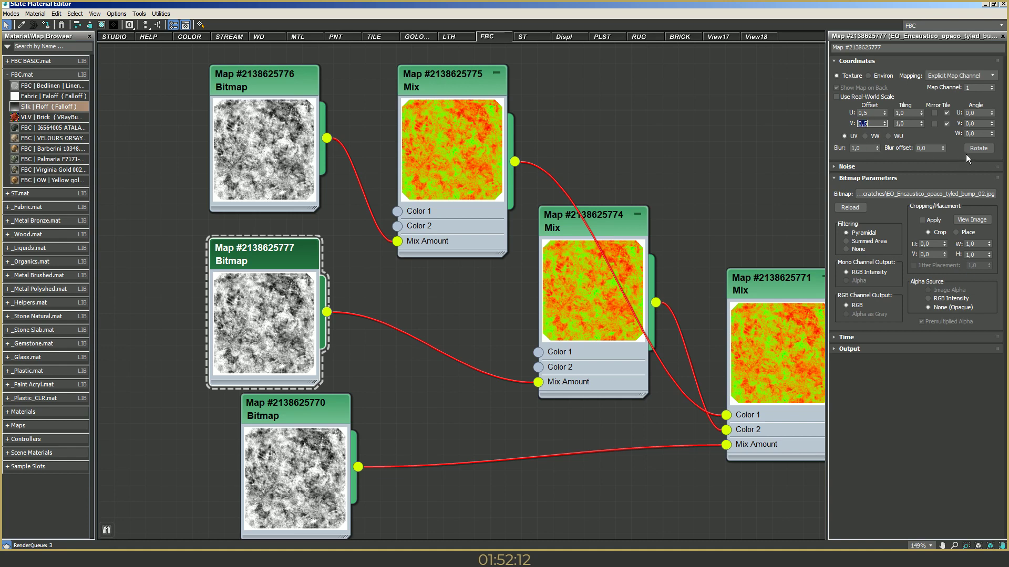
{"action": "double_click", "coordinate": [972, 133]}
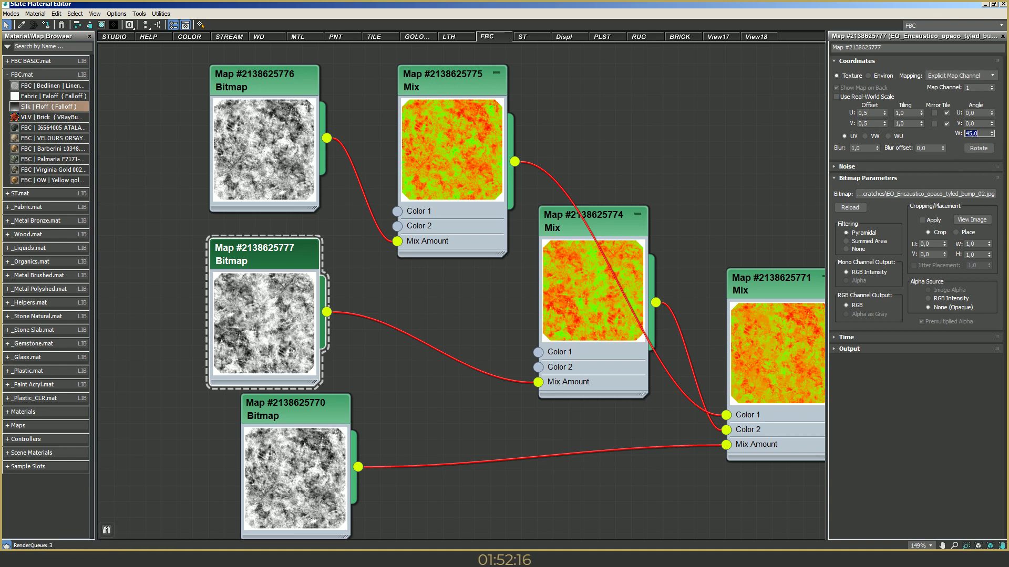
Set the U and V offsets to 0,25 and the W angle to 90 for the Bitmap feeding the Color 1 Mix.
{"action": "double_click", "coordinate": [261, 83]}
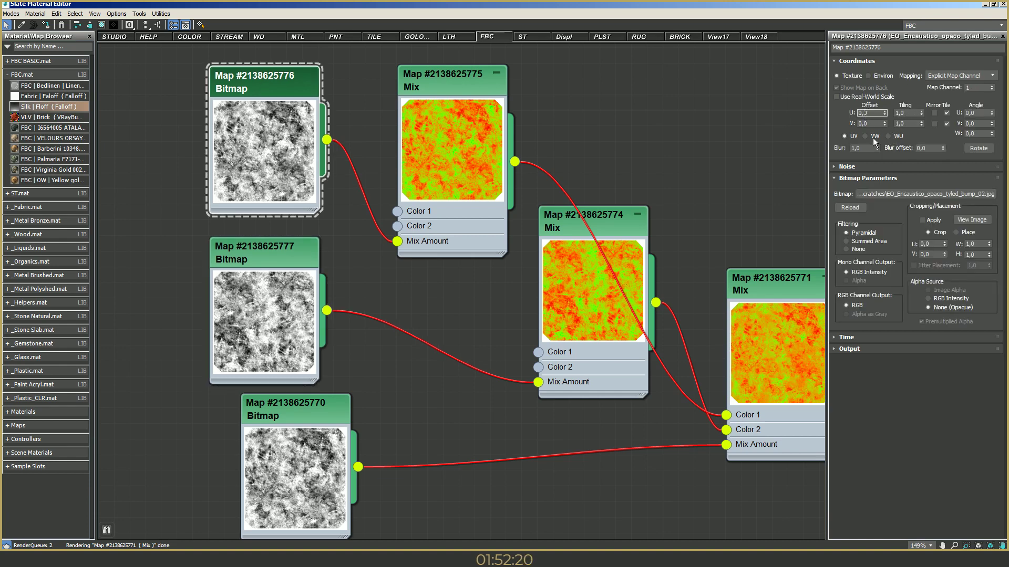
{"action": "key", "text": "Delete"}
{"action": "type", "text": "25"}
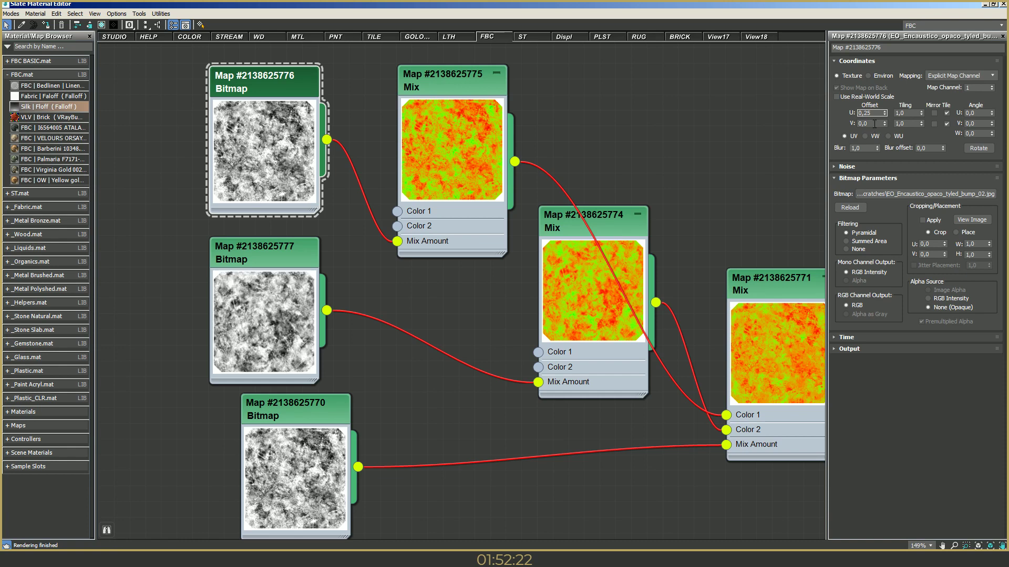
{"action": "left_click", "coordinate": [874, 124]}
{"action": "type", "text": "0,25"}
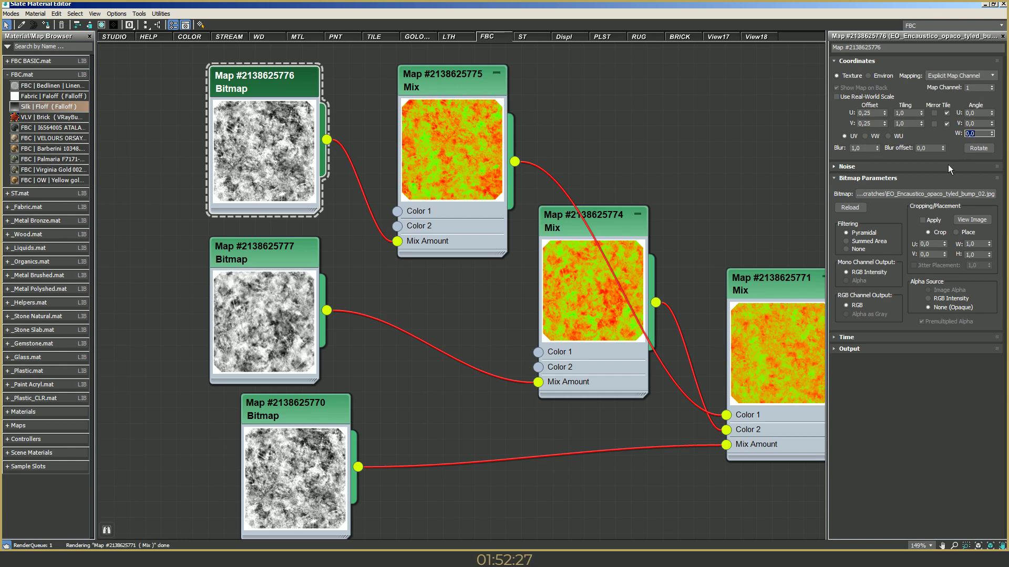
{"action": "type", "text": "90"}
{"action": "key", "text": "Return"}
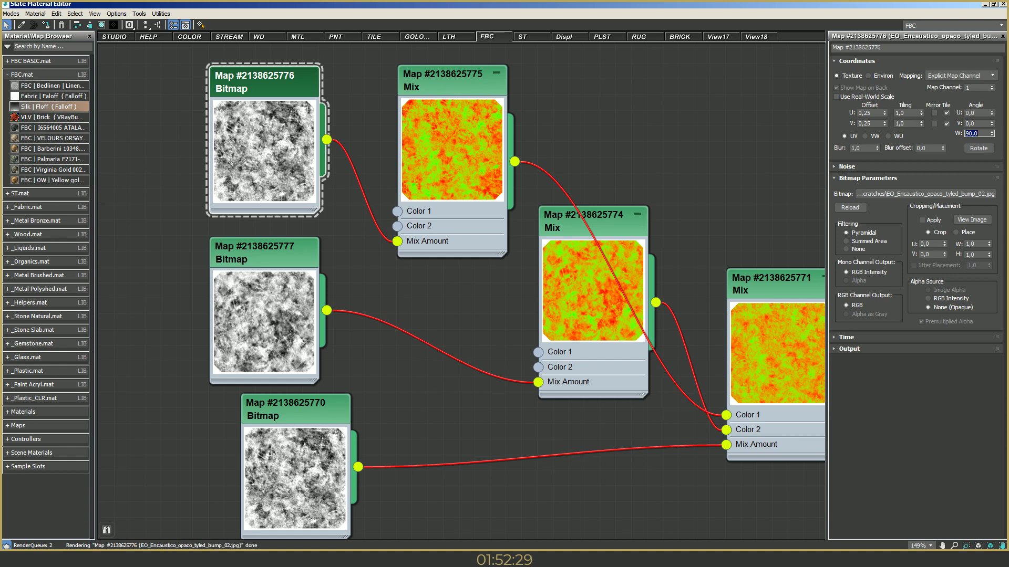
Change the Mix map feeding Color 1 to magenta for its Color 1 and yellow for its Color 2.
{"action": "double_click", "coordinate": [451, 80]}
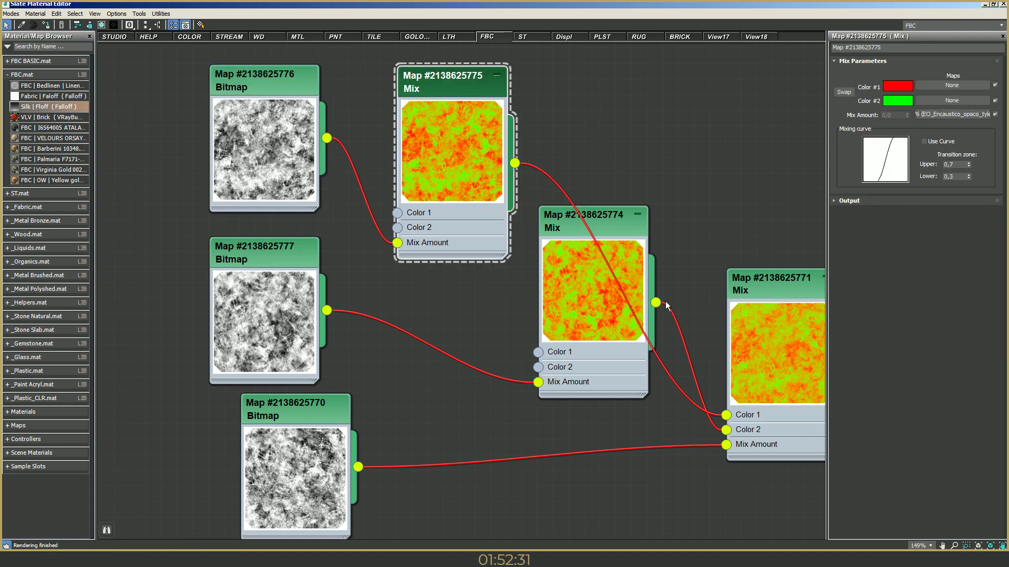
{"action": "left_click", "coordinate": [443, 196]}
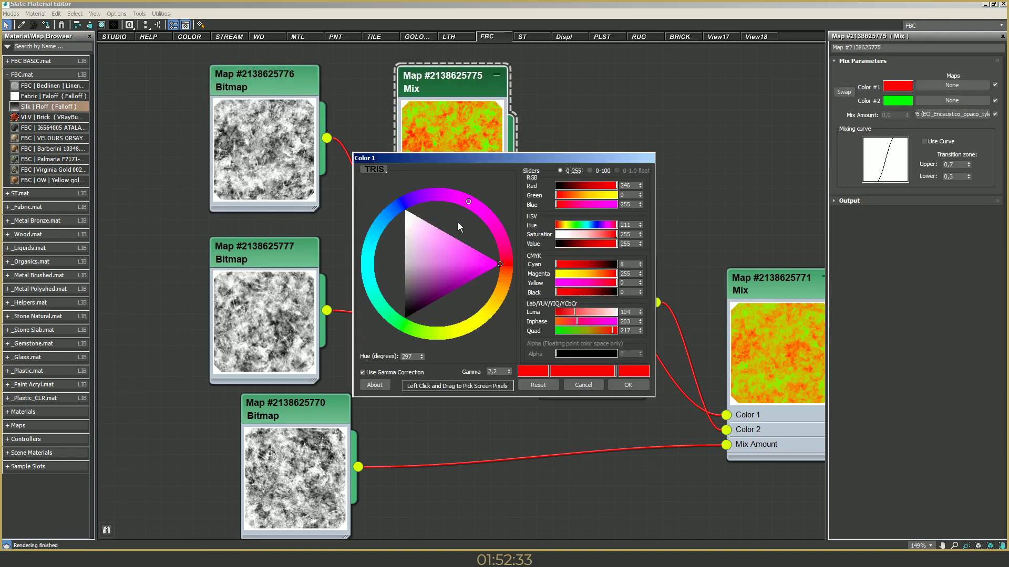
{"action": "left_click", "coordinate": [627, 385]}
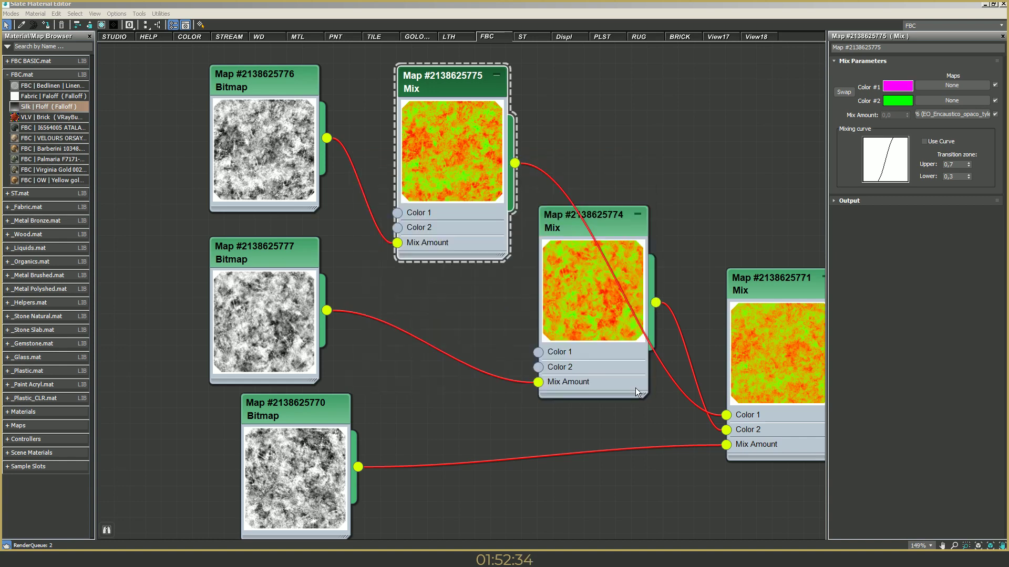
{"action": "left_click", "coordinate": [897, 100]}
{"action": "left_click", "coordinate": [478, 335]}
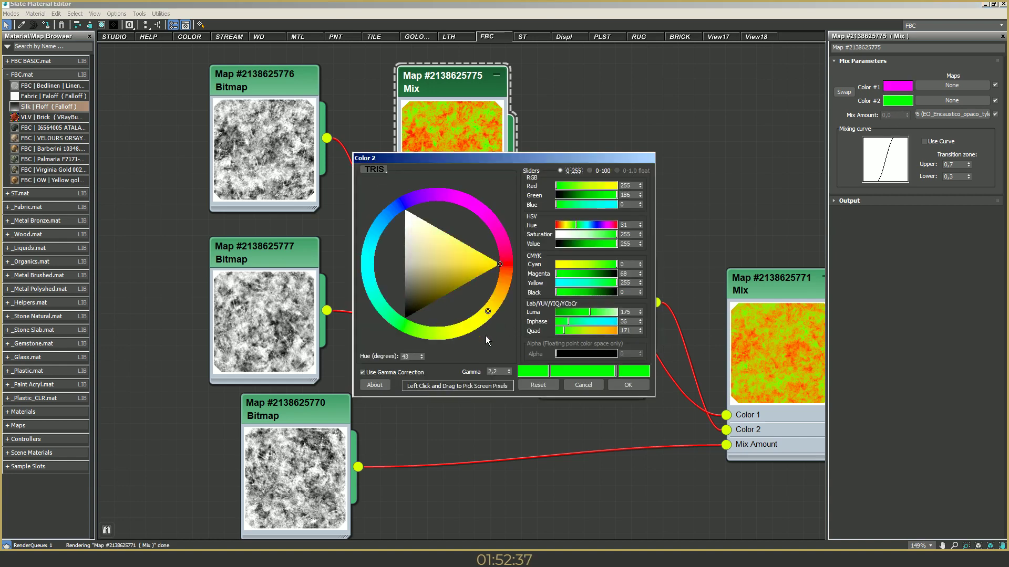
{"action": "left_click", "coordinate": [627, 386]}
Change Color 1 of the Mix map feeding the Color 2 input to pure blue.
{"action": "middle_click_drag", "start_coordinate": [625, 379], "coordinate": [496, 371]}
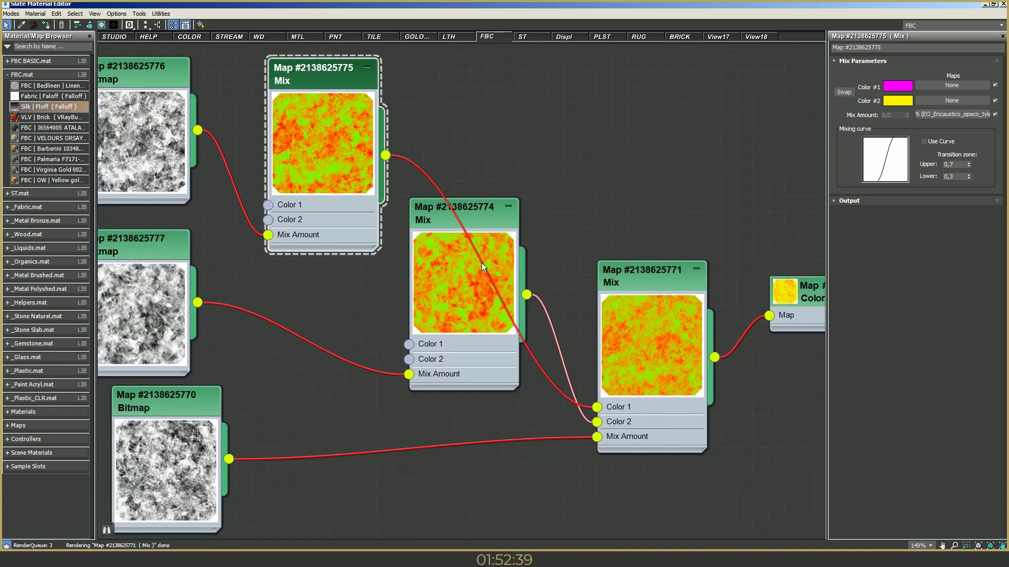
{"action": "double_click", "coordinate": [491, 218]}
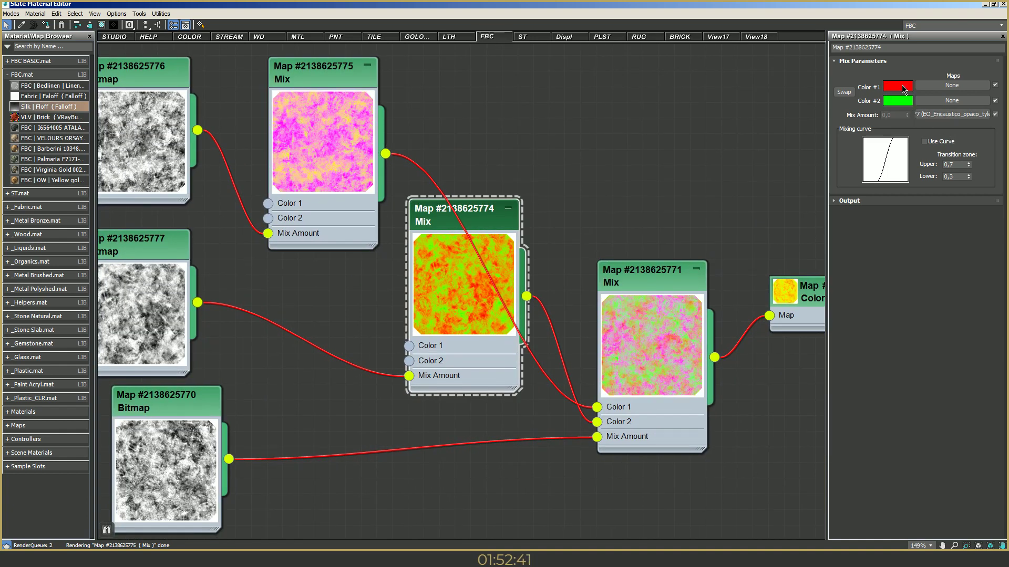
{"action": "left_click", "coordinate": [899, 86]}
{"action": "left_click", "coordinate": [404, 205]}
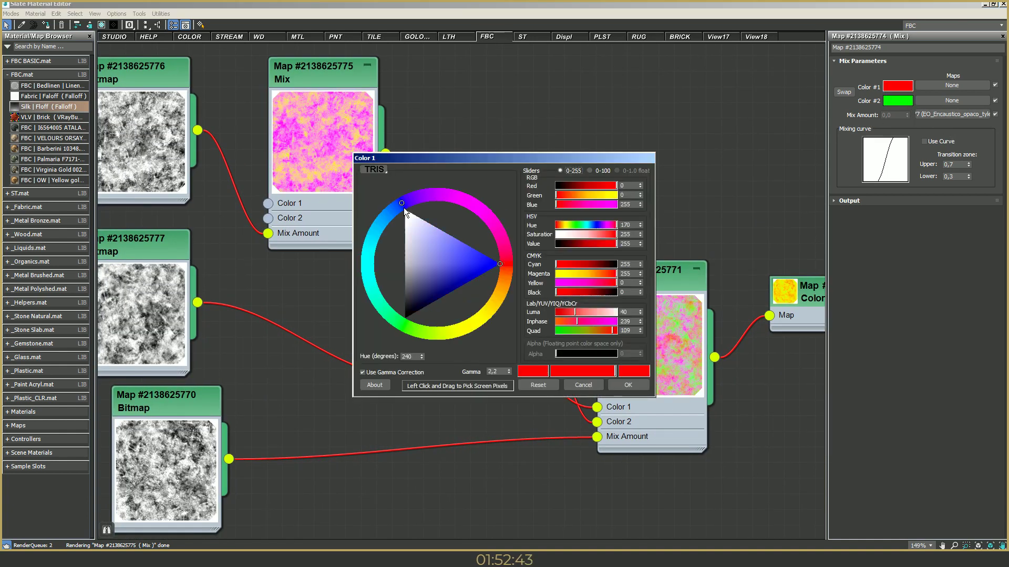
{"action": "left_click", "coordinate": [628, 385]}
Rearrange the Mix and Color Correction nodes and enlarge the previews of the final Mix and the Color Correction.
{"action": "left_click_drag", "start_coordinate": [418, 217], "coordinate": [366, 311]}
{"action": "middle_click_drag", "start_coordinate": [719, 370], "coordinate": [461, 296]}
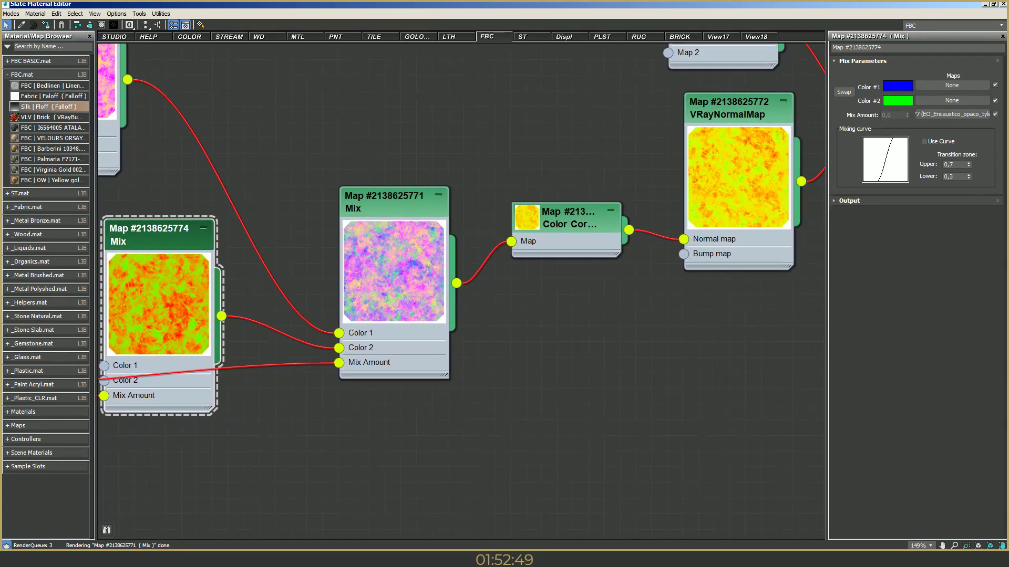
{"action": "left_click_drag", "start_coordinate": [443, 373], "coordinate": [514, 441]}
{"action": "left_click_drag", "start_coordinate": [469, 202], "coordinate": [406, 169]}
{"action": "middle_click_drag", "start_coordinate": [702, 323], "coordinate": [494, 409]}
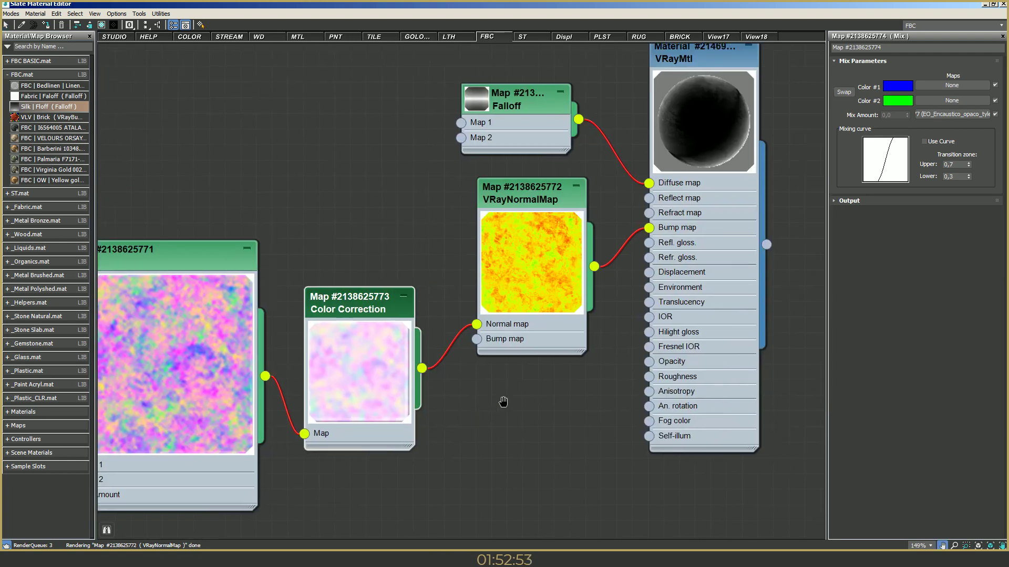
{"action": "left_click_drag", "start_coordinate": [363, 302], "coordinate": [363, 223]}
{"action": "middle_click_drag", "start_coordinate": [633, 183], "coordinate": [545, 288]}
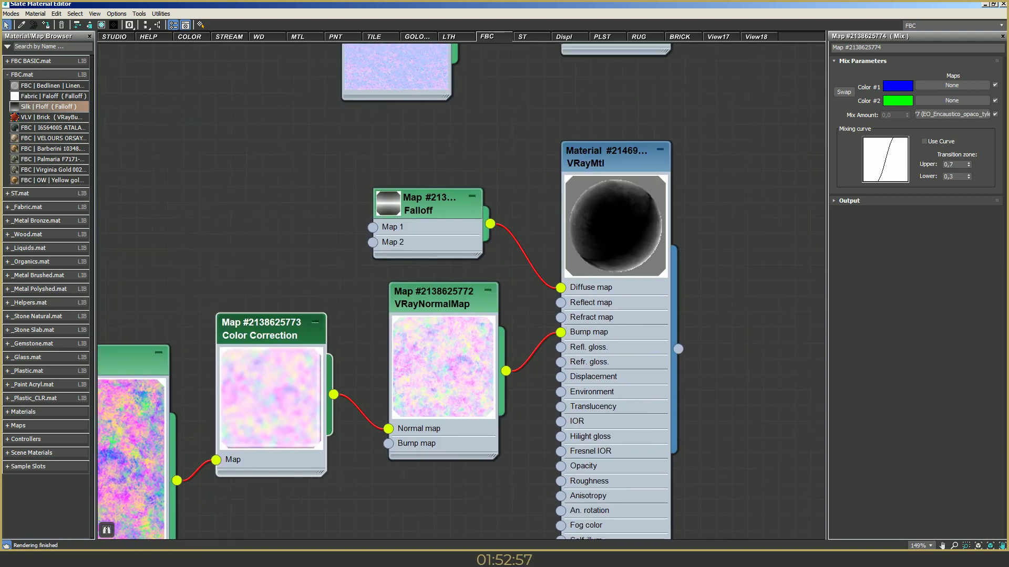
Set the normal map multiplier of the VRayNormalMap to 0,25.
{"action": "middle_click_drag", "start_coordinate": [368, 384], "coordinate": [527, 294]}
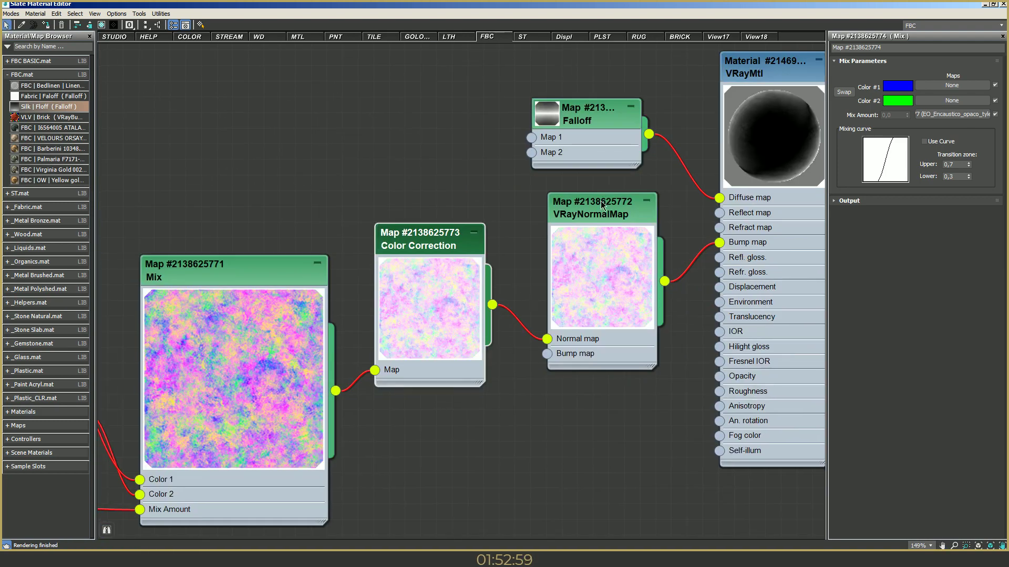
{"action": "left_click_drag", "start_coordinate": [603, 213], "coordinate": [603, 215]}
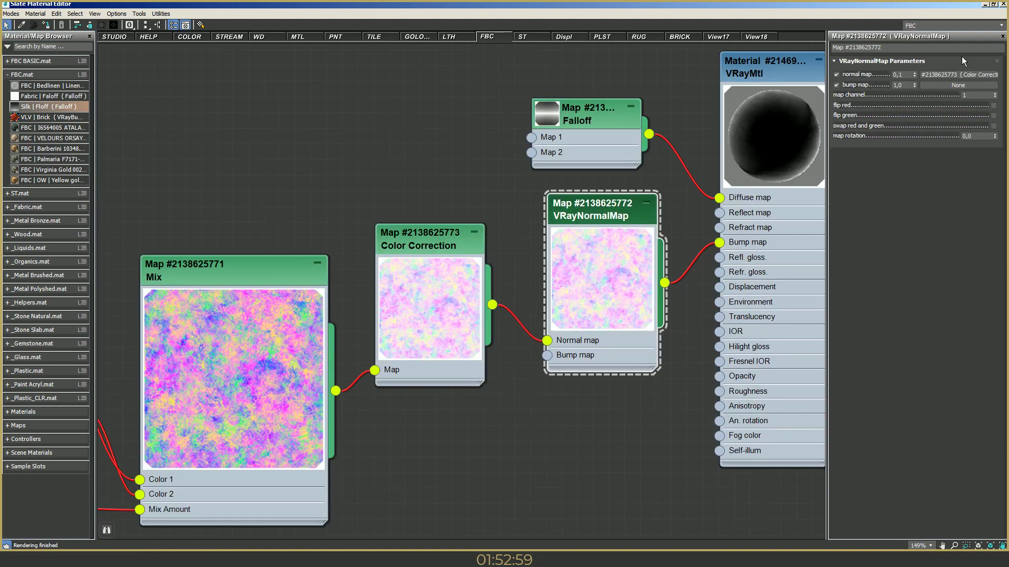
{"action": "double_click", "coordinate": [901, 74]}
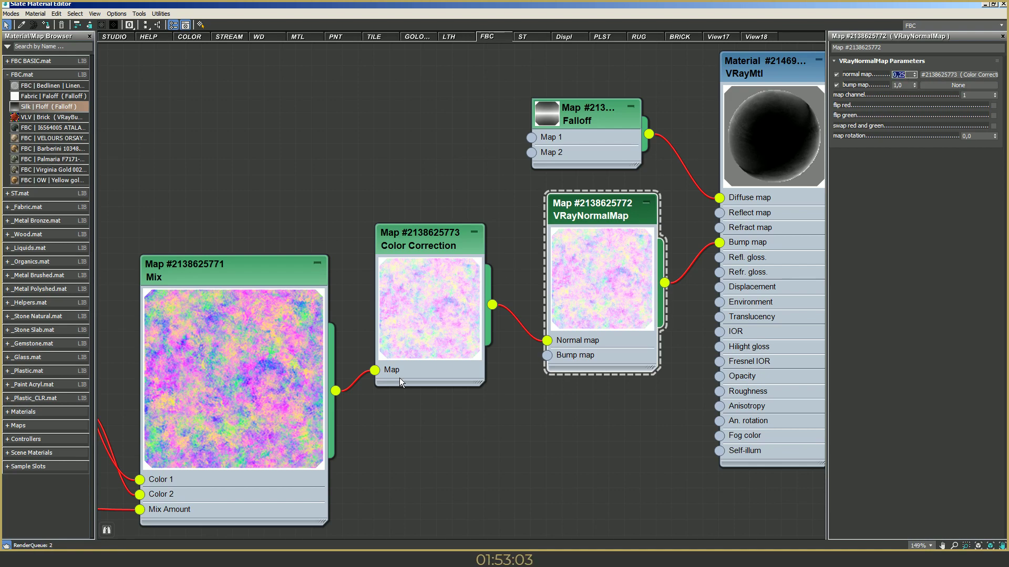
Set the filtering to None for all three black-and-white Bitmaps driving the Mix maps.
{"action": "middle_click_drag", "start_coordinate": [262, 414], "coordinate": [599, 268]}
{"action": "scroll", "coordinate": [599, 268], "scroll_direction": "up", "scroll_amount": 1}
{"action": "middle_click_drag", "start_coordinate": [311, 320], "coordinate": [633, 309]}
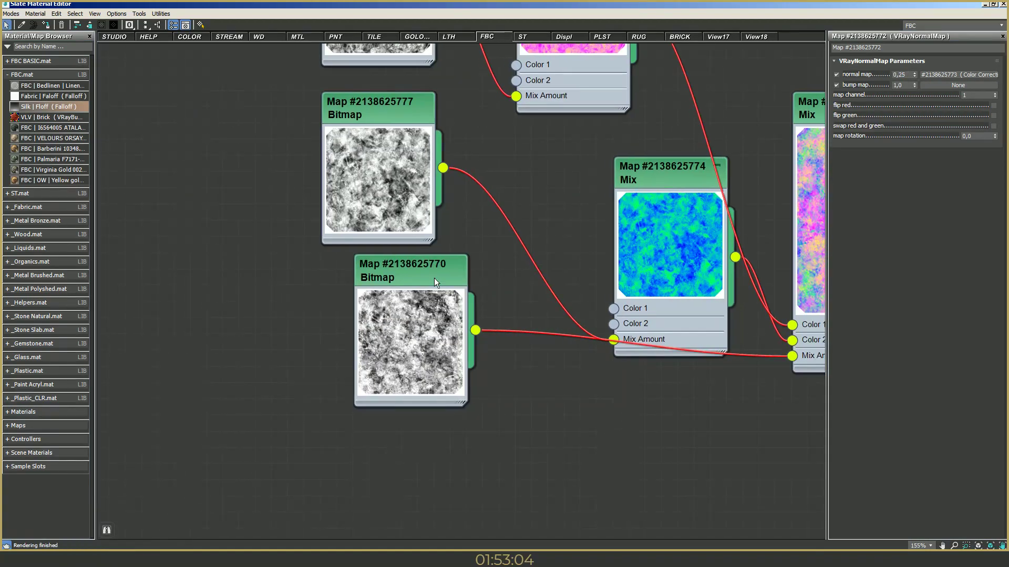
{"action": "double_click", "coordinate": [434, 278]}
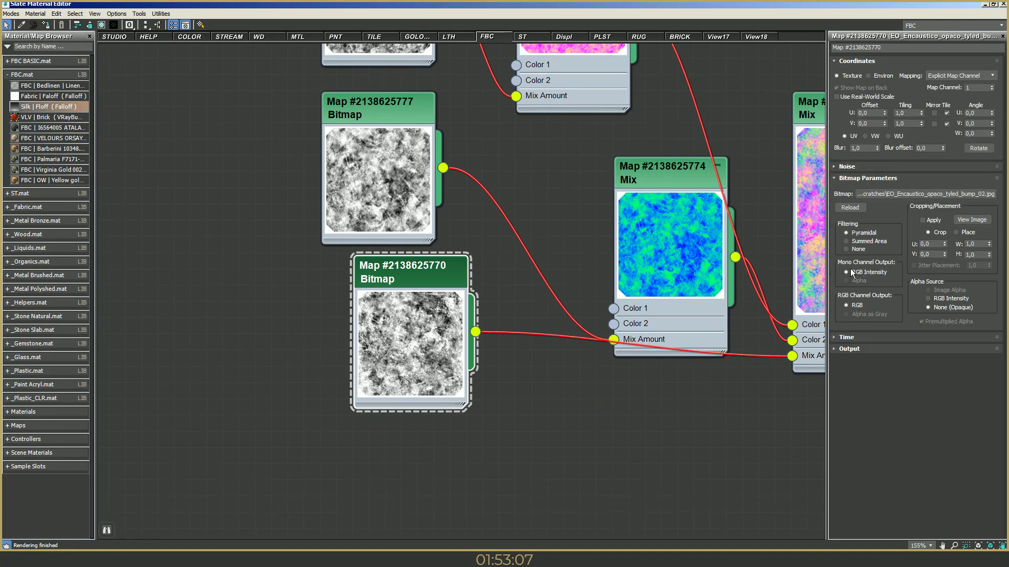
{"action": "double_click", "coordinate": [369, 127]}
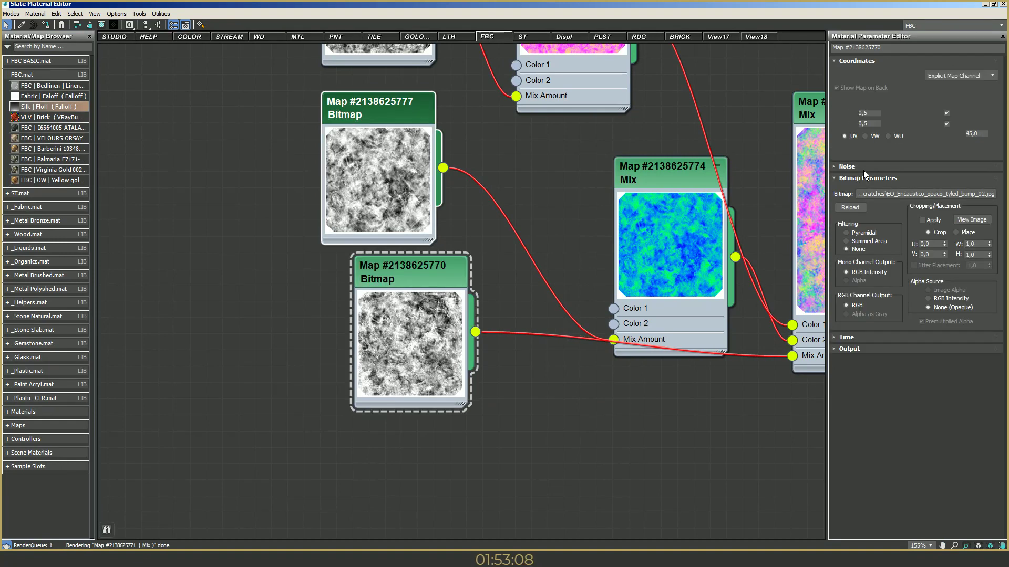
{"action": "left_click", "coordinate": [854, 250]}
{"action": "middle_click_drag", "start_coordinate": [596, 191], "coordinate": [521, 356]}
{"action": "left_click", "coordinate": [330, 109]}
{"action": "double_click", "coordinate": [331, 109]}
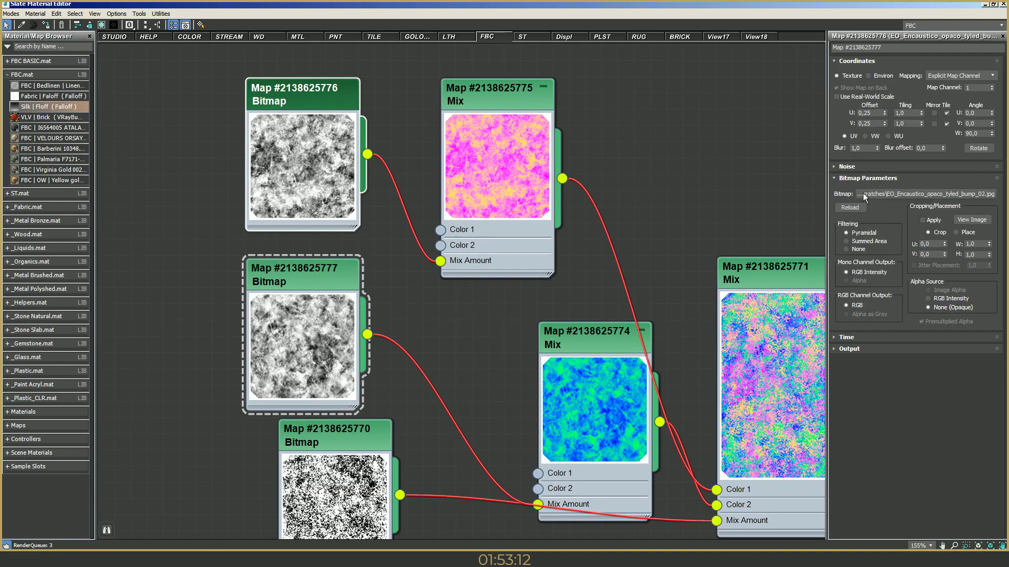
{"action": "left_click", "coordinate": [846, 249]}
Close the material editor and start a new V-Ray test render of the draped chair.
{"action": "middle_click_drag", "start_coordinate": [524, 309], "coordinate": [111, 271]}
{"action": "middle_click_drag", "start_coordinate": [643, 268], "coordinate": [249, 301]}
{"action": "middle_click_drag", "start_coordinate": [694, 290], "coordinate": [673, 382]}
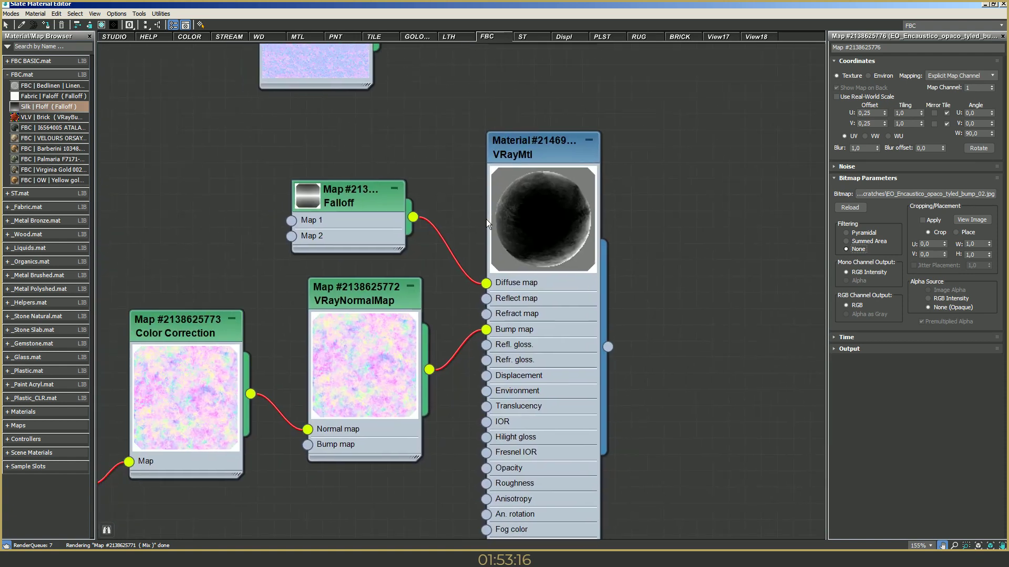
{"action": "middle_click_drag", "start_coordinate": [625, 252], "coordinate": [688, 254]}
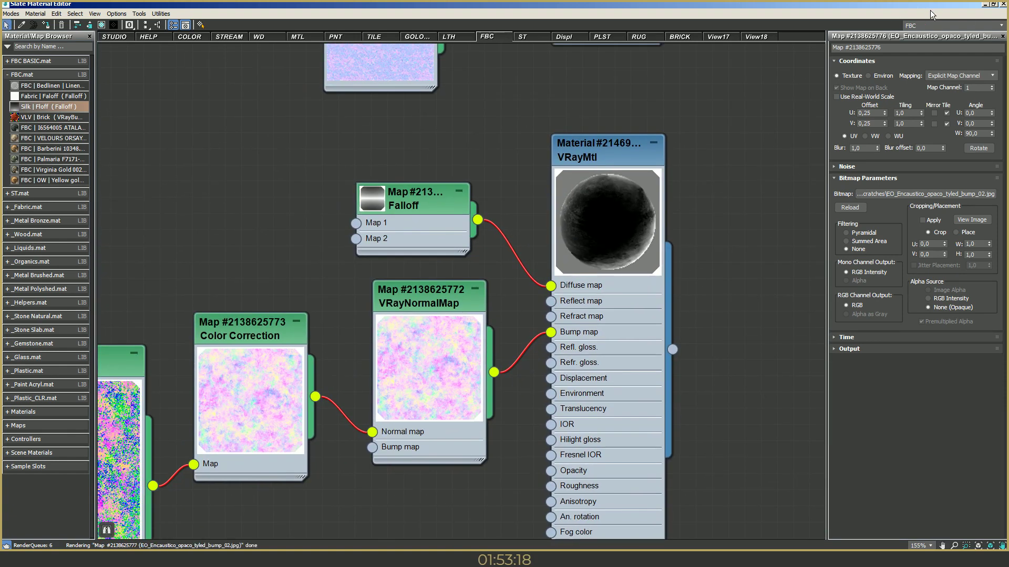
{"action": "left_click", "coordinate": [1004, 4]}
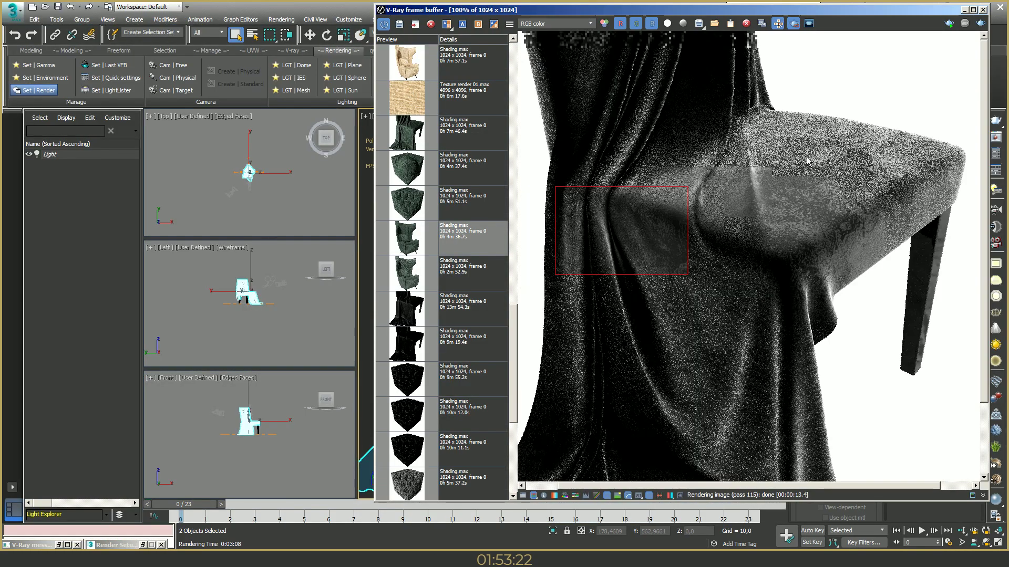
{"action": "left_click", "coordinate": [949, 24]}
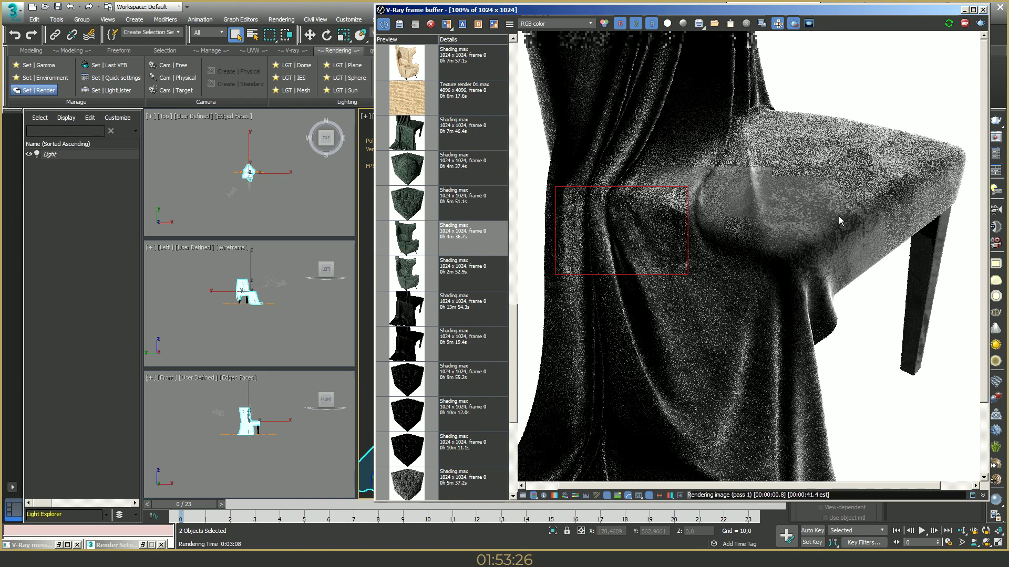
Redraw the render region over the front of the seat, the folds beneath it and the lower drape.
{"action": "scroll", "coordinate": [683, 216], "scroll_direction": "up", "scroll_amount": 1}
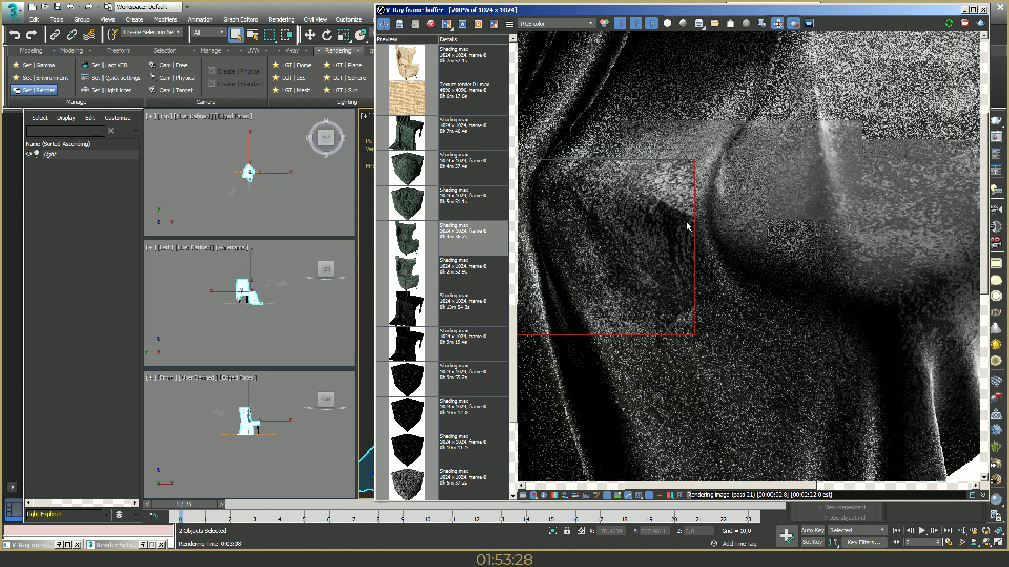
{"action": "left_click_drag", "start_coordinate": [684, 88], "coordinate": [978, 250]}
{"action": "scroll", "coordinate": [919, 192], "scroll_direction": "down", "scroll_amount": 1}
{"action": "left_click_drag", "start_coordinate": [755, 221], "coordinate": [937, 332]}
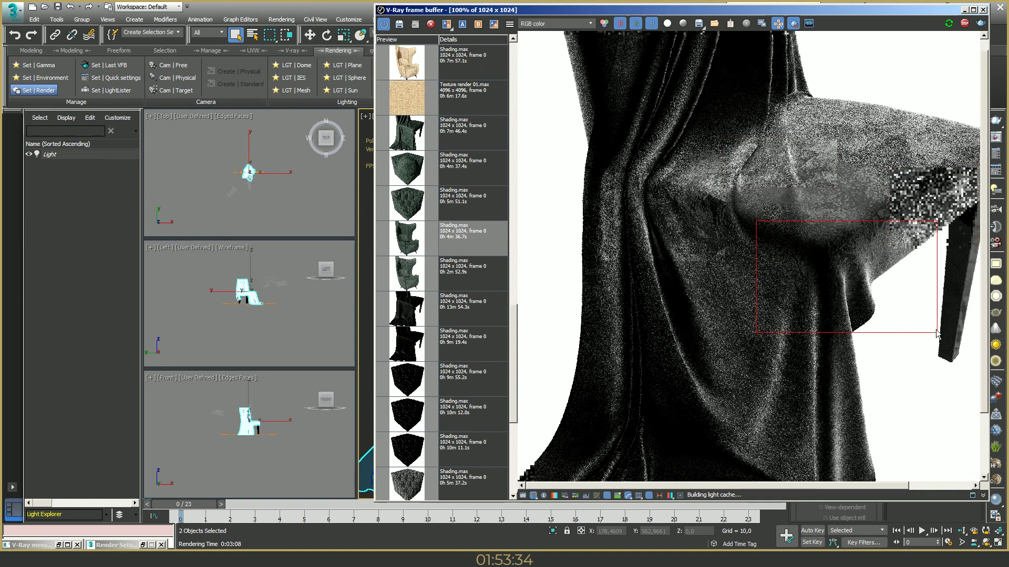
{"action": "scroll", "coordinate": [777, 356], "scroll_direction": "down", "scroll_amount": 1}
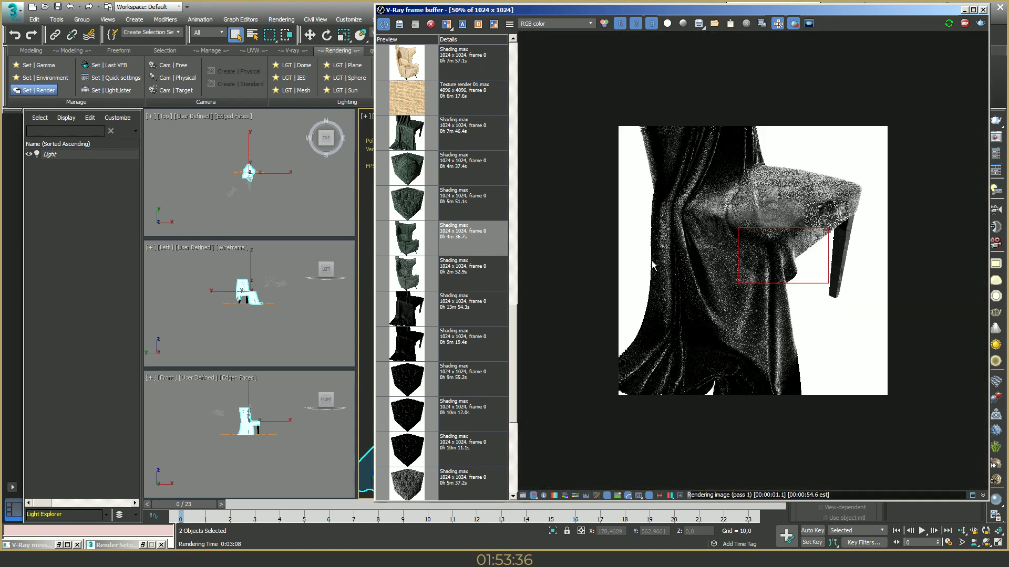
{"action": "left_click_drag", "start_coordinate": [649, 256], "coordinate": [833, 330]}
{"action": "scroll", "coordinate": [732, 295], "scroll_direction": "up", "scroll_amount": 1}
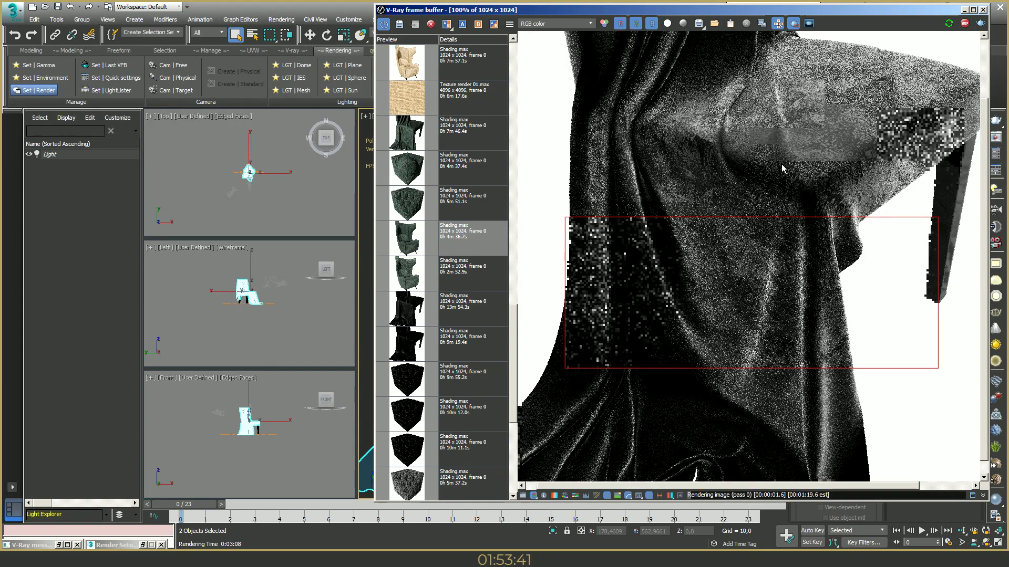
Redraw the render region over the seat and upper drape, turn region rendering off and stop the render.
{"action": "scroll", "coordinate": [791, 159], "scroll_direction": "down", "scroll_amount": 1}
{"action": "left_click_drag", "start_coordinate": [651, 154], "coordinate": [836, 250]}
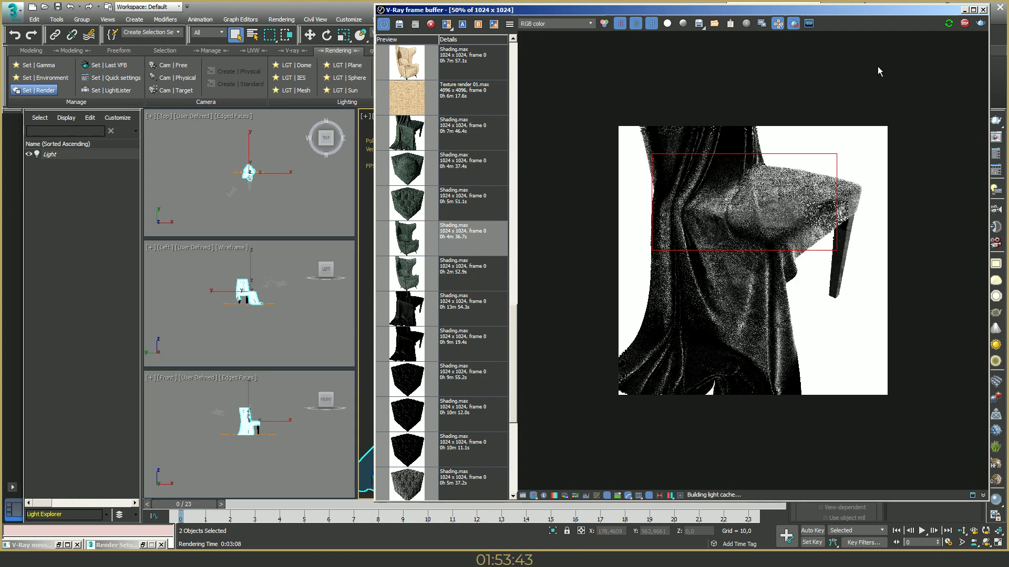
{"action": "scroll", "coordinate": [769, 218], "scroll_direction": "up", "scroll_amount": 1}
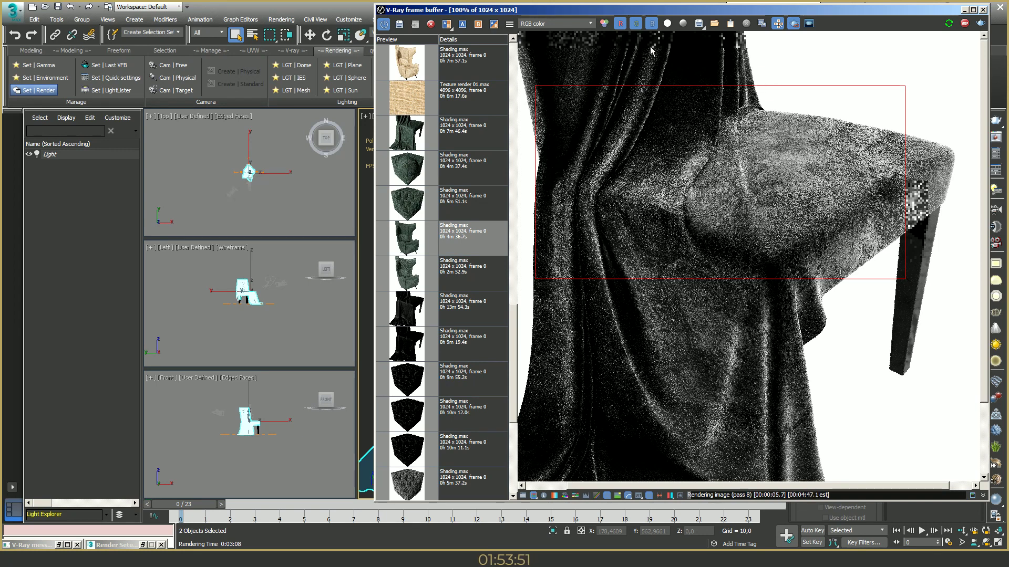
{"action": "left_click", "coordinate": [778, 23]}
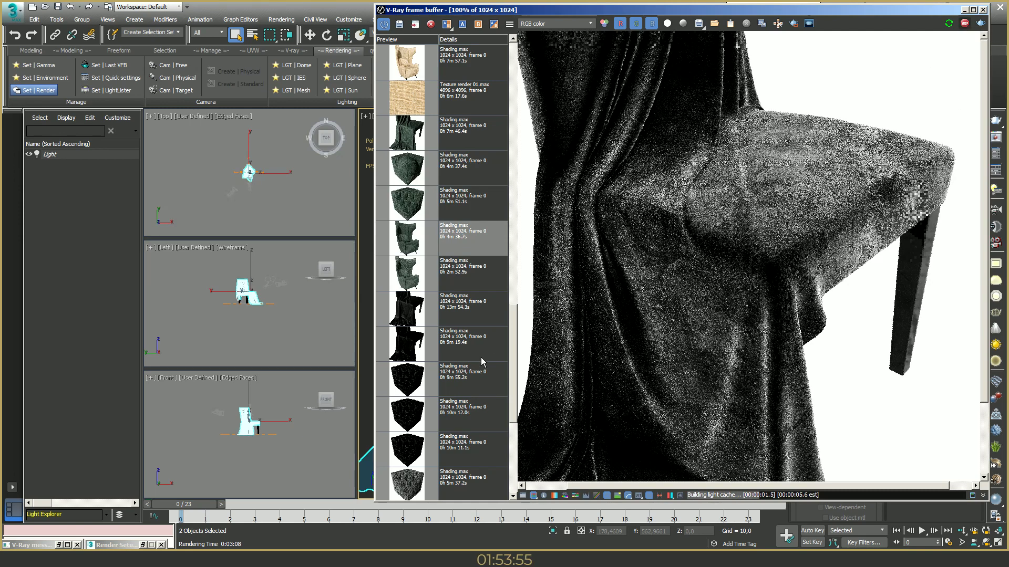
{"action": "left_click", "coordinate": [964, 23]}
Load the earlier render of the gold and blue floral wingback armchair from the frame buffer history for inspection.
{"action": "scroll", "coordinate": [512, 292], "scroll_direction": "up", "scroll_amount": 5}
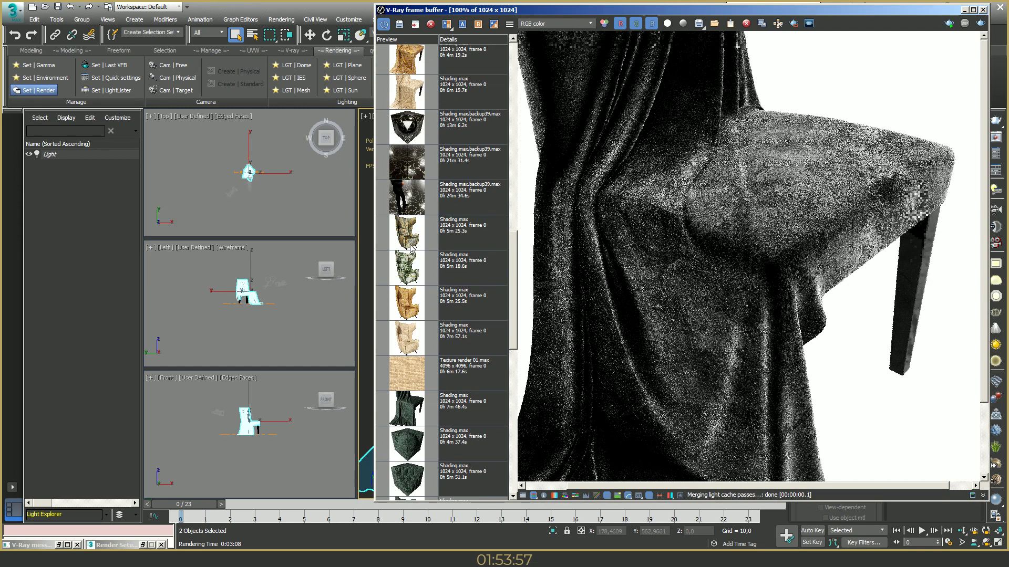
{"action": "double_click", "coordinate": [412, 247]}
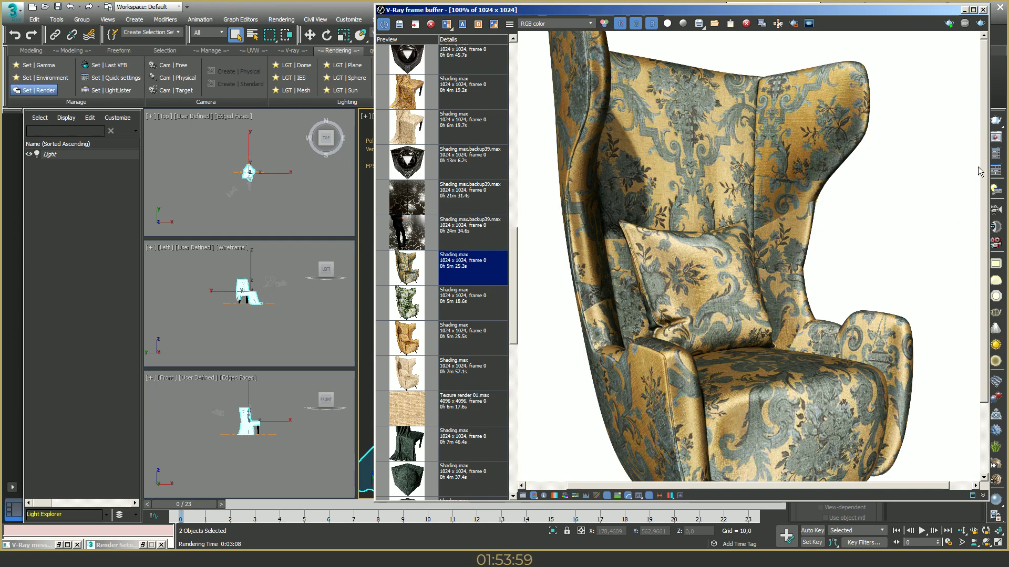
{"action": "left_click_drag", "start_coordinate": [984, 131], "coordinate": [978, 160]}
{"action": "left_click_drag", "start_coordinate": [833, 12], "coordinate": [781, 22]}
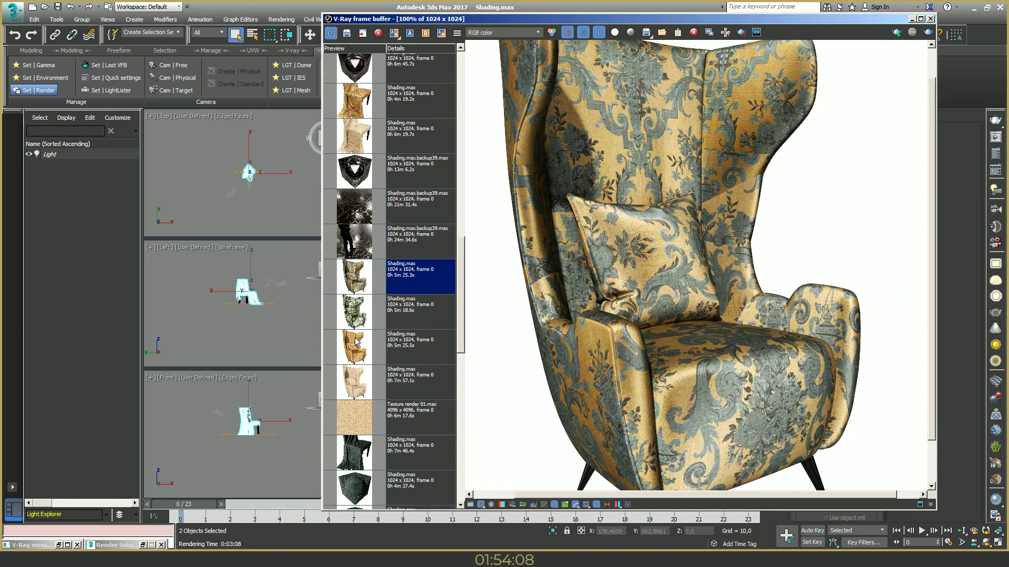
Load the earlier render of the beige floral wingback armchair from the frame buffer history and inspect its fabric up close.
{"action": "scroll", "coordinate": [359, 314], "scroll_direction": "down", "scroll_amount": 3}
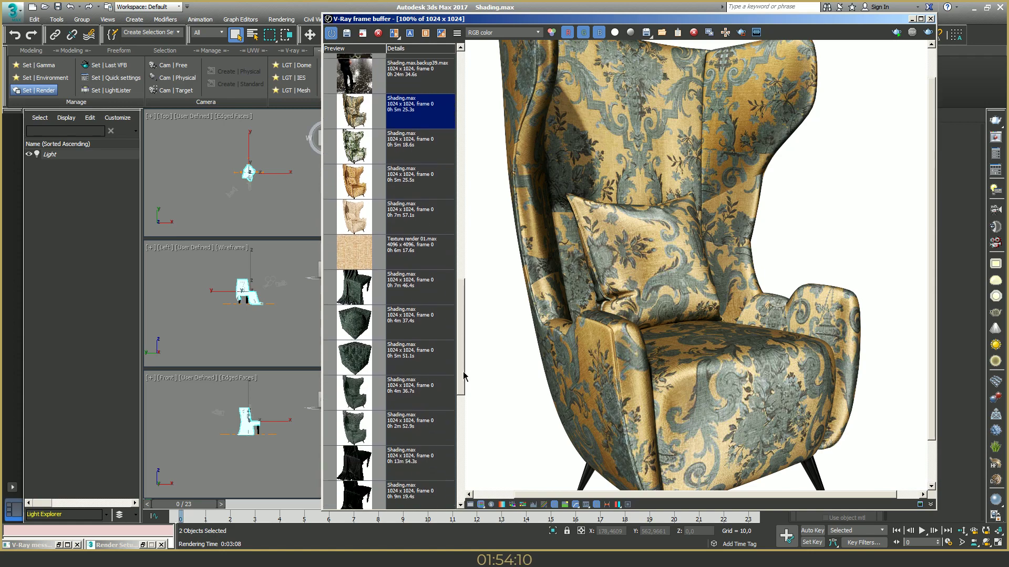
{"action": "double_click", "coordinate": [355, 234]}
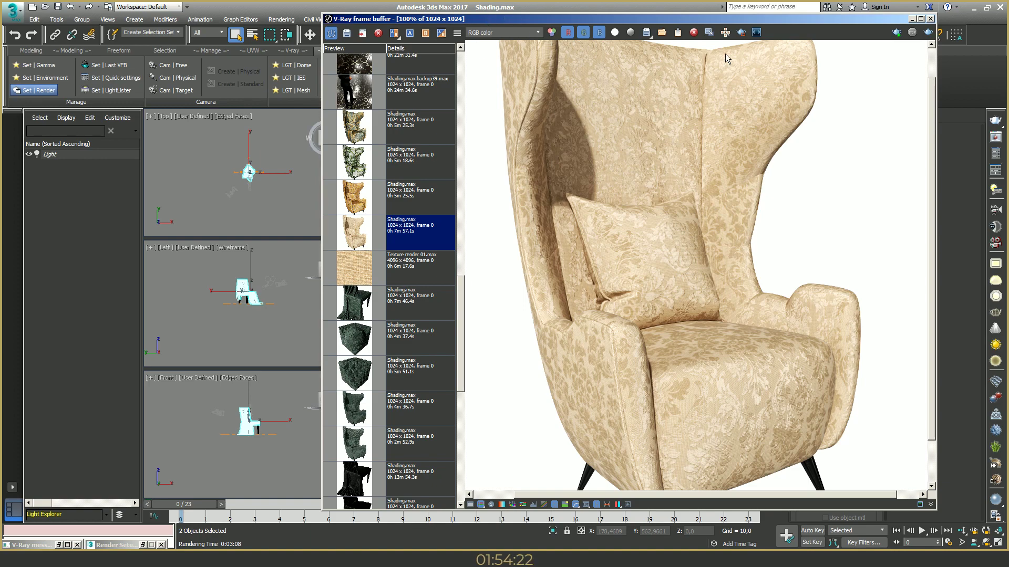
{"action": "scroll", "coordinate": [742, 417], "scroll_direction": "up", "scroll_amount": 2}
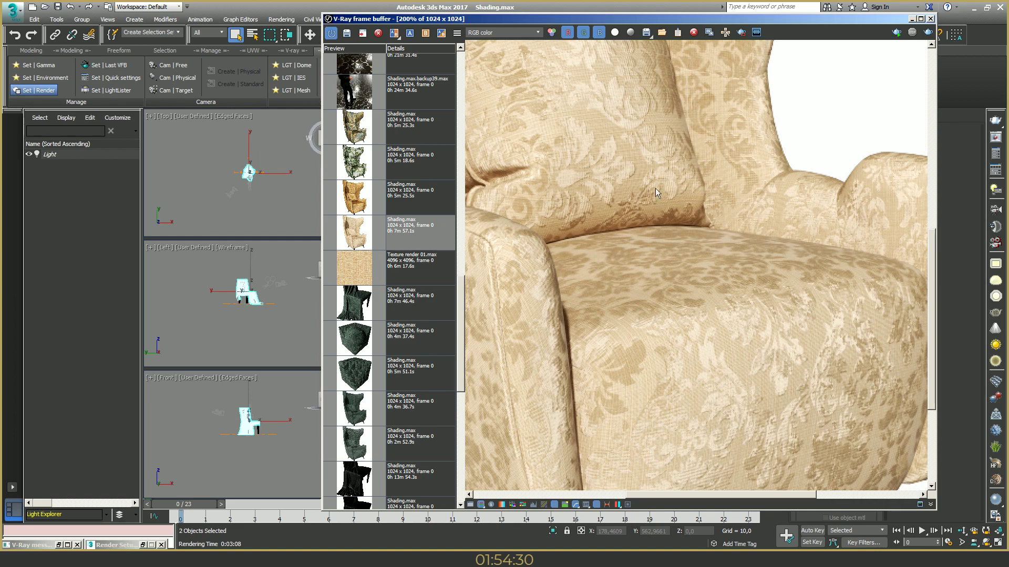
{"action": "scroll", "coordinate": [672, 323], "scroll_direction": "down", "scroll_amount": 4}
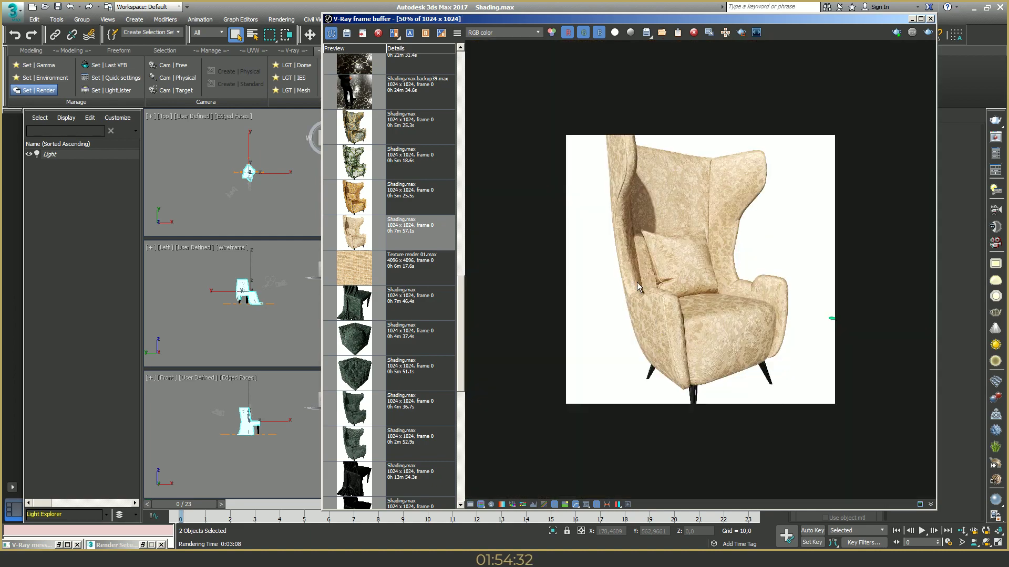
{"action": "scroll", "coordinate": [640, 267], "scroll_direction": "up", "scroll_amount": 2}
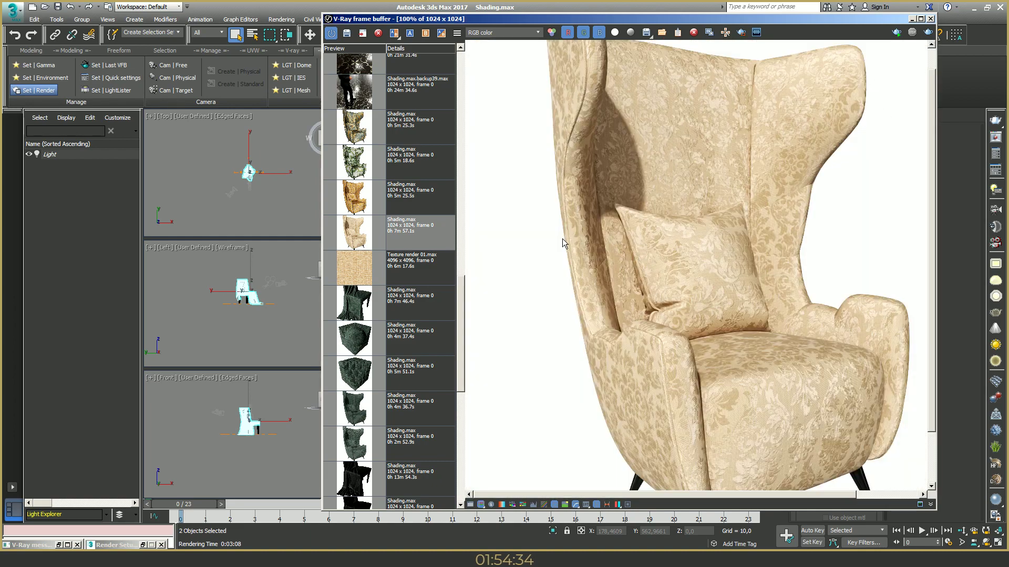
{"action": "scroll", "coordinate": [562, 243], "scroll_direction": "up", "scroll_amount": 1}
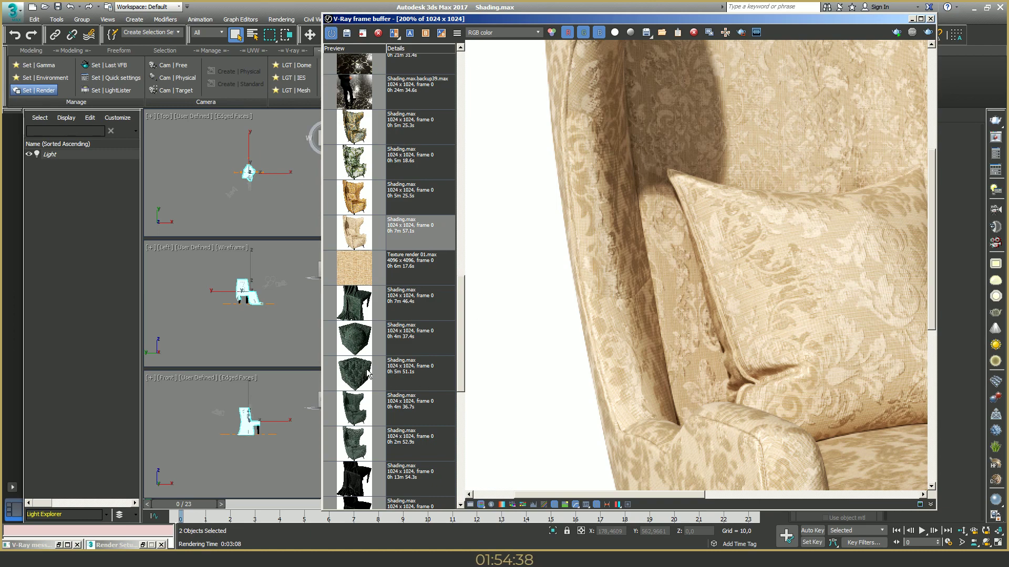
Load the earlier dark green draped chair render from the history, view it whole and close the frame buffer.
{"action": "double_click", "coordinate": [356, 307]}
{"action": "scroll", "coordinate": [785, 395], "scroll_direction": "down", "scroll_amount": 1}
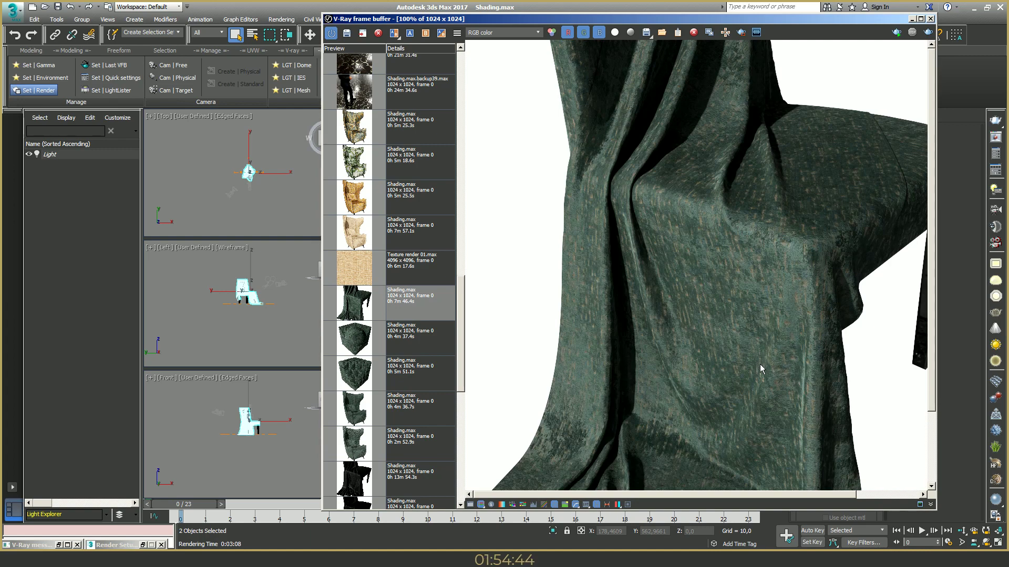
{"action": "left_click", "coordinate": [931, 18]}
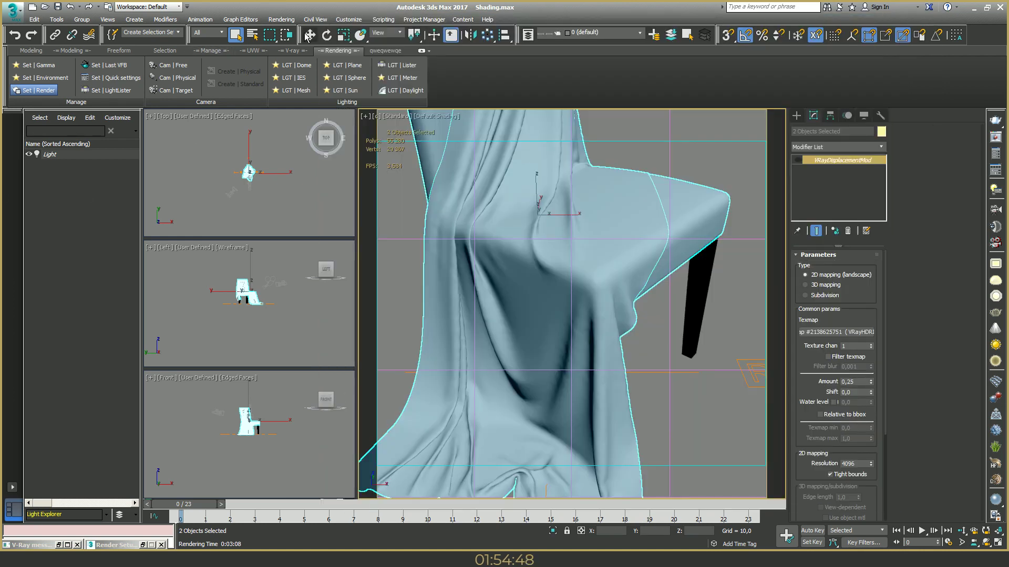
Open the Slate Material Editor and look over the fabric material networks in the FBC view beyond the velvet material.
{"action": "left_click", "coordinate": [253, 50]}
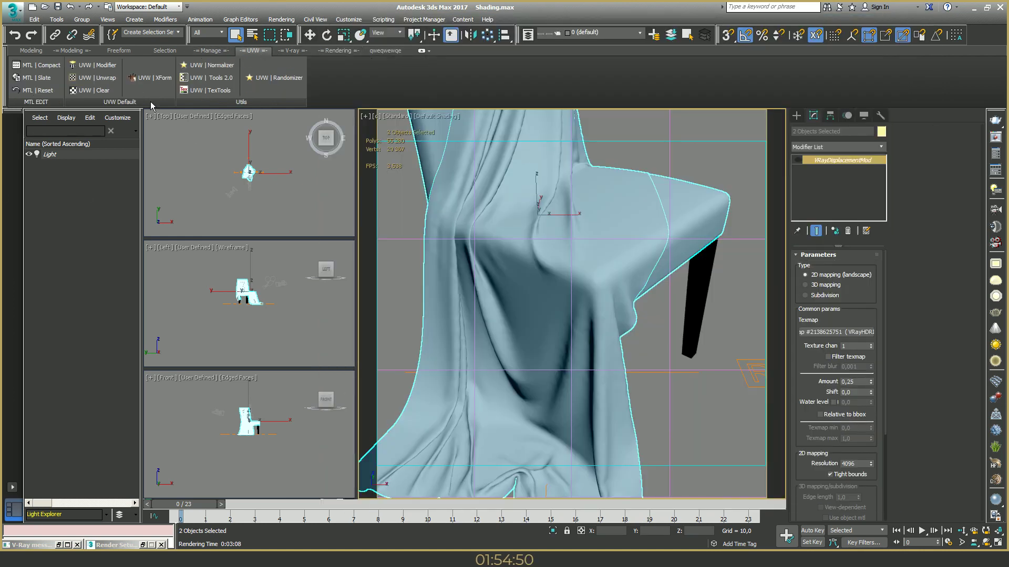
{"action": "left_click", "coordinate": [37, 77]}
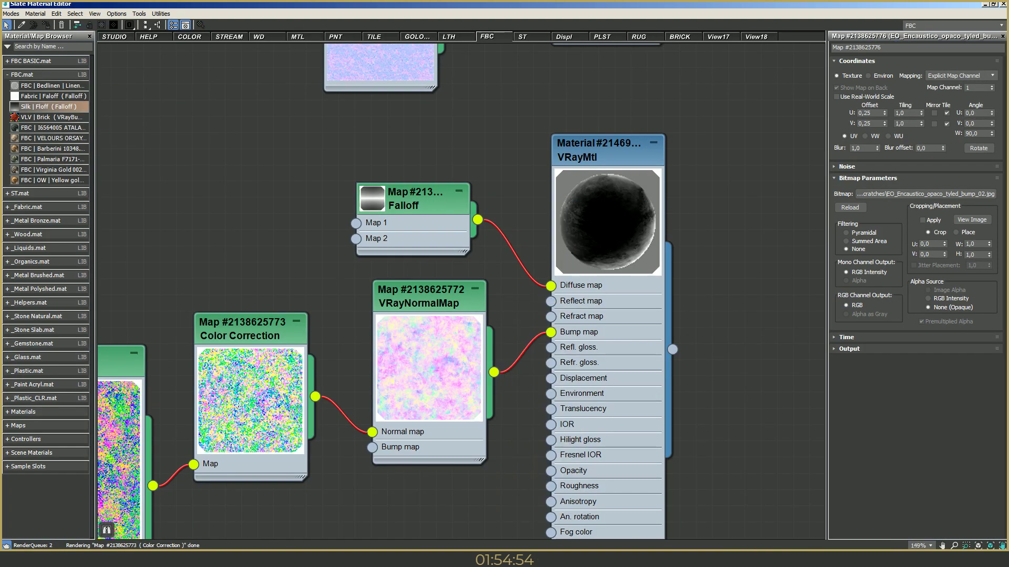
{"action": "scroll", "coordinate": [329, 272], "scroll_direction": "down", "scroll_amount": 3}
{"action": "middle_click_drag", "start_coordinate": [317, 194], "coordinate": [367, 331]}
{"action": "scroll", "coordinate": [371, 332], "scroll_direction": "down", "scroll_amount": 7}
{"action": "scroll", "coordinate": [369, 328], "scroll_direction": "down", "scroll_amount": 5}
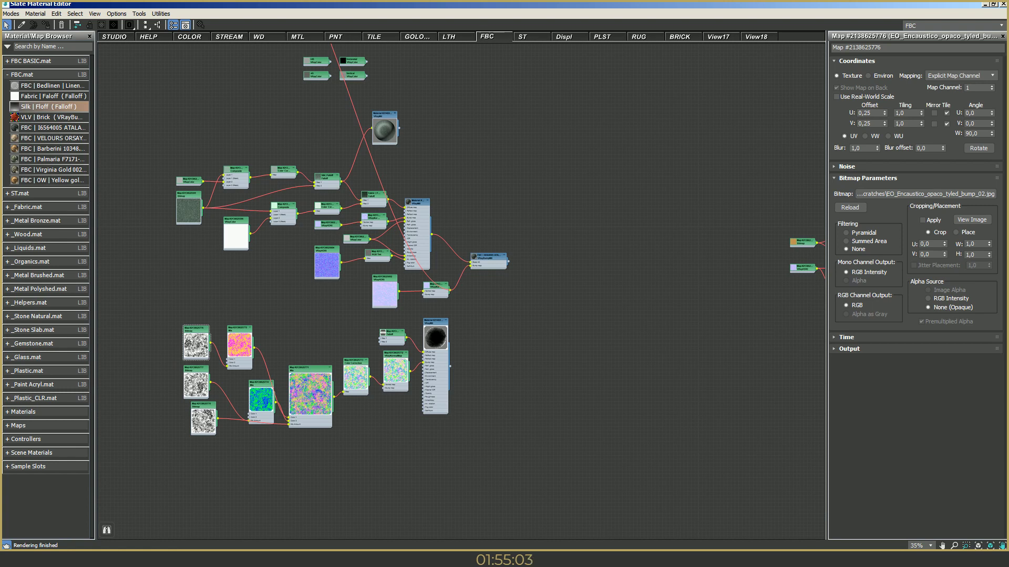
{"action": "middle_click_drag", "start_coordinate": [688, 194], "coordinate": [526, 192]}
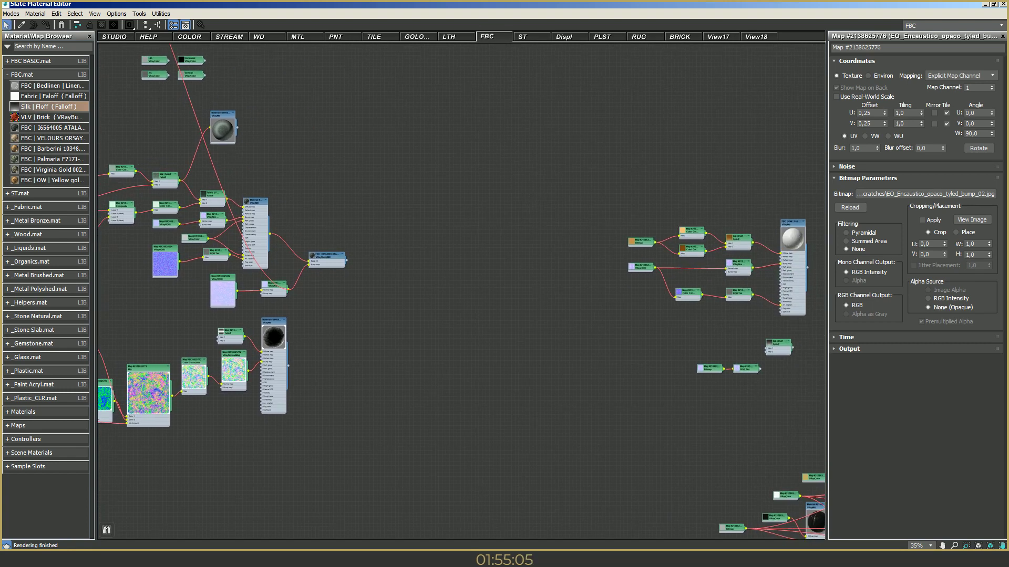
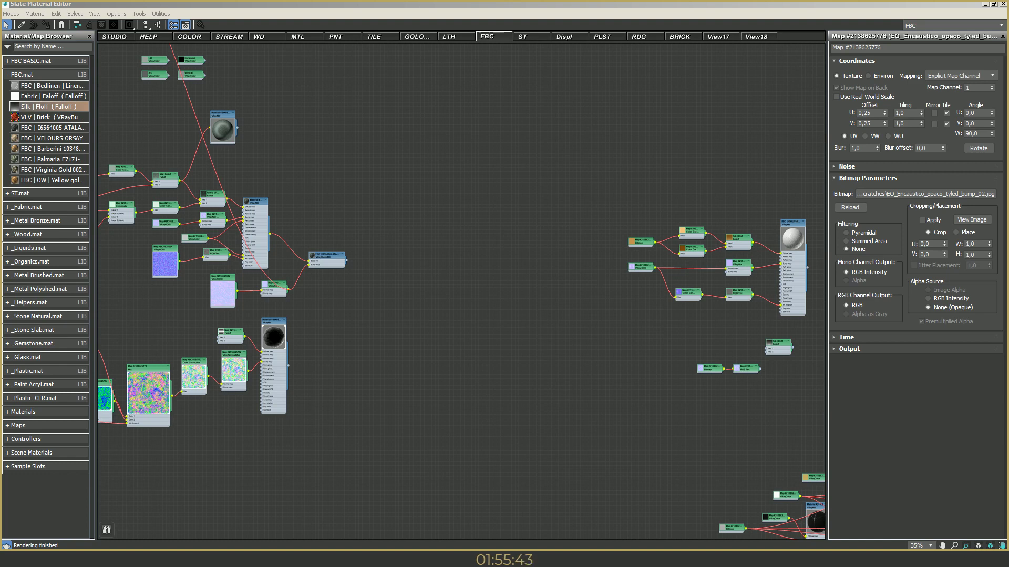
Switch to the Twitch window in Google Chrome to check the stream chat for viewer questions.
{"action": "mouse_move", "coordinate": [154, 558]}
{"action": "mouse_move", "coordinate": [58, 558]}
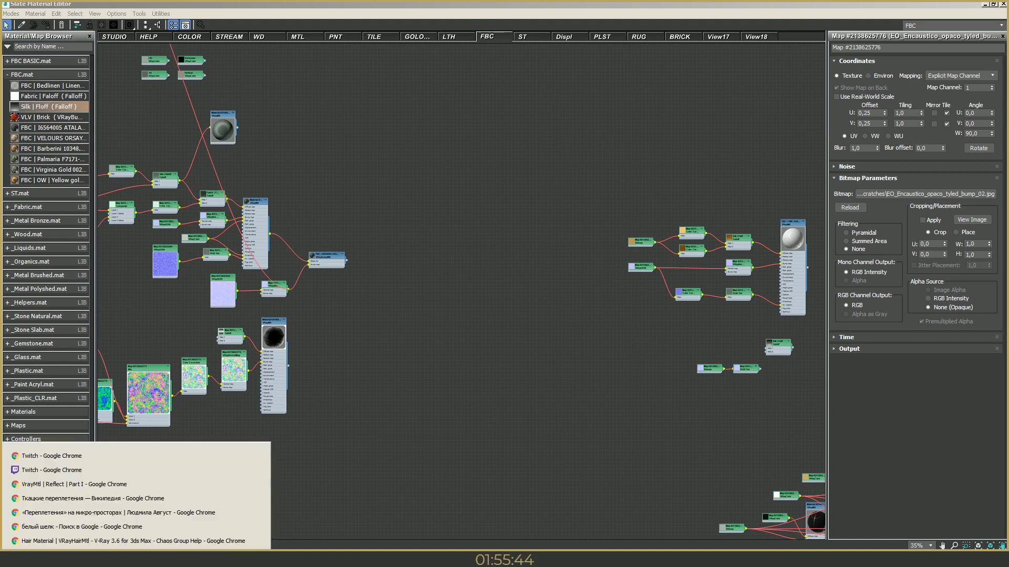
{"action": "left_click", "coordinate": [66, 470]}
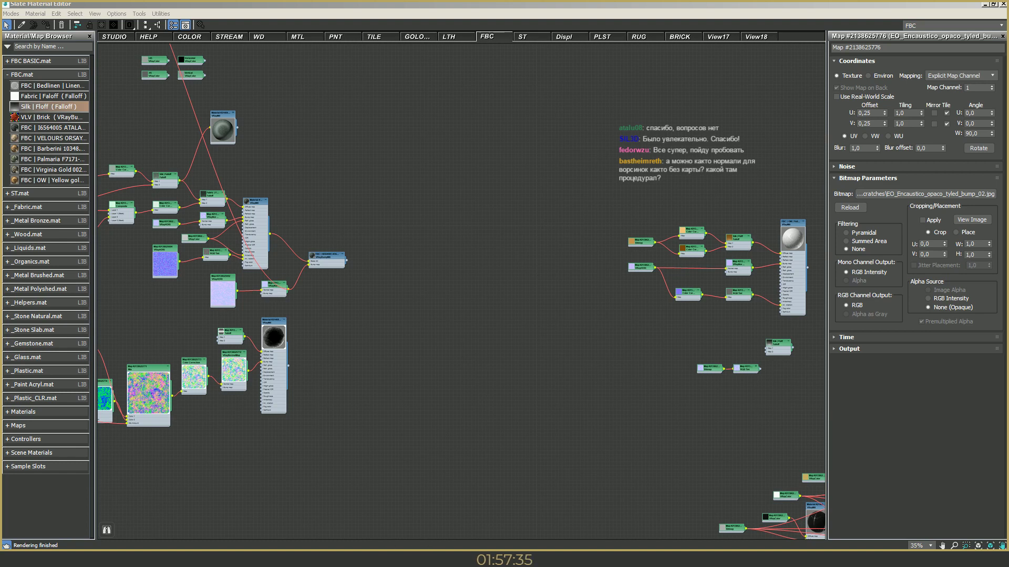
{"action": "mouse_move", "coordinate": [423, 558]}
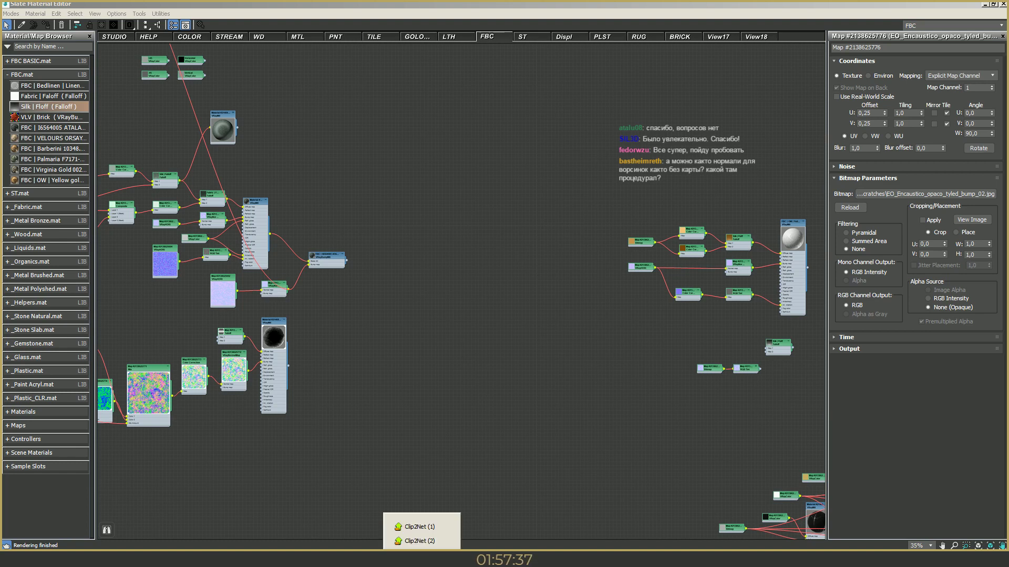